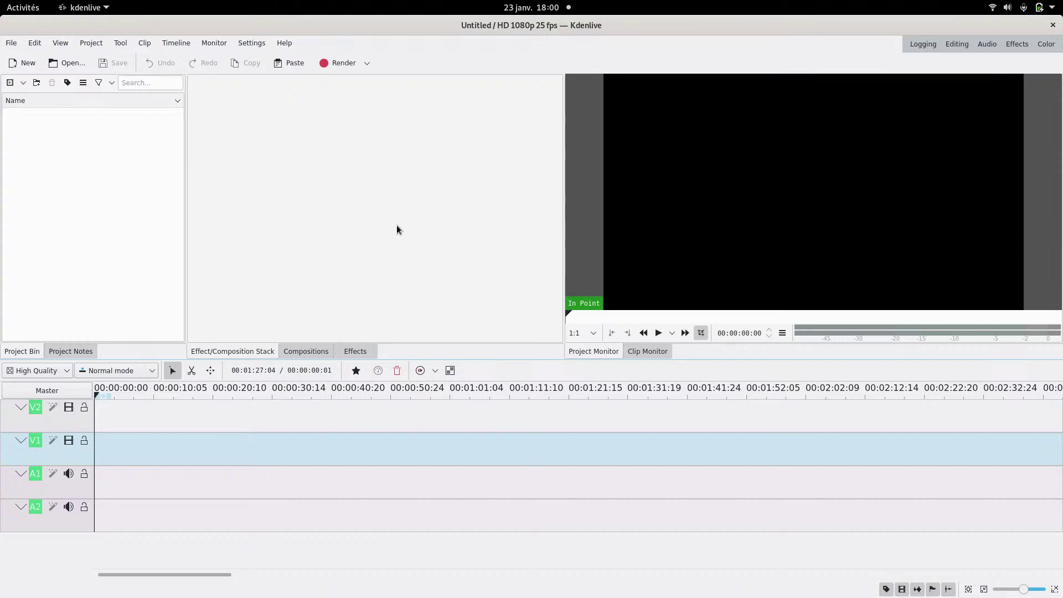
{"action": "mouse_move", "coordinate": [1, 2]}
{"action": "left_click", "coordinate": [486, 178]}
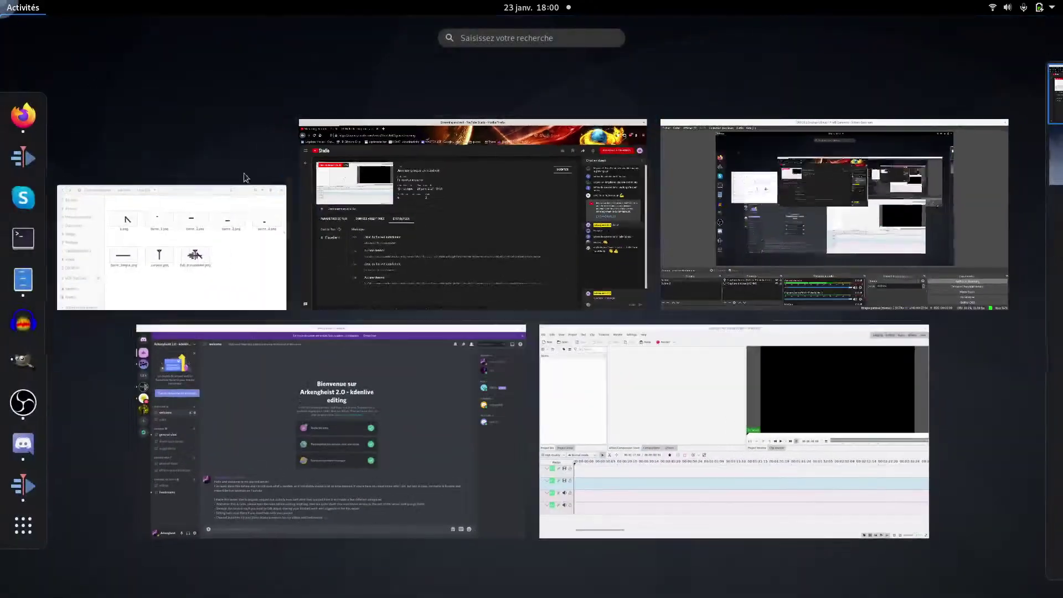
{"action": "left_click", "coordinate": [733, 370]}
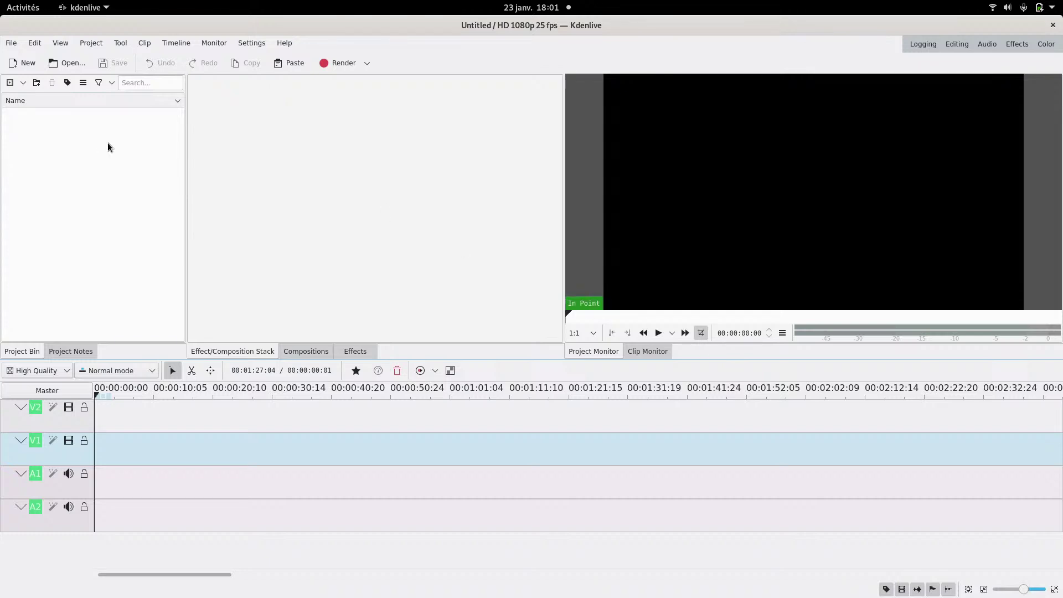
- Import all eight PNG files from the Logo 2.0 folder into the project bin and accept the HD 1080p 25 fps clip profile
{"action": "mouse_move", "coordinate": [0, 0]}
{"action": "left_click", "coordinate": [182, 232]}
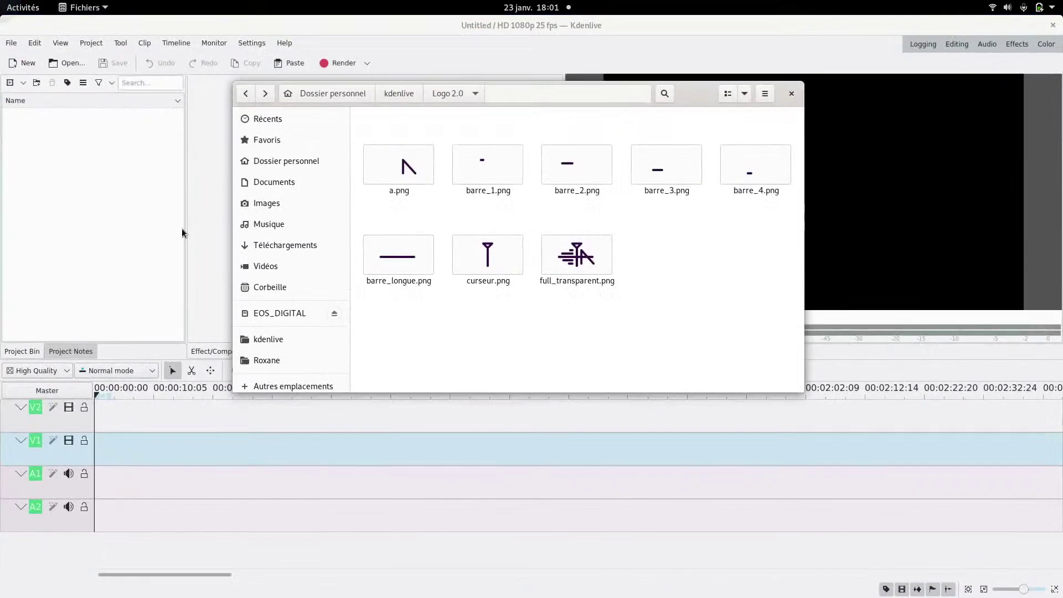
{"action": "left_click", "coordinate": [582, 259]}
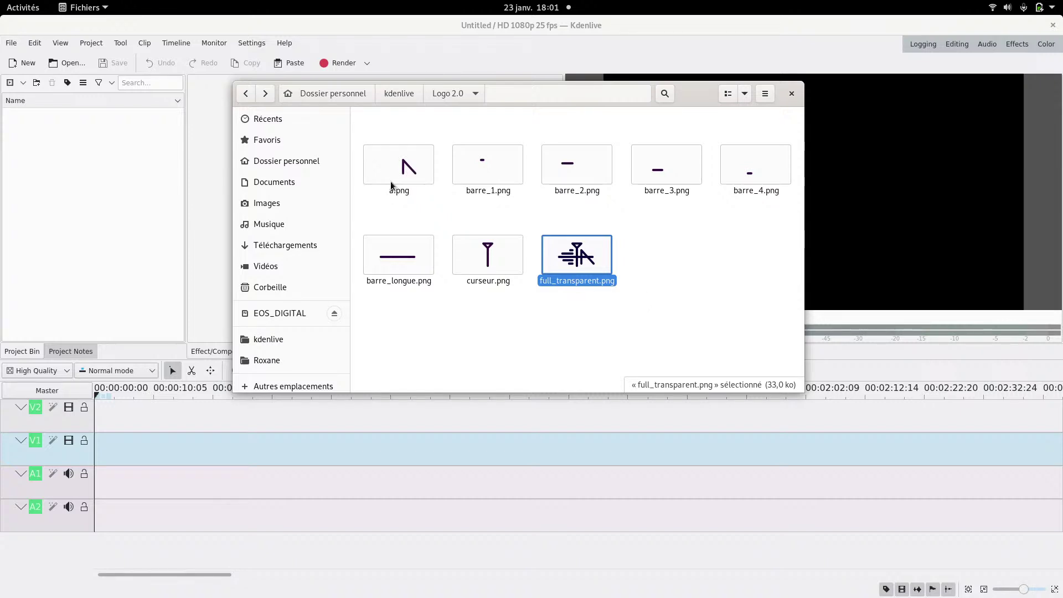
{"action": "left_click", "coordinate": [406, 166]}
{"action": "left_click", "coordinate": [575, 264], "text": "shift"}
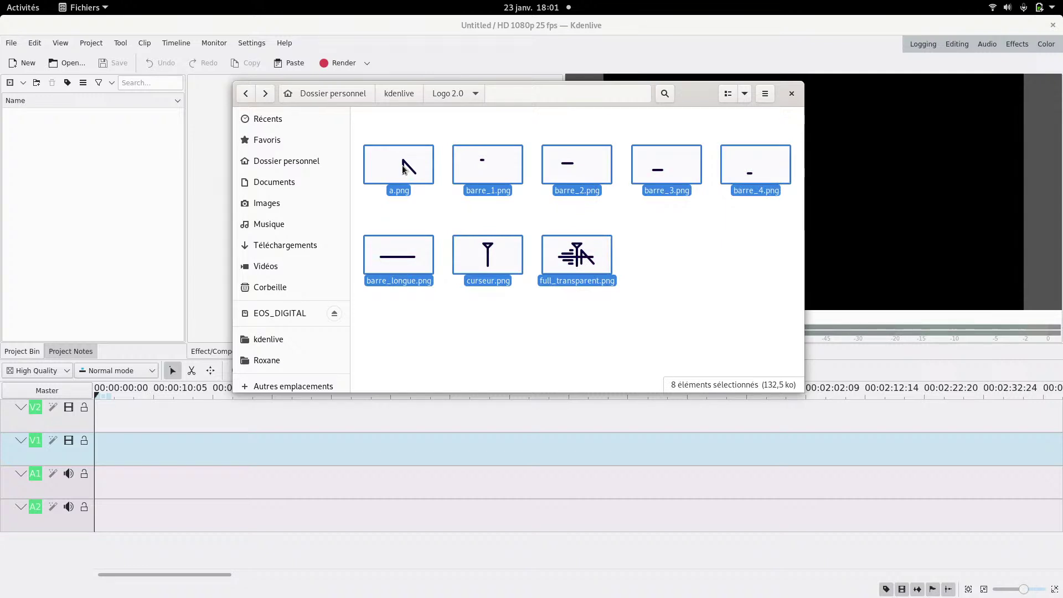
{"action": "left_click_drag", "start_coordinate": [403, 169], "coordinate": [98, 175]}
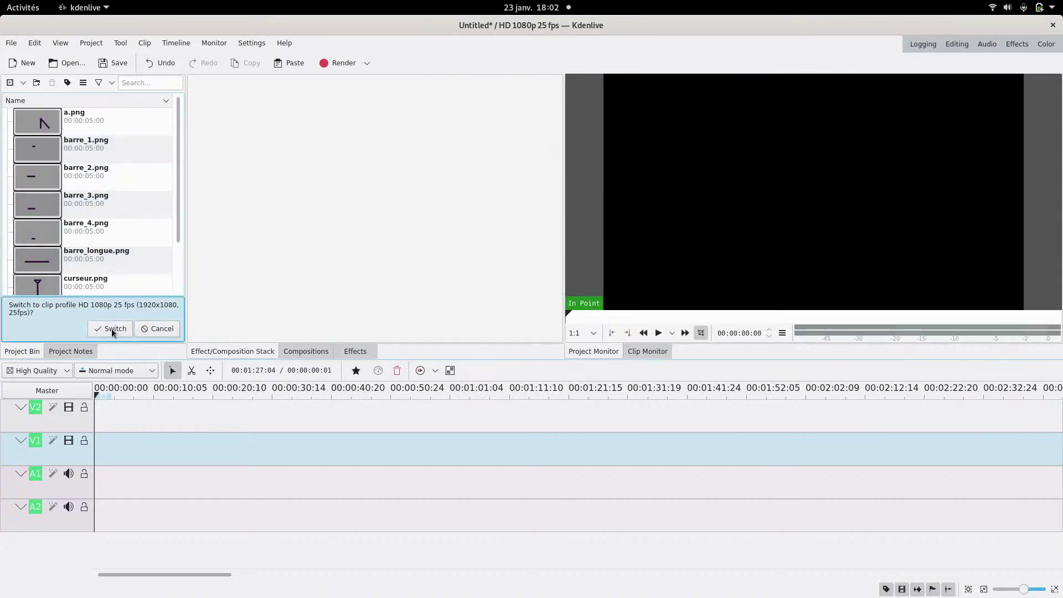
{"action": "left_click", "coordinate": [111, 328]}
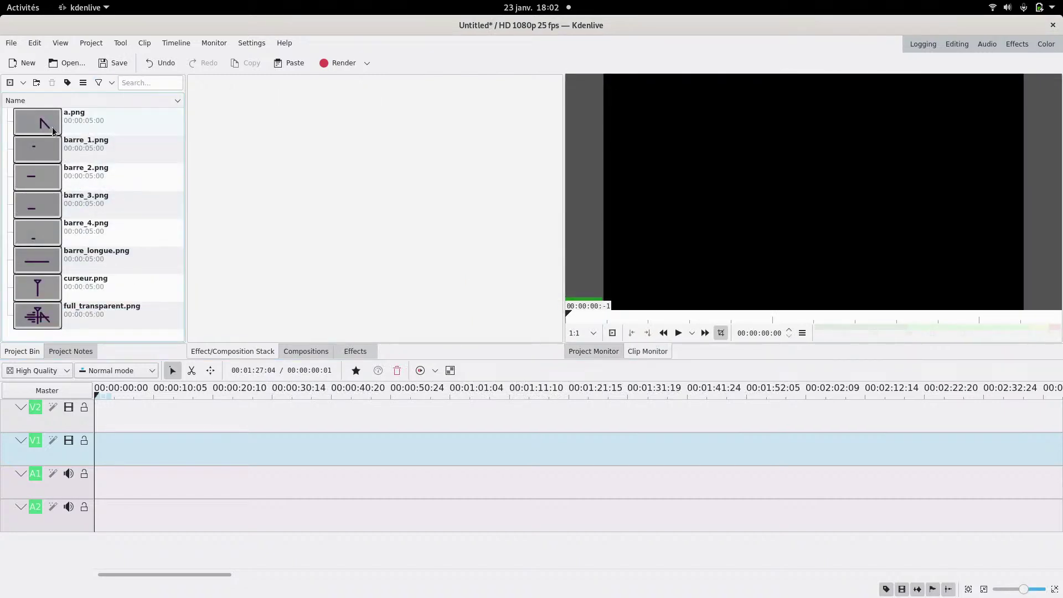
- Preview the imported images one by one, from a.png through the barre files to curseur.png
{"action": "left_click", "coordinate": [53, 131]}
{"action": "left_click", "coordinate": [52, 158]}
{"action": "left_click", "coordinate": [51, 188]}
{"action": "left_click", "coordinate": [51, 209]}
{"action": "left_click", "coordinate": [47, 231]}
{"action": "left_click", "coordinate": [53, 263]}
{"action": "left_click", "coordinate": [45, 287]}
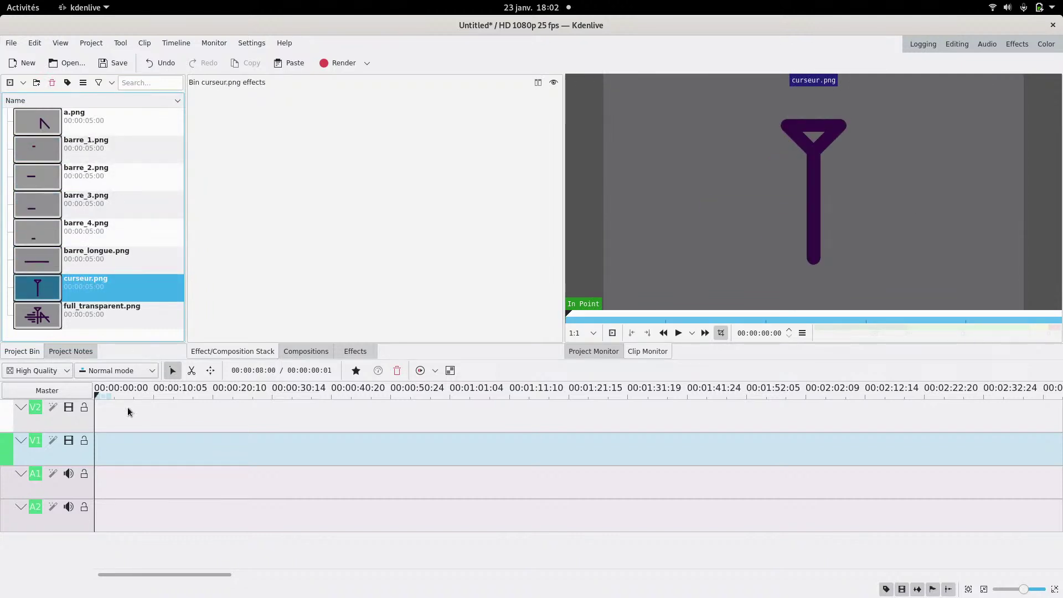
- Insert 6 video tracks above V2 and reduce the height of the video tracks in the timeline
{"action": "right_click", "coordinate": [83, 417]}
{"action": "left_click", "coordinate": [98, 428]}
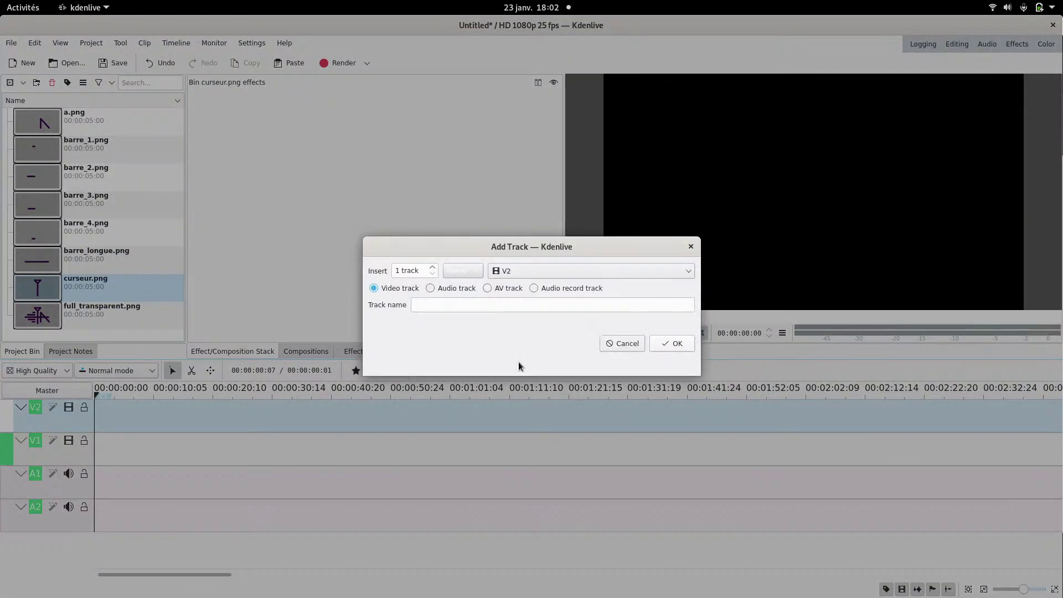
{"action": "left_click", "coordinate": [435, 269]}
{"action": "left_click", "coordinate": [434, 268]}
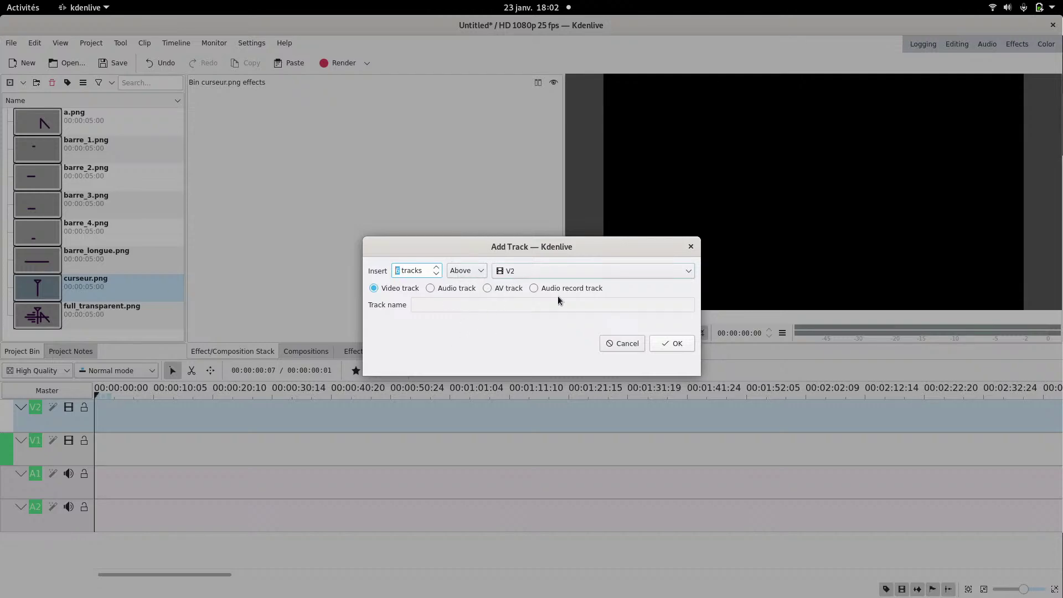
{"action": "left_click", "coordinate": [669, 344]}
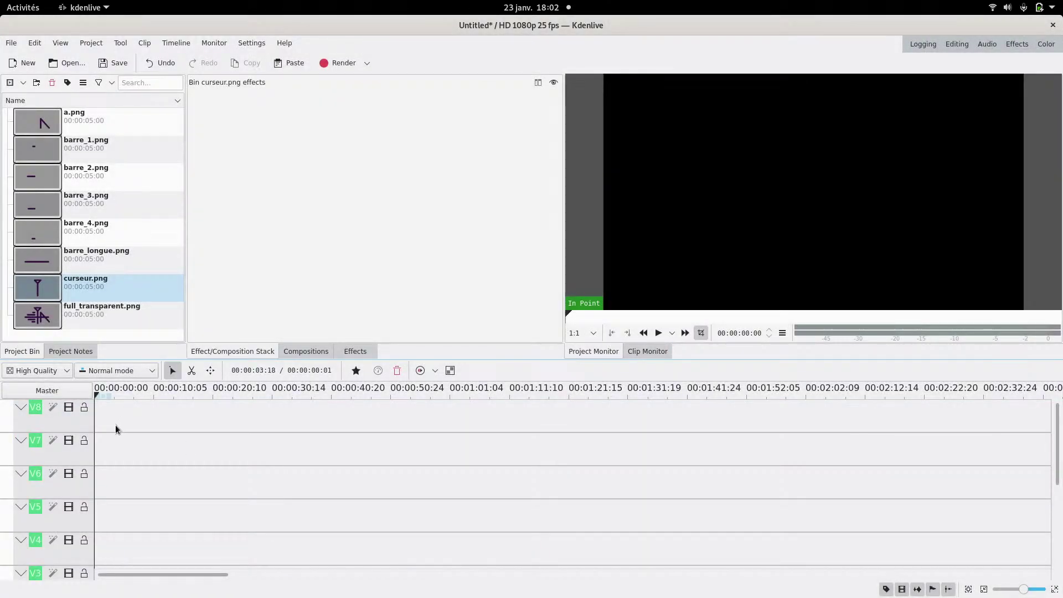
{"action": "left_click_drag", "start_coordinate": [84, 432], "coordinate": [80, 558]}
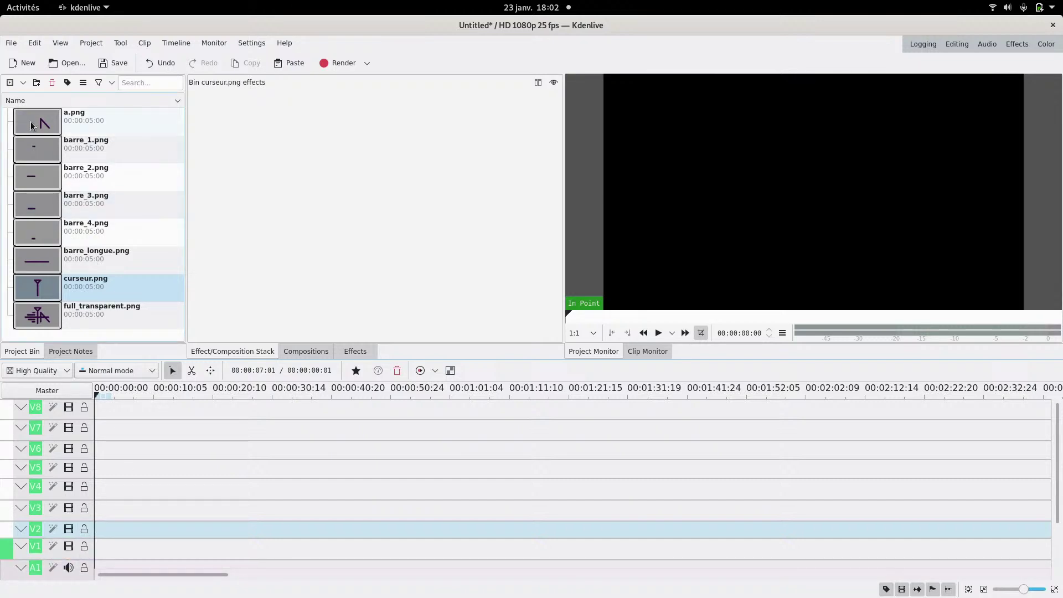
- Stack curseur, barre_longue, barre_4, barre_3, barre_2, barre_1 and a.png at the timeline start, one per track from V8 down to V2
{"action": "left_click_drag", "start_coordinate": [47, 287], "coordinate": [95, 413]}
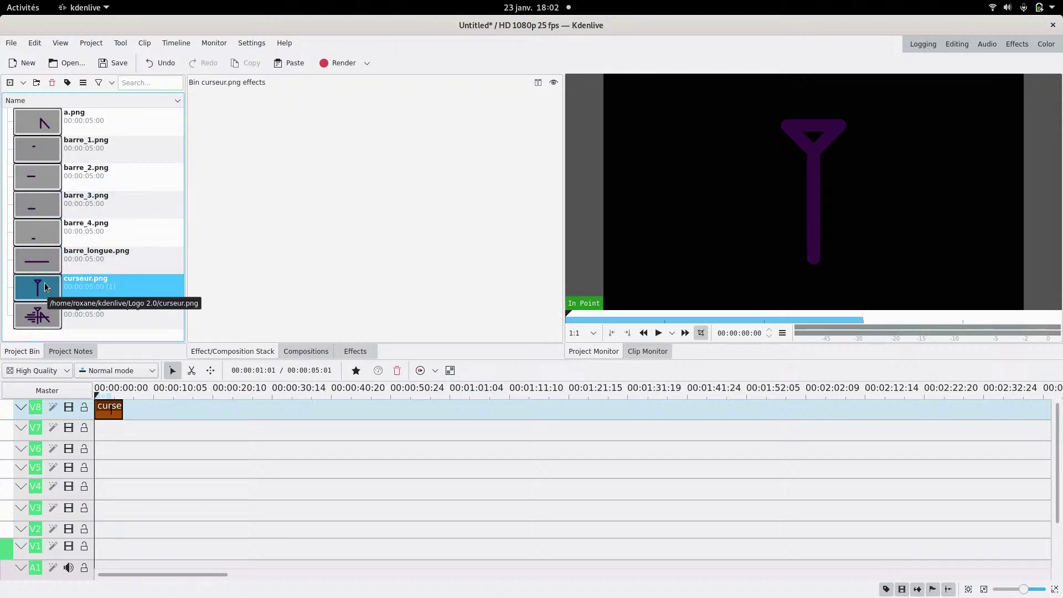
{"action": "left_click_drag", "start_coordinate": [42, 258], "coordinate": [88, 455]}
{"action": "left_click_drag", "start_coordinate": [39, 205], "coordinate": [106, 469]}
{"action": "left_click_drag", "start_coordinate": [39, 177], "coordinate": [121, 489]}
{"action": "left_click_drag", "start_coordinate": [39, 150], "coordinate": [111, 512]}
{"action": "left_click_drag", "start_coordinate": [44, 122], "coordinate": [111, 534]}
{"action": "left_click", "coordinate": [105, 550]}
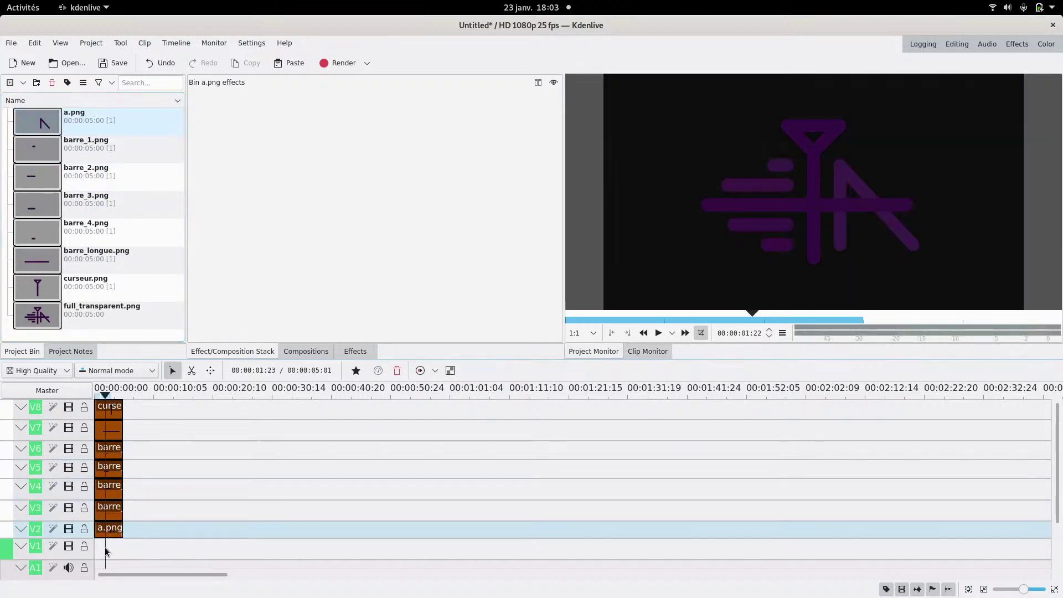
- Create a 5-second color clip in light purple (#c587eb) and place it at the start of track V1 as the logo's background
{"action": "left_click", "coordinate": [93, 44]}
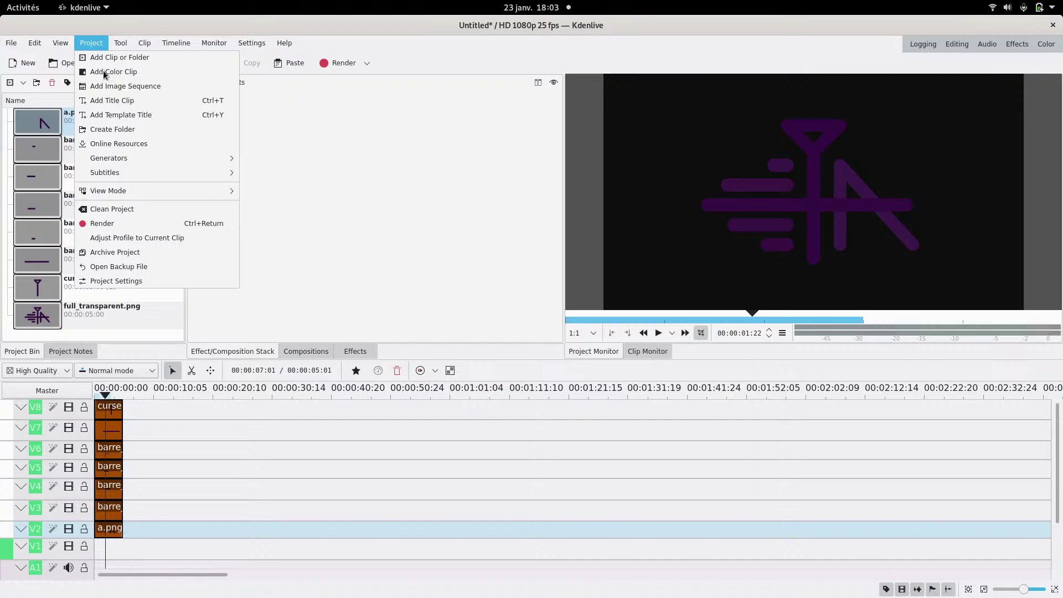
{"action": "left_click", "coordinate": [121, 74]}
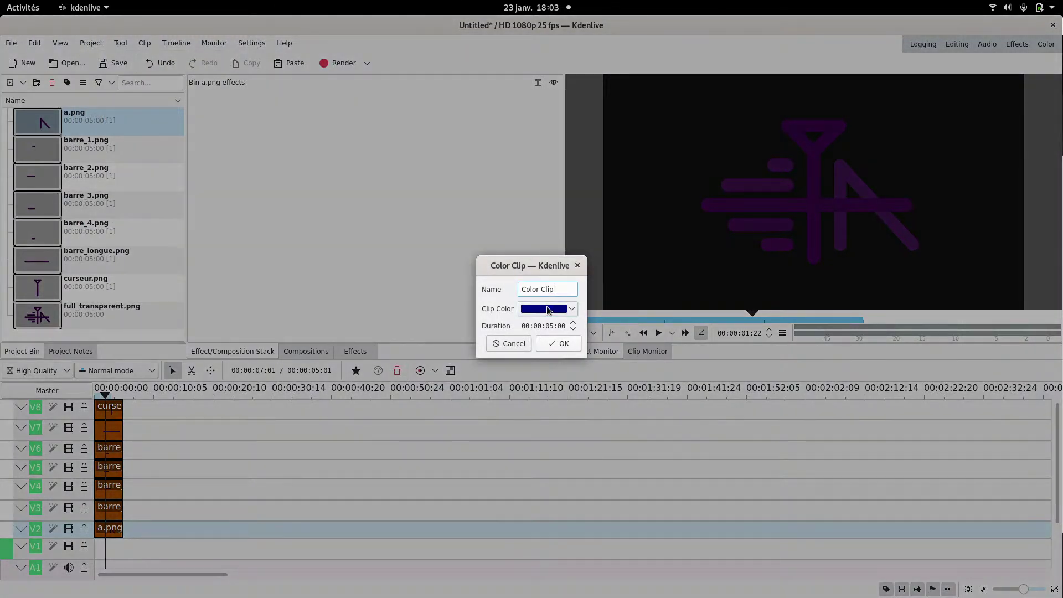
{"action": "left_click", "coordinate": [547, 309]}
{"action": "left_click", "coordinate": [547, 308]}
{"action": "left_click", "coordinate": [543, 310]}
{"action": "scroll", "coordinate": [546, 376], "scroll_direction": "down", "scroll_amount": 1}
{"action": "scroll", "coordinate": [546, 384], "scroll_direction": "up", "scroll_amount": 5}
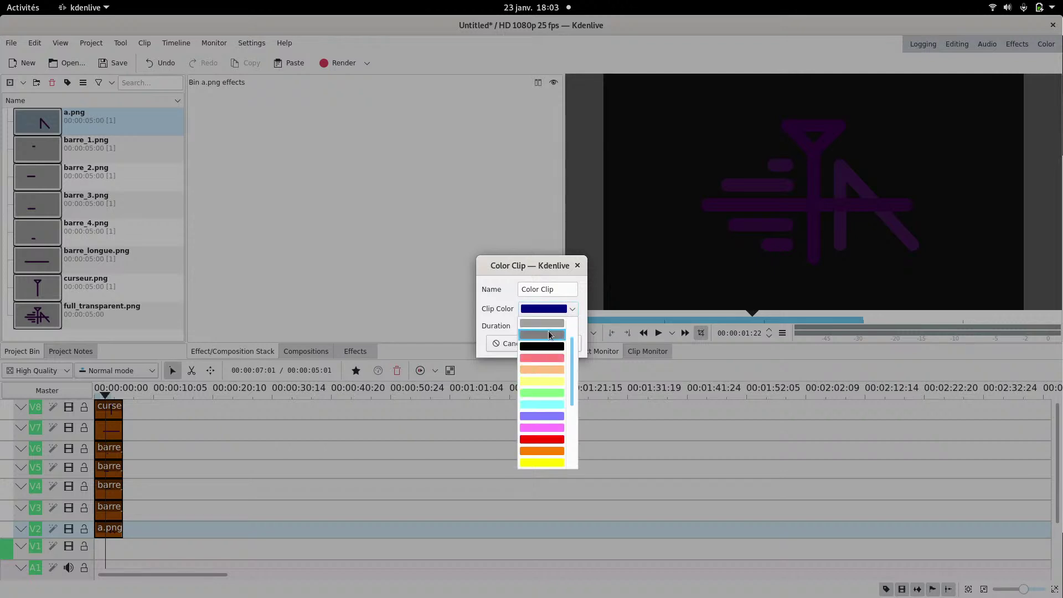
{"action": "left_click", "coordinate": [546, 324]}
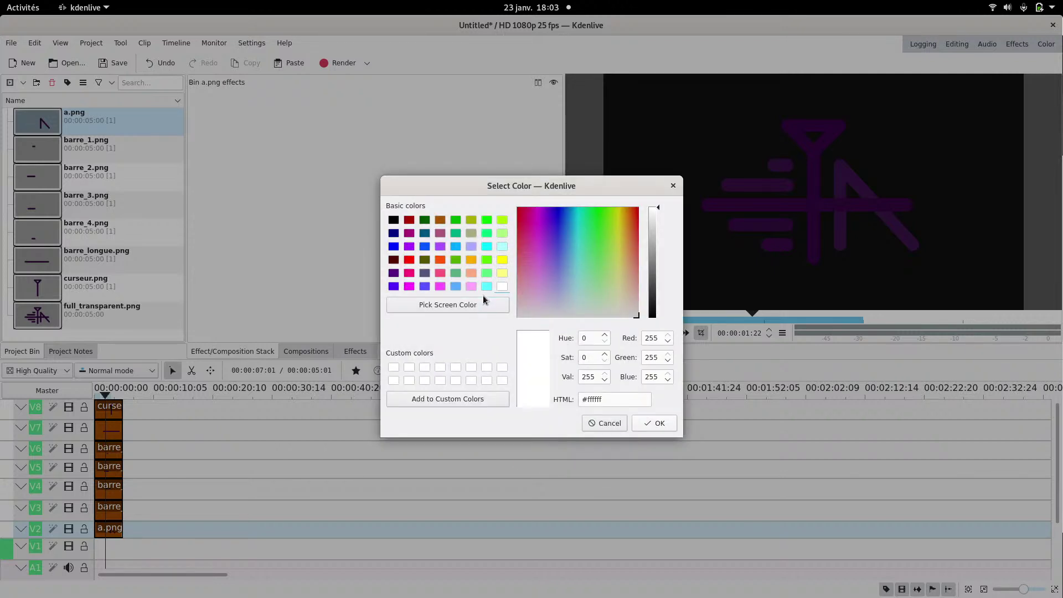
{"action": "mouse_move", "coordinate": [563, 269]}
{"action": "left_mouse_down"}
{"action": "mouse_move", "coordinate": [541, 297]}
{"action": "mouse_move", "coordinate": [544, 261]}
{"action": "mouse_move", "coordinate": [545, 270]}
{"action": "left_mouse_up"}
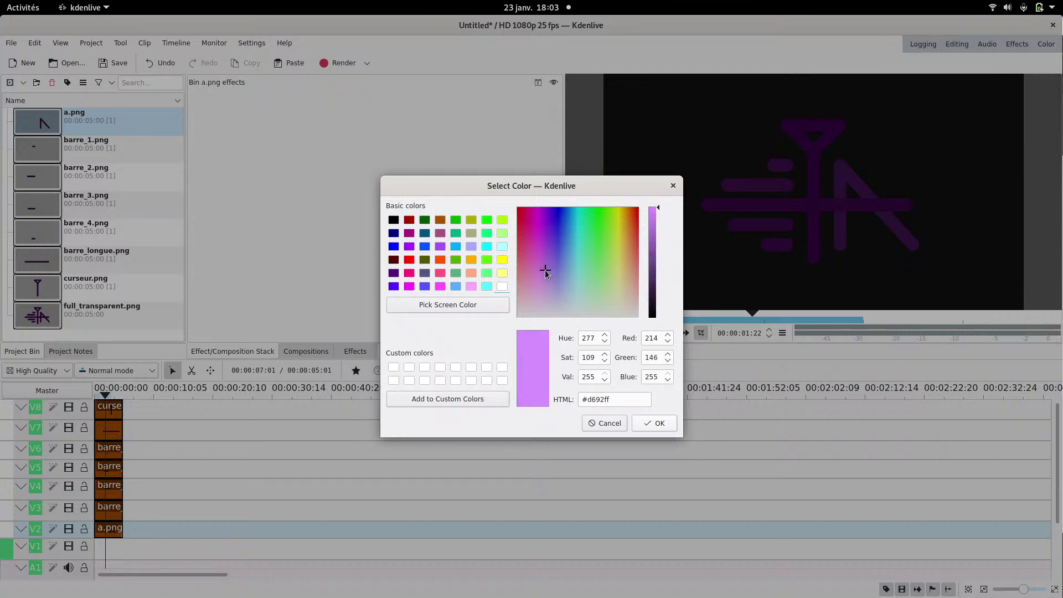
{"action": "left_click", "coordinate": [655, 215]}
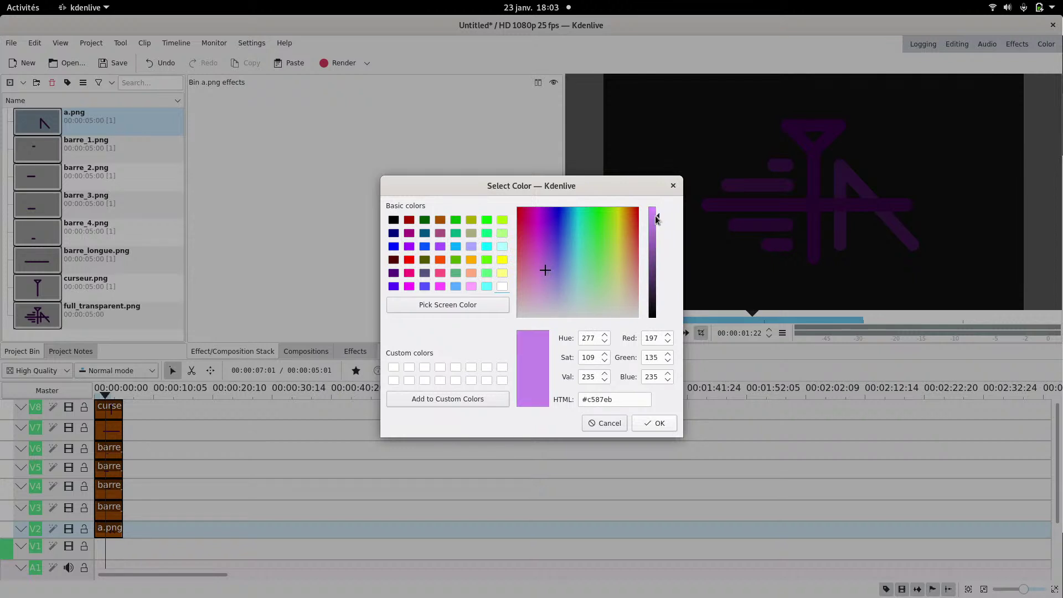
{"action": "left_click", "coordinate": [658, 423]}
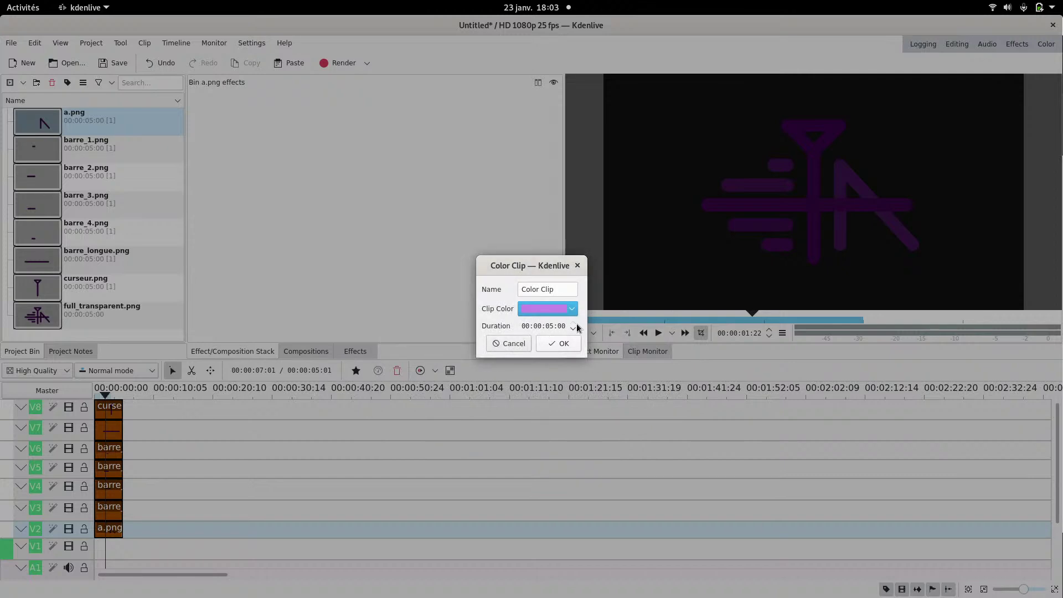
{"action": "left_click", "coordinate": [561, 344]}
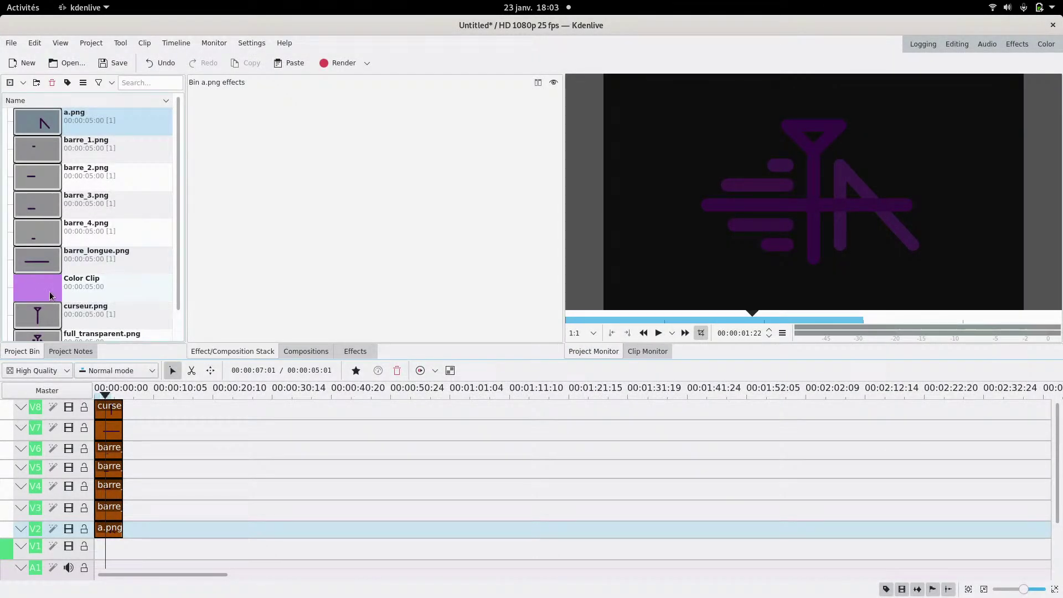
{"action": "left_click_drag", "start_coordinate": [48, 291], "coordinate": [95, 548]}
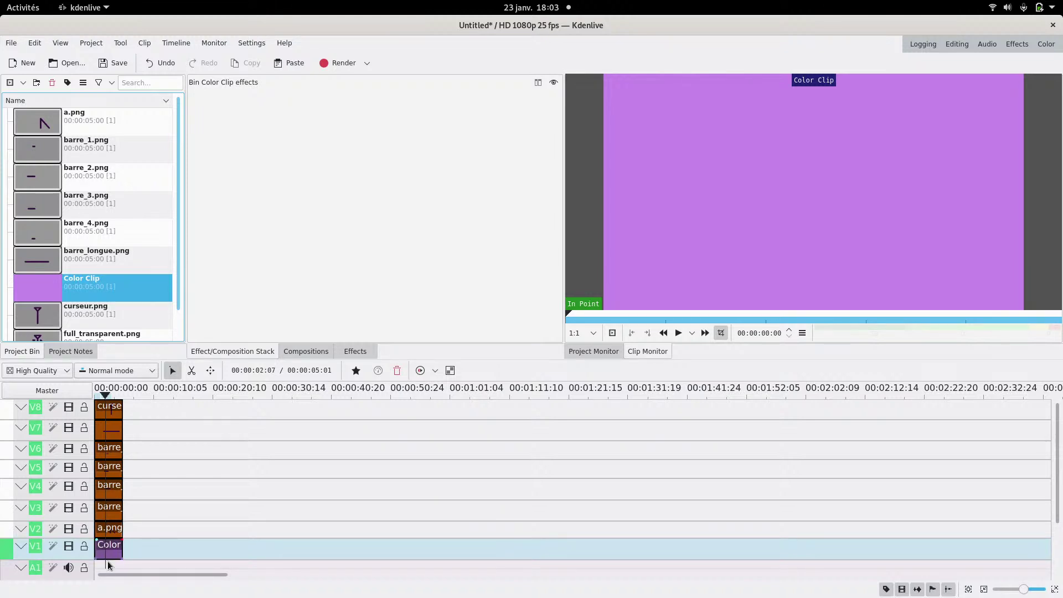
{"action": "left_click", "coordinate": [106, 562]}
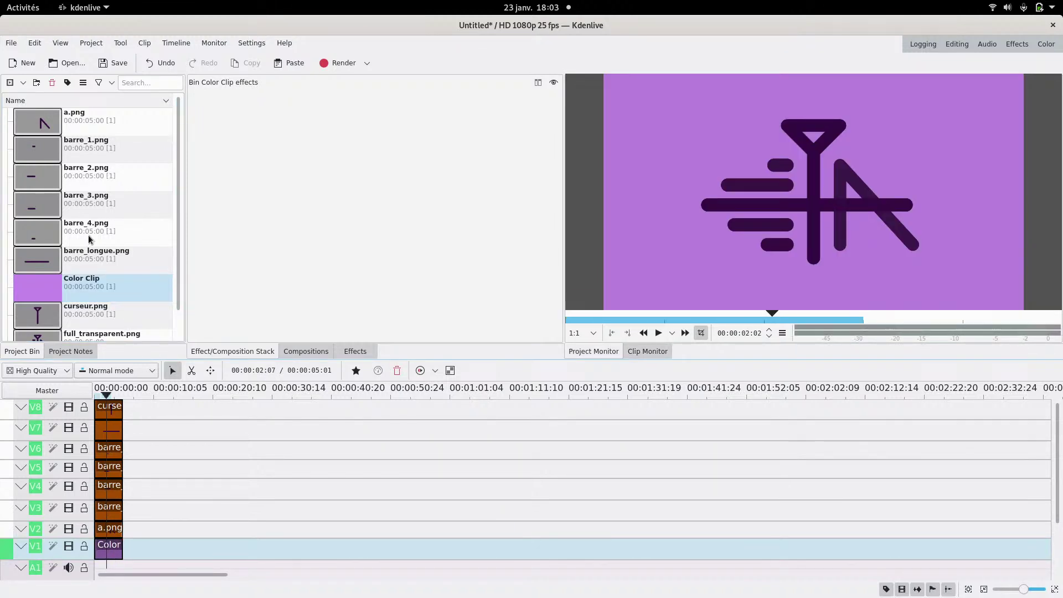
- Compare the separate a.png and barre_1.png images with the assembled logo in the project preview
{"action": "left_click", "coordinate": [44, 124]}
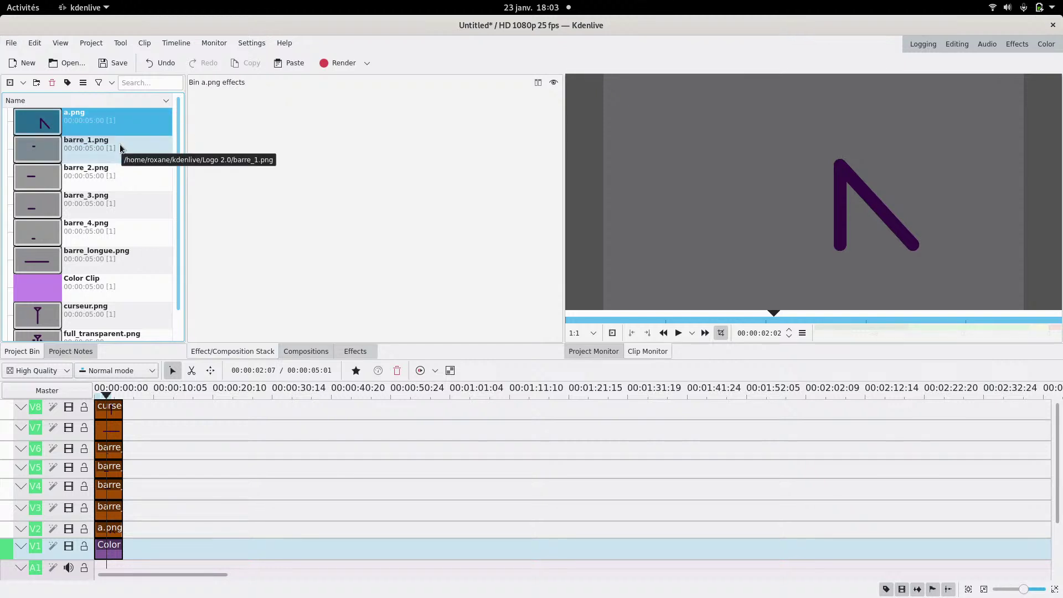
{"action": "left_click", "coordinate": [109, 396]}
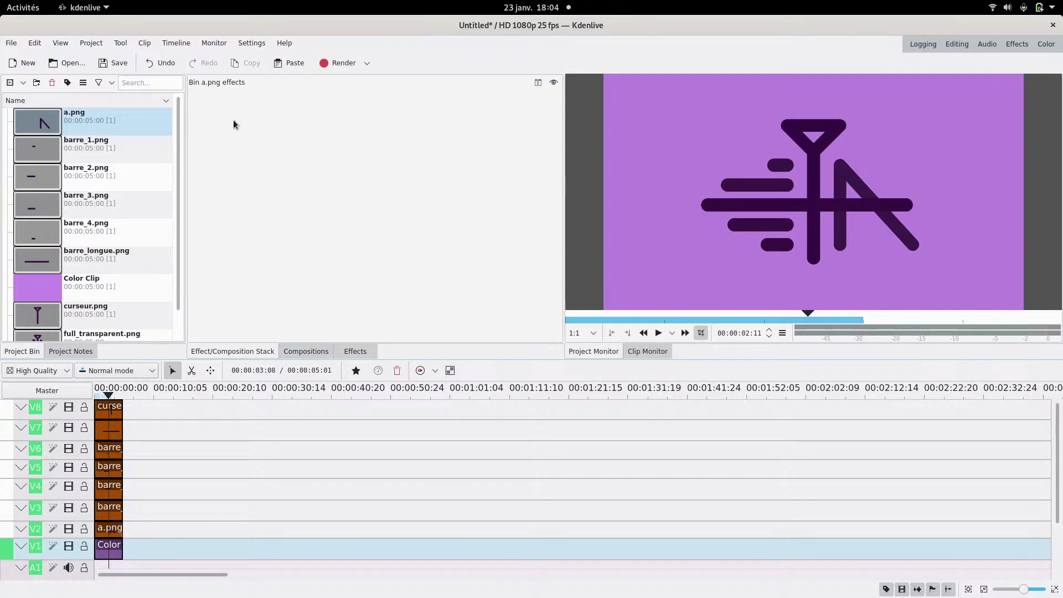
{"action": "left_click", "coordinate": [50, 123]}
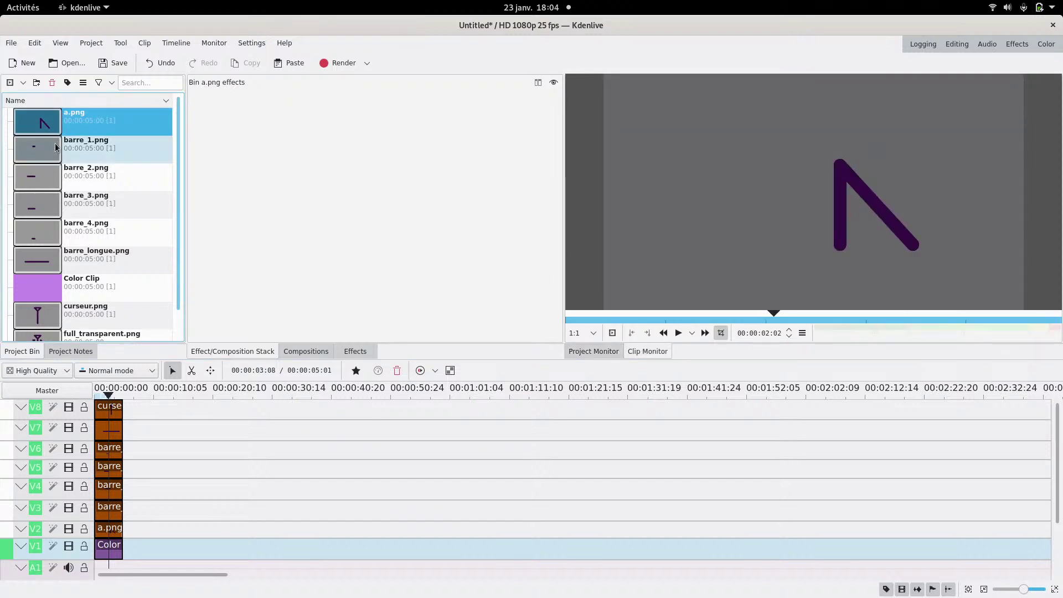
{"action": "left_click", "coordinate": [49, 157]}
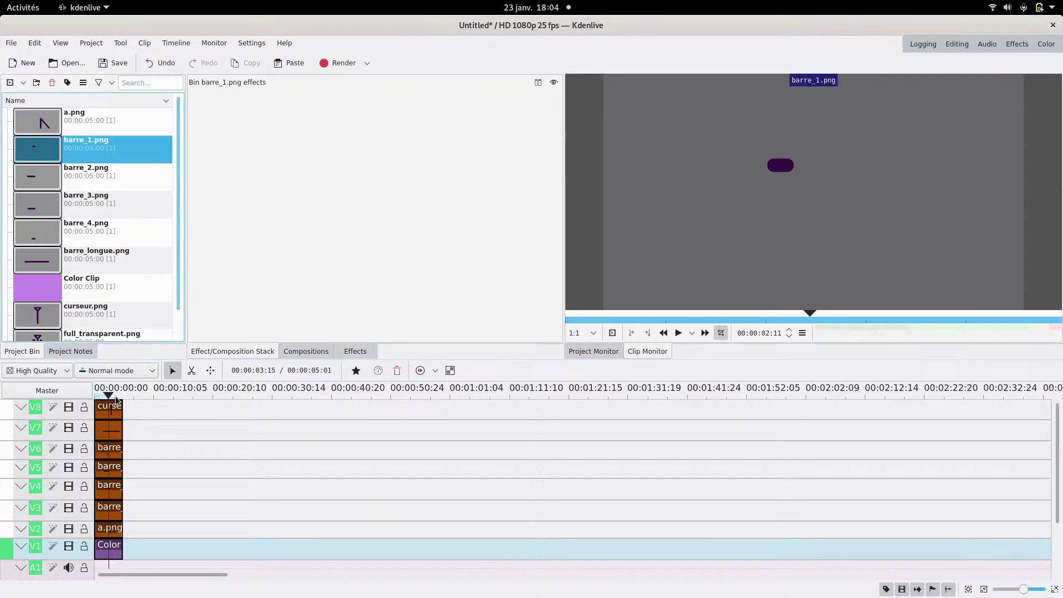
{"action": "left_click", "coordinate": [113, 396]}
- Move the Color Clip on V1 away from under the logo clips, and return it to the timeline start
{"action": "left_click_drag", "start_coordinate": [108, 549], "coordinate": [171, 548]}
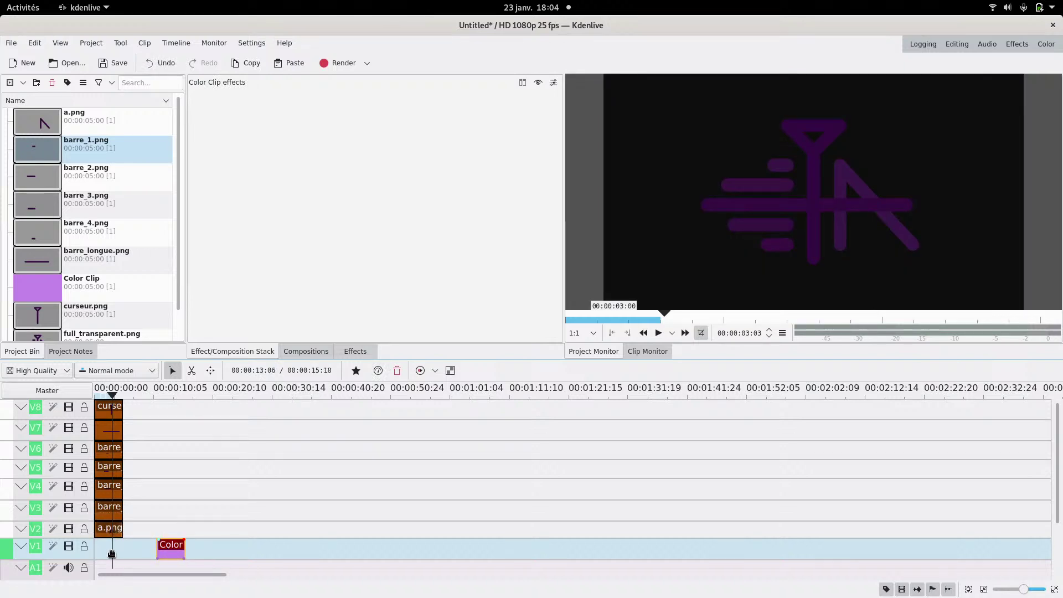
{"action": "left_click_drag", "start_coordinate": [111, 549], "coordinate": [110, 548]}
{"action": "left_click", "coordinate": [108, 562]}
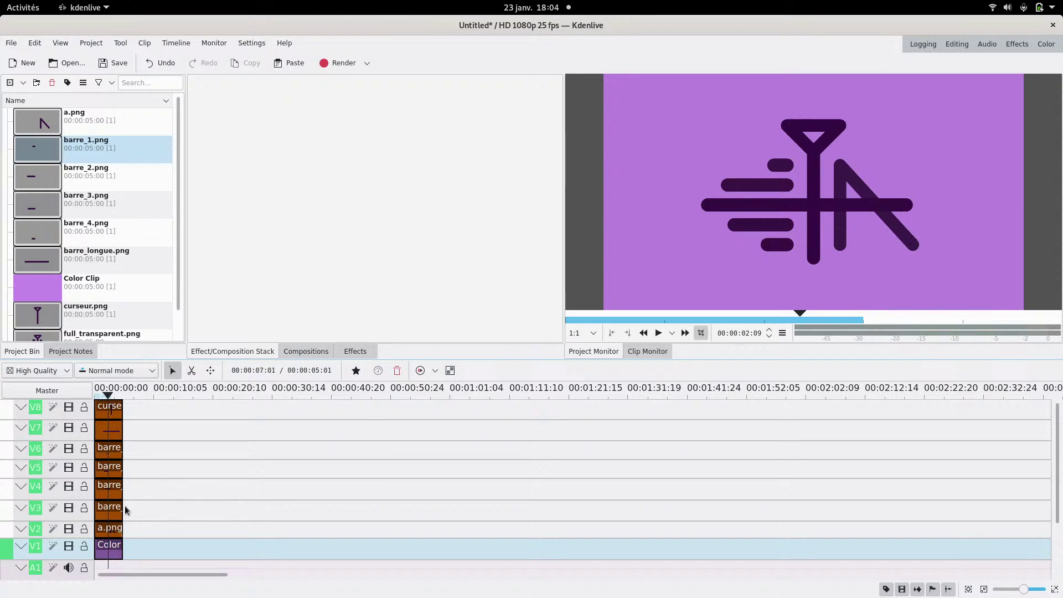
- Add a Wipe composition to the curseur.png clip on V8 and extend it back to the clip's start
{"action": "scroll", "coordinate": [111, 510], "scroll_direction": "up", "scroll_amount": 3, "text": "ctrl"}
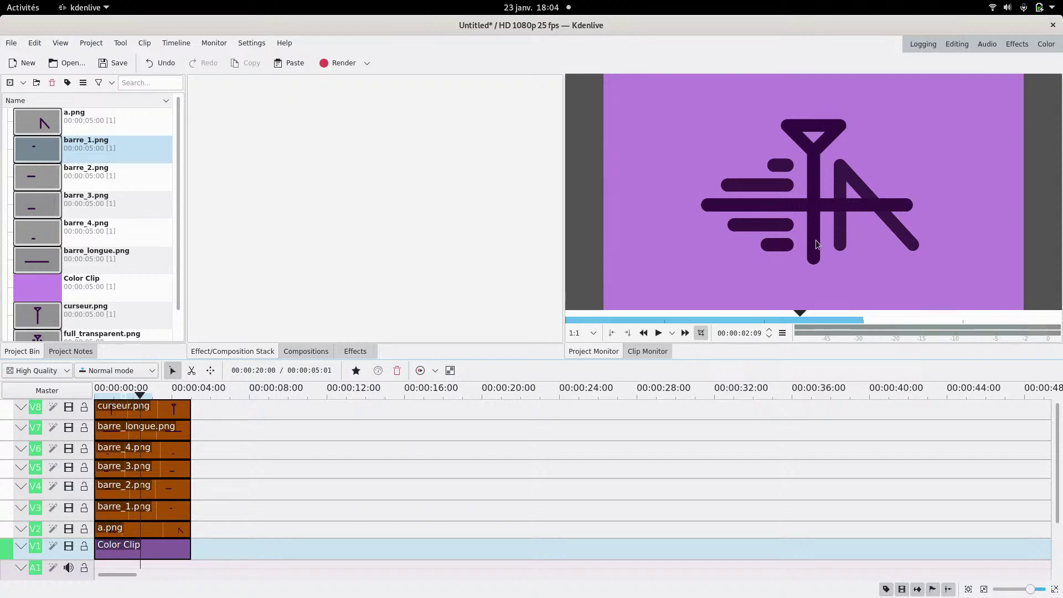
{"action": "left_click", "coordinate": [117, 407]}
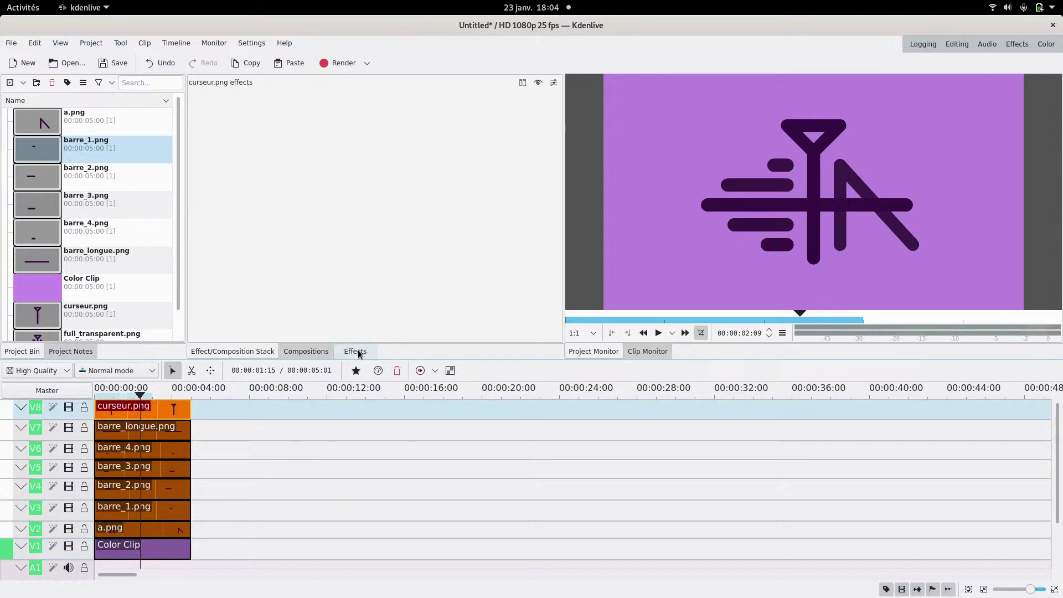
{"action": "left_click", "coordinate": [183, 420]}
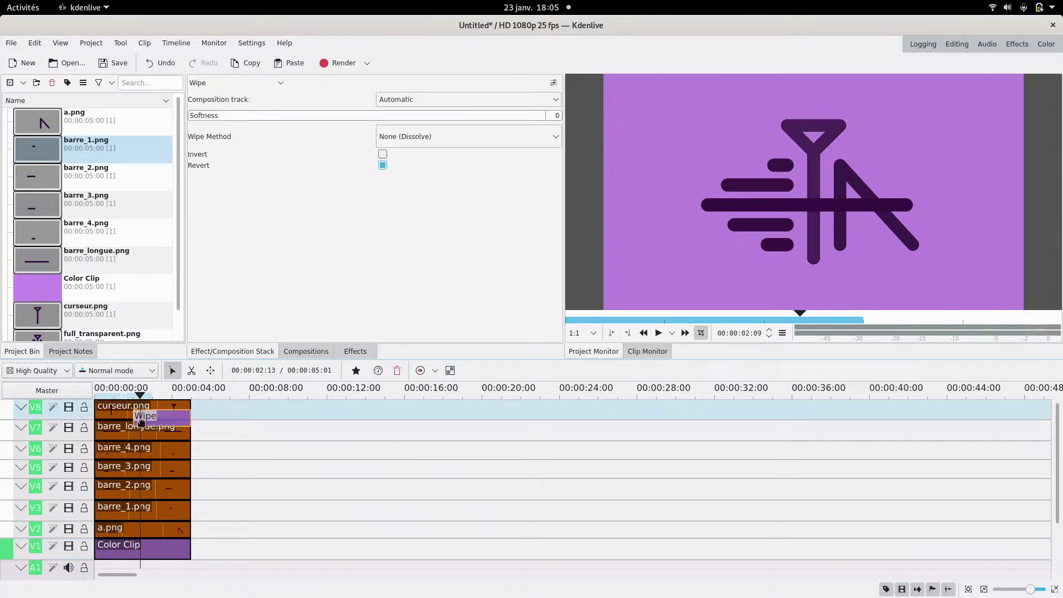
{"action": "left_click_drag", "start_coordinate": [131, 422], "coordinate": [94, 418]}
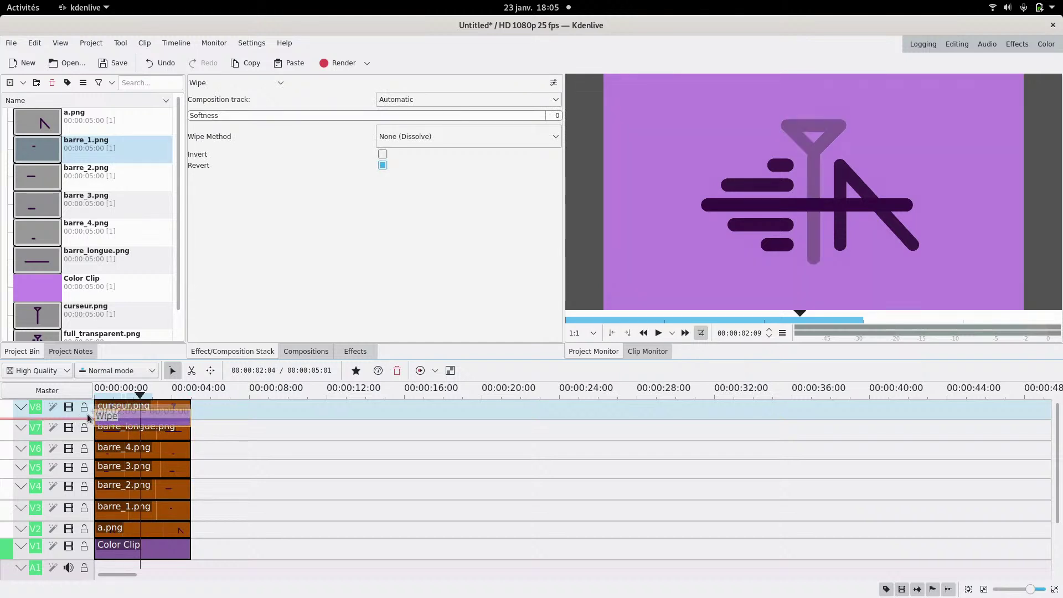
- Change the curseur.png clip's Wipe composition to Composite and transform, with V1 as its composition track
{"action": "left_click", "coordinate": [258, 82]}
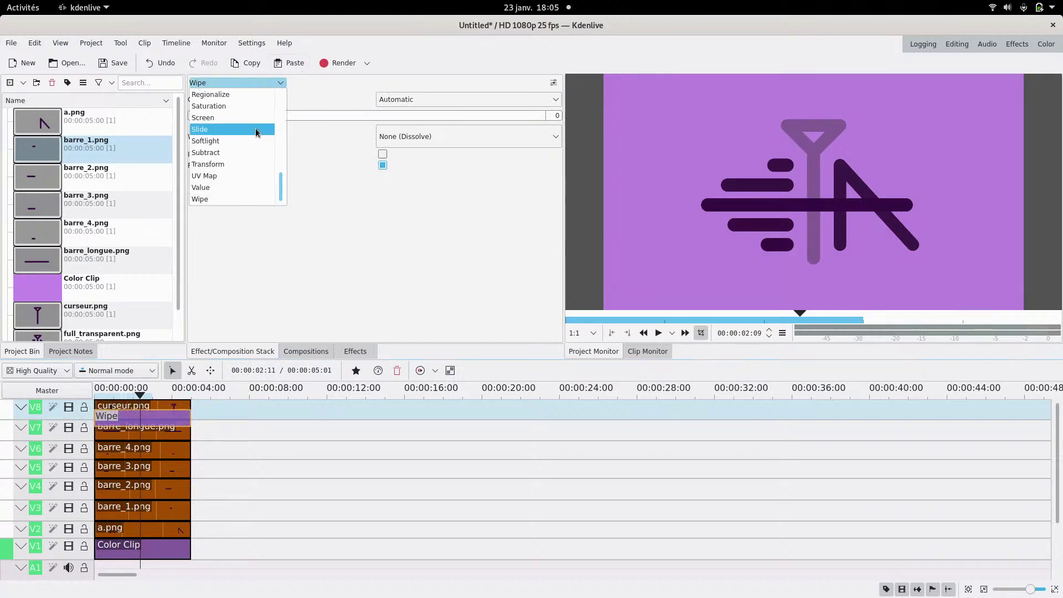
{"action": "scroll", "coordinate": [241, 141], "scroll_direction": "up", "scroll_amount": 5}
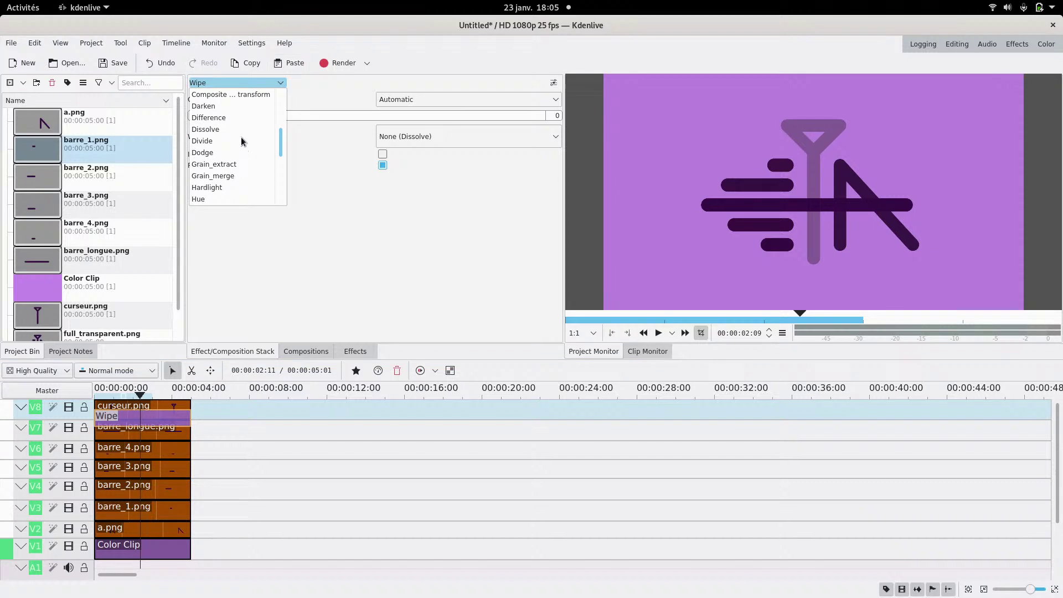
{"action": "left_click", "coordinate": [238, 96]}
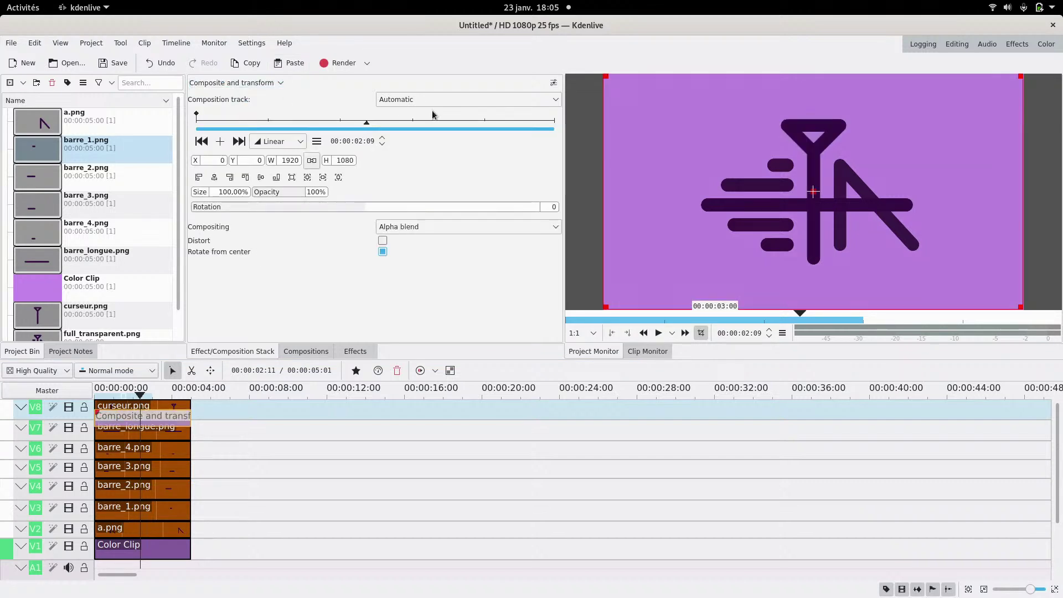
{"action": "left_click", "coordinate": [432, 101]}
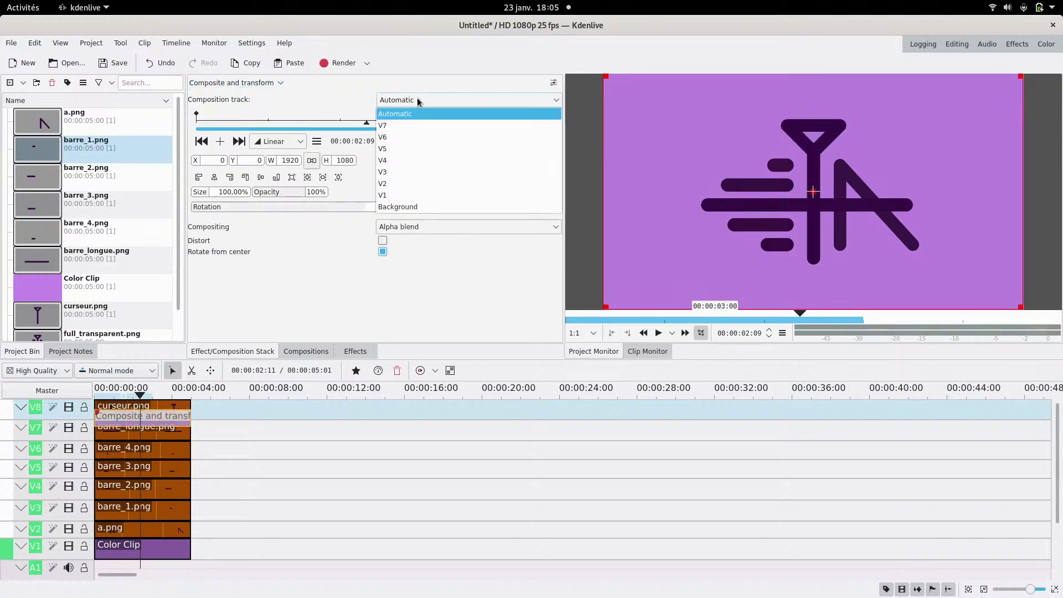
{"action": "left_click", "coordinate": [395, 196]}
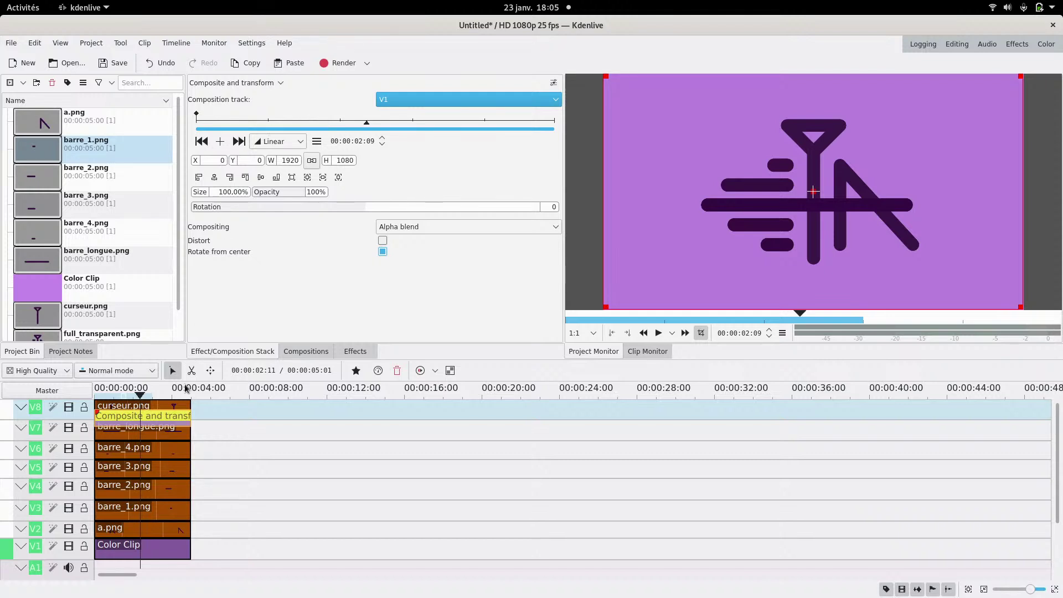
- Add a keyframe at 00:00:00:18 to the curseur.png composition and set Y to -874 at its first keyframe
{"action": "scroll", "coordinate": [142, 469], "scroll_direction": "up", "scroll_amount": 5}
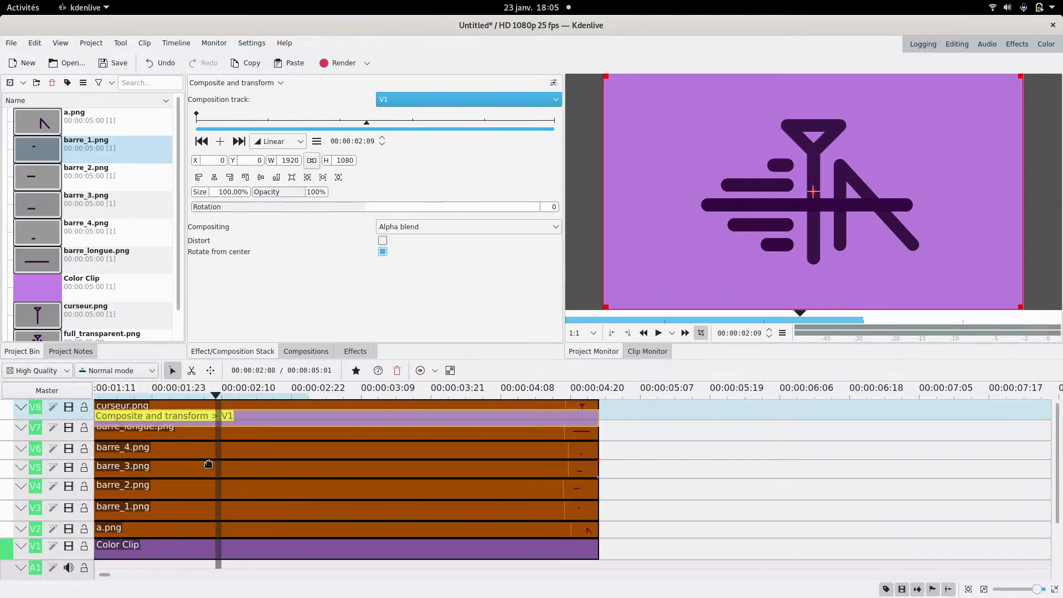
{"action": "left_click", "coordinate": [200, 395]}
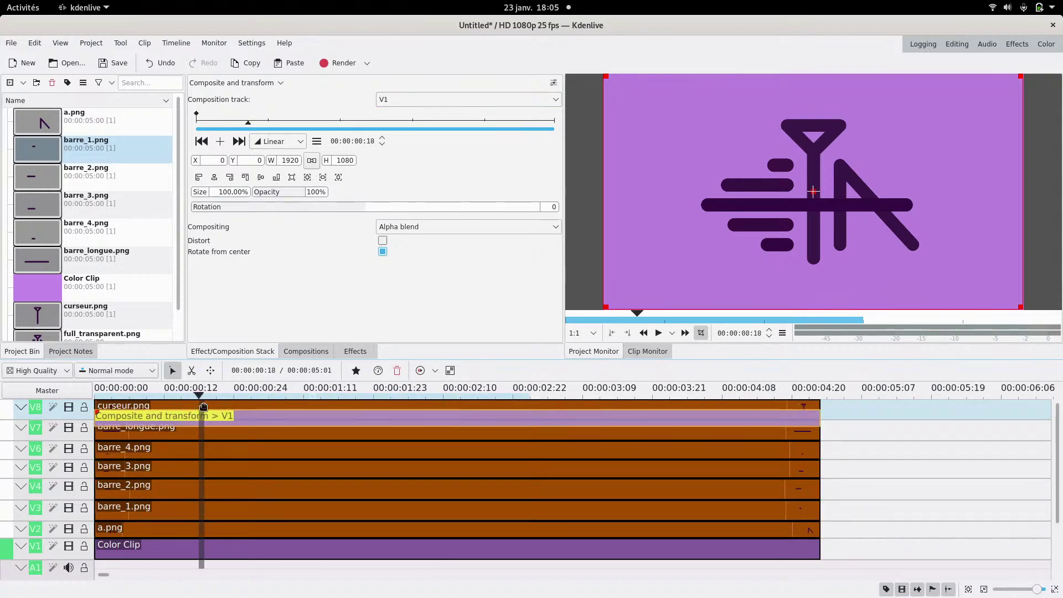
{"action": "left_click", "coordinate": [219, 143]}
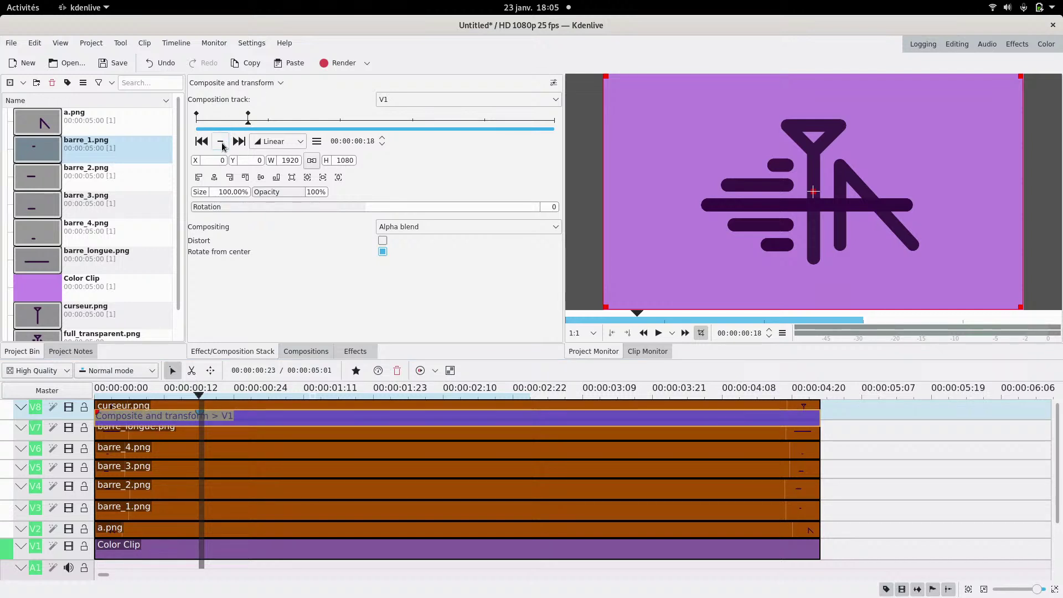
{"action": "left_click", "coordinate": [202, 142]}
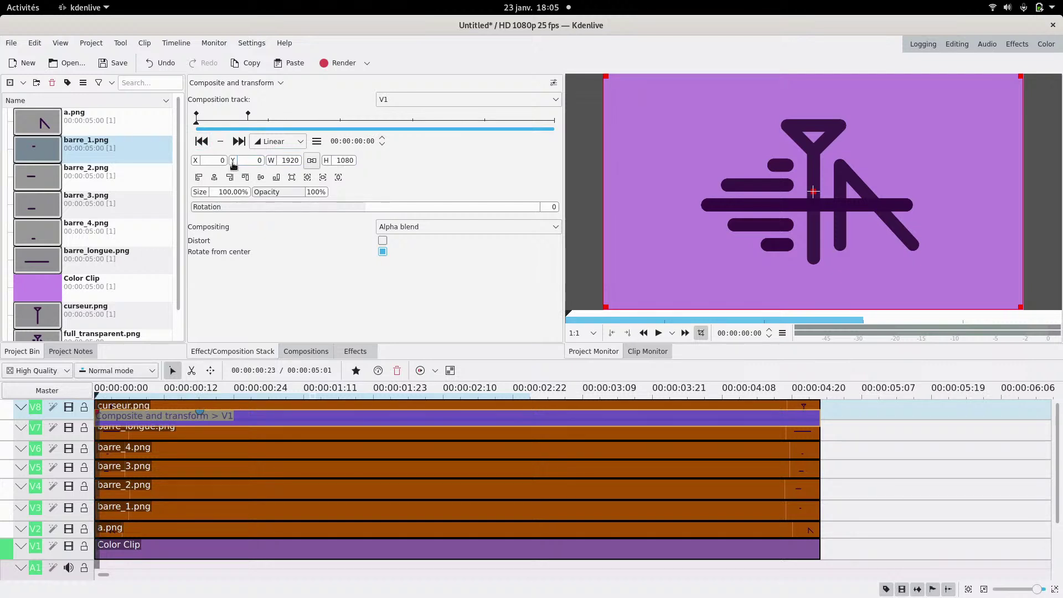
{"action": "left_click_drag", "start_coordinate": [234, 164], "coordinate": [3, 161]}
{"action": "left_click_drag", "start_coordinate": [234, 166], "coordinate": [141, 164]}
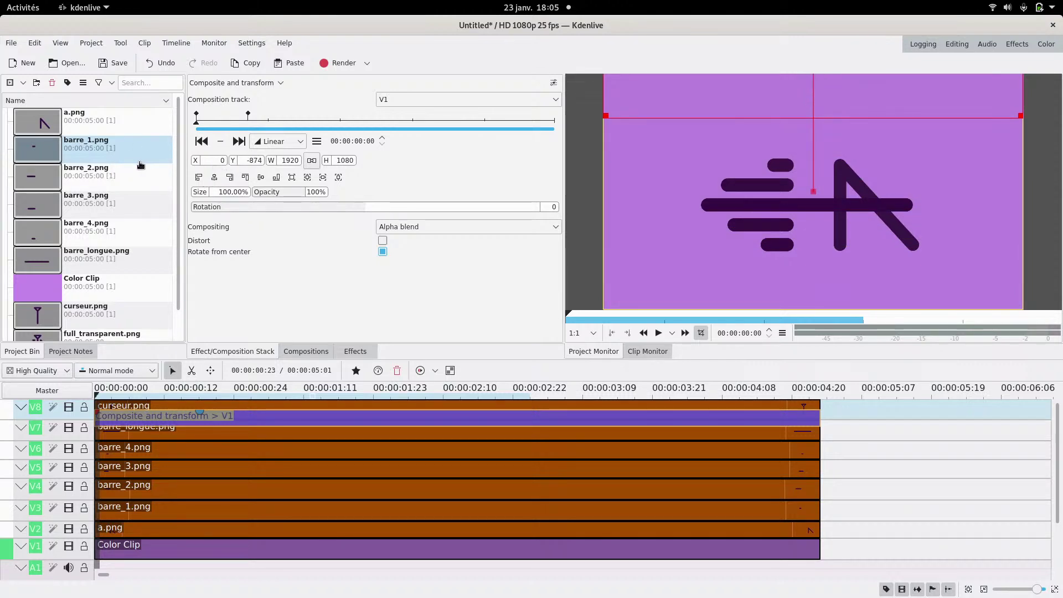
- Set the interpolation of the composition's keyframes at 00:00:00:00 and 00:00:00:18 to Smooth
{"action": "left_click", "coordinate": [294, 142]}
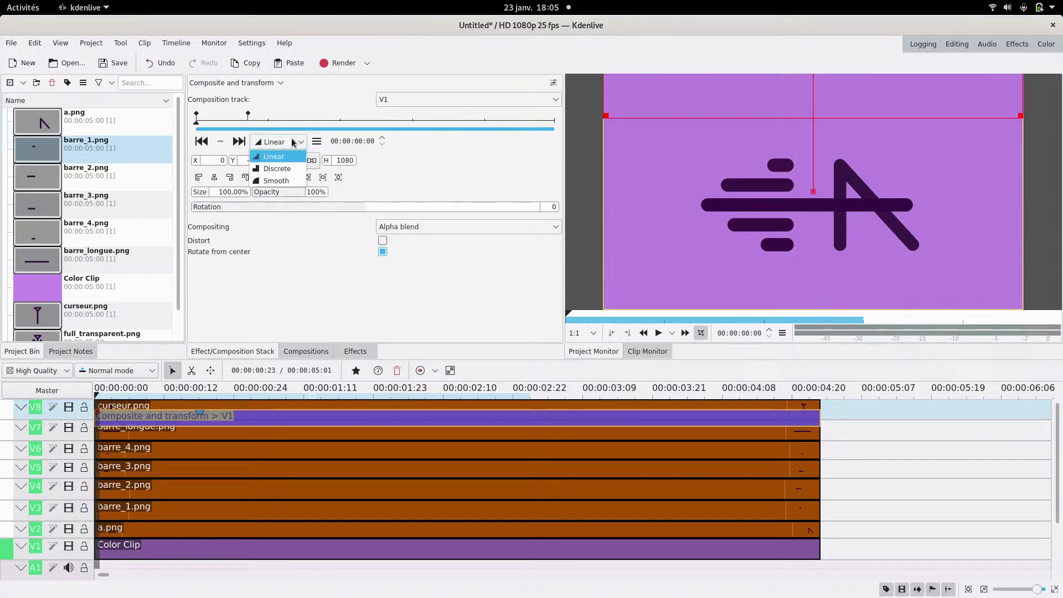
{"action": "left_click", "coordinate": [277, 181]}
{"action": "left_click", "coordinate": [239, 141]}
{"action": "left_click", "coordinate": [280, 142]}
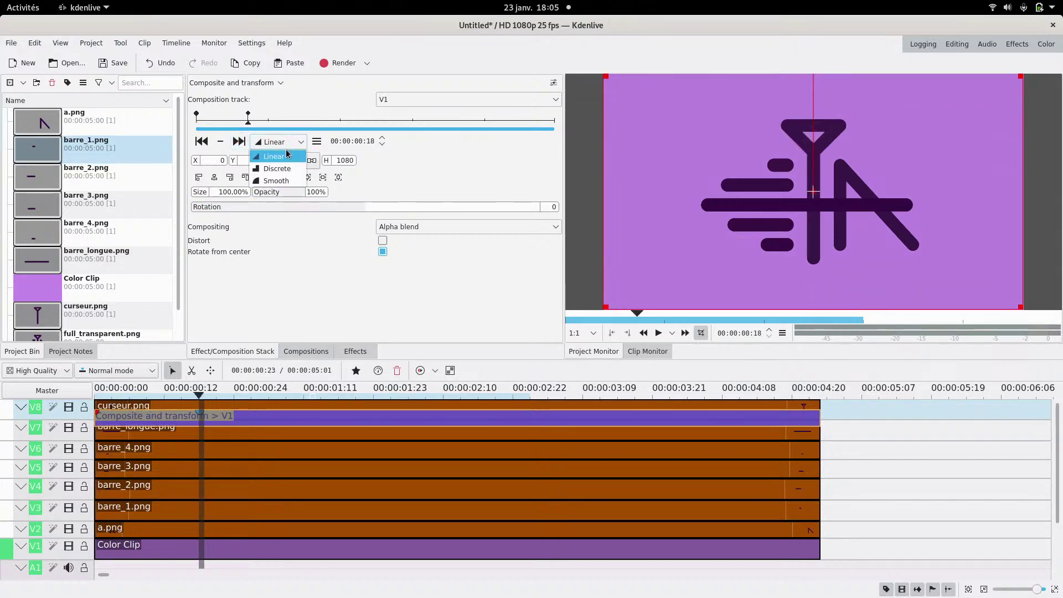
{"action": "left_click", "coordinate": [288, 156]}
- Add a third keyframe at 00:00:01:02 to the curseur.png composition with Smooth interpolation
{"action": "left_click", "coordinate": [275, 121]}
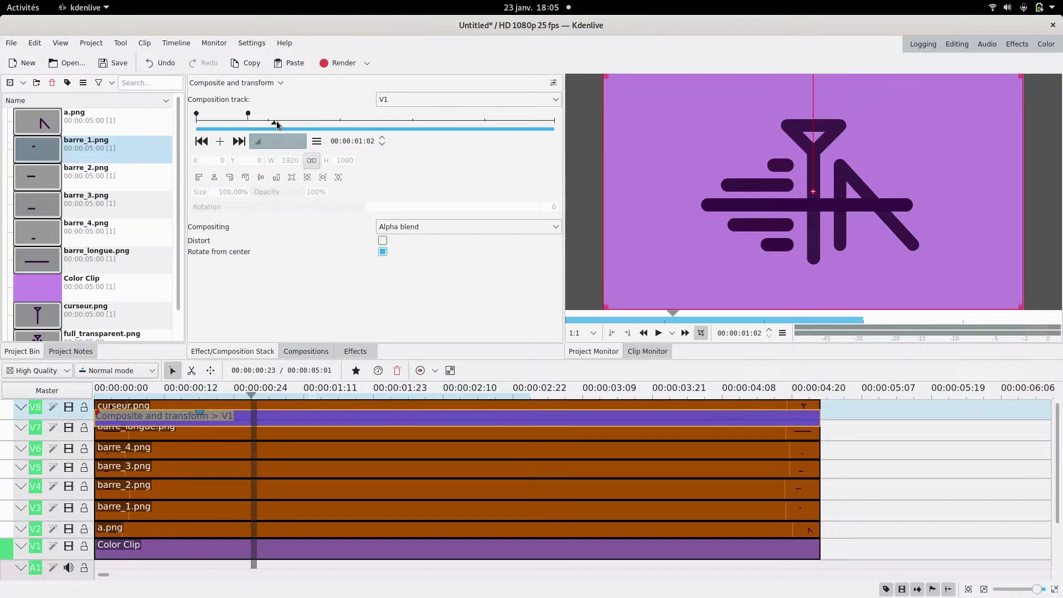
{"action": "left_click", "coordinate": [220, 141]}
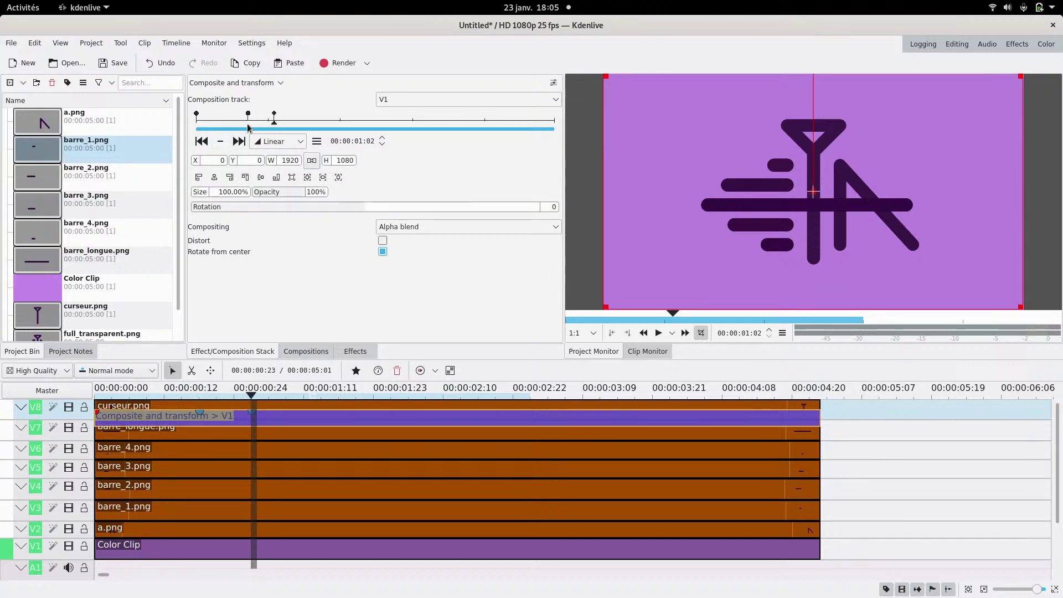
{"action": "left_click", "coordinate": [295, 145]}
{"action": "left_click", "coordinate": [288, 156]}
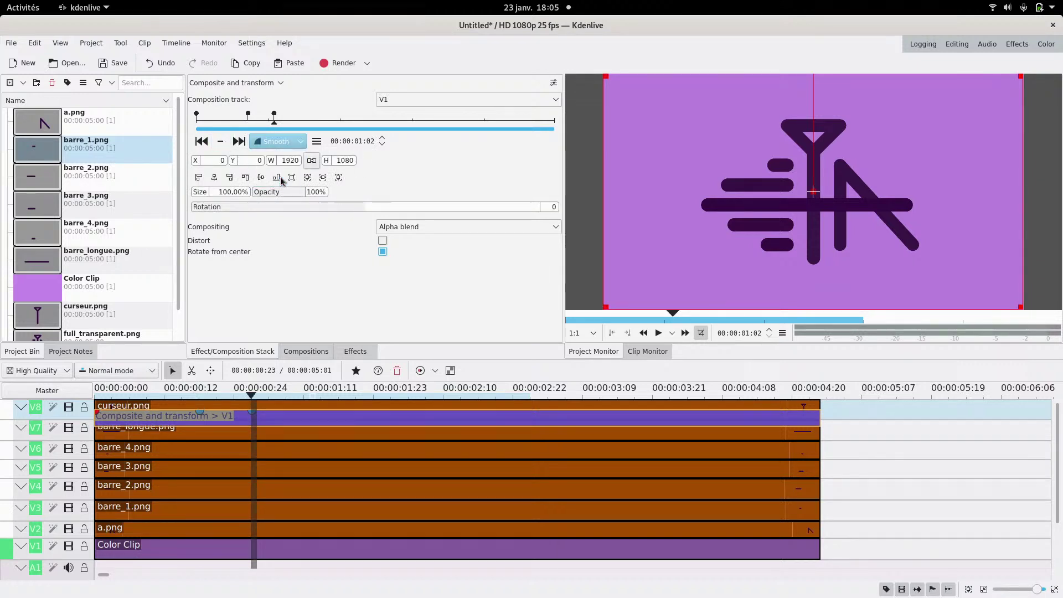
- Play the curseur.png animation from the timeline start to check its movement
{"action": "left_click", "coordinate": [251, 123]}
{"action": "left_click_drag", "start_coordinate": [252, 125], "coordinate": [195, 124]}
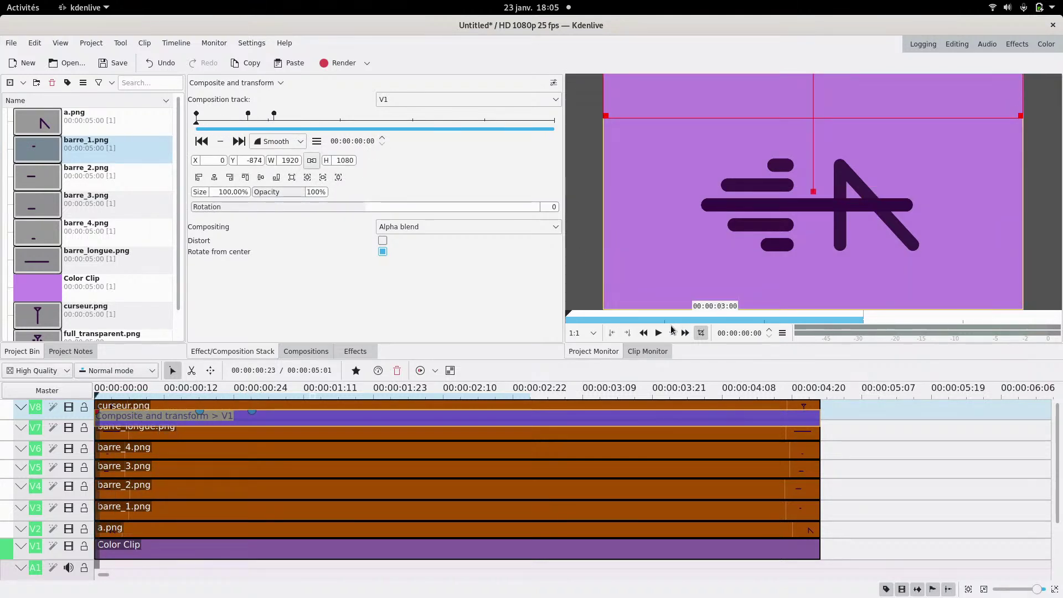
{"action": "left_click", "coordinate": [658, 335]}
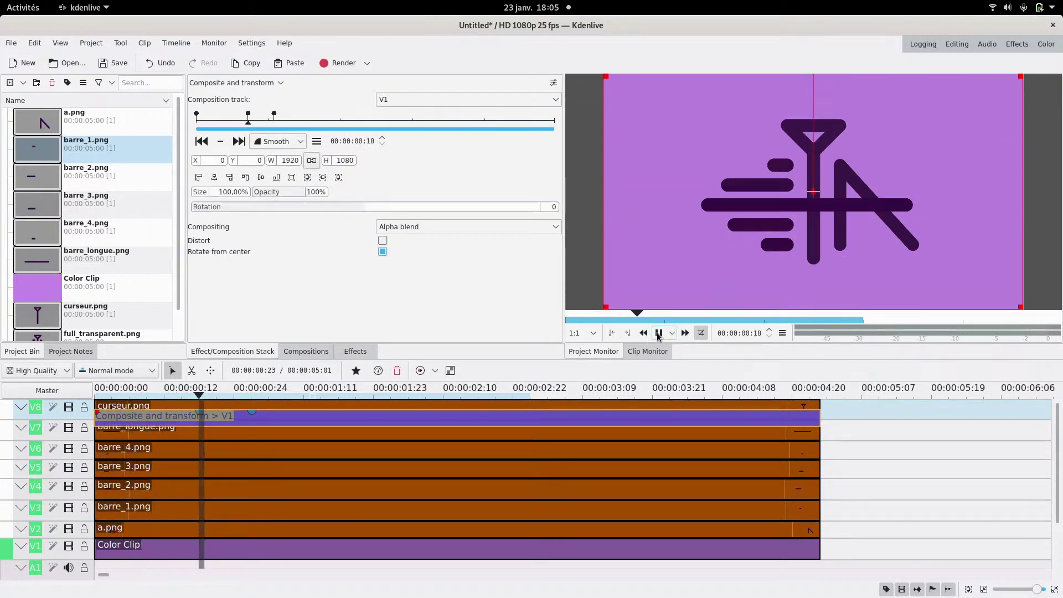
{"action": "left_click", "coordinate": [659, 335]}
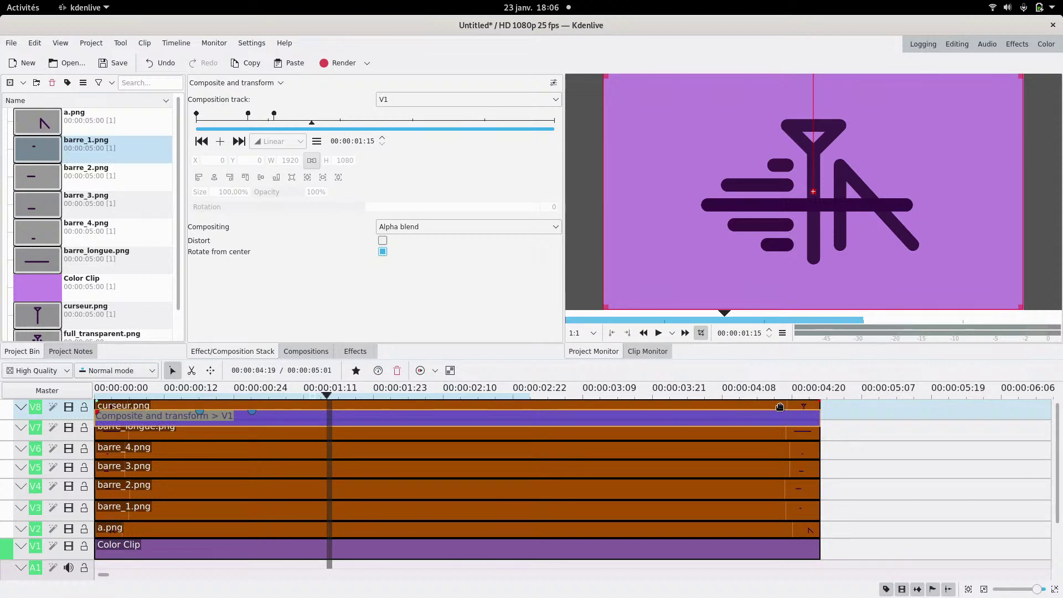
- Move the curseur.png clip and its composition from V8 to V2, past the end of the a.png clip
{"action": "scroll", "coordinate": [418, 513], "scroll_direction": "down", "scroll_amount": 3}
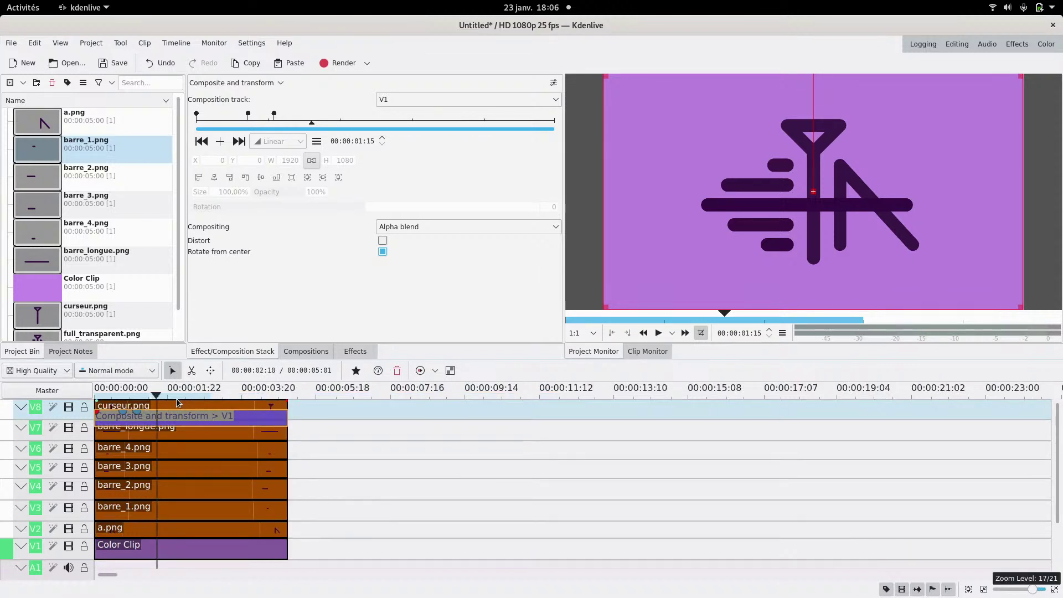
{"action": "left_click_drag", "start_coordinate": [174, 407], "coordinate": [378, 529]}
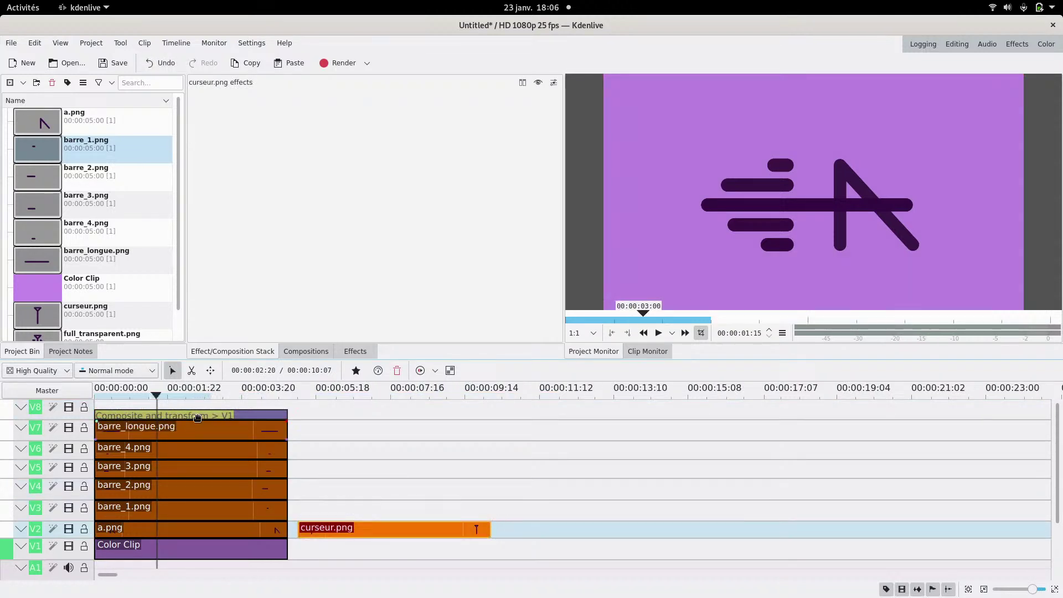
{"action": "left_click_drag", "start_coordinate": [229, 415], "coordinate": [415, 530]}
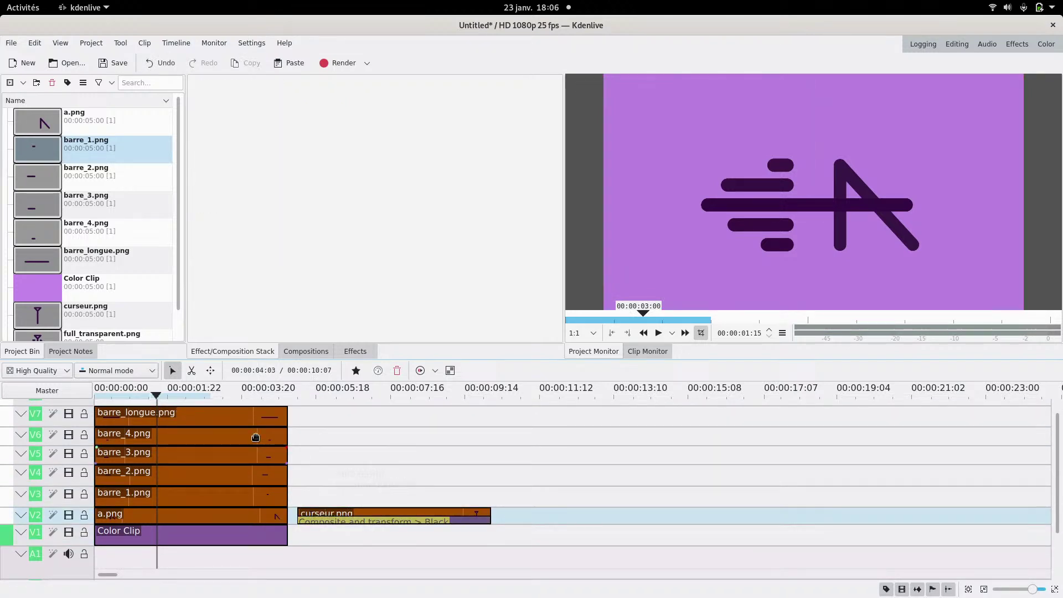
- Shift the six other logo clips up one track, and bring curseur.png with its composition to the start of V2
{"action": "scroll", "coordinate": [41, 450], "scroll_direction": "up", "scroll_amount": 1}
{"action": "left_click_drag", "start_coordinate": [161, 416], "coordinate": [150, 489]}
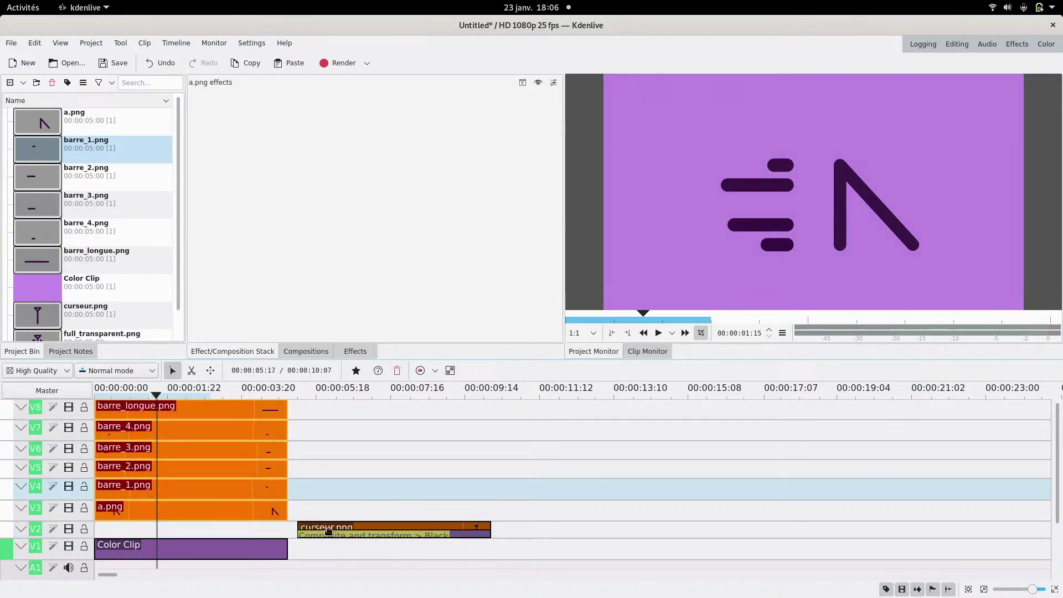
{"action": "scroll", "coordinate": [367, 553], "scroll_direction": "down", "scroll_amount": 1}
{"action": "left_click_drag", "start_coordinate": [369, 518], "coordinate": [151, 541]}
- Delay a.png, barre_1.png, barre_2.png and barre_3.png to start at 00:00:00:07, and barre_4.png by about 4 frames
{"action": "scroll", "coordinate": [152, 541], "scroll_direction": "up", "scroll_amount": 5}
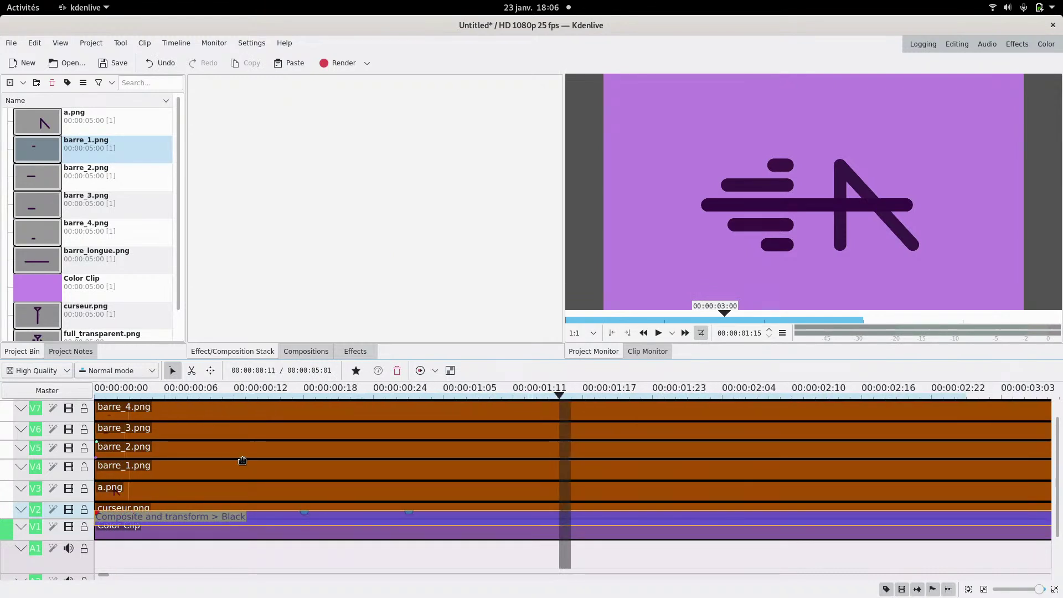
{"action": "scroll", "coordinate": [246, 463], "scroll_direction": "up", "scroll_amount": 1}
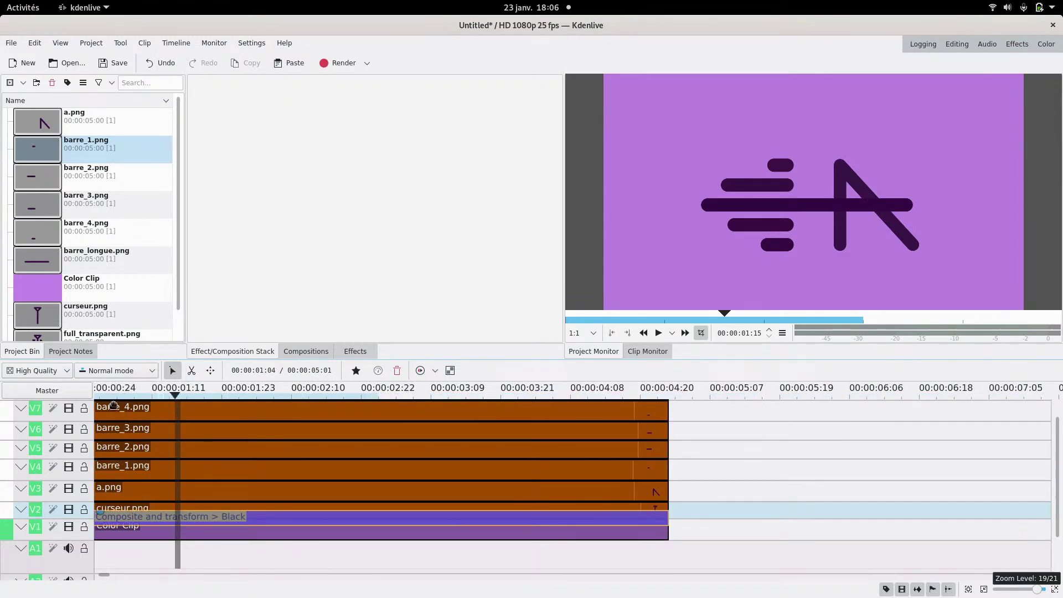
{"action": "scroll", "coordinate": [138, 508], "scroll_direction": "up", "scroll_amount": 2}
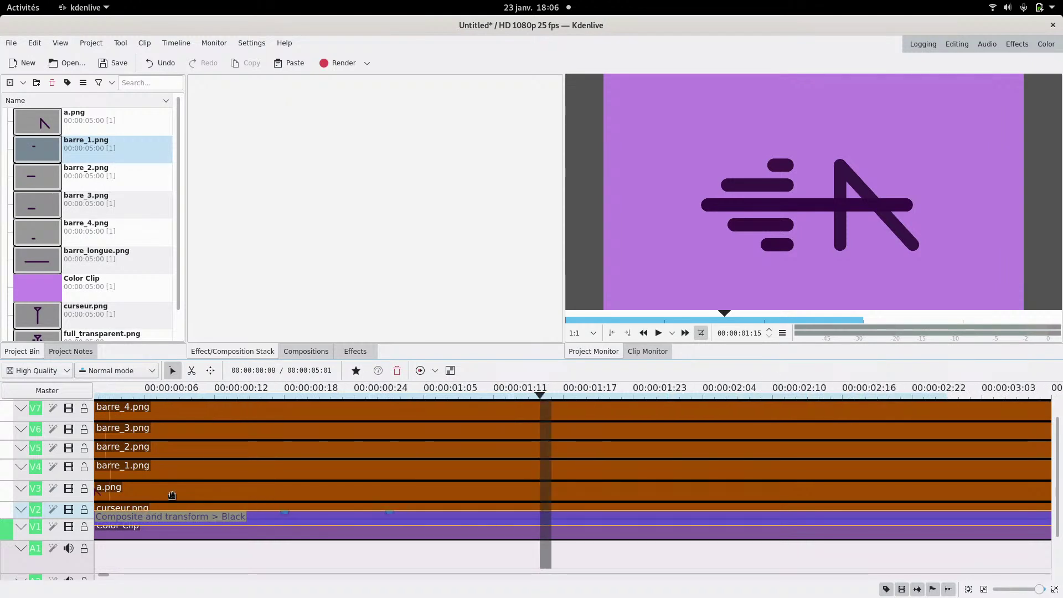
{"action": "left_click_drag", "start_coordinate": [170, 493], "coordinate": [252, 493]}
{"action": "left_click_drag", "start_coordinate": [205, 469], "coordinate": [287, 469]}
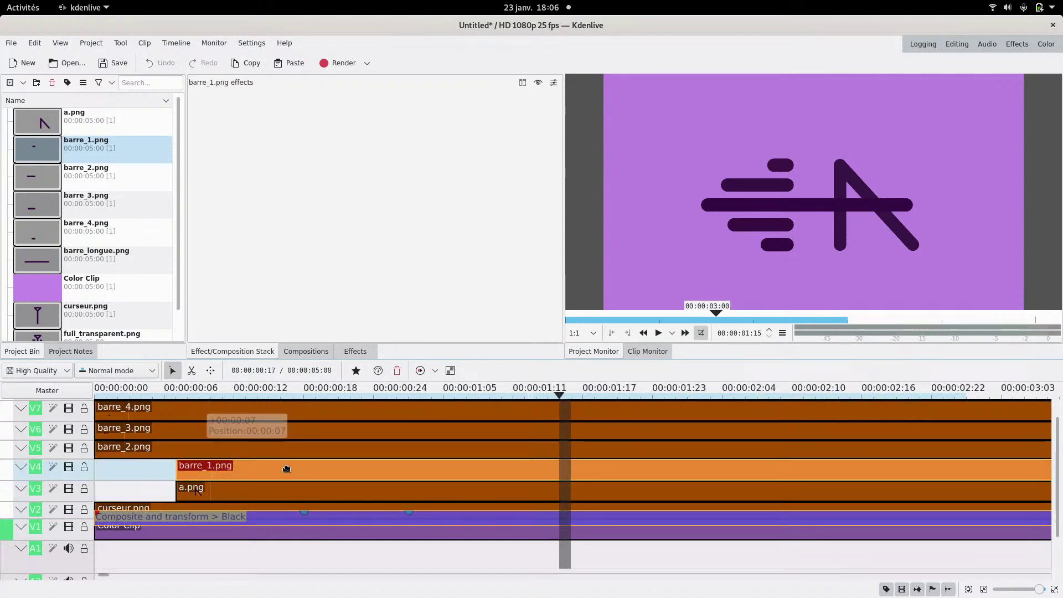
{"action": "left_click_drag", "start_coordinate": [109, 449], "coordinate": [285, 432]}
{"action": "left_click_drag", "start_coordinate": [206, 432], "coordinate": [250, 431]}
- Move the a.png clip out of V3 to V7, right after the end of barre_4.png
{"action": "left_click_drag", "start_coordinate": [217, 515], "coordinate": [881, 522]}
{"action": "scroll", "coordinate": [602, 517], "scroll_direction": "down", "scroll_amount": 2}
{"action": "left_click_drag", "start_coordinate": [425, 510], "coordinate": [613, 429]}
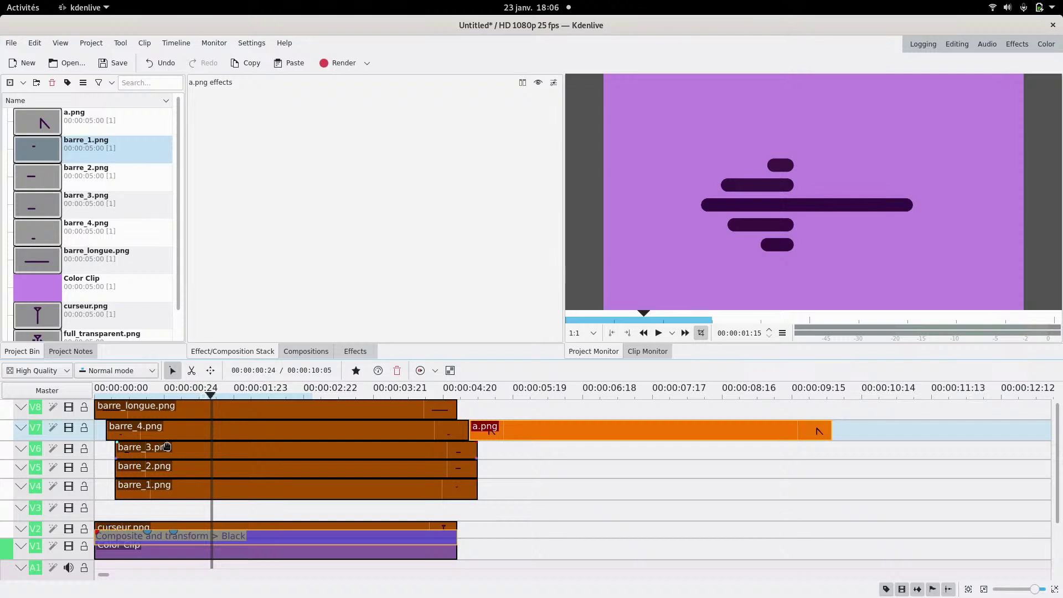
- Lower the four short barre clips to V3 through V6, and align barre_4.png and barre_longue.png with the other bars' start
{"action": "left_click_drag", "start_coordinate": [168, 495], "coordinate": [168, 512]}
{"action": "mouse_move", "coordinate": [161, 472]}
{"action": "left_mouse_down"}
{"action": "mouse_move", "coordinate": [148, 476]}
{"action": "mouse_move", "coordinate": [150, 490]}
{"action": "left_mouse_up"}
{"action": "left_click_drag", "start_coordinate": [145, 453], "coordinate": [145, 471]}
{"action": "left_click_drag", "start_coordinate": [142, 433], "coordinate": [156, 451]}
{"action": "left_click_drag", "start_coordinate": [139, 413], "coordinate": [158, 412]}
- Place barre_longue.png on V7 and a.png on V8, starting a.png at about 00:00:00:18
{"action": "left_click_drag", "start_coordinate": [525, 436], "coordinate": [560, 416]}
{"action": "left_click_drag", "start_coordinate": [282, 421], "coordinate": [282, 437]}
{"action": "left_click_drag", "start_coordinate": [557, 401], "coordinate": [199, 415]}
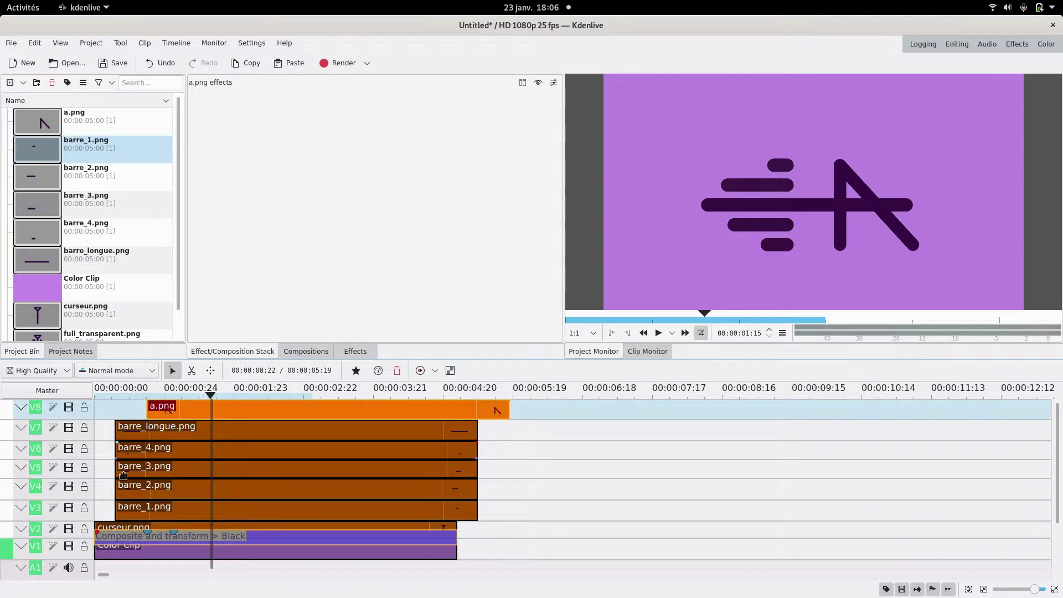
- Set the composition track of the curseur.png composition on V2 to V1
{"action": "scroll", "coordinate": [111, 493], "scroll_direction": "up", "scroll_amount": 5}
{"action": "left_click_drag", "start_coordinate": [154, 467], "coordinate": [76, 474]}
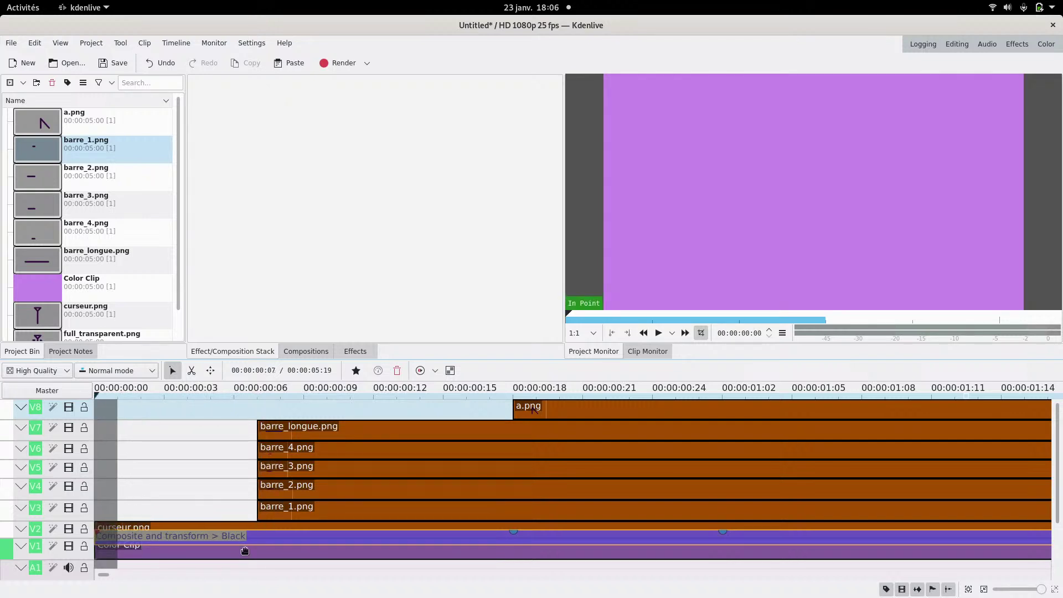
{"action": "left_click", "coordinate": [233, 536]}
{"action": "left_click", "coordinate": [418, 100]}
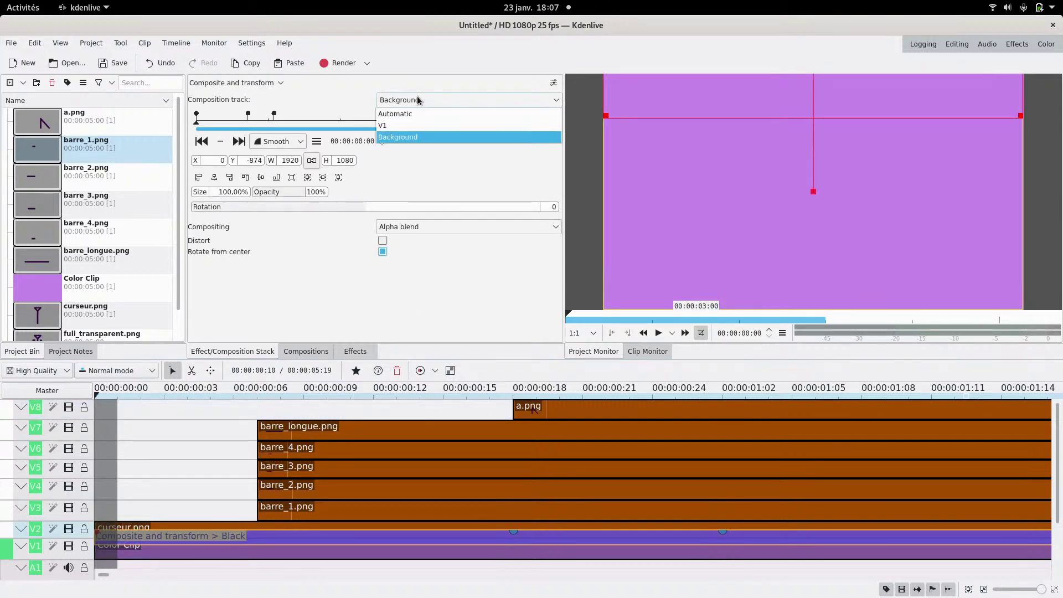
{"action": "left_click", "coordinate": [404, 125]}
- Shift all five barre clips together to start at about 00:00:00:12, and check the preview at the curseur keyframe at 00:00:00:18
{"action": "left_click", "coordinate": [133, 456]}
{"action": "left_click_drag", "start_coordinate": [149, 453], "coordinate": [409, 510]}
{"action": "left_click", "coordinate": [243, 536]}
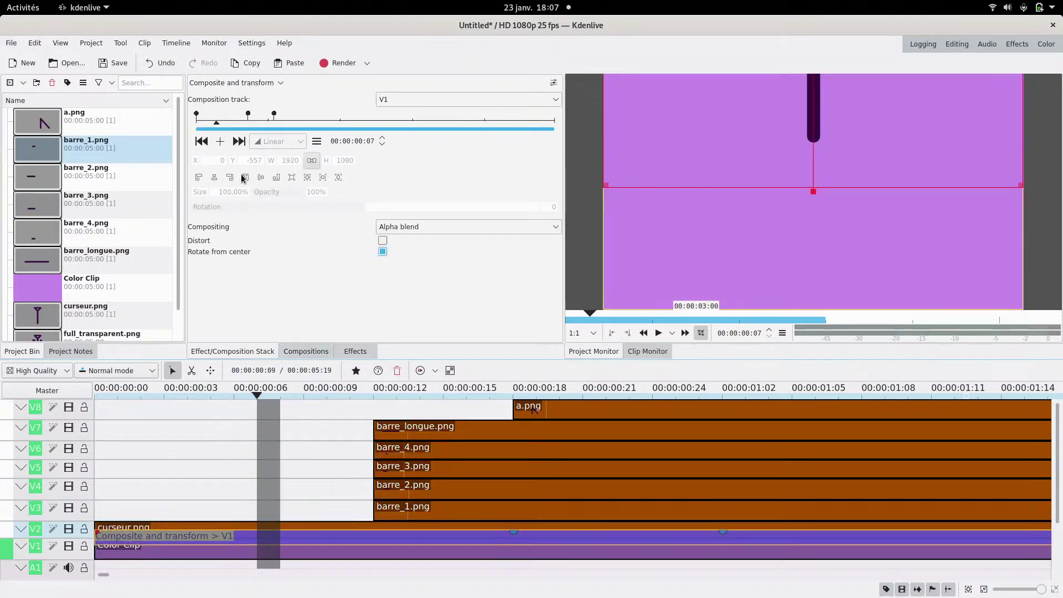
{"action": "left_click_drag", "start_coordinate": [242, 123], "coordinate": [250, 125]}
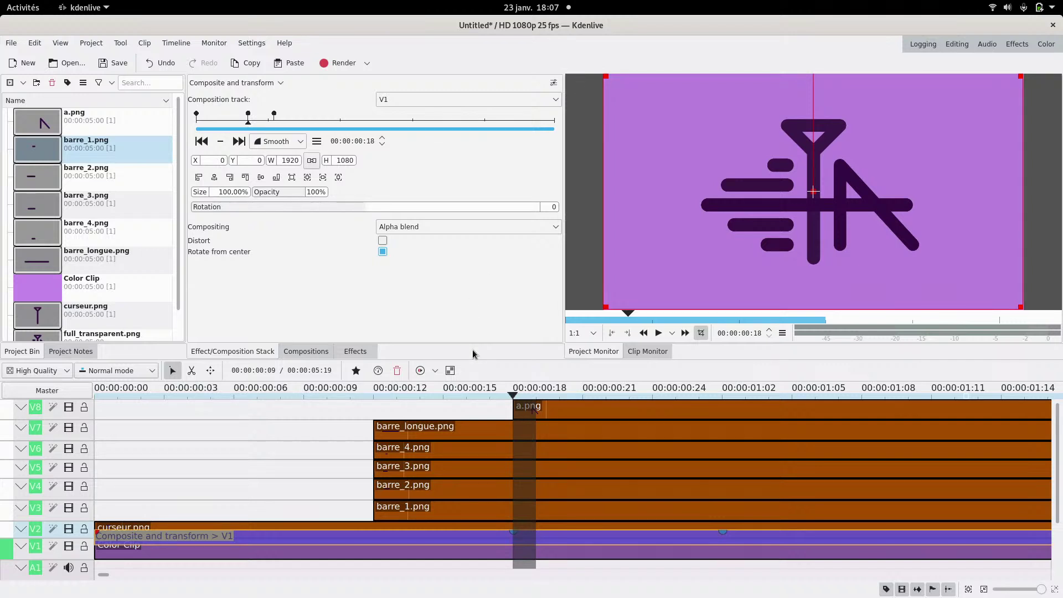
- Add a composition to barre_1.png on V3, set its composition track to V1, and change its type to Composite and transform
{"action": "left_click", "coordinate": [378, 519]}
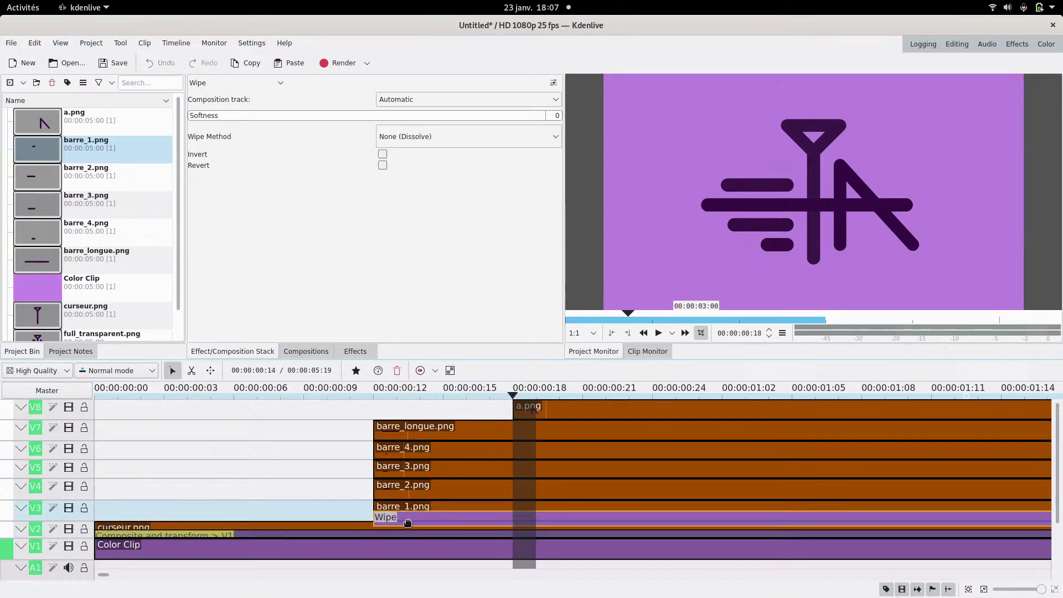
{"action": "left_click", "coordinate": [390, 100]}
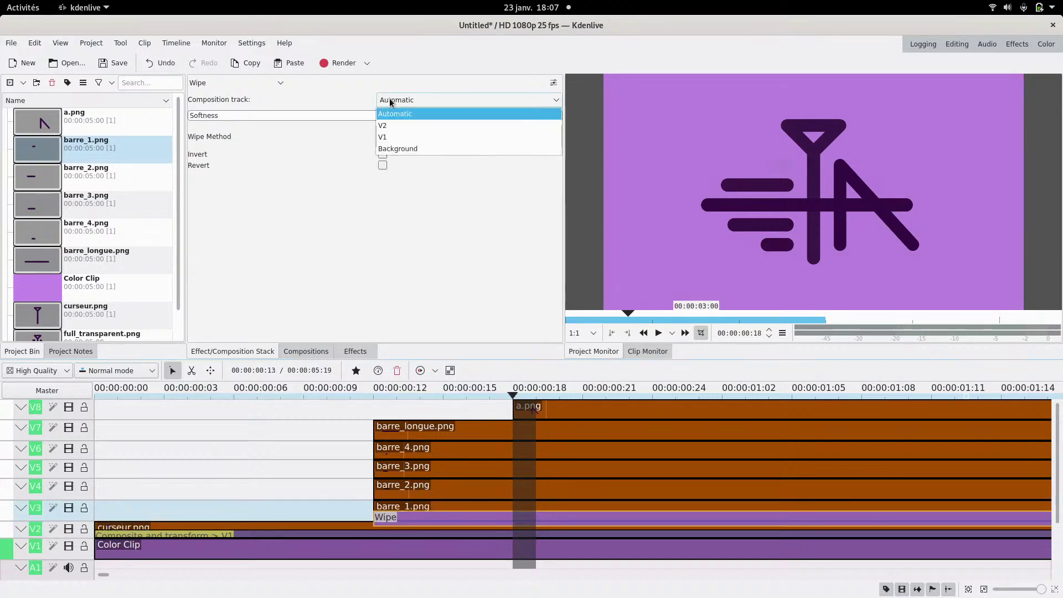
{"action": "left_click", "coordinate": [383, 136]}
{"action": "left_click", "coordinate": [242, 84]}
{"action": "scroll", "coordinate": [238, 130], "scroll_direction": "up", "scroll_amount": 8}
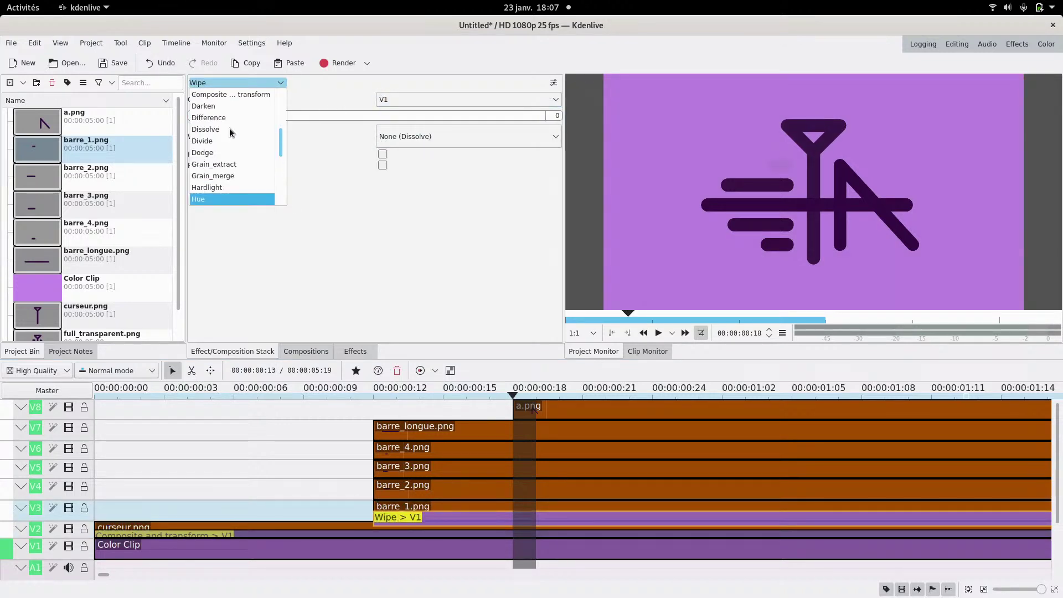
{"action": "left_click", "coordinate": [222, 101]}
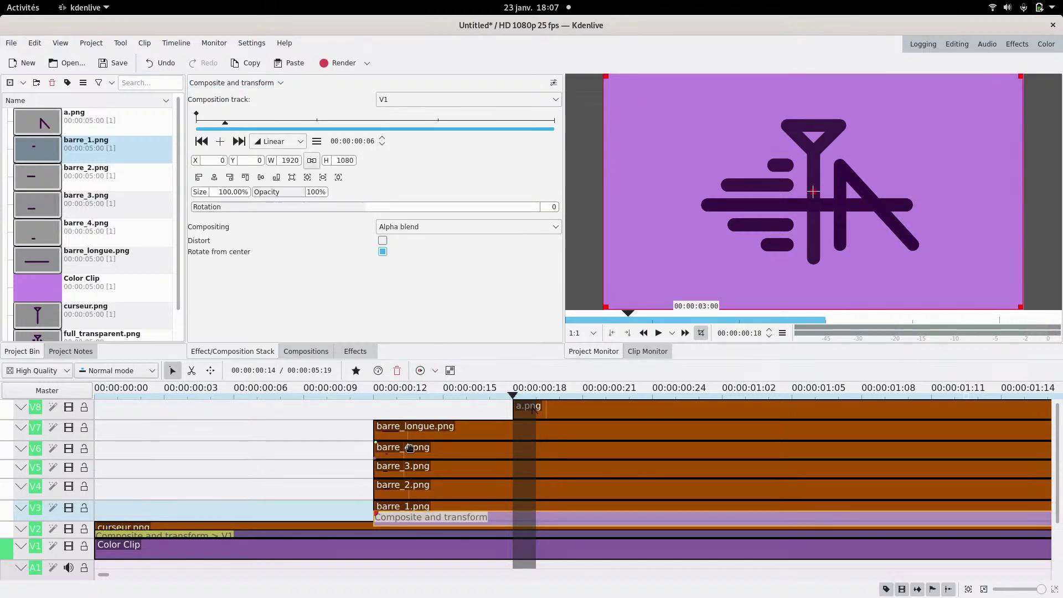
- Extend the barre_1.png composition on V3 to the end of the Color Clip, and move the playhead to the bars' start at 00:00:00:12
{"action": "scroll", "coordinate": [410, 443], "scroll_direction": "down", "scroll_amount": 5}
{"action": "scroll", "coordinate": [404, 528], "scroll_direction": "up", "scroll_amount": 2}
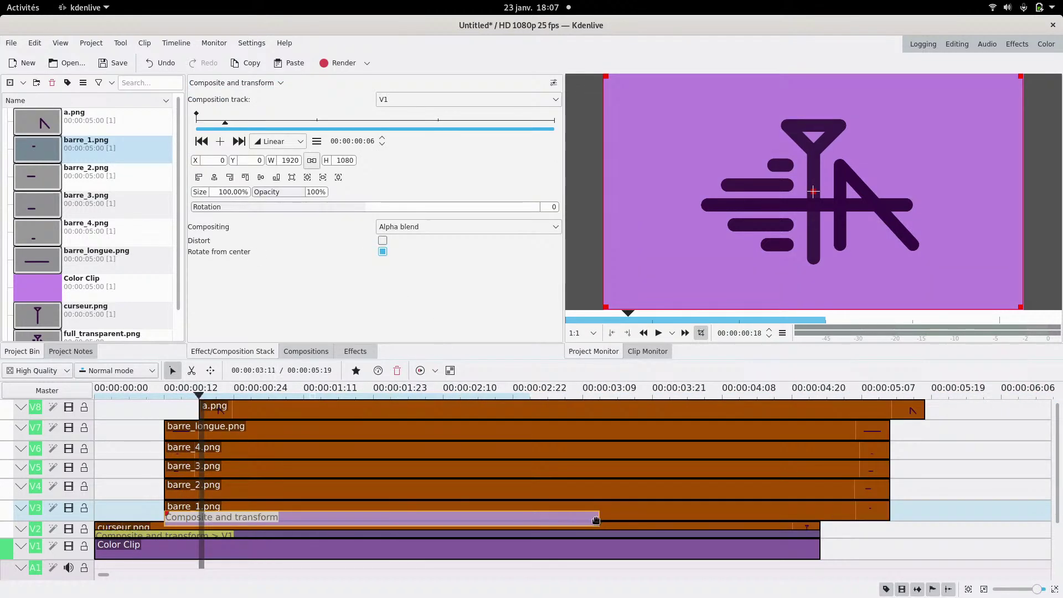
{"action": "left_click_drag", "start_coordinate": [598, 520], "coordinate": [814, 520]}
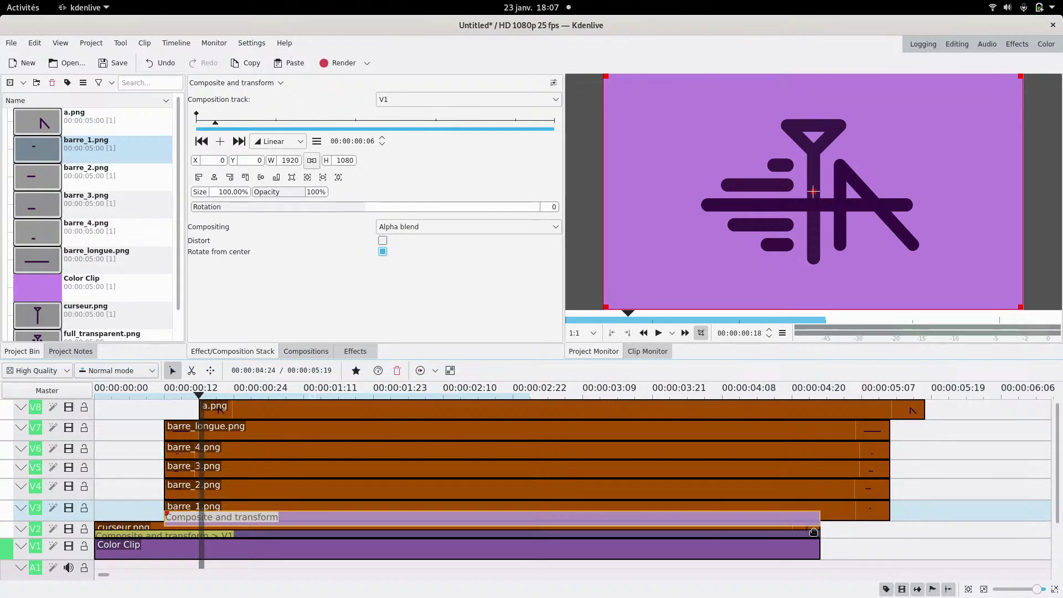
{"action": "scroll", "coordinate": [193, 509], "scroll_direction": "up", "scroll_amount": 3}
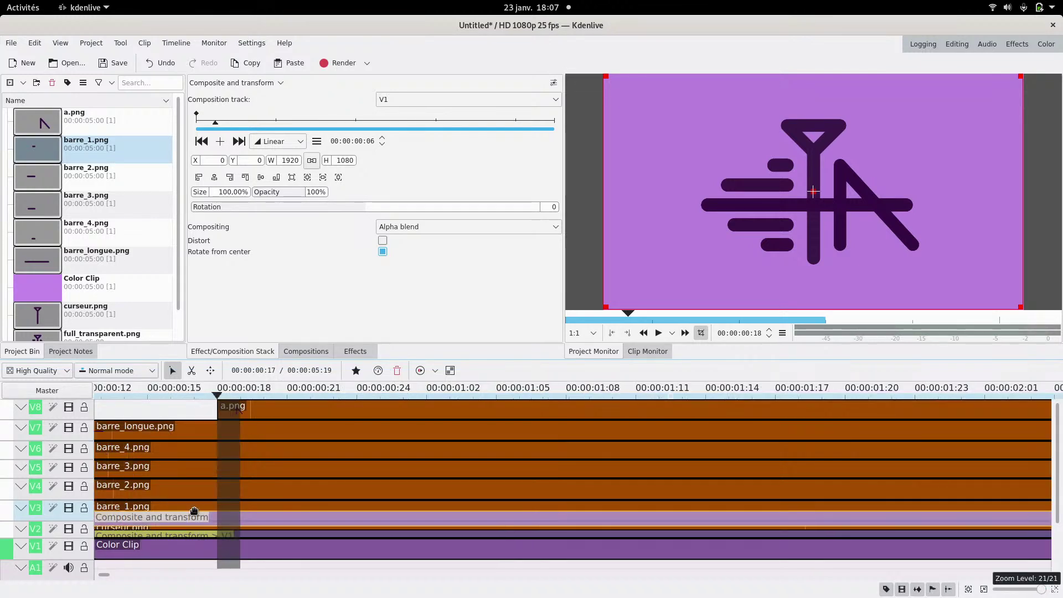
{"action": "scroll", "coordinate": [259, 517], "scroll_direction": "left", "scroll_amount": 4}
{"action": "left_click", "coordinate": [377, 412]}
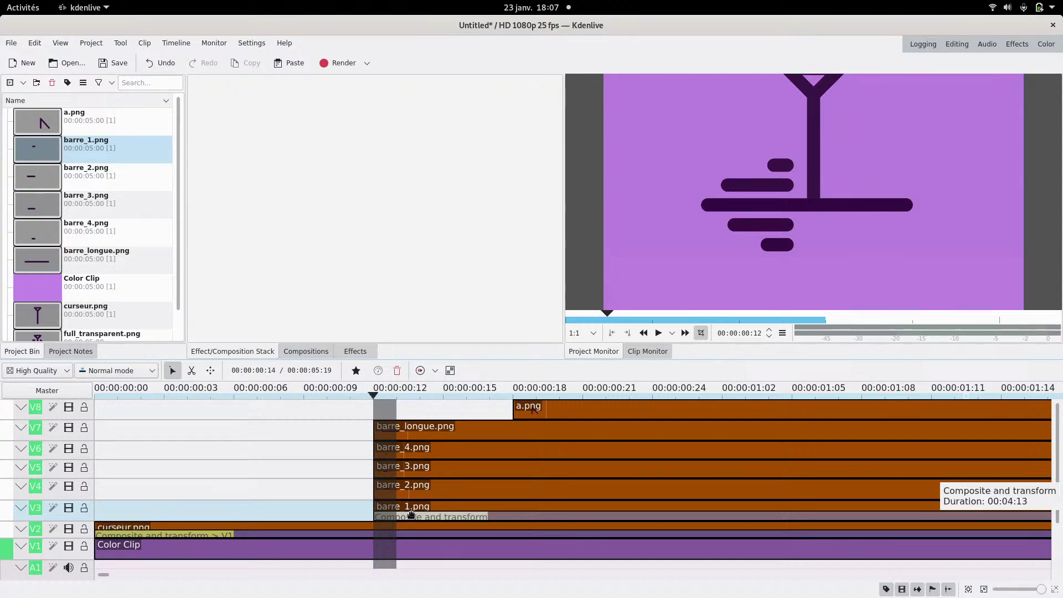
{"action": "scroll", "coordinate": [396, 500], "scroll_direction": "down", "scroll_amount": 1, "text": "ctrl"}
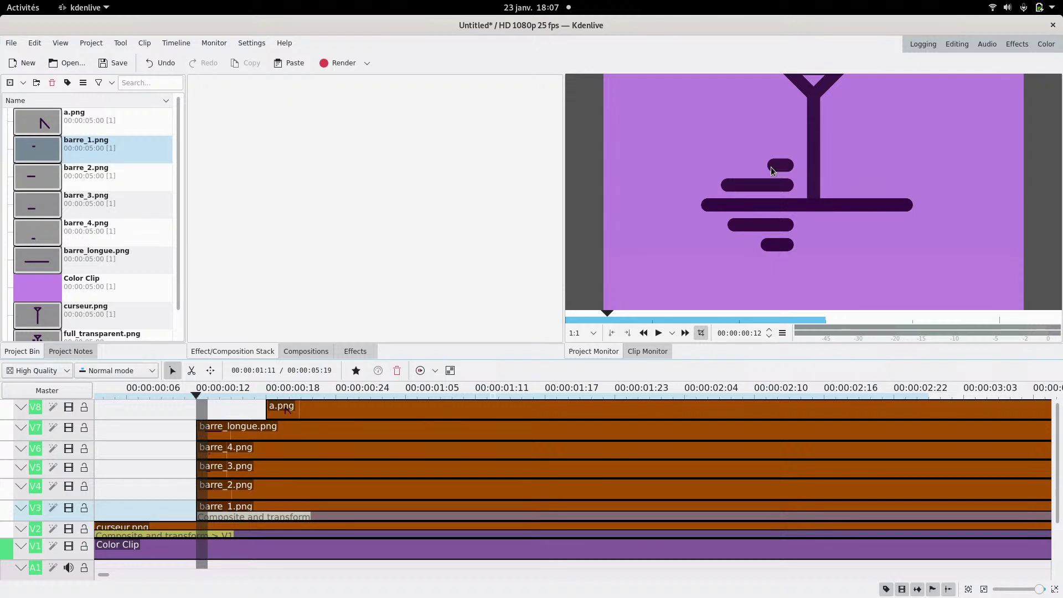
- Look for a scaling effect in the Transform, Distort and Perspective category, and filter the effects by "sca"
{"action": "left_click", "coordinate": [355, 351]}
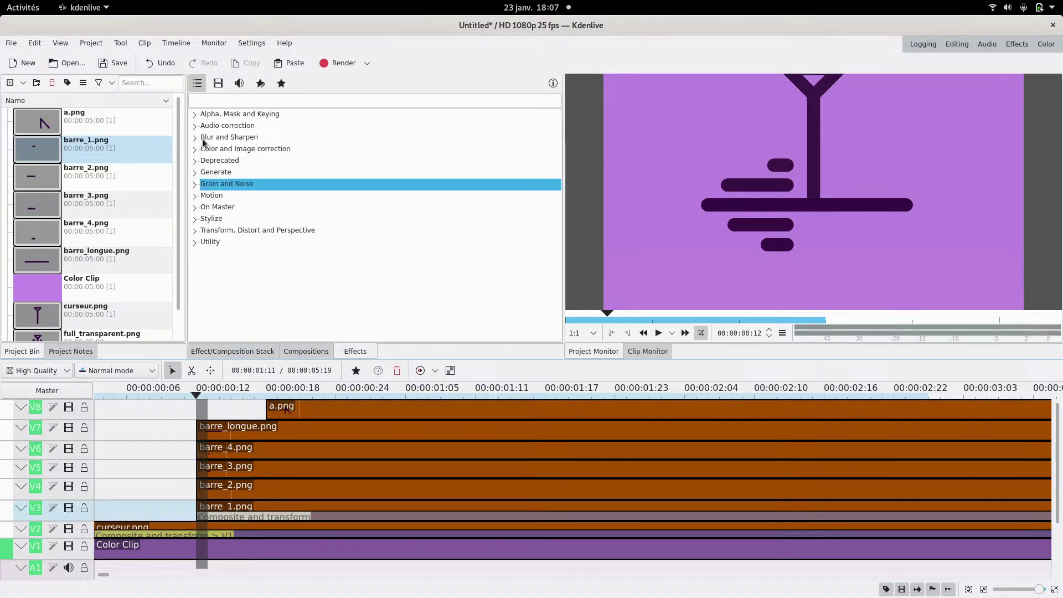
{"action": "left_click", "coordinate": [238, 100]}
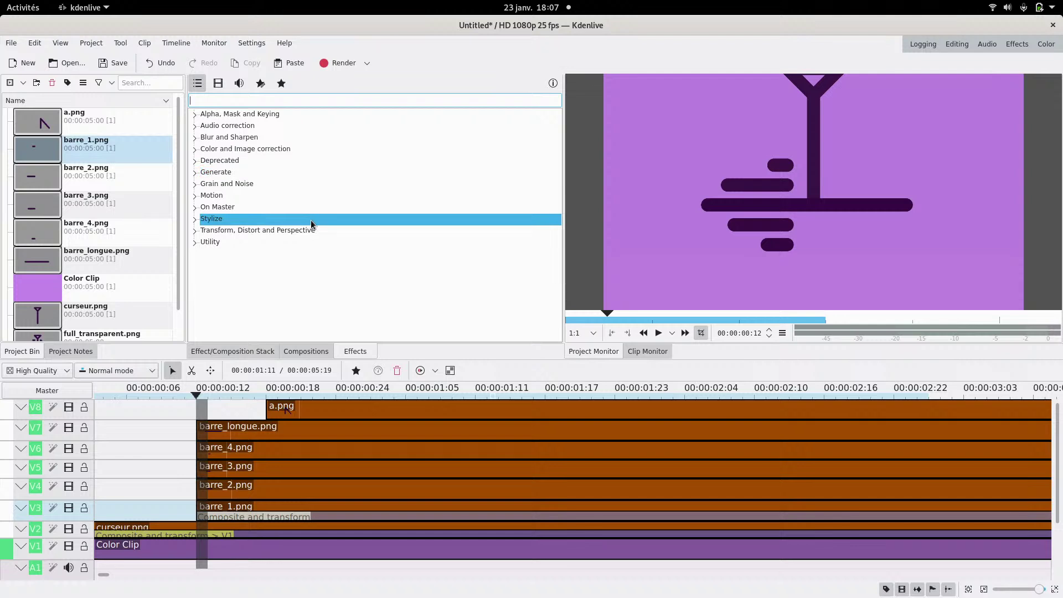
{"action": "left_click", "coordinate": [275, 230]}
{"action": "scroll", "coordinate": [268, 259], "scroll_direction": "down", "scroll_amount": 2}
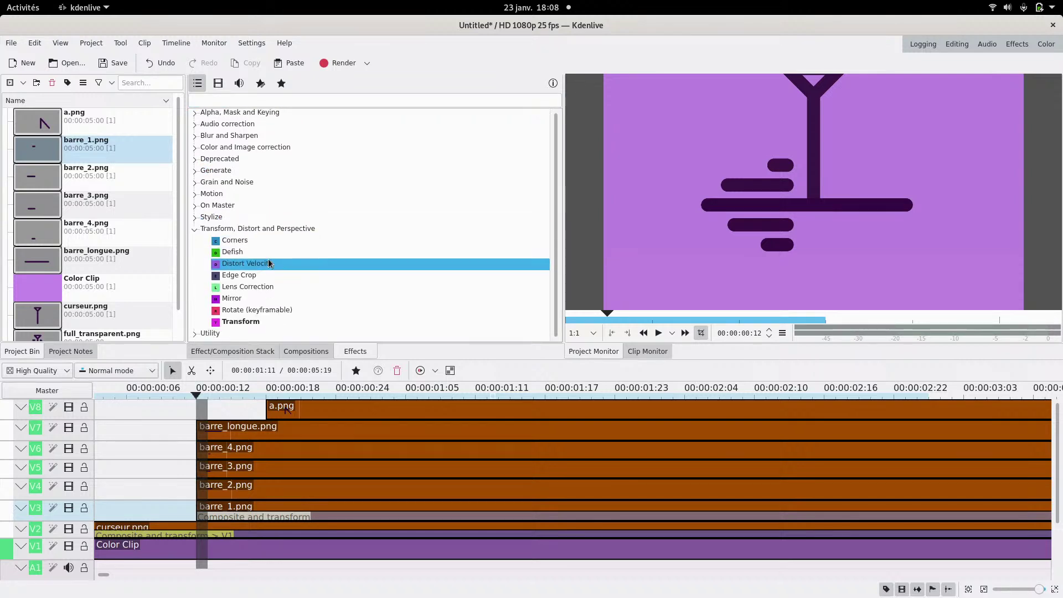
{"action": "left_click", "coordinate": [240, 231]}
{"action": "left_click", "coordinate": [220, 101]}
{"action": "type", "text": "sca"}
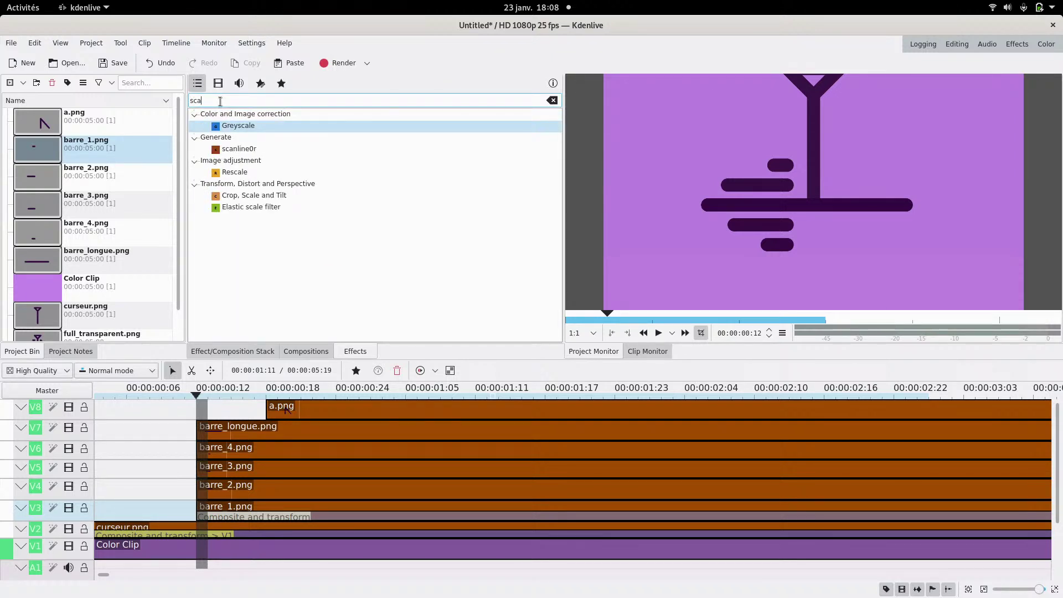
- Try the Crop, Scale and Tilt effect on barre_1.png with Scale X at about 141, and delete the effect
{"action": "left_click", "coordinate": [254, 196]}
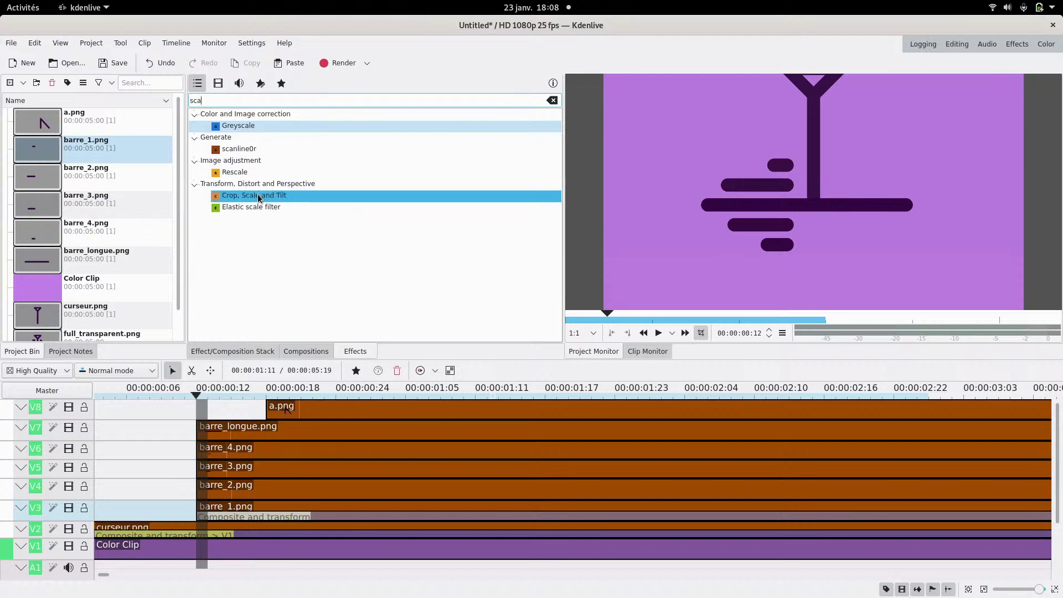
{"action": "left_click", "coordinate": [233, 510]}
{"action": "left_click", "coordinate": [229, 509]}
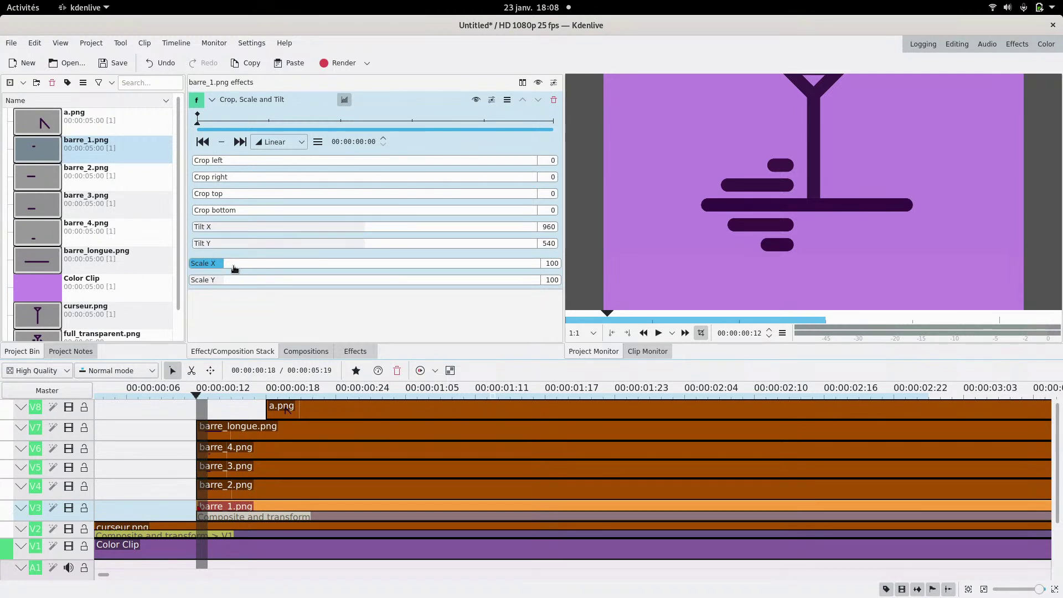
{"action": "left_click_drag", "start_coordinate": [242, 265], "coordinate": [233, 266]}
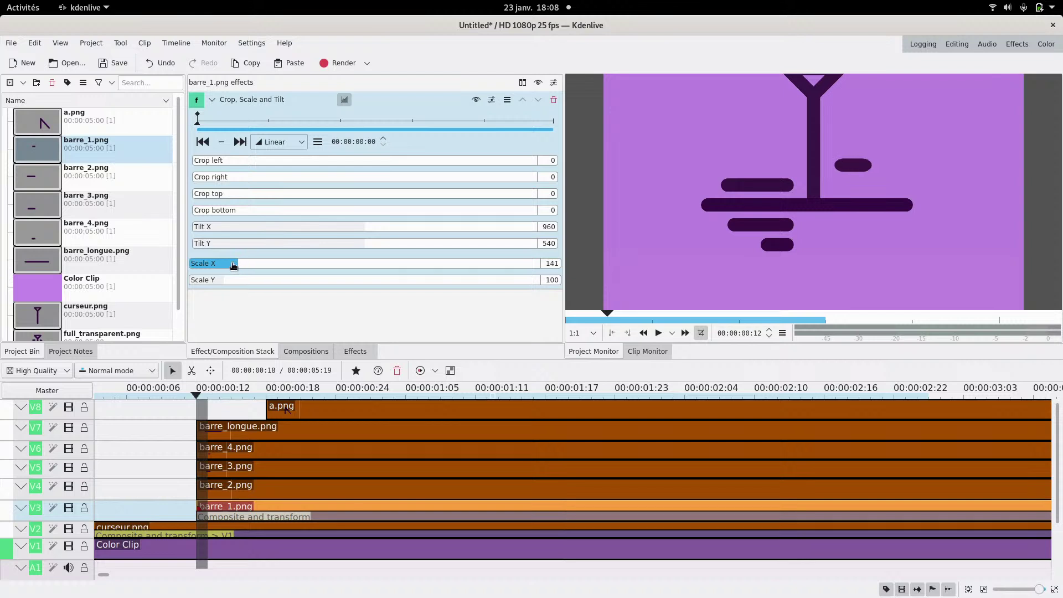
{"action": "left_click", "coordinate": [553, 101]}
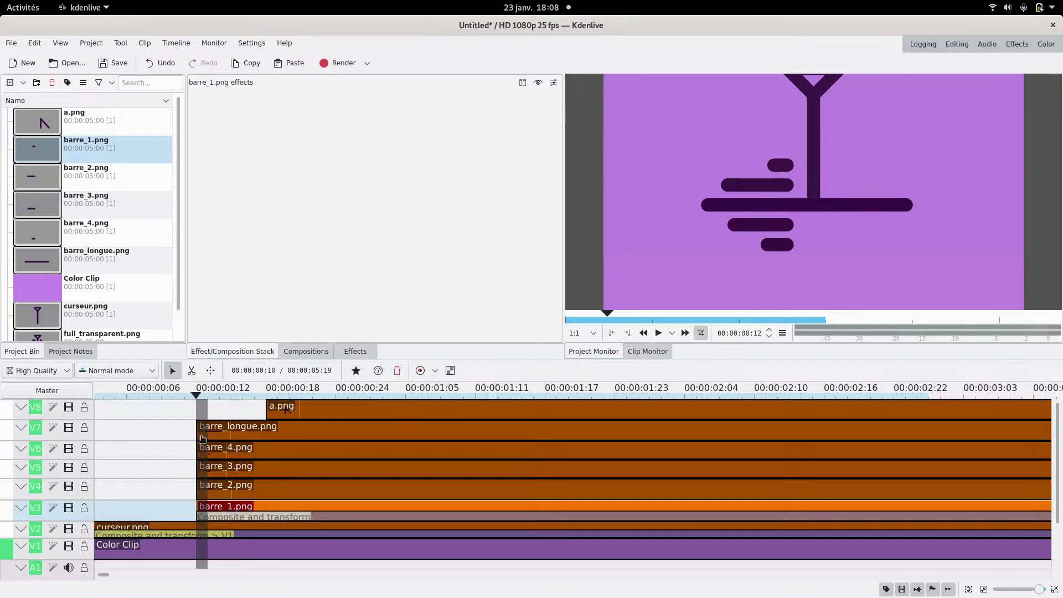
- Move a.png, barre_longue.png, barre_4.png, barre_3.png and barre_2.png together along the timeline, past the end of barre_1.png
{"action": "left_click_drag", "start_coordinate": [186, 413], "coordinate": [340, 494]}
{"action": "left_click_drag", "start_coordinate": [256, 489], "coordinate": [1026, 482]}
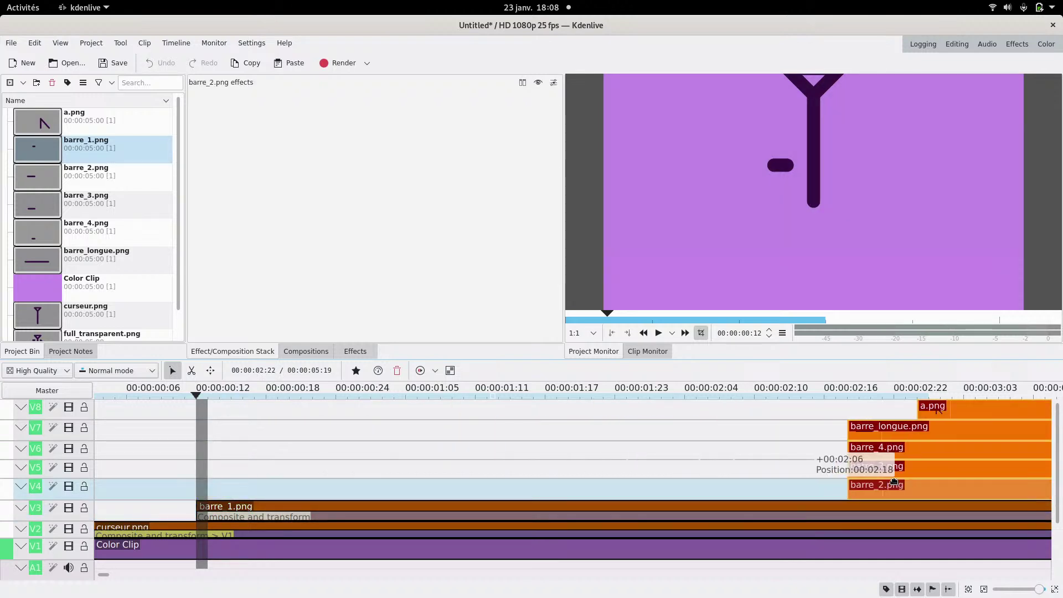
{"action": "scroll", "coordinate": [543, 479], "scroll_direction": "down", "scroll_amount": 3}
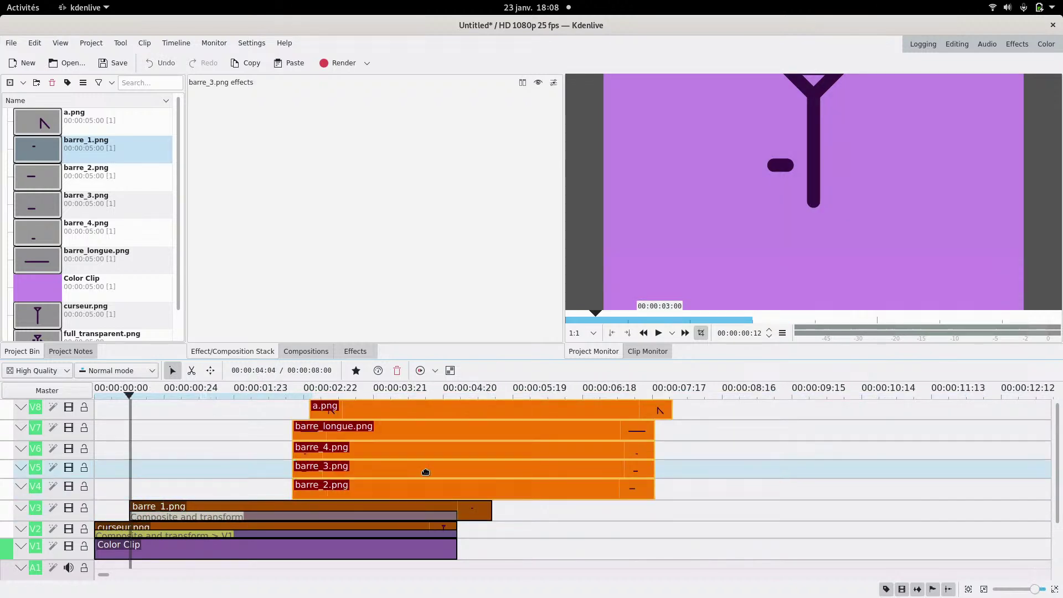
{"action": "left_click_drag", "start_coordinate": [425, 478], "coordinate": [795, 499]}
{"action": "scroll", "coordinate": [143, 508], "scroll_direction": "up", "scroll_amount": 3}
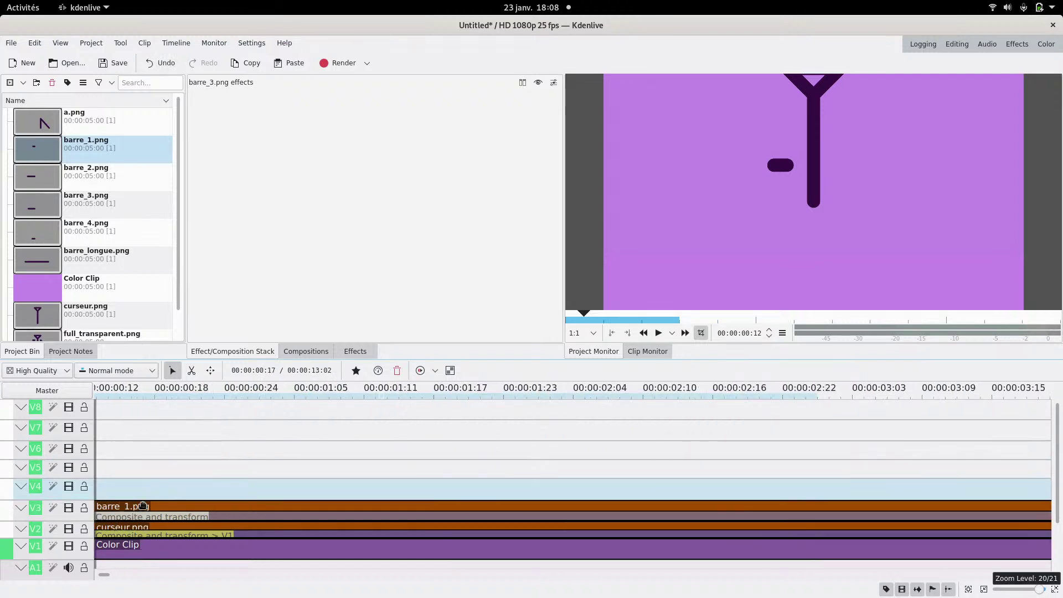
- Duplicate the barre_1.png clip from V3 onto V4, aligning its start with the original at 00:00:00:12
{"action": "left_click", "coordinate": [143, 508]}
{"action": "scroll", "coordinate": [211, 489], "scroll_direction": "up", "scroll_amount": 2}
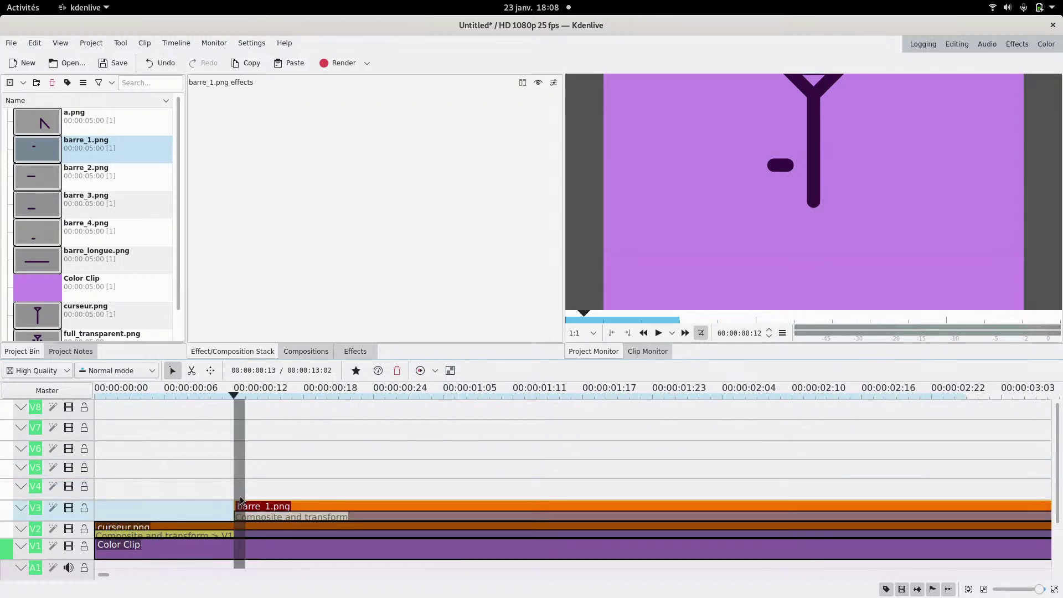
{"action": "key", "text": "ctrl+v"}
{"action": "left_click_drag", "start_coordinate": [264, 491], "coordinate": [251, 492]}
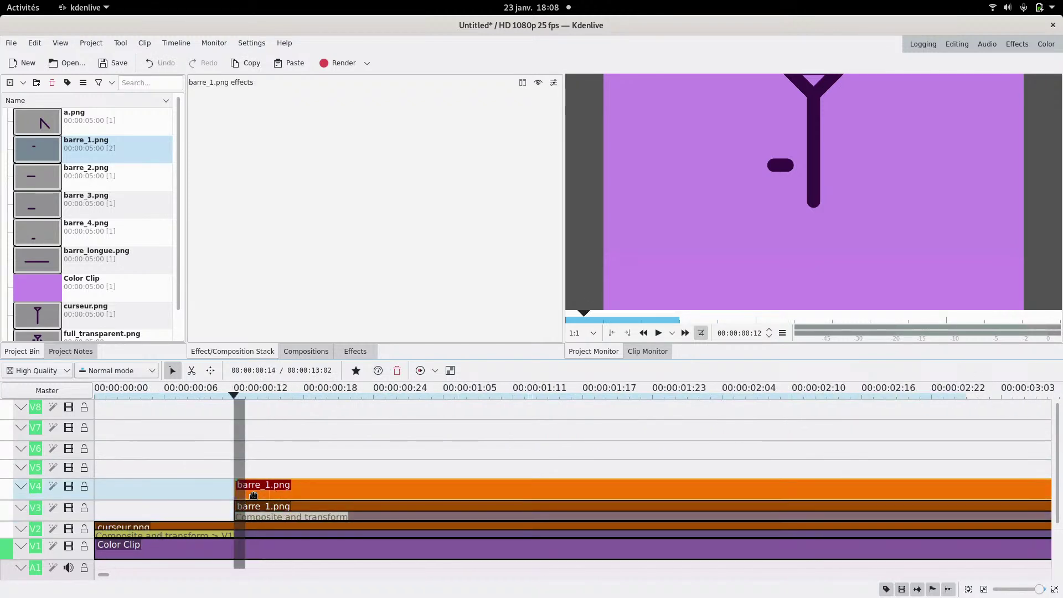
{"action": "left_click", "coordinate": [252, 463]}
- Copy the Composite and transform composition from V3 to the start of the V4 clip, and set both compositions' track to V1
{"action": "left_click", "coordinate": [264, 517]}
{"action": "key", "text": "ctrl+c"}
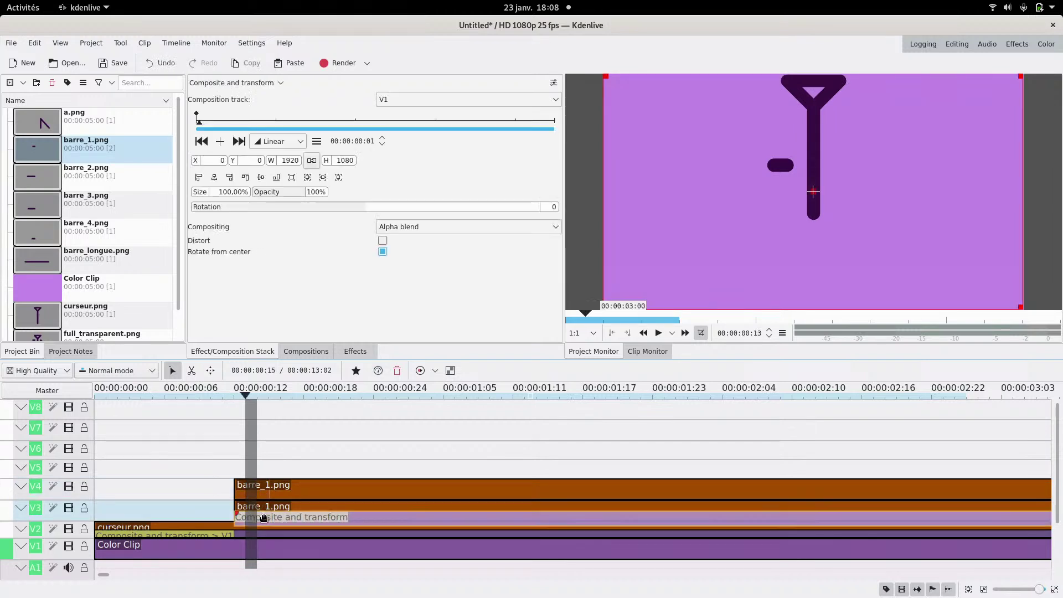
{"action": "key", "text": "ctrl+v"}
{"action": "left_click_drag", "start_coordinate": [260, 498], "coordinate": [249, 498]}
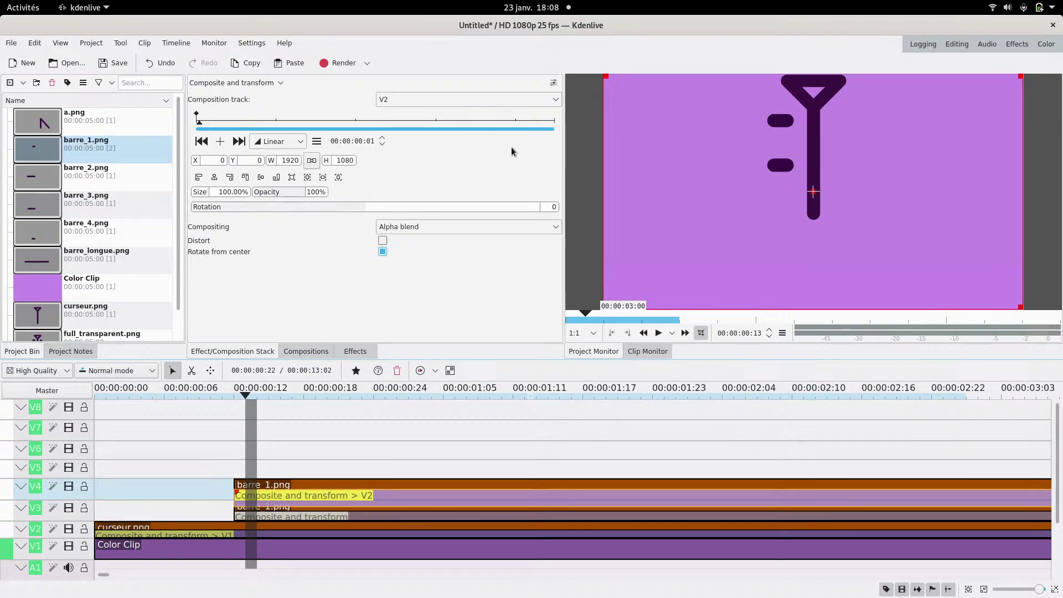
{"action": "left_click", "coordinate": [441, 101]}
{"action": "left_click", "coordinate": [409, 147]}
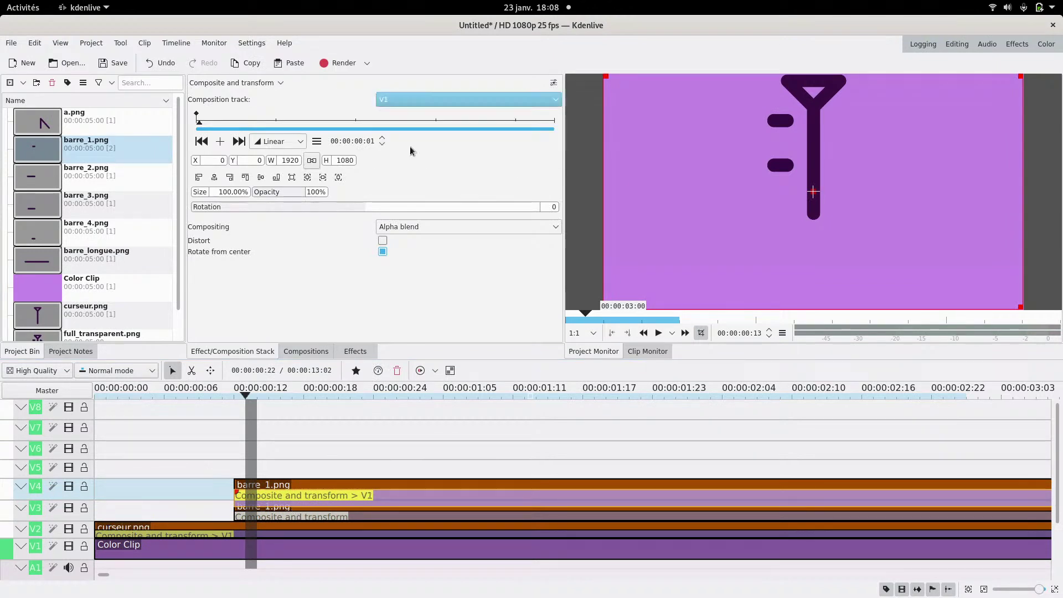
{"action": "left_click", "coordinate": [319, 518]}
{"action": "left_click", "coordinate": [424, 100]}
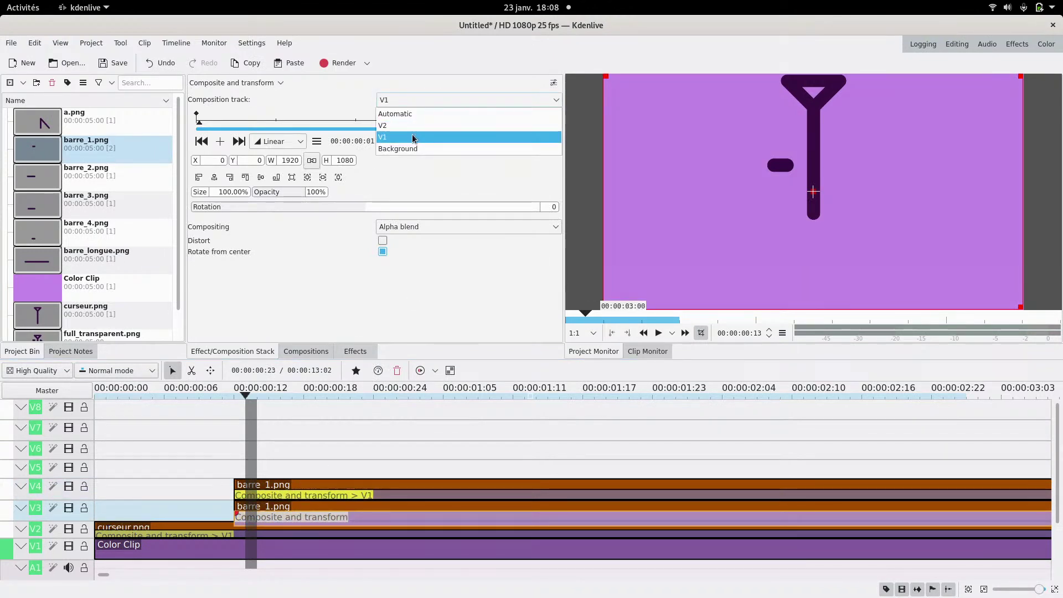
{"action": "left_click", "coordinate": [413, 138]}
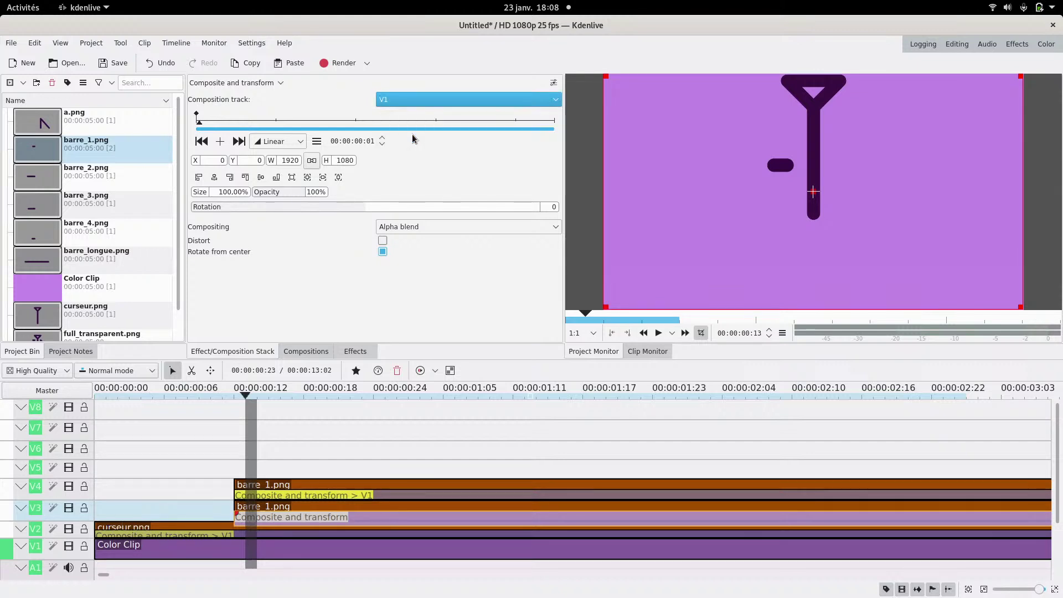
- Set the V4 composition's X to -62 at the start, and add a keyframe at 00:00:00:05 with the image centred horizontally
{"action": "left_click", "coordinate": [275, 495]}
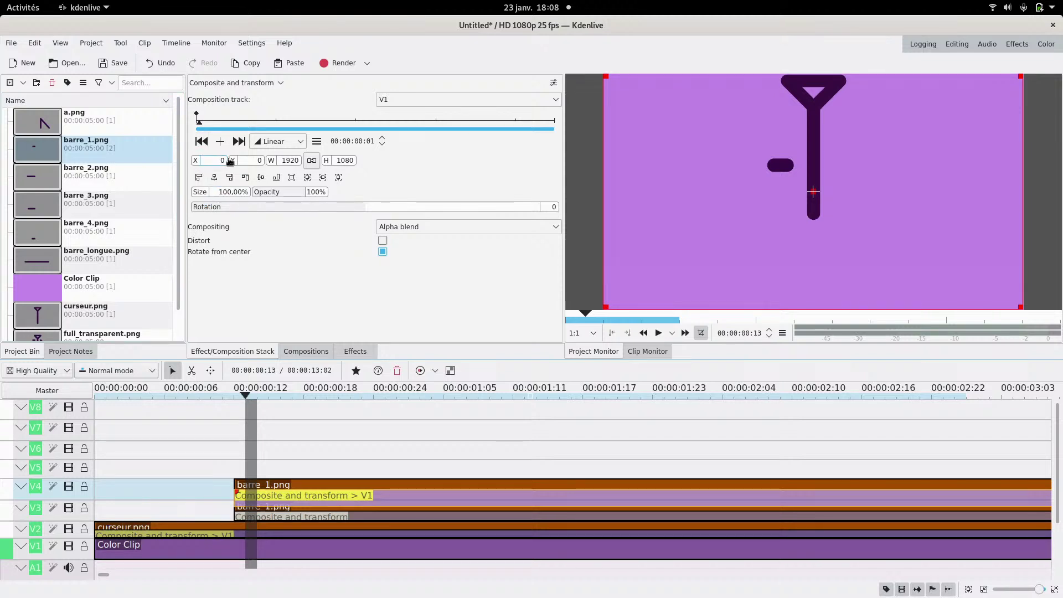
{"action": "left_click_drag", "start_coordinate": [194, 165], "coordinate": [154, 172]}
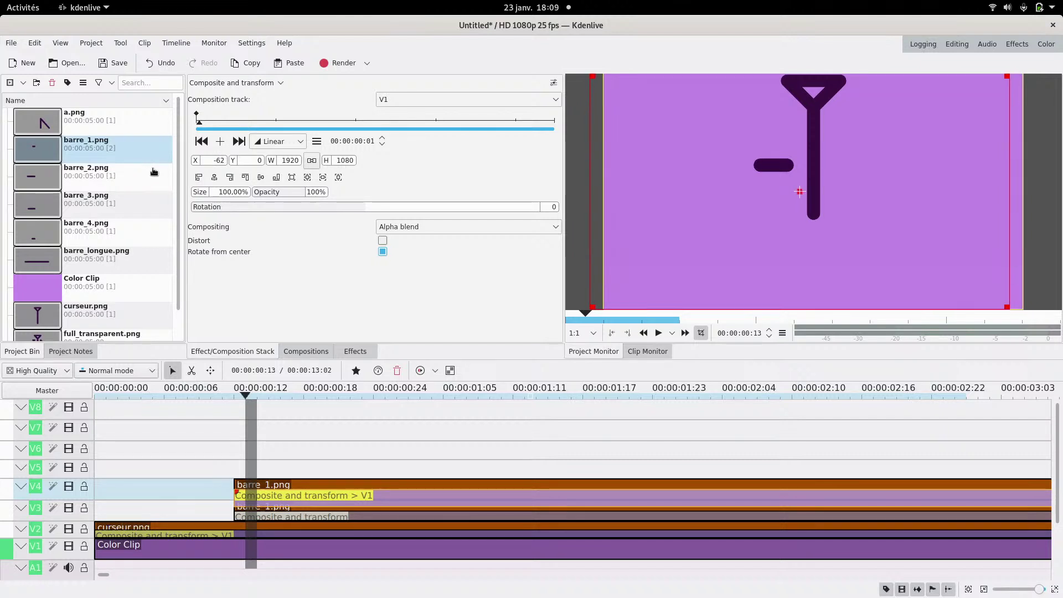
{"action": "left_click", "coordinate": [212, 122]}
{"action": "left_click", "coordinate": [219, 141]}
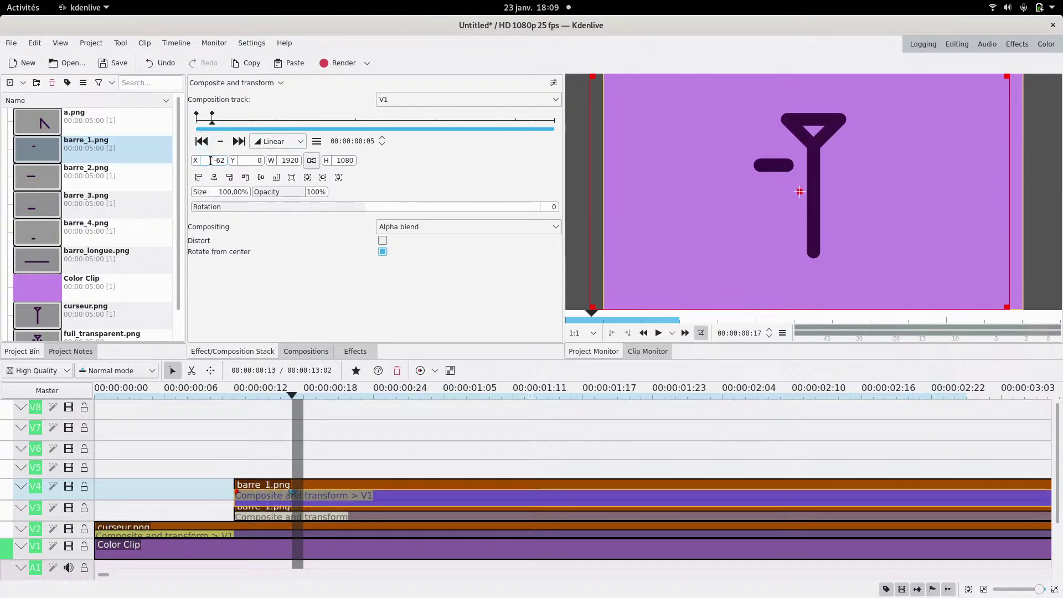
{"action": "left_click", "coordinate": [214, 177]}
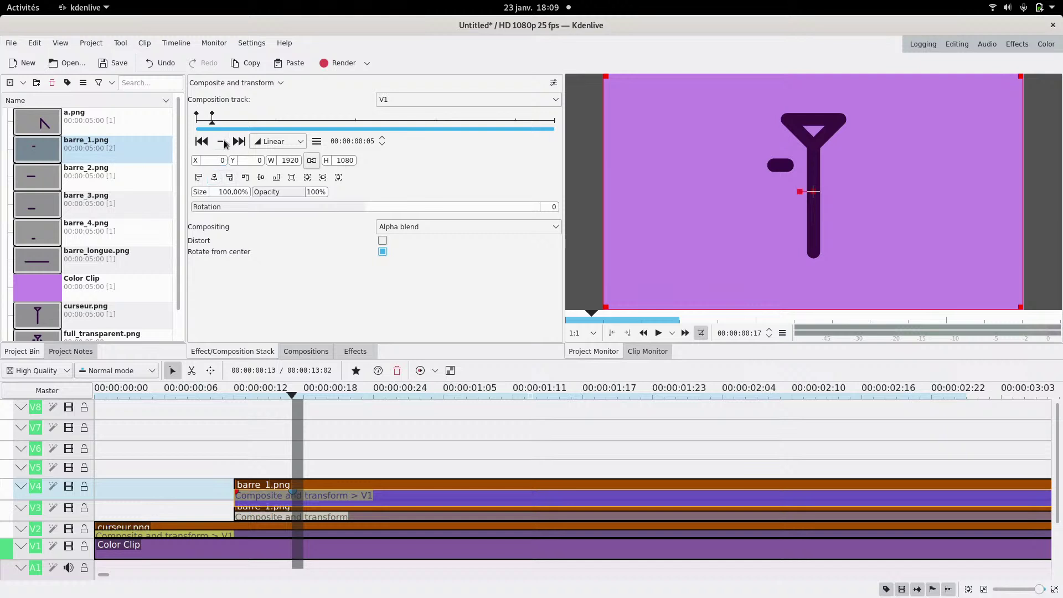
- Set the keyframe at 00:00:00:05 to Smooth interpolation, go back to the start keyframe, and scrub the animation up to 00:00:00:18
{"action": "left_click", "coordinate": [271, 142]}
{"action": "left_click", "coordinate": [250, 172]}
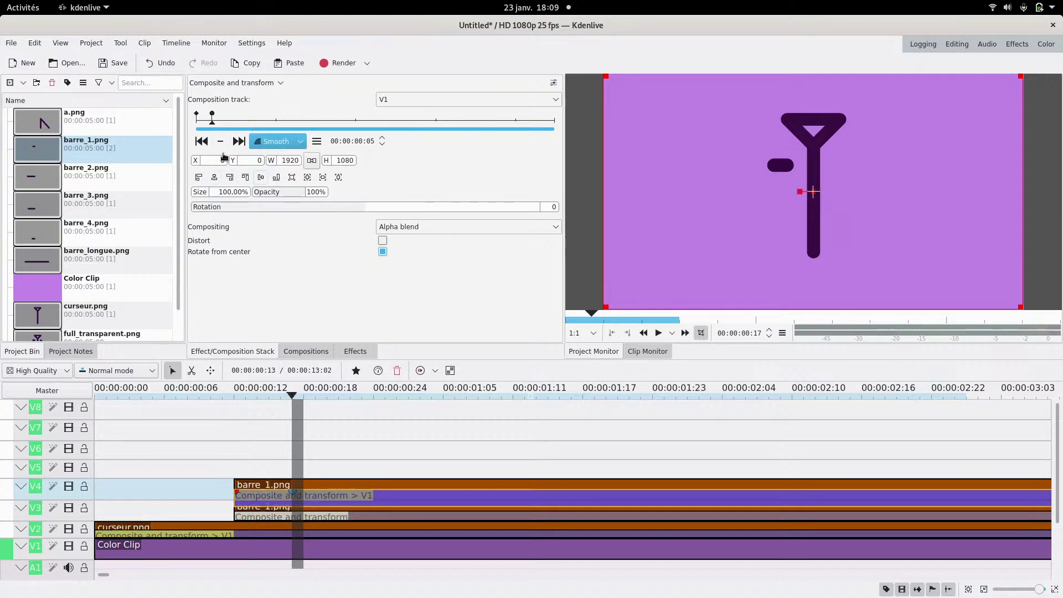
{"action": "left_click", "coordinate": [202, 141]}
{"action": "left_click", "coordinate": [277, 142]}
{"action": "left_click", "coordinate": [261, 172]}
{"action": "left_click_drag", "start_coordinate": [237, 451], "coordinate": [307, 445]}
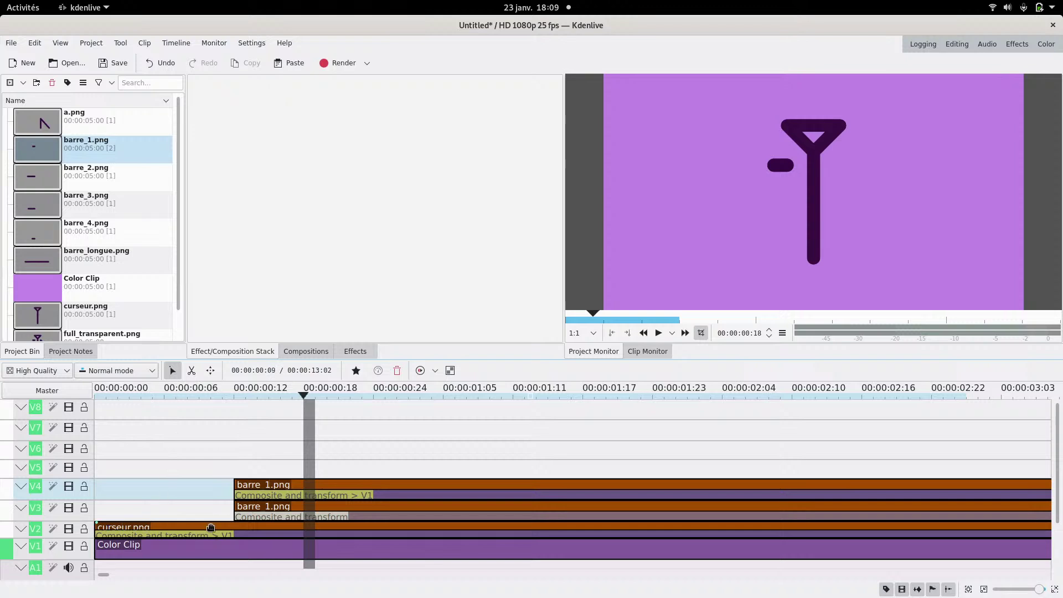
- Set the V4 composition's track to V3 and scrub the animation from 00:00:00:12 to 00:00:00:17
{"action": "left_click", "coordinate": [272, 498]}
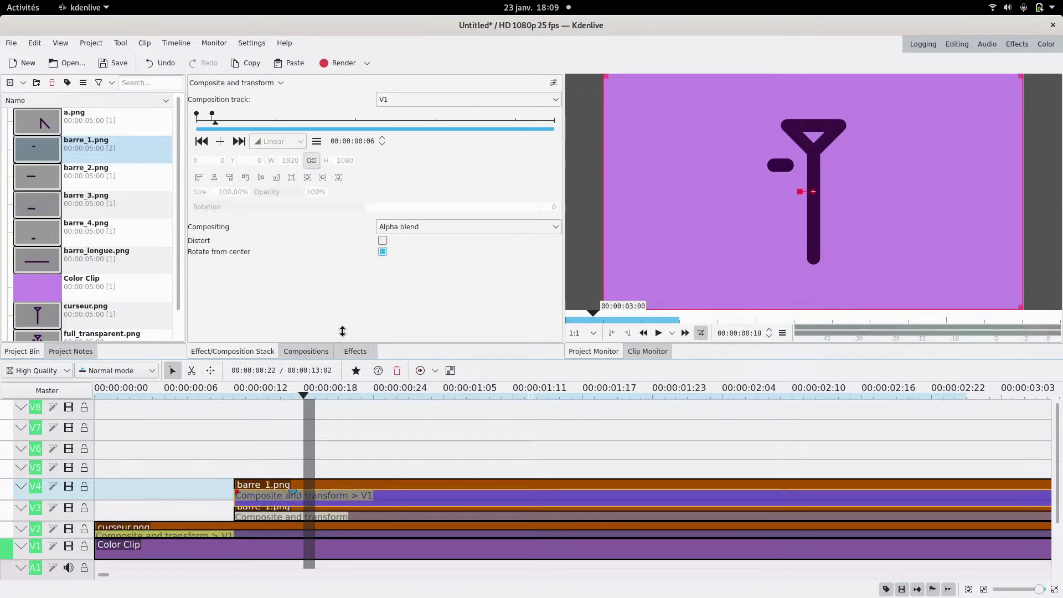
{"action": "left_click", "coordinate": [389, 99]}
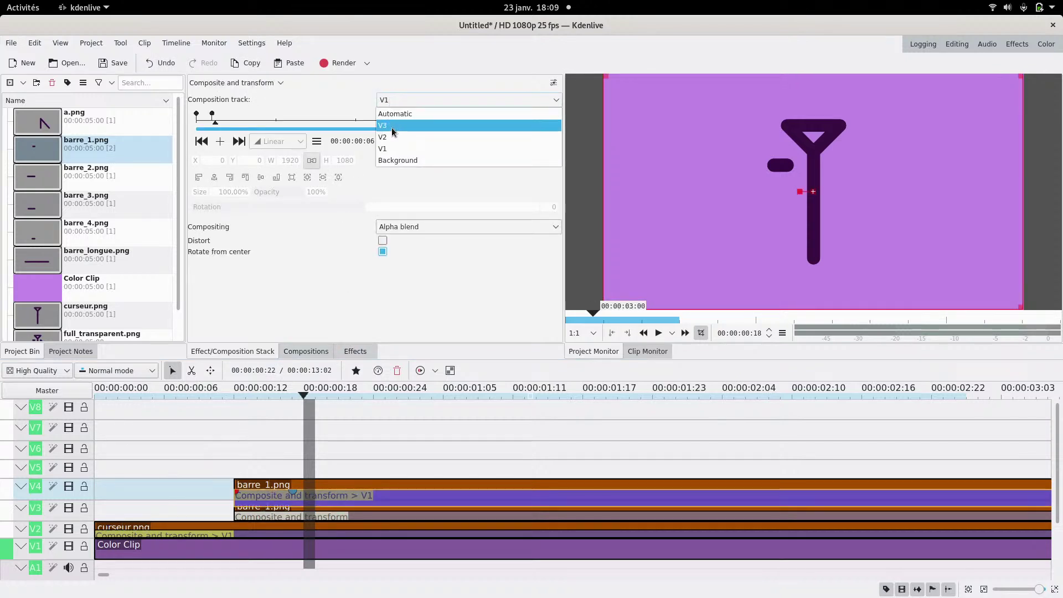
{"action": "left_click", "coordinate": [391, 128]}
{"action": "left_click", "coordinate": [238, 463]}
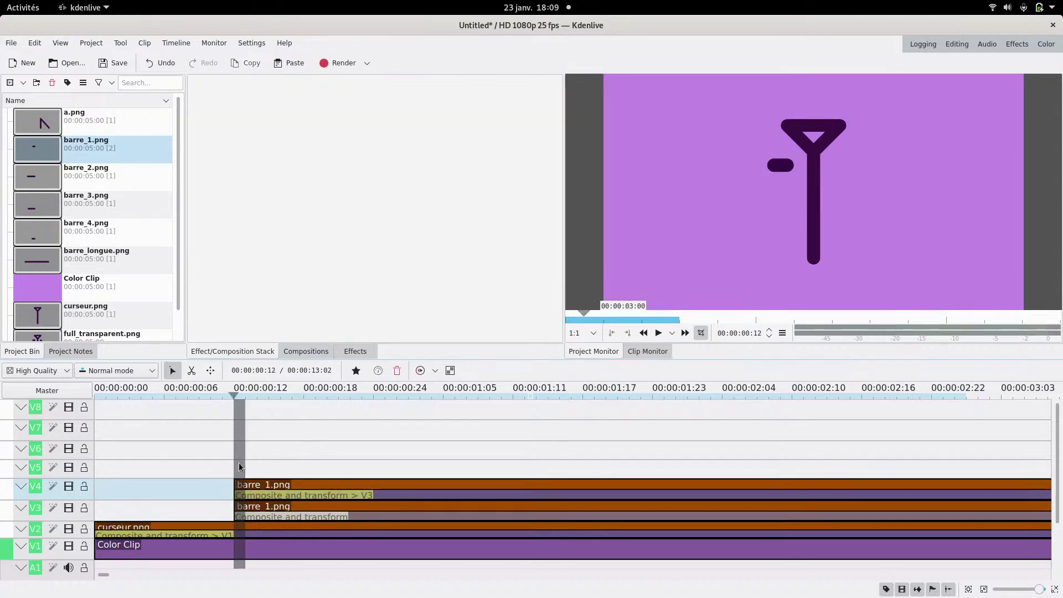
{"action": "left_click_drag", "start_coordinate": [239, 462], "coordinate": [296, 460]}
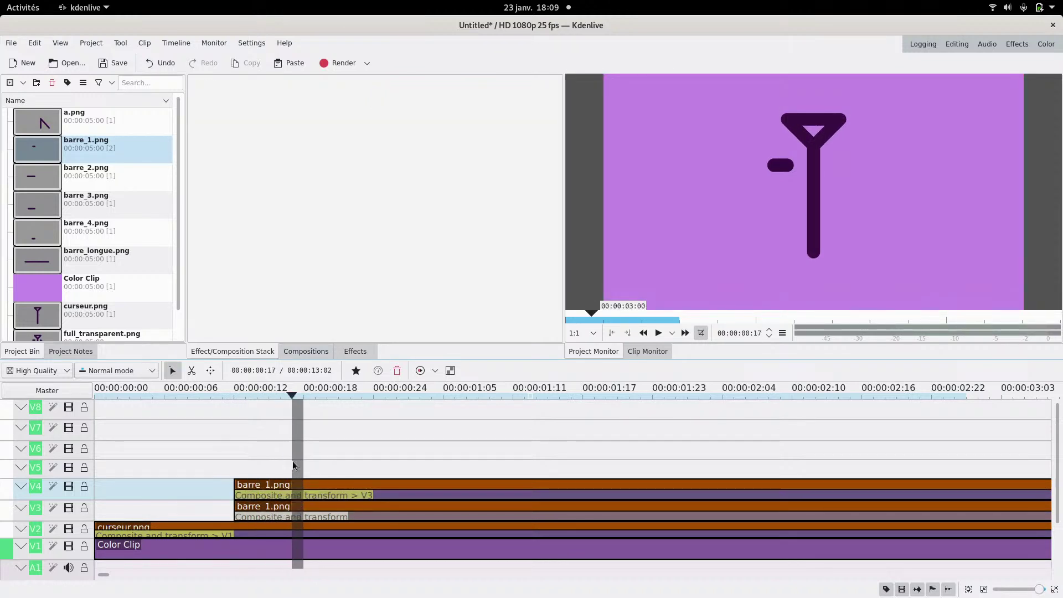
- Add a keyframe at 00:00:00:09 to the V3 clip's composition and set it to Smooth interpolation
{"action": "left_click", "coordinate": [275, 517]}
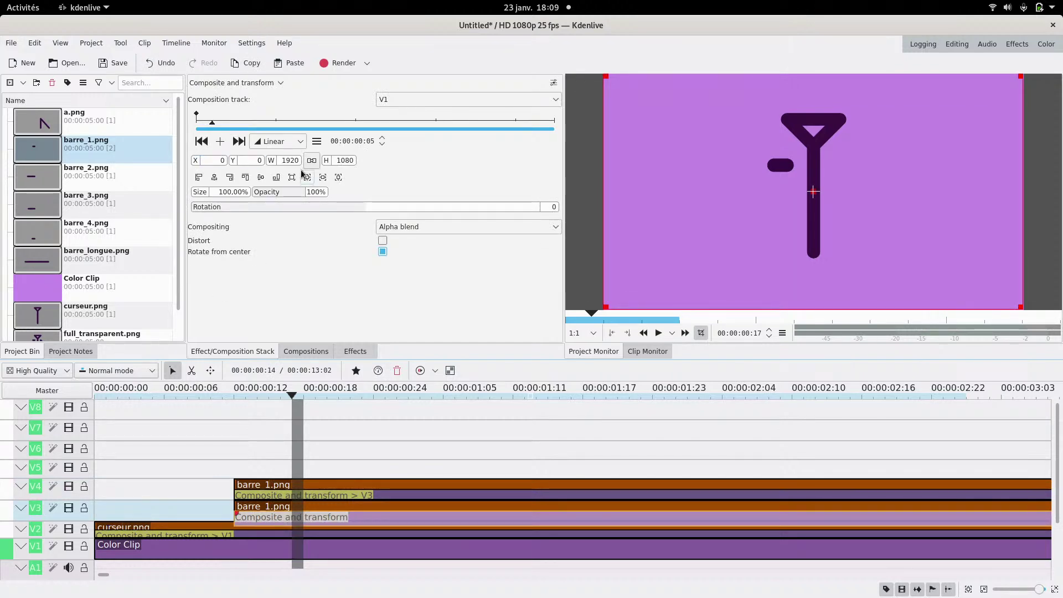
{"action": "left_click", "coordinate": [226, 126]}
{"action": "left_click", "coordinate": [220, 142]}
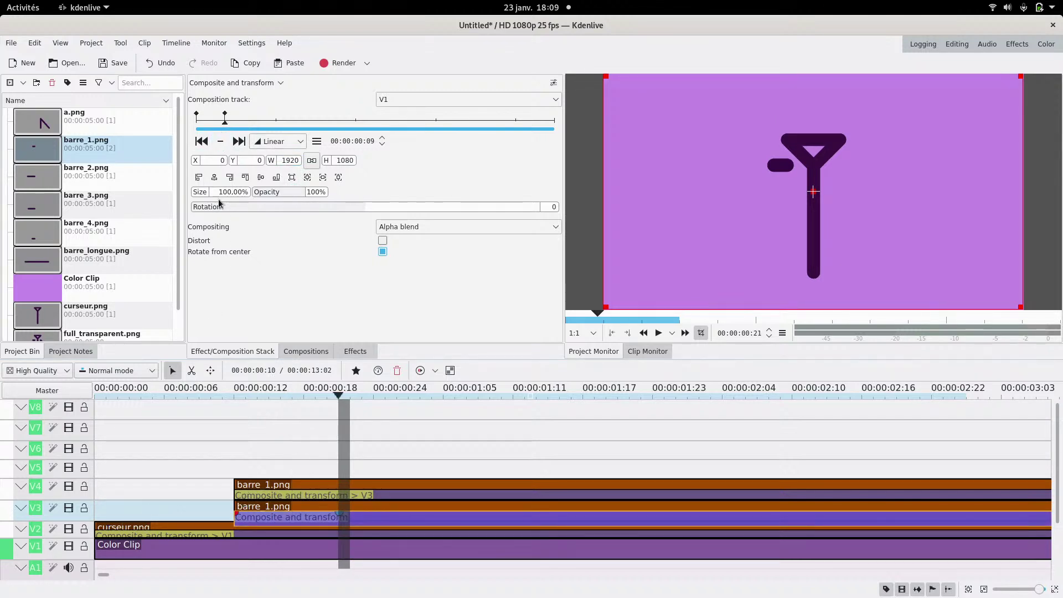
{"action": "left_click", "coordinate": [279, 142]}
{"action": "left_click", "coordinate": [276, 182]}
- Set the V3 composition's start keyframe to Smooth interpolation and its X to -905, so the bar starts outside the frame
{"action": "left_click", "coordinate": [200, 141]}
{"action": "left_click", "coordinate": [274, 142]}
{"action": "left_click", "coordinate": [275, 181]}
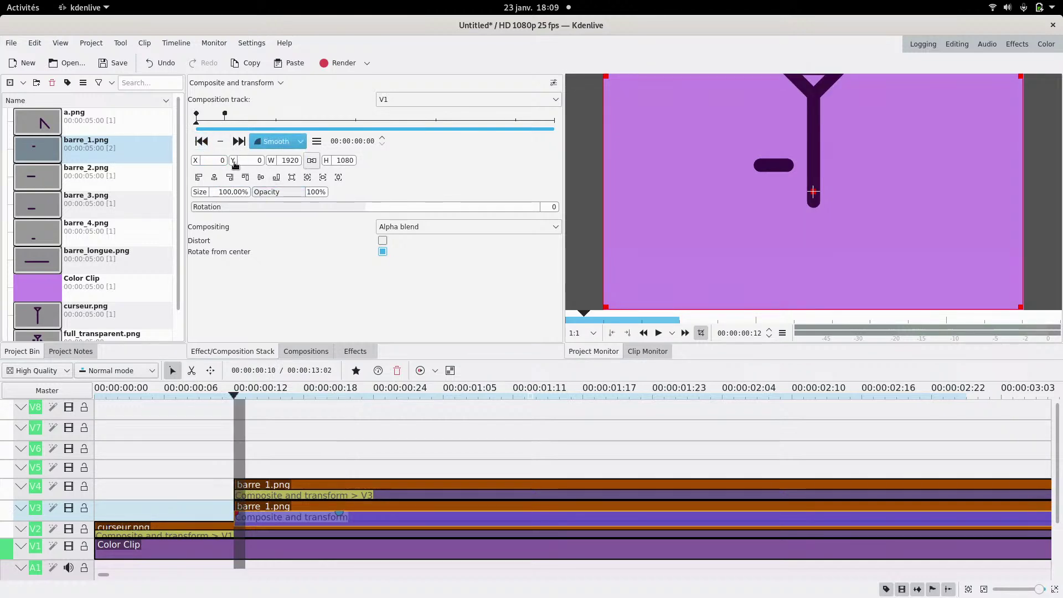
{"action": "left_click_drag", "start_coordinate": [196, 162], "coordinate": [64, 161]}
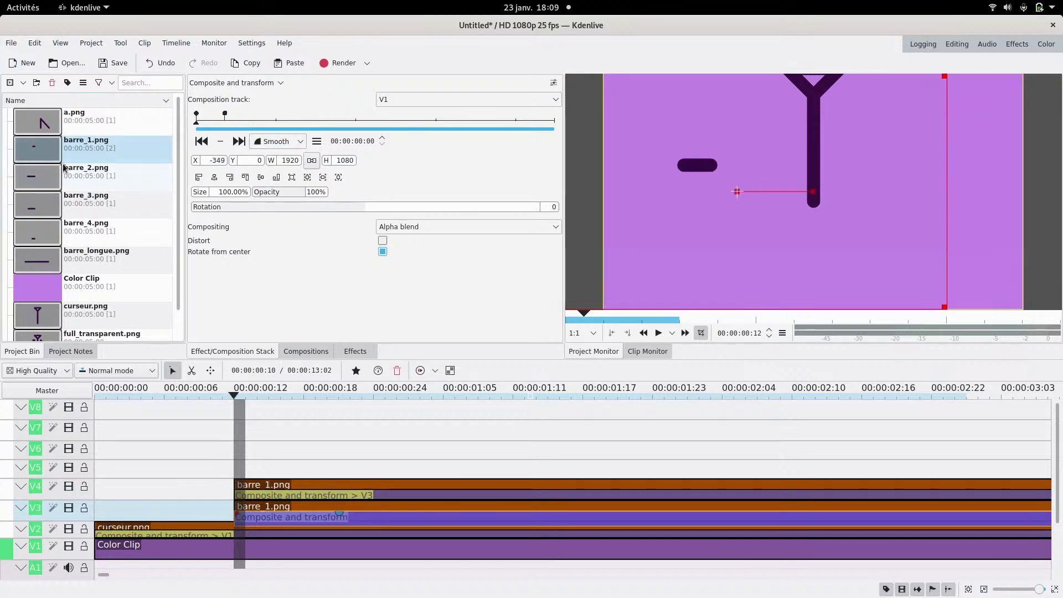
{"action": "left_click_drag", "start_coordinate": [196, 166], "coordinate": [2, 177]}
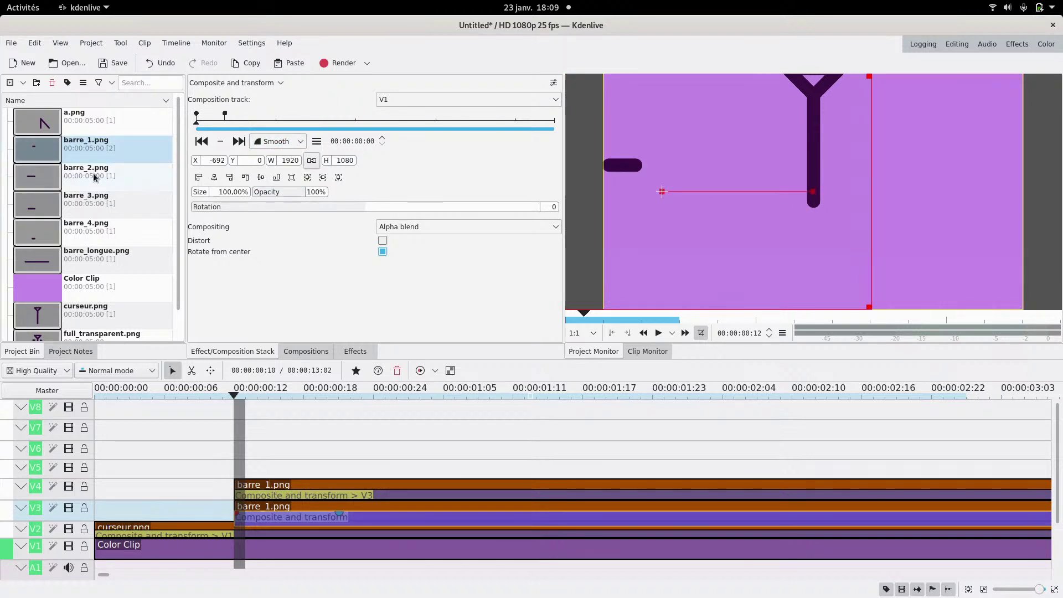
{"action": "left_click_drag", "start_coordinate": [197, 162], "coordinate": [76, 186]}
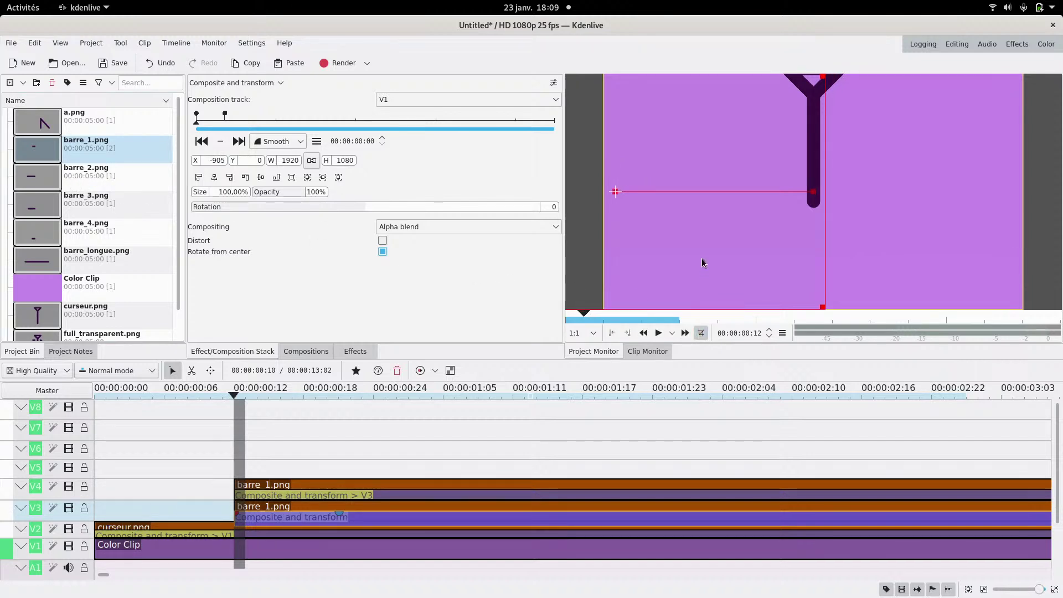
- Step through the bar's entrance frame by frame from 00:00:00:12 to 00:00:01:02 to check its motion
{"action": "key", "text": "Right"}
{"action": "key", "text": "Right"}
{"action": "key", "text": "Right"}
{"action": "key", "text": "Right"}
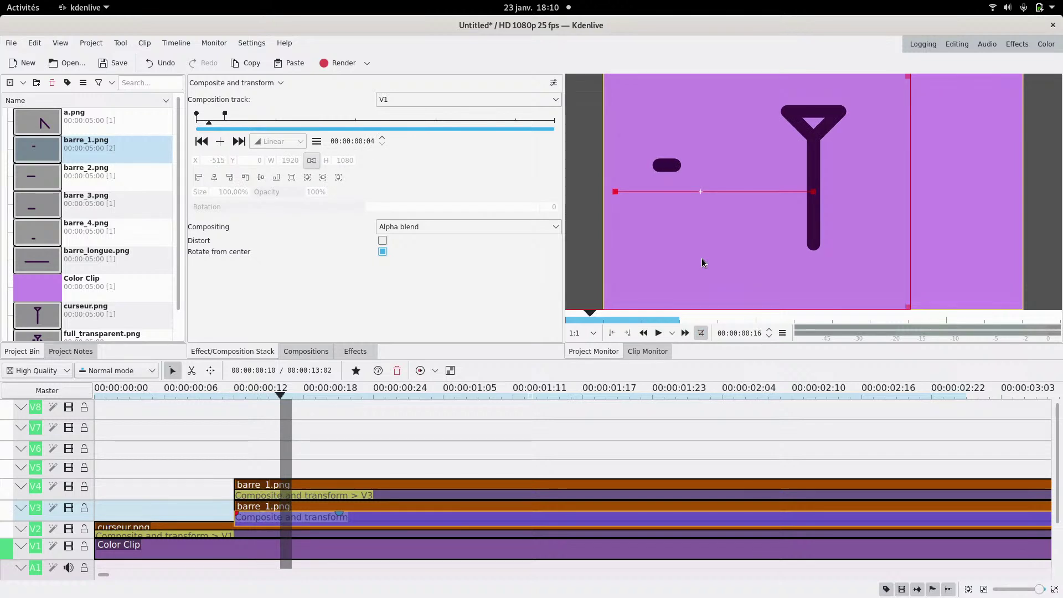
{"action": "key", "text": "Right"}
{"action": "key", "text": "Right"}
{"action": "key", "text": "Right"}
{"action": "key", "text": "Right"}
{"action": "key", "text": "Right"}
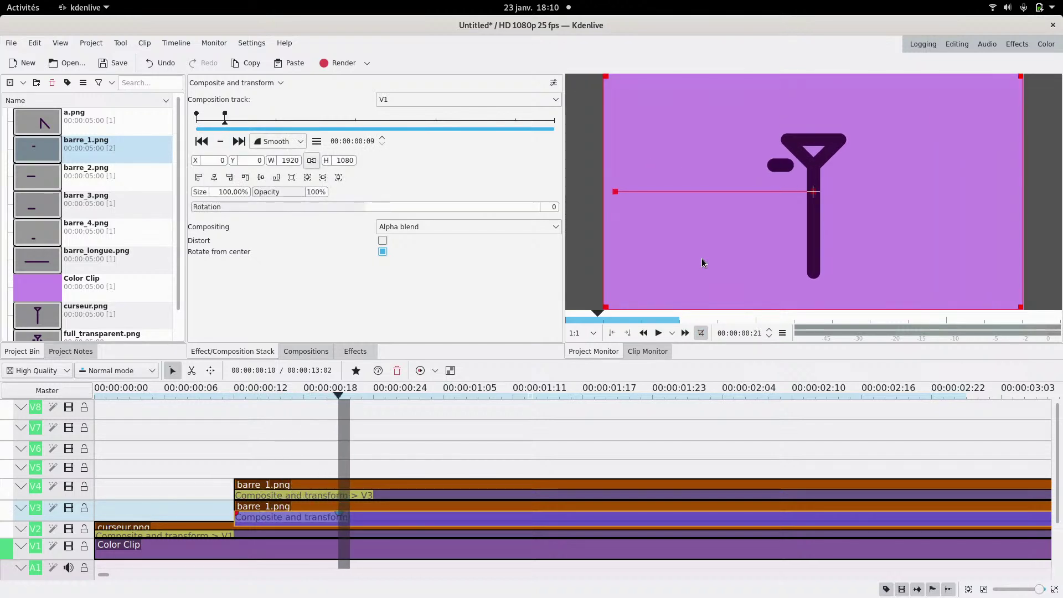
{"action": "key", "text": "Right"}
{"action": "key", "text": "Right"}
{"action": "key", "text": "Right"}
{"action": "key", "text": "Right"}
{"action": "key", "text": "Right"}
{"action": "key", "text": "Right"}
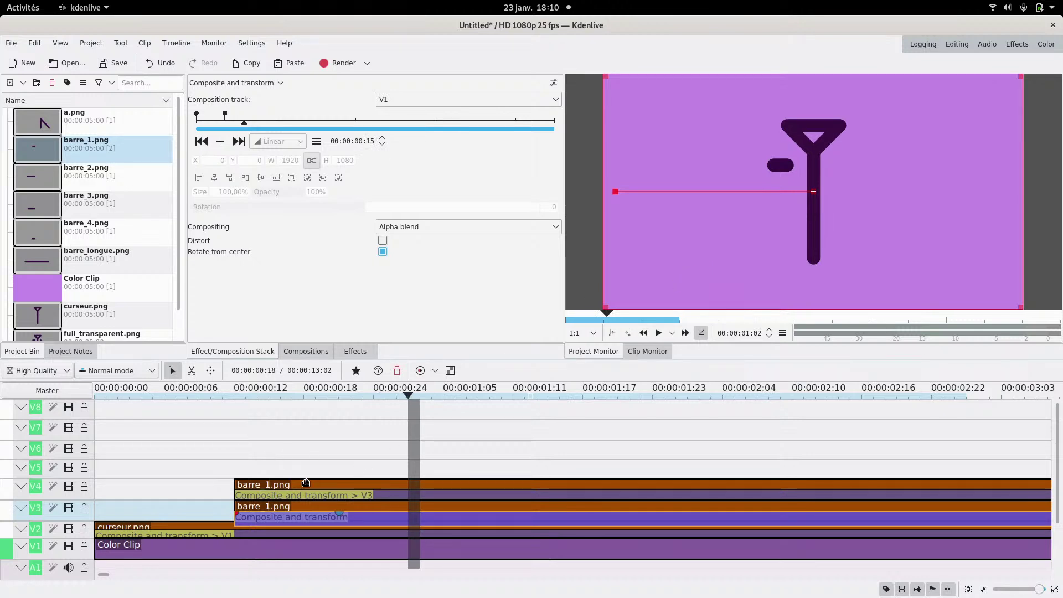
- Move the second keyframe of the V4 clip's composition to 00:00:00:18
{"action": "left_click", "coordinate": [313, 497]}
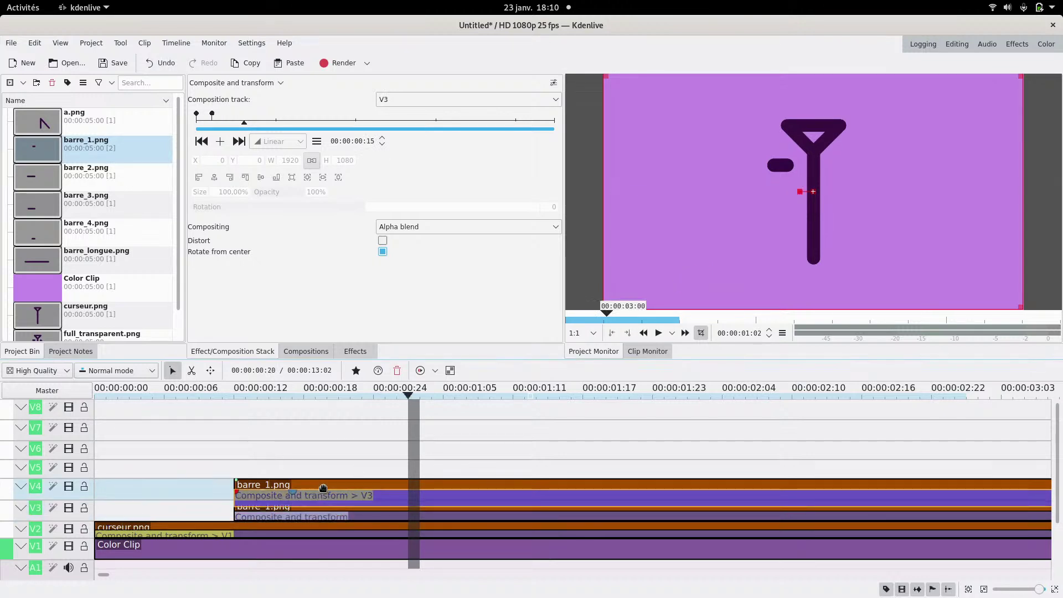
{"action": "left_click_drag", "start_coordinate": [212, 114], "coordinate": [288, 117]}
{"action": "left_click_drag", "start_coordinate": [288, 117], "coordinate": [254, 119]}
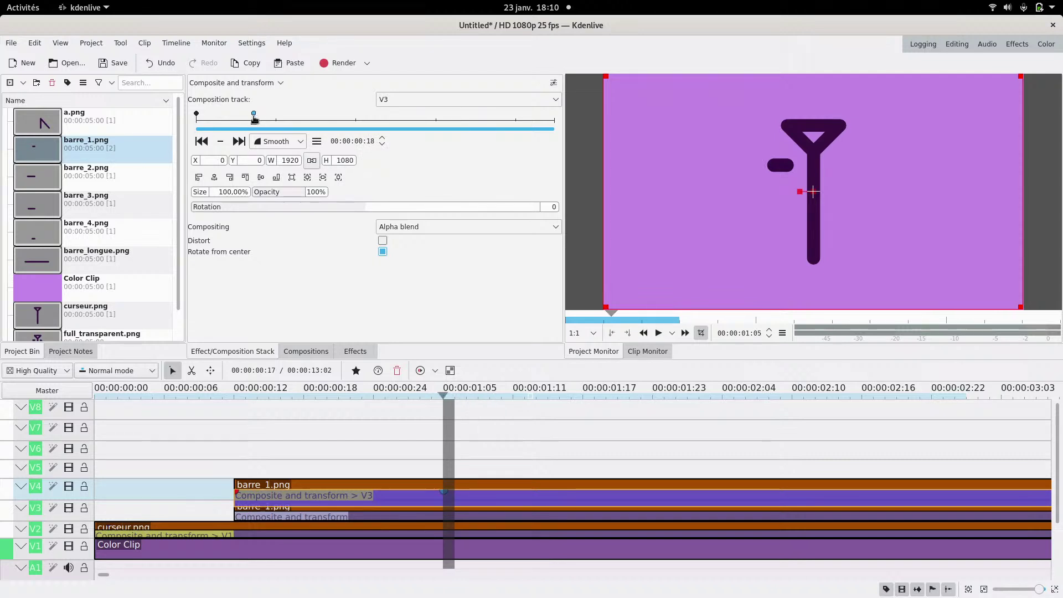
- Add a Smooth keyframe at 00:00:01:02 to the V4 composition and scrub across the last two keyframes
{"action": "left_click", "coordinate": [282, 124]}
{"action": "left_click", "coordinate": [220, 142]}
{"action": "left_click", "coordinate": [281, 142]}
{"action": "left_click", "coordinate": [277, 181]}
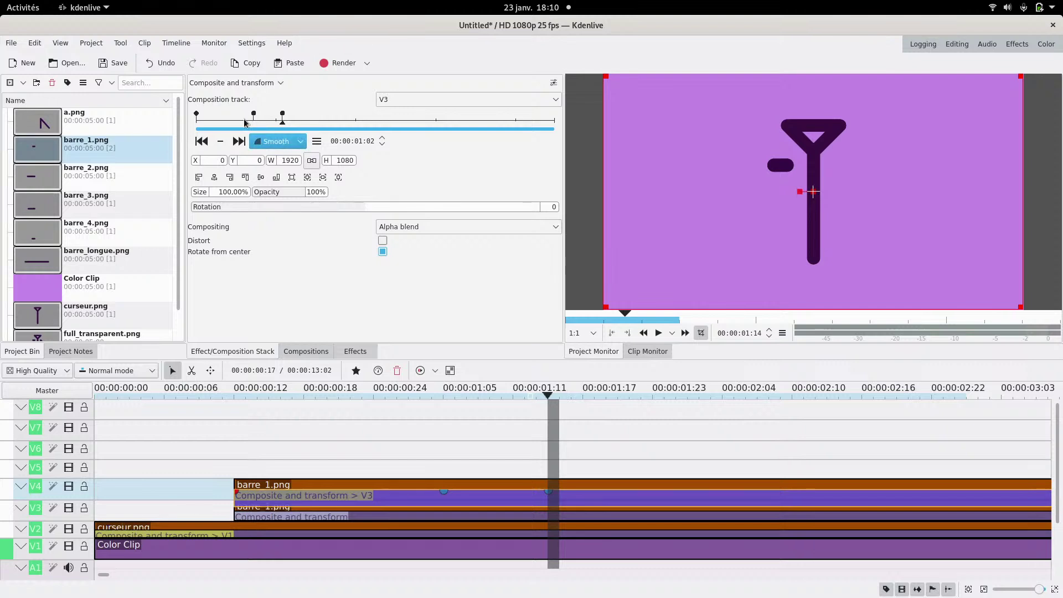
{"action": "left_click", "coordinate": [255, 123]}
{"action": "left_click_drag", "start_coordinate": [257, 125], "coordinate": [290, 121]}
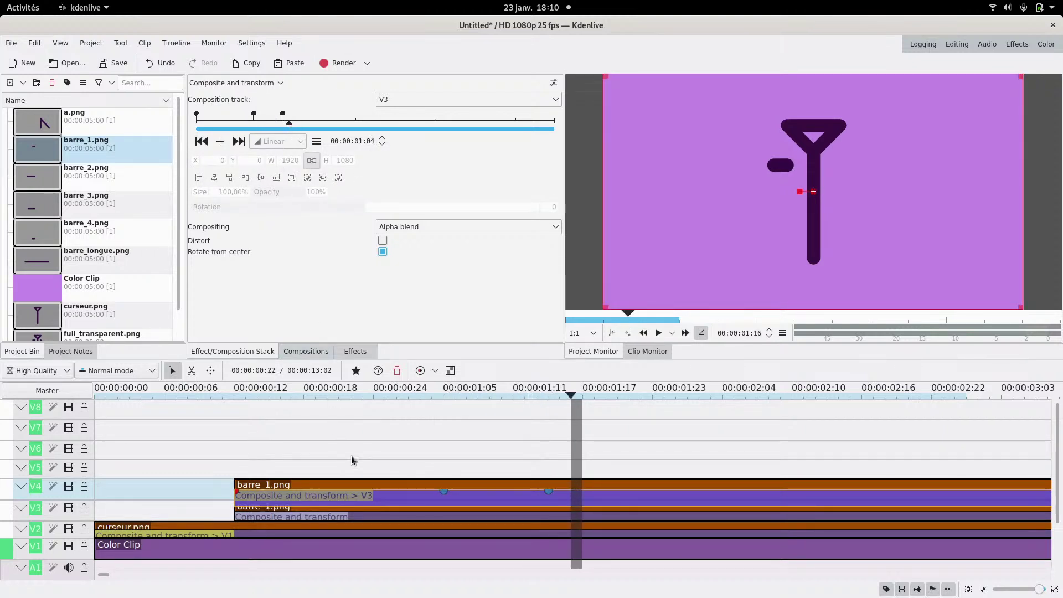
- Play the animation from the beginning of the timeline, then scrub through the bar's entrance up to 00:00:01:09
{"action": "scroll", "coordinate": [360, 471], "scroll_direction": "down", "scroll_amount": 3}
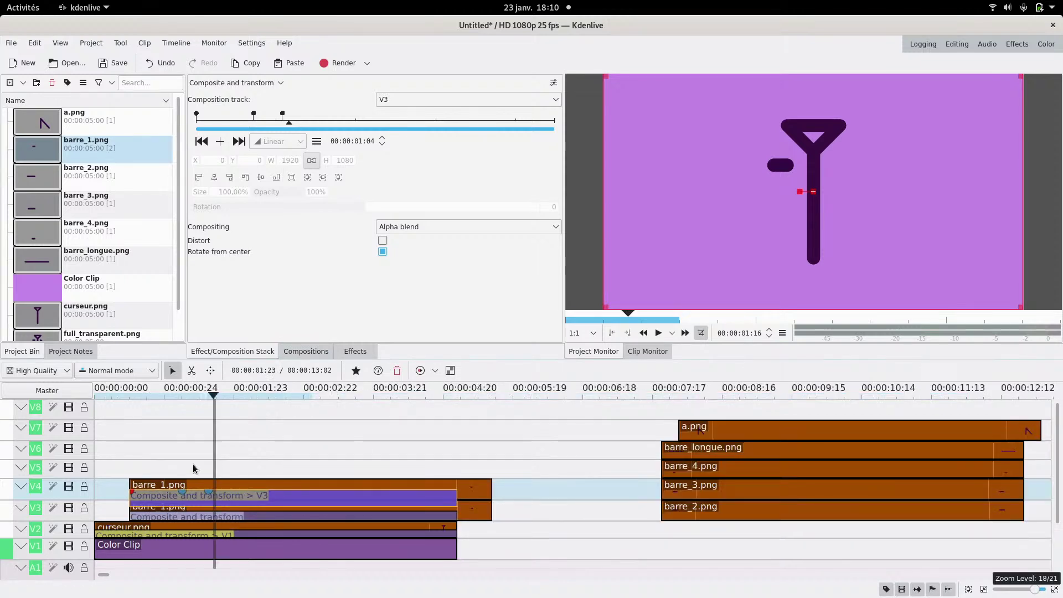
{"action": "left_click_drag", "start_coordinate": [117, 471], "coordinate": [82, 476]}
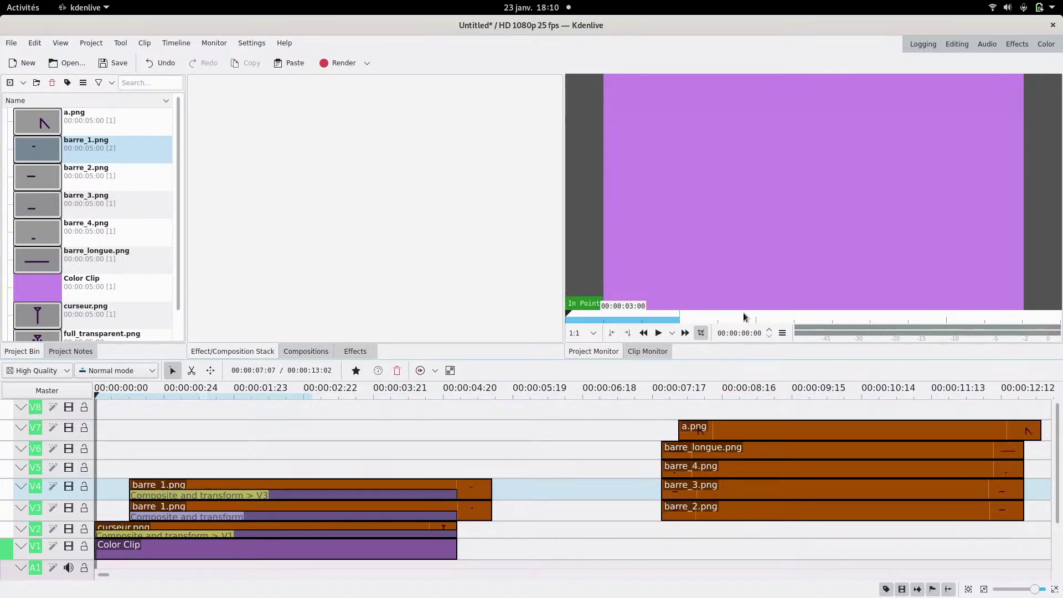
{"action": "left_click", "coordinate": [659, 332]}
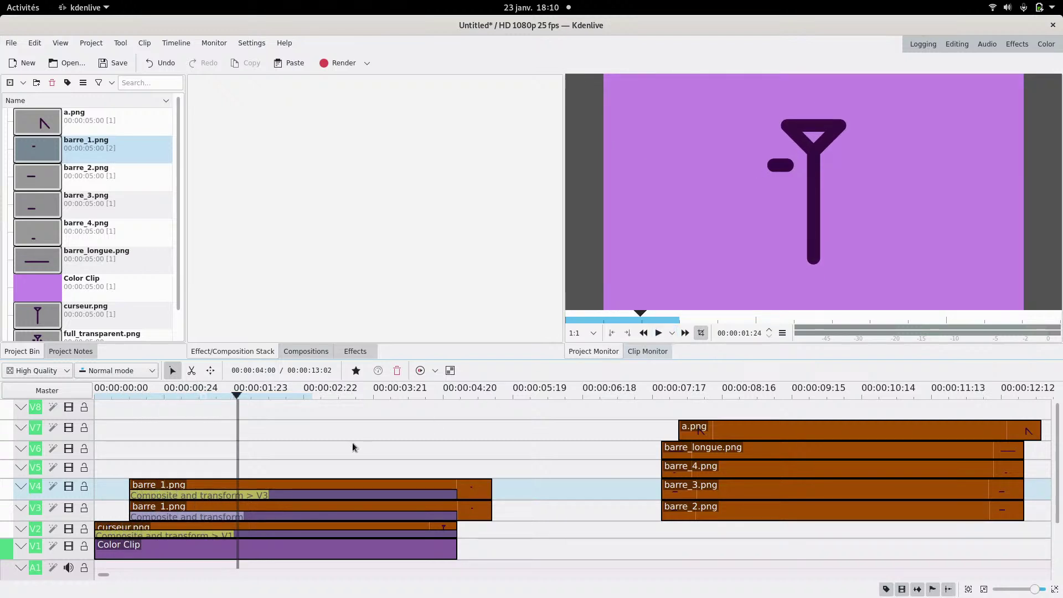
{"action": "left_click_drag", "start_coordinate": [127, 464], "coordinate": [194, 460]}
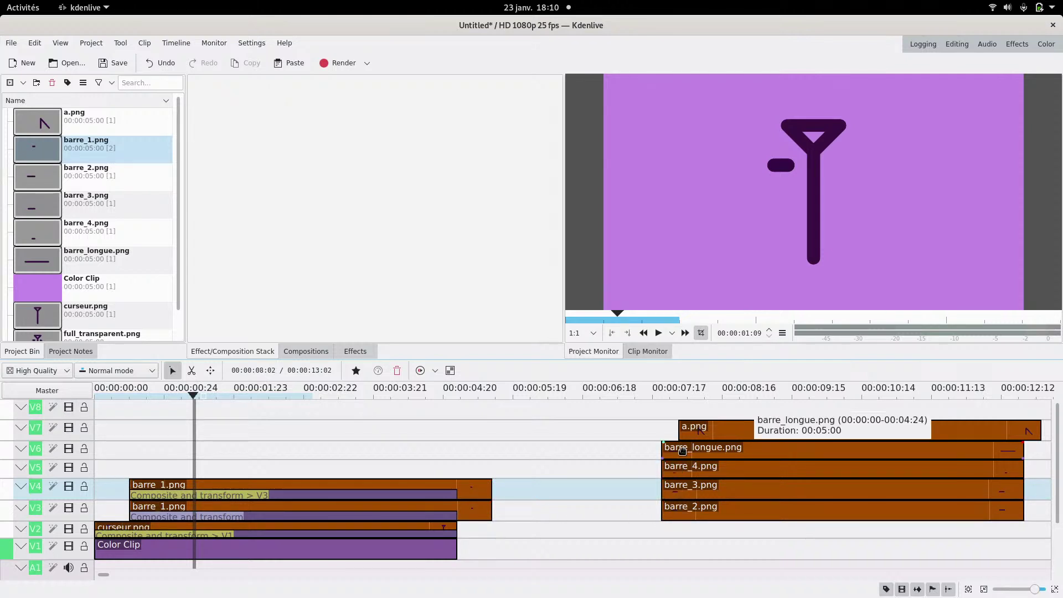
- Insert four video tracks above V8
{"action": "right_click", "coordinate": [80, 419]}
{"action": "left_click", "coordinate": [87, 423]}
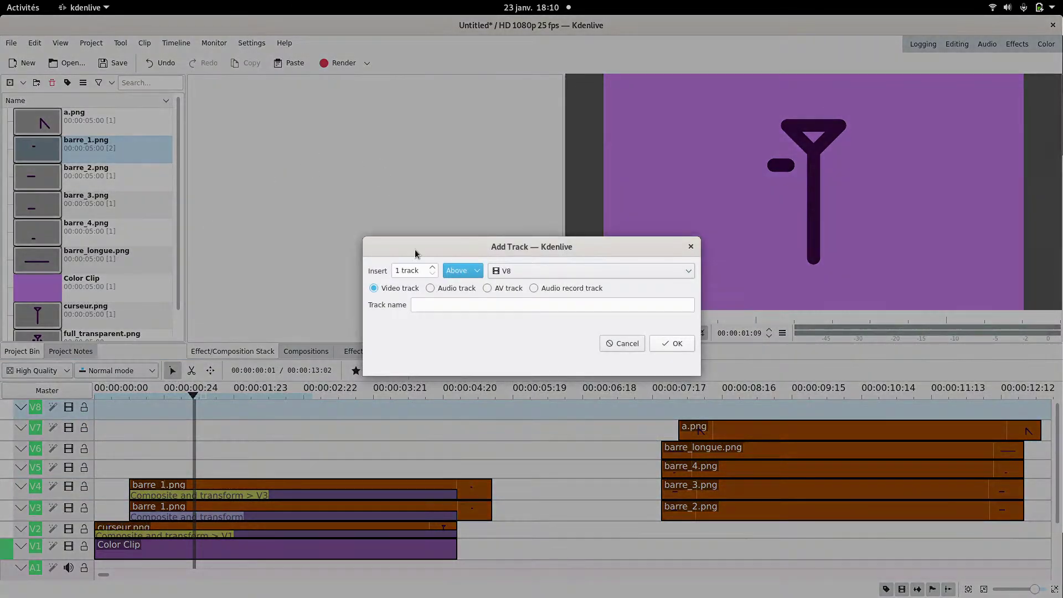
{"action": "left_click", "coordinate": [433, 267]}
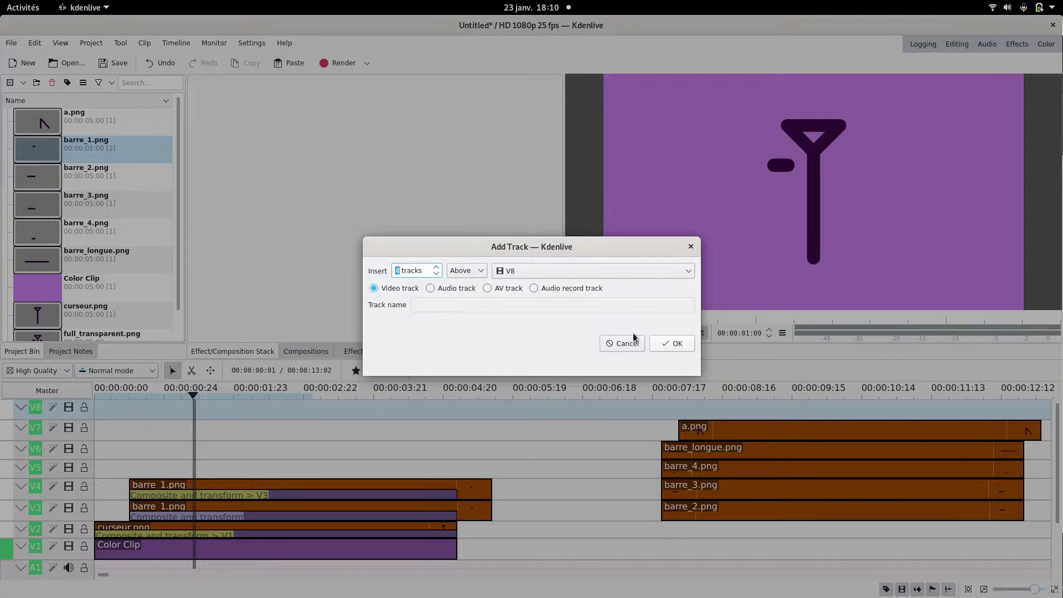
{"action": "left_click", "coordinate": [673, 344]}
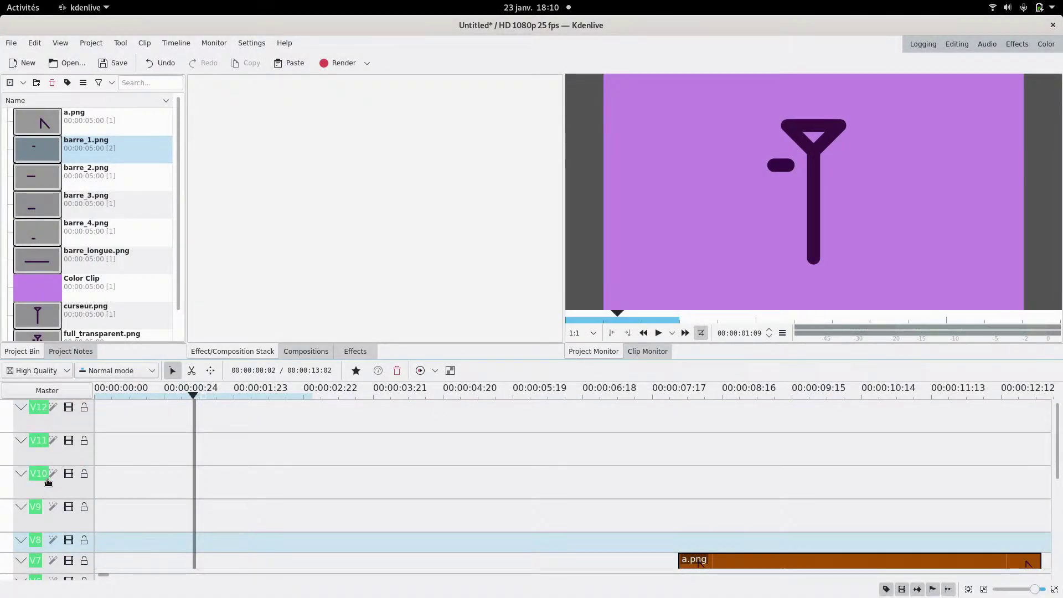
- Reduce the height of the new tracks V9 to V12 and enlarge the timeline area to show all the tracks
{"action": "mouse_move", "coordinate": [55, 500]}
{"action": "left_mouse_down"}
{"action": "mouse_move", "coordinate": [53, 486]}
{"action": "mouse_move", "coordinate": [52, 507]}
{"action": "left_mouse_up"}
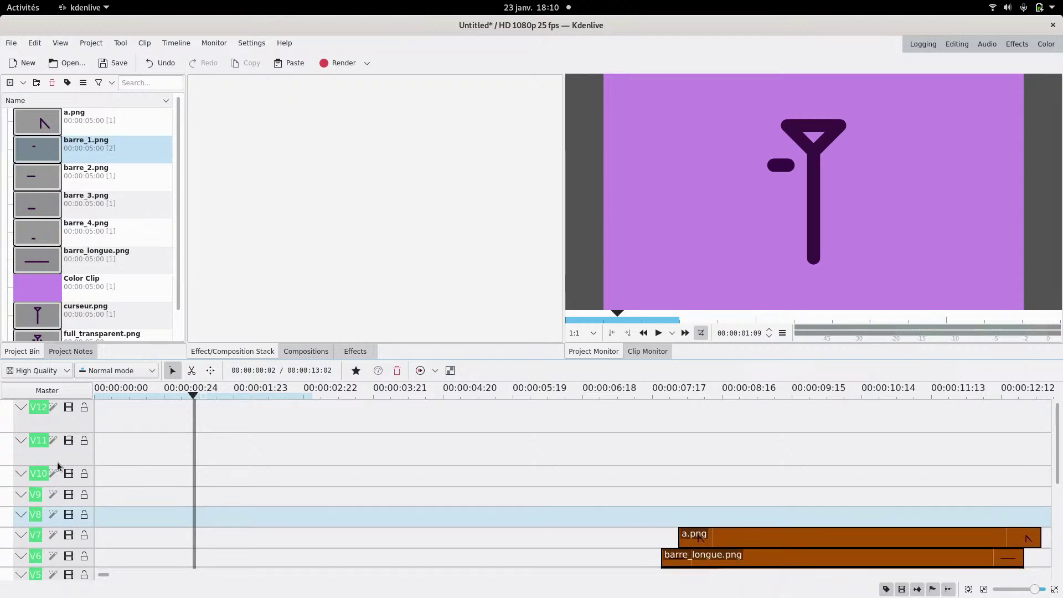
{"action": "left_click_drag", "start_coordinate": [56, 464], "coordinate": [63, 423]}
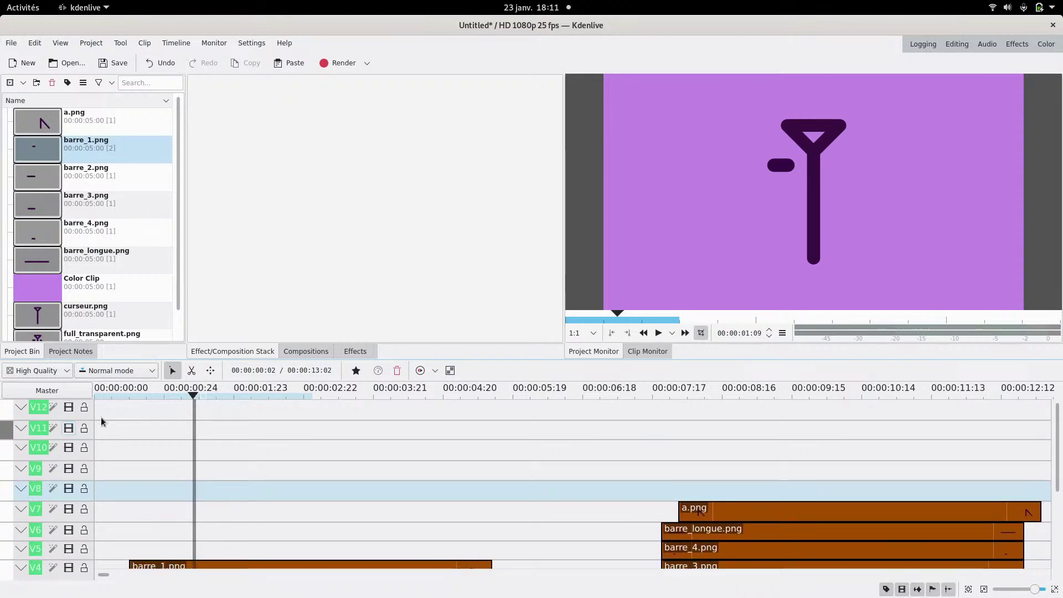
{"action": "left_click_drag", "start_coordinate": [473, 358], "coordinate": [476, 265]}
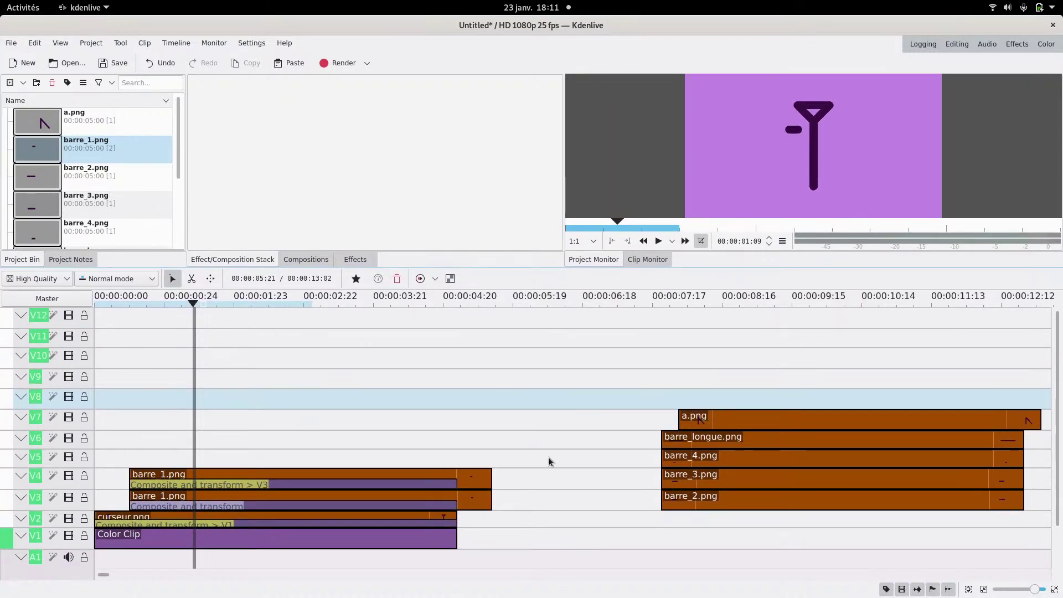
- Move barre_2.png to V5 at the start of the barre_1.png clips and give it a copy of V3's composition with composition track V1
{"action": "left_click_drag", "start_coordinate": [709, 498], "coordinate": [181, 463]}
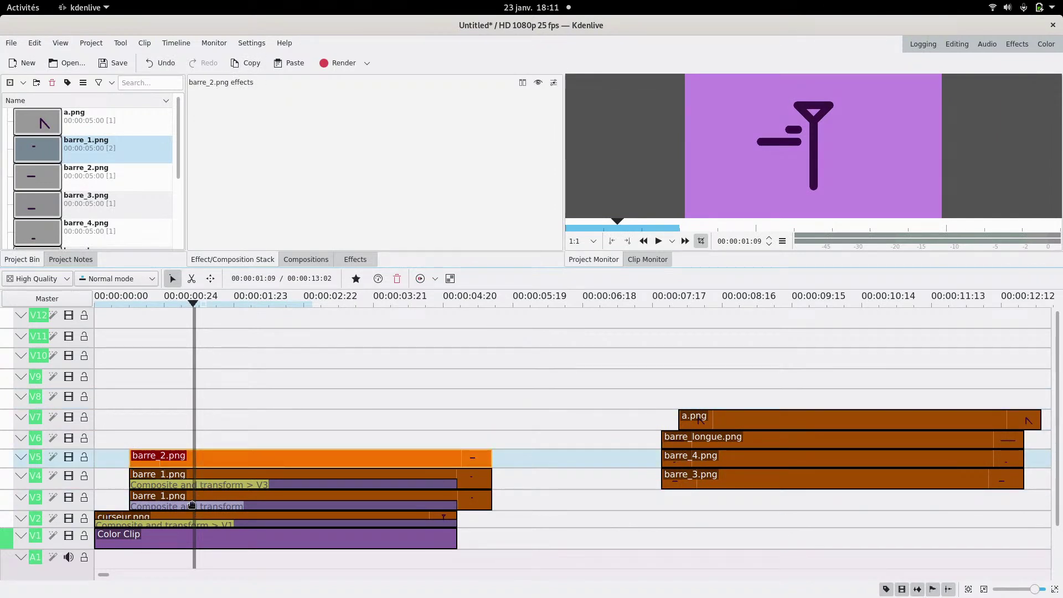
{"action": "left_click", "coordinate": [194, 508]}
{"action": "left_click_drag", "start_coordinate": [195, 508], "coordinate": [151, 464]}
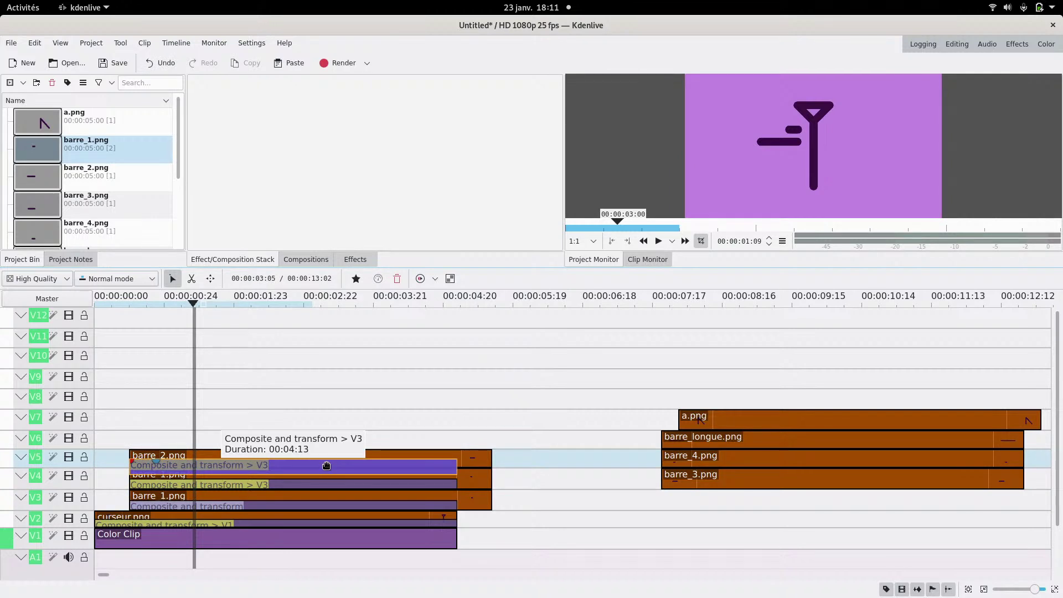
{"action": "left_click", "coordinate": [409, 100]}
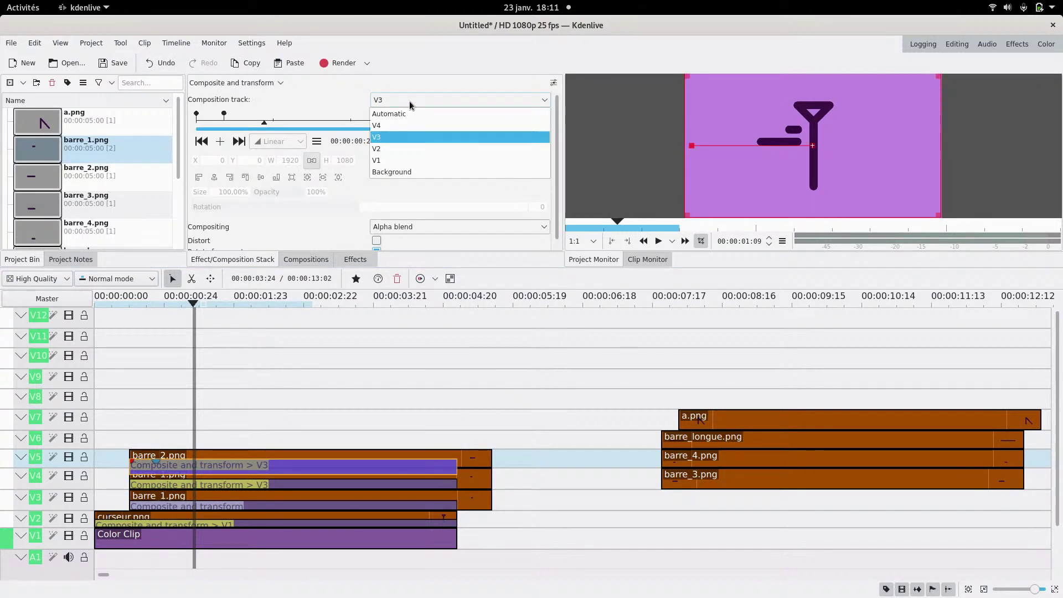
{"action": "left_click", "coordinate": [404, 160]}
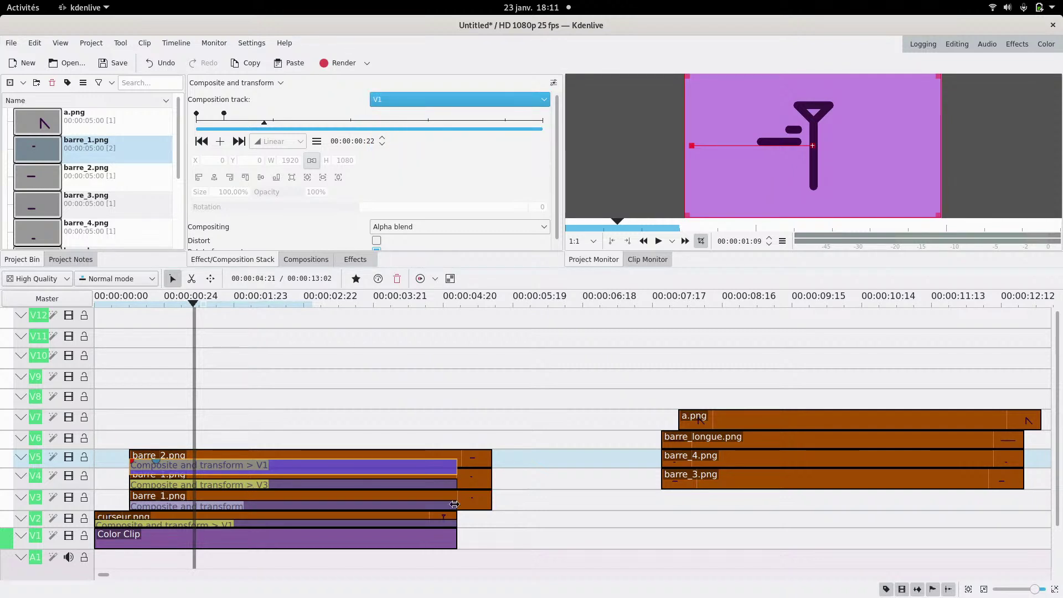
- Duplicate barre_2.png from V5 onto V6 and copy the V4 composition to the start of the new clip
{"action": "left_click", "coordinate": [471, 461]}
{"action": "left_click_drag", "start_coordinate": [163, 455], "coordinate": [166, 438]}
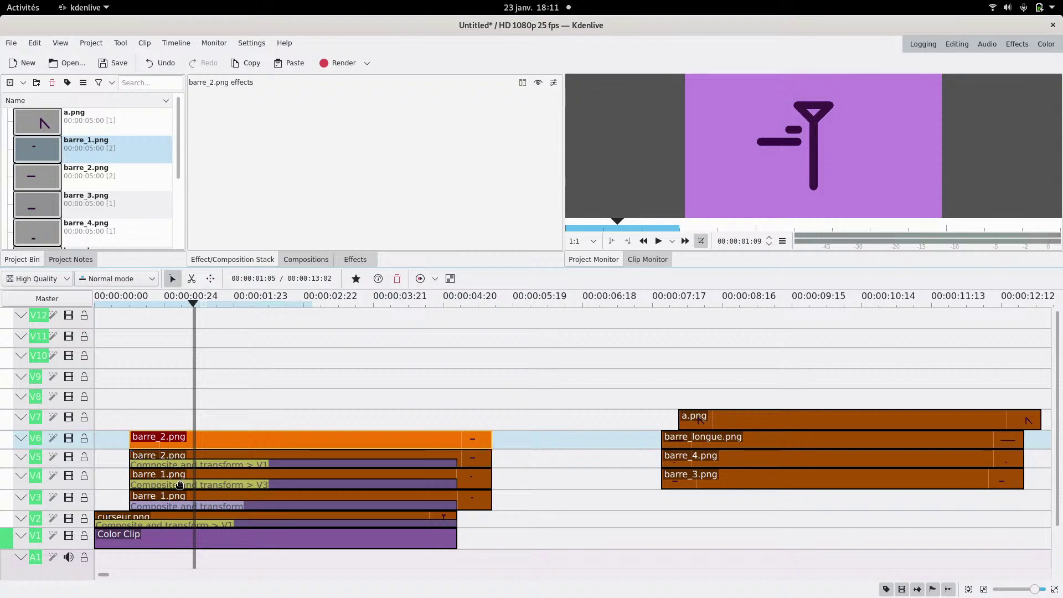
{"action": "left_click", "coordinate": [180, 485]}
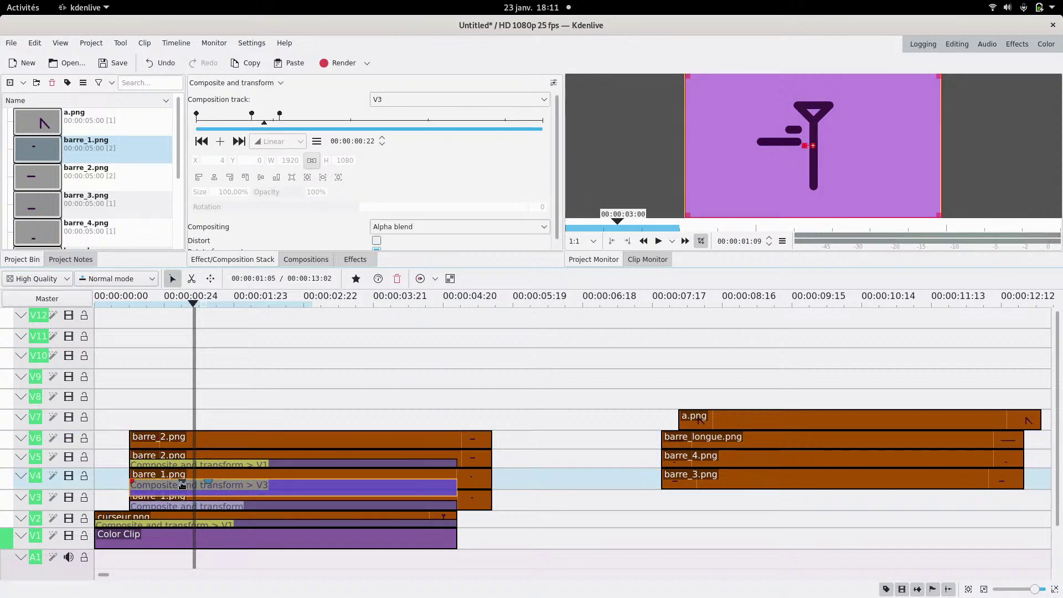
{"action": "left_click", "coordinate": [161, 448]}
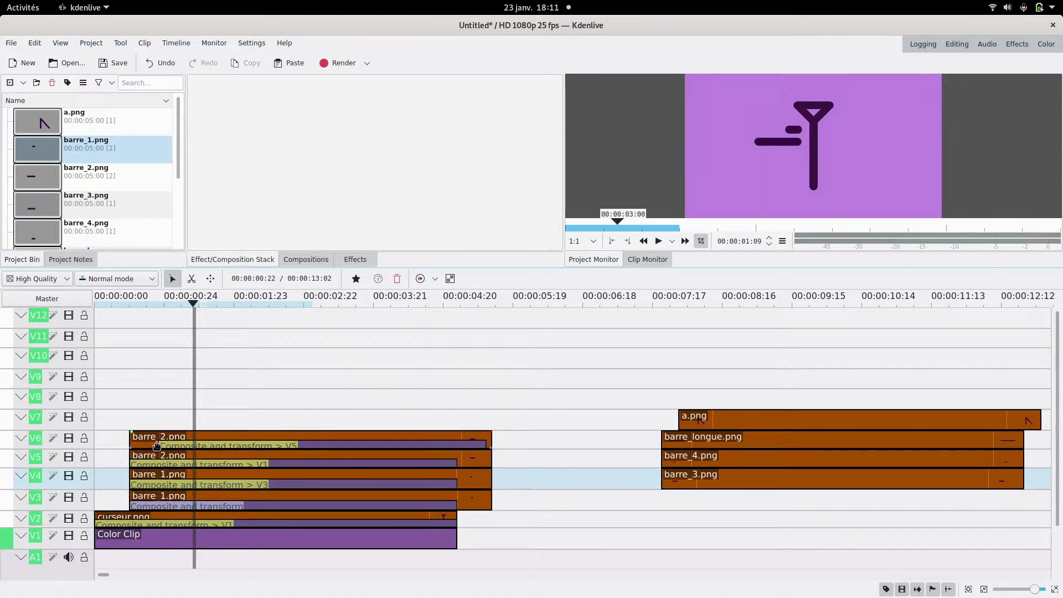
{"action": "left_click_drag", "start_coordinate": [180, 448], "coordinate": [150, 448]}
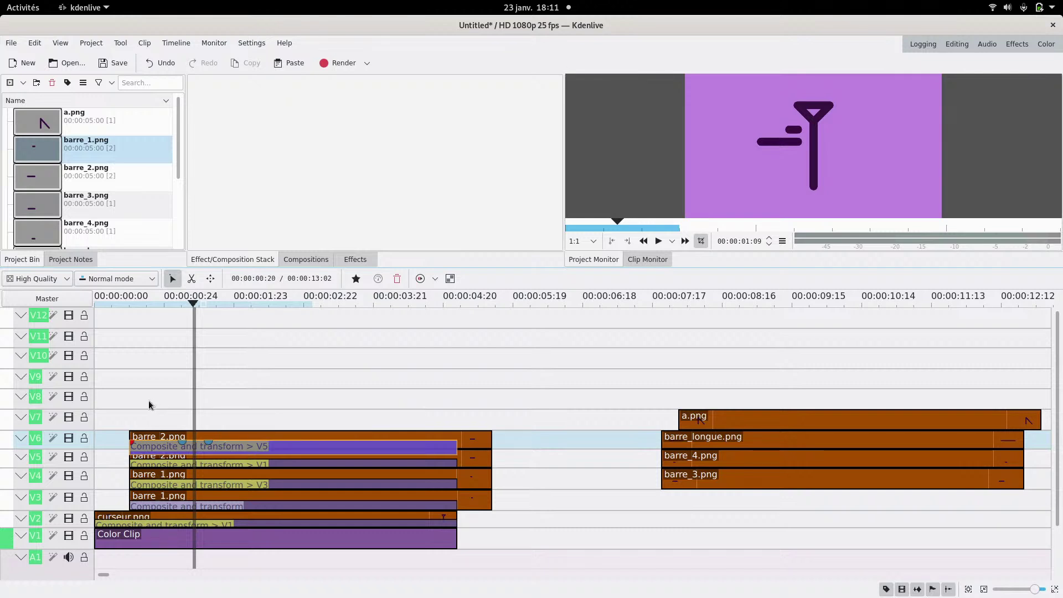
- Place barre_3.png on V7 and a duplicate on V8, aligned with the other bars, and give the V8 clip a copy of V6's composition
{"action": "left_click_drag", "start_coordinate": [117, 404], "coordinate": [208, 403]}
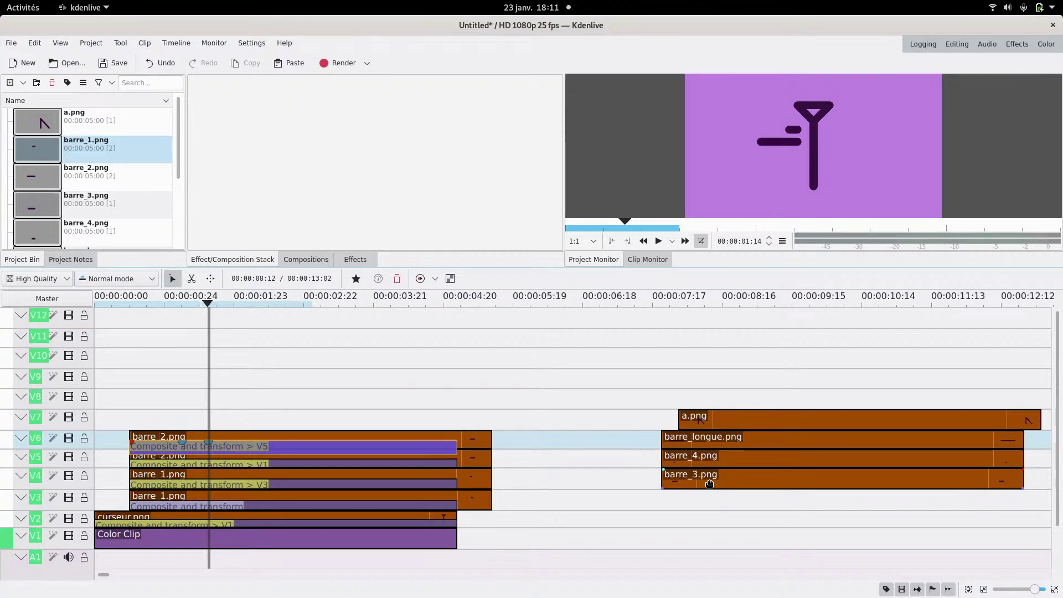
{"action": "left_click_drag", "start_coordinate": [712, 485], "coordinate": [154, 397]}
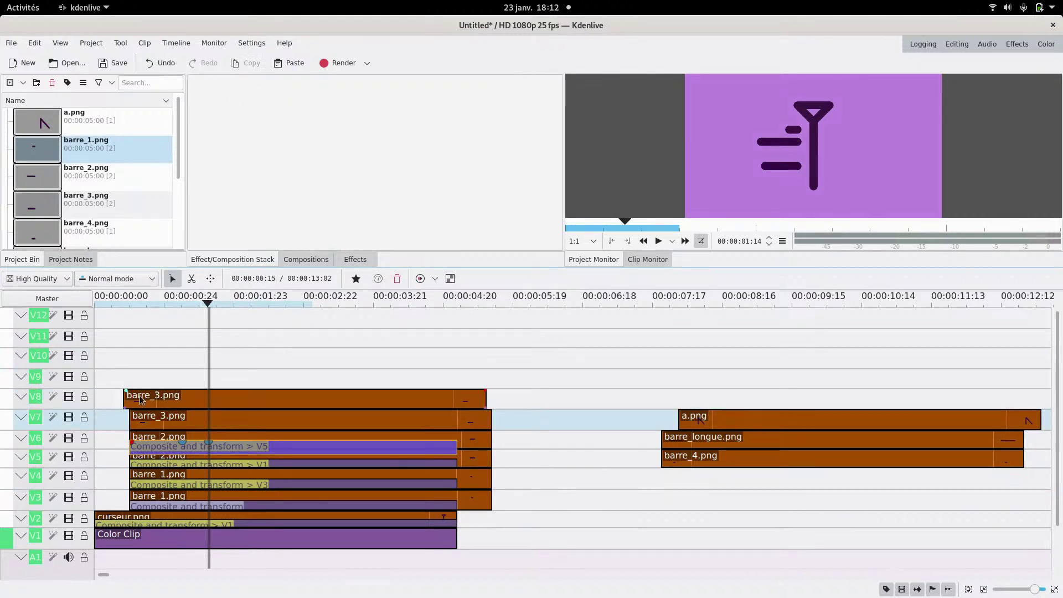
{"action": "left_click", "coordinate": [163, 451]}
{"action": "left_click_drag", "start_coordinate": [163, 453], "coordinate": [153, 407]}
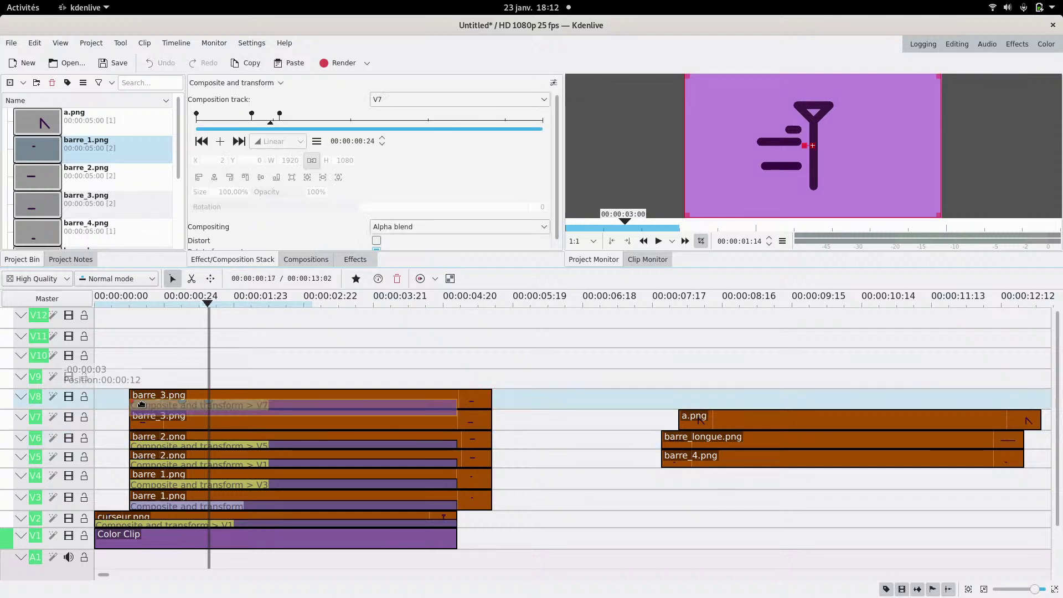
- Copy V5's composition to the start of barre_3.png on V7 and set its composition track to V1
{"action": "left_click", "coordinate": [156, 464]}
{"action": "key", "text": "ctrl+v"}
{"action": "left_click_drag", "start_coordinate": [154, 428], "coordinate": [145, 427]}
{"action": "left_click", "coordinate": [264, 431]}
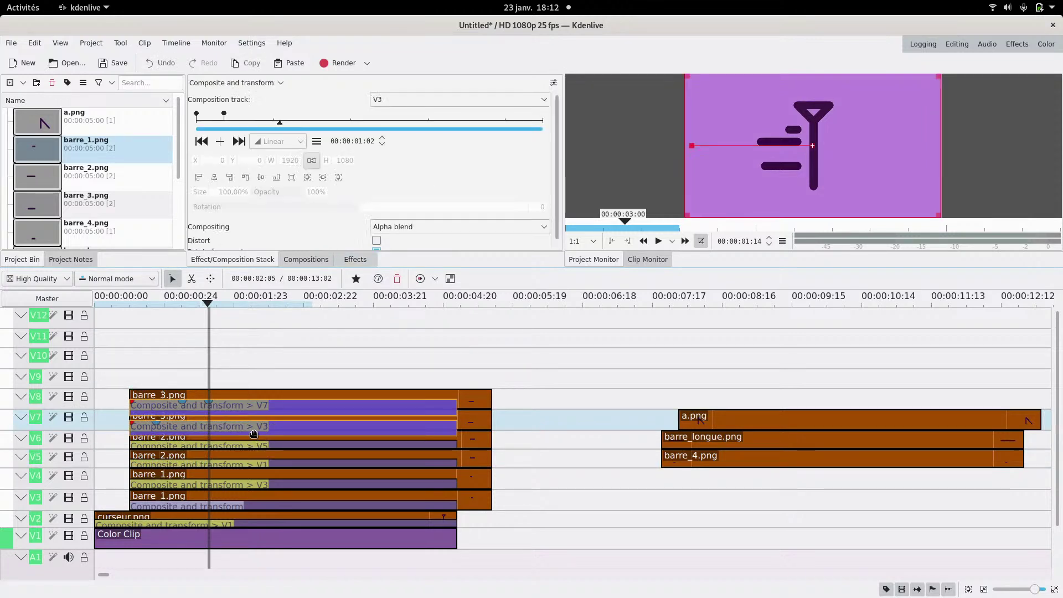
{"action": "left_click", "coordinate": [401, 101]}
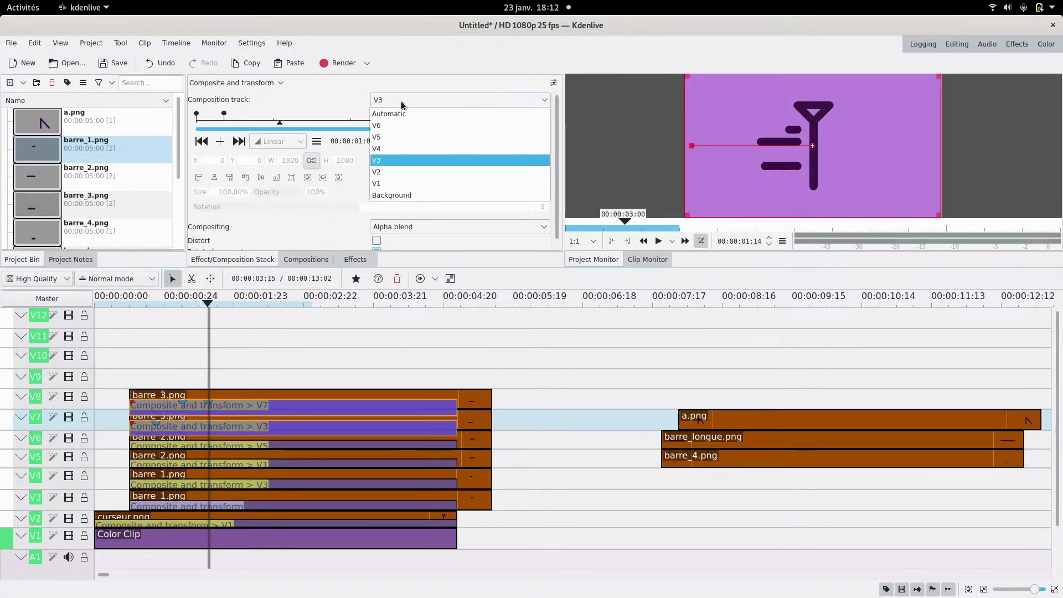
{"action": "left_click", "coordinate": [392, 183]}
- Place barre_4.png on V9 and a duplicate on V10, aligned with the other bars, and give the V10 clip a copy of V8's composition
{"action": "left_click", "coordinate": [721, 459]}
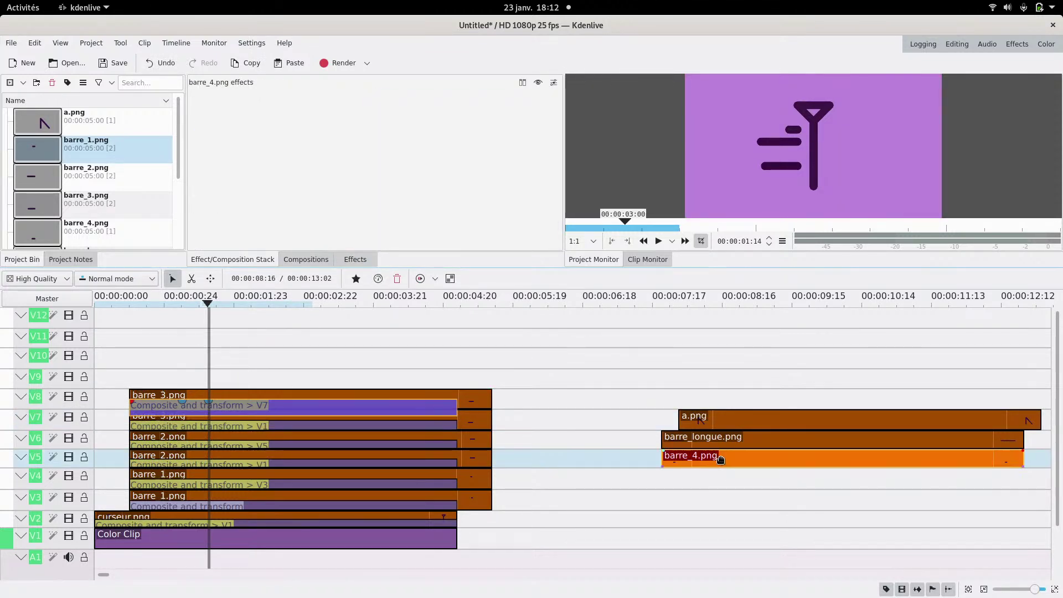
{"action": "left_click_drag", "start_coordinate": [720, 460], "coordinate": [153, 361]}
{"action": "key", "text": "ctrl+v"}
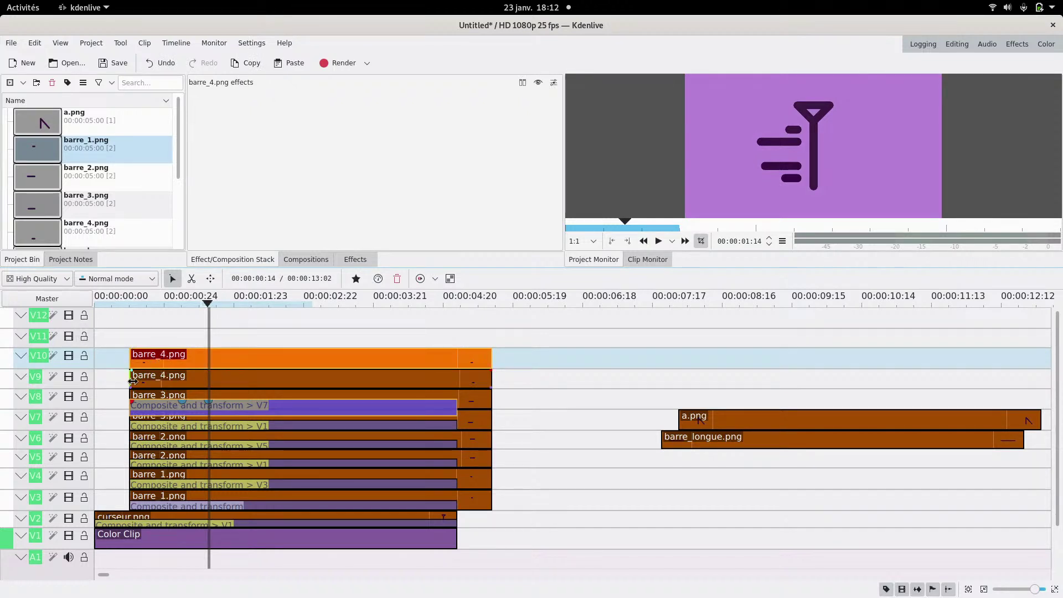
{"action": "left_click", "coordinate": [157, 408]}
{"action": "left_click_drag", "start_coordinate": [158, 408], "coordinate": [141, 365]}
- Copy V7's composition to the start of barre_4.png on V9 and set its composition track to V1
{"action": "left_click", "coordinate": [171, 428]}
{"action": "left_click_drag", "start_coordinate": [171, 428], "coordinate": [136, 385]}
{"action": "left_click", "coordinate": [365, 391]}
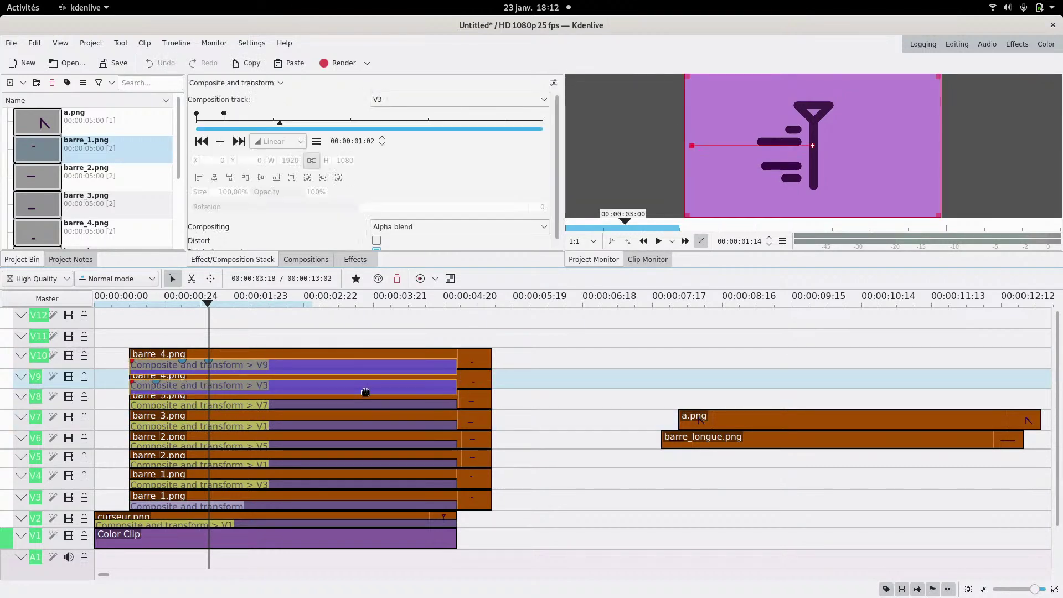
{"action": "left_click", "coordinate": [412, 99]}
{"action": "left_click", "coordinate": [395, 206]}
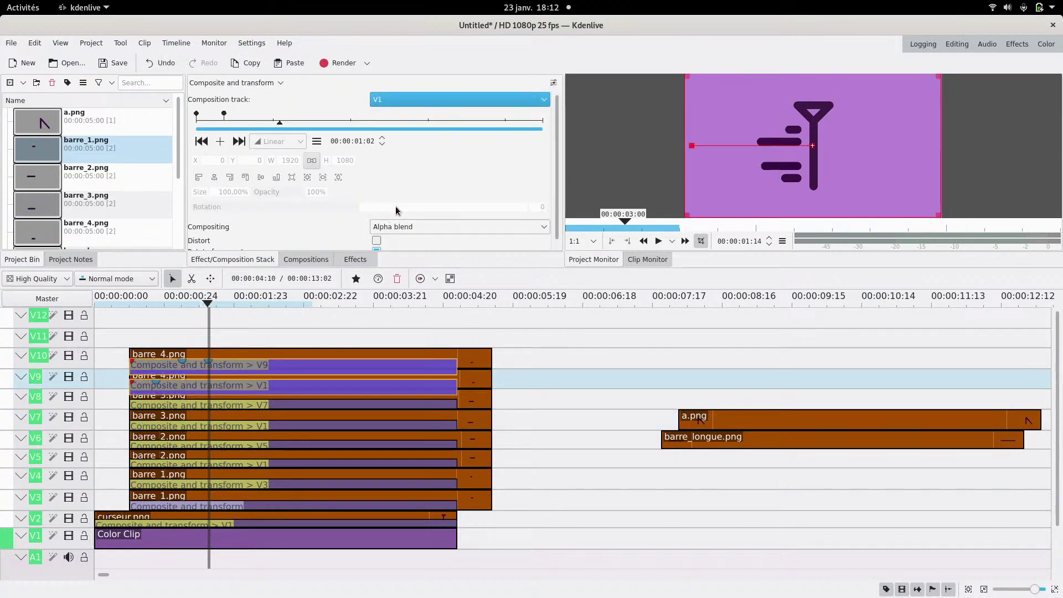
- Place barre_longue.png on V11 and a duplicate on V12, aligned with the other bars, and give the V12 clip a copy of V10's composition
{"action": "left_click", "coordinate": [754, 443]}
{"action": "left_click_drag", "start_coordinate": [754, 443], "coordinate": [225, 344]}
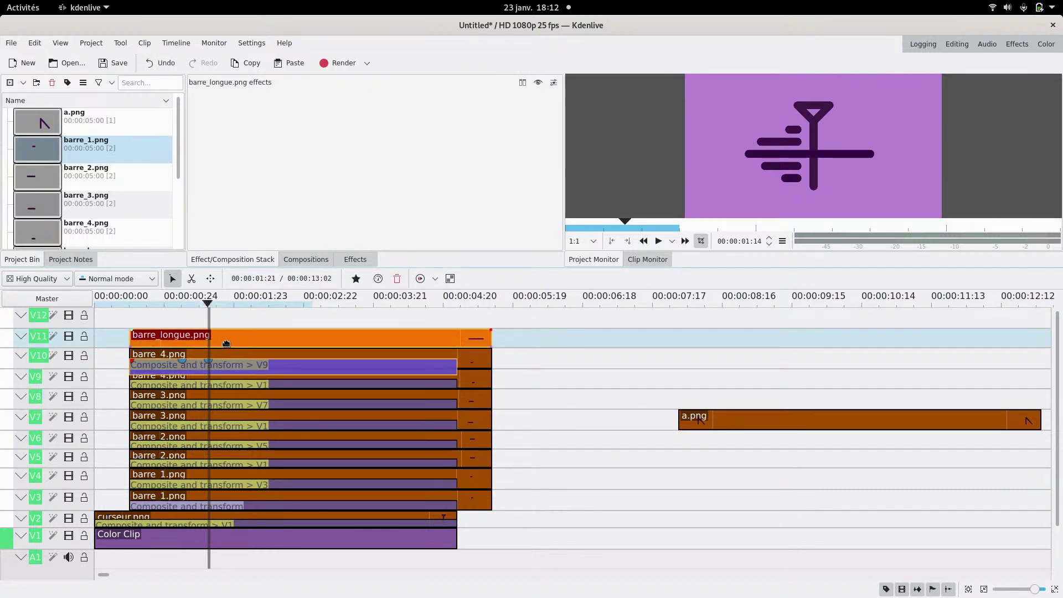
{"action": "left_click_drag", "start_coordinate": [137, 326], "coordinate": [139, 315]}
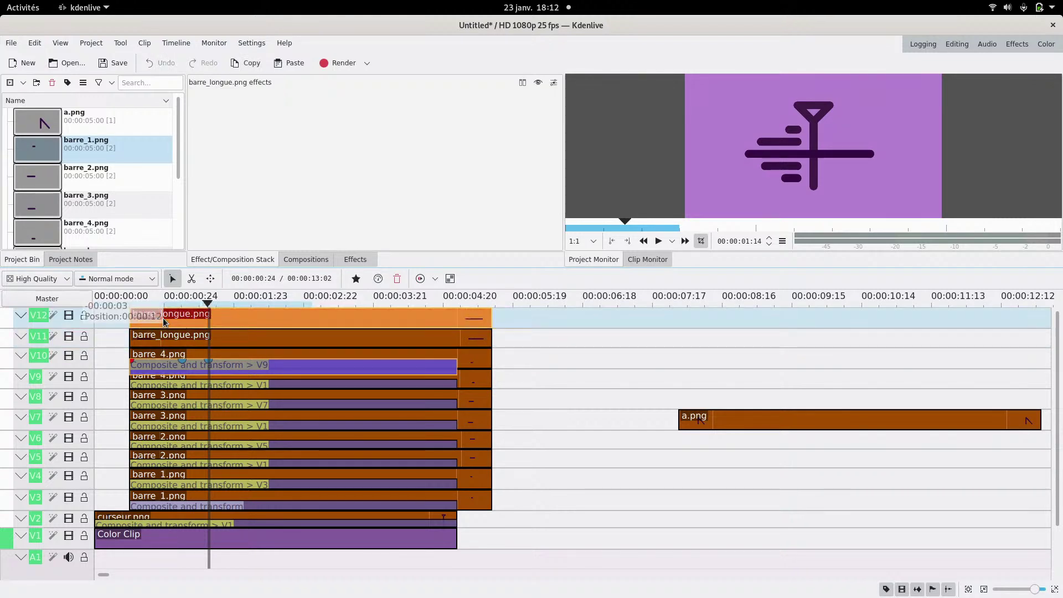
{"action": "left_click", "coordinate": [279, 368]}
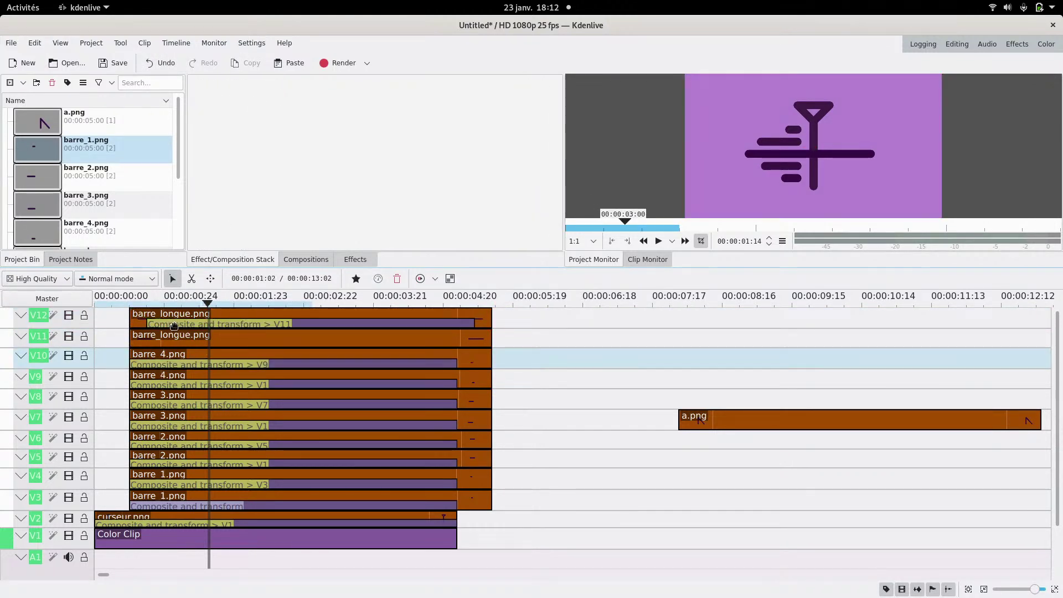
{"action": "left_click", "coordinate": [183, 321]}
- Copy V9's composition to the start of barre_longue.png on V11 and set its composition track to V1
{"action": "left_click", "coordinate": [176, 386]}
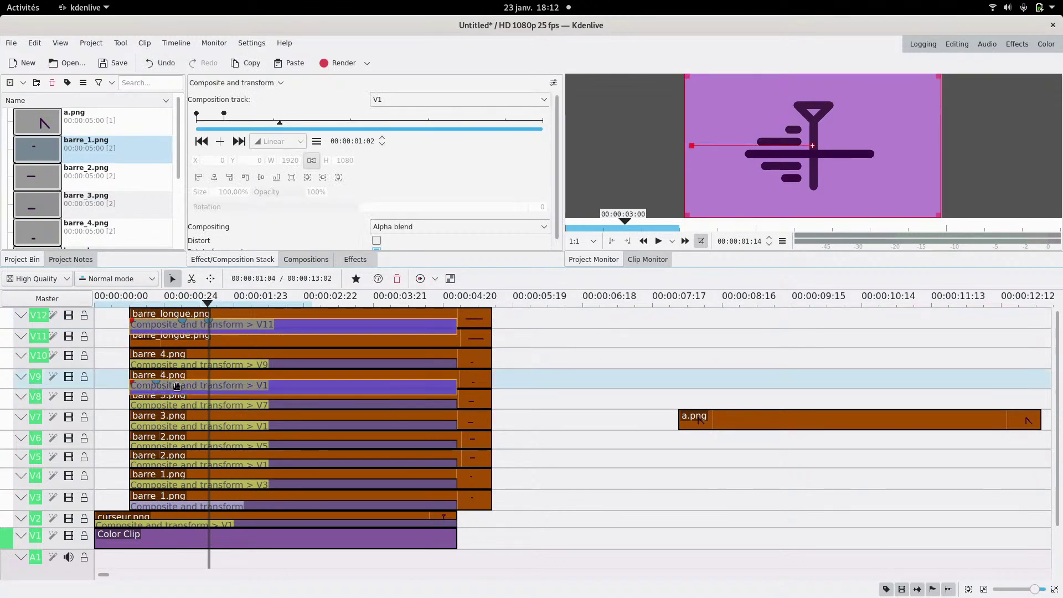
{"action": "left_click", "coordinate": [154, 346]}
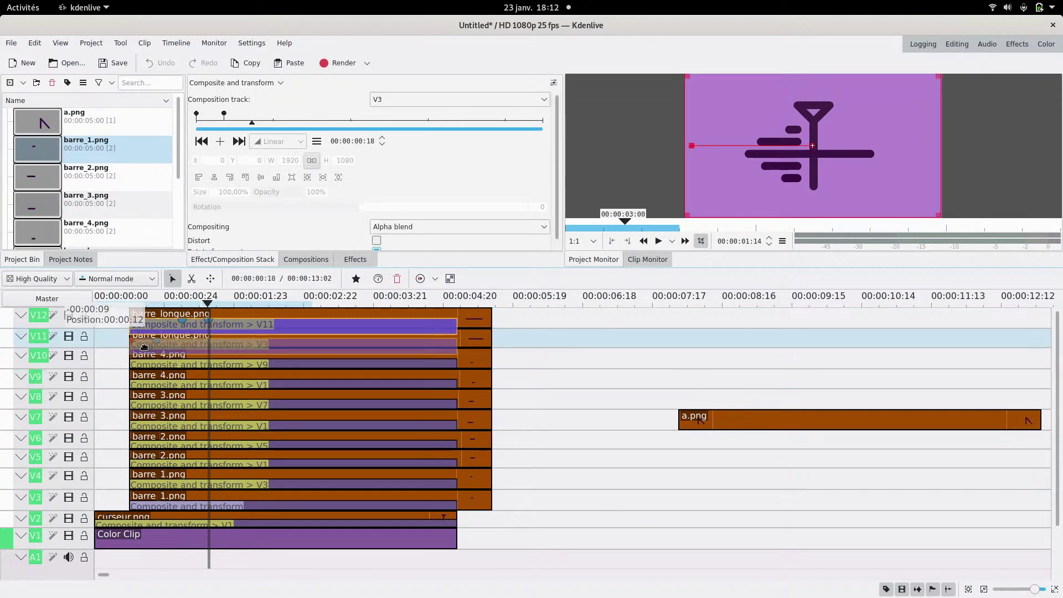
{"action": "left_click", "coordinate": [292, 339]}
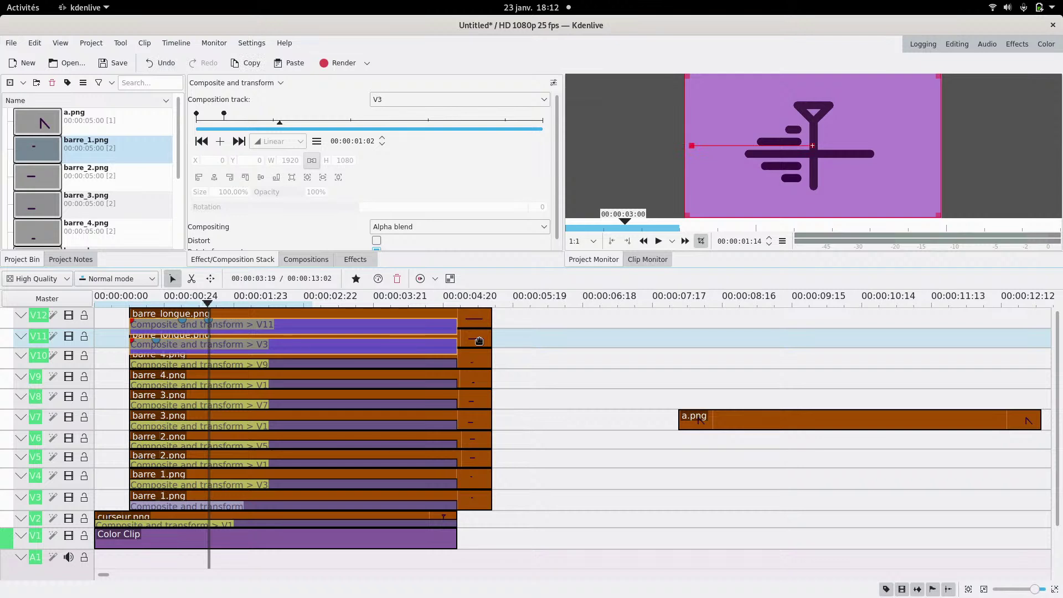
{"action": "left_click", "coordinate": [572, 342]}
{"action": "left_click", "coordinate": [440, 344]}
{"action": "left_click", "coordinate": [443, 99]}
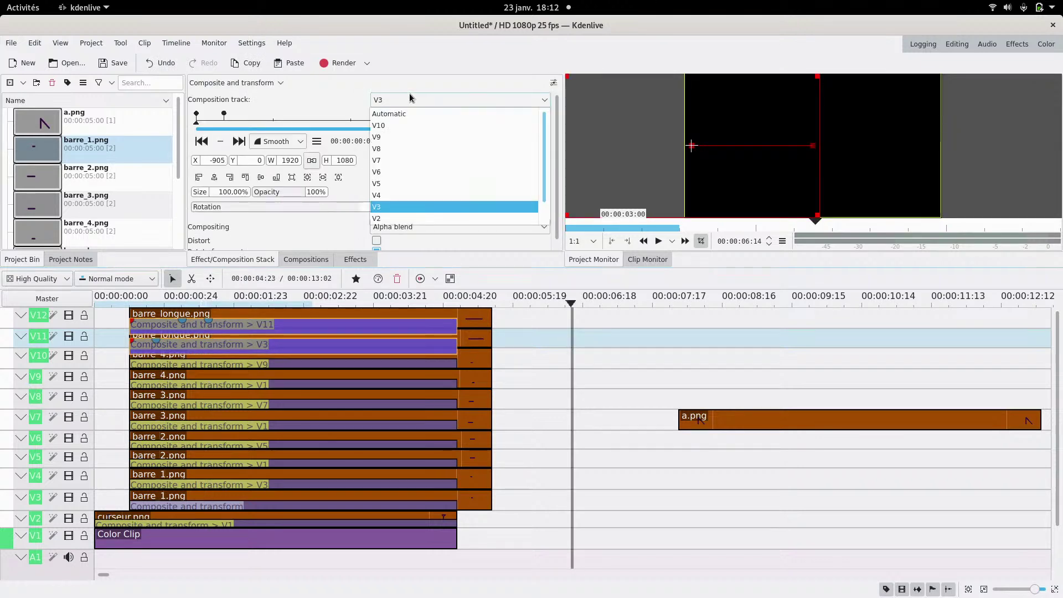
{"action": "scroll", "coordinate": [392, 208], "scroll_direction": "down", "scroll_amount": 1}
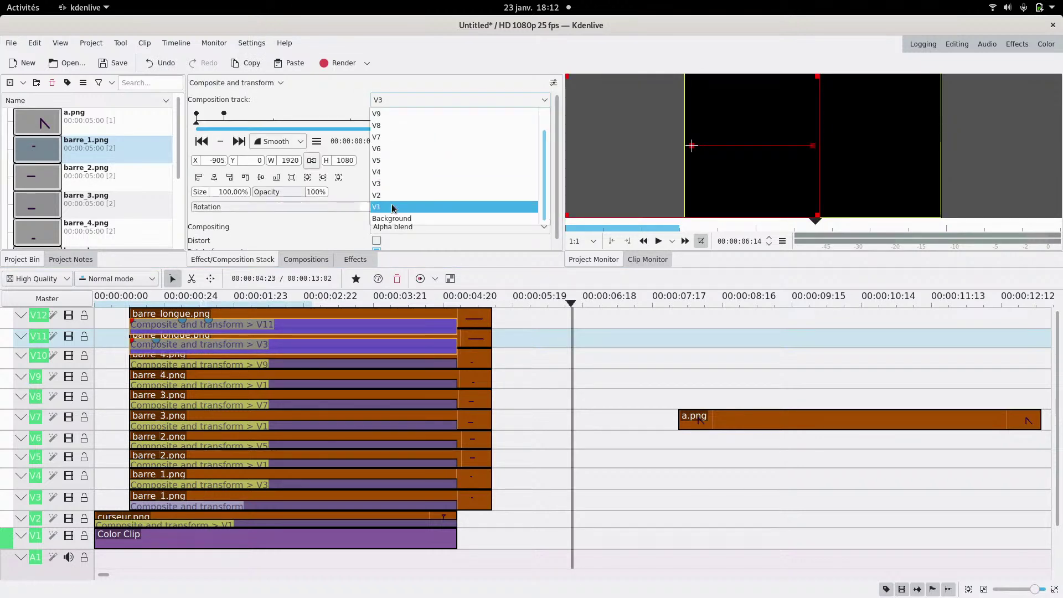
{"action": "left_click", "coordinate": [392, 207]}
- Play the animation from the beginning and scrub through the moment when the bars slide in
{"action": "left_click_drag", "start_coordinate": [120, 346], "coordinate": [90, 356]}
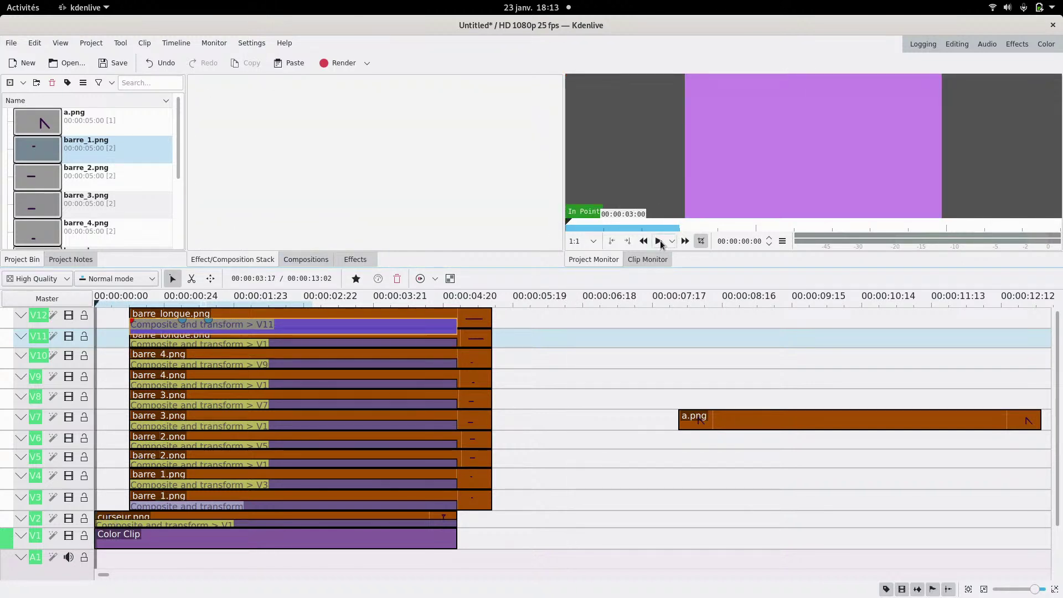
{"action": "left_click", "coordinate": [659, 242]}
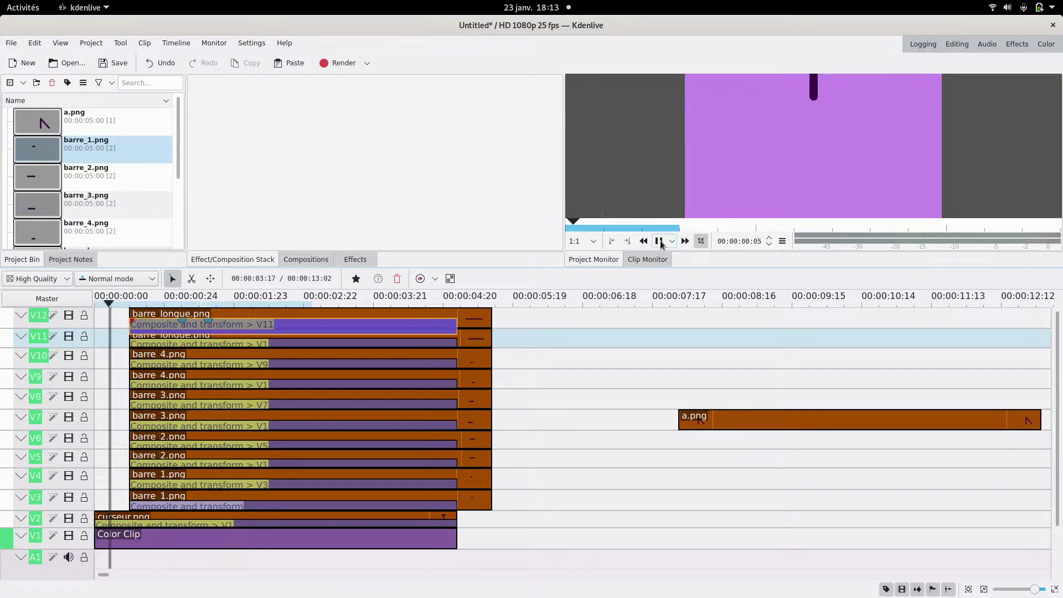
{"action": "left_click", "coordinate": [659, 241]}
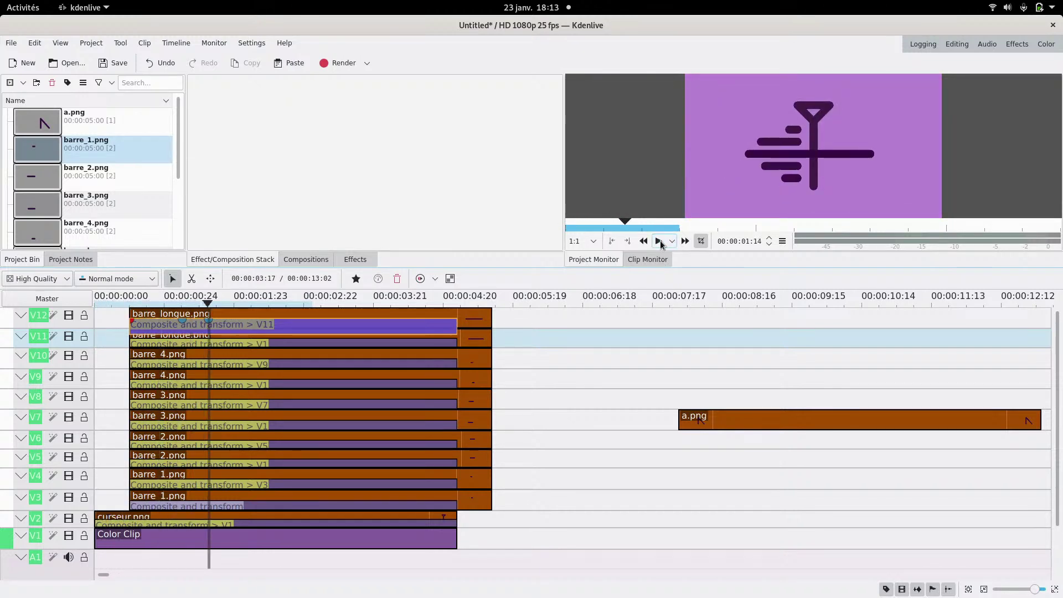
{"action": "left_click_drag", "start_coordinate": [115, 348], "coordinate": [134, 350]}
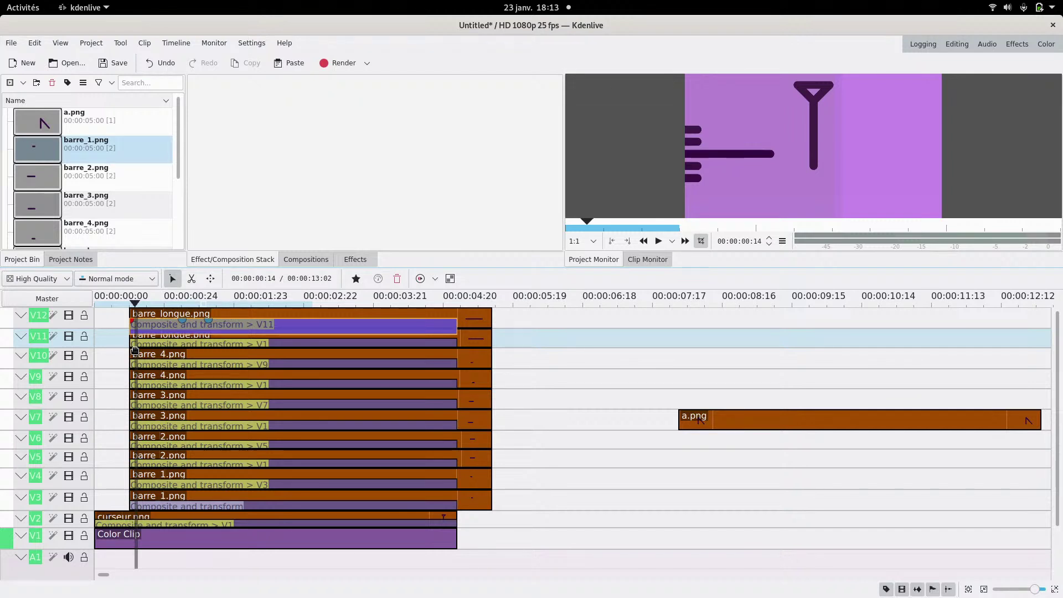
- Preview the logo's source images one after another in the project bin, from barre_1.png down the list and back up to a.png
{"action": "left_click", "coordinate": [82, 121]}
{"action": "left_click", "coordinate": [94, 147]}
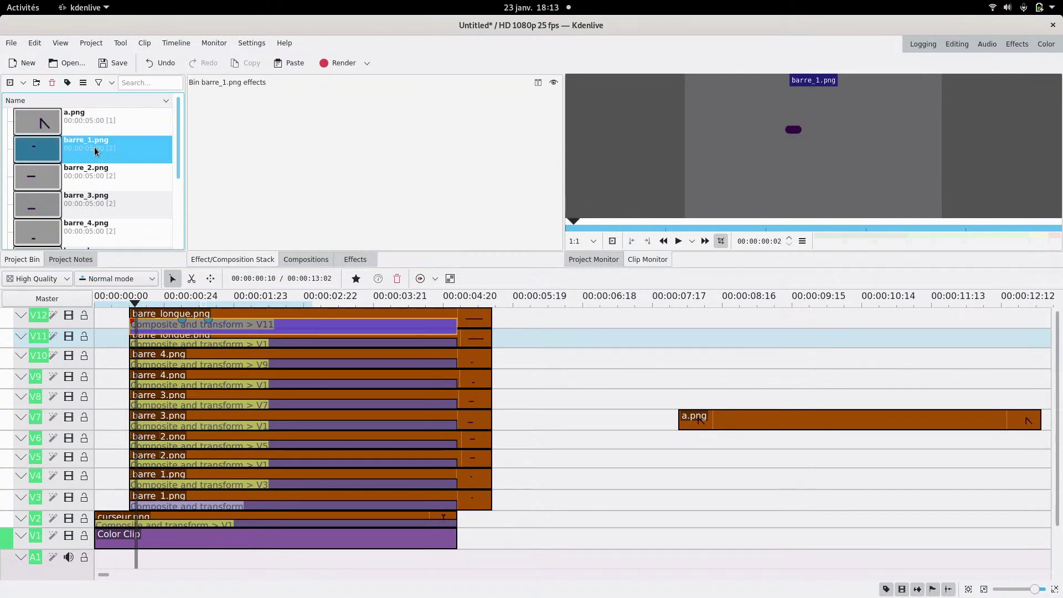
{"action": "key", "text": "Down"}
{"action": "key", "text": "Down"}
{"action": "key", "text": "Down"}
{"action": "key", "text": "Down"}
{"action": "key", "text": "Down"}
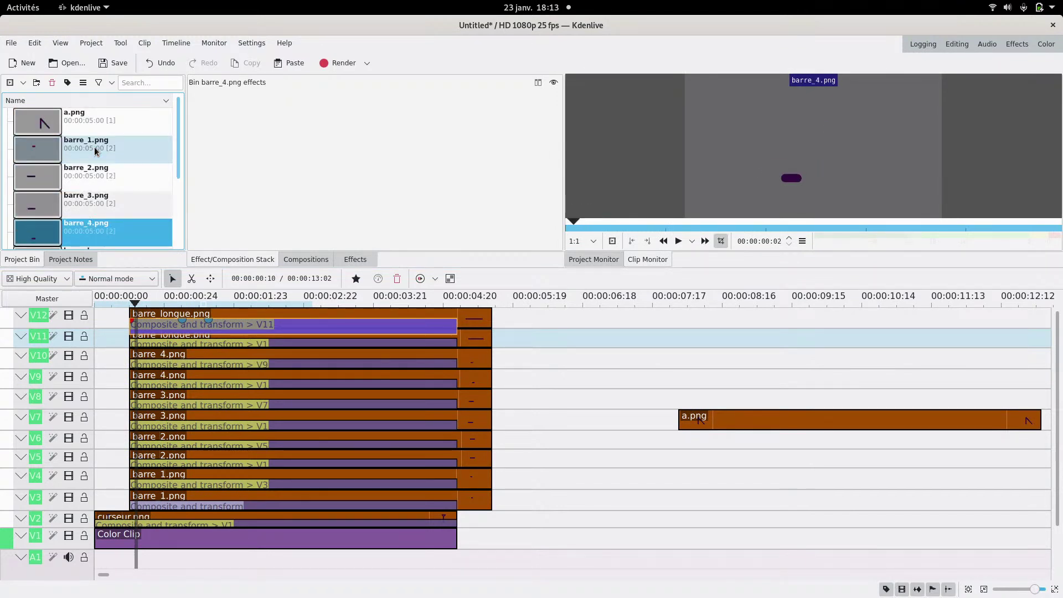
{"action": "key", "text": "Up"}
{"action": "key", "text": "Up"}
{"action": "key", "text": "Up"}
{"action": "key", "text": "Up"}
{"action": "key", "text": "Up"}
{"action": "key", "text": "Up"}
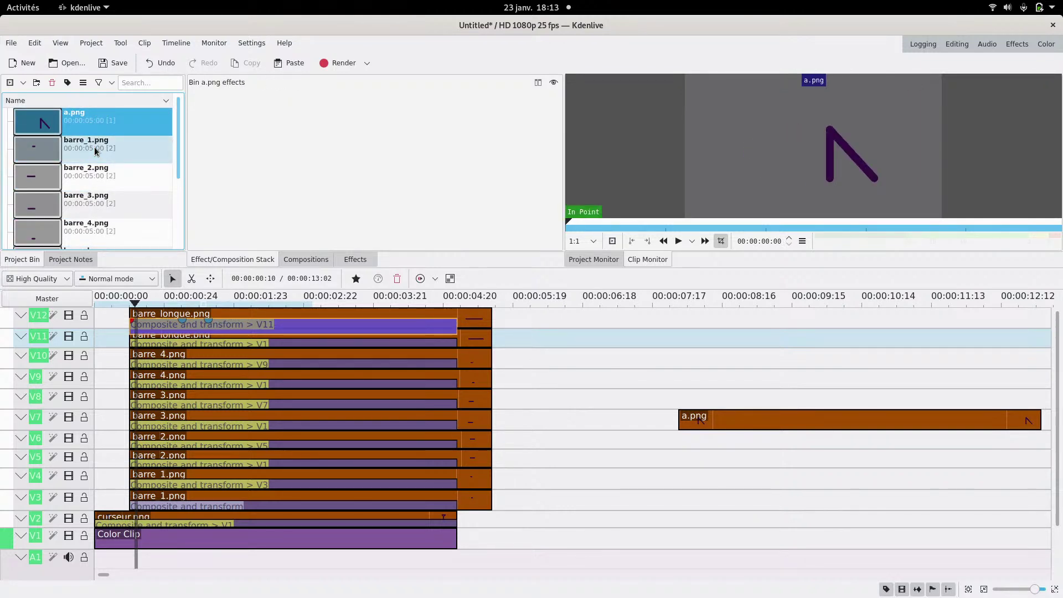
- Go to 00:00:00:17 and hide video tracks V12, V11, V10 and V9 one by one
{"action": "left_click", "coordinate": [145, 304]}
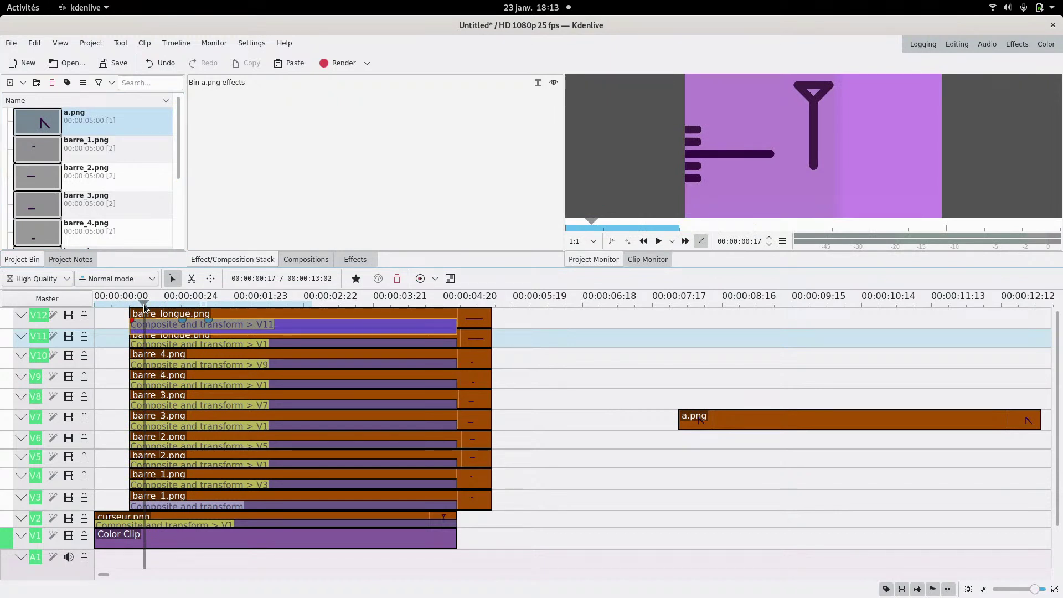
{"action": "left_click", "coordinate": [69, 317]}
{"action": "left_click", "coordinate": [69, 335]}
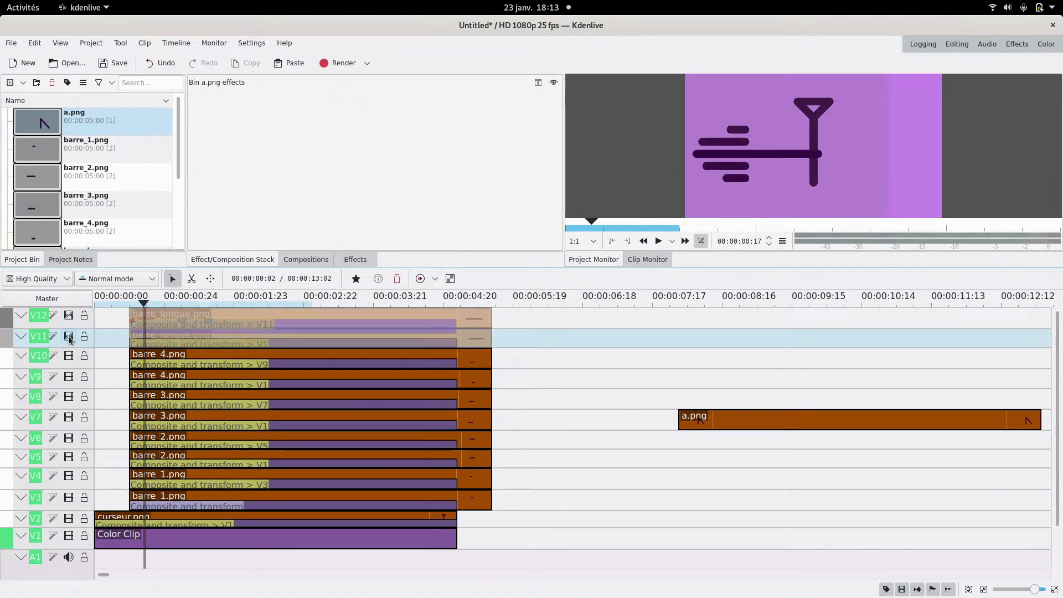
{"action": "left_click", "coordinate": [69, 356]}
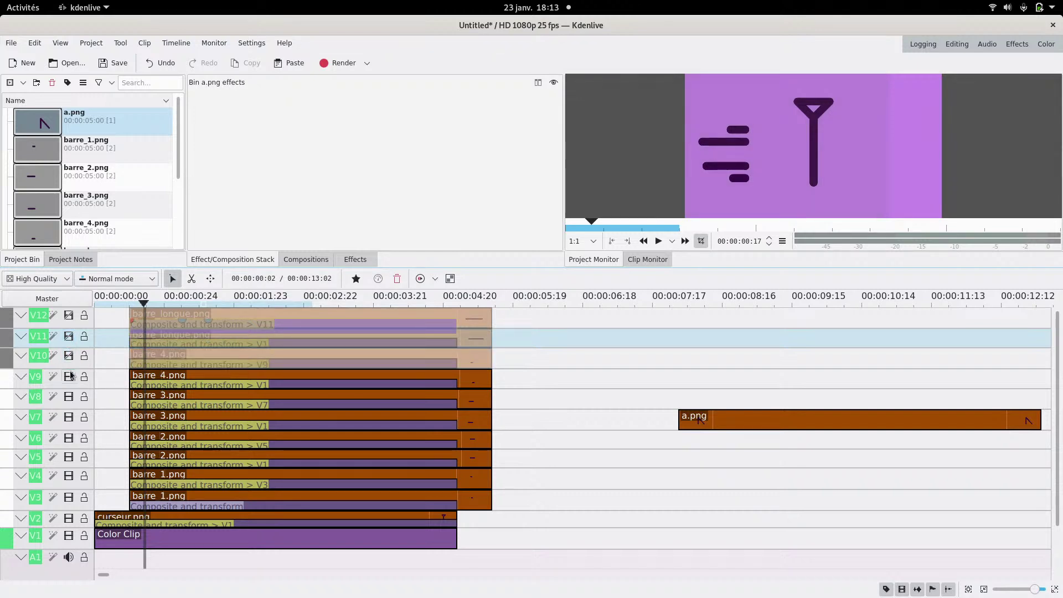
{"action": "left_click", "coordinate": [69, 376]}
{"action": "left_click", "coordinate": [69, 380]}
{"action": "left_click", "coordinate": [69, 380]}
{"action": "left_click", "coordinate": [69, 380]}
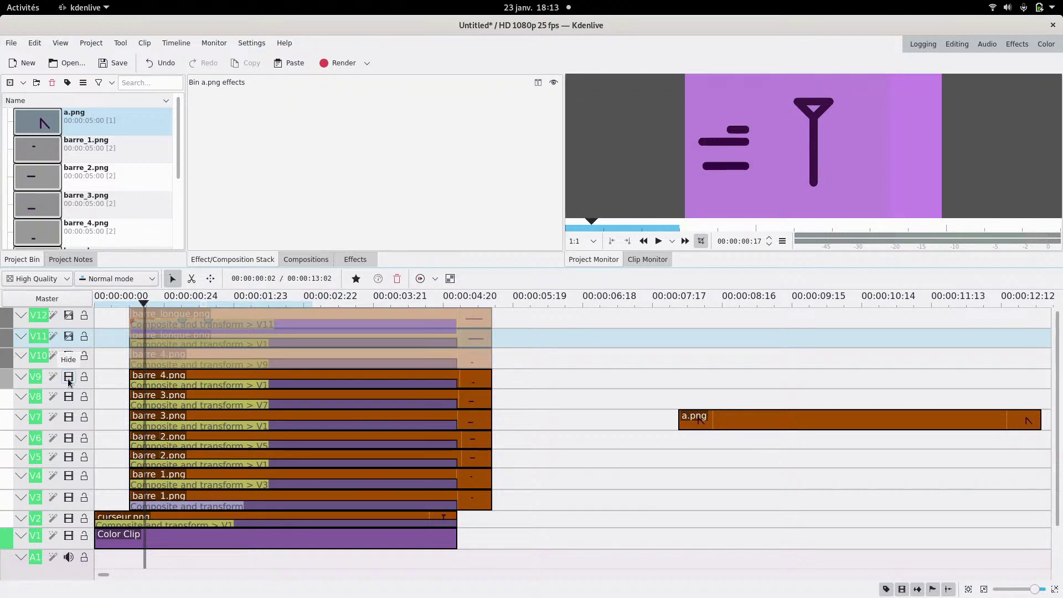
{"action": "left_click", "coordinate": [69, 380]}
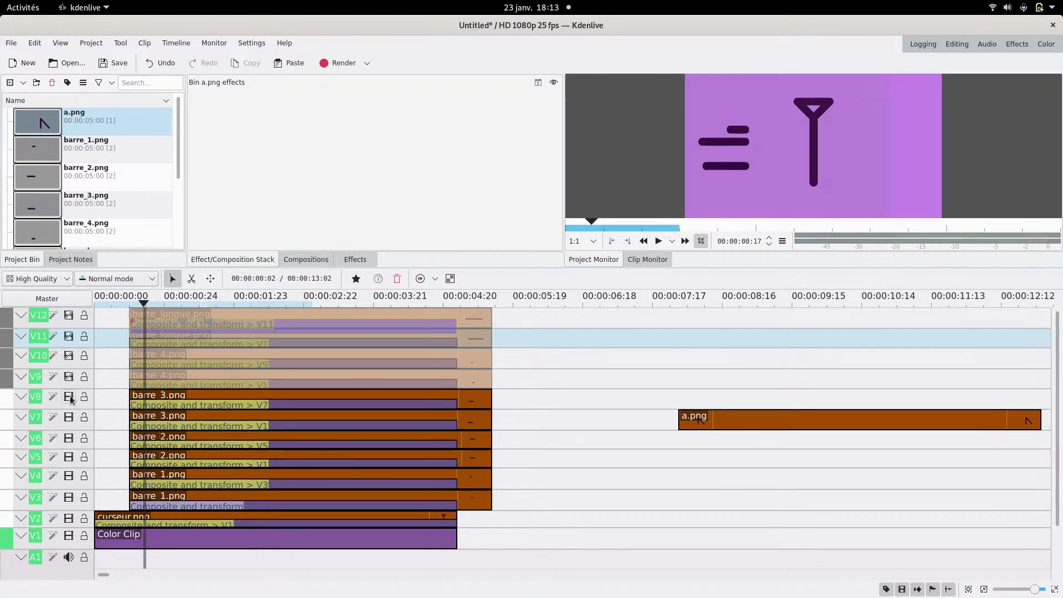
- Hide video tracks V8 down to V4 one by one, and switch V3's visibility off and on
{"action": "left_click", "coordinate": [69, 396]}
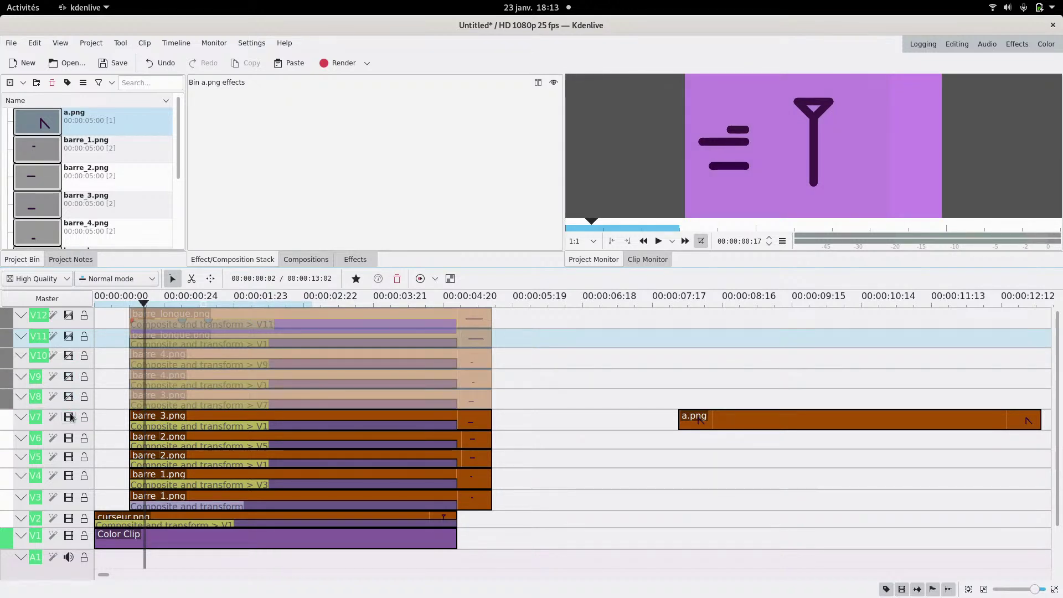
{"action": "left_click", "coordinate": [70, 421]}
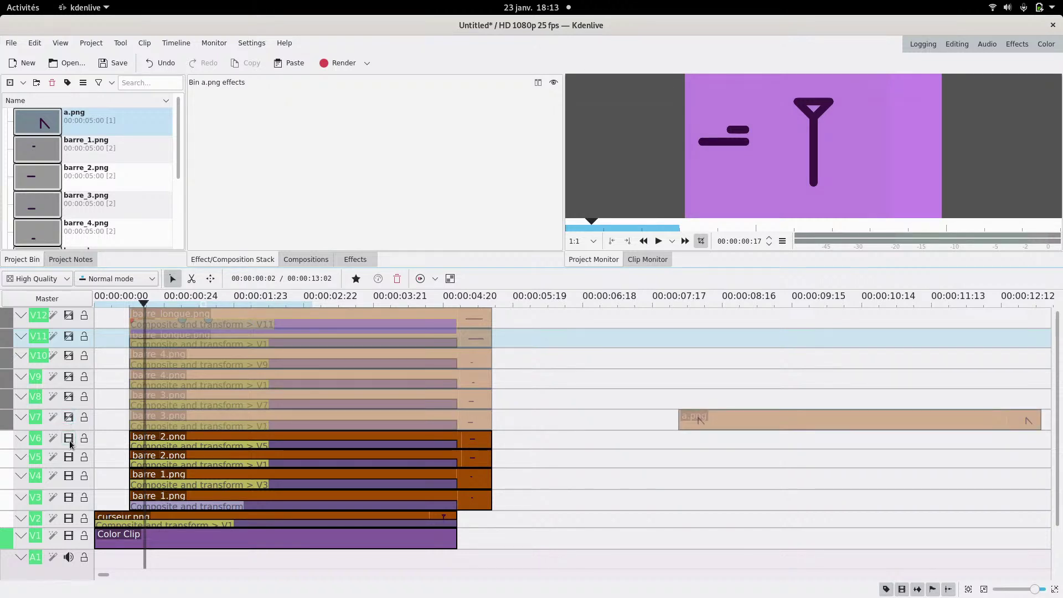
{"action": "left_click", "coordinate": [70, 441]}
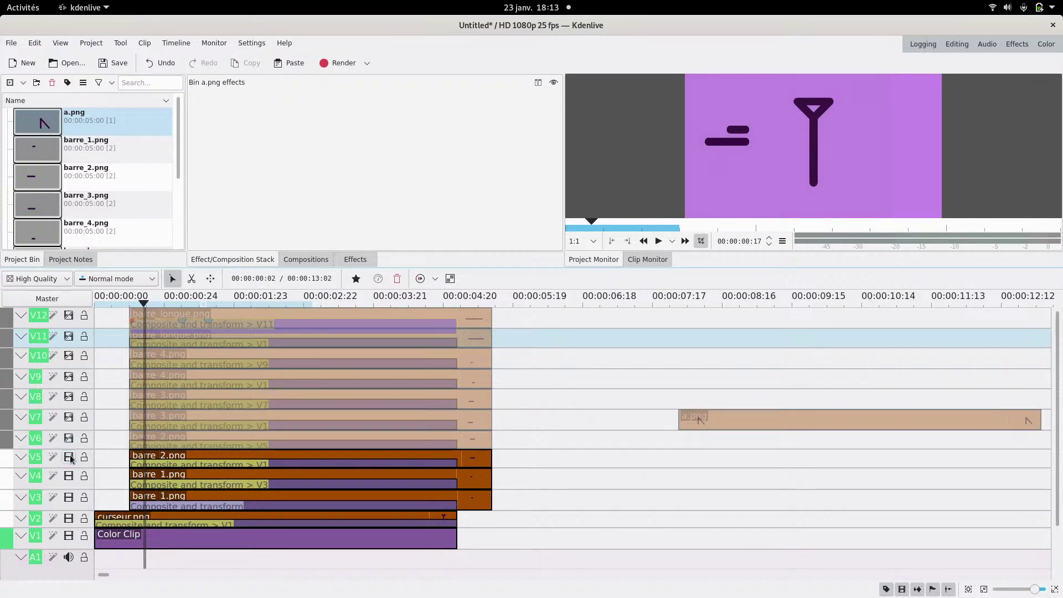
{"action": "left_click", "coordinate": [70, 457]}
{"action": "left_click", "coordinate": [68, 477]}
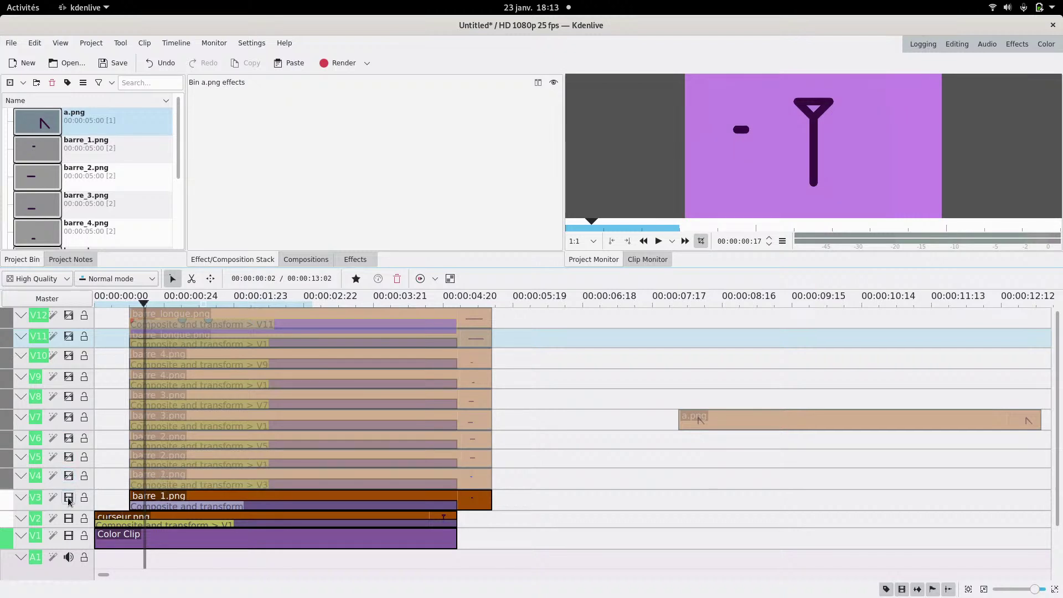
{"action": "left_click", "coordinate": [69, 497]}
{"action": "left_click", "coordinate": [69, 497]}
- Make video tracks V4 through V12 visible again, one after another
{"action": "left_click", "coordinate": [69, 476]}
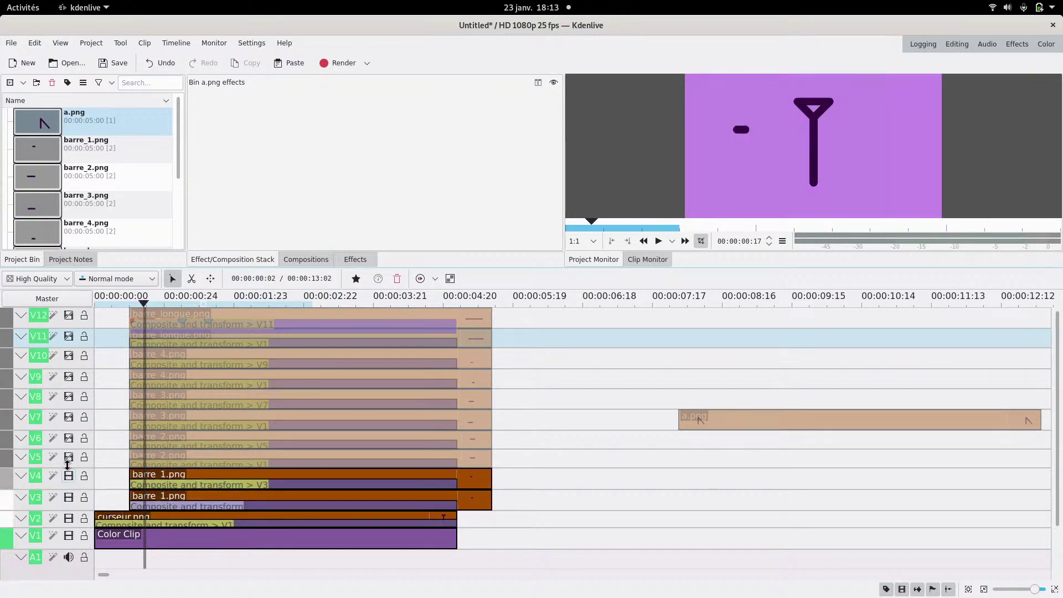
{"action": "left_click", "coordinate": [69, 458]}
{"action": "left_click", "coordinate": [69, 438]}
{"action": "left_click", "coordinate": [69, 417]}
{"action": "left_click", "coordinate": [69, 396]}
{"action": "left_click", "coordinate": [69, 377]}
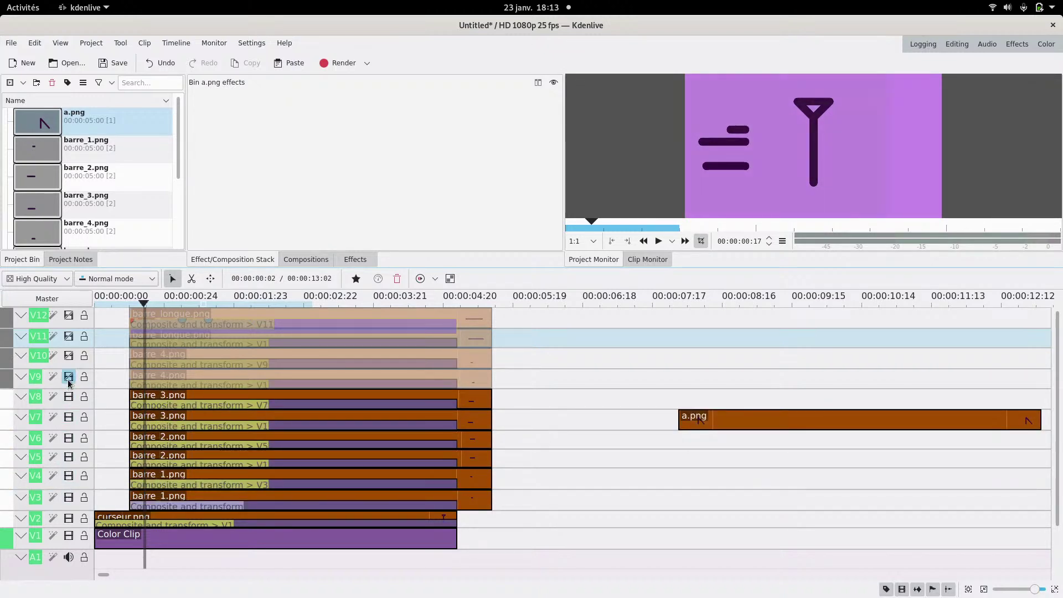
{"action": "left_click", "coordinate": [69, 355]}
{"action": "left_click", "coordinate": [69, 336]}
{"action": "left_click", "coordinate": [68, 315]}
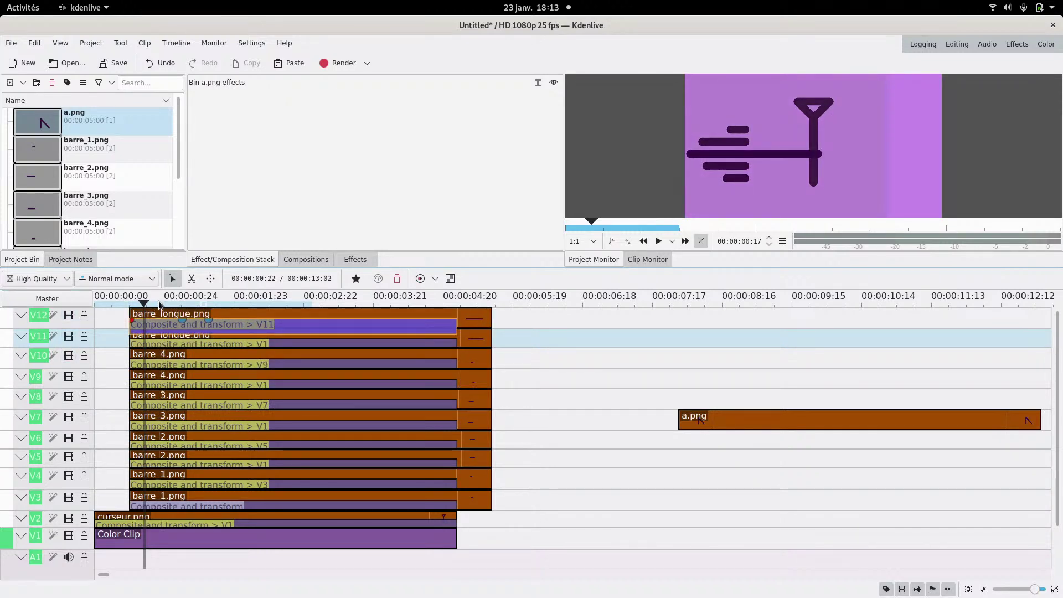
- Move both barre_longue.png clips on V11 and V12, with their compositions, earlier so they start at 00:00:00:08
{"action": "scroll", "coordinate": [160, 526], "scroll_direction": "up", "scroll_amount": 2}
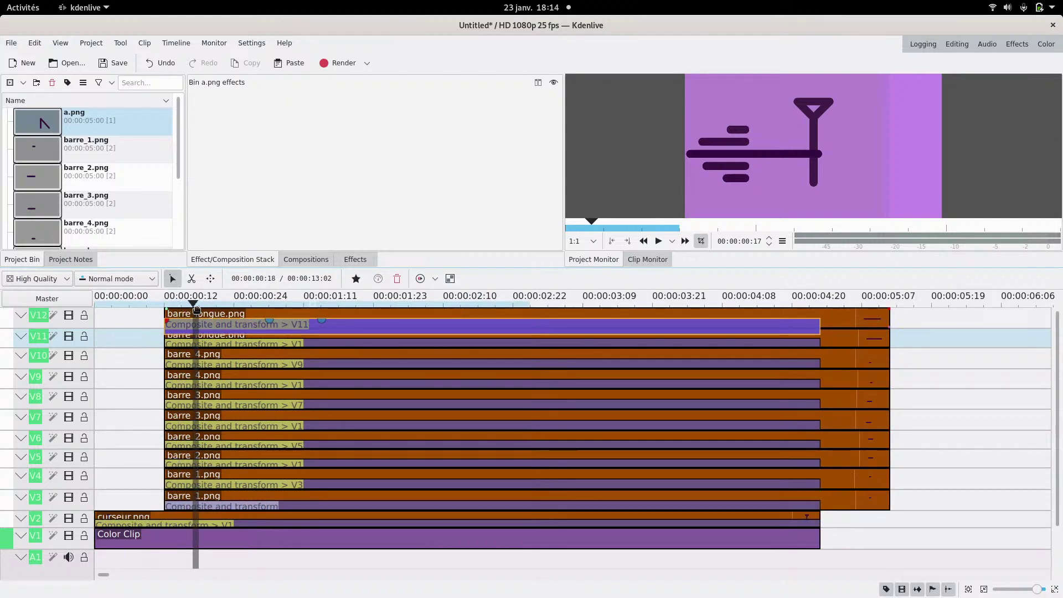
{"action": "left_click_drag", "start_coordinate": [200, 309], "coordinate": [247, 312]}
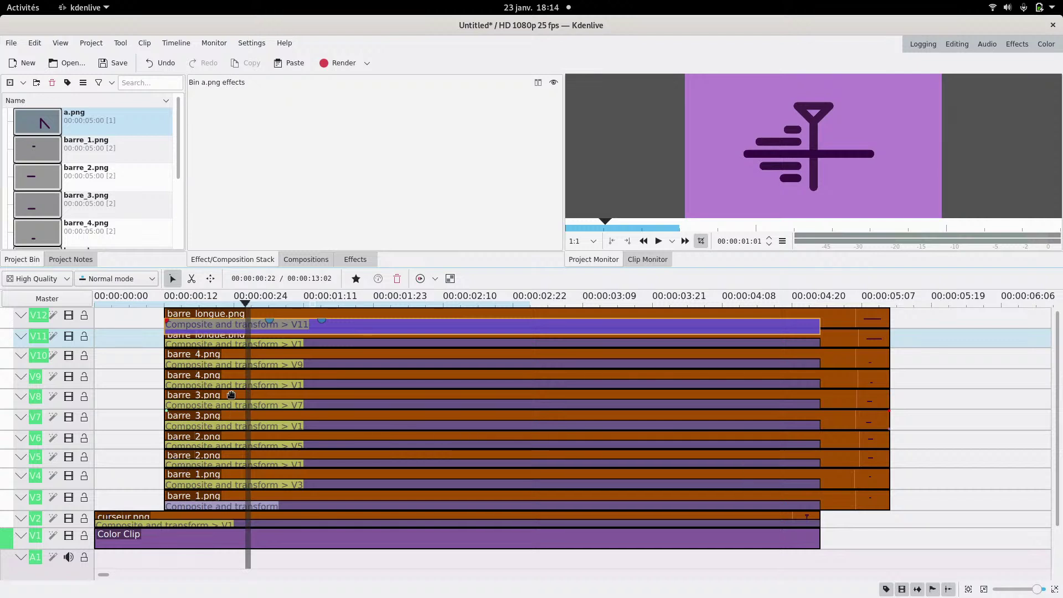
{"action": "left_click_drag", "start_coordinate": [142, 318], "coordinate": [181, 347]}
{"action": "left_click_drag", "start_coordinate": [832, 323], "coordinate": [809, 324]}
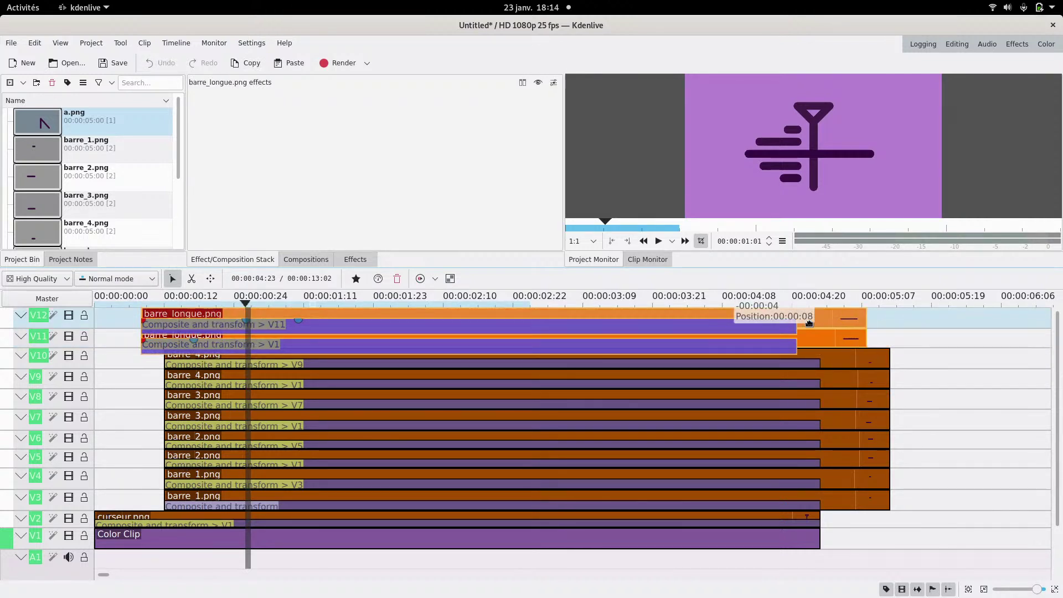
- Retime the keyframes of the two barre_longue.png compositions, placing the middle keyframe of V12's composition at 00:00:00:21
{"action": "left_click", "coordinate": [201, 340]}
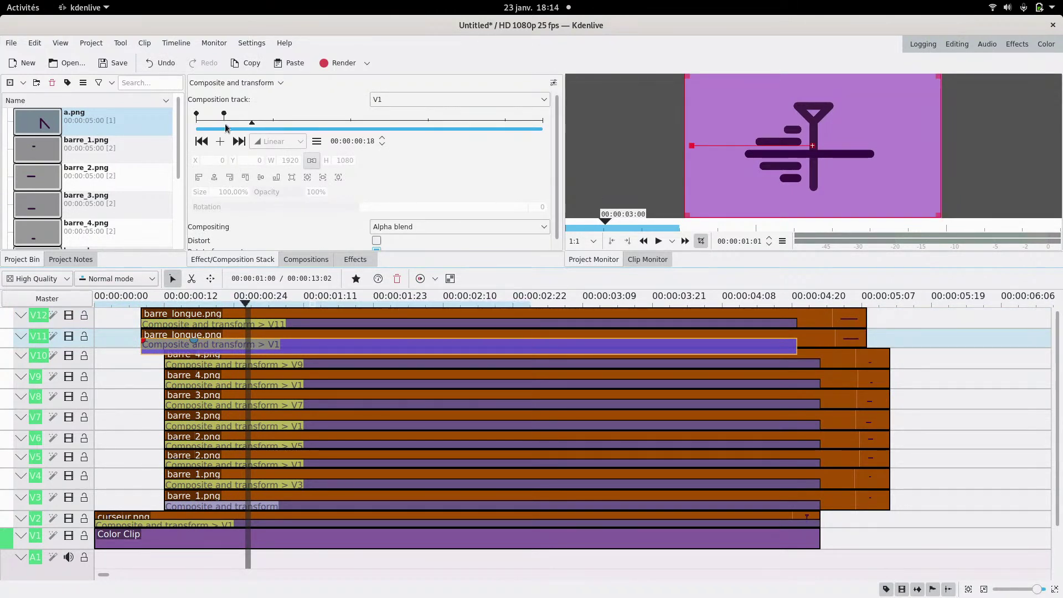
{"action": "left_click_drag", "start_coordinate": [225, 116], "coordinate": [263, 116]}
{"action": "left_click", "coordinate": [217, 325]}
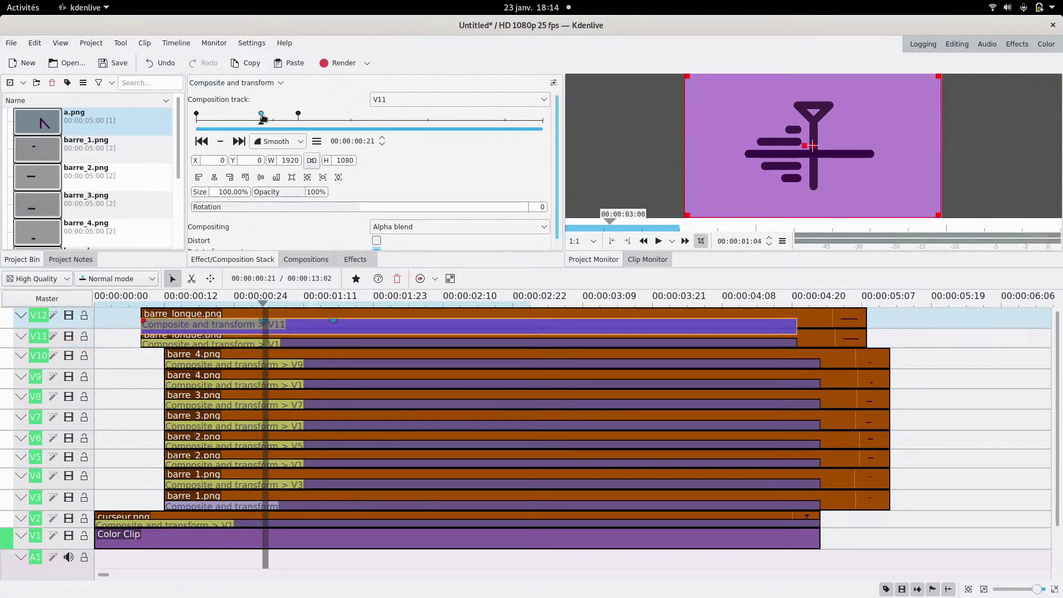
- Retime the barre_4.png compositions: move V10's last keyframe to 00:00:01:04 and V9's second keyframe to 00:00:00:13
{"action": "left_click", "coordinate": [232, 366]}
{"action": "left_click_drag", "start_coordinate": [251, 115], "coordinate": [286, 116]}
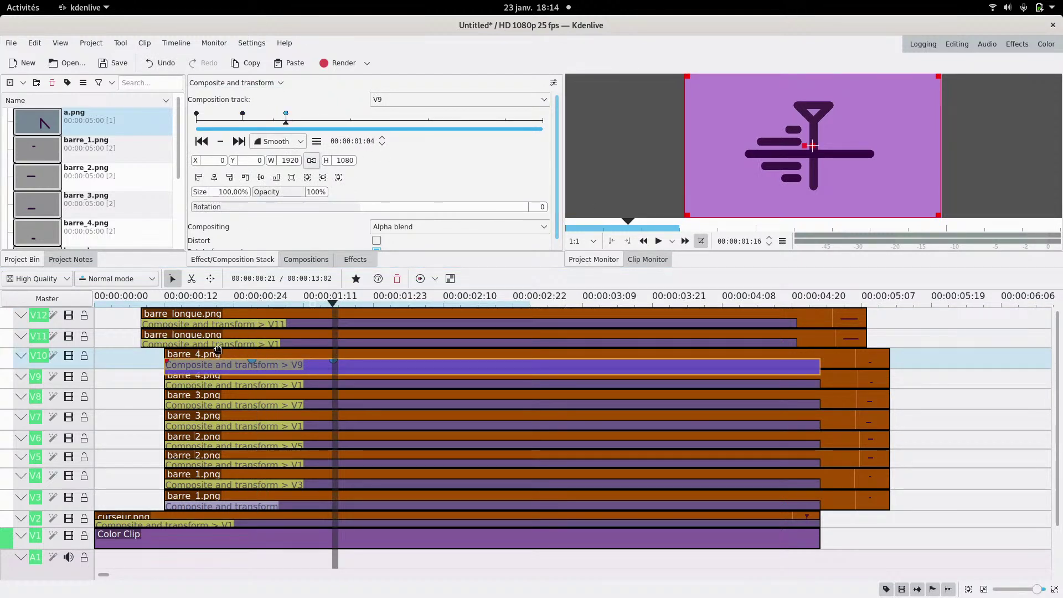
{"action": "left_click", "coordinate": [217, 386]}
{"action": "left_click", "coordinate": [237, 115]}
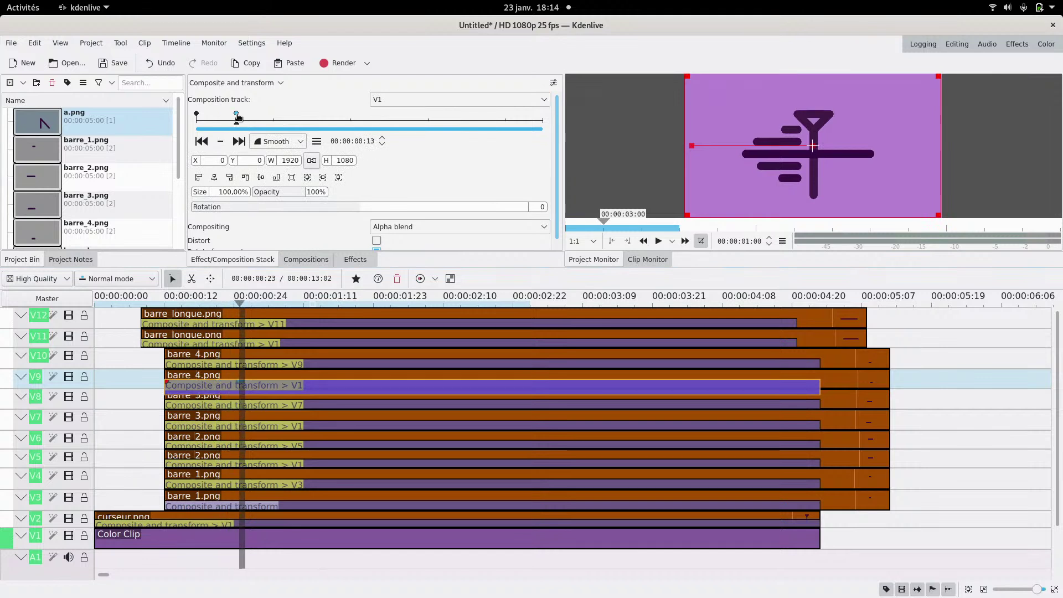
- Retime the barre_3.png compositions: move V8's last keyframe to 00:00:01:06 and adjust V7's second keyframe
{"action": "left_click", "coordinate": [208, 405]}
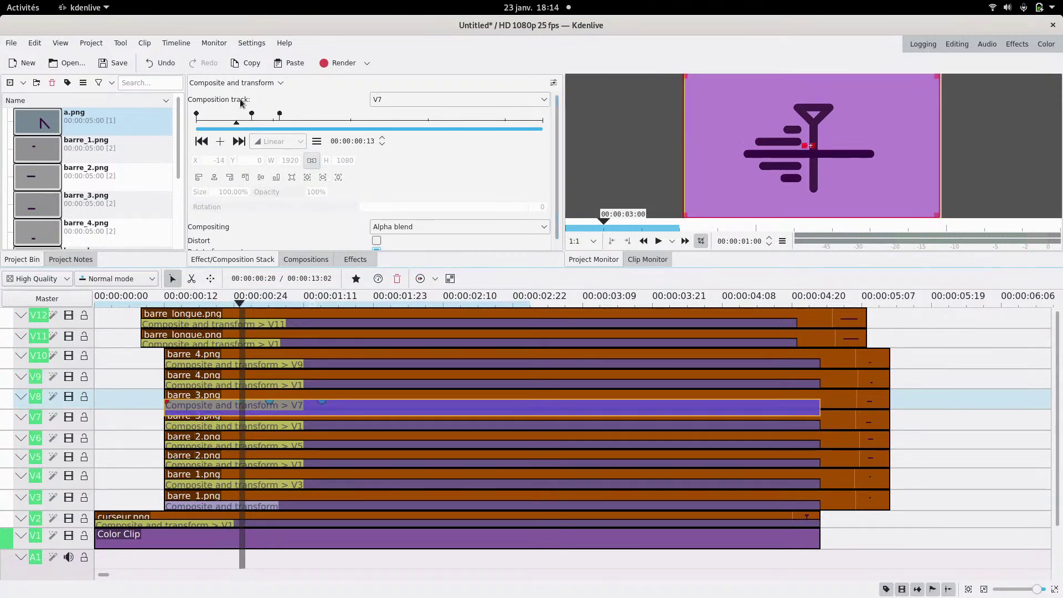
{"action": "left_click_drag", "start_coordinate": [253, 115], "coordinate": [294, 116]}
{"action": "left_click", "coordinate": [277, 427]}
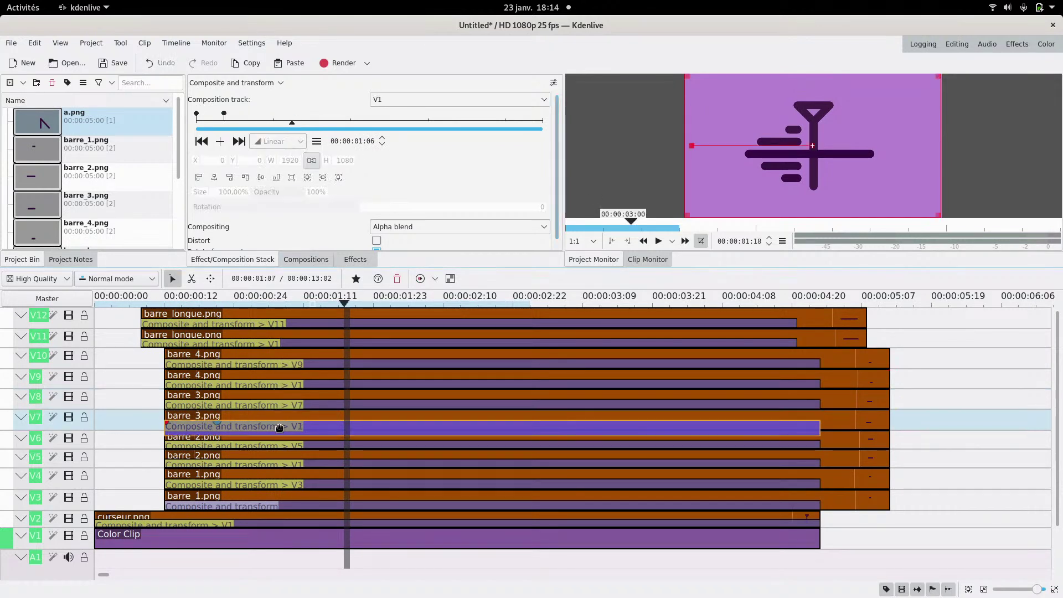
{"action": "left_click", "coordinate": [221, 115]}
{"action": "left_click_drag", "start_coordinate": [221, 118], "coordinate": [243, 114]}
- Retime the barre_2.png compositions: move V6's middle keyframe to 00:00:00:15 and shift V5's second keyframe slightly later
{"action": "left_click", "coordinate": [263, 445]}
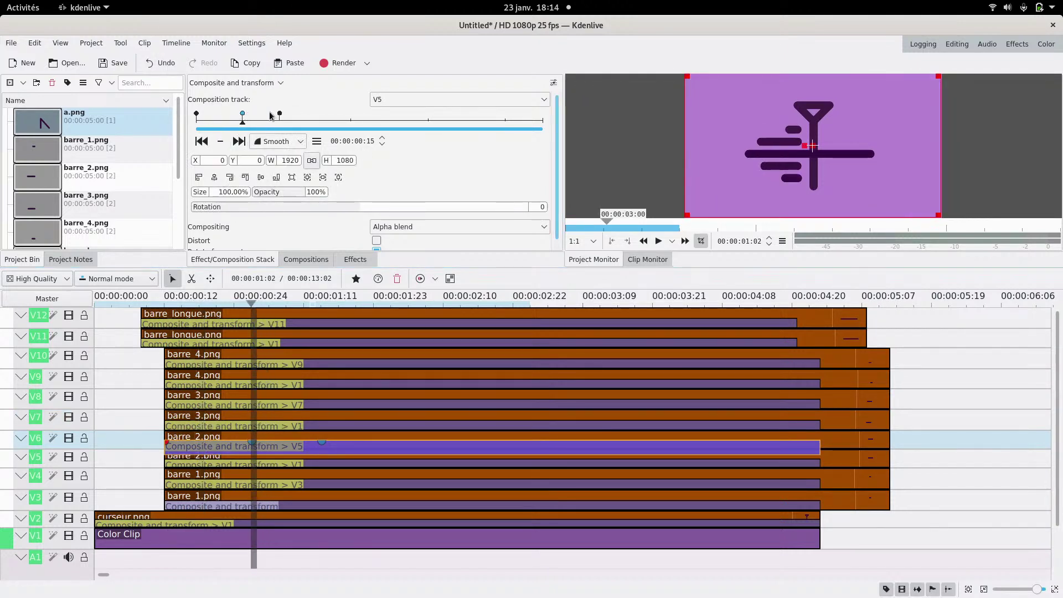
{"action": "left_click", "coordinate": [220, 464]}
{"action": "left_click_drag", "start_coordinate": [225, 116], "coordinate": [230, 117]}
- Play the animation from 00:00:00:04 and scrub through the bars' movement to check the new timing
{"action": "left_click", "coordinate": [118, 440]}
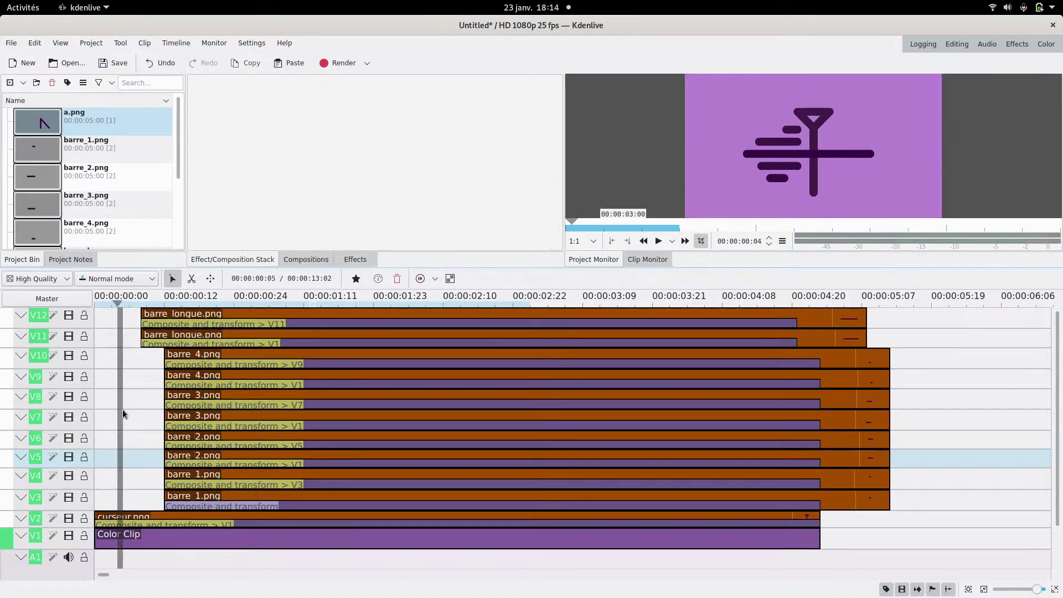
{"action": "left_click", "coordinate": [658, 243]}
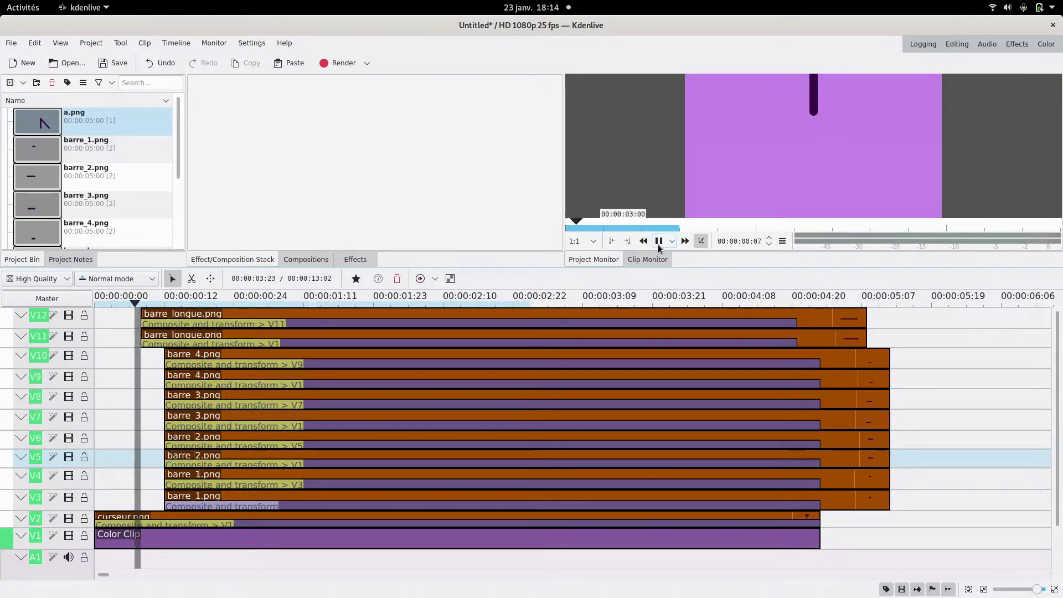
{"action": "left_click", "coordinate": [658, 242]}
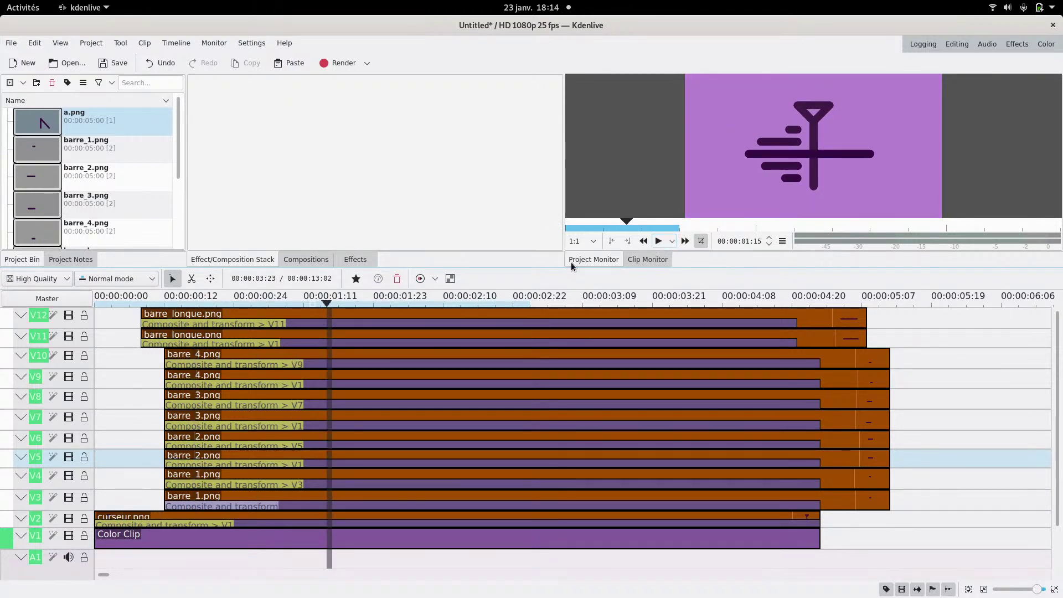
{"action": "left_click_drag", "start_coordinate": [142, 391], "coordinate": [302, 371]}
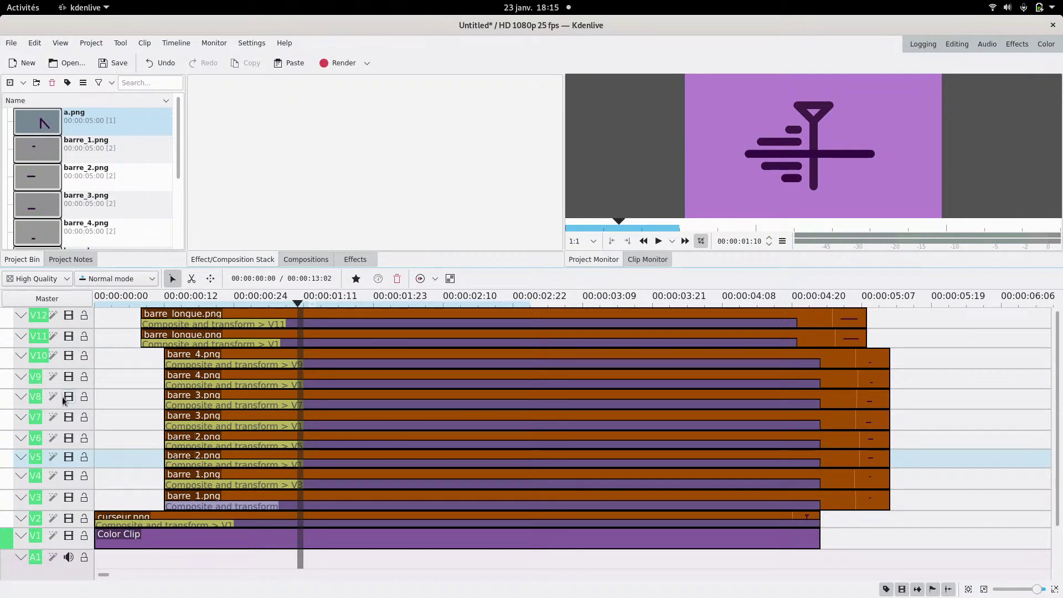
- Insert one video track above V12 and reduce its height to match the other tracks
{"action": "right_click", "coordinate": [90, 325]}
{"action": "left_click", "coordinate": [101, 336]}
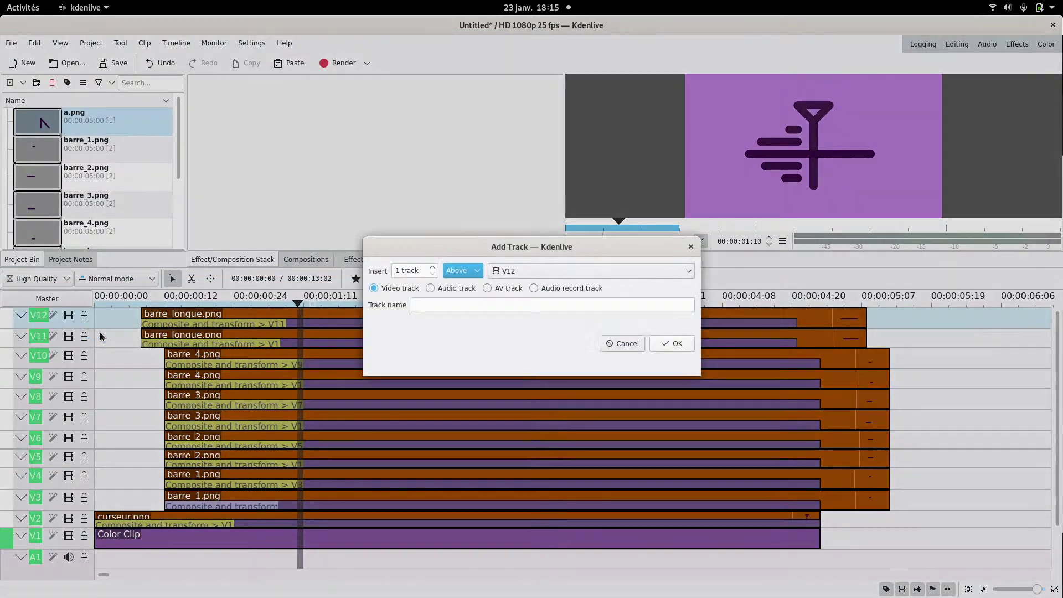
{"action": "left_click", "coordinate": [672, 343]}
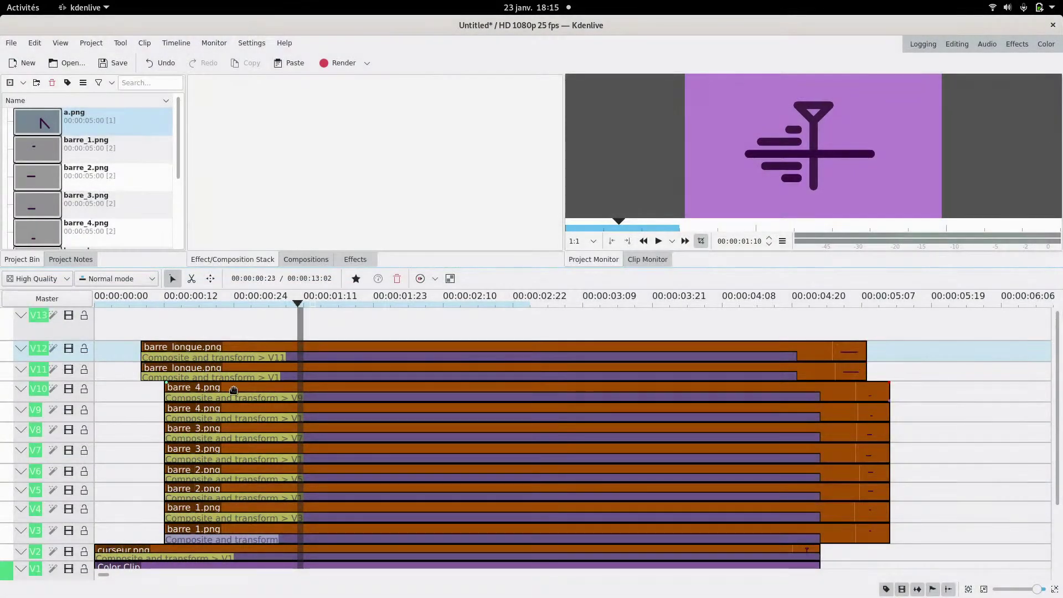
{"action": "left_click_drag", "start_coordinate": [72, 339], "coordinate": [72, 328]}
- Move the a.png clip to V13 starting at 00:00:00:21 and trim its end to line up with the barre_longue.png clips
{"action": "scroll", "coordinate": [413, 474], "scroll_direction": "down", "scroll_amount": 1}
{"action": "scroll", "coordinate": [413, 474], "scroll_direction": "down", "scroll_amount": 1}
{"action": "left_click_drag", "start_coordinate": [507, 445], "coordinate": [250, 316]}
{"action": "scroll", "coordinate": [448, 366], "scroll_direction": "up", "scroll_amount": 4}
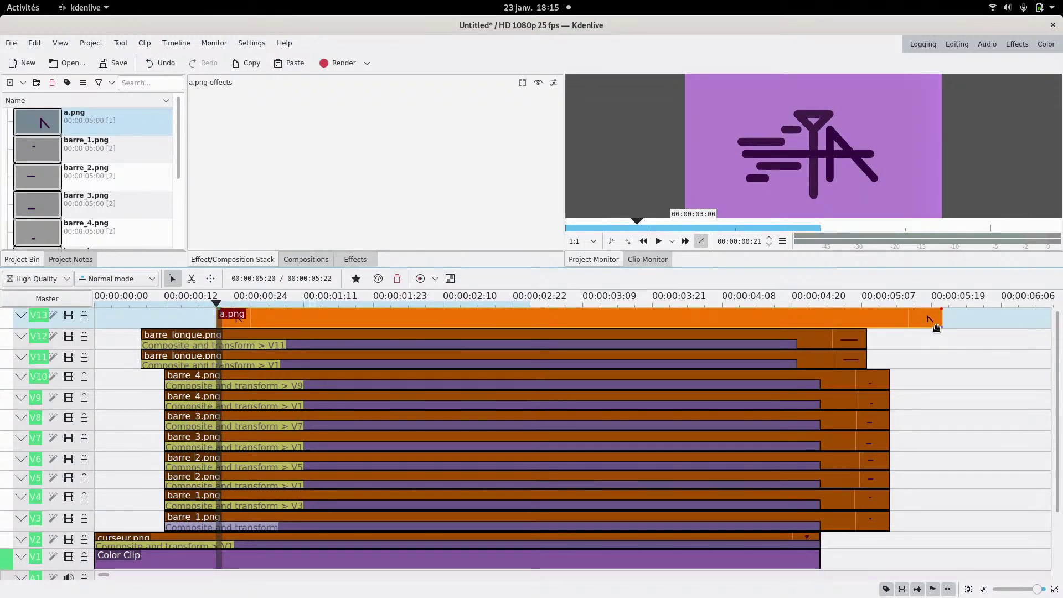
{"action": "left_click", "coordinate": [940, 314]}
{"action": "left_click_drag", "start_coordinate": [940, 320], "coordinate": [865, 320]}
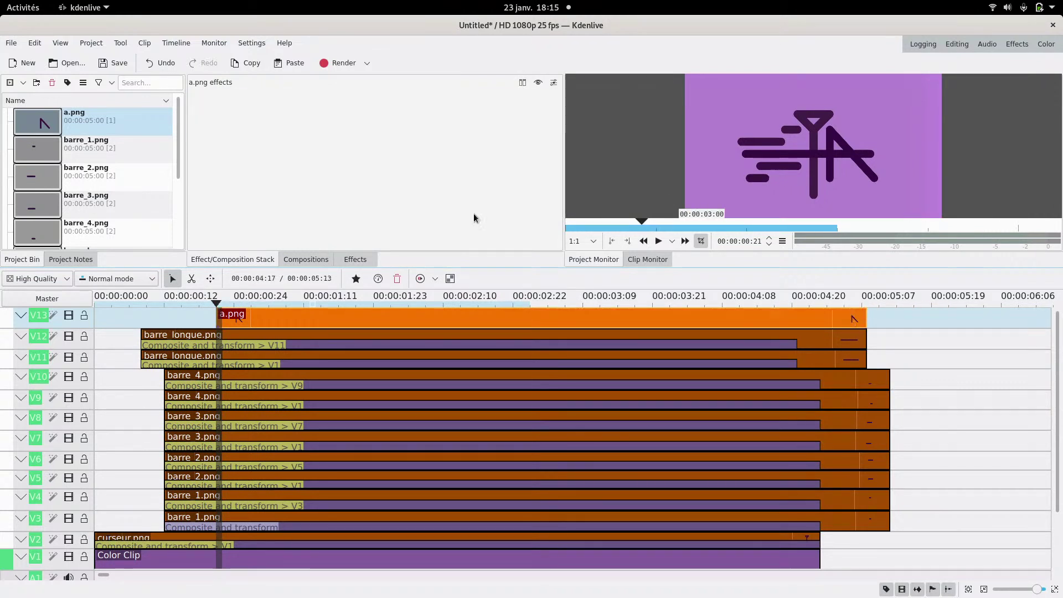
- Save the project as live_logo in the kdenlive folder of the home directory
{"action": "left_click", "coordinate": [113, 65]}
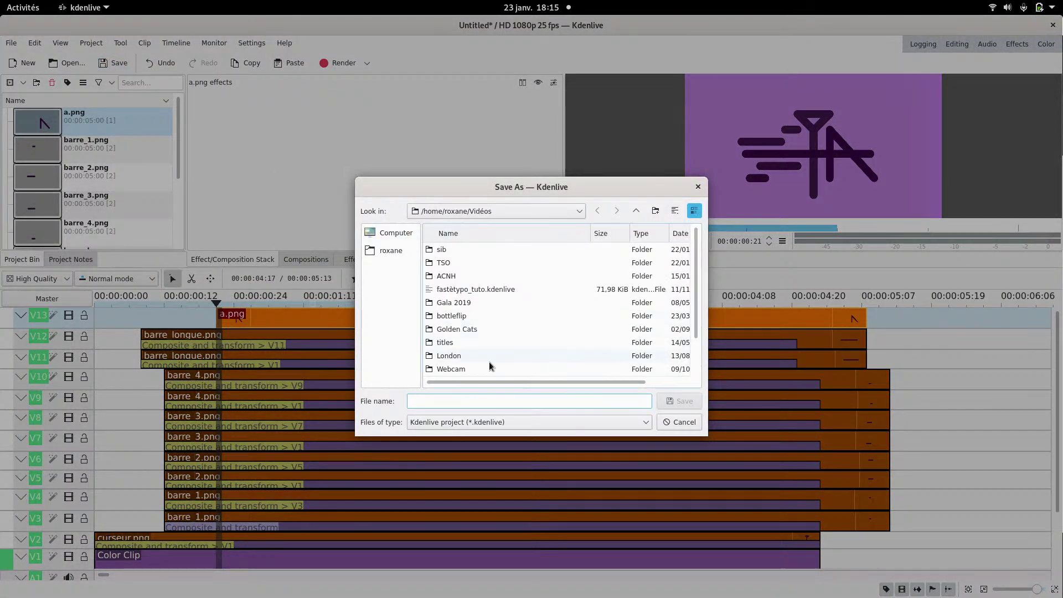
{"action": "left_click", "coordinate": [392, 249]}
{"action": "left_click", "coordinate": [452, 251]}
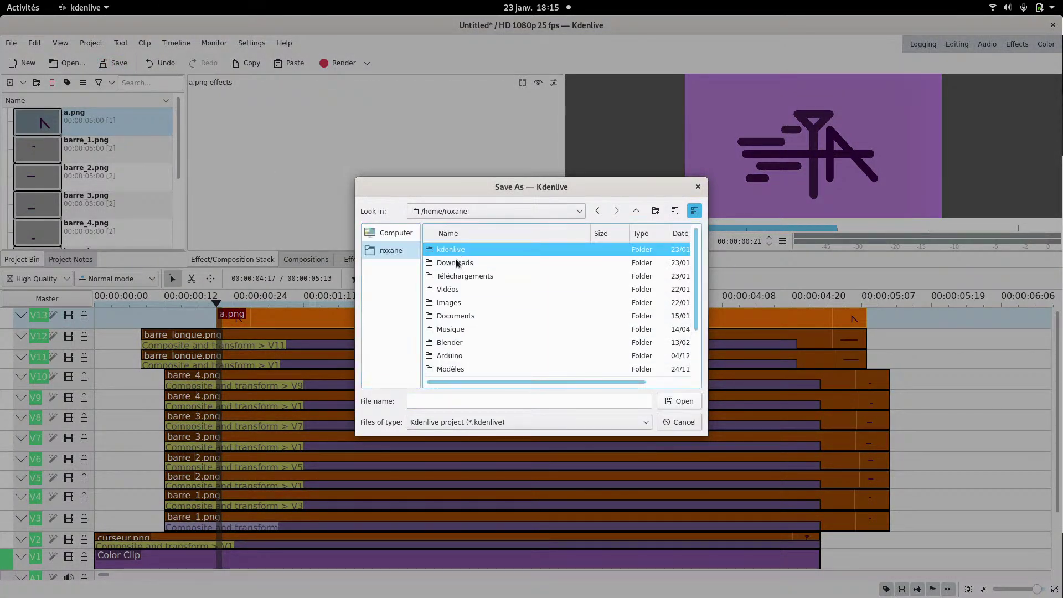
{"action": "double_click", "coordinate": [454, 252]}
{"action": "left_click", "coordinate": [443, 401]}
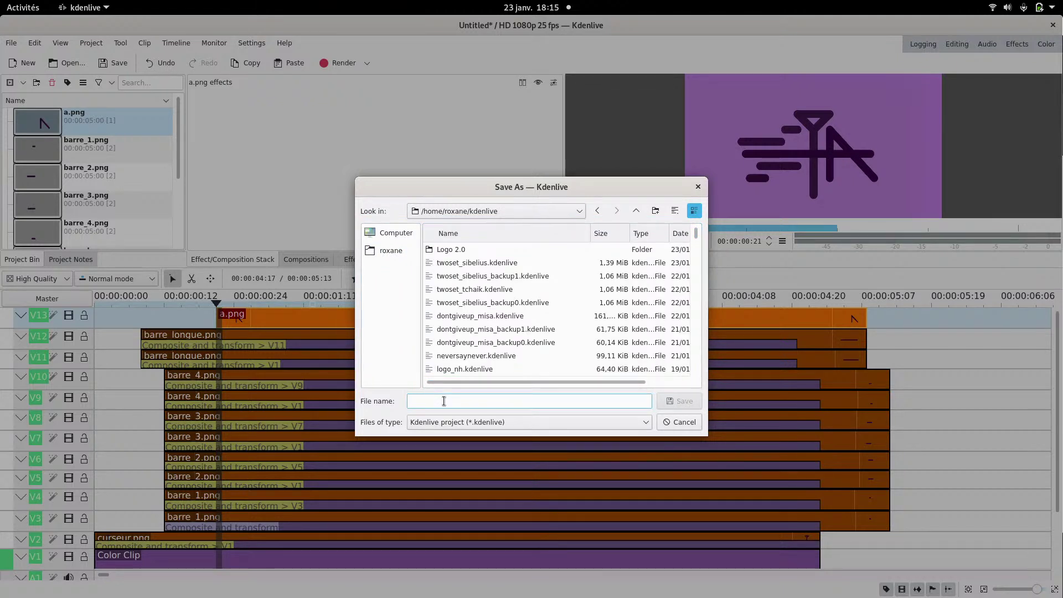
{"action": "type", "text": "live_logo"}
{"action": "key", "text": "Return"}
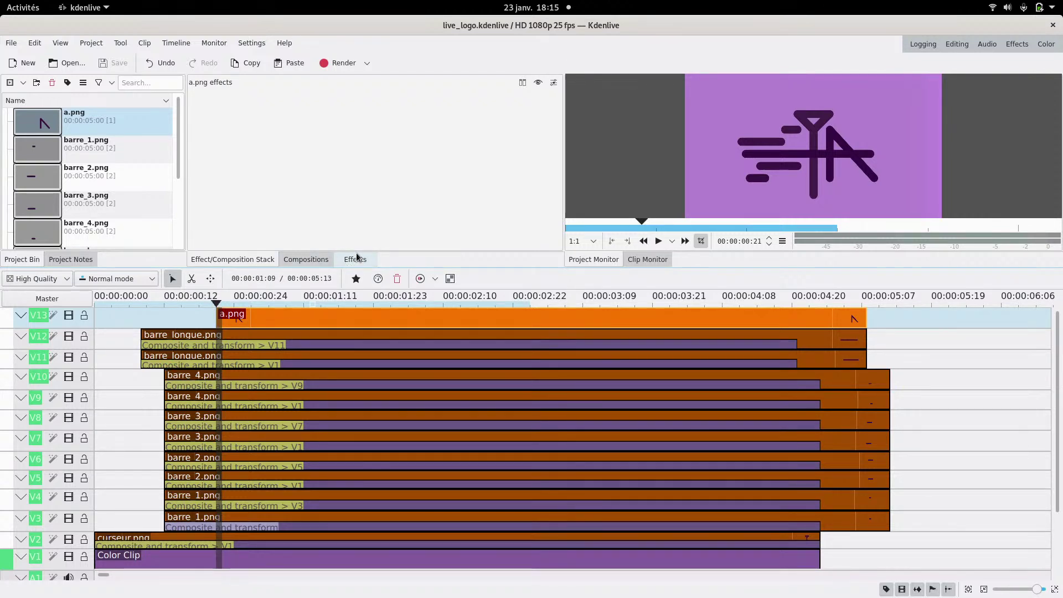
- Add the Rotoscoping effect to a.png and draw a closed mask around the lower end of the A's vertical stroke
{"action": "left_click", "coordinate": [356, 278]}
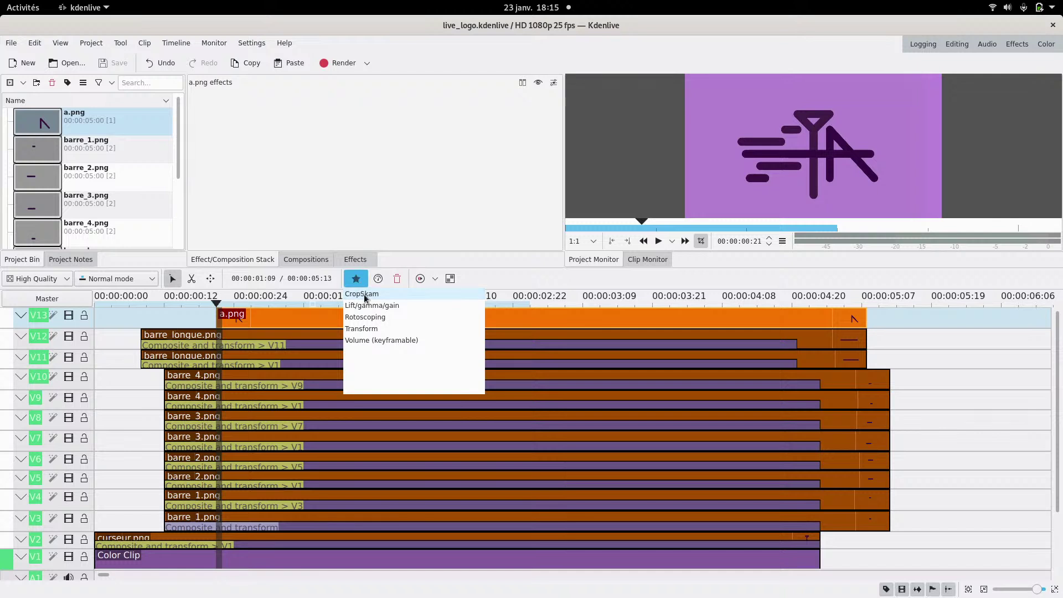
{"action": "left_click_drag", "start_coordinate": [367, 317], "coordinate": [267, 320]}
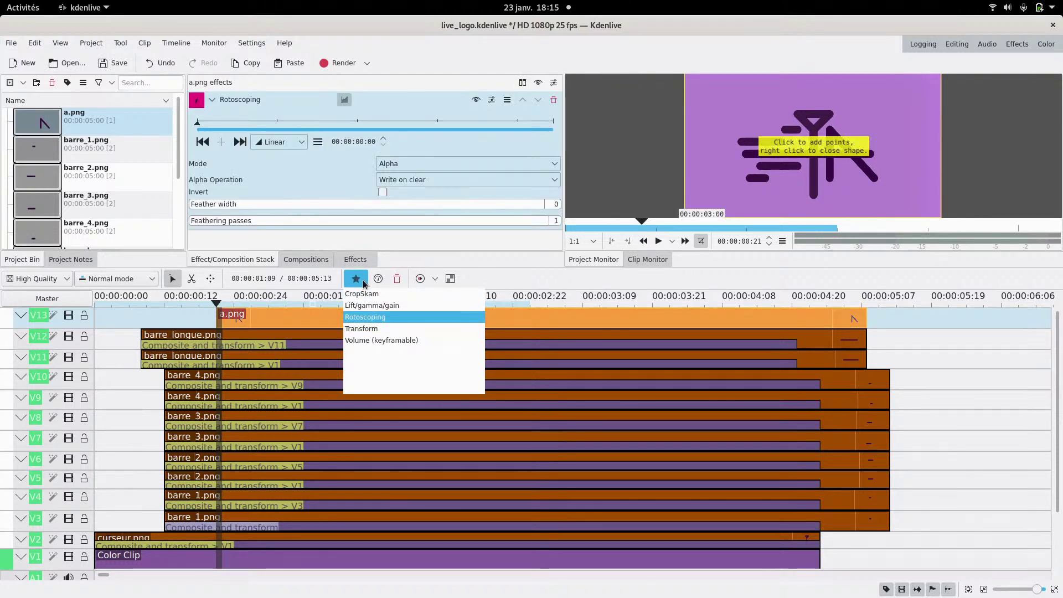
{"action": "left_click", "coordinate": [824, 182]}
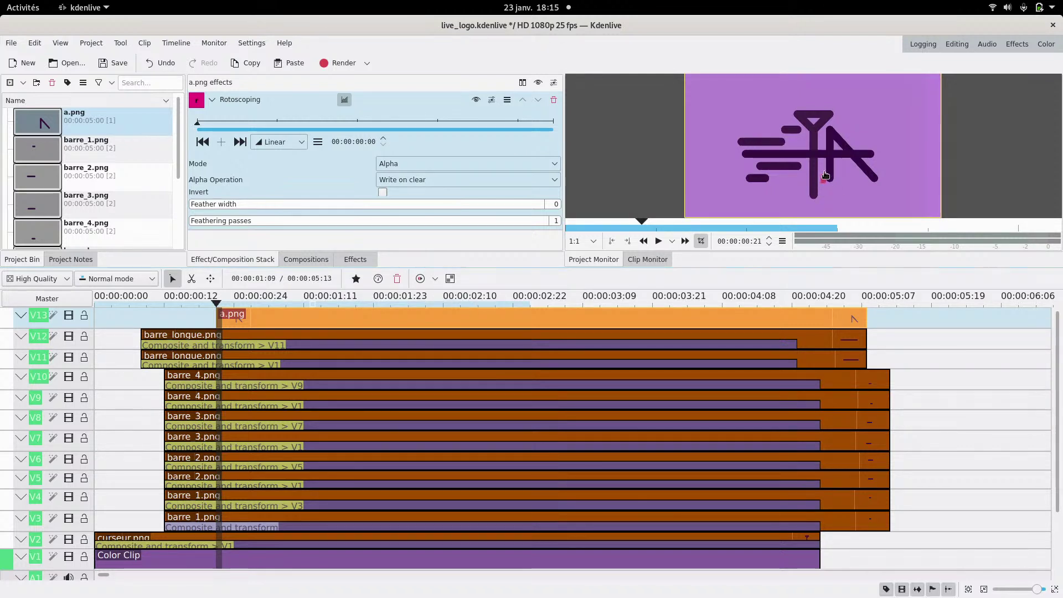
{"action": "left_click", "coordinate": [823, 170]}
{"action": "left_click", "coordinate": [824, 162]}
{"action": "left_click", "coordinate": [839, 170]}
{"action": "left_click", "coordinate": [839, 178]}
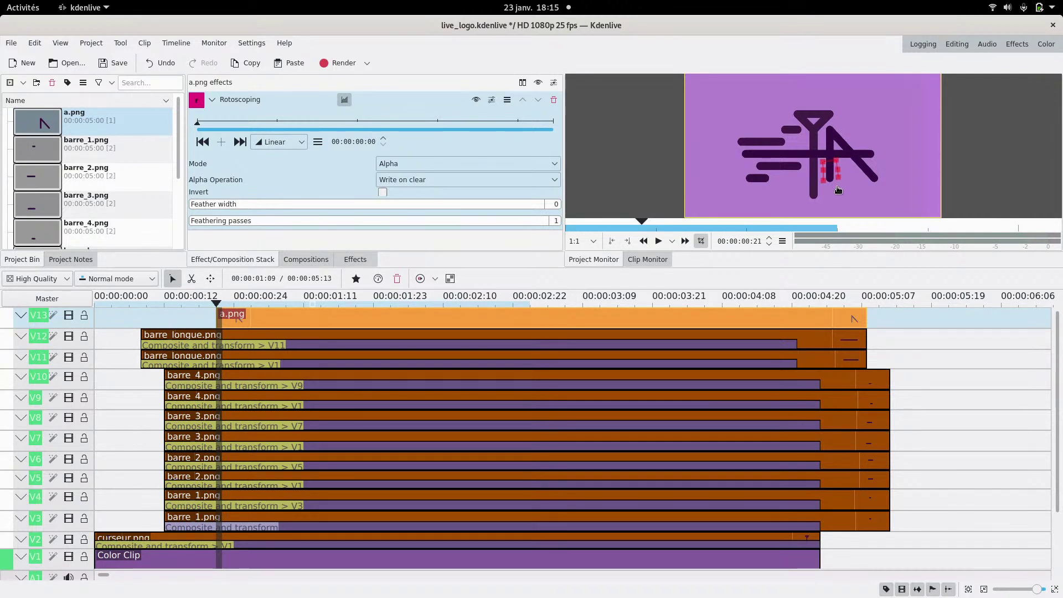
{"action": "right_click", "coordinate": [830, 187]}
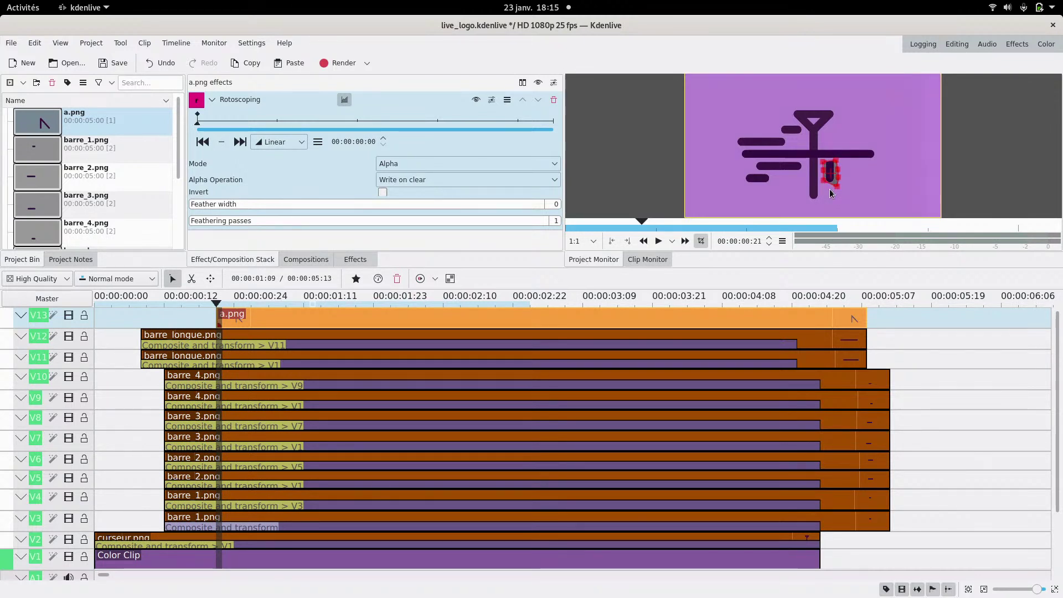
- Set the Rotoscoping effect's alpha operation to Minimum
{"action": "left_click", "coordinate": [446, 178]}
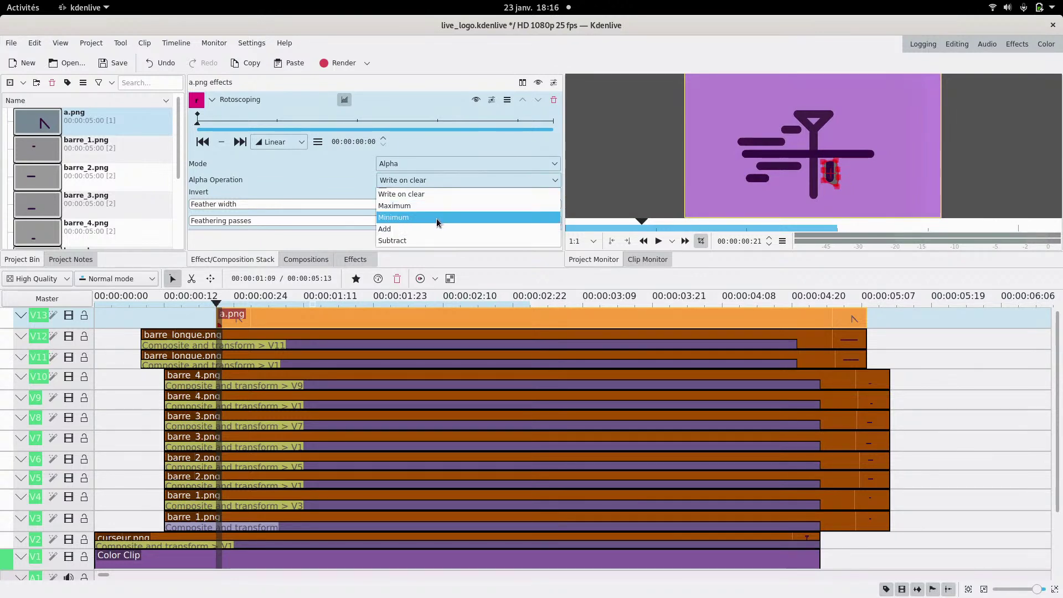
{"action": "left_click", "coordinate": [433, 217]}
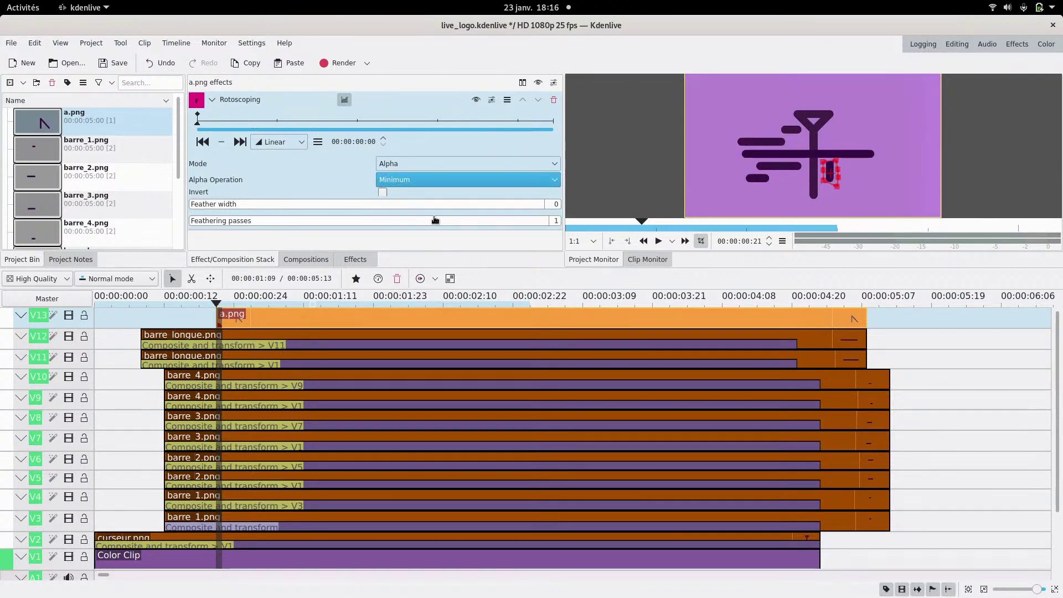
{"action": "left_click", "coordinate": [427, 184]}
{"action": "left_click", "coordinate": [421, 191]}
{"action": "left_click", "coordinate": [425, 181]}
{"action": "left_click", "coordinate": [426, 216]}
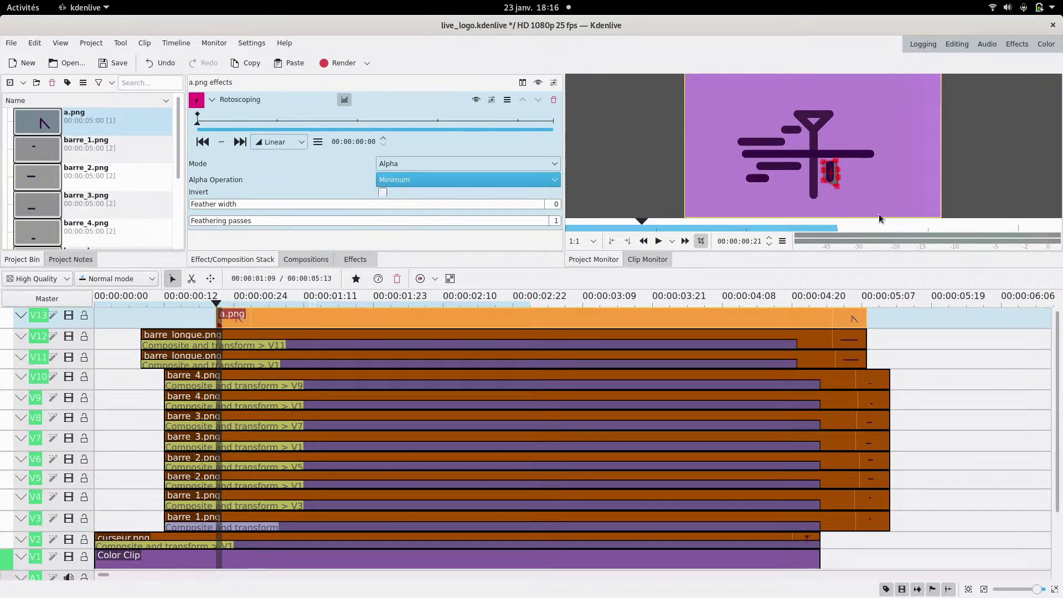
- Reshape the top of the rotoscoping mask on a.png into a rounded outline around the upper end of the A's visible stroke
{"action": "left_click_drag", "start_coordinate": [516, 268], "coordinate": [515, 359]}
{"action": "mouse_move", "coordinate": [1039, 131]}
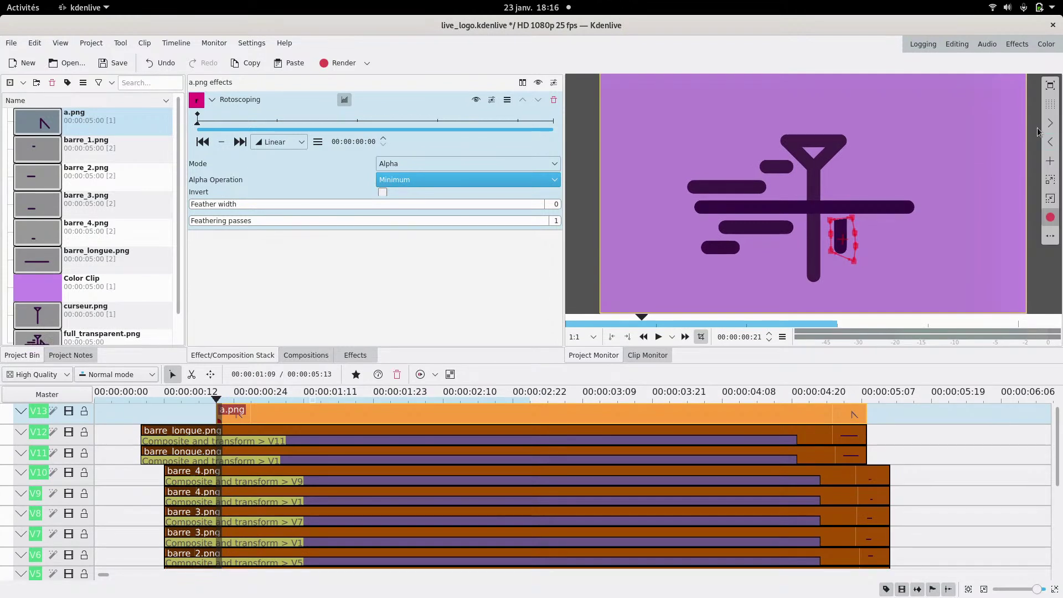
{"action": "left_click", "coordinate": [1051, 178]}
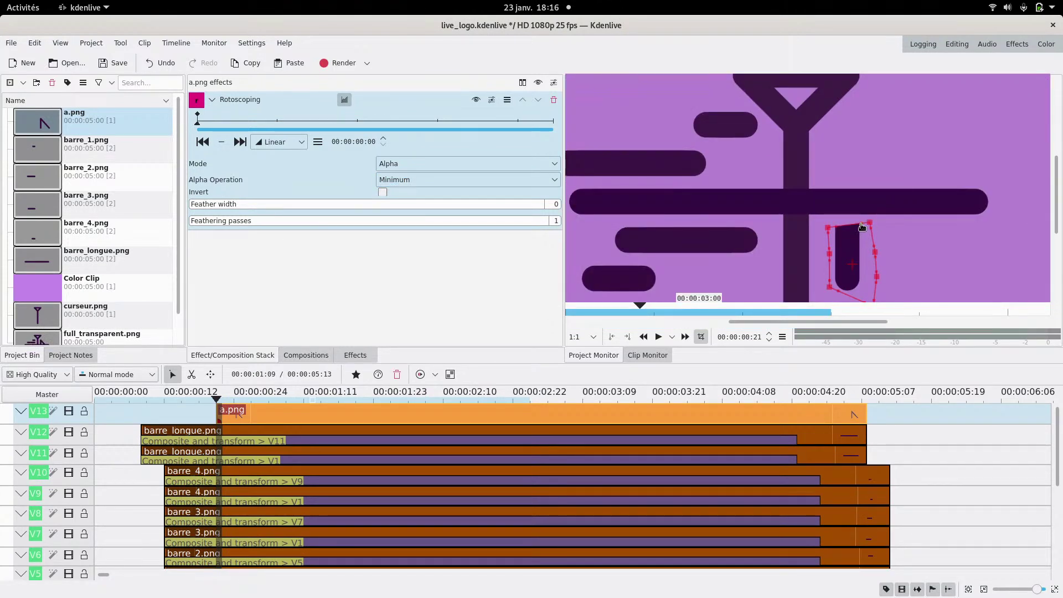
{"action": "left_click_drag", "start_coordinate": [862, 222], "coordinate": [859, 206]}
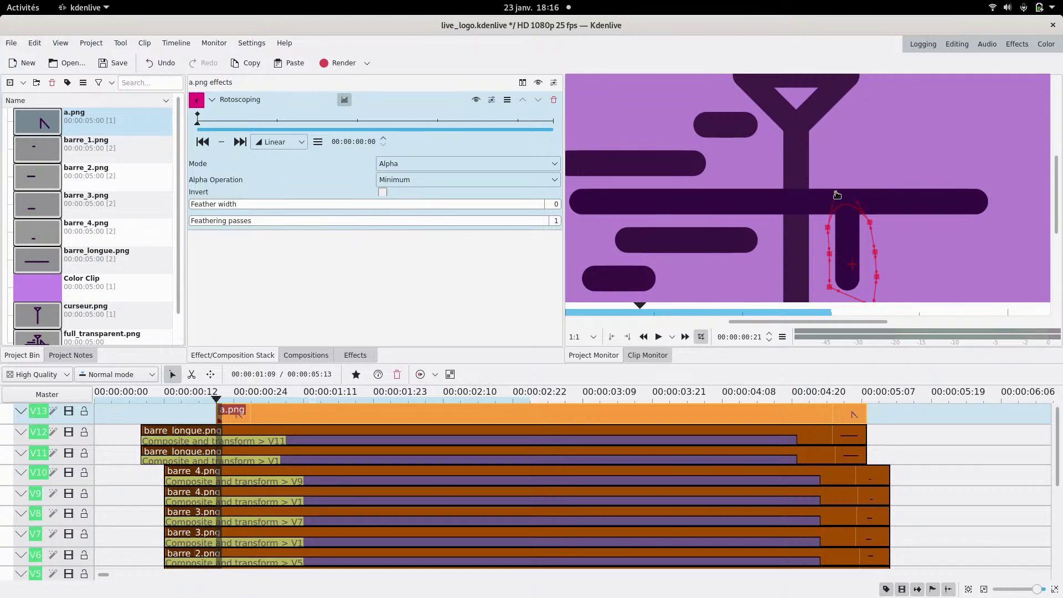
{"action": "left_click_drag", "start_coordinate": [871, 224], "coordinate": [846, 219]}
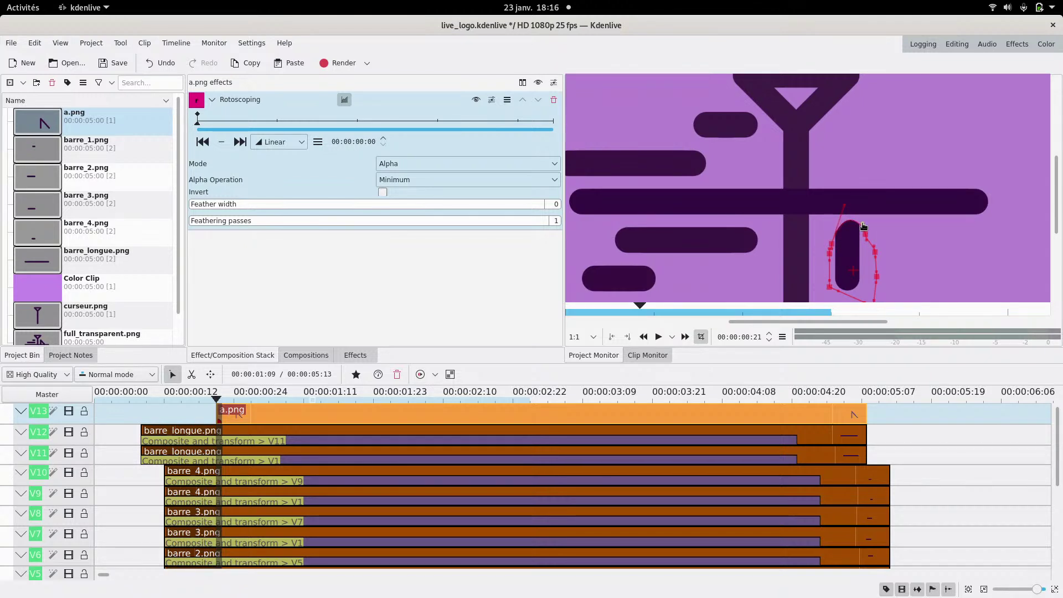
{"action": "left_click_drag", "start_coordinate": [846, 207], "coordinate": [867, 212]}
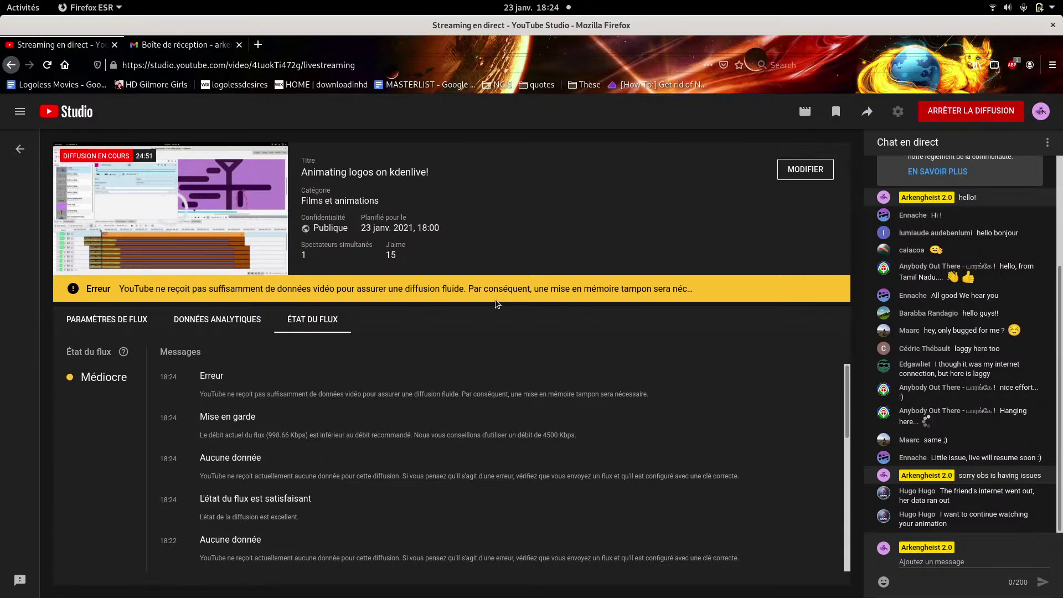
- Switch to YouTube Studio to check the live stream's status, and return to the Kdenlive project
{"action": "left_click", "coordinate": [231, 325]}
{"action": "left_click", "coordinate": [327, 326]}
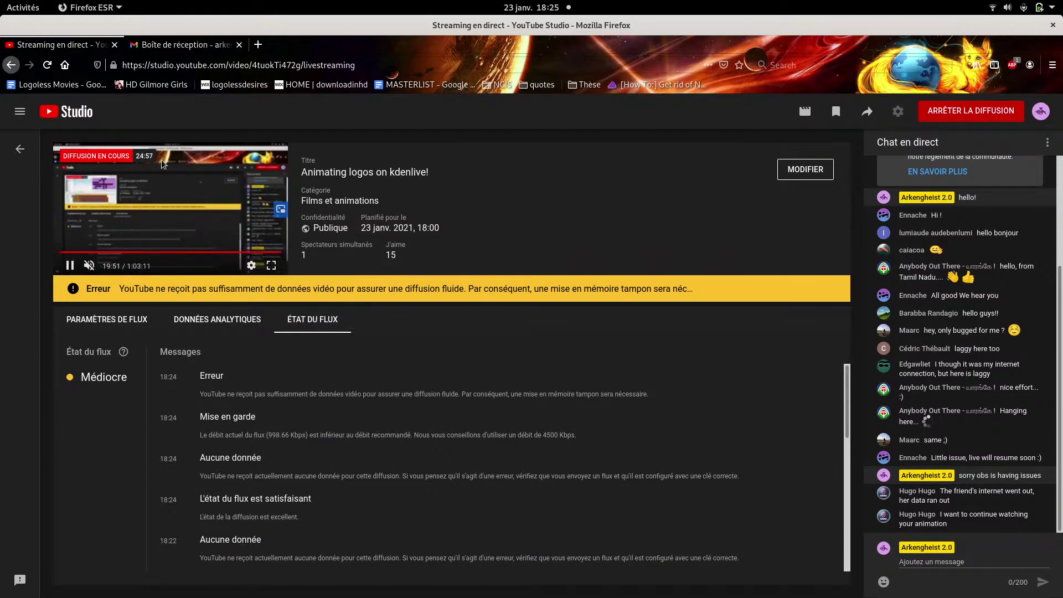
{"action": "mouse_move", "coordinate": [0, 0]}
{"action": "left_click", "coordinate": [576, 504]}
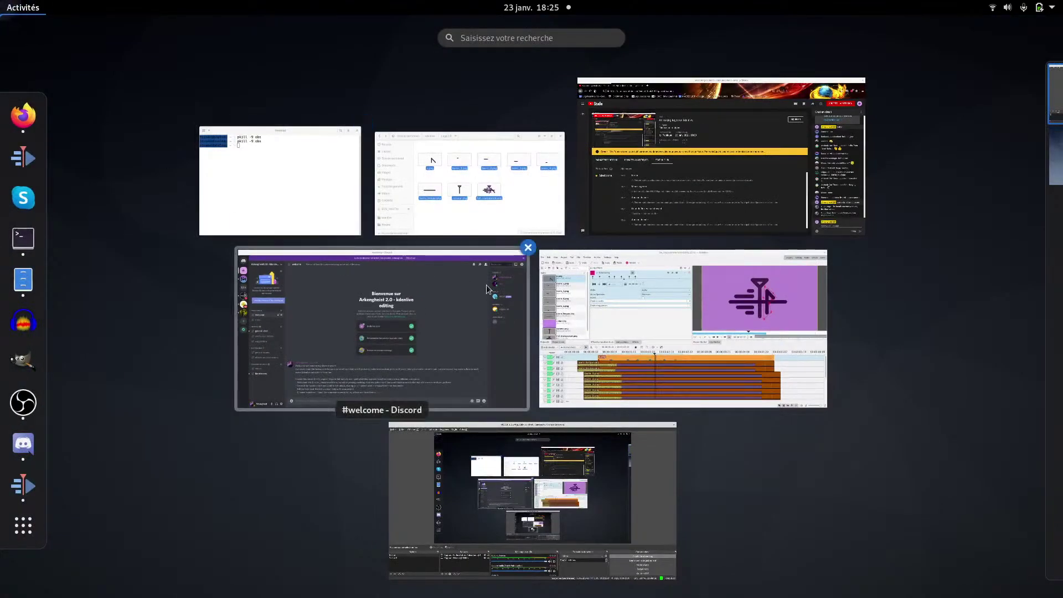
{"action": "left_click", "coordinate": [687, 207]}
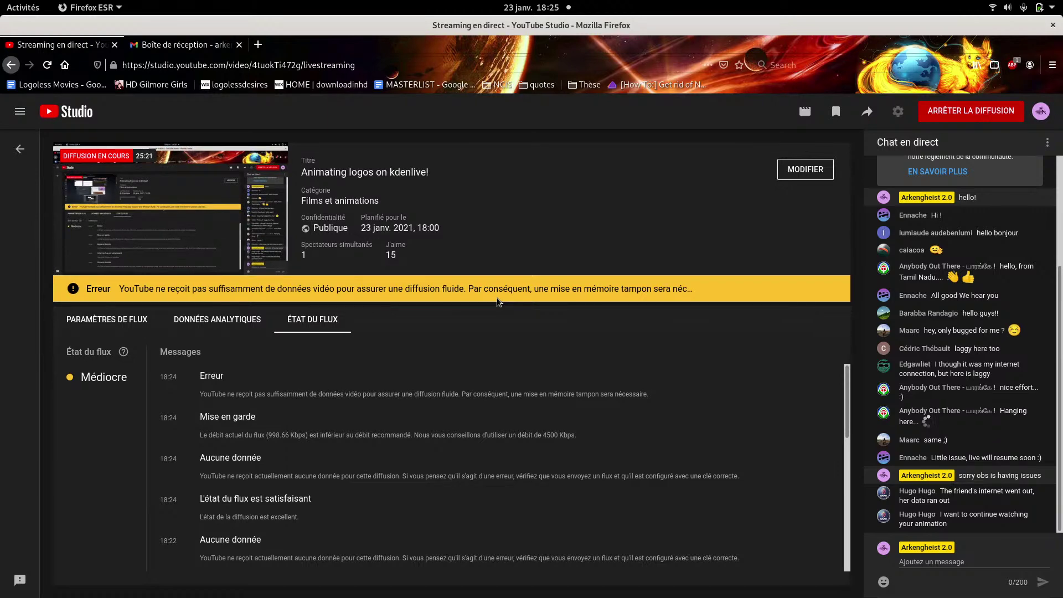
{"action": "mouse_move", "coordinate": [0, 0]}
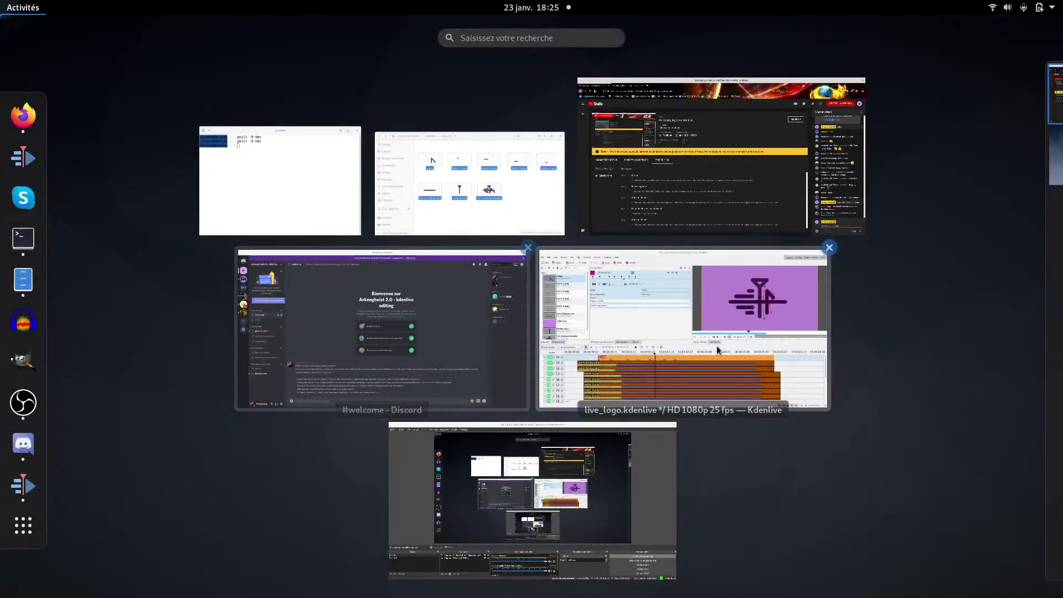
{"action": "left_click", "coordinate": [692, 350]}
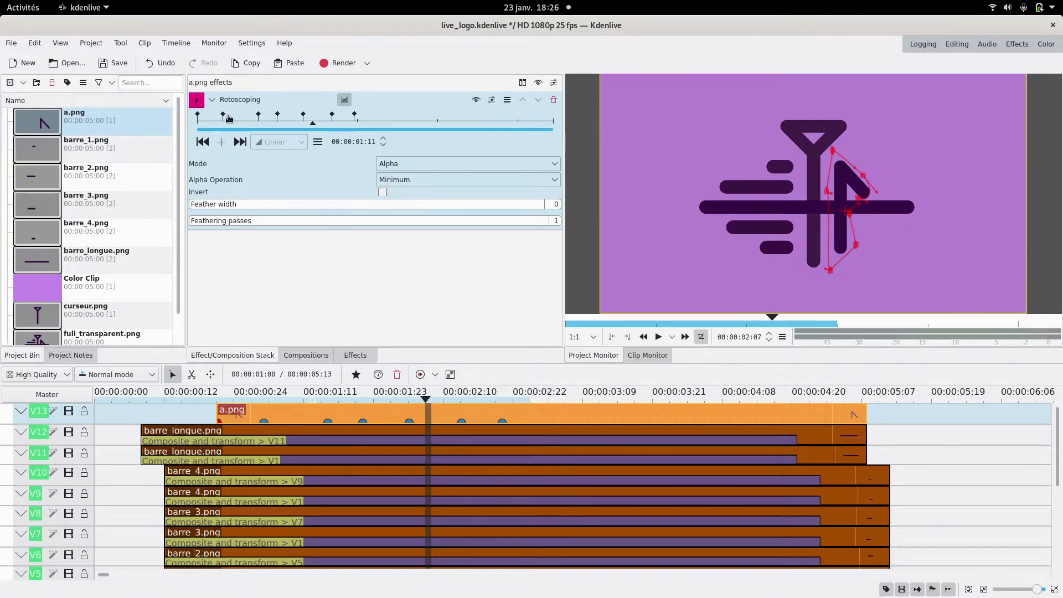
- Move the Rotoscoping keyframes of a.png closer together so they all fall within the clip's first second
{"action": "left_click_drag", "start_coordinate": [224, 115], "coordinate": [249, 115]}
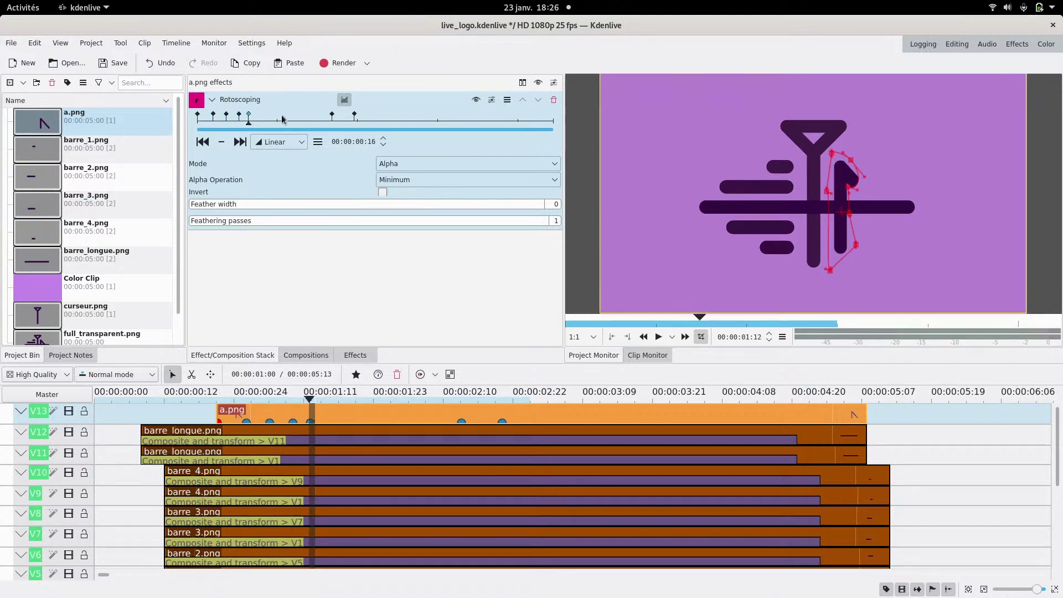
{"action": "left_click_drag", "start_coordinate": [331, 115], "coordinate": [259, 116]}
{"action": "left_click_drag", "start_coordinate": [354, 116], "coordinate": [196, 125]}
{"action": "left_click", "coordinate": [214, 124]}
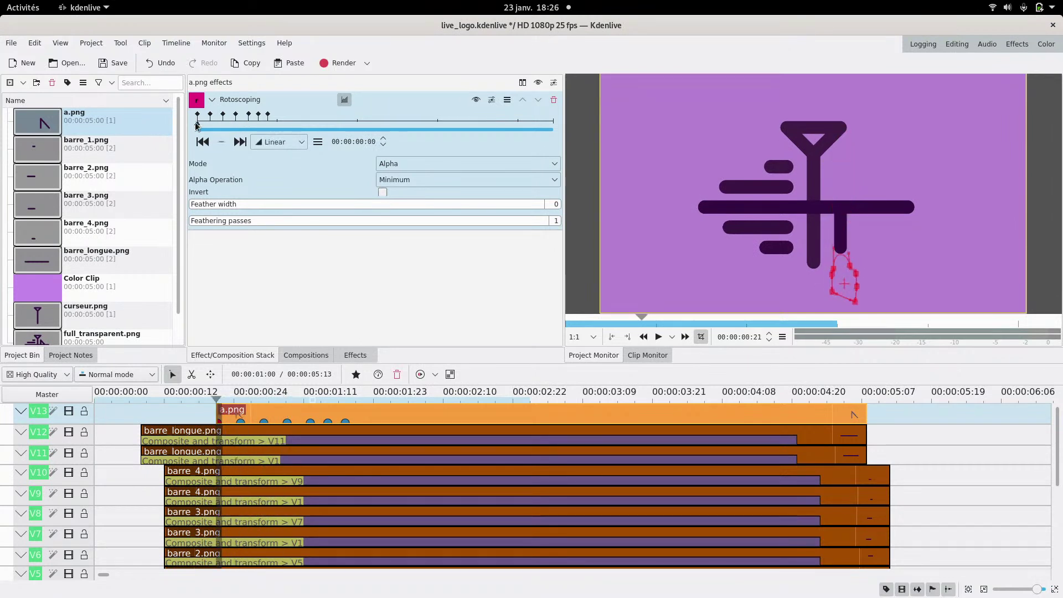
- Play back and scrub through the A's reveal to examine the retimed mask animation
{"action": "left_click", "coordinate": [659, 337]}
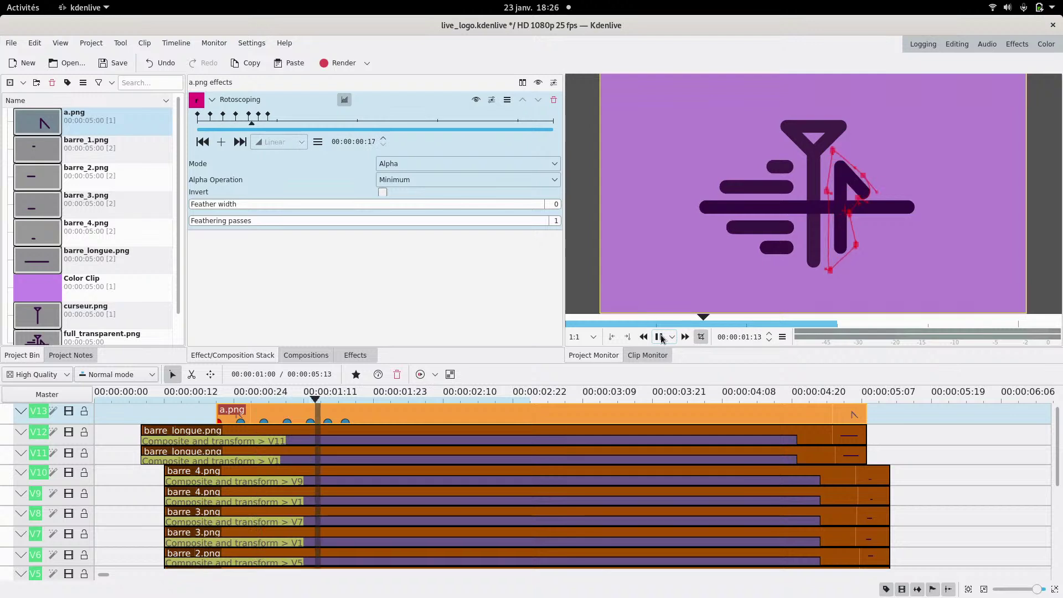
{"action": "left_click", "coordinate": [660, 337]}
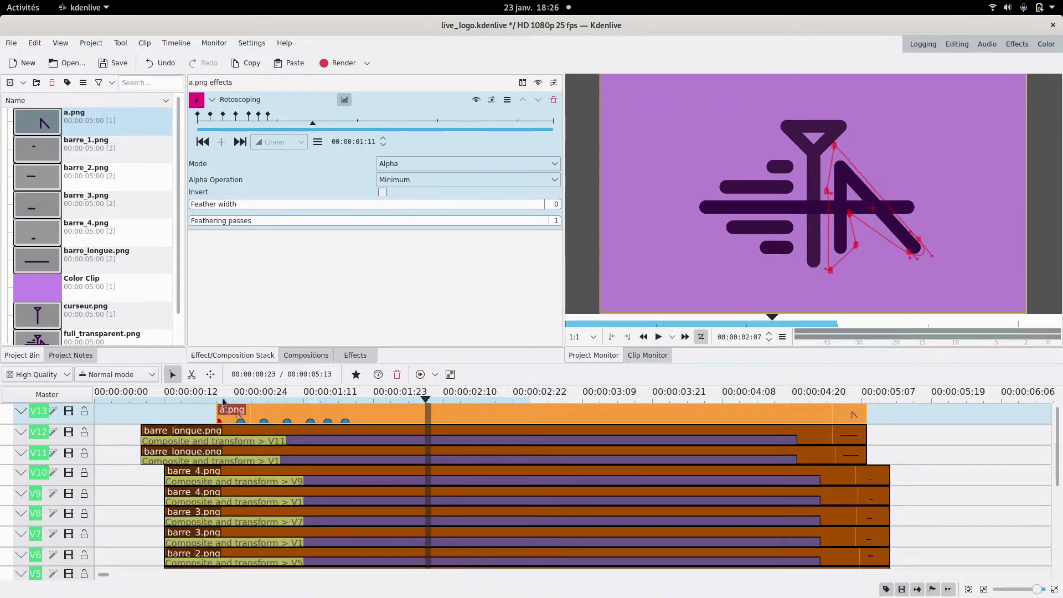
{"action": "left_click", "coordinate": [202, 412]}
{"action": "left_click", "coordinate": [659, 337]}
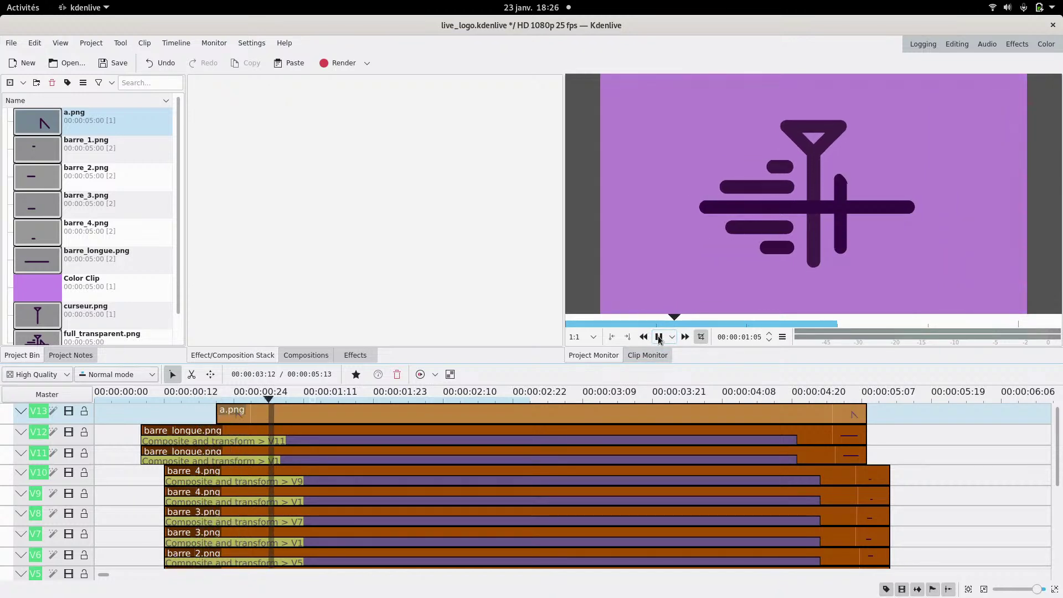
{"action": "left_click", "coordinate": [659, 338]}
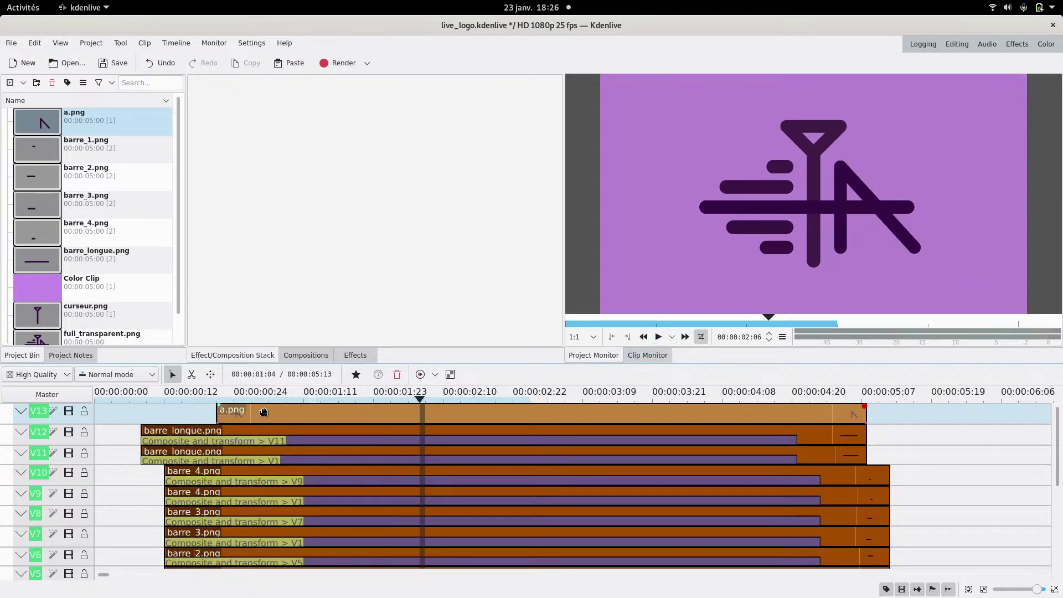
{"action": "left_click_drag", "start_coordinate": [221, 404], "coordinate": [281, 397]}
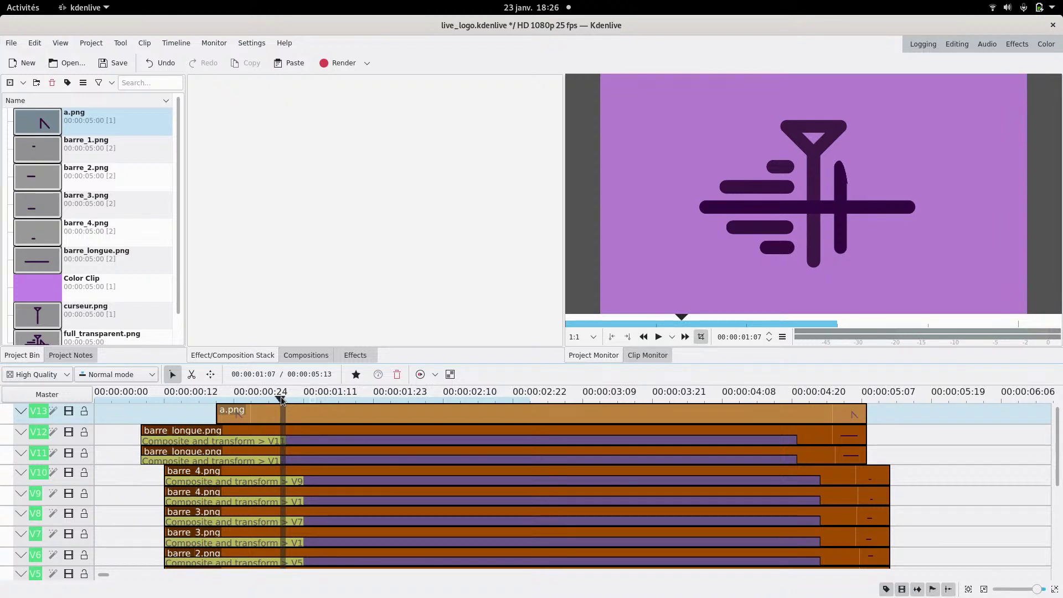
{"action": "left_click_drag", "start_coordinate": [283, 397], "coordinate": [295, 398]}
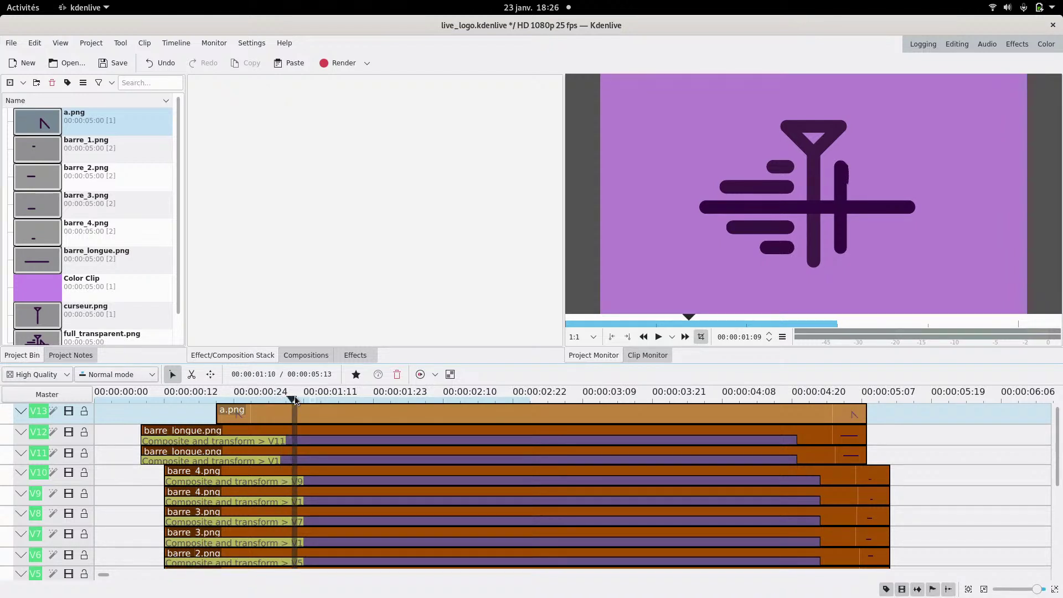
{"action": "left_click_drag", "start_coordinate": [295, 397], "coordinate": [310, 398]}
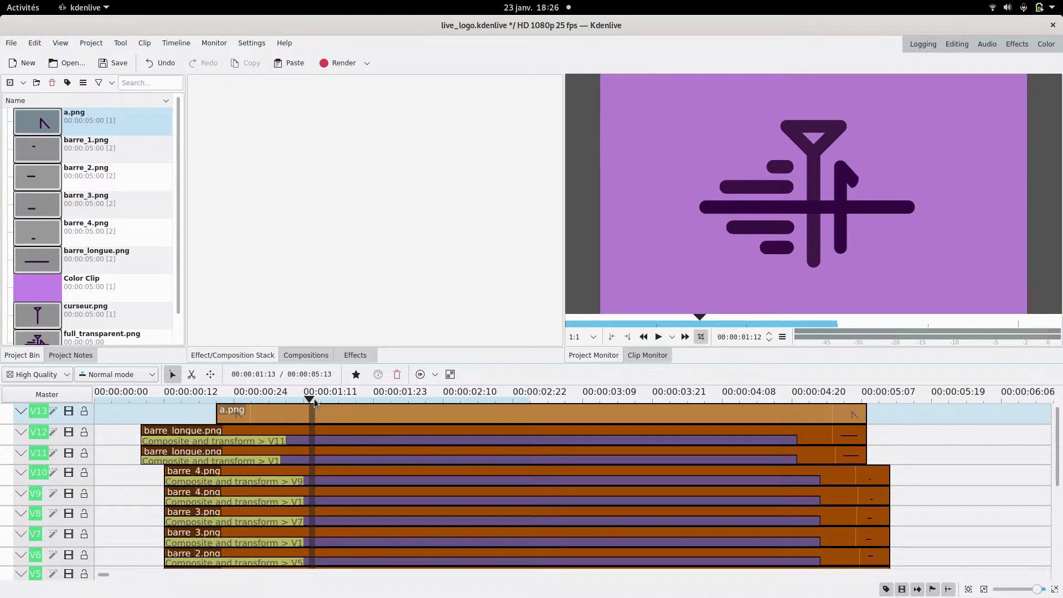
{"action": "left_click", "coordinate": [156, 419]}
{"action": "left_click", "coordinate": [659, 337]}
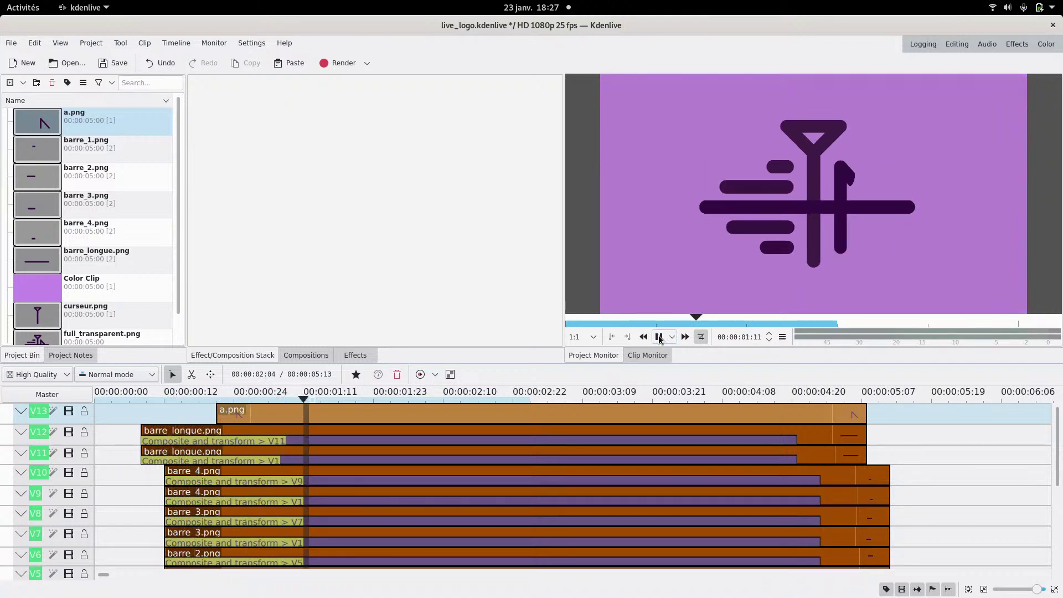
{"action": "left_click", "coordinate": [658, 338]}
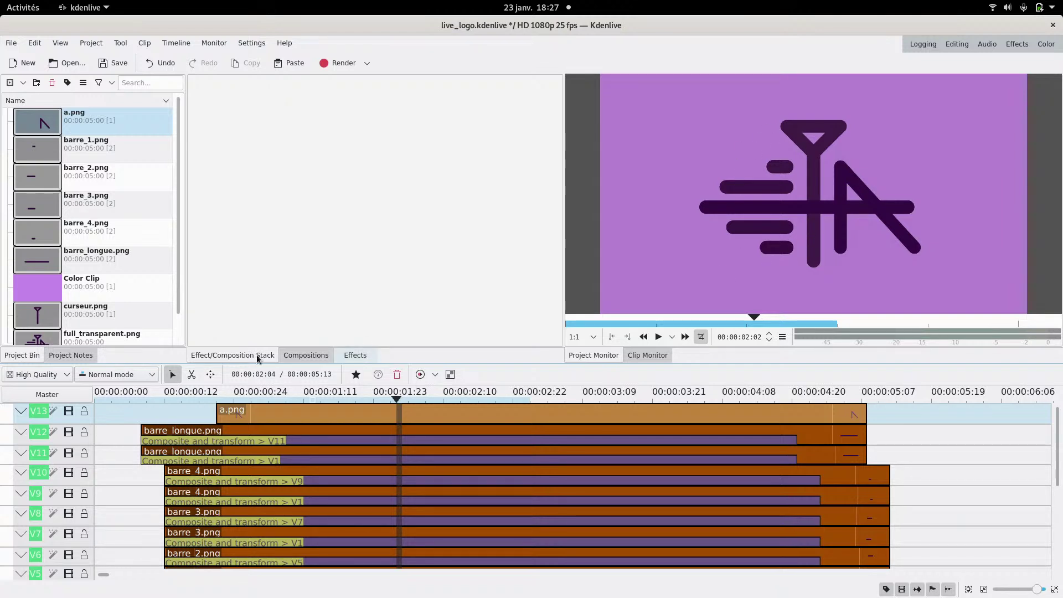
- Try to insert one video track below V1
{"action": "scroll", "coordinate": [44, 442], "scroll_direction": "down", "scroll_amount": 5}
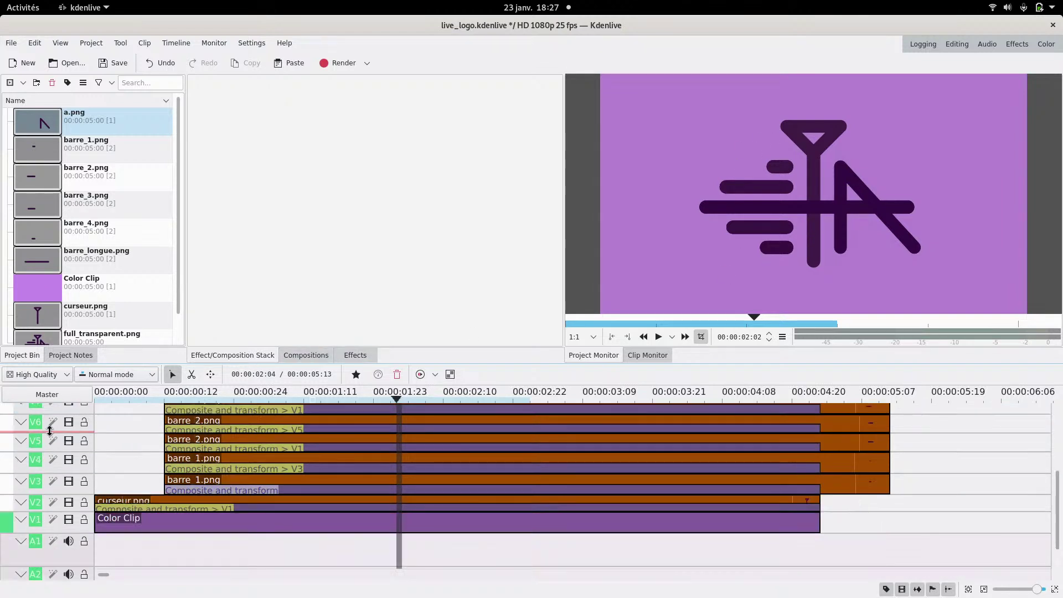
{"action": "left_click", "coordinate": [189, 510]}
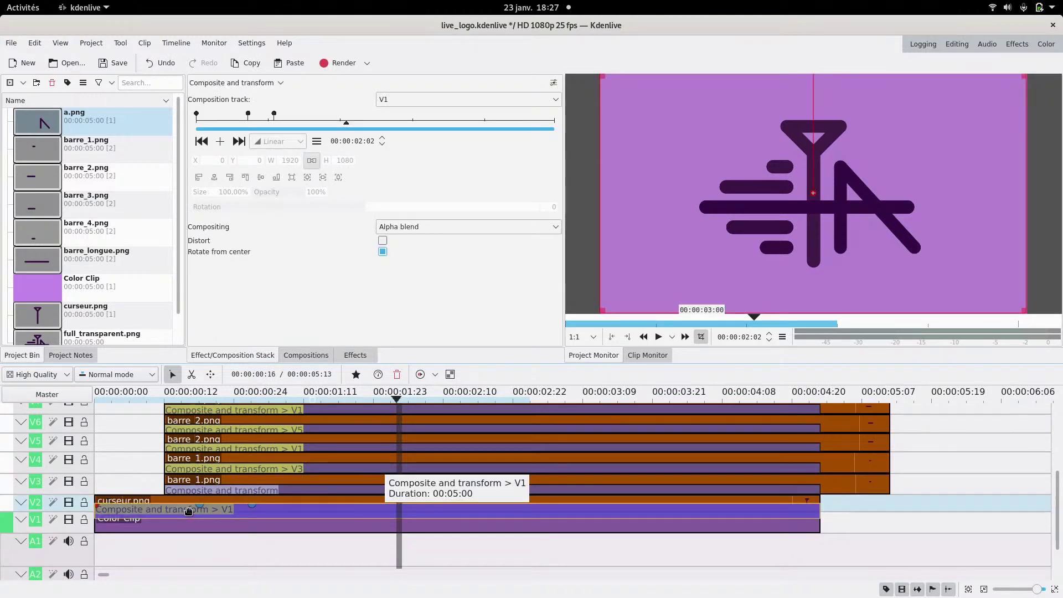
{"action": "left_click", "coordinate": [199, 525]}
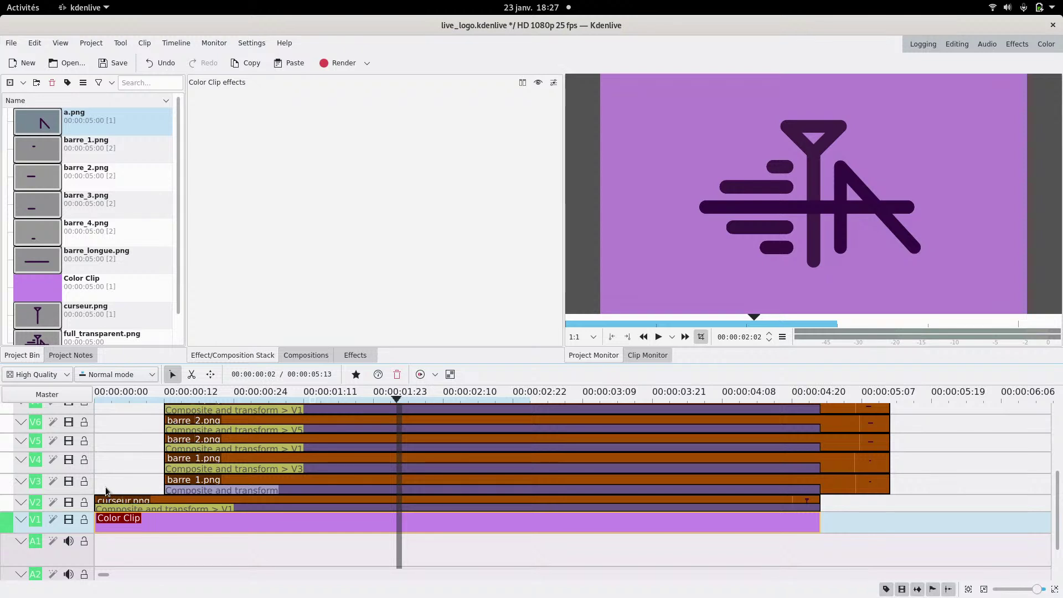
{"action": "right_click", "coordinate": [85, 528]}
{"action": "left_click", "coordinate": [89, 536]}
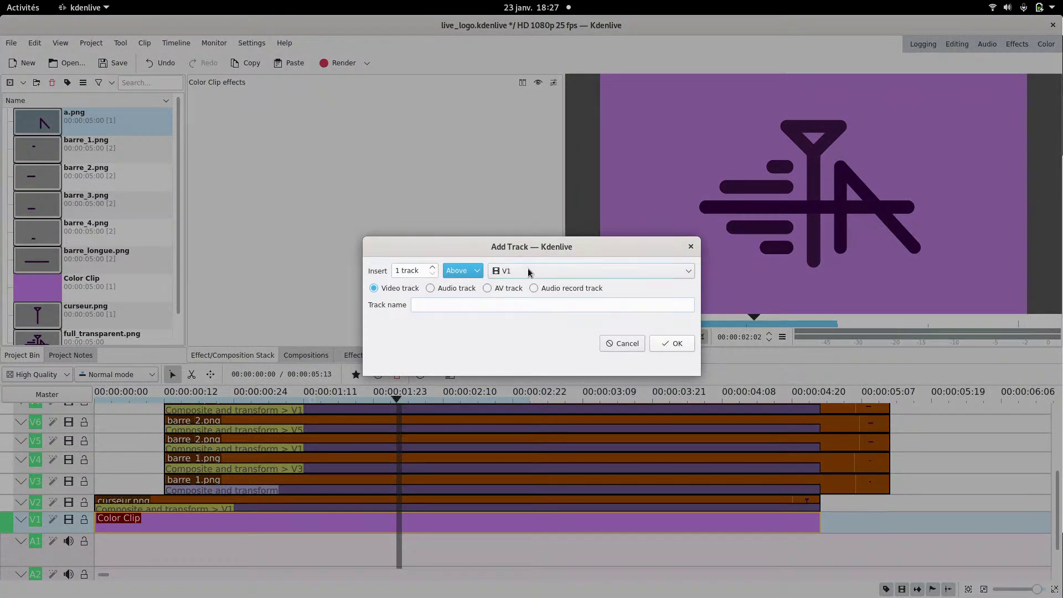
{"action": "left_click", "coordinate": [472, 271]}
{"action": "left_click", "coordinate": [466, 296]}
{"action": "left_click", "coordinate": [667, 346]}
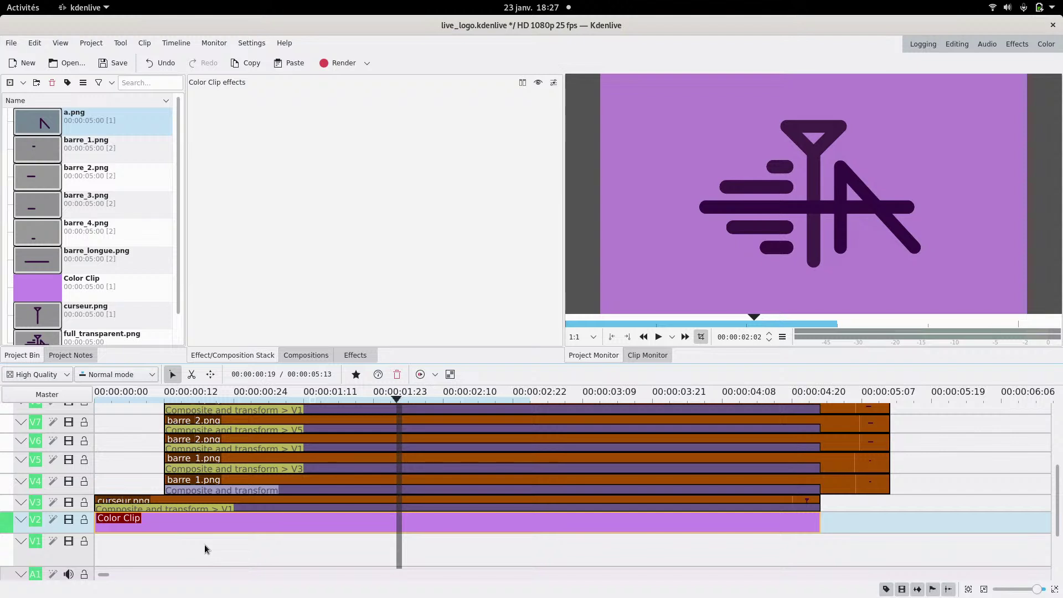
{"action": "key", "text": "ctrl+z"}
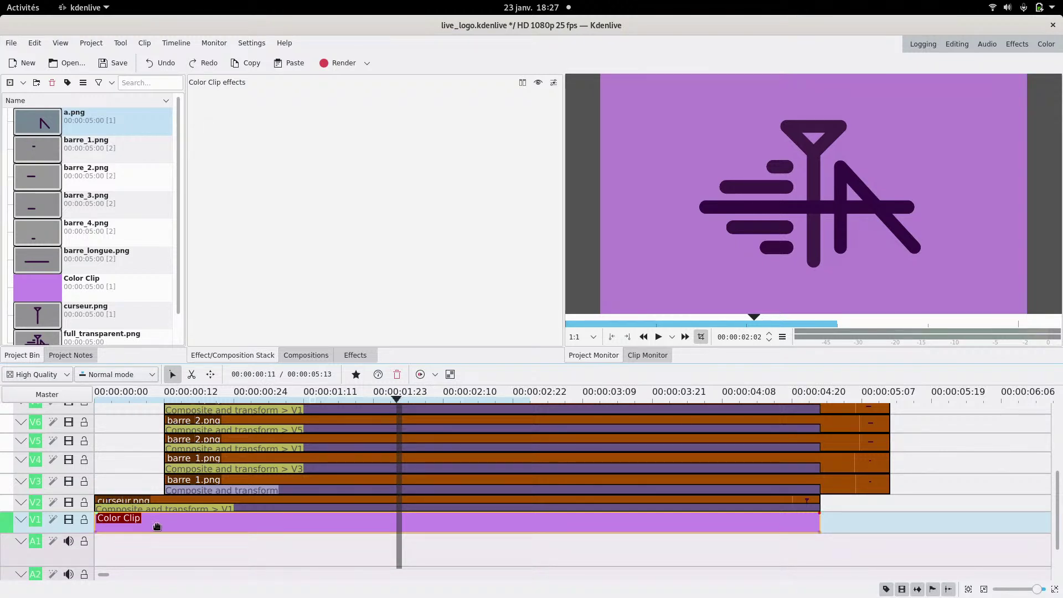
{"action": "scroll", "coordinate": [72, 483], "scroll_direction": "up", "scroll_amount": 5}
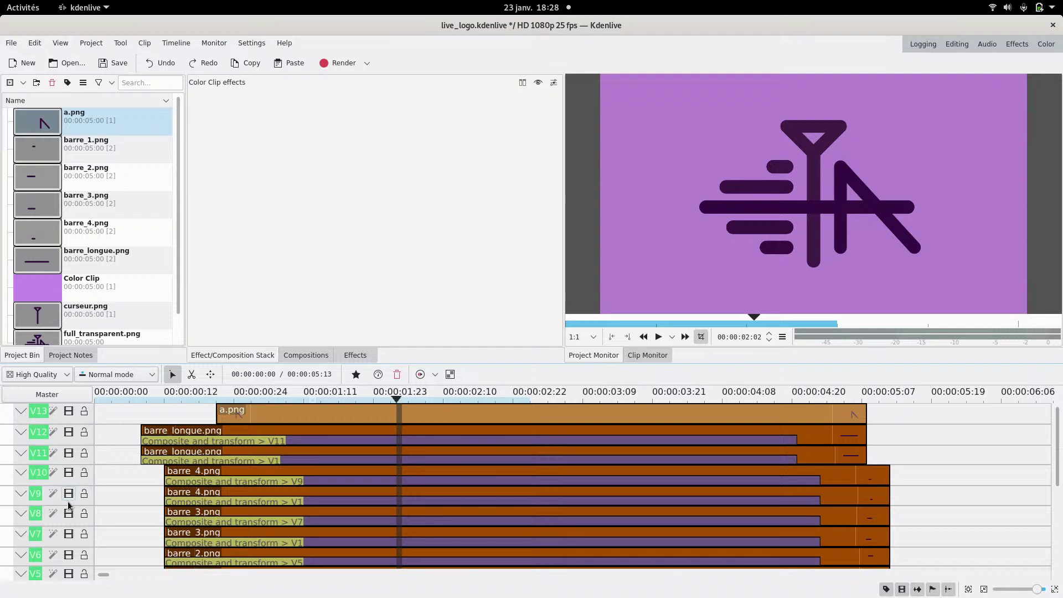
{"action": "scroll", "coordinate": [69, 505], "scroll_direction": "down", "scroll_amount": 5}
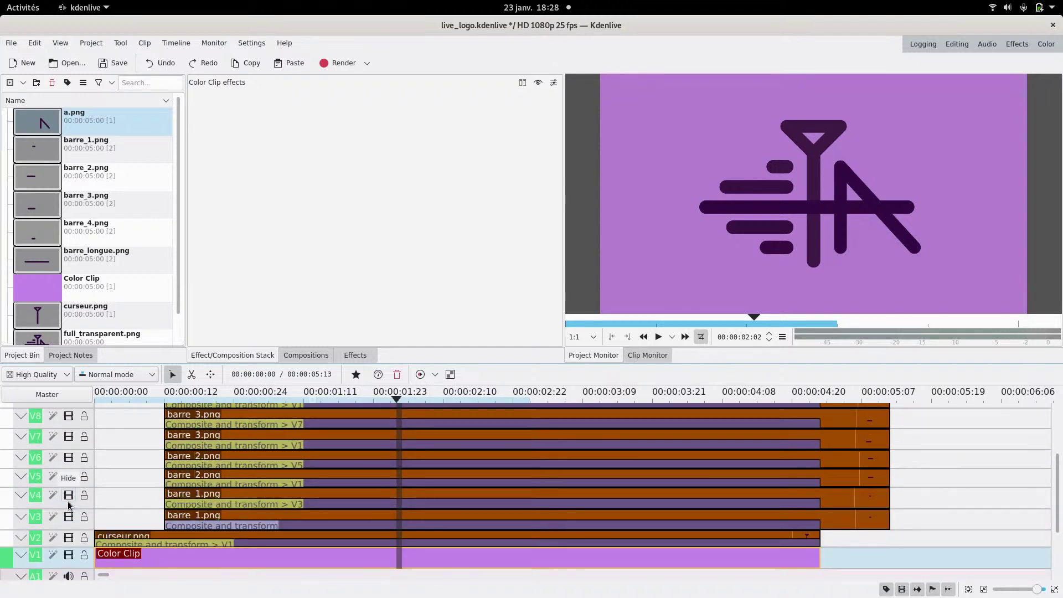
{"action": "right_click", "coordinate": [74, 562]}
{"action": "left_click", "coordinate": [98, 527]}
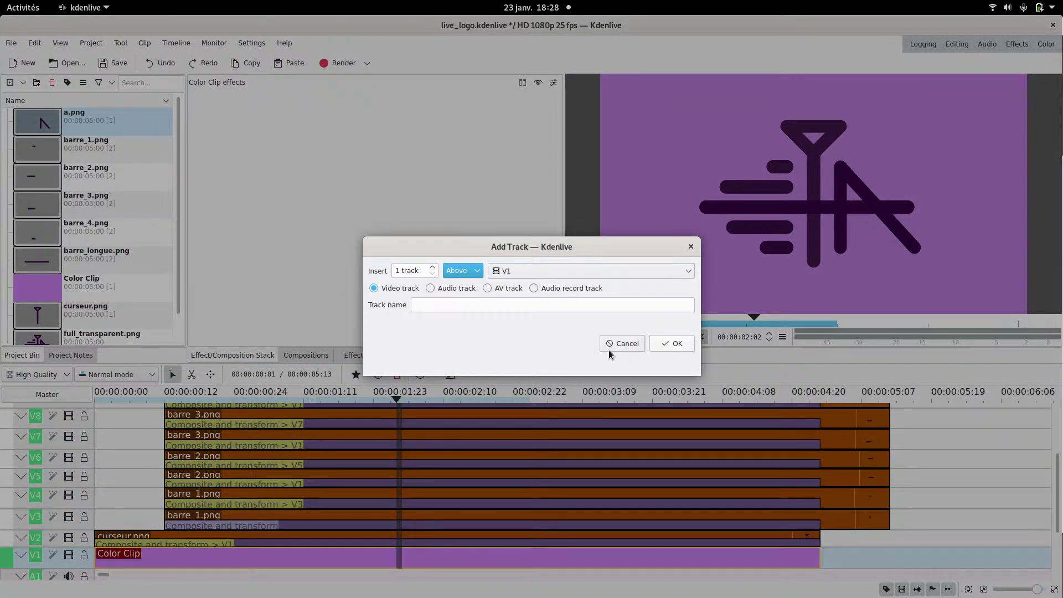
{"action": "left_click", "coordinate": [622, 344]}
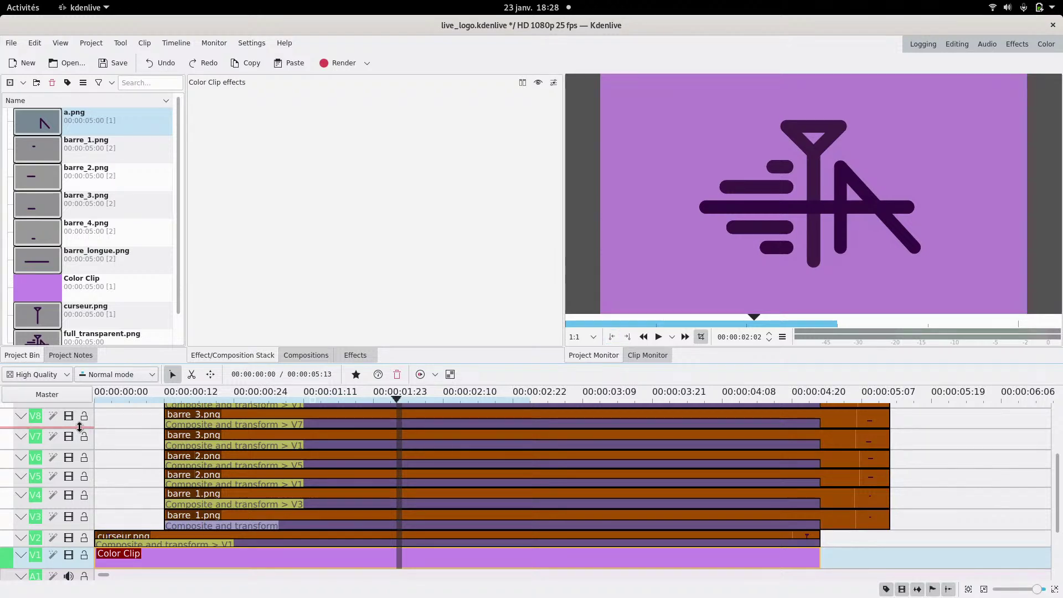
- Insert one video track above V13
{"action": "scroll", "coordinate": [81, 421], "scroll_direction": "up", "scroll_amount": 3}
{"action": "right_click", "coordinate": [82, 420]}
{"action": "left_click", "coordinate": [110, 427]}
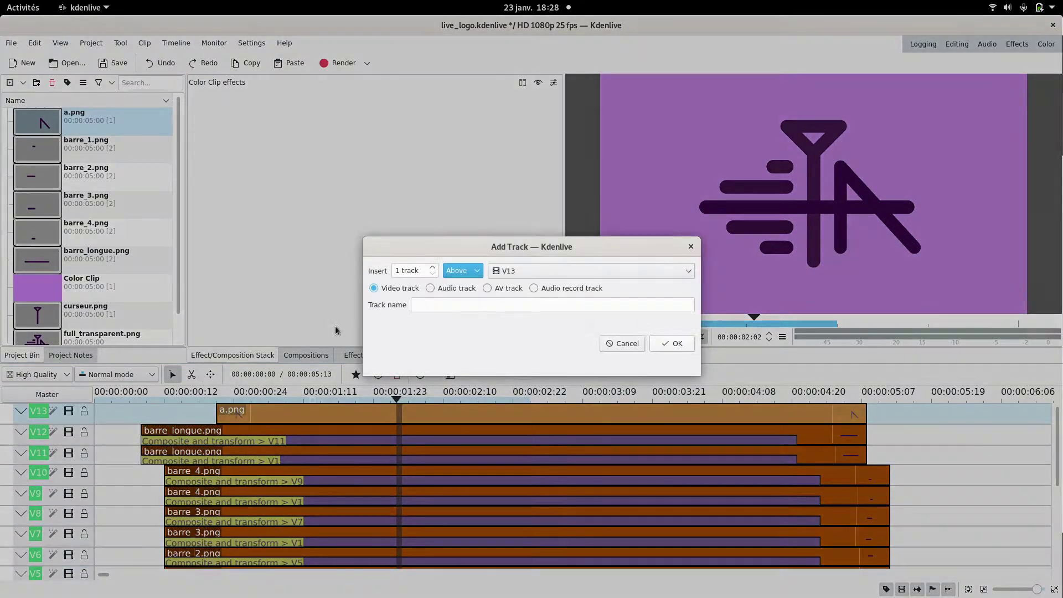
{"action": "left_click", "coordinate": [671, 344]}
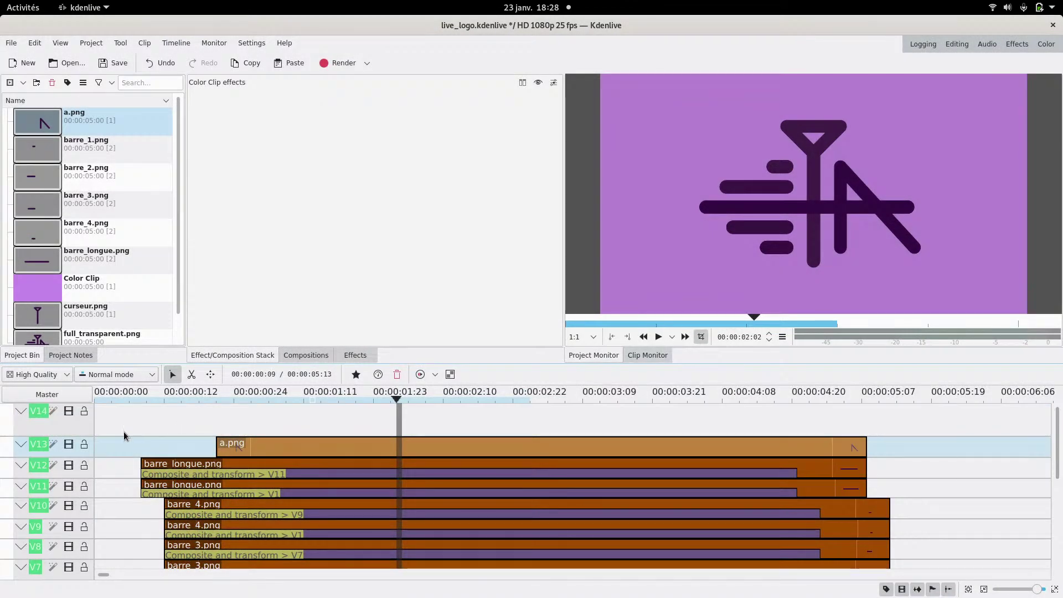
- Select all timeline clips and compositions and move them up one track, leaving V1 empty beneath the Color Clip
{"action": "left_click_drag", "start_coordinate": [128, 418], "coordinate": [436, 554]}
{"action": "left_click_drag", "start_coordinate": [193, 485], "coordinate": [194, 474]}
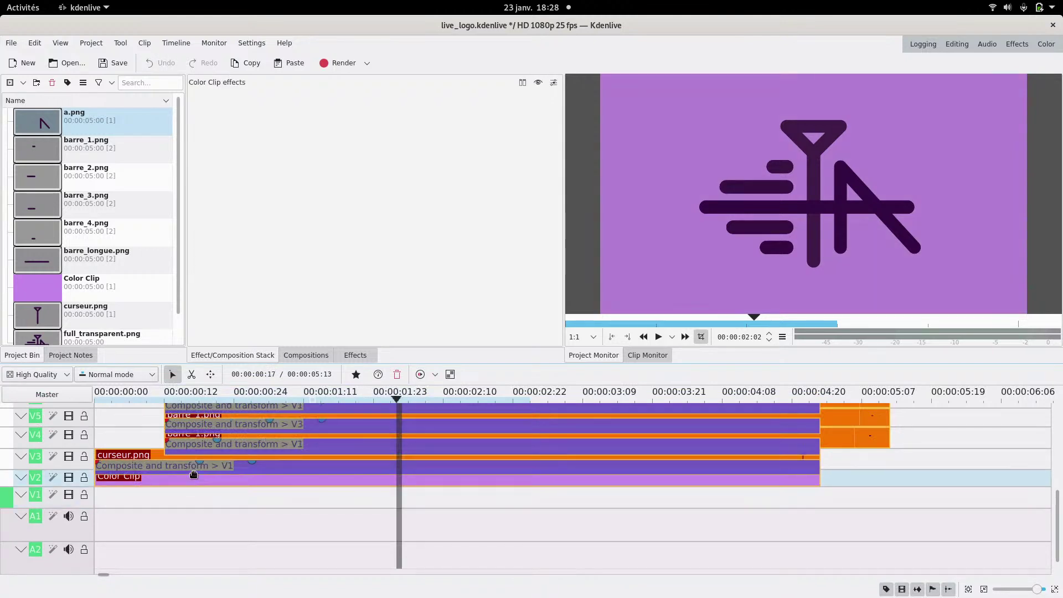
{"action": "left_click", "coordinate": [143, 494]}
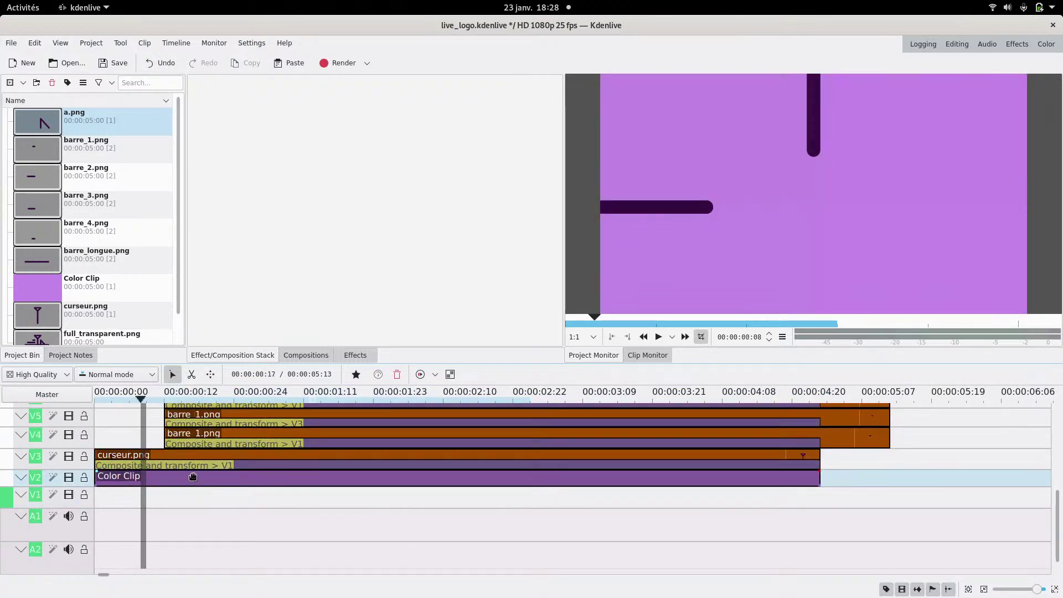
- Undo the one-track upward move of all clips and select the Color Clip on V1
{"action": "left_click", "coordinate": [215, 468]}
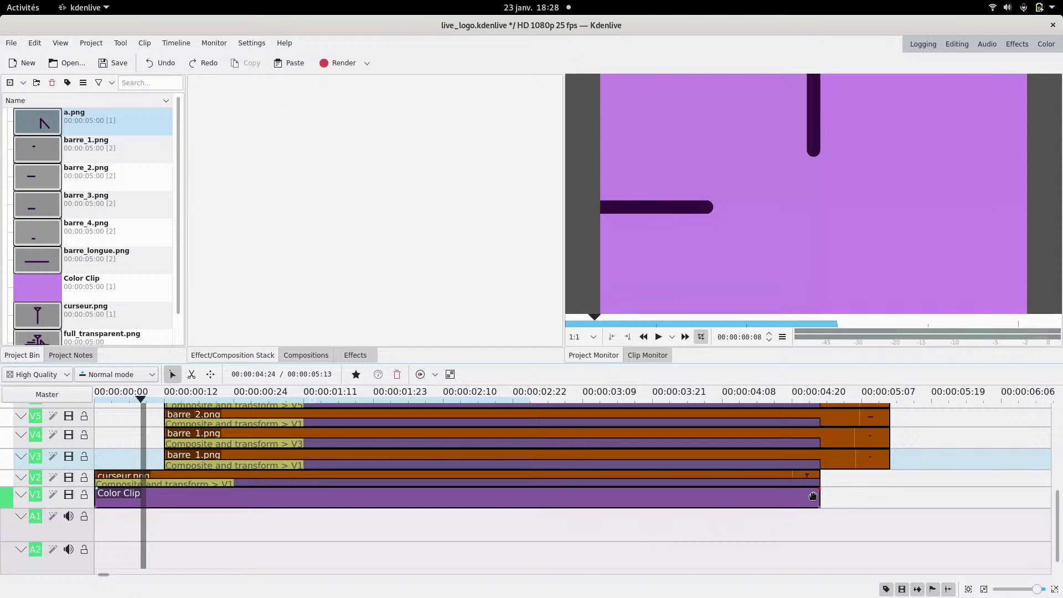
{"action": "left_click", "coordinate": [773, 502]}
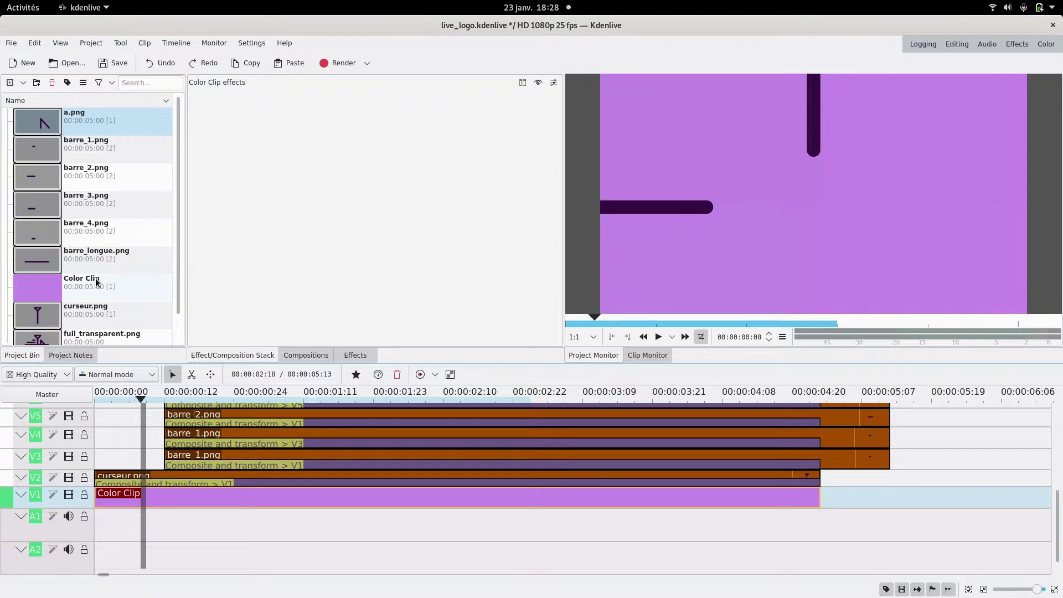
- Try changing the Color Clip's color by setting its blue value to 0
{"action": "left_click", "coordinate": [47, 289]}
{"action": "double_click", "coordinate": [46, 288]}
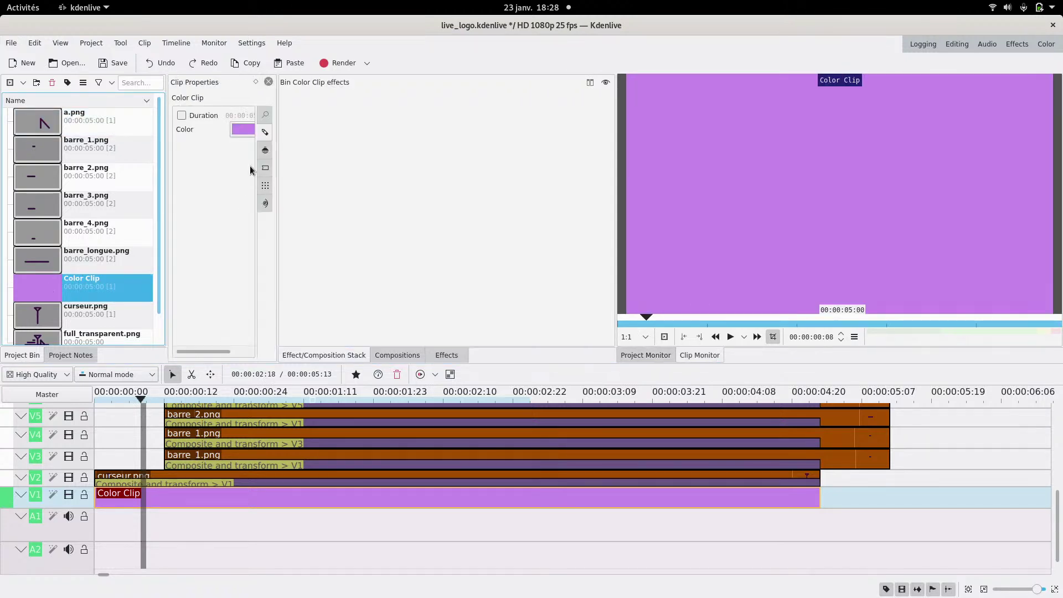
{"action": "left_click", "coordinate": [241, 131]}
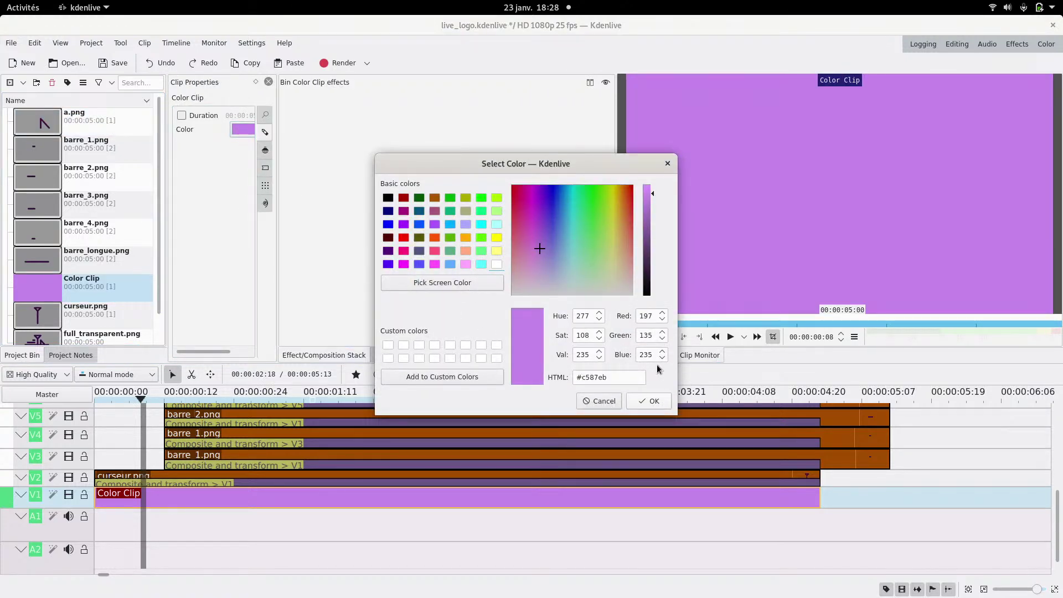
{"action": "left_click_drag", "start_coordinate": [655, 356], "coordinate": [618, 358]}
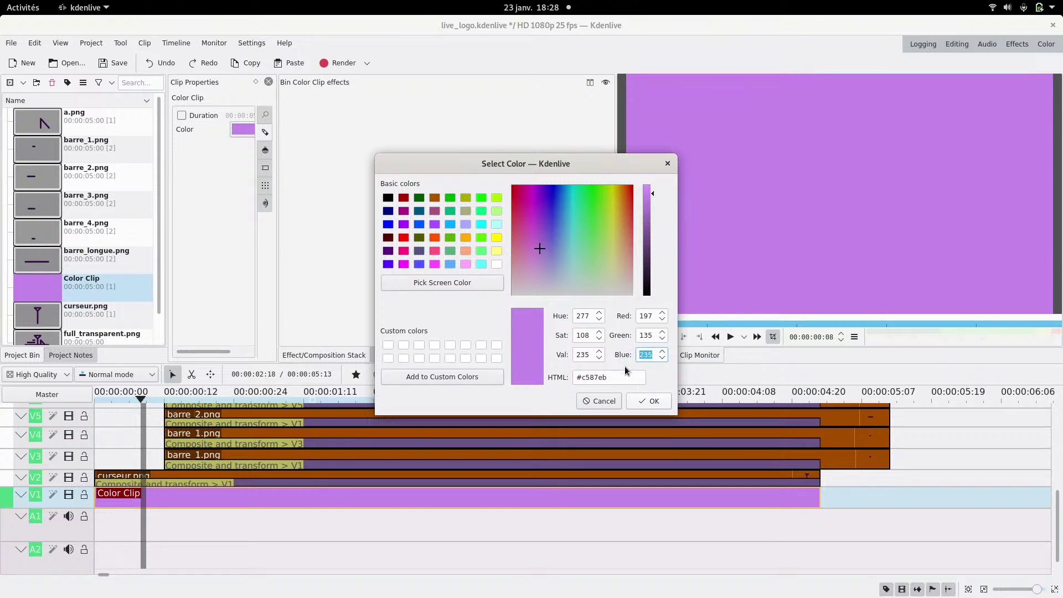
{"action": "type", "text": "0"}
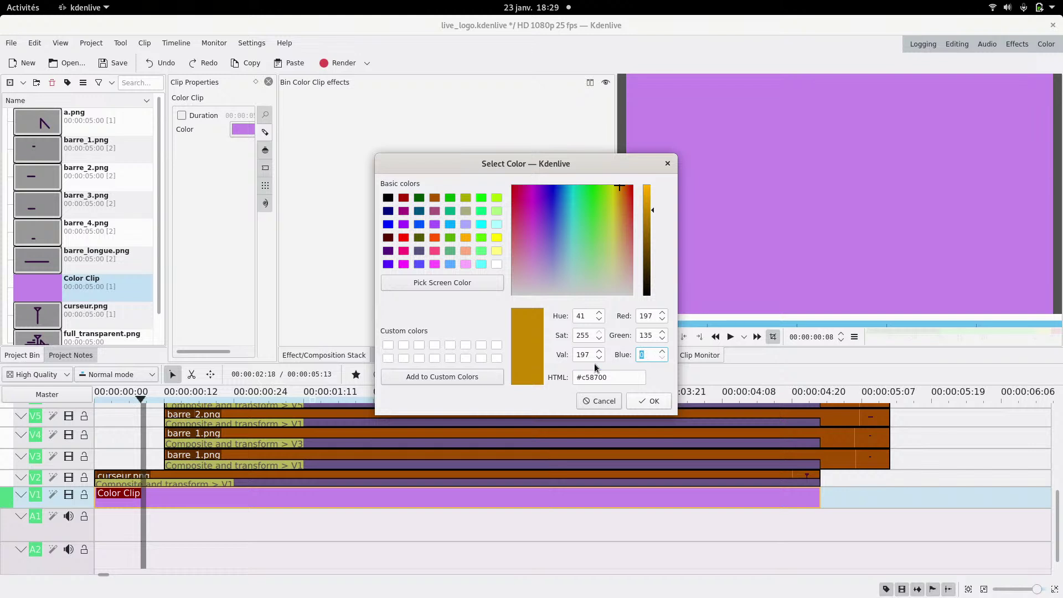
{"action": "left_click", "coordinate": [600, 400]}
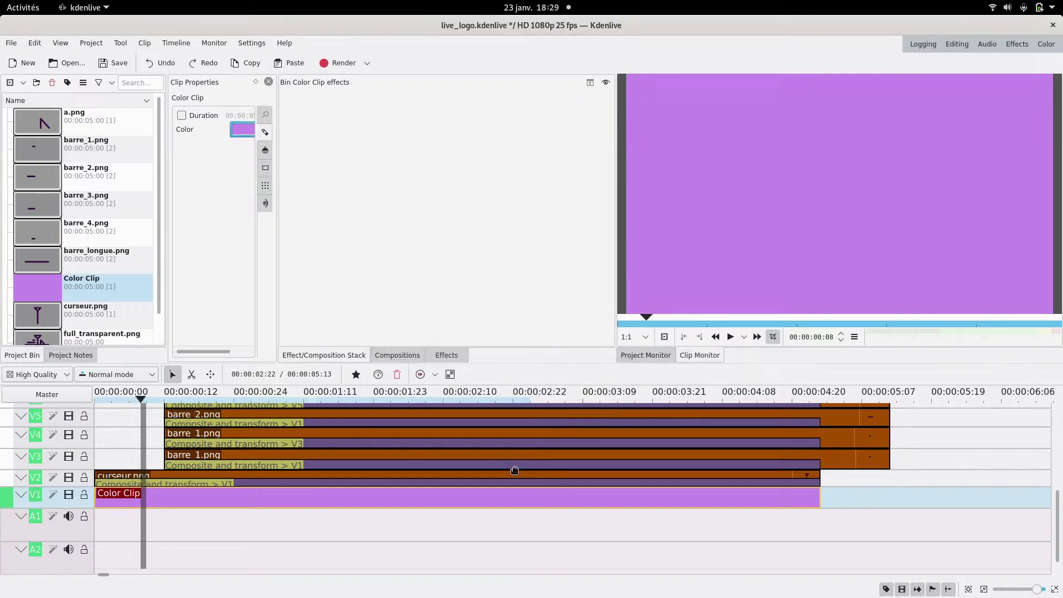
- Replace the Color Clip on V1 with a new empty 5-second title clip starting at the beginning of the timeline
{"action": "left_click", "coordinate": [497, 502]}
{"action": "key", "text": "Delete"}
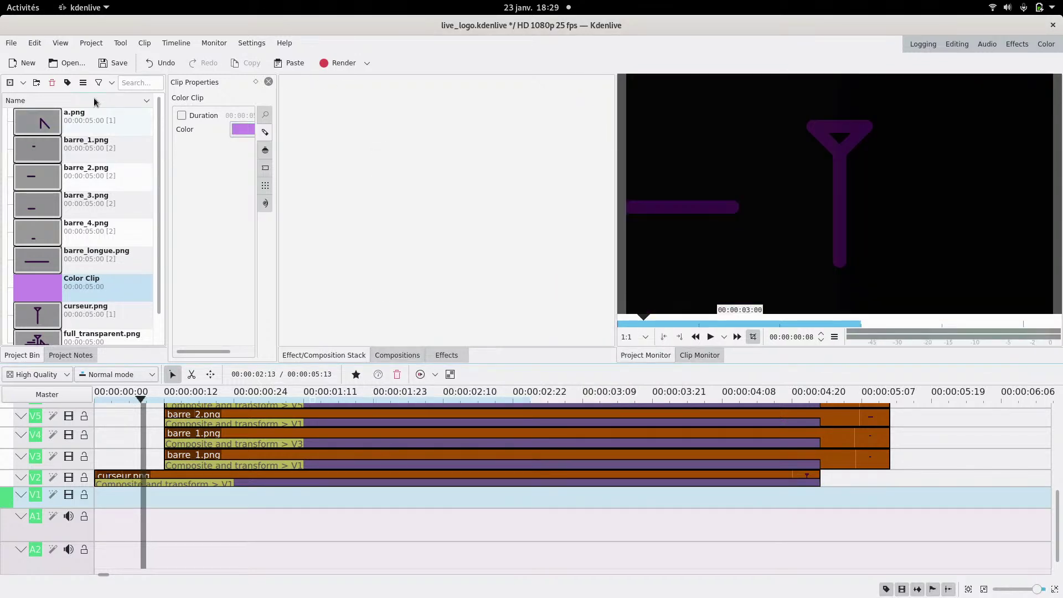
{"action": "left_click", "coordinate": [95, 47]}
{"action": "left_click", "coordinate": [125, 100]}
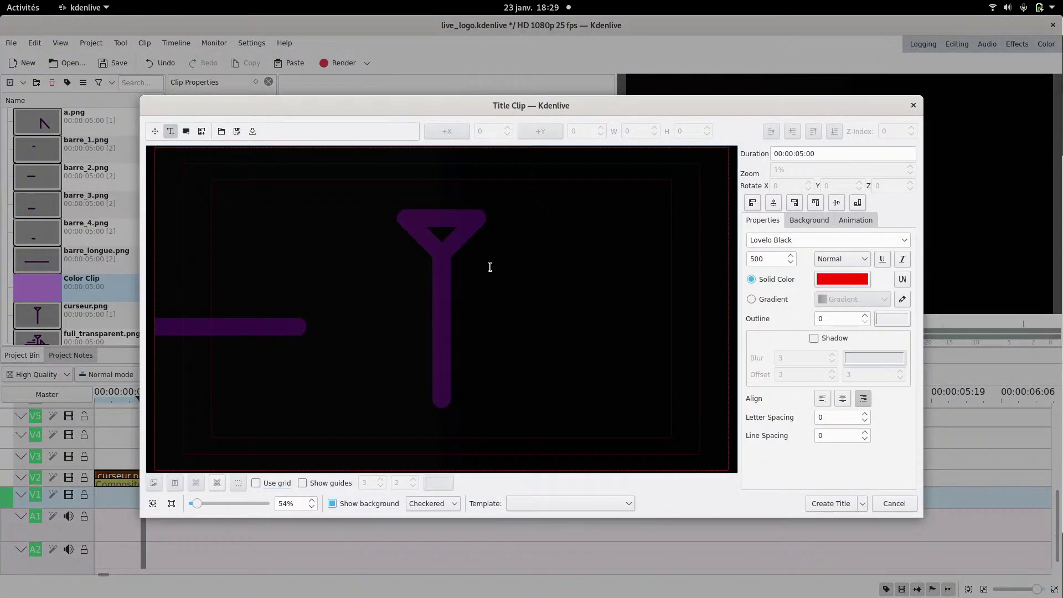
{"action": "left_click", "coordinate": [826, 506]}
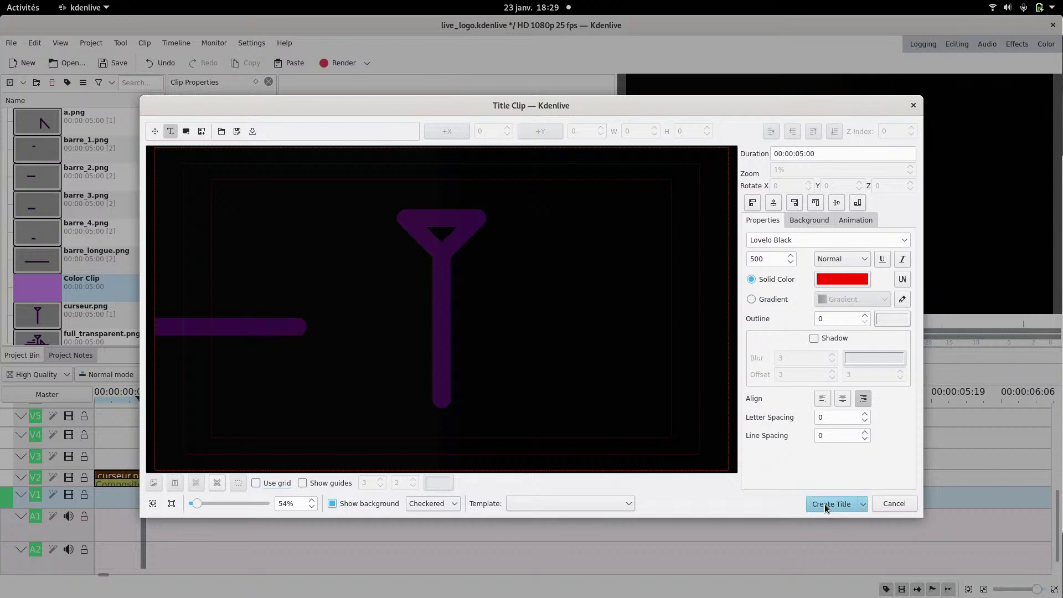
{"action": "scroll", "coordinate": [61, 274], "scroll_direction": "down", "scroll_amount": 2}
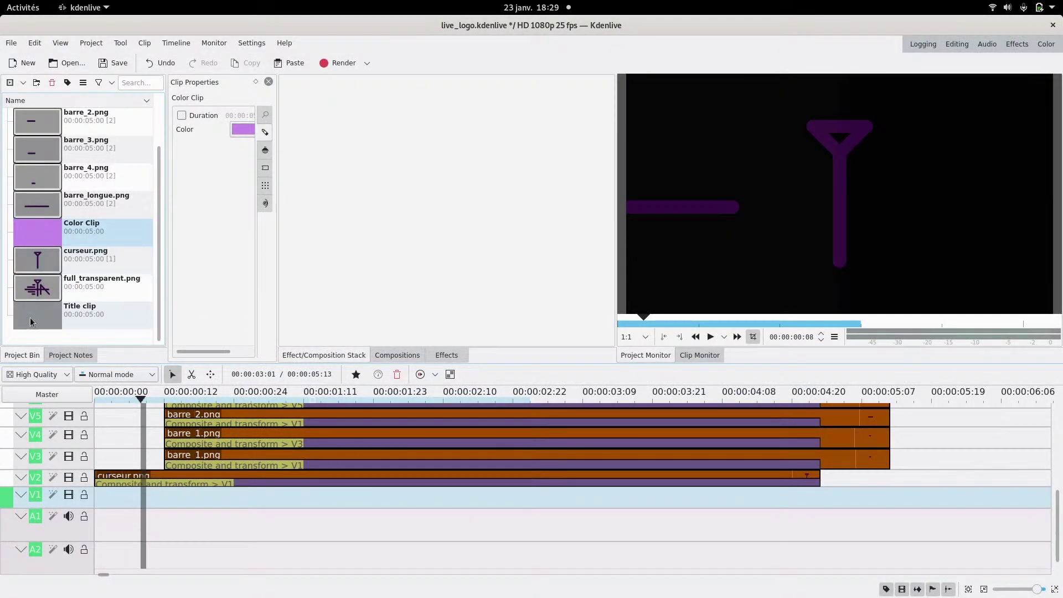
{"action": "left_click", "coordinate": [44, 317]}
{"action": "left_click_drag", "start_coordinate": [127, 499], "coordinate": [139, 500]}
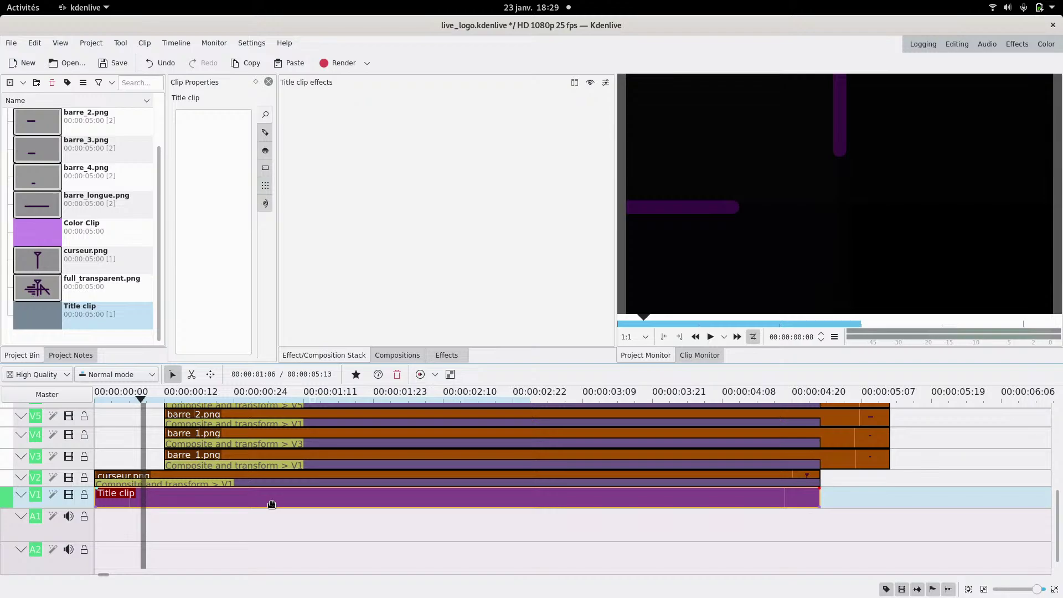
{"action": "mouse_move", "coordinate": [1, 1]}
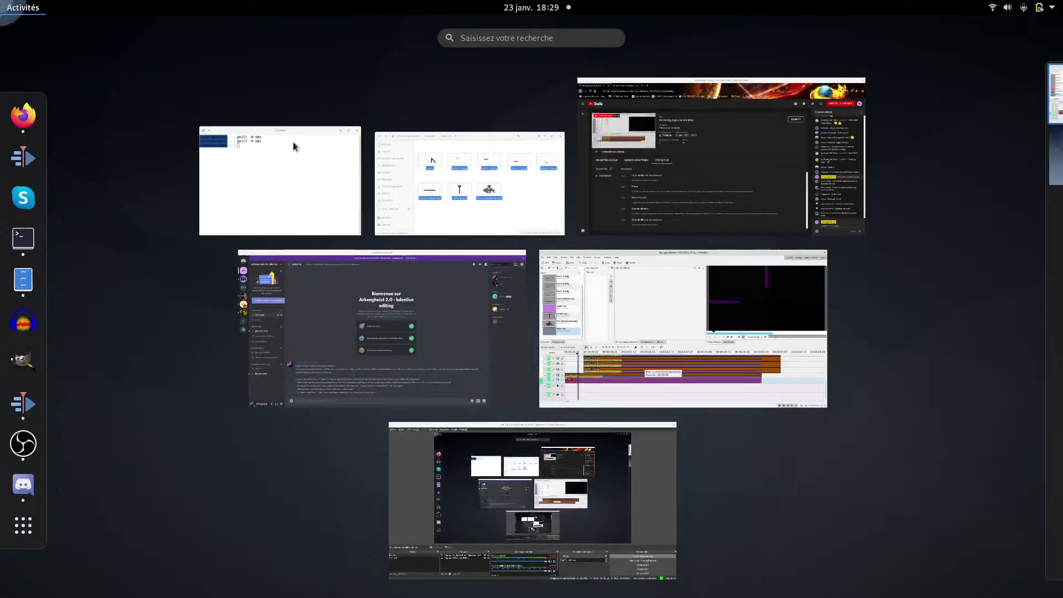
{"action": "left_click", "coordinate": [704, 200]}
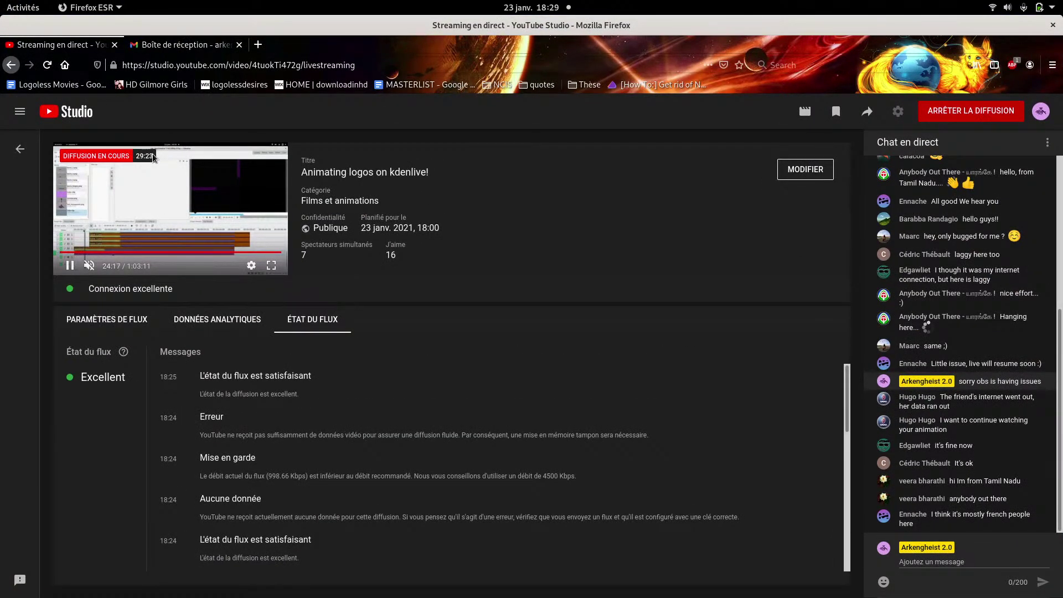
{"action": "mouse_move", "coordinate": [2, 1]}
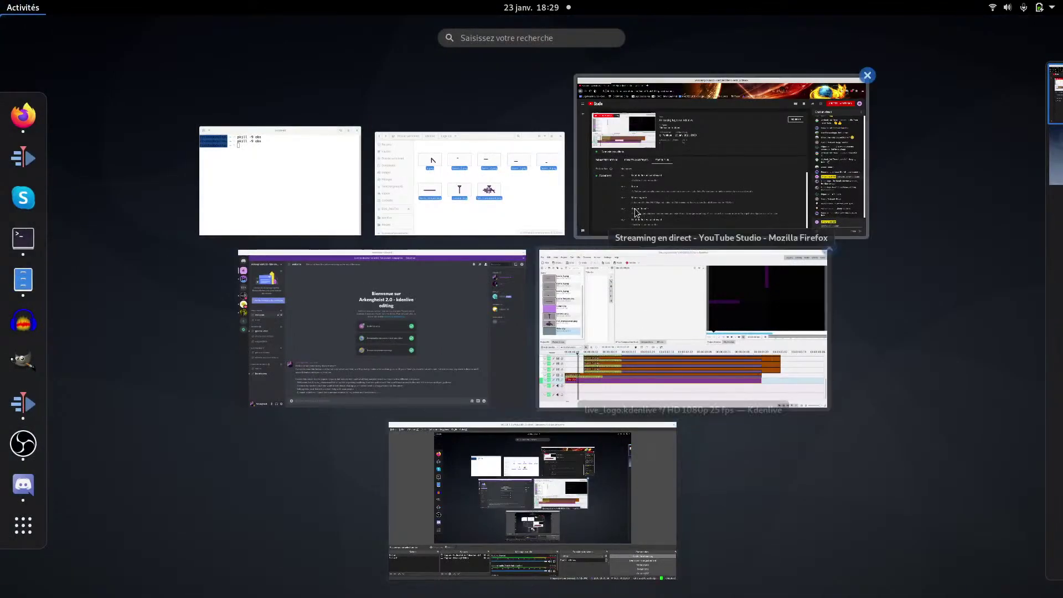
{"action": "left_click", "coordinate": [669, 316]}
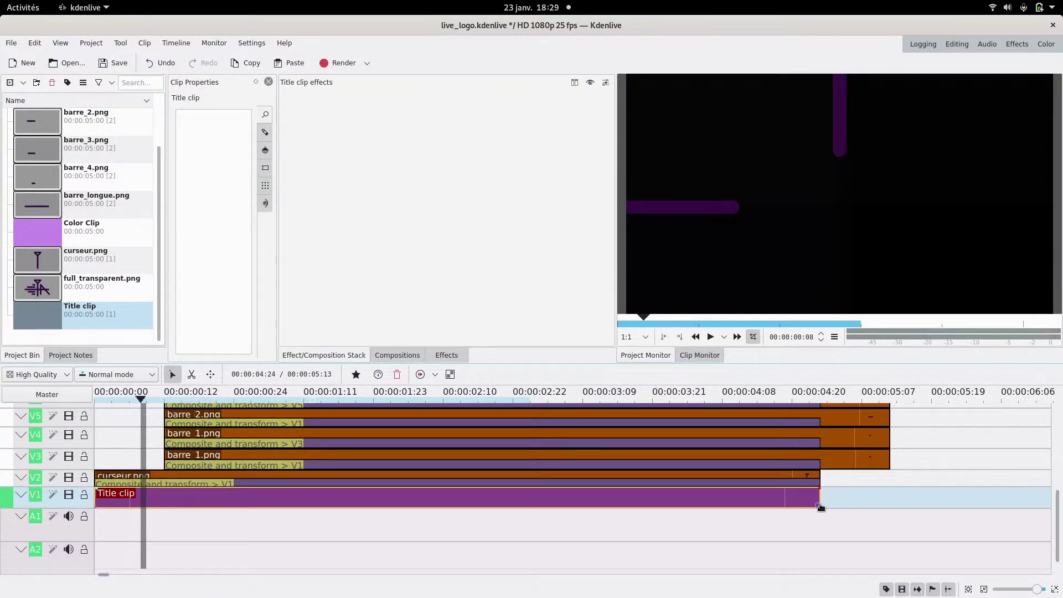
- Add a Composite and transform composition to the title clip, scaled to 30% and placed at about X -6, Y 749
{"action": "left_click_drag", "start_coordinate": [818, 507], "coordinate": [84, 502]}
{"action": "left_click", "coordinate": [323, 85]}
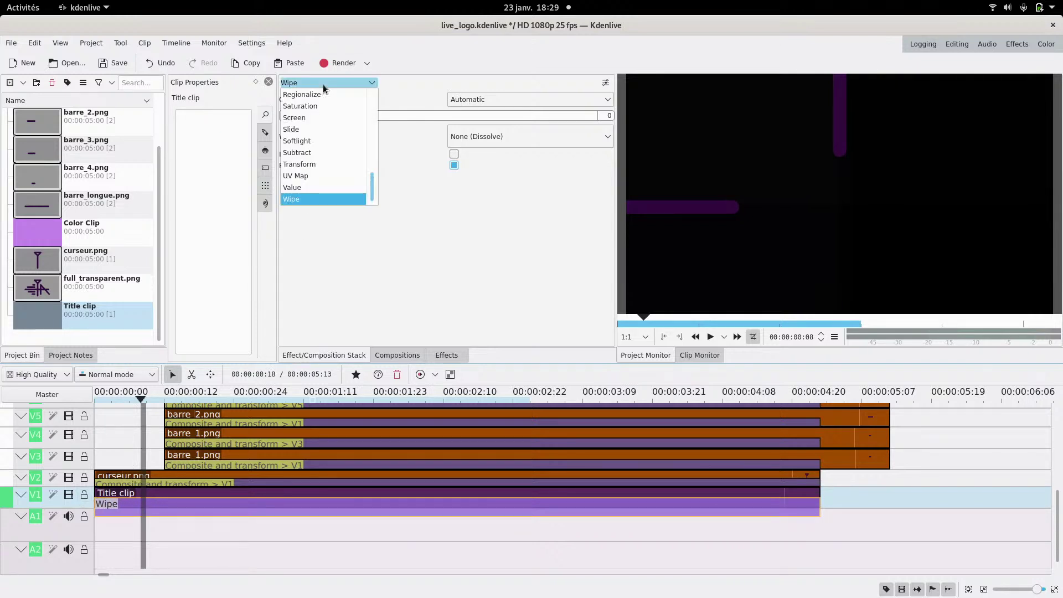
{"action": "scroll", "coordinate": [324, 111], "scroll_direction": "up", "scroll_amount": 6}
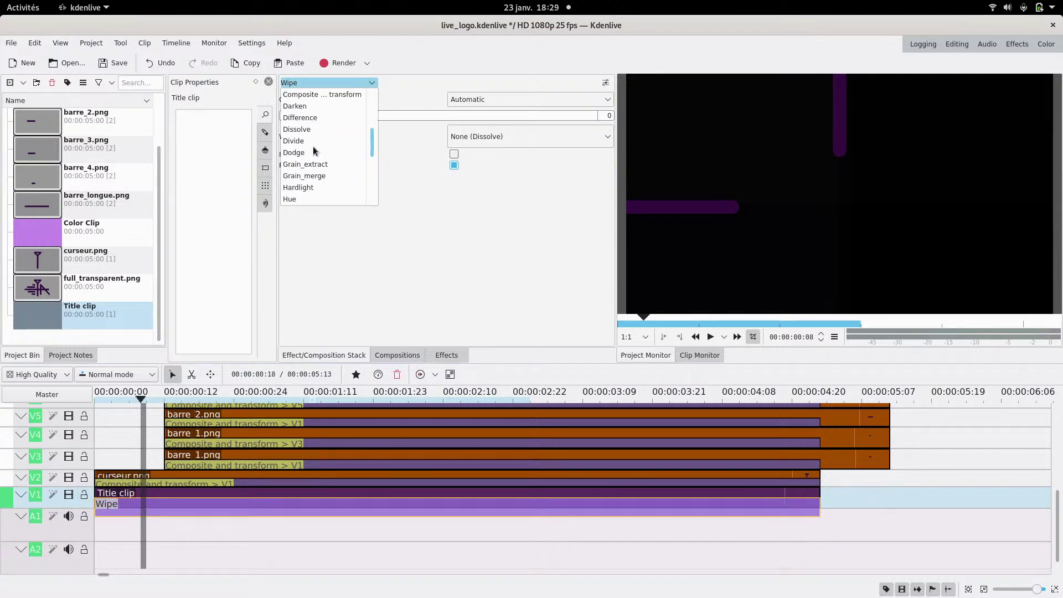
{"action": "left_click", "coordinate": [318, 97]}
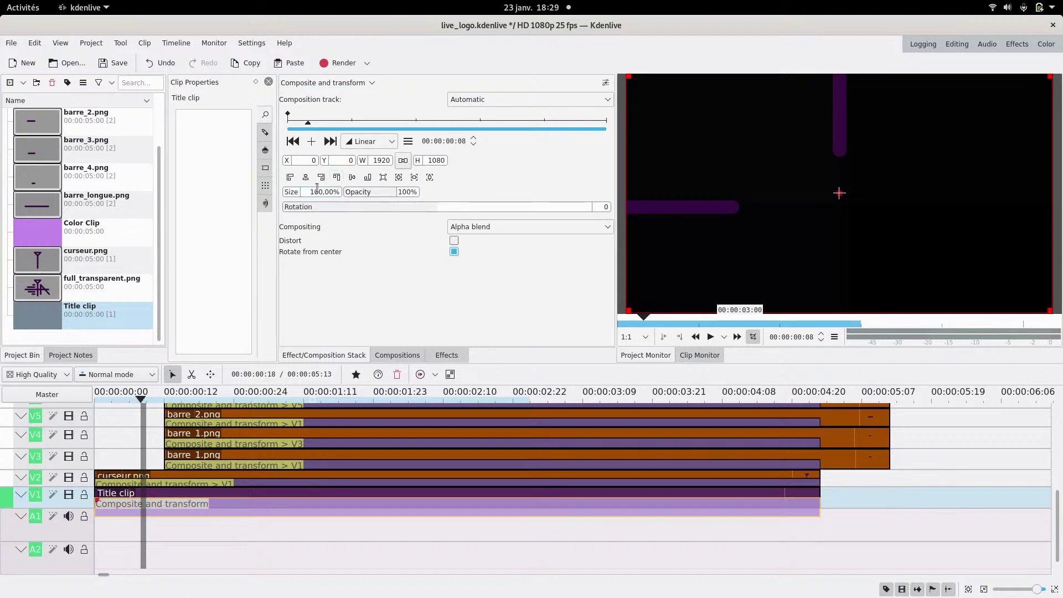
{"action": "left_click_drag", "start_coordinate": [318, 192], "coordinate": [308, 193]}
{"action": "type", "text": "3"}
{"action": "key", "text": "Return"}
{"action": "left_click_drag", "start_coordinate": [833, 193], "coordinate": [686, 277]}
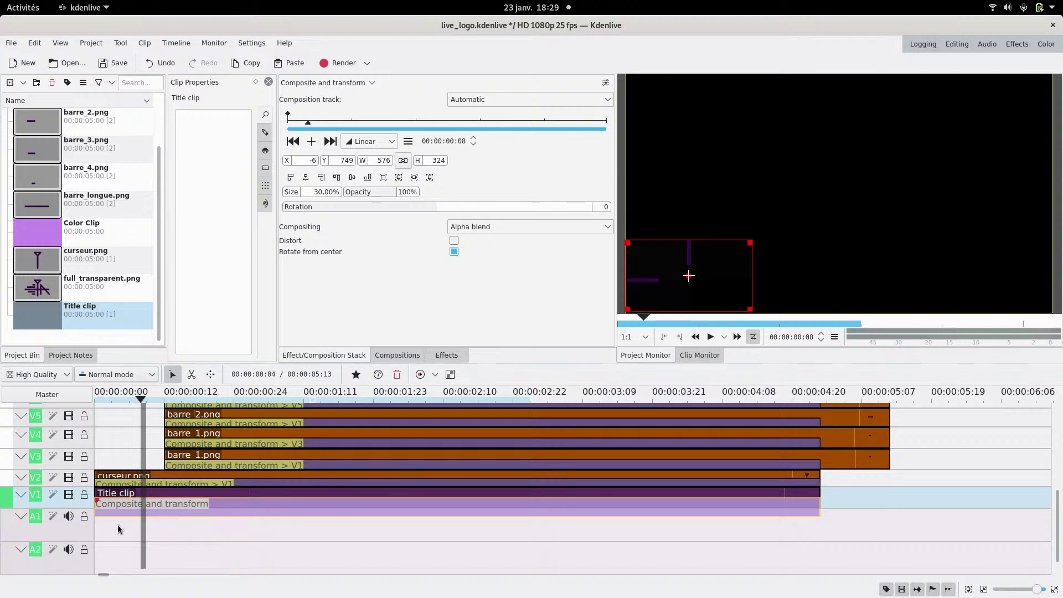
- Play back the animation from near the start to examine how the title clip's transform affects the composited logo parts
{"action": "left_click", "coordinate": [117, 529]}
{"action": "left_click", "coordinate": [710, 338]}
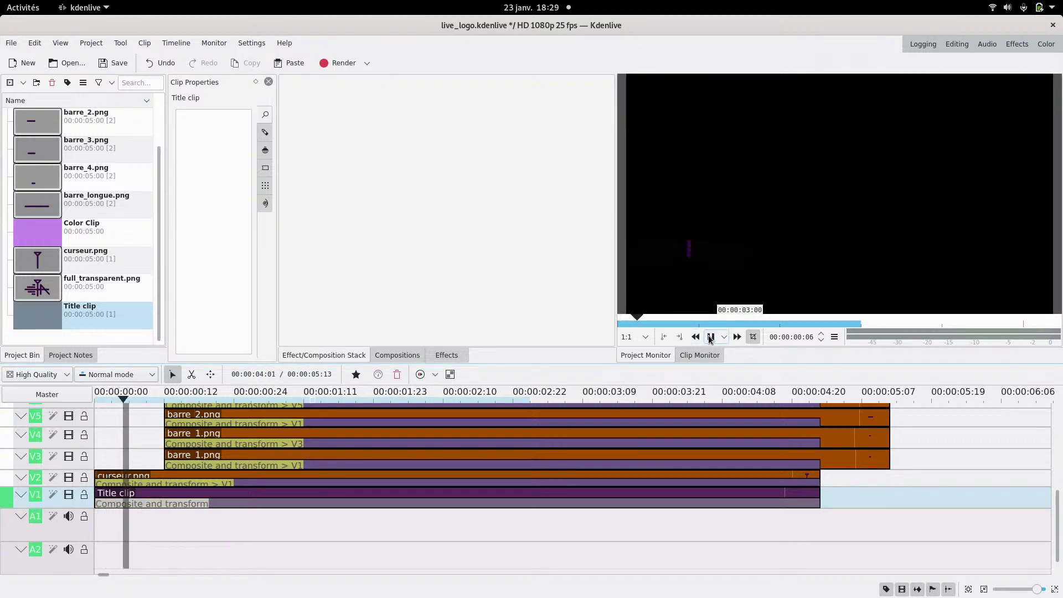
{"action": "left_click", "coordinate": [711, 338]}
- Add a Composite and transform composition to the a.png clip on V13 and set its composition track to V1
{"action": "scroll", "coordinate": [54, 481], "scroll_direction": "up", "scroll_amount": 5}
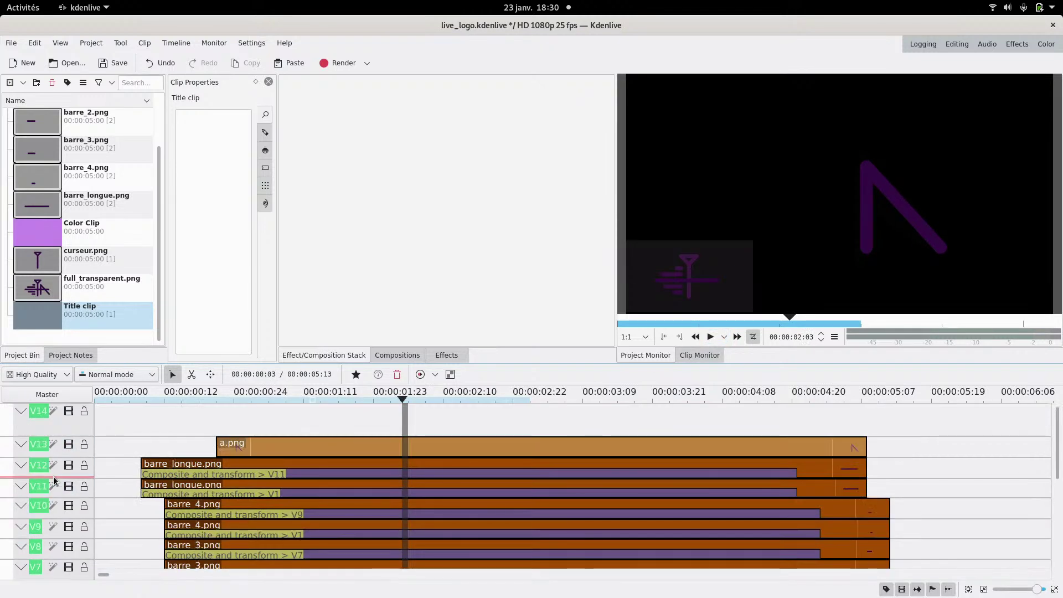
{"action": "left_click", "coordinate": [258, 460]}
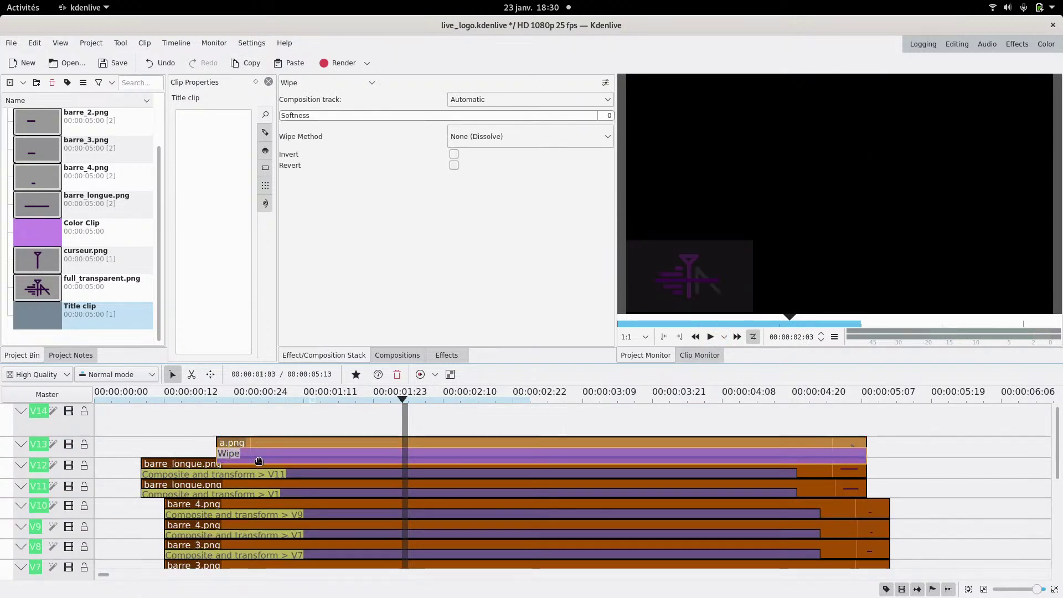
{"action": "left_click", "coordinate": [304, 83]}
{"action": "scroll", "coordinate": [322, 121], "scroll_direction": "up", "scroll_amount": 3}
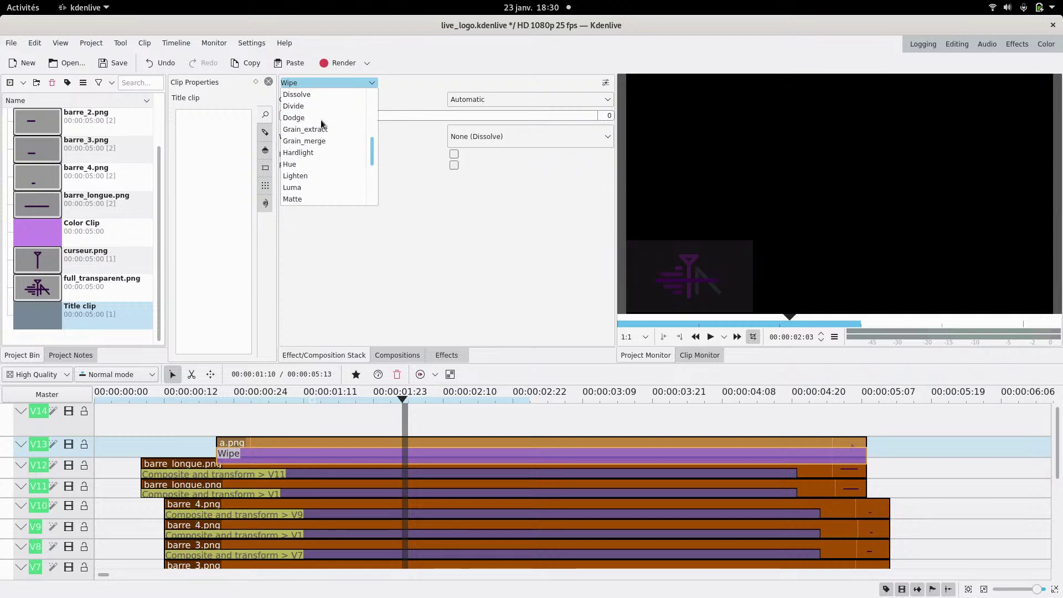
{"action": "scroll", "coordinate": [321, 128], "scroll_direction": "up", "scroll_amount": 3}
{"action": "left_click", "coordinate": [324, 153]}
{"action": "left_click", "coordinate": [465, 99]}
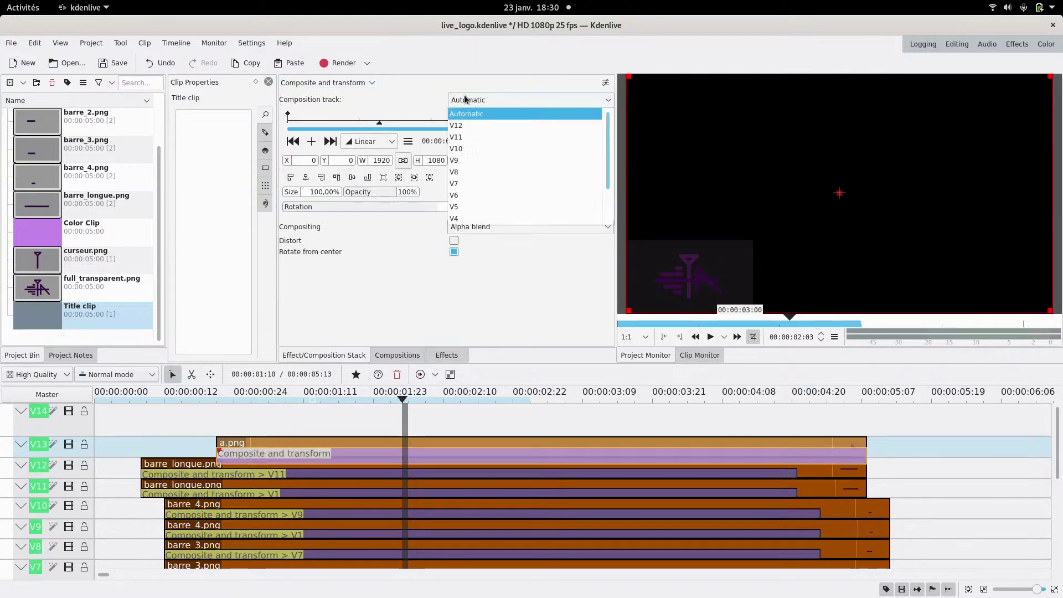
{"action": "scroll", "coordinate": [465, 188], "scroll_direction": "down", "scroll_amount": 2}
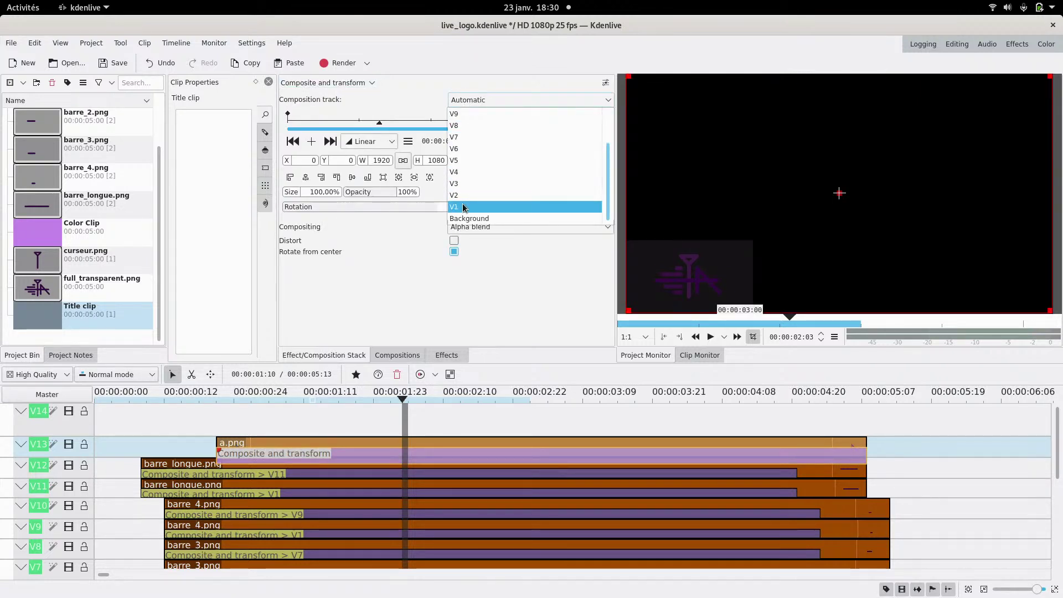
{"action": "left_click", "coordinate": [464, 207]}
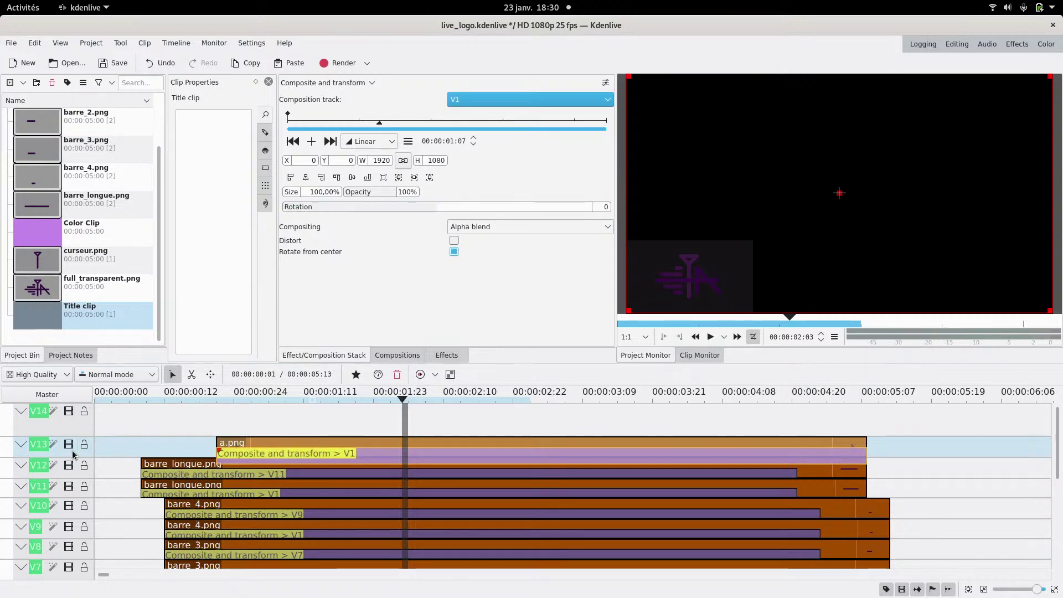
- Scrub through the A's reveal to check that it follows the title clip's scaling with the other logo parts
{"action": "left_click", "coordinate": [272, 431]}
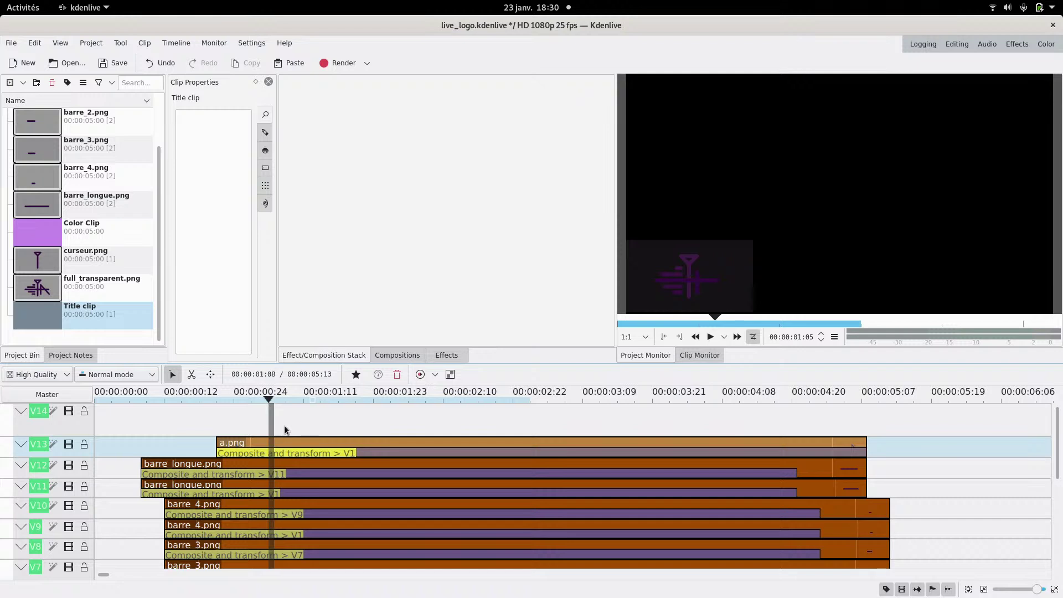
{"action": "scroll", "coordinate": [52, 488], "scroll_direction": "down", "scroll_amount": 5}
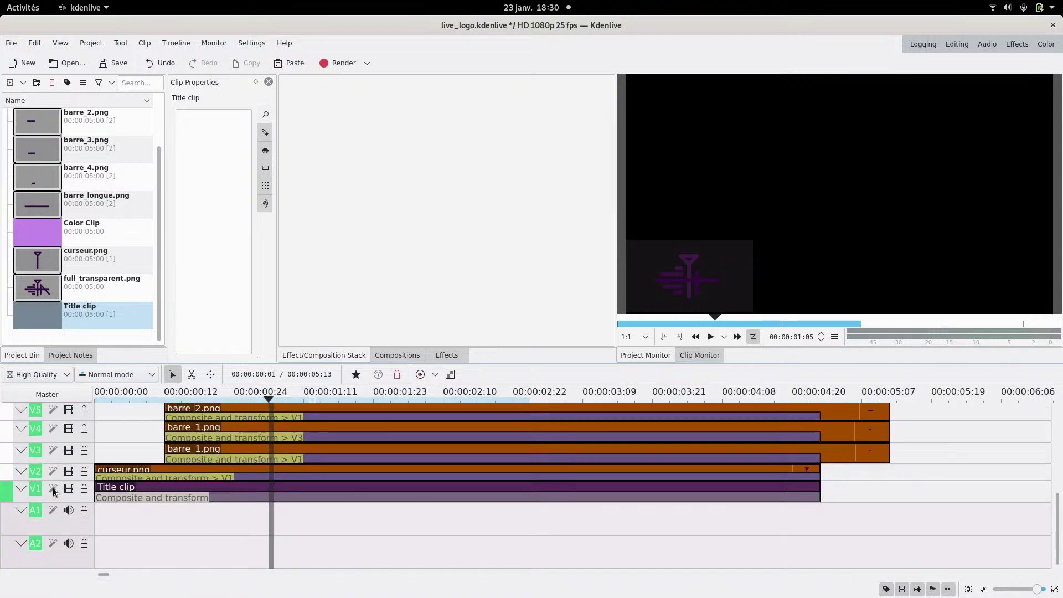
{"action": "left_click", "coordinate": [126, 434]}
{"action": "left_click_drag", "start_coordinate": [119, 437], "coordinate": [352, 432]}
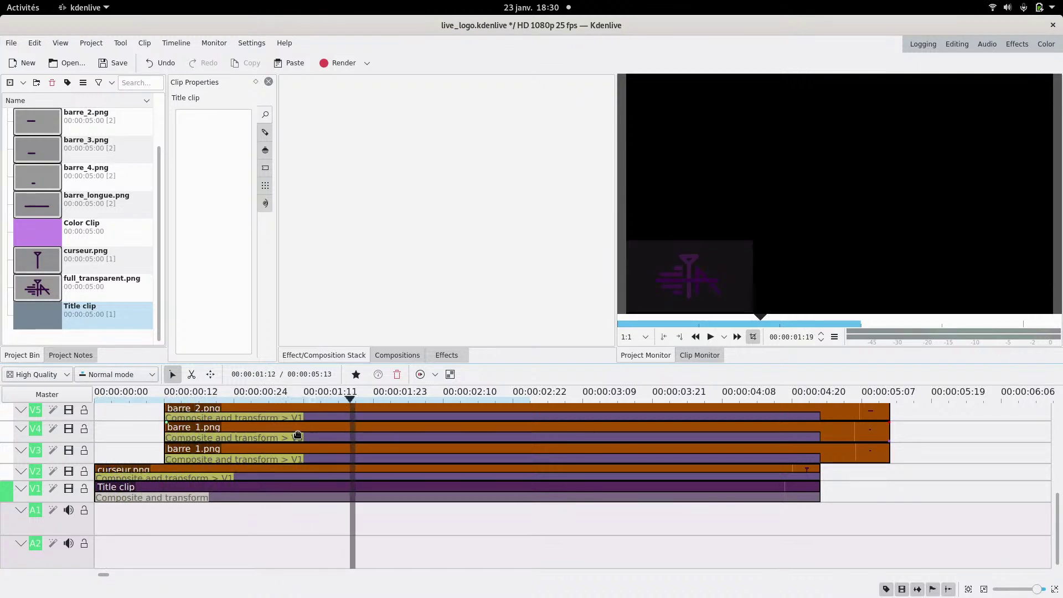
- Delete the title clip and its composition from V1, put the Color Clip back there, and check the logo reveal
{"action": "left_click", "coordinate": [235, 501]}
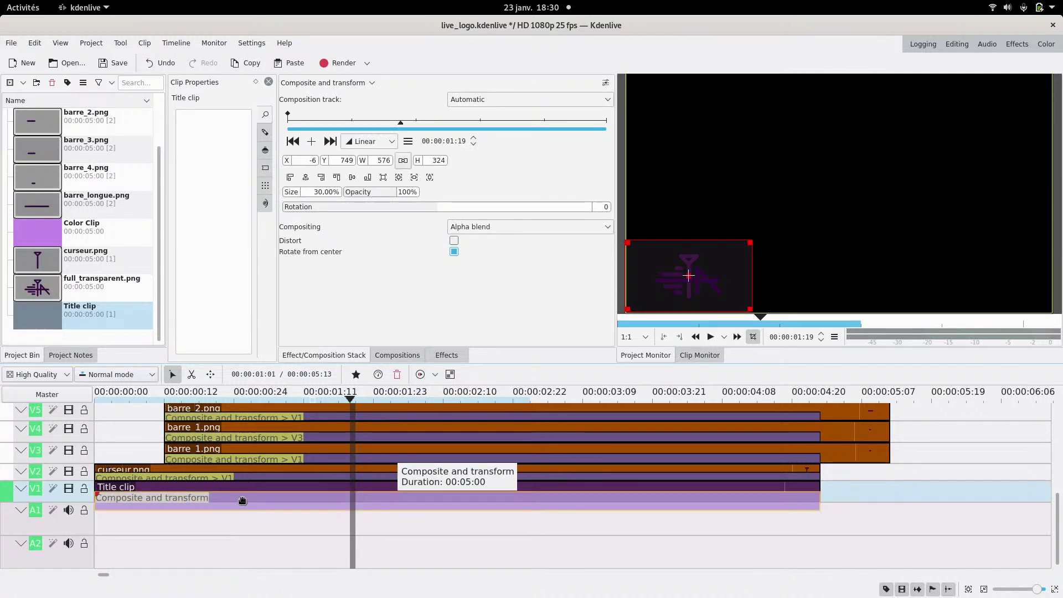
{"action": "key", "text": "Delete"}
{"action": "left_click", "coordinate": [235, 501]}
{"action": "key", "text": "Delete"}
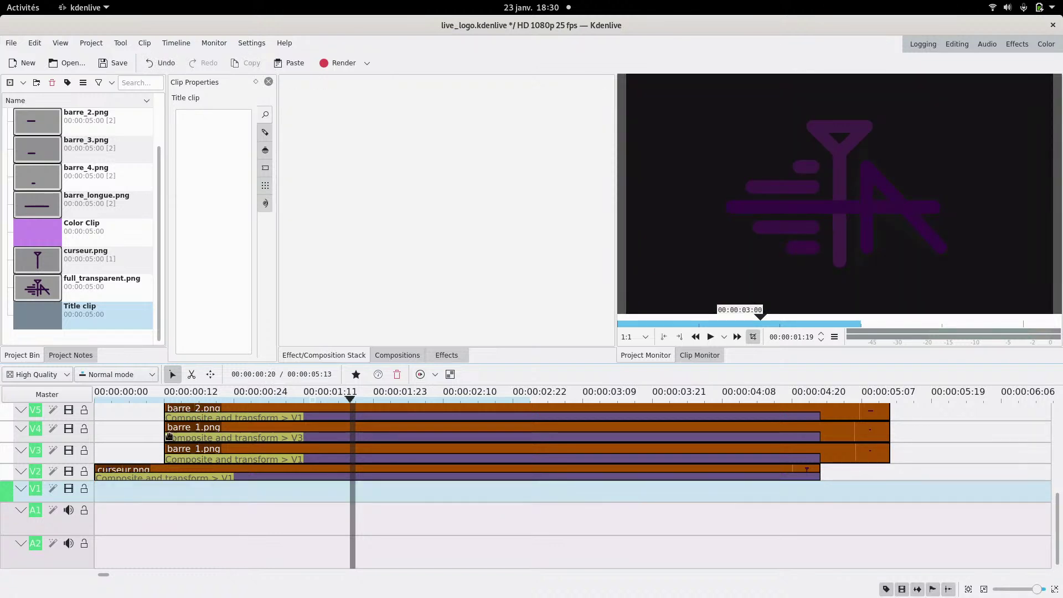
{"action": "left_click_drag", "start_coordinate": [46, 242], "coordinate": [191, 479]}
{"action": "left_click", "coordinate": [191, 480]}
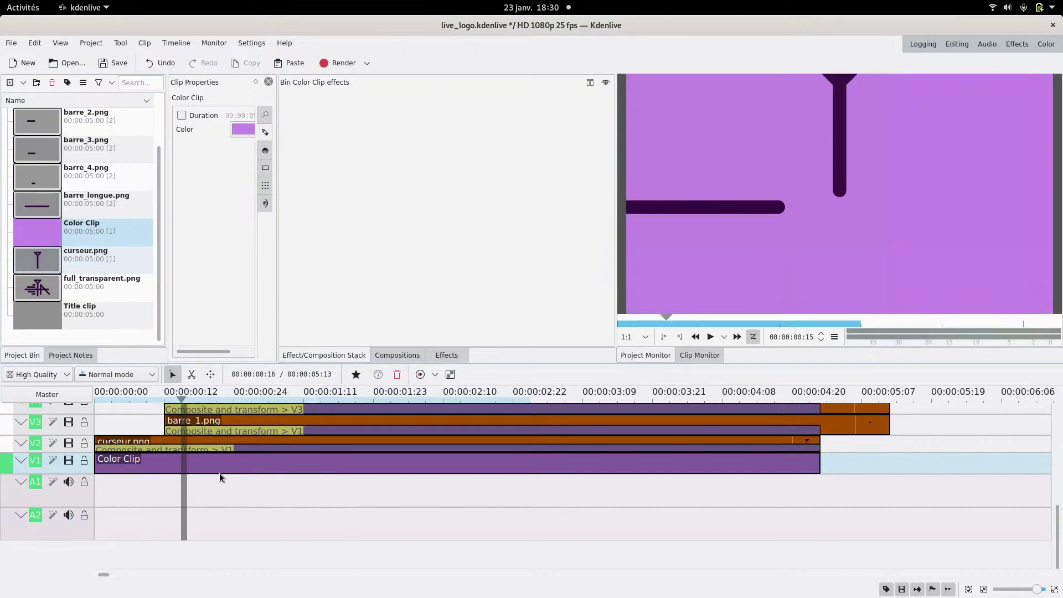
{"action": "left_click", "coordinate": [313, 470]}
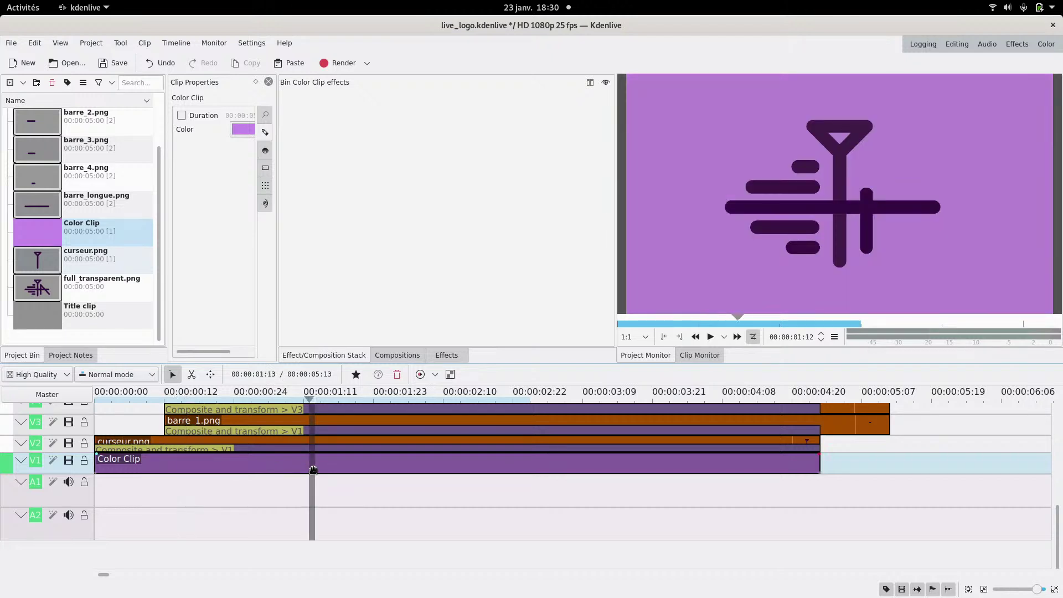
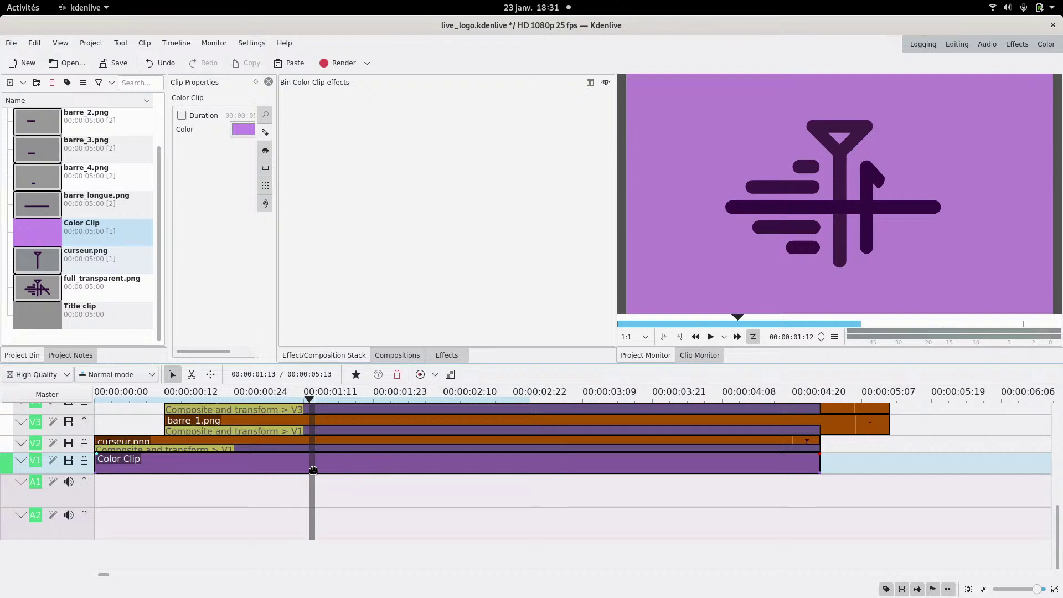
- Look over the stacked logo tracks and scrub through the reveal until the complete A shows
{"action": "scroll", "coordinate": [36, 470], "scroll_direction": "up", "scroll_amount": 5}
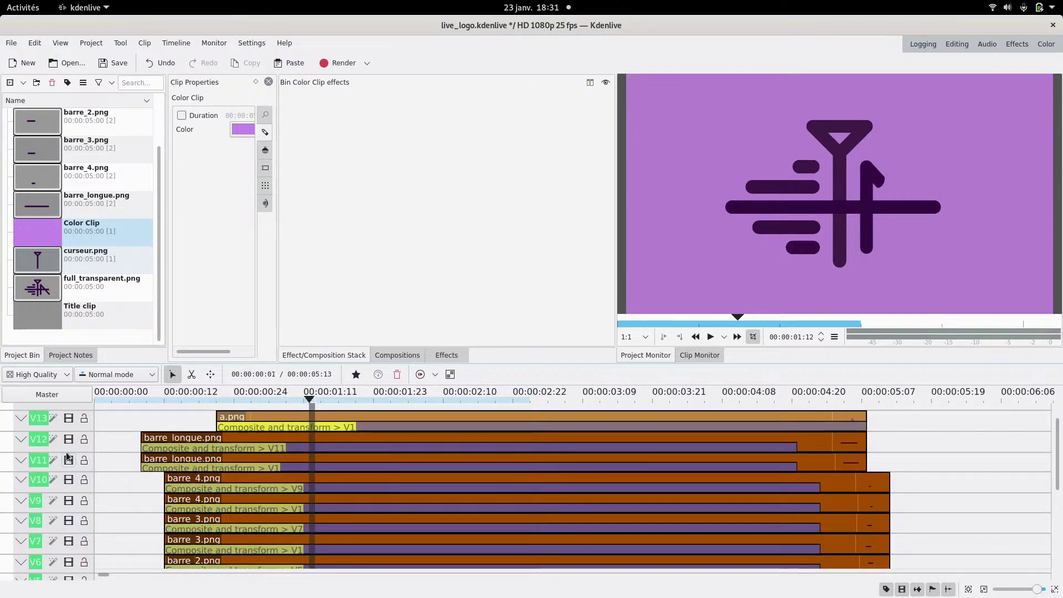
{"action": "scroll", "coordinate": [139, 493], "scroll_direction": "down", "scroll_amount": 2}
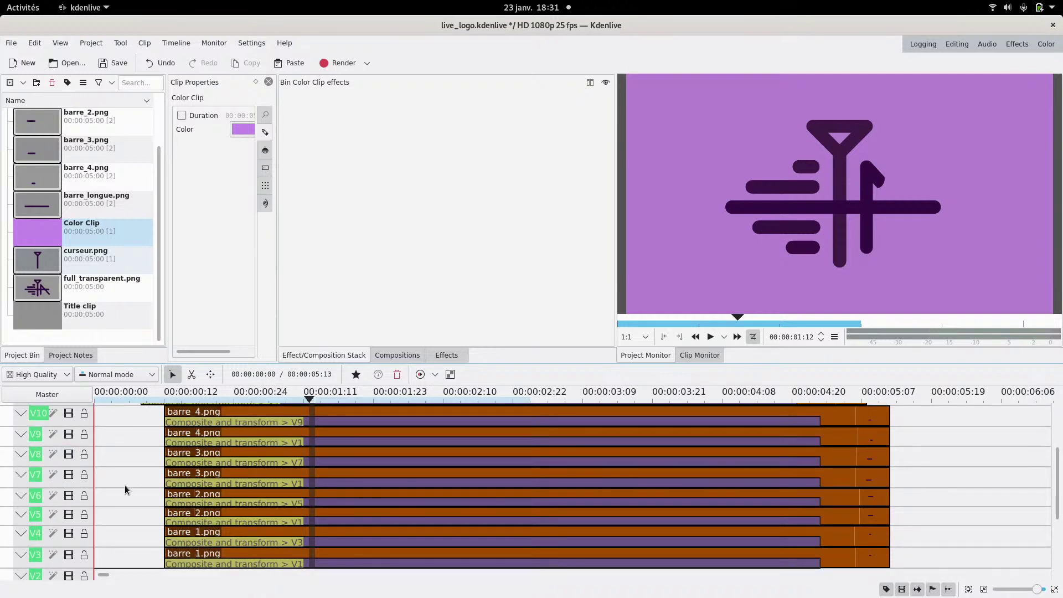
{"action": "scroll", "coordinate": [82, 490], "scroll_direction": "down", "scroll_amount": 2}
{"action": "left_click_drag", "start_coordinate": [110, 472], "coordinate": [166, 454]}
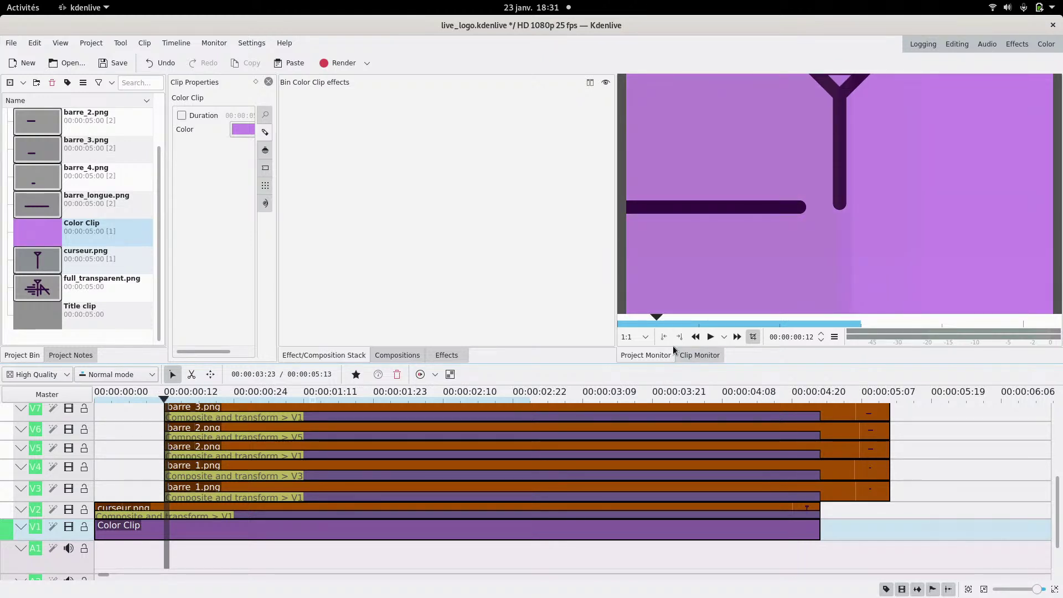
{"action": "scroll", "coordinate": [39, 487], "scroll_direction": "up", "scroll_amount": 3}
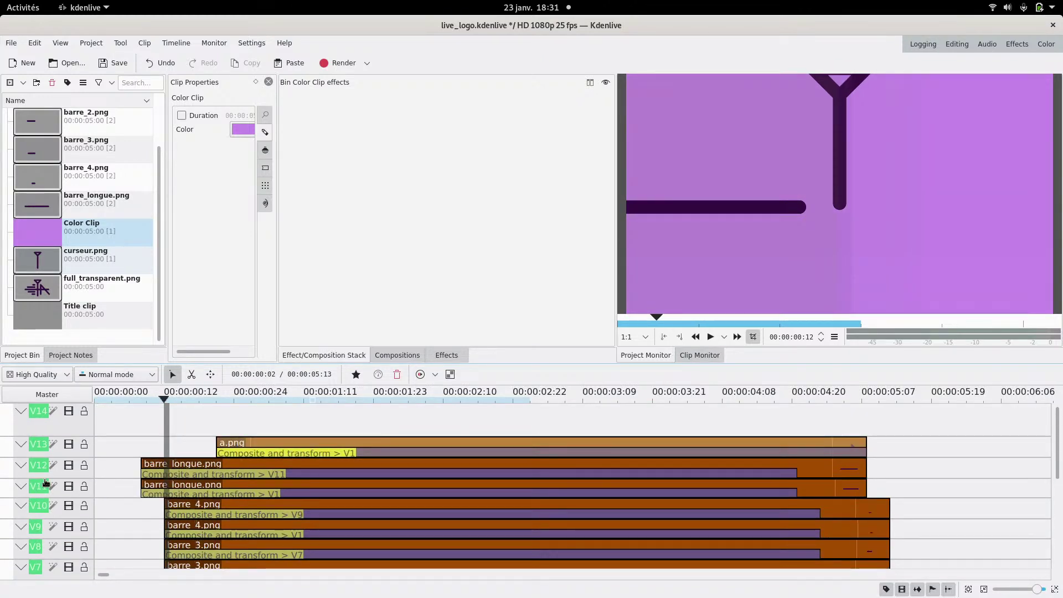
{"action": "left_click_drag", "start_coordinate": [347, 426], "coordinate": [404, 426]}
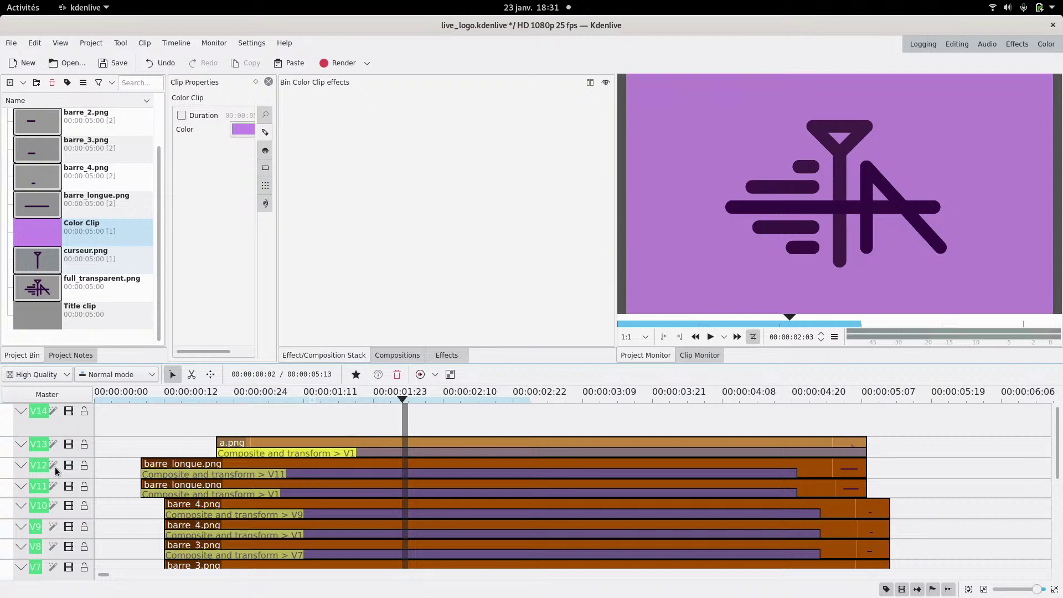
- Add a composition to the V1 Color Clip from about 00:00:02:00 to its end and switch it to Composite and transform
{"action": "scroll", "coordinate": [48, 476], "scroll_direction": "down", "scroll_amount": 4}
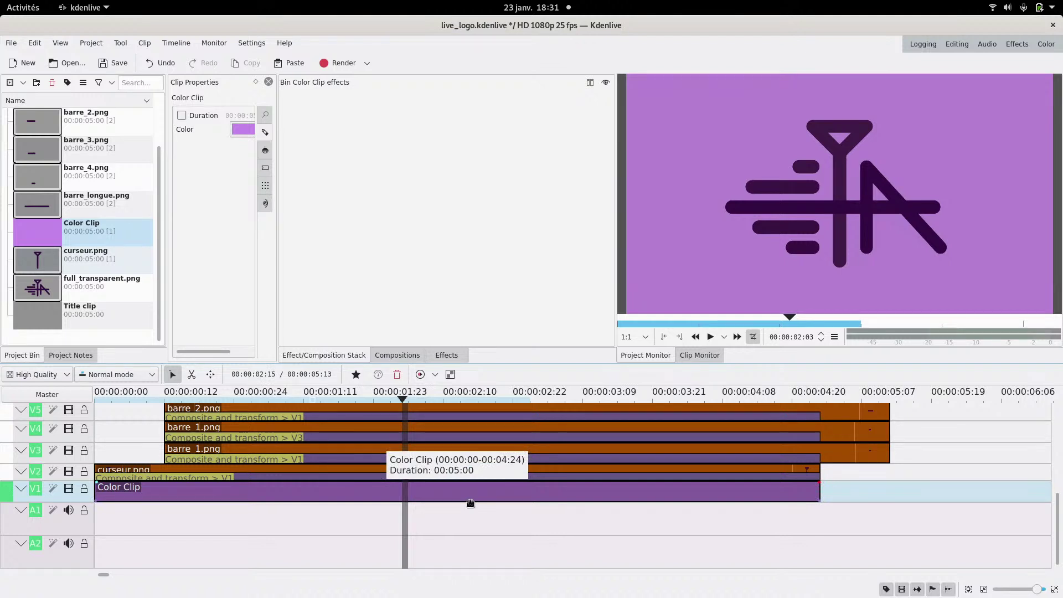
{"action": "left_click_drag", "start_coordinate": [820, 503], "coordinate": [386, 501]}
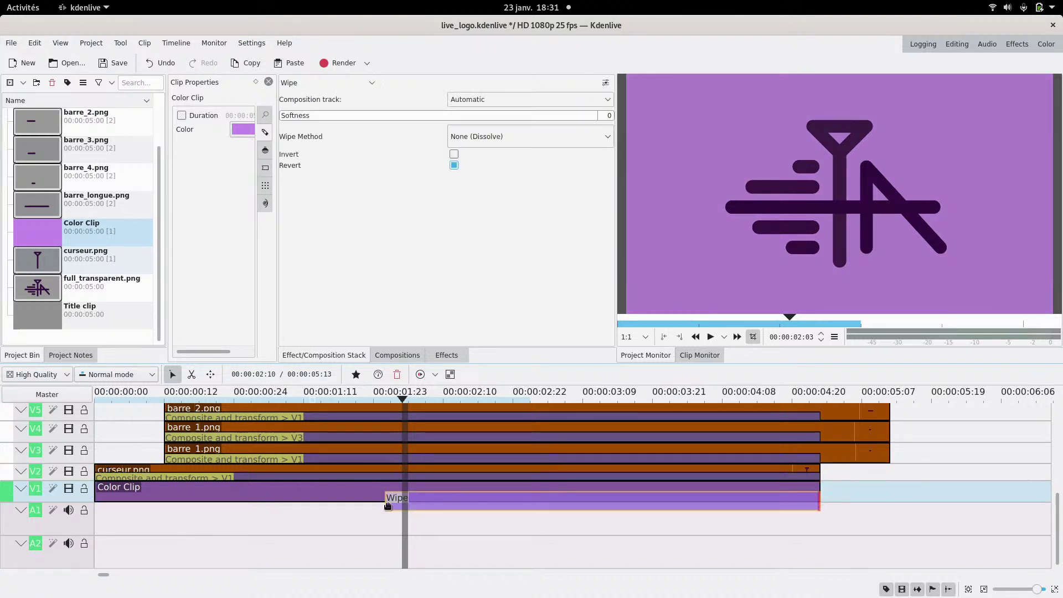
{"action": "left_click", "coordinate": [311, 82]}
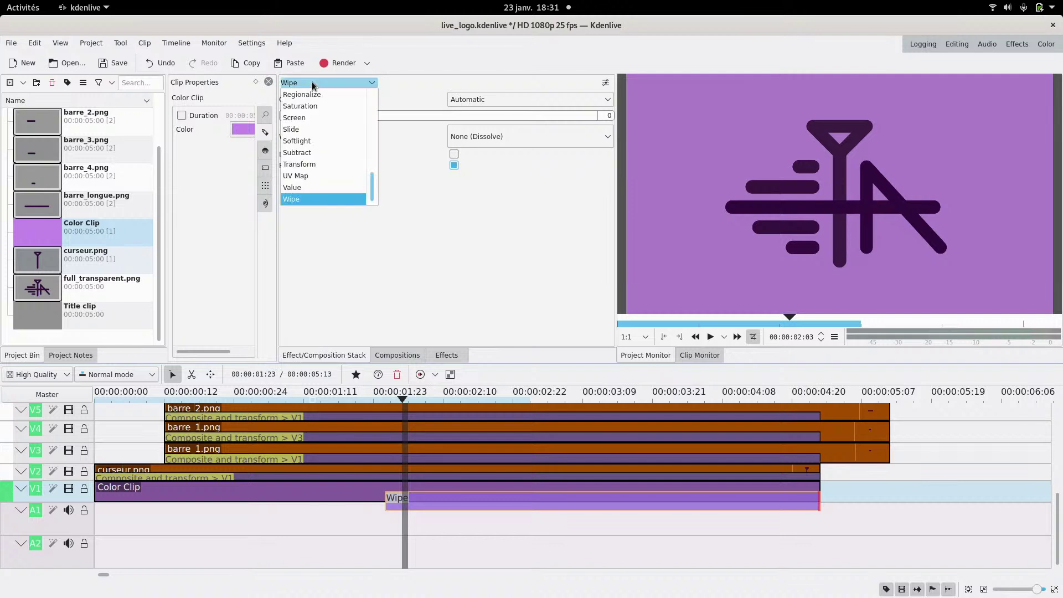
{"action": "scroll", "coordinate": [314, 141], "scroll_direction": "up", "scroll_amount": 5}
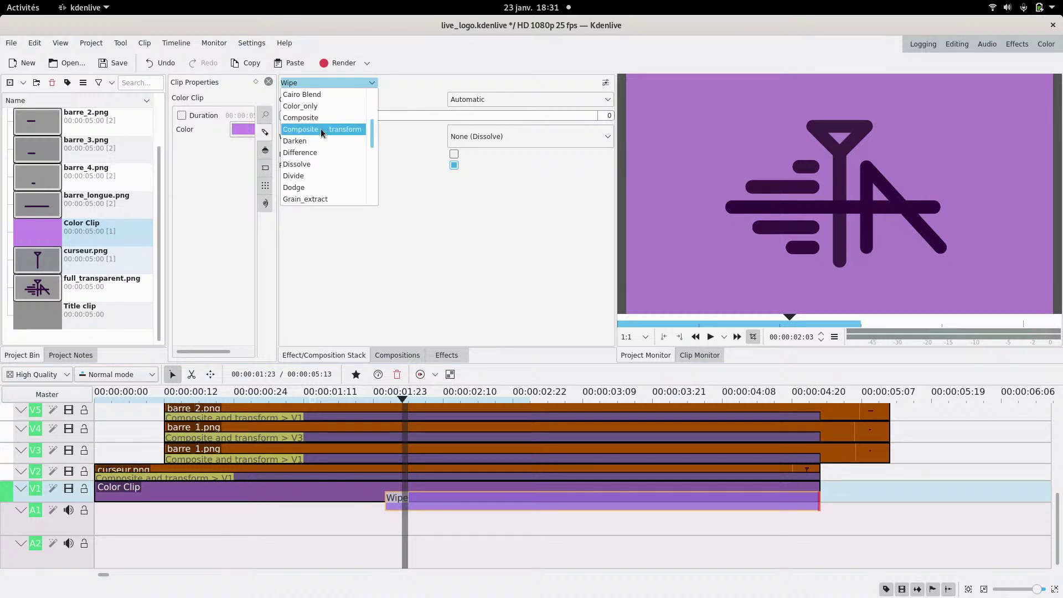
{"action": "left_click", "coordinate": [320, 129]}
- Add a keyframe at 00:00:00:24 in the V1 composition and set its size to 700% and rotation to 160
{"action": "left_click_drag", "start_coordinate": [363, 126], "coordinate": [391, 123]}
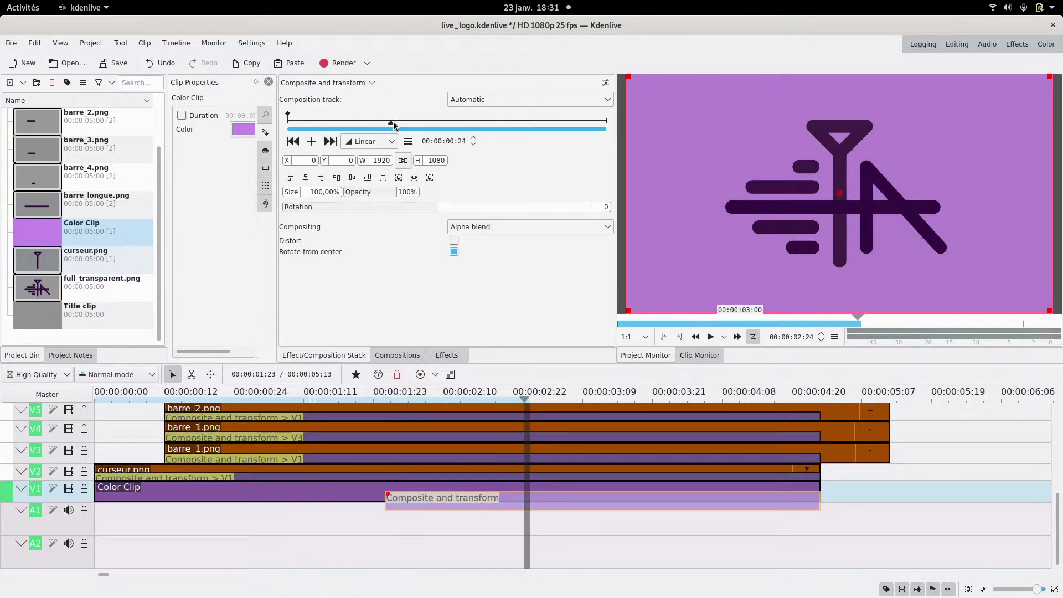
{"action": "left_click", "coordinate": [311, 142]}
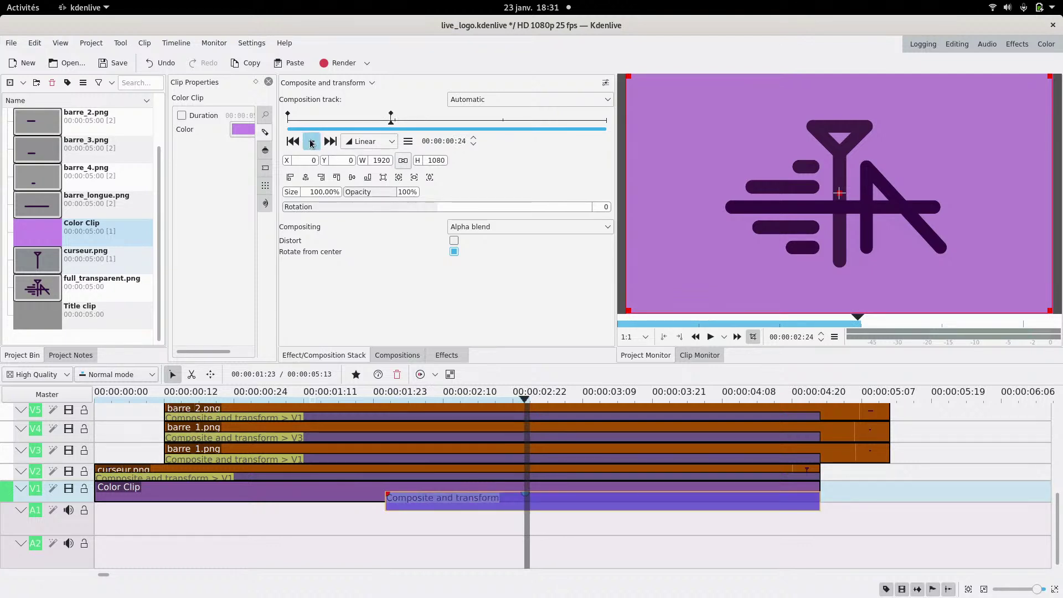
{"action": "left_click", "coordinate": [311, 191]}
{"action": "type", "text": "5"}
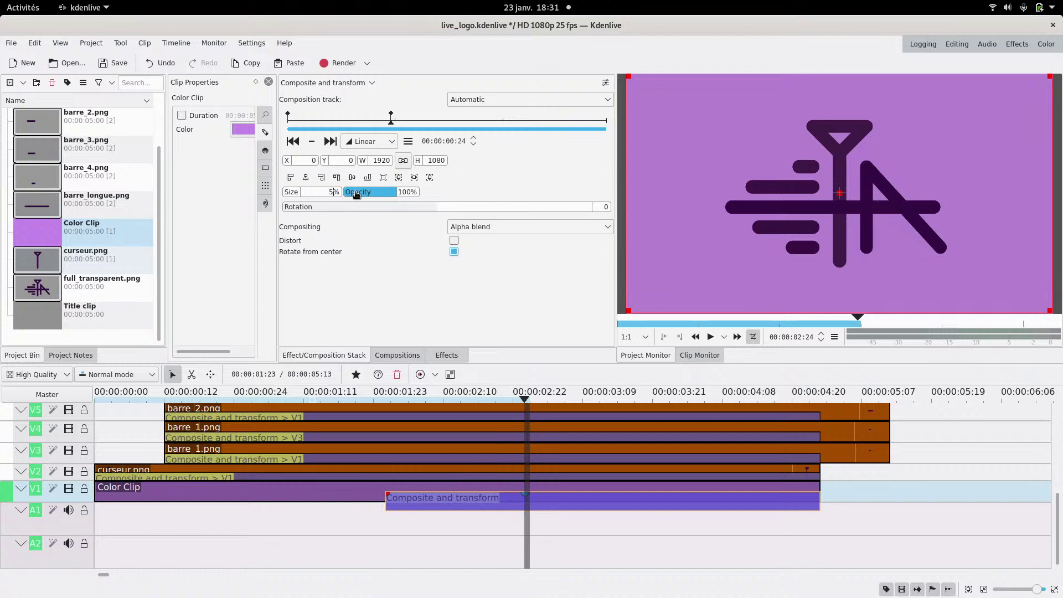
{"action": "key", "text": "Return"}
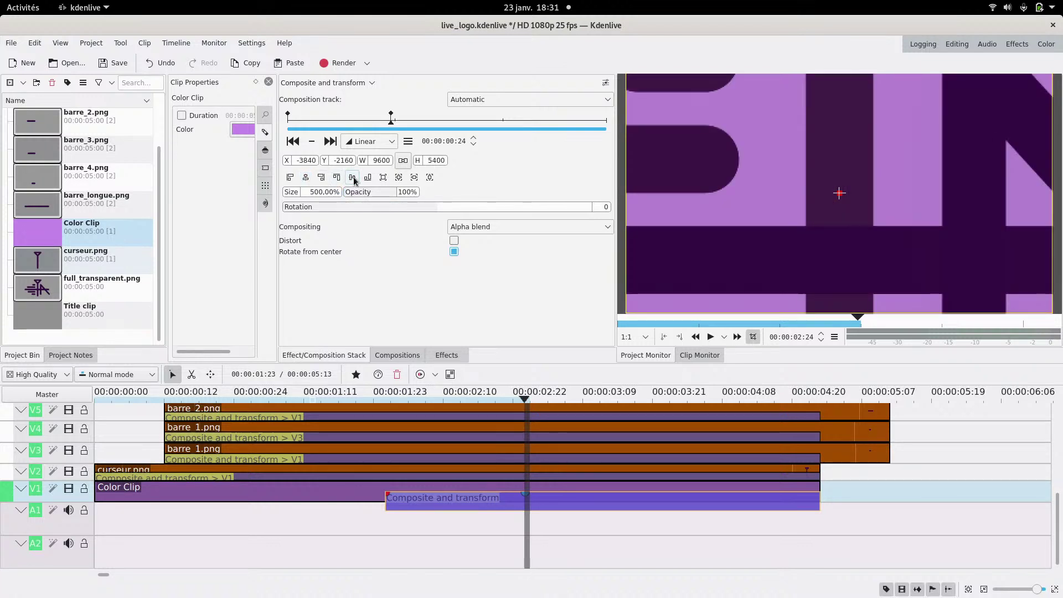
{"action": "left_click_drag", "start_coordinate": [446, 209], "coordinate": [507, 208]}
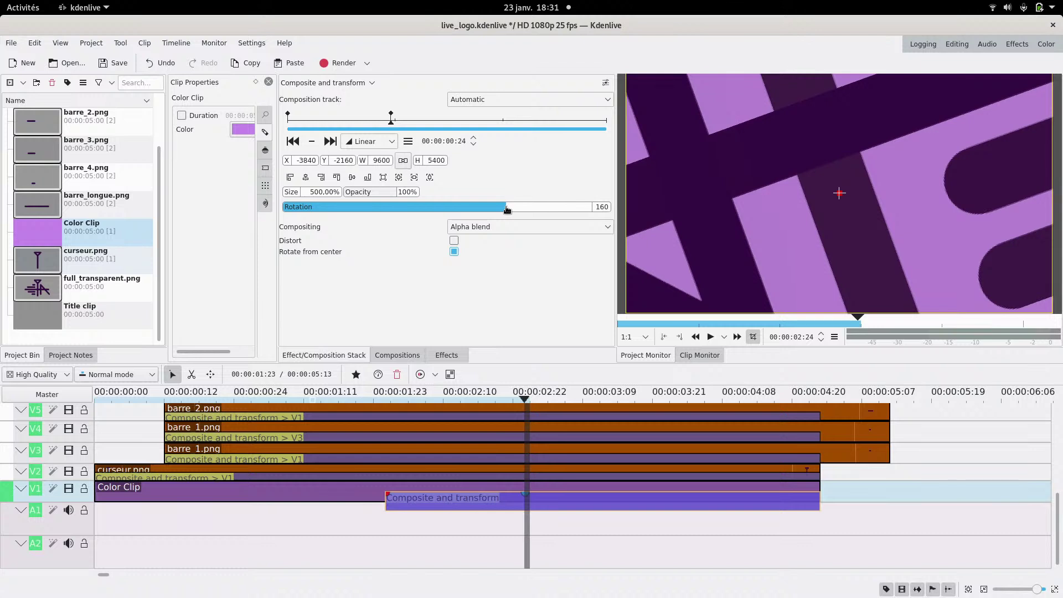
{"action": "left_click", "coordinate": [308, 191]}
{"action": "type", "text": "700"}
{"action": "key", "text": "Return"}
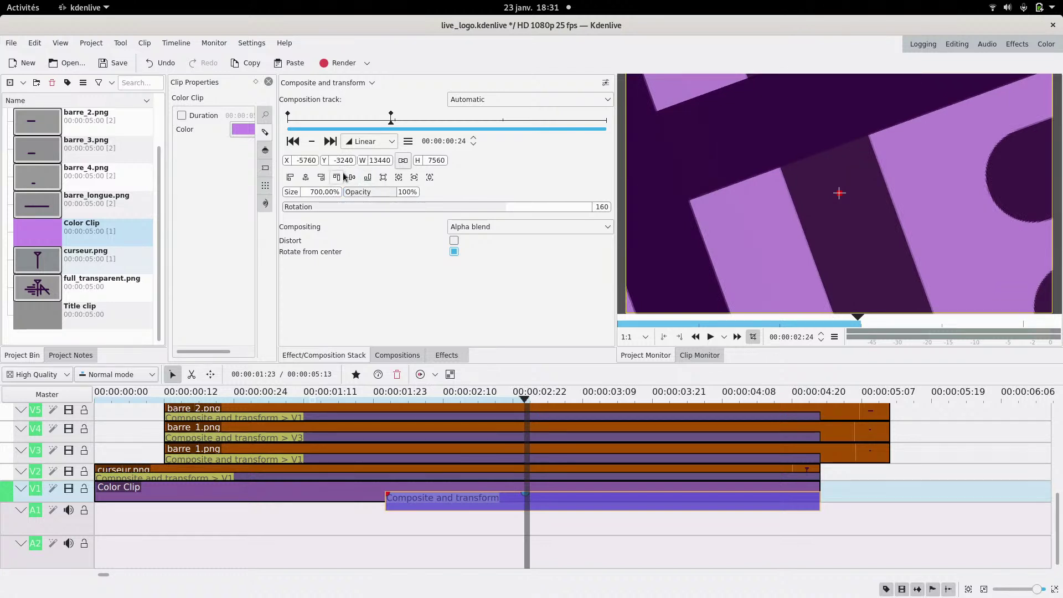
- Set both the 00:00:00:24 keyframe and the first keyframe of the V1 composition to Smooth interpolation
{"action": "left_click", "coordinate": [369, 141]}
{"action": "left_click", "coordinate": [365, 180]}
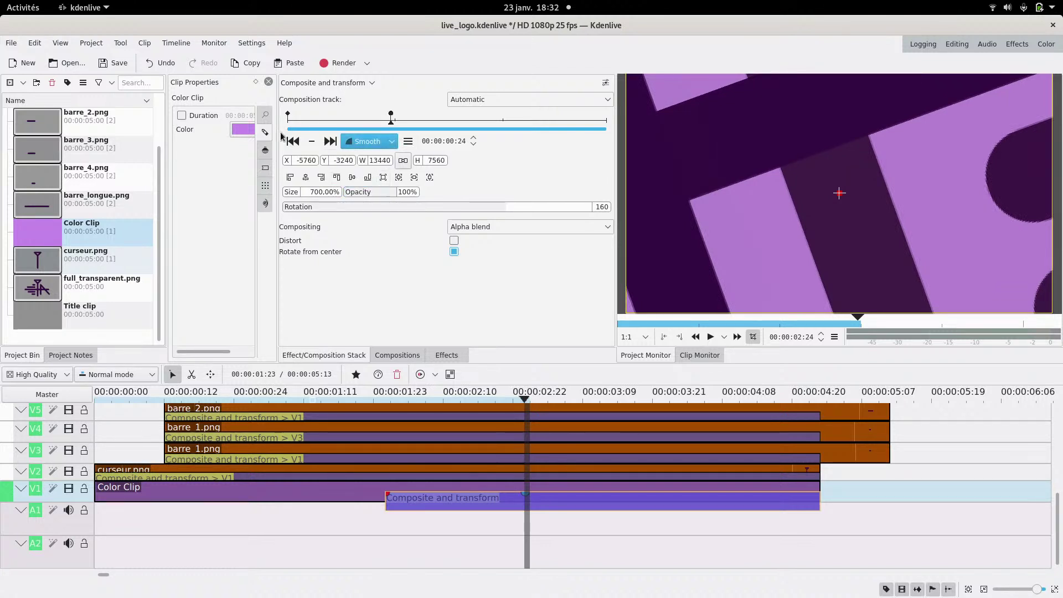
{"action": "left_click", "coordinate": [290, 142]}
{"action": "left_click", "coordinate": [348, 141]}
{"action": "left_click", "coordinate": [366, 180]}
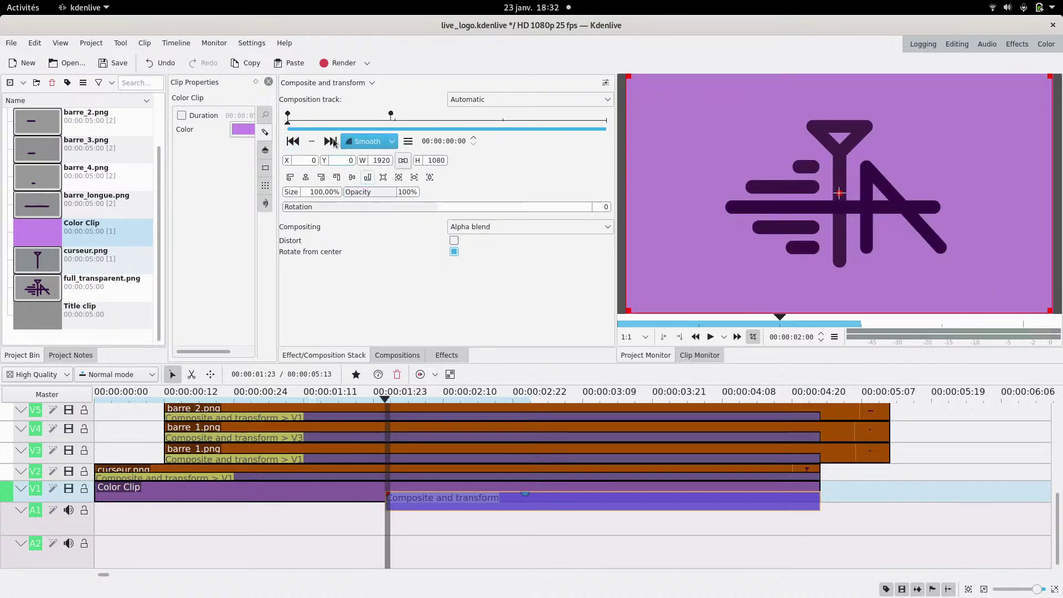
- Add a keyframe early in the zoom and spin, move it to 00:00:00:13, and set it to Smooth interpolation
{"action": "left_click", "coordinate": [341, 122]}
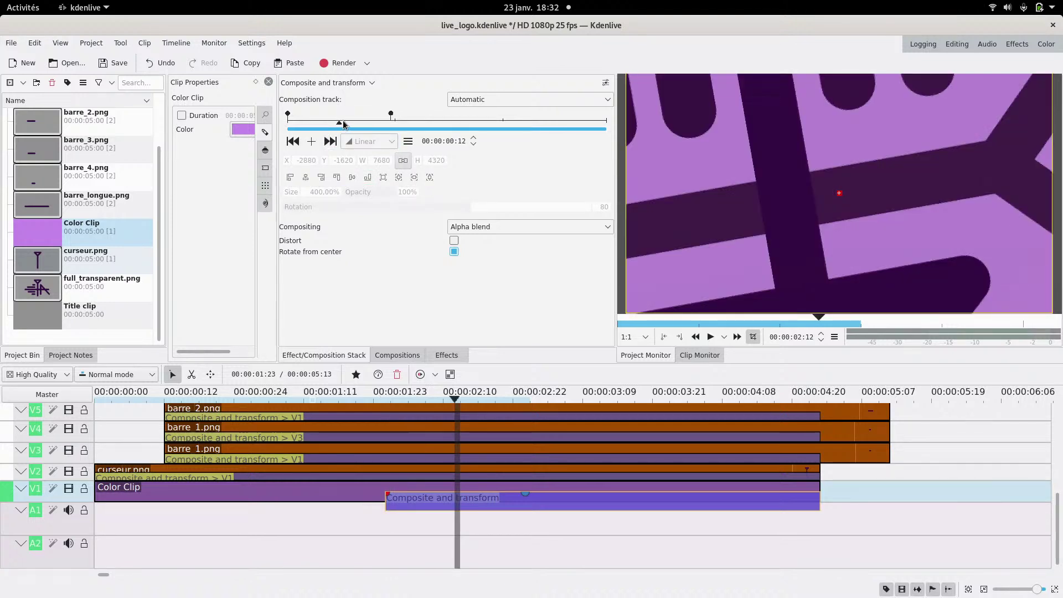
{"action": "left_click", "coordinate": [311, 121]}
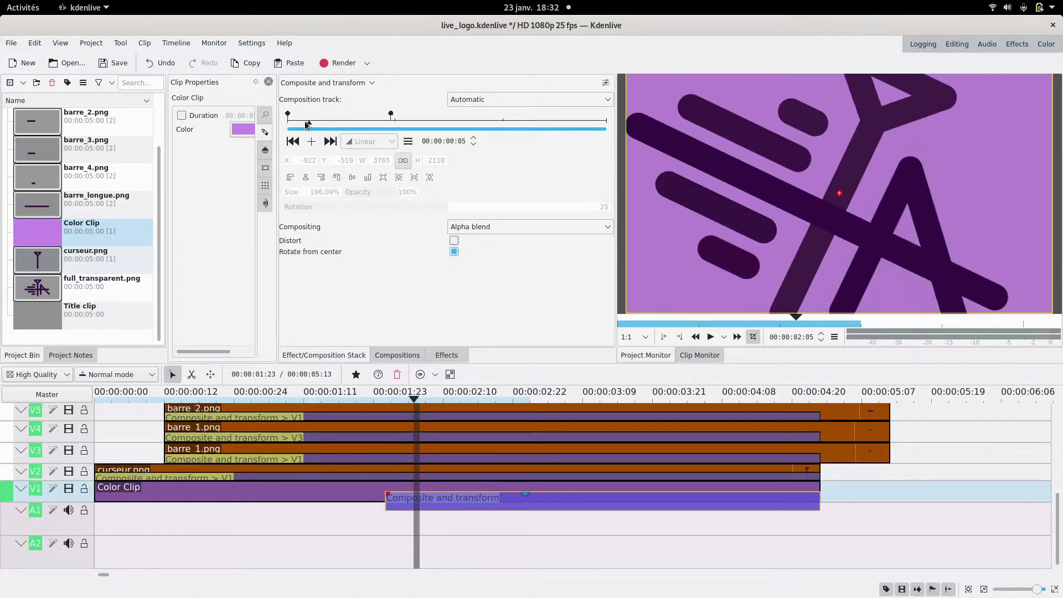
{"action": "left_click", "coordinate": [302, 121]}
{"action": "left_click", "coordinate": [311, 142]}
{"action": "left_click_drag", "start_coordinate": [303, 122], "coordinate": [344, 122]}
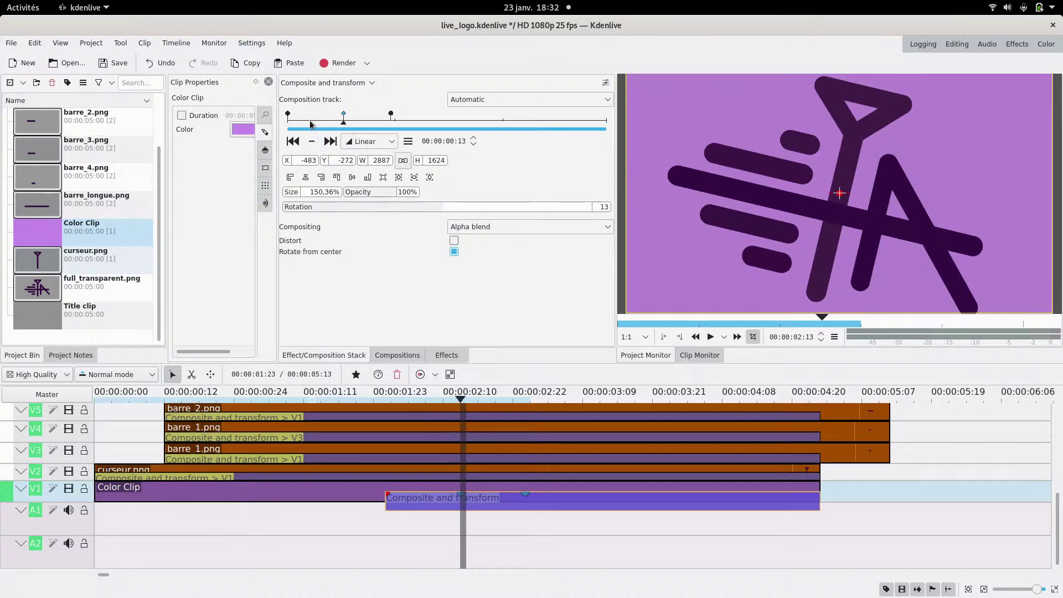
{"action": "left_click", "coordinate": [362, 141]}
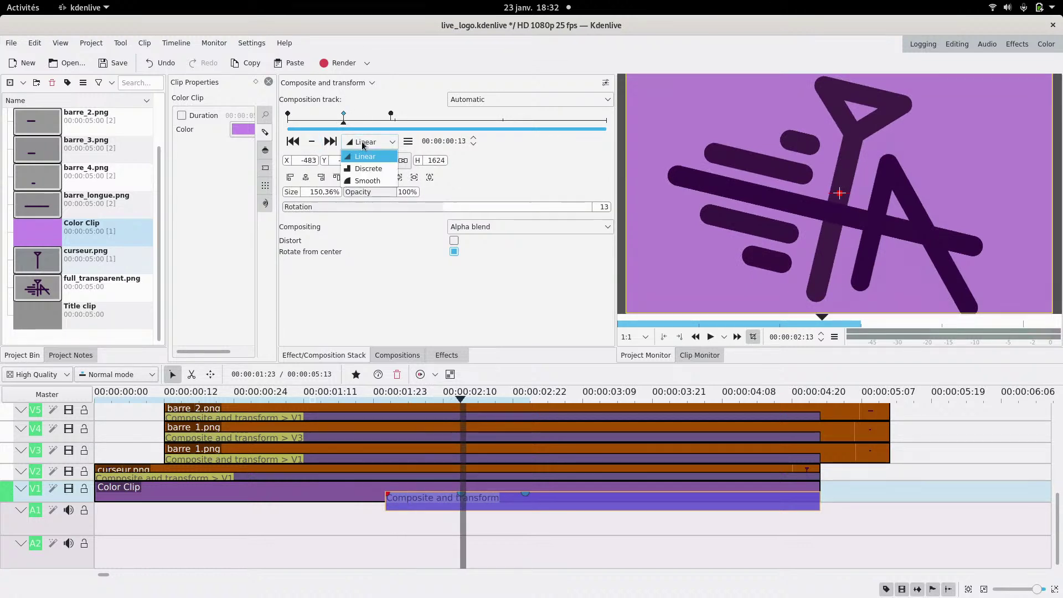
{"action": "left_click", "coordinate": [361, 169]}
{"action": "left_click", "coordinate": [306, 123]}
{"action": "mouse_move", "coordinate": [308, 124]}
{"action": "left_mouse_down"}
{"action": "mouse_move", "coordinate": [395, 121]}
{"action": "mouse_move", "coordinate": [313, 124]}
{"action": "left_mouse_up"}
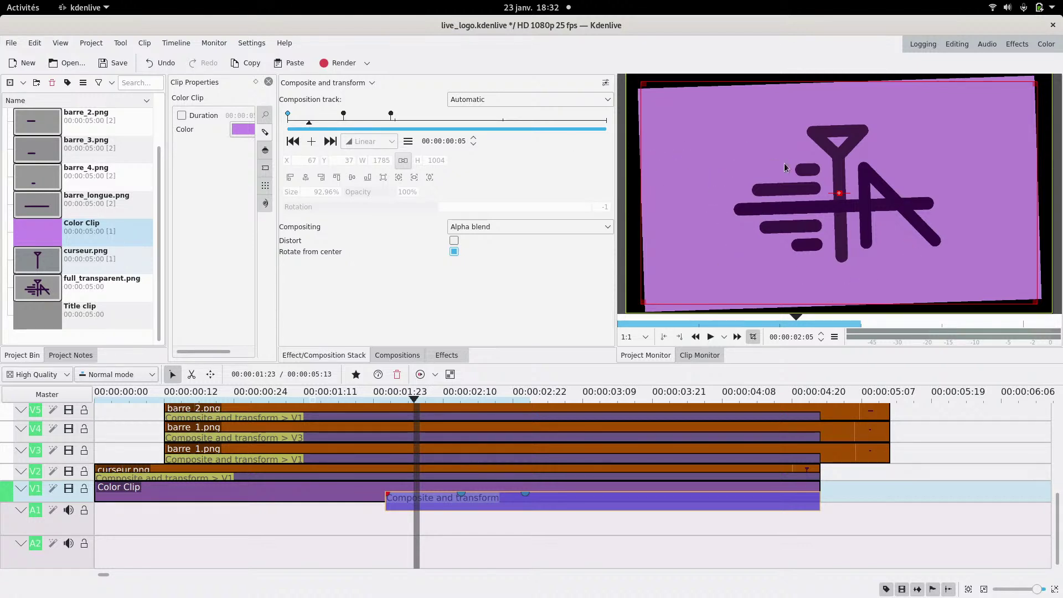
- Lower the project monitor's preview resolution to 540p and scrub through the logo's zoom and spin
{"action": "left_click", "coordinate": [278, 498]}
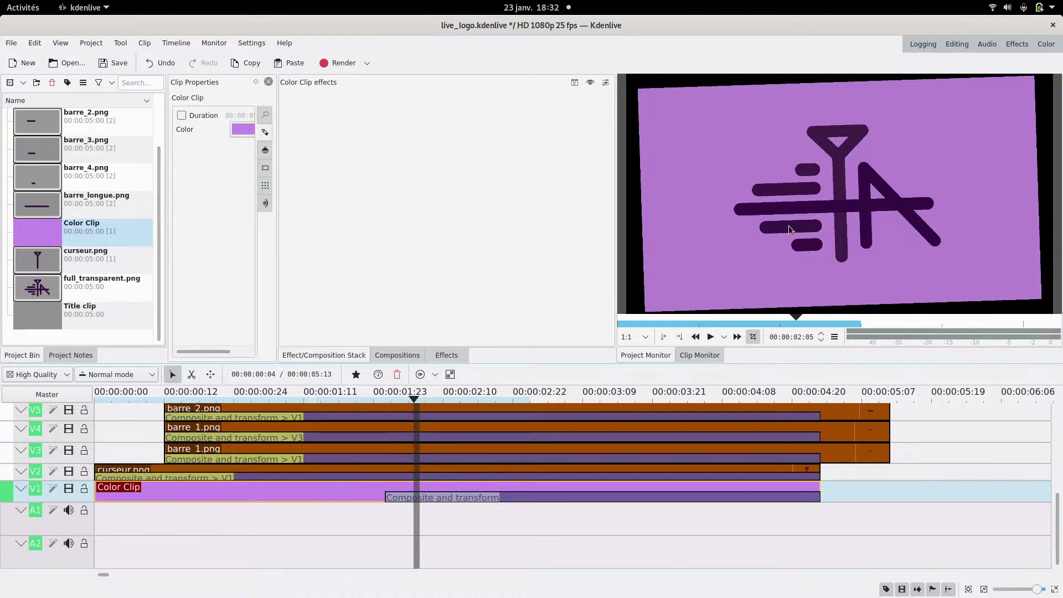
{"action": "left_click", "coordinate": [645, 338]}
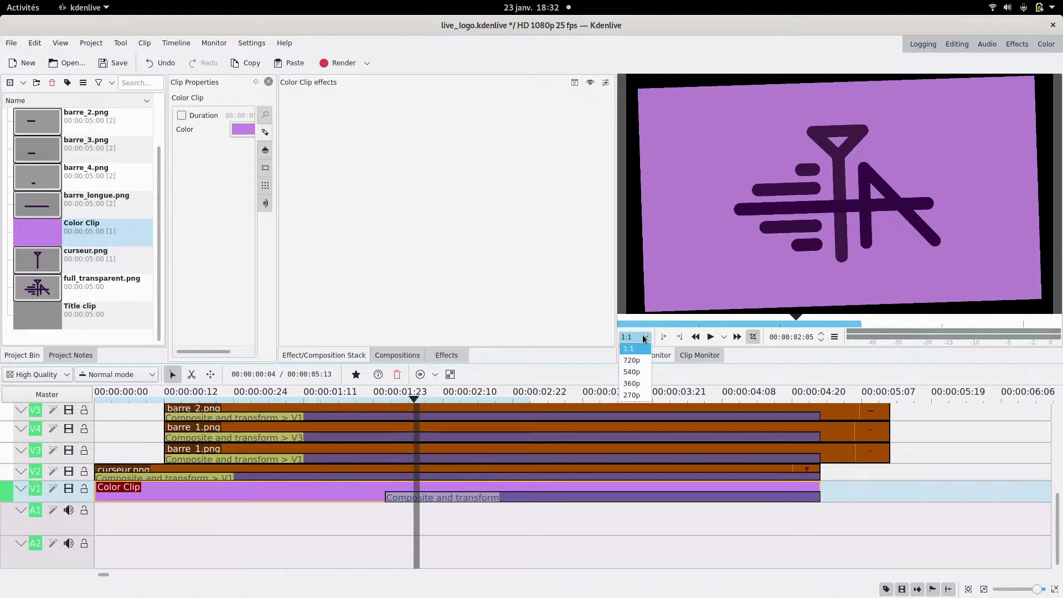
{"action": "left_click", "coordinate": [633, 372]}
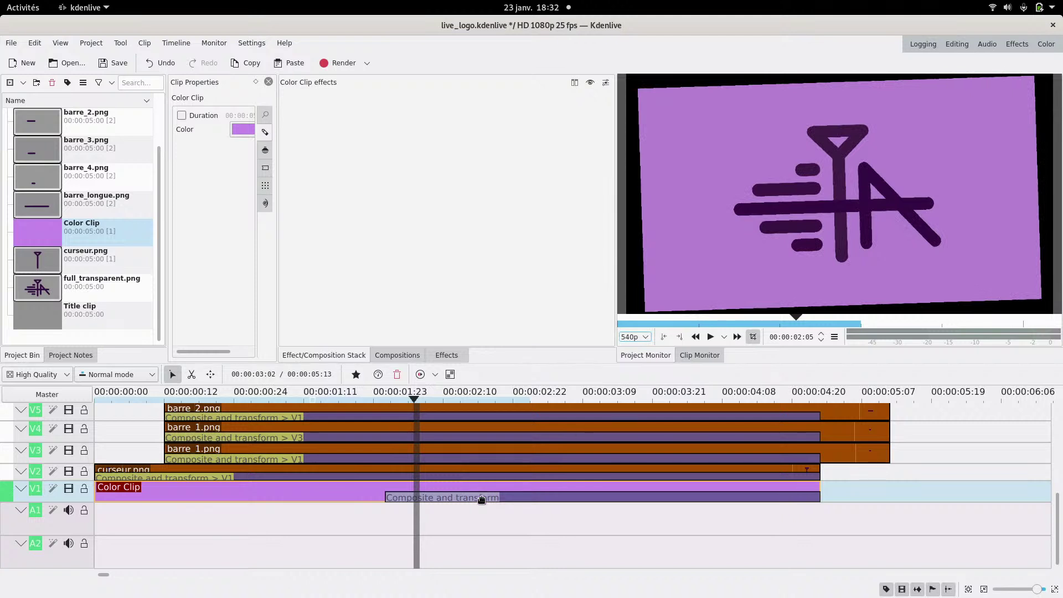
{"action": "left_click", "coordinate": [388, 513]}
{"action": "left_click_drag", "start_coordinate": [394, 514], "coordinate": [510, 511]}
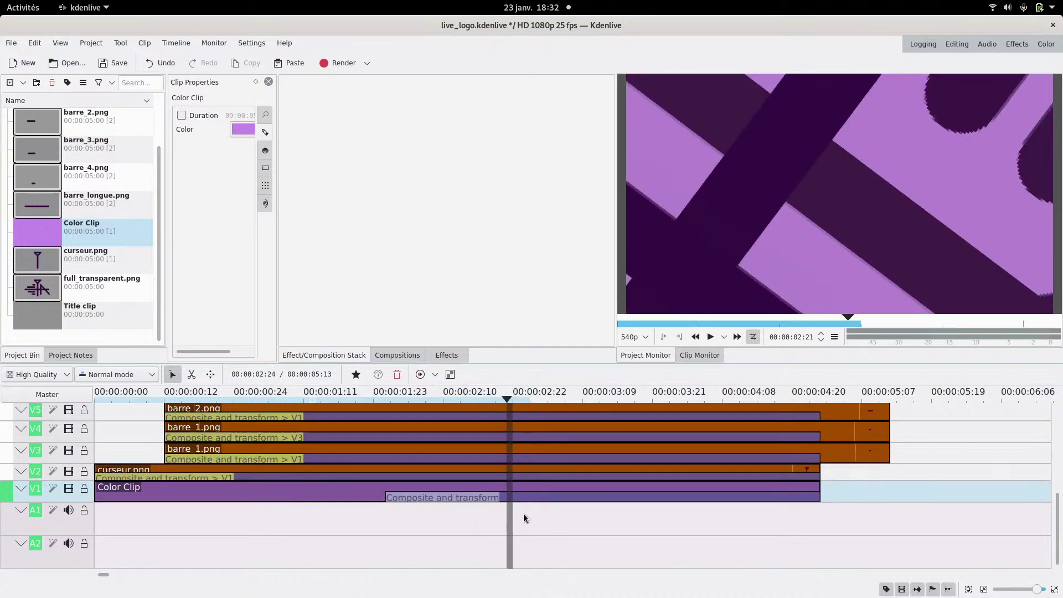
- Add a Smooth keyframe at 00:00:00:21 in the V1 composition and make its 00:00:00:24 keyframe fully transparent
{"action": "left_click", "coordinate": [528, 503]}
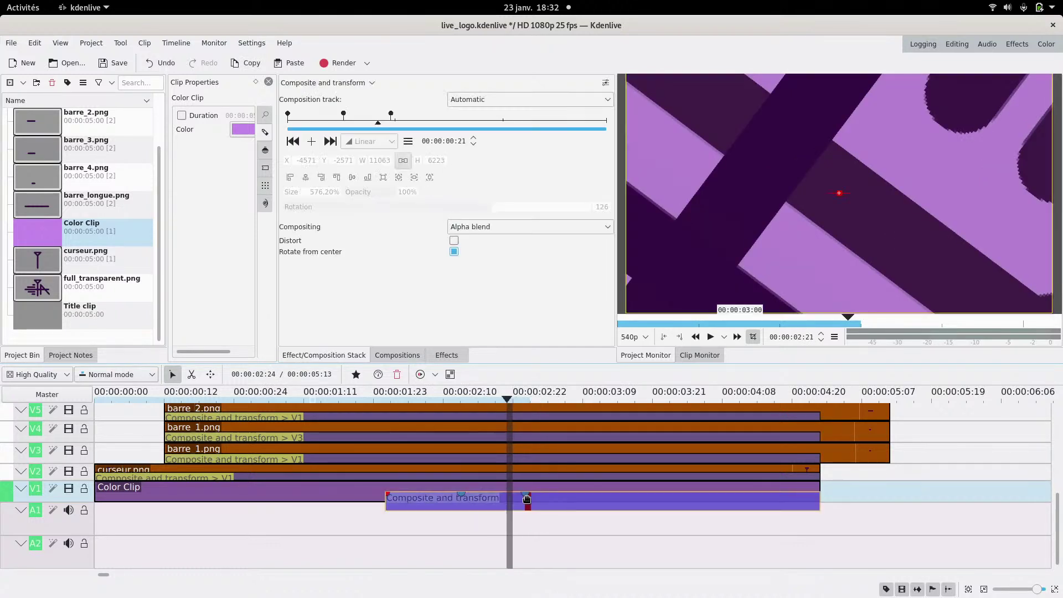
{"action": "left_click", "coordinate": [312, 142]}
{"action": "left_click", "coordinate": [368, 141]}
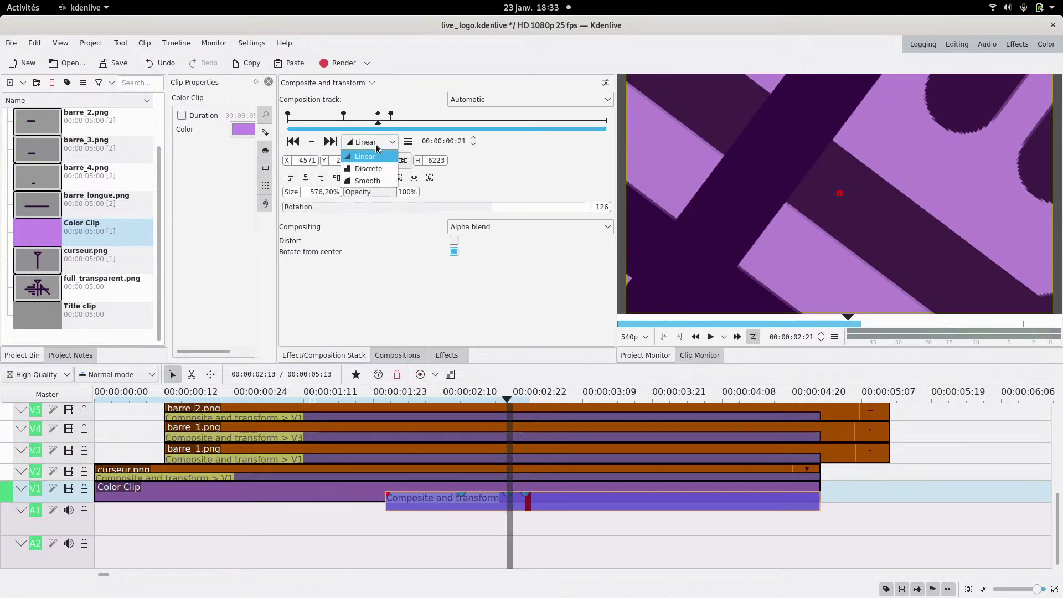
{"action": "left_click", "coordinate": [366, 181]}
{"action": "left_click", "coordinate": [330, 143]}
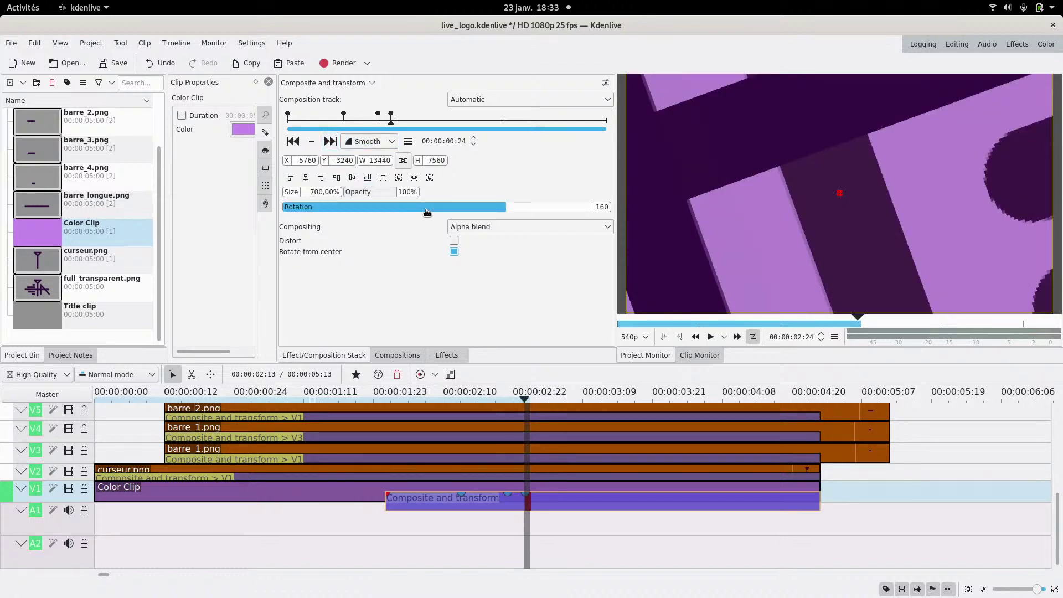
{"action": "left_click_drag", "start_coordinate": [369, 192], "coordinate": [300, 192]}
- Play back and scrub the ending from about 00:00:02:01 to check the zoom, spin and fade-out
{"action": "left_click", "coordinate": [394, 533]}
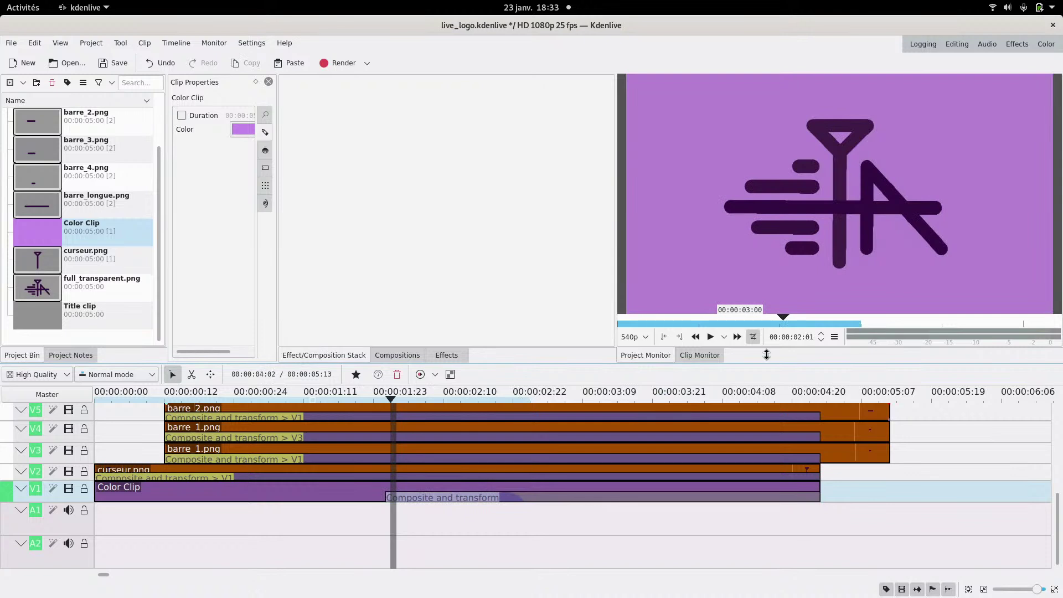
{"action": "left_click", "coordinate": [711, 336]}
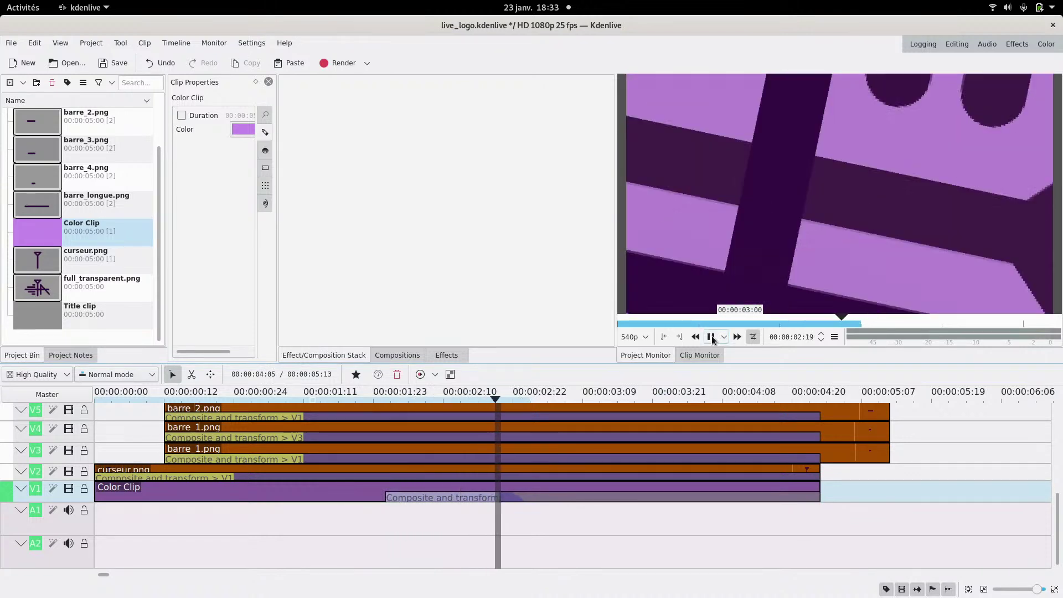
{"action": "left_click", "coordinate": [712, 338]}
{"action": "left_click_drag", "start_coordinate": [500, 511], "coordinate": [549, 507]}
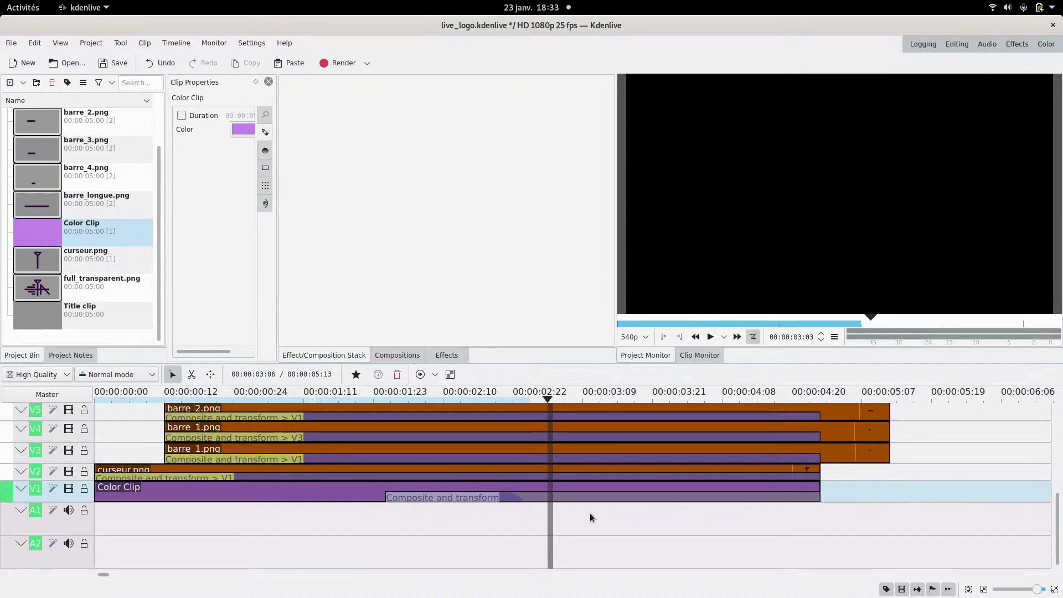
- Render the timeline preview and play the logo animation from the beginning
{"action": "left_click", "coordinate": [423, 374]}
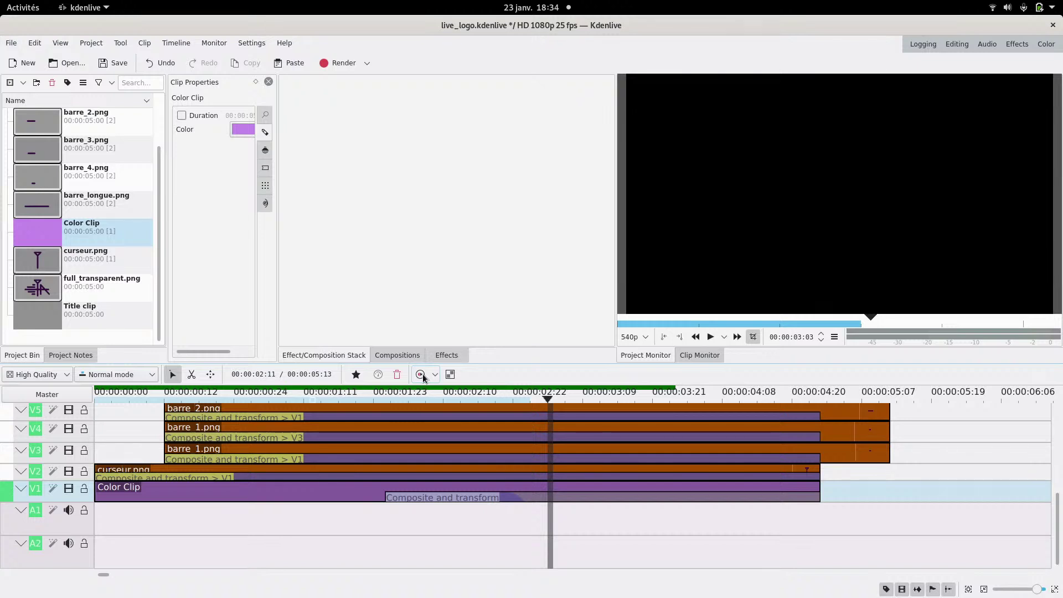
{"action": "left_click_drag", "start_coordinate": [127, 402], "coordinate": [91, 402]}
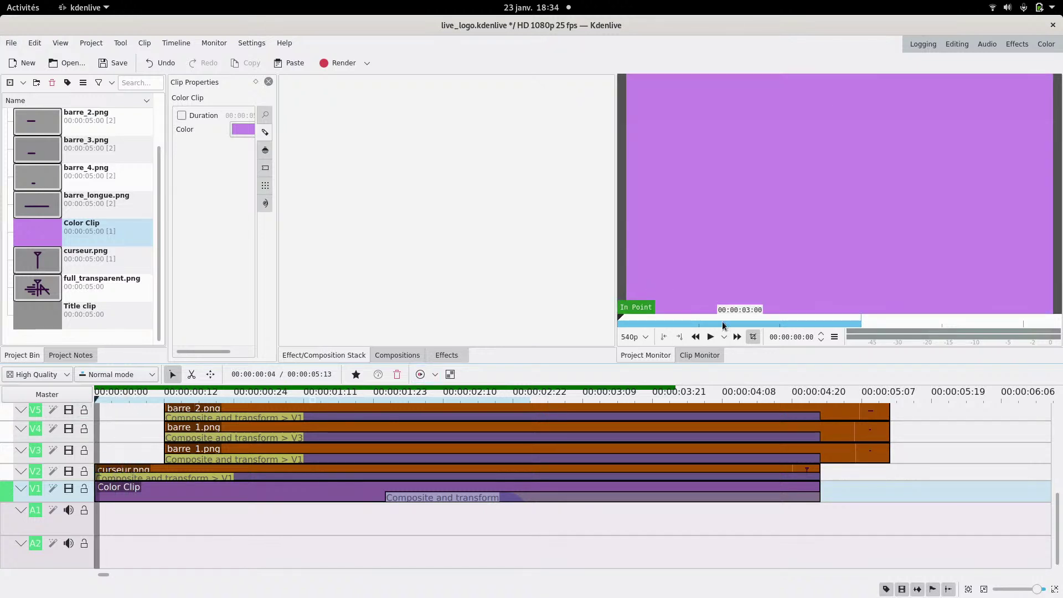
{"action": "left_click", "coordinate": [711, 337]}
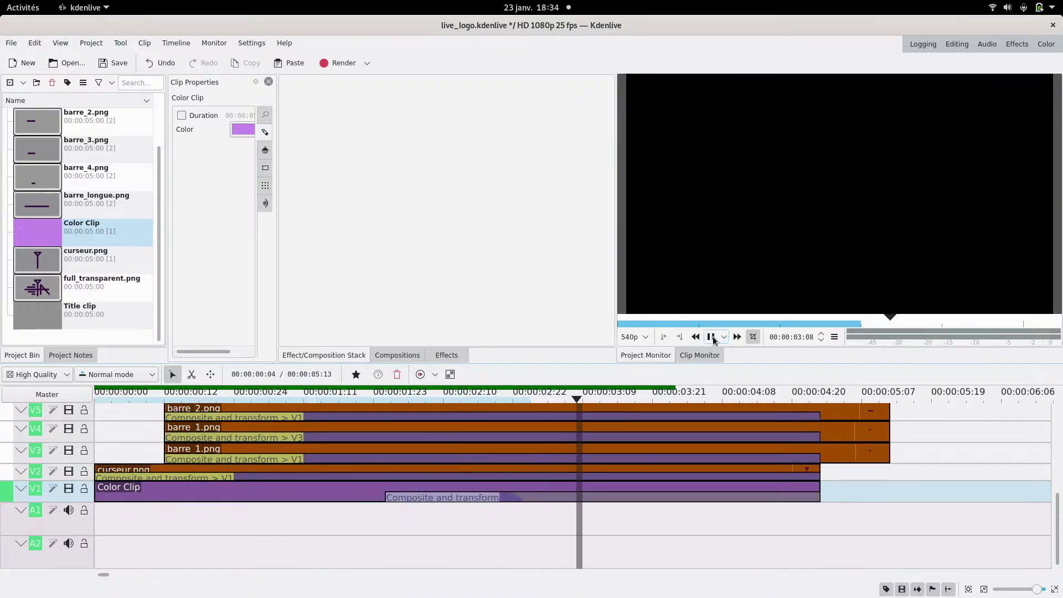
- Stop playback and move the V1 Composite and transform composition earlier so it starts at 00:00:01:19
{"action": "left_click", "coordinate": [711, 337]}
{"action": "left_click_drag", "start_coordinate": [317, 510], "coordinate": [424, 519]}
{"action": "left_click", "coordinate": [356, 525]}
{"action": "left_click_drag", "start_coordinate": [301, 524], "coordinate": [375, 520]}
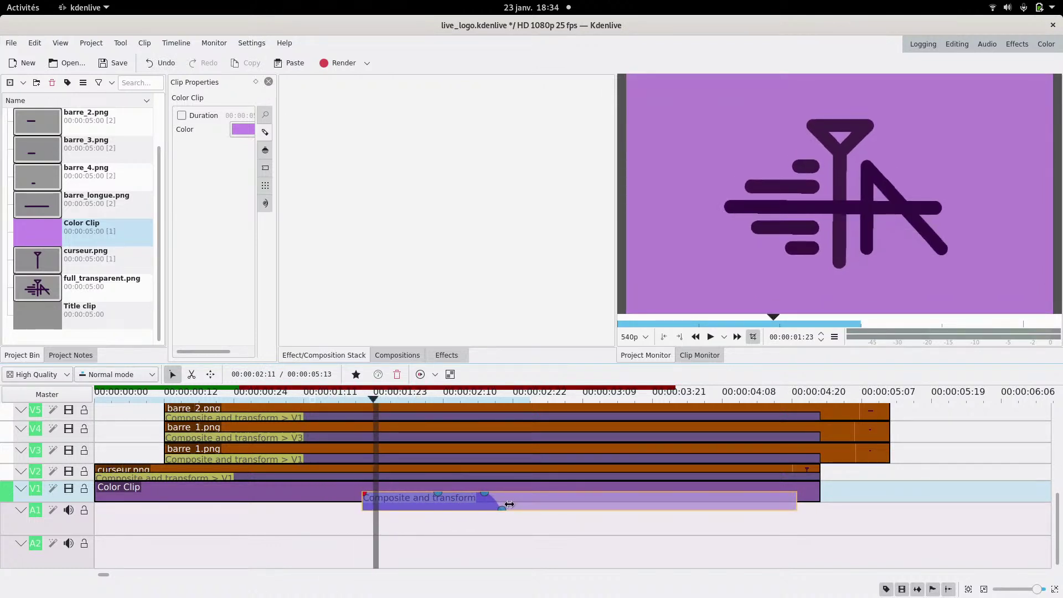
{"action": "left_click_drag", "start_coordinate": [554, 500], "coordinate": [538, 505]}
{"action": "left_click_drag", "start_coordinate": [361, 518], "coordinate": [350, 520]}
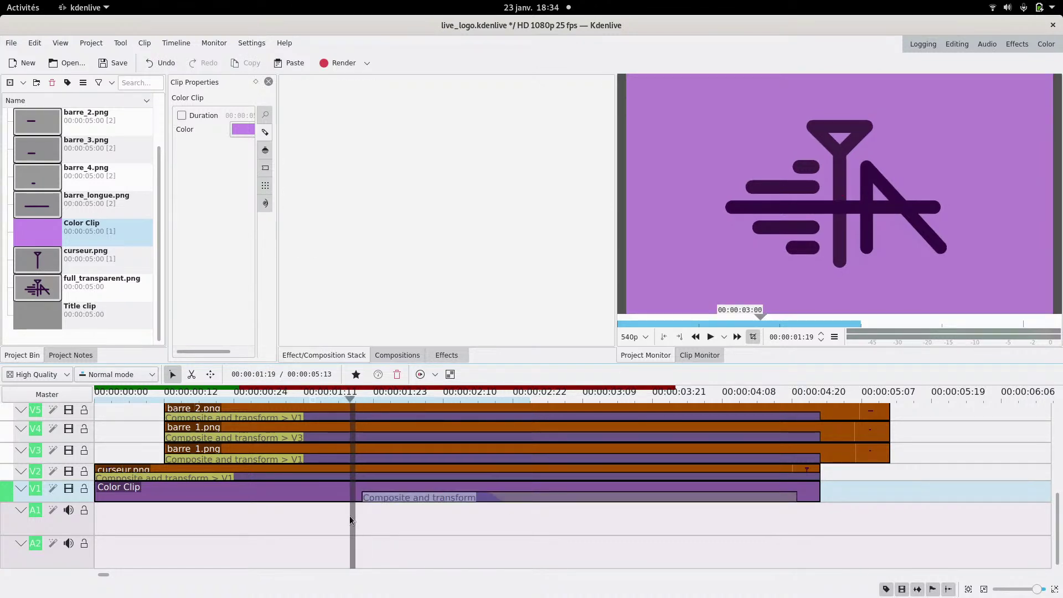
{"action": "left_click_drag", "start_coordinate": [555, 498], "coordinate": [541, 500]}
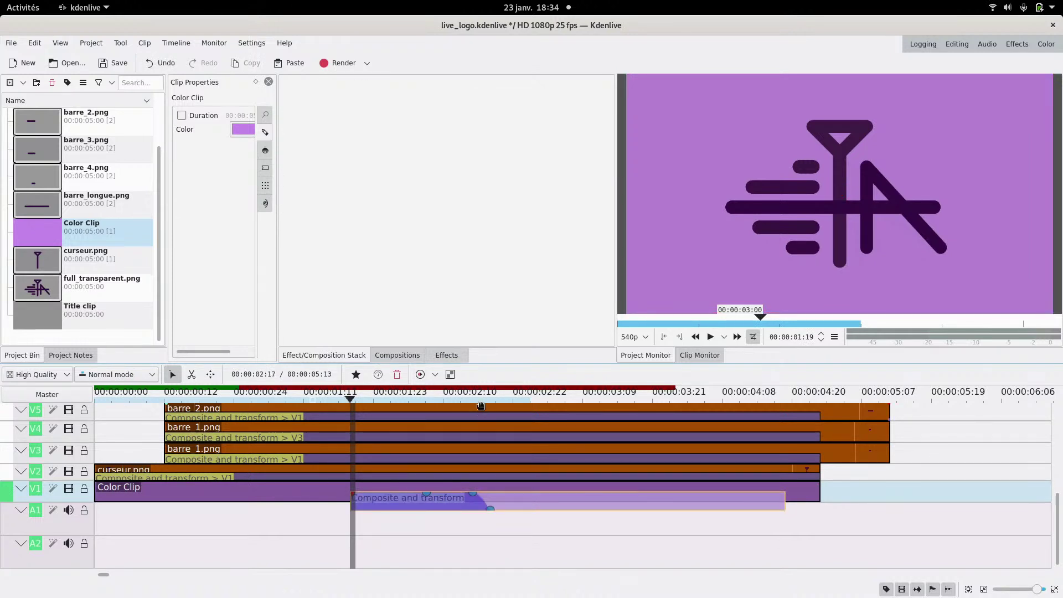
- Re-render the timeline preview and play back the logo animation with its earlier zoom, spin and fade-out
{"action": "left_click", "coordinate": [420, 374]}
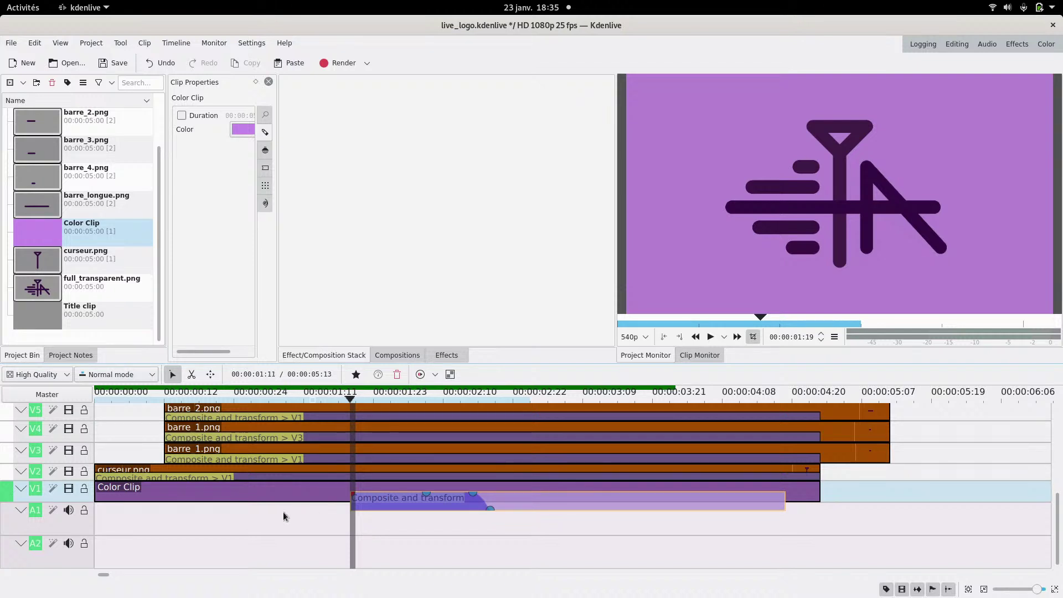
{"action": "left_click", "coordinate": [144, 526]}
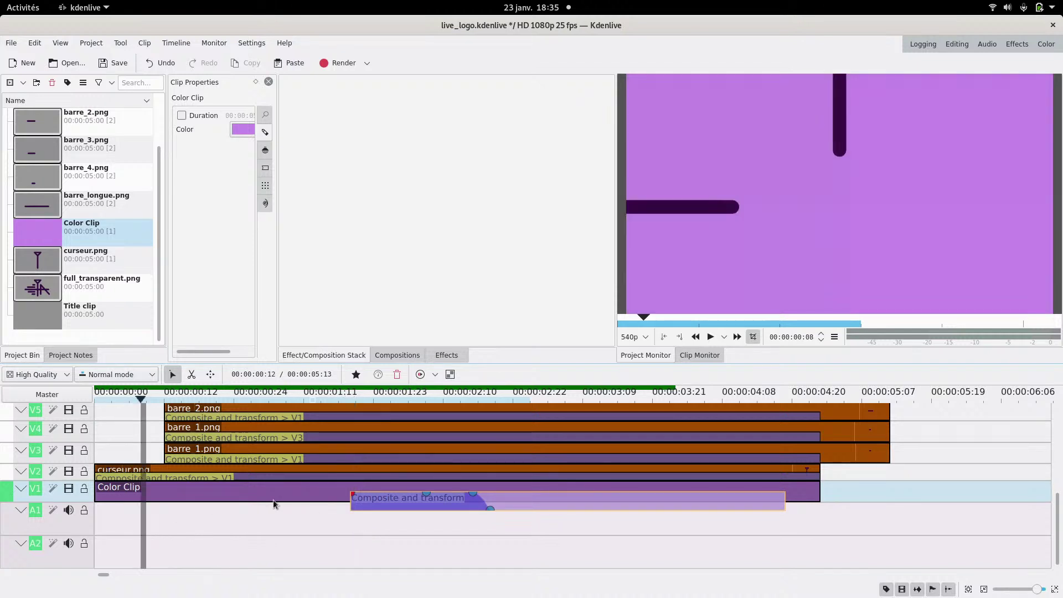
{"action": "left_click", "coordinate": [710, 339]}
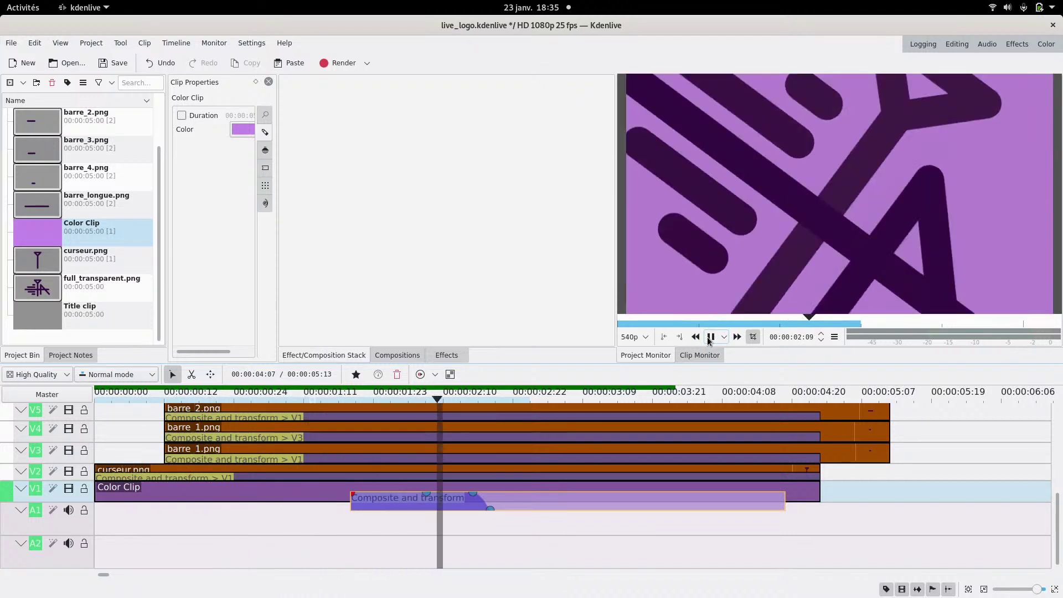
{"action": "left_click", "coordinate": [711, 337]}
{"action": "key", "text": "Home"}
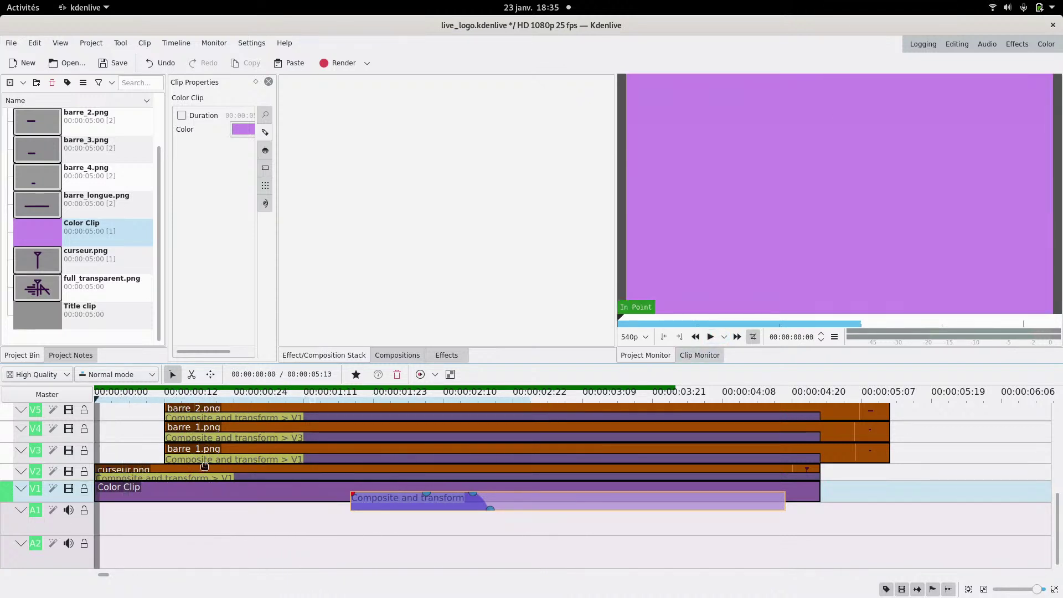
{"action": "left_click", "coordinate": [711, 338]}
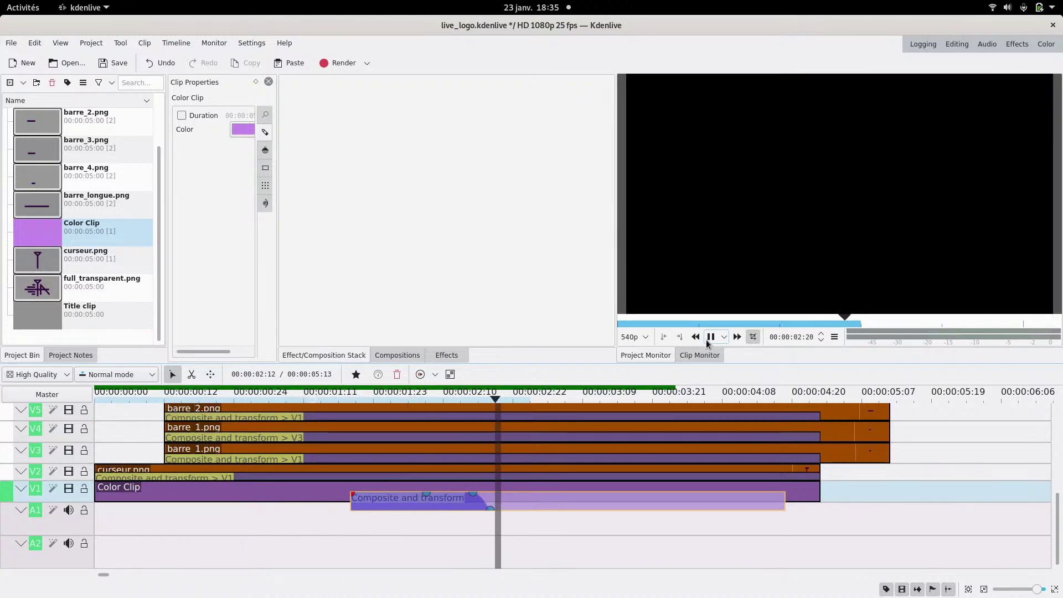
{"action": "left_click", "coordinate": [709, 339]}
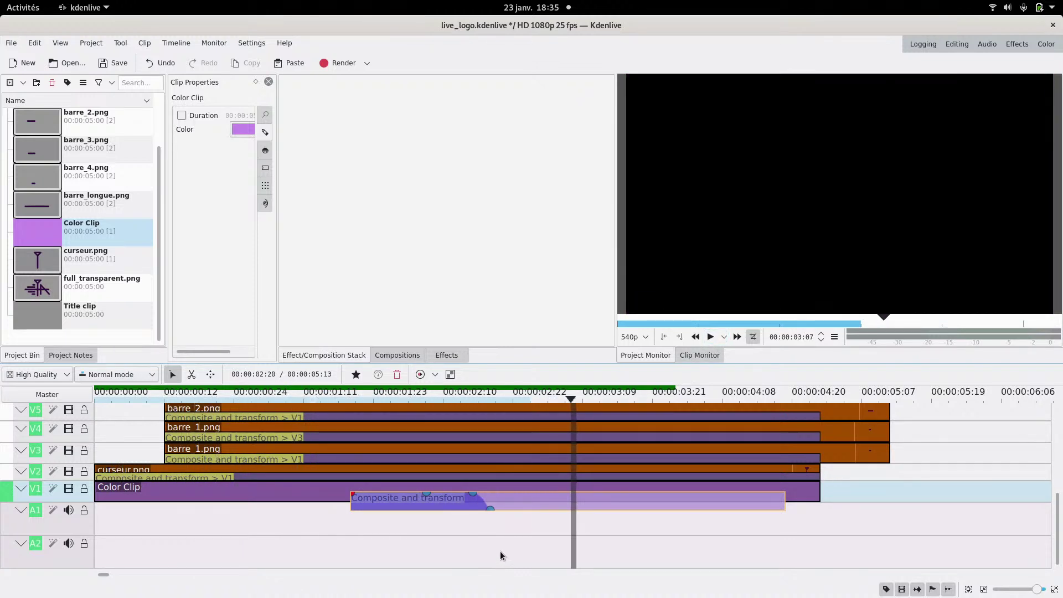
- Save the logo project and create a new project with the HD 1080p 25 fps profile
{"action": "scroll", "coordinate": [500, 551], "scroll_direction": "down", "scroll_amount": 2}
{"action": "scroll", "coordinate": [50, 490], "scroll_direction": "up", "scroll_amount": 5}
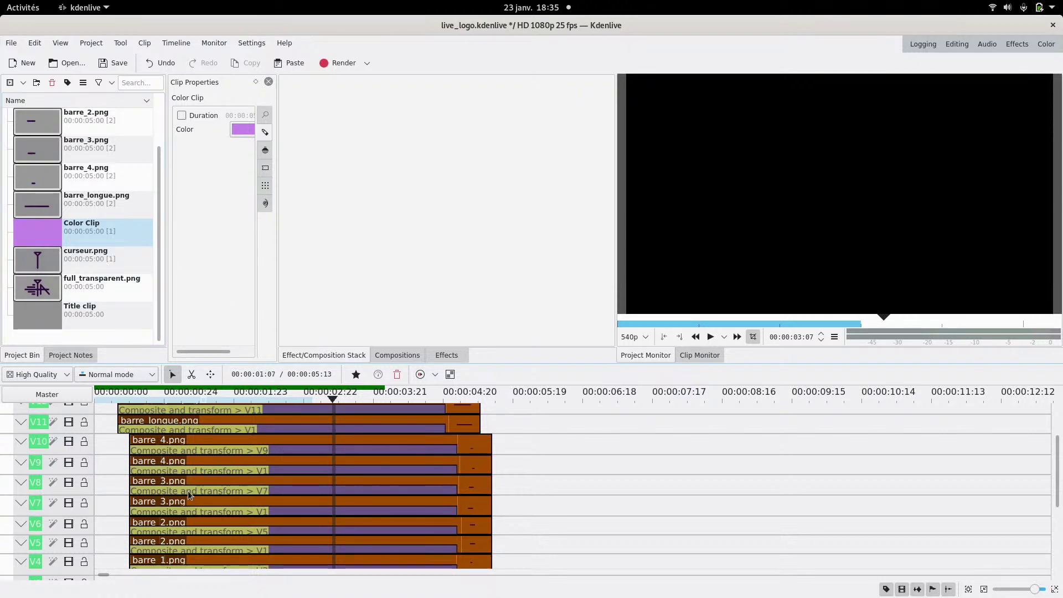
{"action": "key", "text": "ctrl+s"}
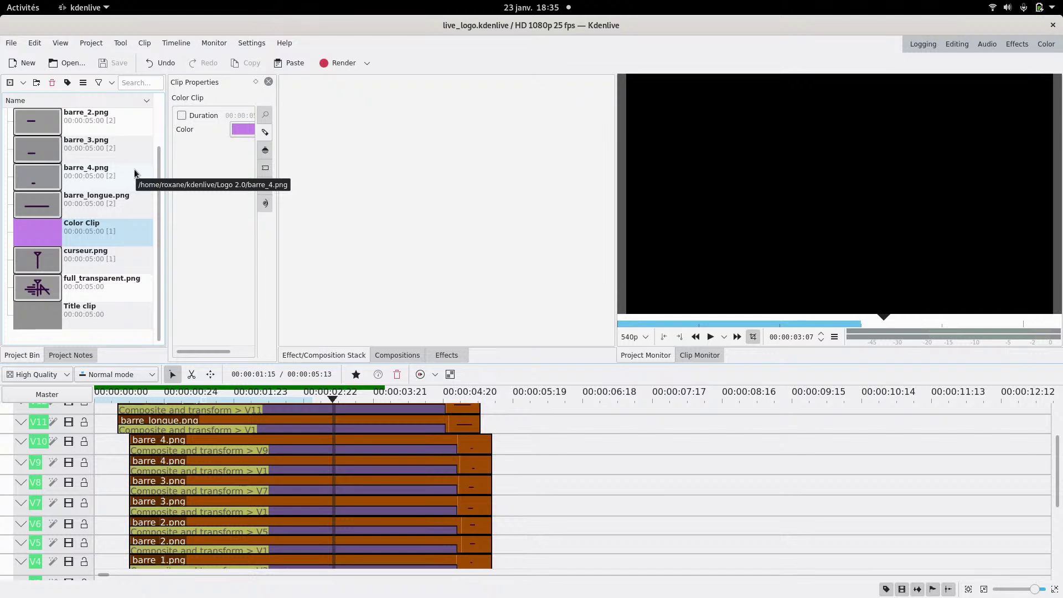
{"action": "left_click", "coordinate": [28, 63]}
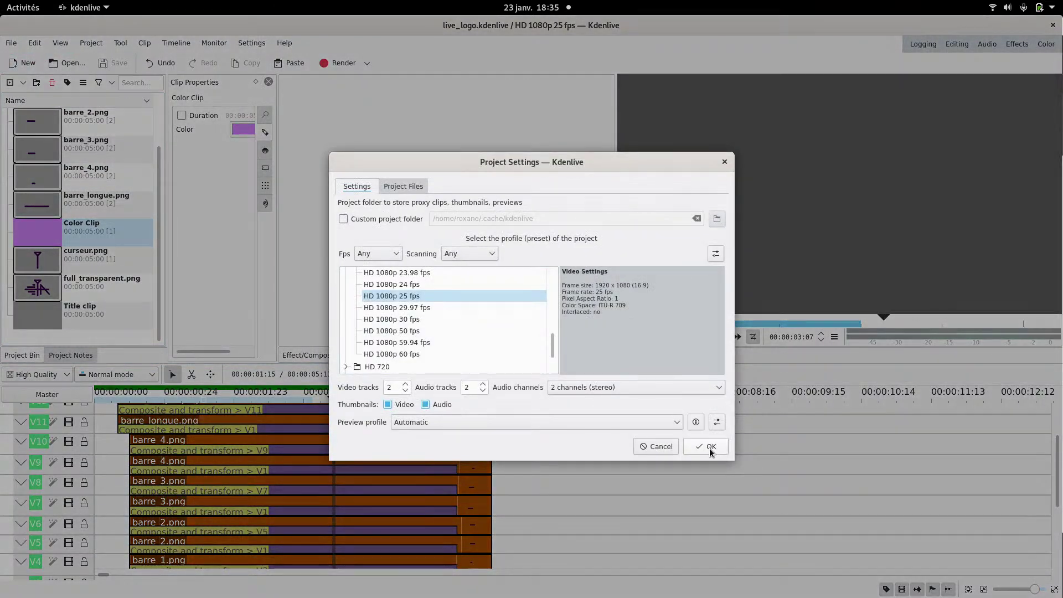
{"action": "left_click", "coordinate": [708, 451]}
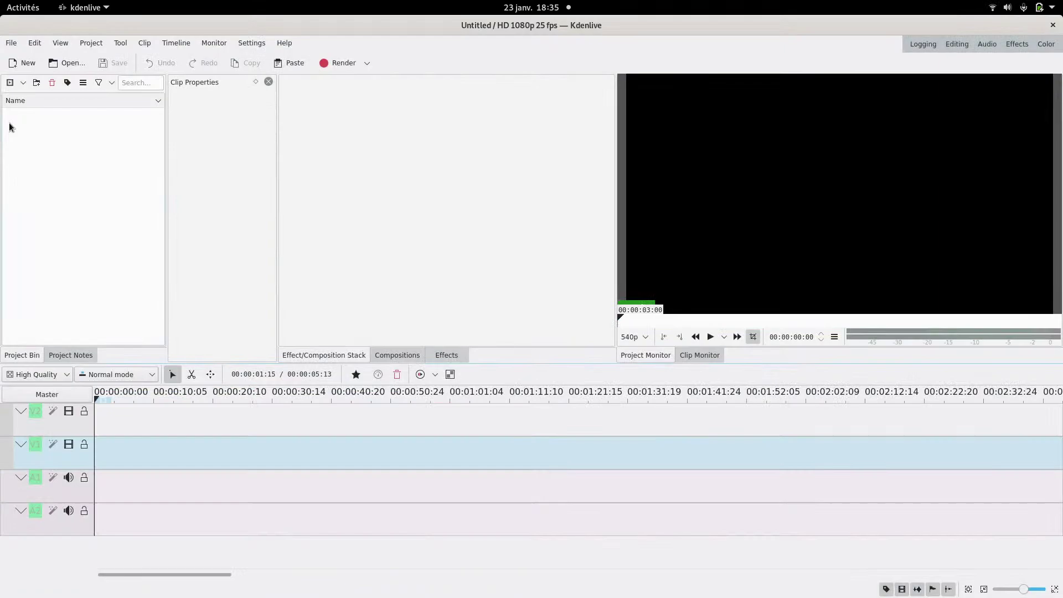
- Bring up the file manager and import live_logo.kdenlive from the kdenlive folder into the new project's bin
{"action": "mouse_move", "coordinate": [0, 1]}
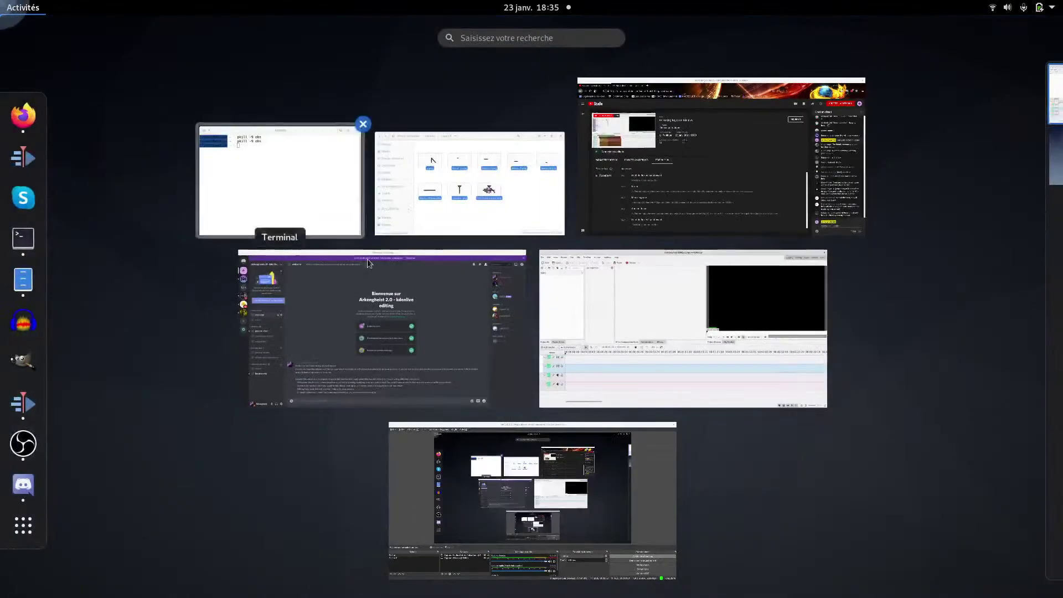
{"action": "left_click", "coordinate": [456, 194]}
{"action": "left_click", "coordinate": [403, 96]}
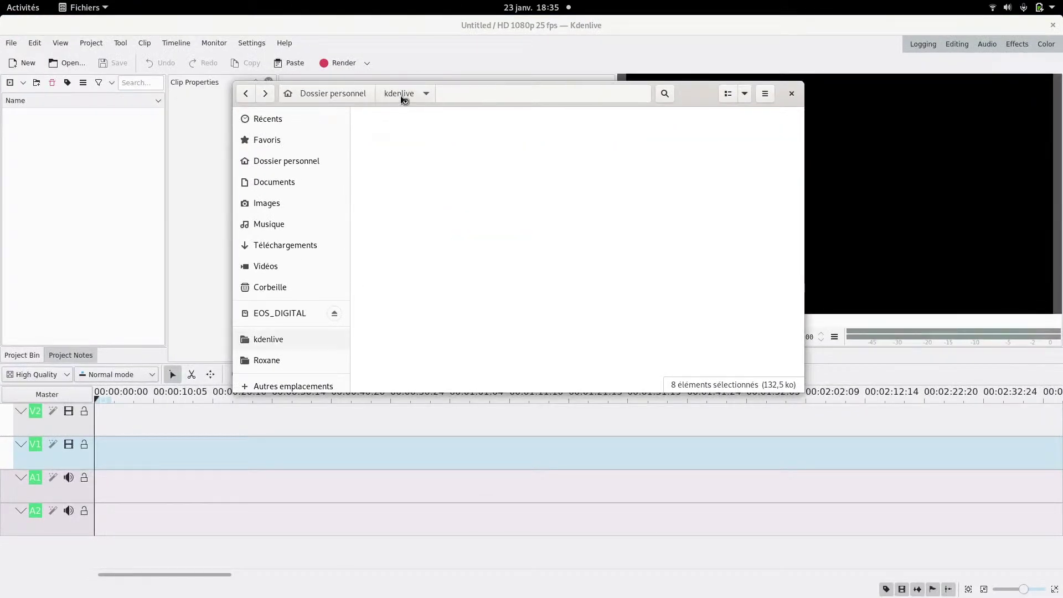
{"action": "scroll", "coordinate": [532, 315], "scroll_direction": "down", "scroll_amount": 5}
{"action": "left_click", "coordinate": [405, 299]}
{"action": "left_click_drag", "start_coordinate": [406, 299], "coordinate": [108, 232]}
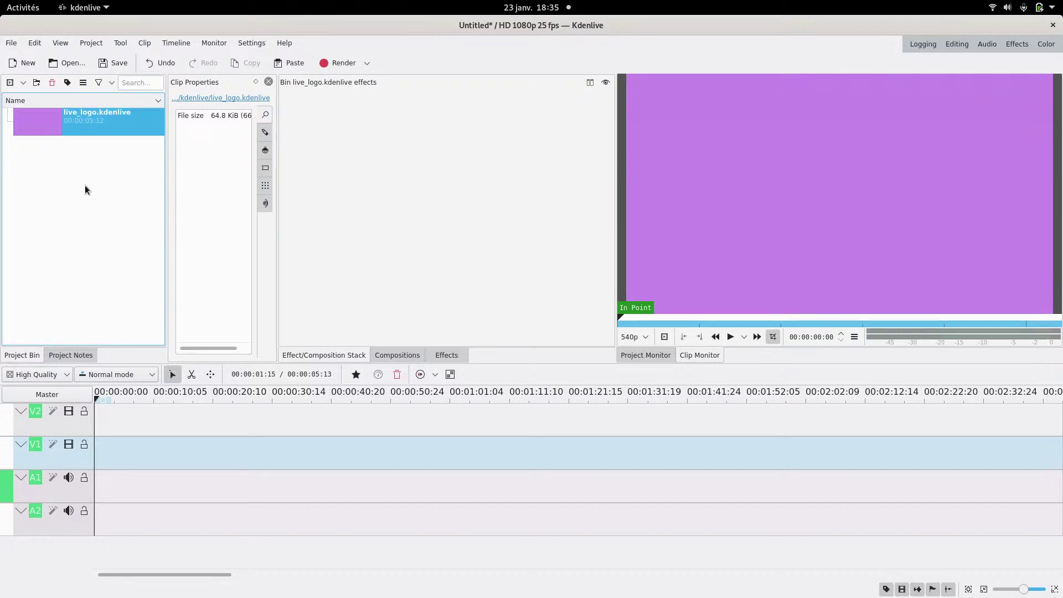
- Search the desktop applications for "ink" and launch Inkscape
{"action": "mouse_move", "coordinate": [1, 1]}
{"action": "left_click", "coordinate": [489, 37]}
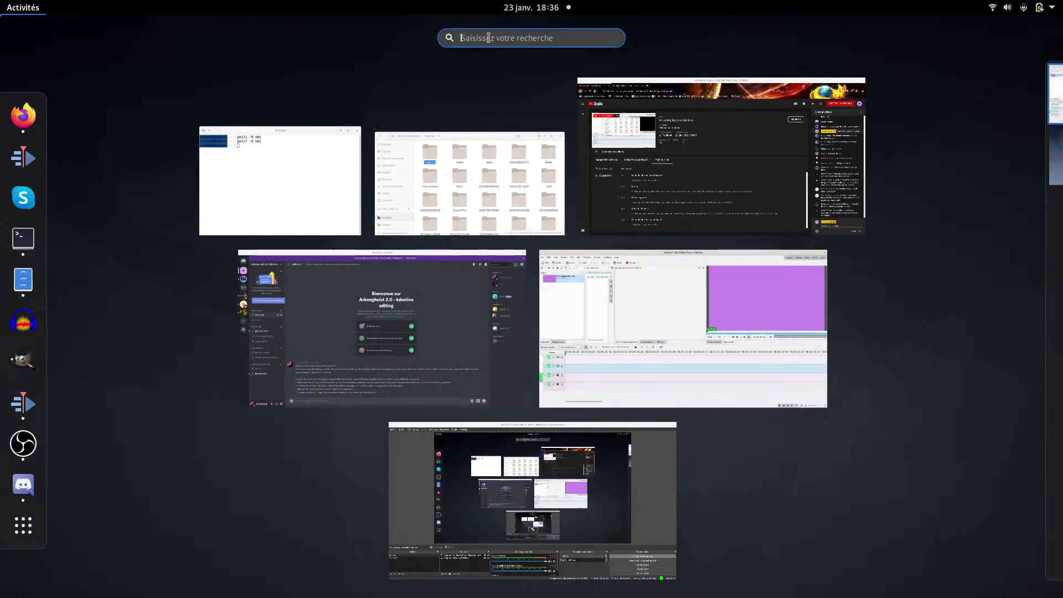
{"action": "type", "text": "ink"}
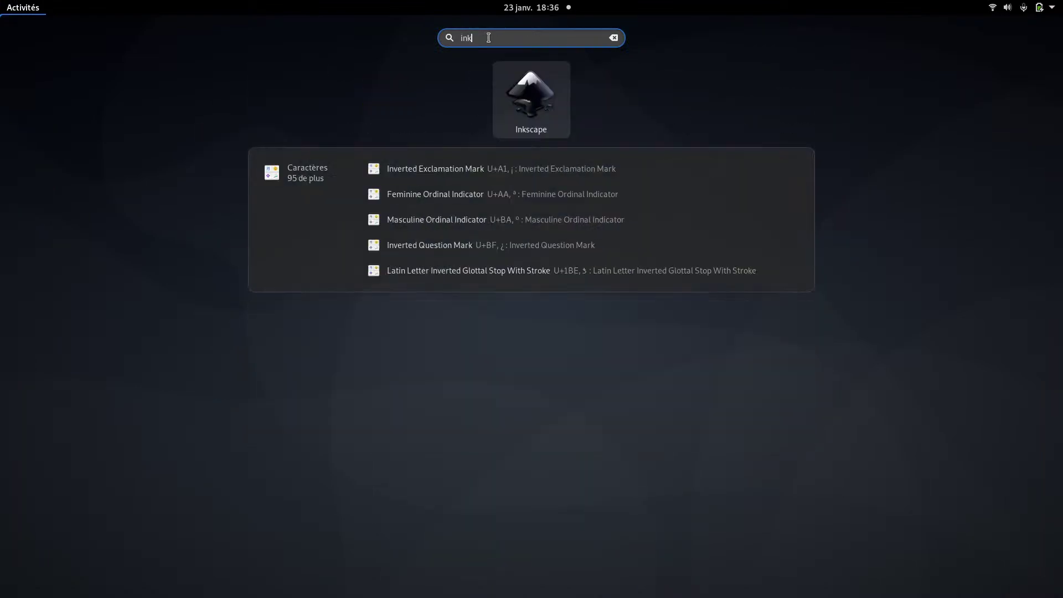
{"action": "key", "text": "Return"}
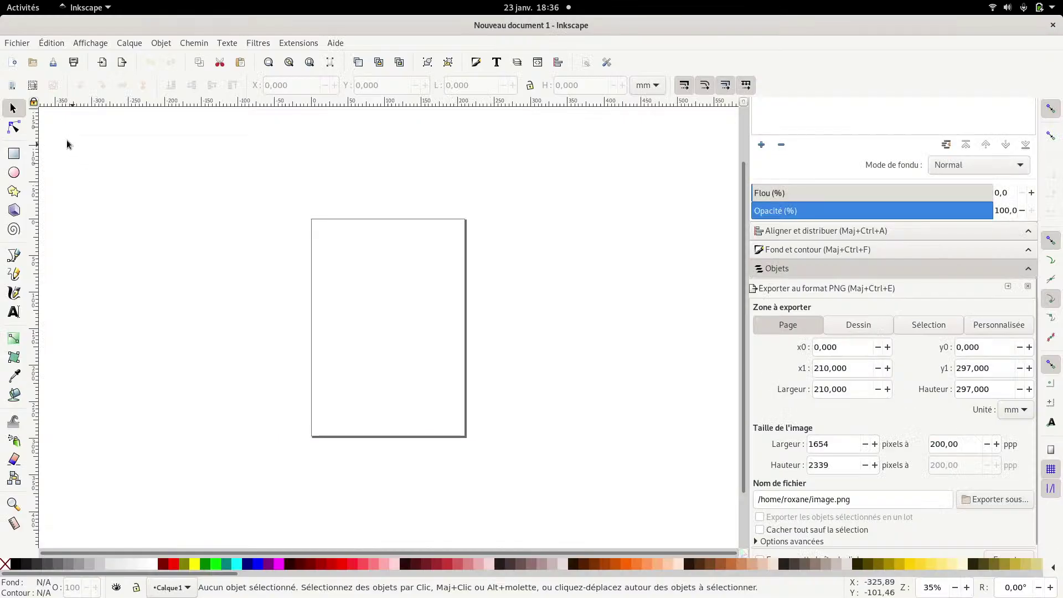
{"action": "left_click", "coordinate": [17, 43]}
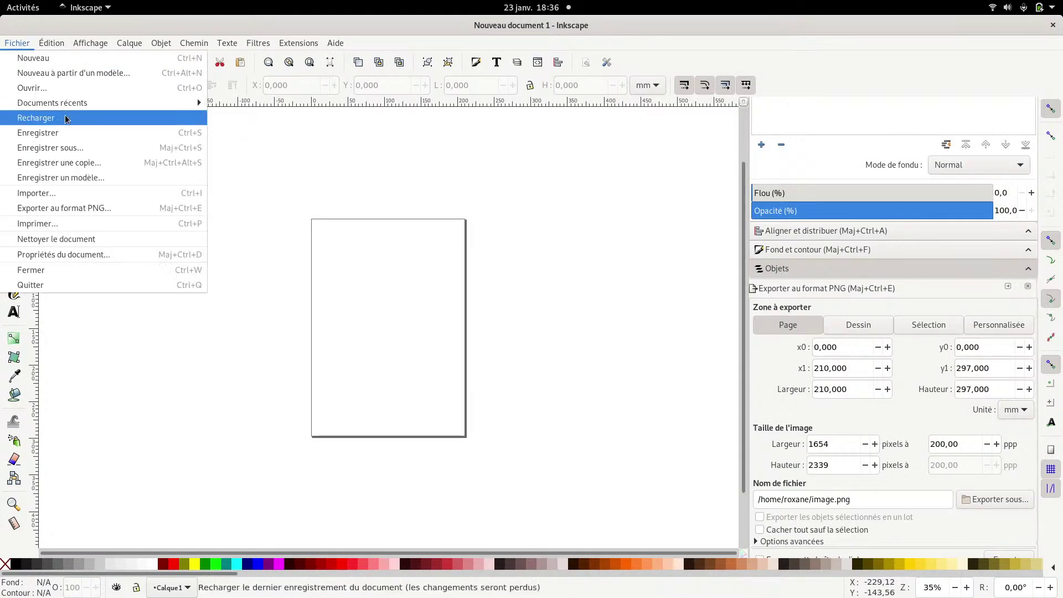
{"action": "mouse_move", "coordinate": [68, 102]}
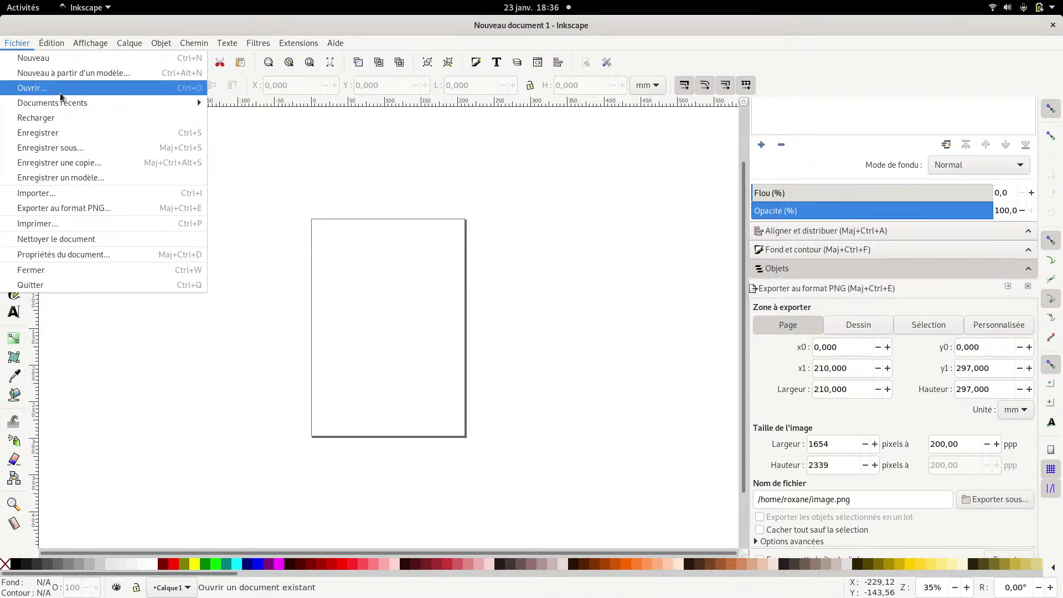
{"action": "left_click", "coordinate": [319, 156]}
- Create a text frame about 115 mm wide on the page and enter the letter A in it
{"action": "left_click", "coordinate": [14, 311]}
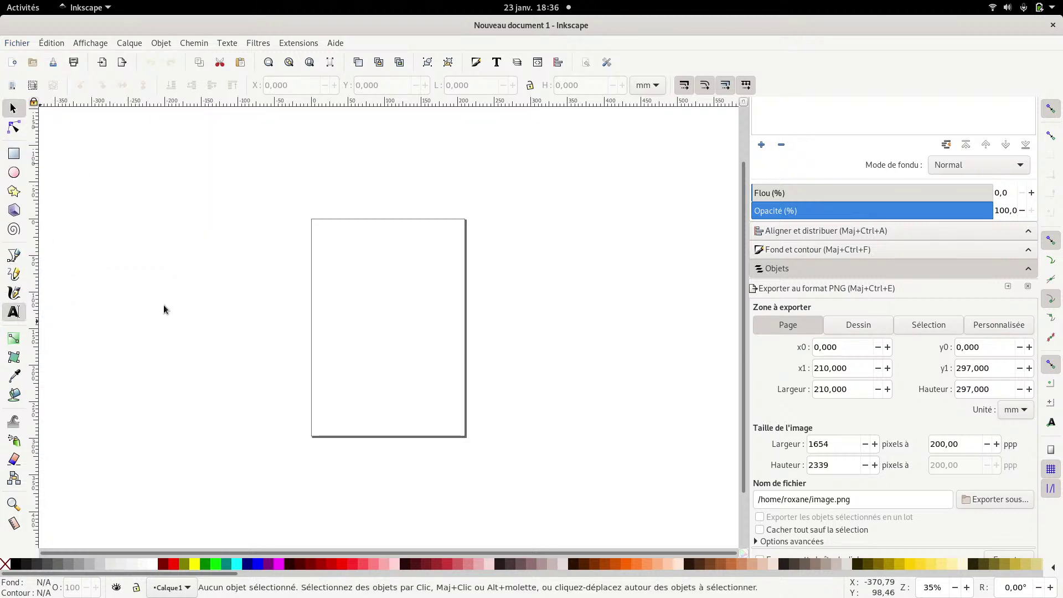
{"action": "left_click_drag", "start_coordinate": [329, 282], "coordinate": [412, 322]}
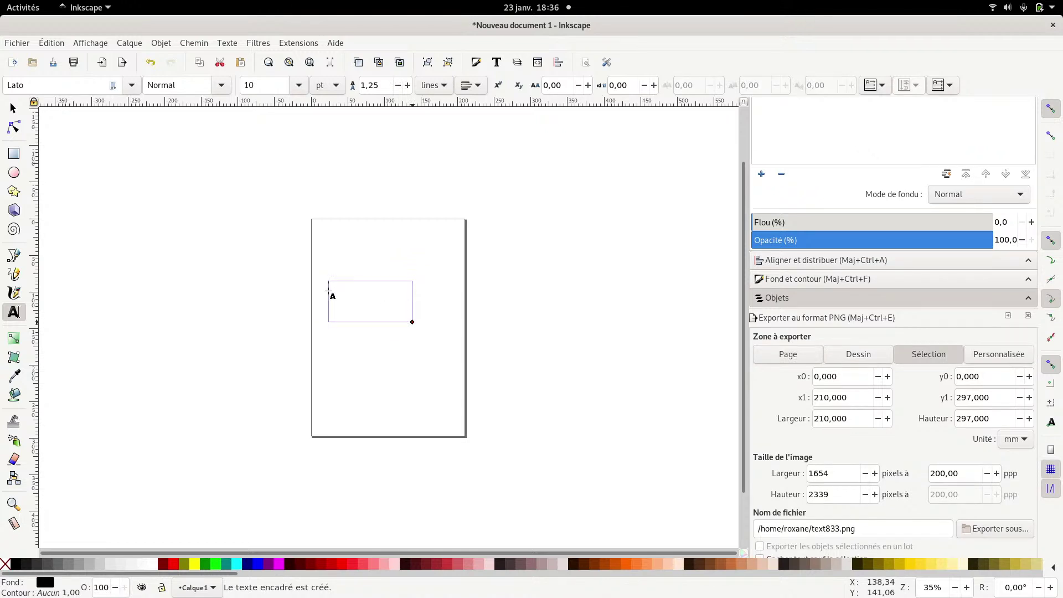
{"action": "scroll", "coordinate": [331, 288], "scroll_direction": "up", "scroll_amount": 3}
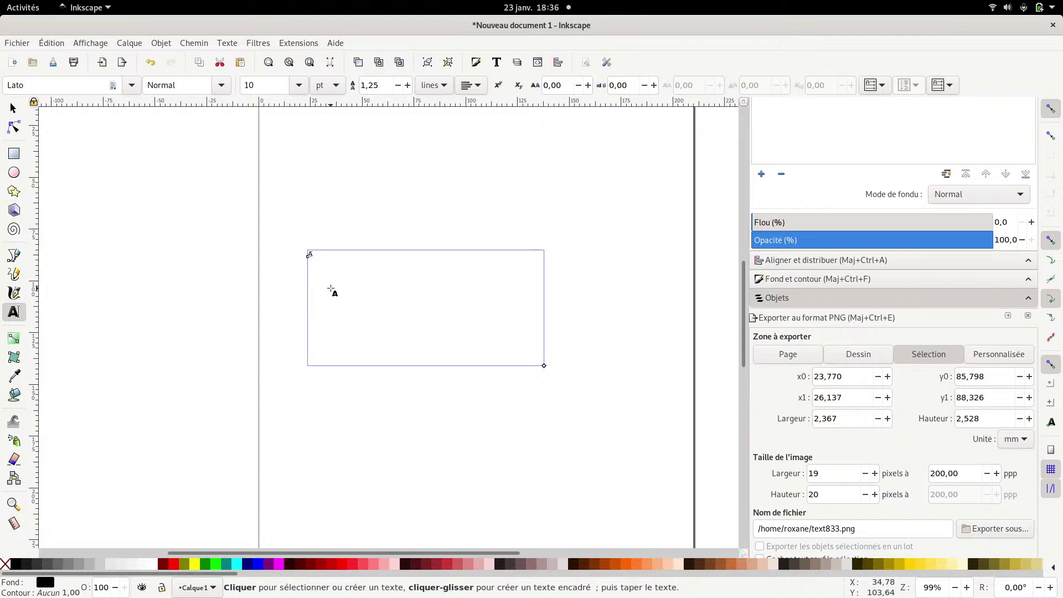
{"action": "scroll", "coordinate": [311, 253], "scroll_direction": "up", "scroll_amount": 3}
- Set the letter A to 72 pt in the Gotham font
{"action": "double_click", "coordinate": [311, 254]}
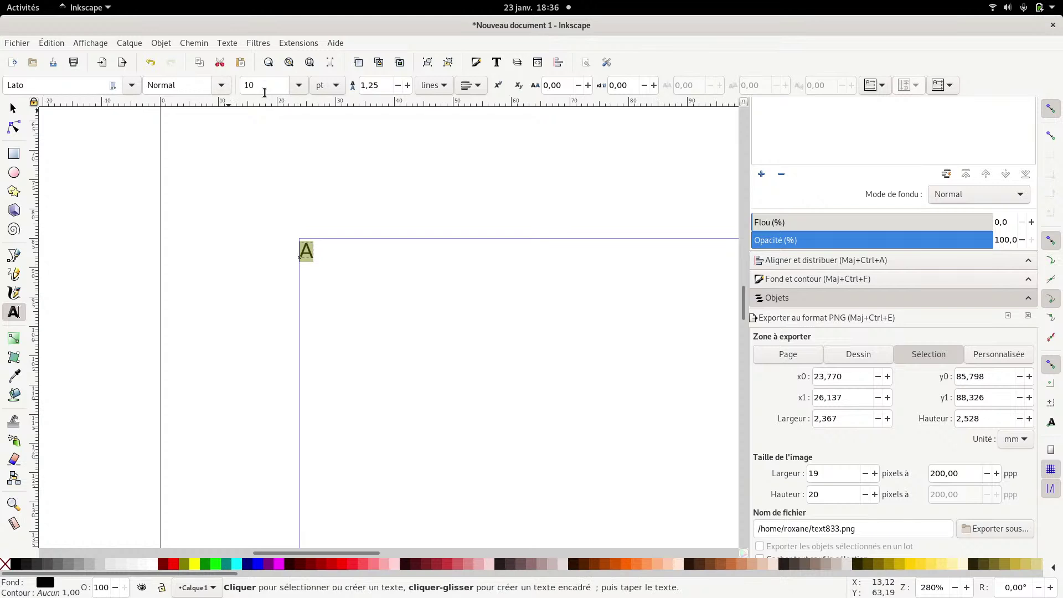
{"action": "left_click", "coordinate": [299, 85]}
{"action": "left_click", "coordinate": [249, 463]}
{"action": "double_click", "coordinate": [80, 87]}
{"action": "type", "text": "goth"}
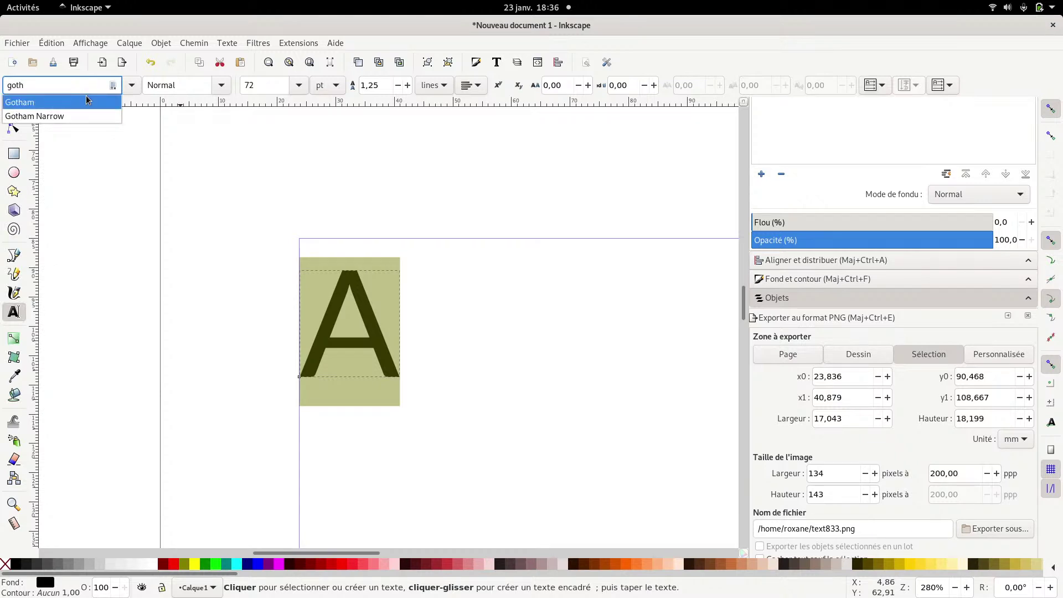
{"action": "left_click", "coordinate": [86, 100]}
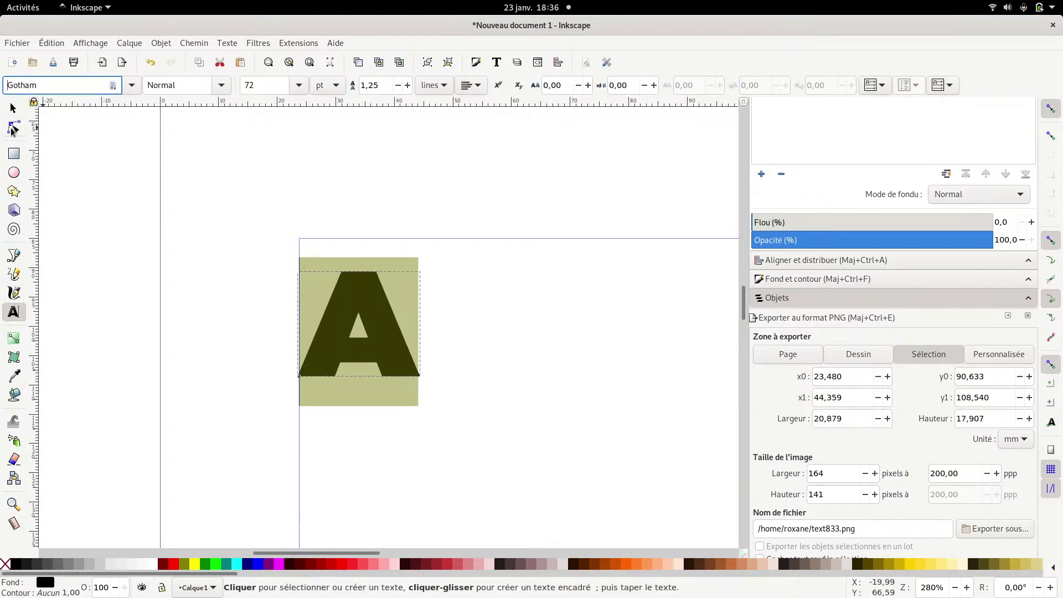
- Convert the letter A from text to a path so its nodes can be edited
{"action": "left_click", "coordinate": [13, 128]}
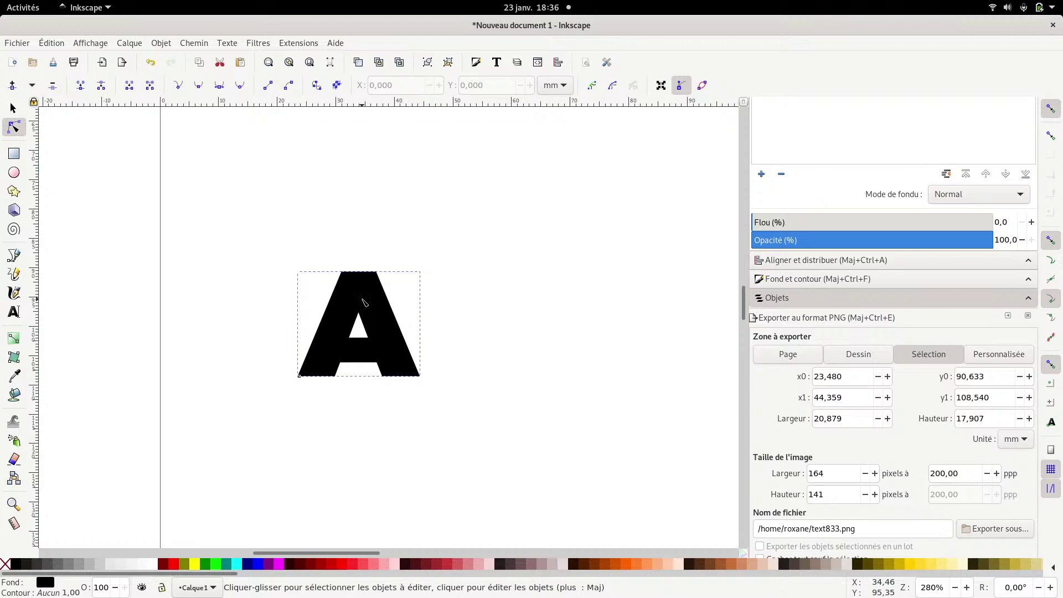
{"action": "left_click", "coordinate": [193, 43]}
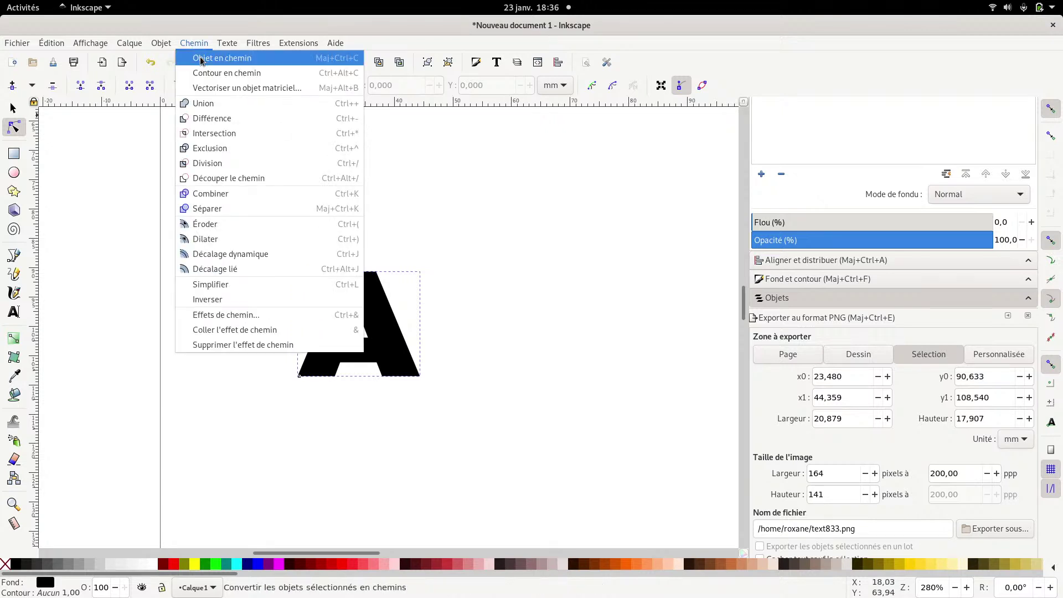
{"action": "left_click", "coordinate": [202, 58]}
{"action": "scroll", "coordinate": [339, 340], "scroll_direction": "up", "scroll_amount": 3}
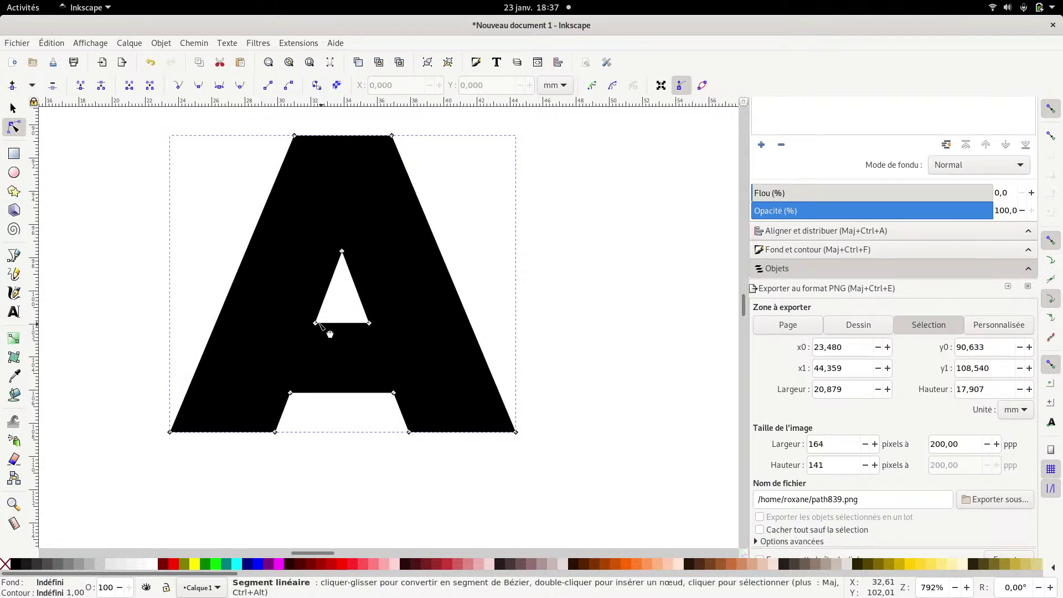
- Remove the A's crossbar by deleting the inner triangle's nodes, moving the bar's lower right node to the triangle's apex and deleting its lower left node
{"action": "left_click", "coordinate": [316, 323]}
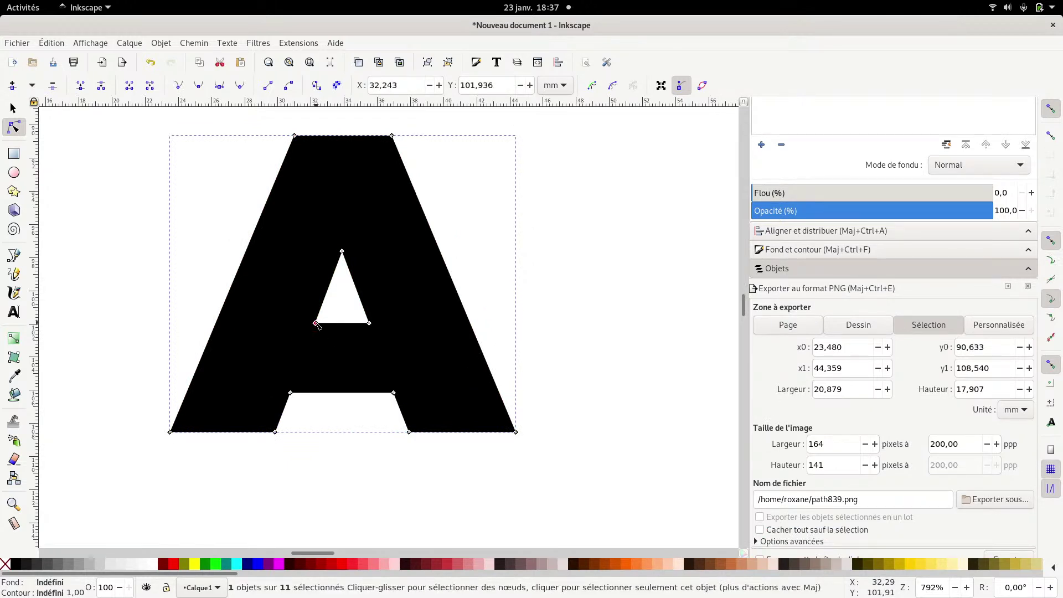
{"action": "left_click_drag", "start_coordinate": [316, 324], "coordinate": [375, 347]}
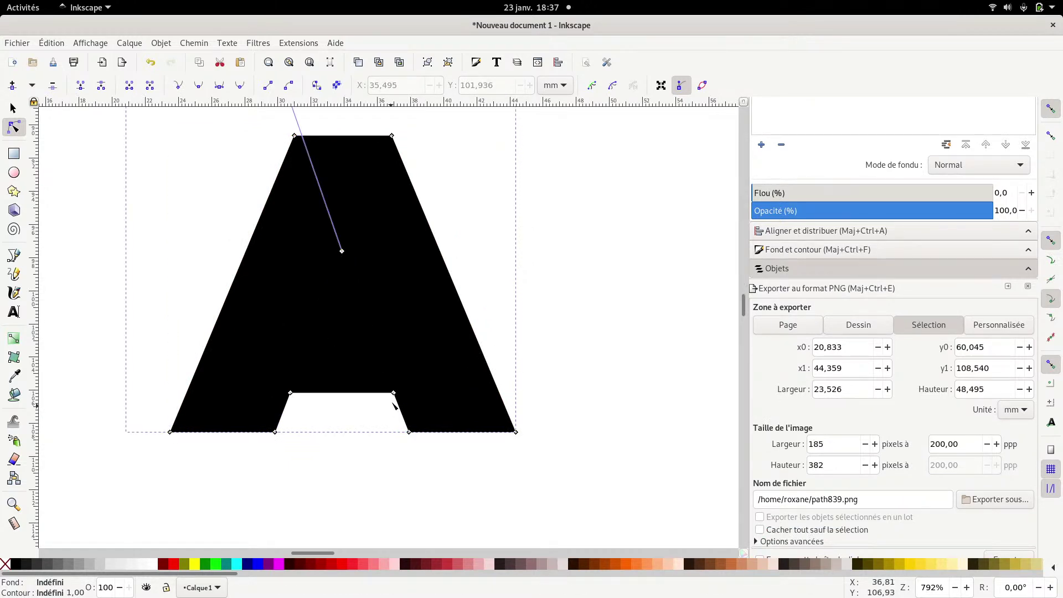
{"action": "left_click_drag", "start_coordinate": [395, 396], "coordinate": [343, 255]}
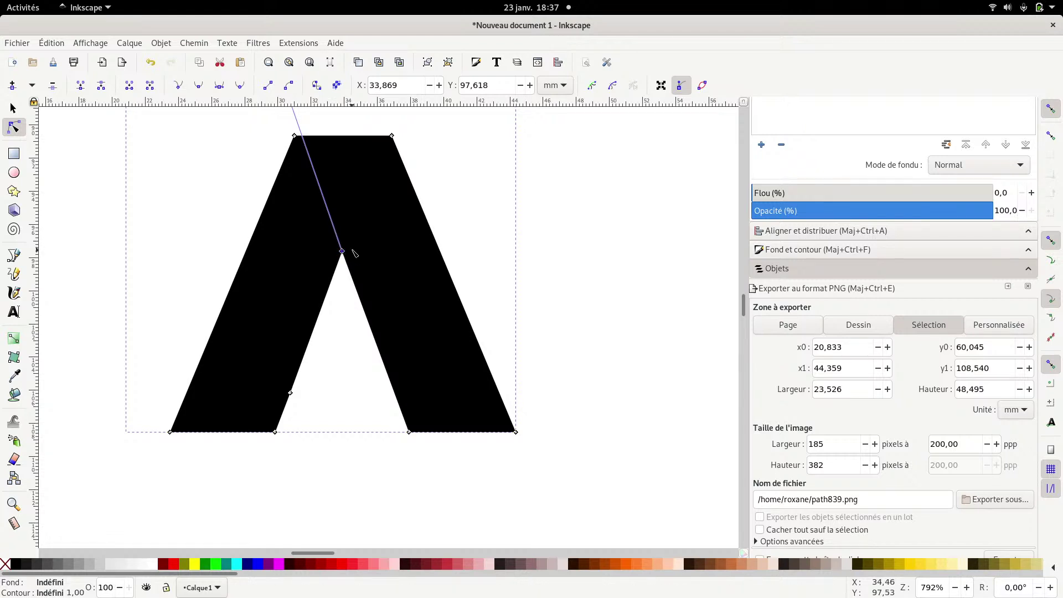
{"action": "key", "text": "Delete"}
{"action": "left_click", "coordinate": [290, 393]}
{"action": "key", "text": "Delete"}
{"action": "scroll", "coordinate": [355, 386], "scroll_direction": "down", "scroll_amount": 1}
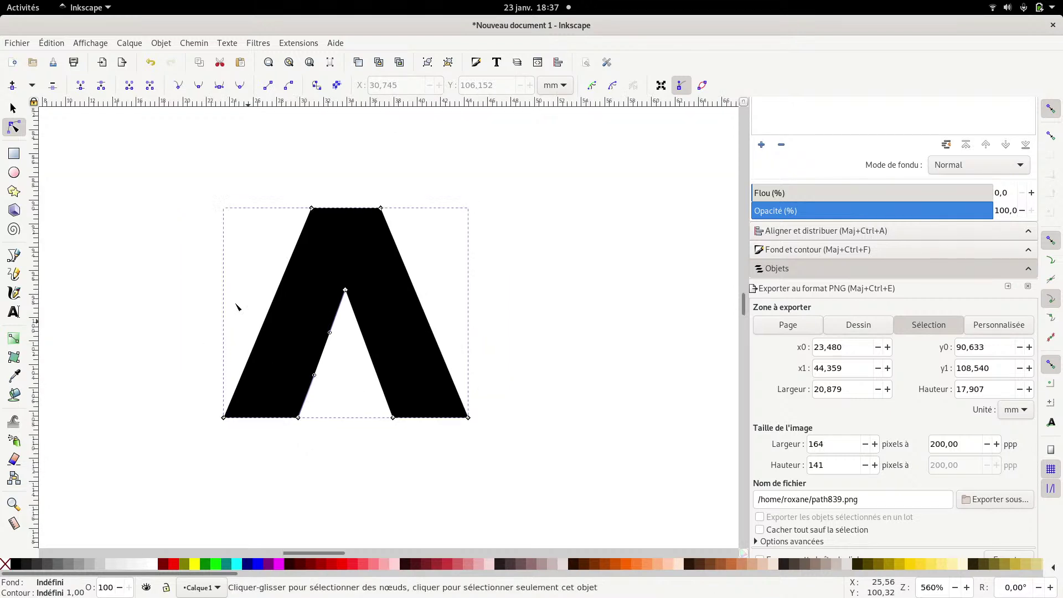
- Create a text frame beside the lower part of the A and enter the letter R in it
{"action": "left_click", "coordinate": [14, 312]}
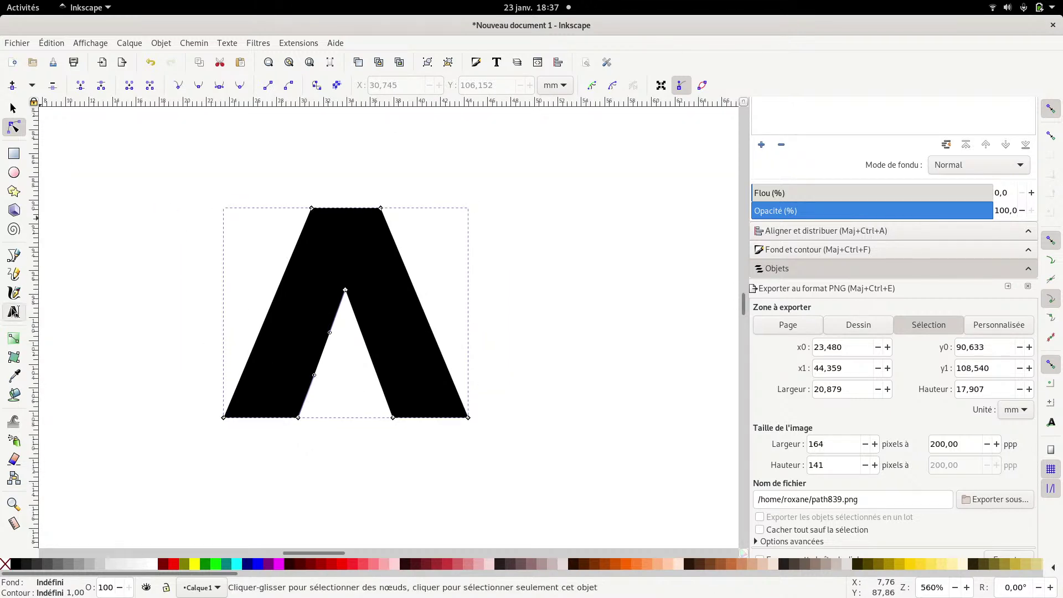
{"action": "left_click_drag", "start_coordinate": [485, 297], "coordinate": [618, 436]}
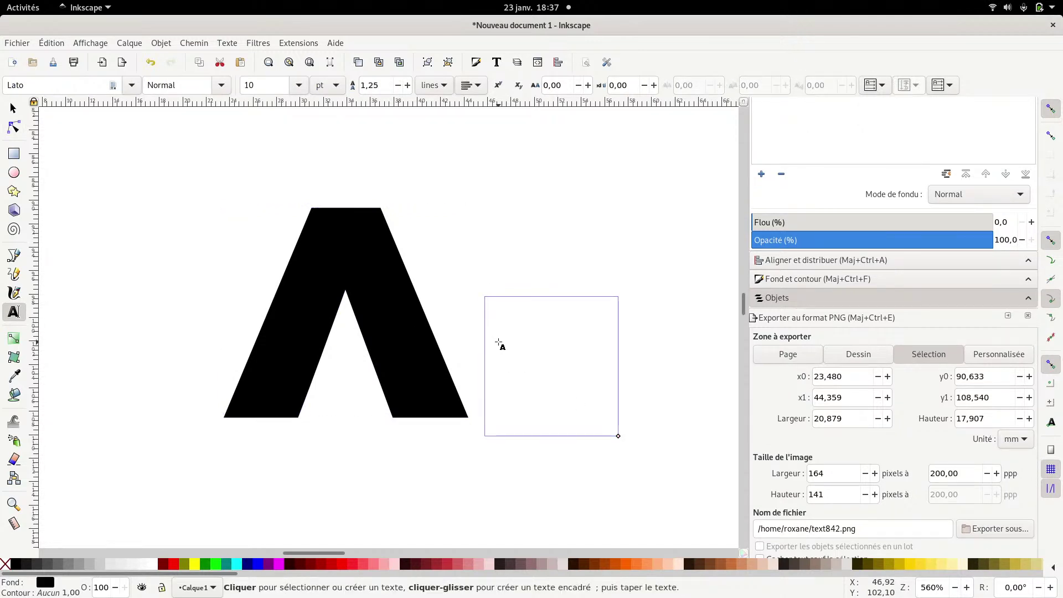
{"action": "type", "text": "R"}
- Set the R to 56 pt in the Gotham font and enlarge its text frame until the letter fits
{"action": "left_click_drag", "start_coordinate": [515, 319], "coordinate": [487, 320]}
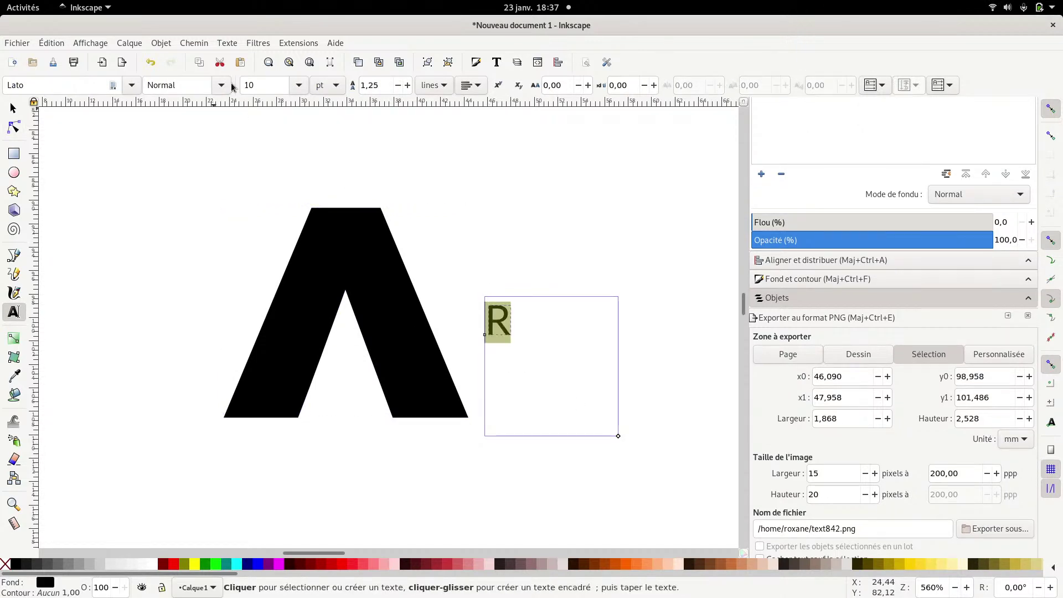
{"action": "double_click", "coordinate": [64, 86]}
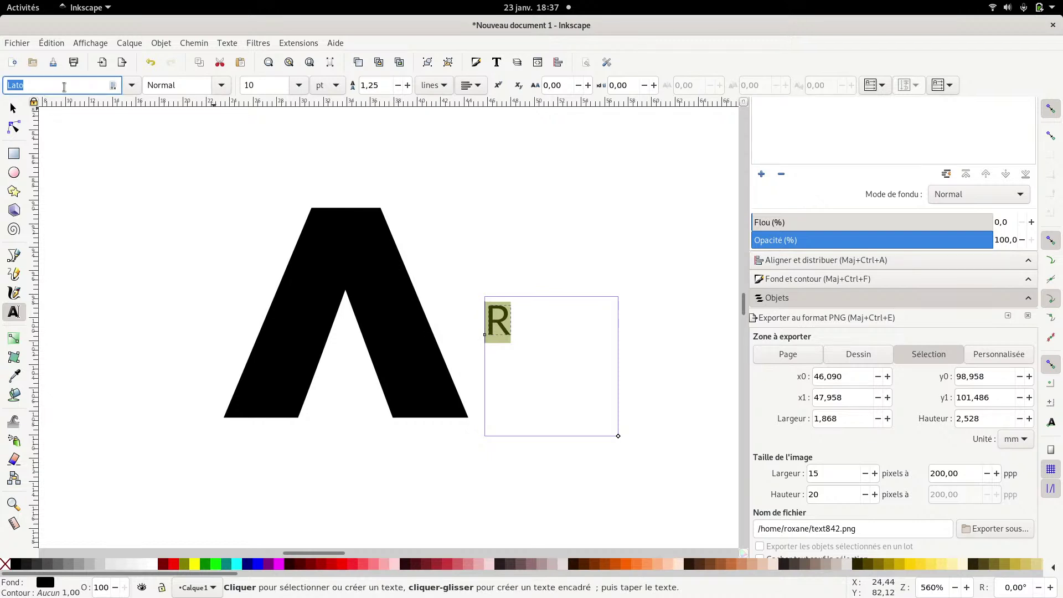
{"action": "type", "text": "goth"}
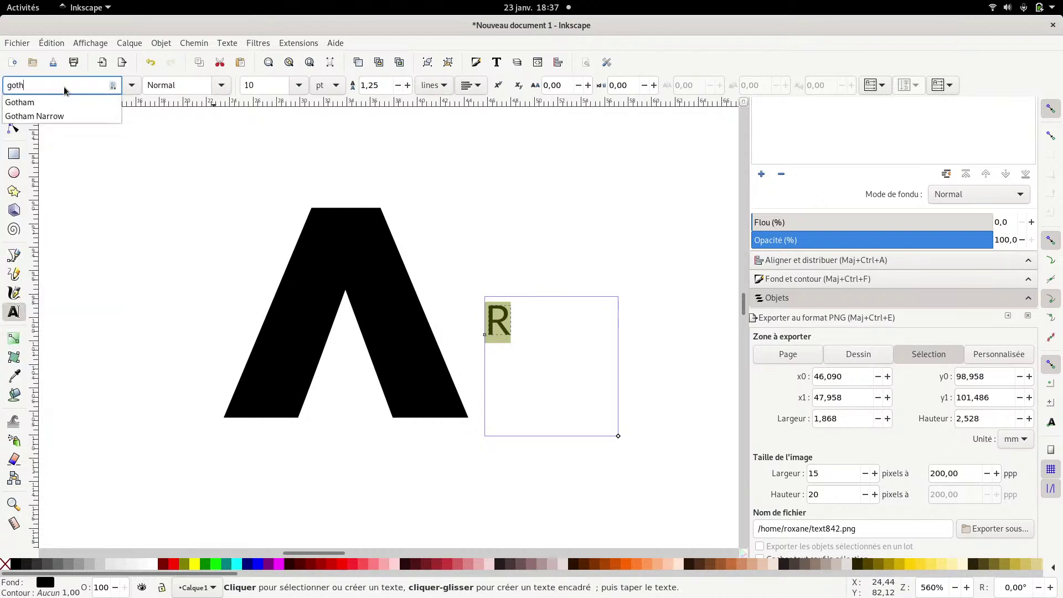
{"action": "key", "text": "Down"}
{"action": "key", "text": "Return"}
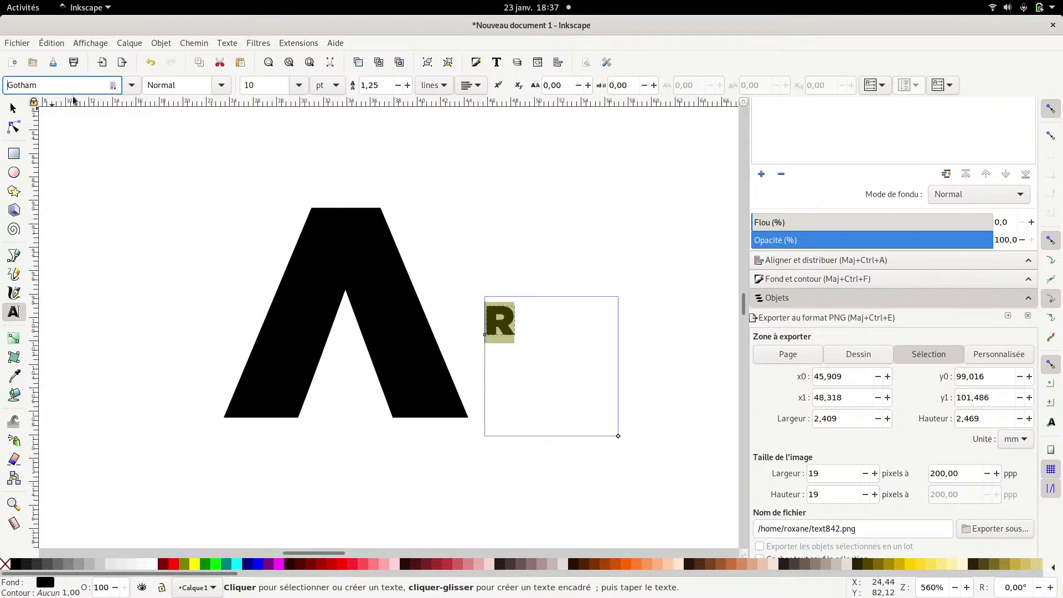
{"action": "left_click", "coordinate": [285, 93]}
{"action": "left_click", "coordinate": [282, 447]}
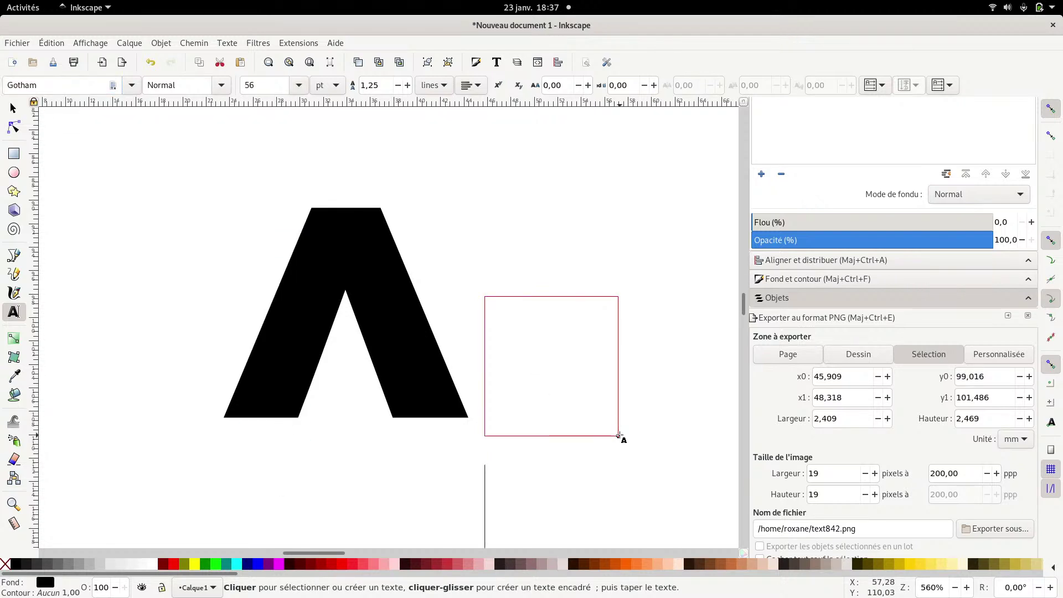
{"action": "left_click_drag", "start_coordinate": [618, 436], "coordinate": [707, 554]}
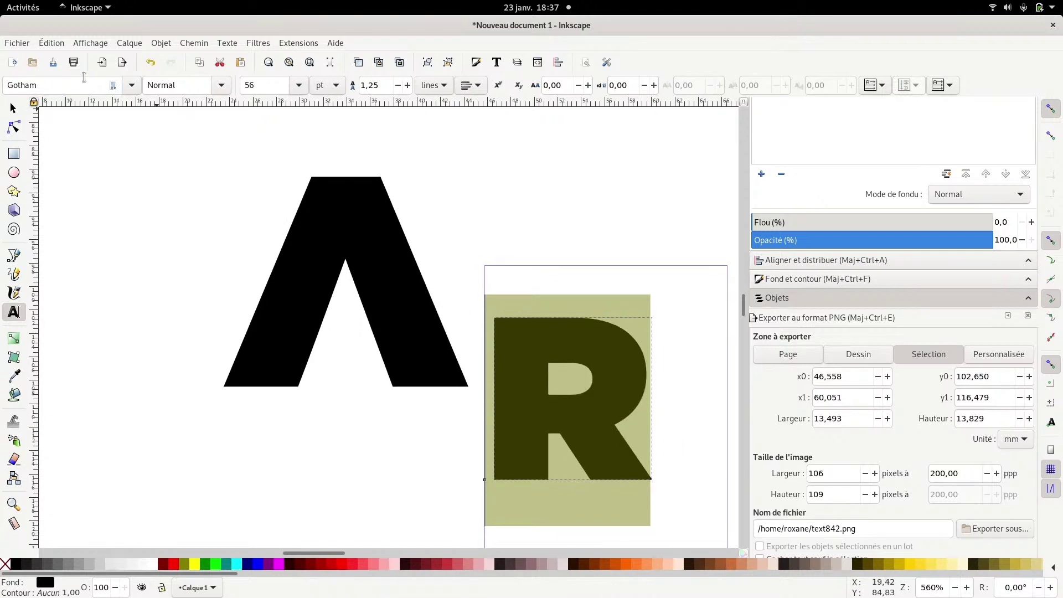
- Move the R over the A's right leg with their bases level, and convert the R to a path
{"action": "left_click", "coordinate": [15, 111]}
{"action": "left_click_drag", "start_coordinate": [531, 370], "coordinate": [416, 280]}
{"action": "scroll", "coordinate": [445, 277], "scroll_direction": "up", "scroll_amount": 1, "text": "ctrl"}
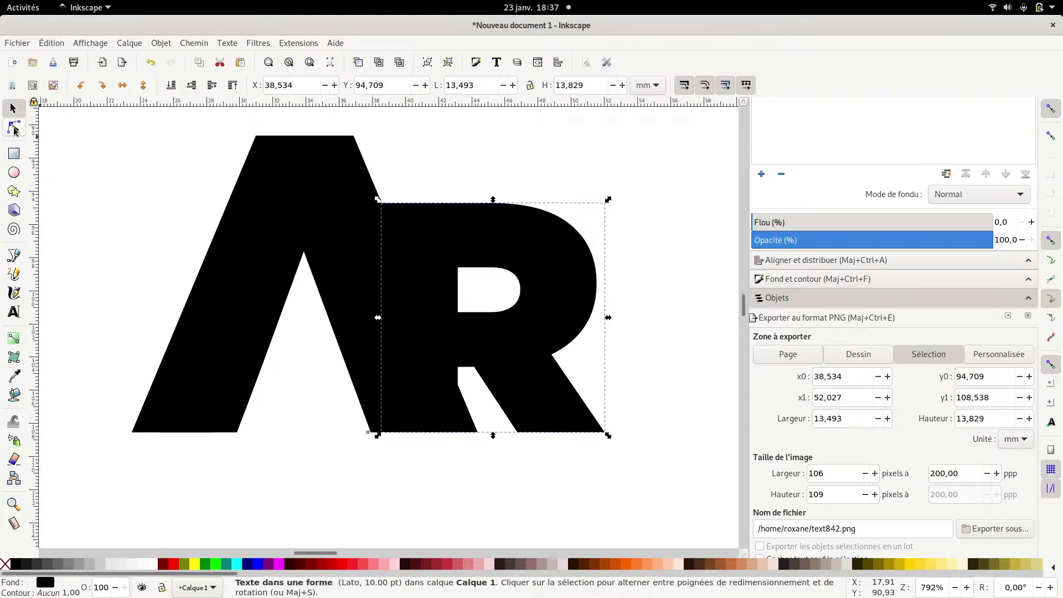
{"action": "left_click", "coordinate": [194, 43]}
{"action": "left_click", "coordinate": [213, 61]}
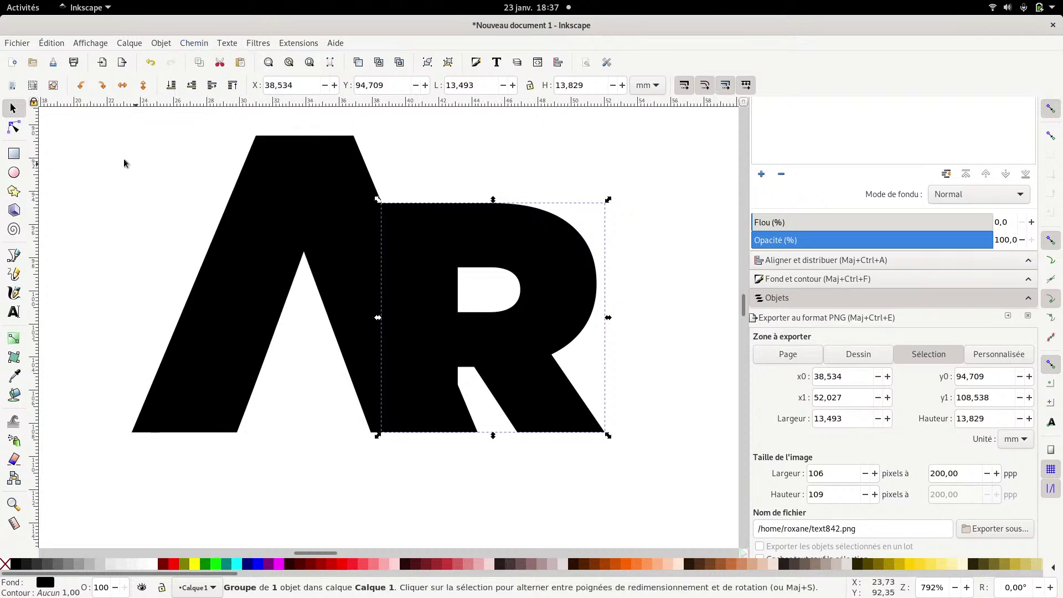
- Delete the nodes of the R's counter and move the leg gap's upper left node onto the A's slanted edge
{"action": "left_click", "coordinate": [15, 128]}
{"action": "left_click_drag", "start_coordinate": [436, 253], "coordinate": [540, 333]}
{"action": "left_click", "coordinate": [518, 305]}
{"action": "left_click_drag", "start_coordinate": [441, 247], "coordinate": [530, 330]}
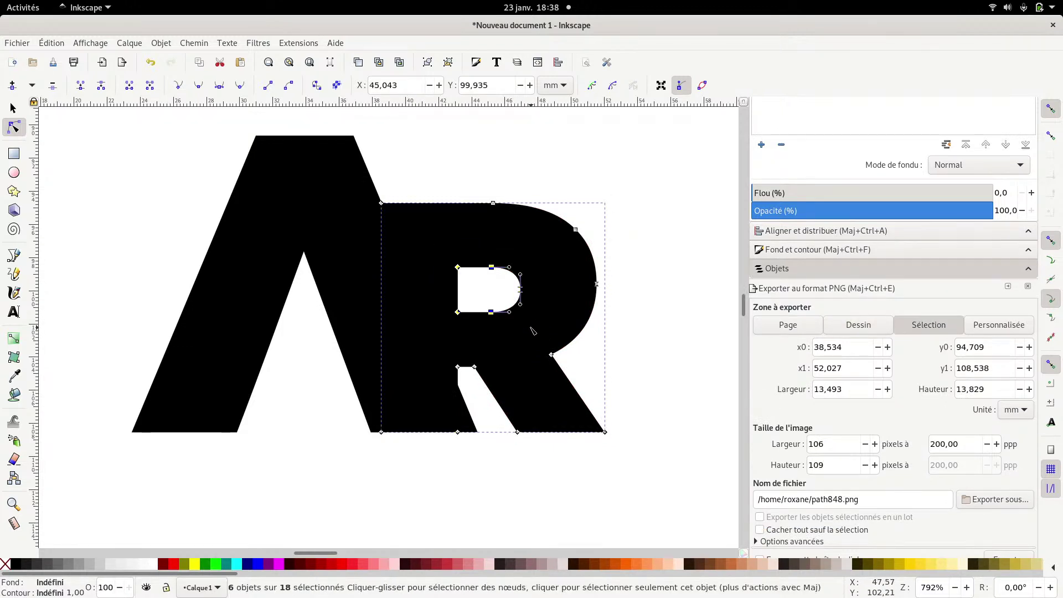
{"action": "key", "text": "Delete"}
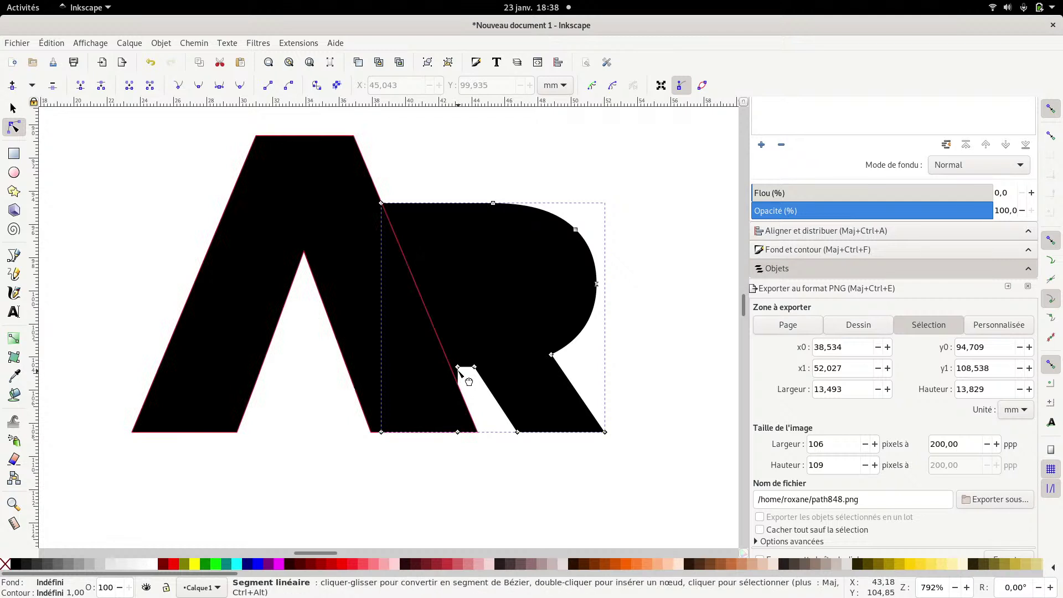
{"action": "left_click_drag", "start_coordinate": [457, 368], "coordinate": [450, 370]}
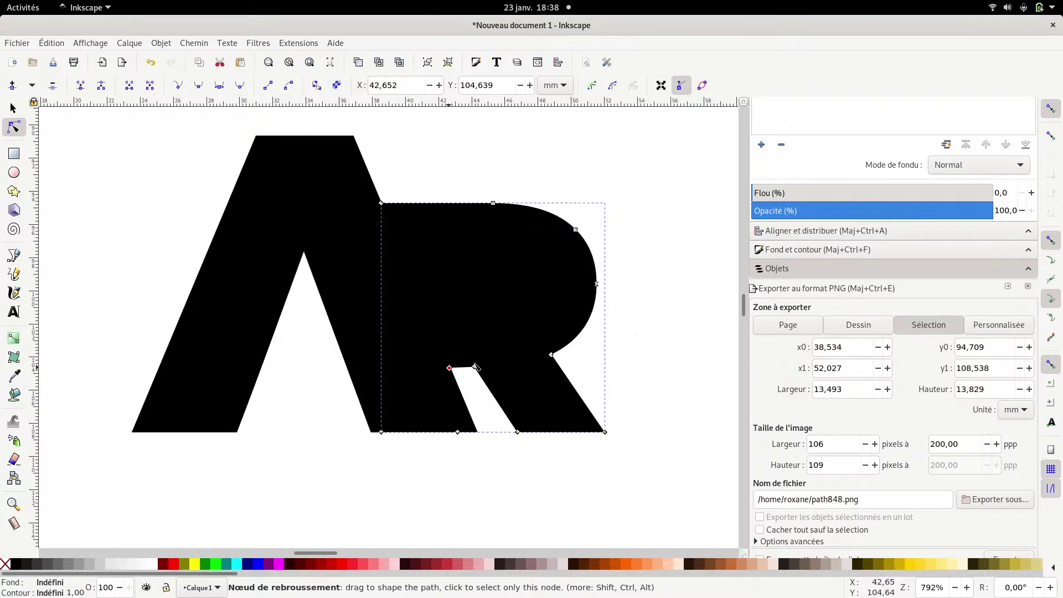
{"action": "mouse_move", "coordinate": [2, 5]}
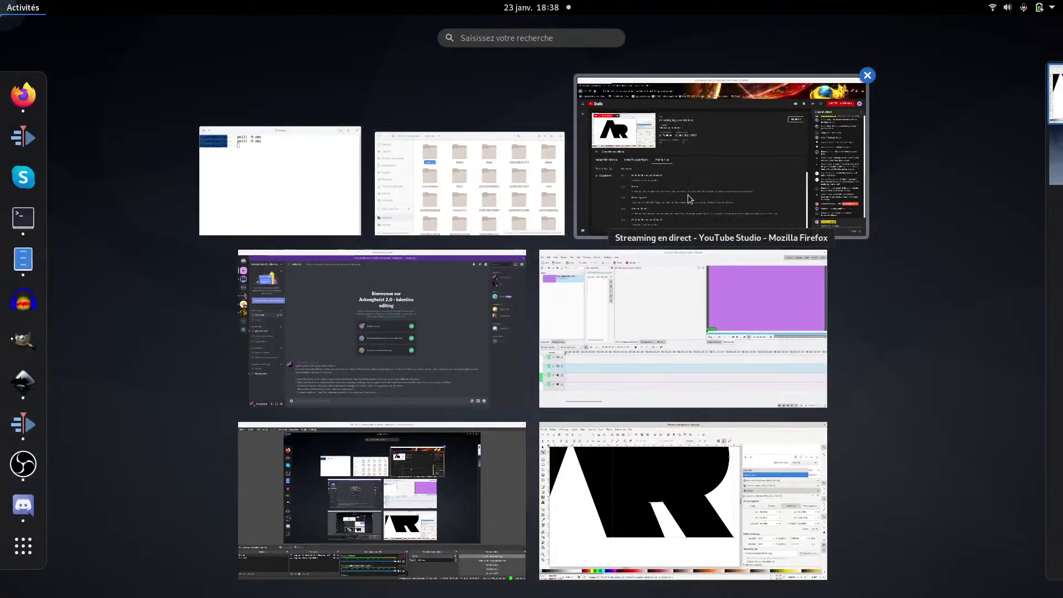
{"action": "left_click", "coordinate": [688, 195]}
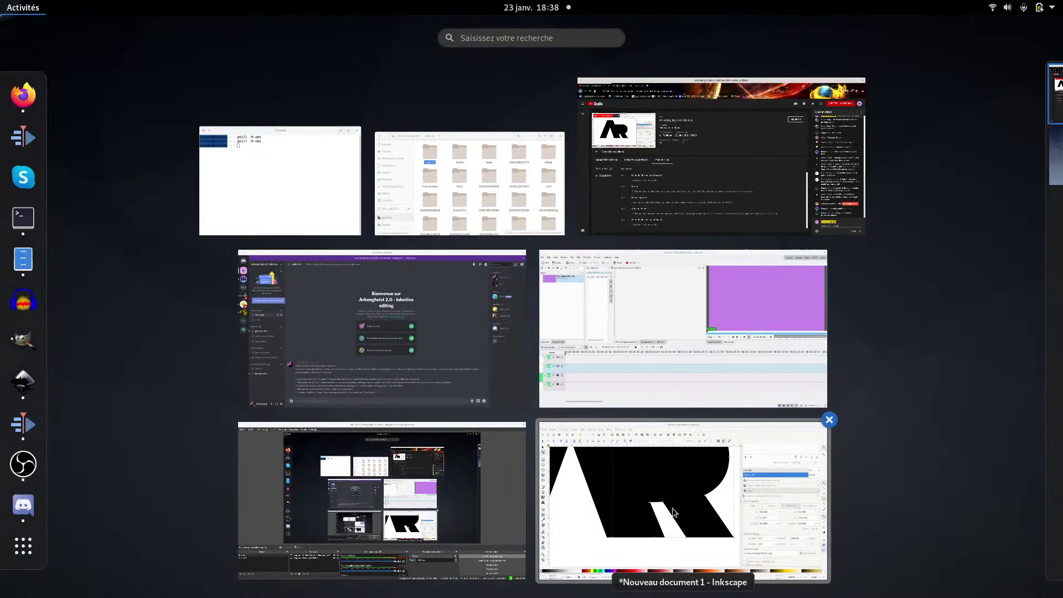
{"action": "left_click", "coordinate": [672, 507]}
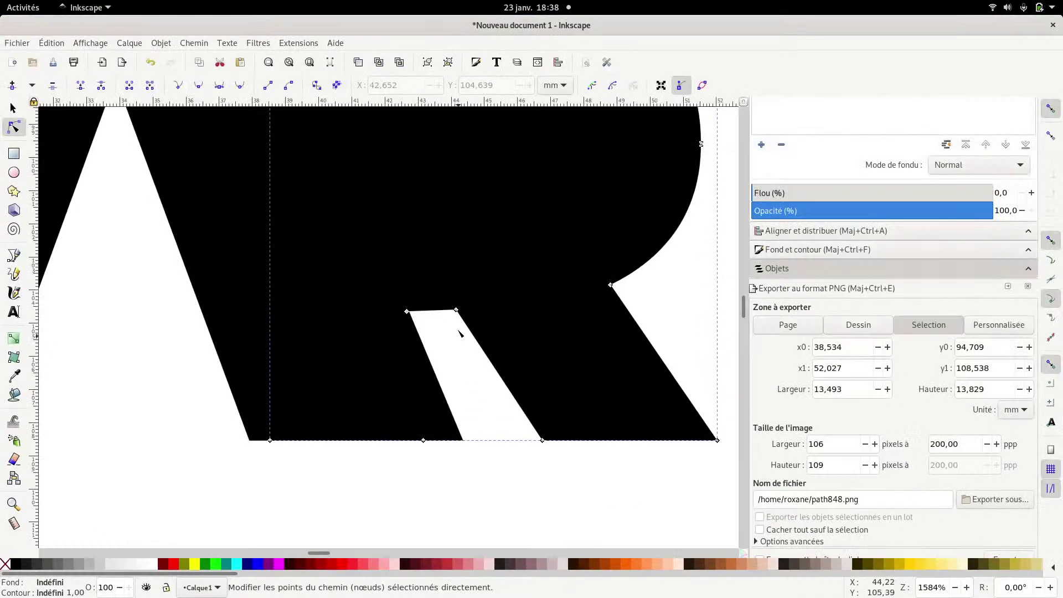
- Move the upper right node of the R's leg gap outward to about X 44.944 mm, Y 104.645 mm, level with the upper left node
{"action": "left_click_drag", "start_coordinate": [456, 313], "coordinate": [484, 314]}
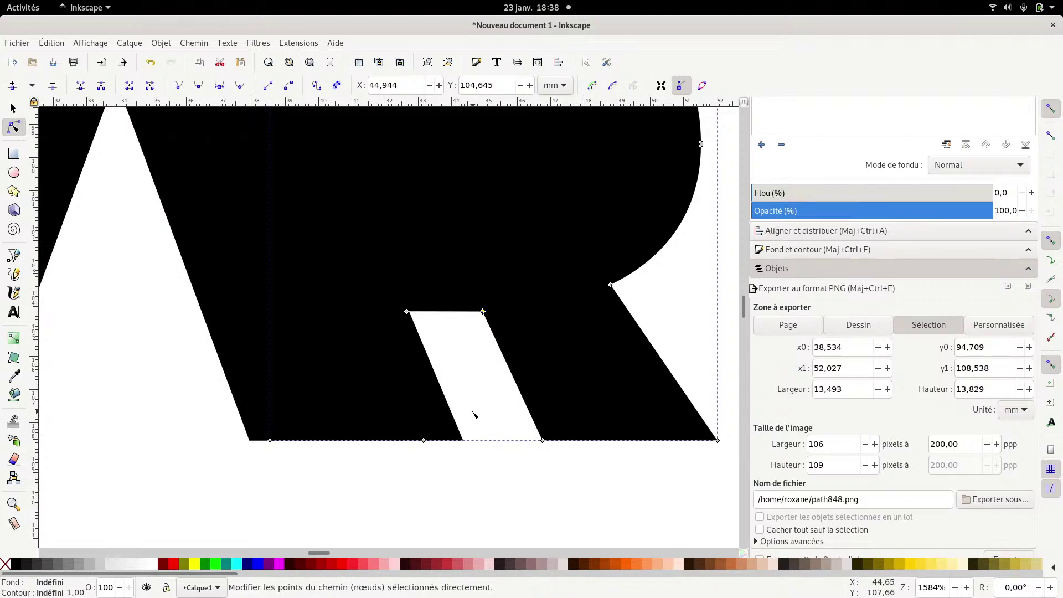
{"action": "scroll", "coordinate": [475, 414], "scroll_direction": "down", "scroll_amount": 3}
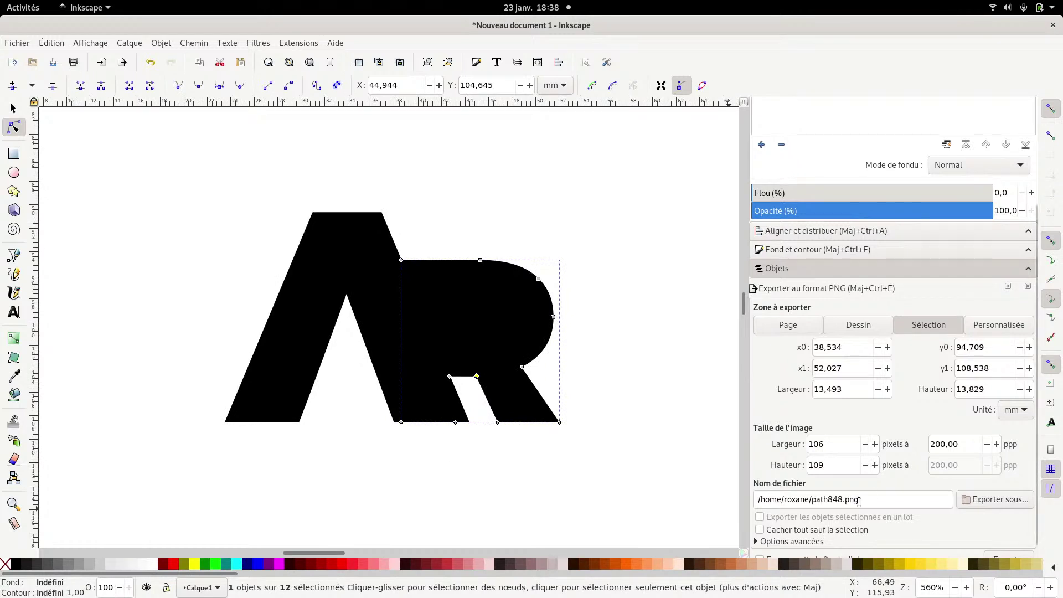
- Draw a rectangle about 61.6 by 39.2 mm around the AR letters and reduce its corner rounding to zero
{"action": "left_click", "coordinate": [14, 154]}
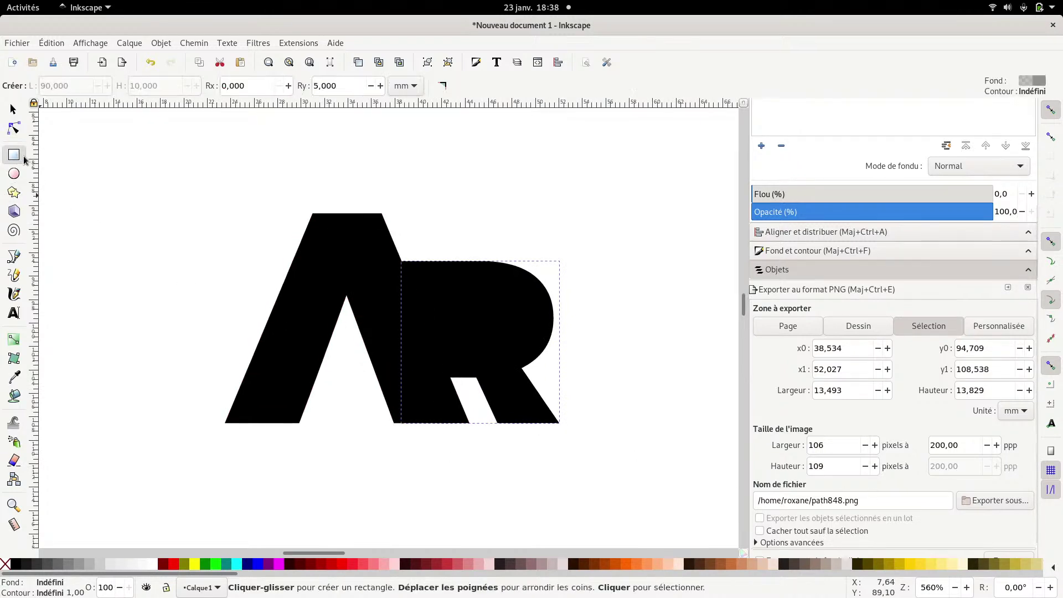
{"action": "scroll", "coordinate": [195, 401], "scroll_direction": "down", "scroll_amount": 2}
{"action": "left_click_drag", "start_coordinate": [114, 242], "coordinate": [476, 473]}
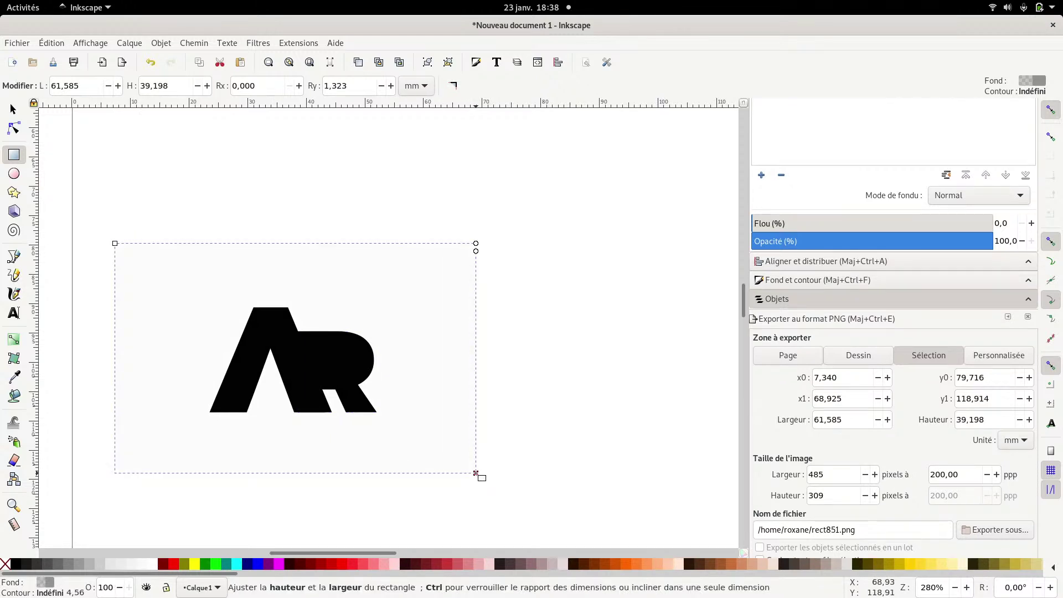
{"action": "left_click_drag", "start_coordinate": [476, 252], "coordinate": [477, 243]}
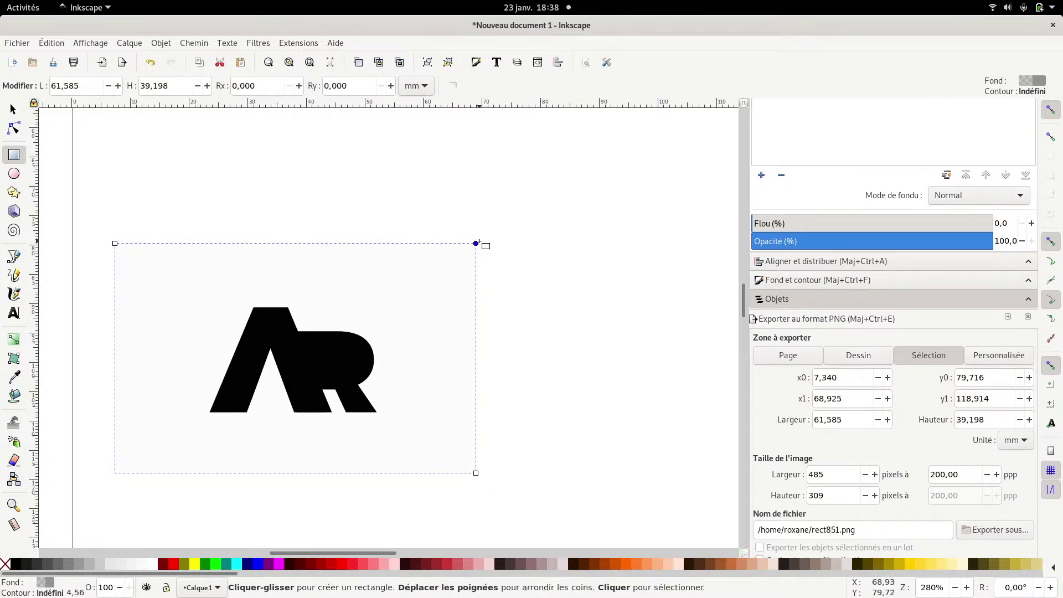
- Set the rectangle's width to 72 mm and its height to 48 mm
{"action": "left_click", "coordinate": [14, 111]}
{"action": "left_click", "coordinate": [472, 243]}
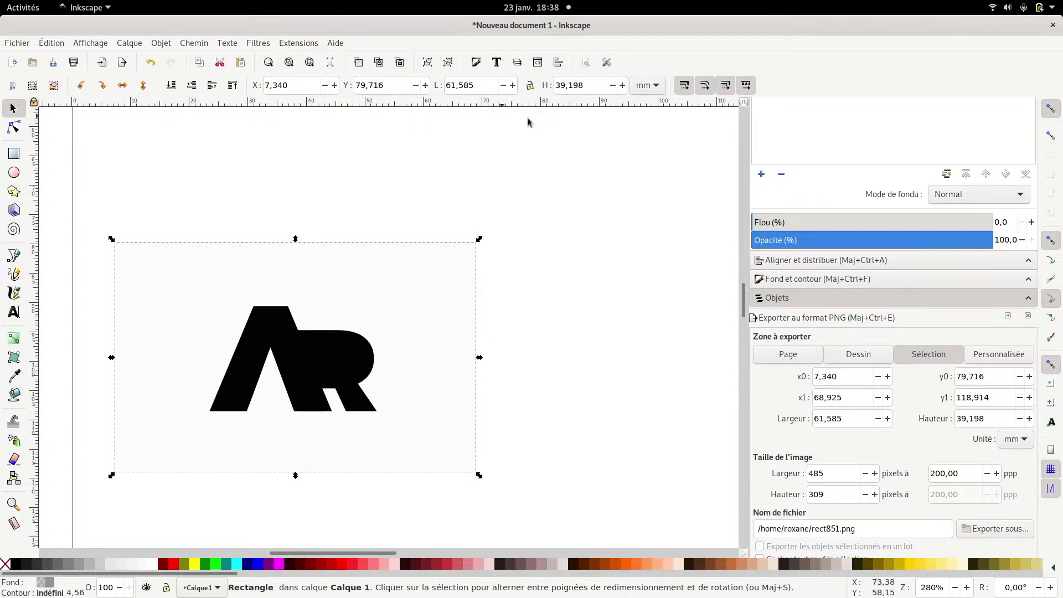
{"action": "left_click_drag", "start_coordinate": [480, 85], "coordinate": [424, 83]}
{"action": "type", "text": "72"}
{"action": "key", "text": "Return"}
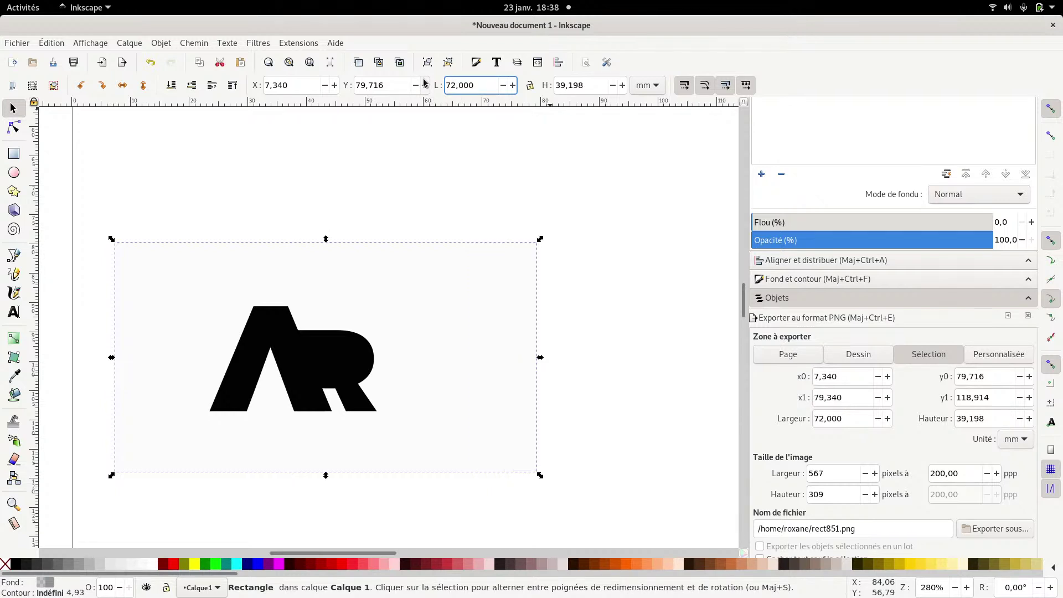
{"action": "left_click_drag", "start_coordinate": [589, 84], "coordinate": [525, 86]}
{"action": "type", "text": "48"}
{"action": "key", "text": "Return"}
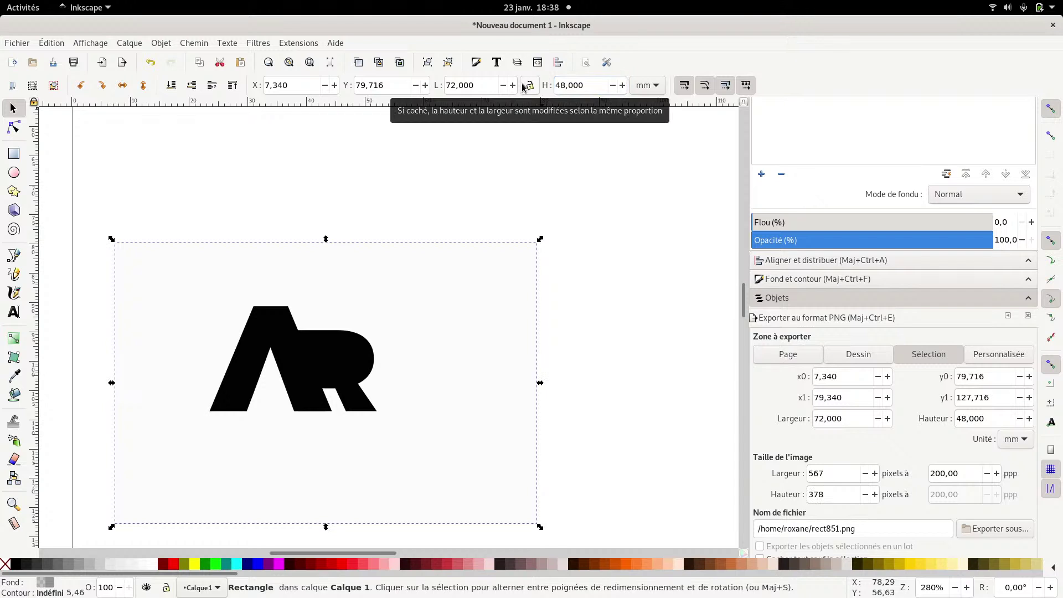
- Set the rectangle's height to 42 mm and deselect it
{"action": "left_click", "coordinate": [568, 84]}
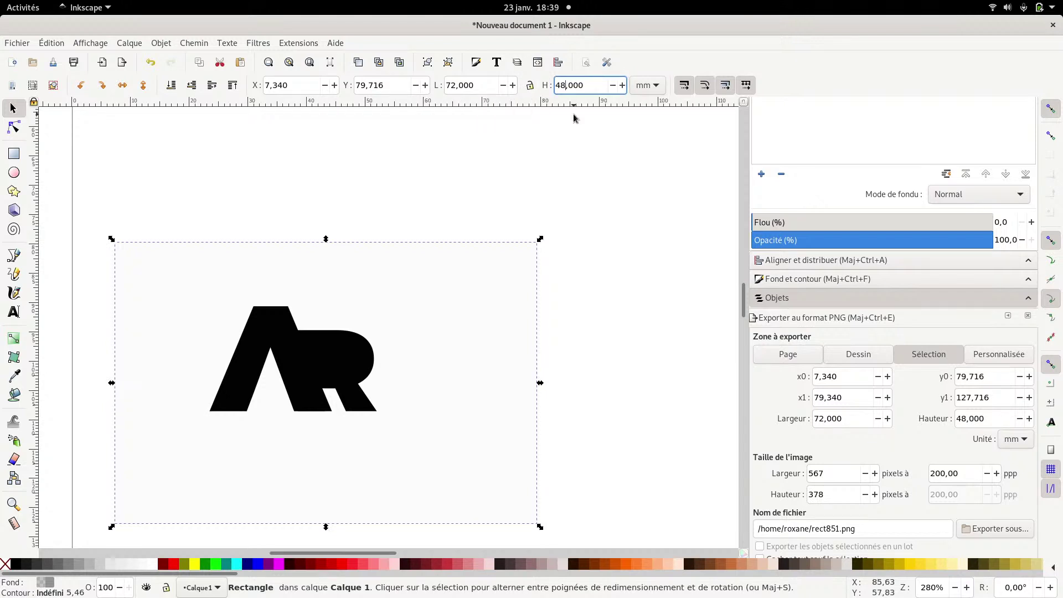
{"action": "key", "text": "Return"}
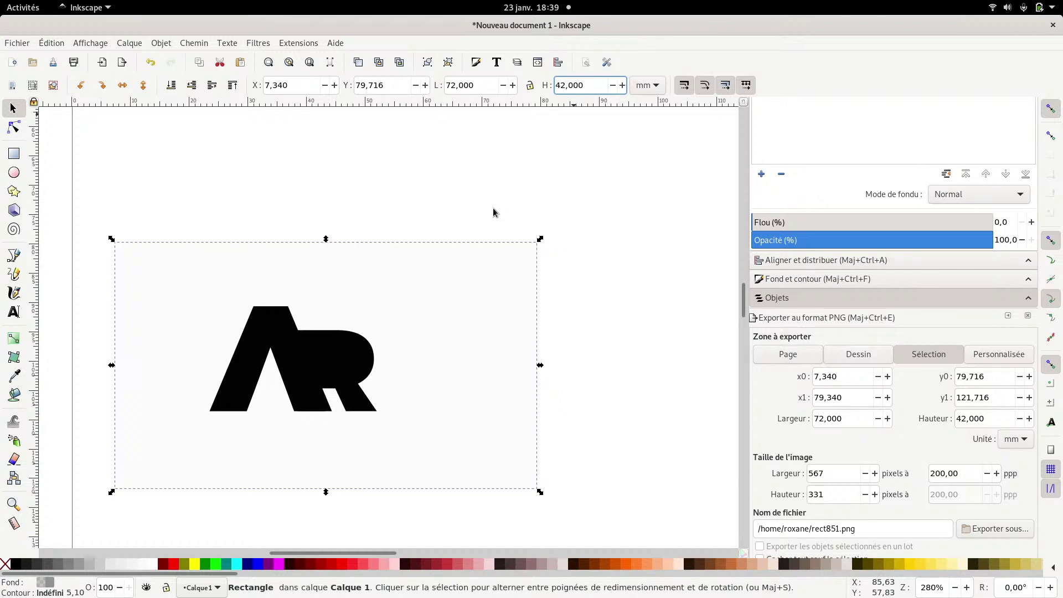
{"action": "key", "text": "Escape"}
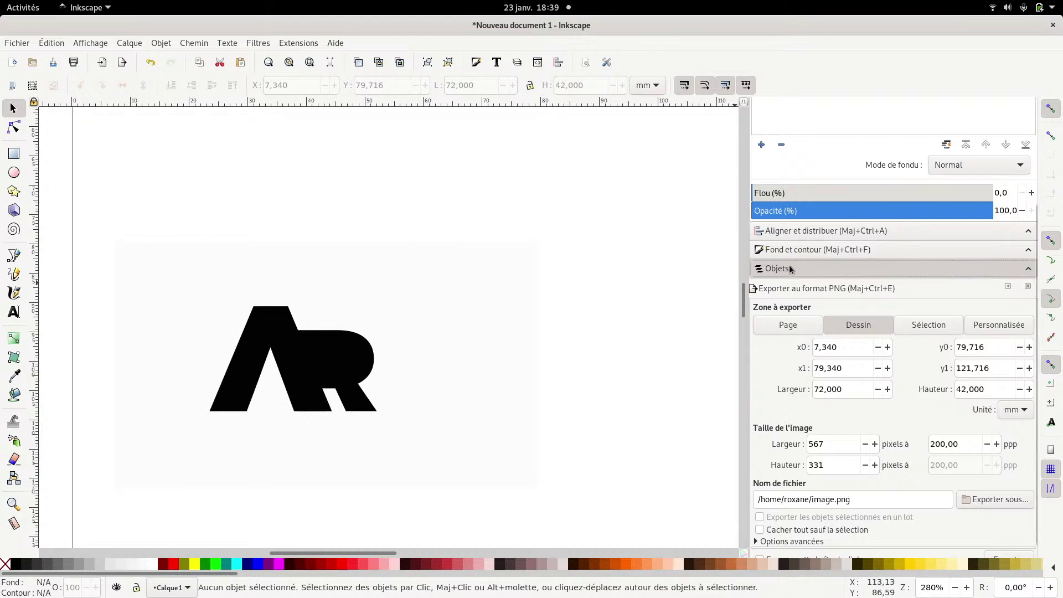
- Collapse the two letter groups in the object list and select the R's group
{"action": "scroll", "coordinate": [1028, 224], "scroll_direction": "up", "scroll_amount": 5}
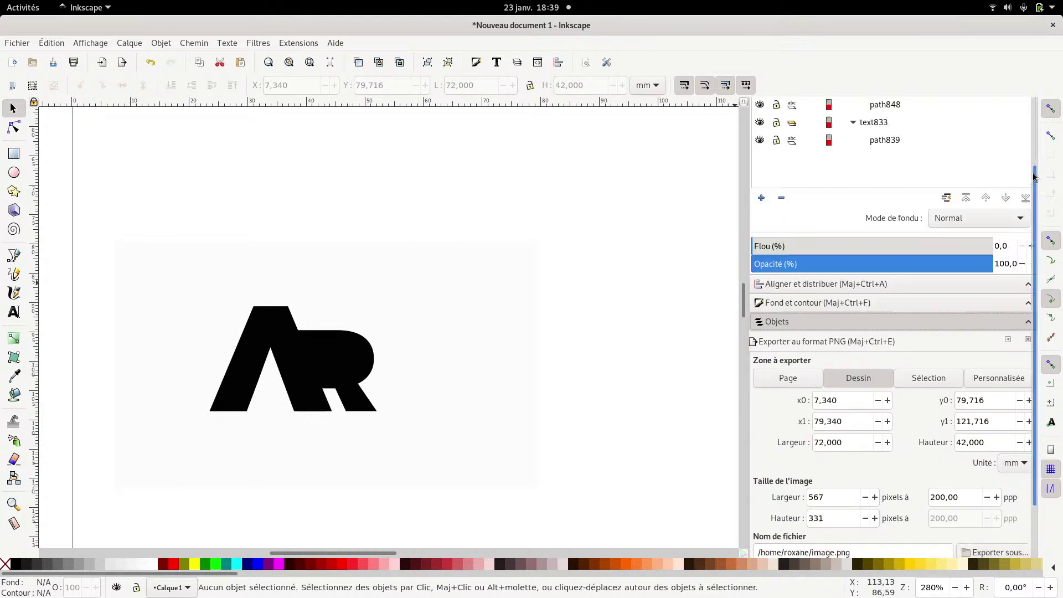
{"action": "left_click", "coordinate": [853, 212]}
{"action": "left_click", "coordinate": [854, 176]}
{"action": "left_click", "coordinate": [872, 176]}
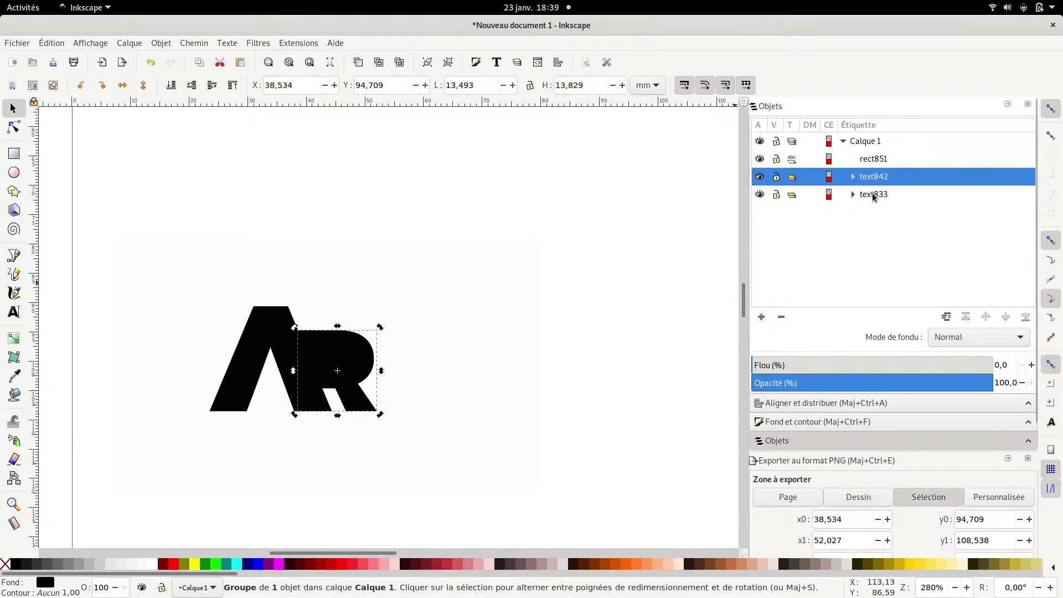
- Group the A and R letters, and centre the group horizontally and vertically on the background rectangle
{"action": "left_click", "coordinate": [873, 195], "text": "shift"}
{"action": "key", "text": "ctrl+g"}
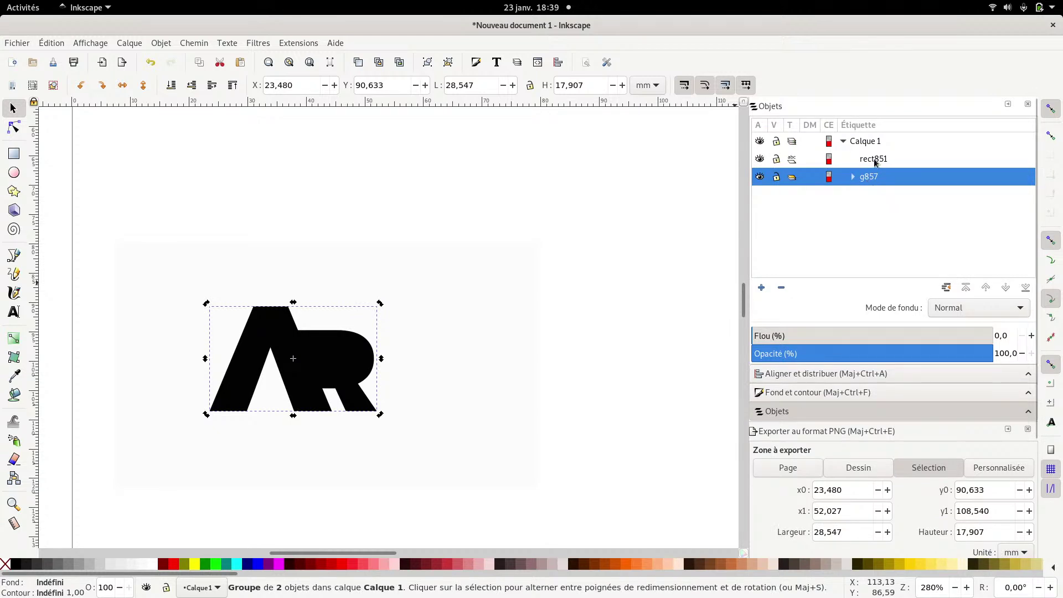
{"action": "left_click", "coordinate": [875, 162], "text": "shift"}
{"action": "left_click", "coordinate": [825, 374]}
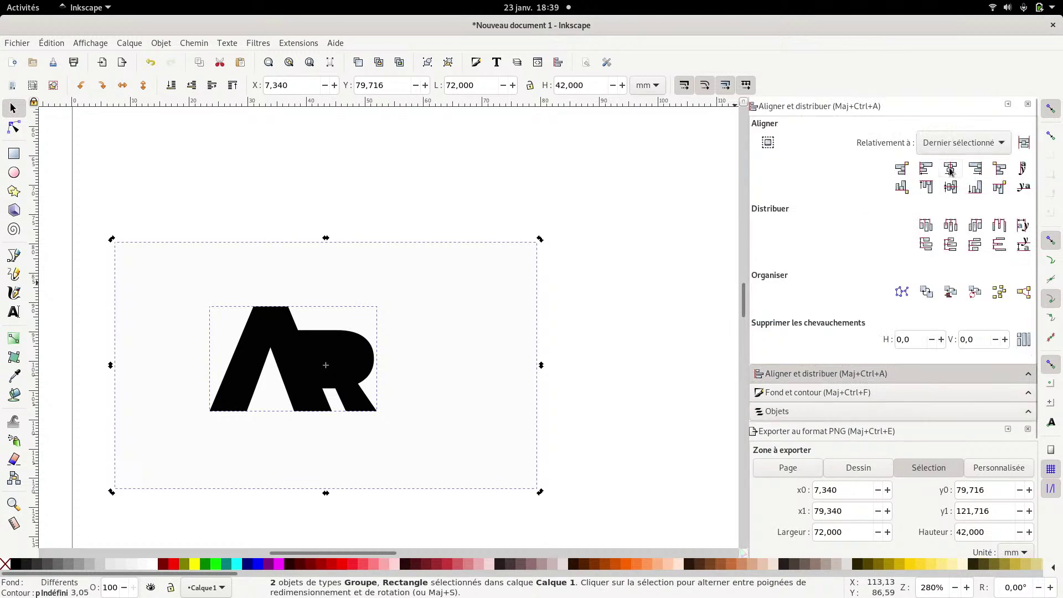
{"action": "left_click", "coordinate": [950, 169]}
{"action": "left_click", "coordinate": [951, 187]}
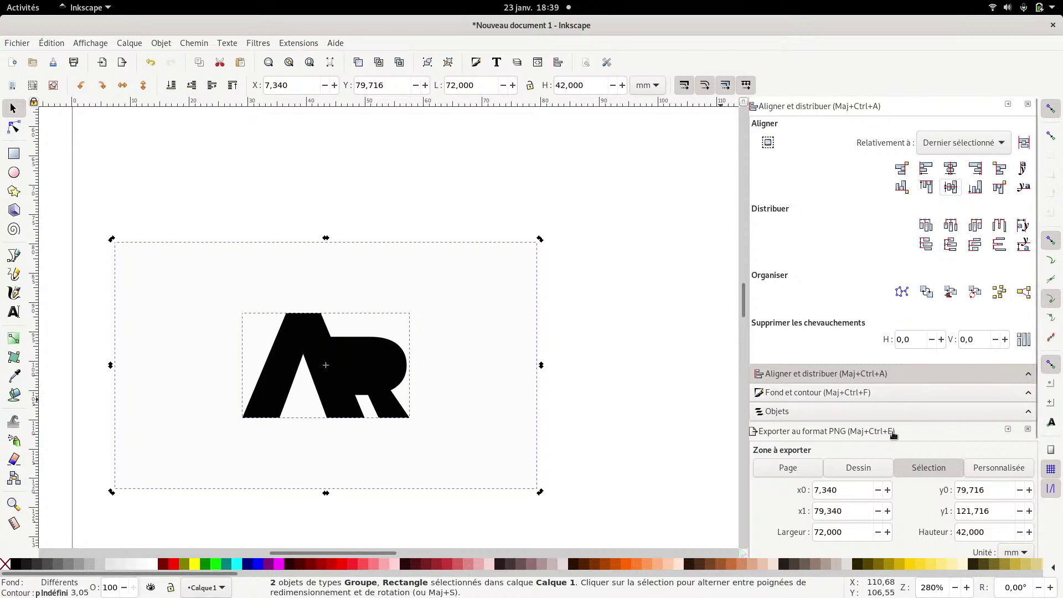
{"action": "scroll", "coordinate": [893, 436], "scroll_direction": "down", "scroll_amount": 5}
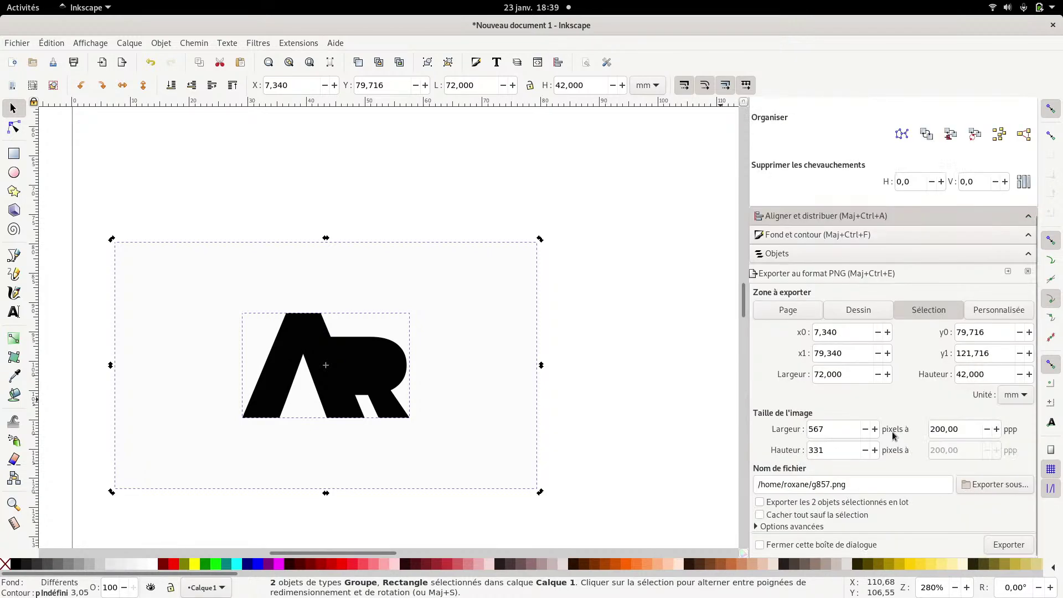
{"action": "left_click", "coordinate": [993, 491]}
{"action": "double_click", "coordinate": [359, 145]}
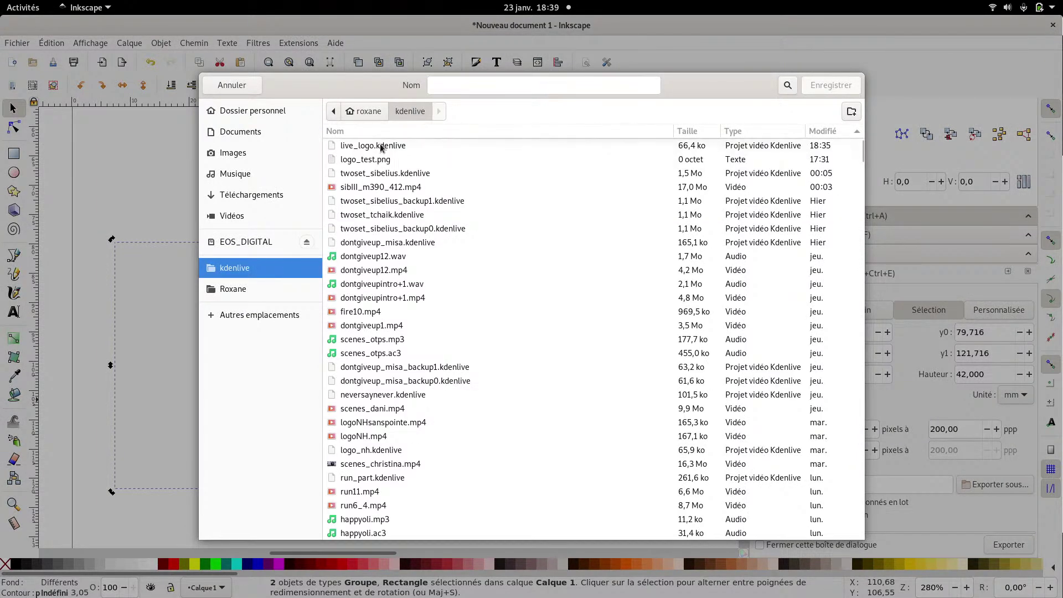
{"action": "left_click", "coordinate": [382, 161]}
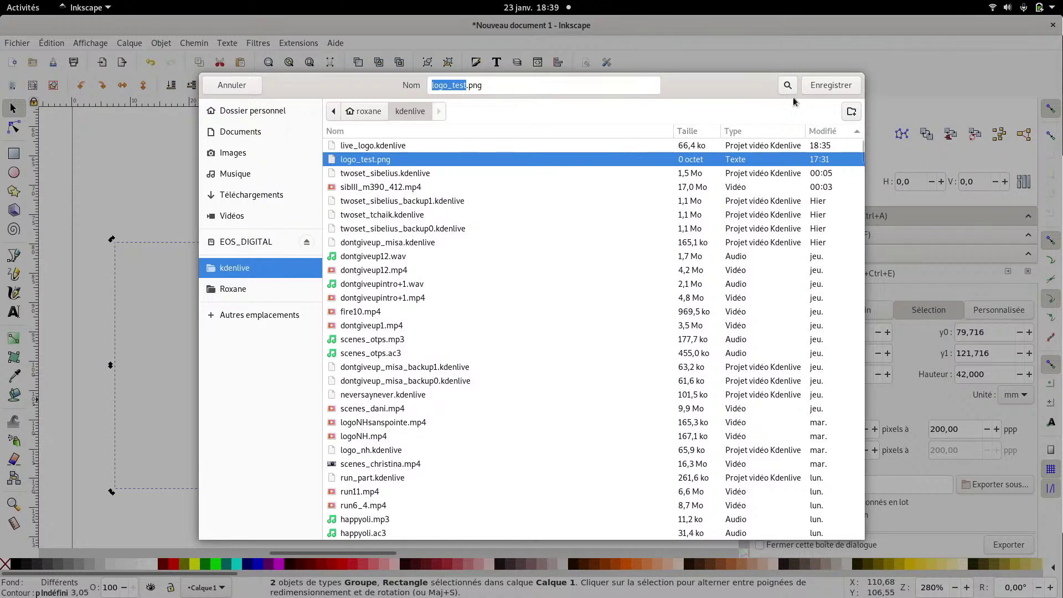
{"action": "left_click", "coordinate": [232, 86]}
- Switch to Kdenlive and delete the live_logo.kdenlive clip from the project bin
{"action": "key", "text": "super"}
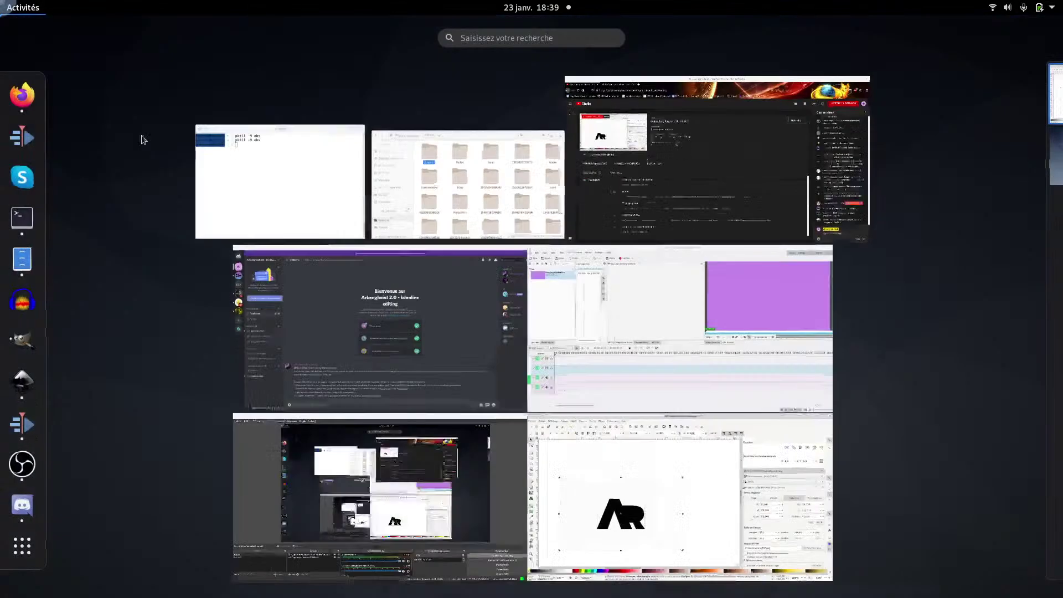
{"action": "left_click", "coordinate": [617, 327]}
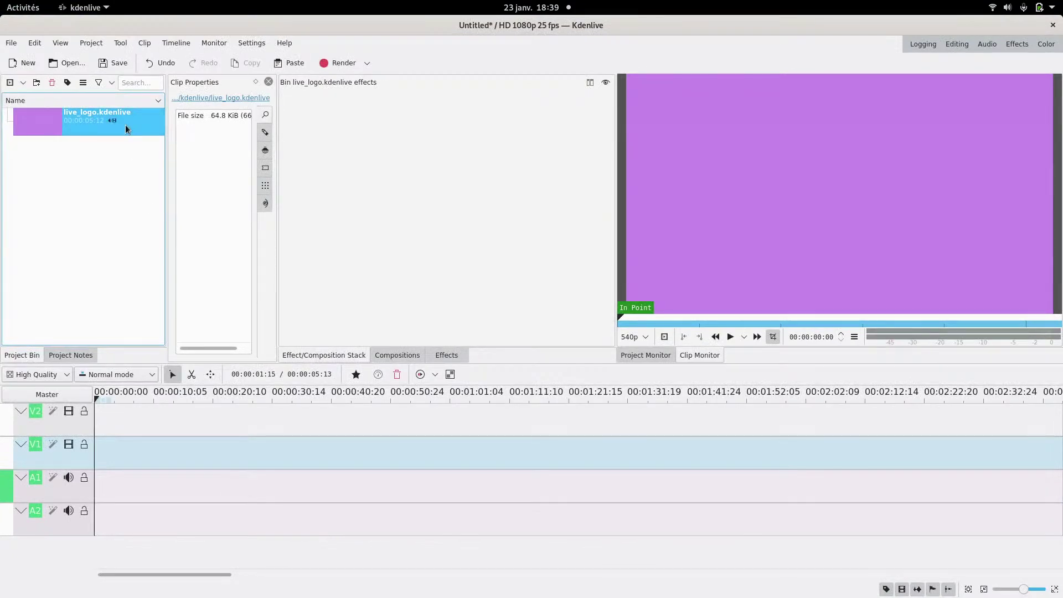
{"action": "key", "text": "Delete"}
- Switch to the file manager and check the existing logo_test.png in the kdenlive folder
{"action": "key", "text": "super"}
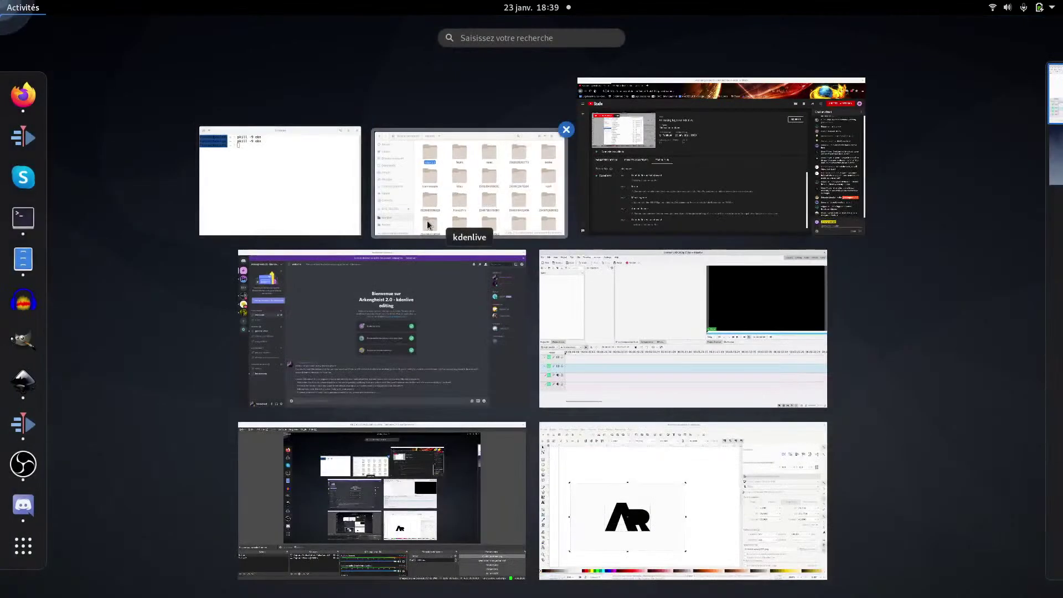
{"action": "left_click", "coordinate": [466, 188]}
{"action": "scroll", "coordinate": [452, 250], "scroll_direction": "down", "scroll_amount": 5}
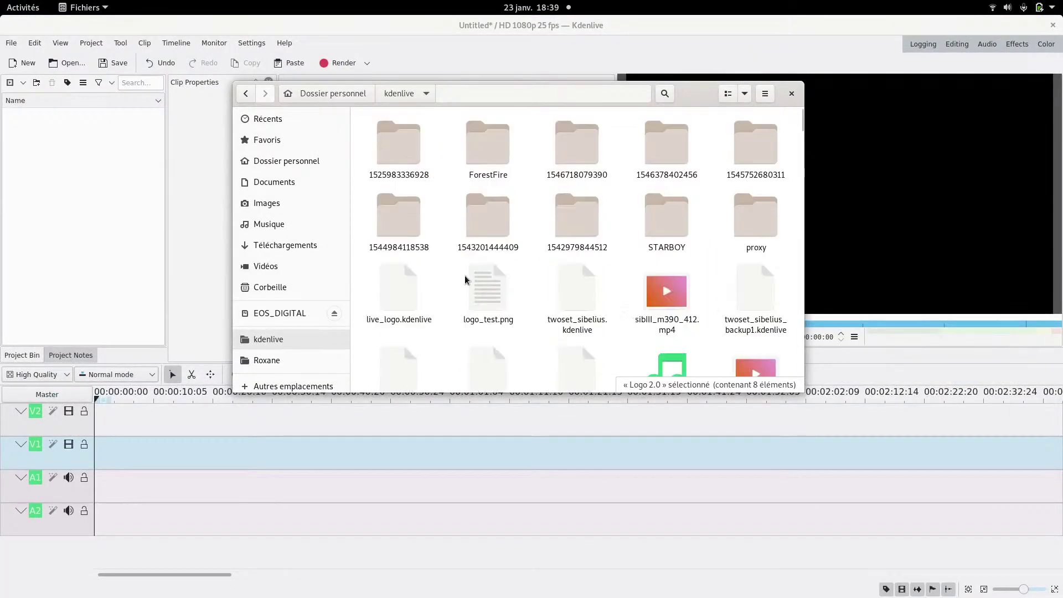
{"action": "left_click", "coordinate": [489, 299]}
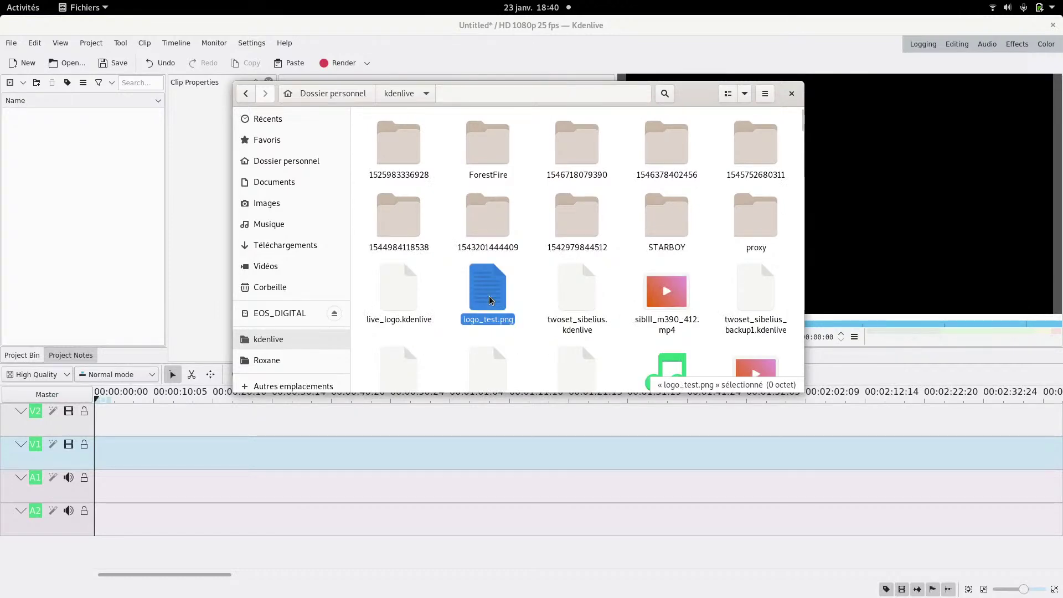
- Return to Inkscape and export the selected logo and rectangle as logo_test.png in the kdenlive folder, replacing the existing file
{"action": "mouse_move", "coordinate": [1, 1]}
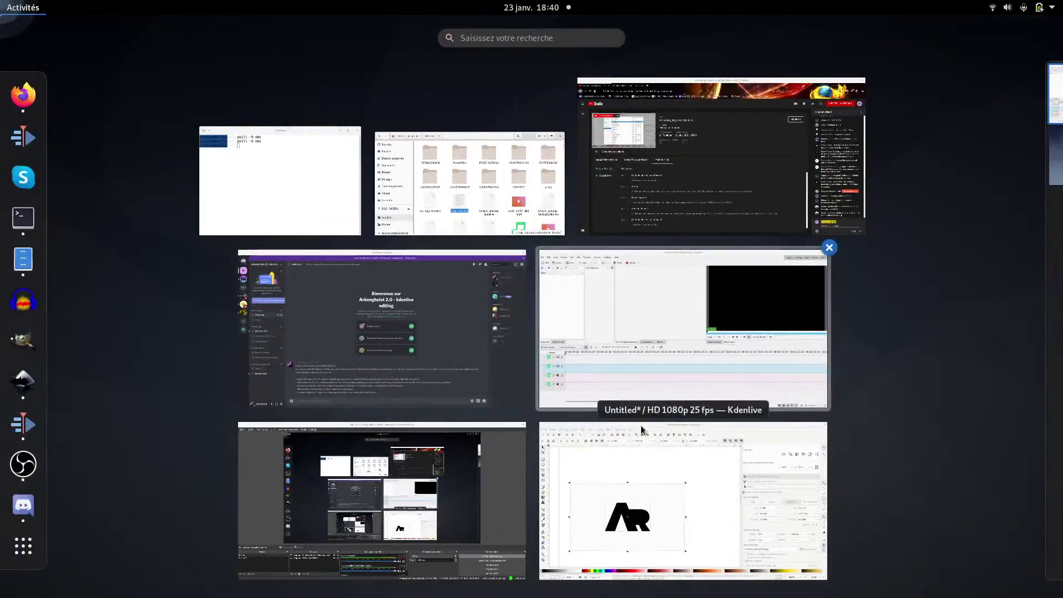
{"action": "left_click", "coordinate": [639, 487]}
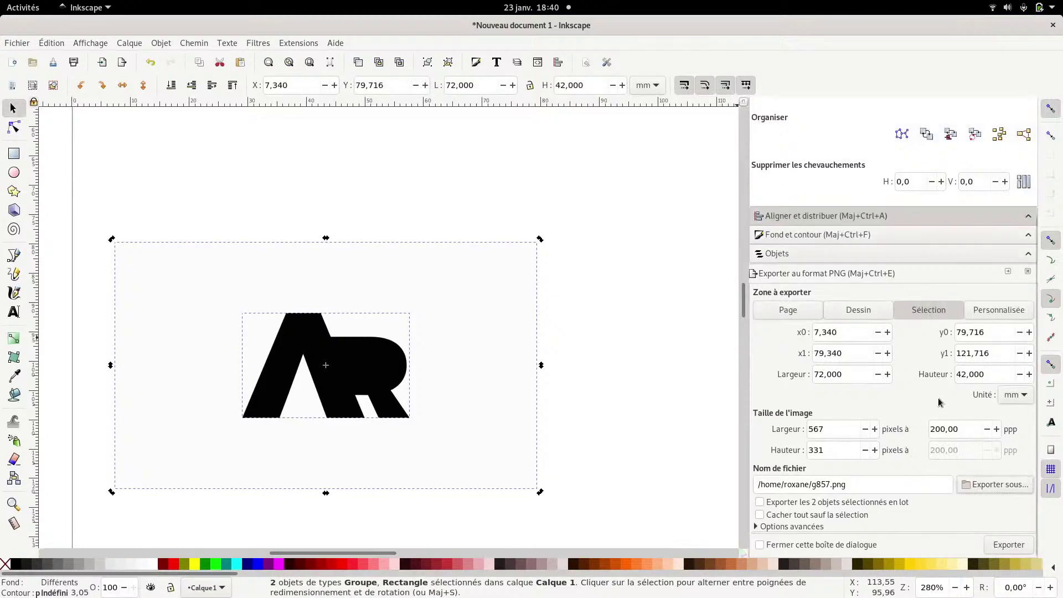
{"action": "left_click", "coordinate": [999, 485]}
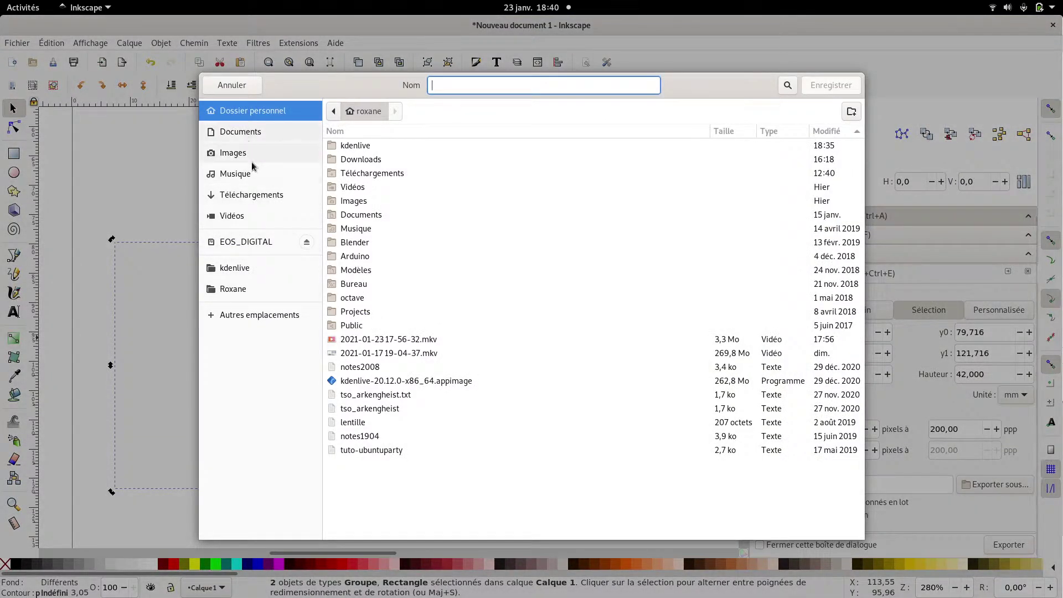
{"action": "left_click", "coordinate": [262, 272]}
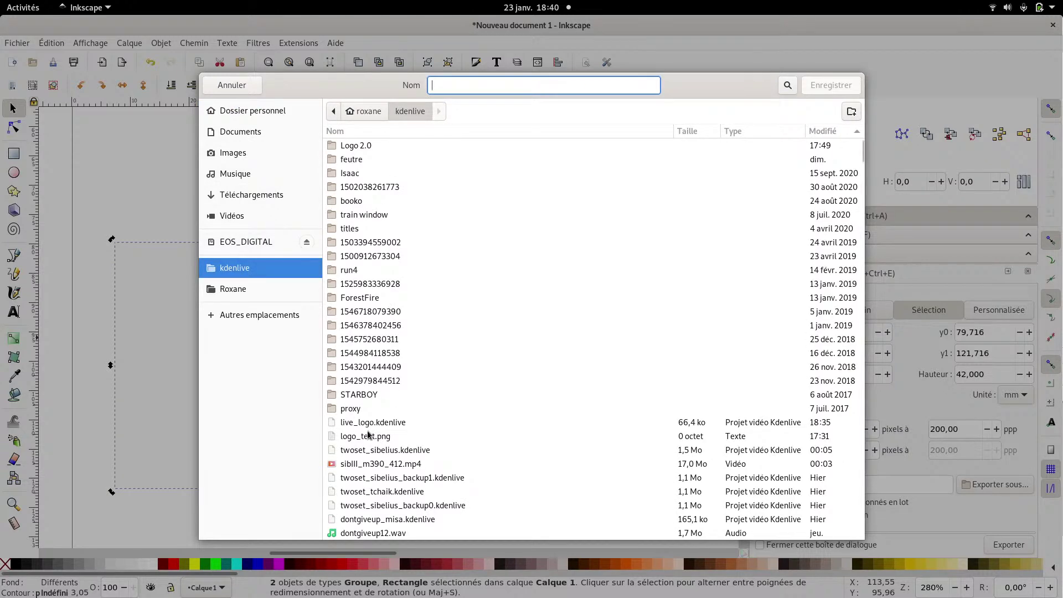
{"action": "left_click", "coordinate": [382, 437]}
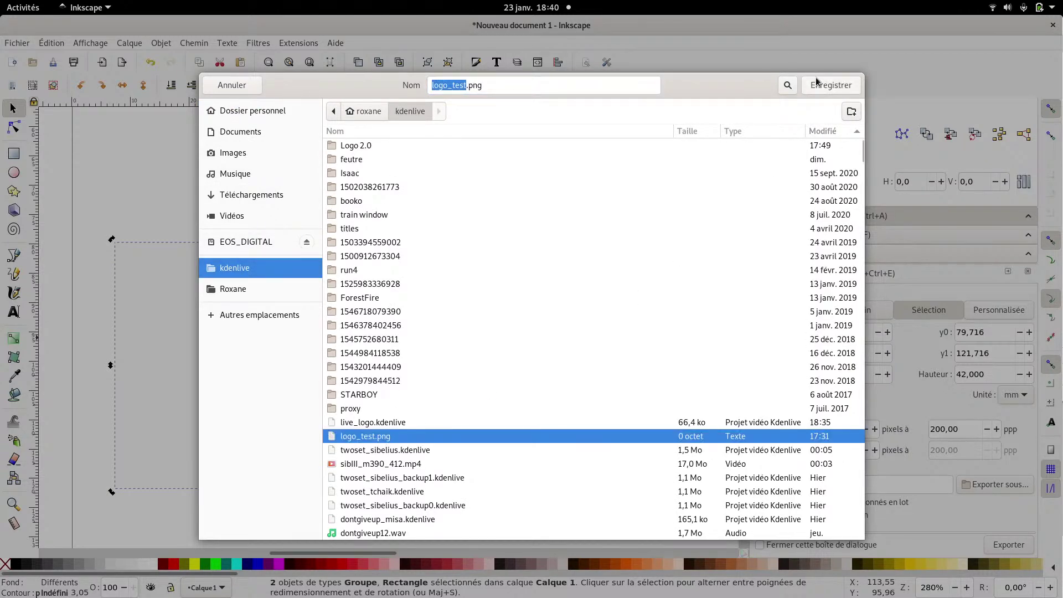
{"action": "left_click", "coordinate": [819, 83]}
{"action": "left_click", "coordinate": [1001, 545]}
{"action": "left_click", "coordinate": [626, 344]}
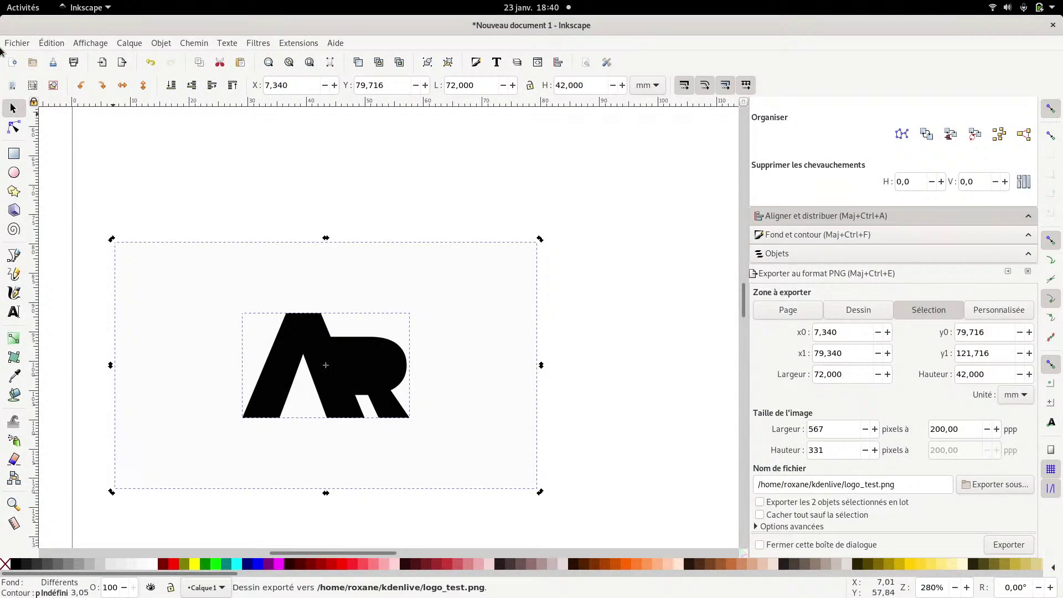
- Add logo_test.png from the file manager to the Kdenlive project bin, declining the new project profile, and select the clip
{"action": "mouse_move", "coordinate": [2, 1]}
{"action": "left_click", "coordinate": [574, 392]}
{"action": "key", "text": "super"}
{"action": "left_click", "coordinate": [430, 196]}
{"action": "left_click_drag", "start_coordinate": [399, 311], "coordinate": [95, 162]}
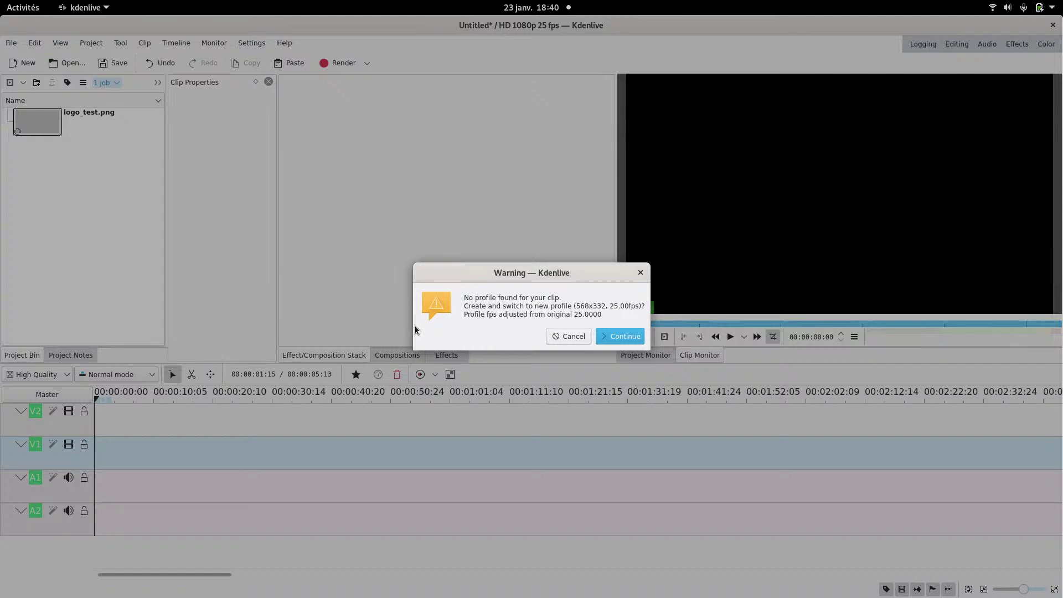
{"action": "left_click", "coordinate": [574, 336]}
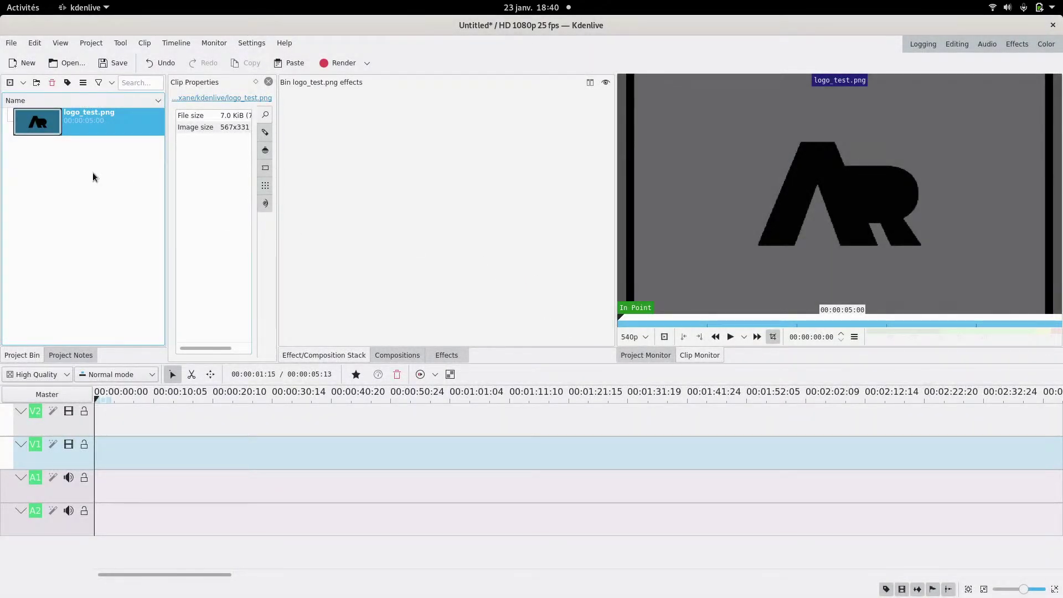
{"action": "left_click", "coordinate": [43, 128]}
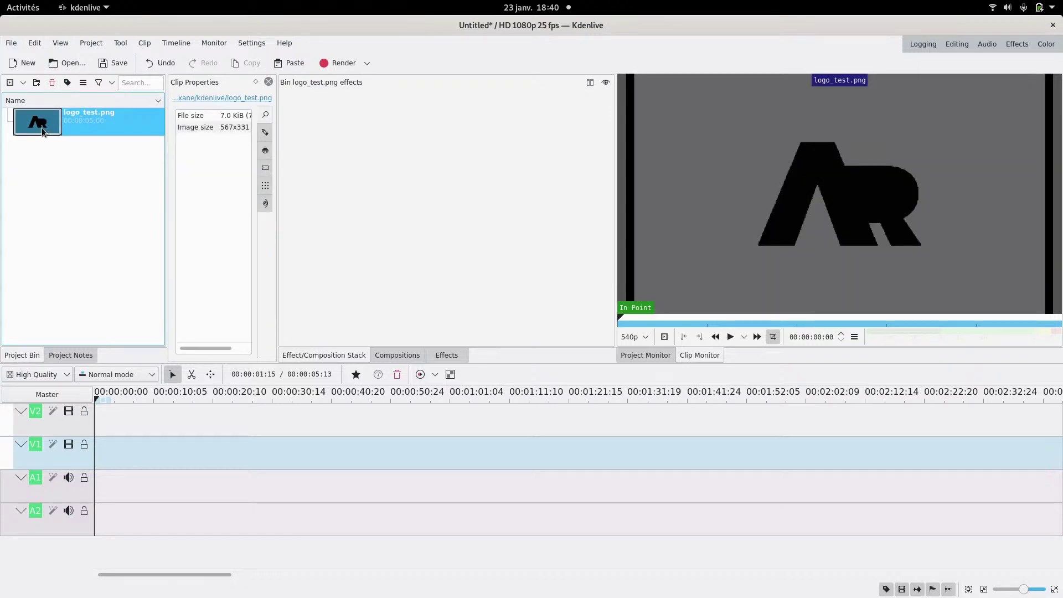
- Return to Inkscape and set the PNG export width to 1920 pixels
{"action": "left_click", "coordinate": [23, 7]}
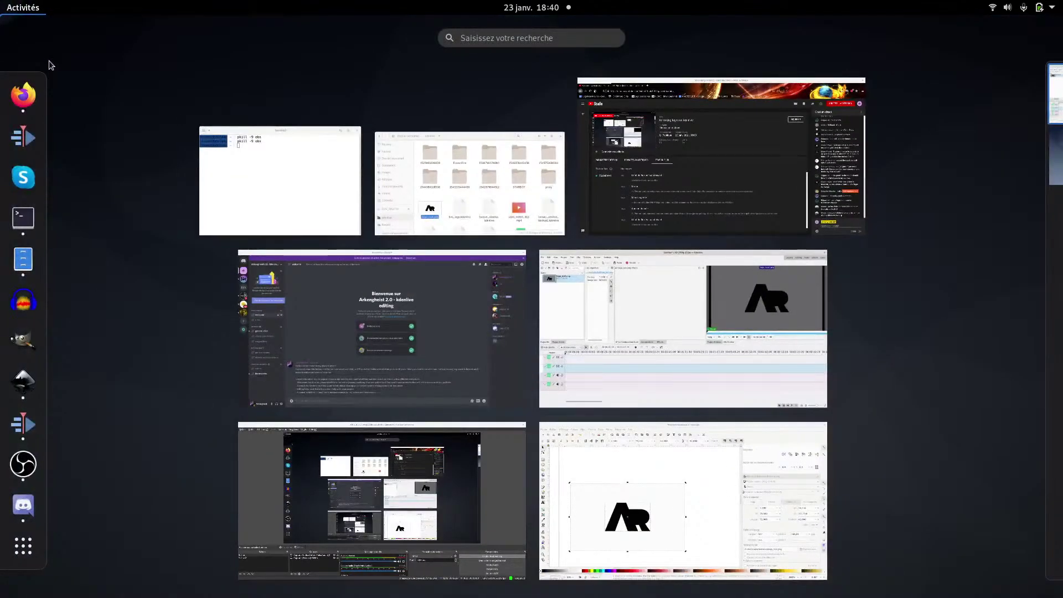
{"action": "left_click", "coordinate": [674, 504]}
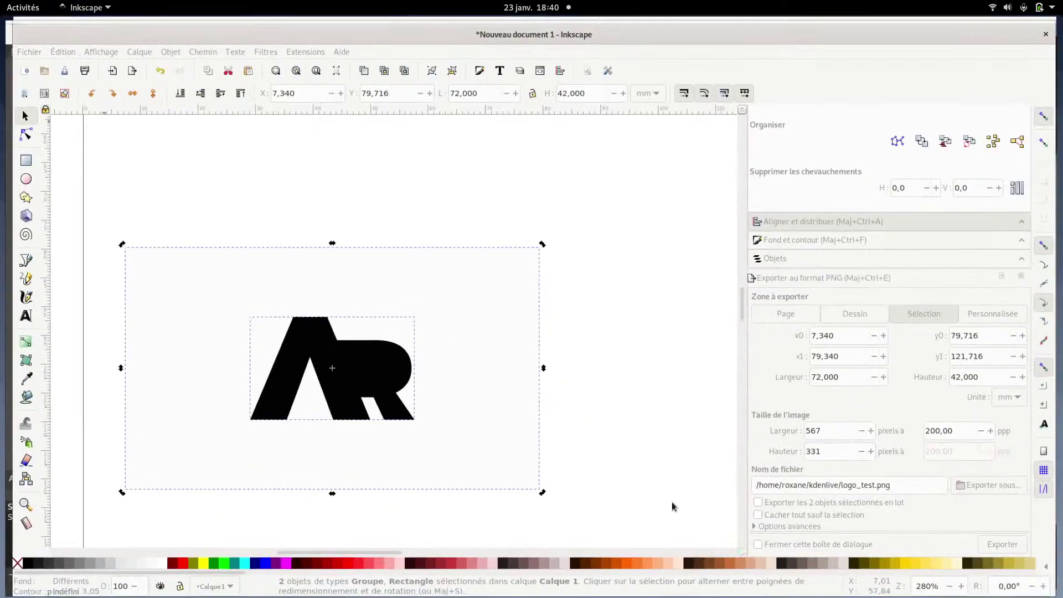
{"action": "left_click_drag", "start_coordinate": [833, 429], "coordinate": [784, 430]}
{"action": "type", "text": "1920"}
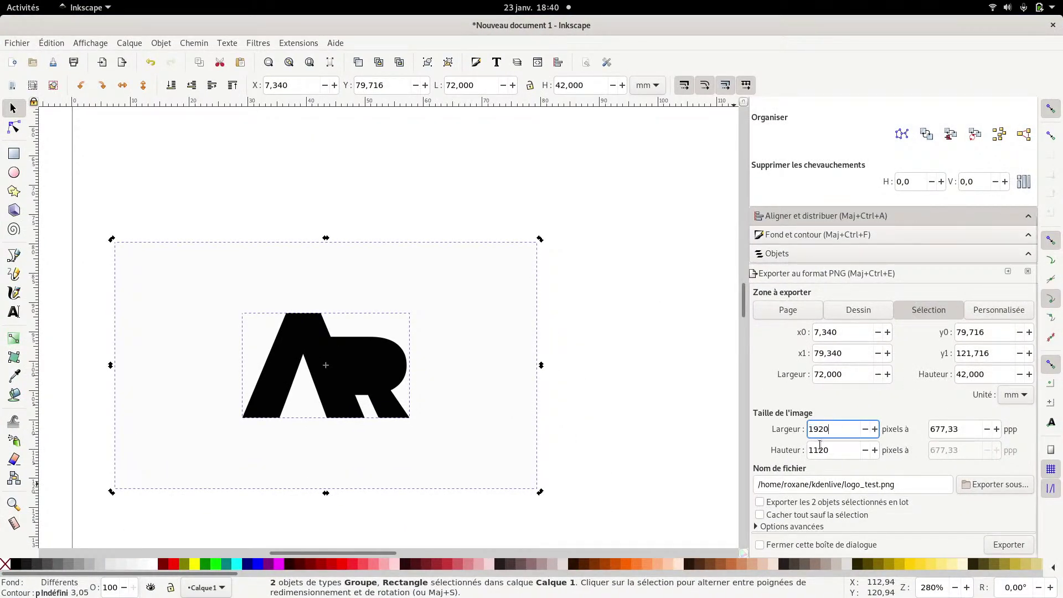
- Set the height of the selected logo and background rectangle to 40.5 mm
{"action": "left_click", "coordinate": [572, 86]}
{"action": "key", "text": "BackSpace"}
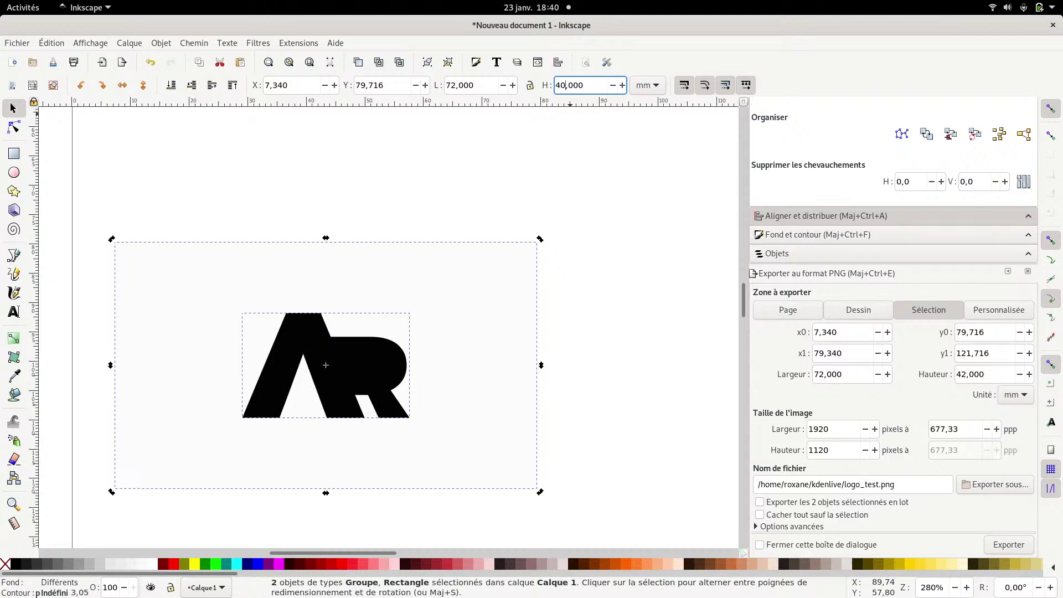
{"action": "key", "text": "Return"}
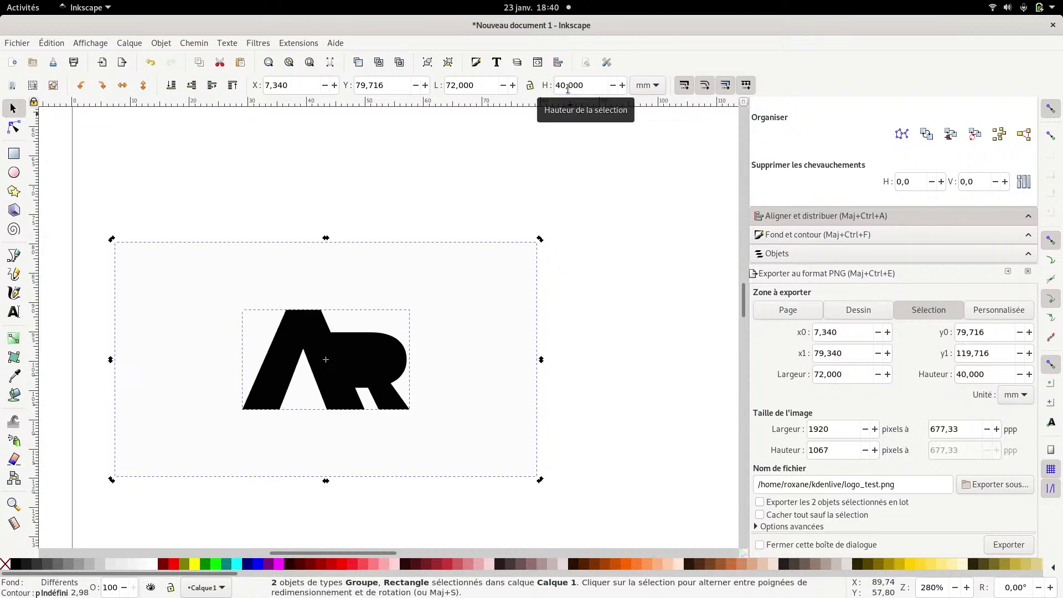
{"action": "left_click", "coordinate": [623, 85]}
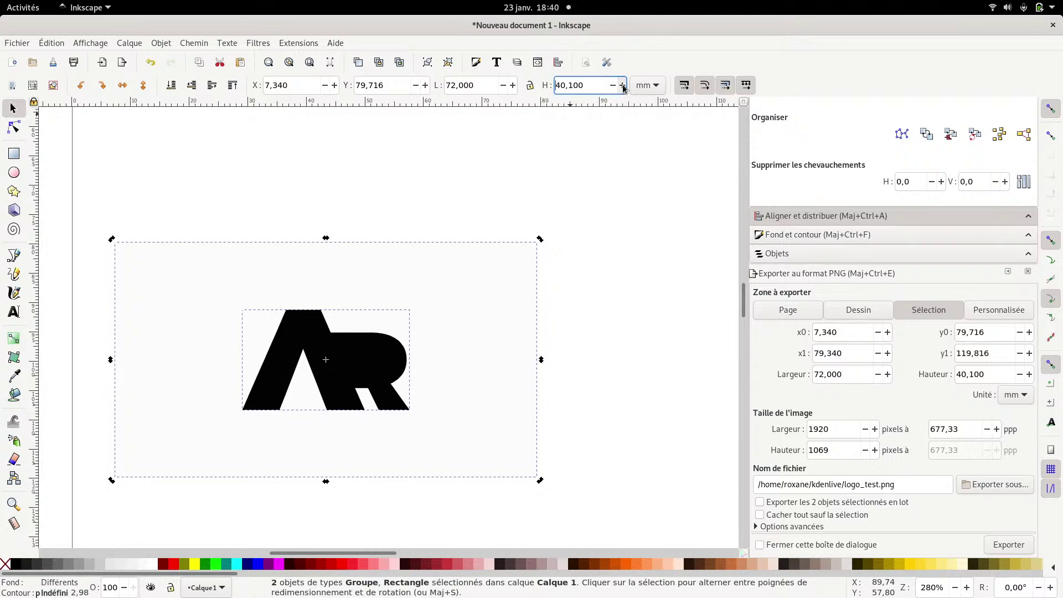
{"action": "left_click", "coordinate": [623, 85]}
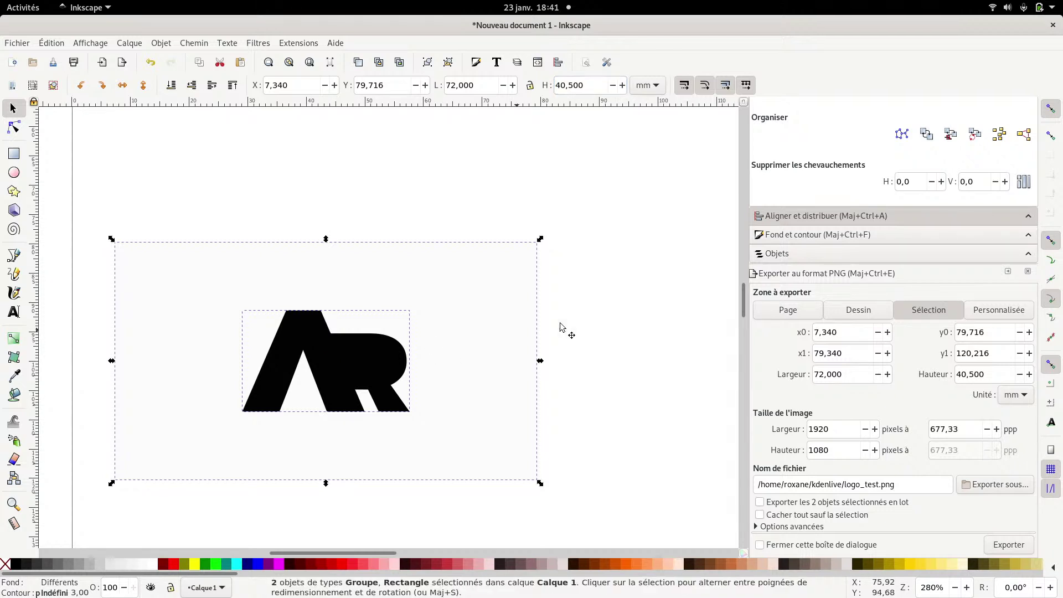
- Select only the background rectangle and set its opacity to 0%
{"action": "left_click", "coordinate": [634, 310]}
{"action": "left_click", "coordinate": [512, 318]}
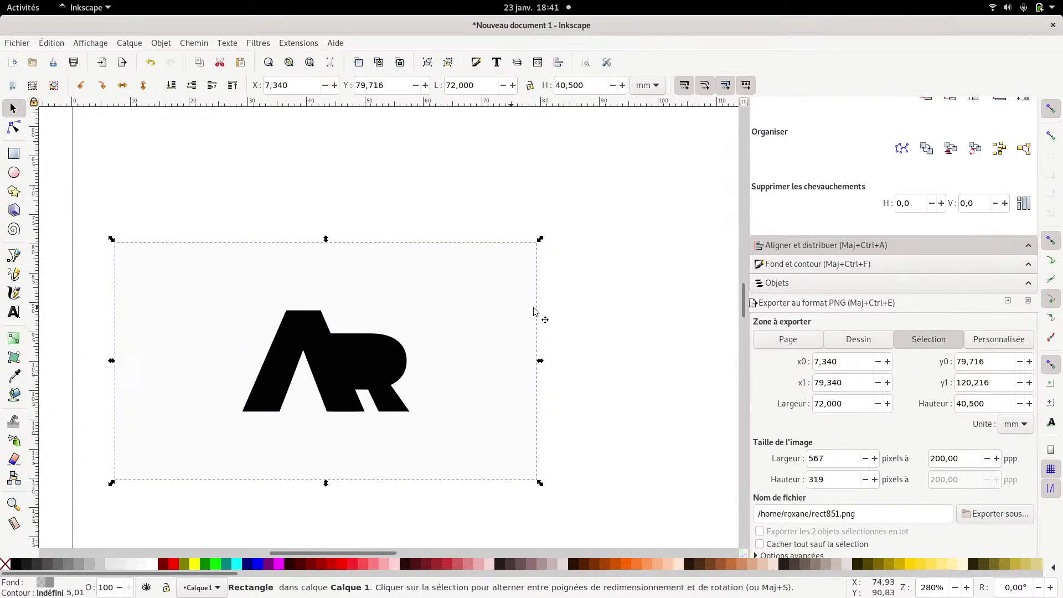
{"action": "left_click", "coordinate": [797, 283]}
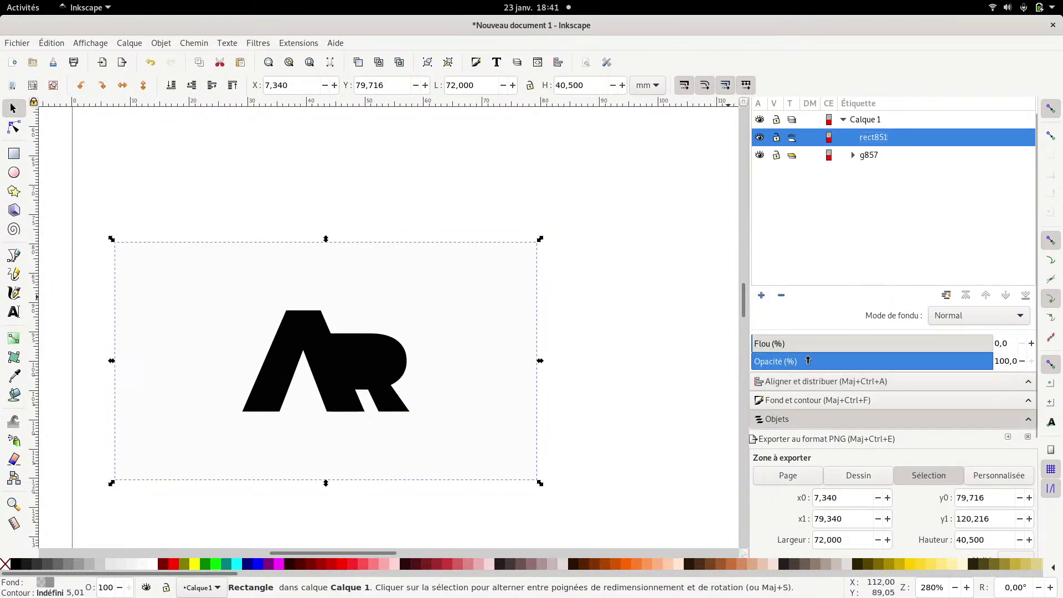
{"action": "left_click_drag", "start_coordinate": [808, 360], "coordinate": [681, 363]}
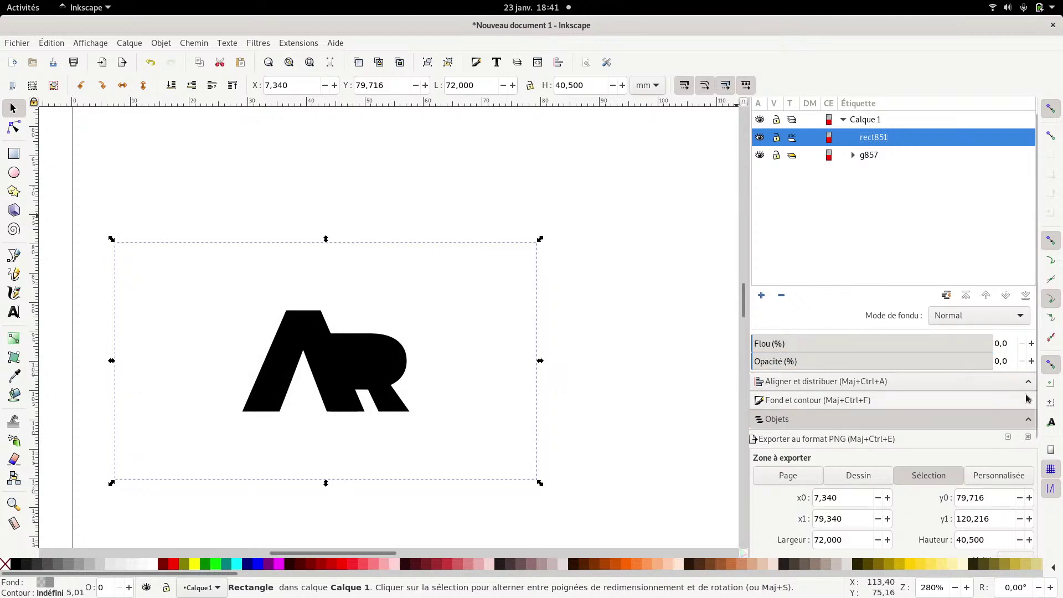
- Export the area of the transparent rectangle as logo_test.png in the kdenlive folder, overwriting the previous export
{"action": "scroll", "coordinate": [1038, 393], "scroll_direction": "down", "scroll_amount": 5}
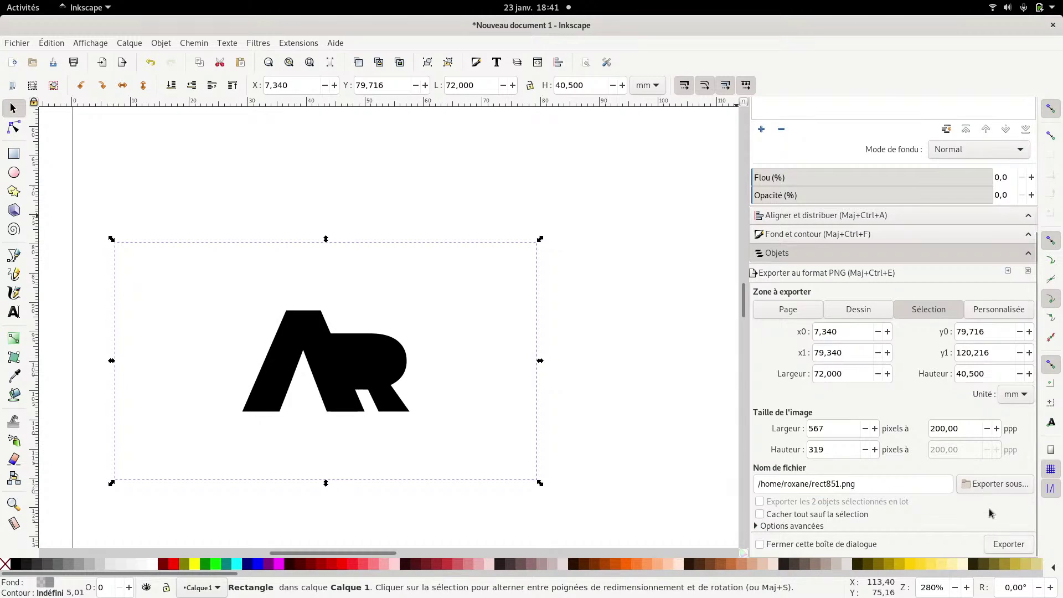
{"action": "left_click", "coordinate": [993, 486]}
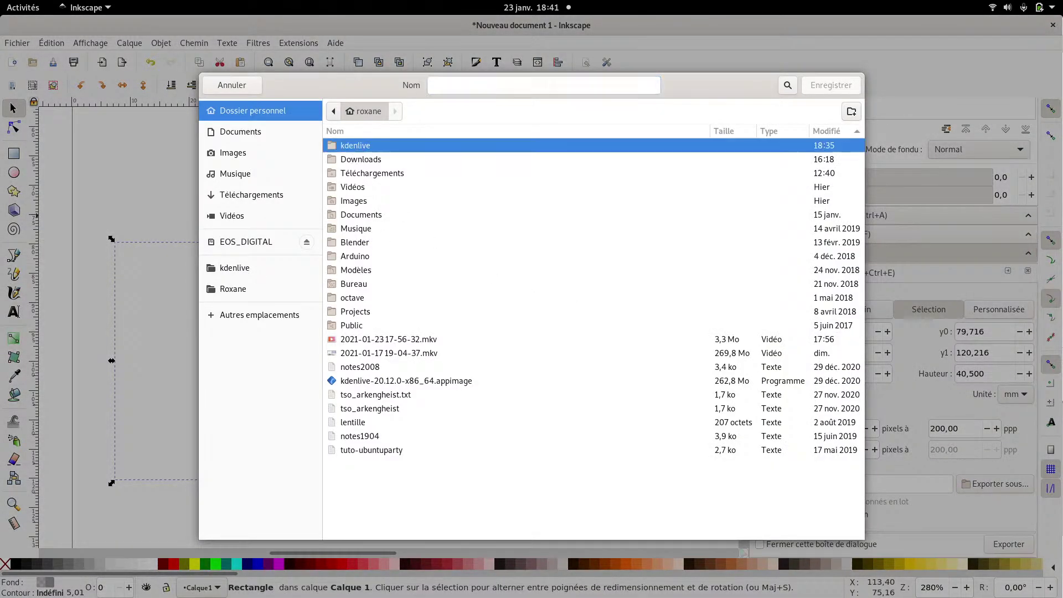
{"action": "left_click", "coordinate": [365, 422]}
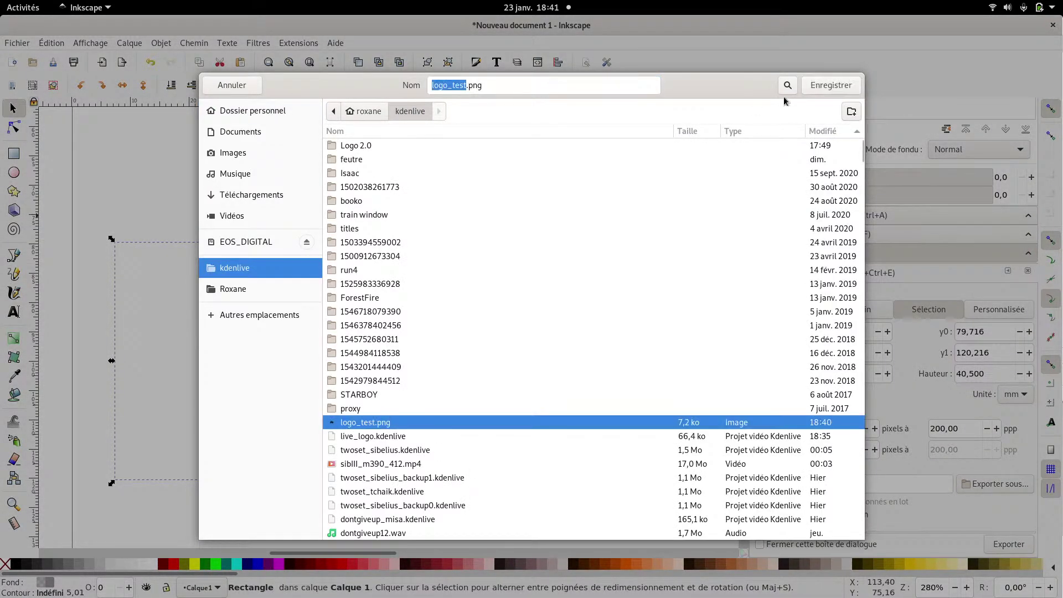
{"action": "left_click", "coordinate": [811, 87]}
{"action": "left_click", "coordinate": [1007, 544]}
{"action": "left_click", "coordinate": [648, 346]}
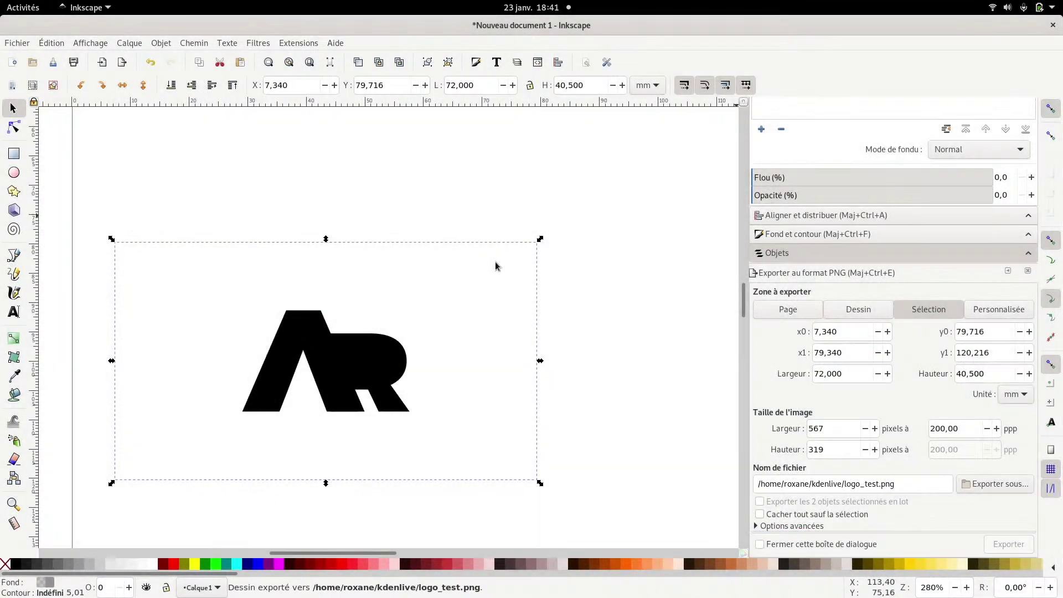
- Switch to Kdenlive and place logo_test.png at the start of video track V2
{"action": "mouse_move", "coordinate": [1, 1]}
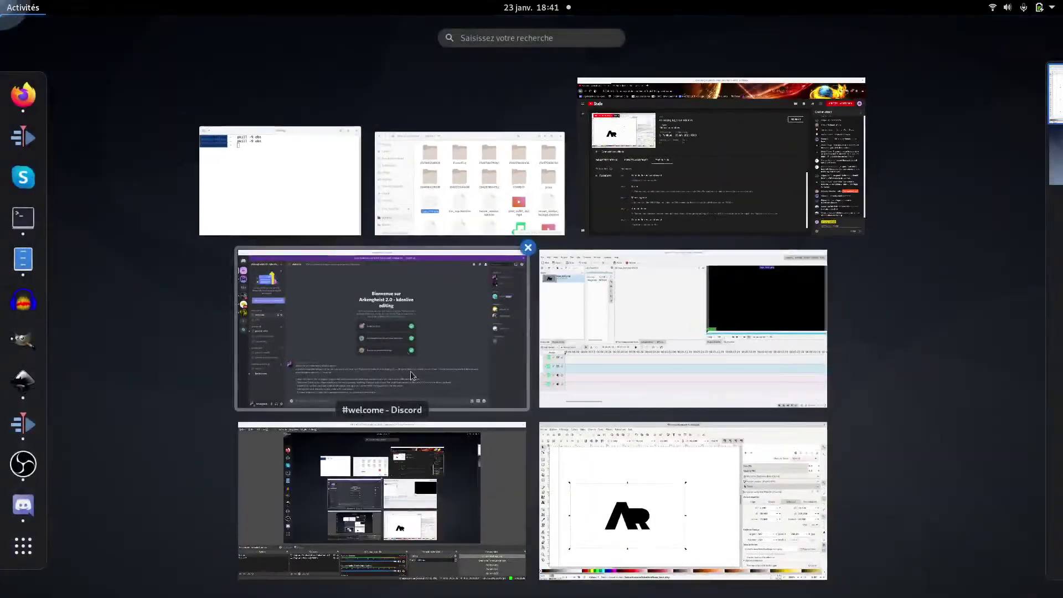
{"action": "left_click", "coordinate": [643, 357]}
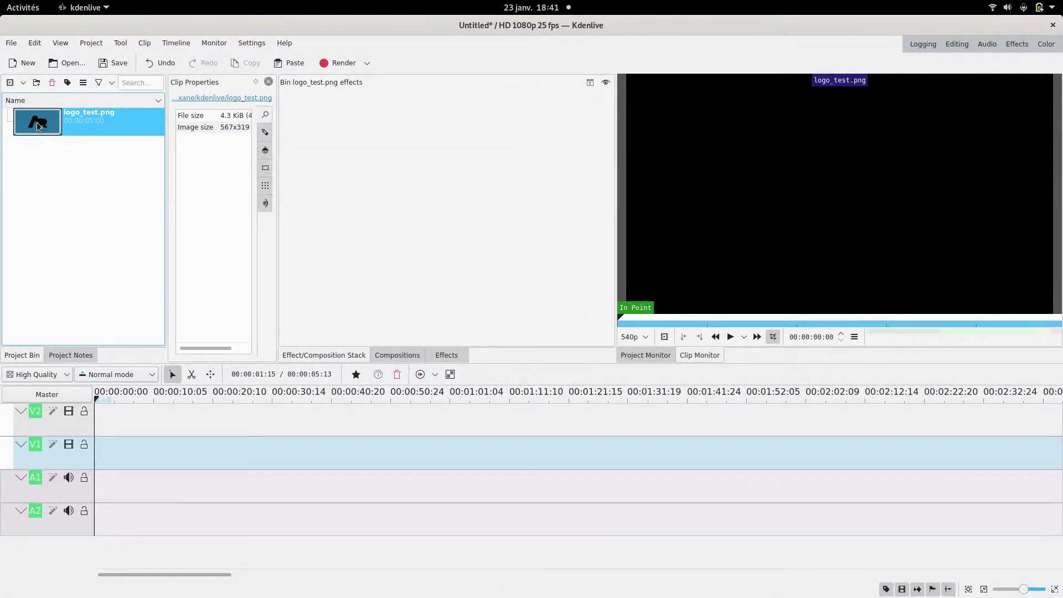
{"action": "left_click", "coordinate": [43, 157]}
{"action": "left_click", "coordinate": [34, 123]}
{"action": "left_click_drag", "start_coordinate": [44, 122], "coordinate": [111, 409]}
- Create a purple 5-second colour clip, place it on V1 beneath the logo, and preview the result
{"action": "left_click", "coordinate": [98, 47]}
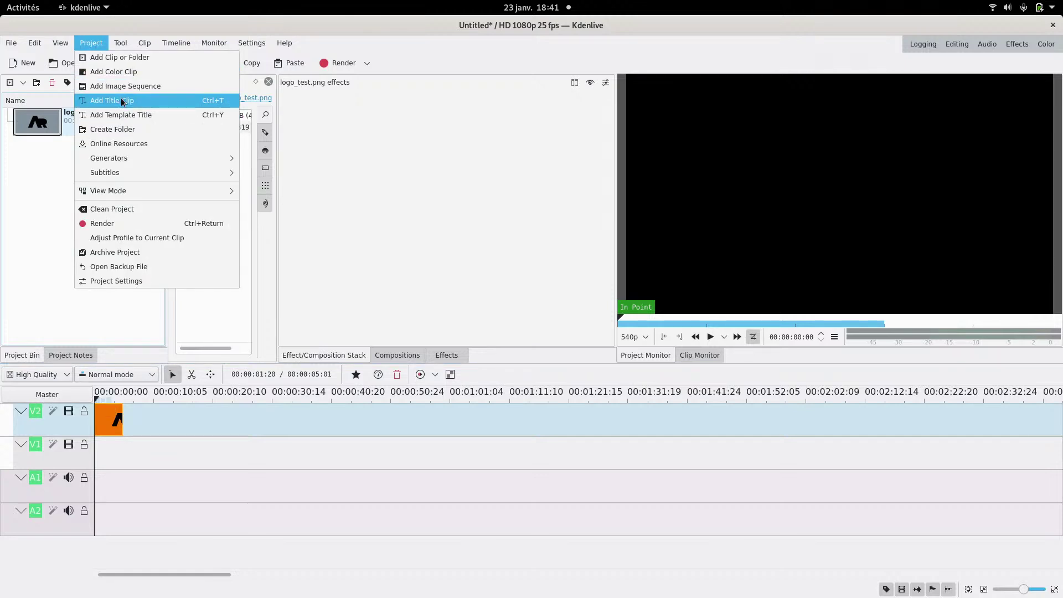
{"action": "left_click", "coordinate": [116, 72]}
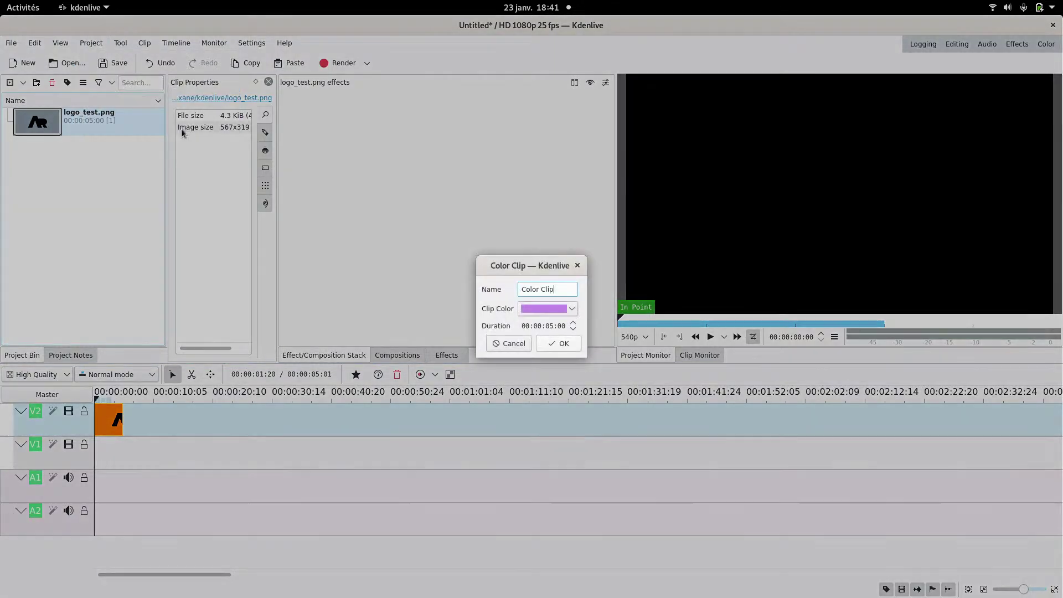
{"action": "left_click", "coordinate": [565, 345]}
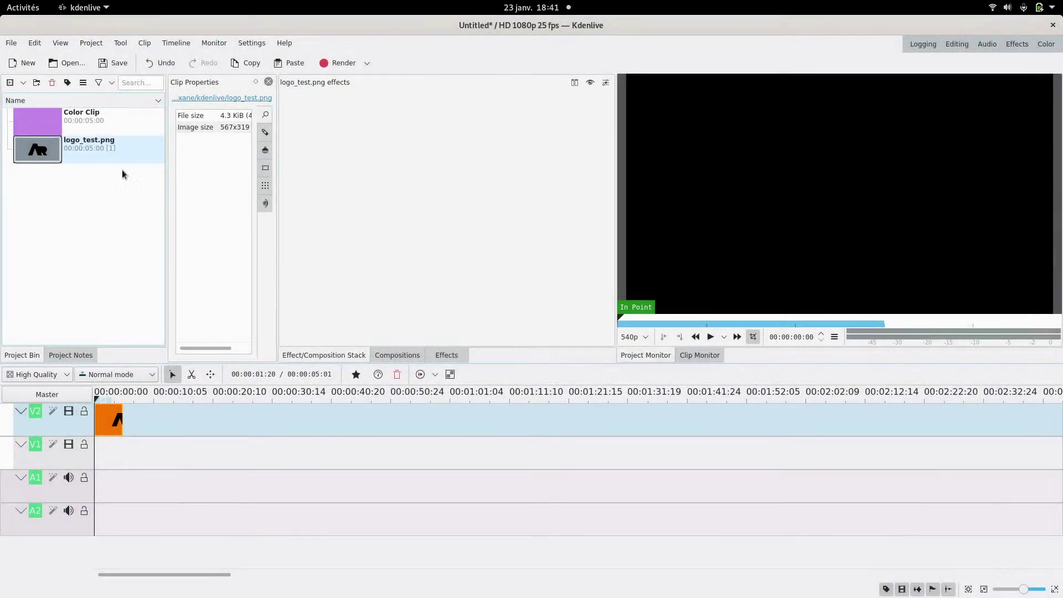
{"action": "left_click_drag", "start_coordinate": [88, 119], "coordinate": [108, 482]}
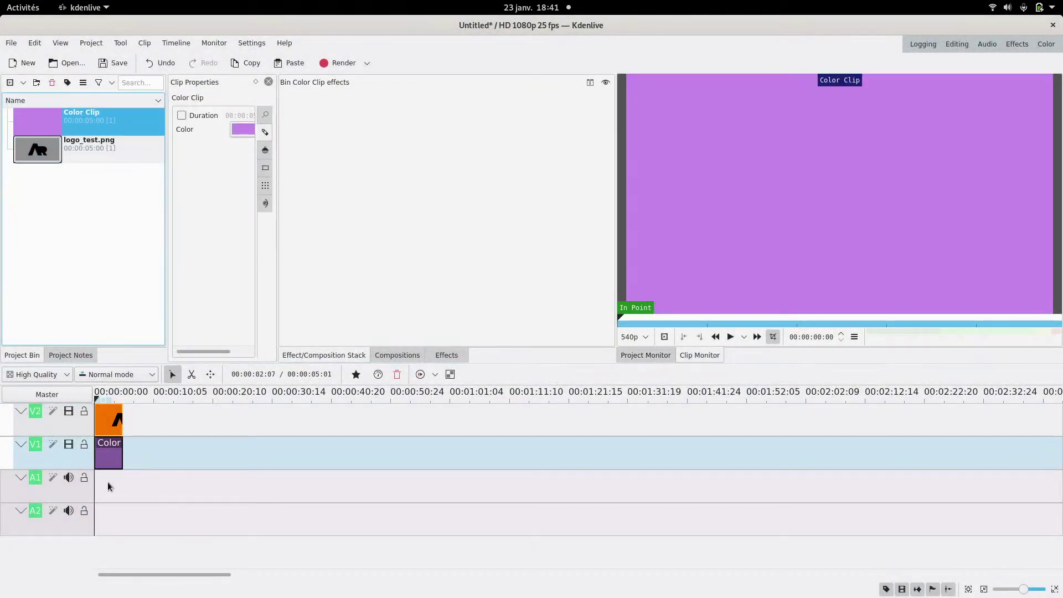
{"action": "left_click", "coordinate": [107, 482]}
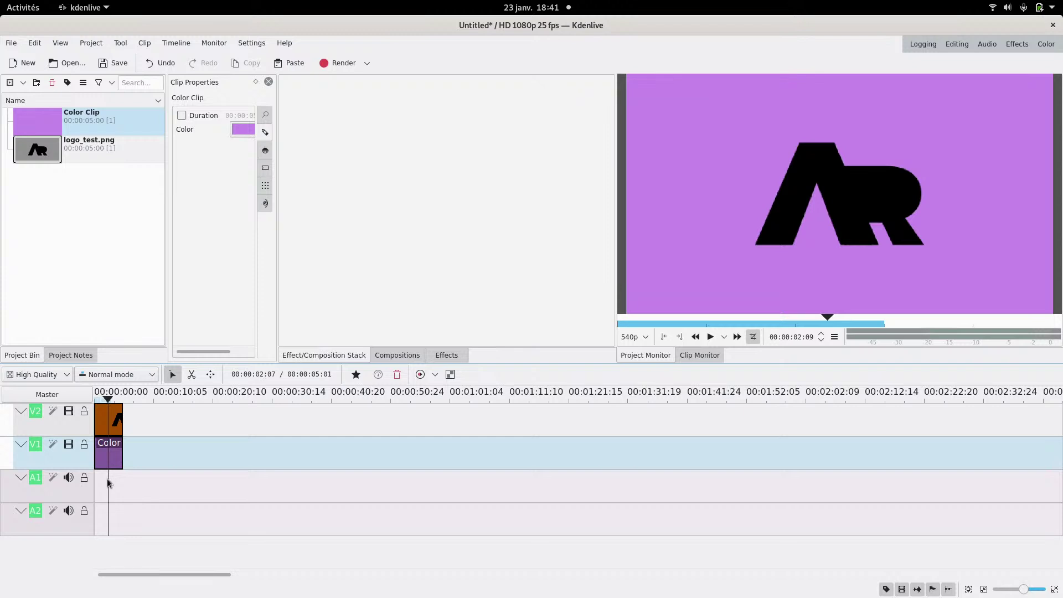
- Return to Inkscape, set the PNG export width to 1920 pixels and export again, overwriting logo_test.png
{"action": "mouse_move", "coordinate": [0, 0]}
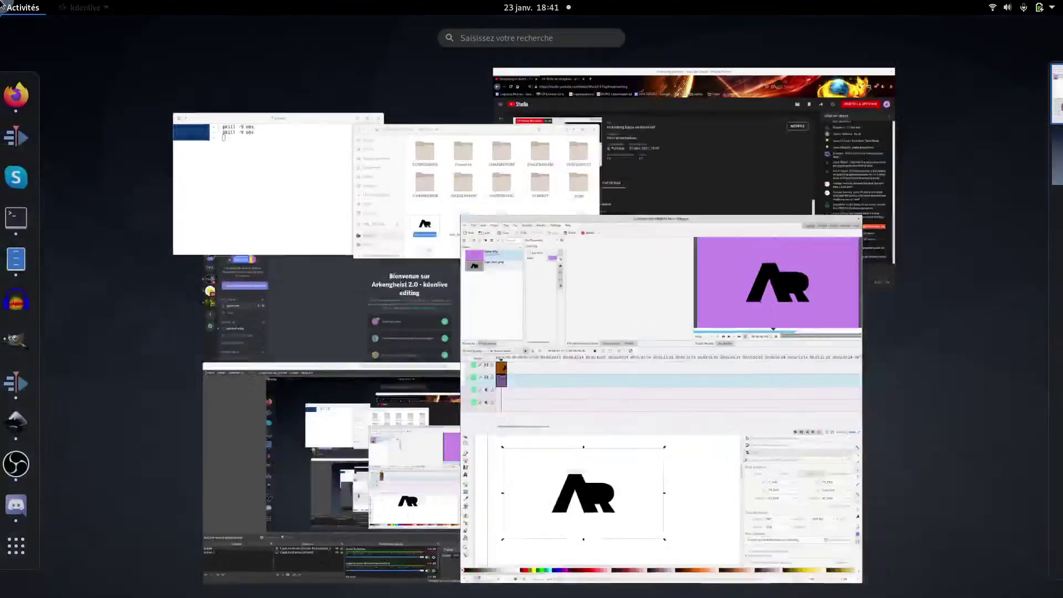
{"action": "left_click", "coordinate": [707, 450]}
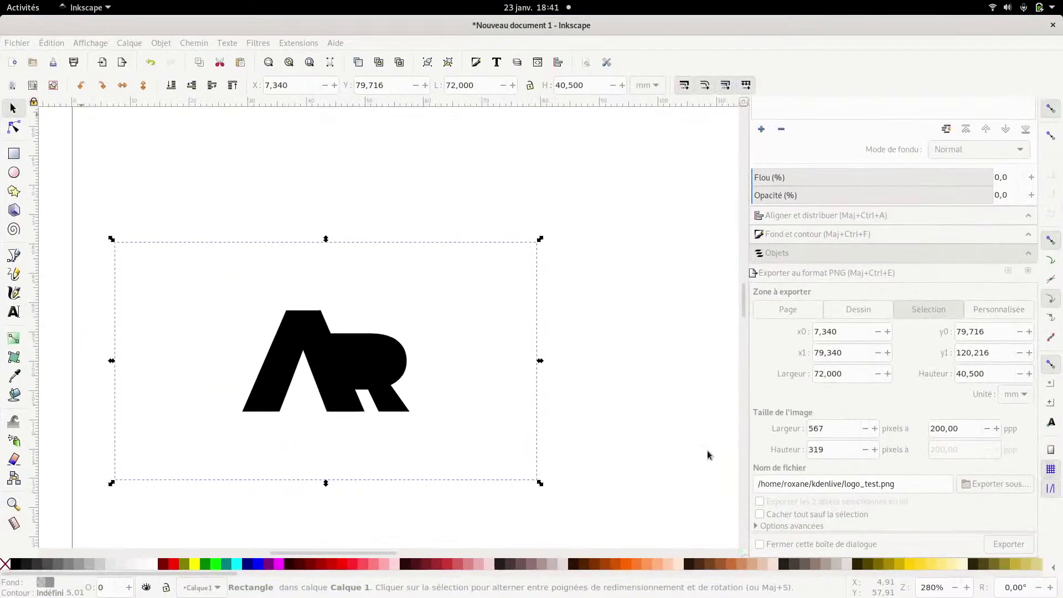
{"action": "left_click_drag", "start_coordinate": [828, 429], "coordinate": [795, 430]}
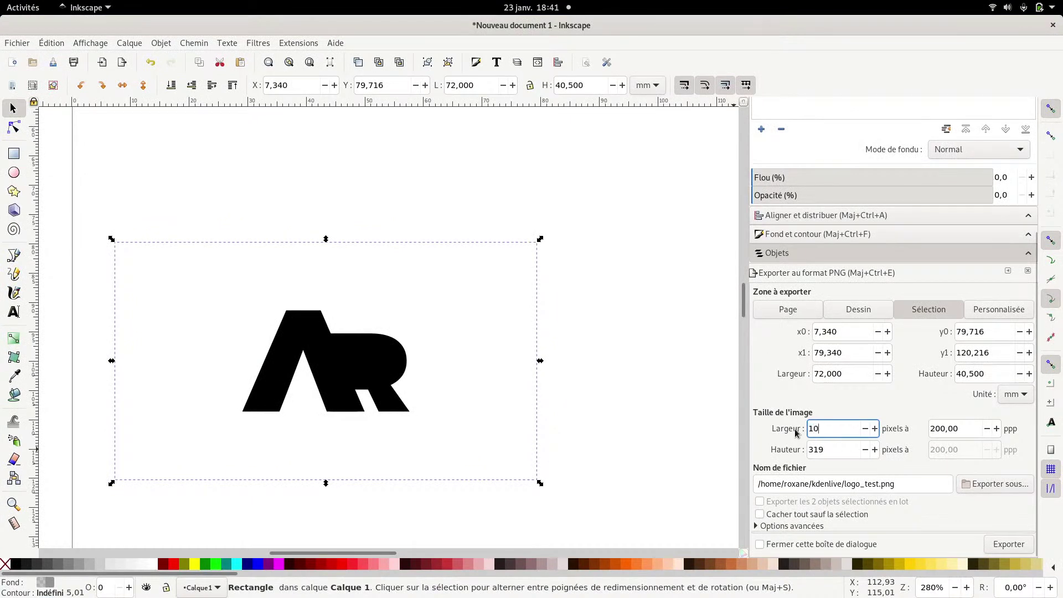
{"action": "key", "text": "BackSpace"}
{"action": "type", "text": "920"}
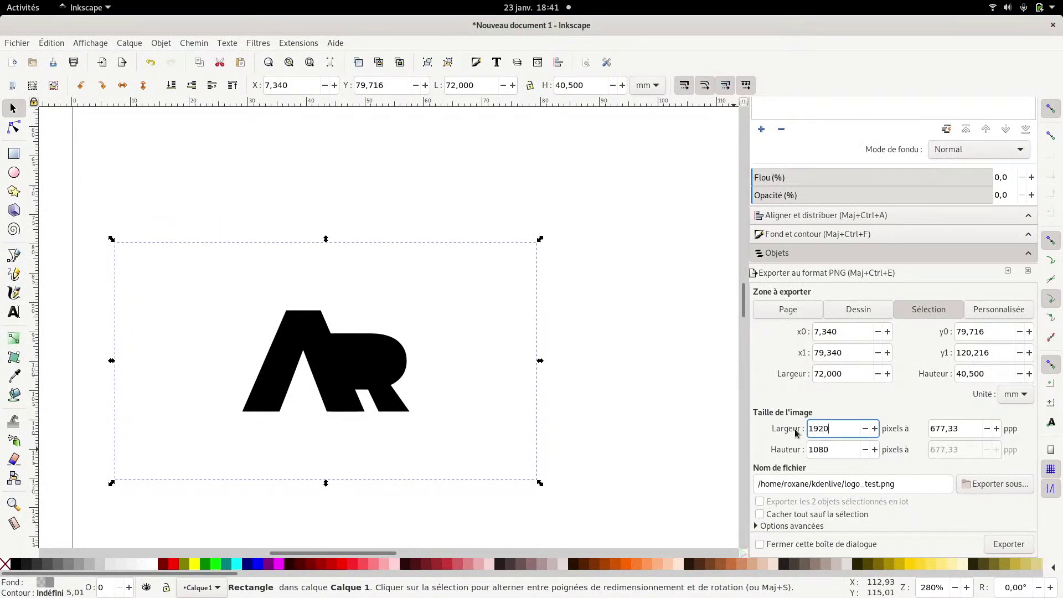
{"action": "left_click", "coordinate": [1002, 545]}
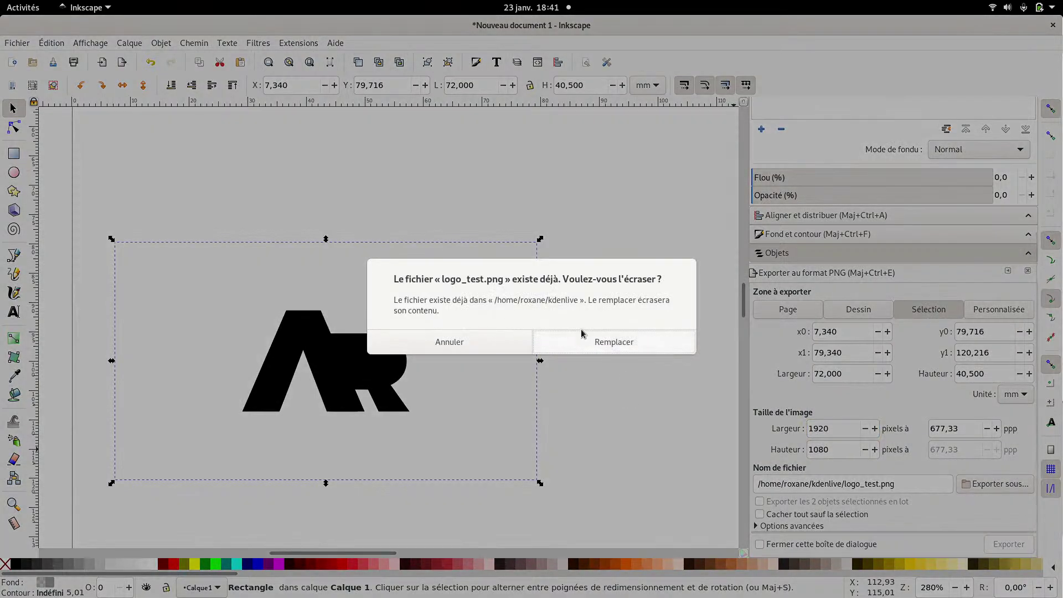
{"action": "left_click", "coordinate": [614, 342]}
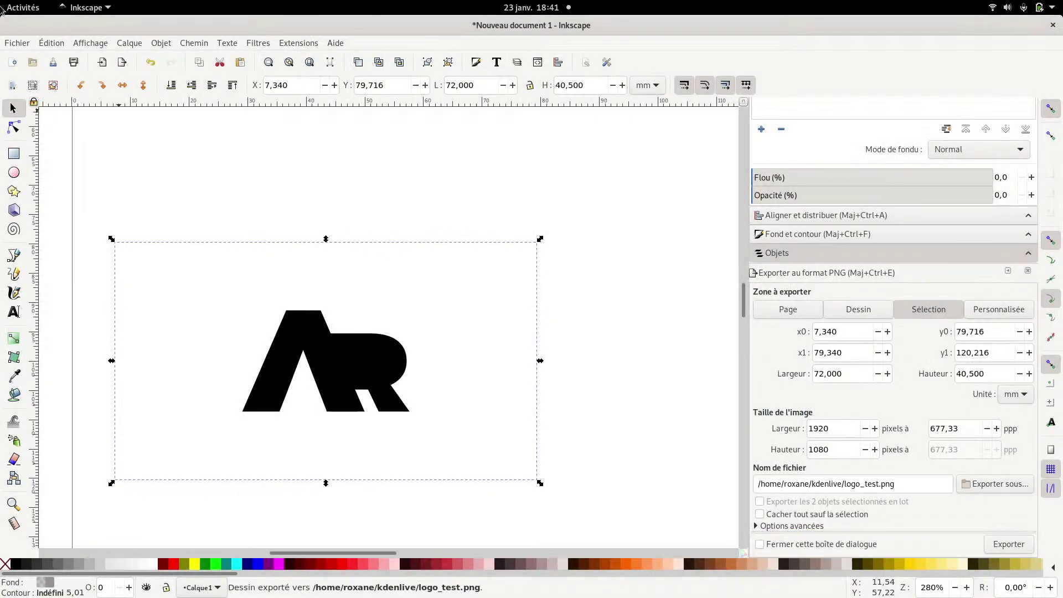
- Switch back to Kdenlive and insert a new video track above V2
{"action": "mouse_move", "coordinate": [0, 0]}
{"action": "left_click", "coordinate": [111, 480]}
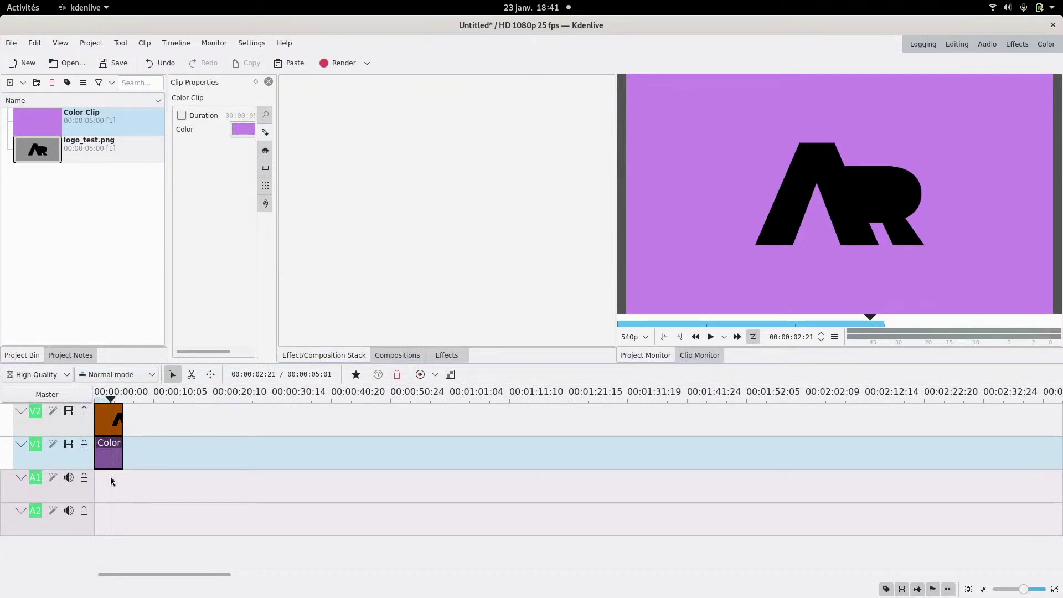
{"action": "right_click", "coordinate": [81, 431]}
{"action": "left_click", "coordinate": [103, 440]}
{"action": "left_click", "coordinate": [668, 344]}
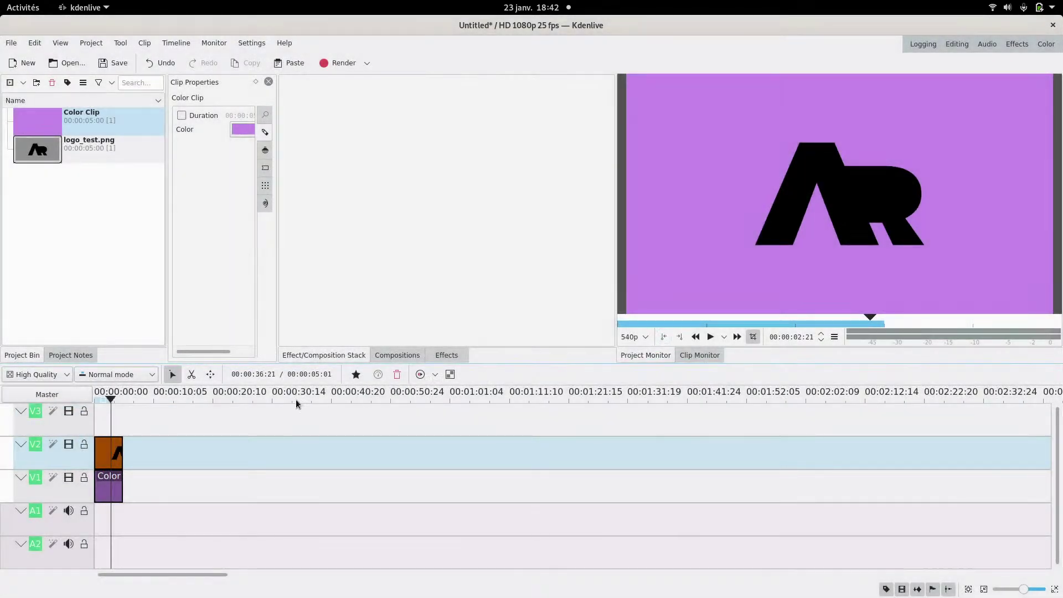
- Start a new title clip and draw a horizontal rectangle of about 1336 by 175 pixels across the middle of the logo
{"action": "left_click", "coordinate": [91, 42]}
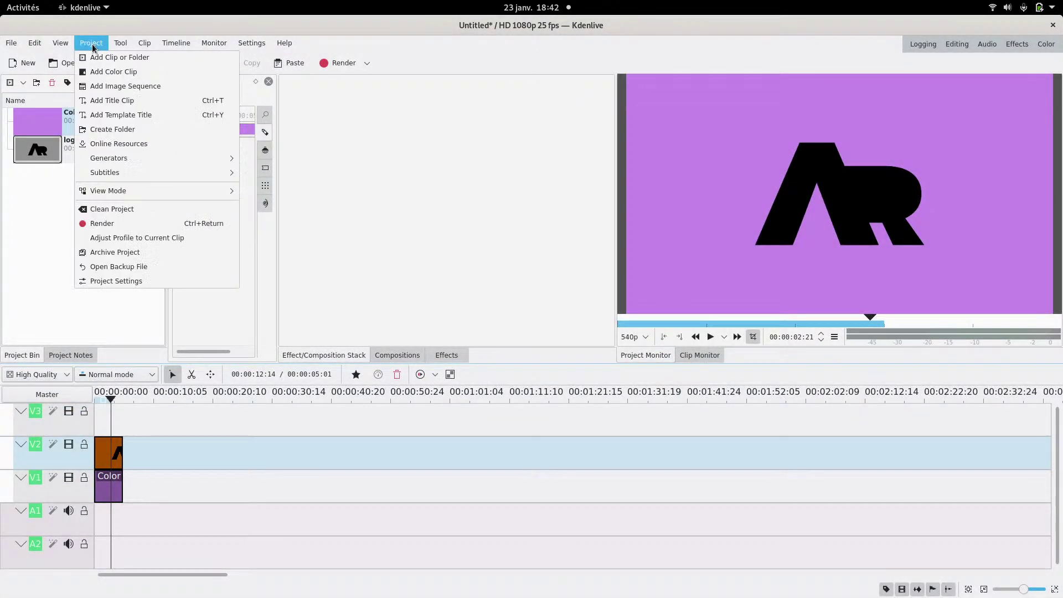
{"action": "left_click", "coordinate": [119, 105]}
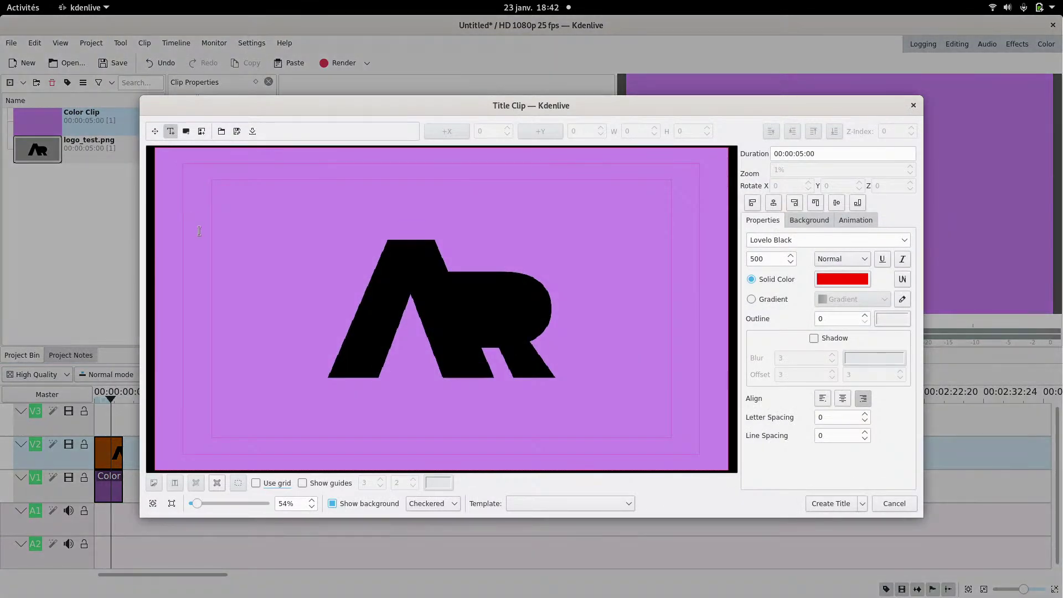
{"action": "key", "text": "alt"}
{"action": "key", "text": "alt+r"}
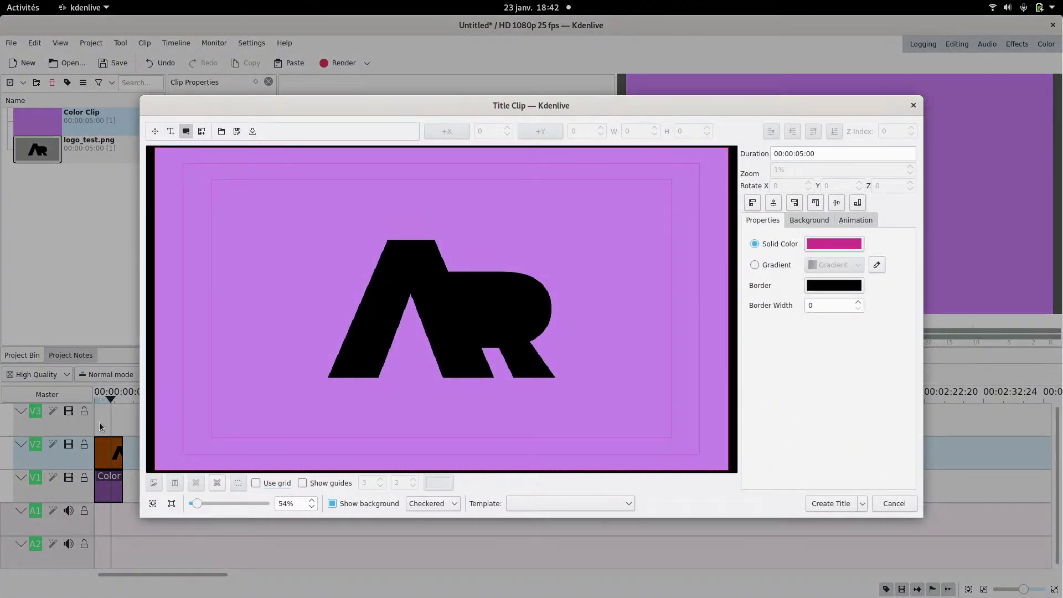
{"action": "left_click_drag", "start_coordinate": [250, 299], "coordinate": [650, 352]}
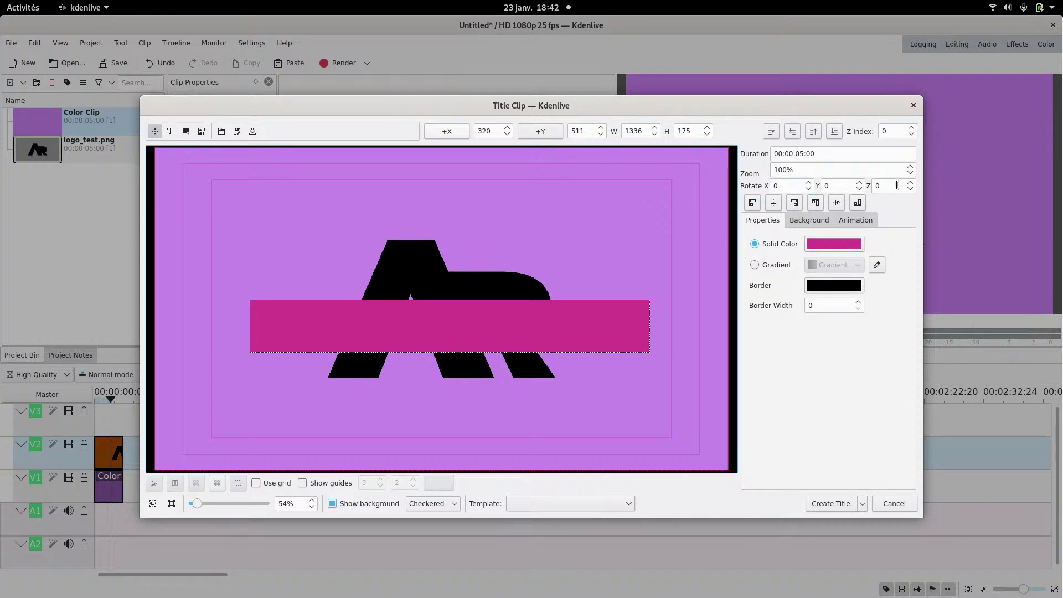
- Rotate the rectangle to -13 on Z, reduce its height to about 122 pixels and move it to about X 286, Y 684
{"action": "scroll", "coordinate": [878, 186], "scroll_direction": "up", "scroll_amount": 5}
{"action": "scroll", "coordinate": [879, 186], "scroll_direction": "down", "scroll_amount": 18}
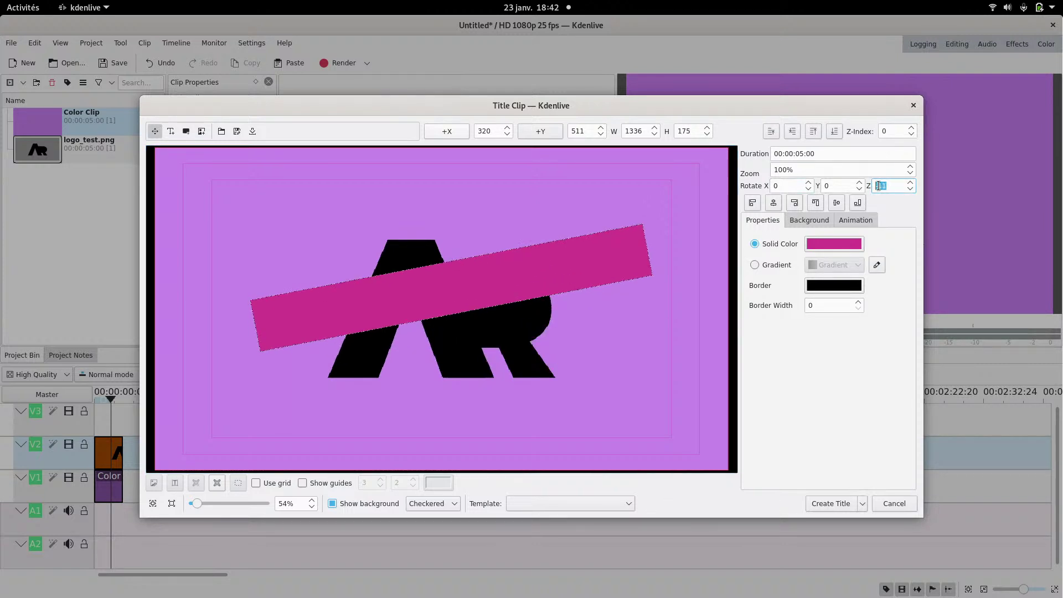
{"action": "left_click_drag", "start_coordinate": [523, 256], "coordinate": [503, 314]}
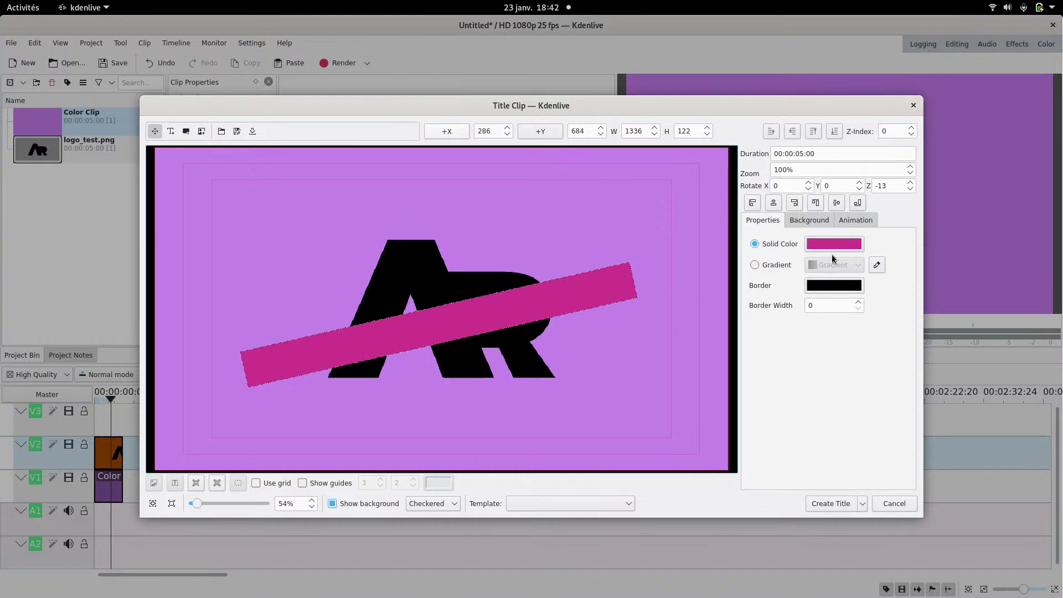
- Set the rectangle's solid colour to the background purple #c586ec by sampling it from the title canvas
{"action": "left_click", "coordinate": [833, 247]}
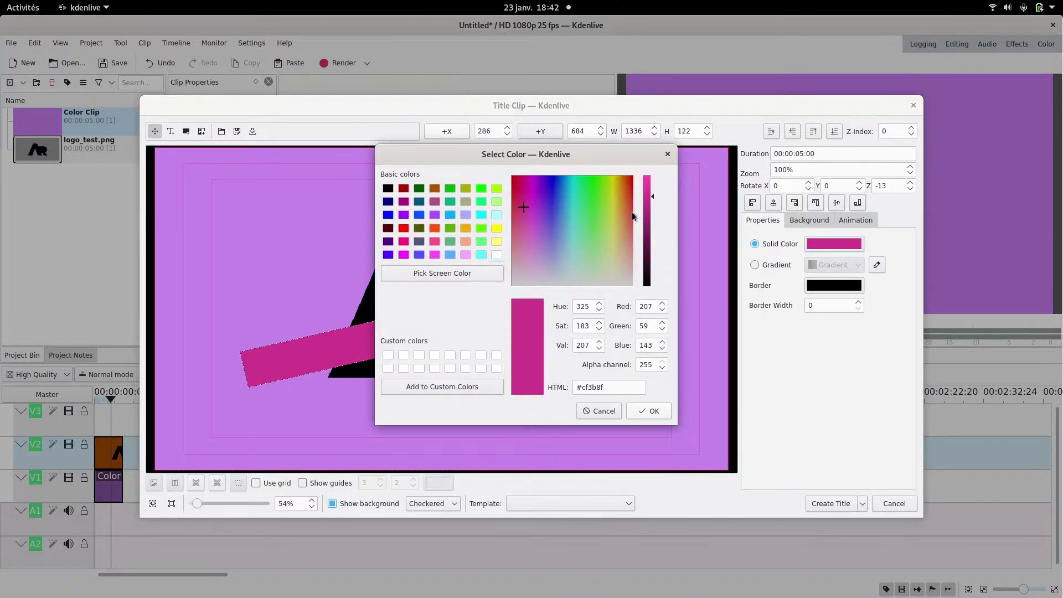
{"action": "left_click", "coordinate": [442, 273]}
{"action": "left_click", "coordinate": [302, 225]}
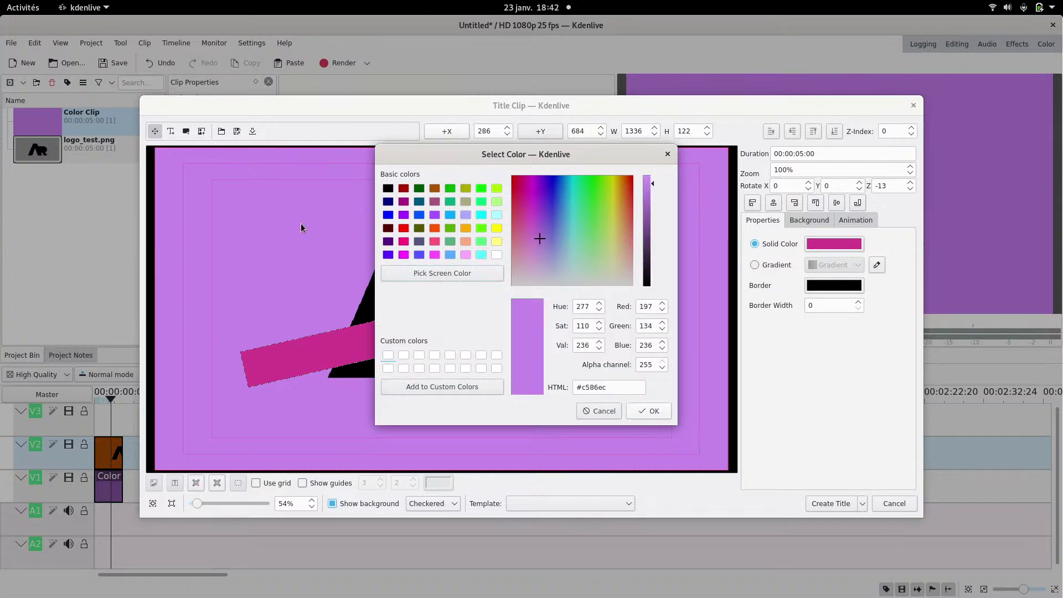
{"action": "left_click", "coordinate": [654, 411]}
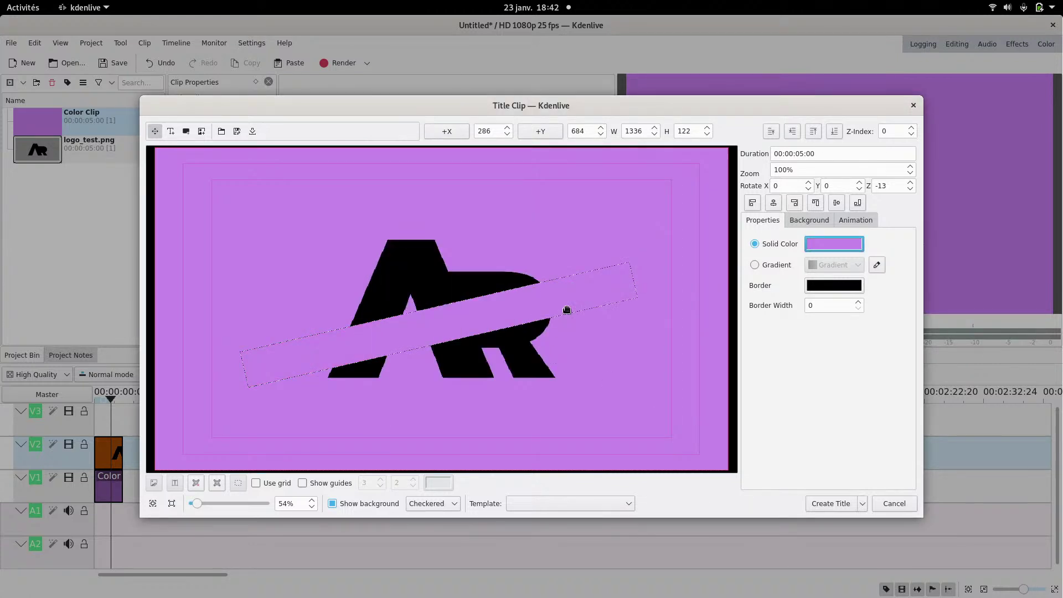
- Set the rectangle's Z rotation to -15 and shift it to about X 314, Y 714 across the logo
{"action": "left_click", "coordinate": [595, 368]}
{"action": "left_click_drag", "start_coordinate": [525, 309], "coordinate": [529, 314]}
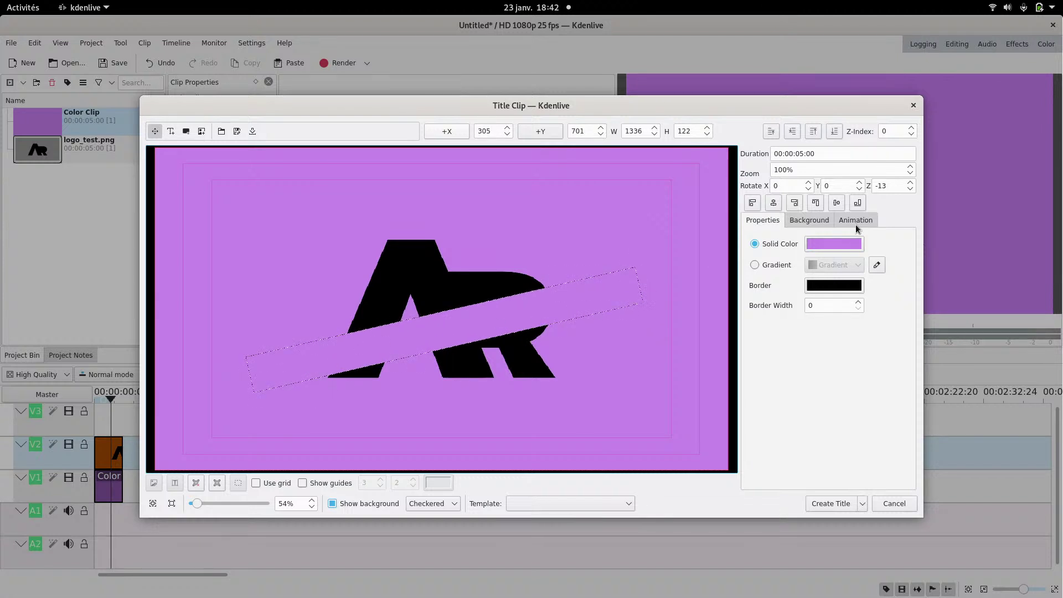
{"action": "scroll", "coordinate": [889, 187], "scroll_direction": "down", "scroll_amount": 2}
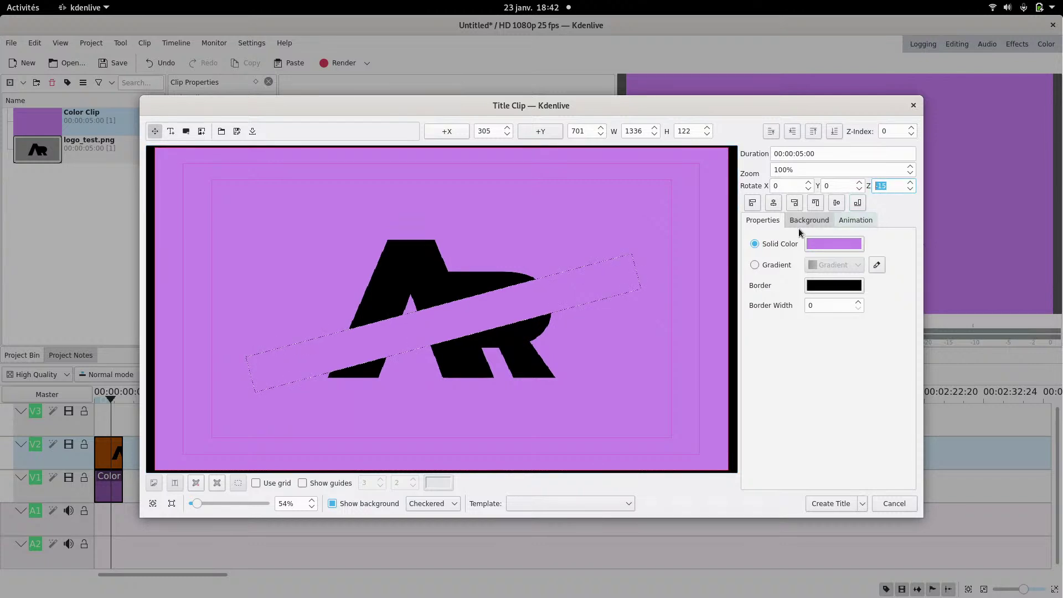
{"action": "left_click_drag", "start_coordinate": [536, 300], "coordinate": [541, 305]}
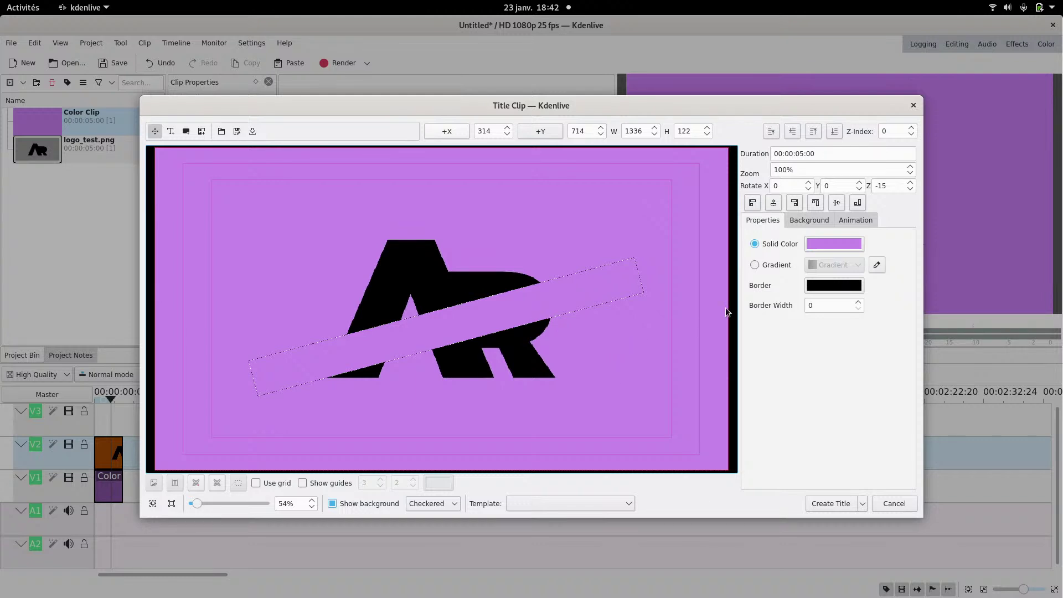
- Set the rectangle's solid colour to black (#000000) and create the title clip
{"action": "left_click", "coordinate": [819, 246]}
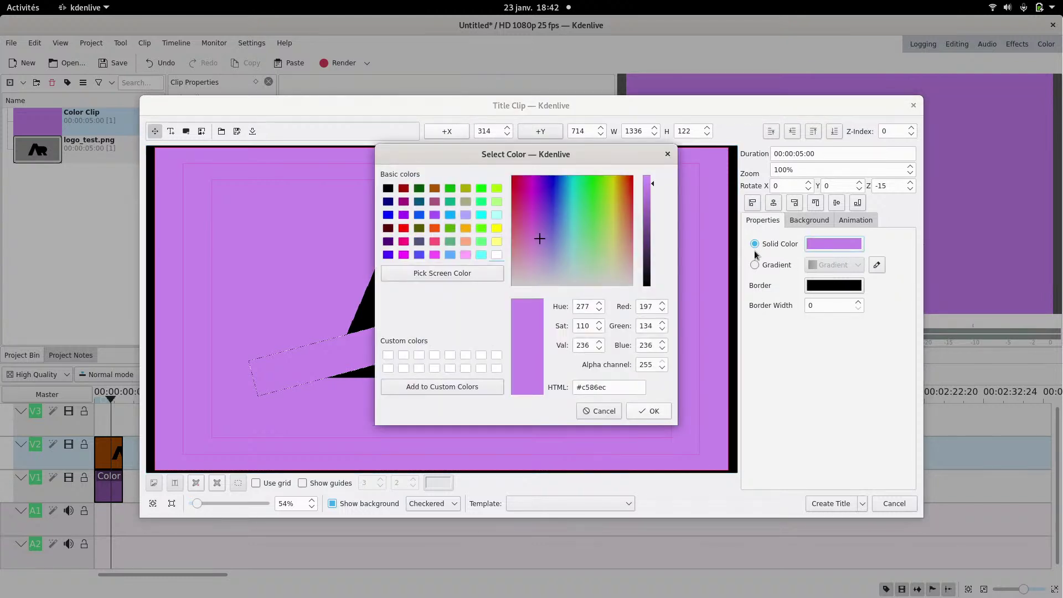
{"action": "left_click_drag", "start_coordinate": [647, 265], "coordinate": [647, 299]}
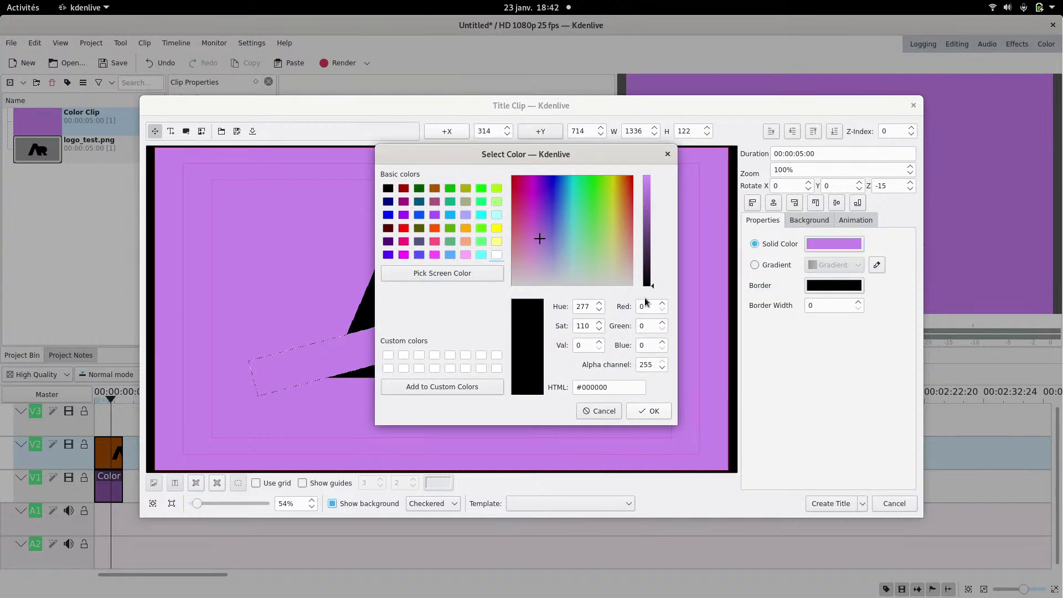
{"action": "left_click", "coordinate": [648, 411]}
{"action": "left_click", "coordinate": [842, 504]}
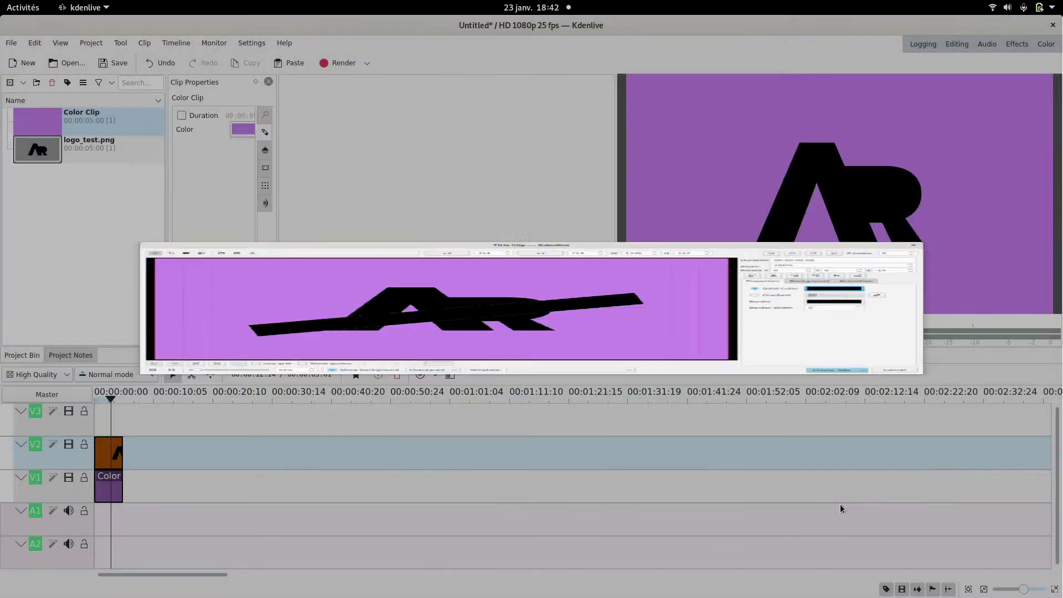
- Place the title clip at the start of track V3, above the logo clip
{"action": "left_click", "coordinate": [49, 185]}
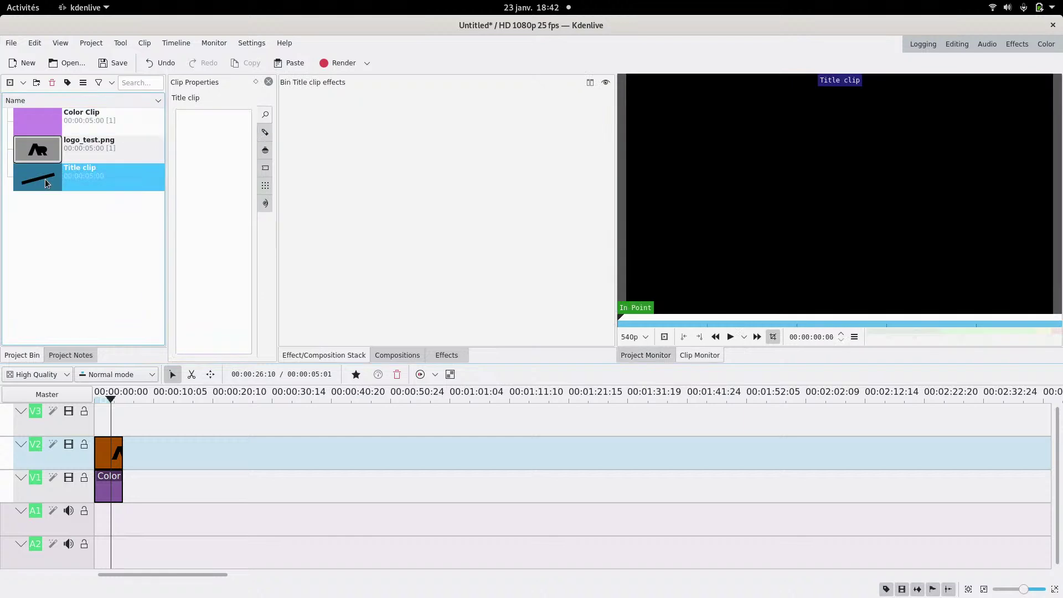
{"action": "left_click_drag", "start_coordinate": [49, 185], "coordinate": [112, 436]}
{"action": "left_click", "coordinate": [114, 437]}
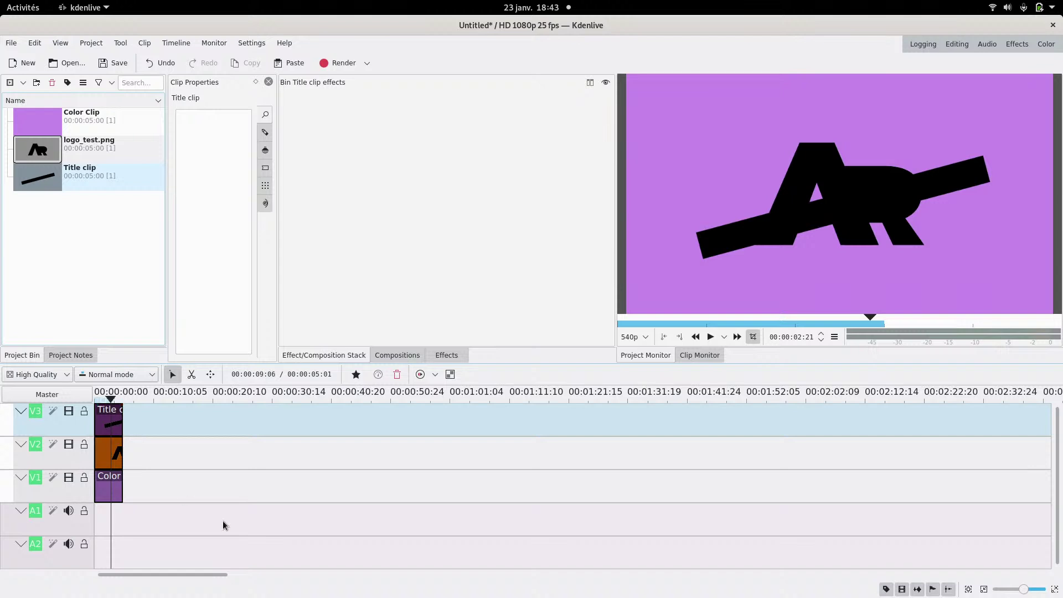
- Add a composition between the title clip and the logo over their full length and change its type to Composite and transform
{"action": "scroll", "coordinate": [130, 488], "scroll_direction": "up", "scroll_amount": 3}
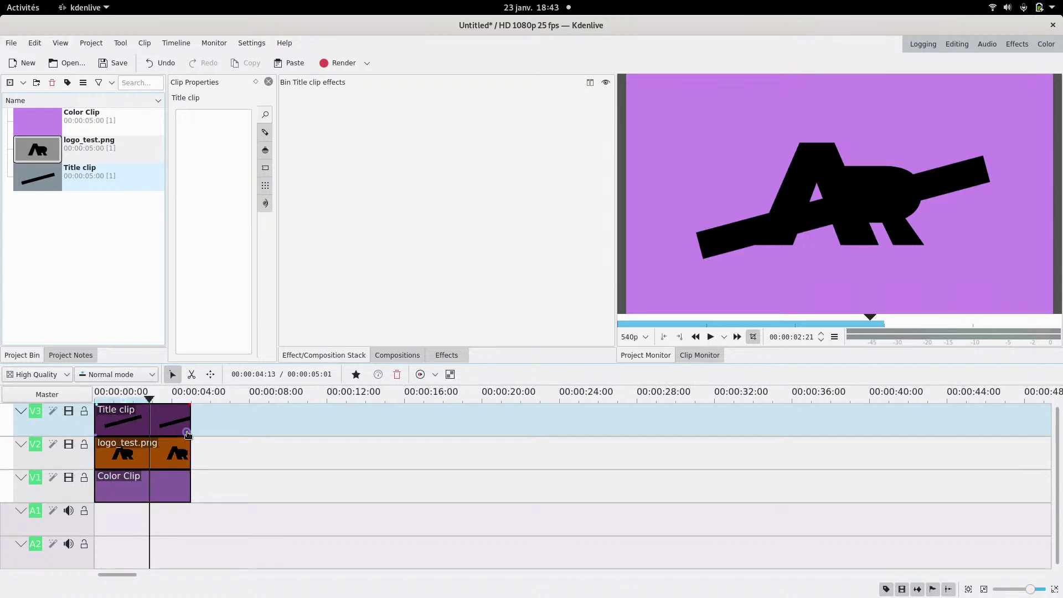
{"action": "left_click", "coordinate": [187, 431]}
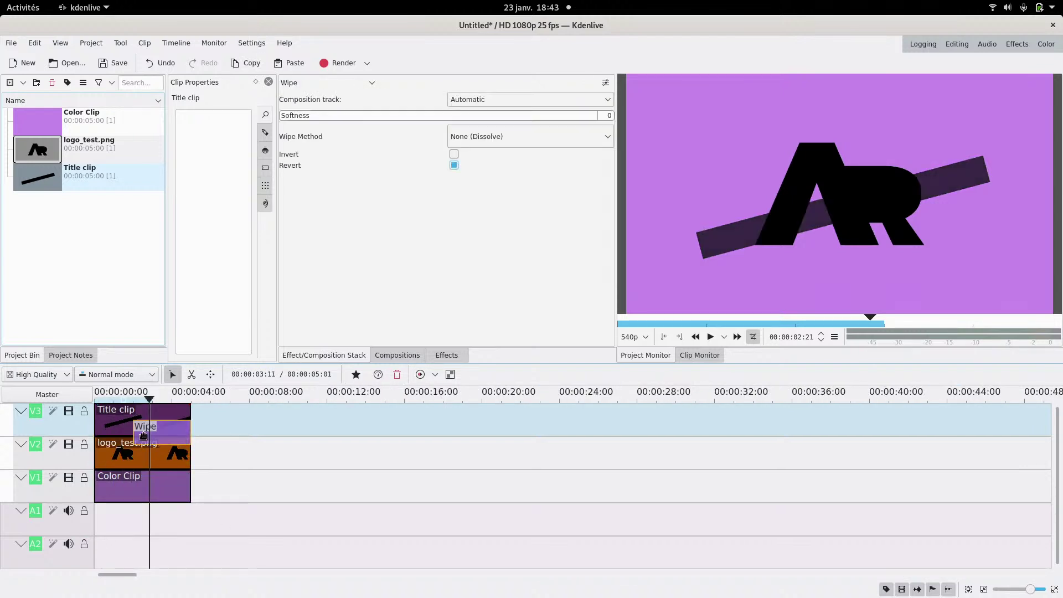
{"action": "left_click", "coordinate": [335, 82]}
{"action": "scroll", "coordinate": [329, 144], "scroll_direction": "up", "scroll_amount": 3}
{"action": "scroll", "coordinate": [329, 127], "scroll_direction": "up", "scroll_amount": 2}
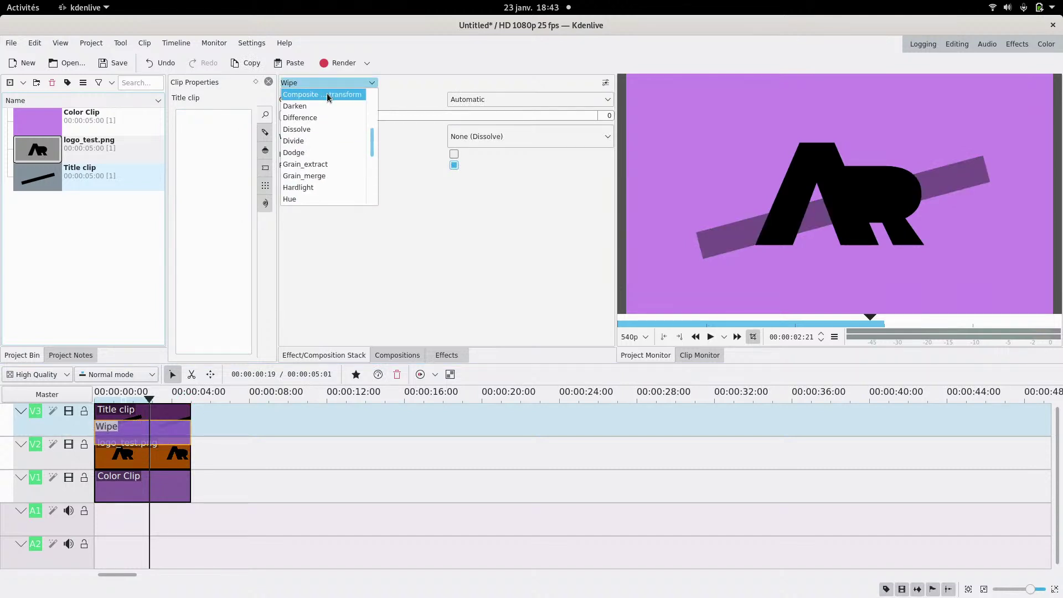
{"action": "left_click", "coordinate": [328, 95]}
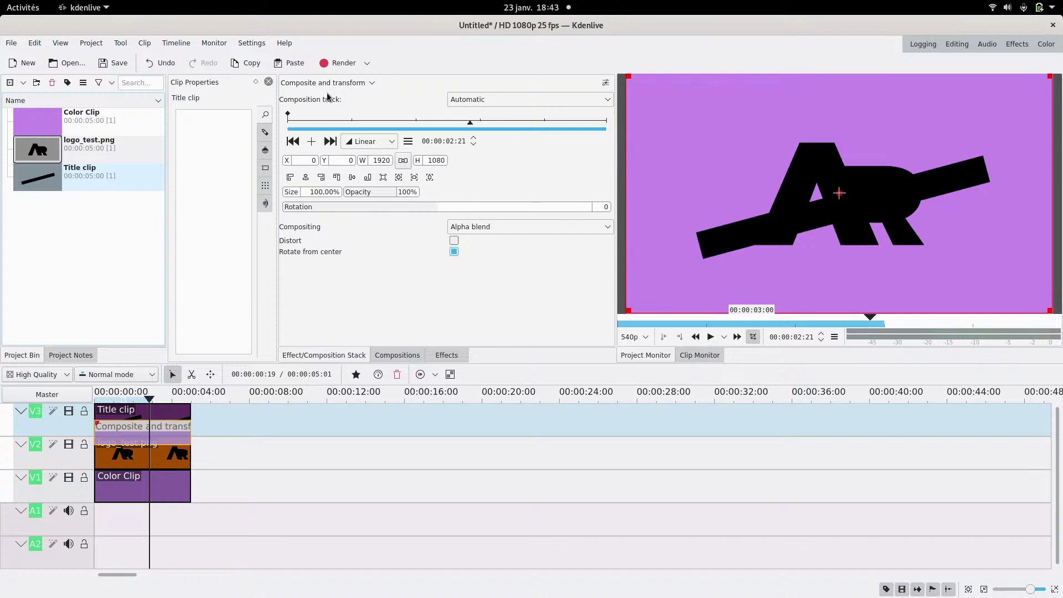
- Set the composition's compositing mode to Destination out so the bar cuts through the logo
{"action": "left_click", "coordinate": [517, 230]}
{"action": "scroll", "coordinate": [528, 325], "scroll_direction": "down", "scroll_amount": 5}
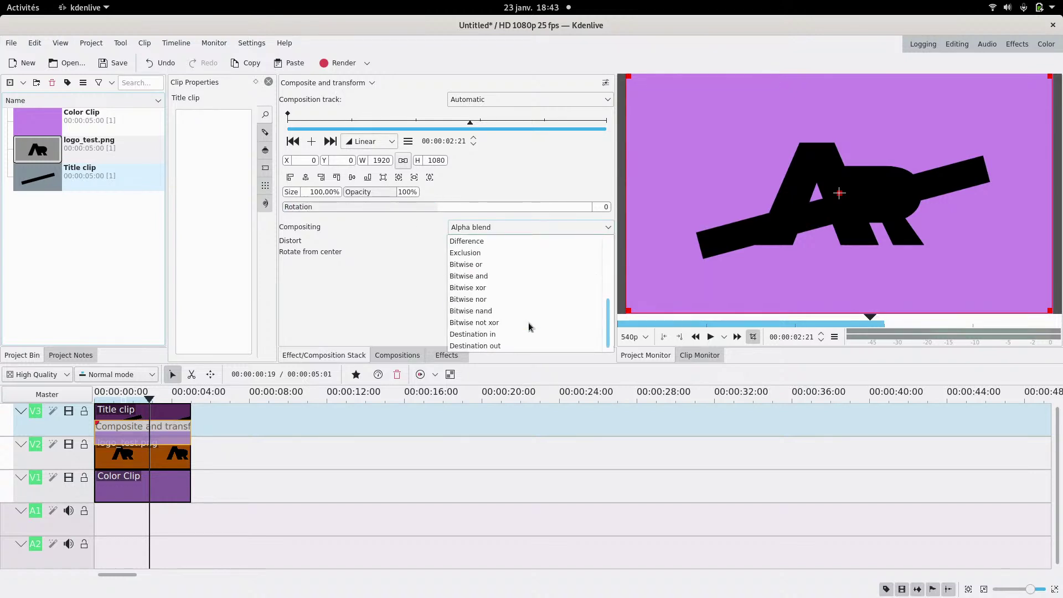
{"action": "left_click", "coordinate": [524, 345]}
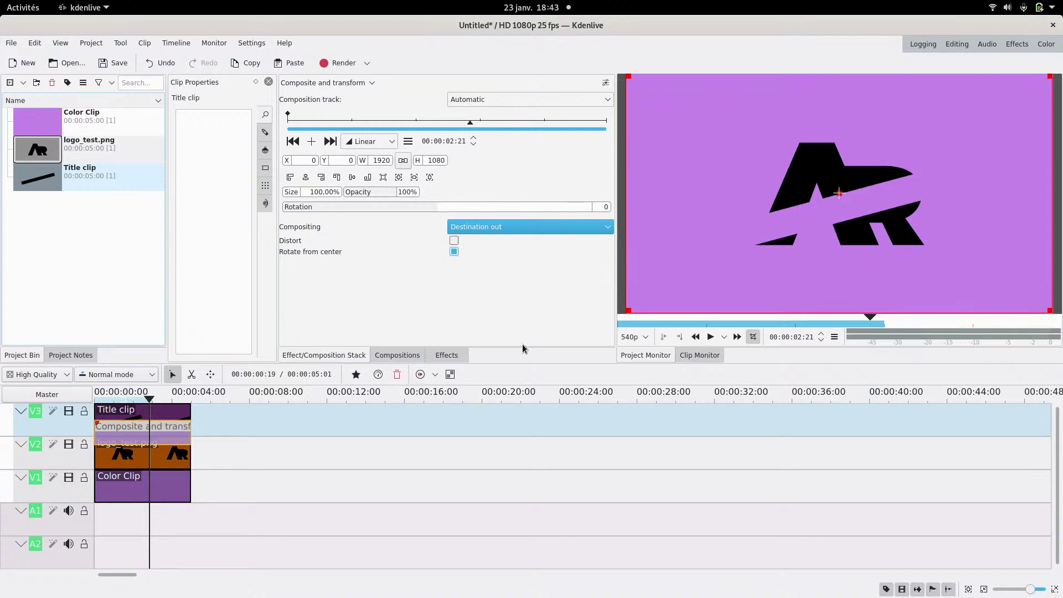
{"action": "left_click", "coordinate": [19, 7]}
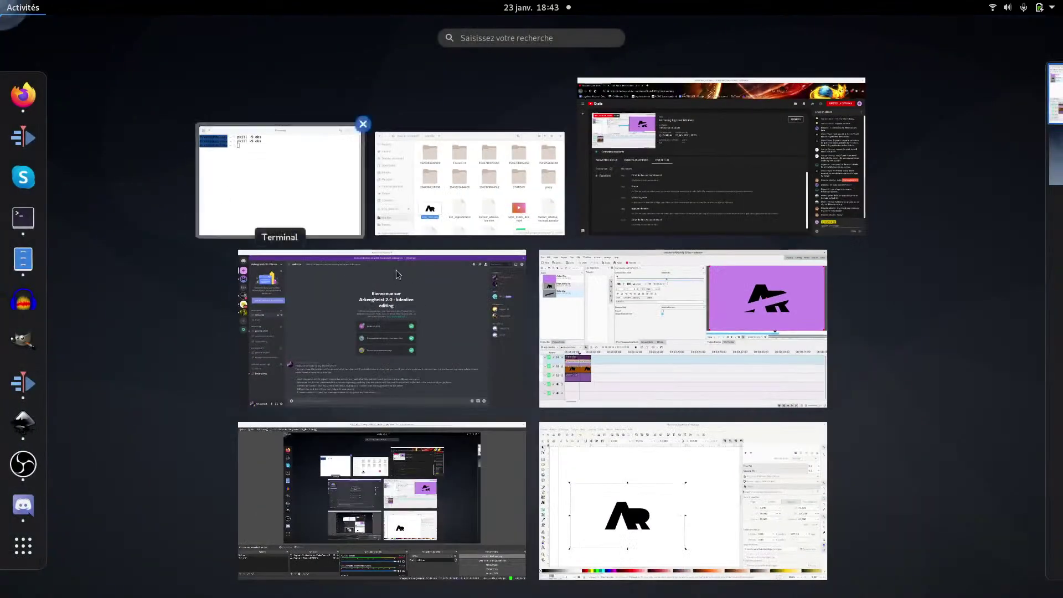
{"action": "left_click", "coordinate": [670, 477]}
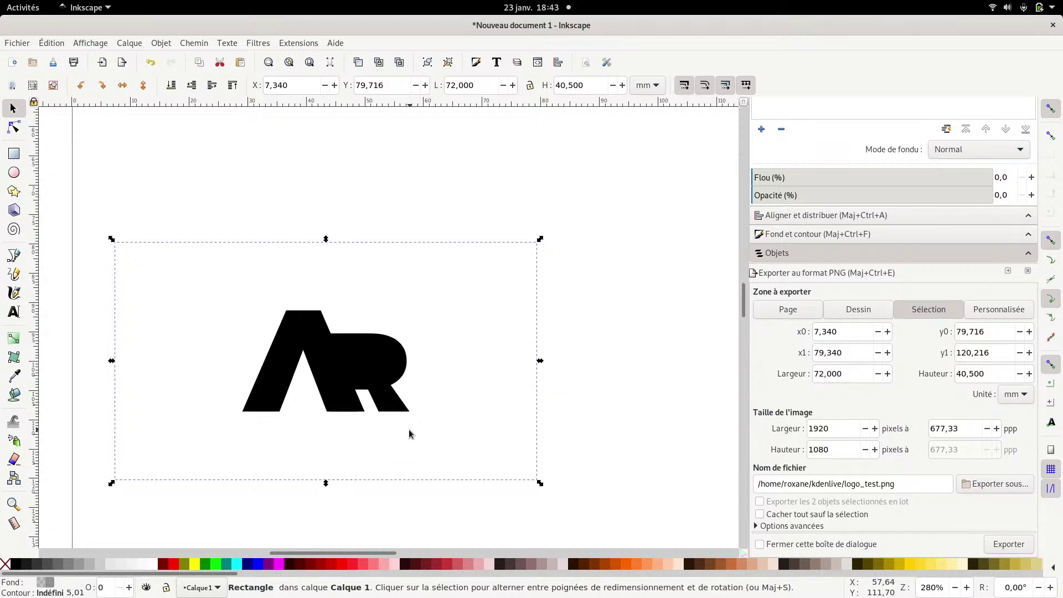
{"action": "left_click", "coordinate": [23, 7]}
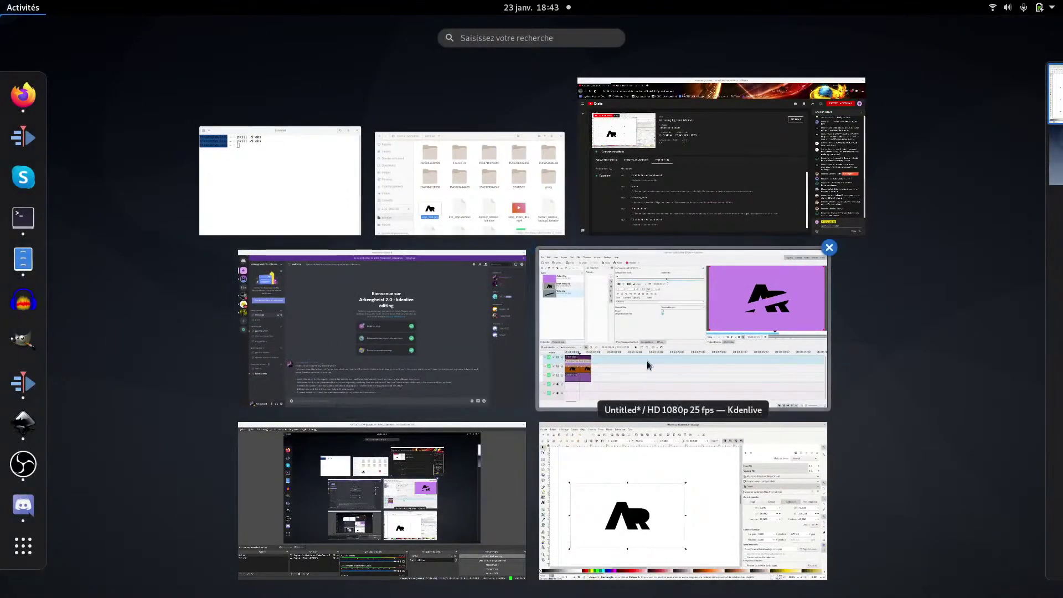
{"action": "left_click", "coordinate": [647, 363]}
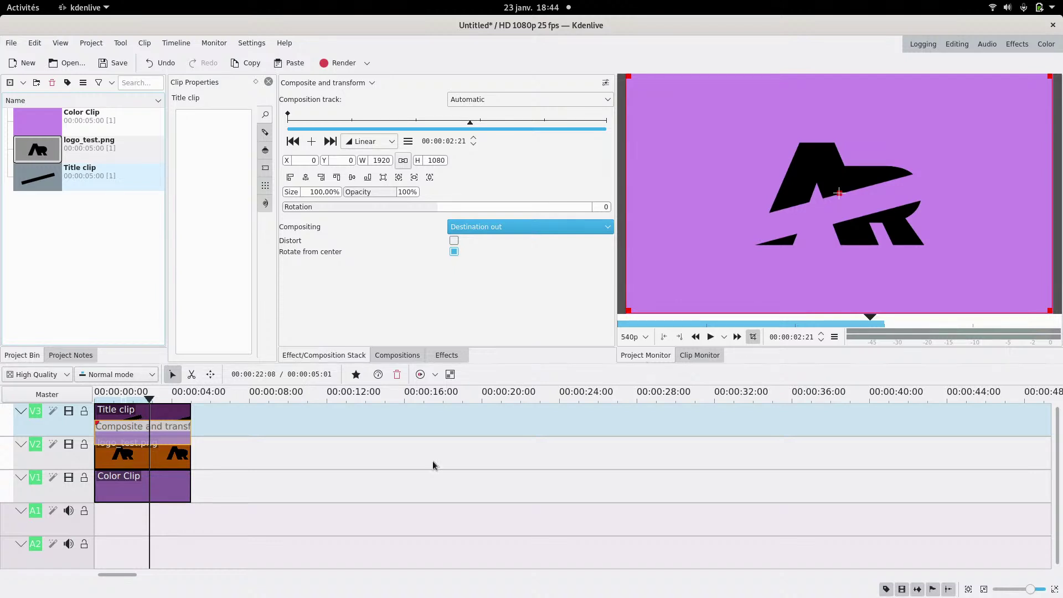
- Add a keyframe at the composition's end (00:00:04:24) and set its Y position to 327
{"action": "left_click", "coordinate": [132, 521]}
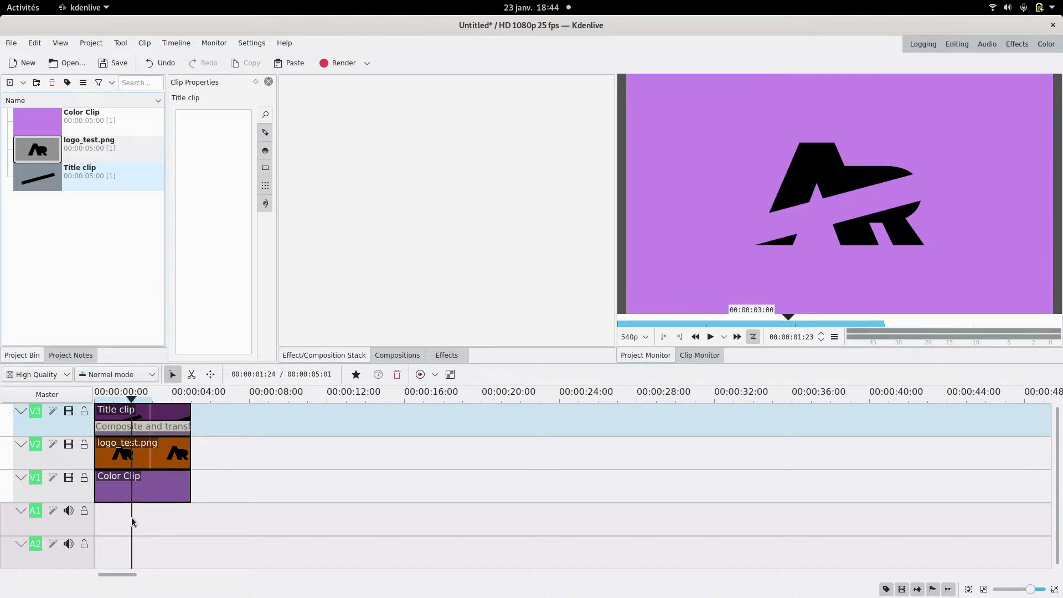
{"action": "left_click", "coordinate": [150, 427]}
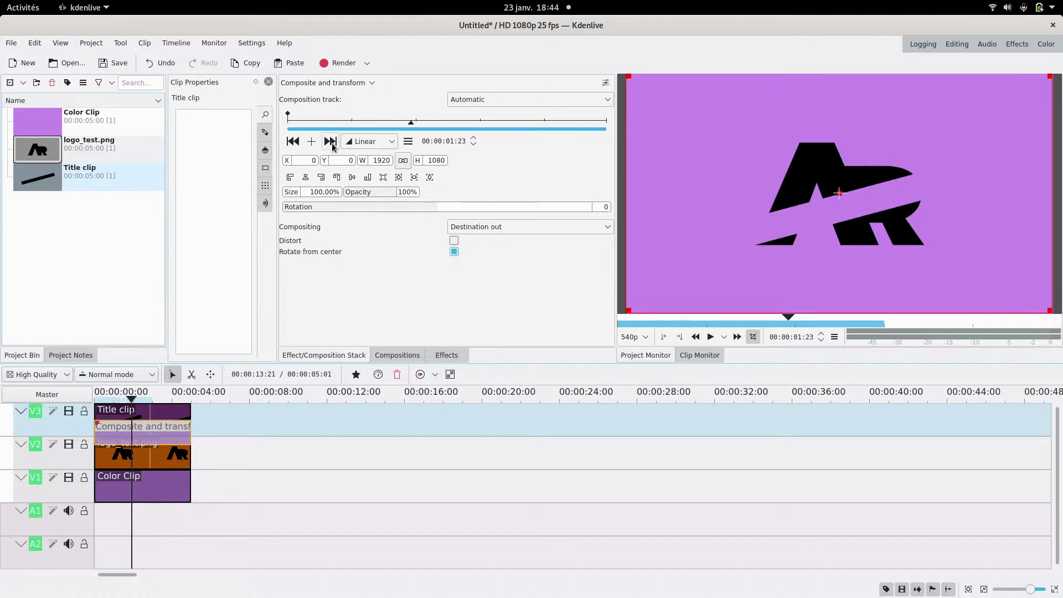
{"action": "scroll", "coordinate": [141, 516], "scroll_direction": "up", "scroll_amount": 4}
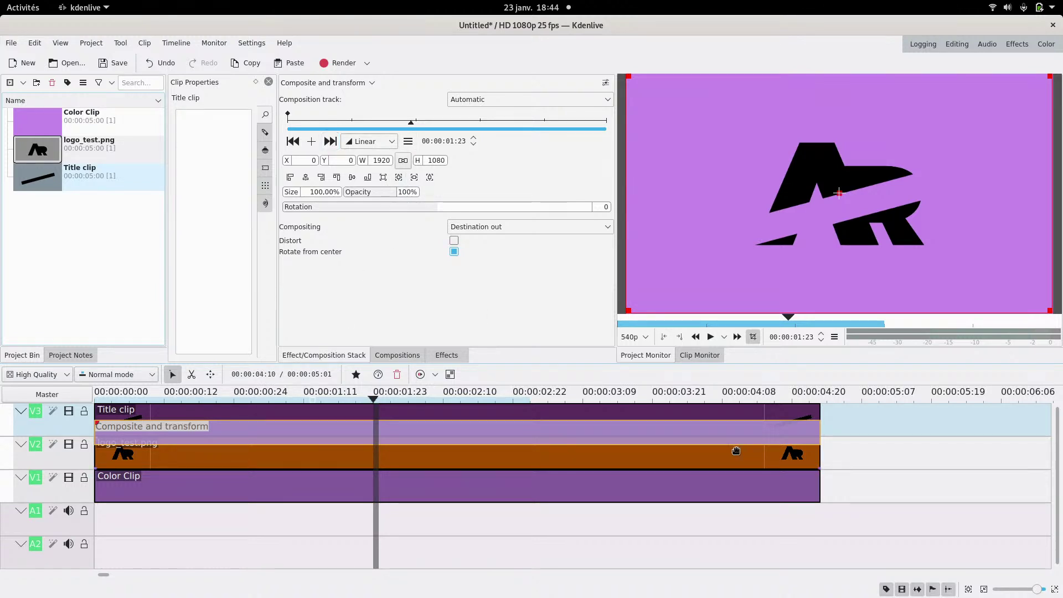
{"action": "left_click", "coordinate": [330, 141]}
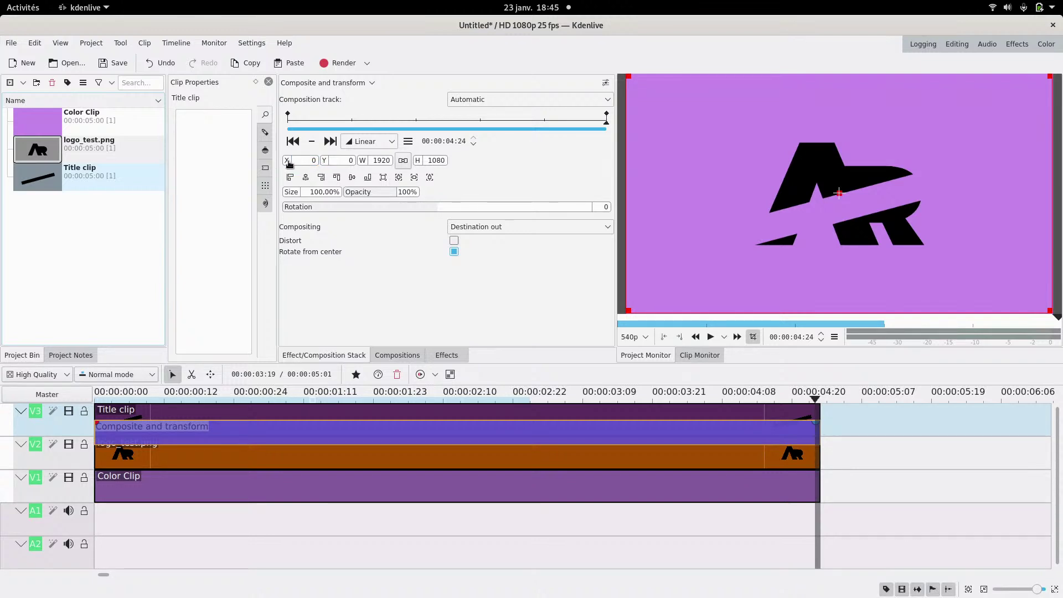
{"action": "left_click_drag", "start_coordinate": [325, 161], "coordinate": [512, 176]}
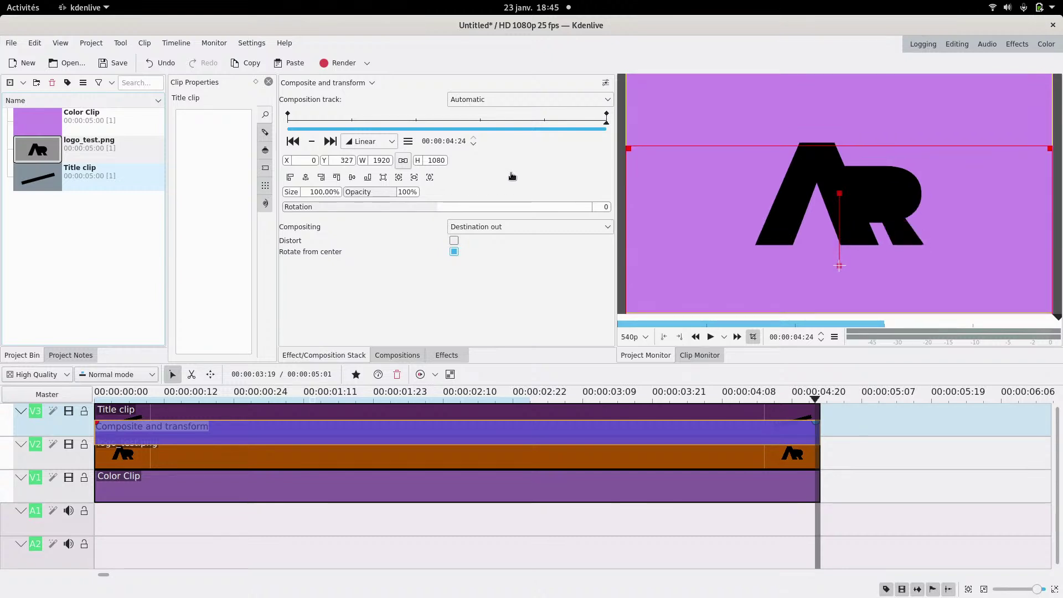
- Set the Y position of the composition's first keyframe to -427
{"action": "left_click", "coordinate": [293, 141]}
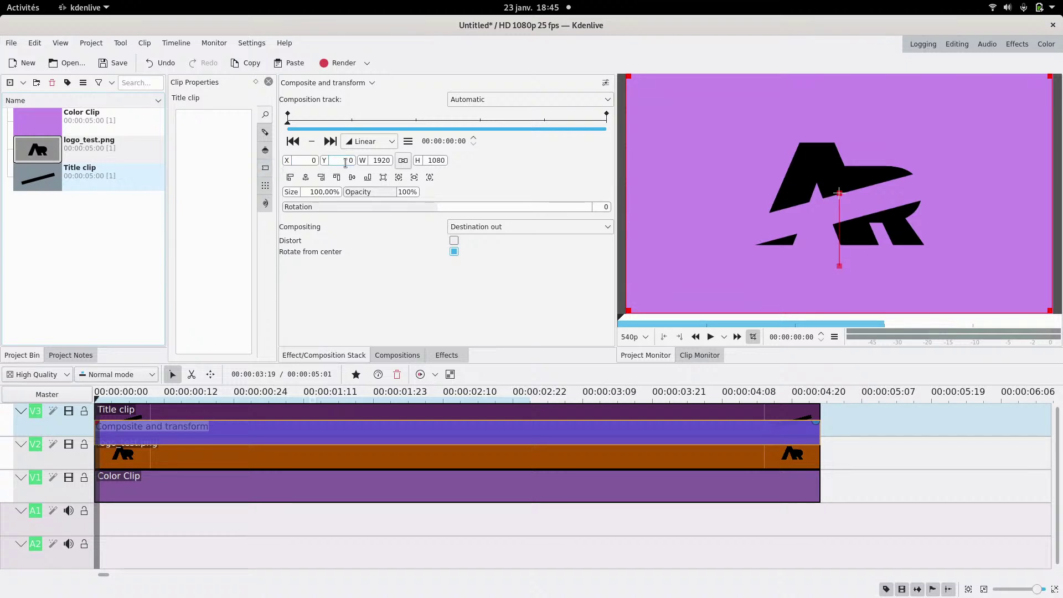
{"action": "left_click_drag", "start_coordinate": [327, 167], "coordinate": [85, 191]}
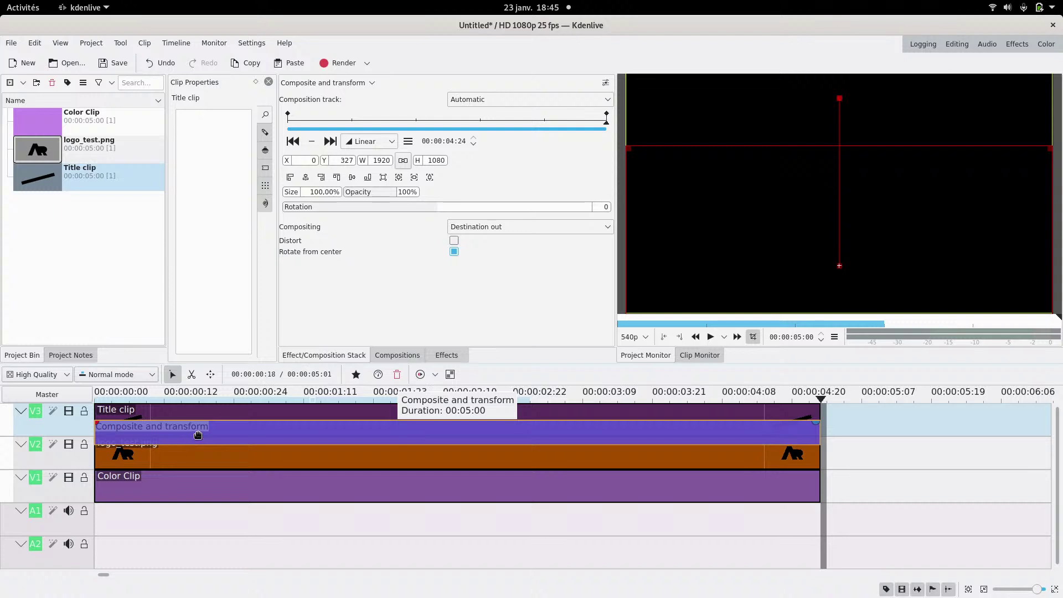
- Add two middle keyframes to the composition at 00:00:02:17 and 00:00:02:24
{"action": "left_click", "coordinate": [432, 127]}
{"action": "left_click_drag", "start_coordinate": [429, 125], "coordinate": [462, 126]}
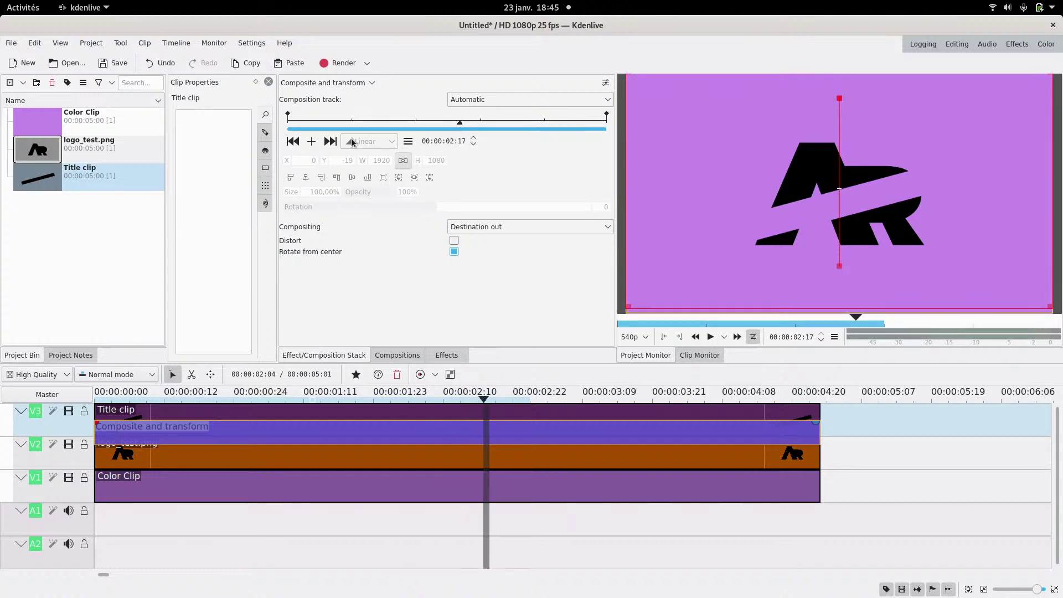
{"action": "left_click", "coordinate": [311, 142]}
{"action": "left_click_drag", "start_coordinate": [469, 122], "coordinate": [480, 125]}
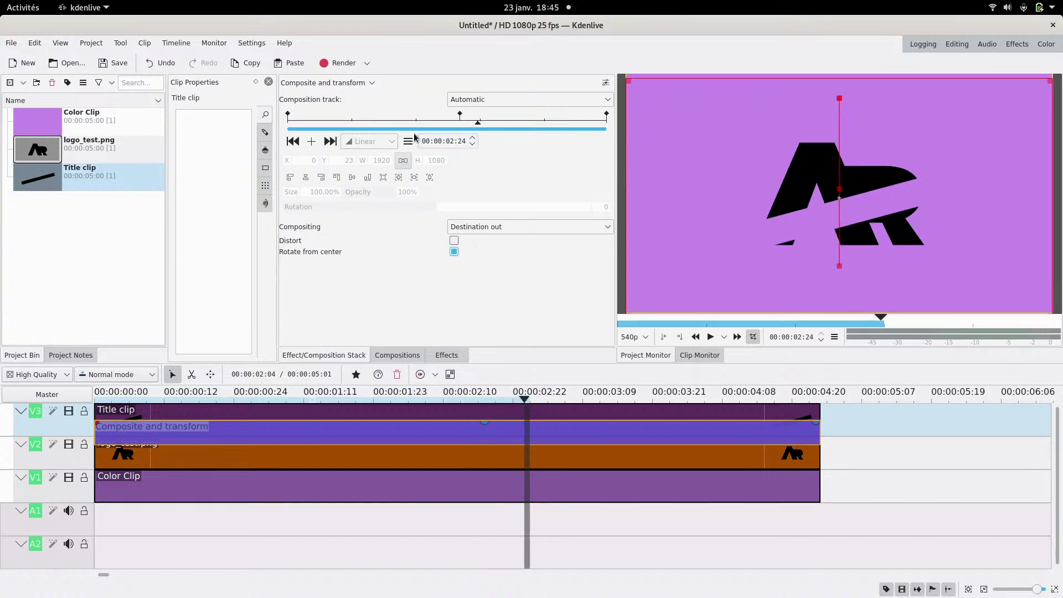
{"action": "left_click", "coordinate": [312, 142]}
- Spread the two middle keyframes apart, moving them to 00:00:01:18 and 00:00:03:09
{"action": "left_click_drag", "start_coordinate": [459, 114], "coordinate": [505, 114]}
{"action": "left_click", "coordinate": [480, 115]}
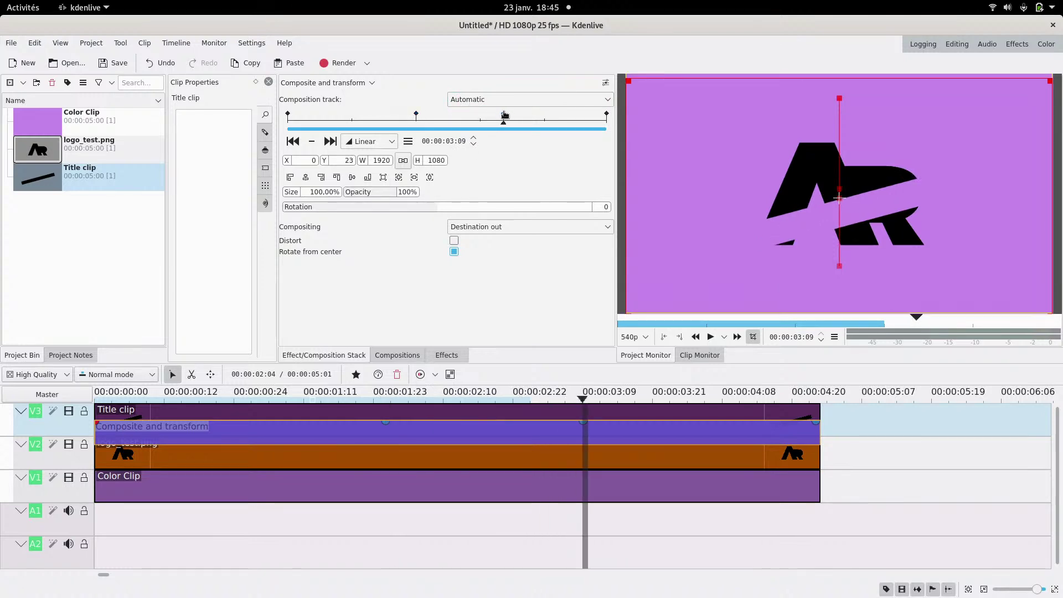
{"action": "left_click_drag", "start_coordinate": [420, 121], "coordinate": [402, 123]}
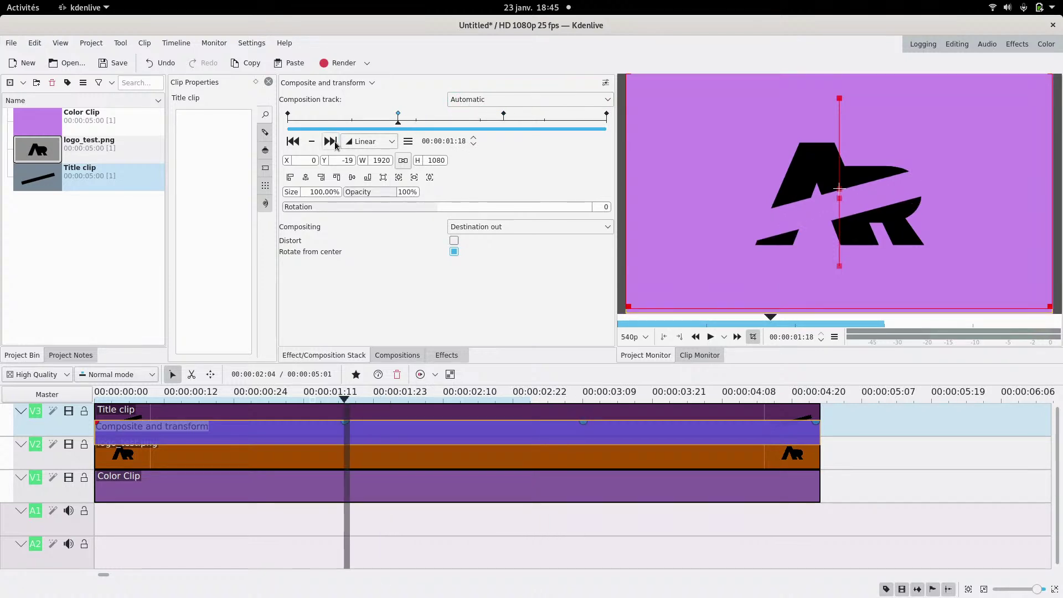
- Set the interpolation of all four composition keyframes to Smooth
{"action": "left_click", "coordinate": [373, 143]}
{"action": "left_click", "coordinate": [374, 181]}
{"action": "left_click", "coordinate": [333, 142]}
{"action": "left_click", "coordinate": [377, 145]}
{"action": "left_click", "coordinate": [367, 180]}
{"action": "left_click", "coordinate": [330, 142]}
{"action": "left_click", "coordinate": [380, 144]}
{"action": "left_click", "coordinate": [368, 180]}
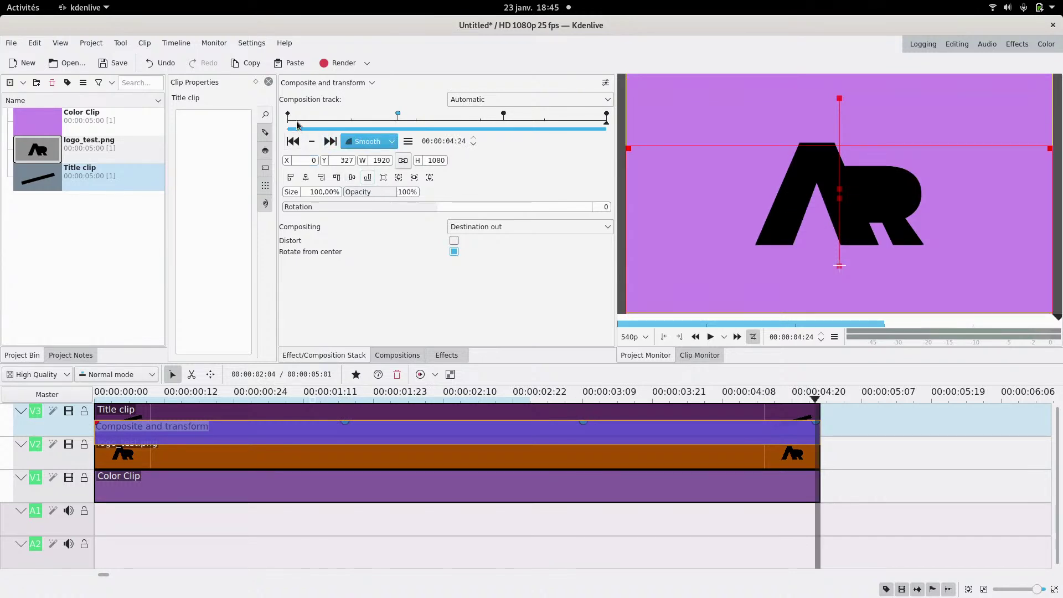
{"action": "left_click", "coordinate": [297, 125]}
{"action": "left_click", "coordinate": [368, 142]}
{"action": "left_click", "coordinate": [370, 180]}
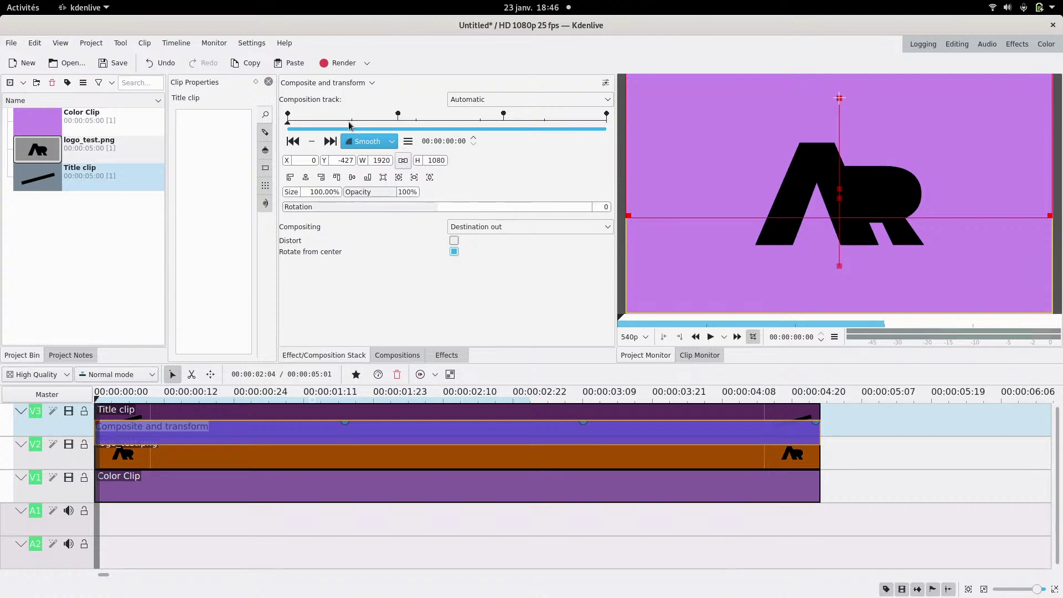
- Preview the bar's movement and bring the two middle keyframes closer together, to about 2 and 3 seconds
{"action": "left_click", "coordinate": [711, 338]}
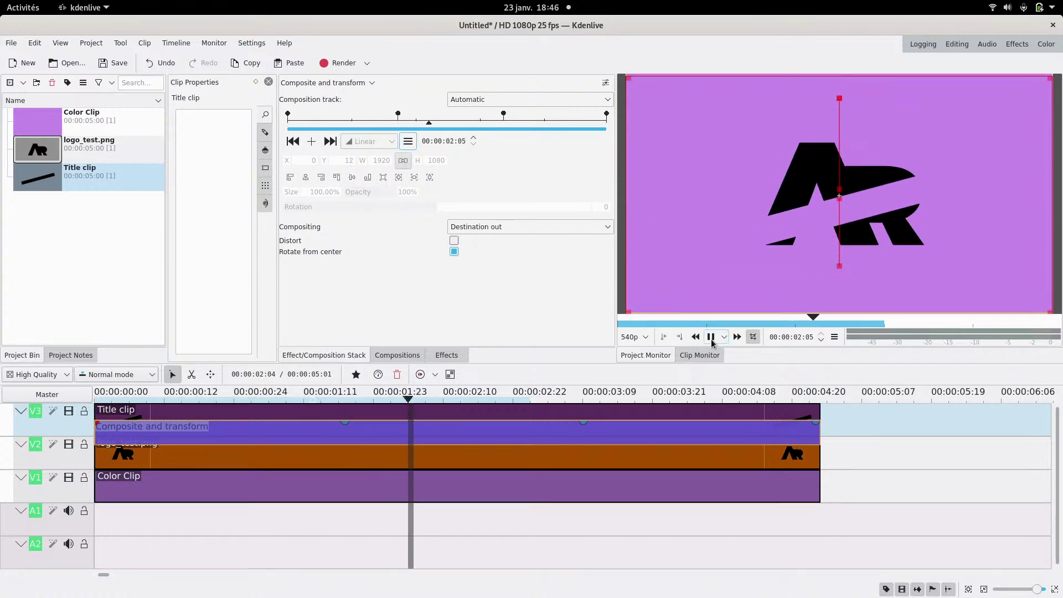
{"action": "left_click", "coordinate": [712, 339]}
{"action": "left_click_drag", "start_coordinate": [423, 125], "coordinate": [489, 130]}
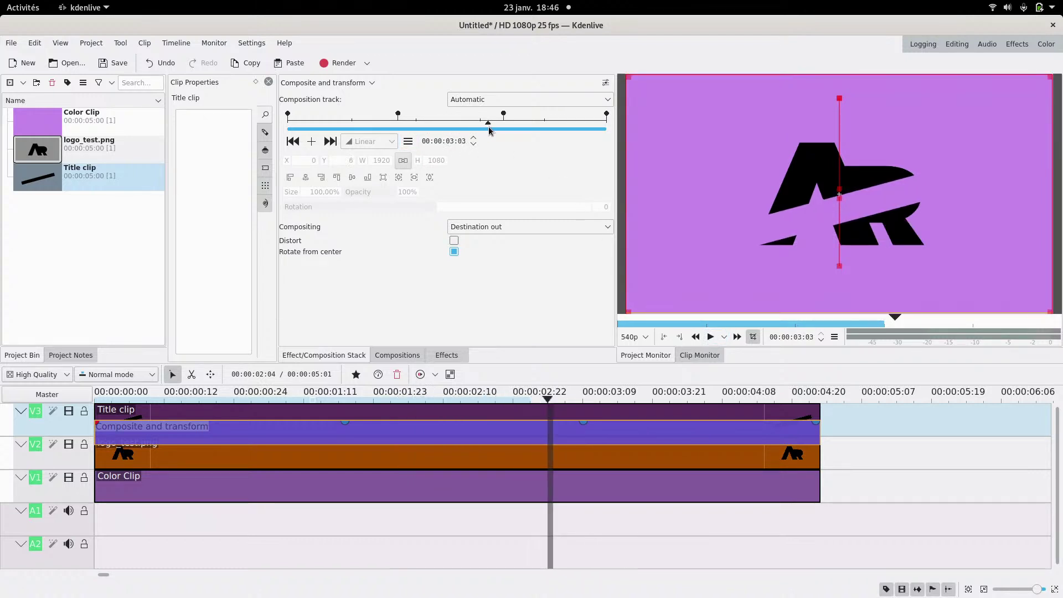
{"action": "left_click_drag", "start_coordinate": [398, 114], "coordinate": [413, 114]}
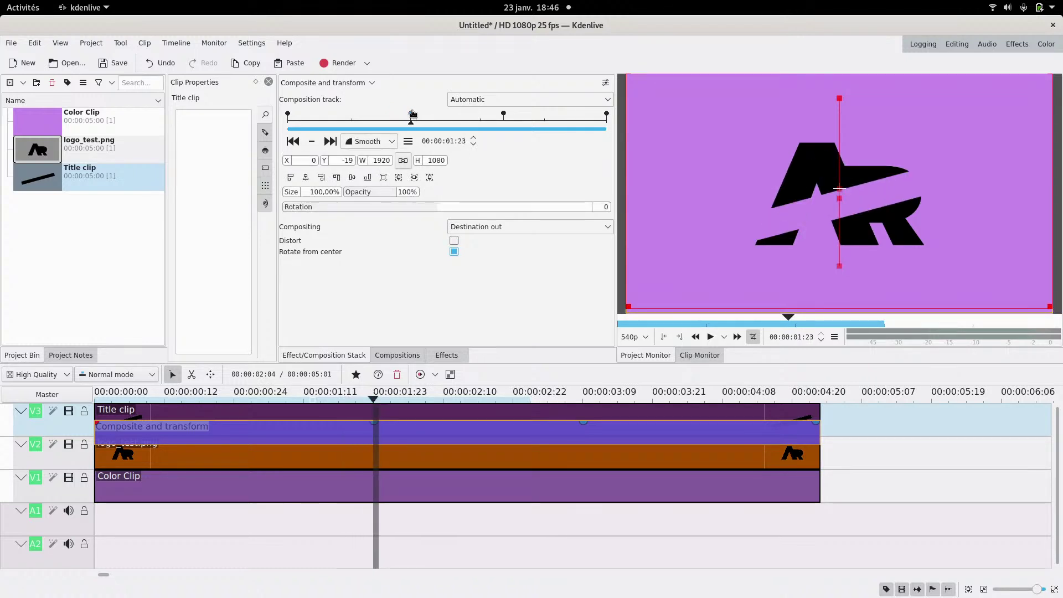
{"action": "left_click_drag", "start_coordinate": [503, 115], "coordinate": [494, 115]}
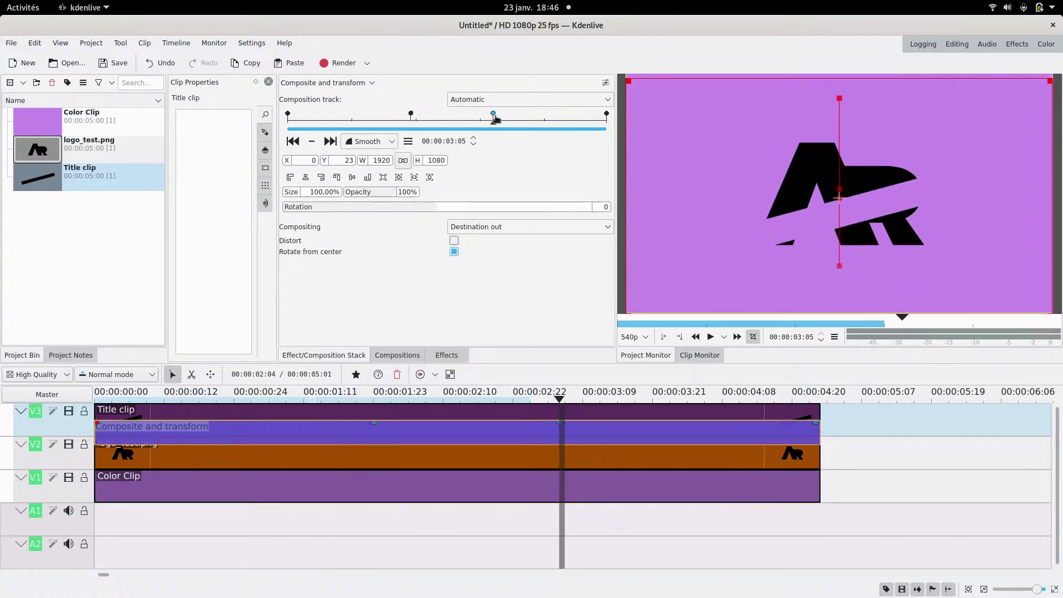
{"action": "left_click_drag", "start_coordinate": [407, 127], "coordinate": [499, 131]}
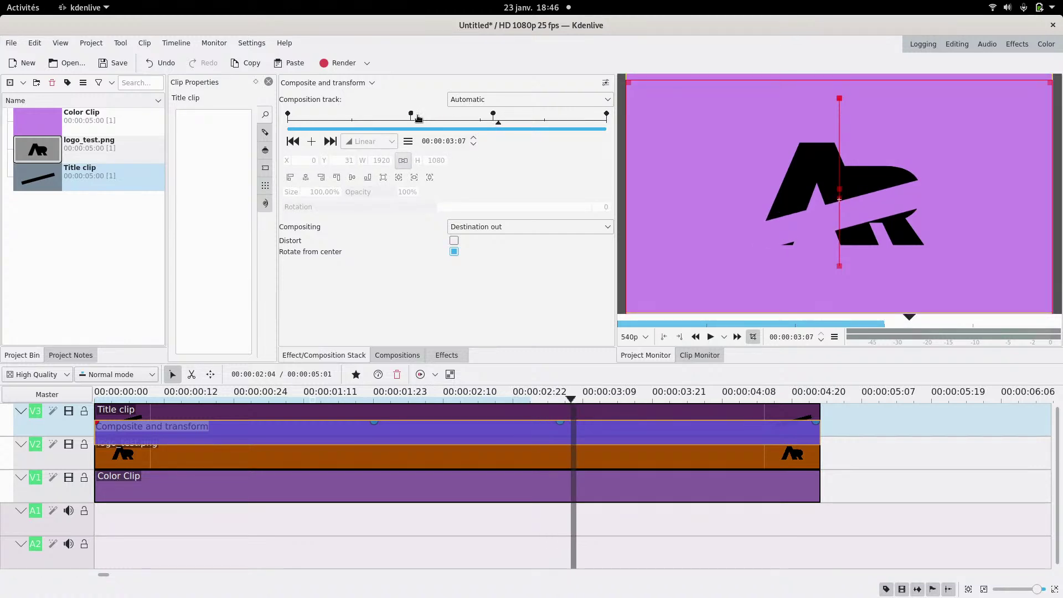
{"action": "left_click_drag", "start_coordinate": [414, 115], "coordinate": [528, 117]}
{"action": "left_click_drag", "start_coordinate": [374, 124], "coordinate": [483, 115]}
{"action": "left_click", "coordinate": [532, 115]}
{"action": "left_click_drag", "start_coordinate": [365, 114], "coordinate": [489, 137]}
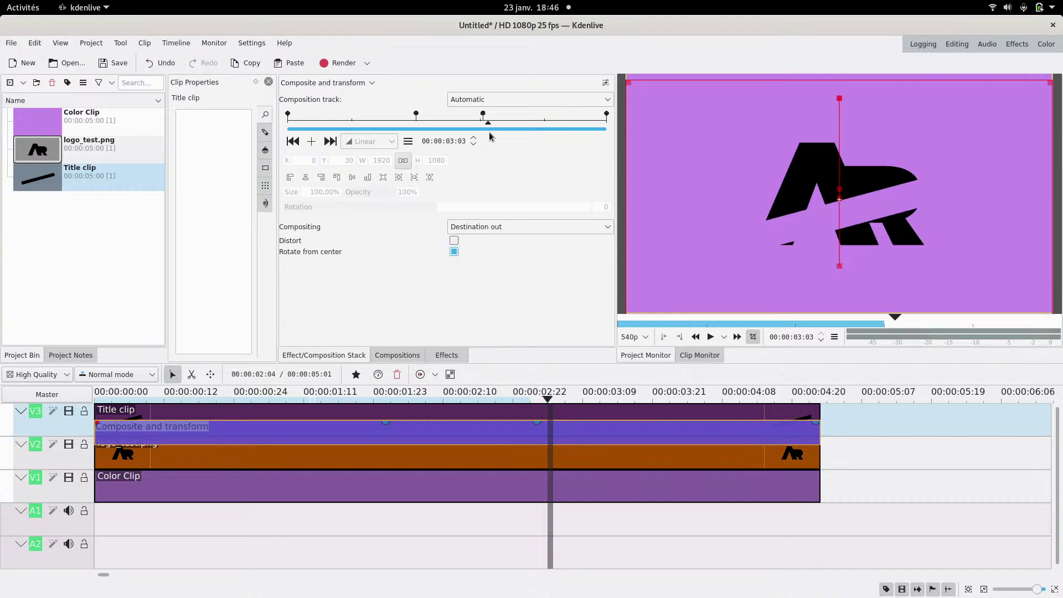
- Set the second keyframe's interpolation to Linear and play the animation from the start
{"action": "left_click", "coordinate": [418, 124]}
{"action": "left_click", "coordinate": [369, 142]}
{"action": "left_click", "coordinate": [370, 156]}
{"action": "left_click_drag", "start_coordinate": [369, 126], "coordinate": [527, 147]}
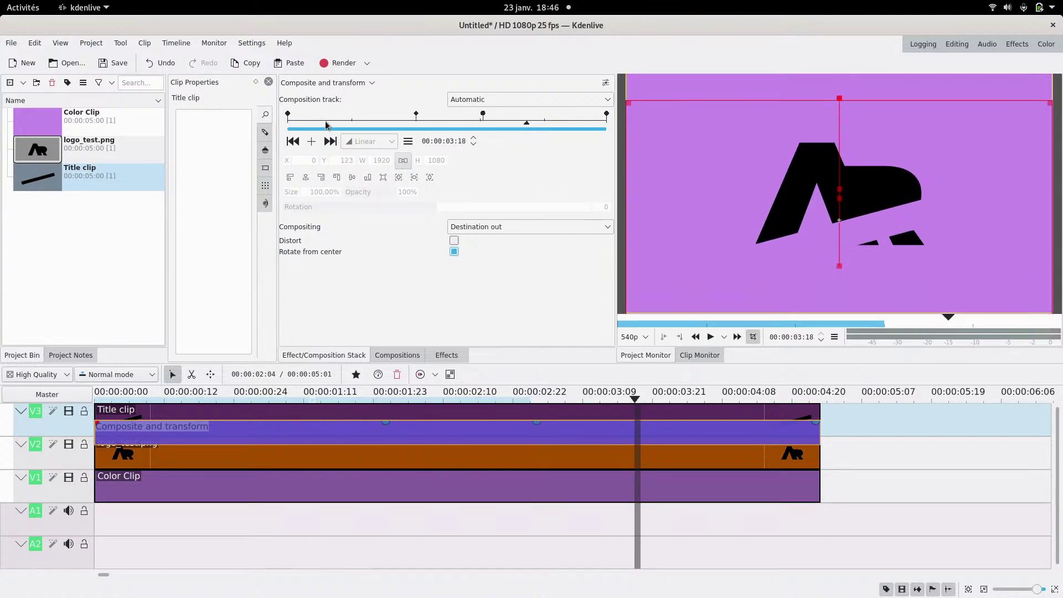
{"action": "left_click", "coordinate": [291, 125]}
{"action": "left_click", "coordinate": [711, 337]}
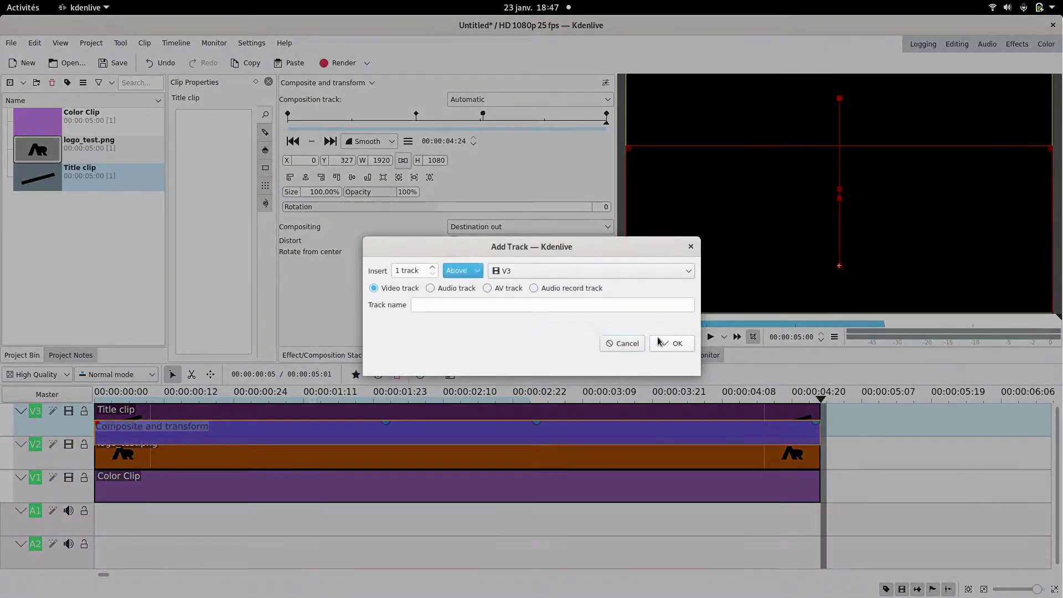
- Insert one video track above V3
{"action": "left_click", "coordinate": [670, 342]}
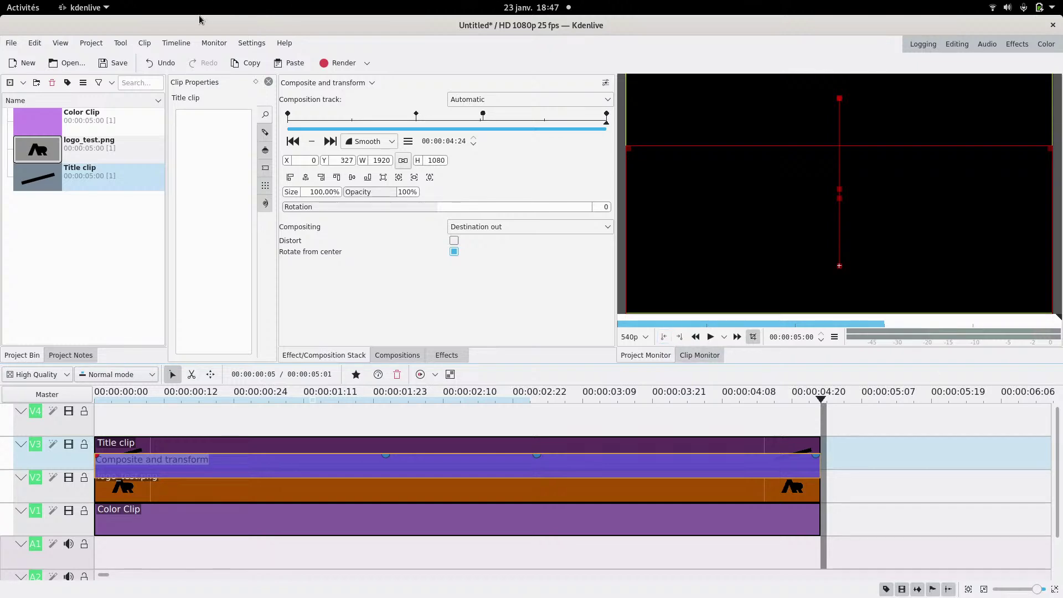
{"action": "mouse_move", "coordinate": [1, 1]}
{"action": "left_click", "coordinate": [659, 186]}
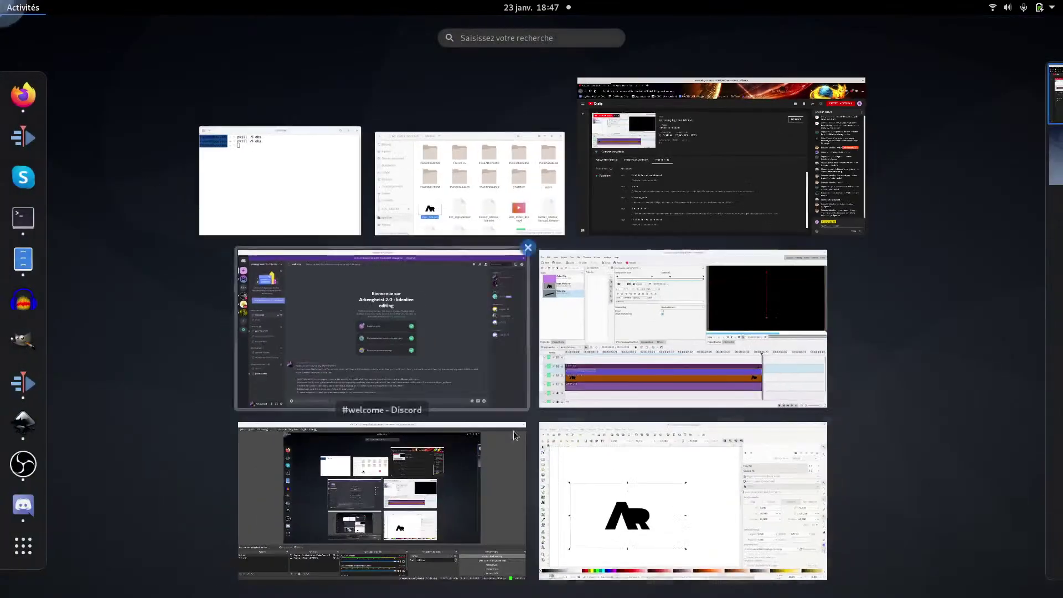
{"action": "left_click", "coordinate": [653, 484]}
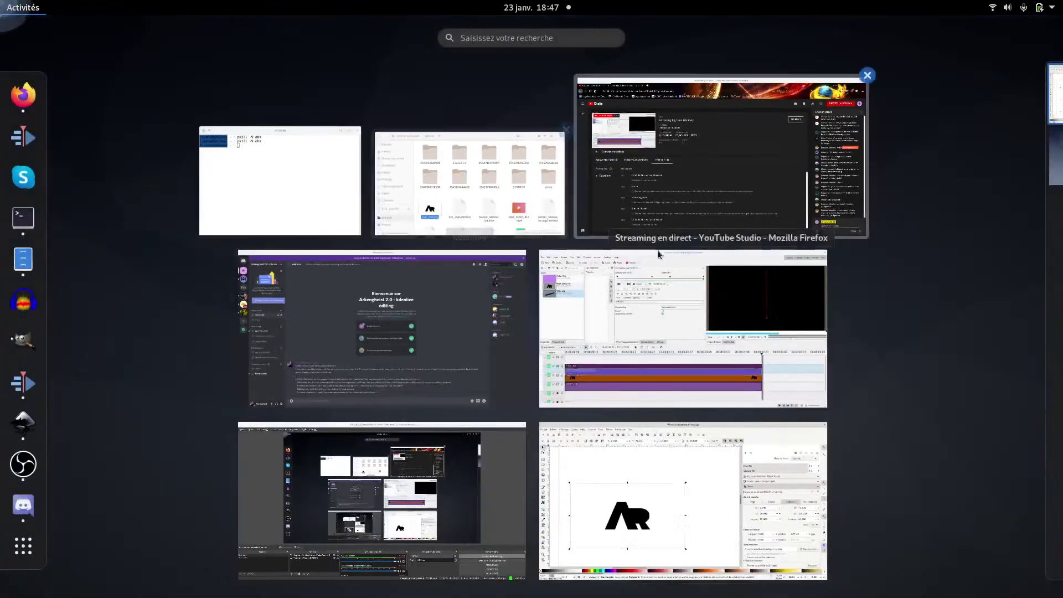
{"action": "left_click", "coordinate": [707, 302]}
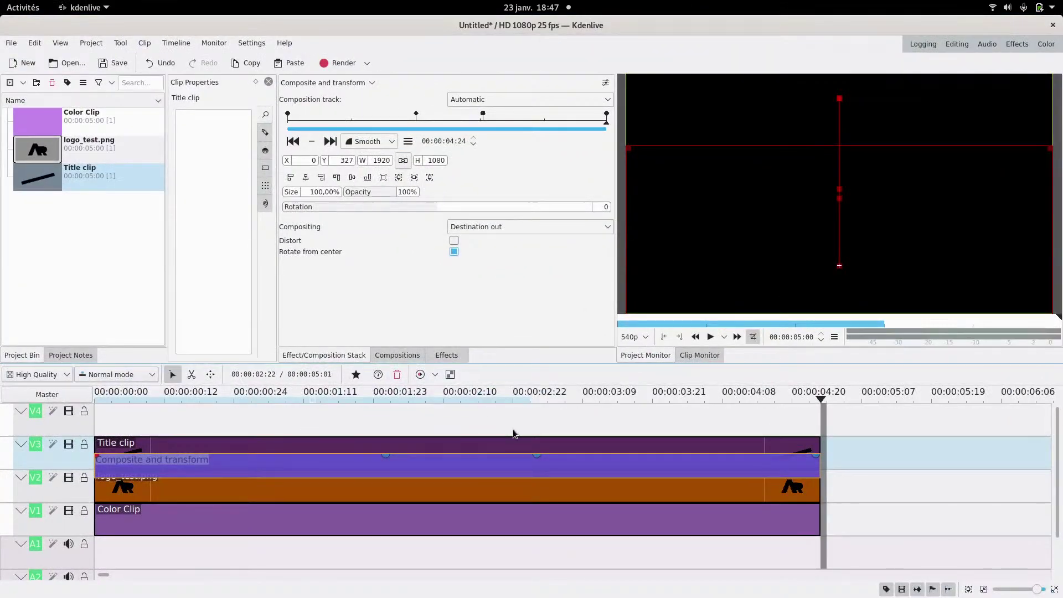
- Duplicate the V3 title clip with its composition onto V4, overlapping the end of the original clip
{"action": "scroll", "coordinate": [513, 429], "scroll_direction": "down", "scroll_amount": 2, "text": "ctrl"}
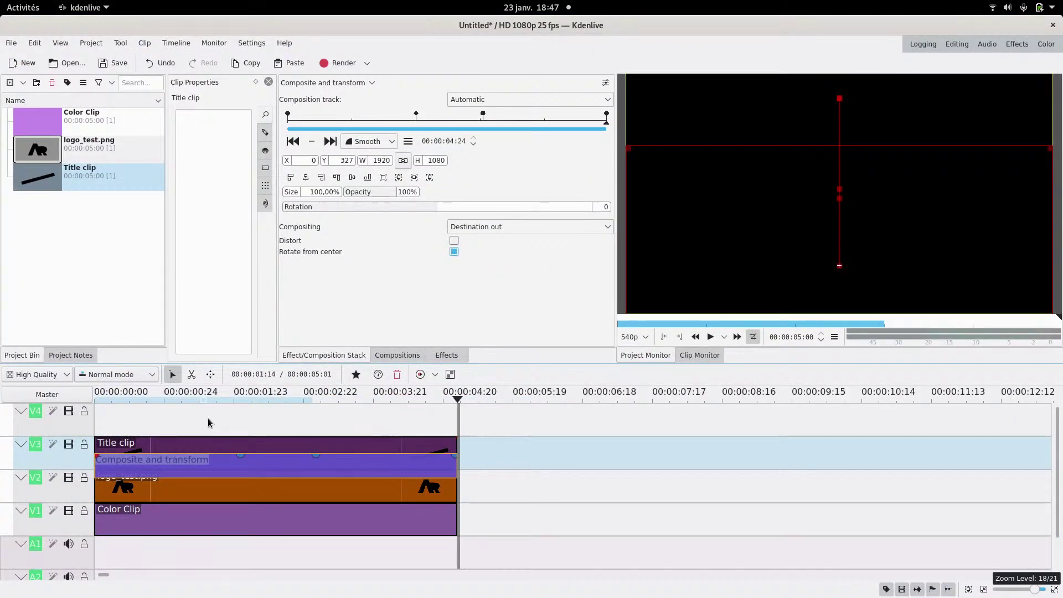
{"action": "left_click_drag", "start_coordinate": [211, 420], "coordinate": [235, 466]}
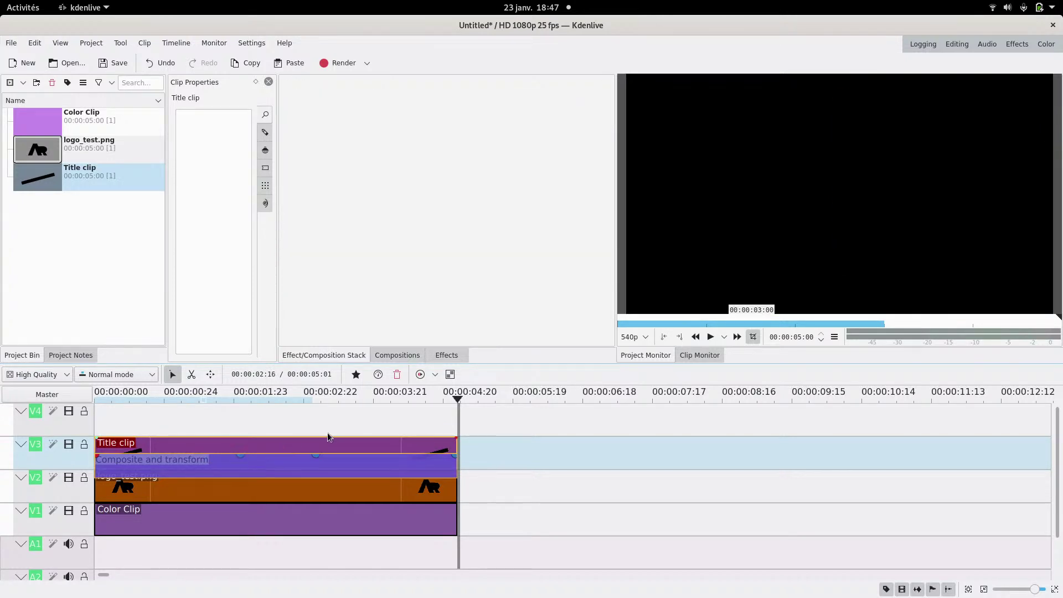
{"action": "key", "text": "ctrl+v"}
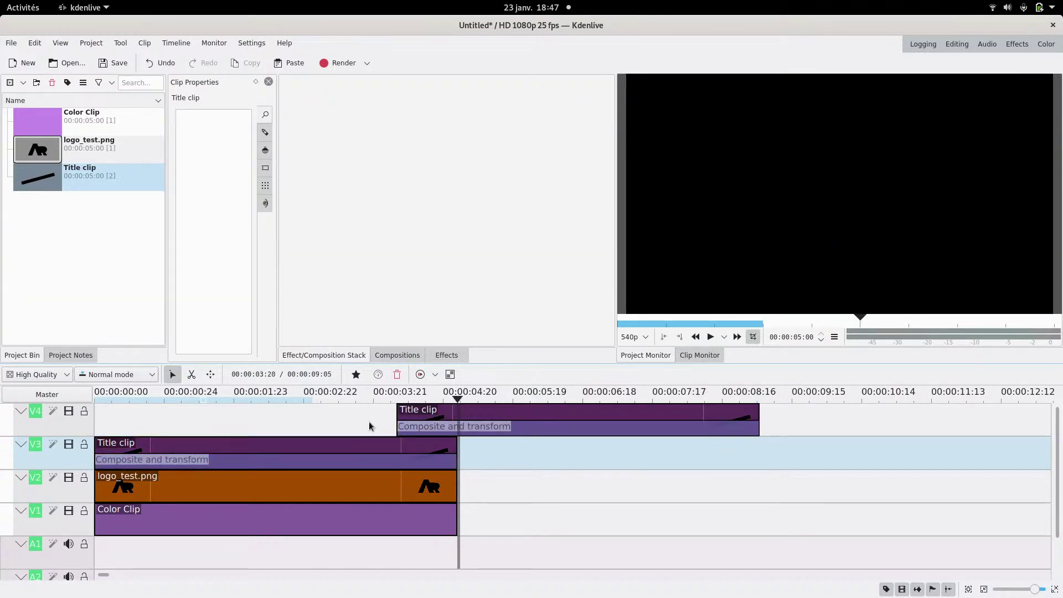
- Set the composition track of the V4 composition to V2 and preview the frames where both title clips overlap
{"action": "left_click", "coordinate": [375, 424]}
{"action": "left_click_drag", "start_coordinate": [380, 426], "coordinate": [412, 428]}
{"action": "left_click", "coordinate": [437, 433]}
{"action": "left_click", "coordinate": [494, 102]}
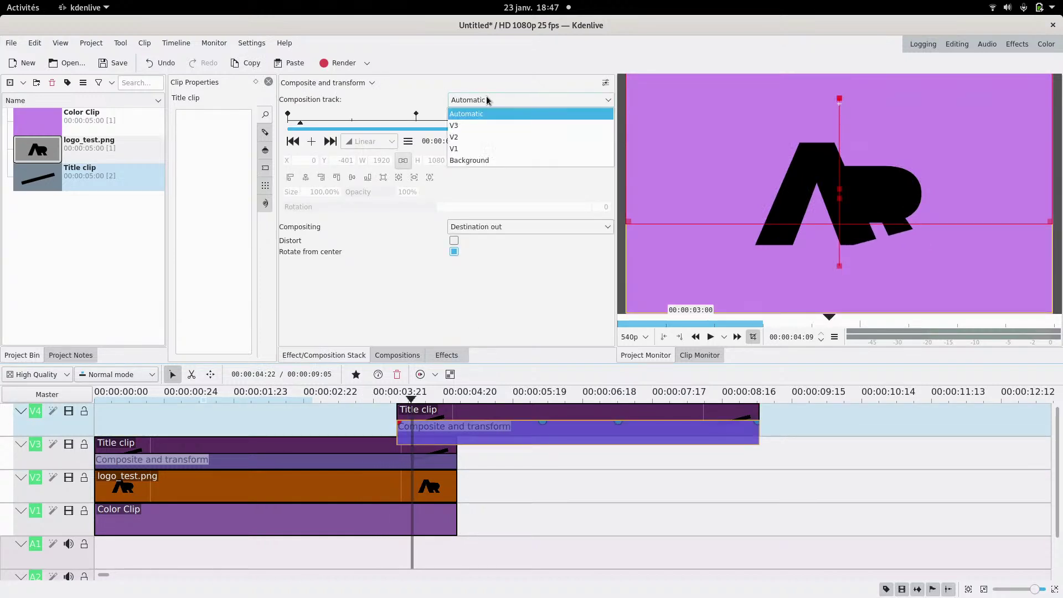
{"action": "left_click", "coordinate": [485, 138]}
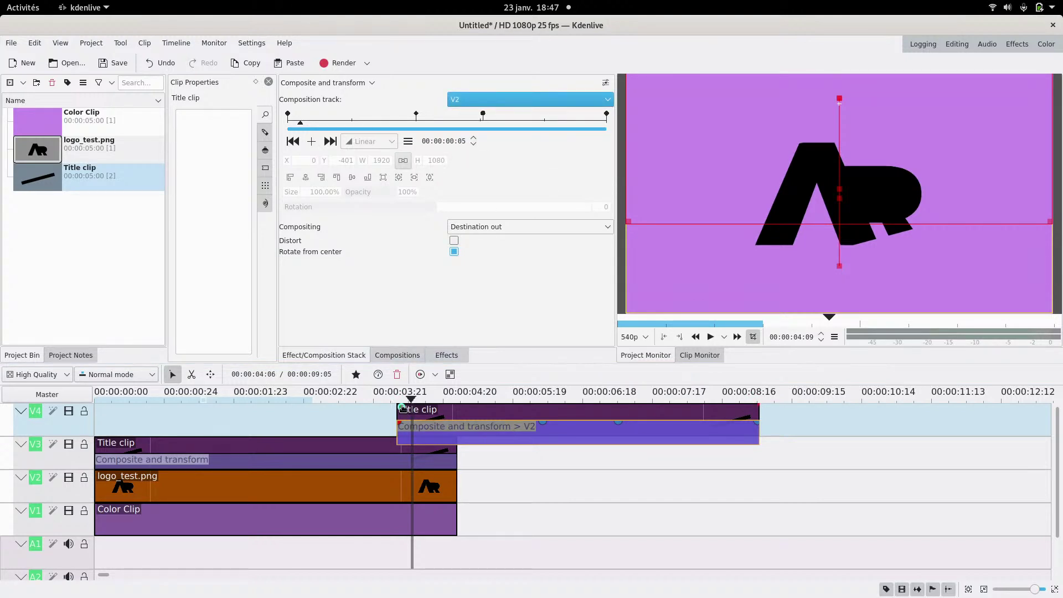
{"action": "left_click_drag", "start_coordinate": [409, 402], "coordinate": [430, 404]}
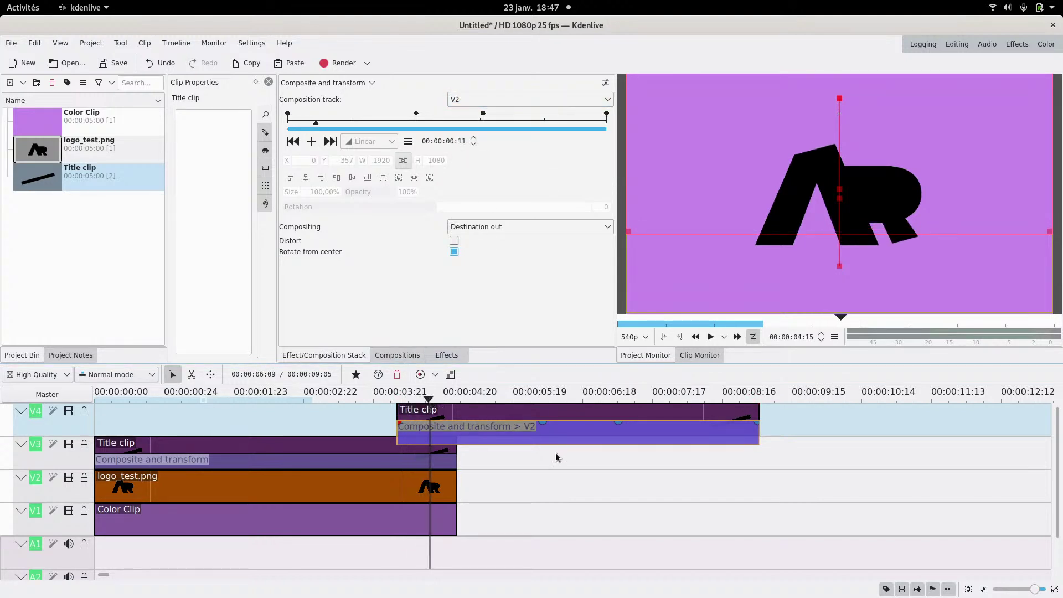
- Move the V4 title clip slightly earlier and extend logo_test.png and the Color Clip to its end
{"action": "left_click", "coordinate": [519, 459]}
{"action": "left_click_drag", "start_coordinate": [784, 418], "coordinate": [655, 424]}
{"action": "left_click_drag", "start_coordinate": [444, 411], "coordinate": [426, 413]}
{"action": "left_click_drag", "start_coordinate": [456, 489], "coordinate": [742, 492]}
{"action": "left_click_drag", "start_coordinate": [454, 521], "coordinate": [742, 522]}
- Play the two-bar animation from the start of the timeline
{"action": "left_click", "coordinate": [220, 422]}
{"action": "key", "text": "Home"}
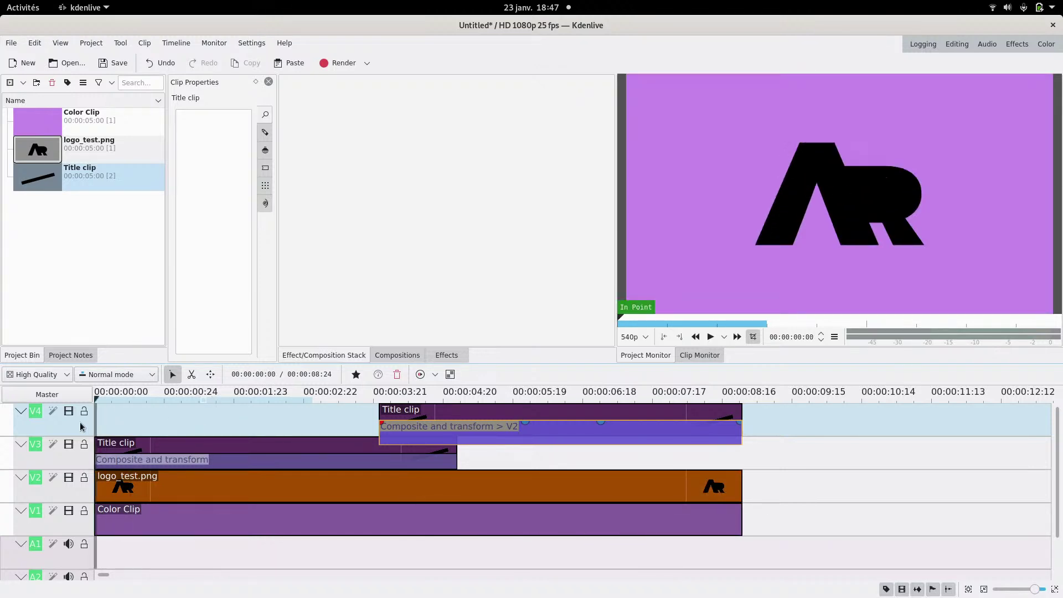
{"action": "left_click", "coordinate": [712, 341]}
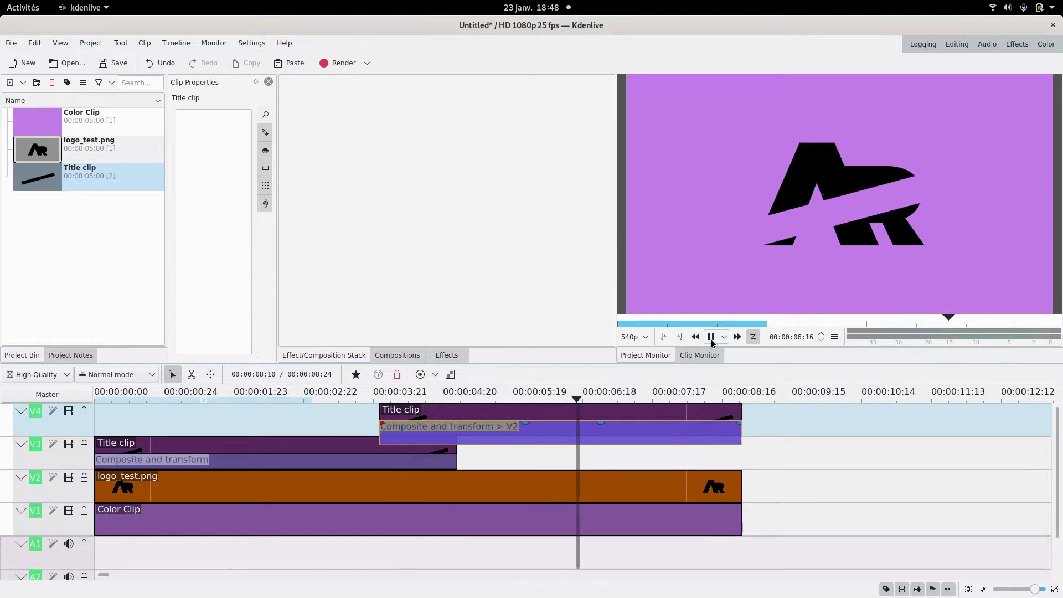
{"action": "left_click", "coordinate": [711, 339]}
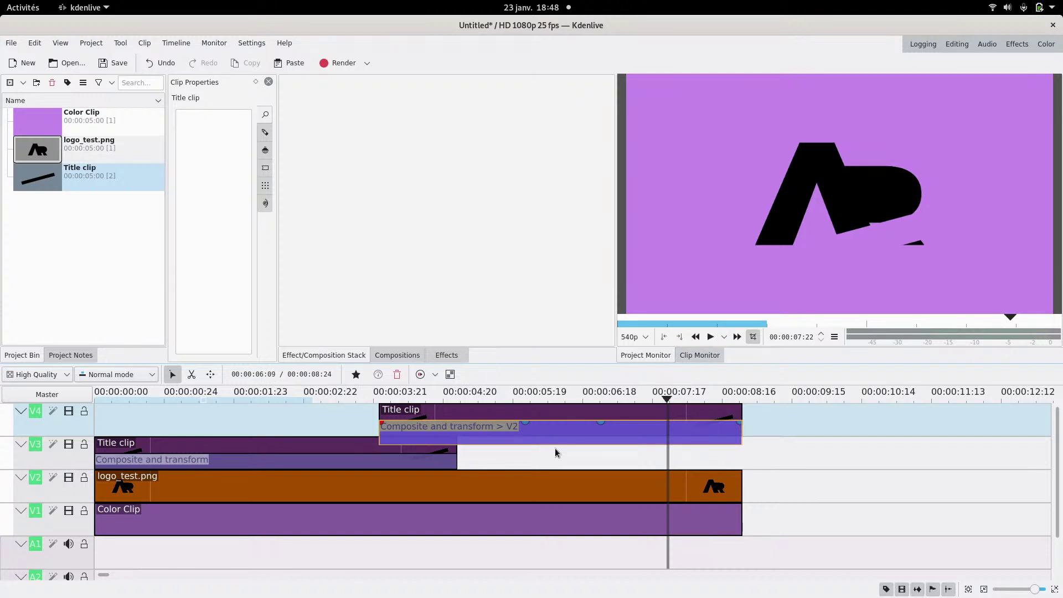
- Mark the loop zone with an in point at 00:00:02:11 and an out point at the matching frame, 00:00:06:10
{"action": "left_click", "coordinate": [223, 423]}
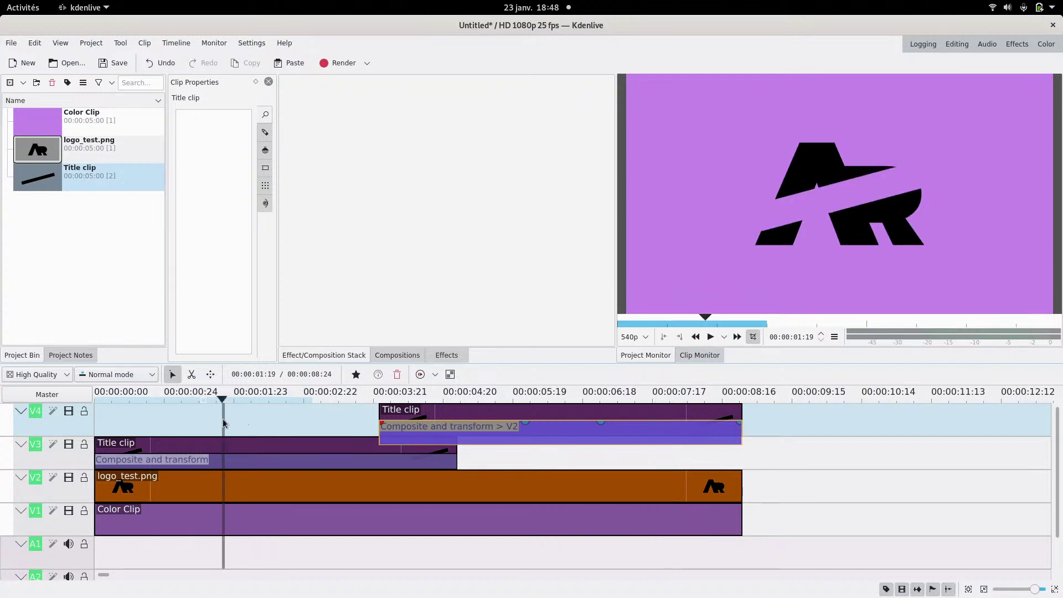
{"action": "left_click_drag", "start_coordinate": [223, 423], "coordinate": [272, 412]}
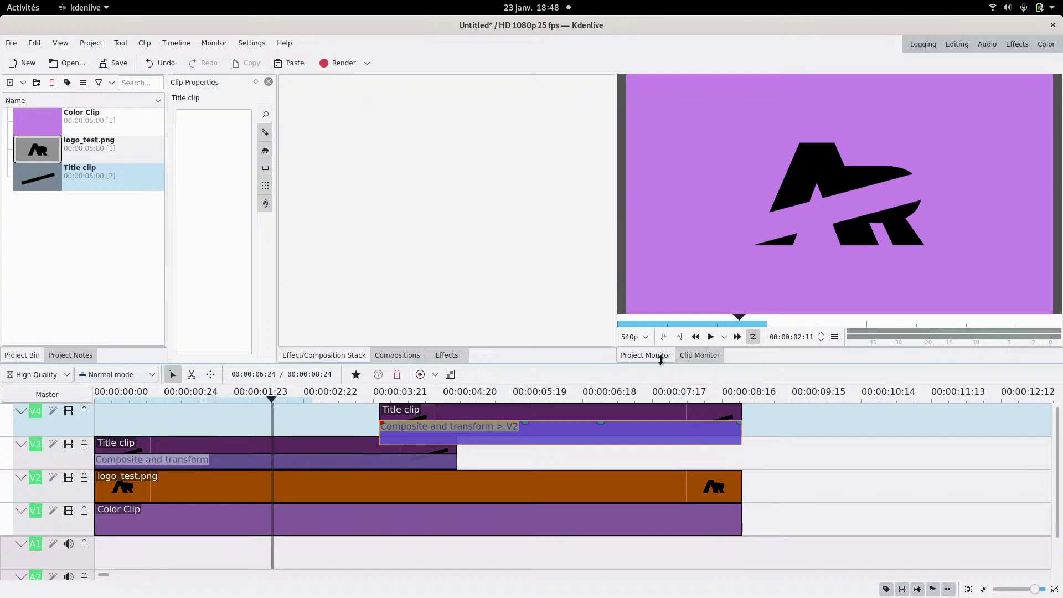
{"action": "left_click", "coordinate": [663, 337]}
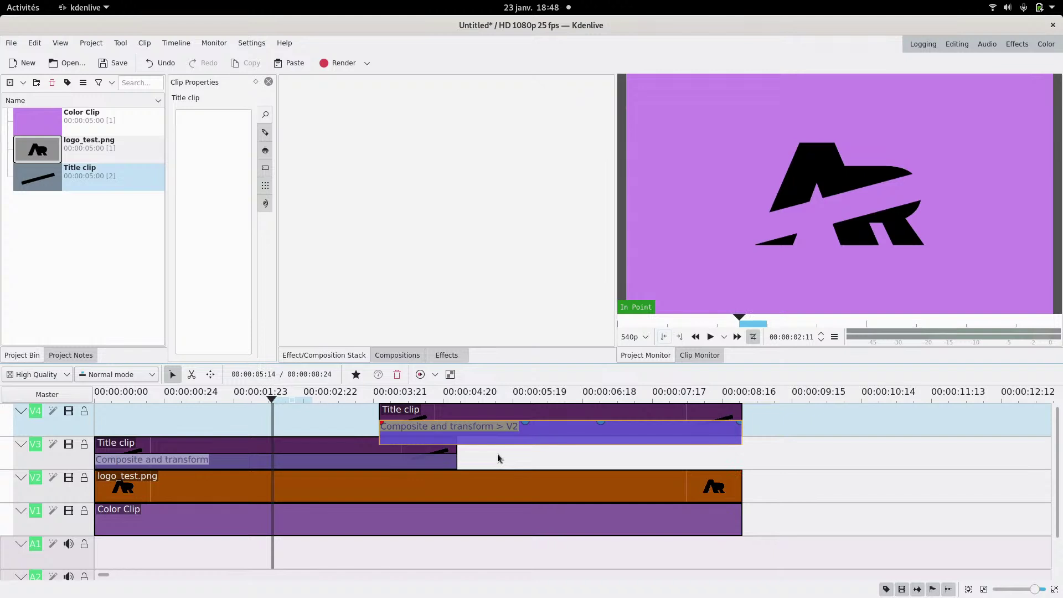
{"action": "left_click_drag", "start_coordinate": [497, 454], "coordinate": [560, 447]}
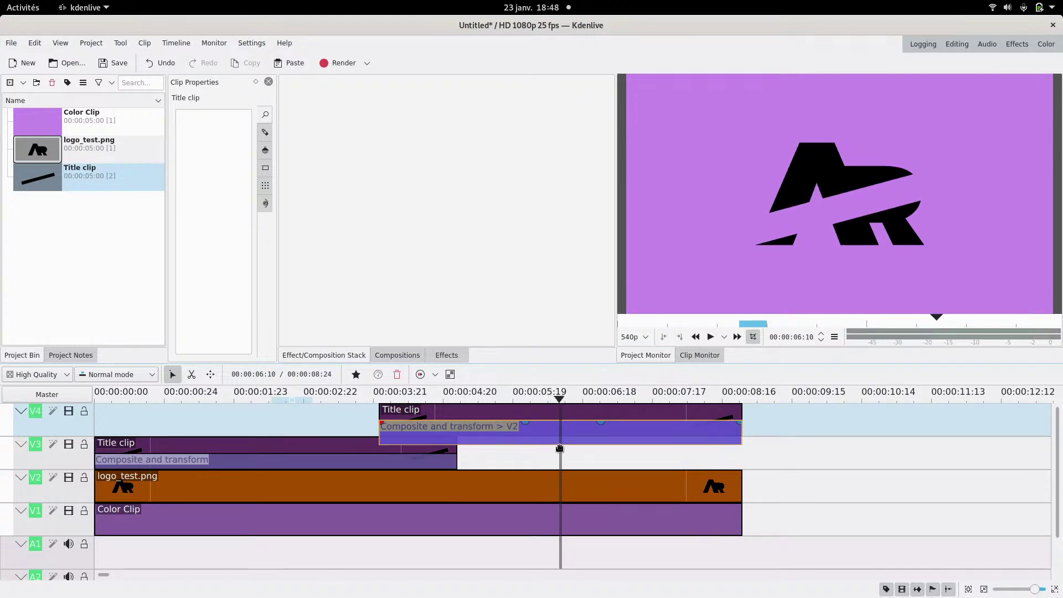
{"action": "left_click", "coordinate": [680, 337]}
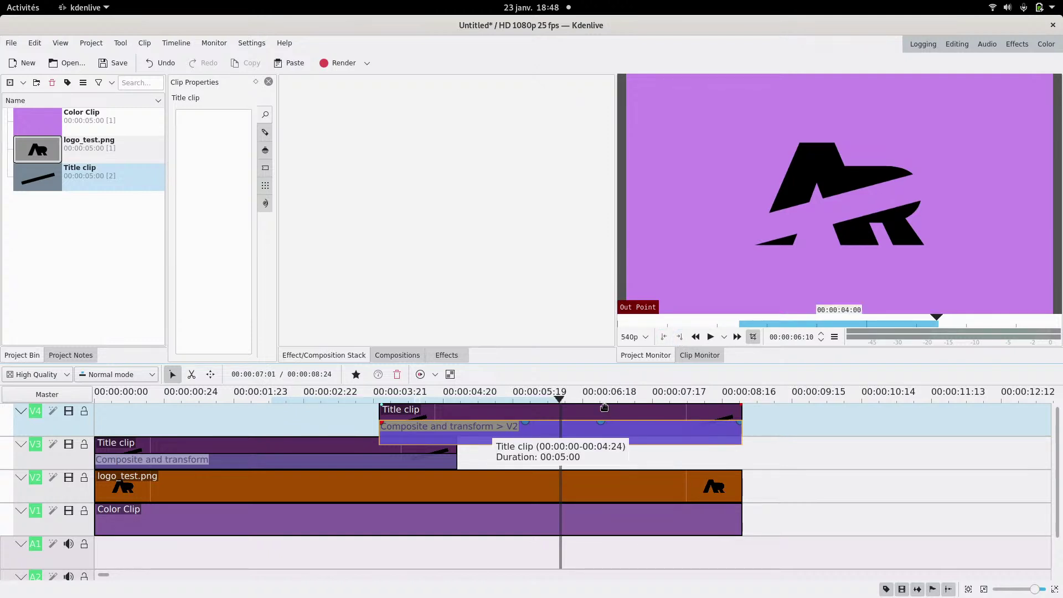
{"action": "left_click", "coordinate": [271, 420]}
{"action": "left_click_drag", "start_coordinate": [272, 420], "coordinate": [471, 427]}
{"action": "left_click_drag", "start_coordinate": [525, 422], "coordinate": [560, 426]}
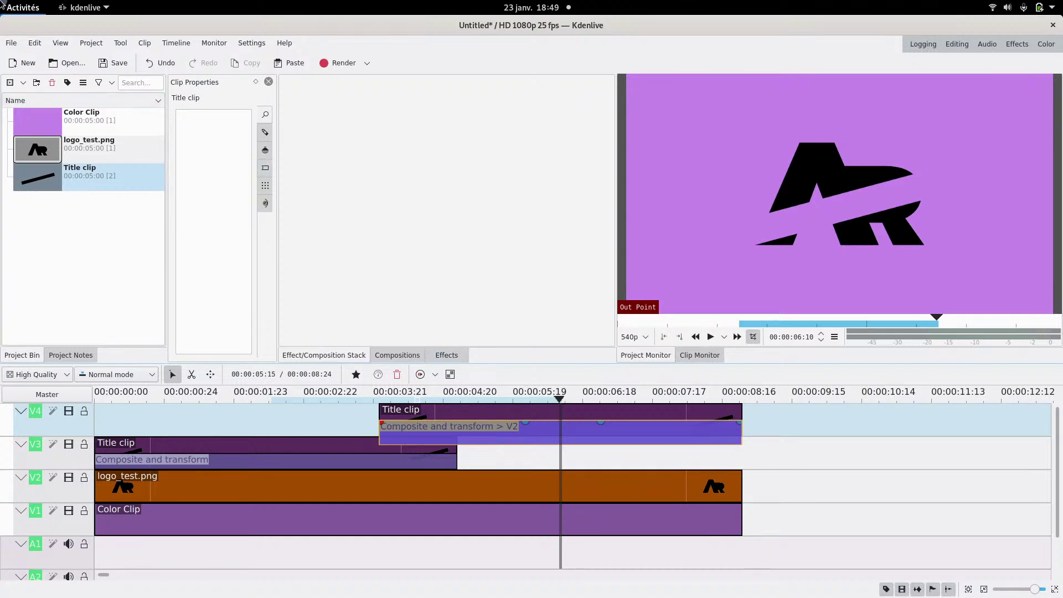
- Switch to the YouTube Studio window in Firefox and read the live chat
{"action": "left_click", "coordinate": [23, 7]}
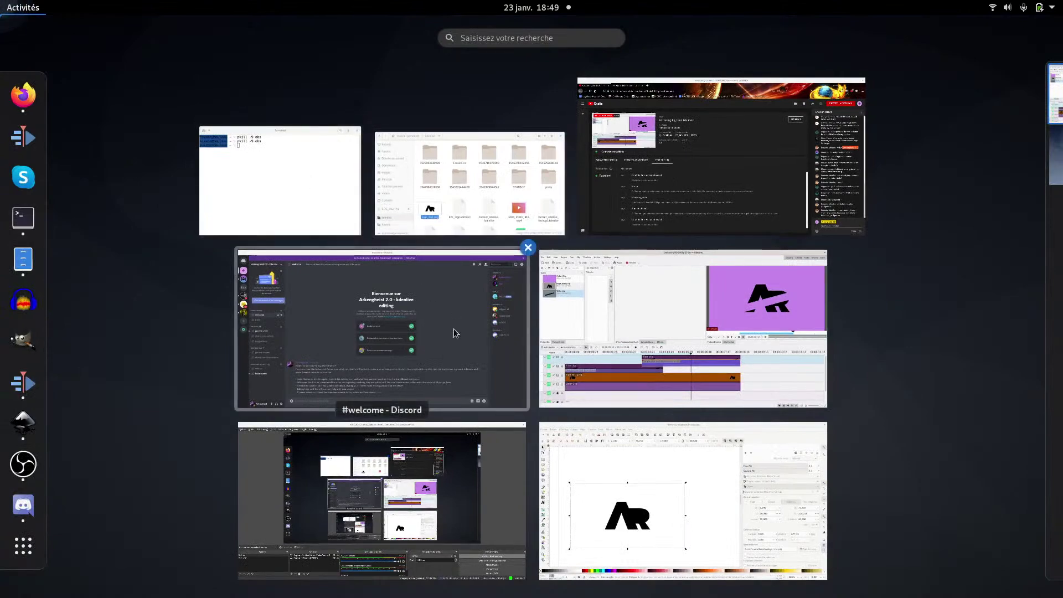
{"action": "left_click", "coordinate": [613, 216]}
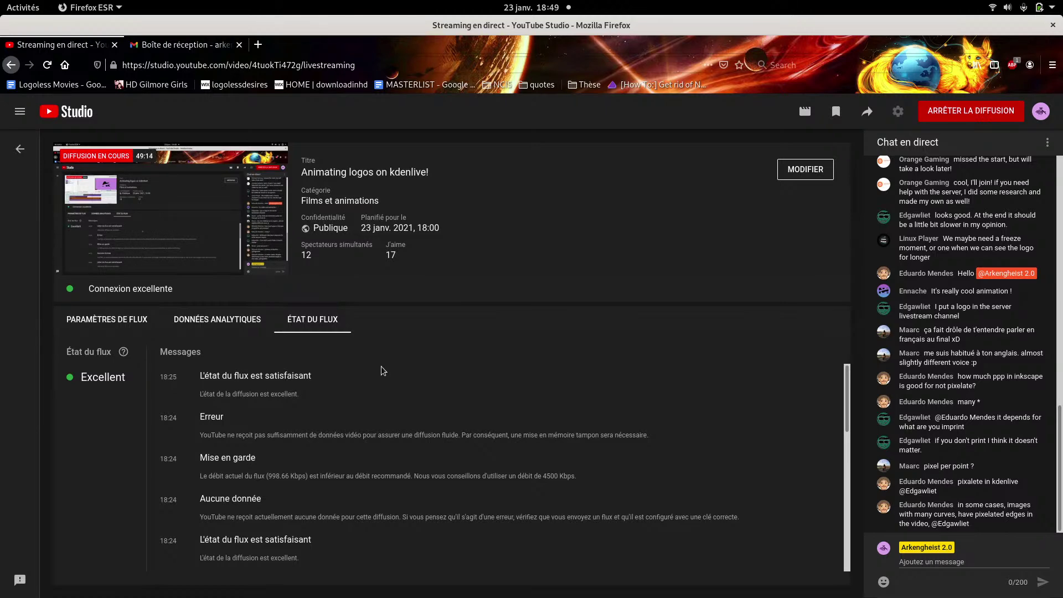
- Switch to Inkscape and draw a rectangle about 78 × 47 mm beside the AR logo
{"action": "mouse_move", "coordinate": [1, 13]}
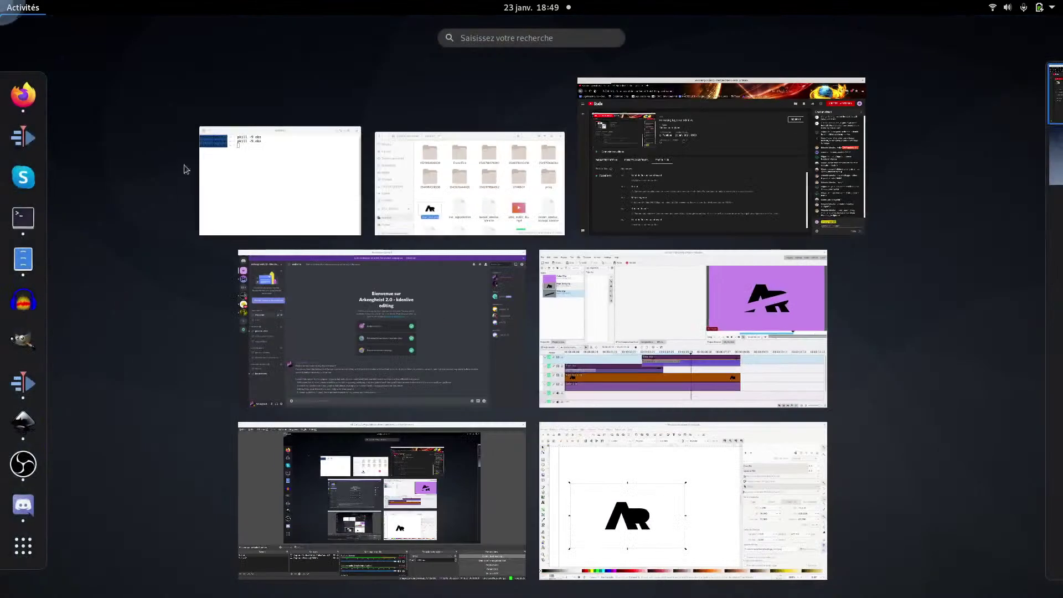
{"action": "left_click", "coordinate": [650, 468]}
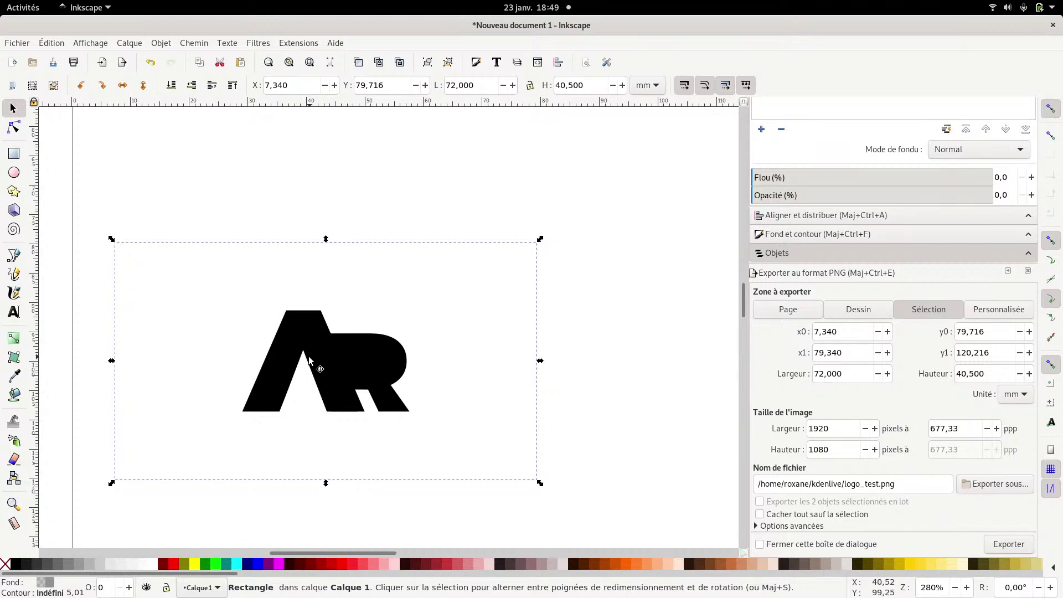
{"action": "key", "text": "super"}
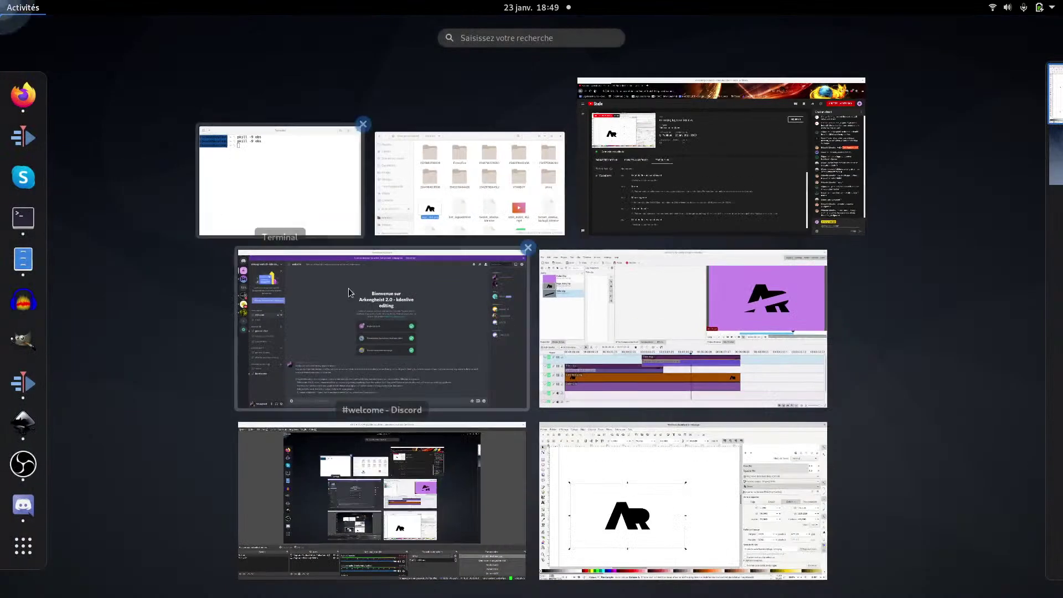
{"action": "left_click", "coordinate": [633, 491]}
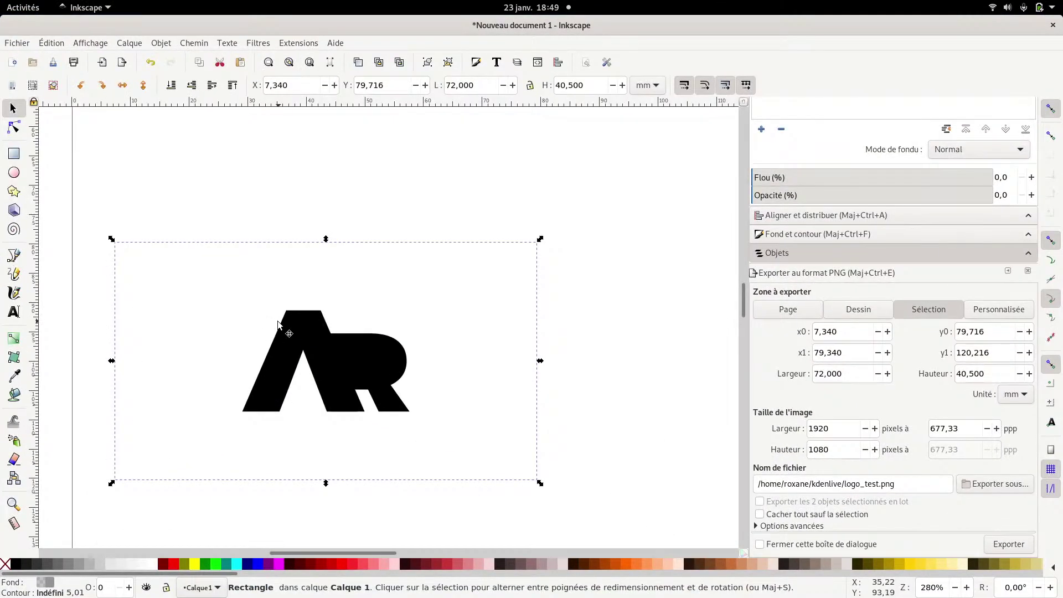
{"action": "scroll", "coordinate": [267, 355], "scroll_direction": "down", "scroll_amount": 4}
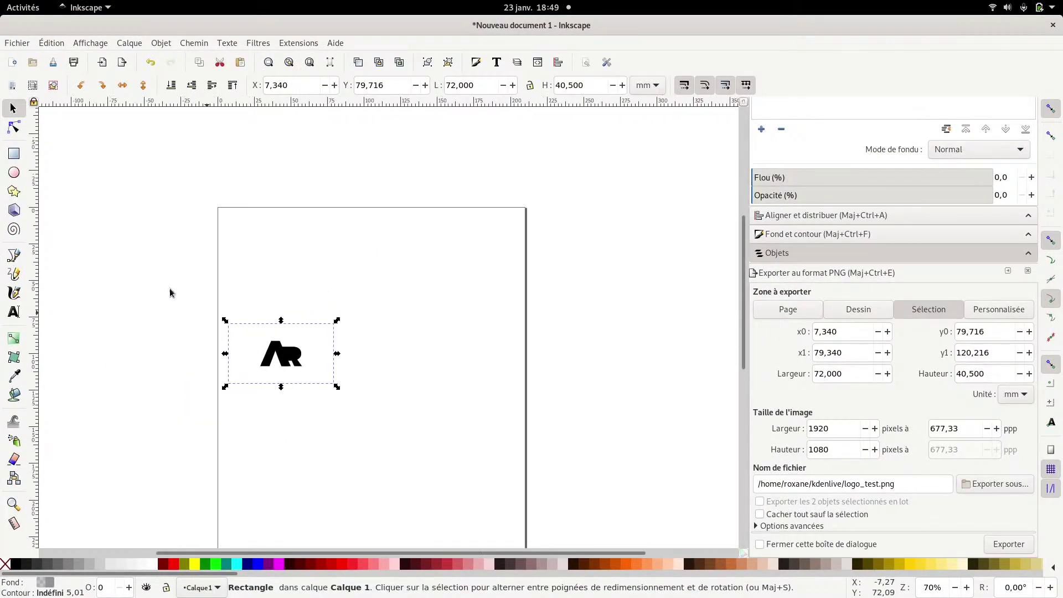
{"action": "left_click", "coordinate": [12, 156]}
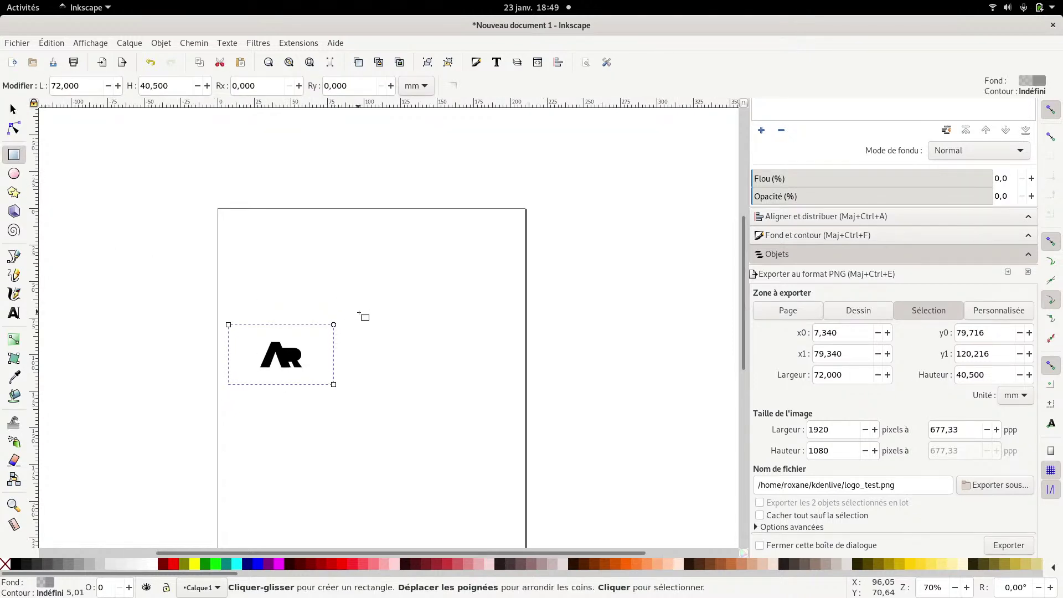
{"action": "left_click_drag", "start_coordinate": [359, 320], "coordinate": [473, 387]}
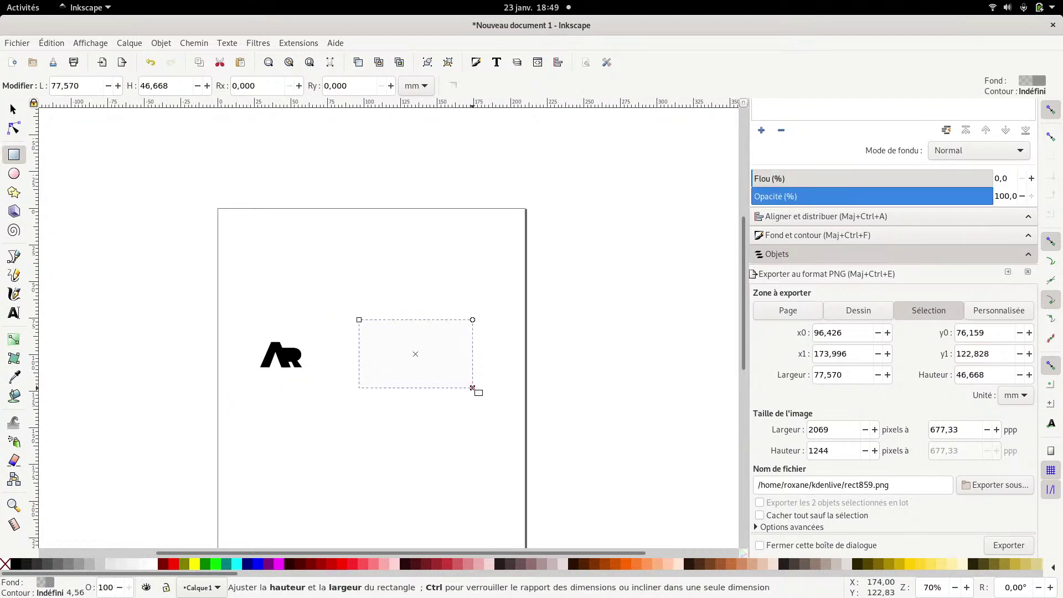
- Fill the rectangle dark red with saturation 91, lightness 40 and alpha 99, and round its corners with a radius of about 15 mm
{"action": "left_click", "coordinate": [798, 238]}
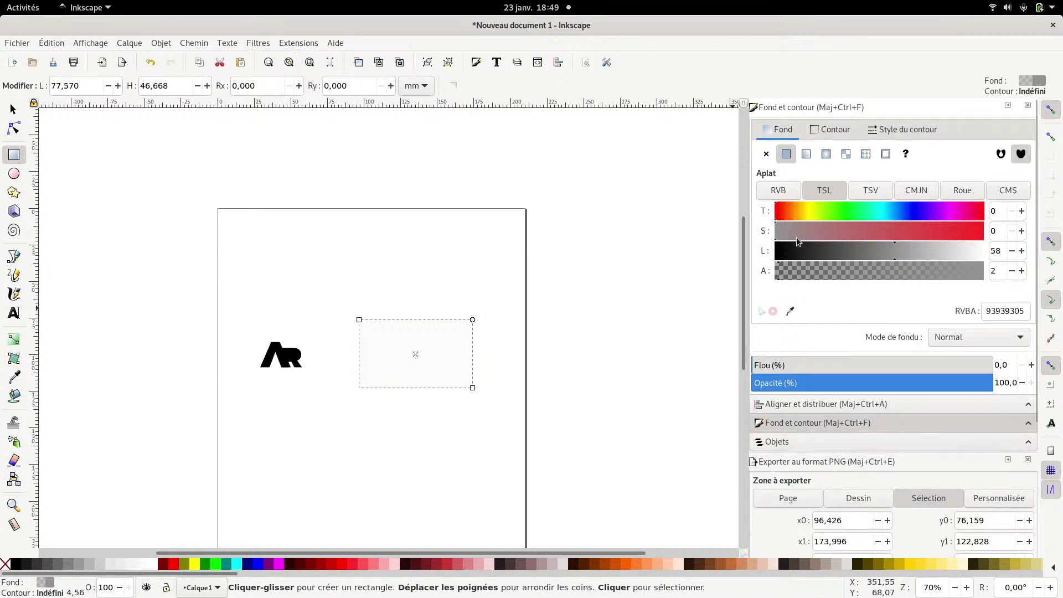
{"action": "left_click", "coordinate": [819, 216]}
{"action": "left_click_drag", "start_coordinate": [864, 278], "coordinate": [1055, 288]}
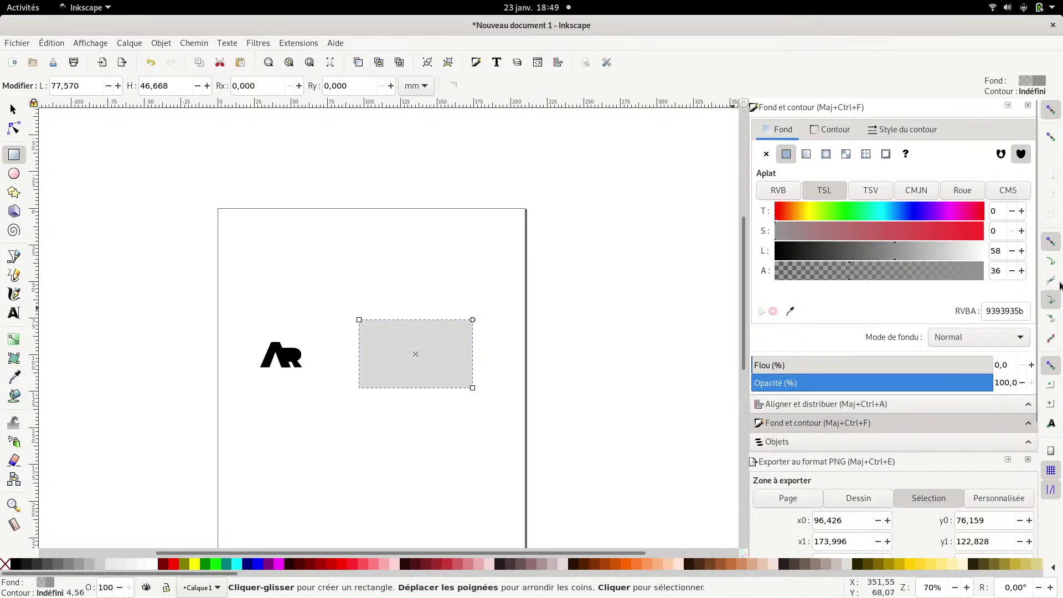
{"action": "left_click", "coordinate": [962, 237]}
{"action": "left_click", "coordinate": [966, 237]}
{"action": "left_click", "coordinate": [782, 275]}
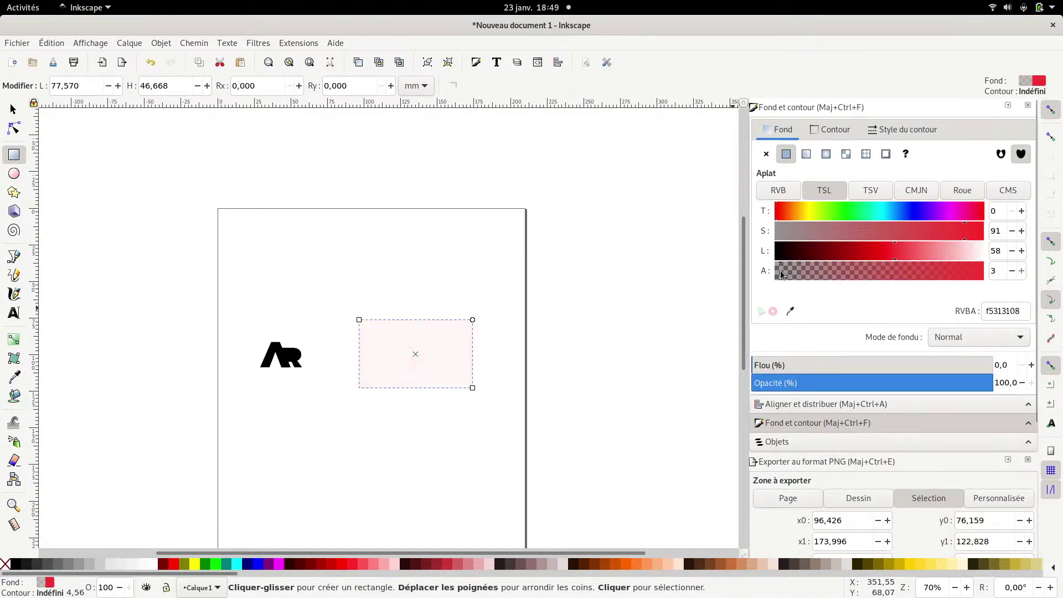
{"action": "left_click", "coordinate": [854, 279]}
{"action": "left_click", "coordinate": [902, 279]}
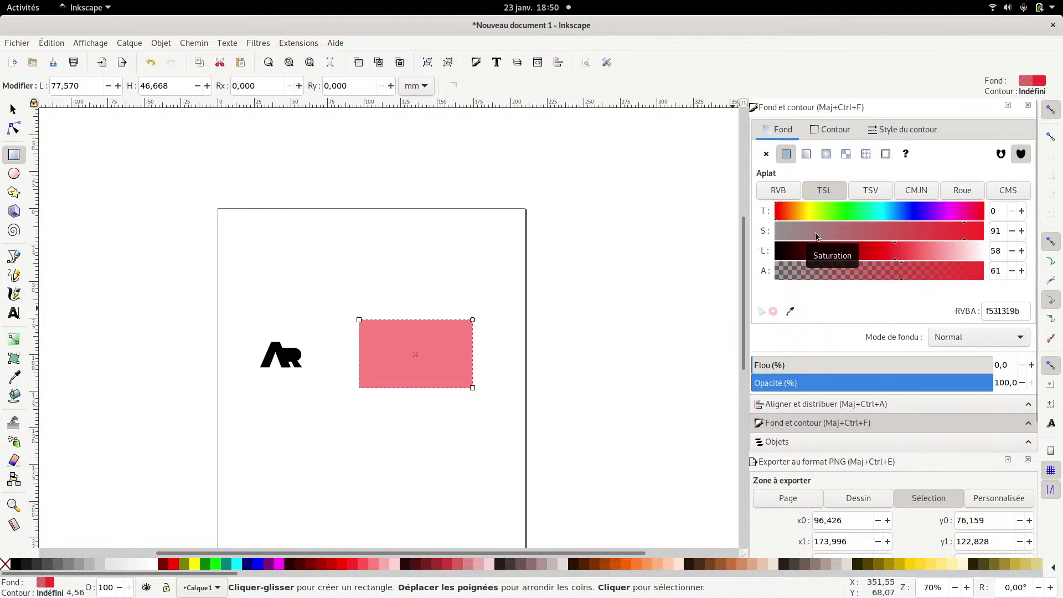
{"action": "left_click_drag", "start_coordinate": [839, 256], "coordinate": [856, 254]}
{"action": "left_click_drag", "start_coordinate": [950, 274], "coordinate": [1016, 283]}
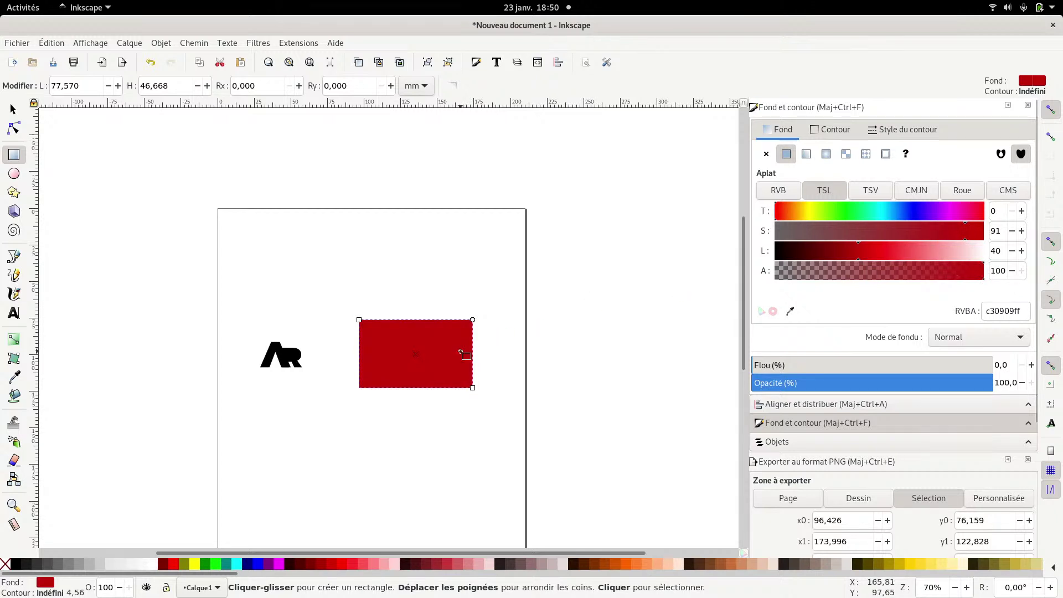
{"action": "scroll", "coordinate": [458, 375], "scroll_direction": "up", "scroll_amount": 3}
{"action": "left_click_drag", "start_coordinate": [504, 220], "coordinate": [504, 282]}
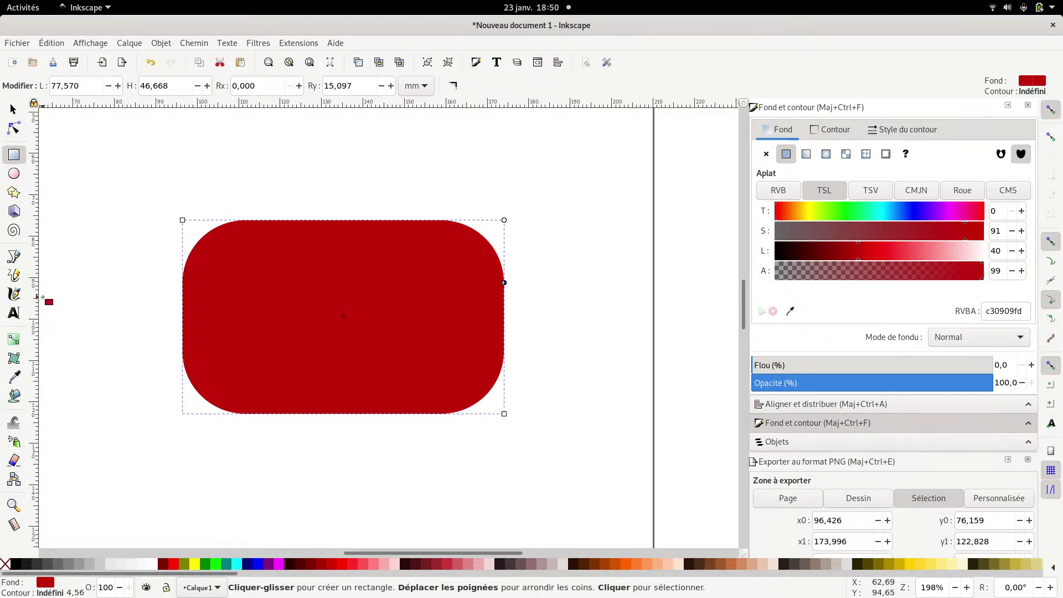
- Draw a closed, right-pointing play triangle about 17 × 18 mm in the middle of the red rectangle with the Pen tool
{"action": "left_click", "coordinate": [15, 256]}
{"action": "left_click", "coordinate": [305, 283]}
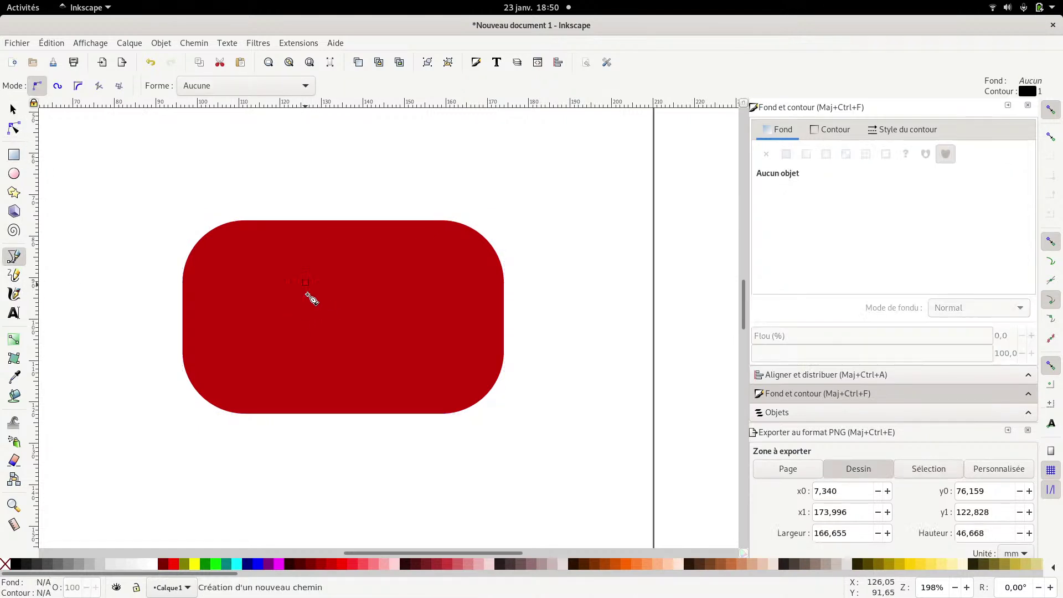
{"action": "left_click", "coordinate": [306, 356]}
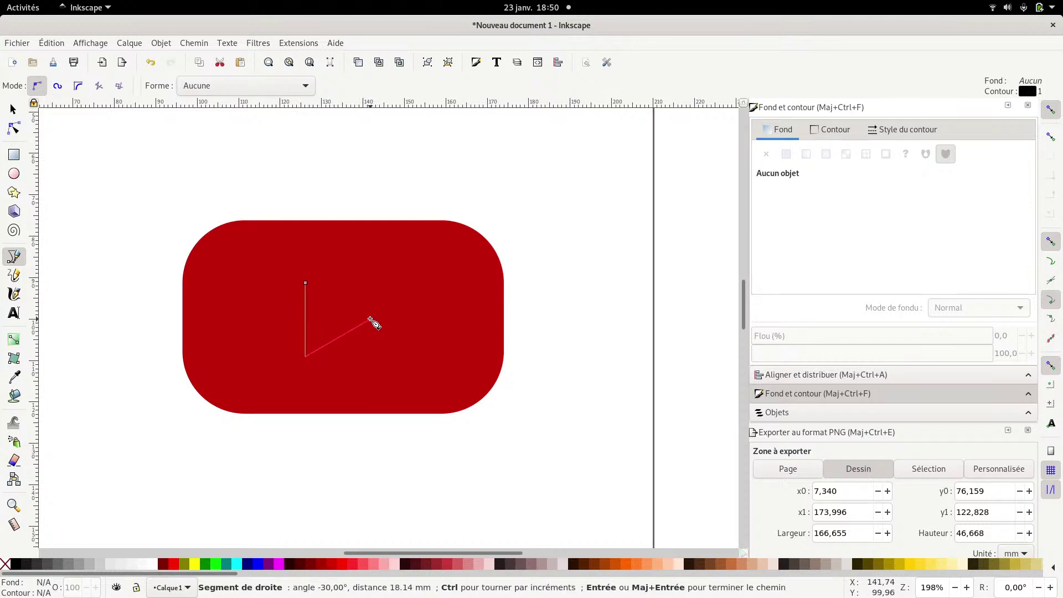
{"action": "left_click", "coordinate": [372, 318]}
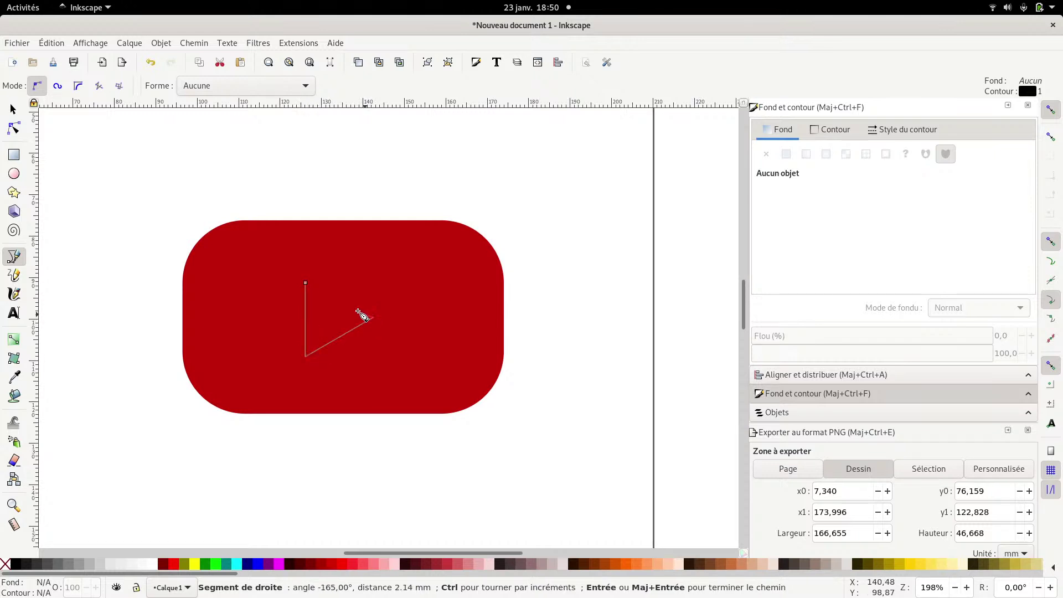
{"action": "left_click", "coordinate": [306, 285]}
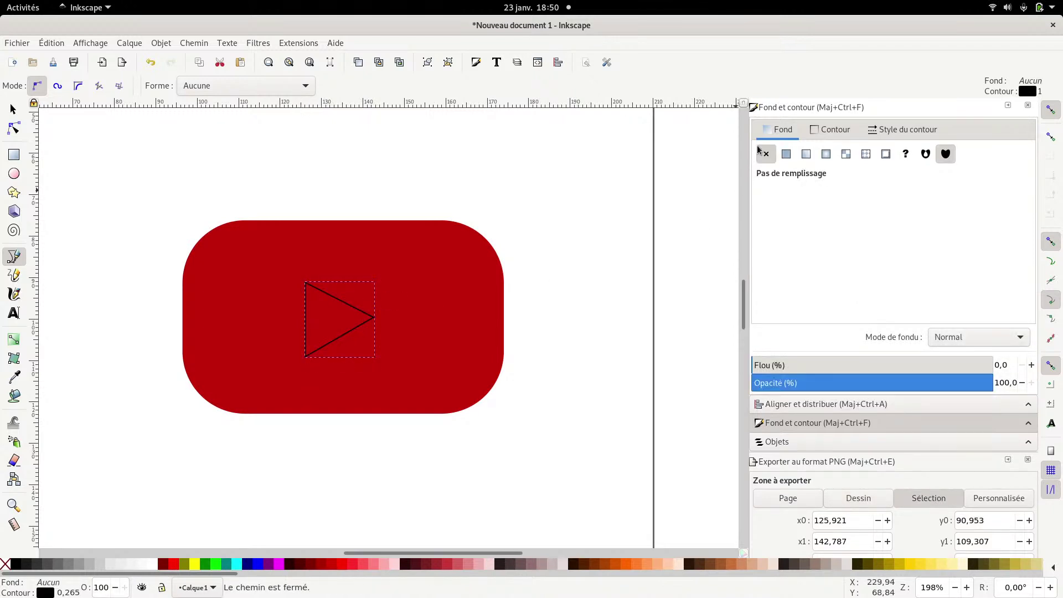
- Fill the play triangle with solid white, remove its outline, and shift it horizontally to about X 128.4 mm
{"action": "left_click", "coordinate": [785, 155]}
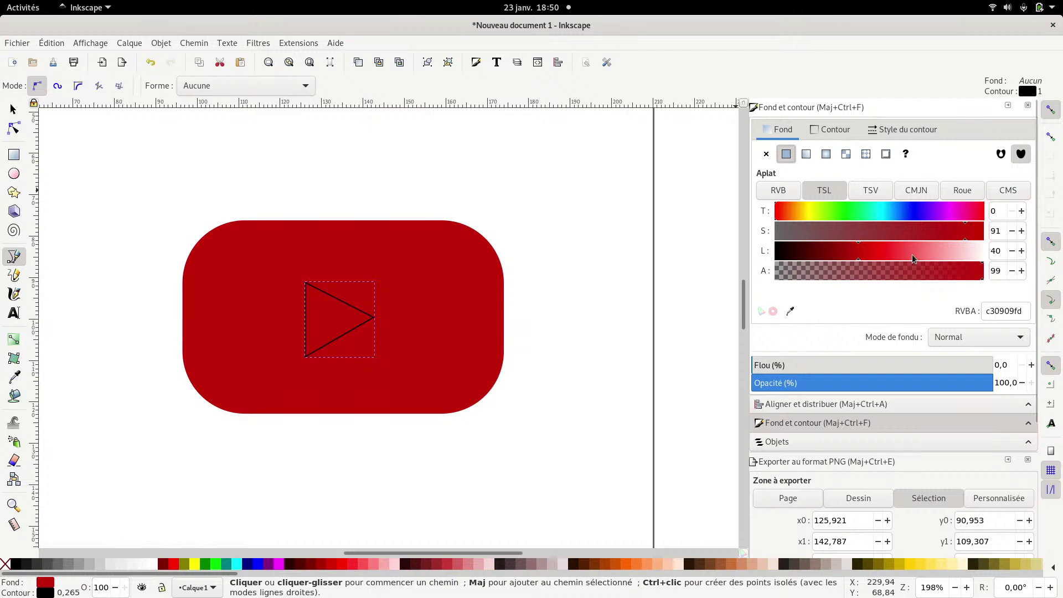
{"action": "left_click_drag", "start_coordinate": [908, 258], "coordinate": [1052, 259]}
{"action": "left_click", "coordinate": [830, 129]}
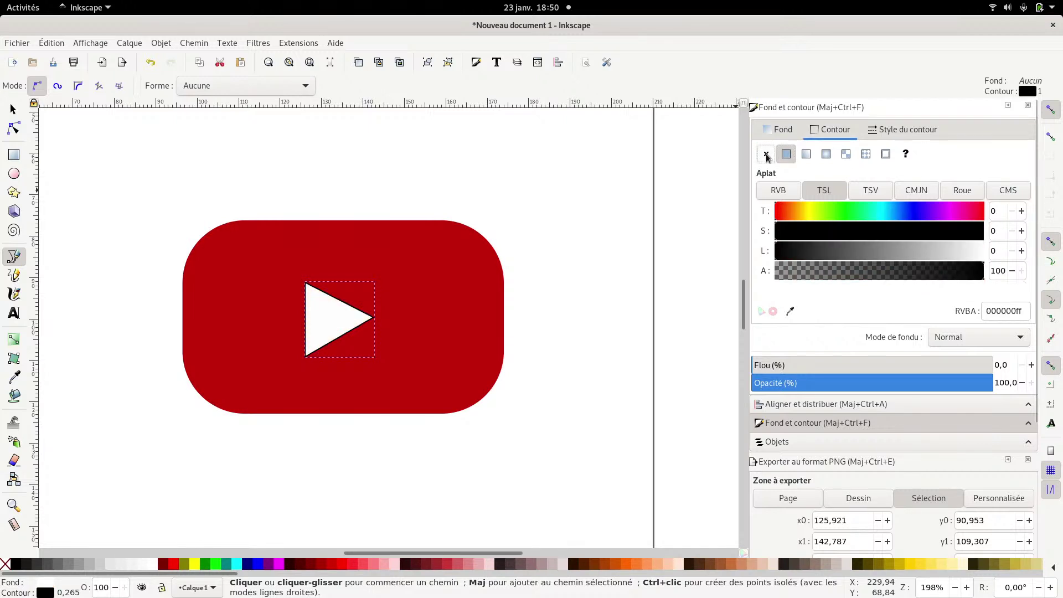
{"action": "left_click", "coordinate": [766, 154]}
{"action": "left_click", "coordinate": [14, 108]}
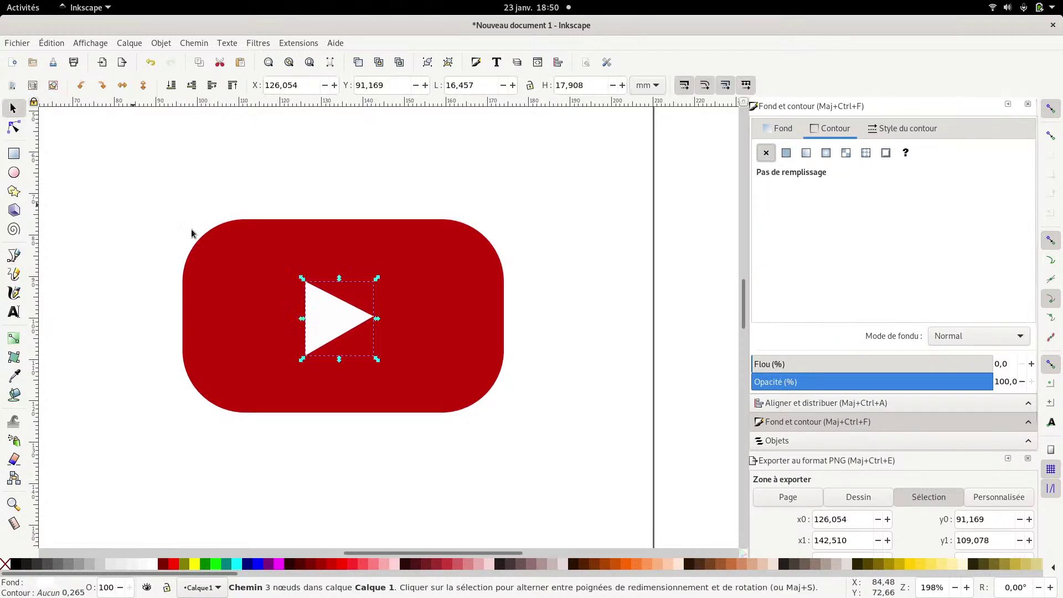
{"action": "left_click_drag", "start_coordinate": [325, 318], "coordinate": [335, 316]}
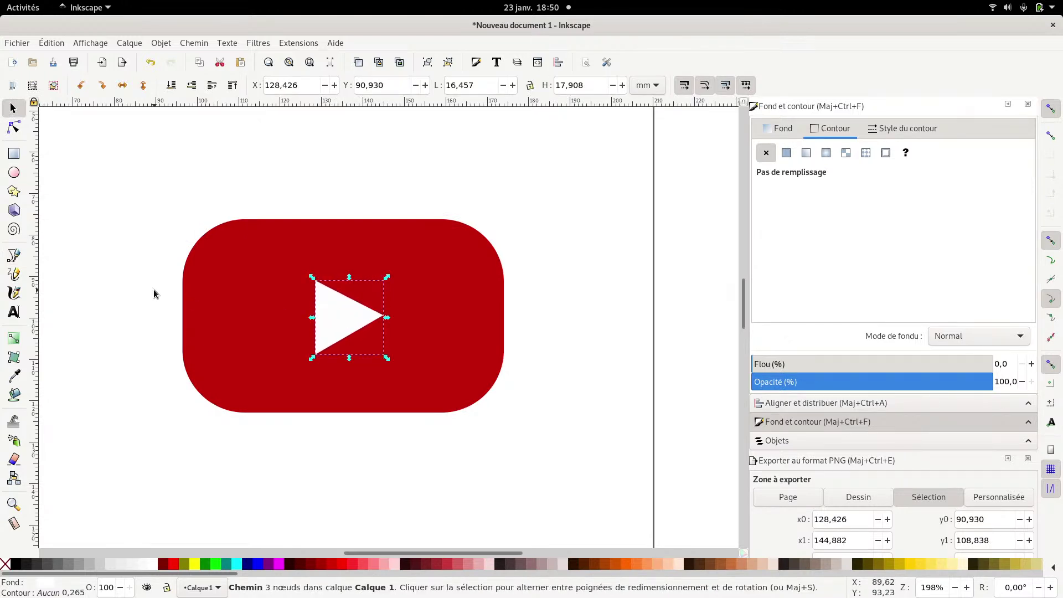
- Select the transparent frame rectangle around the AR logo and enlarge it to about 142 × 80 mm
{"action": "scroll", "coordinate": [102, 384], "scroll_direction": "down", "scroll_amount": 3}
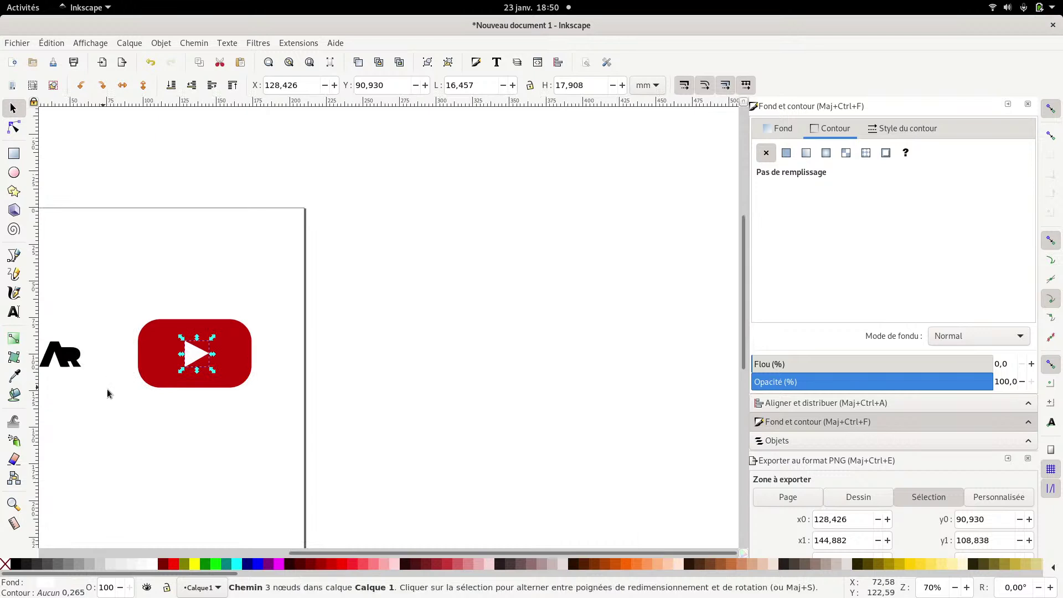
{"action": "scroll", "coordinate": [127, 396], "scroll_direction": "up", "scroll_amount": 5}
{"action": "scroll", "coordinate": [143, 400], "scroll_direction": "down", "scroll_amount": 1}
{"action": "scroll", "coordinate": [240, 468], "scroll_direction": "left", "scroll_amount": 4}
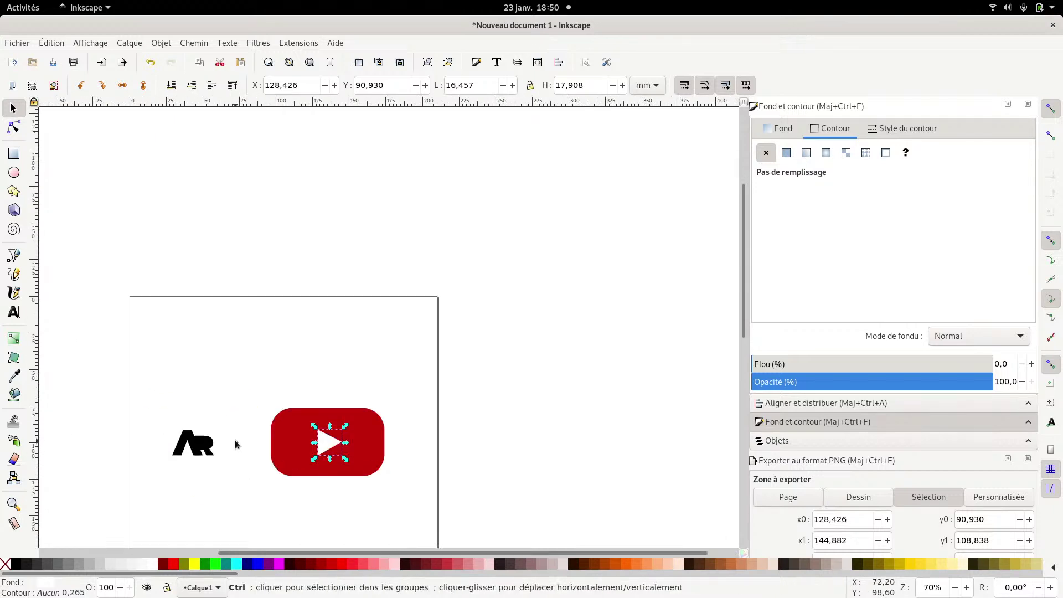
{"action": "scroll", "coordinate": [236, 444], "scroll_direction": "up", "scroll_amount": 2}
{"action": "left_click", "coordinate": [150, 401]}
{"action": "left_click_drag", "start_coordinate": [131, 332], "coordinate": [253, 496]}
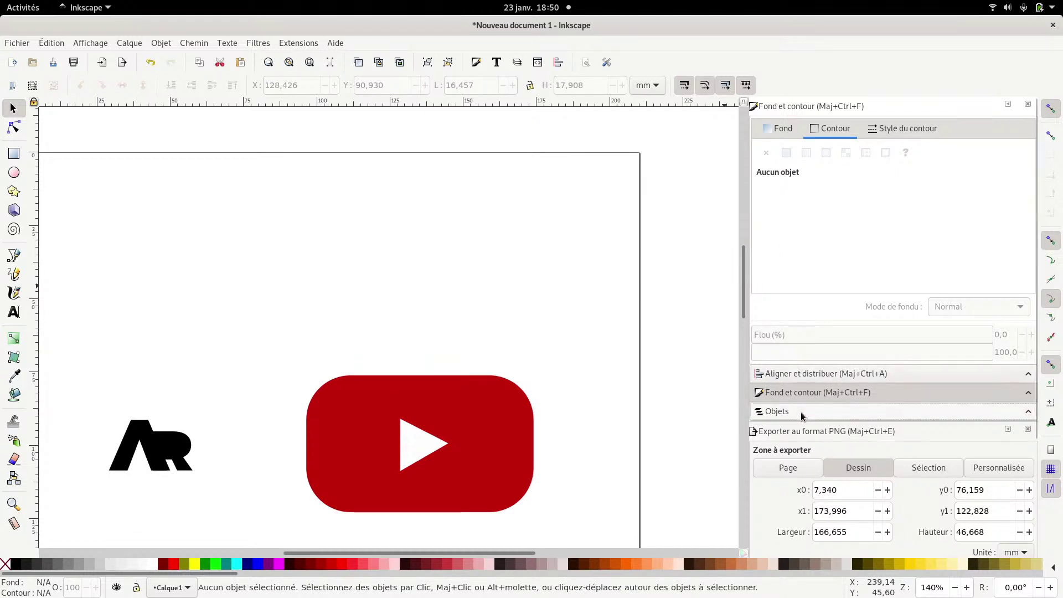
{"action": "left_click", "coordinate": [770, 411]}
{"action": "left_click", "coordinate": [876, 197]}
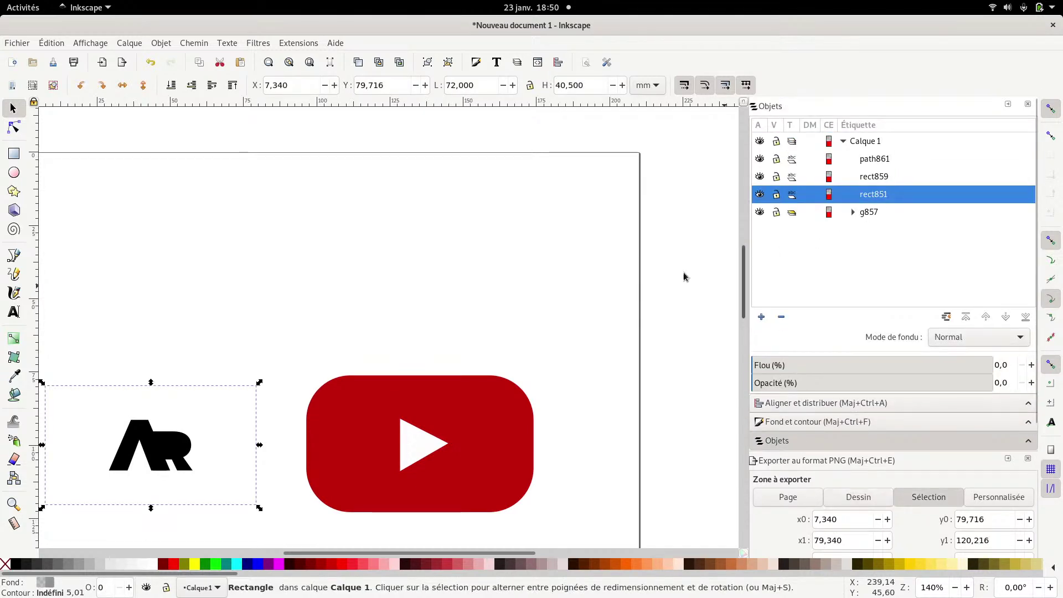
{"action": "left_click", "coordinate": [238, 394]}
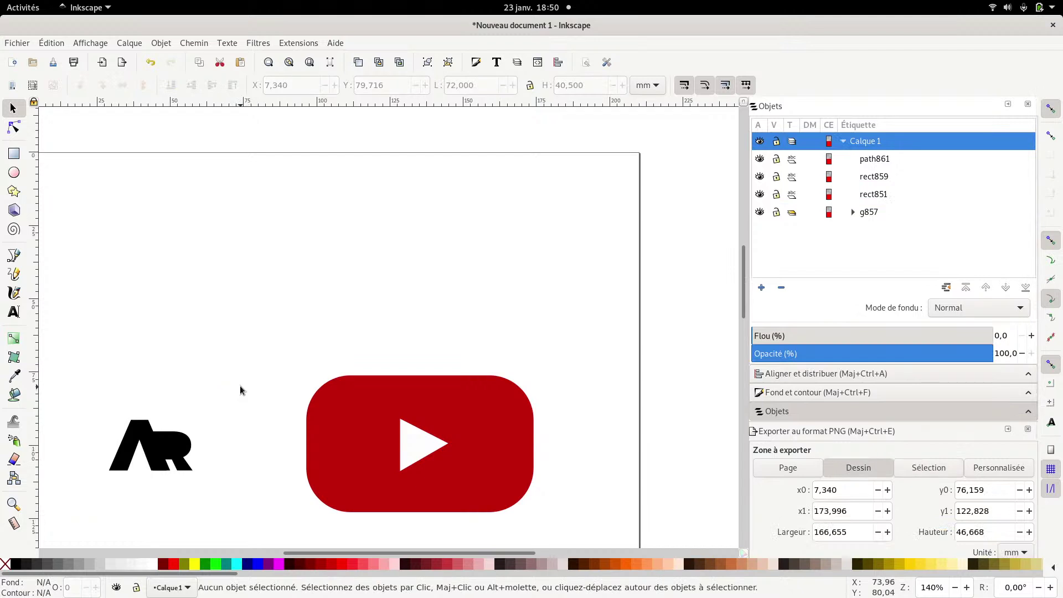
{"action": "left_click", "coordinate": [873, 195]}
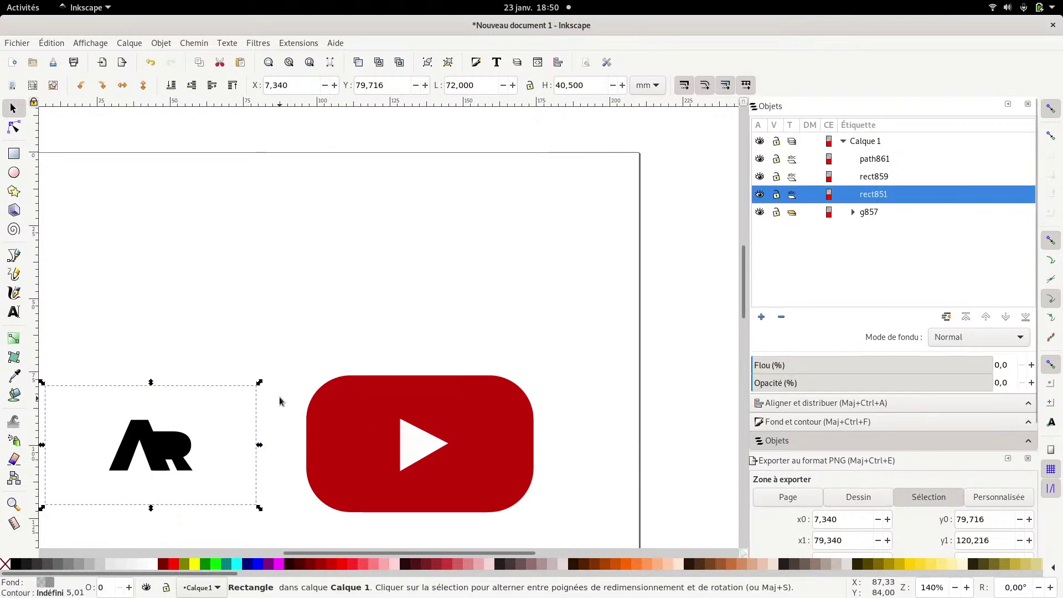
{"action": "left_click_drag", "start_coordinate": [258, 382], "coordinate": [437, 275]}
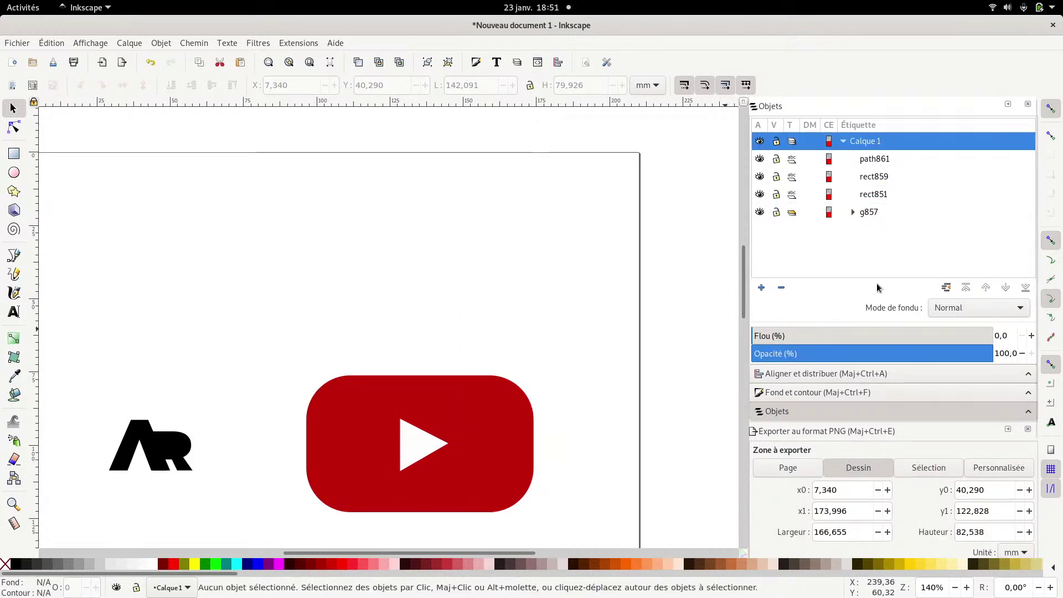
- Reselect the enlarged frame rectangle and set its opacity to 100%
{"action": "left_click", "coordinate": [888, 194]}
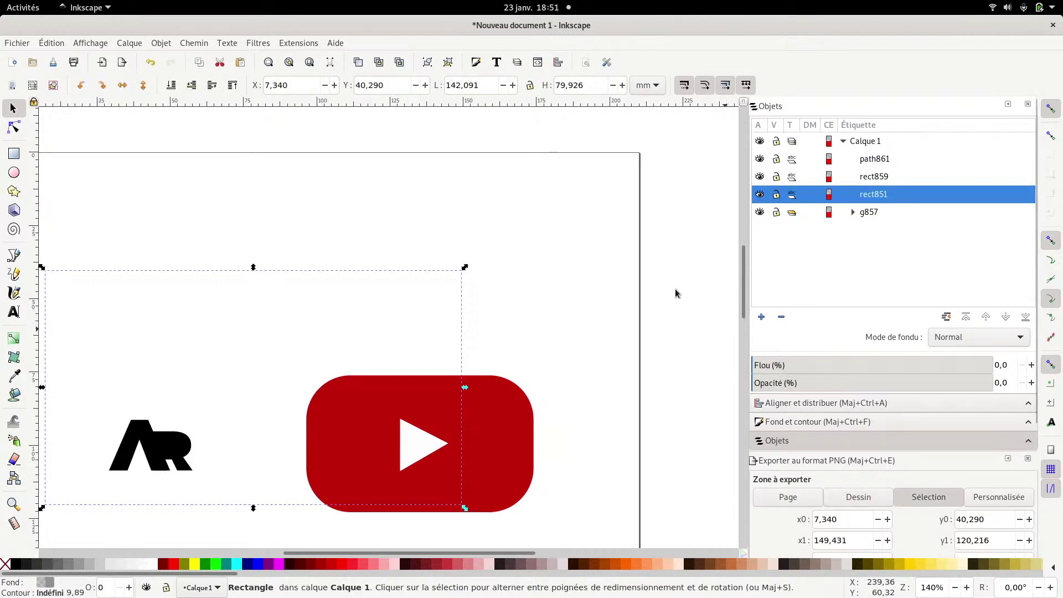
{"action": "left_click", "coordinate": [334, 275]}
{"action": "left_click", "coordinate": [886, 195]}
{"action": "left_click_drag", "start_coordinate": [787, 364], "coordinate": [753, 364]}
{"action": "left_click_drag", "start_coordinate": [817, 381], "coordinate": [997, 382]}
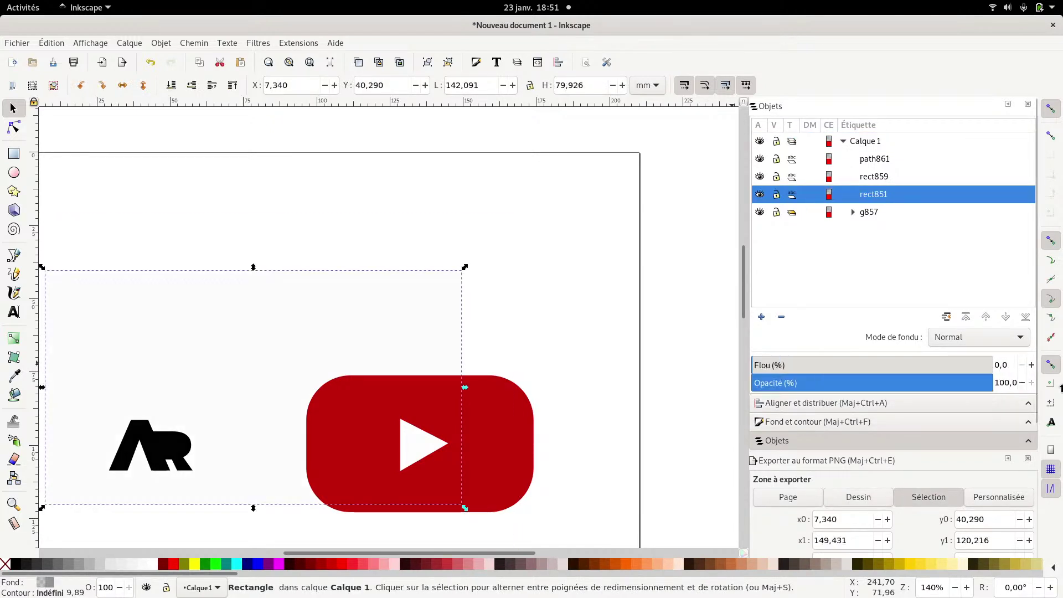
- Move the frame rectangle around the red play-button logo, to about X 62.8, Y 55.2 mm
{"action": "left_click", "coordinate": [408, 276]}
{"action": "left_click_drag", "start_coordinate": [403, 297], "coordinate": [511, 354]}
{"action": "scroll", "coordinate": [521, 340], "scroll_direction": "down", "scroll_amount": 2}
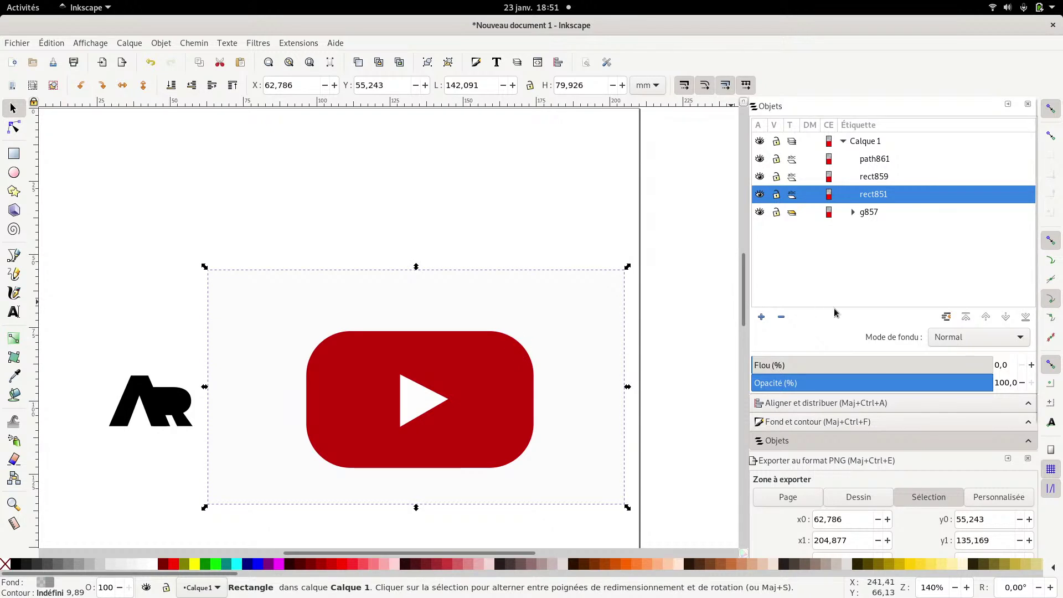
- Group the white play triangle with the red rounded rectangle
{"action": "left_click", "coordinate": [878, 160]}
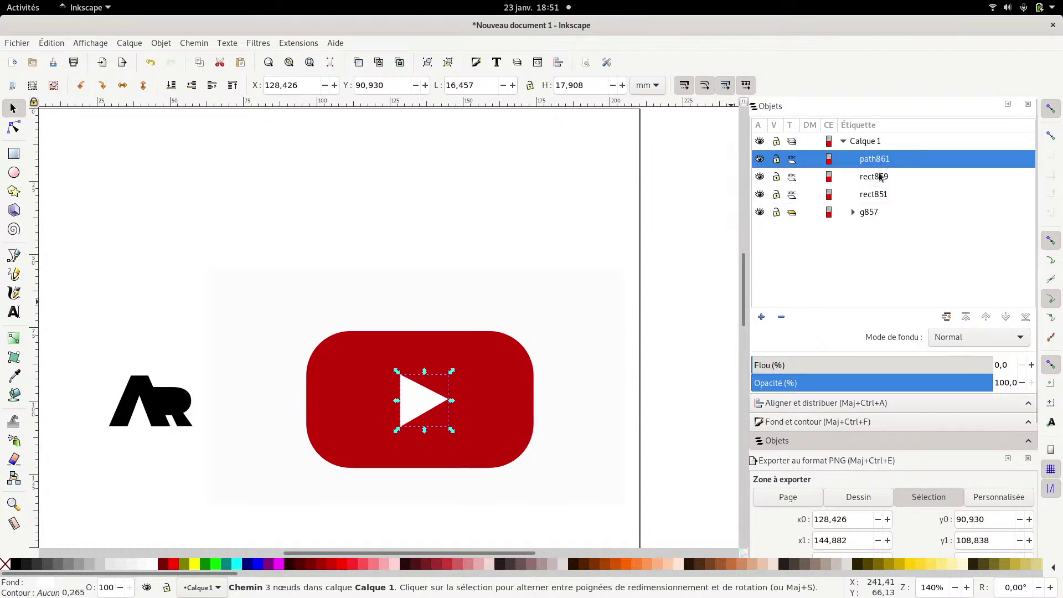
{"action": "left_click", "coordinate": [881, 178], "text": "shift"}
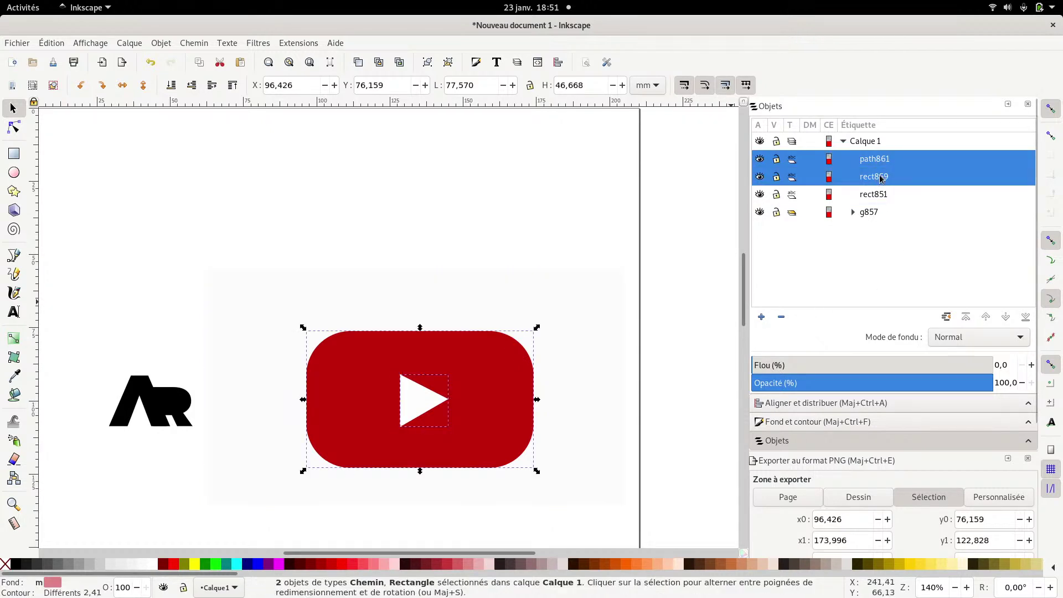
{"action": "key", "text": "ctrl+g"}
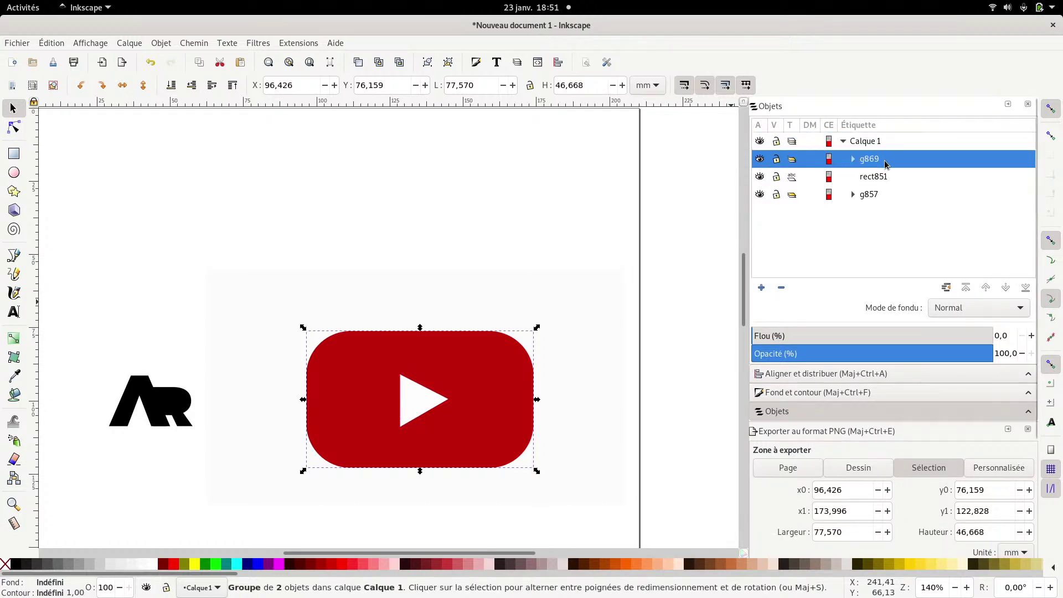
- Centre the play-button group on the frame rectangle both horizontally and vertically
{"action": "left_click", "coordinate": [883, 178], "text": "shift"}
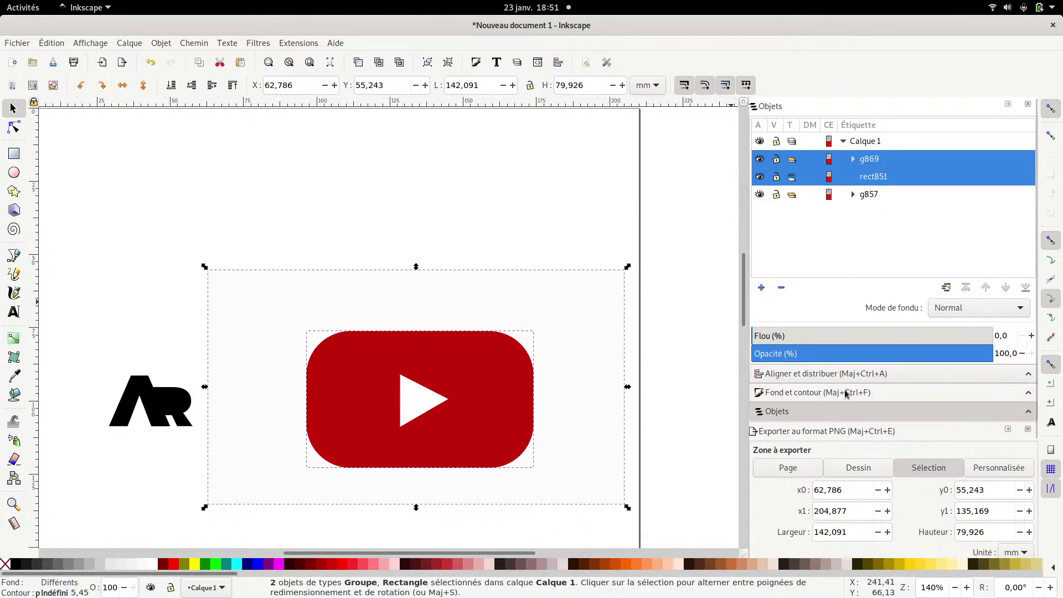
{"action": "left_click", "coordinate": [803, 375]}
{"action": "left_click", "coordinate": [950, 169]}
{"action": "left_click", "coordinate": [950, 187]}
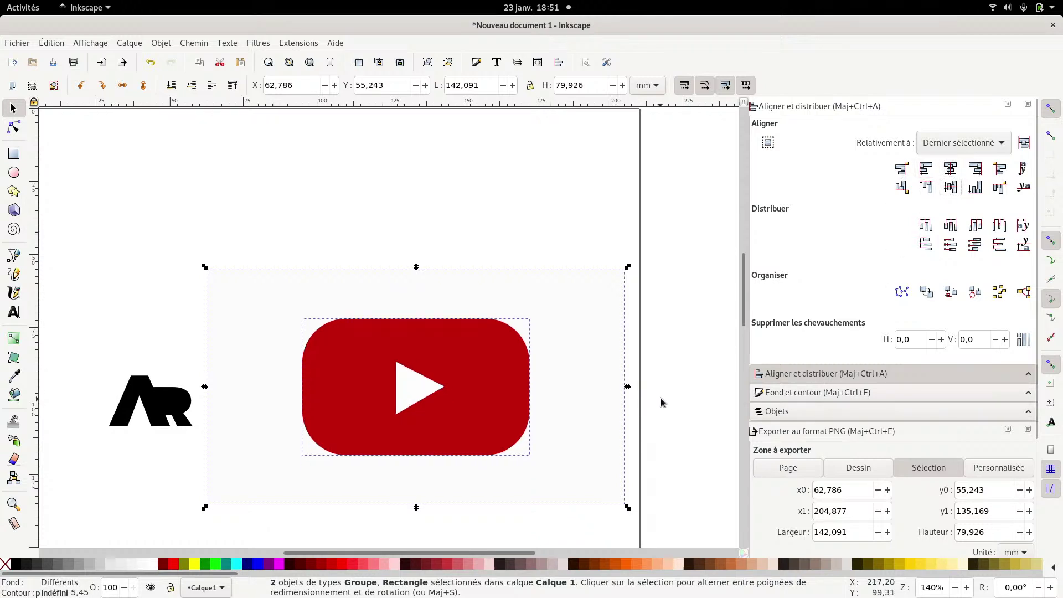
{"action": "left_click", "coordinate": [679, 316]}
- Set the opacity of the frame rectangle behind the play-button logo to 0%
{"action": "left_click", "coordinate": [596, 309]}
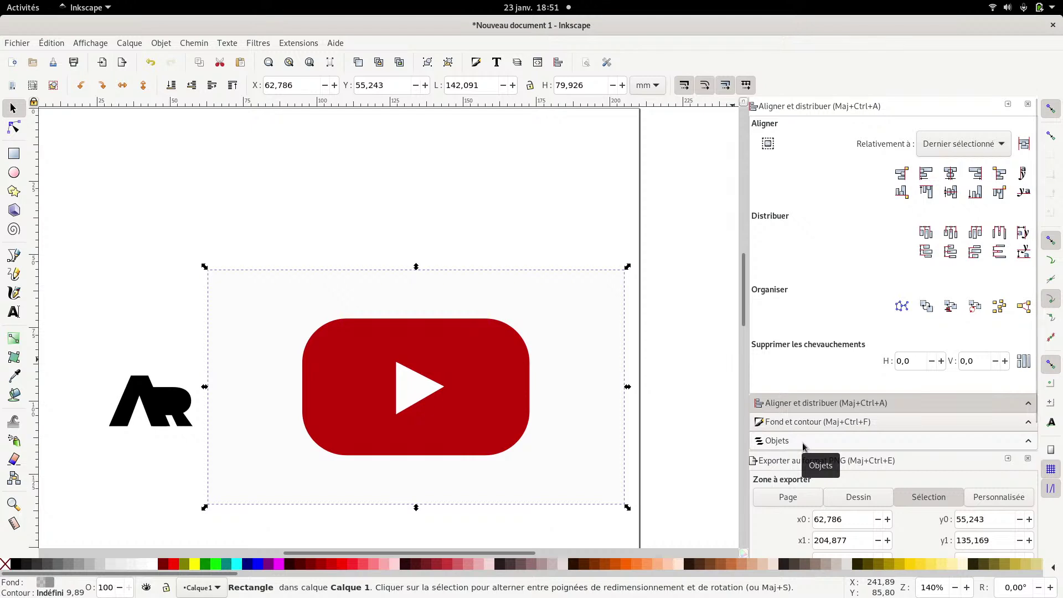
{"action": "left_click", "coordinate": [809, 422]}
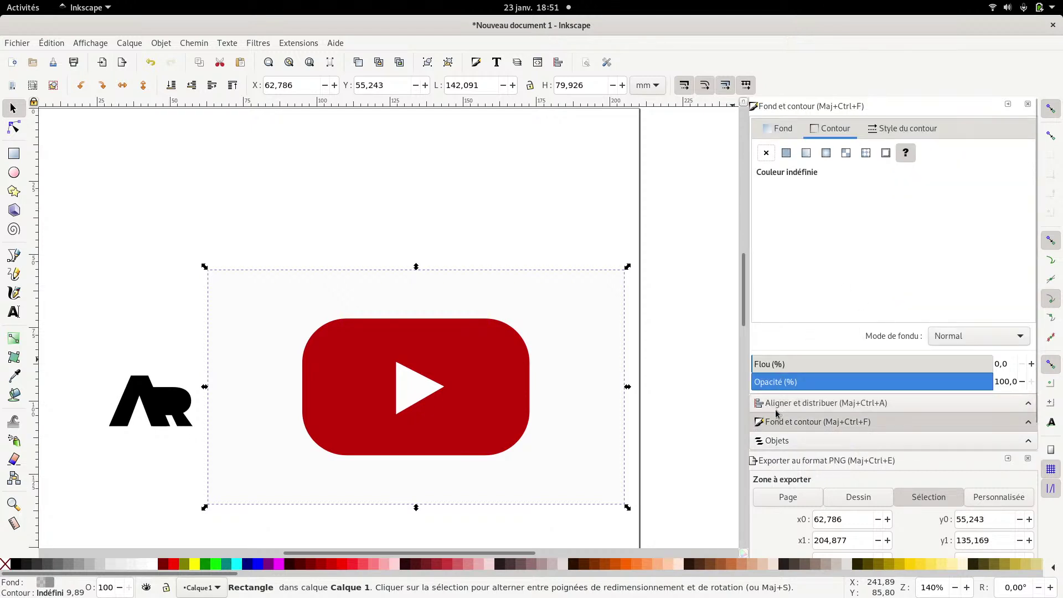
{"action": "left_click_drag", "start_coordinate": [790, 379], "coordinate": [708, 380]}
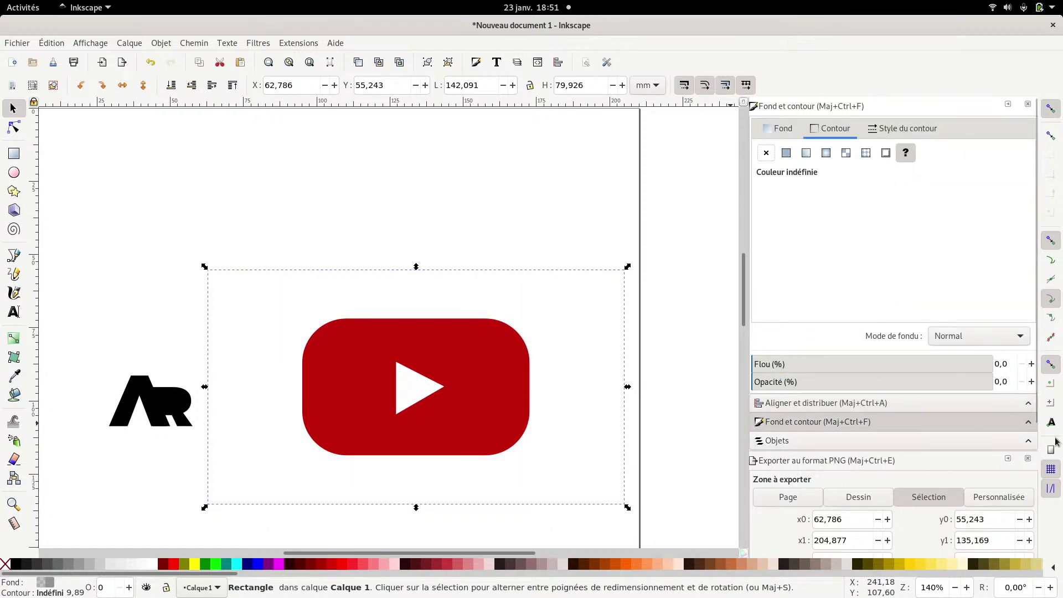
- Export the selected frame area as fake_yt_logo.png in the kdenlive folder
{"action": "scroll", "coordinate": [1033, 358], "scroll_direction": "down", "scroll_amount": 5}
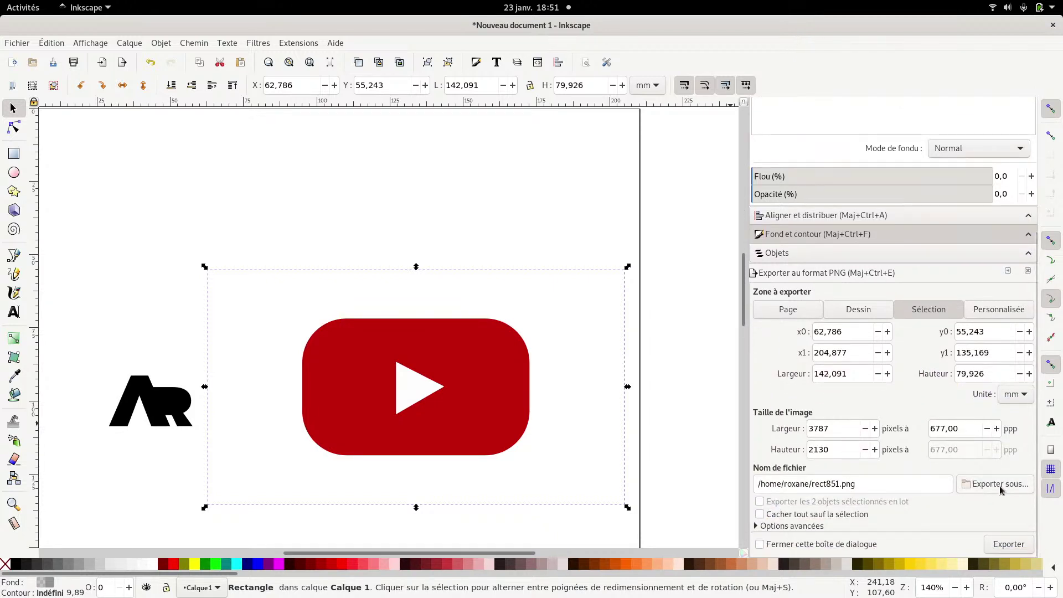
{"action": "left_click_drag", "start_coordinate": [811, 485], "coordinate": [879, 487]}
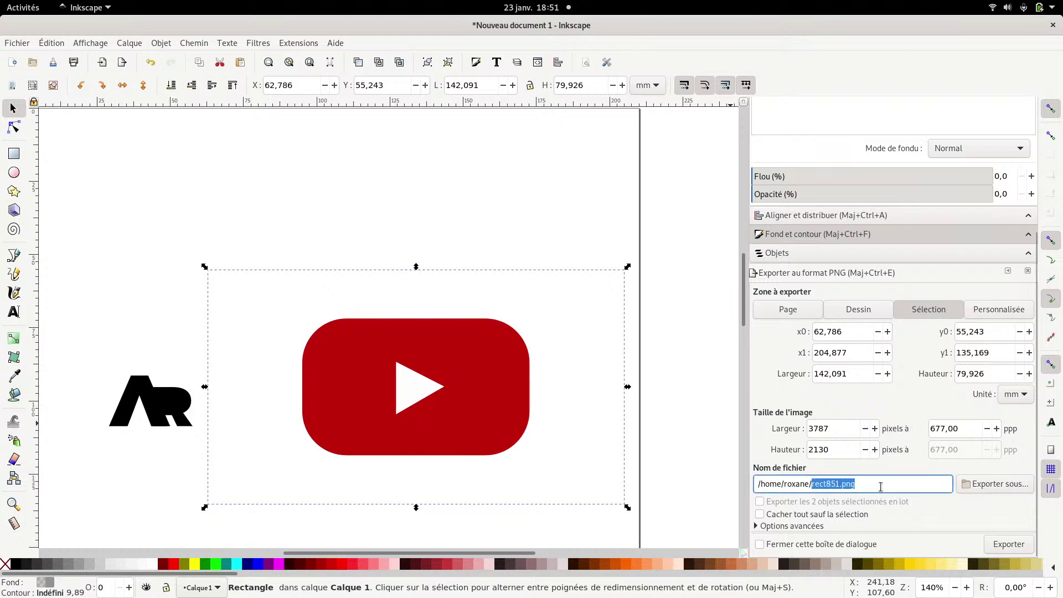
{"action": "type", "text": "kdenlive/fake_yt_logo"}
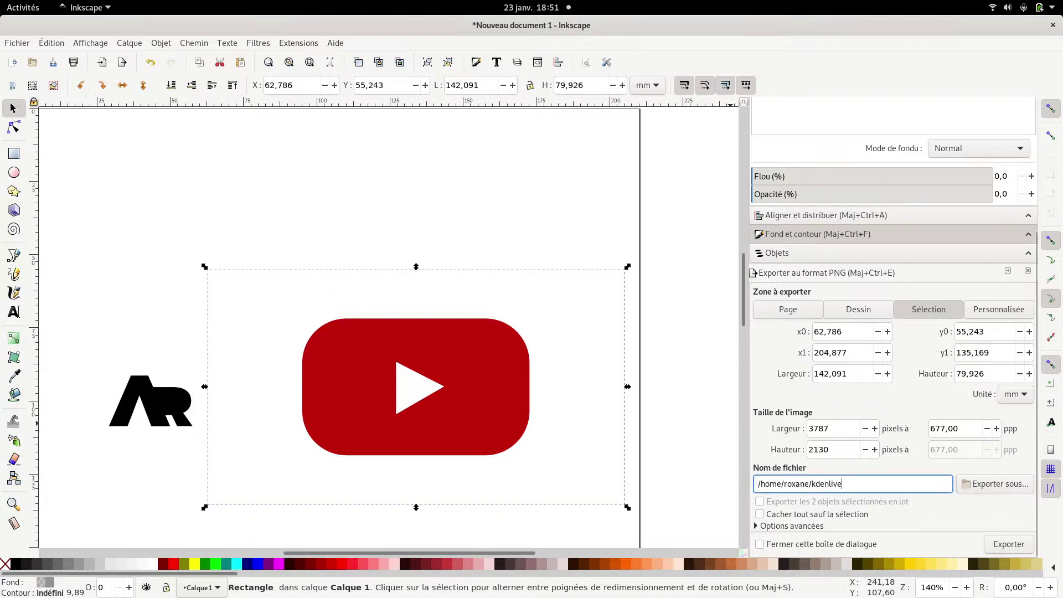
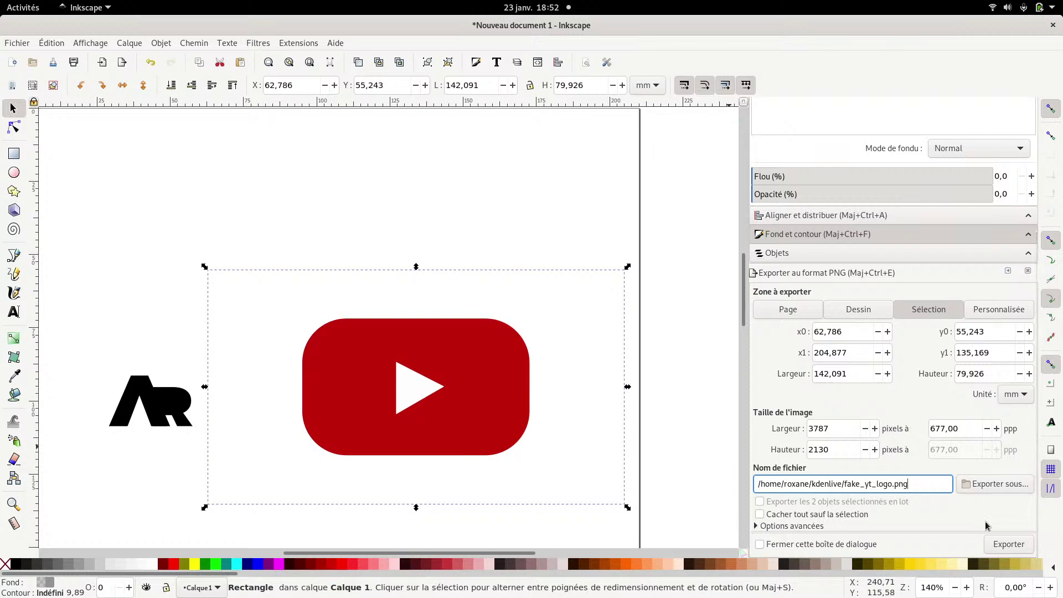
{"action": "left_click", "coordinate": [1007, 544]}
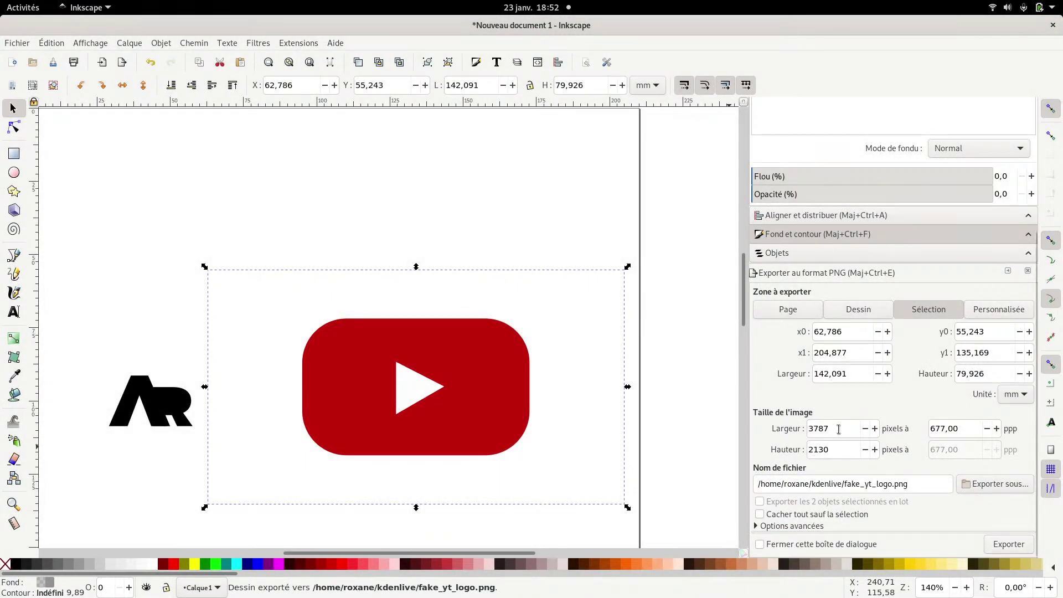
- Set the export image width to 1920 pixels and export fake_yt_logo.png again, replacing the existing file
{"action": "double_click", "coordinate": [836, 429]}
{"action": "type", "text": "19"}
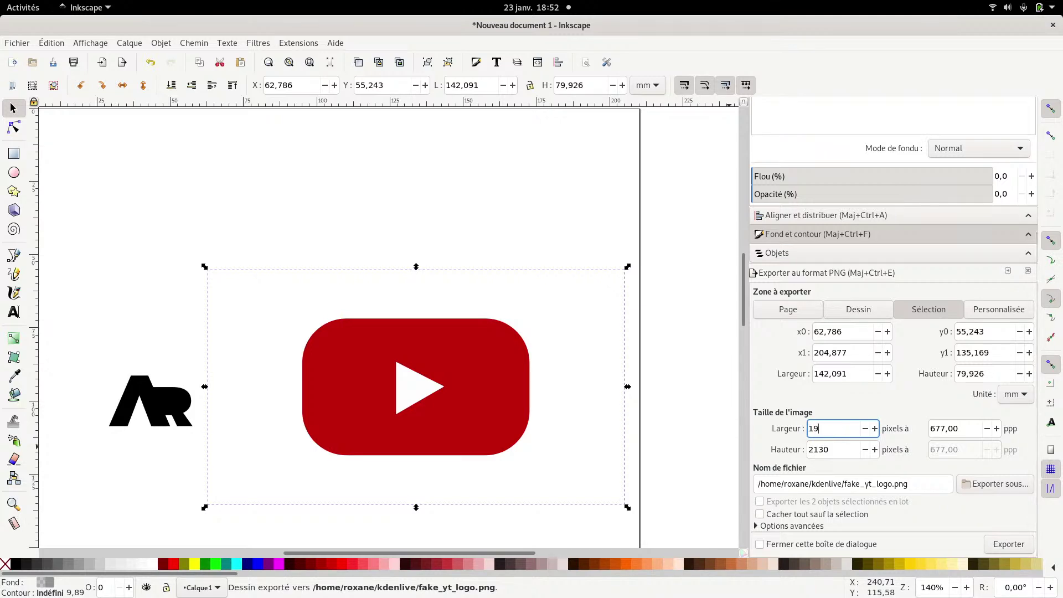
{"action": "type", "text": "20"}
{"action": "key", "text": "Return"}
{"action": "left_click", "coordinate": [1008, 543]}
{"action": "left_click", "coordinate": [662, 342]}
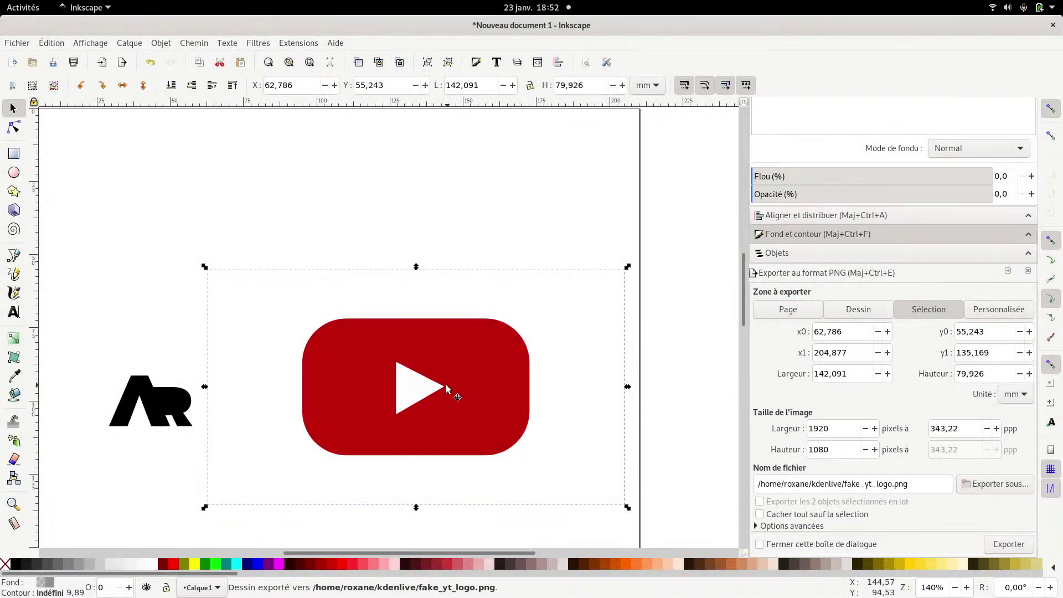
- Hide the play triangle inside the play-button group, leaving the group's opacity at 100%
{"action": "left_click", "coordinate": [416, 389]}
{"action": "left_click", "coordinate": [417, 389]}
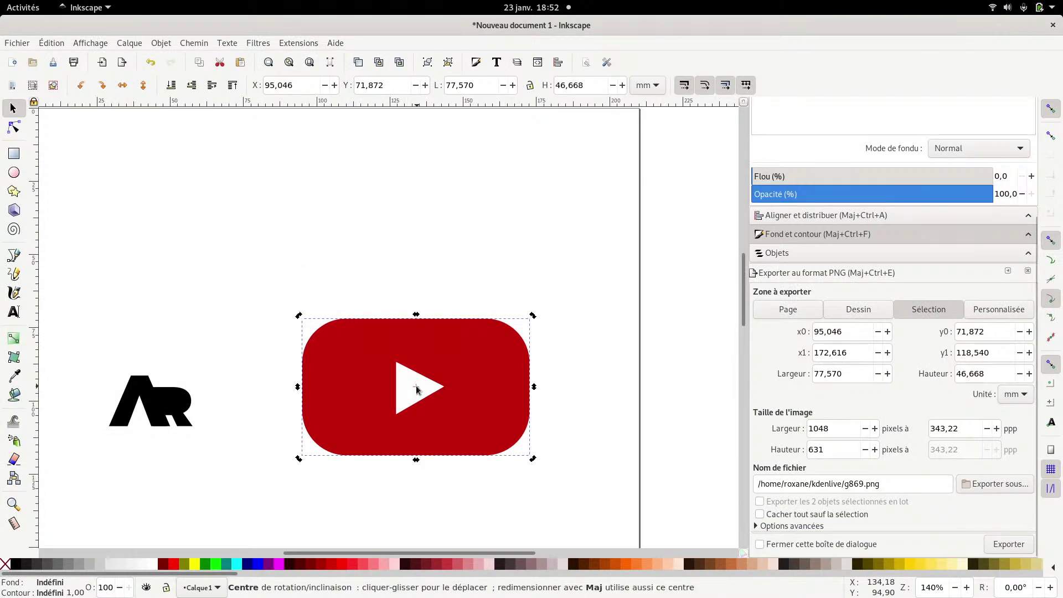
{"action": "left_click", "coordinate": [795, 255]}
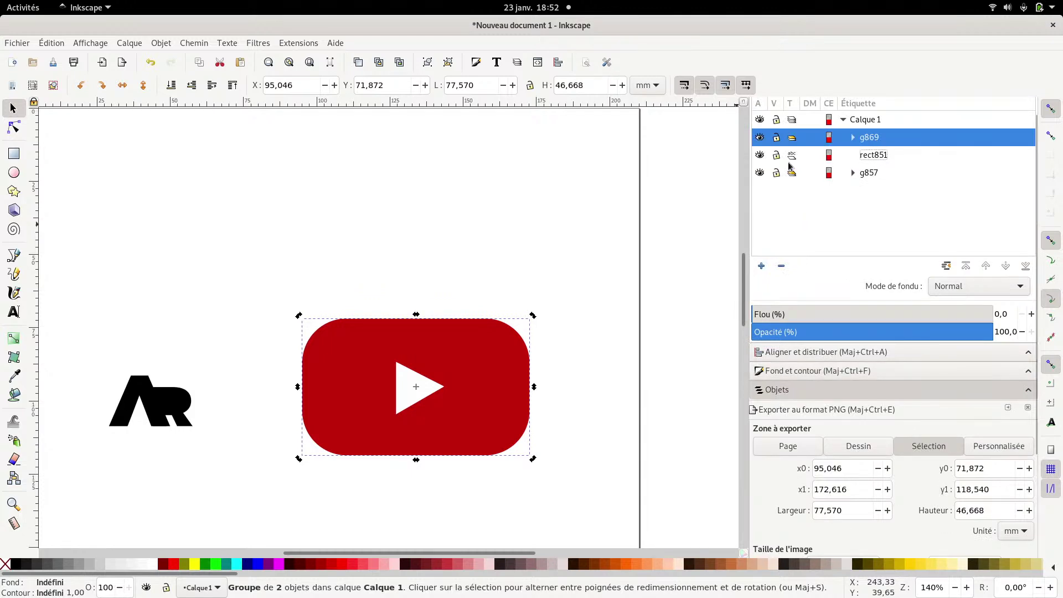
{"action": "left_click", "coordinate": [853, 138]}
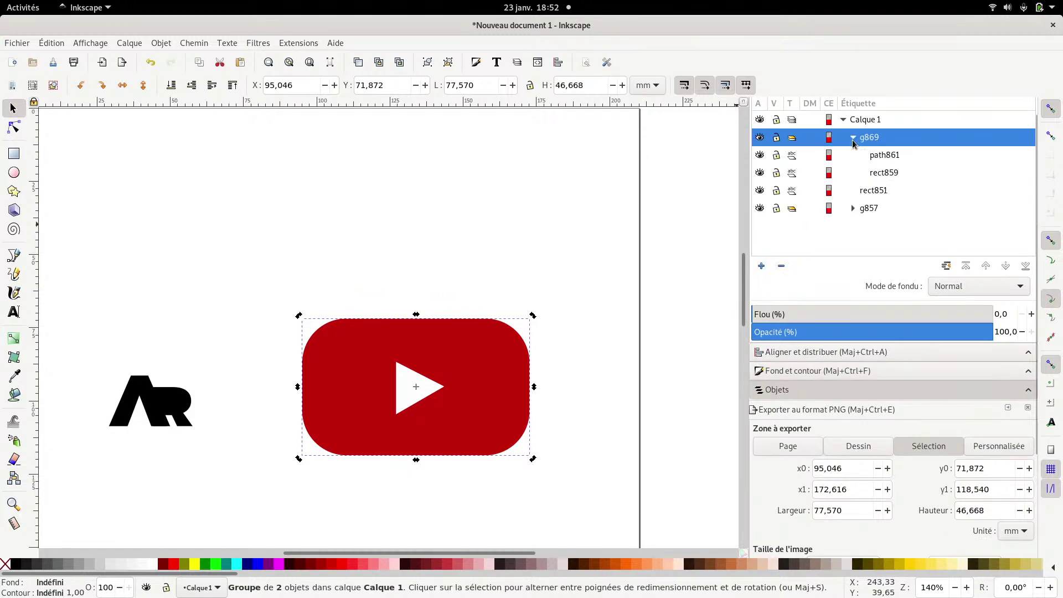
{"action": "left_click", "coordinate": [760, 156]}
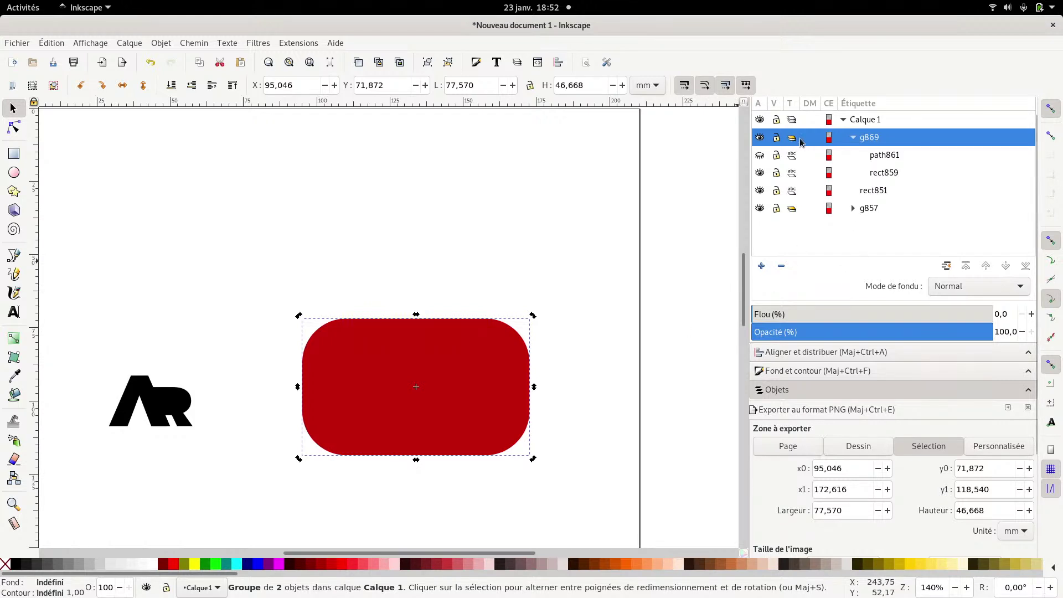
{"action": "left_click_drag", "start_coordinate": [807, 332], "coordinate": [643, 341]}
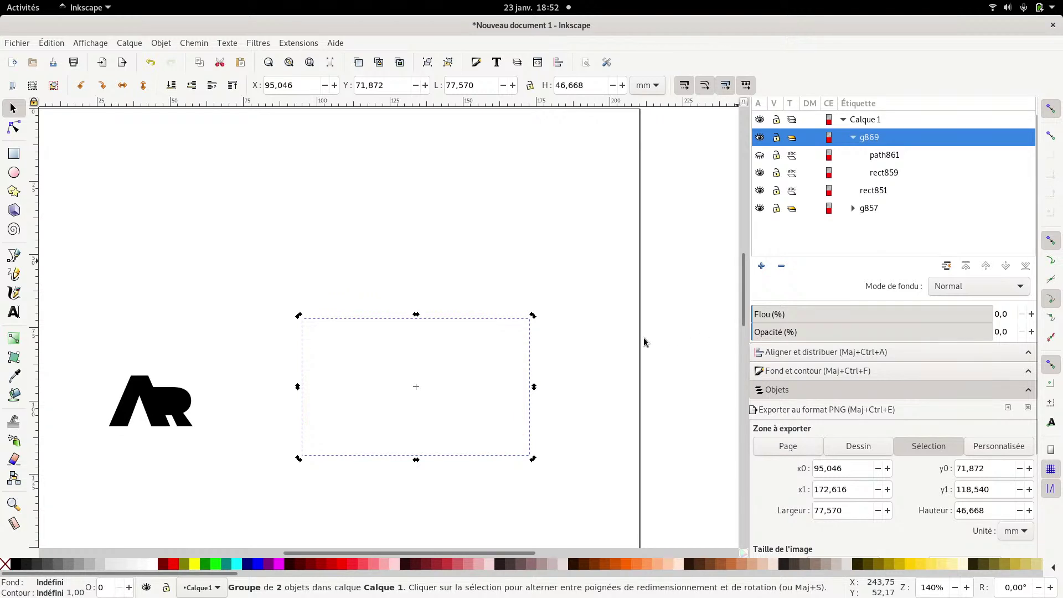
{"action": "left_click_drag", "start_coordinate": [883, 336], "coordinate": [999, 331]}
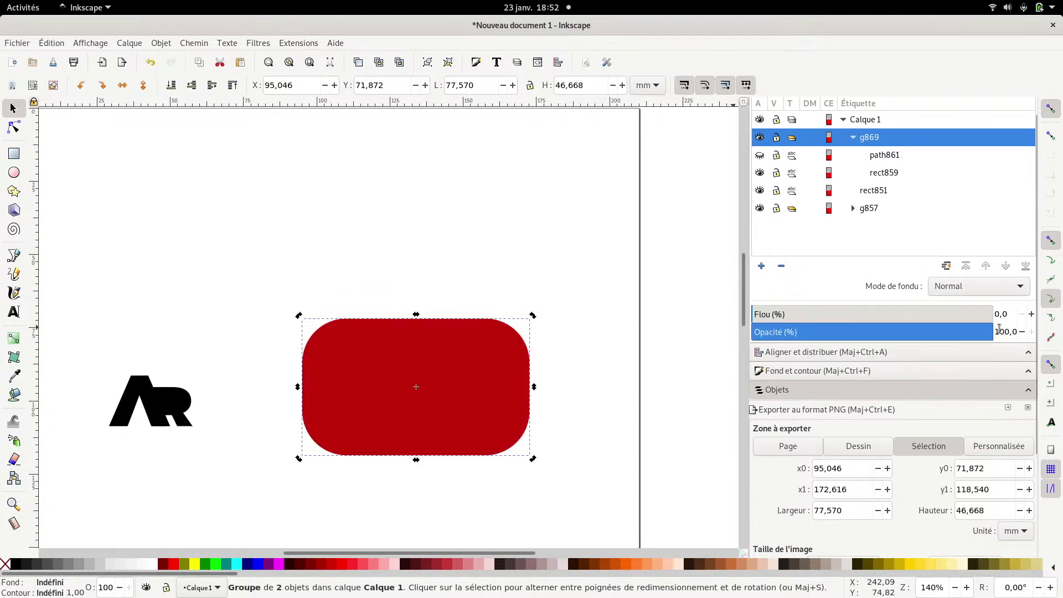
- Set the hidden play triangle's opacity to 0% and give the frame rectangle's export an image width of 1920 pixels
{"action": "left_click", "coordinate": [880, 161]}
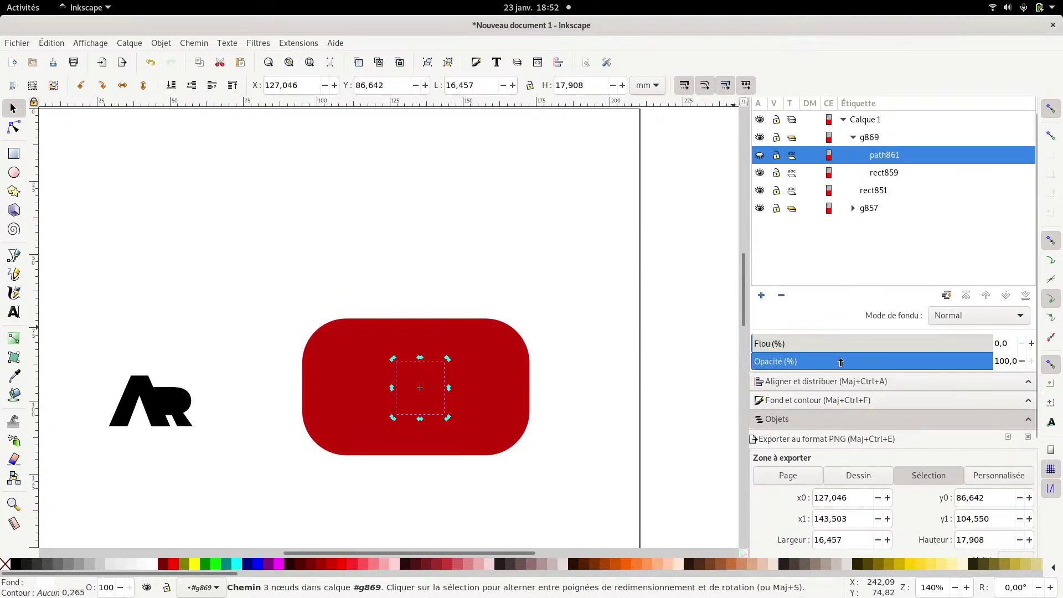
{"action": "left_click_drag", "start_coordinate": [840, 362], "coordinate": [671, 368]}
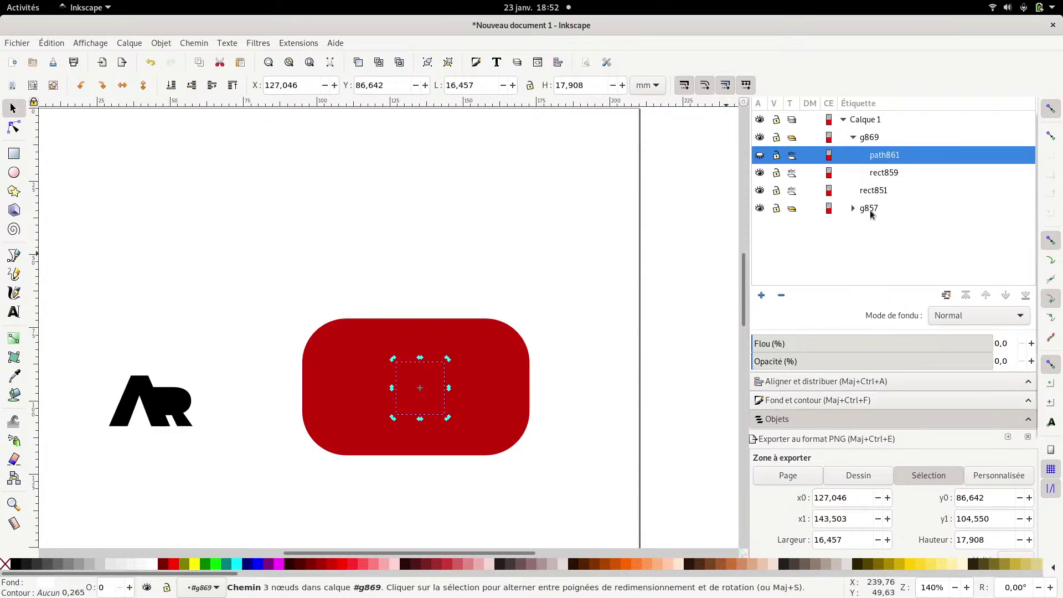
{"action": "left_click", "coordinate": [875, 192]}
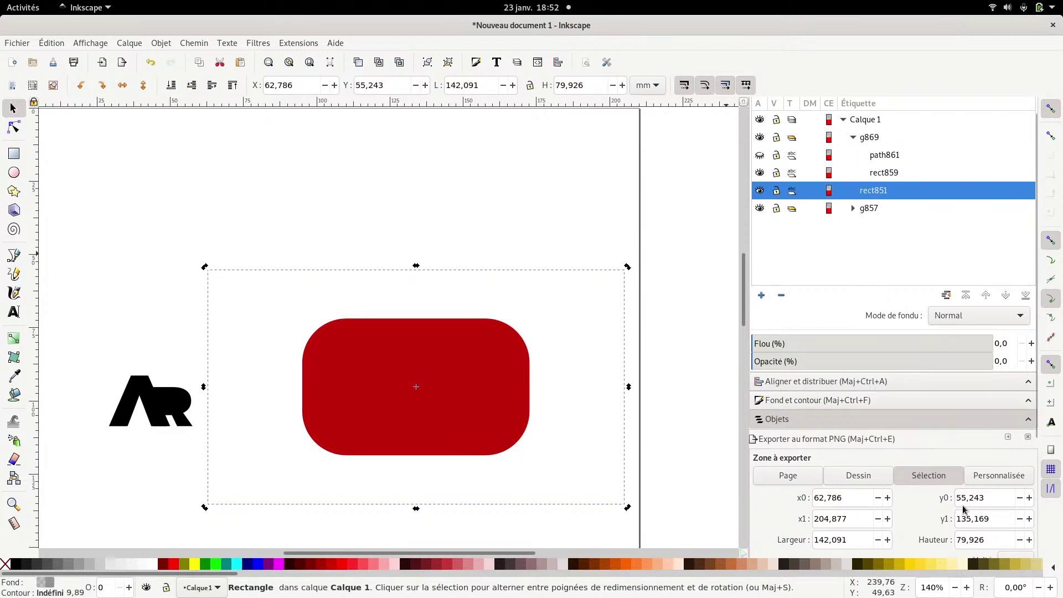
{"action": "scroll", "coordinate": [1040, 553], "scroll_direction": "down", "scroll_amount": 5}
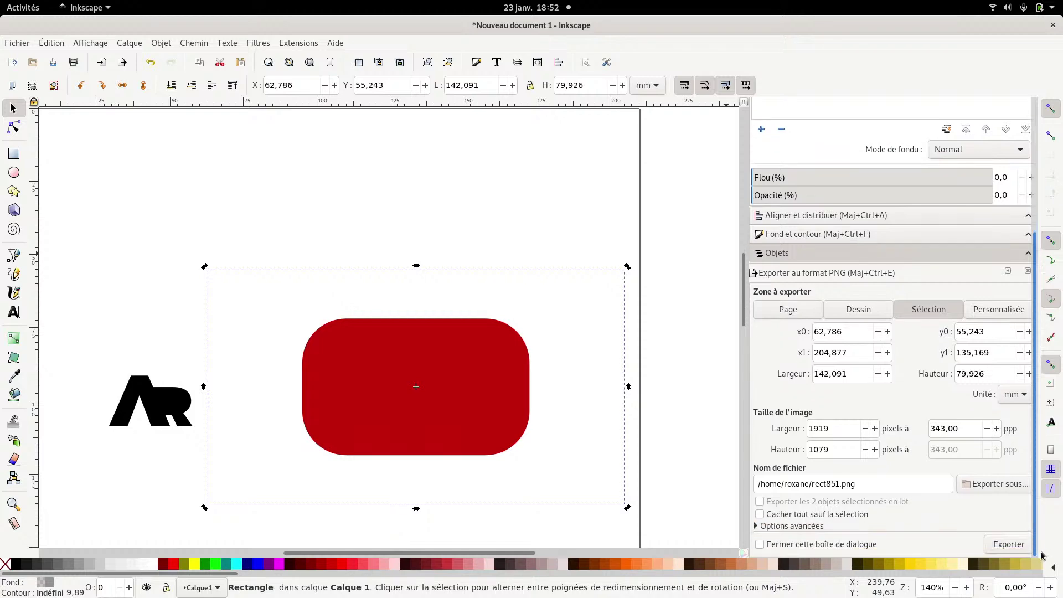
{"action": "left_click", "coordinate": [876, 429]}
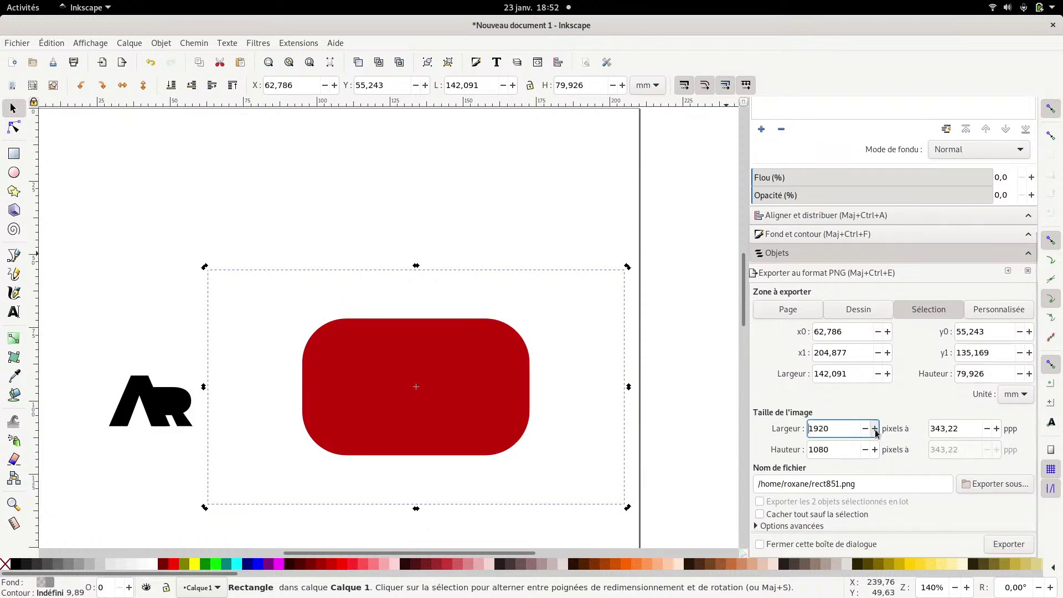
- Export the frame area with only the red rounded rectangle as fake_yt_logo1.png in the kdenlive folder
{"action": "left_click", "coordinate": [975, 484]}
{"action": "left_click", "coordinate": [366, 152]}
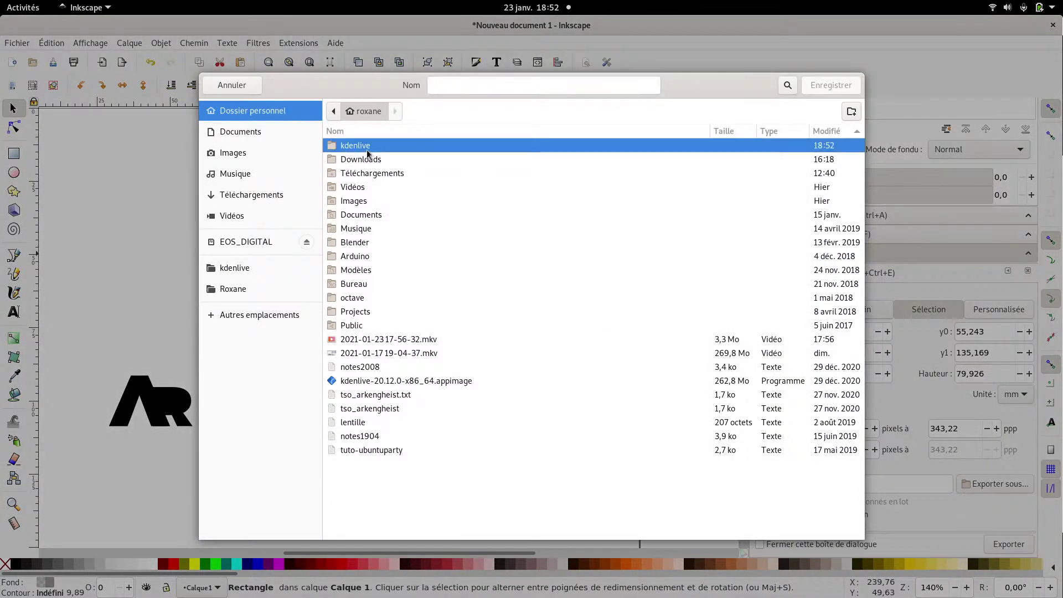
{"action": "double_click", "coordinate": [368, 151]}
{"action": "left_click", "coordinate": [391, 421]}
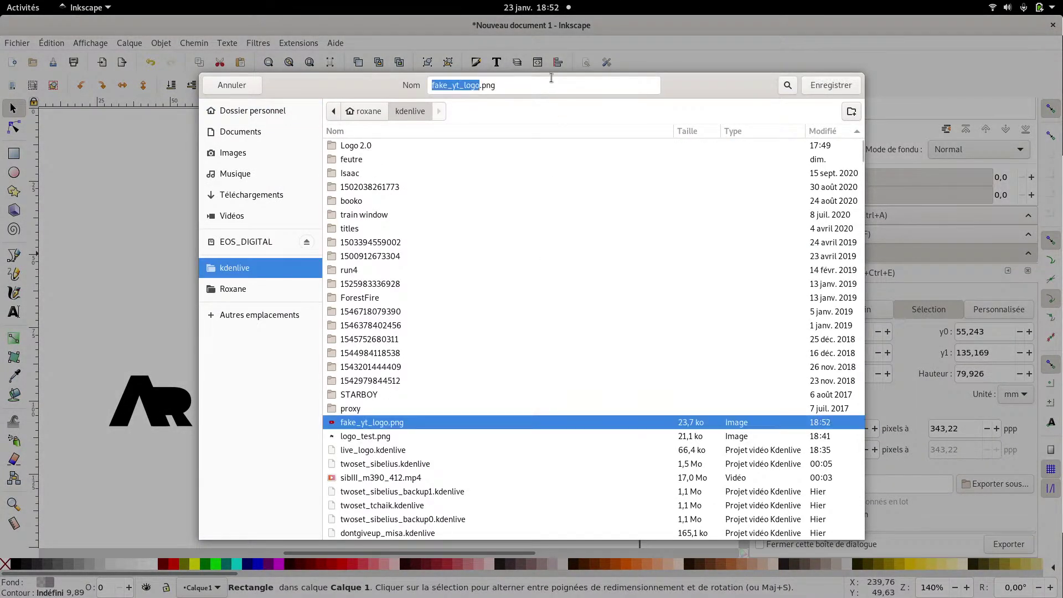
{"action": "left_click", "coordinate": [832, 86]}
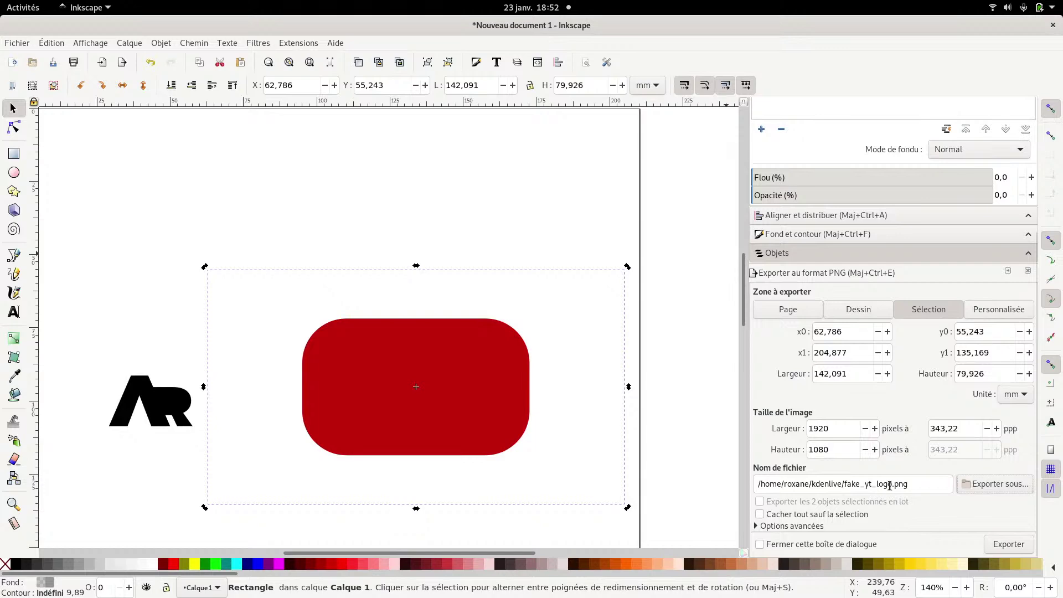
{"action": "left_click", "coordinate": [890, 485]}
{"action": "type", "text": "1"}
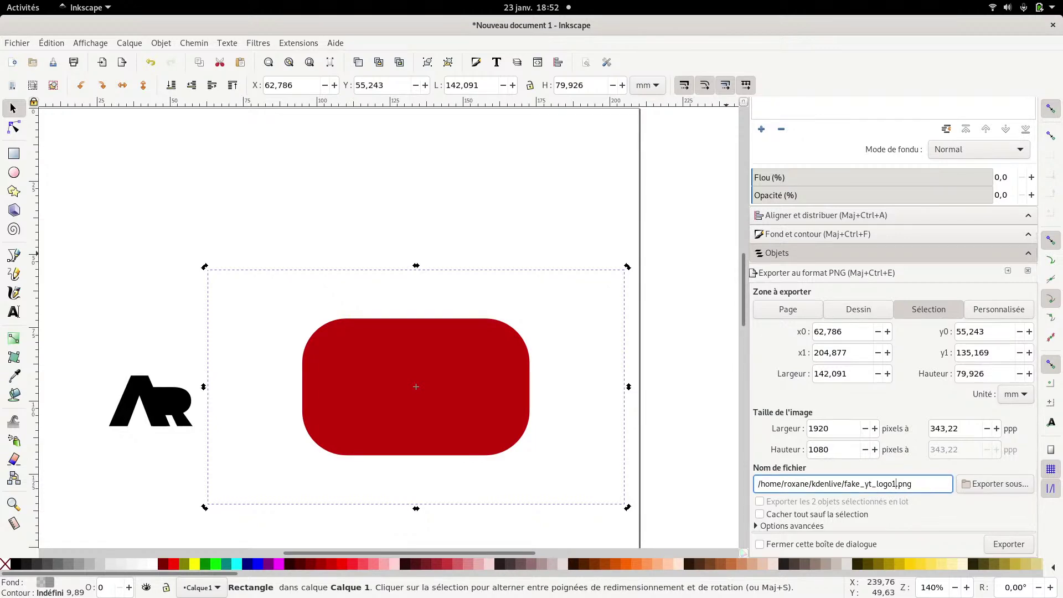
{"action": "key", "text": "Return"}
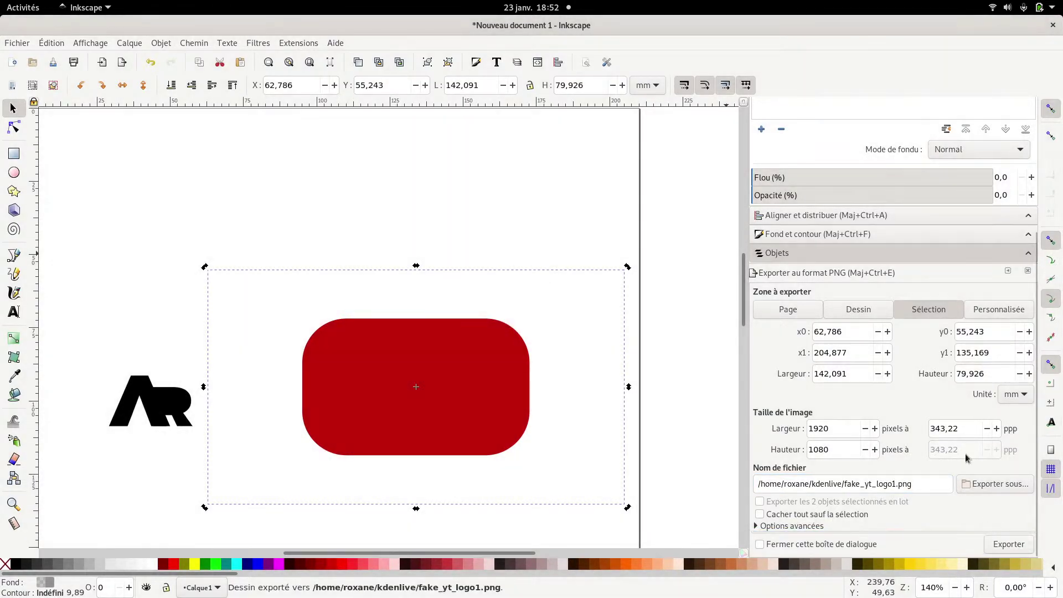
- Set the frame rectangle's opacity to 100%, unhide the play triangle, and set the red rounded rectangle's opacity to 0%
{"action": "scroll", "coordinate": [830, 209], "scroll_direction": "up", "scroll_amount": 5}
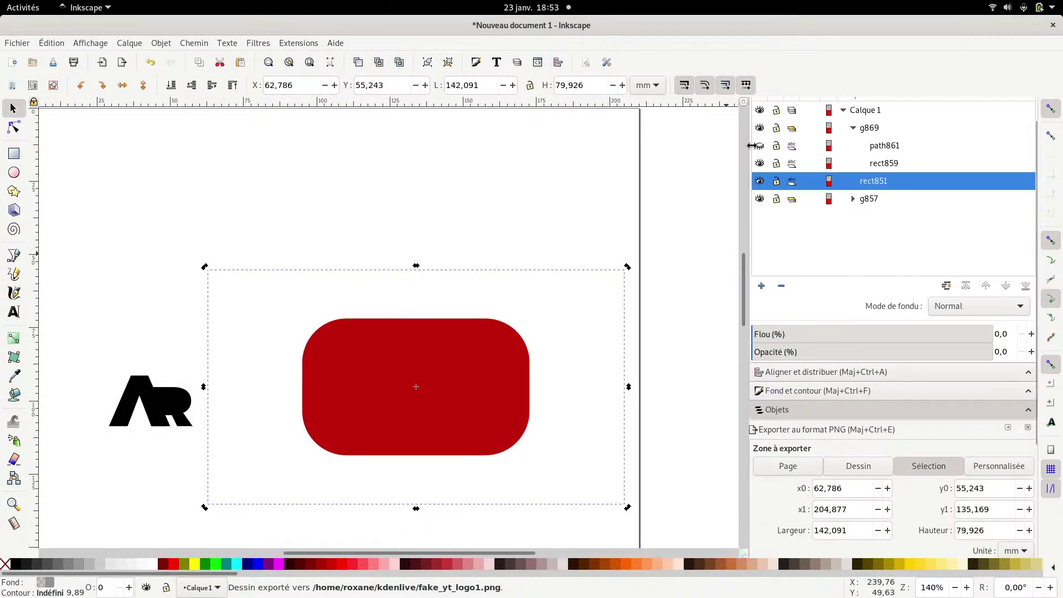
{"action": "left_click_drag", "start_coordinate": [792, 345], "coordinate": [997, 357]}
{"action": "left_click", "coordinate": [882, 163]}
{"action": "left_click_drag", "start_coordinate": [871, 364], "coordinate": [726, 367]}
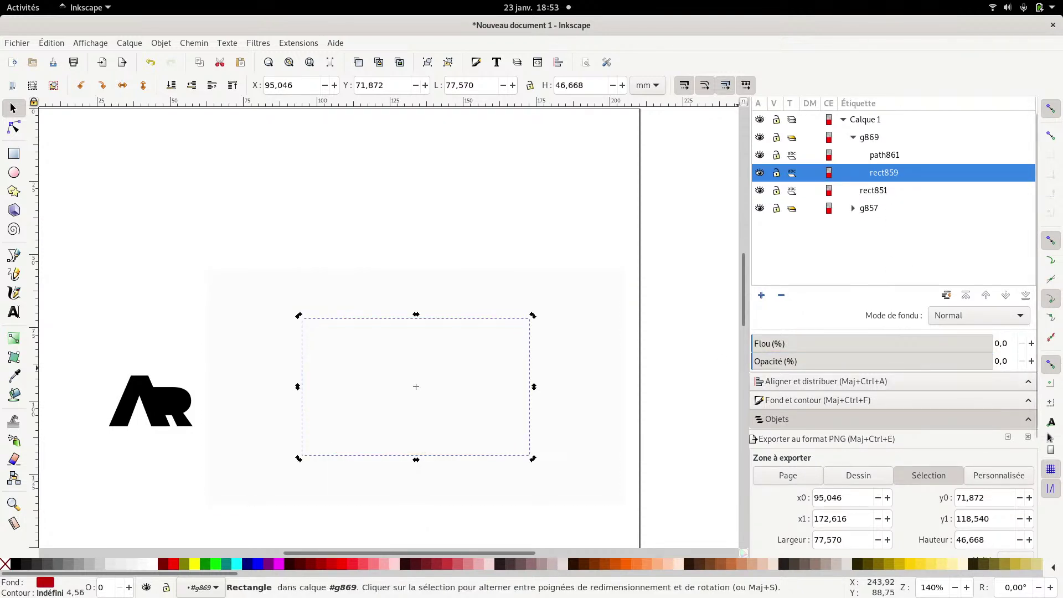
- Export the frame rectangle's area at 1920 pixels wide as fake_yt_logo2.png in the kdenlive folder
{"action": "left_click", "coordinate": [874, 194]}
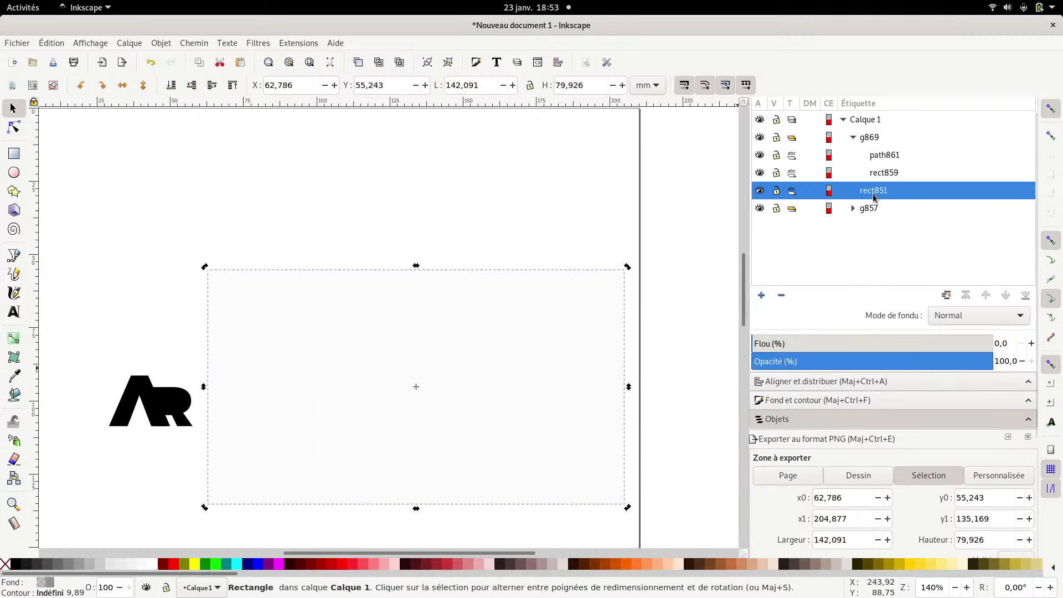
{"action": "left_click_drag", "start_coordinate": [1040, 348], "coordinate": [1040, 470]}
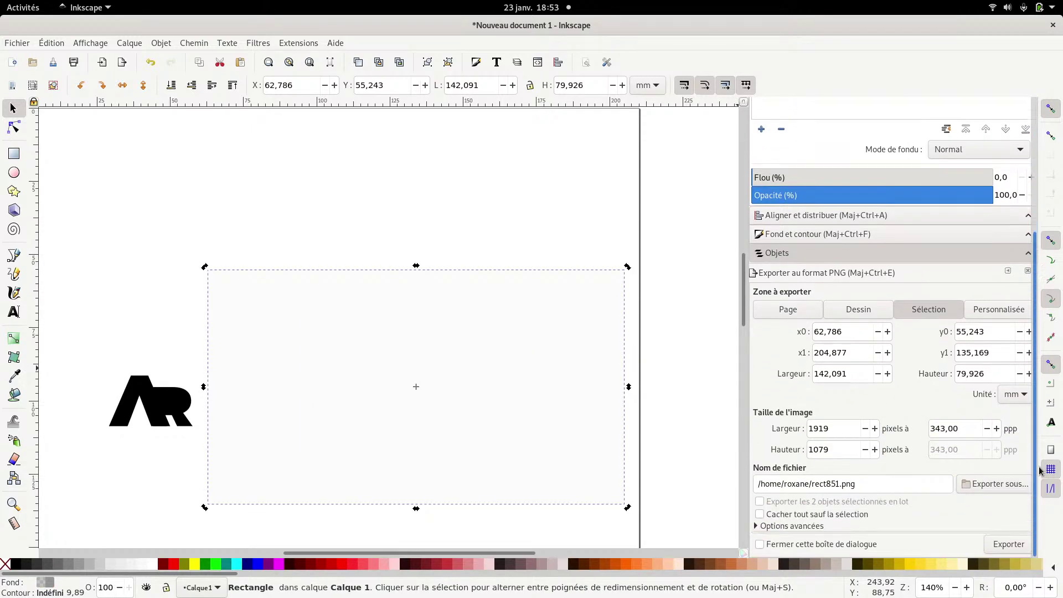
{"action": "left_click", "coordinate": [994, 483]}
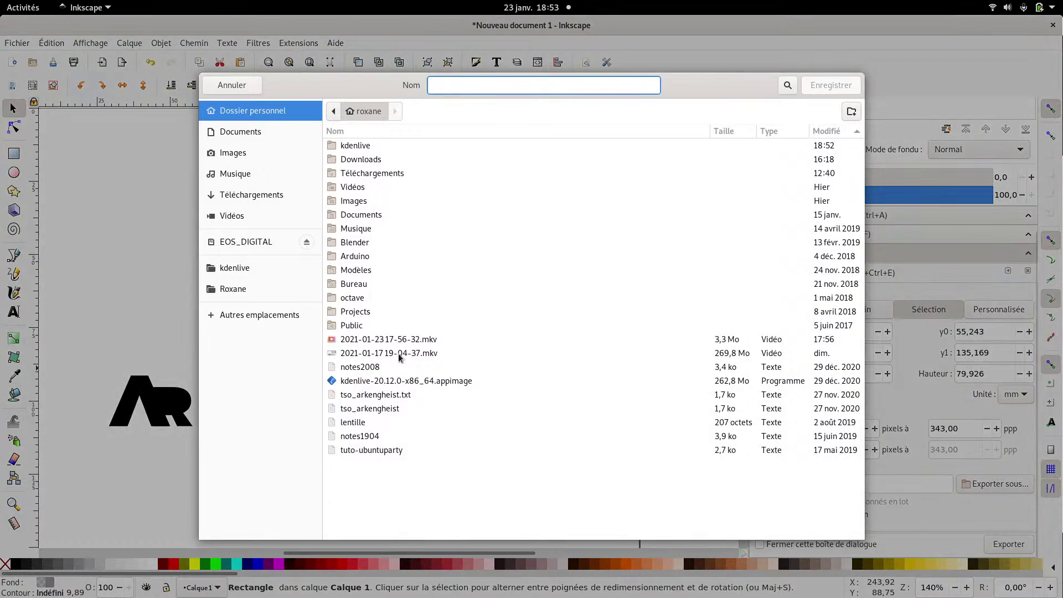
{"action": "double_click", "coordinate": [355, 145]}
{"action": "left_click", "coordinate": [371, 422]}
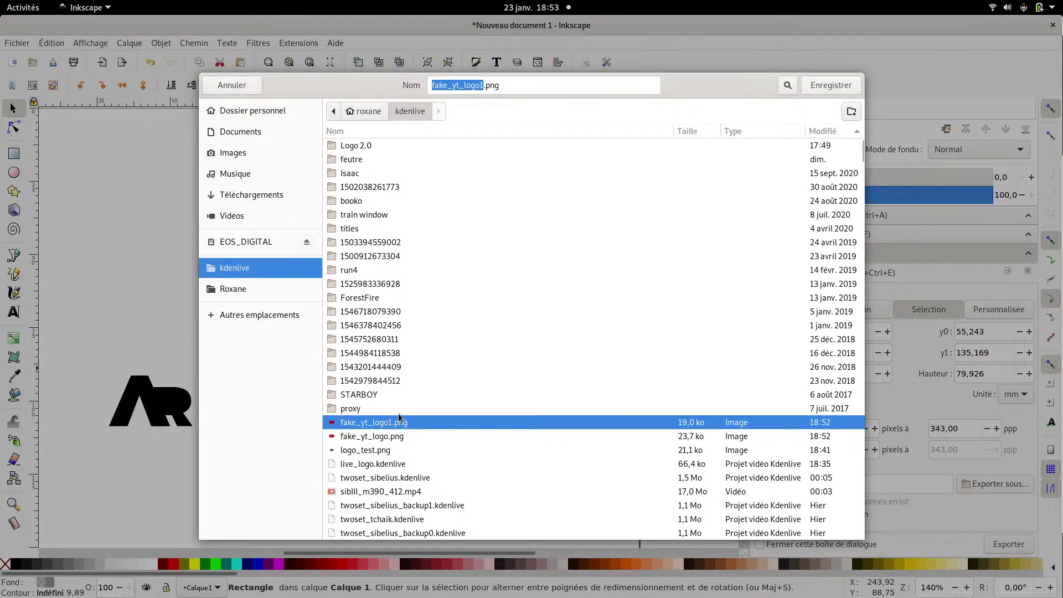
{"action": "left_click", "coordinate": [813, 92]}
{"action": "left_click", "coordinate": [895, 484]}
{"action": "key", "text": "BackSpace"}
{"action": "type", "text": "2"}
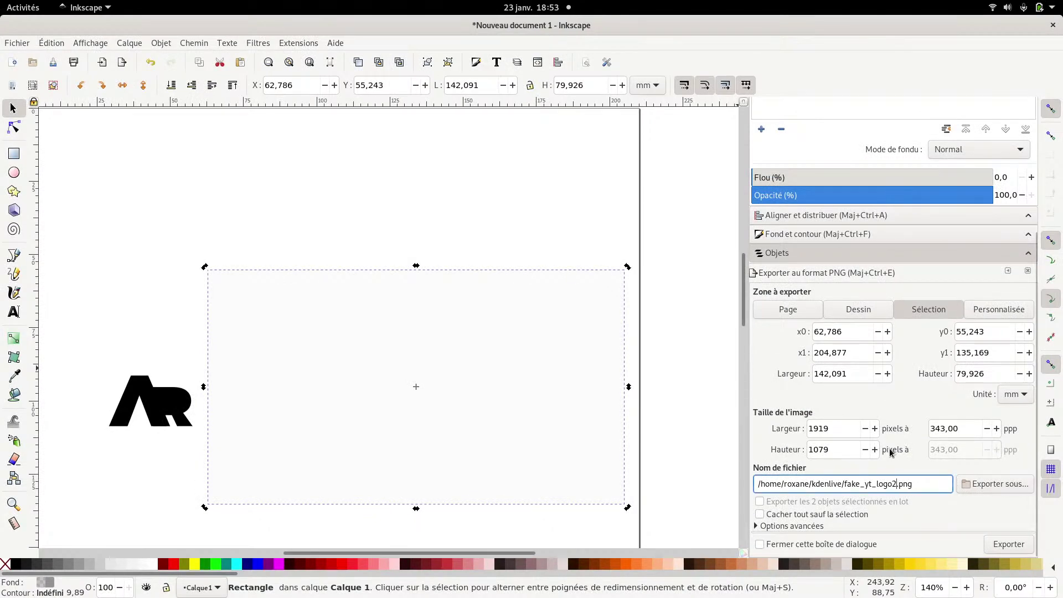
{"action": "left_click", "coordinate": [876, 429]}
{"action": "left_click", "coordinate": [1018, 546]}
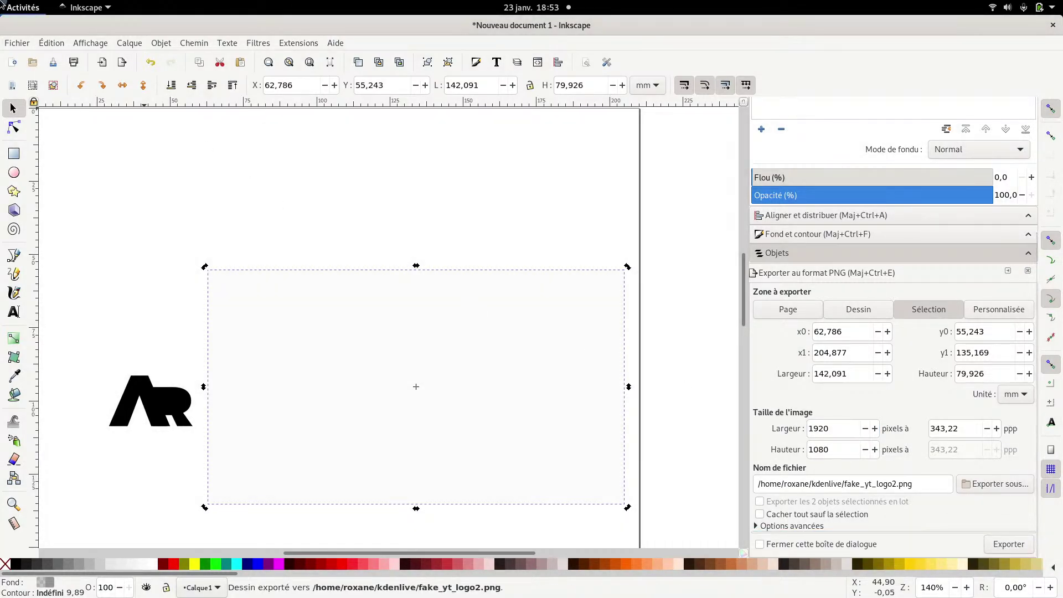
- Import fake_yt_logo.png, fake_yt_logo1.png and fake_yt_logo2.png from the file manager into the Kdenlive project bin and preview fake_yt_logo2.png
{"action": "mouse_move", "coordinate": [1, 1]}
{"action": "left_click", "coordinate": [681, 332]}
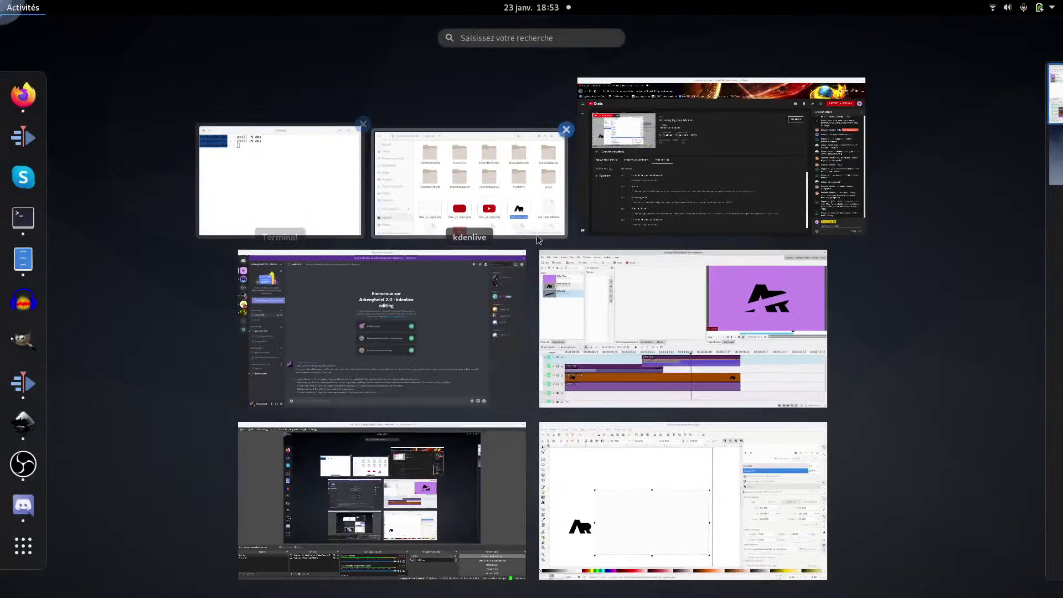
{"action": "left_click", "coordinate": [465, 177]}
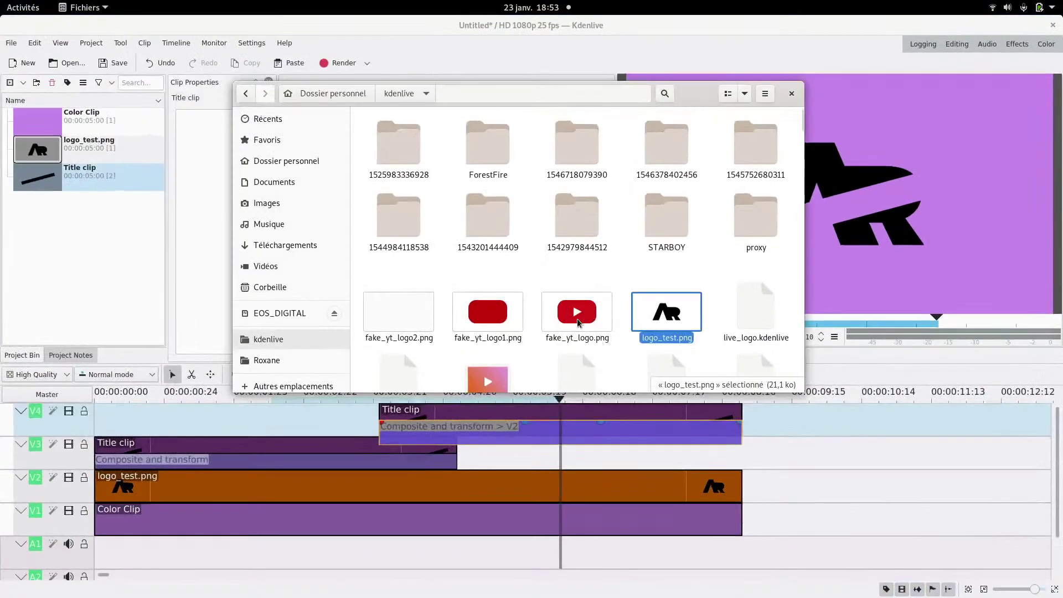
{"action": "left_click", "coordinate": [371, 316], "text": "shift"}
{"action": "left_click_drag", "start_coordinate": [371, 316], "coordinate": [66, 274]}
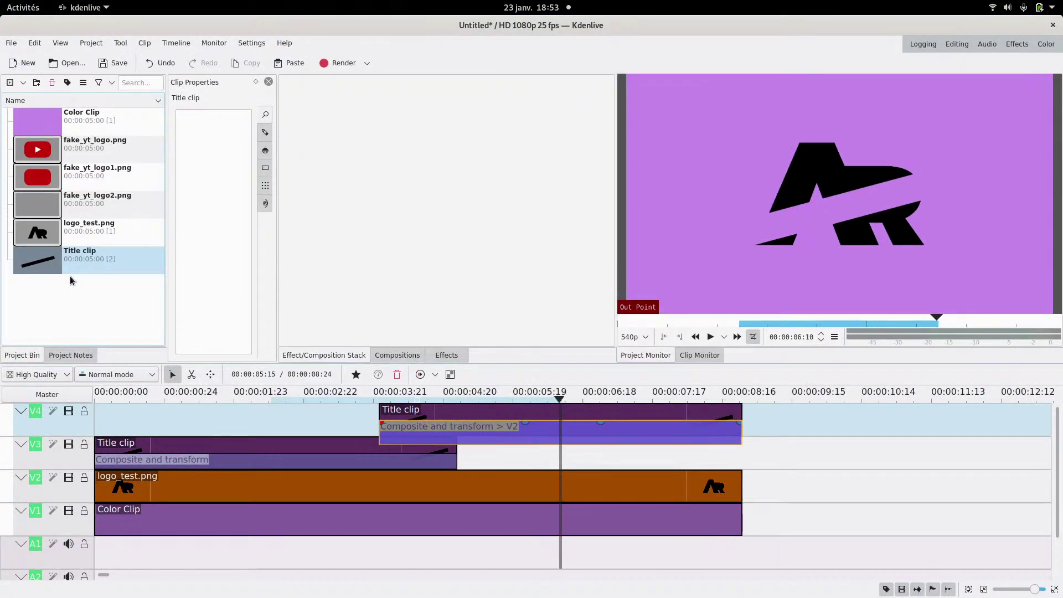
{"action": "left_click", "coordinate": [38, 202]}
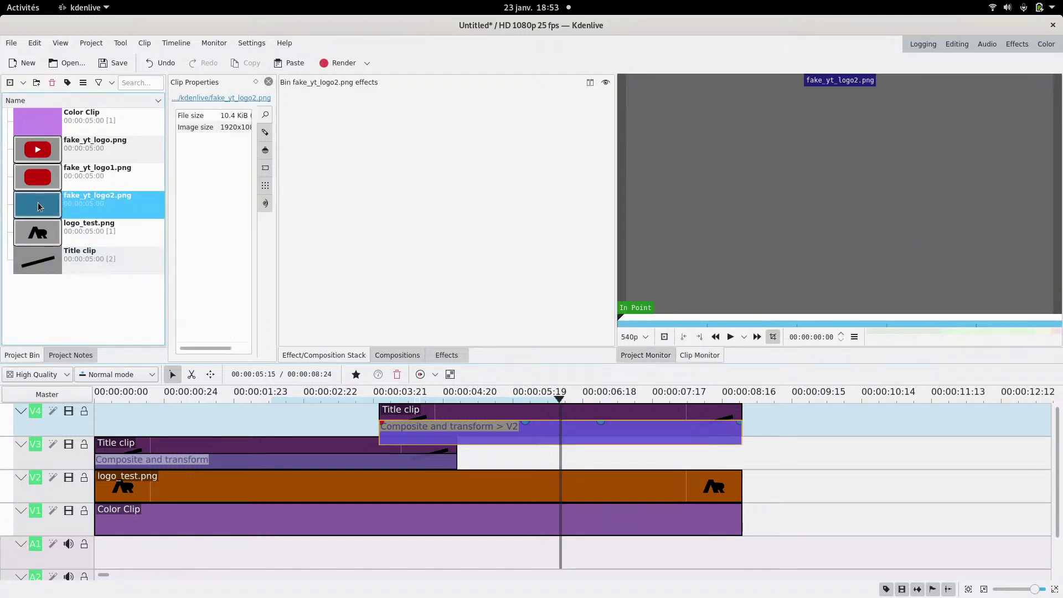
- Switch back to Inkscape and set the play triangle's opacity to 100%
{"action": "mouse_move", "coordinate": [2, 4]}
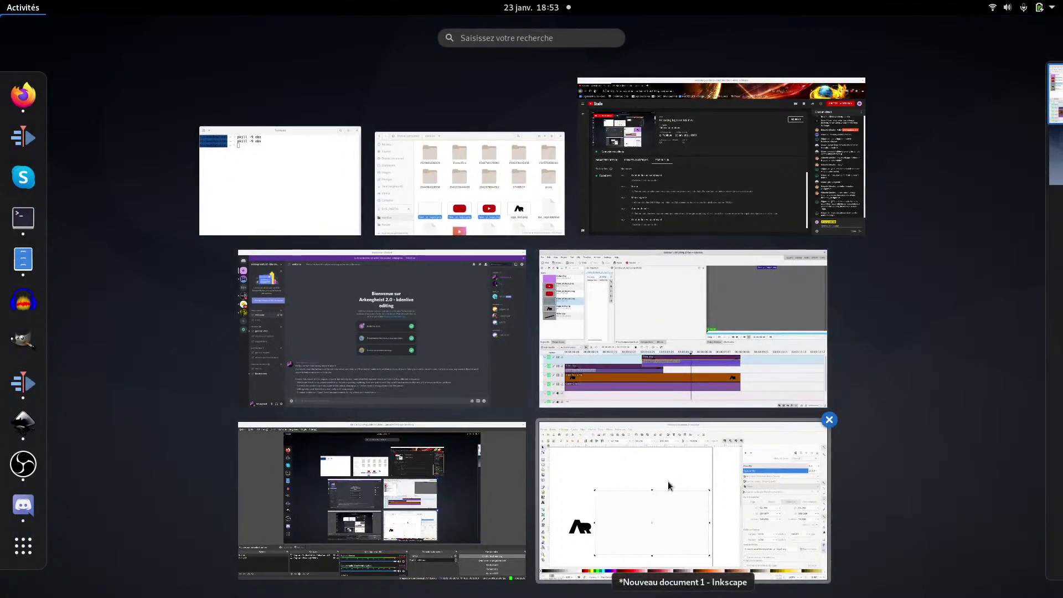
{"action": "left_click", "coordinate": [664, 488]}
{"action": "left_click", "coordinate": [1034, 121]}
{"action": "left_click", "coordinate": [885, 178]}
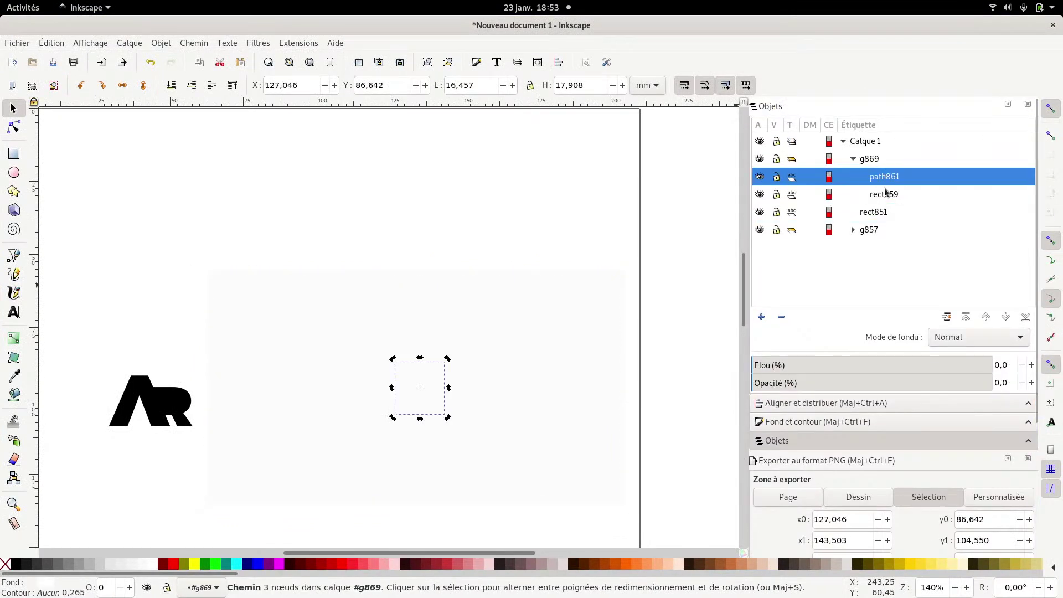
{"action": "left_click_drag", "start_coordinate": [813, 384], "coordinate": [1008, 384]}
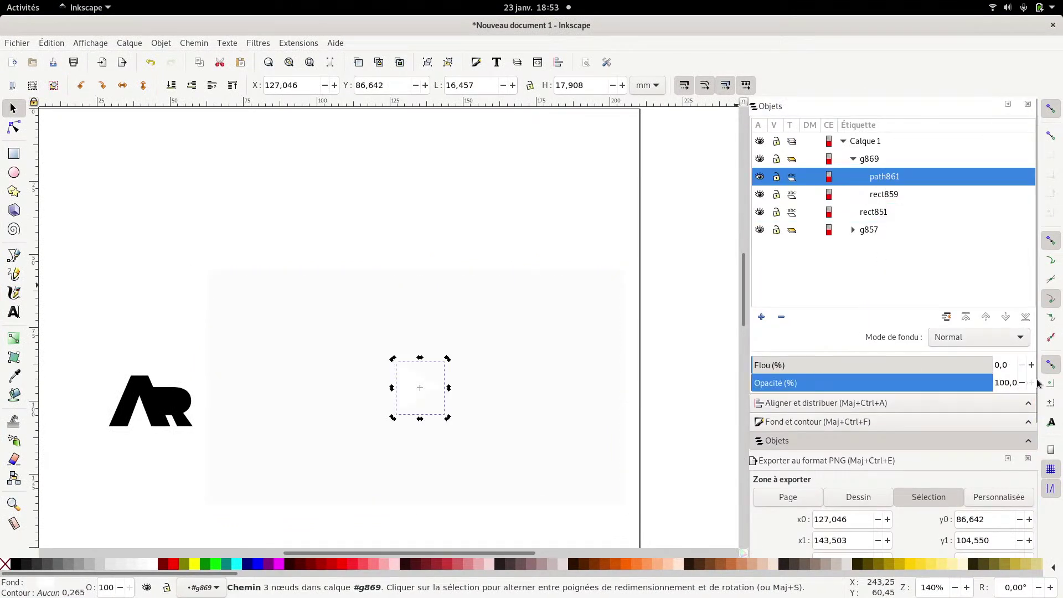
- Export the selected play triangle as fake_yt_logo2.png in the kdenlive folder, replacing the existing file
{"action": "scroll", "coordinate": [1037, 384], "scroll_direction": "down", "scroll_amount": 5}
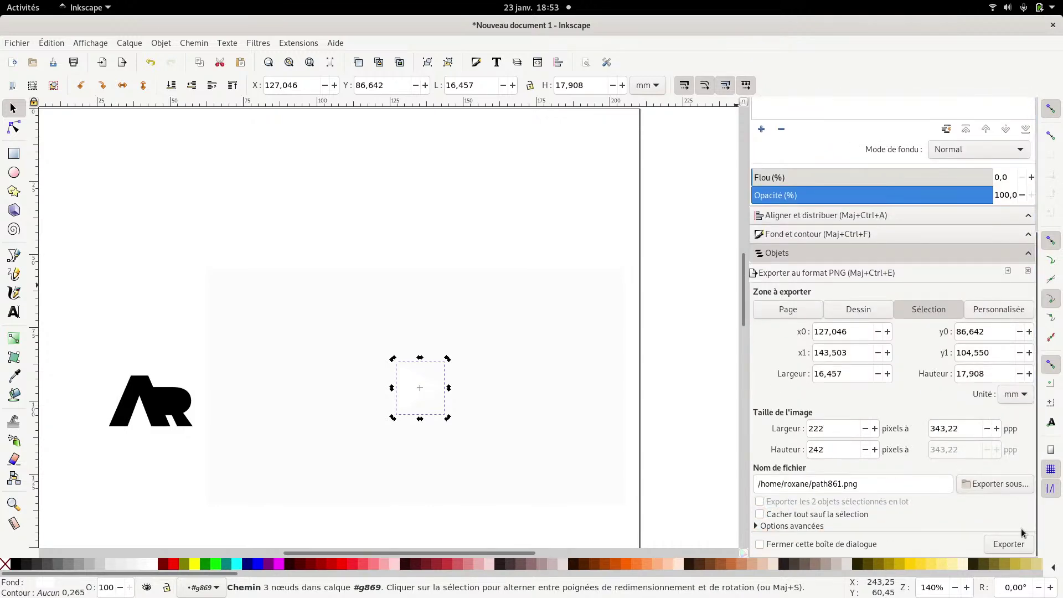
{"action": "left_click", "coordinate": [981, 483]}
{"action": "double_click", "coordinate": [355, 144]}
{"action": "left_click", "coordinate": [386, 422]}
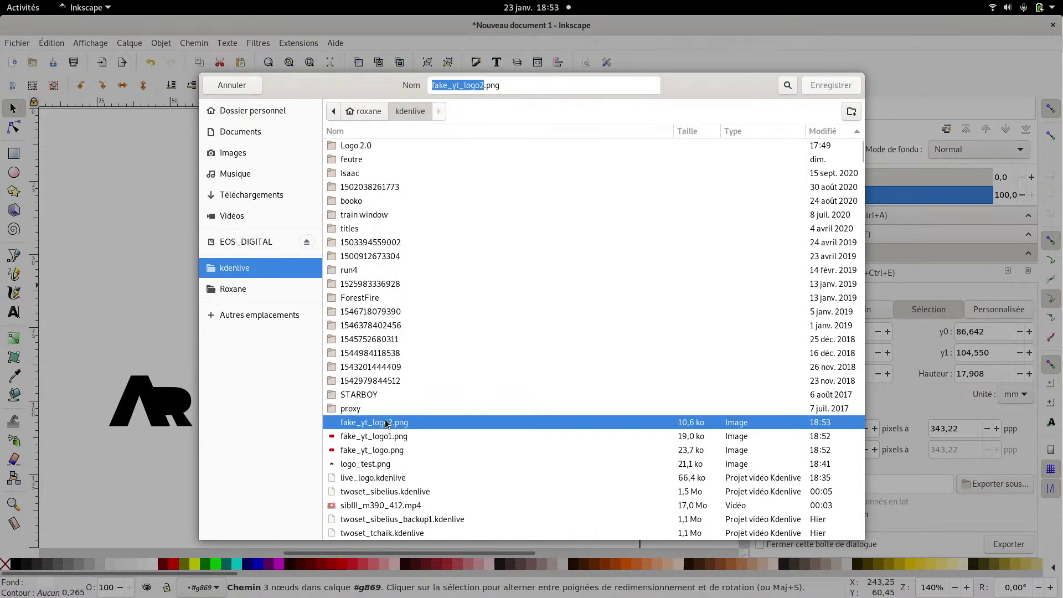
{"action": "left_click", "coordinate": [824, 86]}
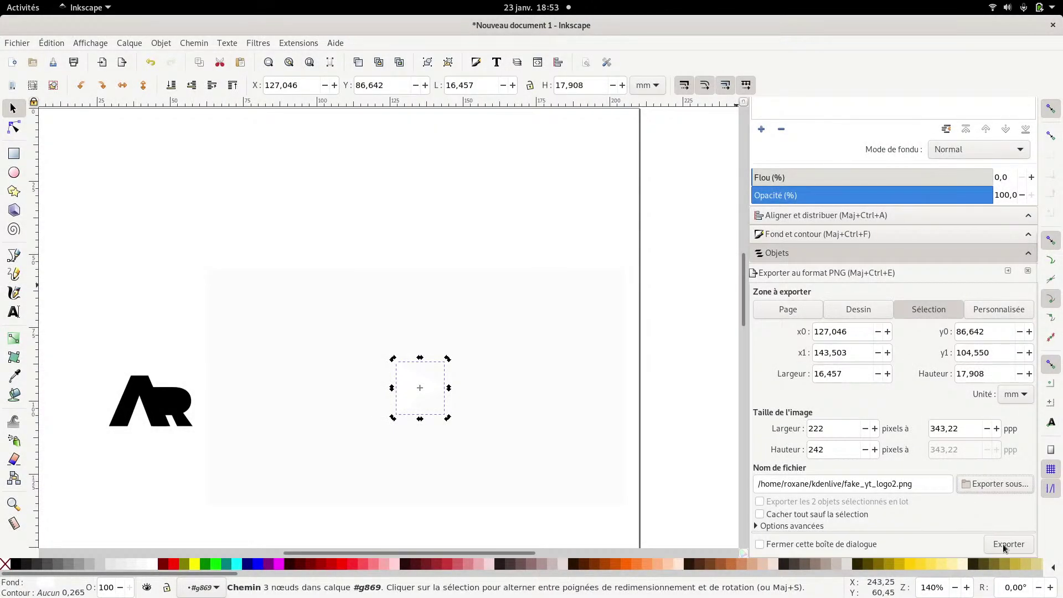
{"action": "left_click", "coordinate": [1005, 547]}
{"action": "left_click", "coordinate": [653, 350]}
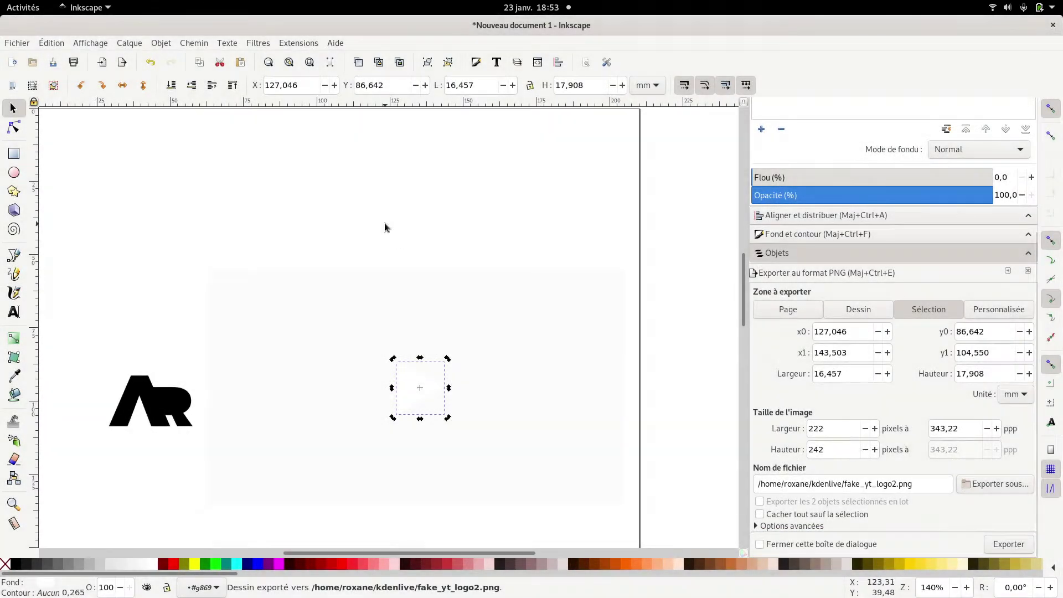
- Switch to Kdenlive and check how the re-exported fake_yt_logo2.png looks in the clip preview
{"action": "key", "text": "super"}
{"action": "left_click", "coordinate": [656, 352]}
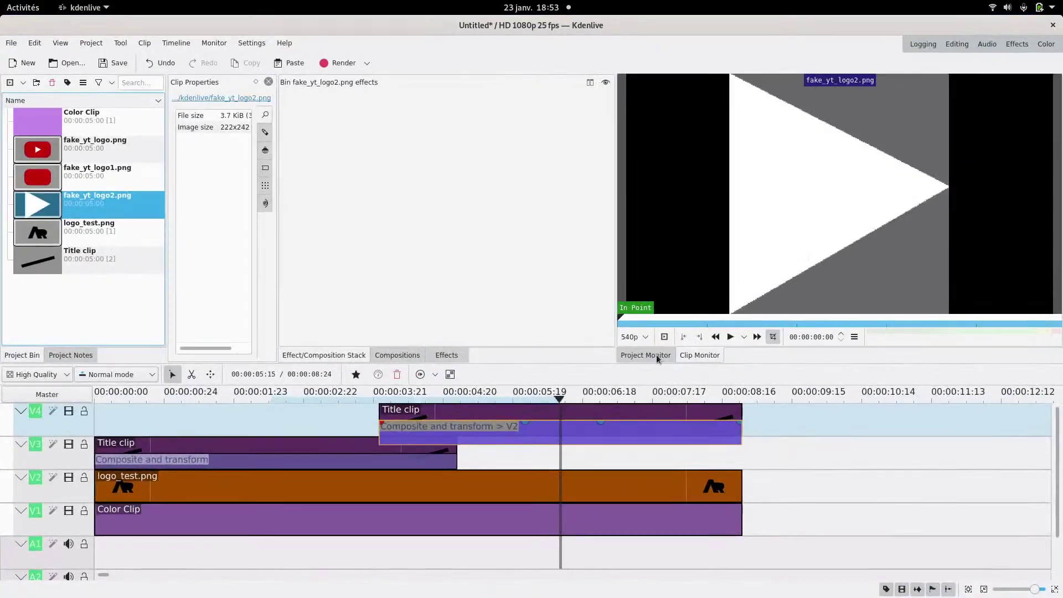
{"action": "mouse_move", "coordinate": [0, 0]}
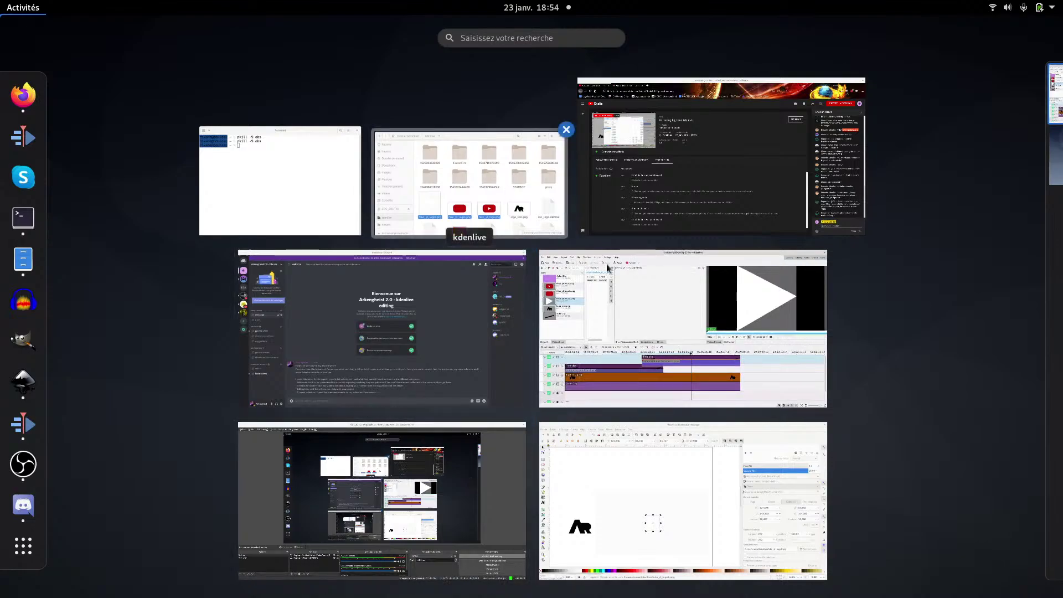
{"action": "left_click", "coordinate": [732, 300]}
- Return to Inkscape, select the frame rectangle, and set its export image width to 1920 pixels
{"action": "mouse_move", "coordinate": [0, 0]}
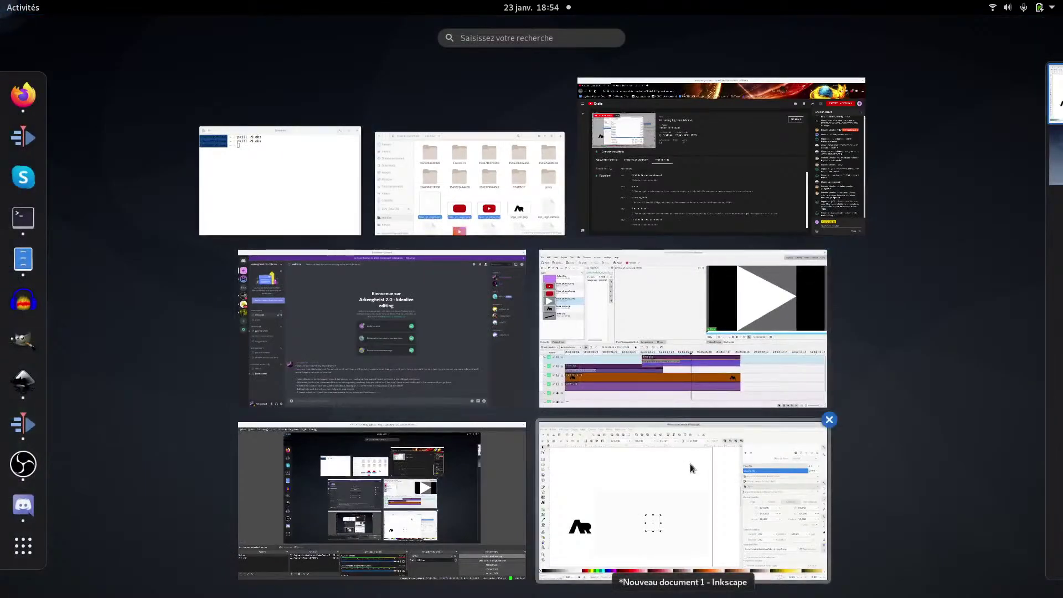
{"action": "left_click", "coordinate": [676, 498]}
{"action": "left_click_drag", "start_coordinate": [1036, 273], "coordinate": [1037, 138]}
{"action": "left_click", "coordinate": [874, 212]}
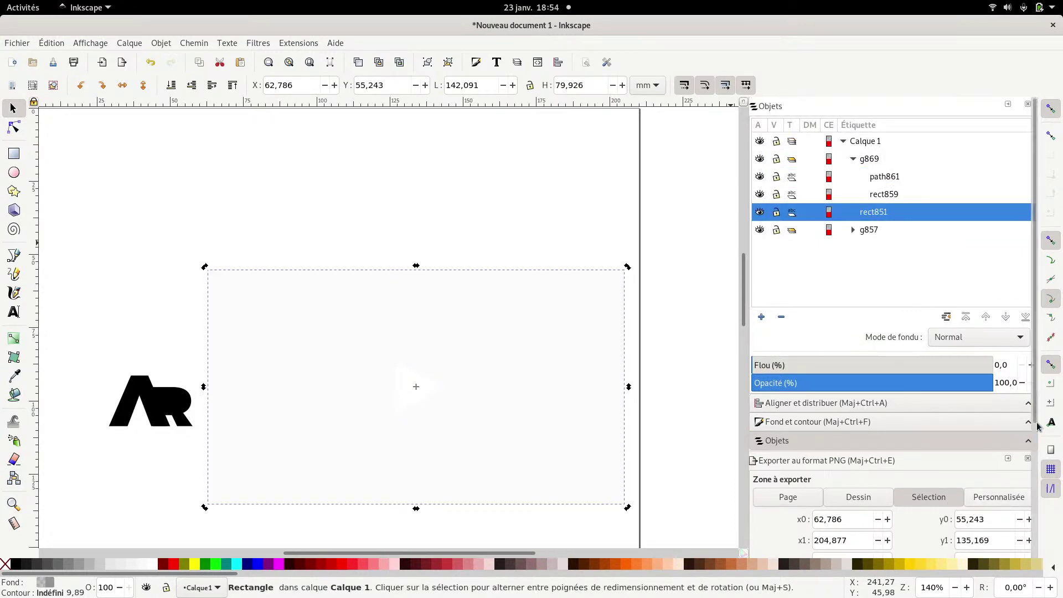
{"action": "left_click_drag", "start_coordinate": [1036, 414], "coordinate": [1035, 588]}
{"action": "left_click", "coordinate": [874, 429]}
- Export the selection as fake_yt_logo2.png in the kdenlive folder, overwriting the existing image
{"action": "left_click", "coordinate": [988, 485]}
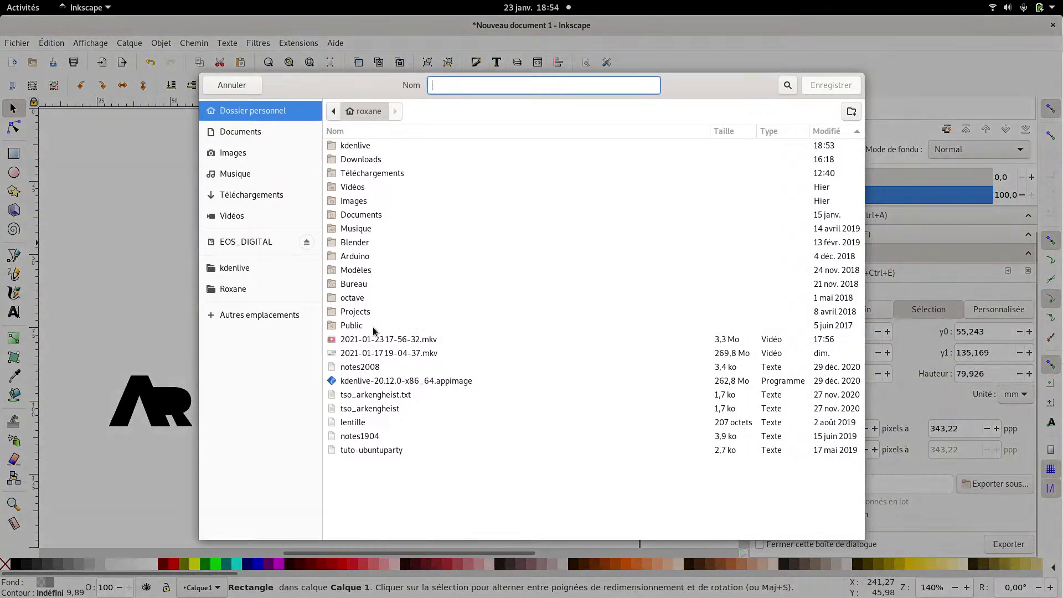
{"action": "double_click", "coordinate": [354, 145]}
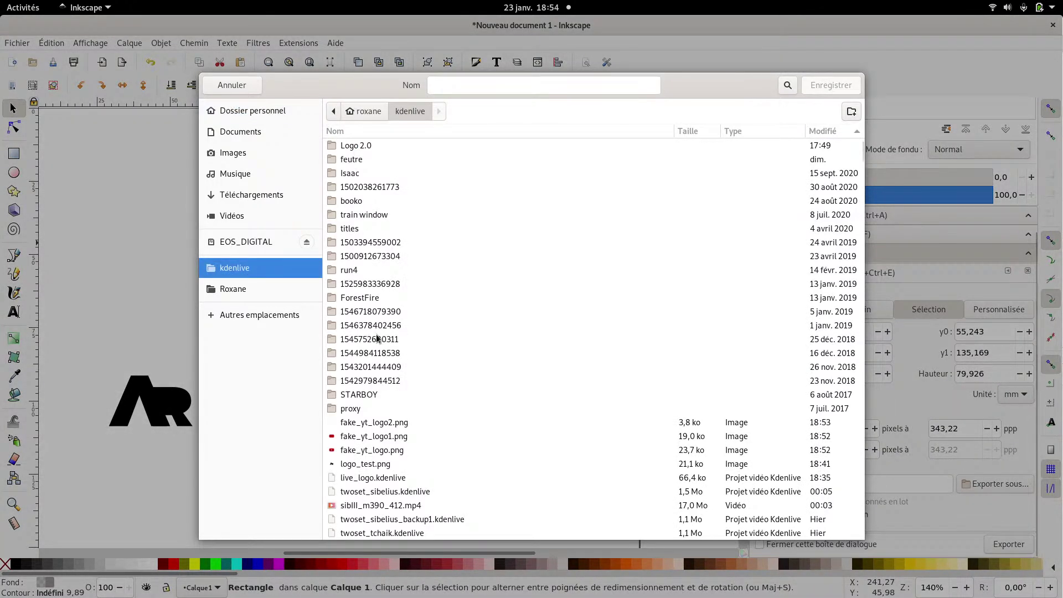
{"action": "left_click", "coordinate": [390, 422]}
{"action": "left_click", "coordinate": [813, 87]}
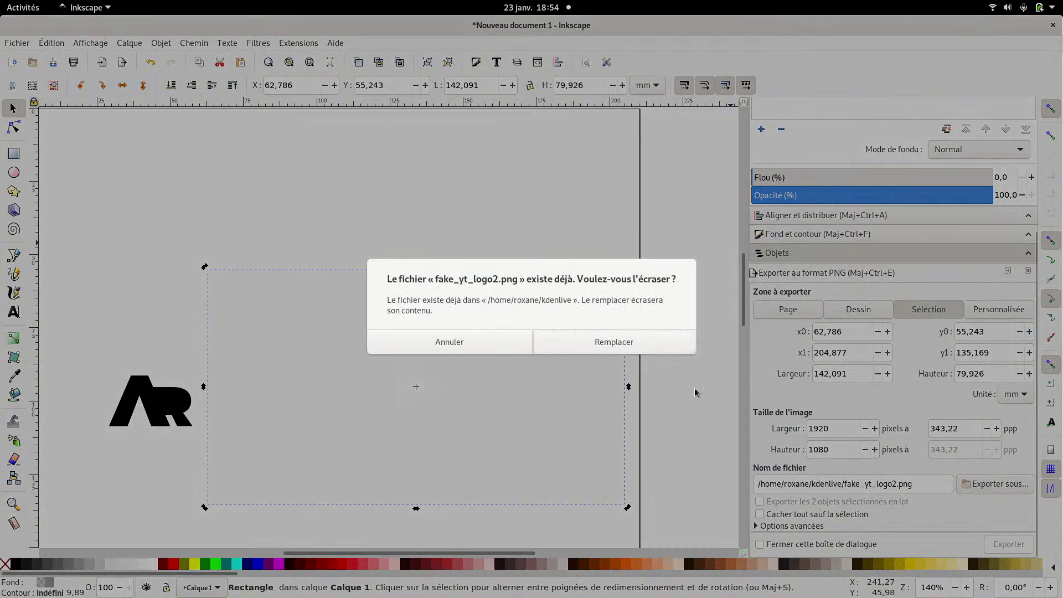
{"action": "left_click", "coordinate": [614, 342]}
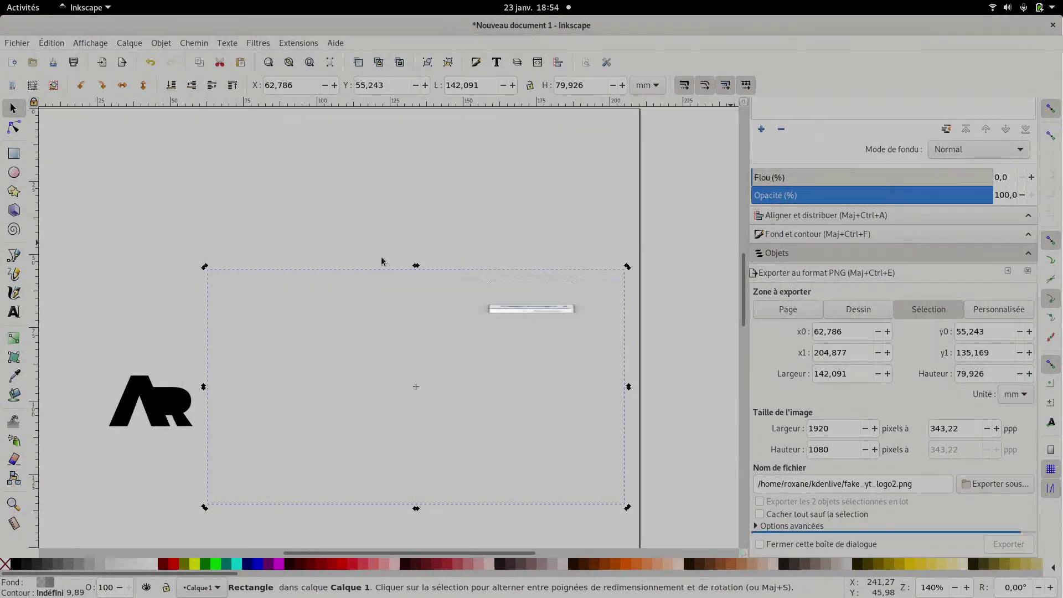
- Switch to Kdenlive and check the newly exported play triangle in the clip preview
{"action": "mouse_move", "coordinate": [1, 1]}
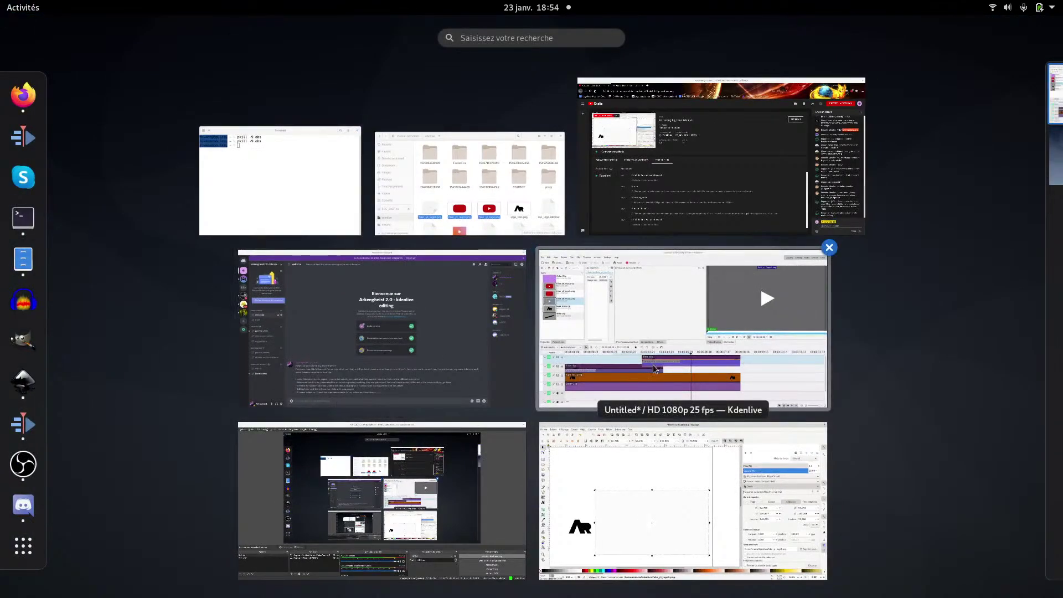
{"action": "left_click", "coordinate": [610, 360]}
{"action": "scroll", "coordinate": [781, 466], "scroll_direction": "down", "scroll_amount": 3}
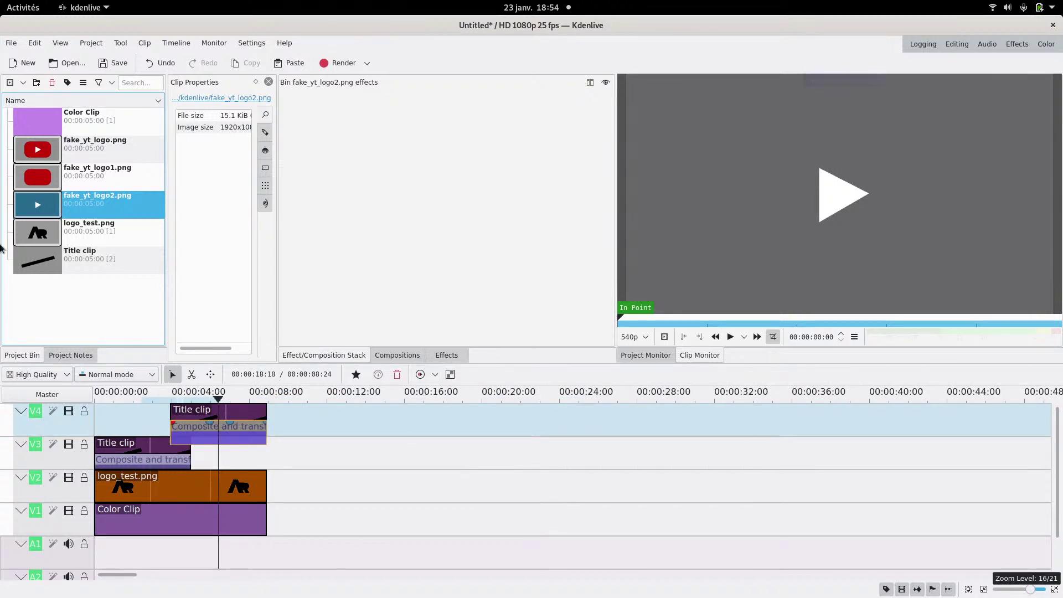
- Read the livestream chat in Firefox, glance at the Inkscape document, and return to Kdenlive
{"action": "mouse_move", "coordinate": [1, 1]}
{"action": "left_click", "coordinate": [747, 160]}
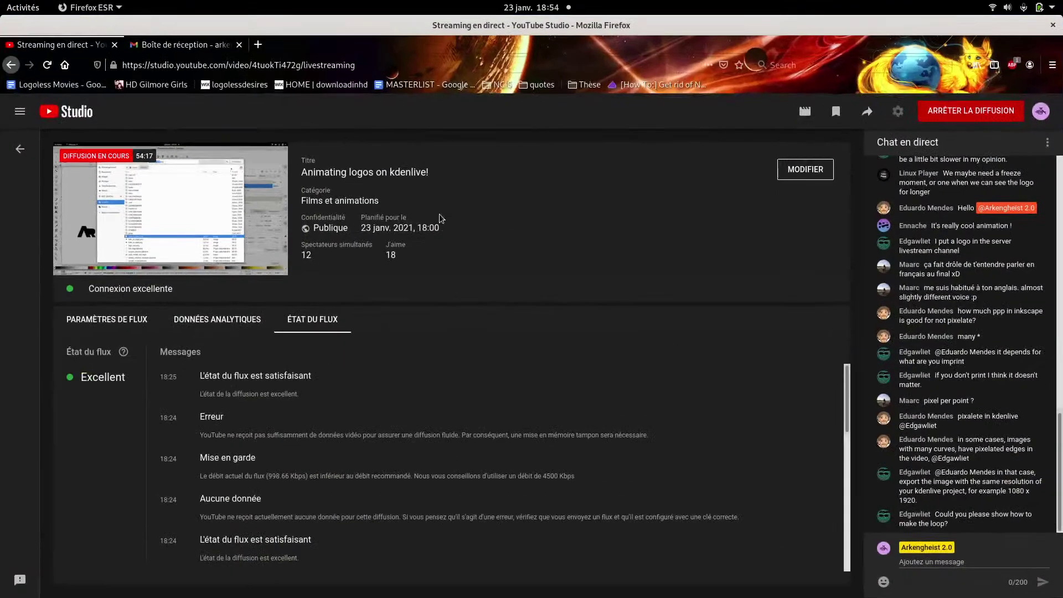
{"action": "key", "text": "super"}
{"action": "left_click", "coordinate": [657, 505]}
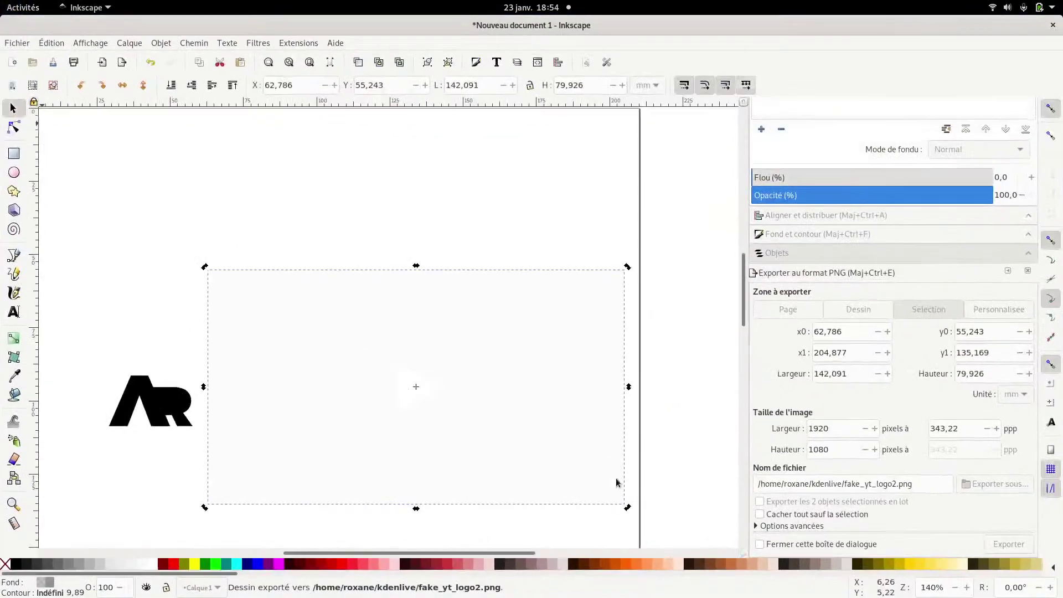
{"action": "mouse_move", "coordinate": [1, 1]}
{"action": "left_click", "coordinate": [657, 322]}
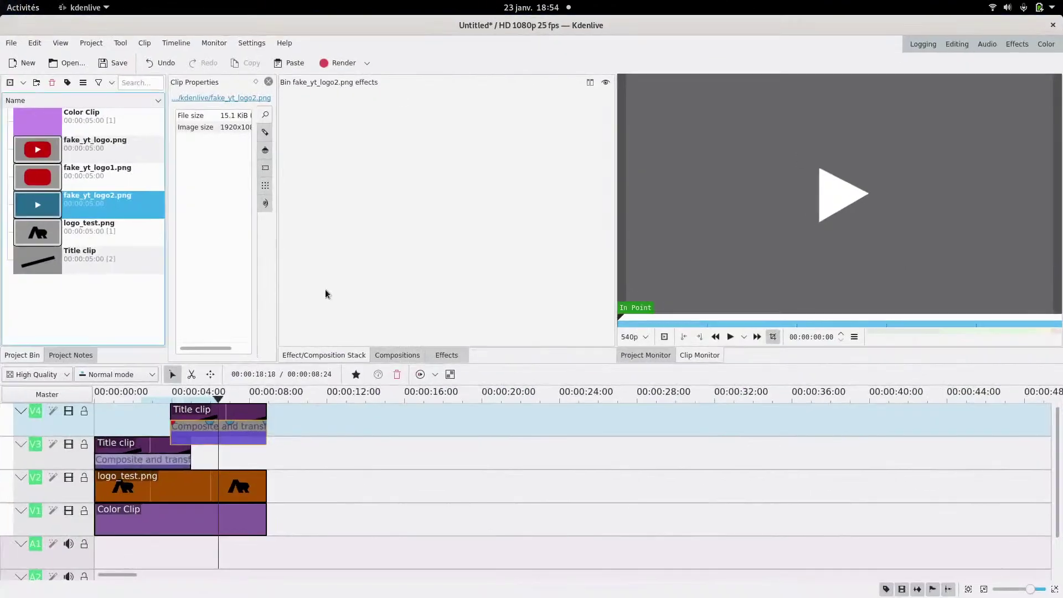
- Place fake_yt_logo1.png on track V2 and fake_yt_logo.png above it on V3, both starting at about 14.5 seconds
{"action": "left_click_drag", "start_coordinate": [46, 179], "coordinate": [382, 493]}
{"action": "left_click_drag", "start_coordinate": [46, 149], "coordinate": [383, 462]}
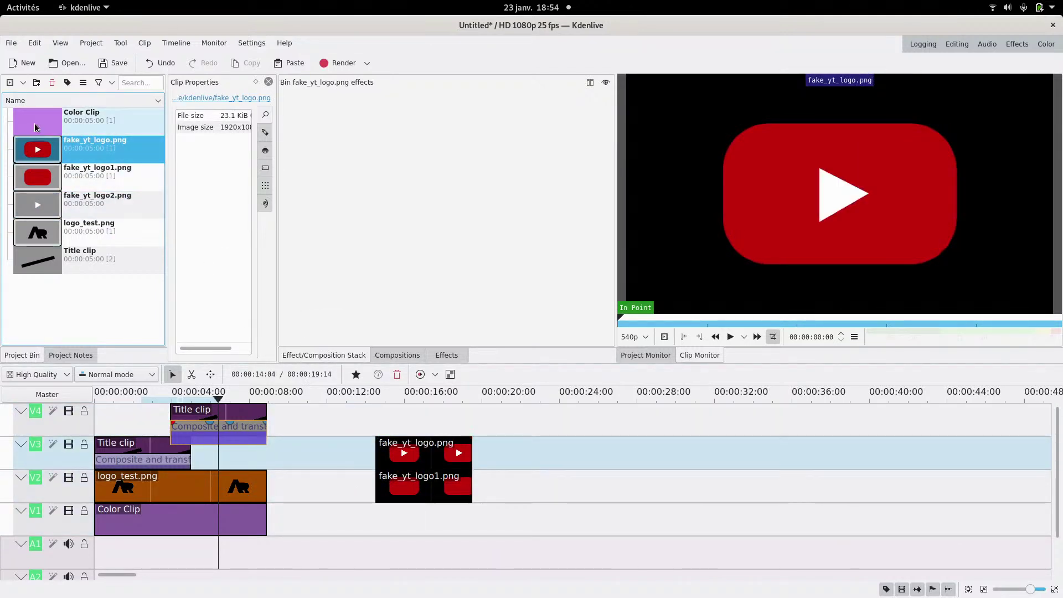
{"action": "left_click", "coordinate": [403, 424]}
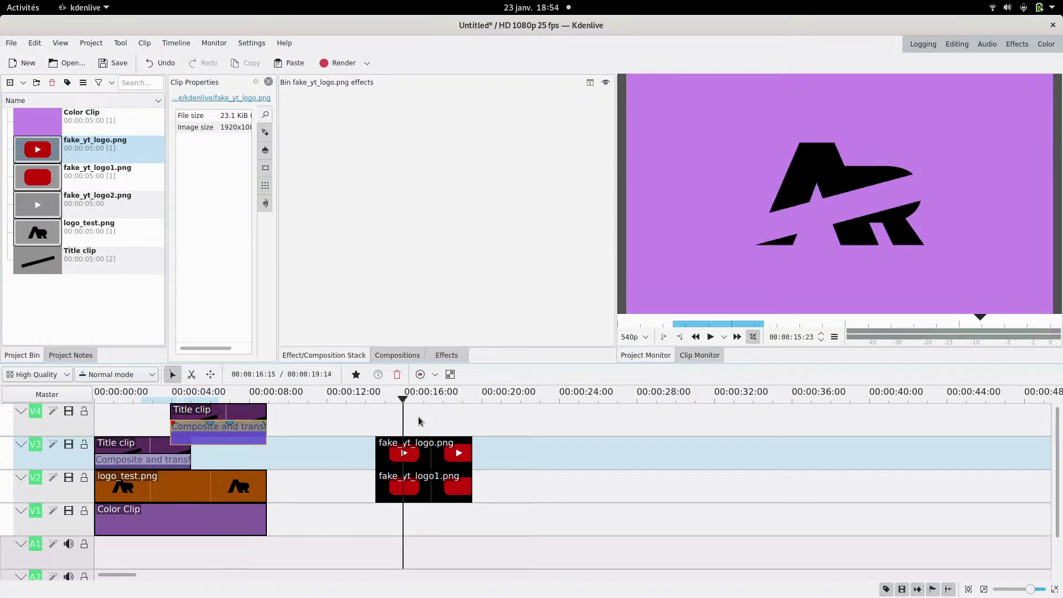
- Replace the fake_yt_logo.png clip on V3 with fake_yt_logo2.png, aligned above the fake_yt_logo1.png clip
{"action": "left_click", "coordinate": [416, 453]}
{"action": "key", "text": "Delete"}
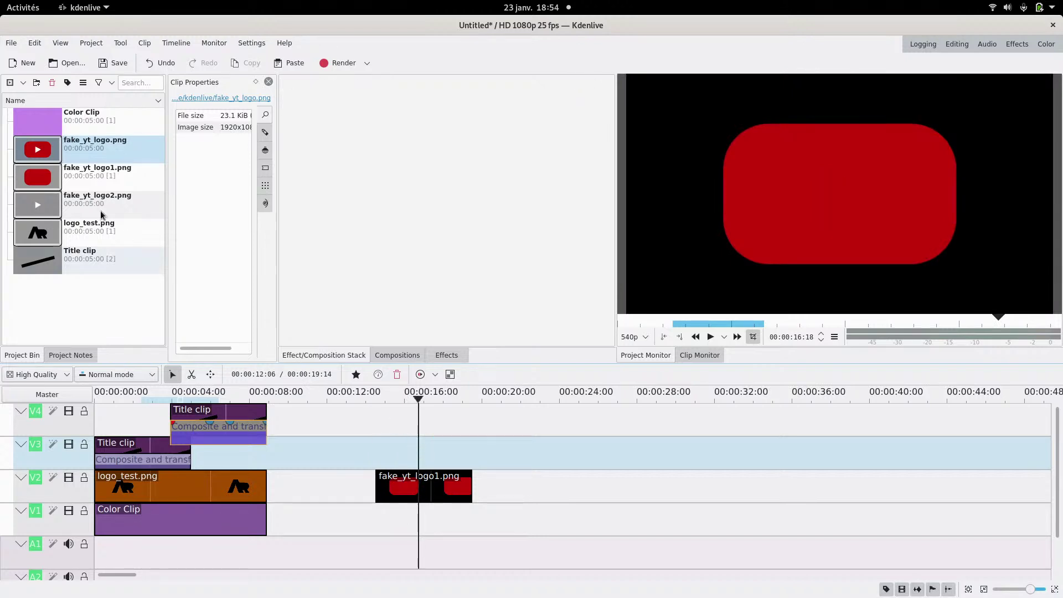
{"action": "left_click", "coordinate": [41, 203]}
{"action": "left_click_drag", "start_coordinate": [42, 204], "coordinate": [372, 456]}
{"action": "left_click", "coordinate": [430, 422]}
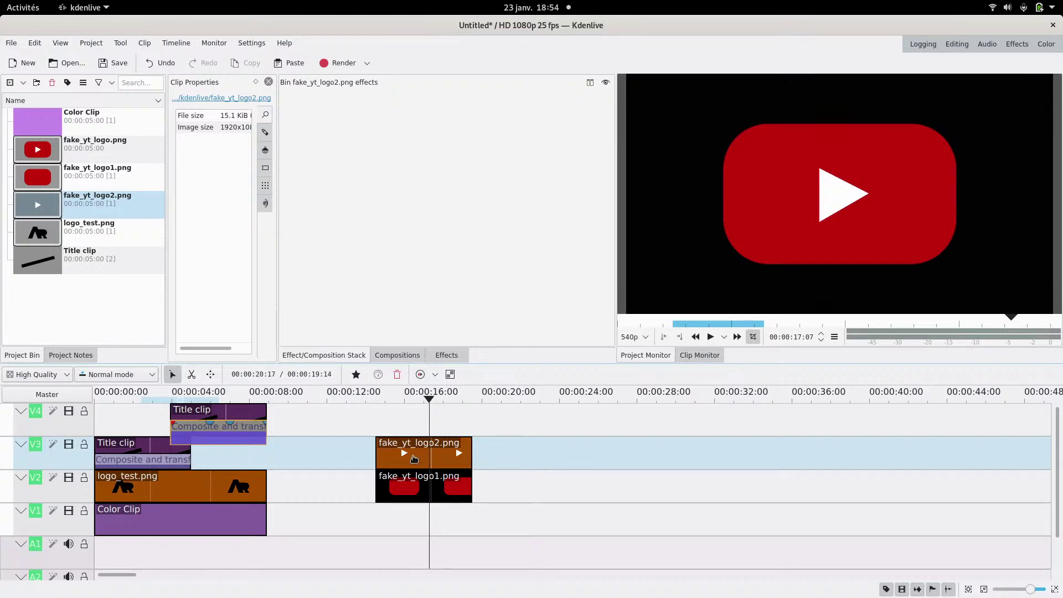
- Move the fake_yt_logo2.png clip on V3 so it starts at about 16 seconds
{"action": "left_click", "coordinate": [480, 461]}
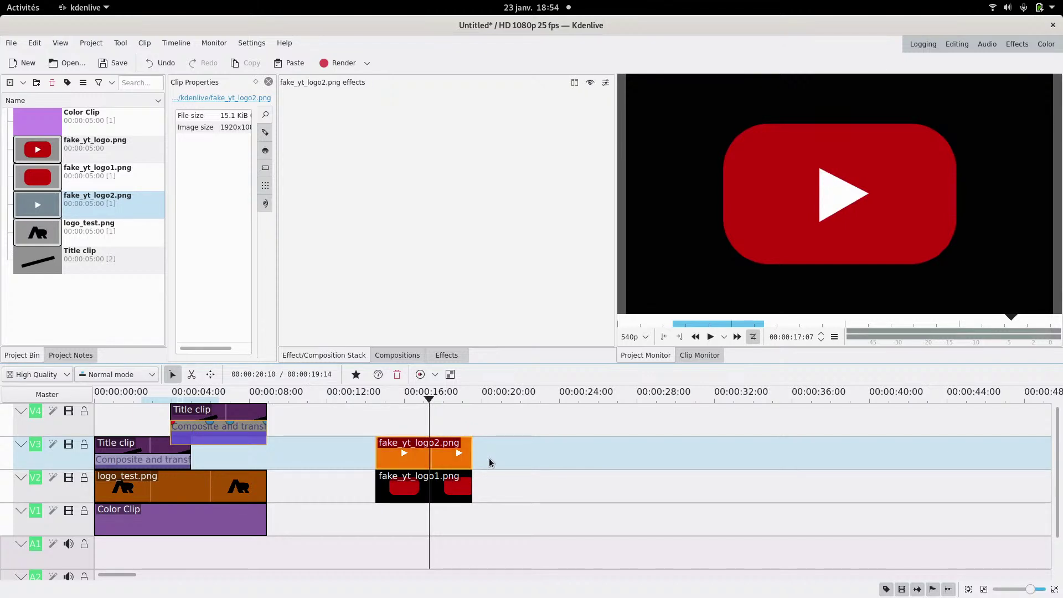
{"action": "left_click", "coordinate": [397, 455]}
{"action": "left_click_drag", "start_coordinate": [396, 455], "coordinate": [376, 500]}
- Add a composition to the fake_yt_logo1.png clip on V2 and change its type to Composite and transform
{"action": "left_click", "coordinate": [411, 487]}
{"action": "left_click", "coordinate": [468, 501]}
{"action": "left_click", "coordinate": [331, 86]}
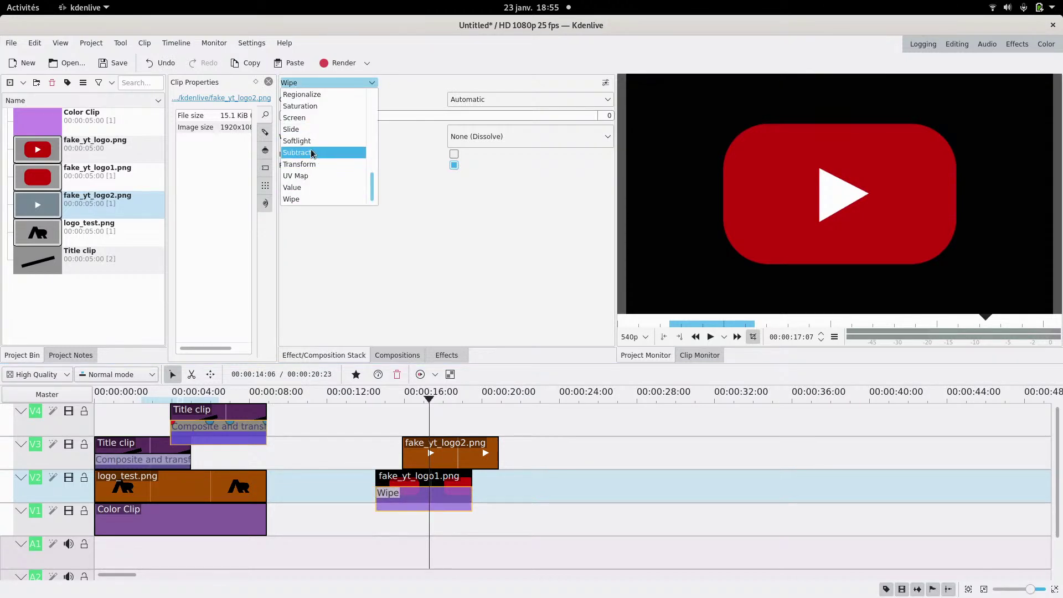
{"action": "scroll", "coordinate": [312, 153], "scroll_direction": "up", "scroll_amount": 3}
{"action": "scroll", "coordinate": [311, 153], "scroll_direction": "up", "scroll_amount": 3}
{"action": "left_click", "coordinate": [321, 133]}
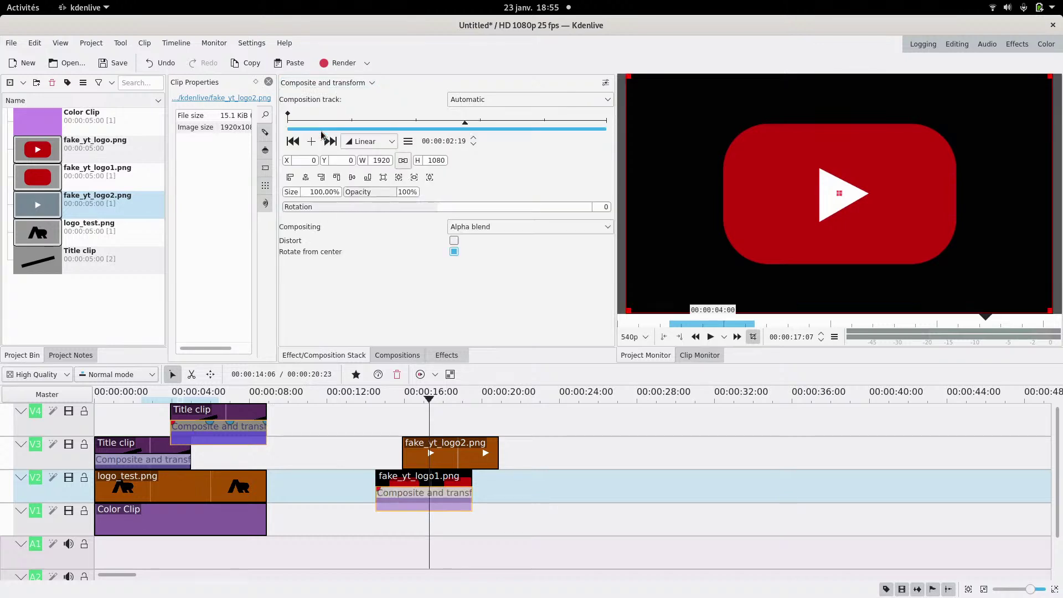
- Add a keyframe at 00:00:00:20 and enlarge the rectangle at the first keyframe to about 341%
{"action": "left_click", "coordinate": [338, 122]}
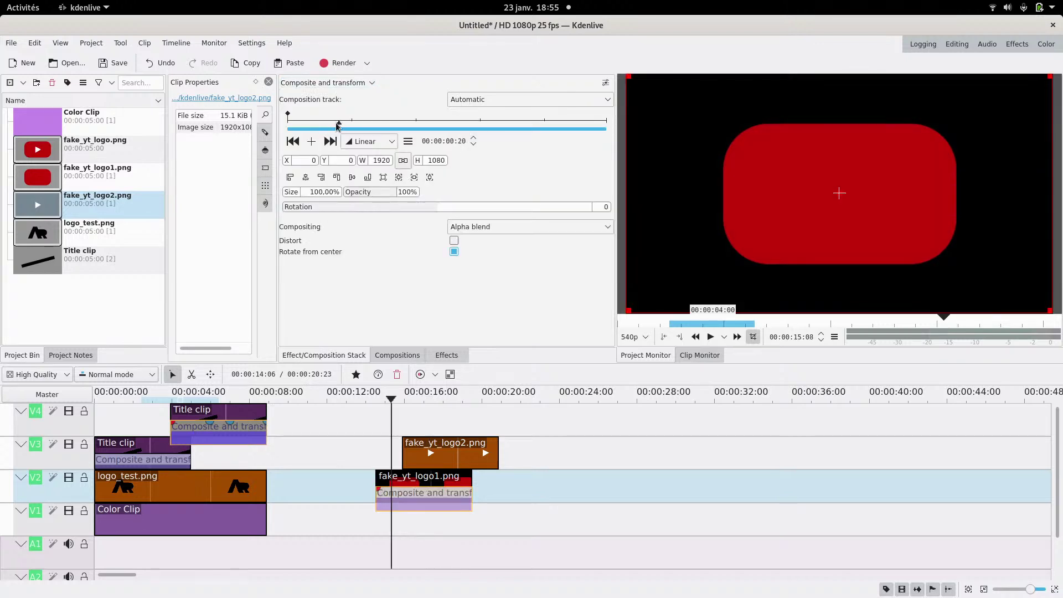
{"action": "left_click", "coordinate": [310, 146]}
{"action": "left_click", "coordinate": [293, 141]}
{"action": "left_click_drag", "start_coordinate": [292, 197], "coordinate": [457, 198]}
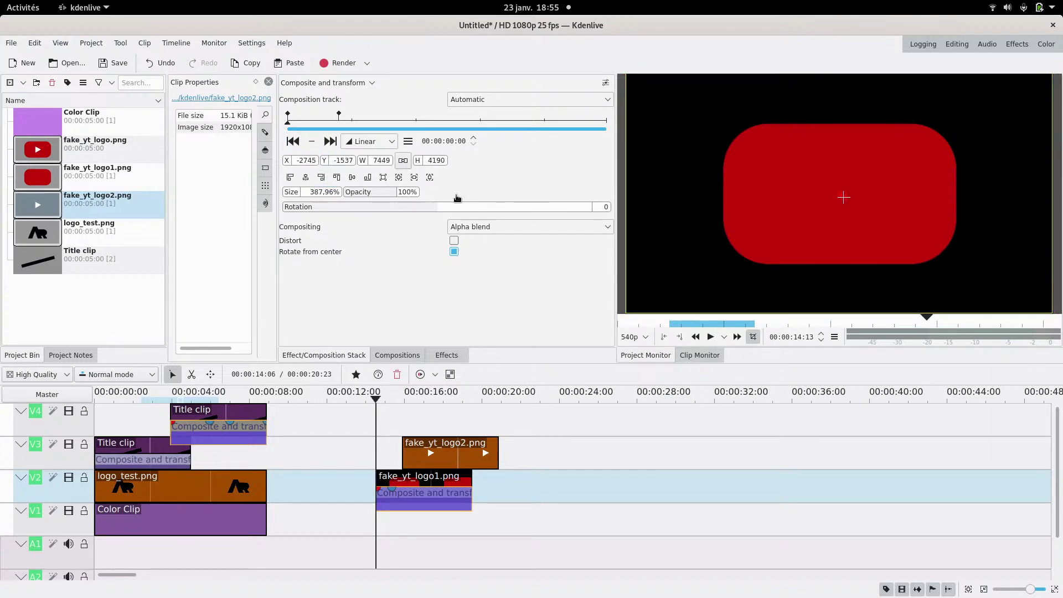
{"action": "left_click_drag", "start_coordinate": [295, 195], "coordinate": [265, 193]}
- Set the composition track to Background, adjust the enlarged rectangle's horizontal position, and centre it vertically
{"action": "left_click", "coordinate": [482, 99]}
{"action": "left_click", "coordinate": [472, 138]}
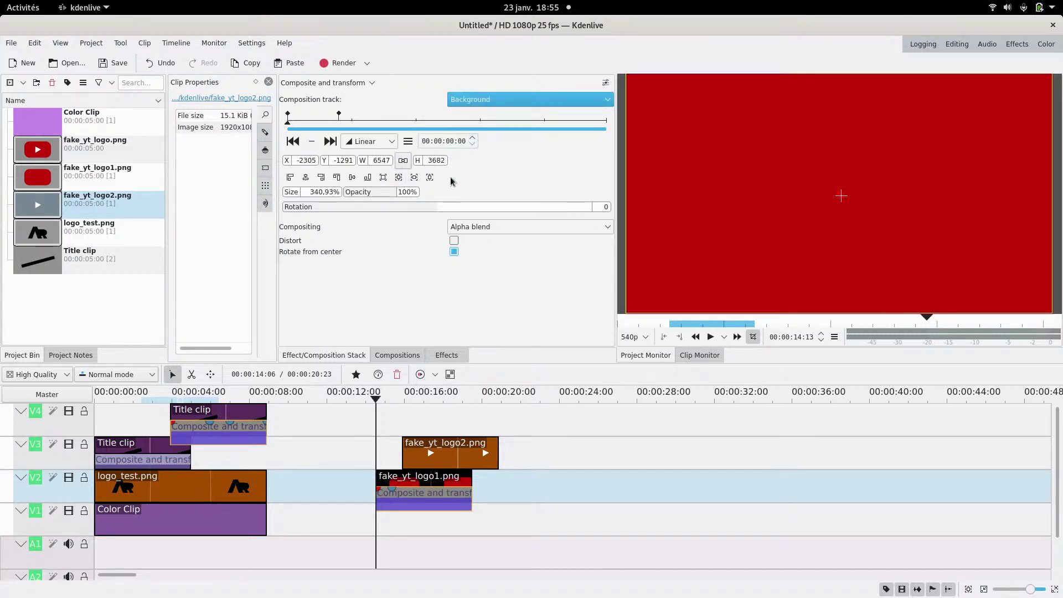
{"action": "left_click_drag", "start_coordinate": [290, 164], "coordinate": [246, 168]}
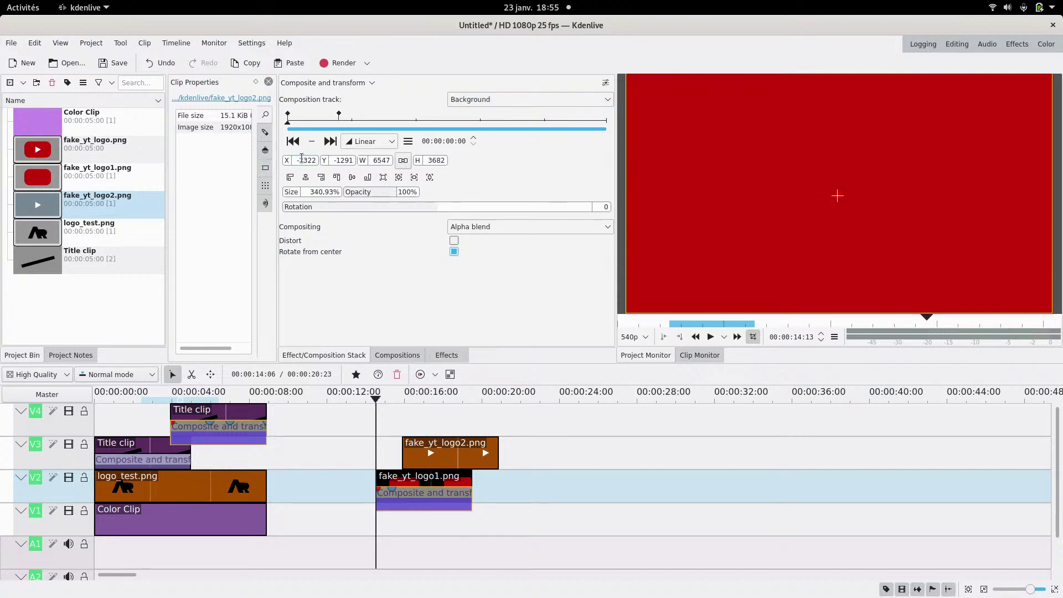
{"action": "left_click", "coordinate": [352, 178]}
- Set the first keyframe's size to 150%, enlarge it until the red rectangle fills the frame, and scrub through the zoom
{"action": "left_click", "coordinate": [306, 191]}
{"action": "type", "text": "150"}
{"action": "key", "text": "Return"}
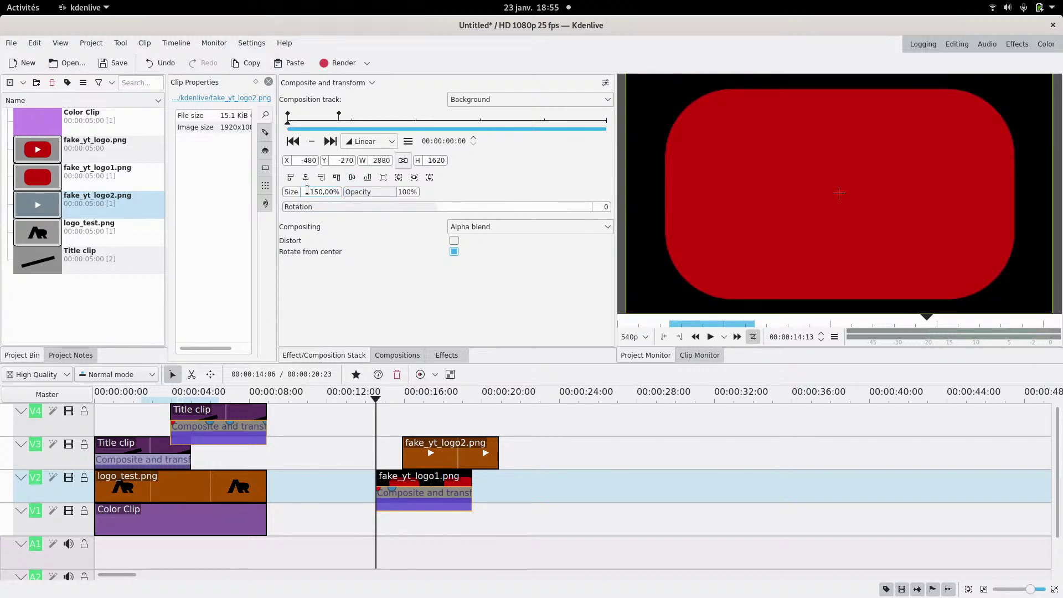
{"action": "left_click_drag", "start_coordinate": [297, 193], "coordinate": [348, 190]}
{"action": "left_click_drag", "start_coordinate": [296, 124], "coordinate": [344, 127]}
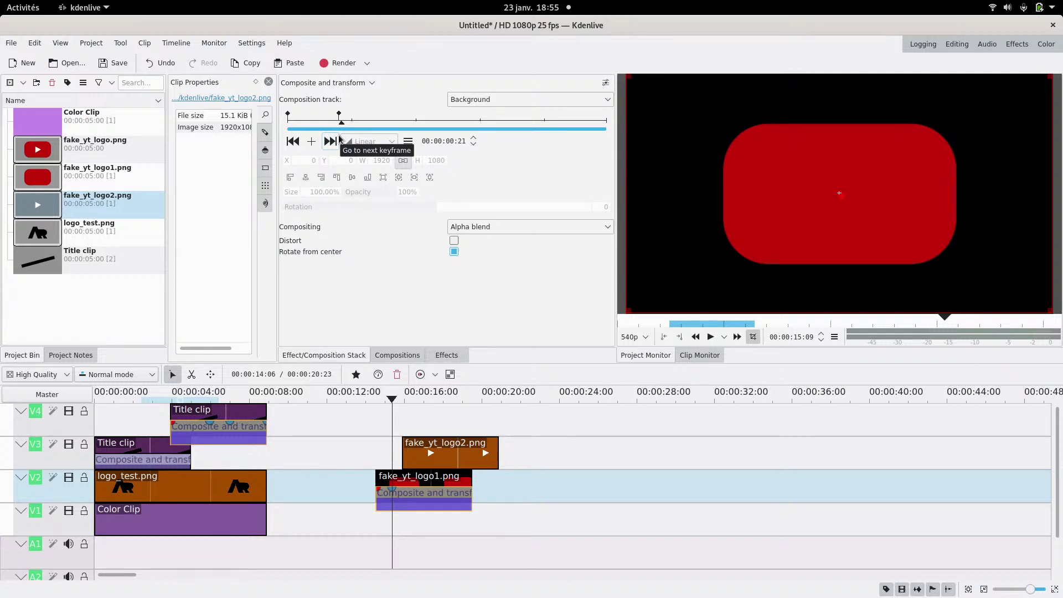
- Set the first two keyframes of the fake_yt_logo1.png composition to Smooth interpolation
{"action": "left_click", "coordinate": [377, 457]}
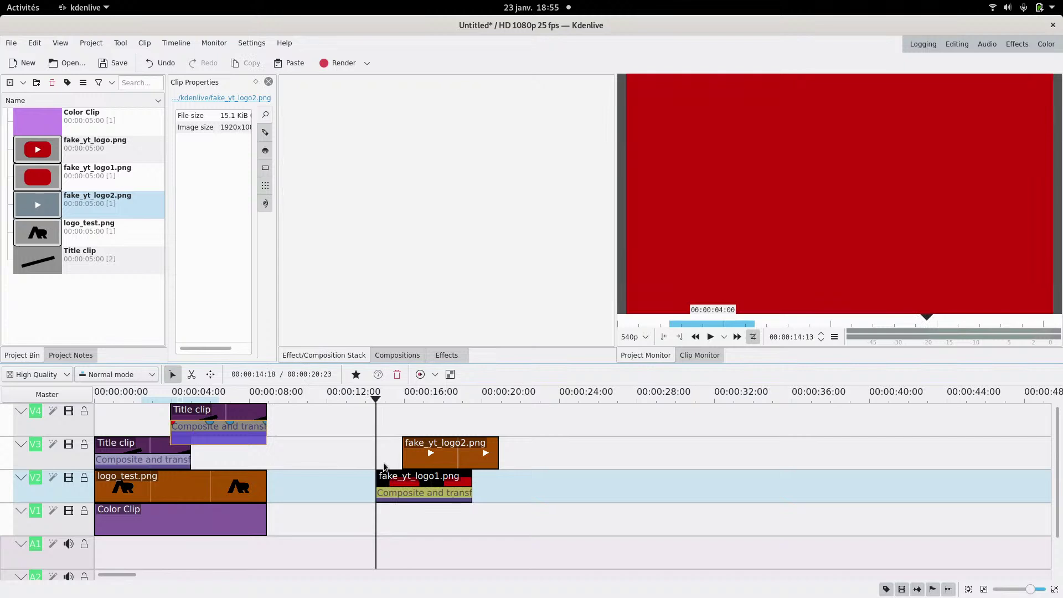
{"action": "left_click", "coordinate": [390, 497]}
{"action": "left_click", "coordinate": [372, 142]}
{"action": "left_click", "coordinate": [365, 156]}
{"action": "left_click", "coordinate": [330, 141]}
{"action": "left_click", "coordinate": [370, 142]}
{"action": "left_click", "coordinate": [363, 169]}
- Add a third keyframe at 00:00:01:06 with Smooth interpolation and shift it slightly earlier
{"action": "left_click", "coordinate": [293, 127]}
{"action": "left_click_drag", "start_coordinate": [293, 127], "coordinate": [369, 128]}
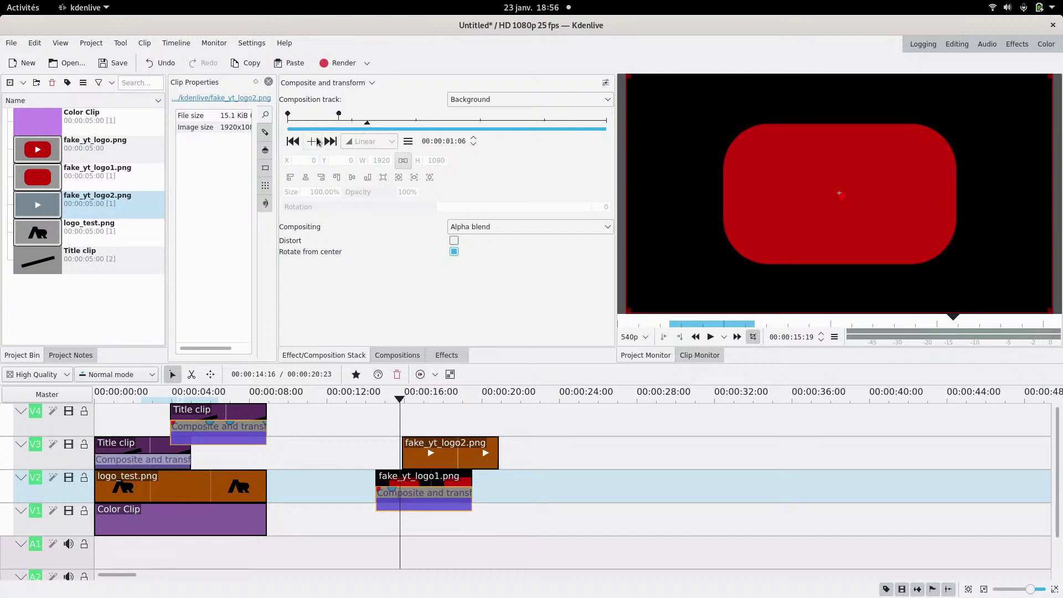
{"action": "left_click", "coordinate": [318, 142]}
{"action": "left_click", "coordinate": [365, 141]}
{"action": "left_click", "coordinate": [357, 150]}
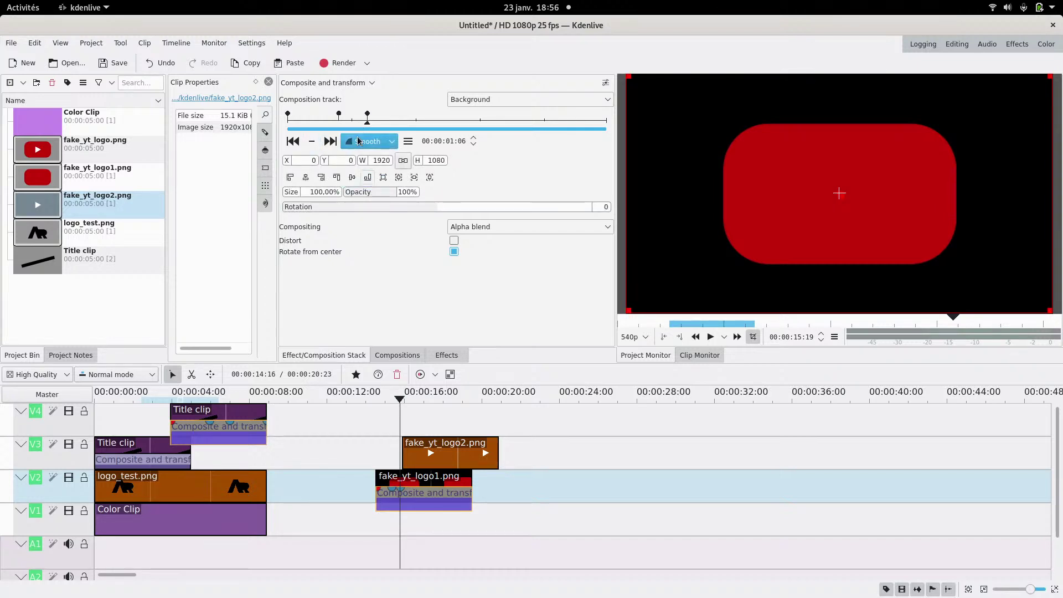
{"action": "left_click_drag", "start_coordinate": [367, 115], "coordinate": [360, 117]}
- Set the rectangle's size to 95% at the 00:00:00:20 keyframe
{"action": "left_click", "coordinate": [341, 125]}
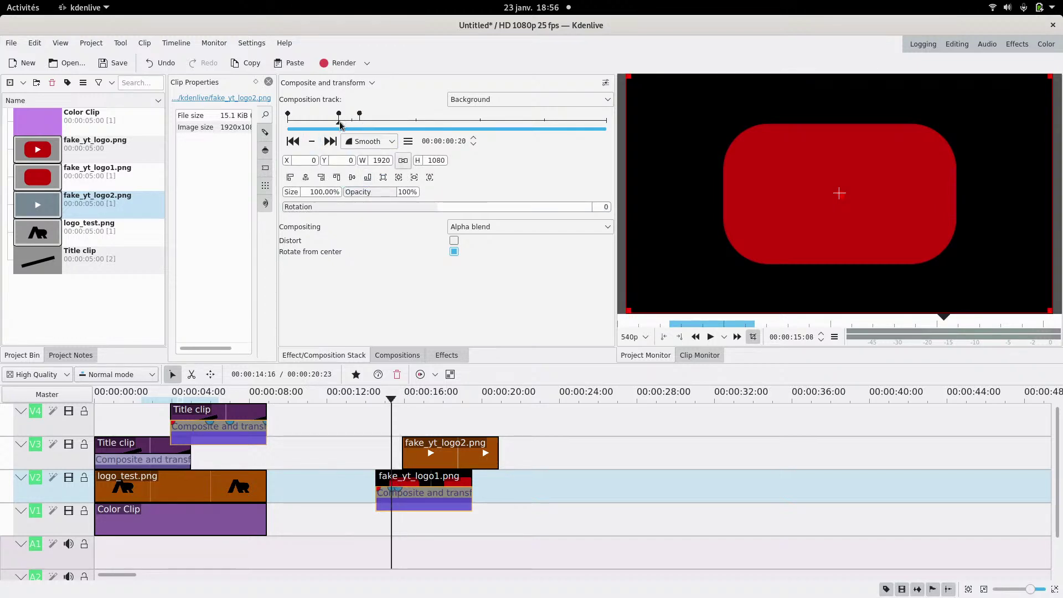
{"action": "left_click", "coordinate": [312, 194]}
{"action": "type", "text": "95"}
{"action": "key", "text": "Return"}
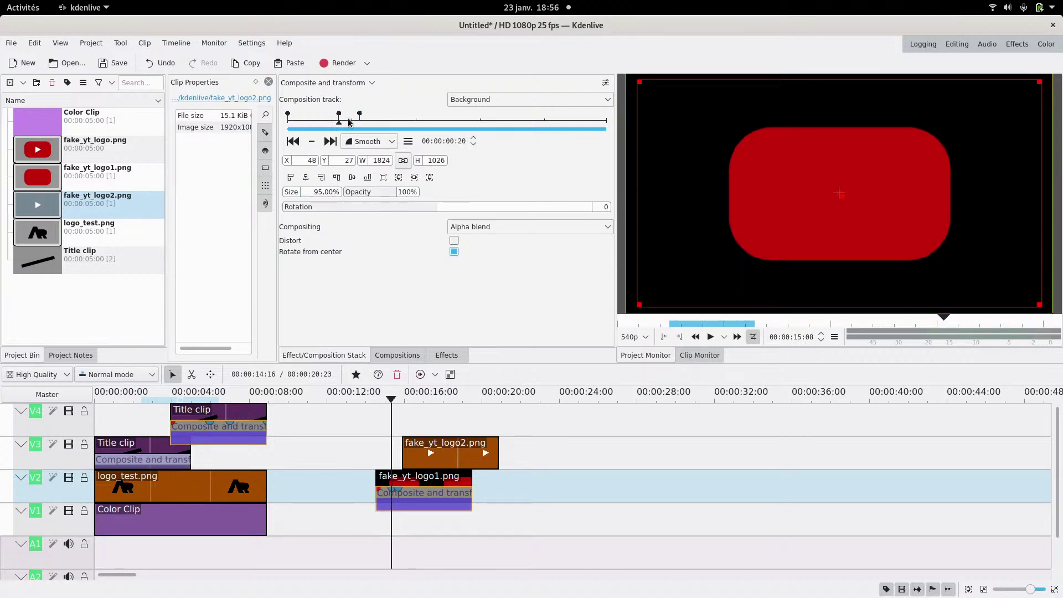
- Add a fourth keyframe at 00:00:01:11 and set it to Smooth interpolation
{"action": "left_click_drag", "start_coordinate": [350, 123], "coordinate": [381, 126]}
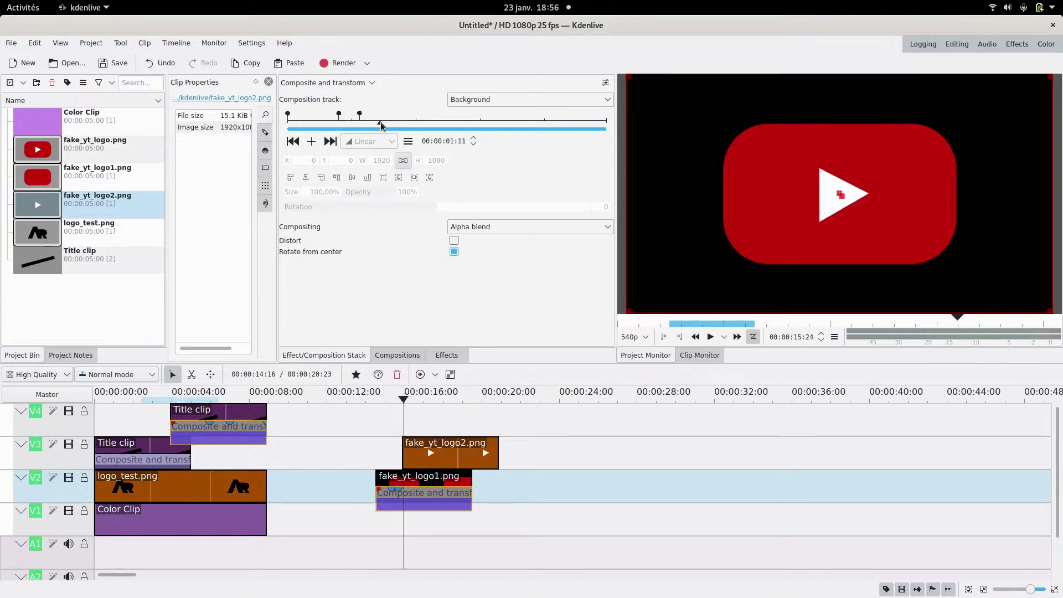
{"action": "left_click", "coordinate": [311, 141]}
{"action": "left_click", "coordinate": [390, 143]}
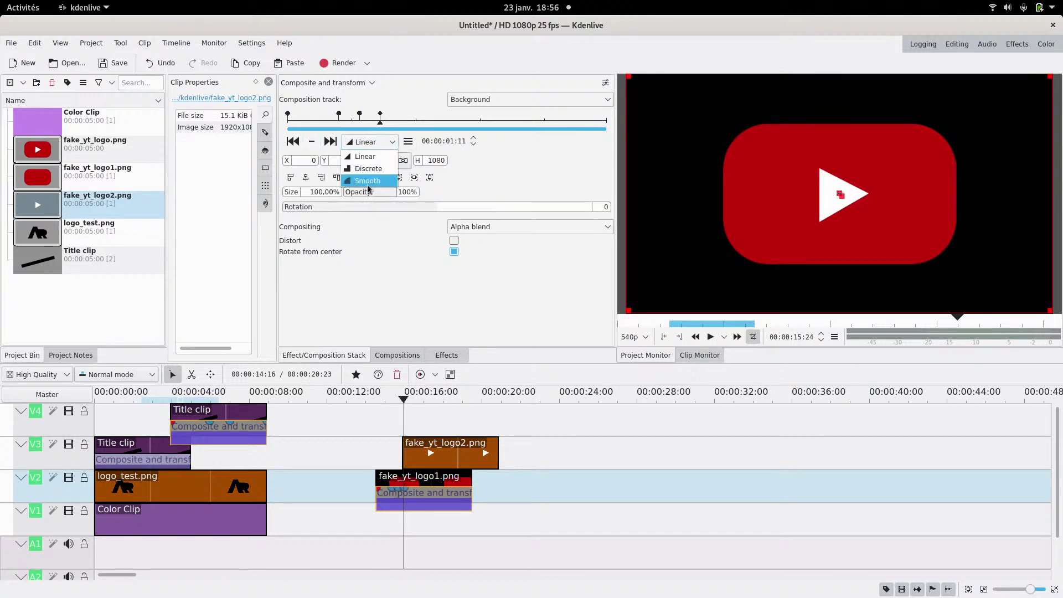
{"action": "left_click", "coordinate": [366, 181]}
- Play the rectangle animation from near the start of the fake_yt_logo1.png clip to check the motion
{"action": "left_click", "coordinate": [378, 421]}
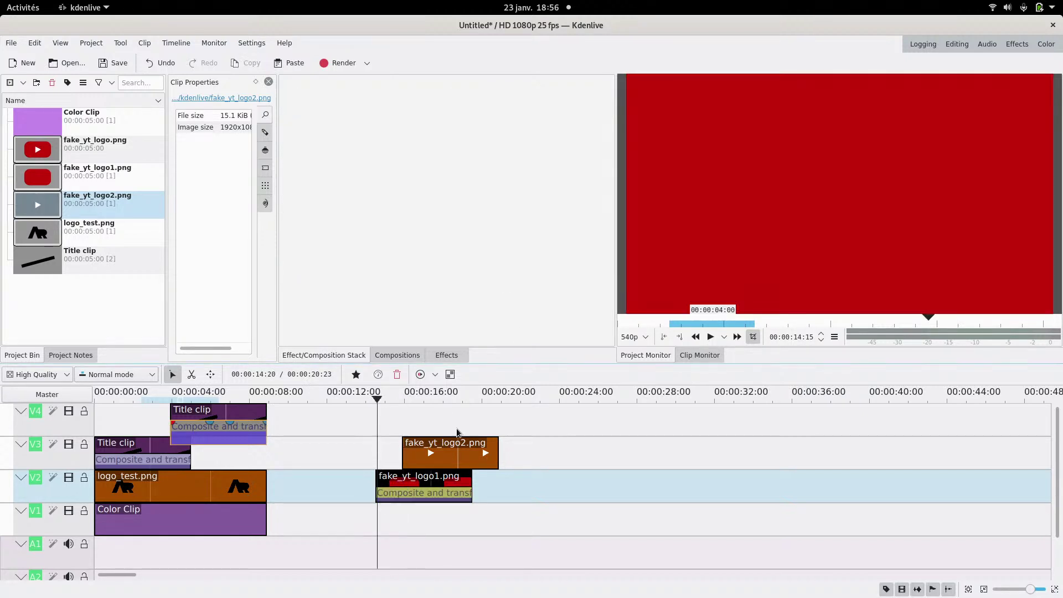
{"action": "left_click", "coordinate": [711, 337]}
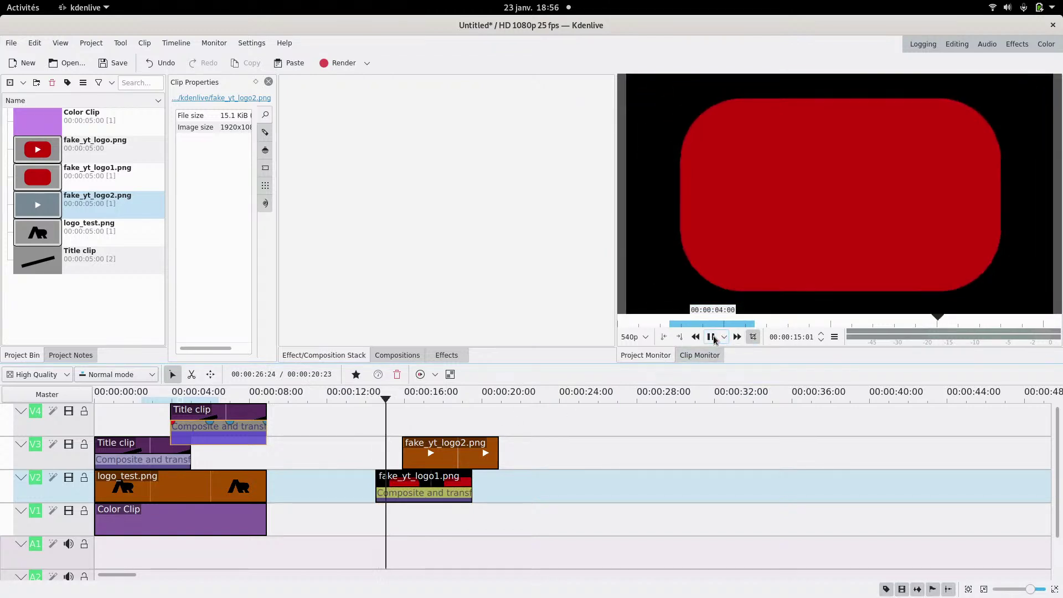
{"action": "left_click", "coordinate": [711, 337]}
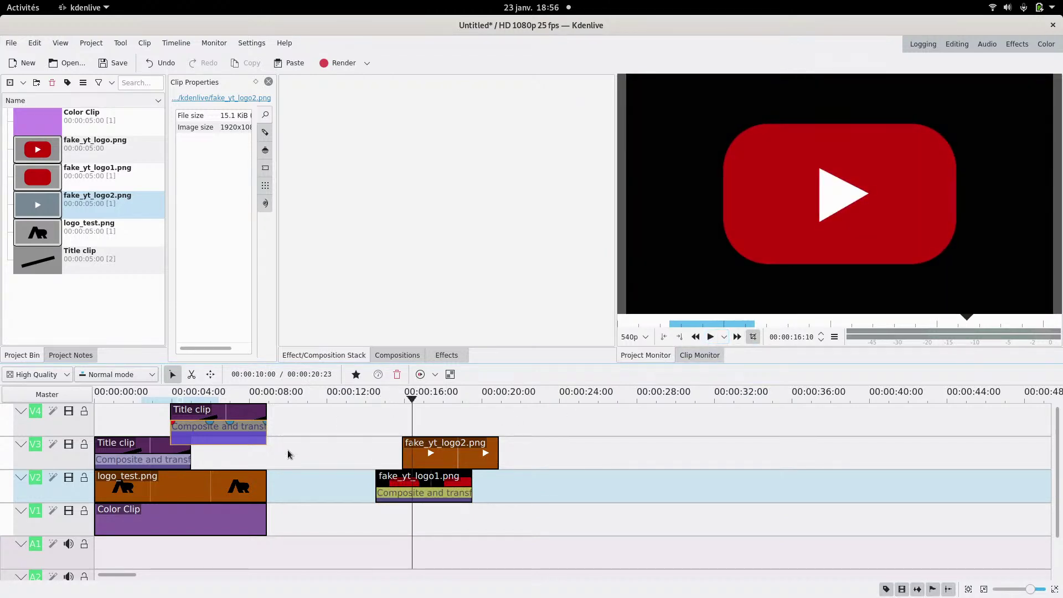
- View the project's rendering options and close them without rendering
{"action": "scroll", "coordinate": [250, 463], "scroll_direction": "up", "scroll_amount": 4}
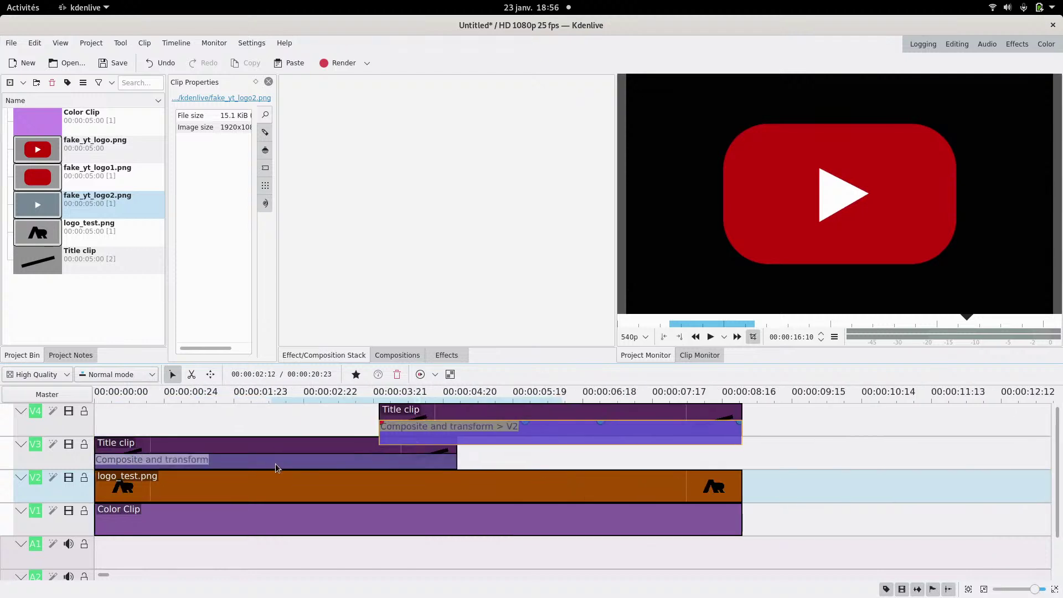
{"action": "left_click", "coordinate": [339, 64]}
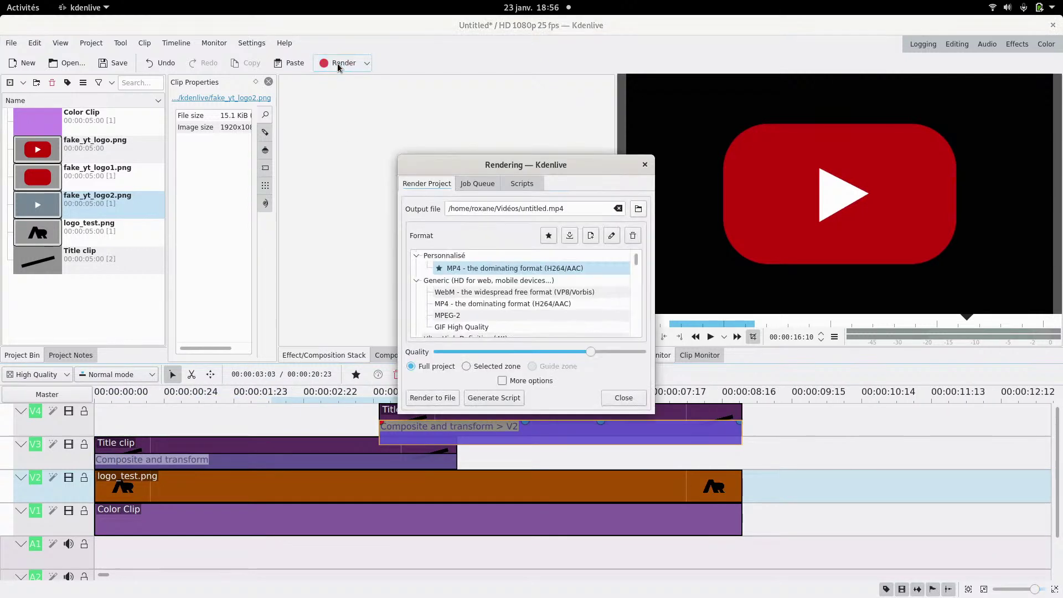
{"action": "left_click", "coordinate": [624, 398]}
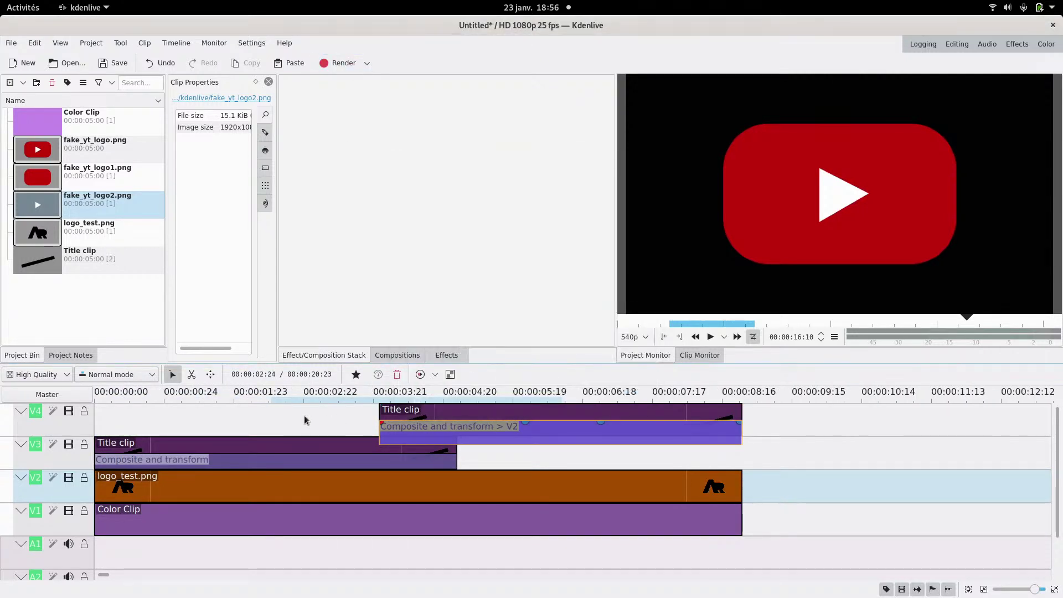
- Check the start and end of the selected timeline zone and set rendering to cover only that zone
{"action": "left_click", "coordinate": [270, 422]}
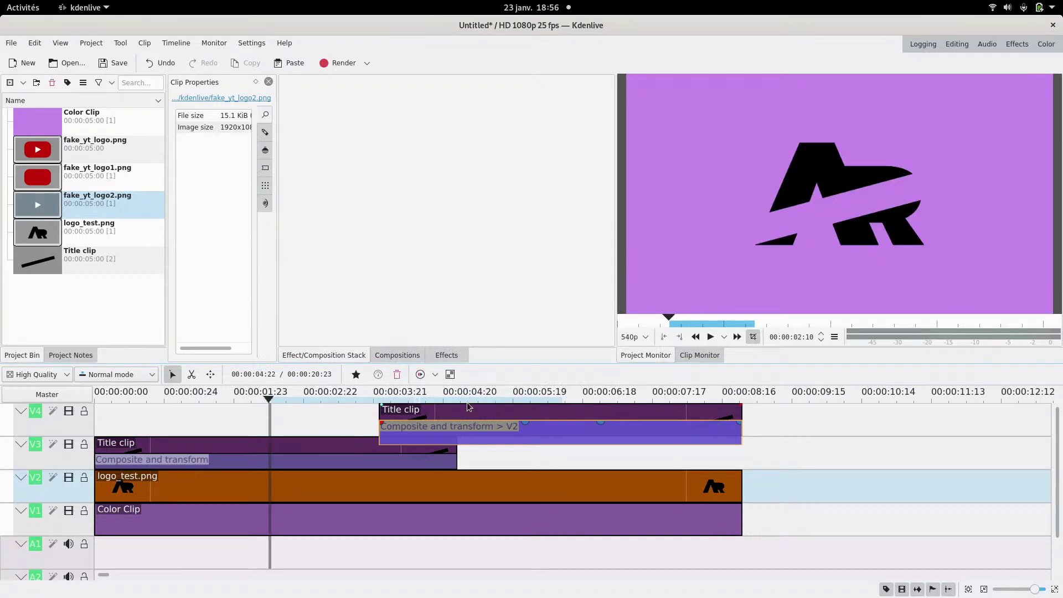
{"action": "left_click", "coordinate": [564, 400]}
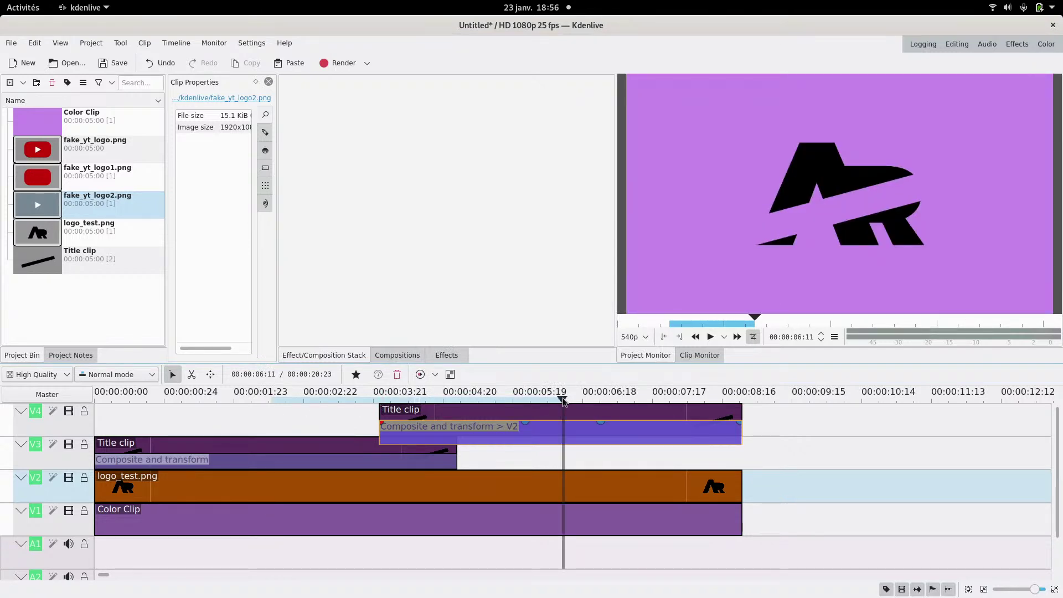
{"action": "left_click", "coordinate": [339, 63]}
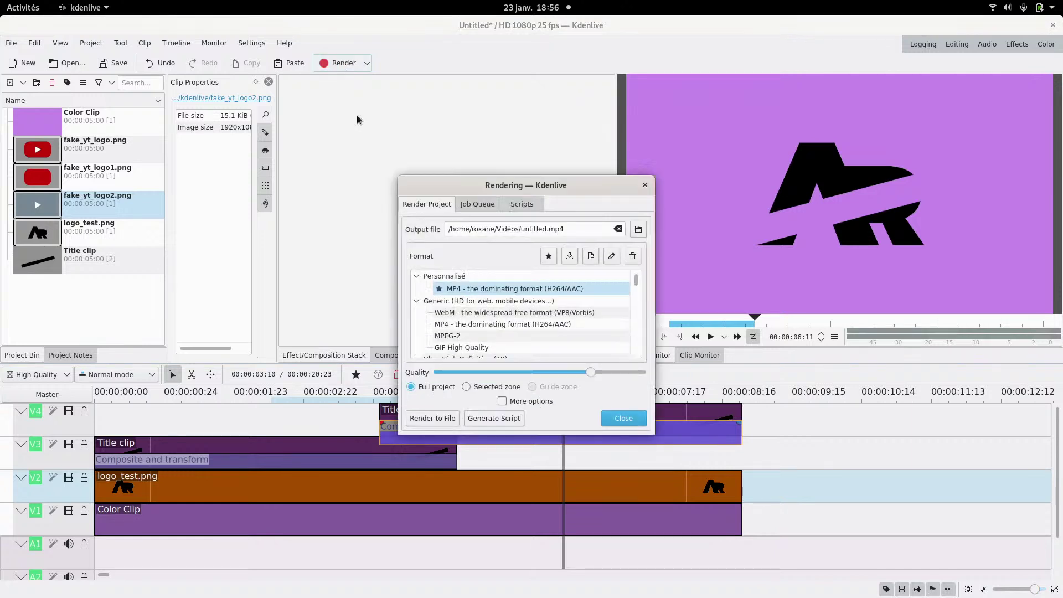
{"action": "left_click", "coordinate": [481, 387]}
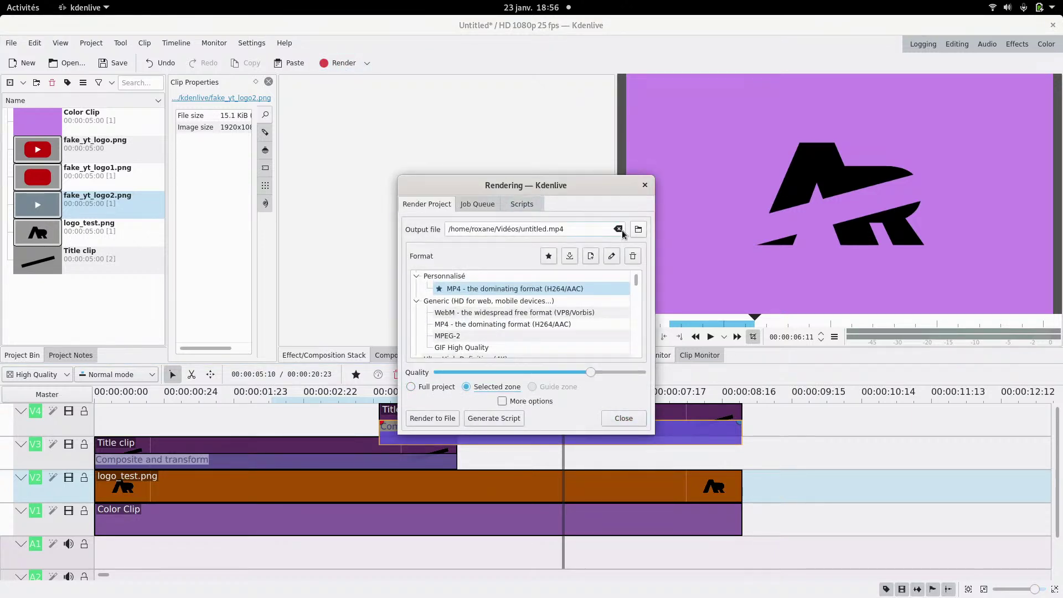
- Set the output file to loop.mp4 in the home directory's kdenlive folder and render it with the custom MP4 (H264/AAC) format
{"action": "left_click_drag", "start_coordinate": [498, 235], "coordinate": [578, 228]}
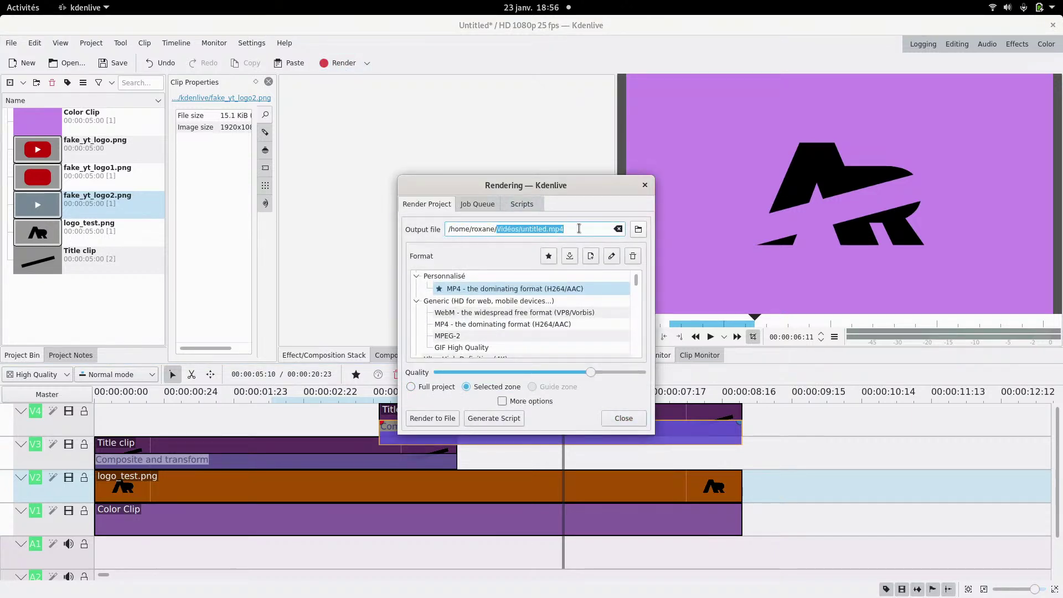
{"action": "type", "text": "kdenlive"}
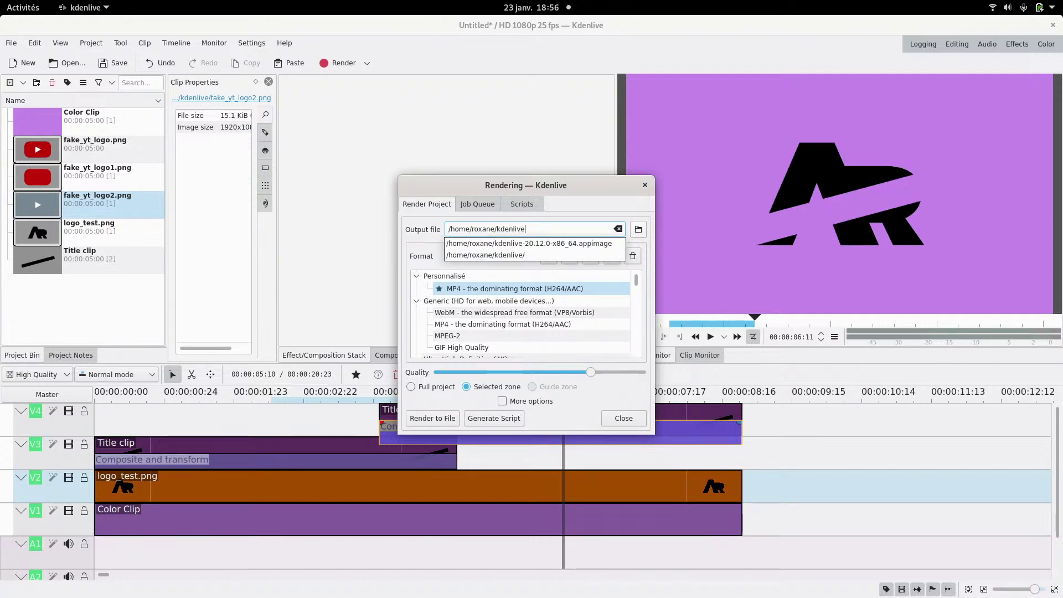
{"action": "type", "text": "/"}
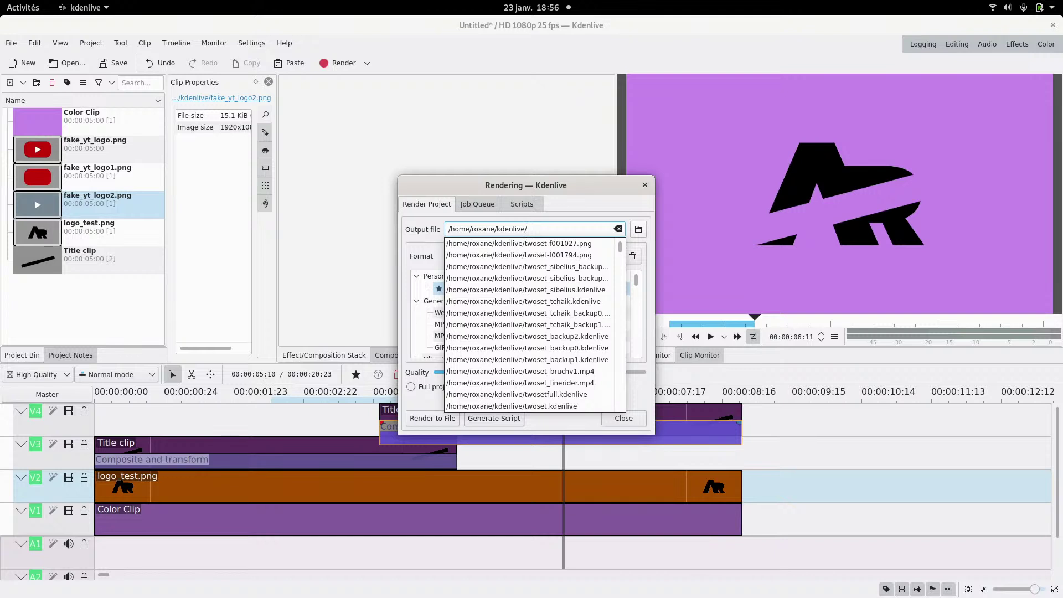
{"action": "type", "text": "loop.mp"}
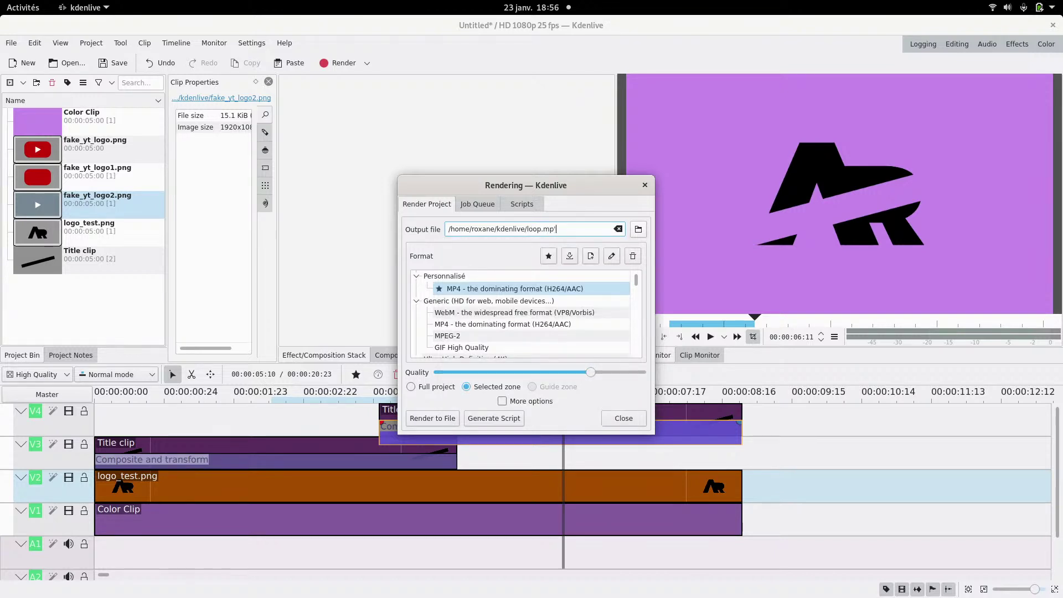
{"action": "left_click", "coordinate": [504, 289]}
{"action": "left_click", "coordinate": [565, 230]}
{"action": "left_click", "coordinate": [435, 419]}
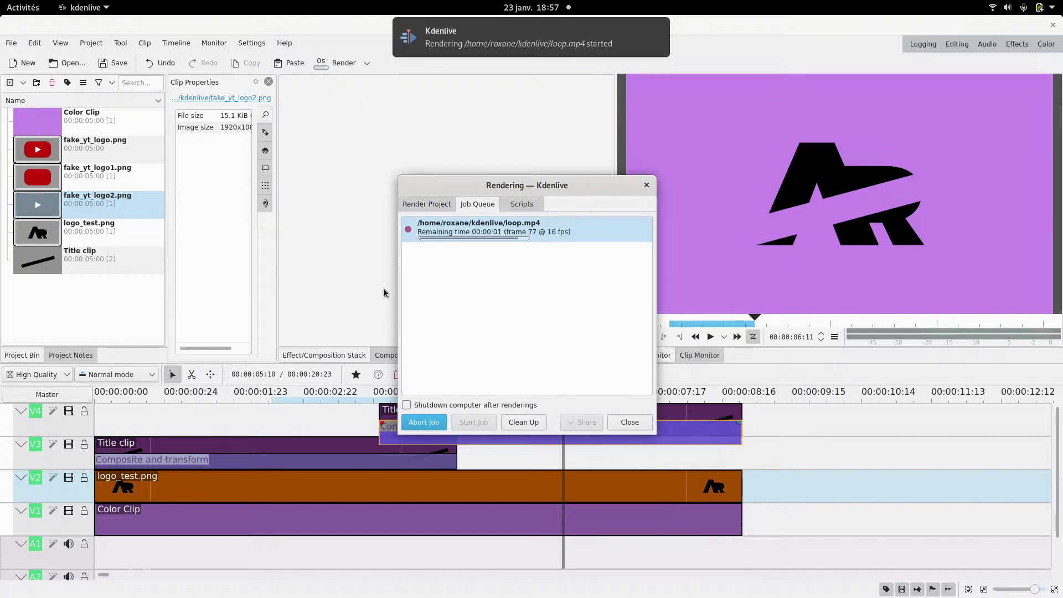
- Switch to the file manager, watch the rendered loop.mp4 in VLC, then close the player and Kdenlive's rendering dialog without saving or quitting the project
{"action": "mouse_move", "coordinate": [3, 3]}
{"action": "left_click", "coordinate": [491, 197]}
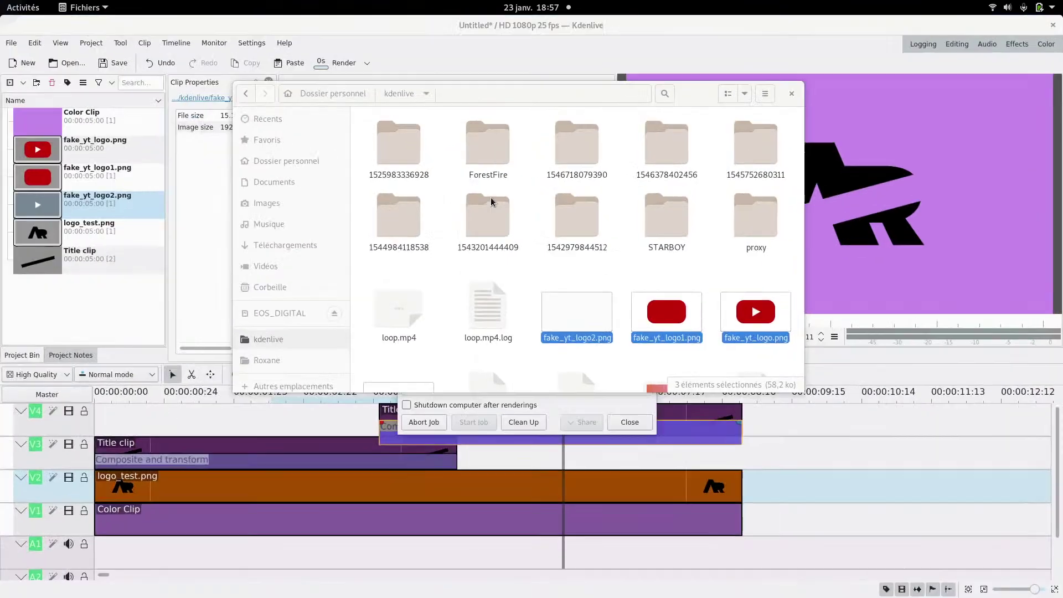
{"action": "double_click", "coordinate": [399, 308]}
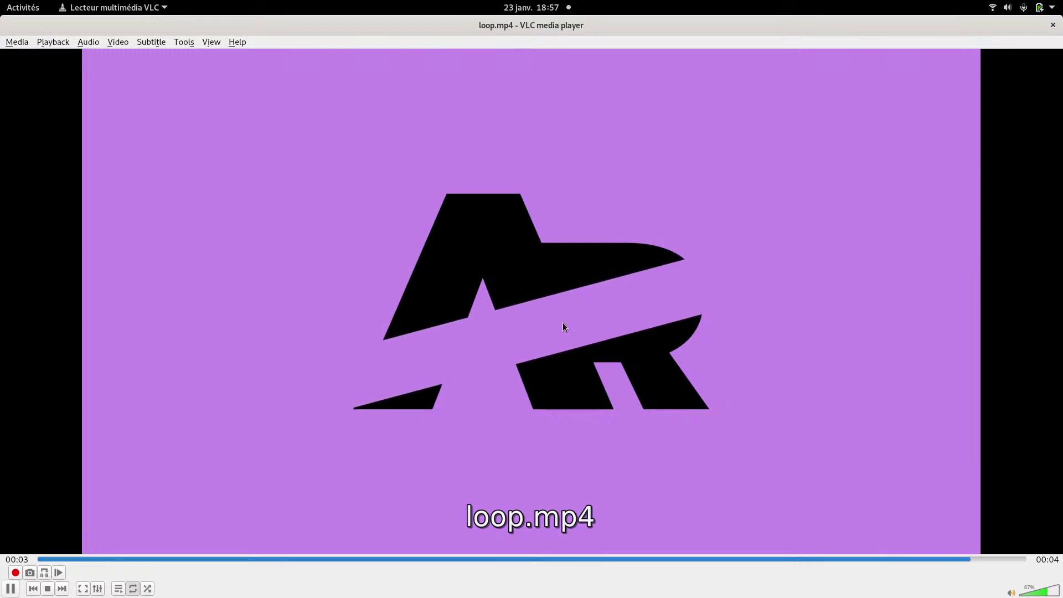
{"action": "left_click", "coordinate": [1052, 26]}
{"action": "left_click", "coordinate": [1052, 26]}
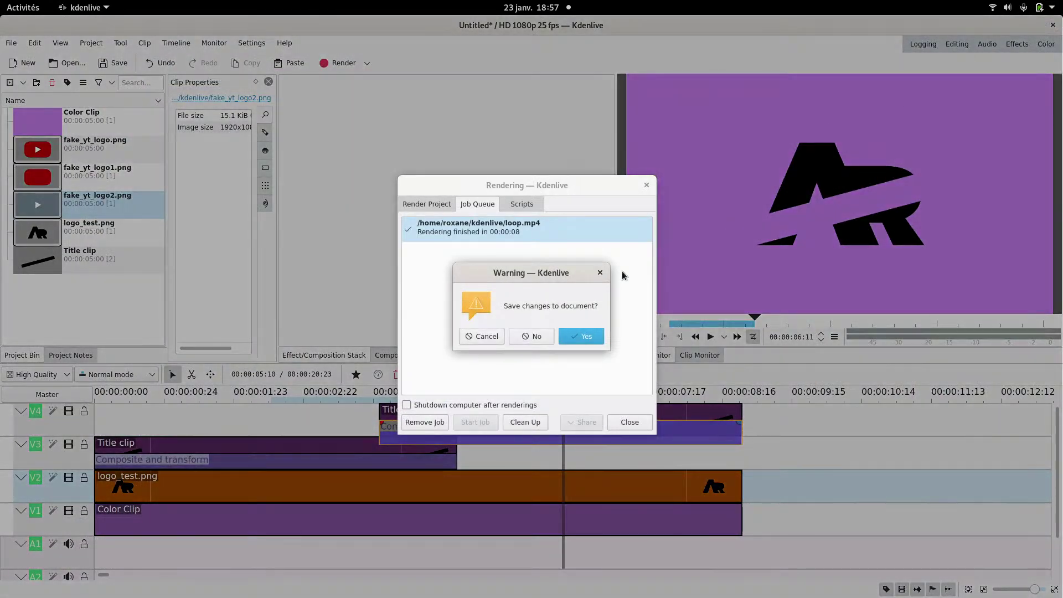
{"action": "left_click", "coordinate": [485, 337]}
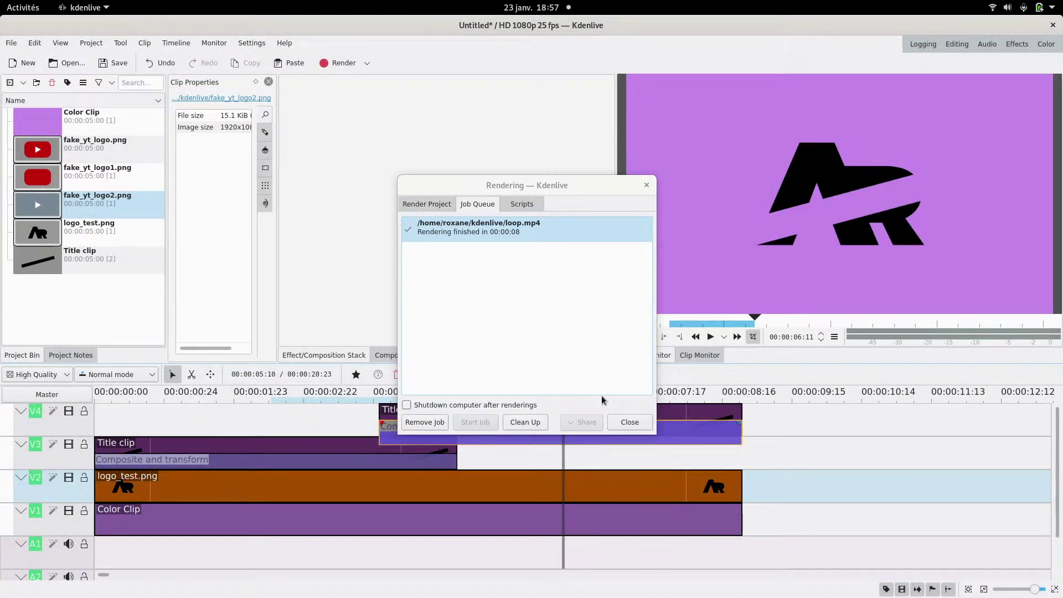
{"action": "left_click", "coordinate": [632, 423]}
- Move the fake_yt_logo2.png clip on V3 so that it starts at 00:00:15:17
{"action": "scroll", "coordinate": [293, 476], "scroll_direction": "down", "scroll_amount": 10}
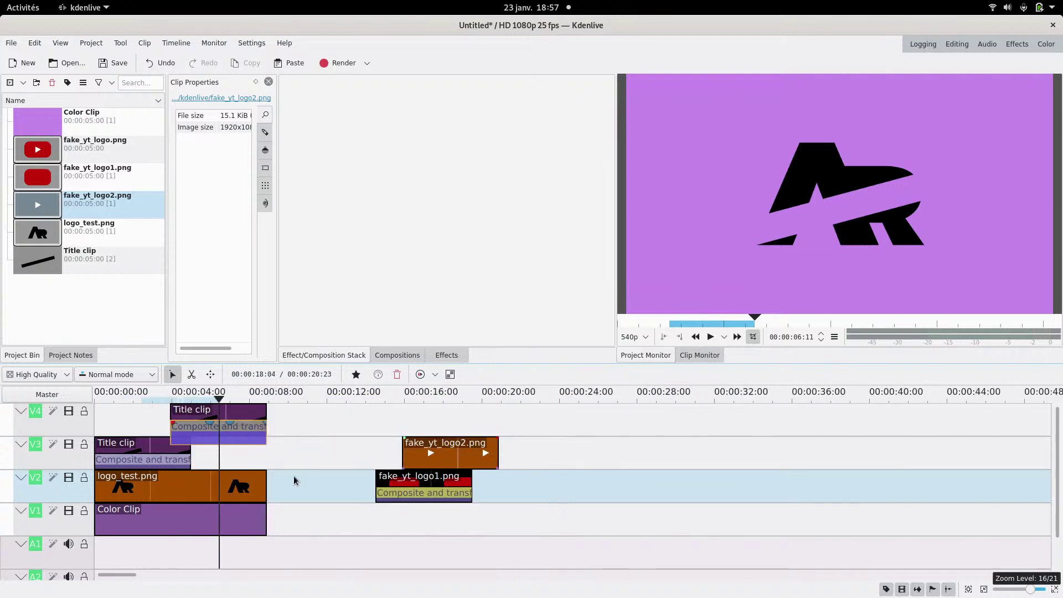
{"action": "left_click", "coordinate": [313, 448]}
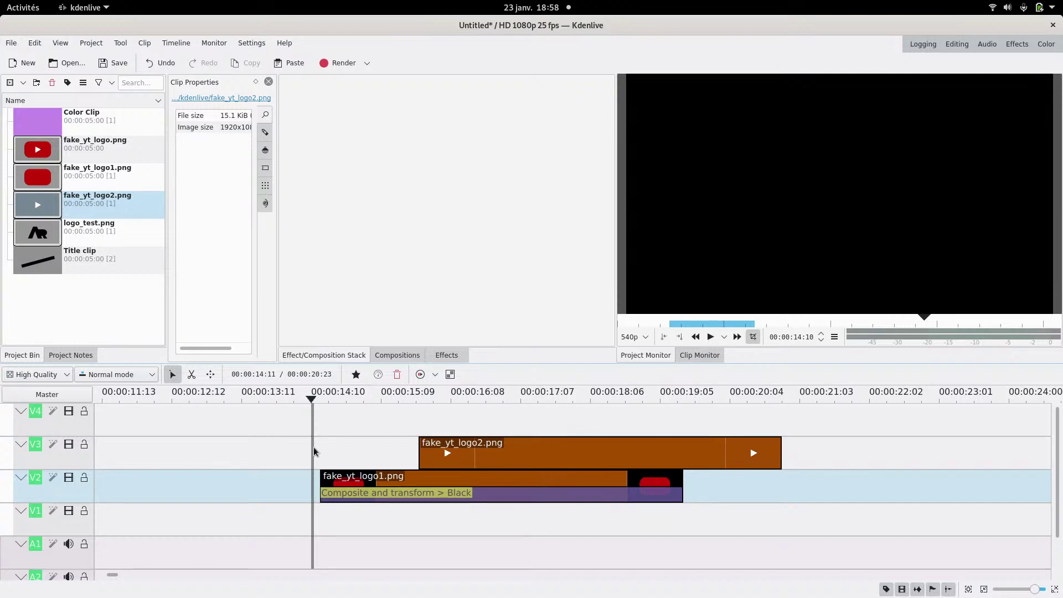
{"action": "left_click_drag", "start_coordinate": [322, 449], "coordinate": [447, 455]}
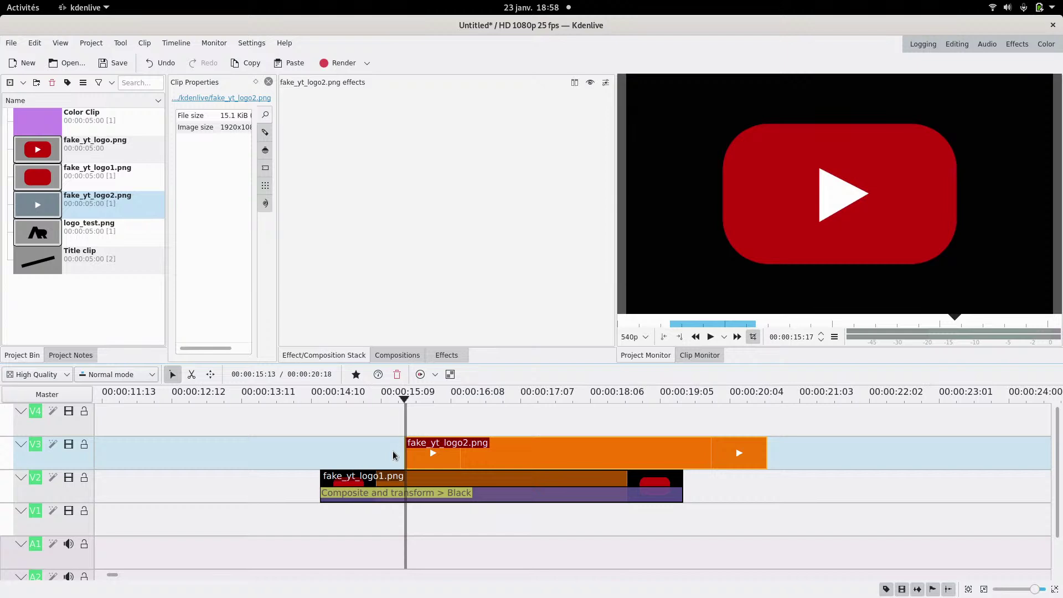
- Add a composition at the start of the fake_yt_logo2.png clip and change its type to Composite and transform
{"action": "scroll", "coordinate": [427, 453], "scroll_direction": "up", "scroll_amount": 1}
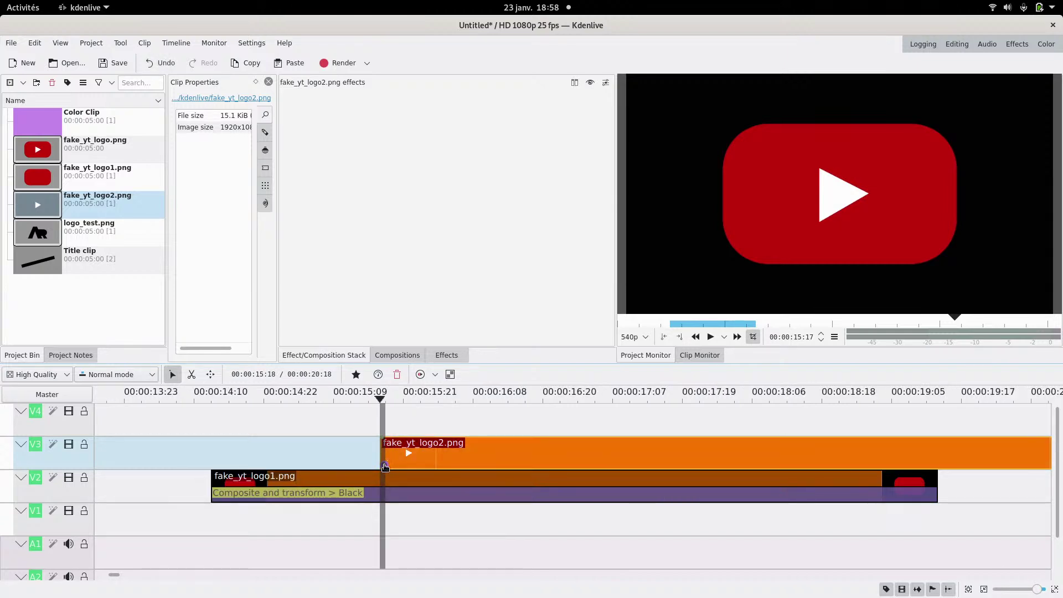
{"action": "left_click", "coordinate": [386, 467]}
{"action": "left_click", "coordinate": [328, 81]}
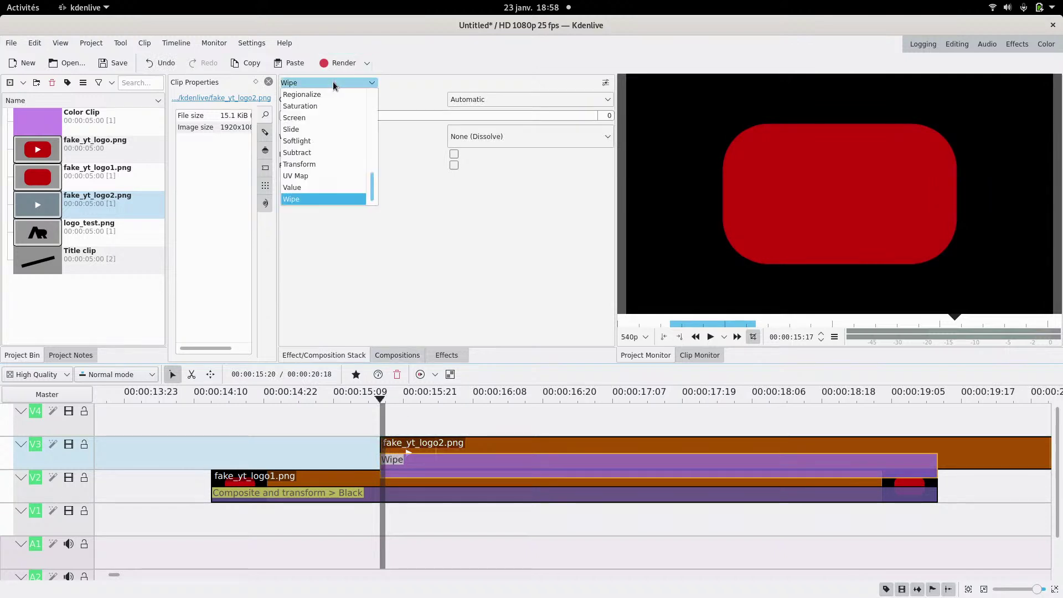
{"action": "scroll", "coordinate": [323, 131], "scroll_direction": "up", "scroll_amount": 4}
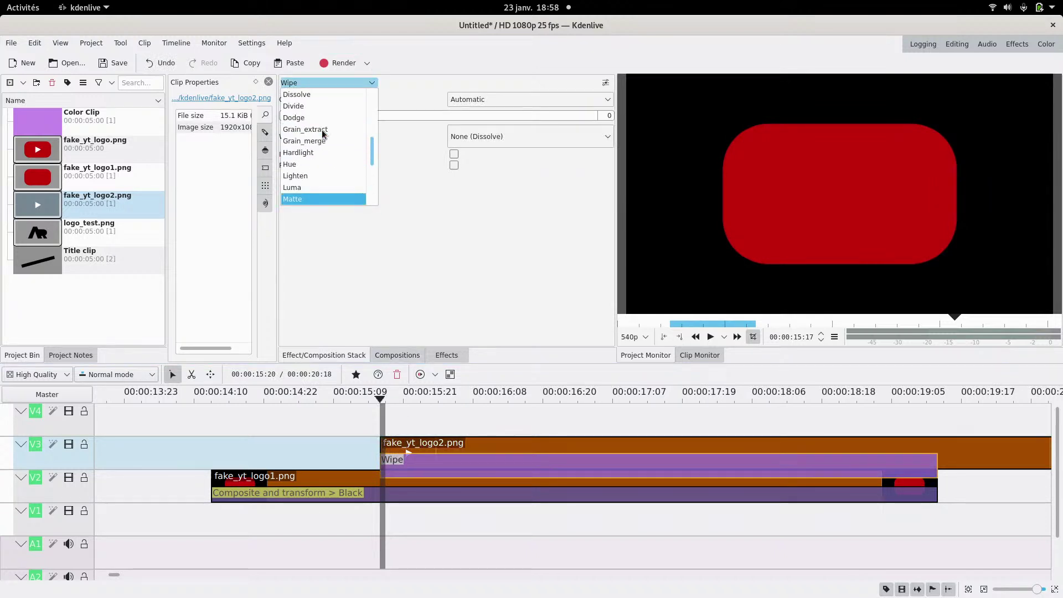
{"action": "left_click", "coordinate": [329, 131]}
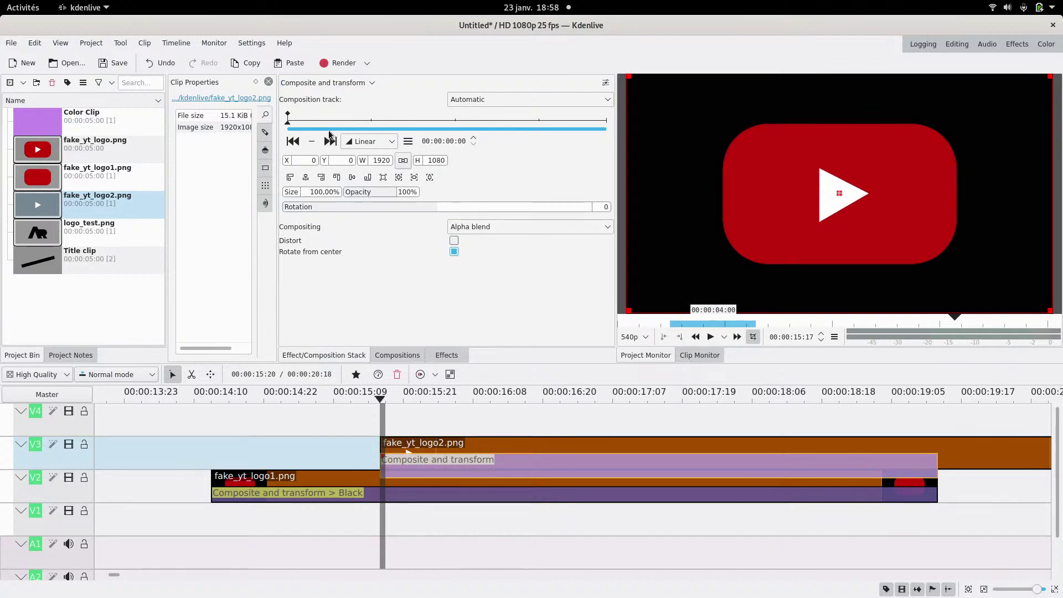
- Add a keyframe at 00:00:00:10 and set the triangle's X position to about -1093 at the first keyframe
{"action": "left_click", "coordinate": [323, 123]}
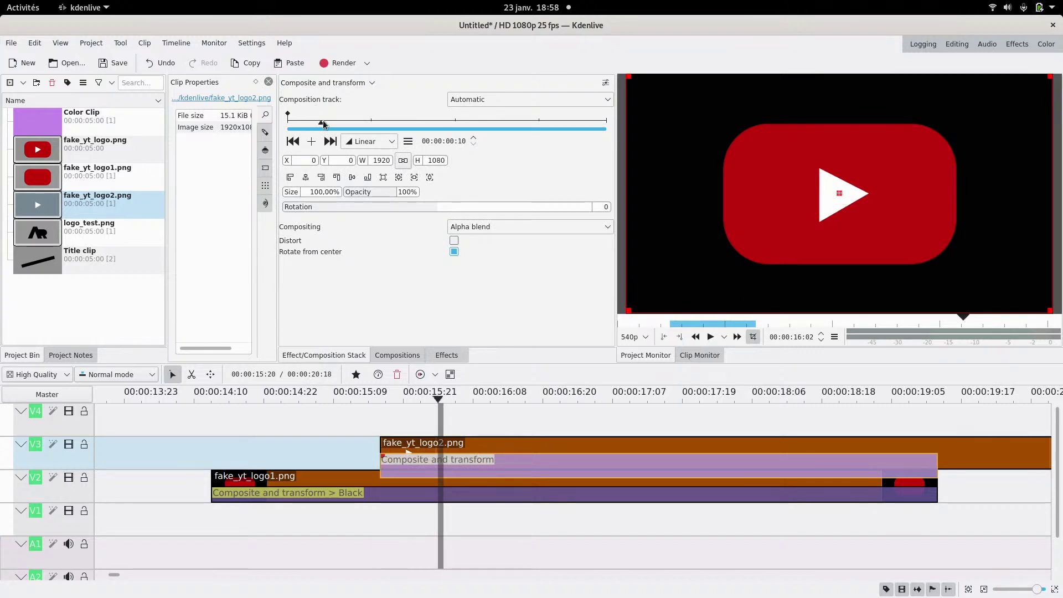
{"action": "left_click", "coordinate": [311, 141]}
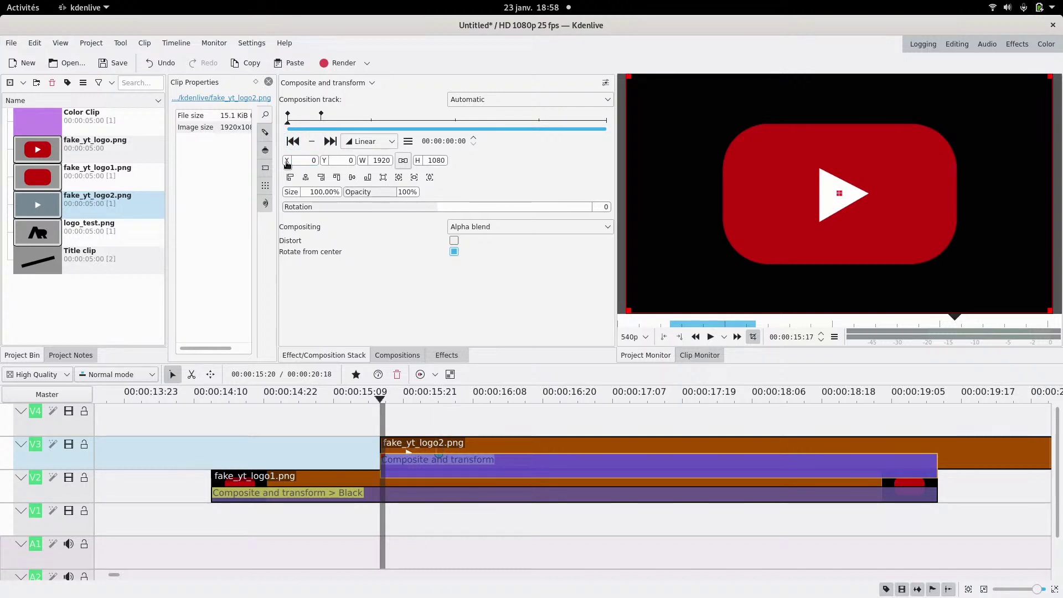
{"action": "left_click_drag", "start_coordinate": [287, 163], "coordinate": [45, 161]}
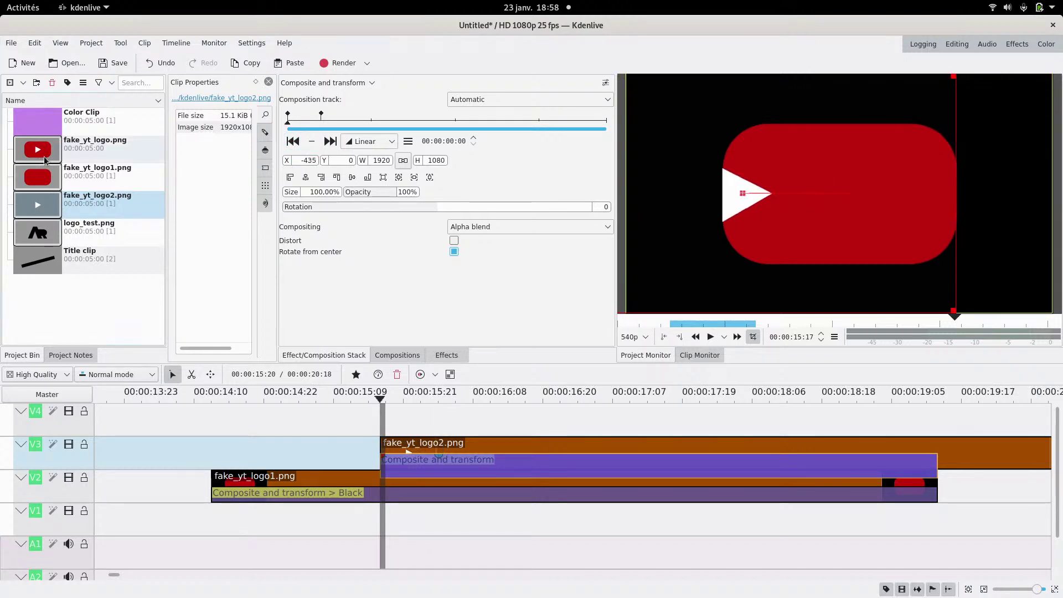
{"action": "left_click_drag", "start_coordinate": [289, 162], "coordinate": [122, 164]}
{"action": "left_click_drag", "start_coordinate": [287, 160], "coordinate": [89, 191]}
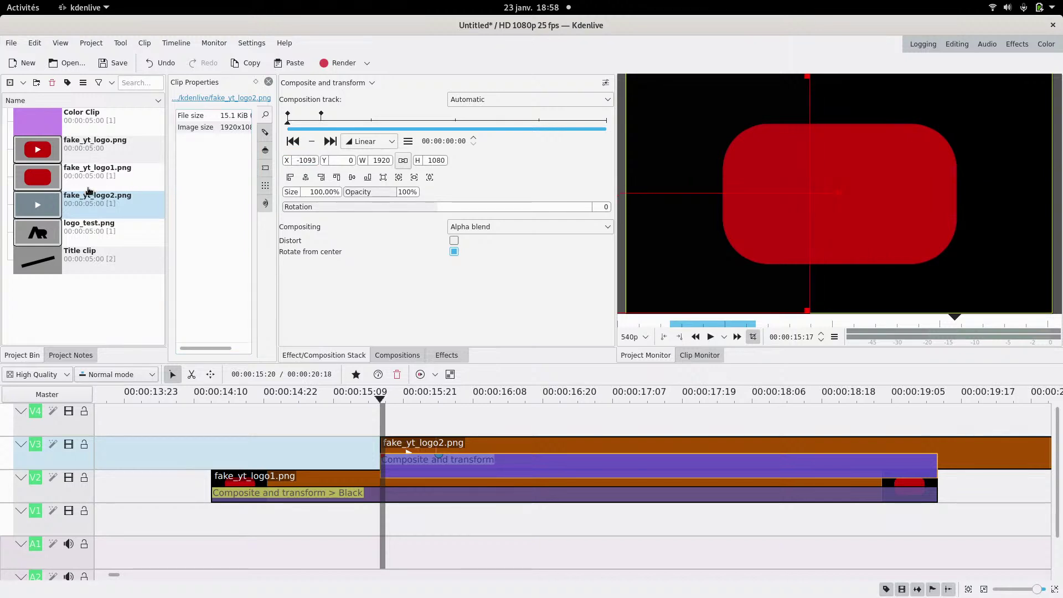
- Set both of the triangle's keyframes to Smooth interpolation
{"action": "left_click", "coordinate": [367, 142]}
{"action": "left_click", "coordinate": [372, 181]}
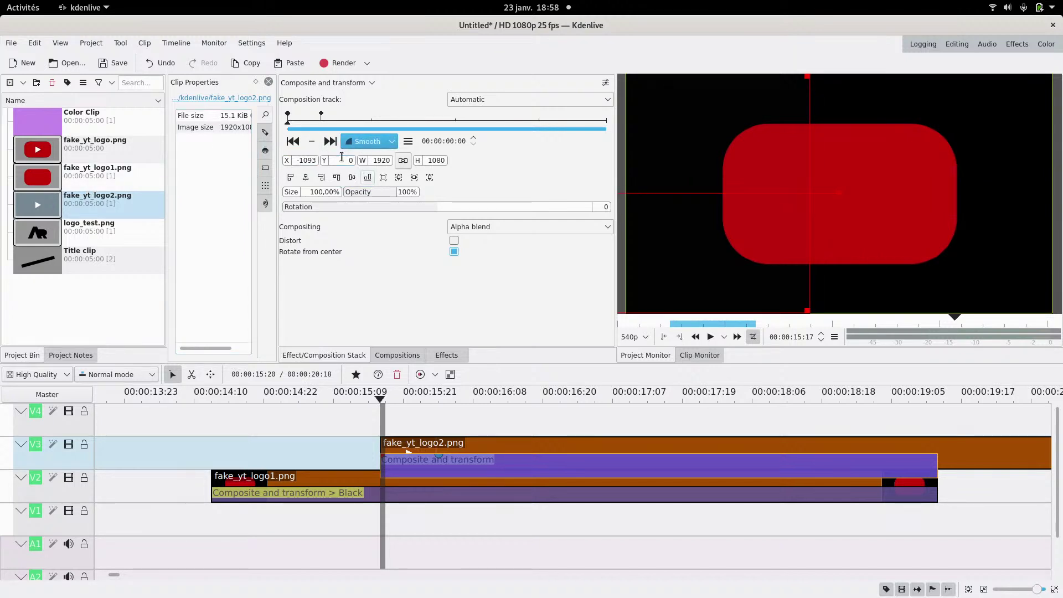
{"action": "left_click", "coordinate": [330, 142]}
{"action": "left_click", "coordinate": [367, 142]}
{"action": "left_click", "coordinate": [375, 180]}
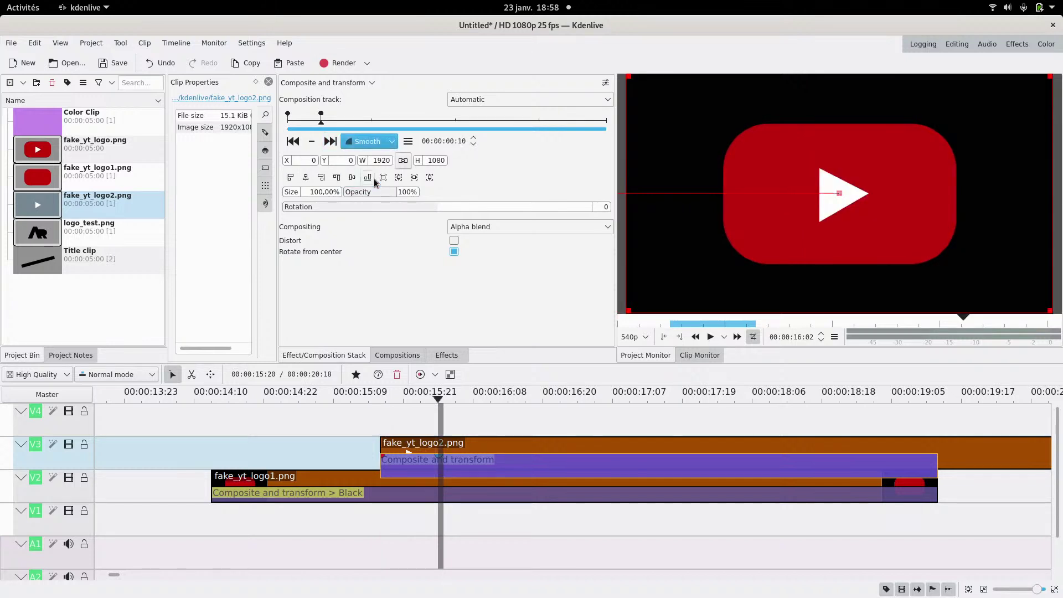
- Reduce the triangle's size to about 61% at the first keyframe
{"action": "left_click_drag", "start_coordinate": [297, 123], "coordinate": [324, 125]}
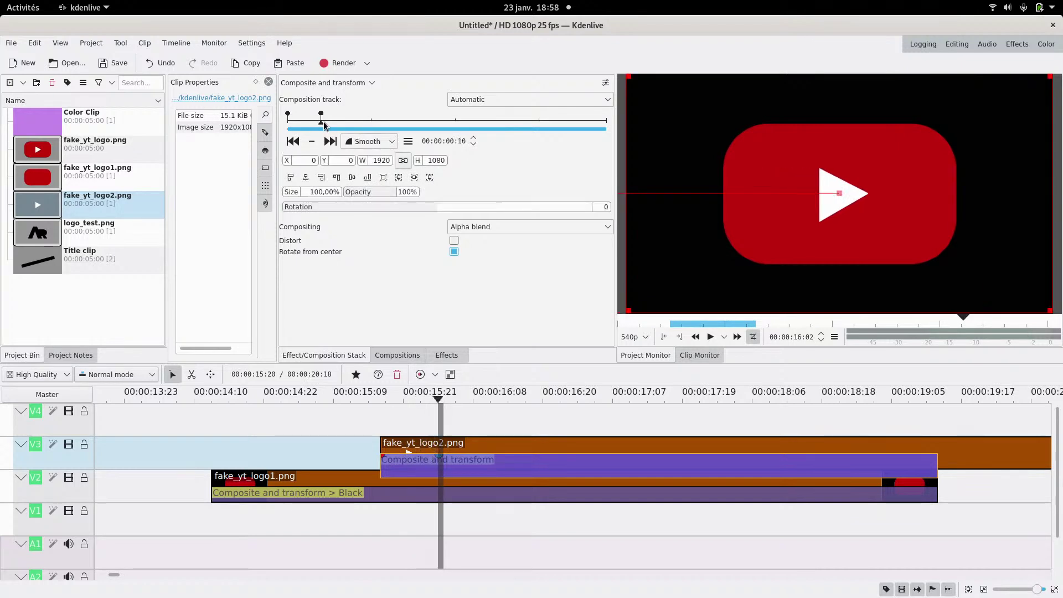
{"action": "left_click", "coordinate": [295, 141]}
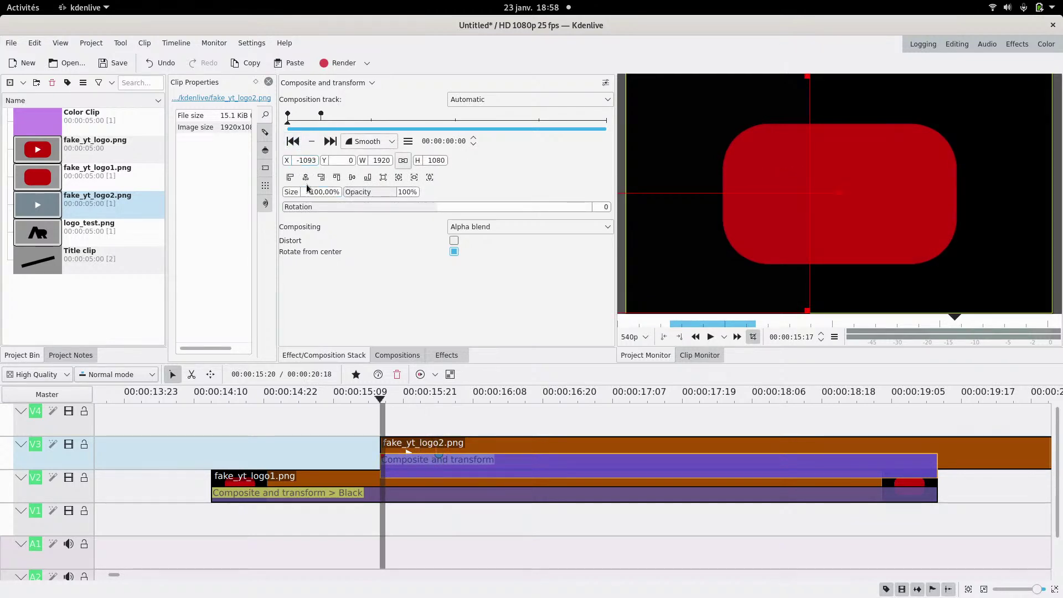
{"action": "left_click_drag", "start_coordinate": [293, 194], "coordinate": [293, 177]}
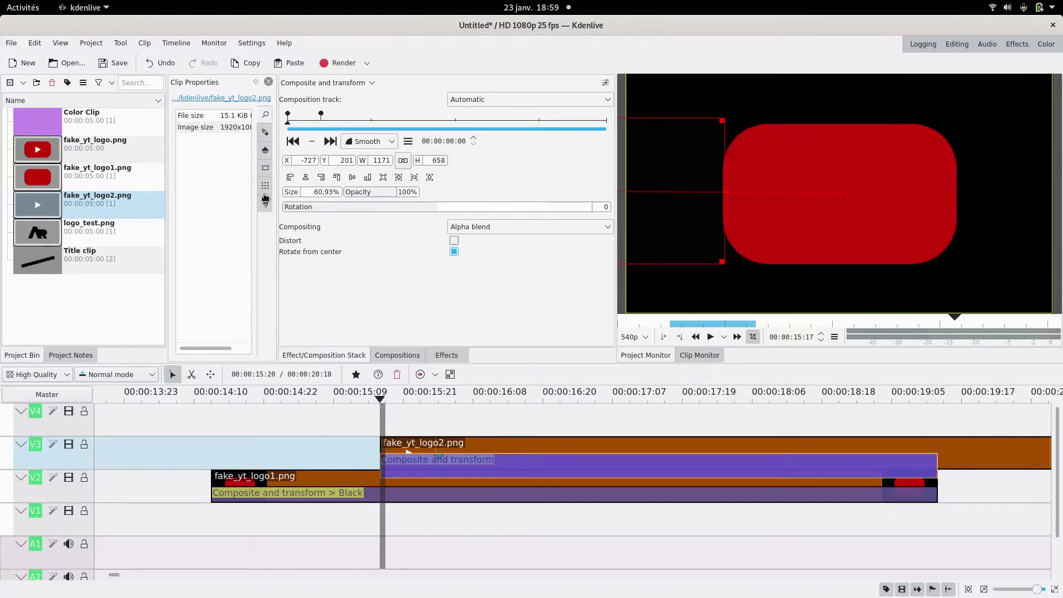
- Add a third keyframe at 00:00:00:19 with a rotation of 360 and Smooth interpolation
{"action": "left_click_drag", "start_coordinate": [293, 126], "coordinate": [352, 125]}
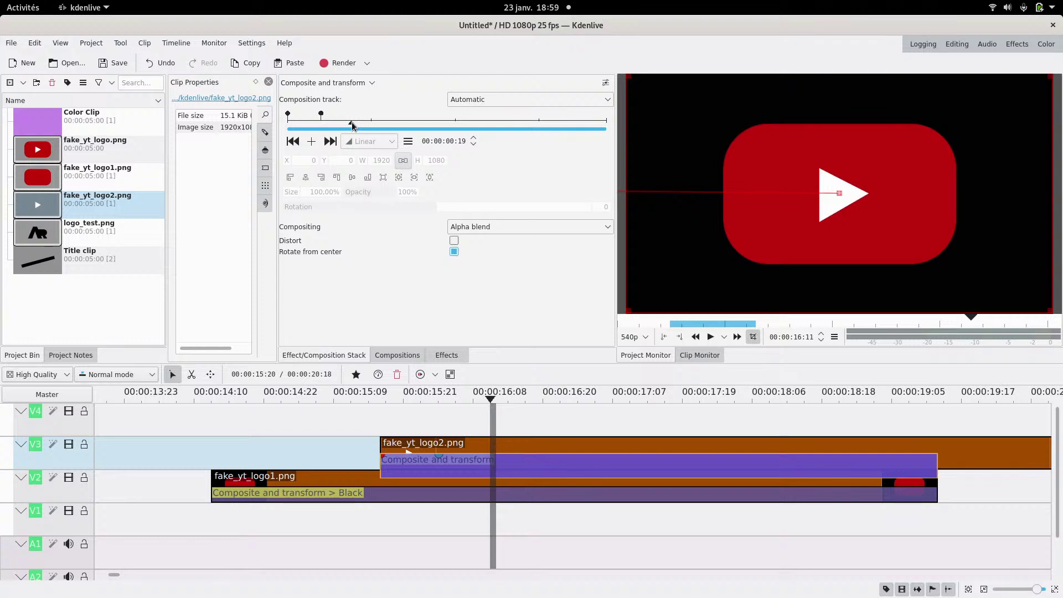
{"action": "left_click", "coordinate": [311, 141]}
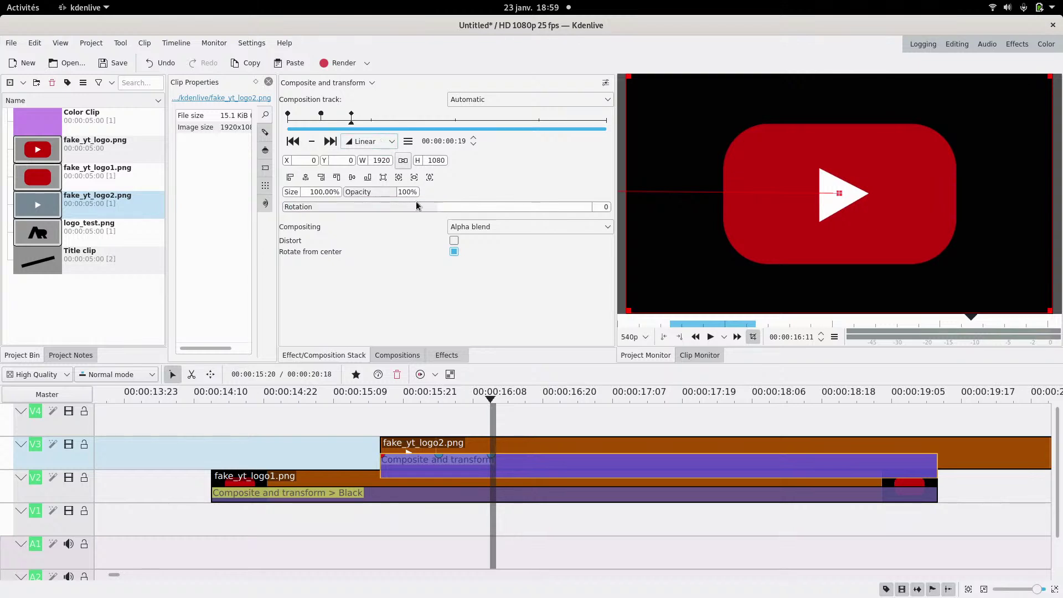
{"action": "left_click_drag", "start_coordinate": [443, 212], "coordinate": [603, 206]}
{"action": "left_click", "coordinate": [359, 140]}
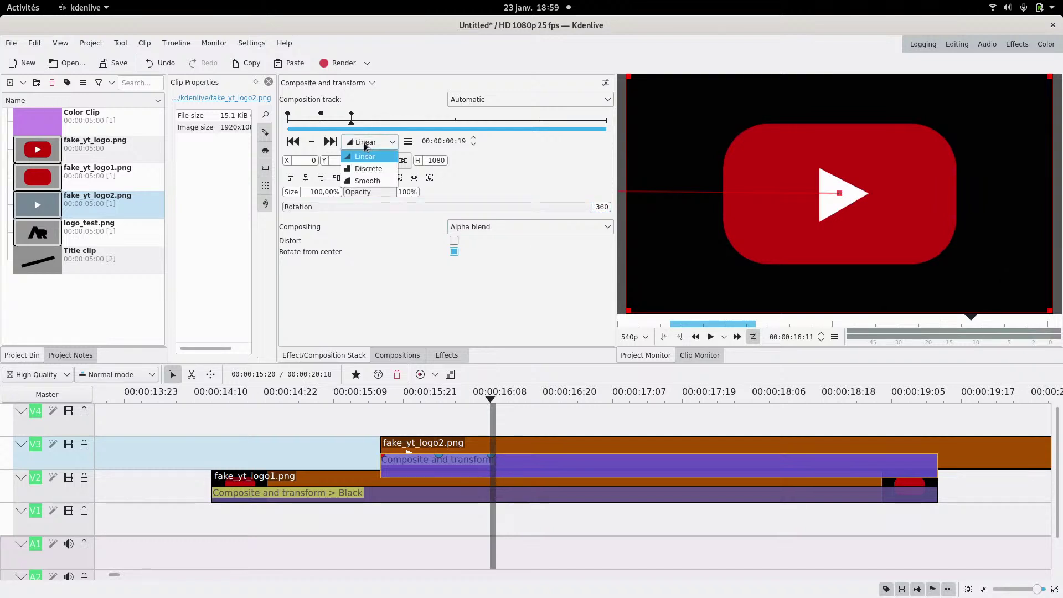
{"action": "left_click", "coordinate": [368, 181]}
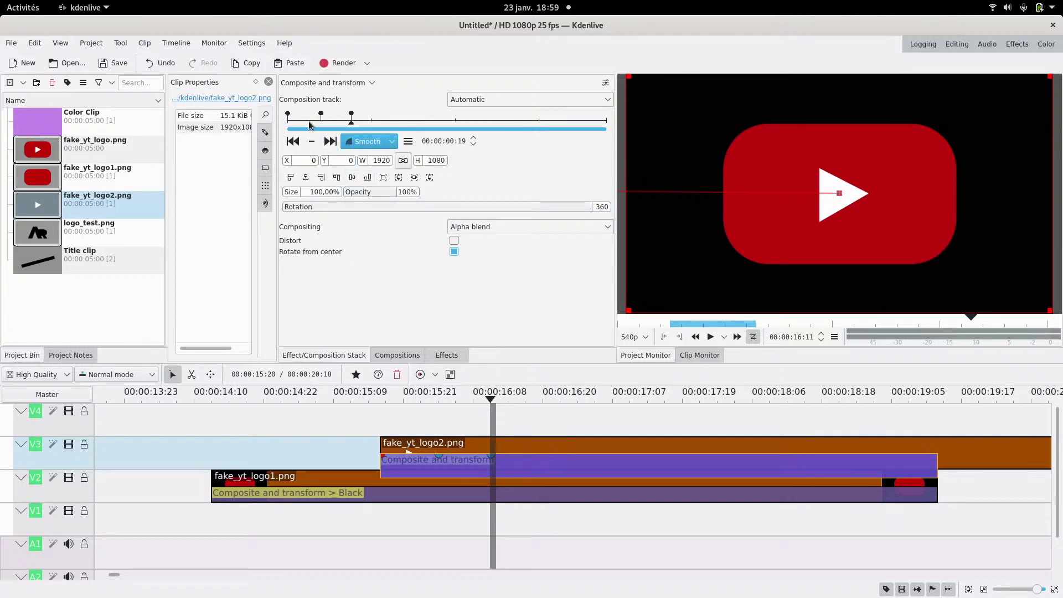
- Play the triangle's animation from its first keyframe to check the entrance and rotation
{"action": "left_click", "coordinate": [292, 126]}
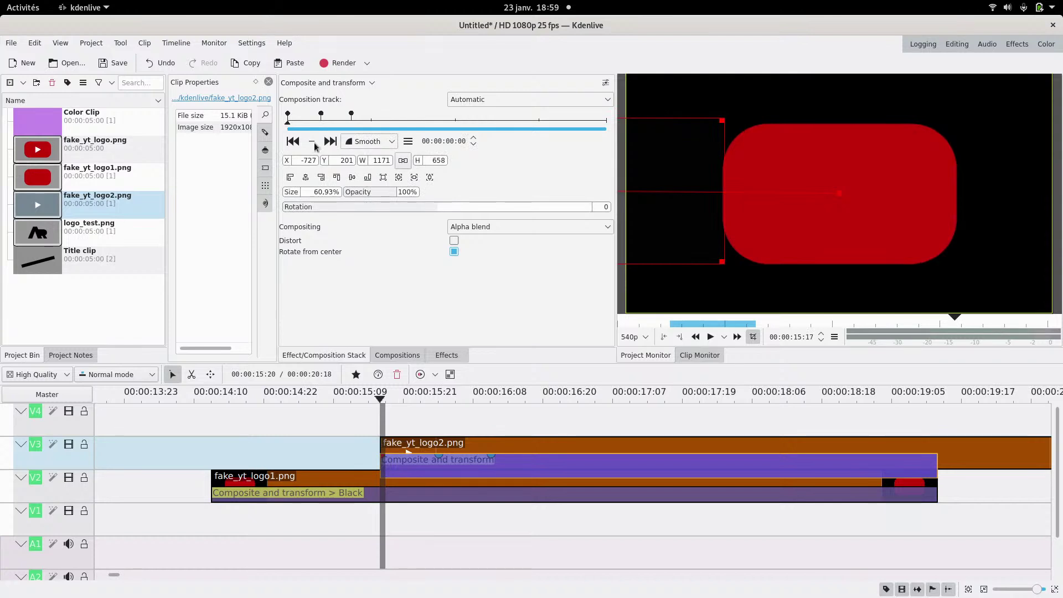
{"action": "left_click", "coordinate": [711, 337]}
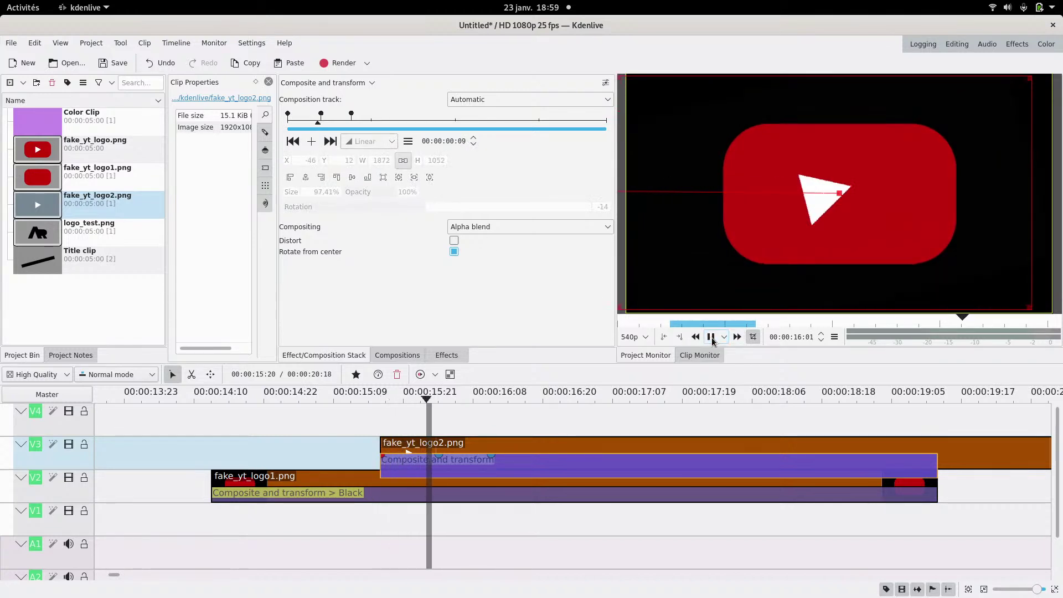
{"action": "left_click", "coordinate": [711, 337]}
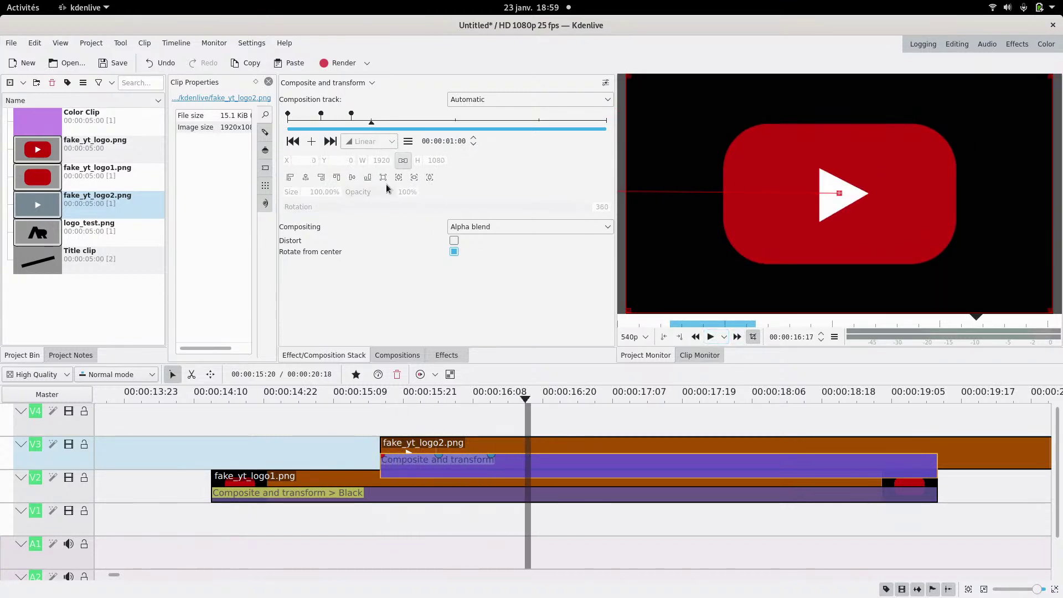
- Set the triangle's first keyframe to Linear interpolation
{"action": "left_click", "coordinate": [293, 141]}
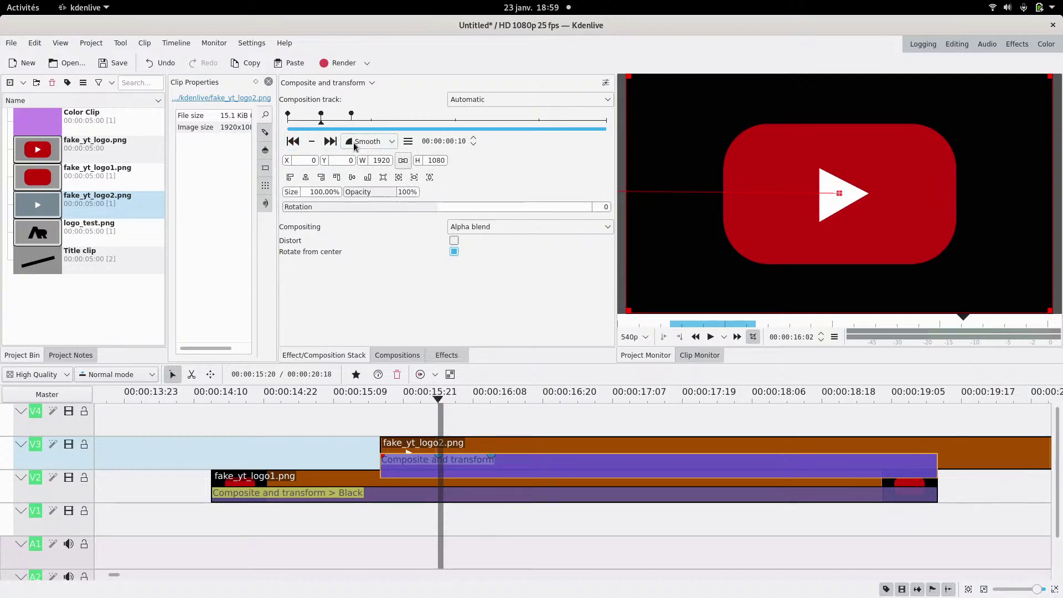
{"action": "left_click", "coordinate": [292, 142]}
{"action": "left_click", "coordinate": [353, 142]}
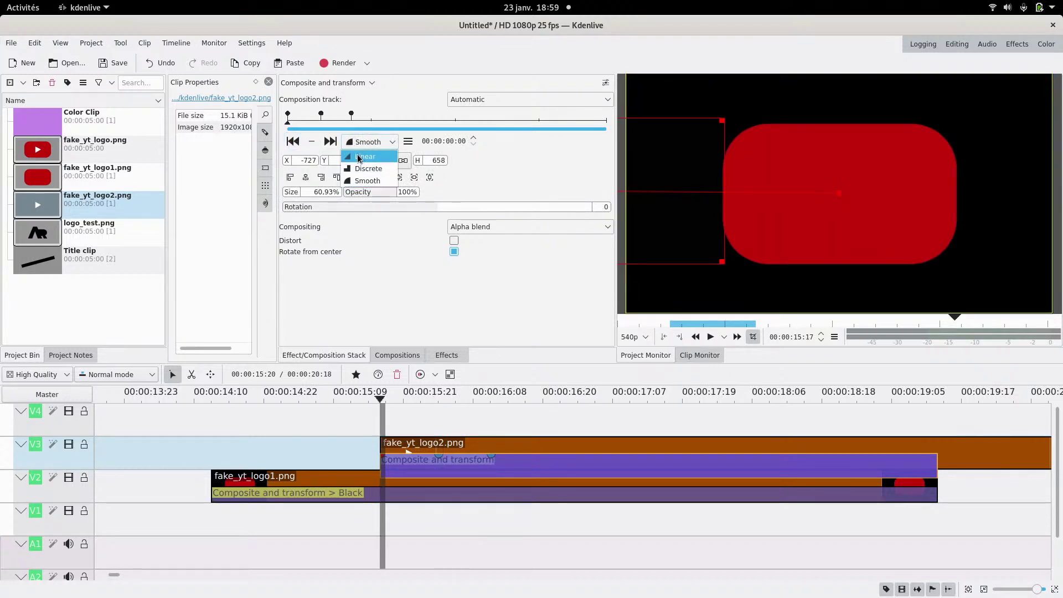
{"action": "left_click", "coordinate": [363, 156]}
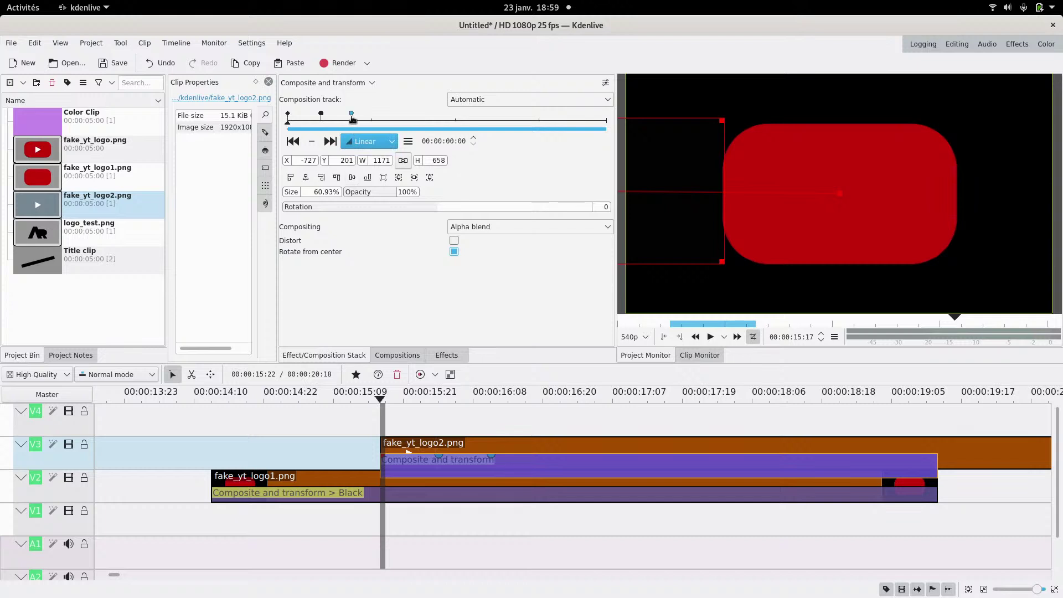
- Spread out the triangle's keyframes by delaying the last one and moving the second to 00:00:00:15, and play the result
{"action": "left_click_drag", "start_coordinate": [351, 115], "coordinate": [405, 115]}
{"action": "left_click_drag", "start_coordinate": [327, 118], "coordinate": [333, 117]}
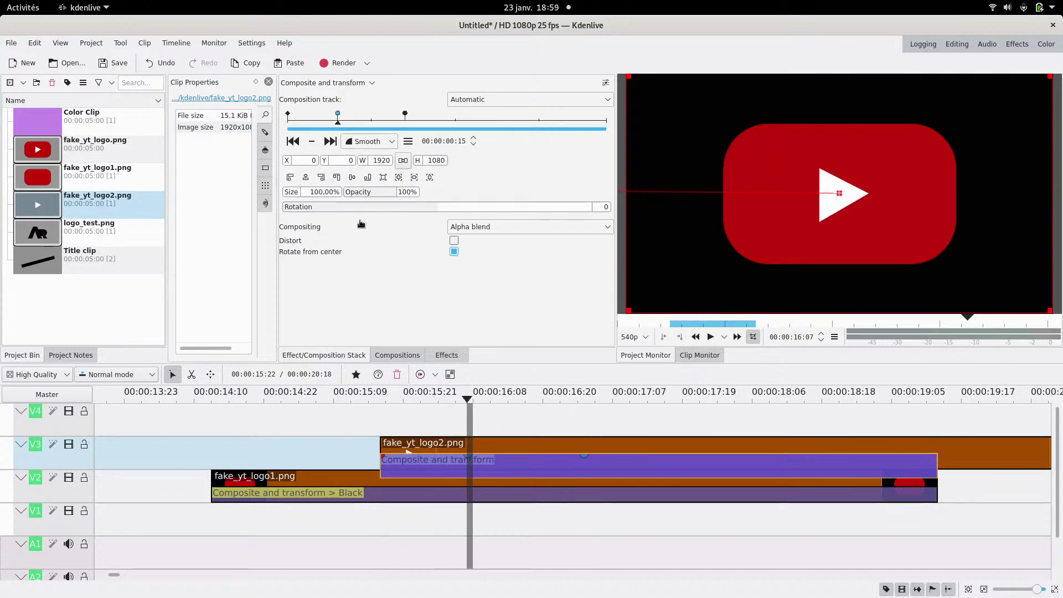
{"action": "left_click", "coordinate": [382, 425]}
{"action": "left_click_drag", "start_coordinate": [383, 425], "coordinate": [603, 427]}
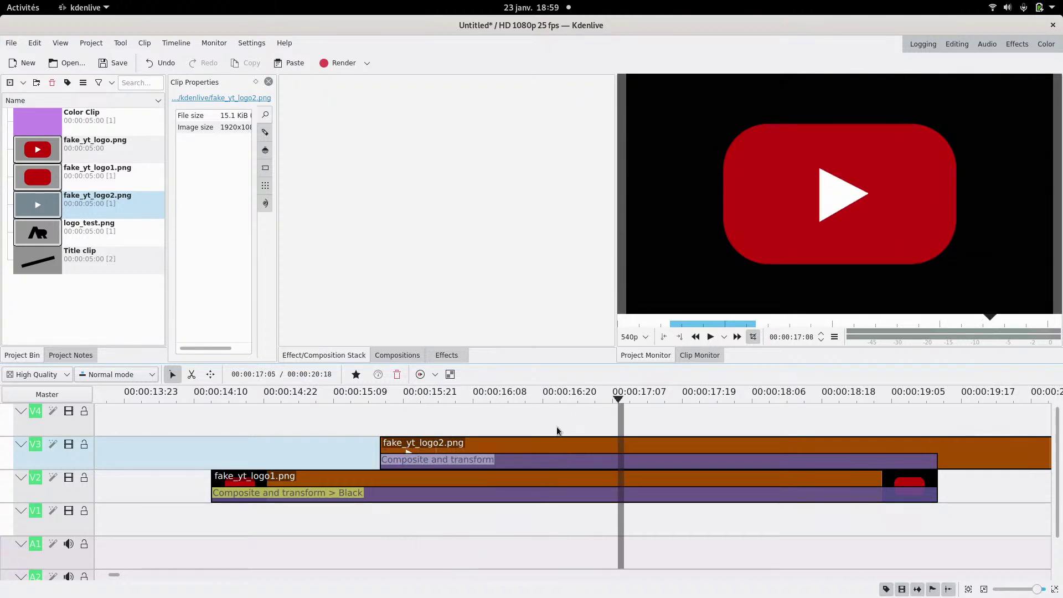
{"action": "left_click", "coordinate": [321, 438]}
{"action": "left_click", "coordinate": [713, 336]}
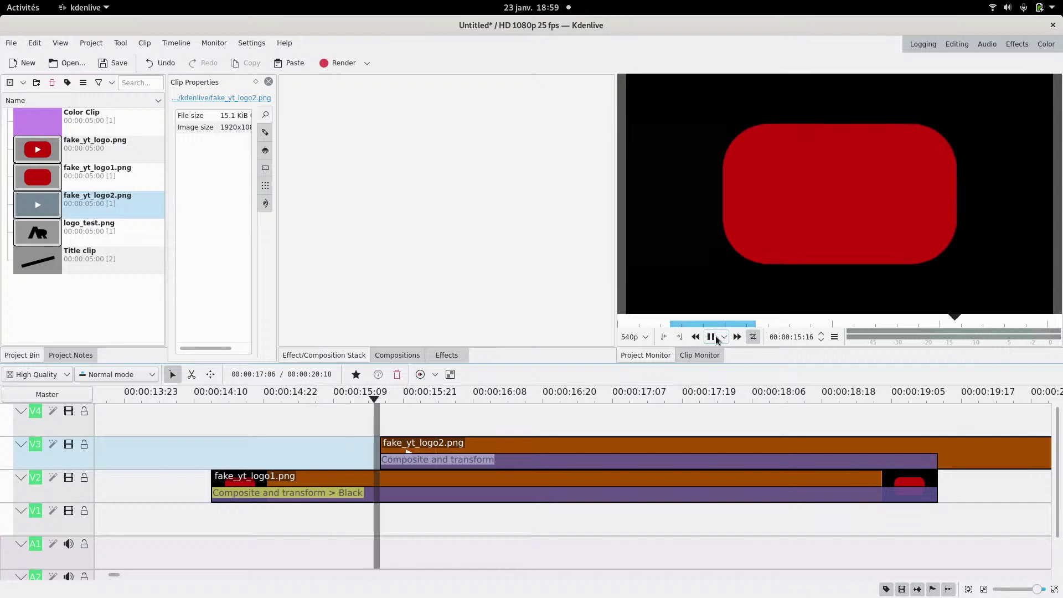
{"action": "left_click", "coordinate": [714, 337]}
- Move the triangle's last keyframe to 00:00:01:16 to slow down its rotation
{"action": "left_click", "coordinate": [449, 461]}
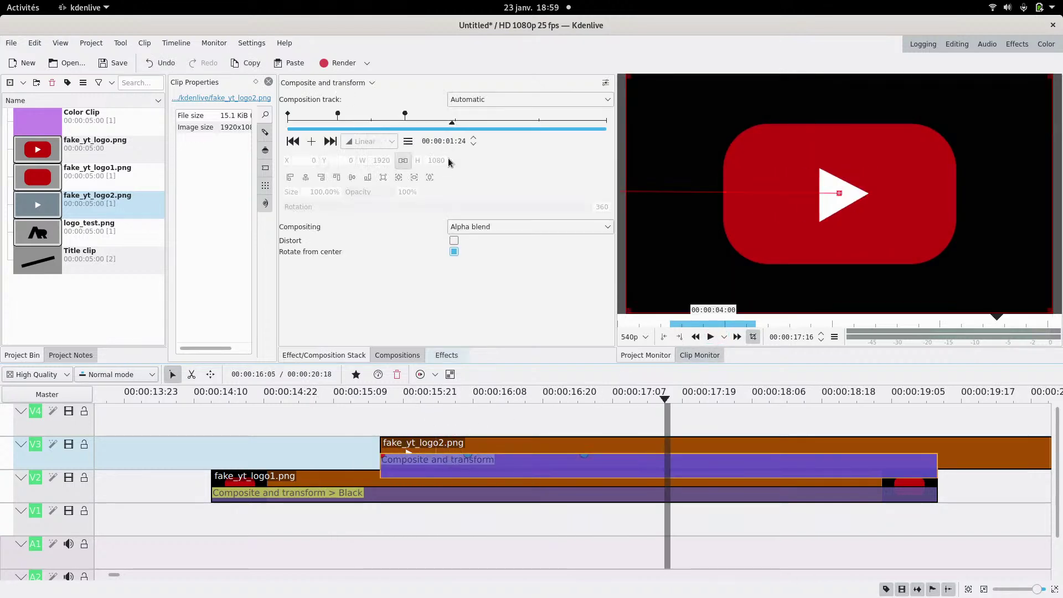
{"action": "left_click_drag", "start_coordinate": [404, 117], "coordinate": [425, 118]}
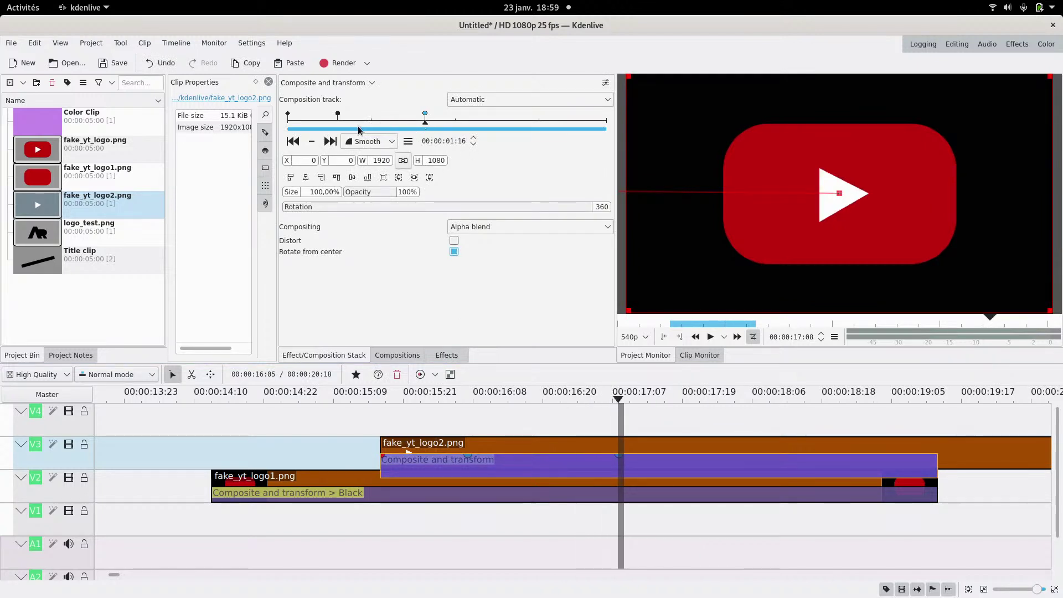
{"action": "left_click_drag", "start_coordinate": [344, 126], "coordinate": [427, 123]}
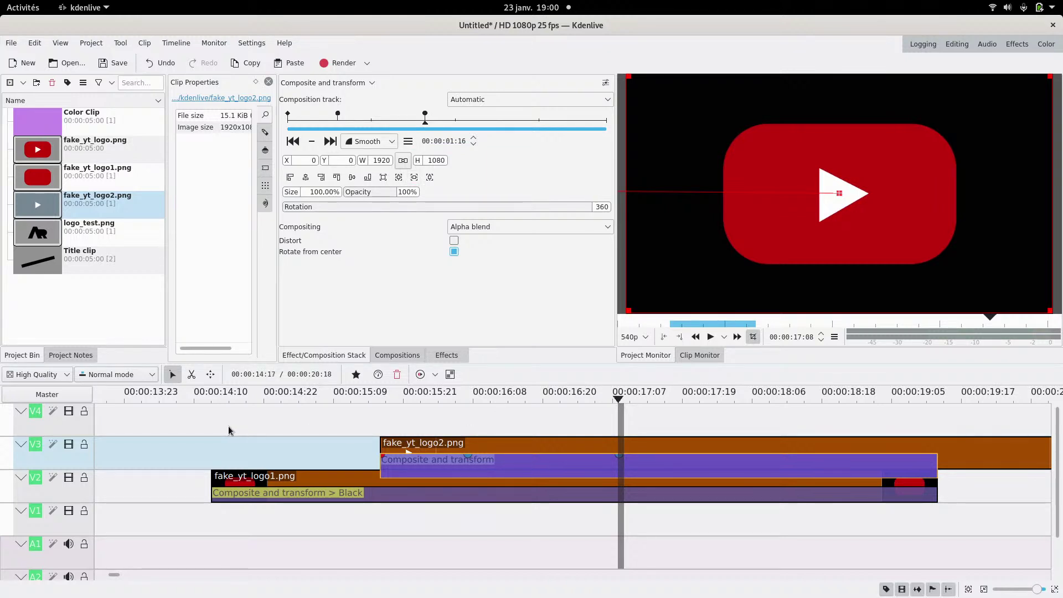
- Play the logo animation from just before the red rectangle appears to check the slower rotation
{"action": "left_click", "coordinate": [194, 427]}
{"action": "left_click", "coordinate": [711, 337]}
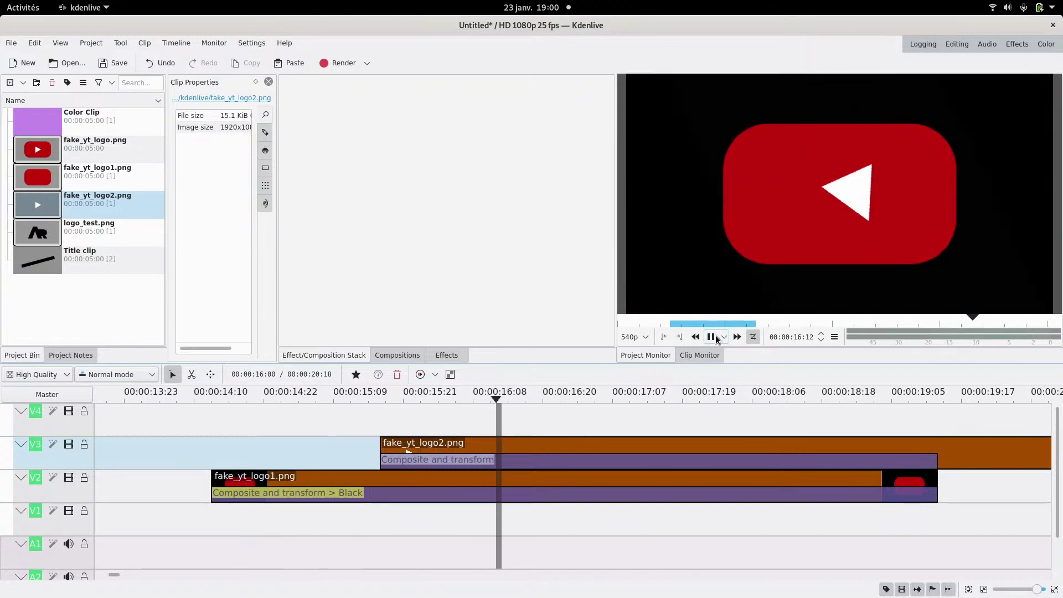
{"action": "left_click", "coordinate": [712, 337]}
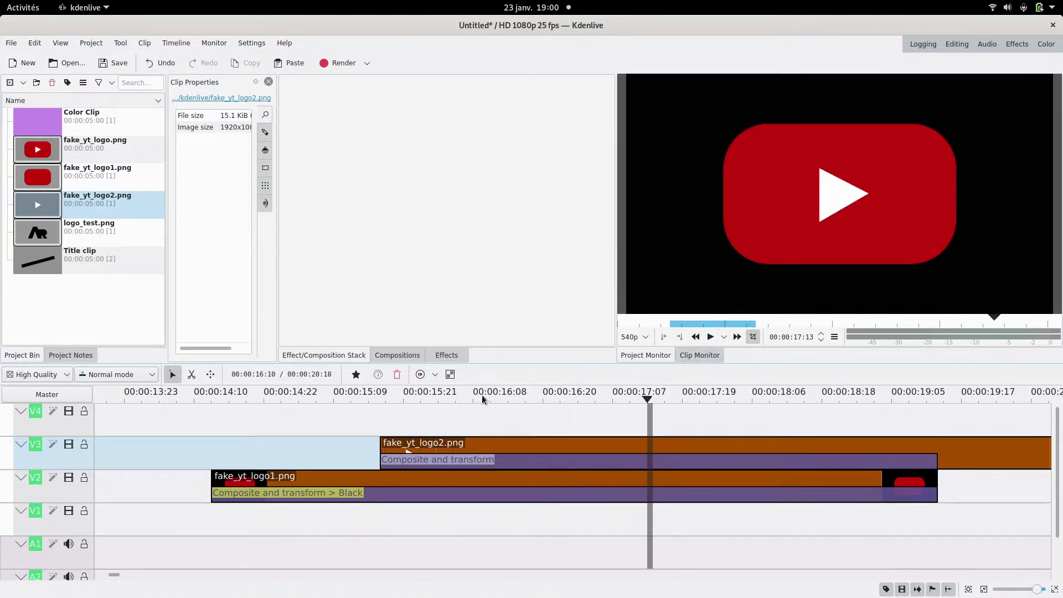
- Add a keyframe at 00:00:01:14 to the red rectangle's composition with X set to 27 and Smooth interpolation
{"action": "left_click", "coordinate": [358, 423]}
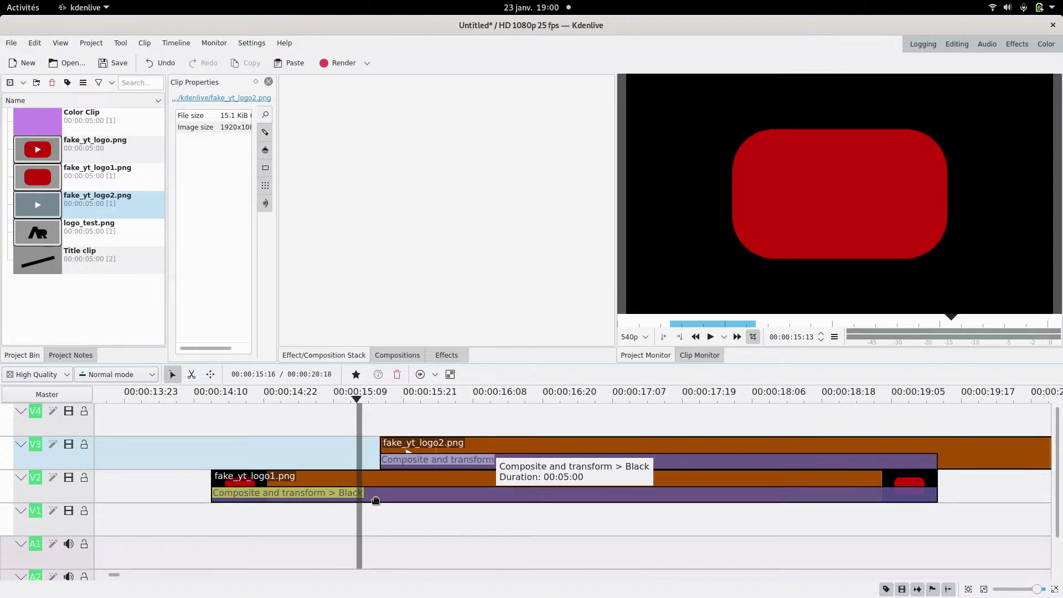
{"action": "left_click_drag", "start_coordinate": [363, 433], "coordinate": [424, 415]}
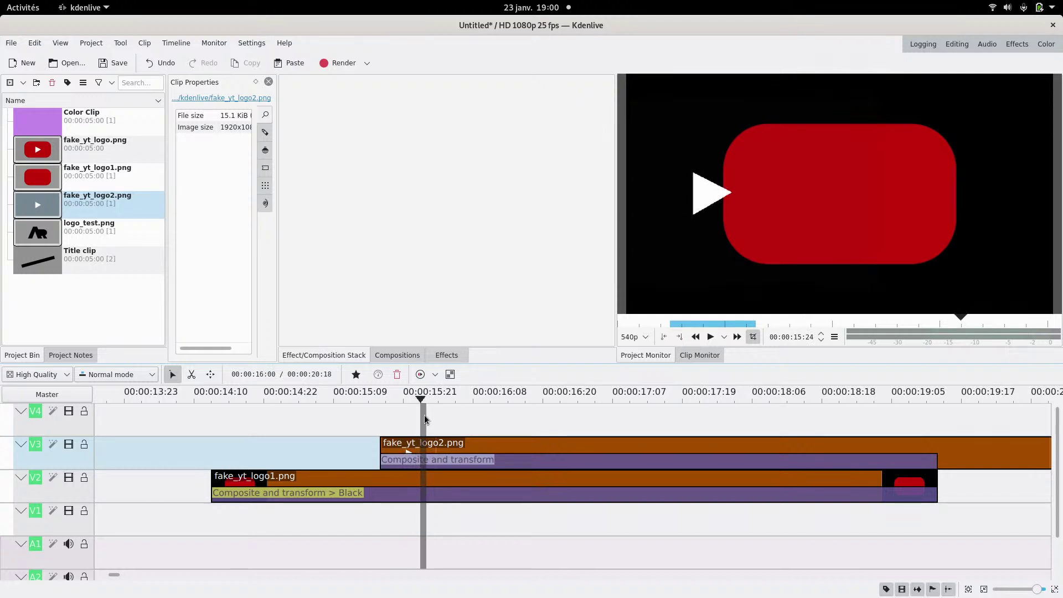
{"action": "left_click", "coordinate": [425, 500]}
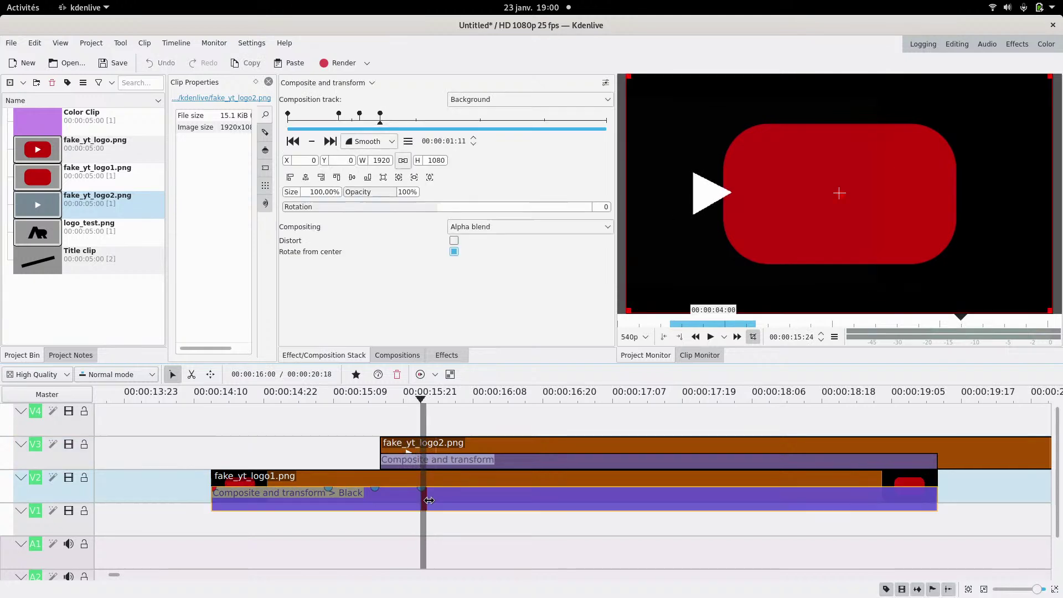
{"action": "left_click", "coordinate": [388, 126]}
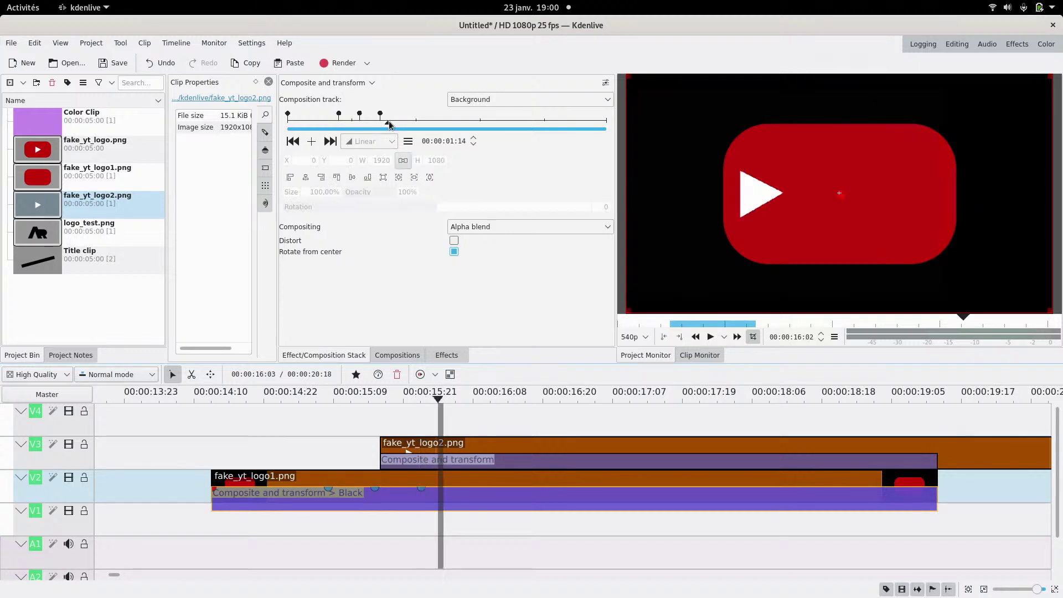
{"action": "left_click", "coordinate": [313, 144]}
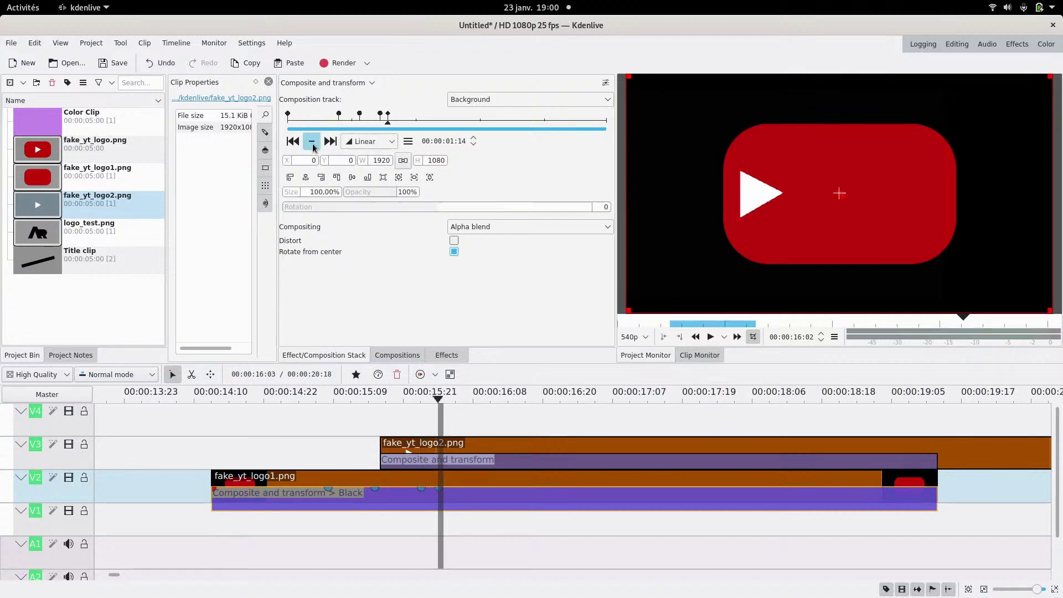
{"action": "left_click_drag", "start_coordinate": [288, 161], "coordinate": [310, 161]}
{"action": "left_click", "coordinate": [381, 143]}
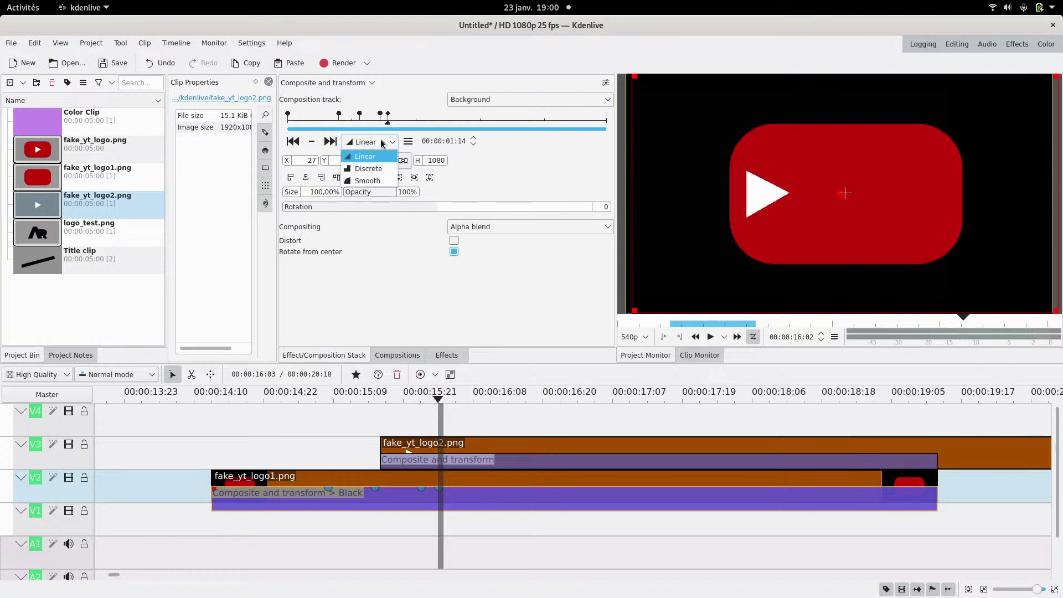
{"action": "left_click", "coordinate": [368, 181]}
- Add a rectangle keyframe at 00:00:01:17 and center the rectangle horizontally, with X at 0
{"action": "left_click", "coordinate": [397, 122]}
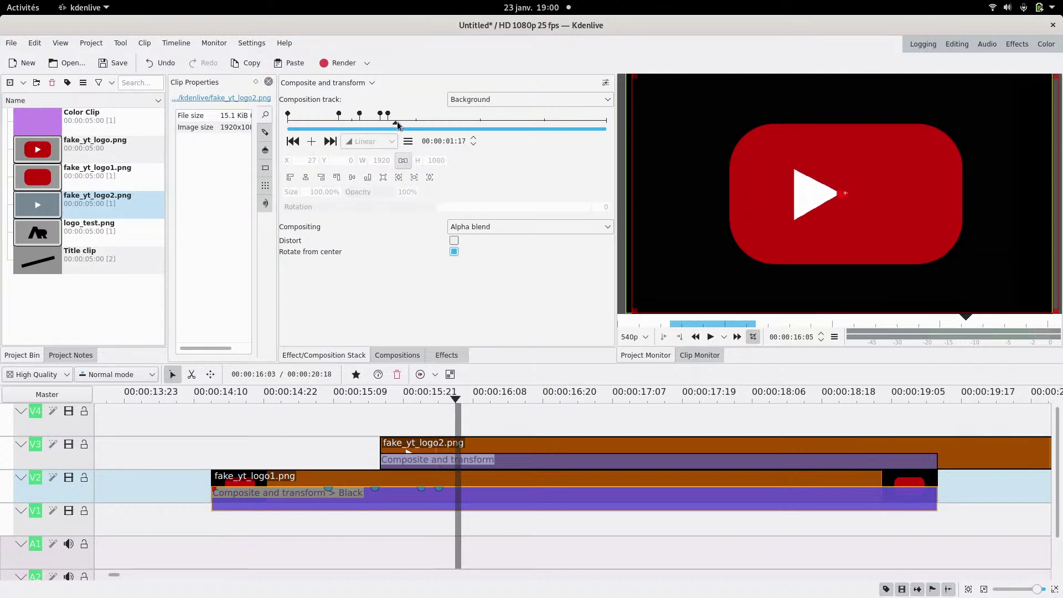
{"action": "left_click", "coordinate": [311, 142]}
{"action": "left_click", "coordinate": [305, 178]}
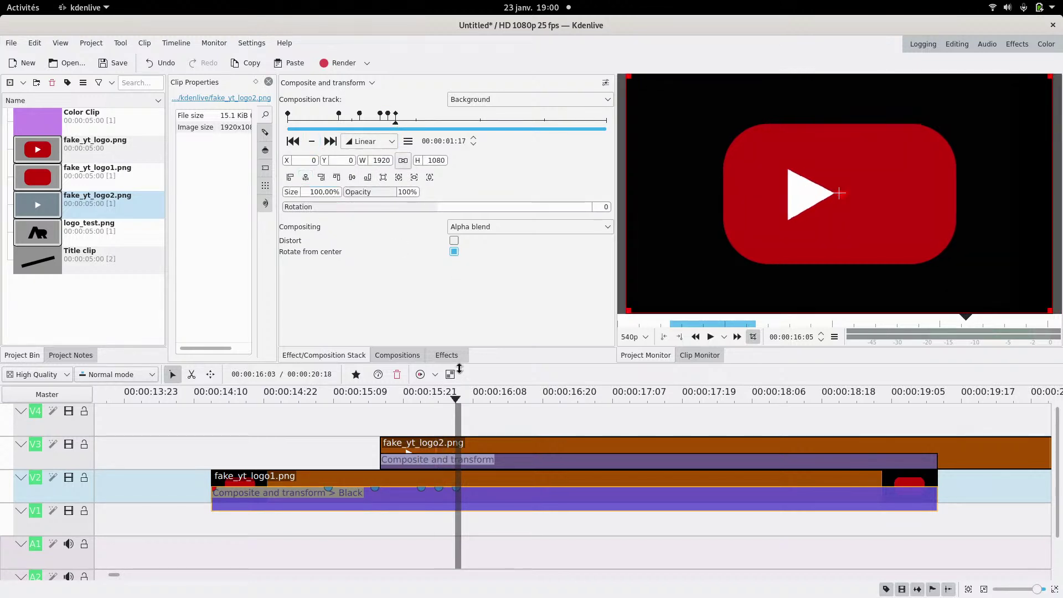
- Set the composition track of the triangle's Composite and transform to Background
{"action": "left_click", "coordinate": [448, 464]}
{"action": "left_click", "coordinate": [474, 105]}
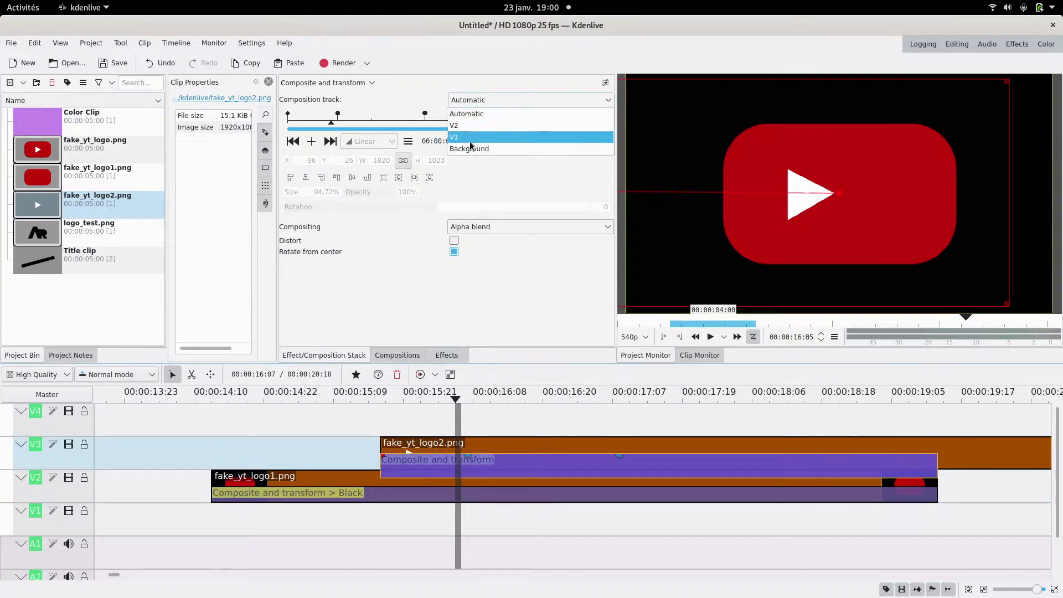
{"action": "left_click", "coordinate": [470, 149]}
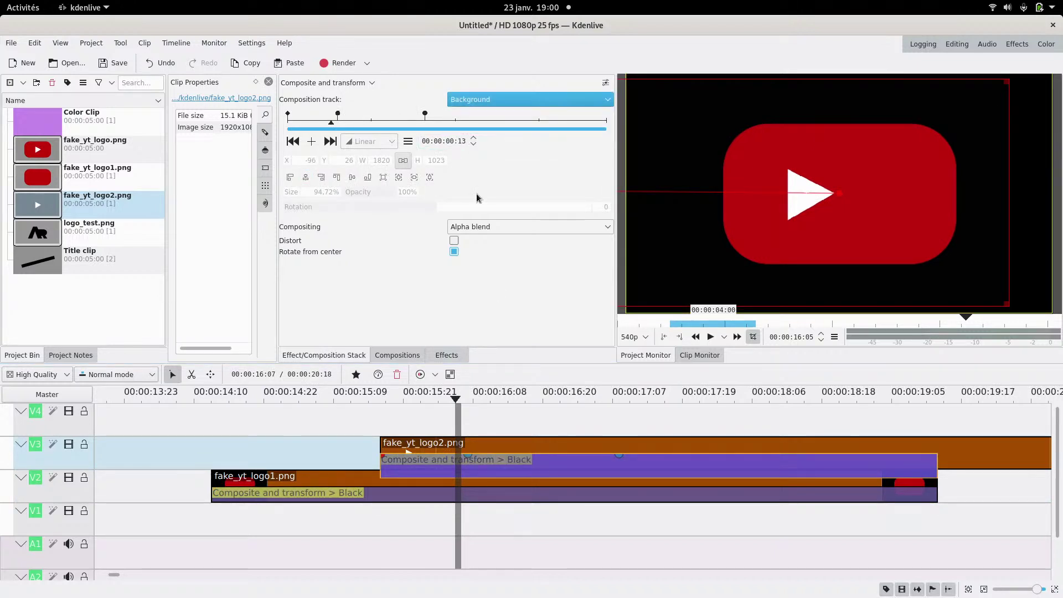
- Scrub through the triangle's impact on the rectangle and play the animation from the start
{"action": "left_click", "coordinate": [359, 423]}
{"action": "left_click", "coordinate": [363, 424]}
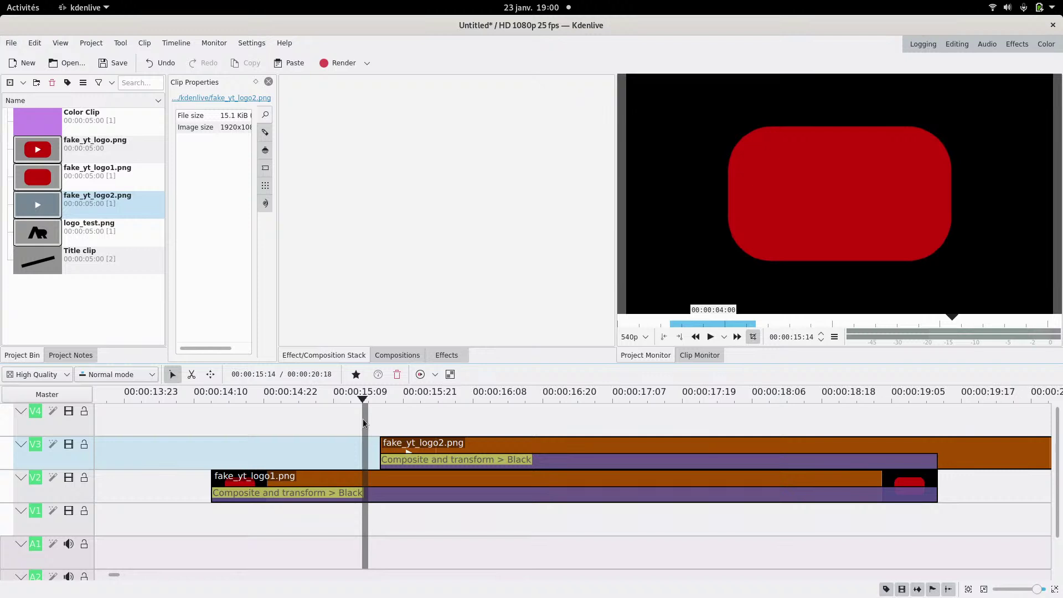
{"action": "left_click_drag", "start_coordinate": [363, 418], "coordinate": [475, 412]}
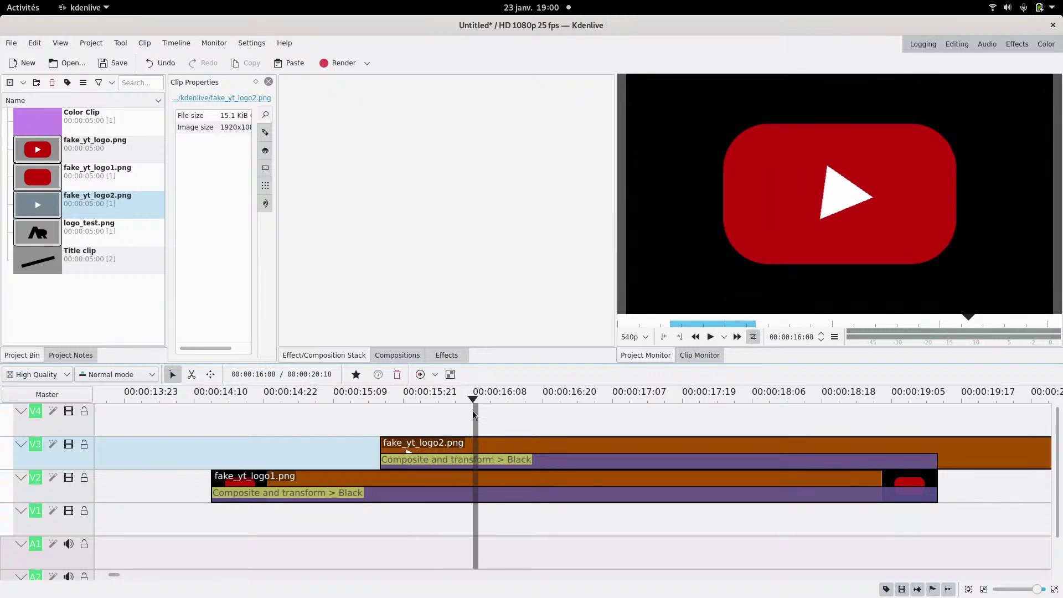
{"action": "left_click", "coordinate": [209, 443]}
{"action": "left_click", "coordinate": [710, 337]}
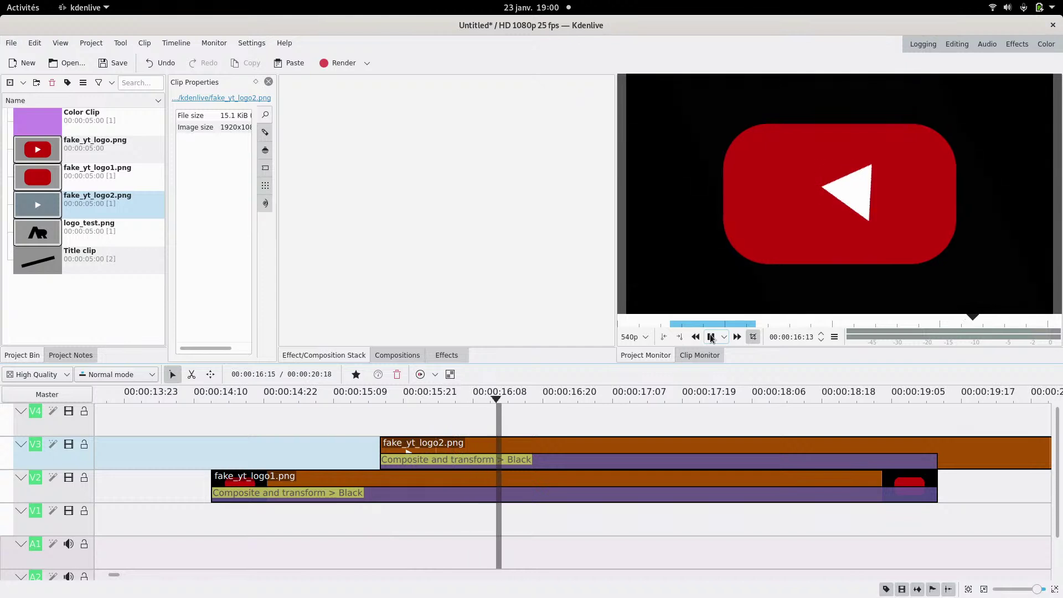
{"action": "left_click", "coordinate": [711, 337]}
- Set the rectangle's last keyframe, at 00:00:01:17, to Smooth interpolation
{"action": "left_click", "coordinate": [436, 497]}
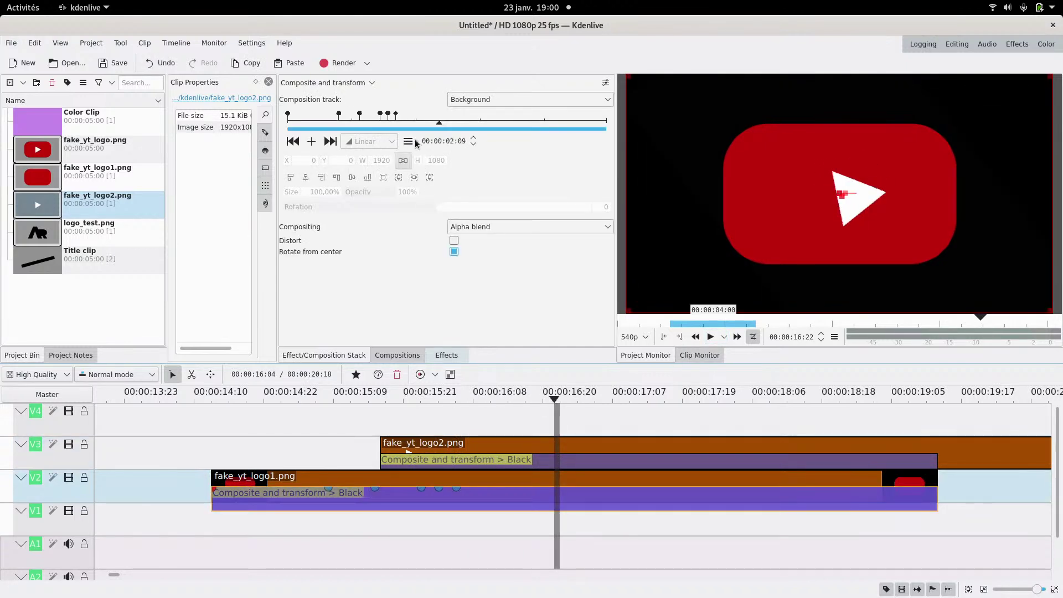
{"action": "left_click", "coordinate": [402, 127]}
{"action": "left_click", "coordinate": [359, 145]}
{"action": "left_click", "coordinate": [361, 180]}
- Review the whole logo animation, checking the rectangle's growth, the triangle's impact and its rotation
{"action": "left_click_drag", "start_coordinate": [345, 435], "coordinate": [525, 429]}
{"action": "left_click", "coordinate": [192, 441]}
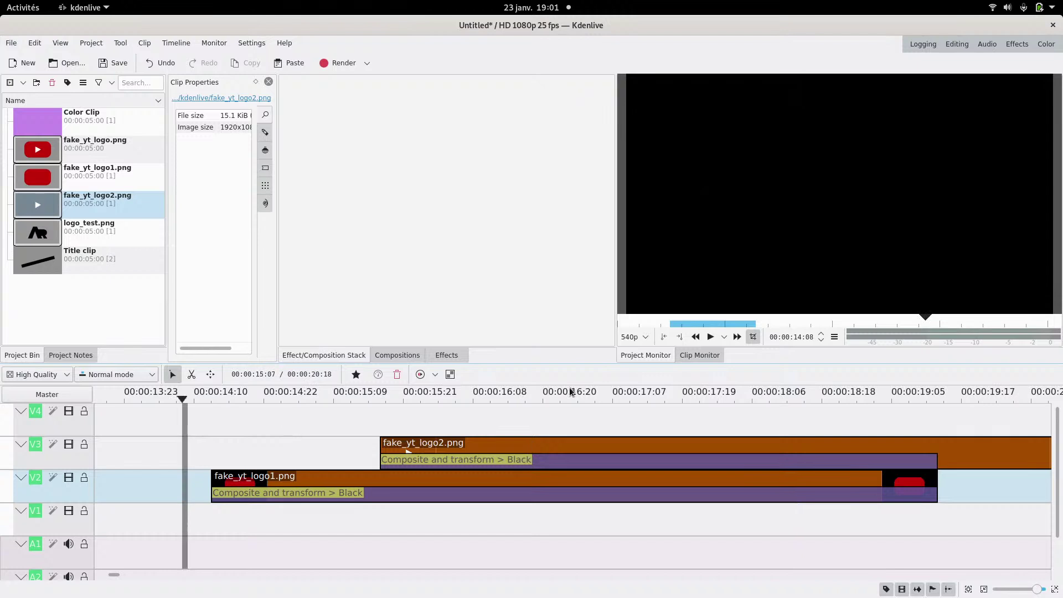
{"action": "left_click", "coordinate": [710, 338]}
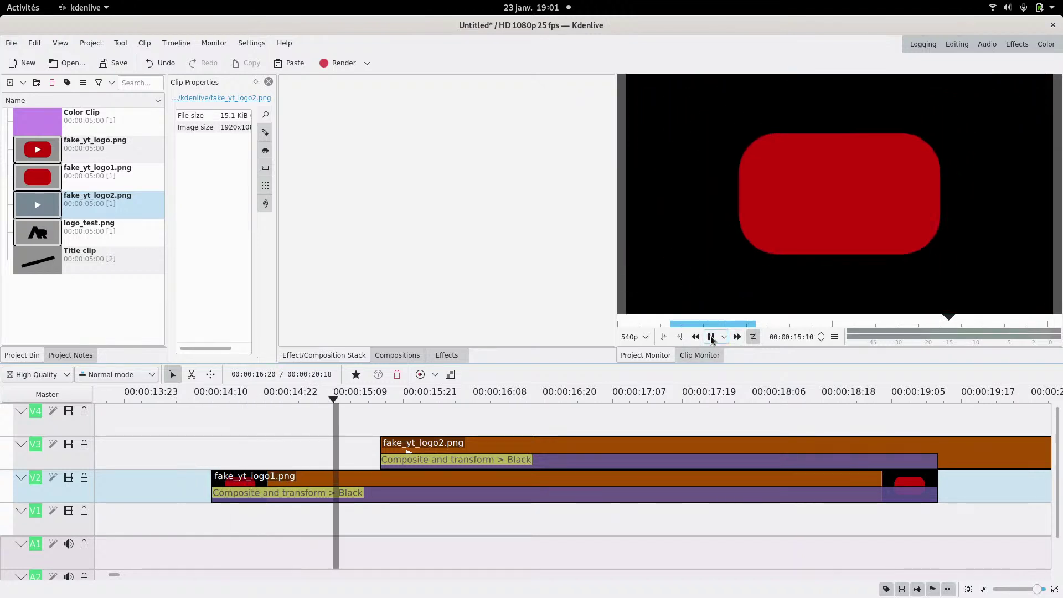
{"action": "left_click", "coordinate": [711, 337]}
{"action": "left_click_drag", "start_coordinate": [375, 415], "coordinate": [517, 420]}
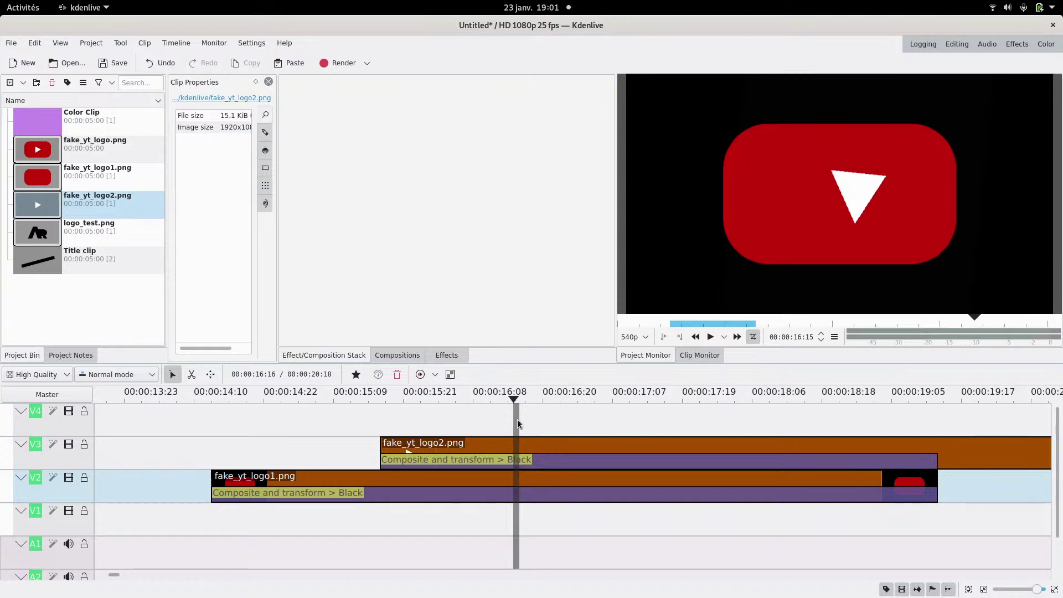
{"action": "left_click", "coordinate": [208, 441]}
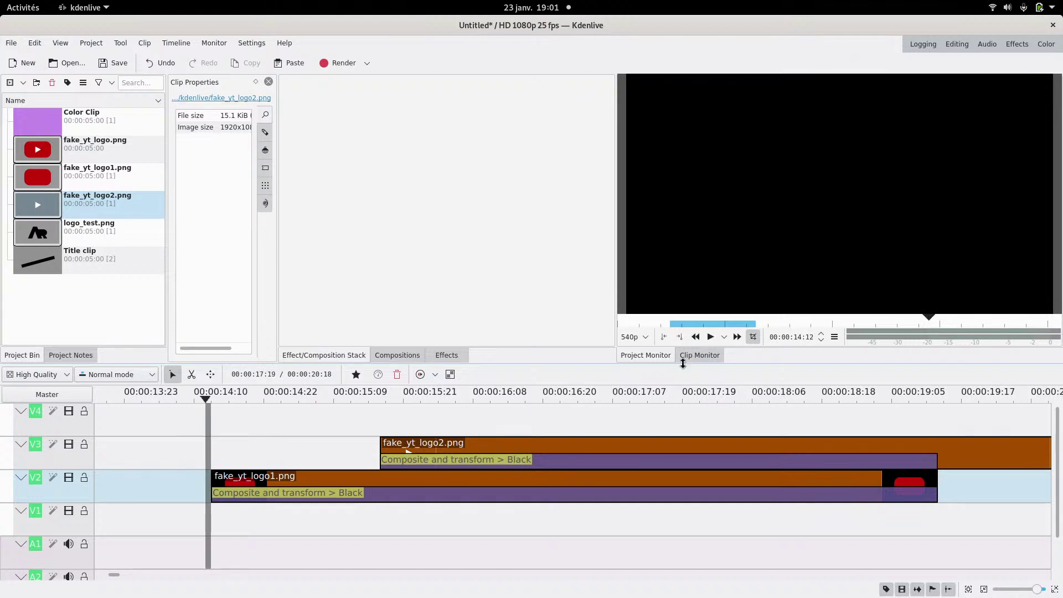
{"action": "left_click", "coordinate": [711, 337]}
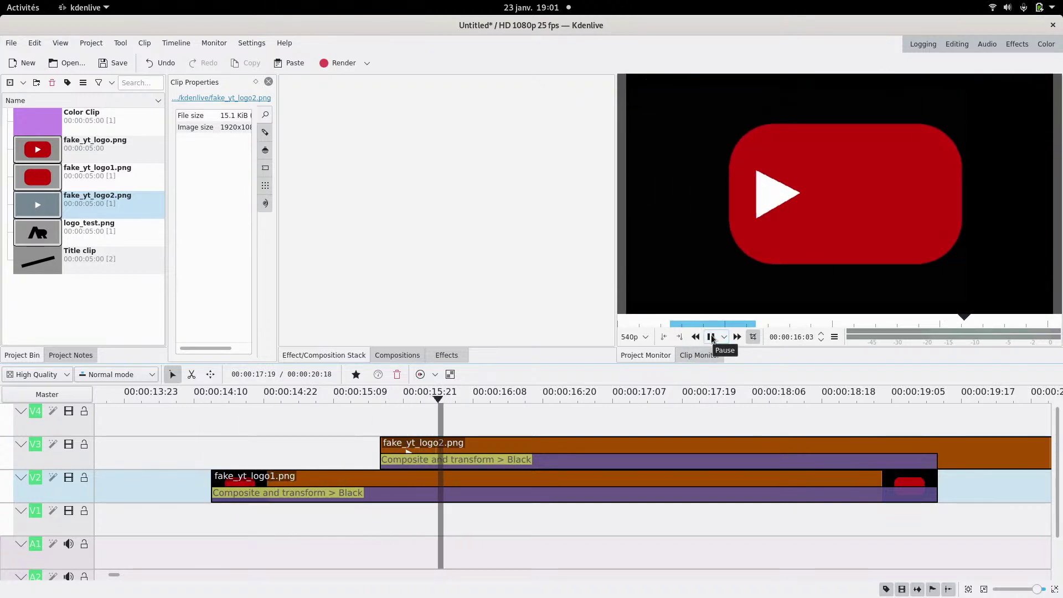
{"action": "left_click", "coordinate": [711, 336]}
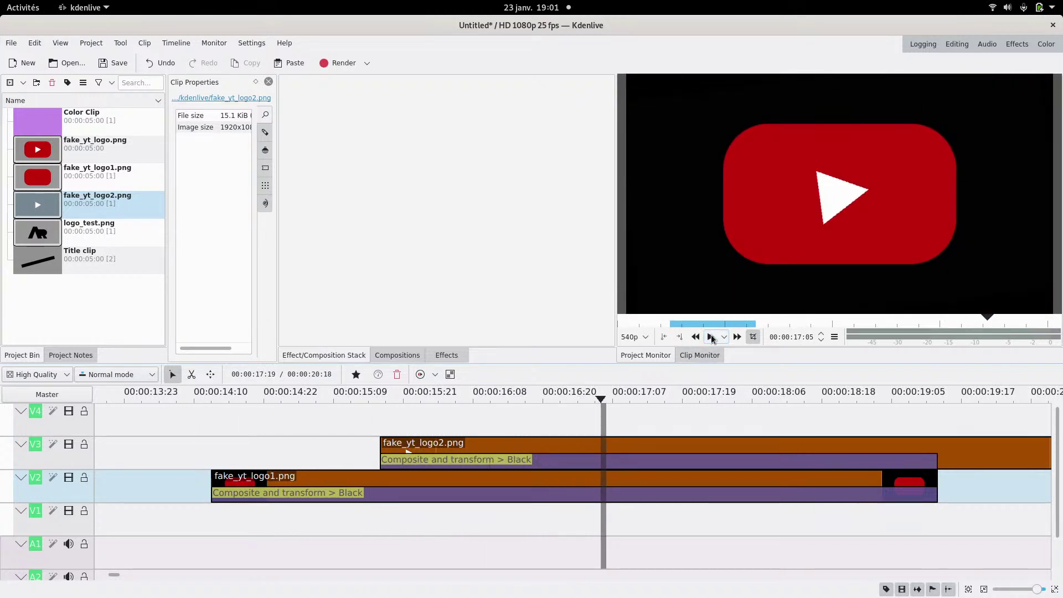
{"action": "scroll", "coordinate": [569, 426], "scroll_direction": "down", "scroll_amount": 1}
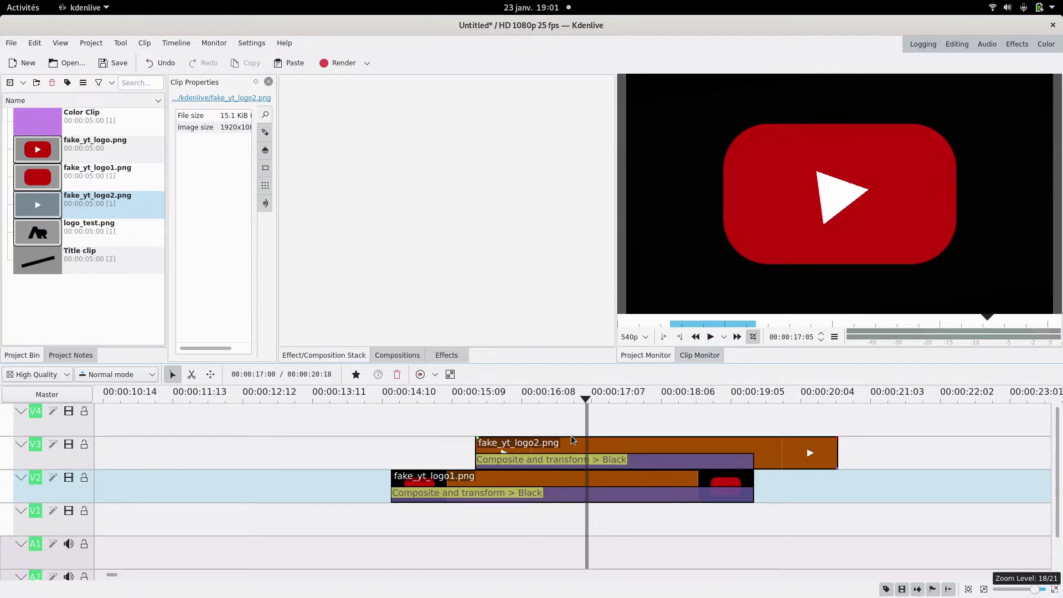
- Trim the triangle and rectangle clips and both their Composite and transform compositions to end at 00:00:17:12
{"action": "left_click_drag", "start_coordinate": [382, 427], "coordinate": [607, 416]}
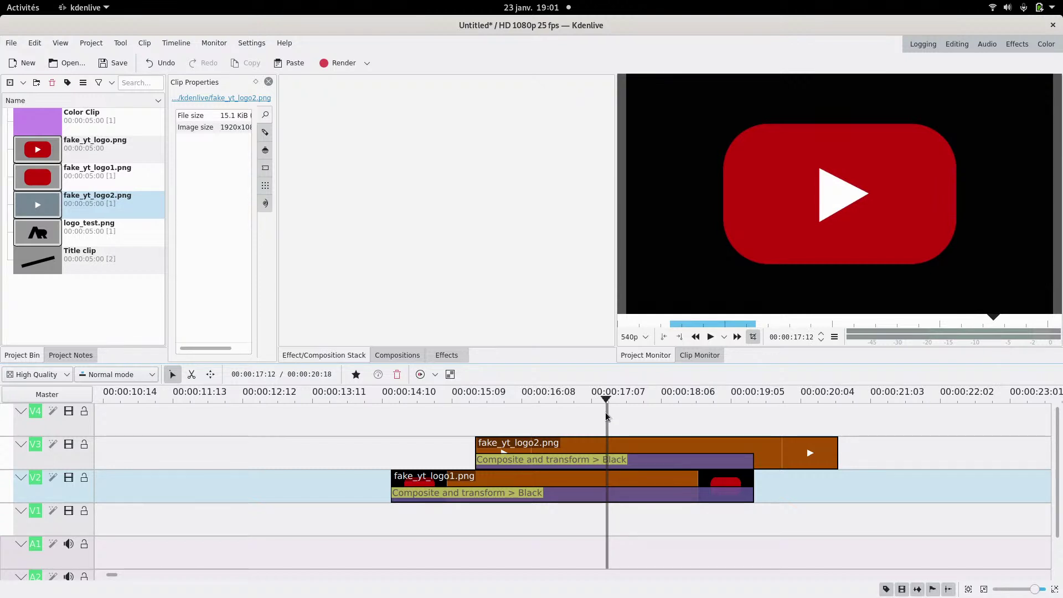
{"action": "left_click_drag", "start_coordinate": [836, 453], "coordinate": [606, 454]}
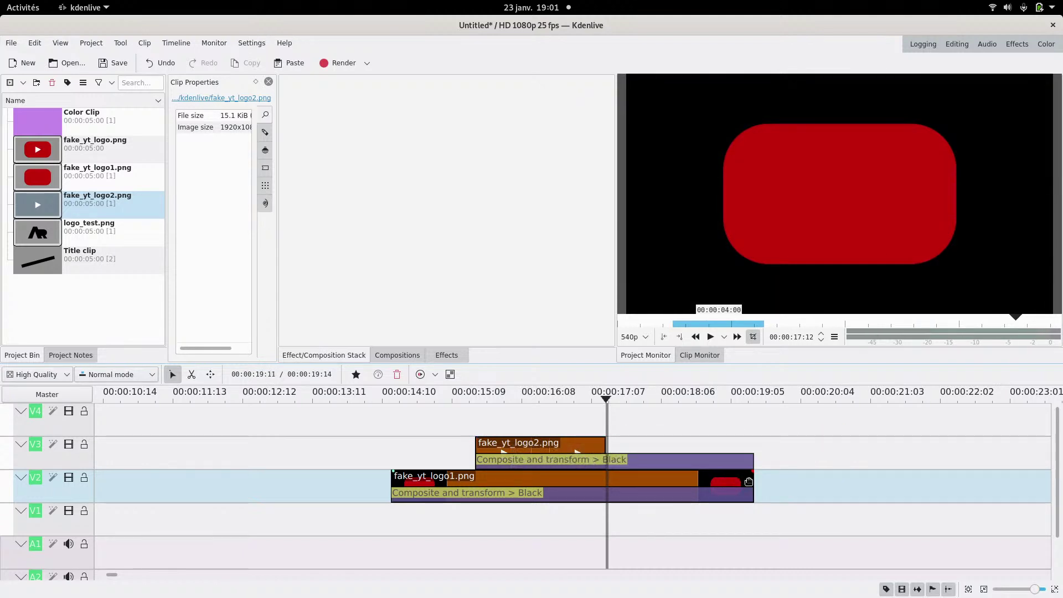
{"action": "left_click_drag", "start_coordinate": [752, 480], "coordinate": [607, 481]}
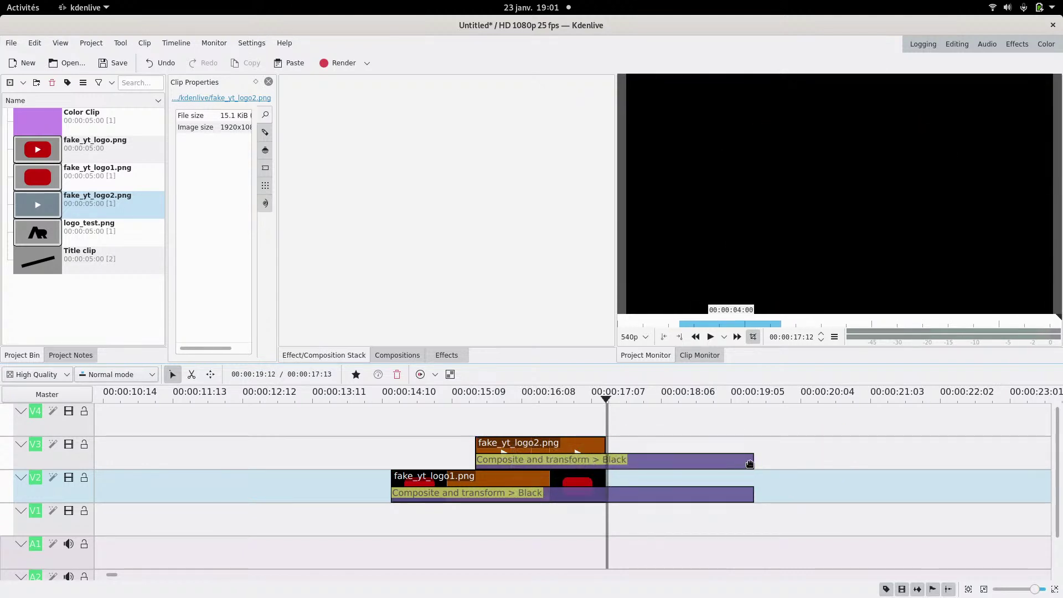
{"action": "left_click_drag", "start_coordinate": [753, 461], "coordinate": [607, 461]}
{"action": "left_click_drag", "start_coordinate": [753, 497], "coordinate": [607, 500]}
- Append fake_yt_logo.png on V2 directly after the rectangle clip, shorten it to end at about 00:00:19:20, and play across the cut
{"action": "left_click_drag", "start_coordinate": [24, 157], "coordinate": [652, 488]}
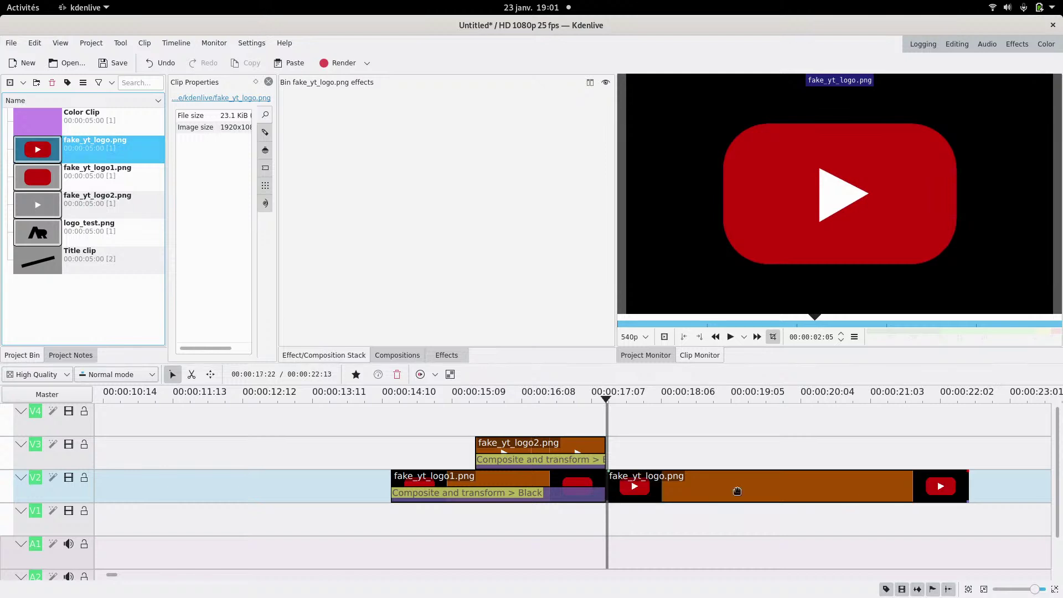
{"action": "left_click_drag", "start_coordinate": [967, 487], "coordinate": [794, 487]}
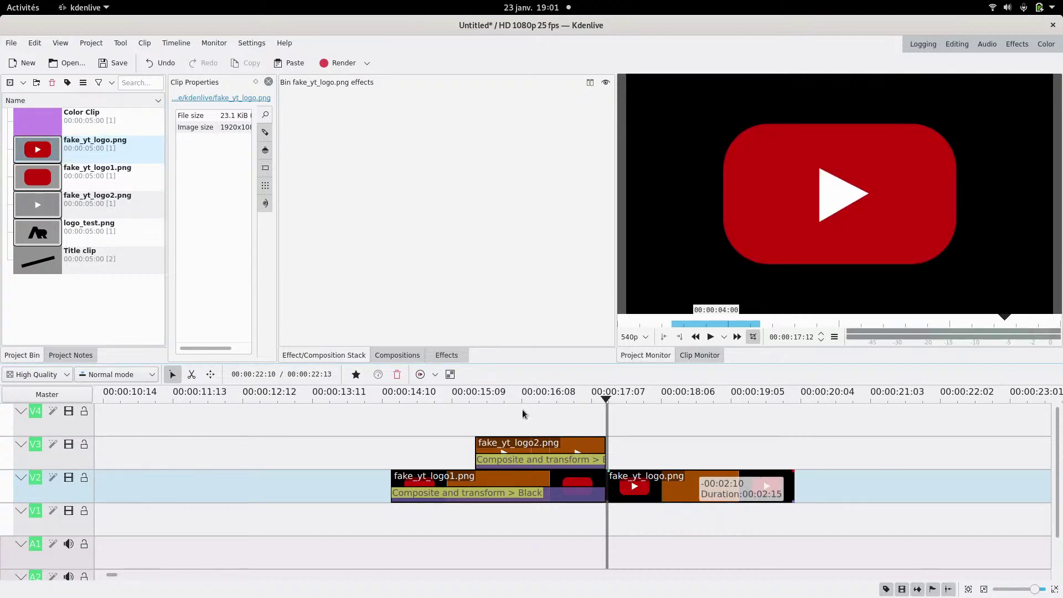
{"action": "left_click", "coordinate": [516, 400]}
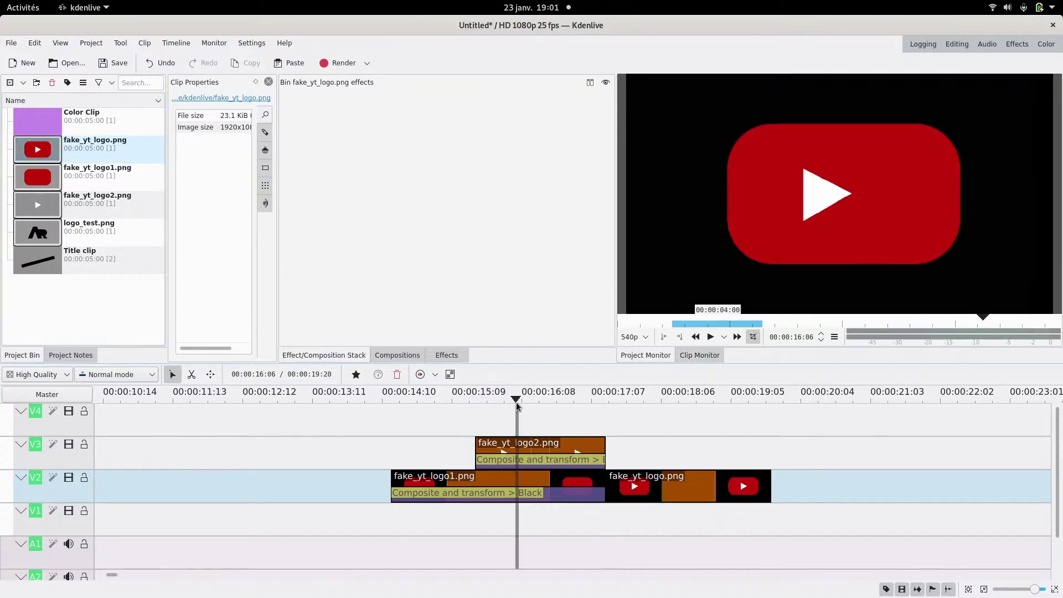
{"action": "left_click", "coordinate": [711, 337]}
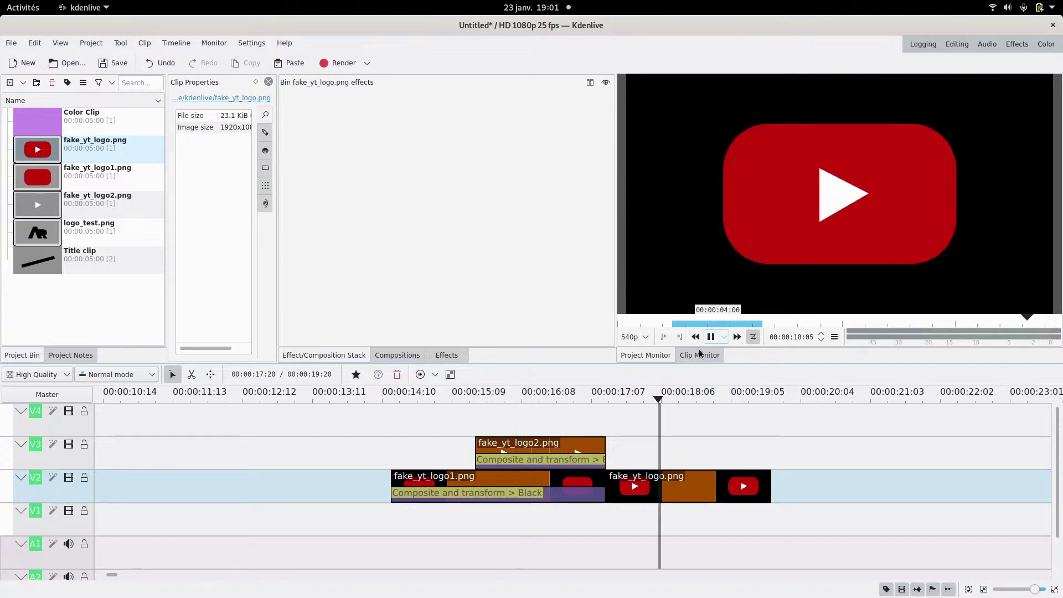
{"action": "left_click", "coordinate": [711, 337]}
- Scrub across the cut at 00:00:17:12 to compare the animated triangle and rectangle with the complete logo
{"action": "left_click_drag", "start_coordinate": [590, 425], "coordinate": [599, 424]}
{"action": "left_click", "coordinate": [590, 459]}
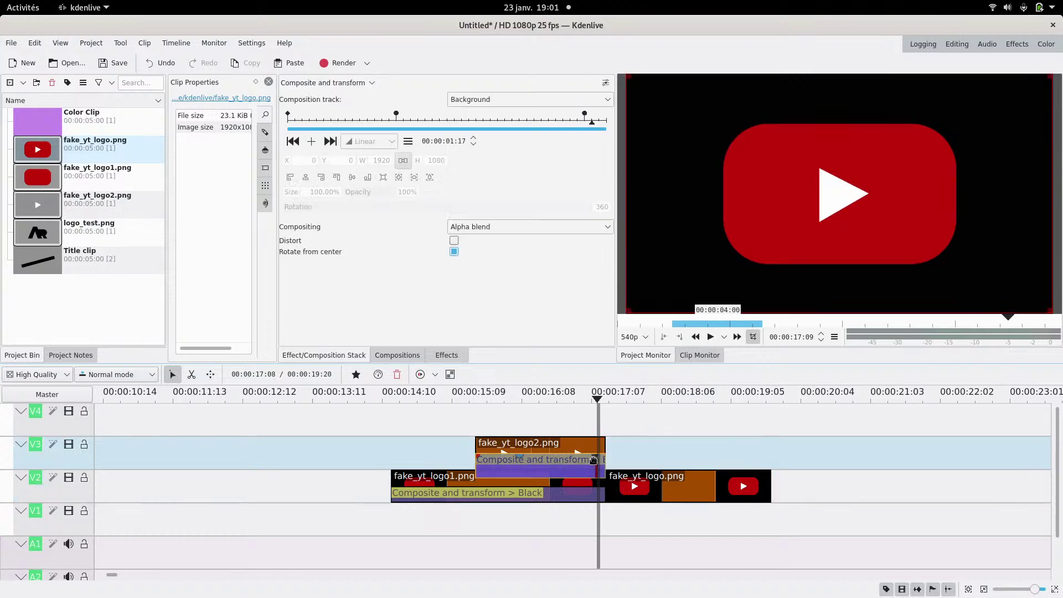
{"action": "left_click", "coordinate": [611, 439]}
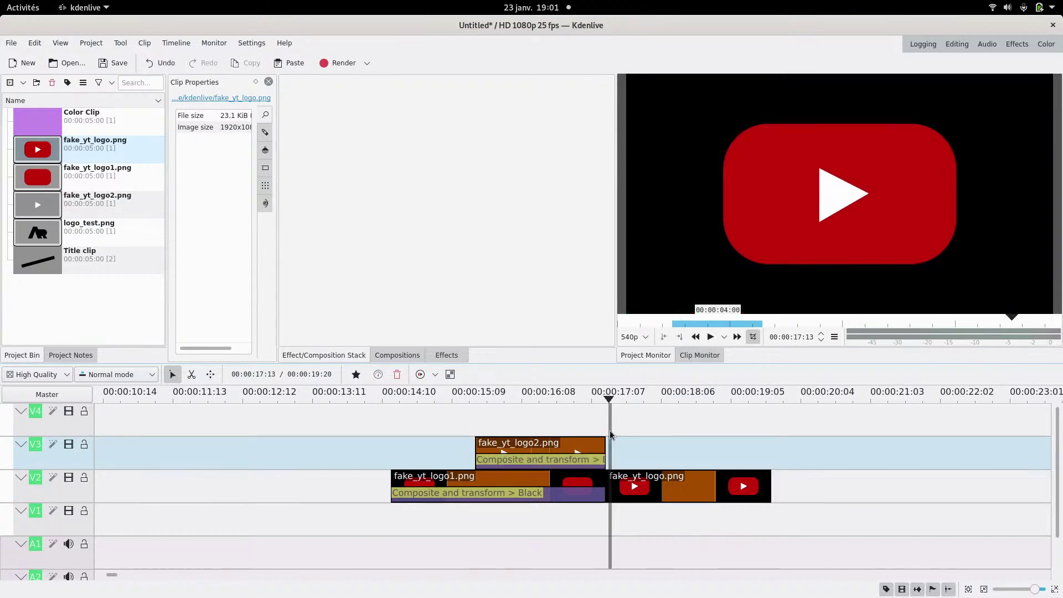
{"action": "left_click_drag", "start_coordinate": [603, 430], "coordinate": [621, 429]}
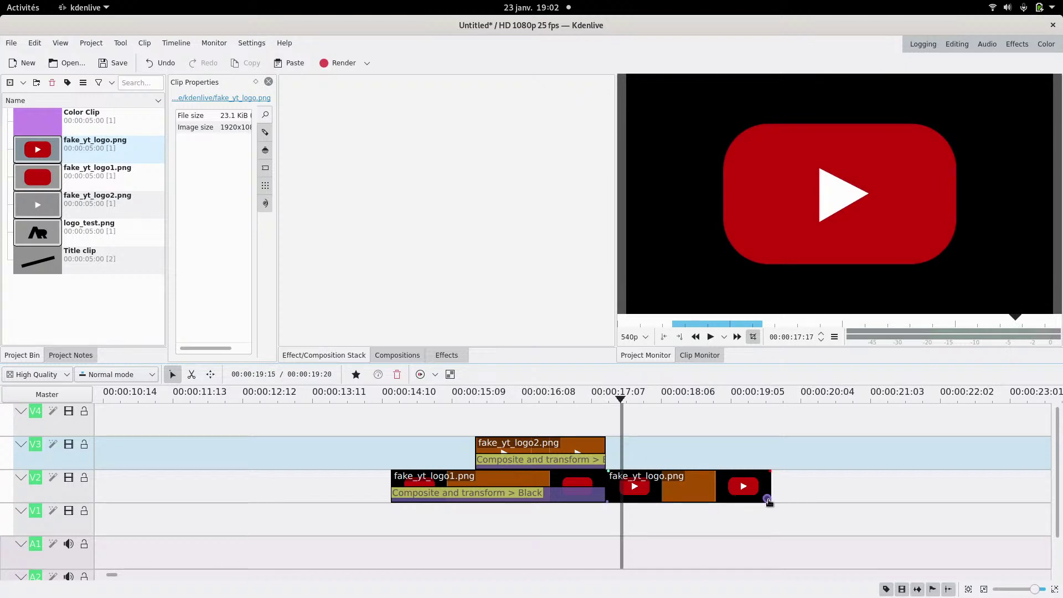
- Add a composition to the fake_yt_logo.png clip on V2 and change its type to Composite and transform
{"action": "left_click", "coordinate": [769, 501]}
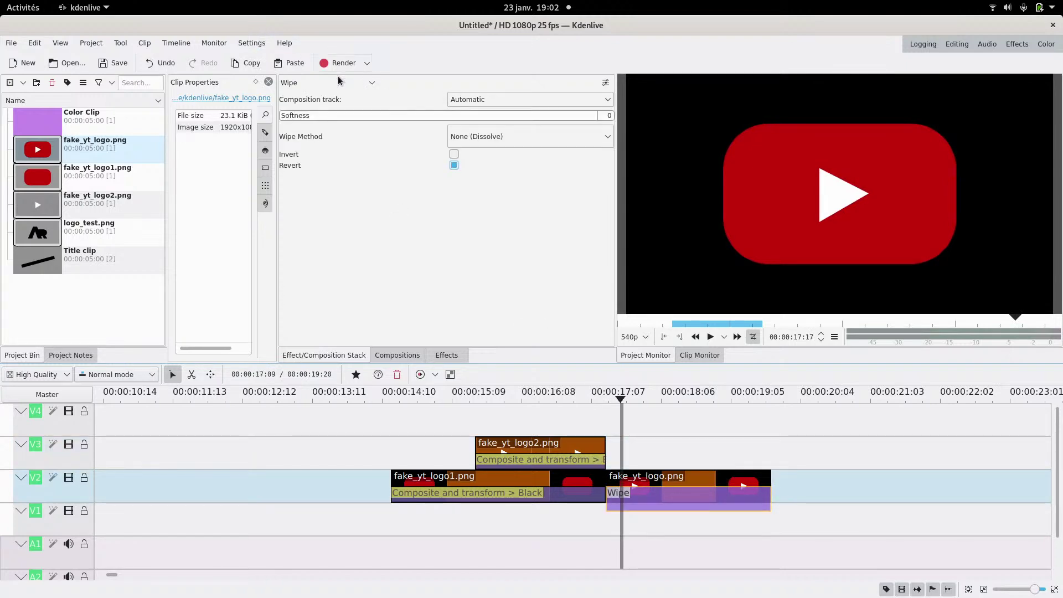
{"action": "left_click", "coordinate": [335, 82]}
{"action": "scroll", "coordinate": [331, 111], "scroll_direction": "up", "scroll_amount": 10}
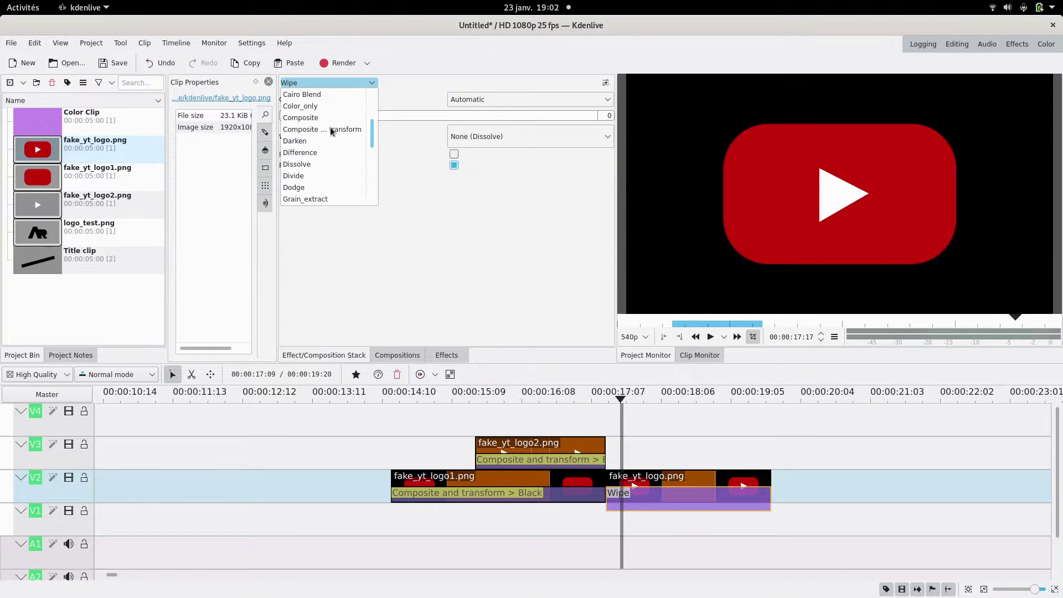
{"action": "left_click", "coordinate": [331, 129]}
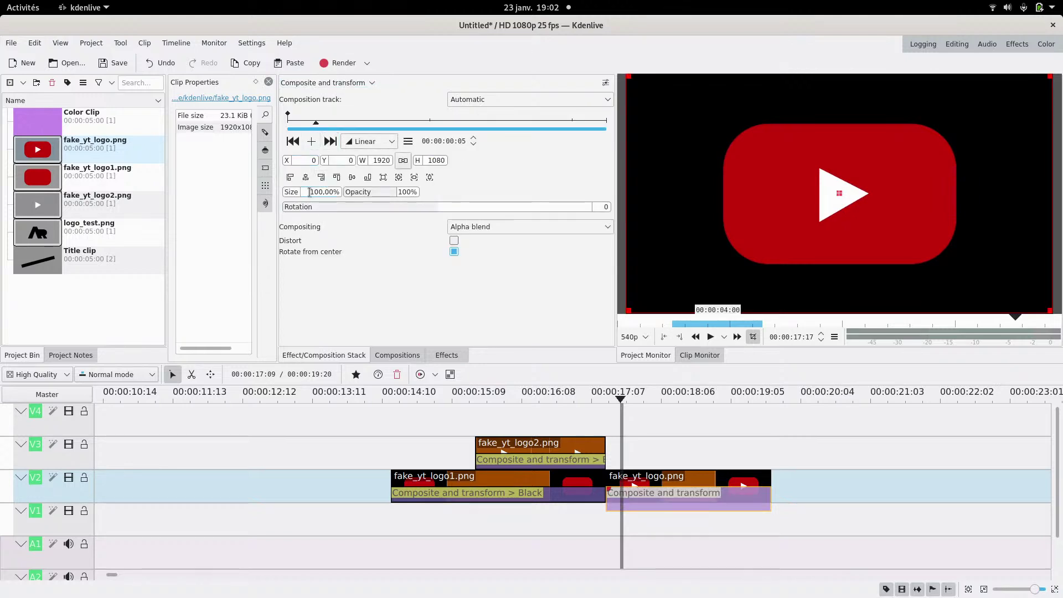
- Add a keyframe at 00:00:00:10 in the complete logo's composition and set its size to 20%
{"action": "left_click", "coordinate": [327, 123]}
{"action": "left_click", "coordinate": [346, 122]}
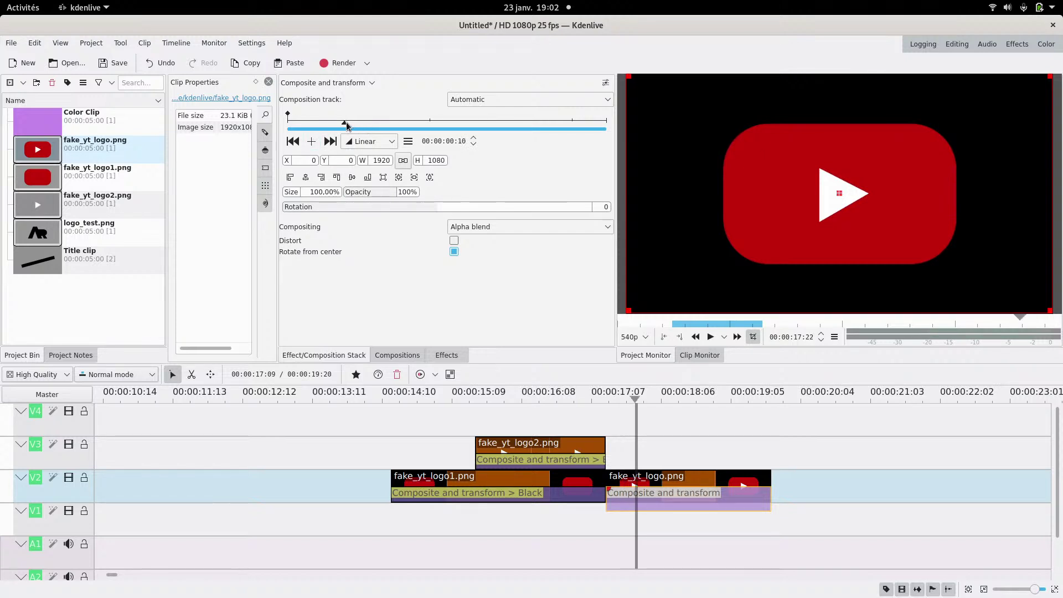
{"action": "left_click", "coordinate": [311, 141]}
{"action": "left_click_drag", "start_coordinate": [310, 192], "coordinate": [429, 194]}
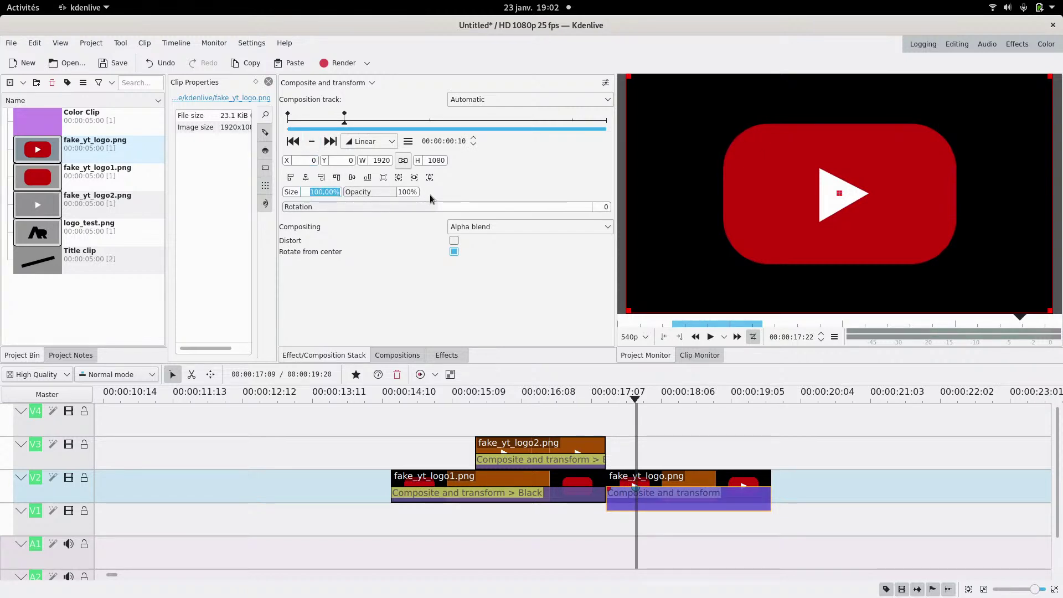
{"action": "type", "text": "20"}
{"action": "key", "text": "Return"}
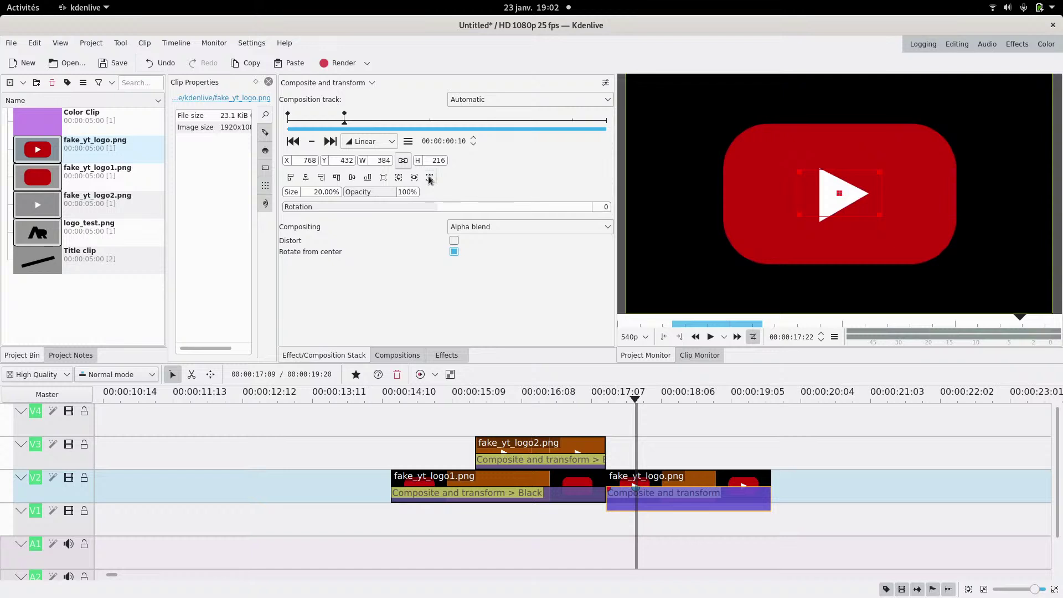
- Set the complete logo's composition track to Background and move the small logo to the frame's upper-left corner, at about X -38, Y 0
{"action": "left_click", "coordinate": [499, 100]}
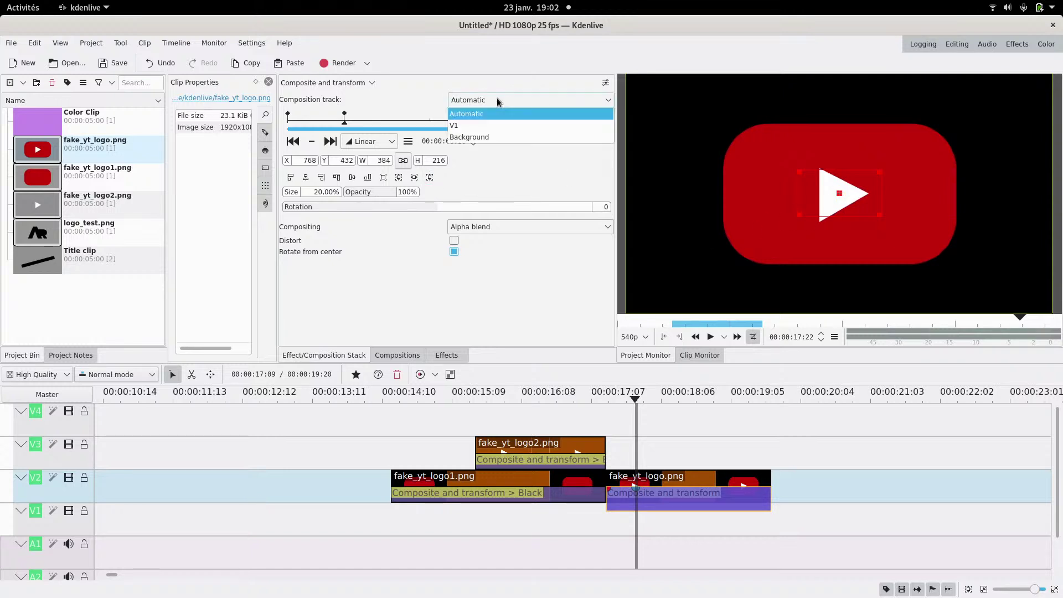
{"action": "left_click", "coordinate": [492, 135]}
{"action": "left_click_drag", "start_coordinate": [837, 196], "coordinate": [658, 98]}
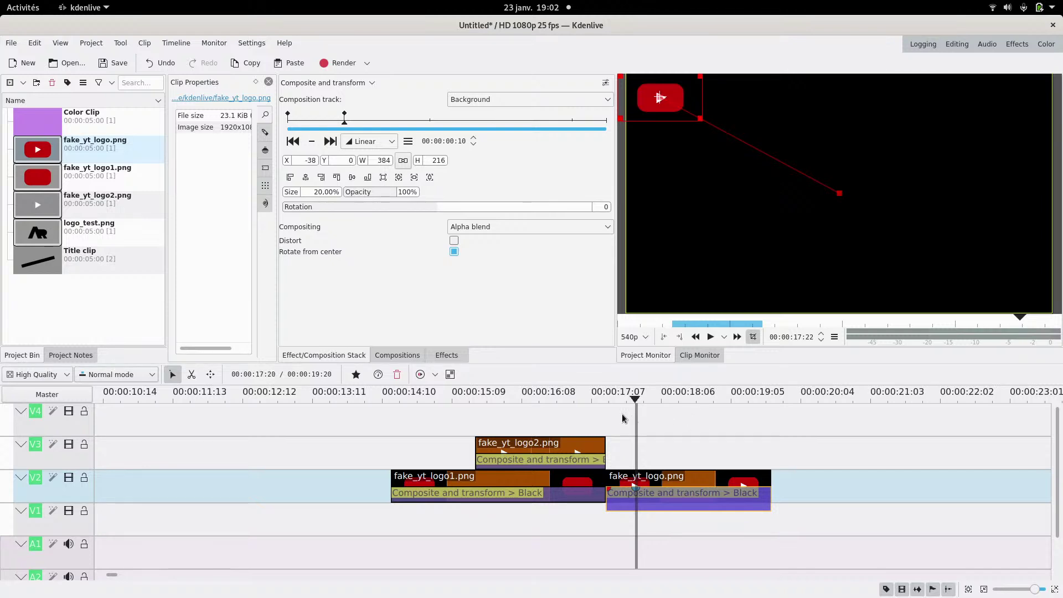
- Set the complete logo's keyframes at 00:00:00:10 and 00:00:00:00 to Smooth interpolation
{"action": "left_click", "coordinate": [369, 141]}
{"action": "left_click", "coordinate": [368, 182]}
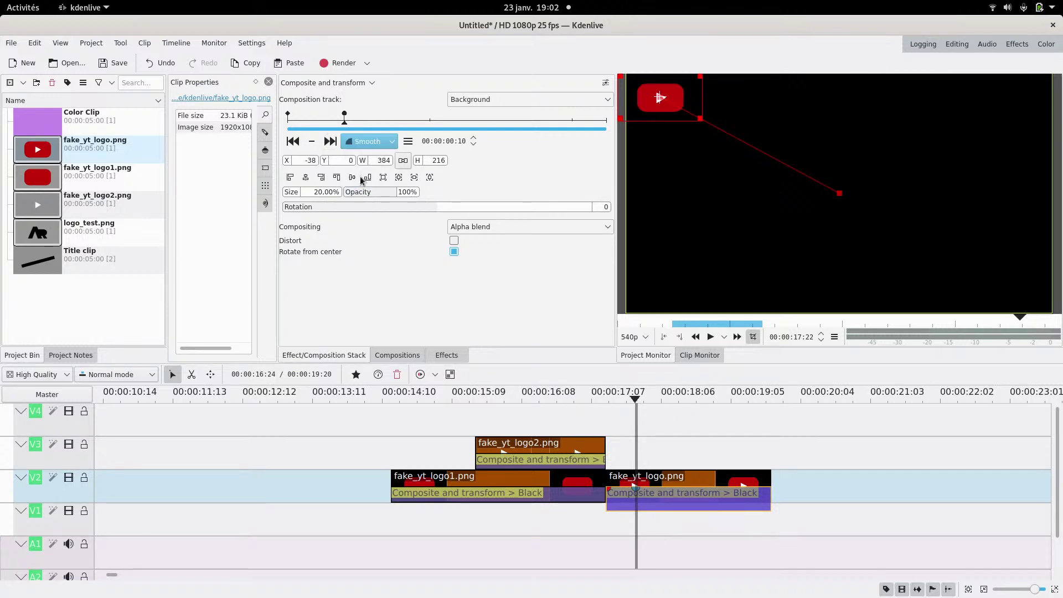
{"action": "left_click", "coordinate": [293, 141]}
{"action": "left_click", "coordinate": [375, 144]}
{"action": "left_click", "coordinate": [383, 185]}
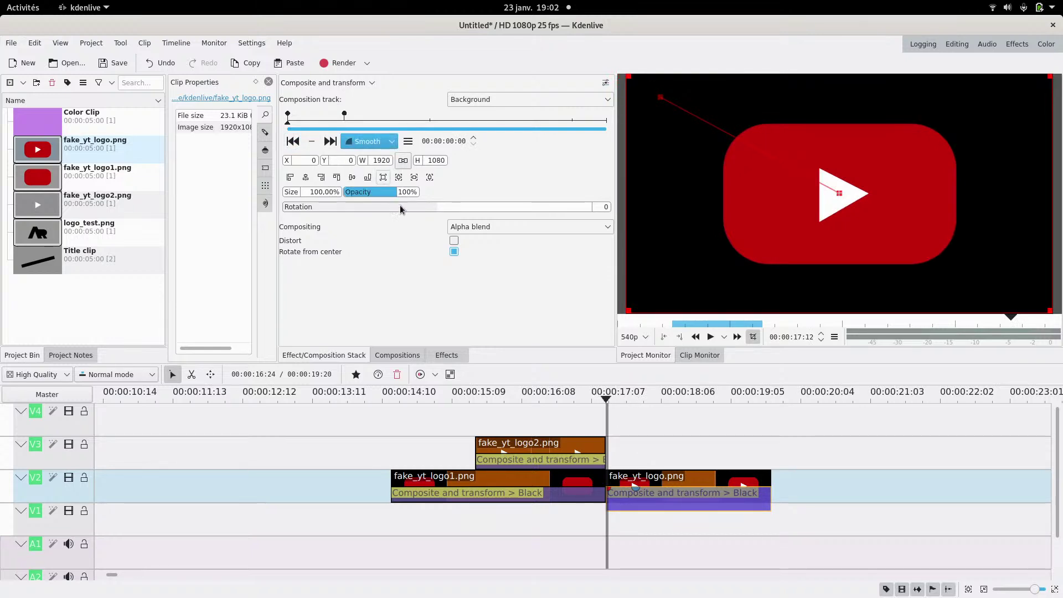
- Play the animation from before the cut and scrub through the logo's shrink into the corner
{"action": "left_click", "coordinate": [575, 415]}
{"action": "left_click", "coordinate": [709, 337]}
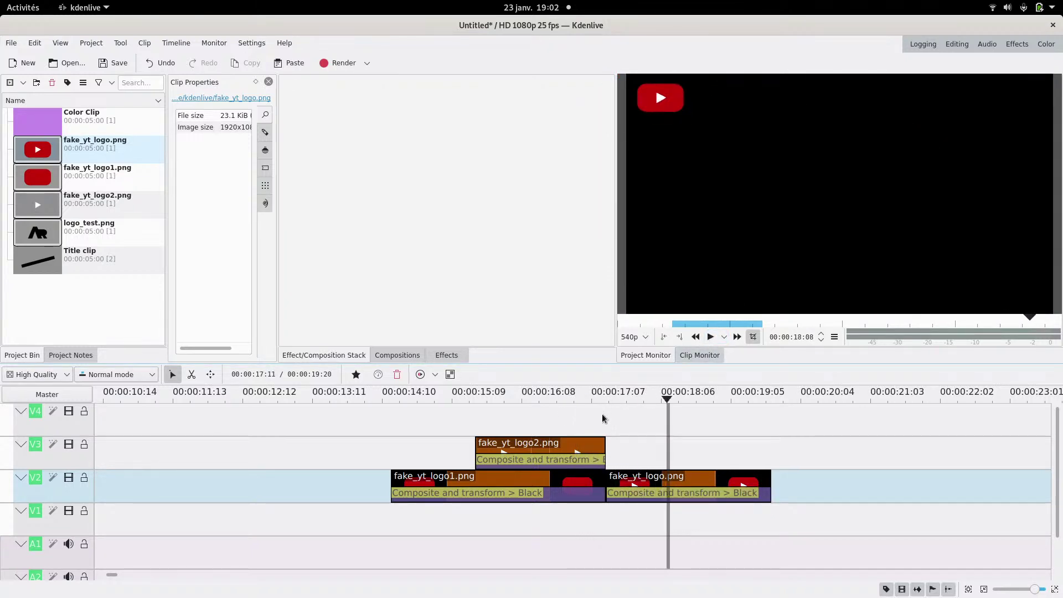
{"action": "left_click_drag", "start_coordinate": [608, 438], "coordinate": [622, 440]}
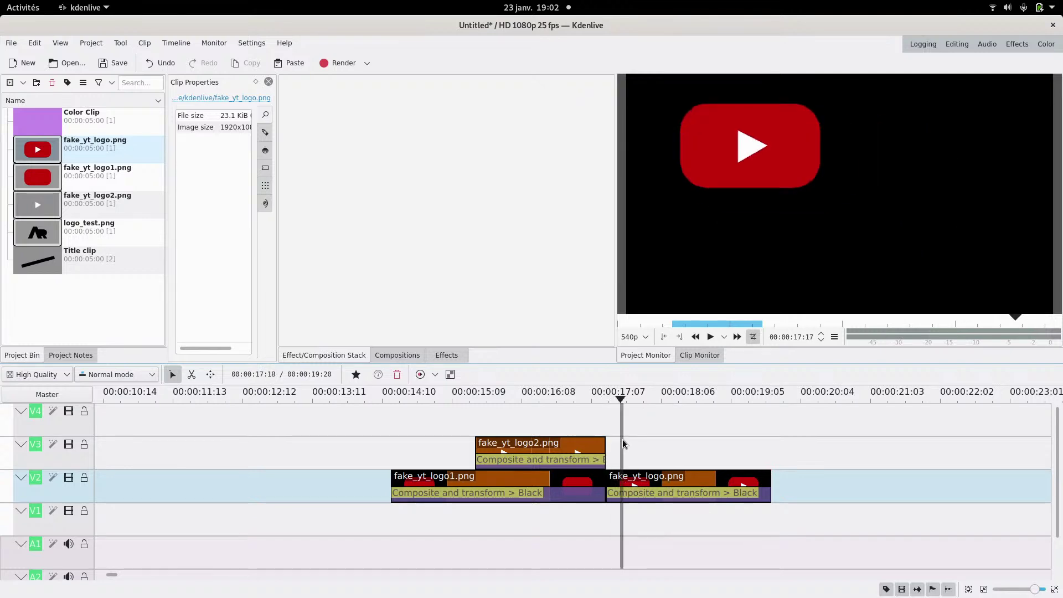
- Add an intermediate keyframe at 00:00:00:09 to the complete logo's composition, shift it to 00:00:00:07 and make it Smooth
{"action": "left_click", "coordinate": [630, 486]}
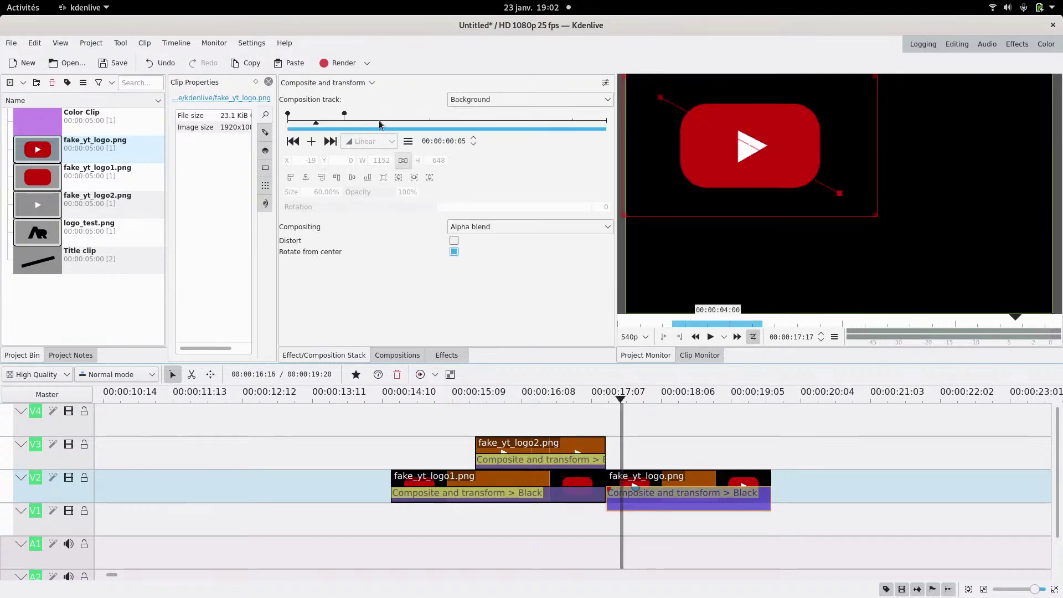
{"action": "left_click", "coordinate": [340, 123]}
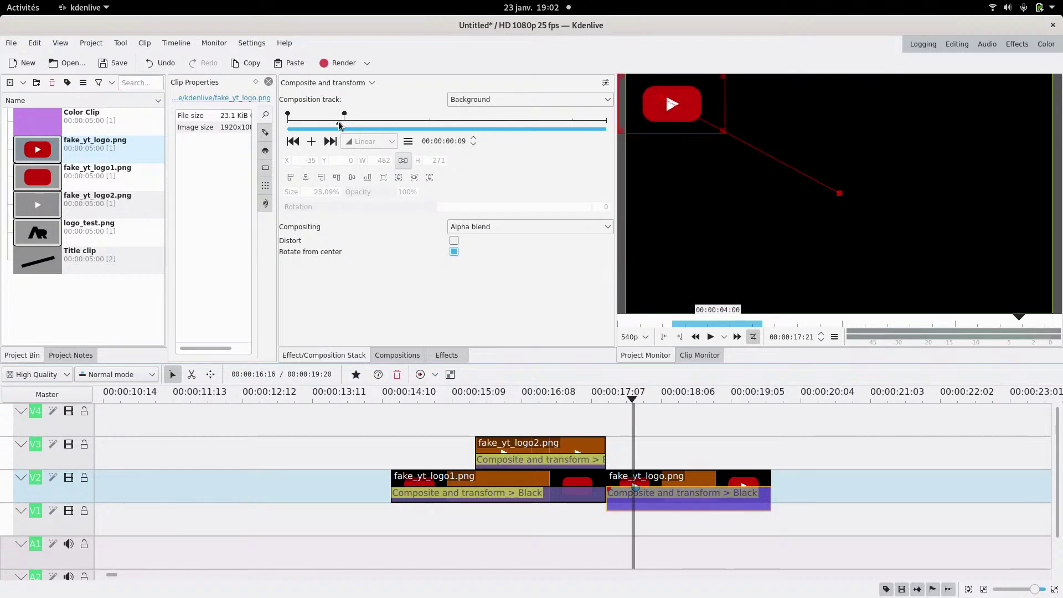
{"action": "left_click", "coordinate": [312, 142]}
{"action": "left_click_drag", "start_coordinate": [340, 116], "coordinate": [327, 118]}
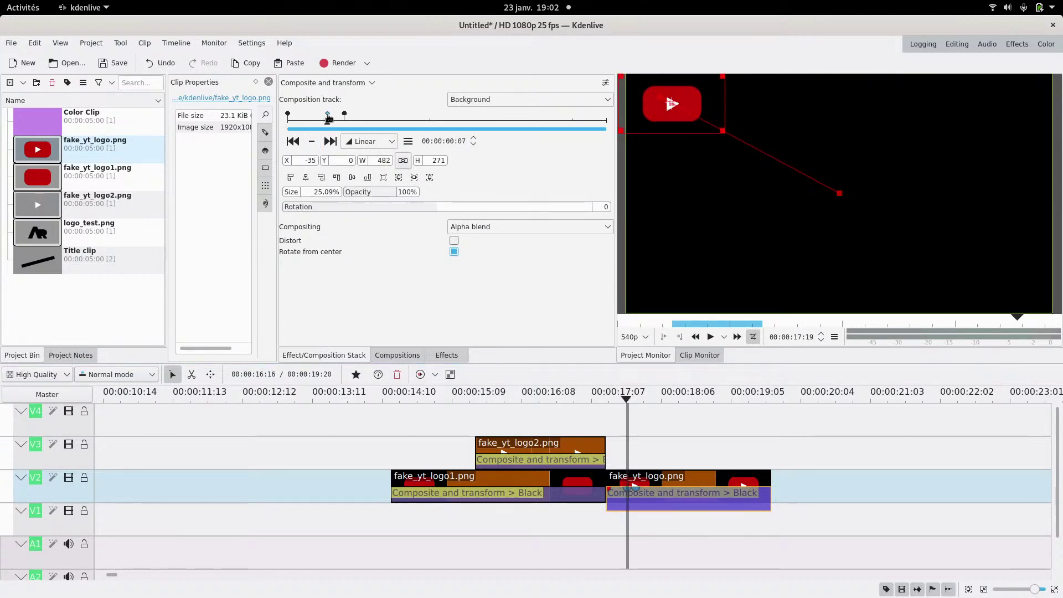
{"action": "left_click", "coordinate": [357, 142]}
{"action": "left_click", "coordinate": [362, 182]}
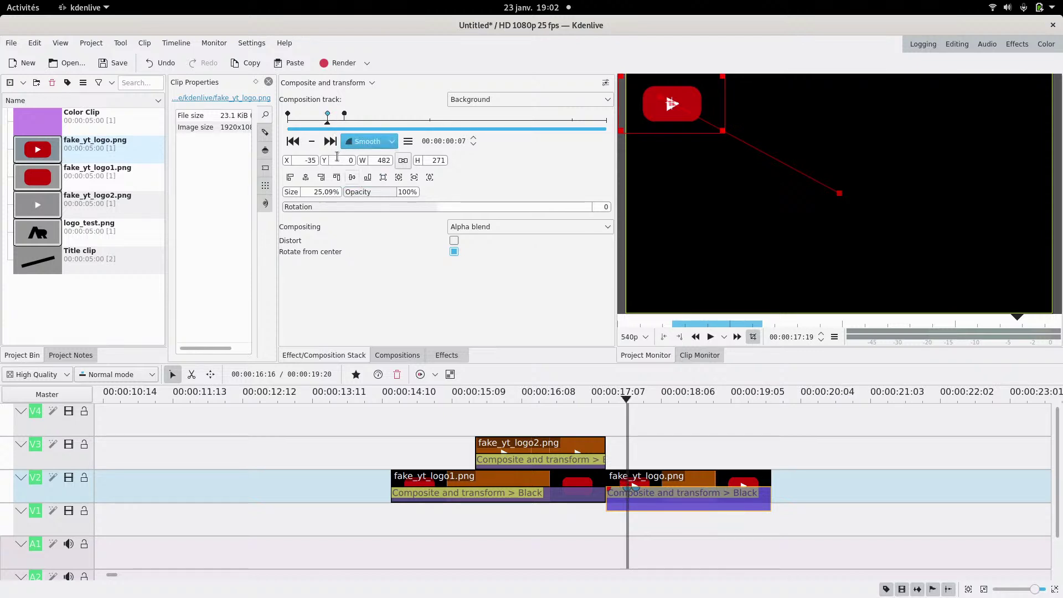
- Scrub through the logo's keyframes and replay the transition from the rotating triangle to the corner logo
{"action": "left_click_drag", "start_coordinate": [308, 123], "coordinate": [352, 122]}
{"action": "left_click", "coordinate": [568, 425]}
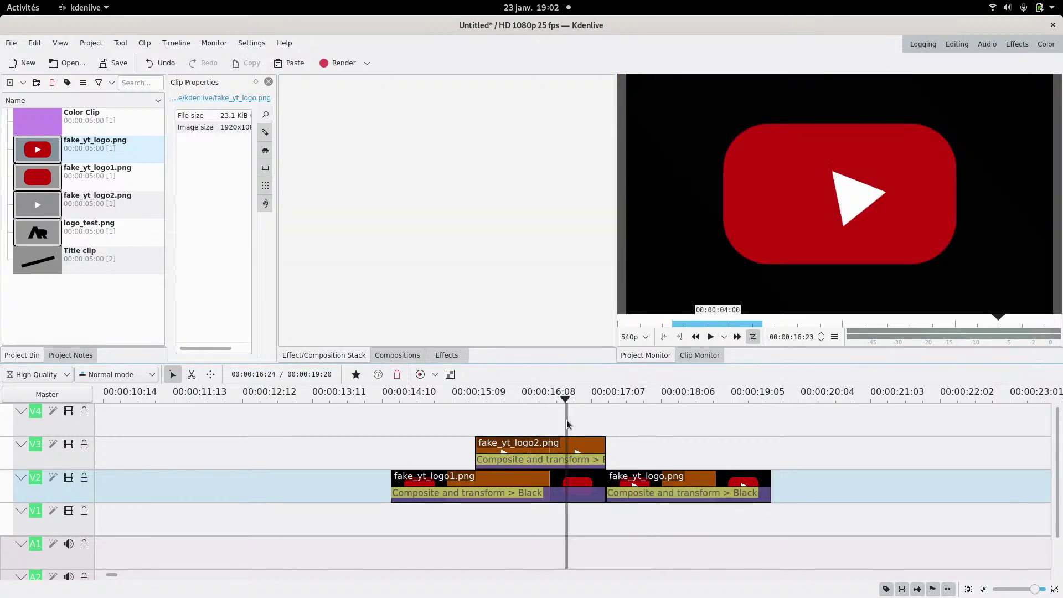
{"action": "left_click", "coordinate": [710, 338]}
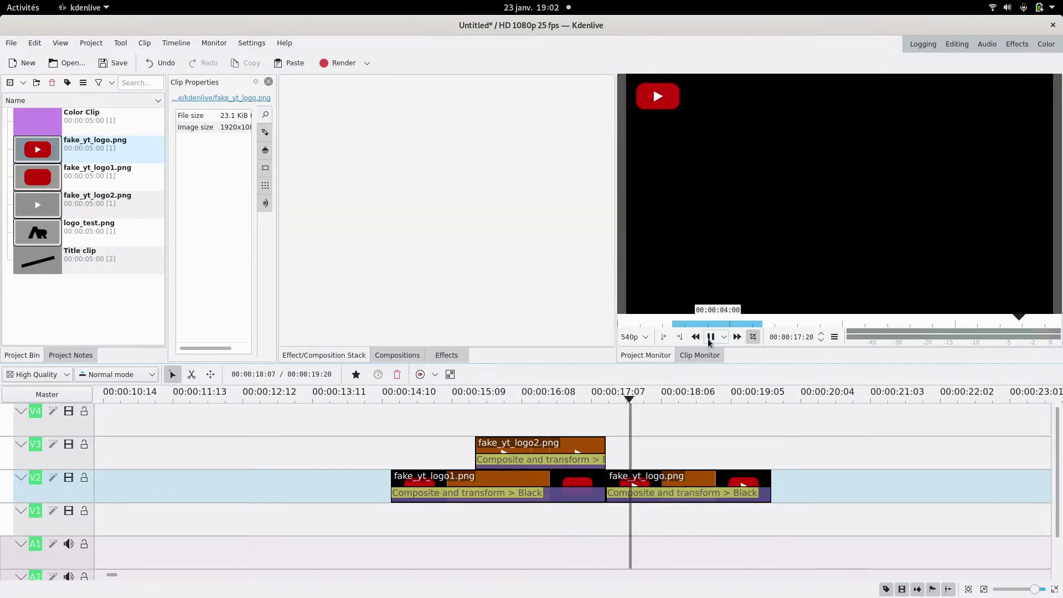
{"action": "left_click", "coordinate": [711, 338]}
- Slow the logo's shrink by moving its middle keyframe later and its last keyframe to 00:00:00:22, checking the timing in playback
{"action": "left_click", "coordinate": [645, 498]}
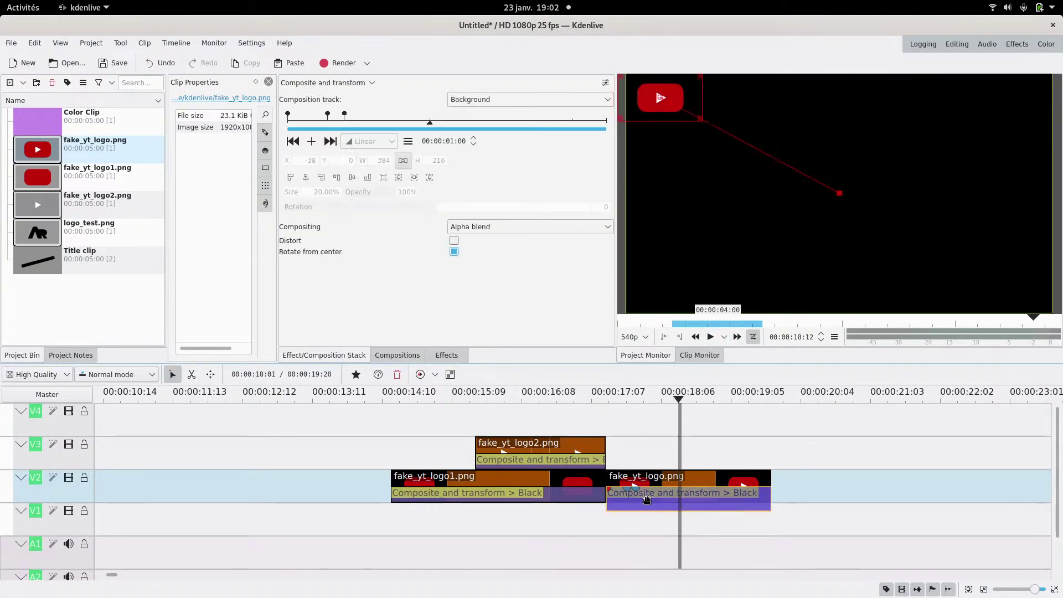
{"action": "left_click_drag", "start_coordinate": [344, 115], "coordinate": [374, 131]}
{"action": "left_click", "coordinate": [572, 414]}
{"action": "left_click", "coordinate": [711, 337]}
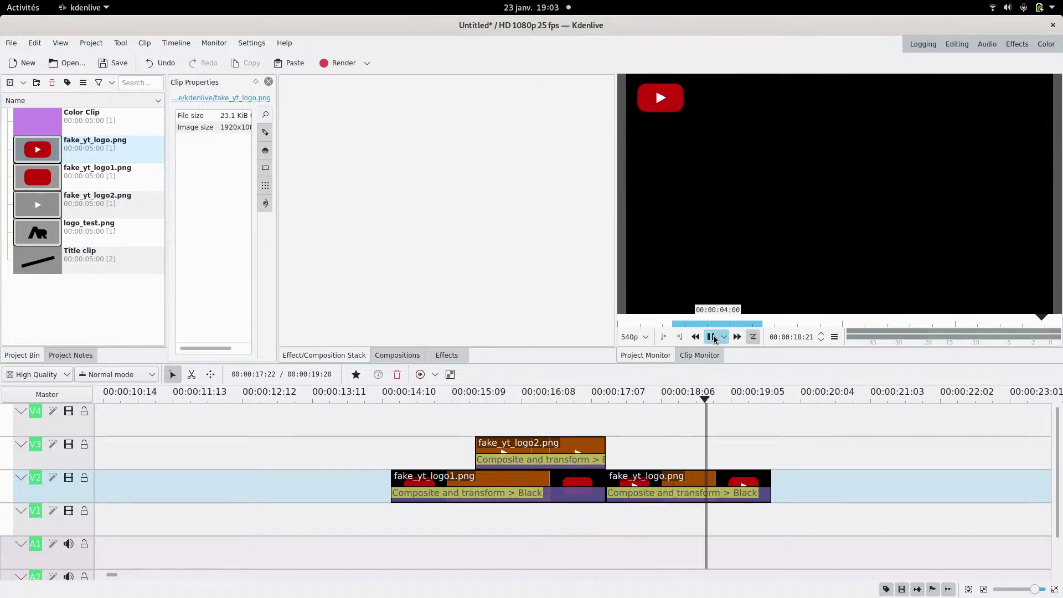
{"action": "left_click", "coordinate": [712, 337]}
{"action": "left_click", "coordinate": [653, 496]}
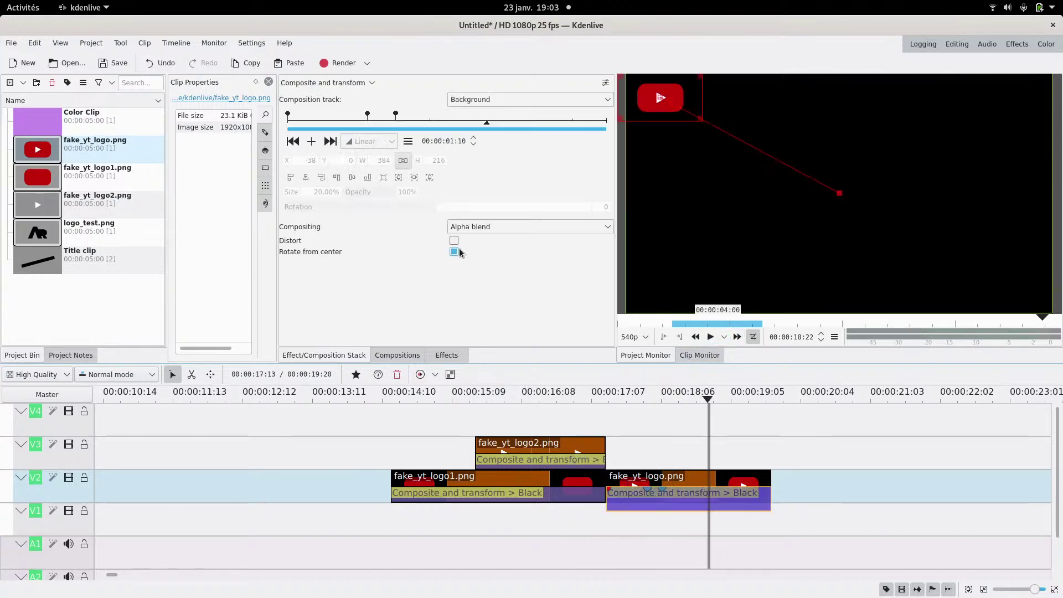
{"action": "left_click_drag", "start_coordinate": [396, 118], "coordinate": [414, 119]}
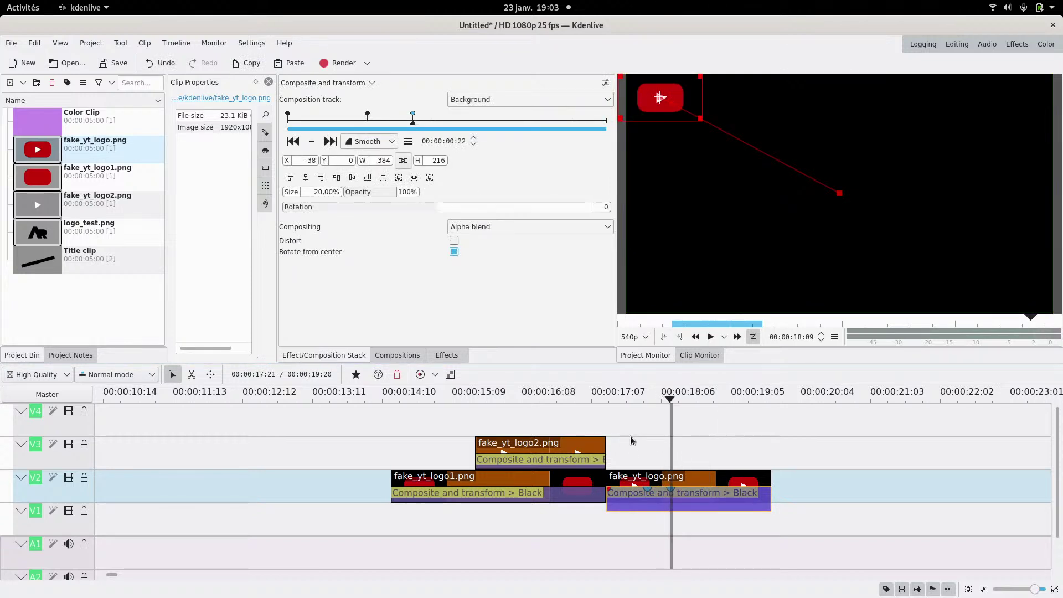
- Add a title clip containing the text "youtube.com/arkengheist20"
{"action": "left_click", "coordinate": [91, 44]}
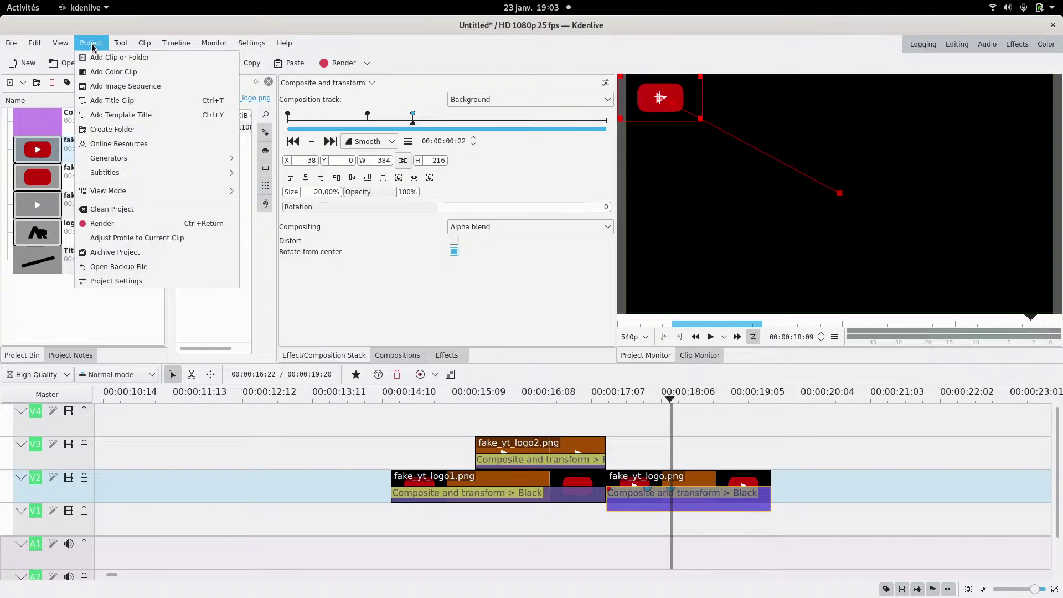
{"action": "left_click", "coordinate": [166, 96]}
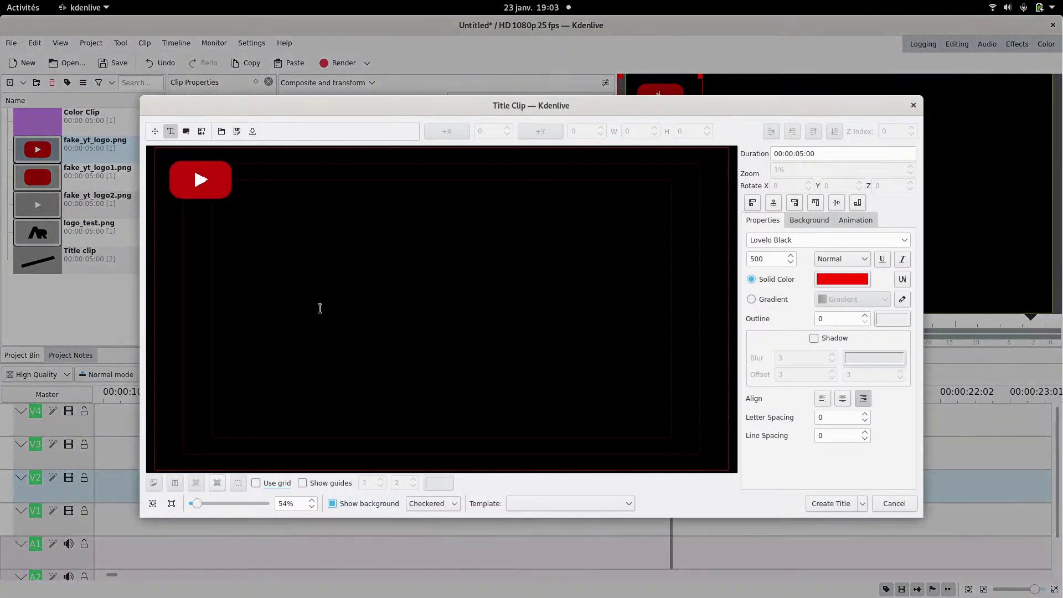
{"action": "left_click", "coordinate": [323, 295]}
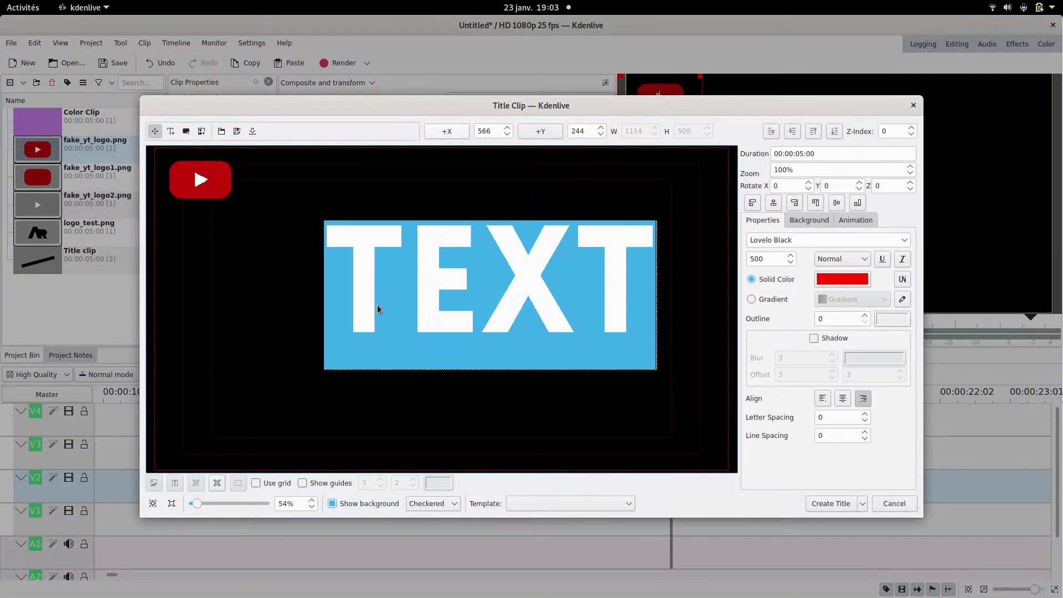
{"action": "type", "text": "YOUT"}
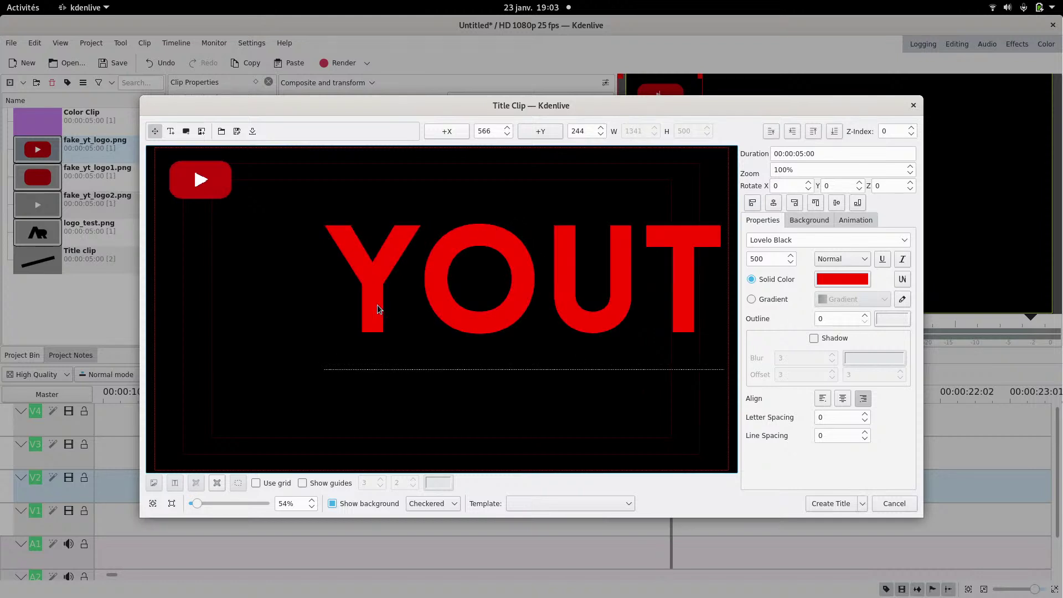
{"action": "type", "text": "UBE."}
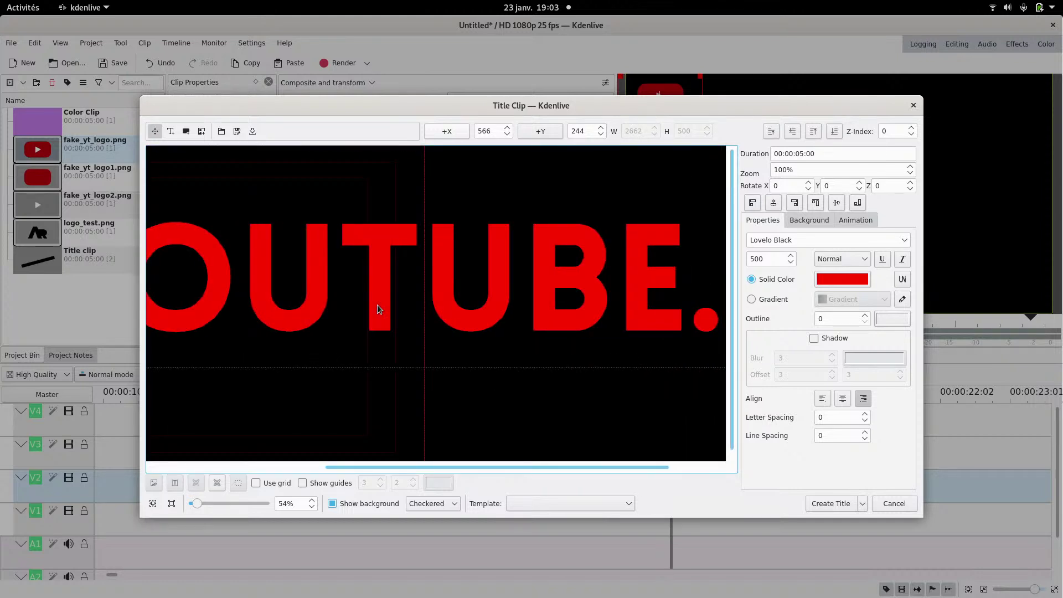
{"action": "type", "text": "CO"}
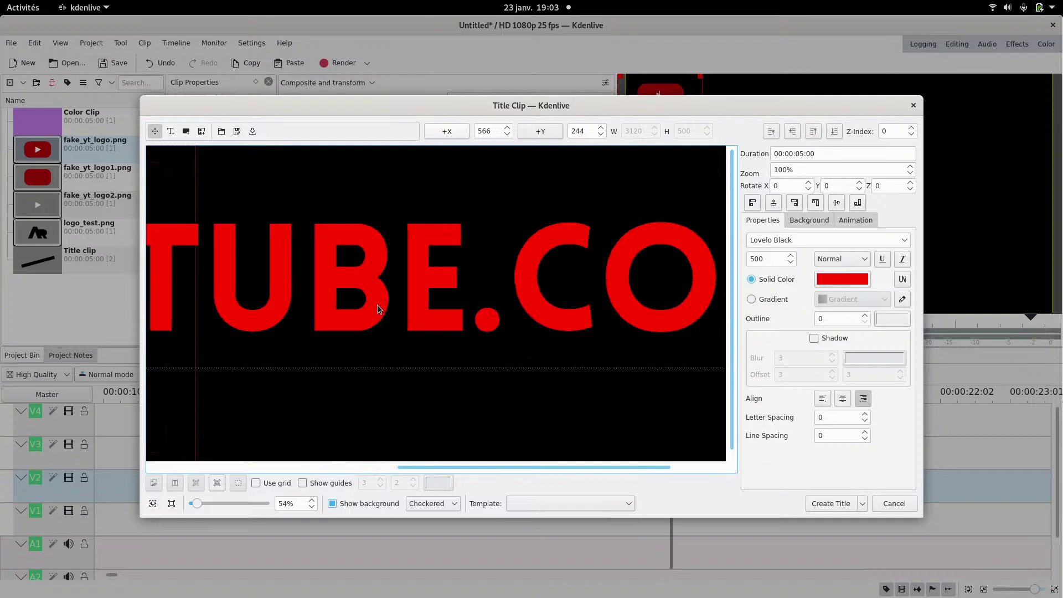
{"action": "type", "text": "M/"}
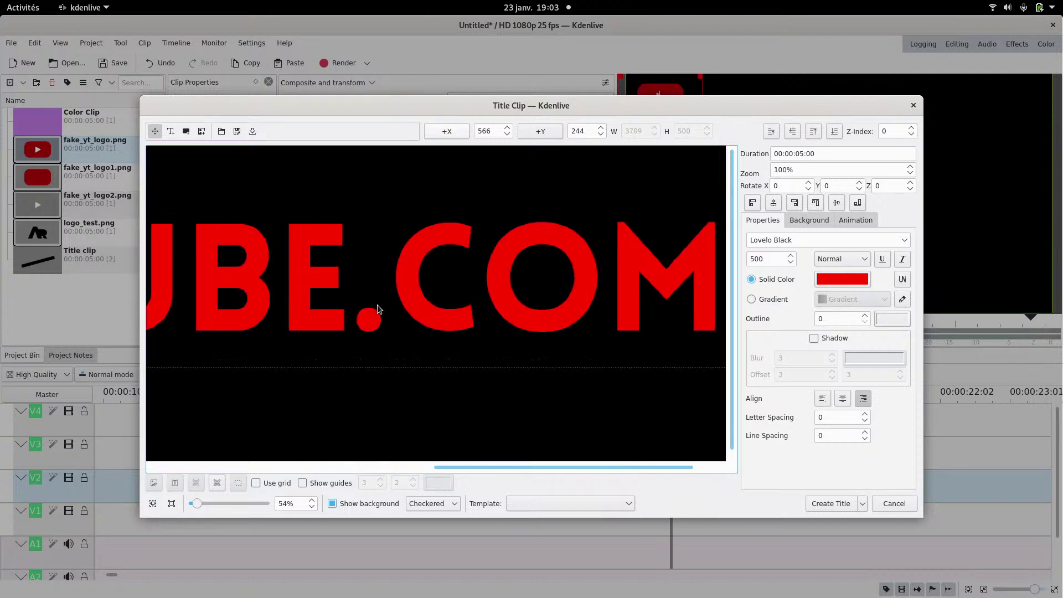
{"action": "type", "text": "ARKENGHEIS"}
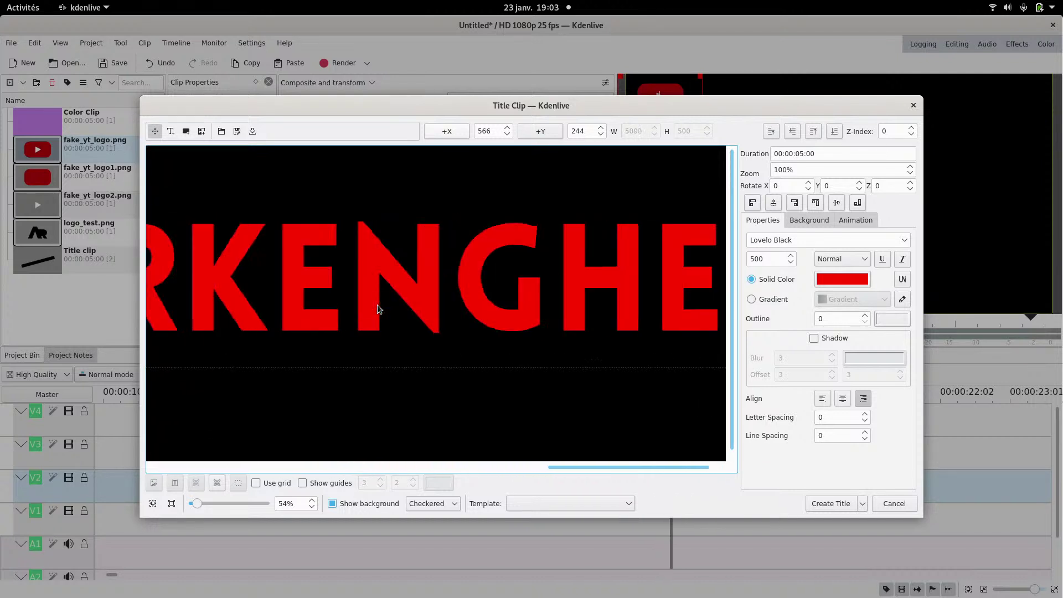
{"action": "type", "text": "T2"}
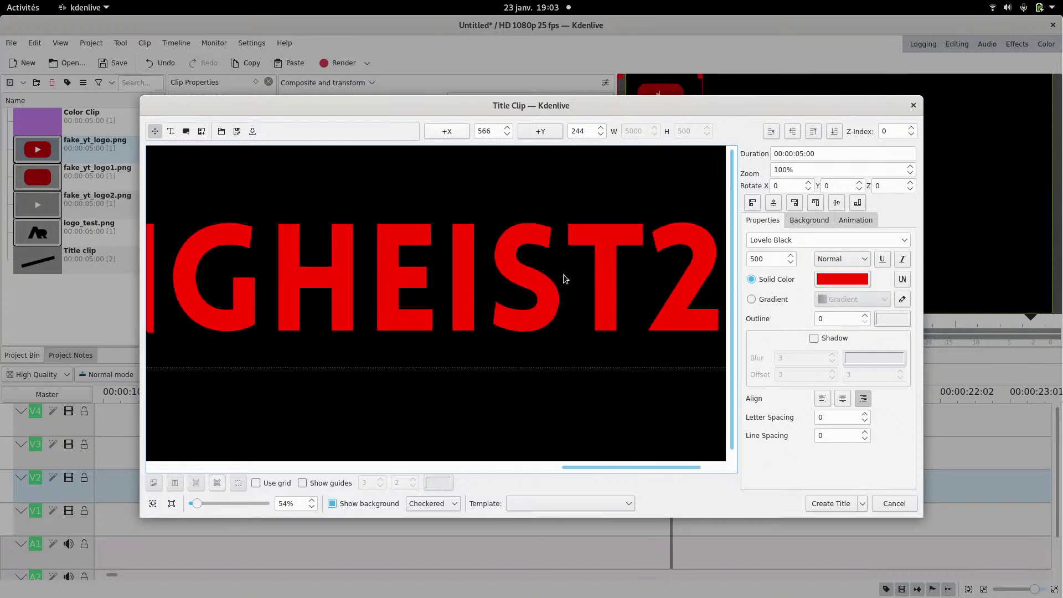
- Reduce the title text's font size to 10 and move the text next to the corner logo
{"action": "double_click", "coordinate": [772, 260]}
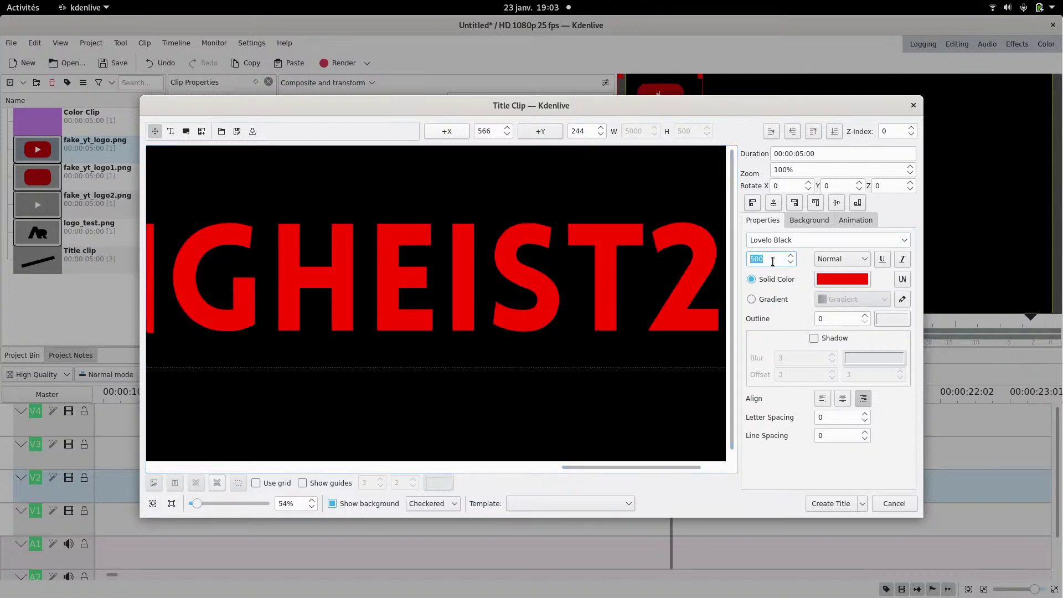
{"action": "type", "text": "10"}
{"action": "left_click_drag", "start_coordinate": [598, 470], "coordinate": [177, 470]}
{"action": "left_click", "coordinate": [332, 231]}
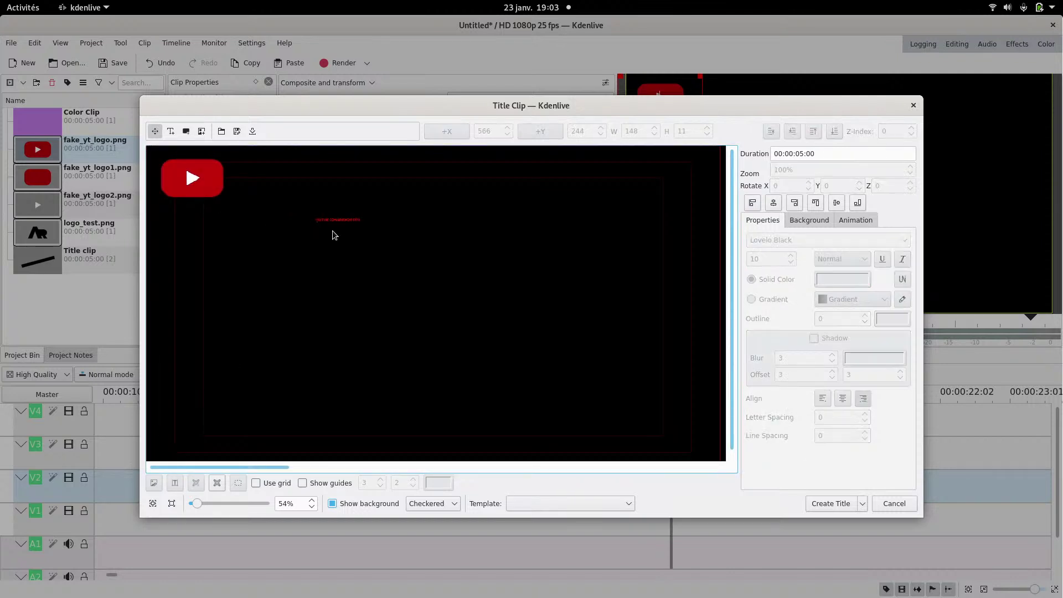
{"action": "left_click", "coordinate": [334, 221]}
{"action": "left_click_drag", "start_coordinate": [302, 181], "coordinate": [427, 251]}
{"action": "left_click_drag", "start_coordinate": [354, 220], "coordinate": [277, 174]}
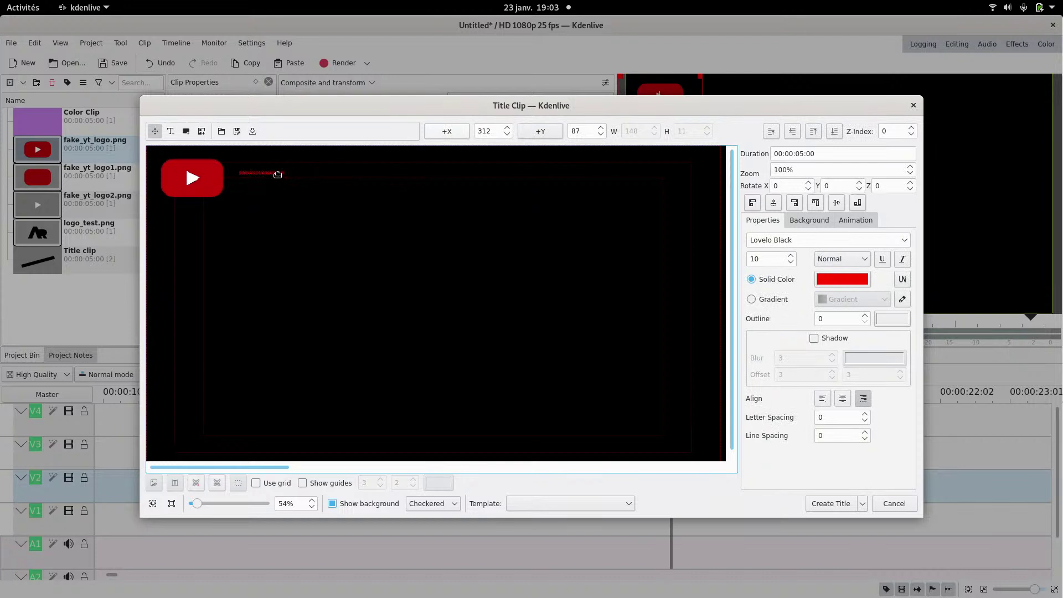
- Change the title text's font to Lato and its size to 70
{"action": "type", "text": "0"}
{"action": "double_click", "coordinate": [761, 259]}
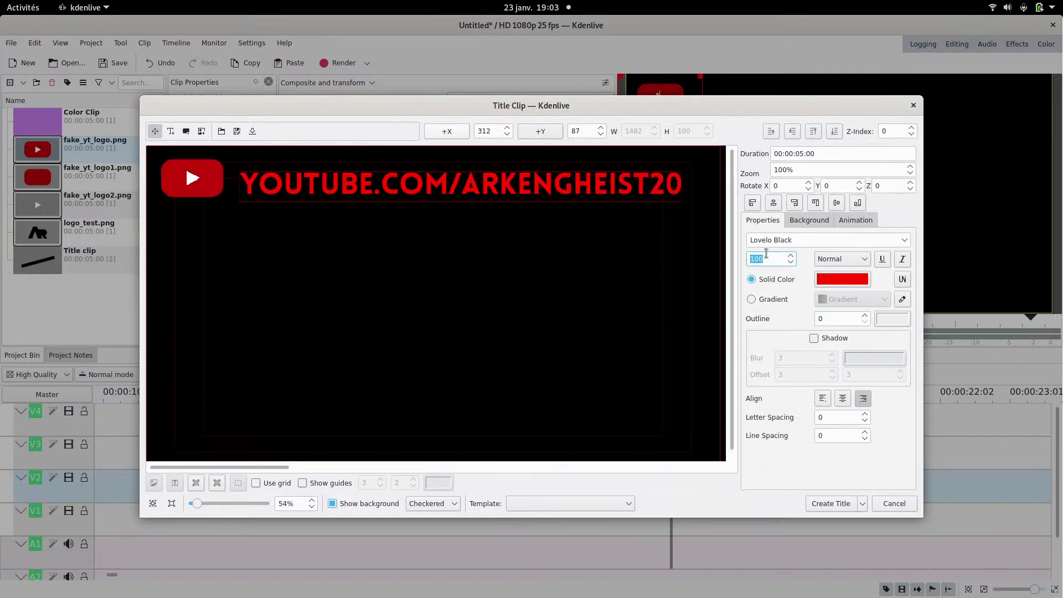
{"action": "left_click", "coordinate": [904, 244]}
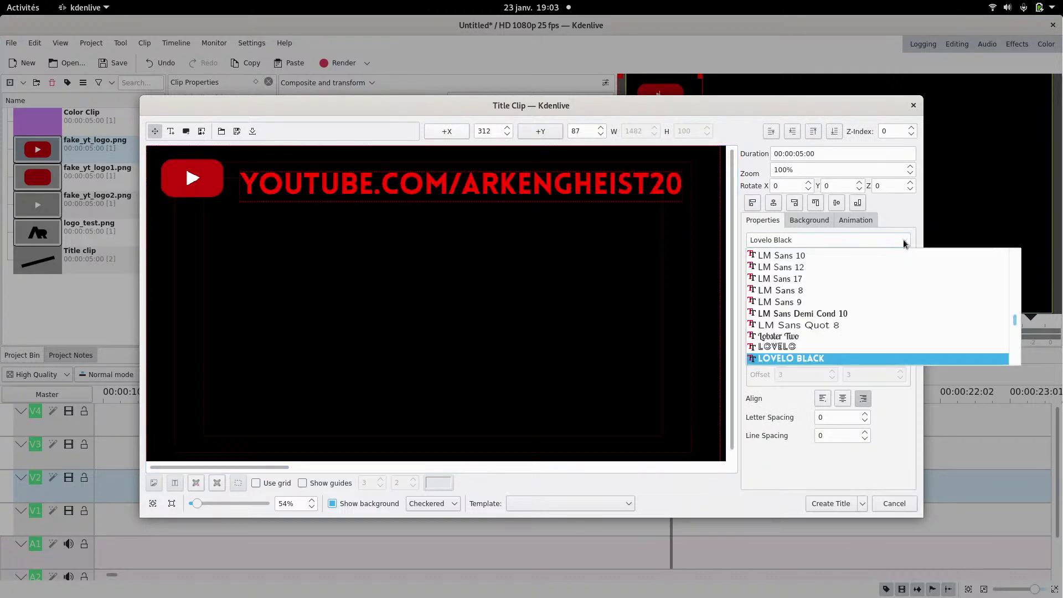
{"action": "left_click", "coordinate": [840, 241]}
{"action": "key", "text": "ctrl+shift+Left"}
{"action": "key", "text": "ctrl+shift+Left"}
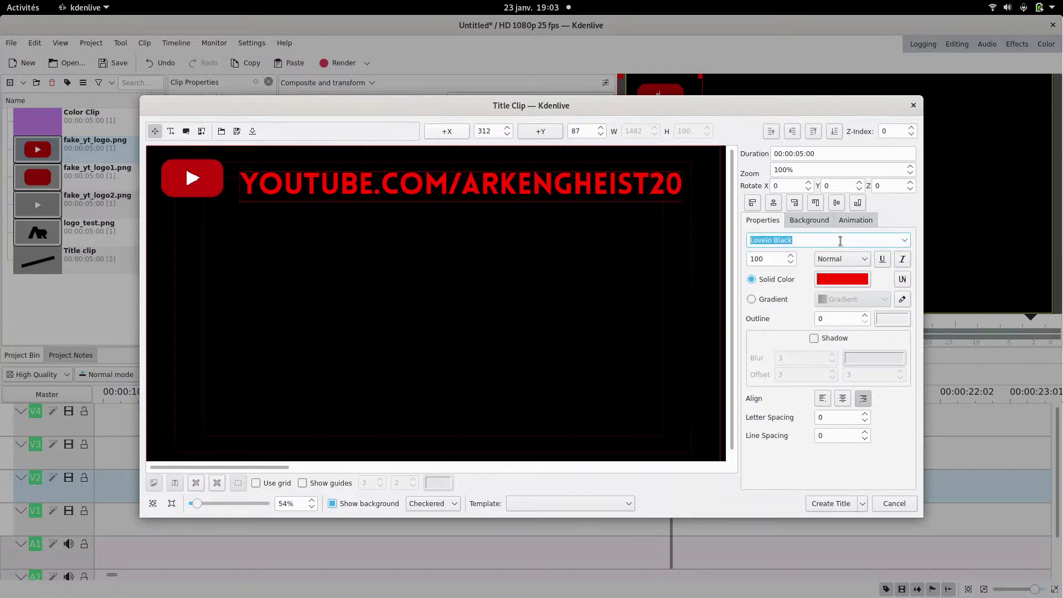
{"action": "type", "text": "lato"}
{"action": "key", "text": "Return"}
{"action": "scroll", "coordinate": [774, 259], "scroll_direction": "down", "scroll_amount": 20}
- Colour the title text white (#ffffff) and position it beside the logo at X 290, Y 74
{"action": "left_click", "coordinate": [842, 279]}
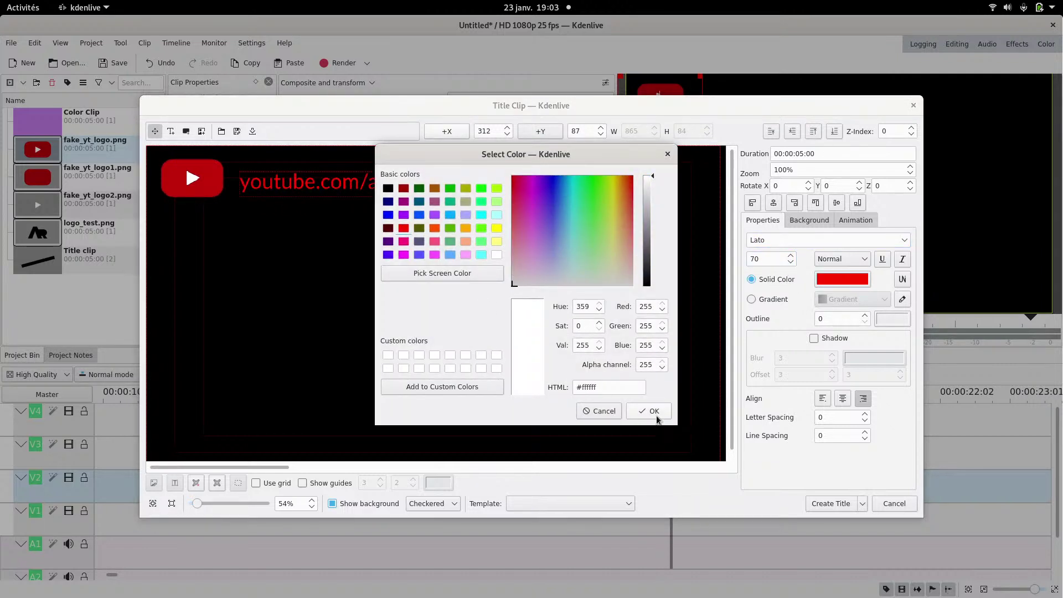
{"action": "left_click", "coordinate": [653, 412]}
{"action": "left_click", "coordinate": [319, 240]}
{"action": "left_click_drag", "start_coordinate": [302, 181], "coordinate": [296, 178]}
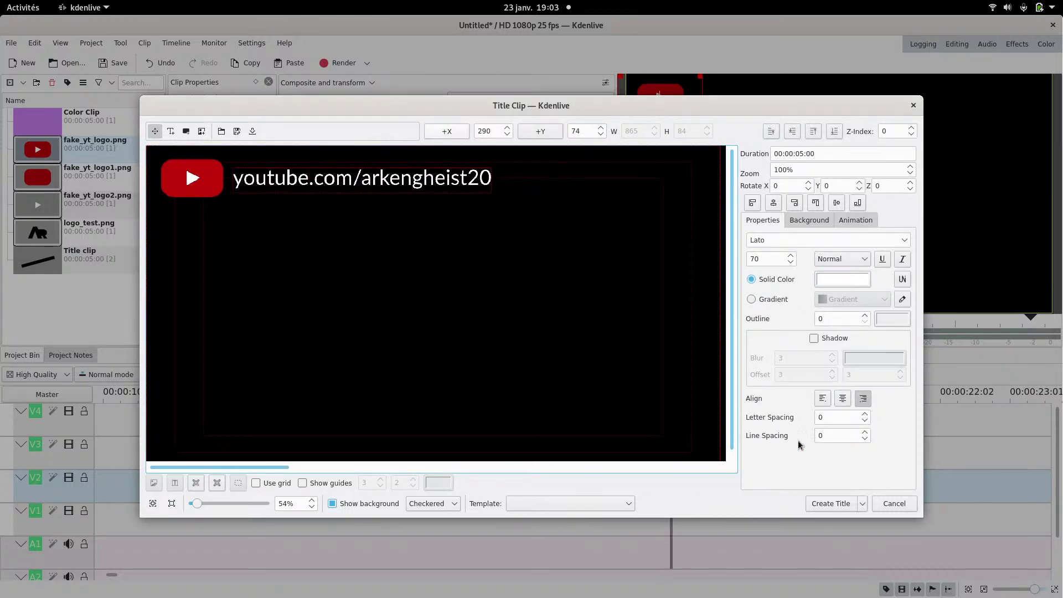
- Create the title, place it on track V3 at 00:00:18:09 and trim it to end with the logo clip below
{"action": "left_click", "coordinate": [828, 504]}
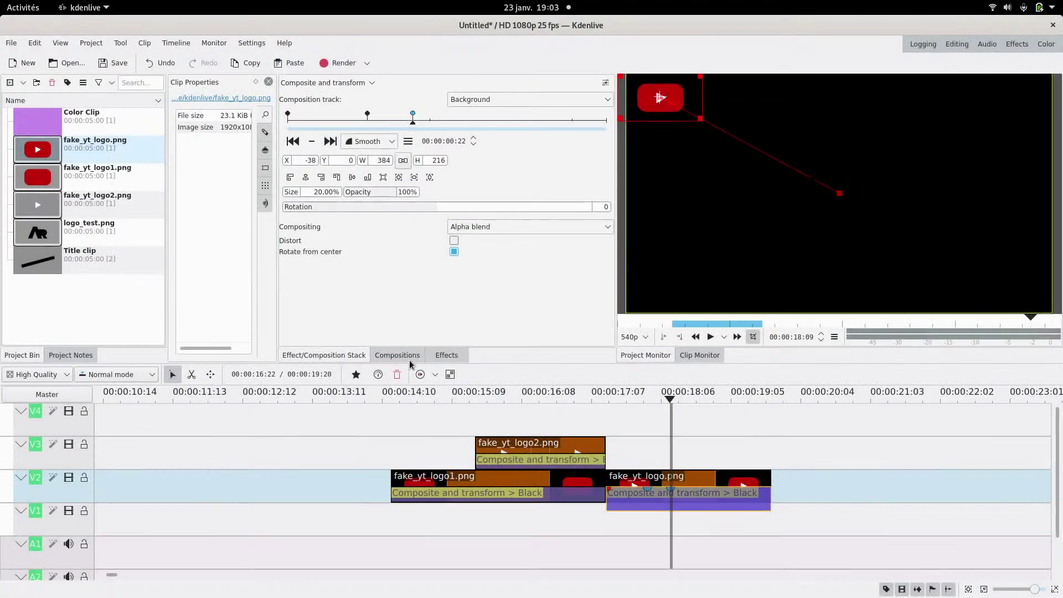
{"action": "left_click", "coordinate": [37, 291]}
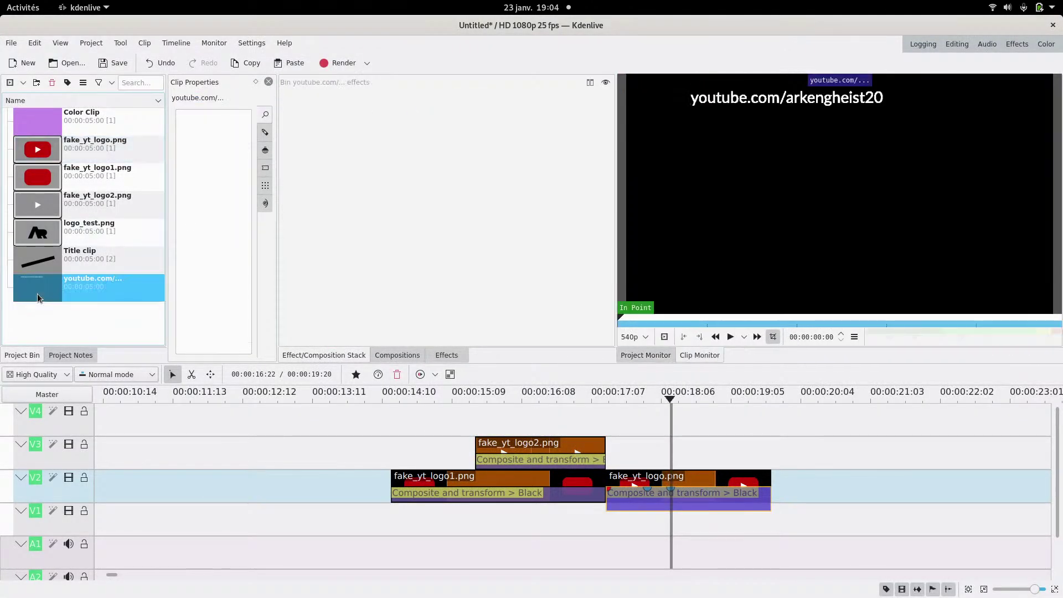
{"action": "left_click_drag", "start_coordinate": [33, 286], "coordinate": [695, 446]}
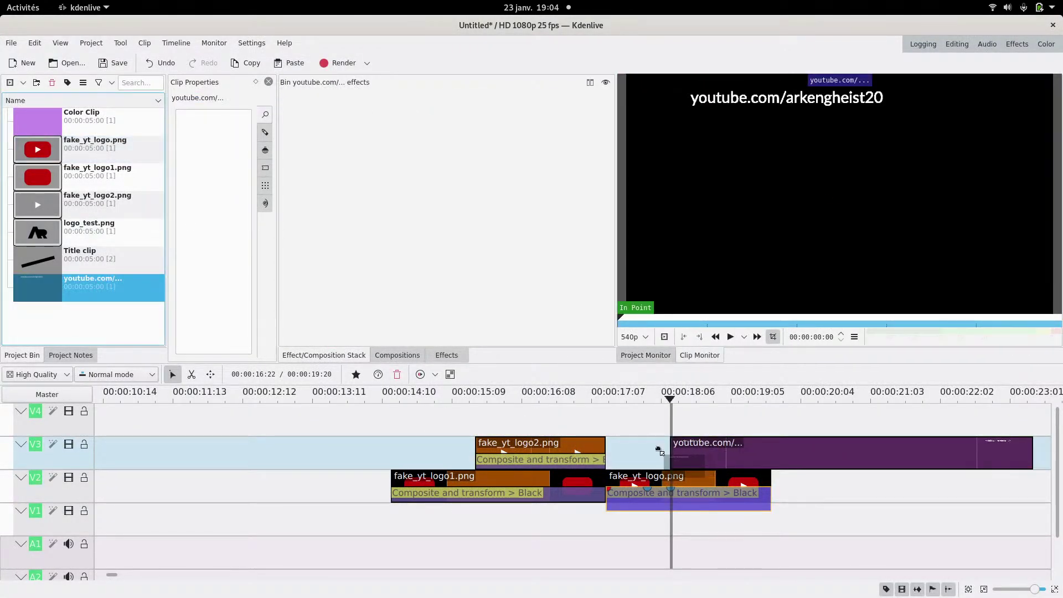
{"action": "left_click_drag", "start_coordinate": [1031, 455], "coordinate": [773, 454]}
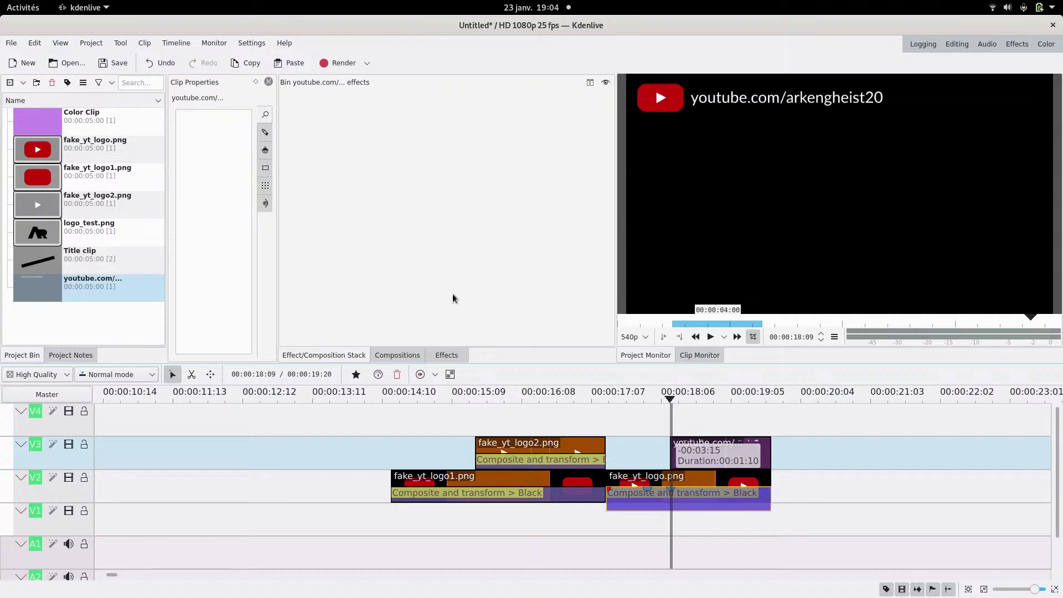
- Apply the Rotoscoping effect from the favourite effects to the youtube.com title clip on V3
{"action": "left_click", "coordinate": [456, 351]}
{"action": "left_click", "coordinate": [356, 375]}
{"action": "left_click_drag", "start_coordinate": [368, 414], "coordinate": [696, 456]}
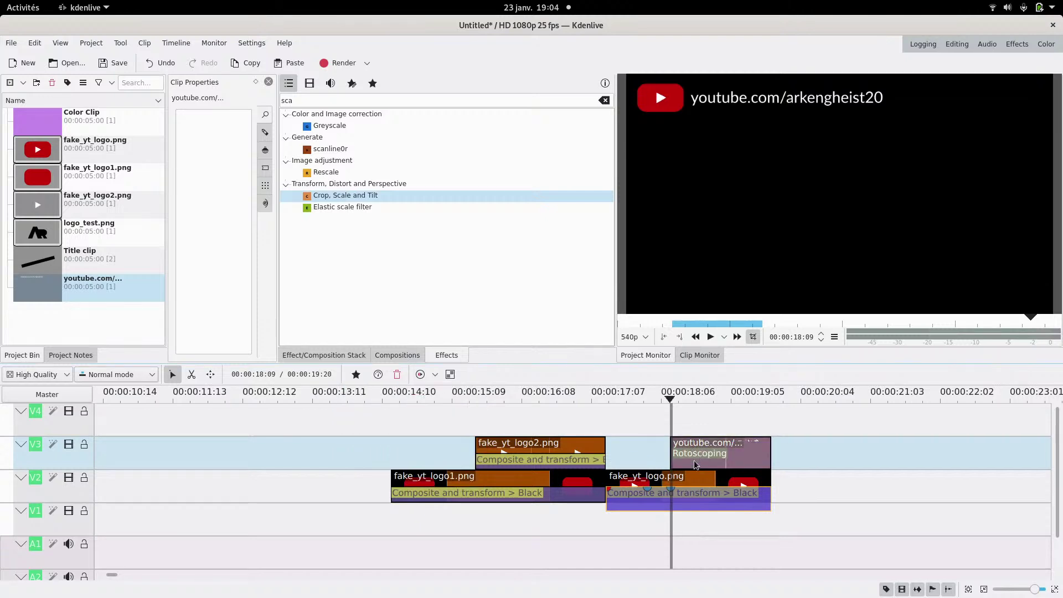
- Draw a small closed rotoscoping mask between the logo and the title text, with the alpha operation set to Minimum
{"action": "left_click", "coordinate": [686, 85]}
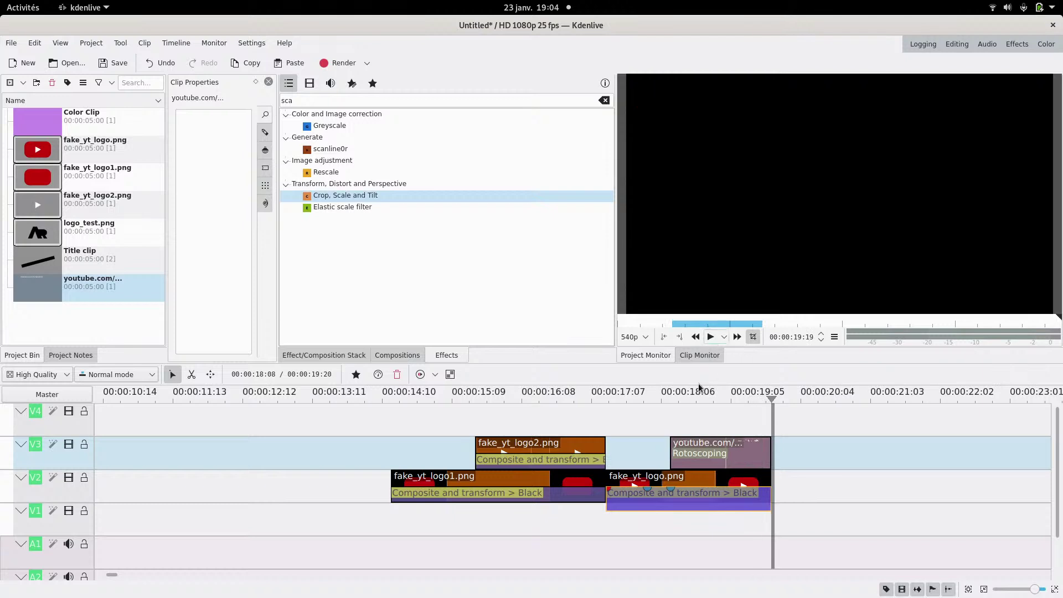
{"action": "left_click", "coordinate": [695, 446]}
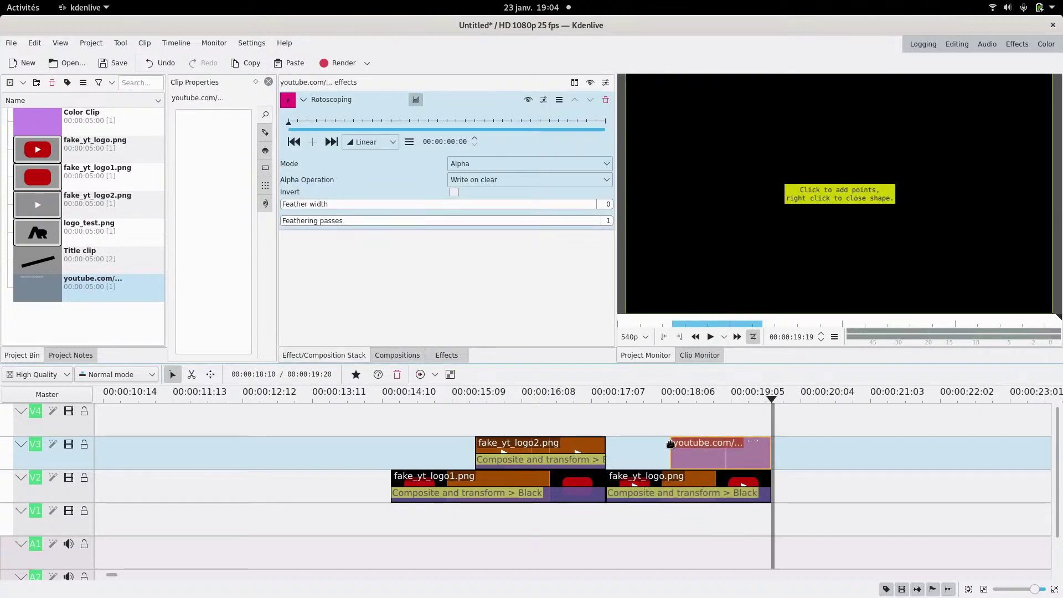
{"action": "left_click", "coordinate": [676, 419]}
{"action": "left_click", "coordinate": [684, 446]}
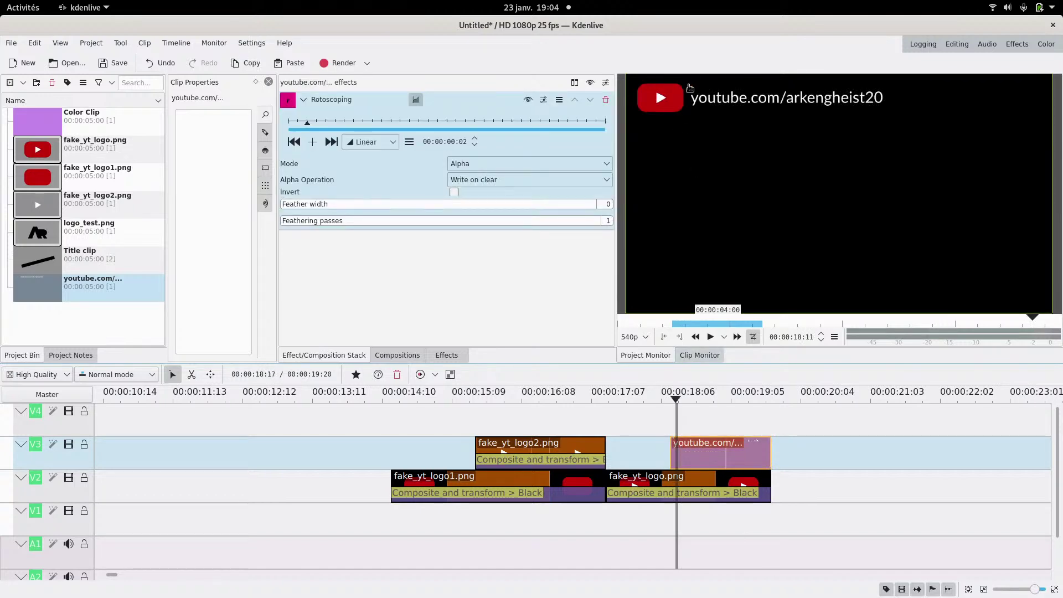
{"action": "left_click", "coordinate": [688, 89]}
{"action": "left_click", "coordinate": [686, 109]}
{"action": "right_click", "coordinate": [676, 83]}
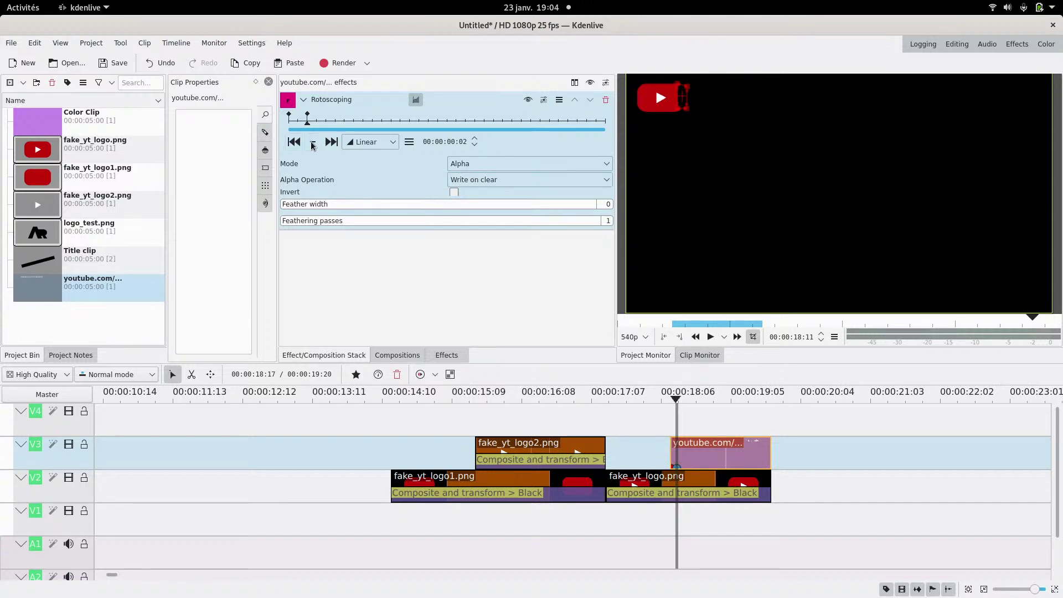
{"action": "left_click", "coordinate": [455, 179]}
{"action": "left_click", "coordinate": [470, 216]}
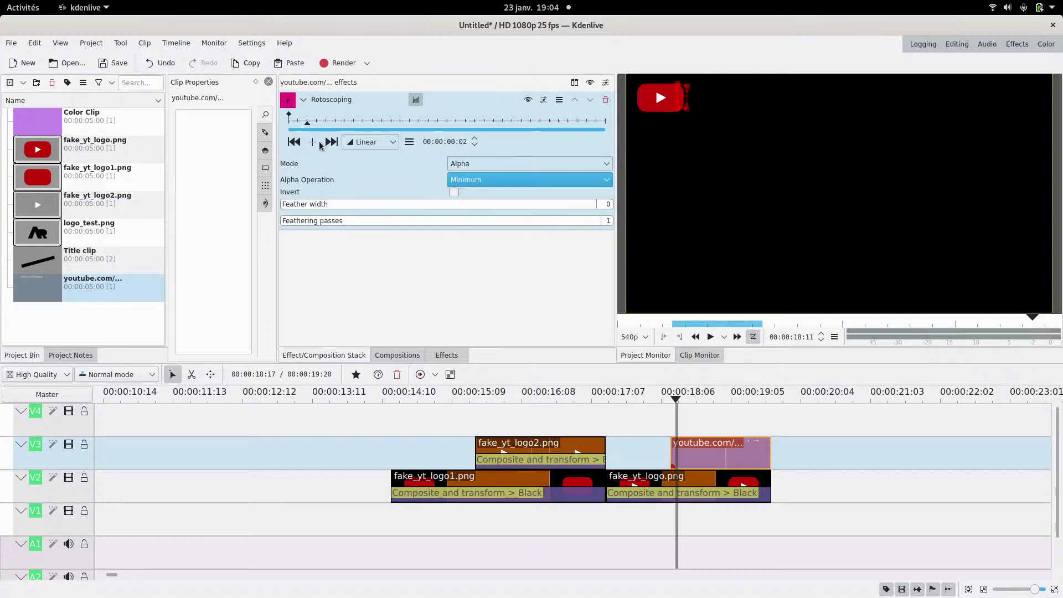
- Add a rotoscoping keyframe at 00:00:00:16 and stretch the mask's upper corner across the title text
{"action": "left_click", "coordinate": [438, 129]}
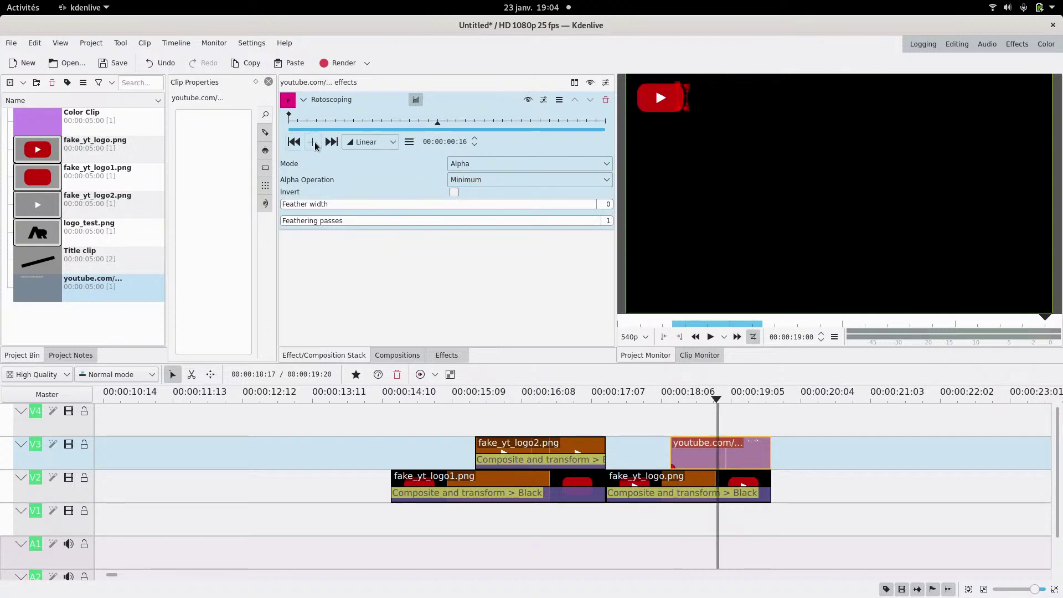
{"action": "left_click_drag", "start_coordinate": [694, 92], "coordinate": [835, 87]}
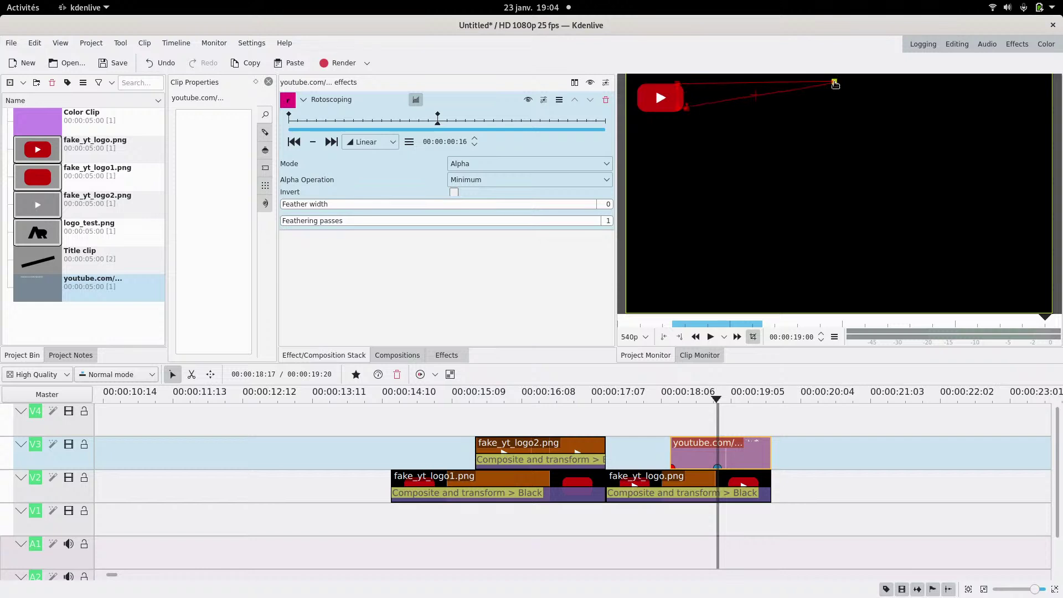
- Stretch the Rotoscoping mask's two right points past the end of the URL text at the 00:00:00:16 keyframe
{"action": "left_click_drag", "start_coordinate": [689, 109], "coordinate": [903, 111]}
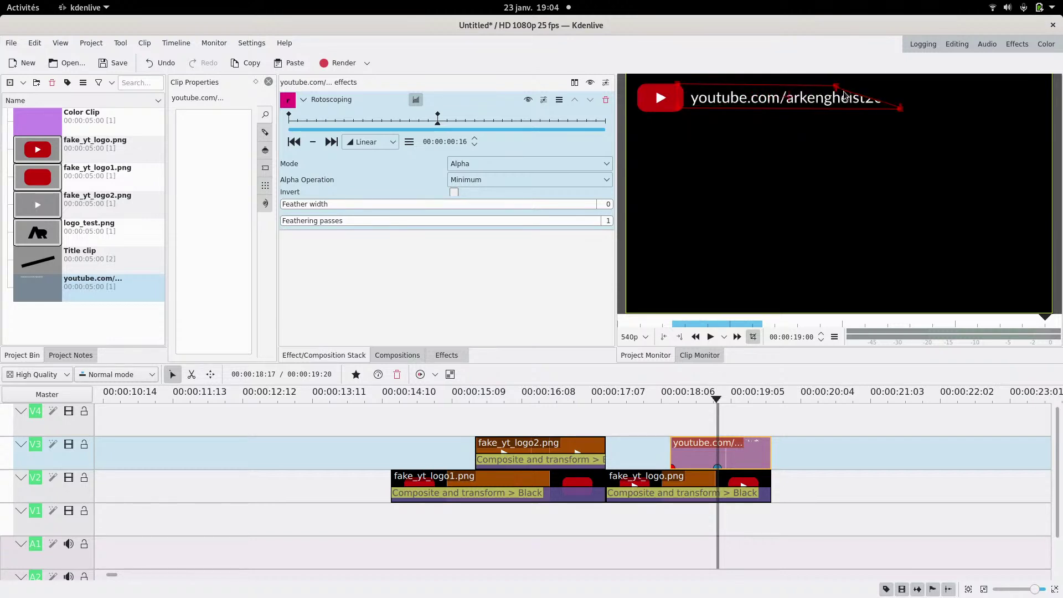
{"action": "left_click_drag", "start_coordinate": [839, 90], "coordinate": [889, 111]}
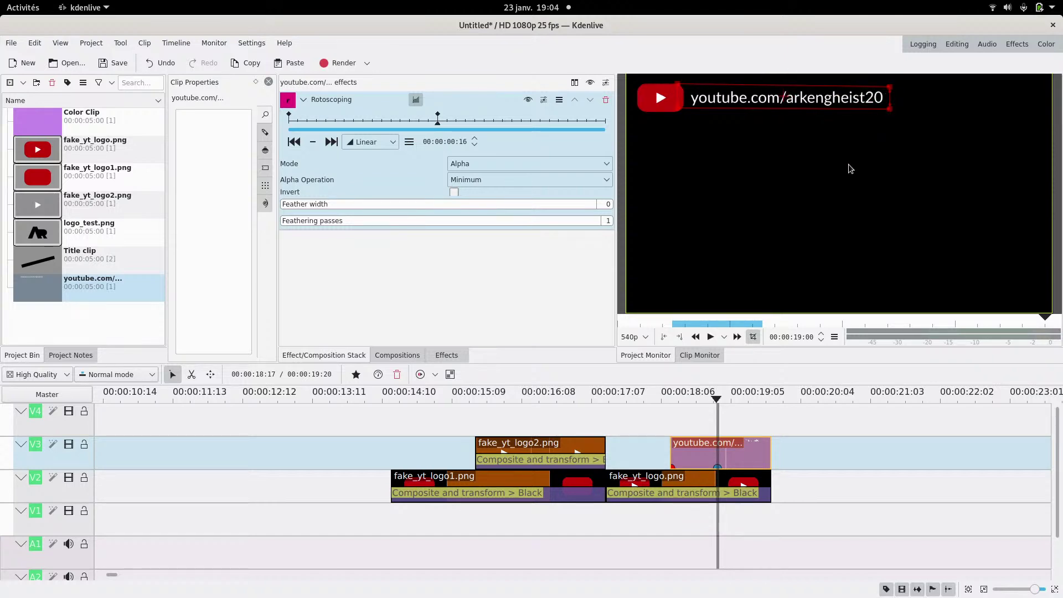
- Play back the URL text reveal, and play the full logo animation from 00:00:14:09
{"action": "left_click", "coordinate": [668, 418]}
{"action": "left_click", "coordinate": [644, 421]}
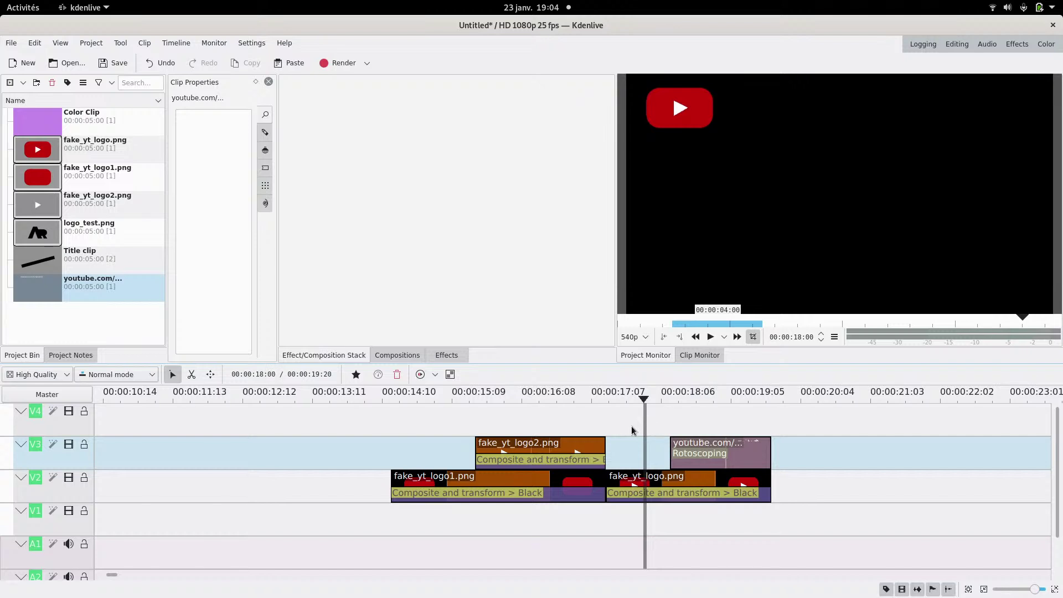
{"action": "left_click", "coordinate": [627, 421]}
{"action": "left_click", "coordinate": [711, 336]}
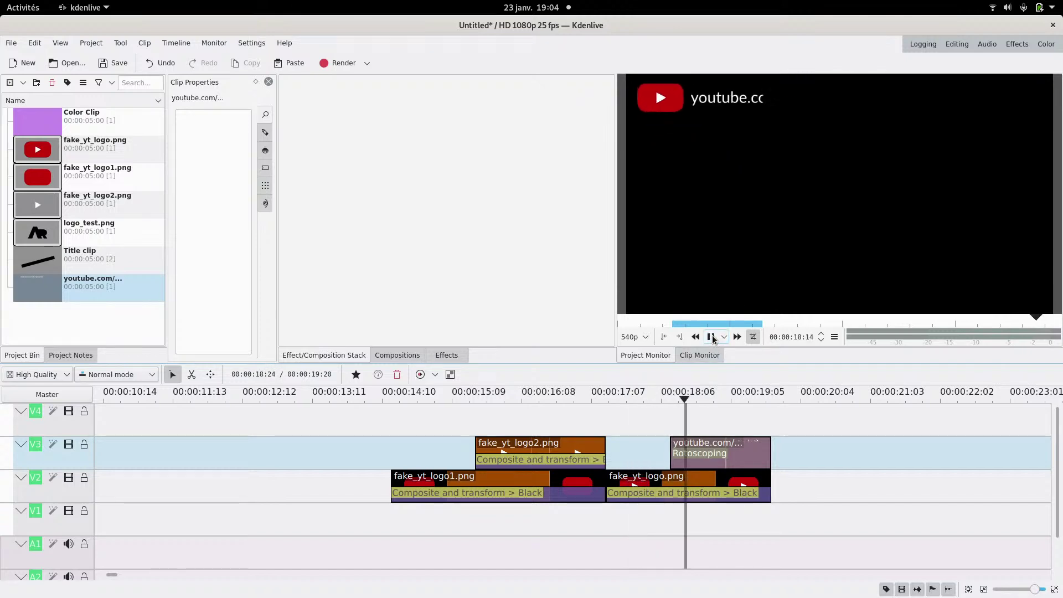
{"action": "left_click", "coordinate": [380, 434]}
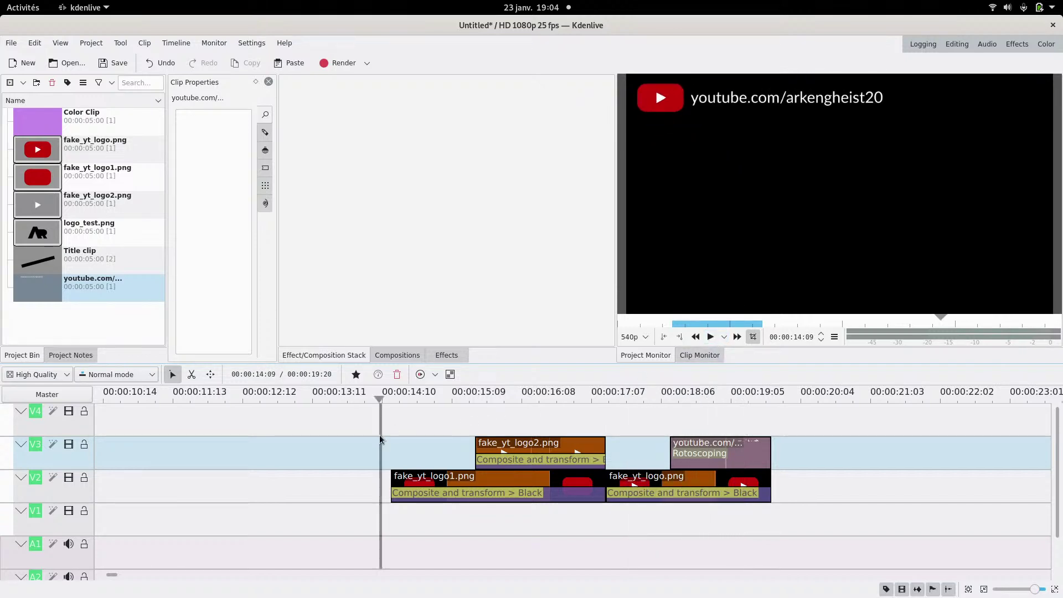
{"action": "left_click", "coordinate": [713, 337]}
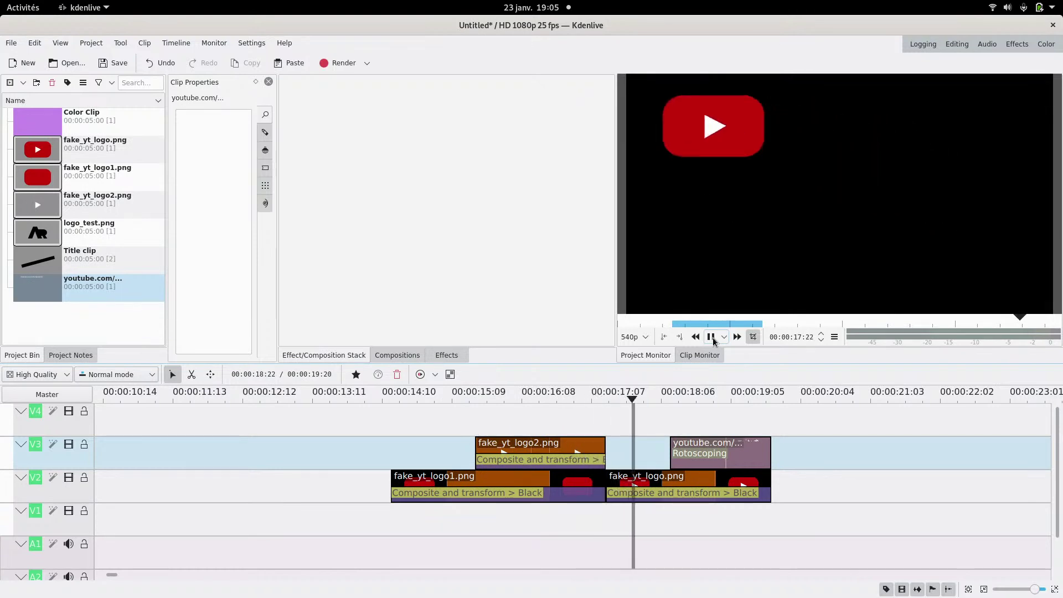
{"action": "left_click", "coordinate": [712, 337]}
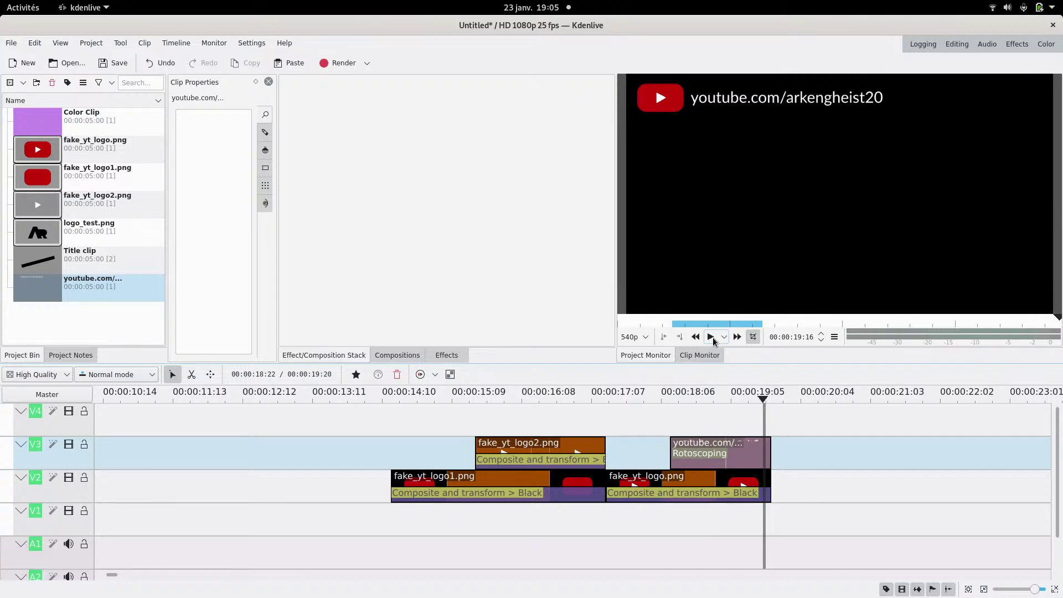
- Add a composition to the youtube.com title clip on V3 and change its type to Composite and transform
{"action": "scroll", "coordinate": [627, 442], "scroll_direction": "down", "scroll_amount": 2, "text": "ctrl"}
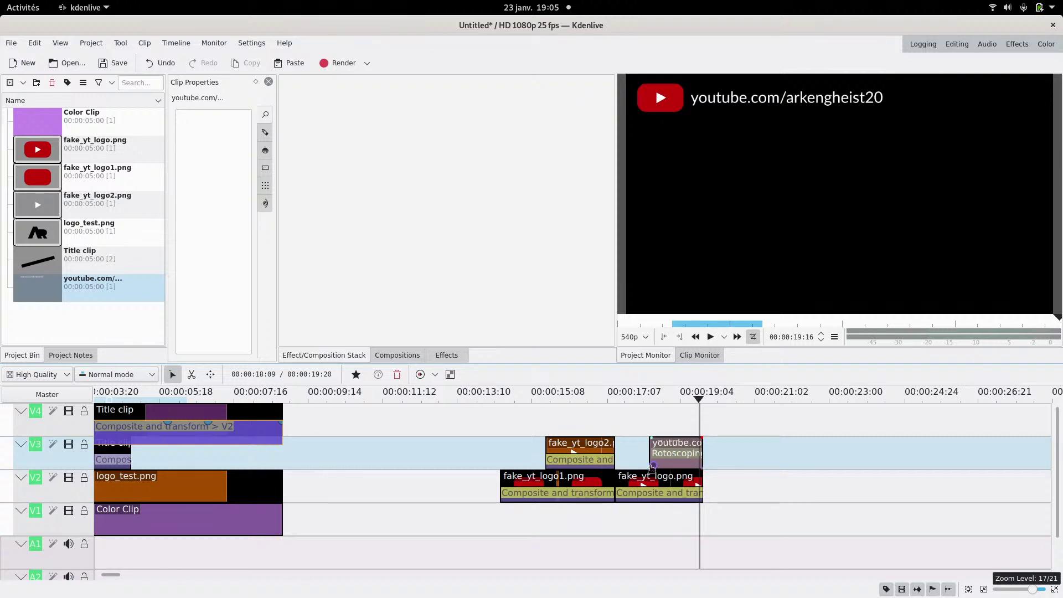
{"action": "left_click", "coordinate": [652, 467]}
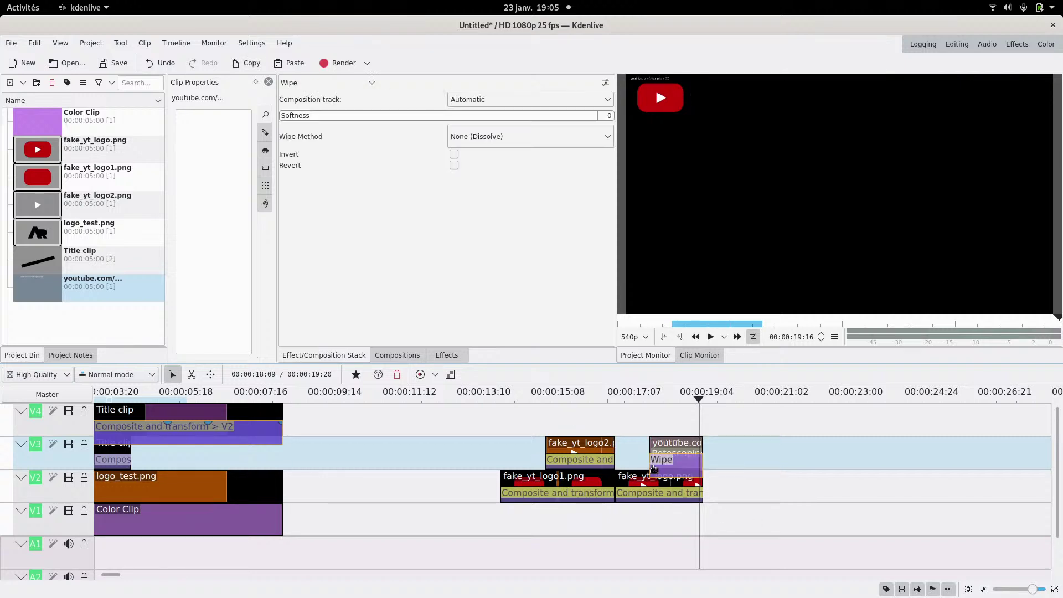
{"action": "left_click", "coordinate": [356, 87]}
{"action": "scroll", "coordinate": [348, 126], "scroll_direction": "up", "scroll_amount": 3}
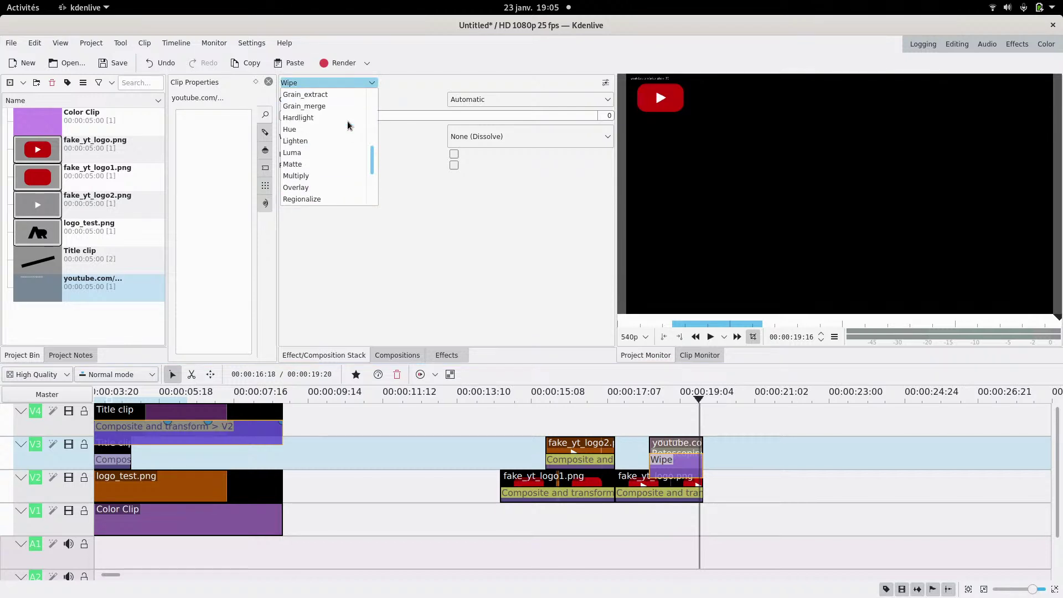
{"action": "scroll", "coordinate": [347, 125], "scroll_direction": "up", "scroll_amount": 4}
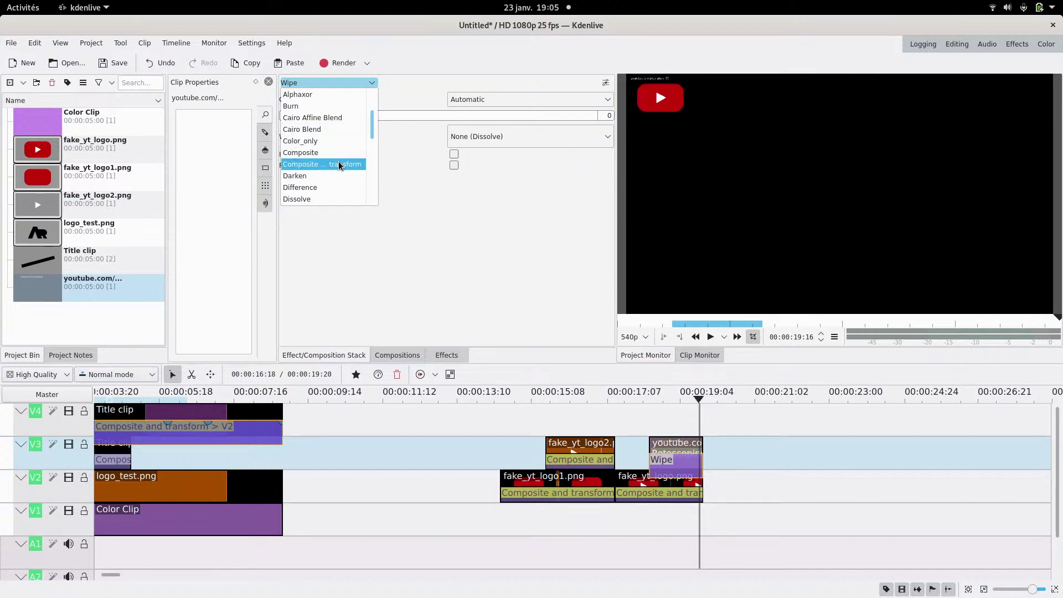
{"action": "left_click", "coordinate": [344, 164]}
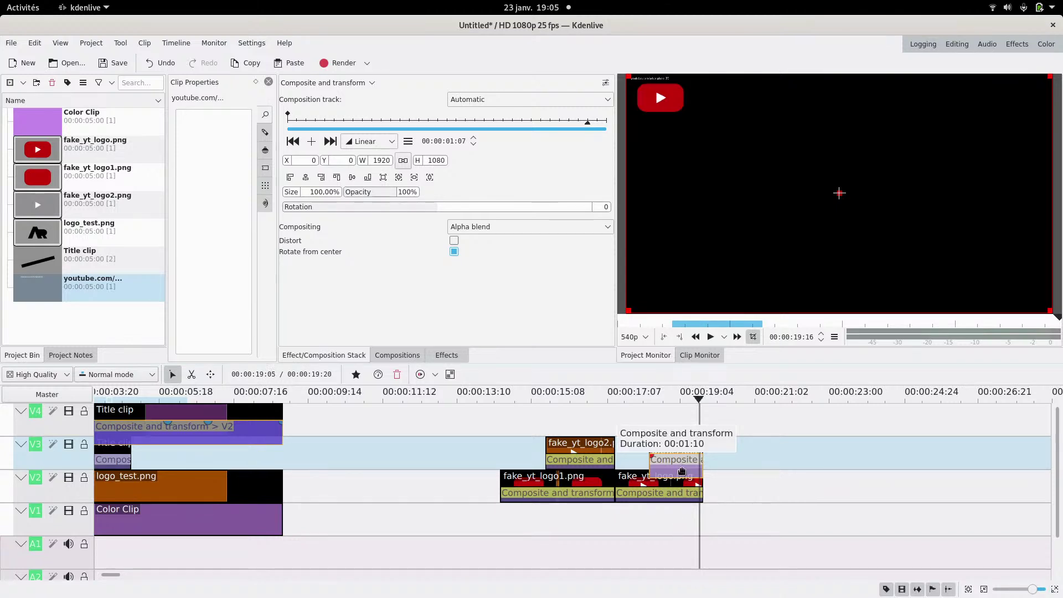
- Change the composition track of the youtube.com composition on V3, and set the fake_yt_logo.png composition on V2 to V1
{"action": "left_click", "coordinate": [468, 99]}
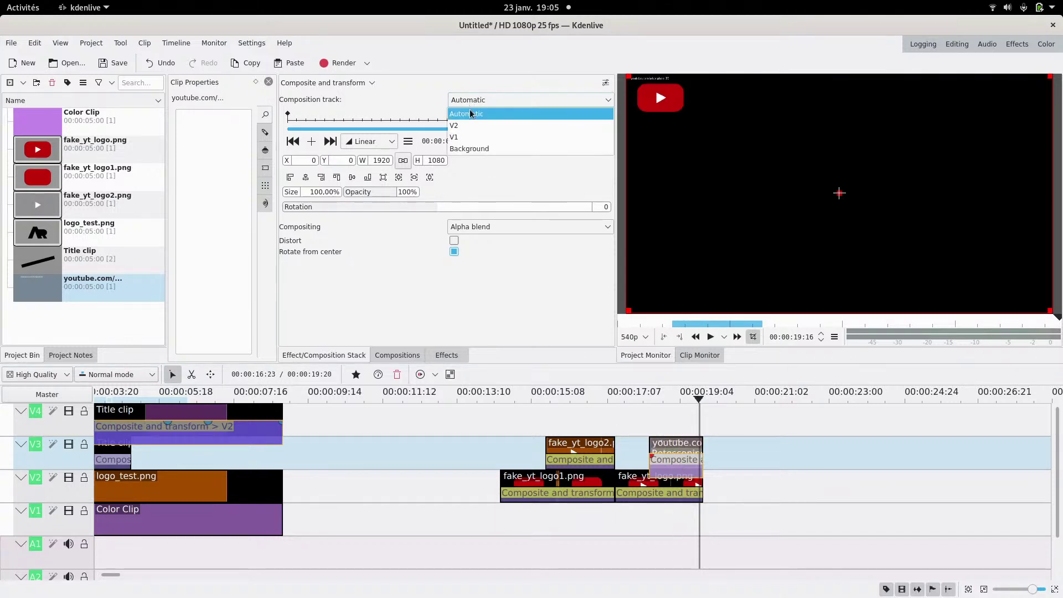
{"action": "left_click", "coordinate": [469, 148]}
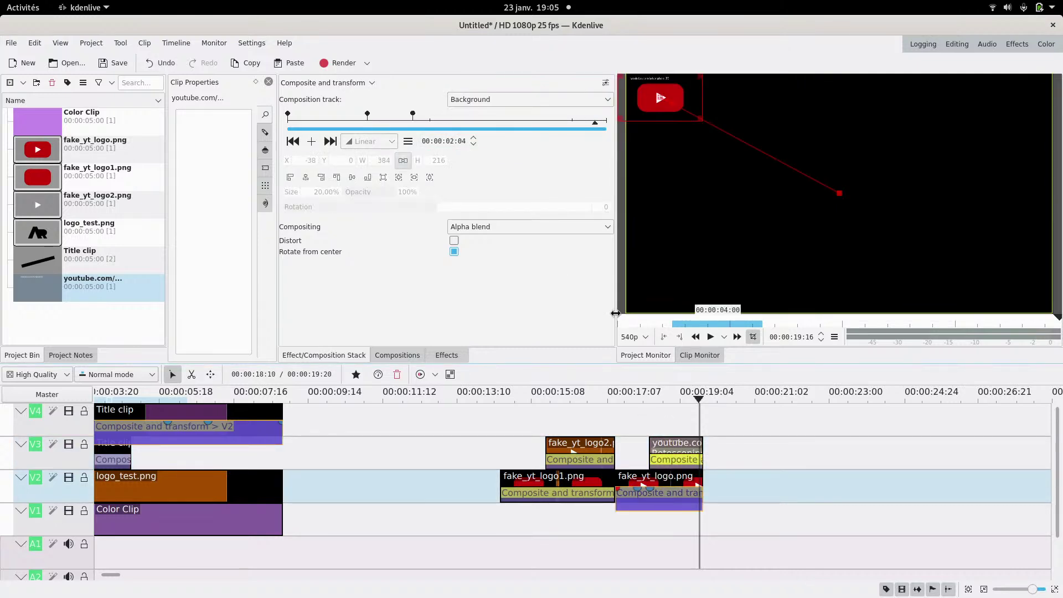
{"action": "left_click", "coordinate": [499, 101]}
{"action": "left_click", "coordinate": [493, 121]}
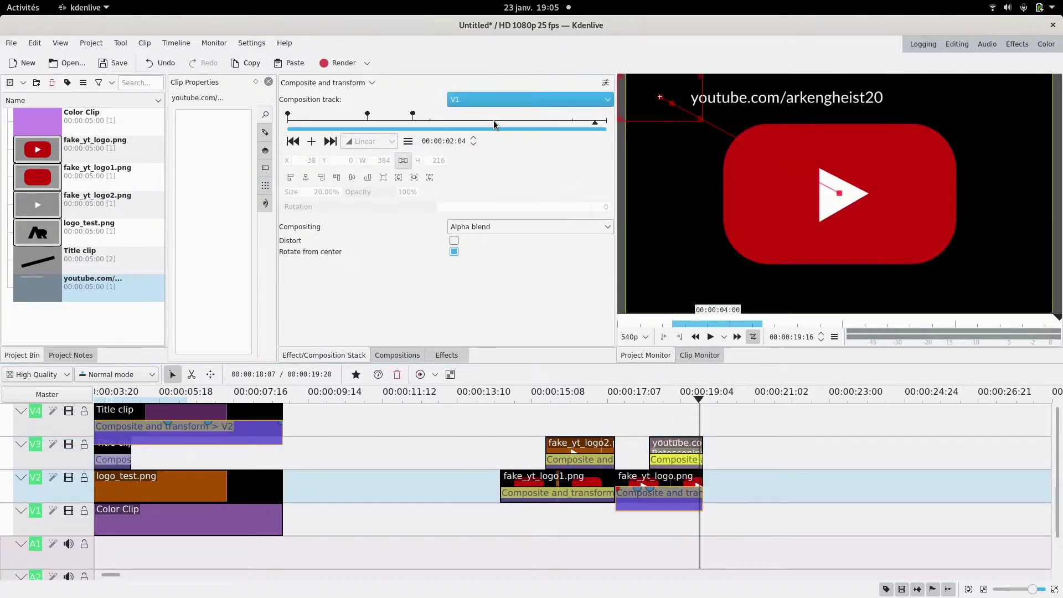
- Create an empty title clip with a duration of 00:00:05:00
{"action": "left_click", "coordinate": [657, 526]}
{"action": "mouse_move", "coordinate": [656, 526]}
{"action": "left_mouse_down"}
{"action": "mouse_move", "coordinate": [681, 524]}
{"action": "mouse_move", "coordinate": [647, 520]}
{"action": "left_mouse_up"}
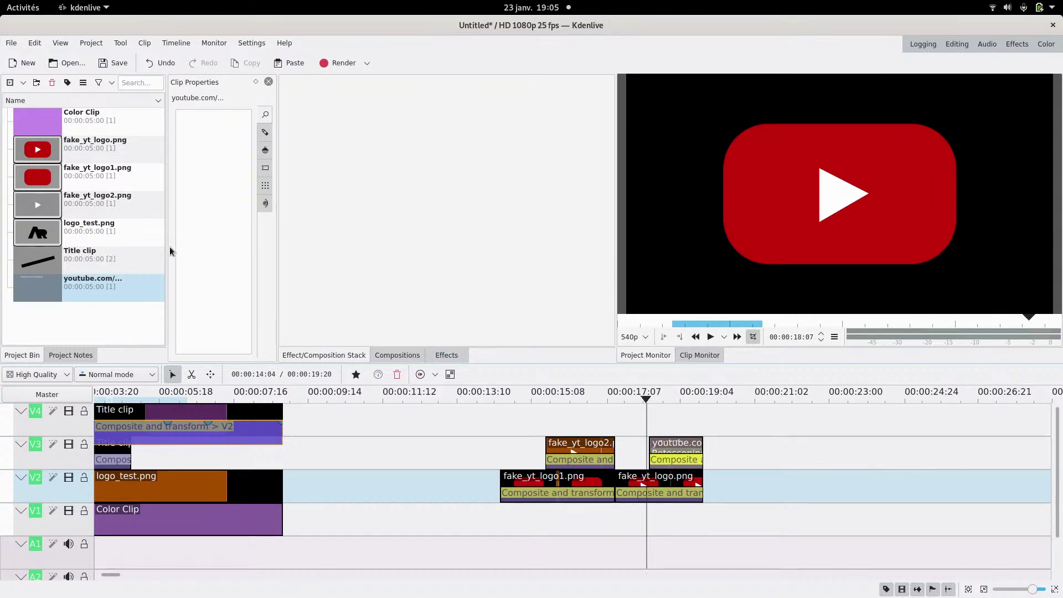
{"action": "left_click", "coordinate": [91, 42]}
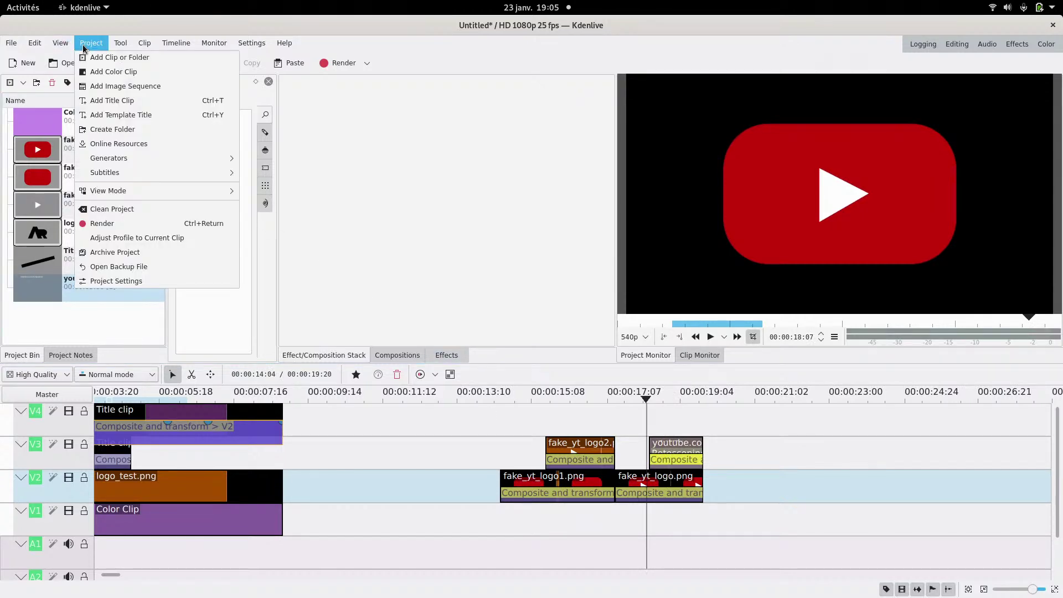
{"action": "left_click", "coordinate": [101, 99]}
{"action": "left_click", "coordinate": [842, 503]}
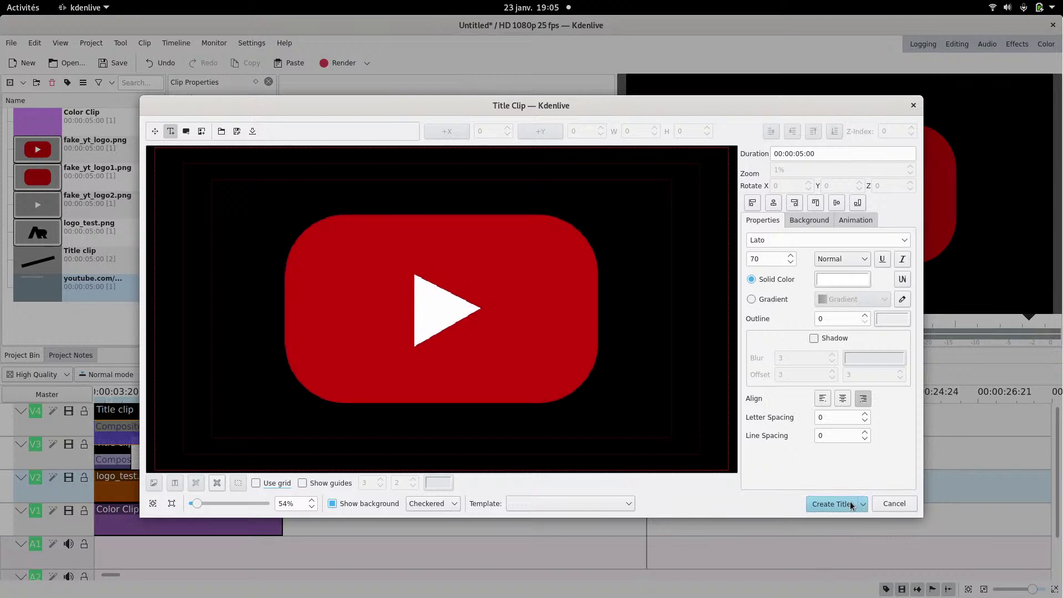
- Place the empty title clip on V1 under fake_yt_logo.png and trim its end to match that clip
{"action": "left_click_drag", "start_coordinate": [38, 288], "coordinate": [614, 520]}
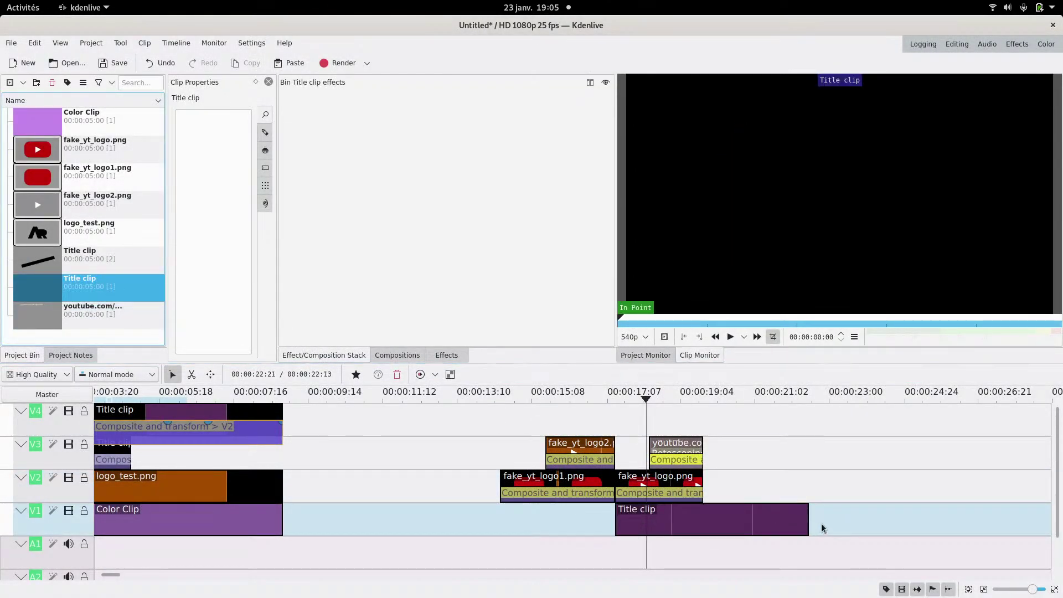
{"action": "left_click_drag", "start_coordinate": [808, 517], "coordinate": [702, 515]}
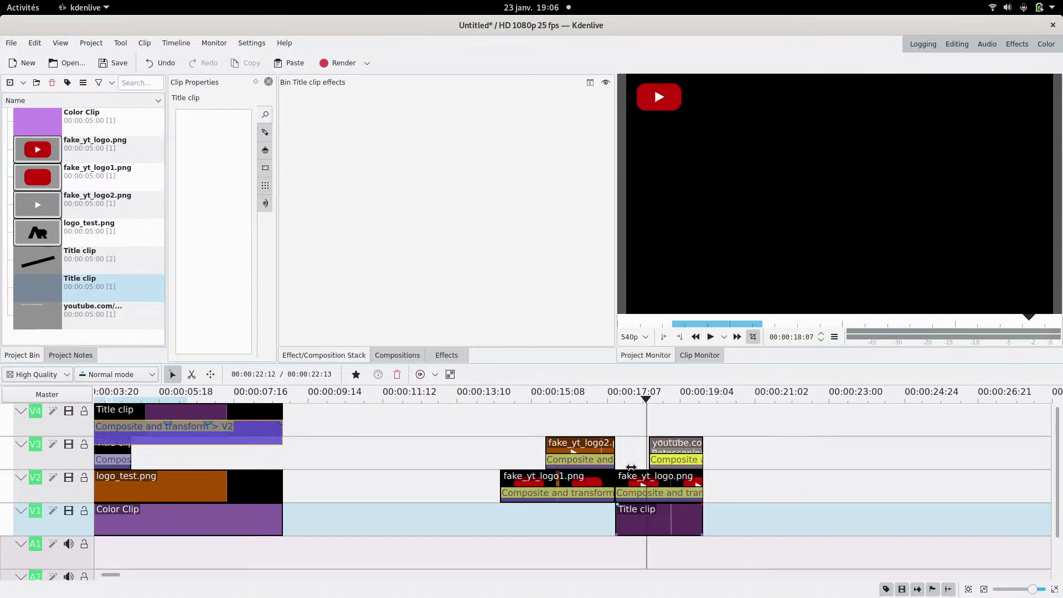
{"action": "left_click", "coordinate": [628, 433]}
{"action": "left_click_drag", "start_coordinate": [625, 429], "coordinate": [677, 424]}
- Add a composition to the empty title clip on V1 and change its type to Composite and transform
{"action": "left_click", "coordinate": [694, 534]}
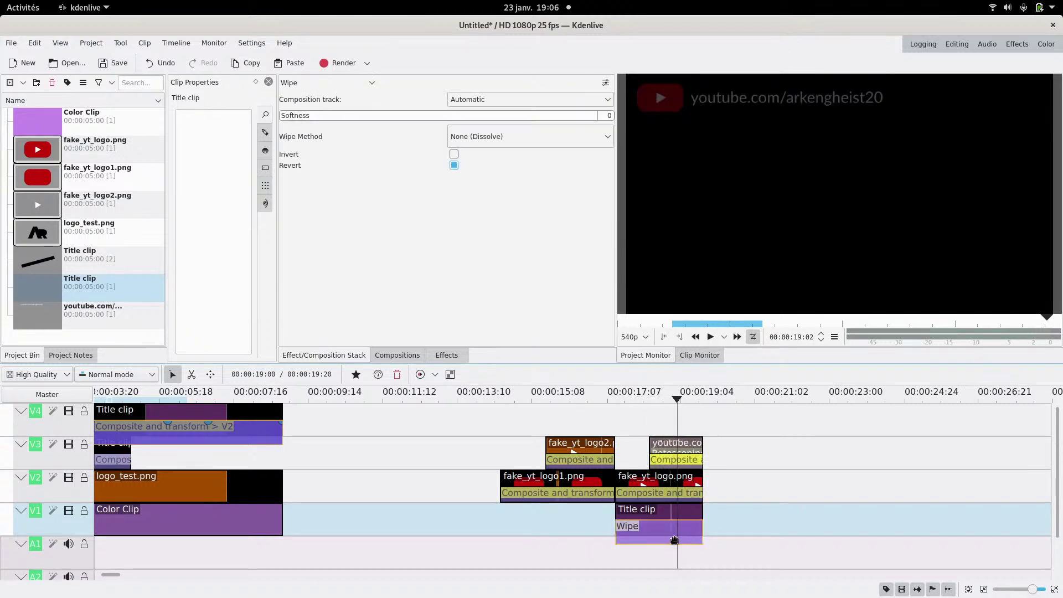
{"action": "left_click", "coordinate": [342, 82]}
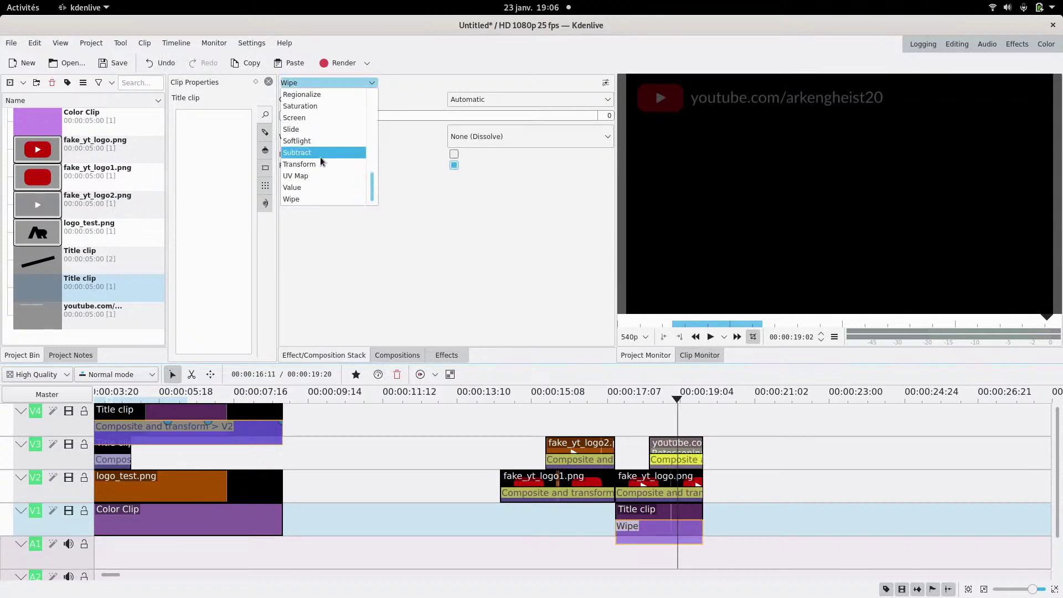
{"action": "scroll", "coordinate": [321, 161], "scroll_direction": "up", "scroll_amount": 7}
{"action": "left_click", "coordinate": [327, 162]}
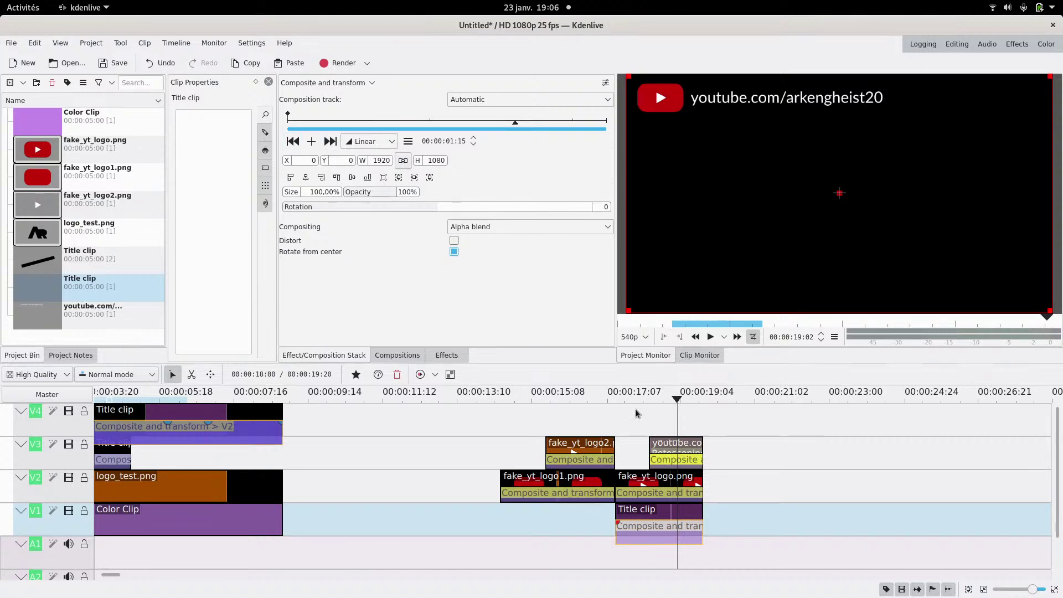
- Add keyframes at 00:00:01:17 and 00:00:02:06 to the V1 title clip's Composite and transform
{"action": "left_click", "coordinate": [653, 428]}
{"action": "left_click_drag", "start_coordinate": [652, 427], "coordinate": [680, 427]}
{"action": "left_click", "coordinate": [678, 526]}
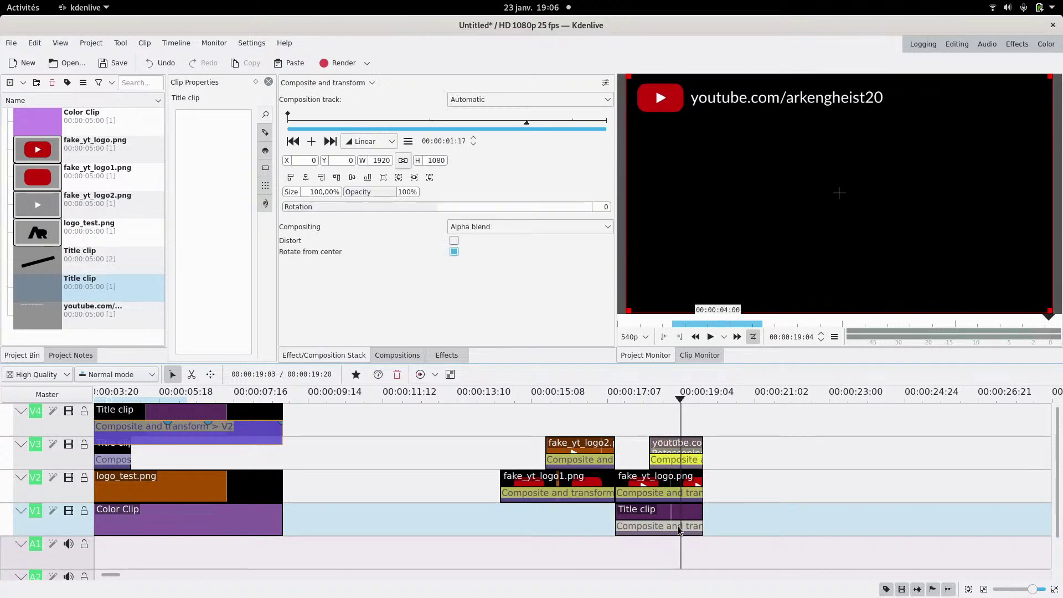
{"action": "left_click", "coordinate": [313, 141]}
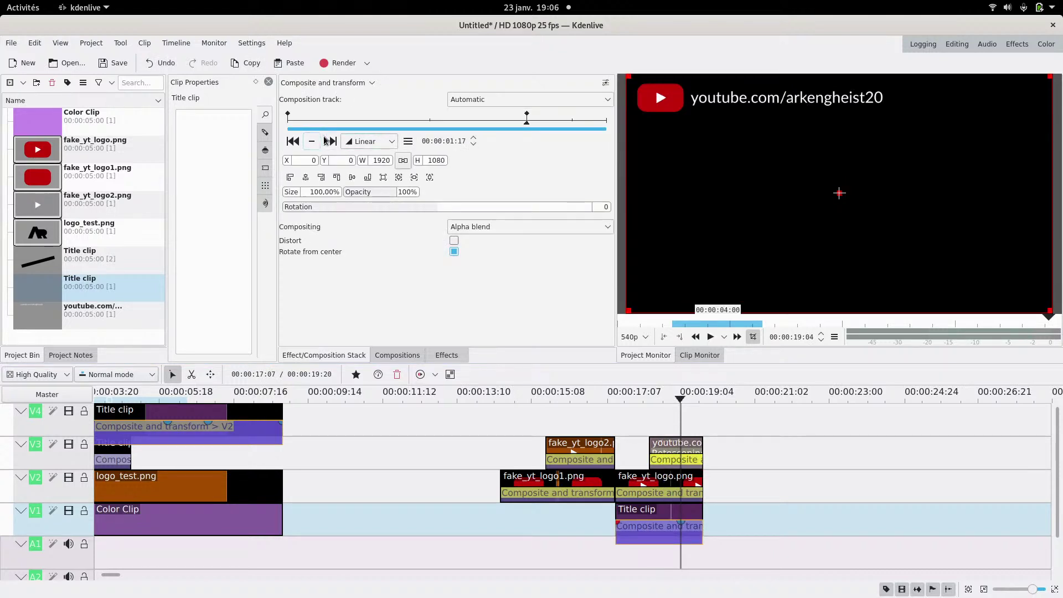
{"action": "left_click", "coordinate": [331, 142]}
{"action": "left_click", "coordinate": [310, 142]}
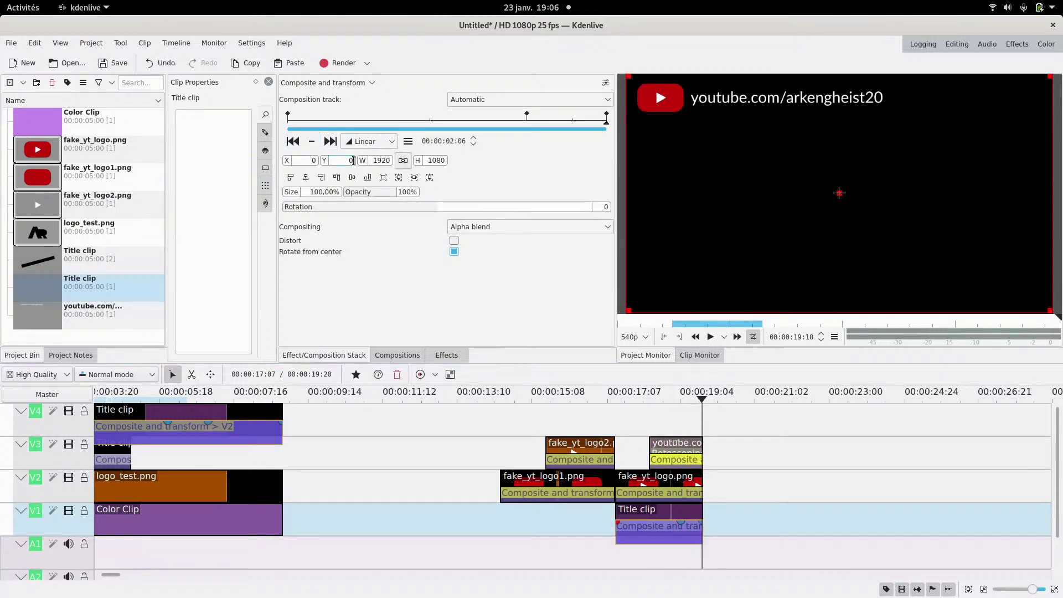
- Shift the V1 composition's X position to -1175 at the final keyframe, moving the logo and URL out of frame
{"action": "left_click_drag", "start_coordinate": [289, 165], "coordinate": [5, 165]}
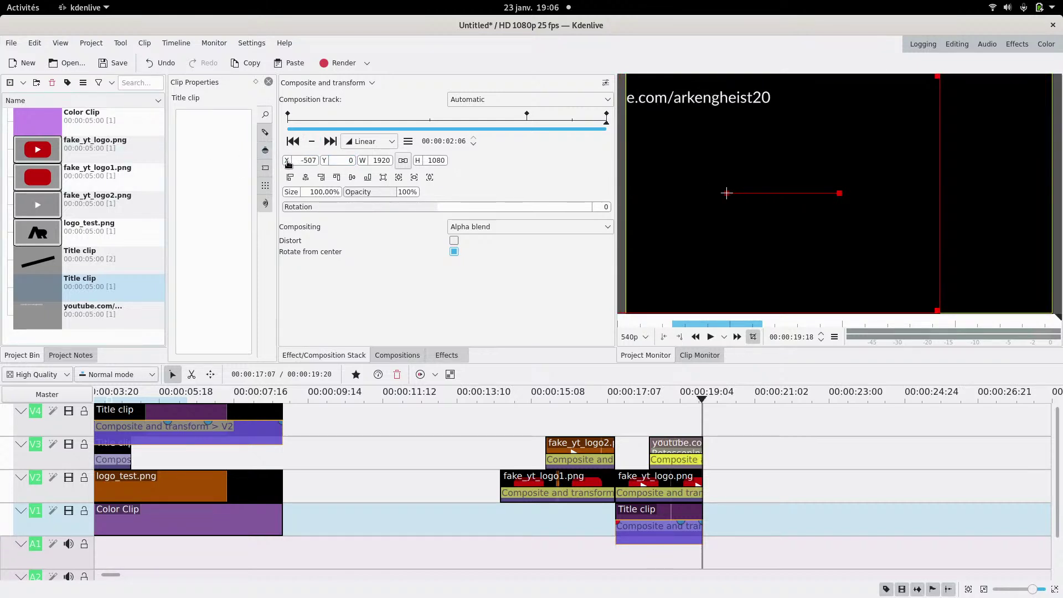
{"action": "left_click_drag", "start_coordinate": [288, 164], "coordinate": [3, 176]}
{"action": "left_click_drag", "start_coordinate": [264, 165], "coordinate": [203, 176]}
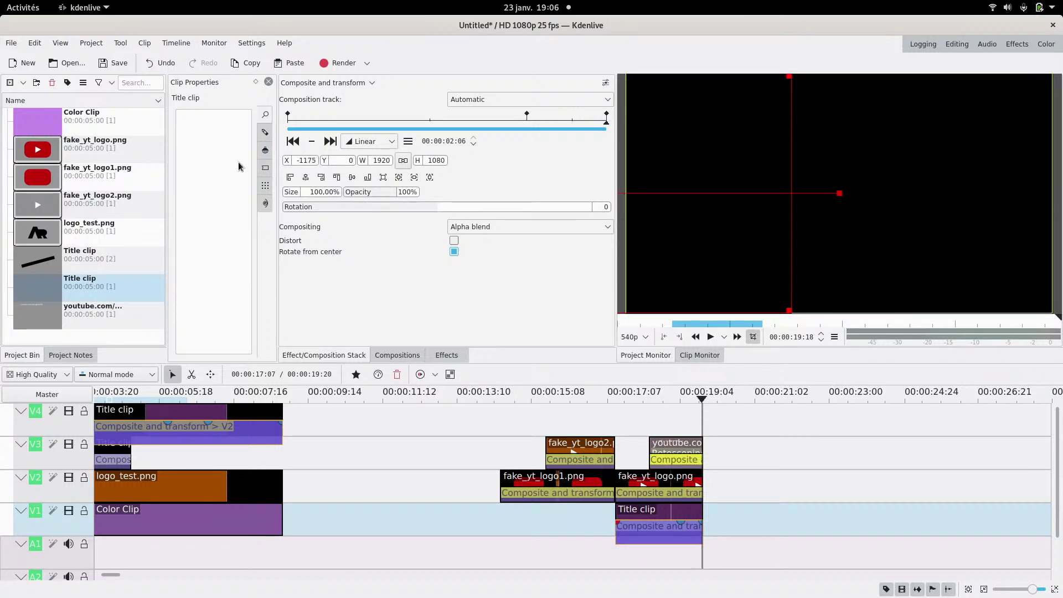
- Set the interpolation of the V1 composition's 00:00:01:17 keyframe to Smooth
{"action": "left_click", "coordinate": [365, 141]}
{"action": "left_click", "coordinate": [360, 145]}
{"action": "left_click", "coordinate": [292, 141]}
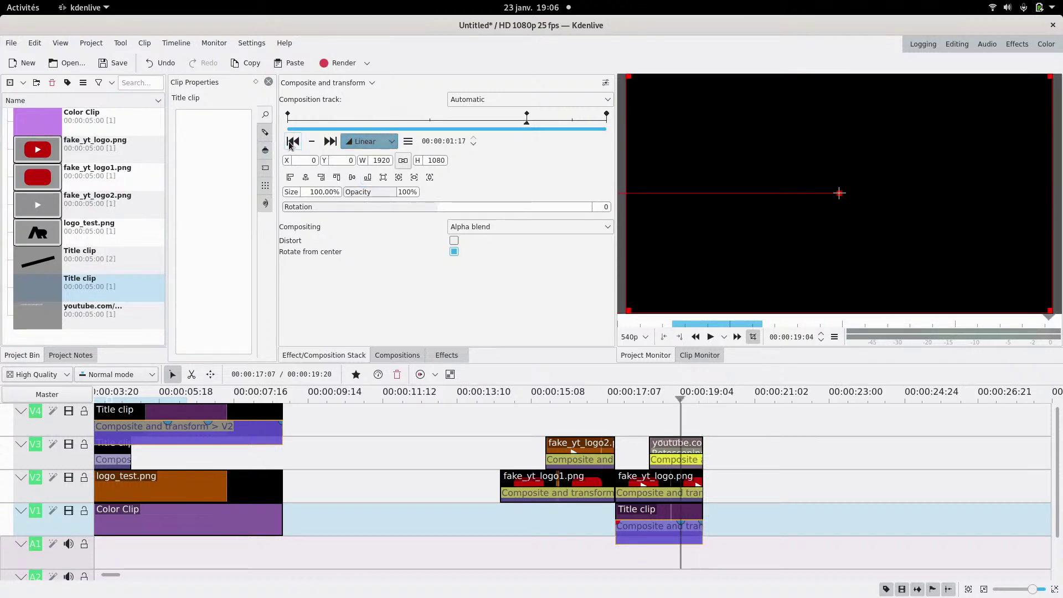
{"action": "left_click", "coordinate": [366, 142]}
{"action": "left_click", "coordinate": [368, 183]}
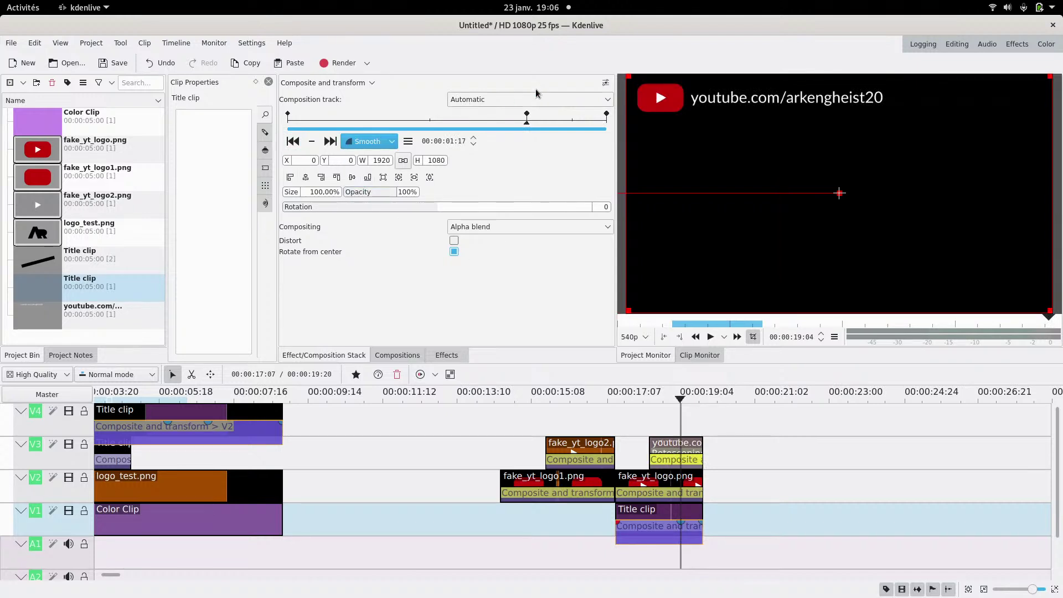
- Play back the animation through the logo and URL slide-out, and scrub across the timeline to review both logo sequences
{"action": "left_click_drag", "start_coordinate": [537, 122], "coordinate": [608, 122]}
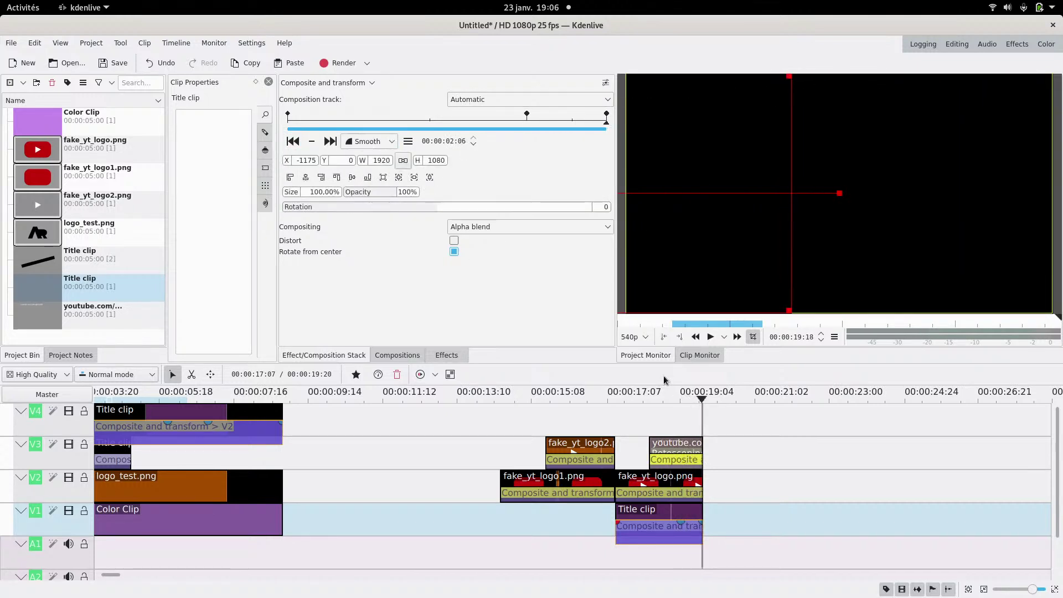
{"action": "left_click", "coordinate": [522, 421]}
{"action": "left_click", "coordinate": [711, 337]}
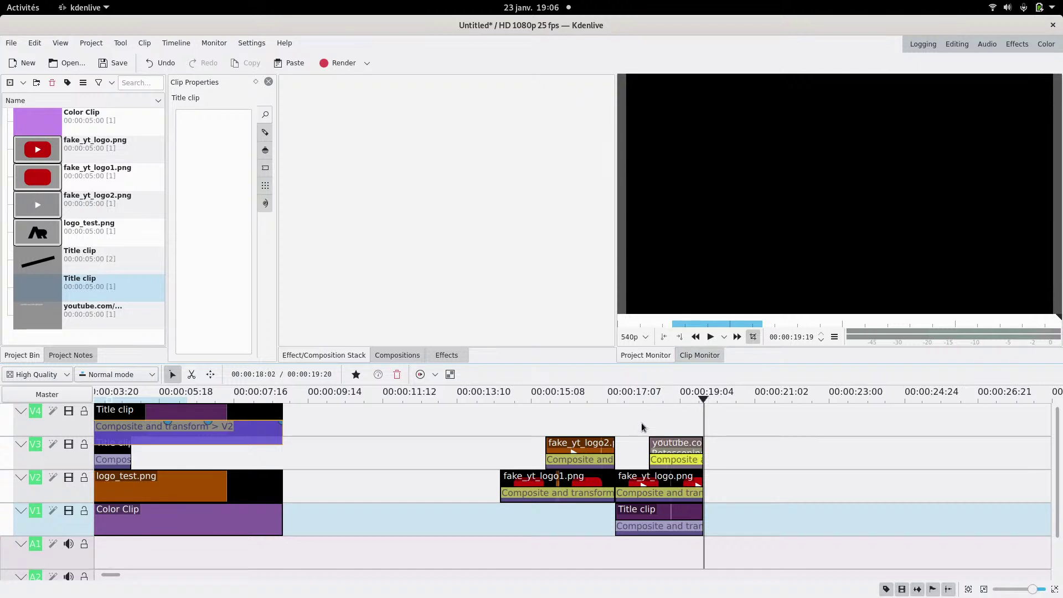
{"action": "left_click_drag", "start_coordinate": [642, 420], "coordinate": [679, 420]}
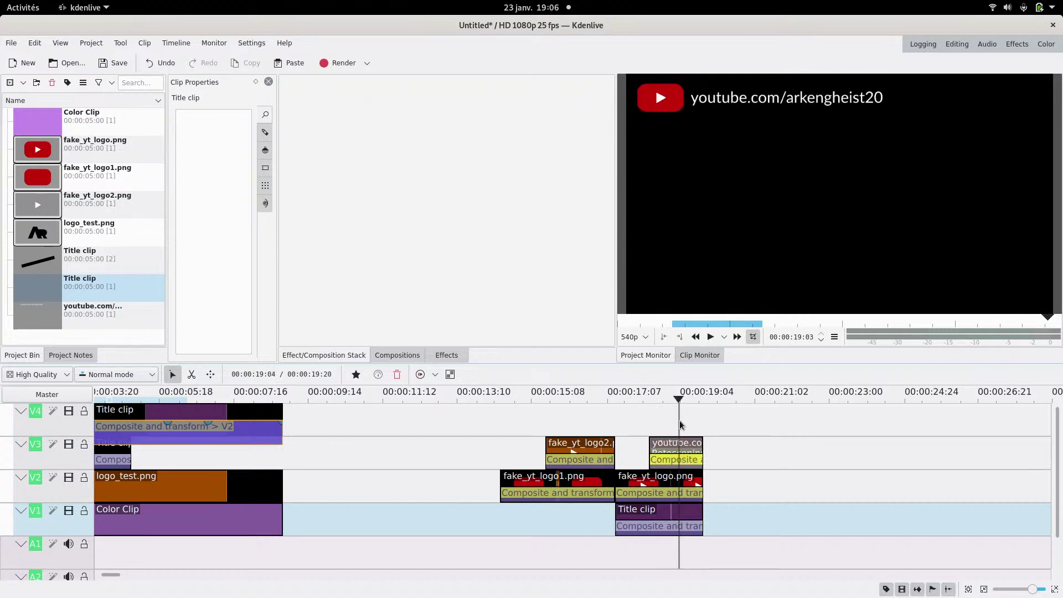
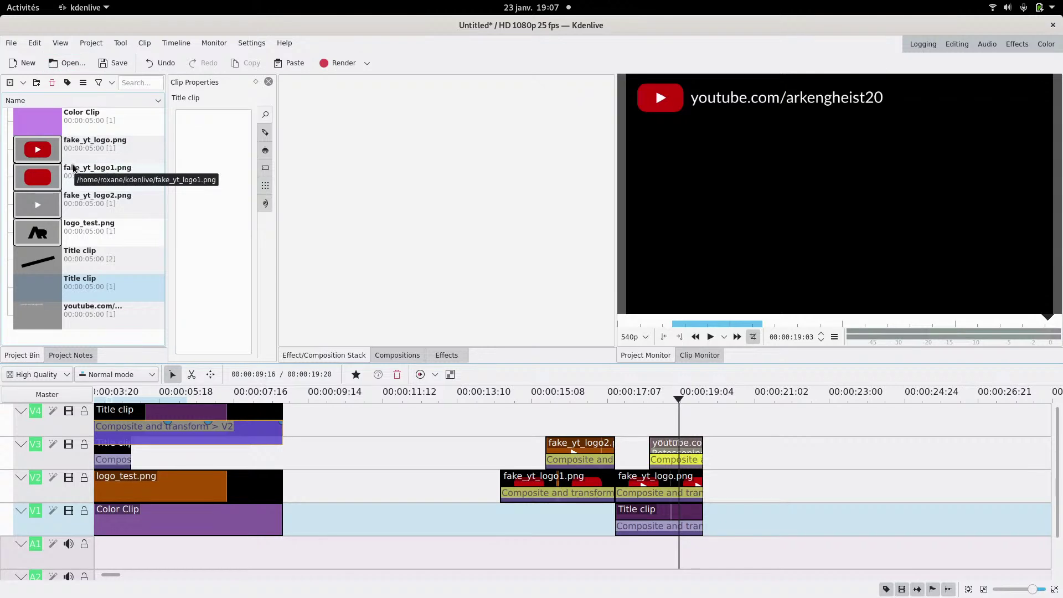
{"action": "scroll", "coordinate": [402, 496], "scroll_direction": "left", "scroll_amount": 4}
{"action": "left_click", "coordinate": [147, 425]}
{"action": "left_click_drag", "start_coordinate": [146, 424], "coordinate": [352, 423]}
{"action": "left_click_drag", "start_coordinate": [674, 437], "coordinate": [840, 421]}
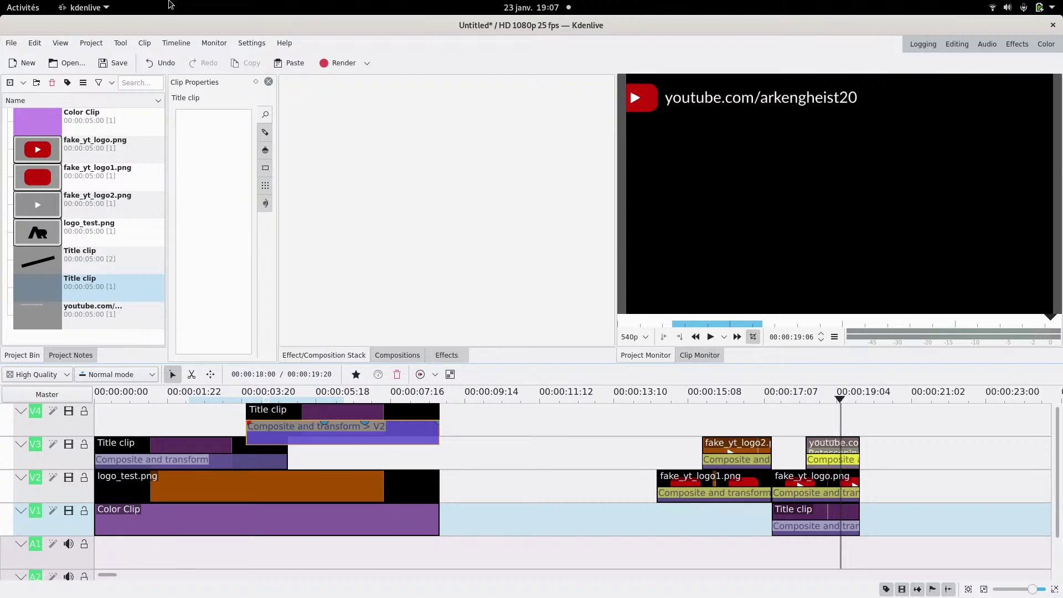
- Switch to the YouTube Studio livestream page in Firefox, read the live chat questions, and return to Kdenlive
{"action": "key", "text": "super"}
{"action": "left_click", "coordinate": [704, 200]}
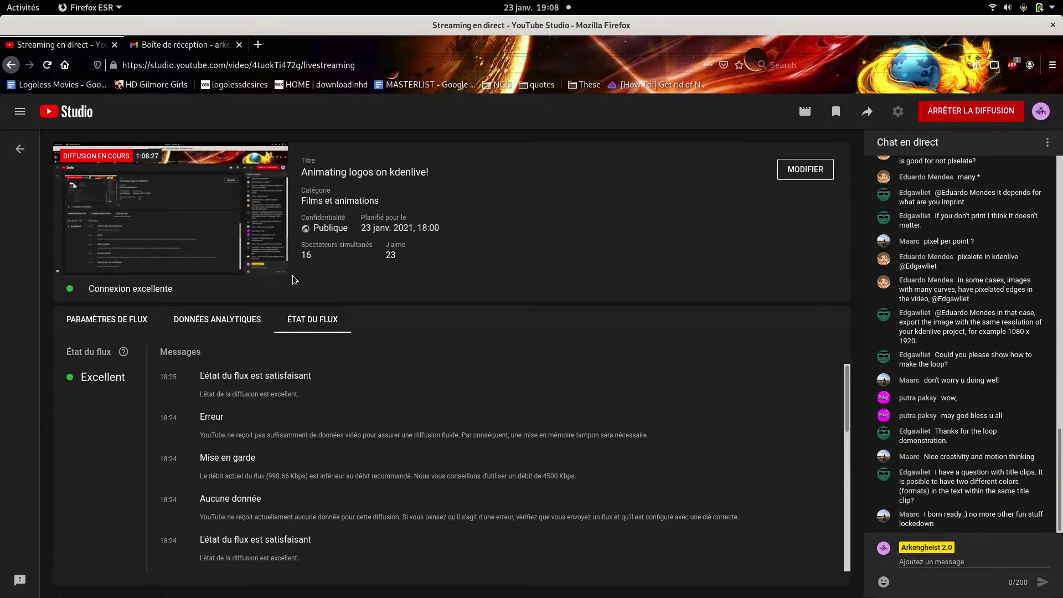
{"action": "key", "text": "super"}
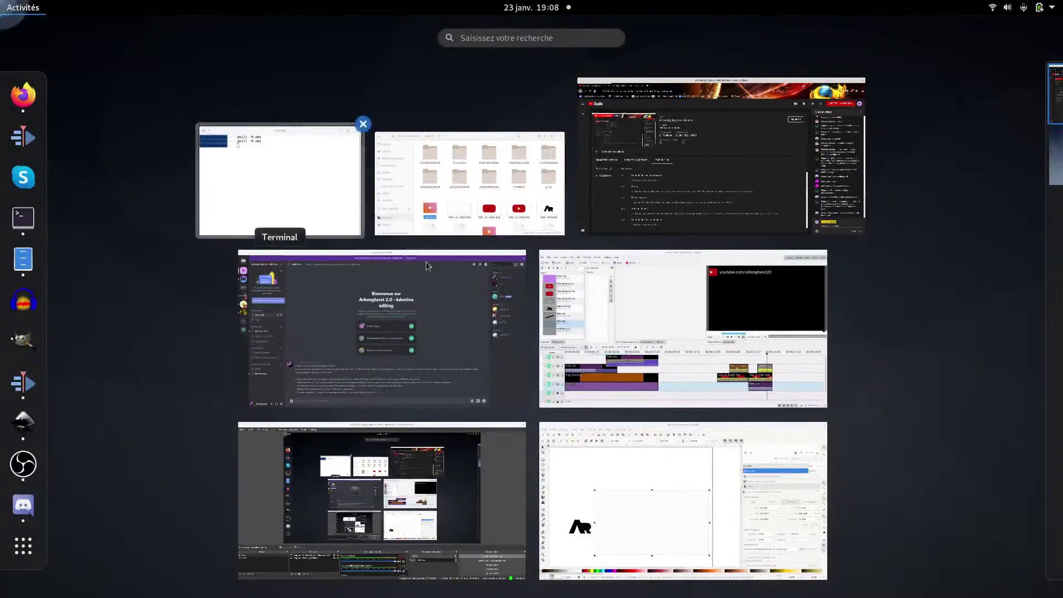
{"action": "left_click", "coordinate": [625, 382]}
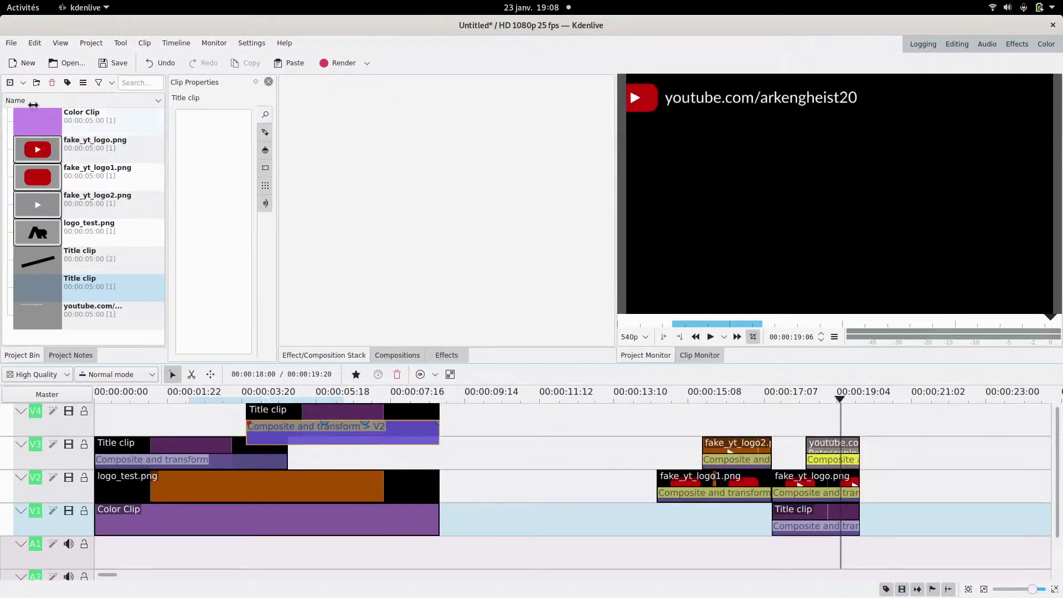
- Create a new title clip and add the text "hello" near the middle of the frame
{"action": "left_click", "coordinate": [85, 44]}
{"action": "left_click", "coordinate": [111, 100]}
{"action": "left_click", "coordinate": [325, 277]}
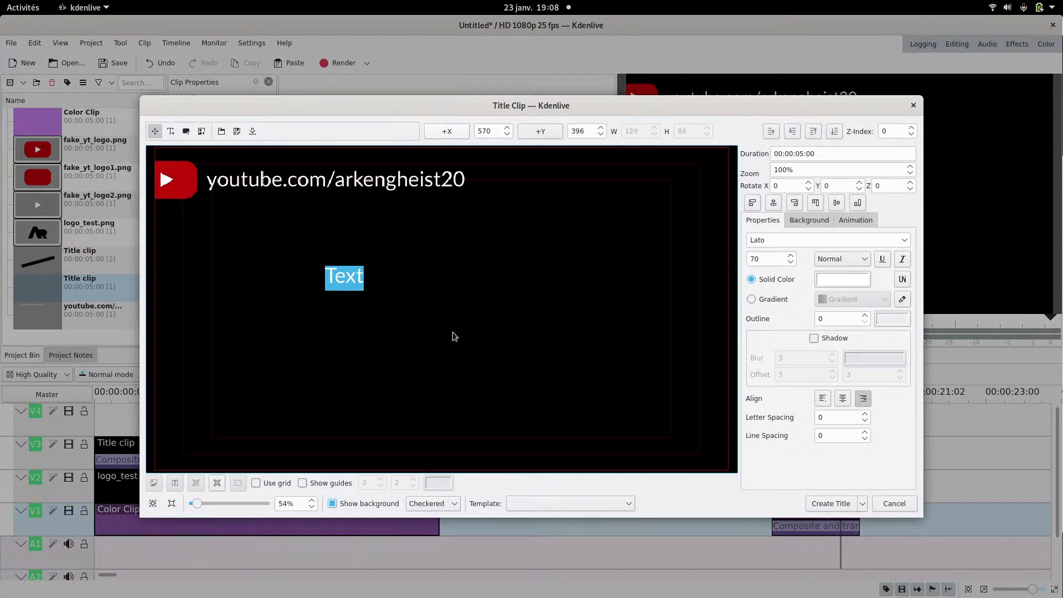
{"action": "type", "text": "hello"}
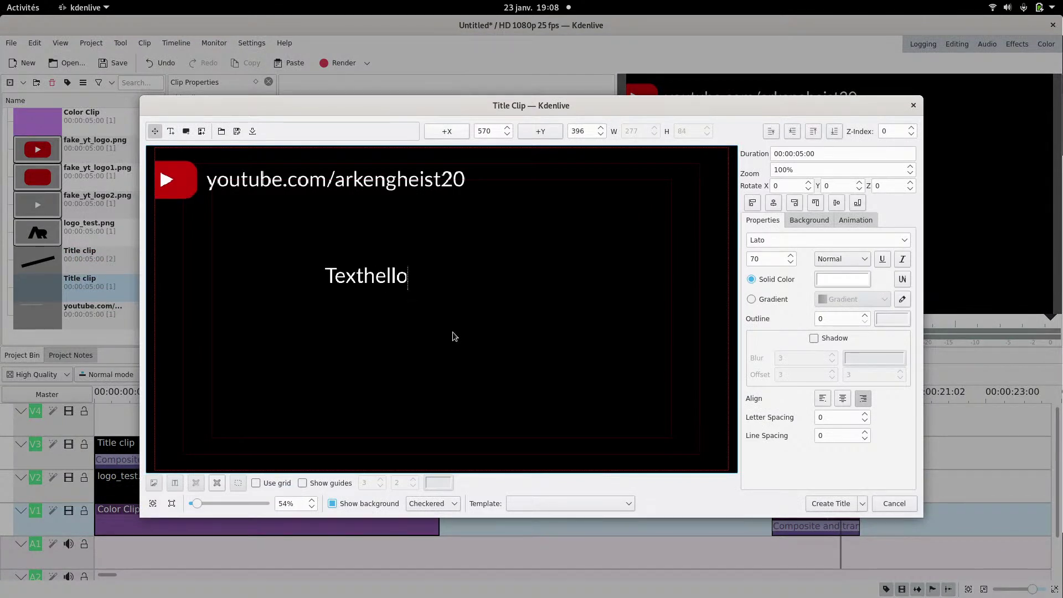
{"action": "left_click_drag", "start_coordinate": [362, 277], "coordinate": [324, 276]}
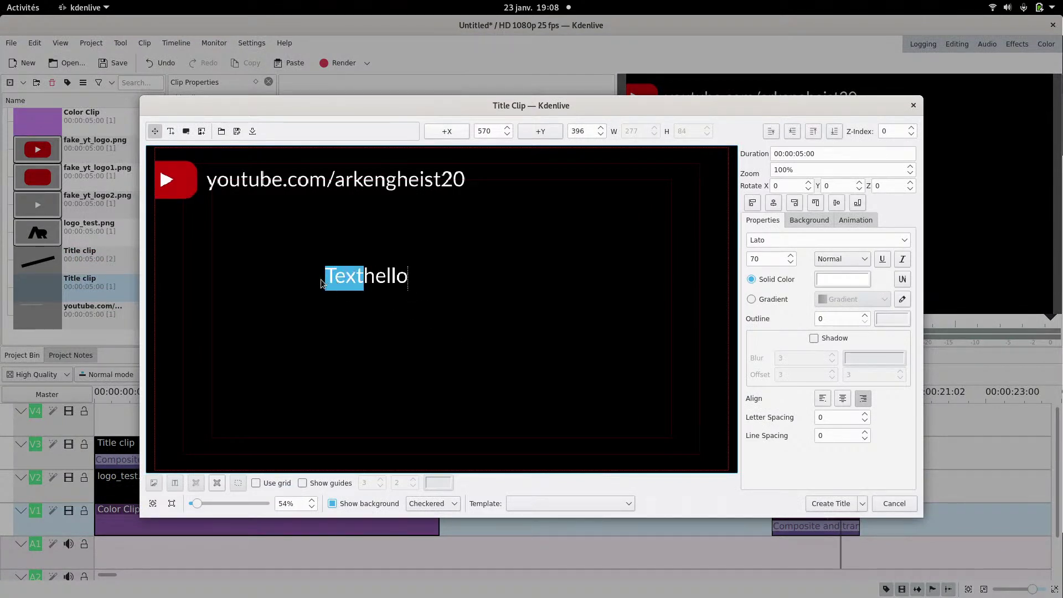
{"action": "key", "text": "BackSpace"}
- Set the solid color of the "hello" text to bright green #44ff37
{"action": "double_click", "coordinate": [858, 240]}
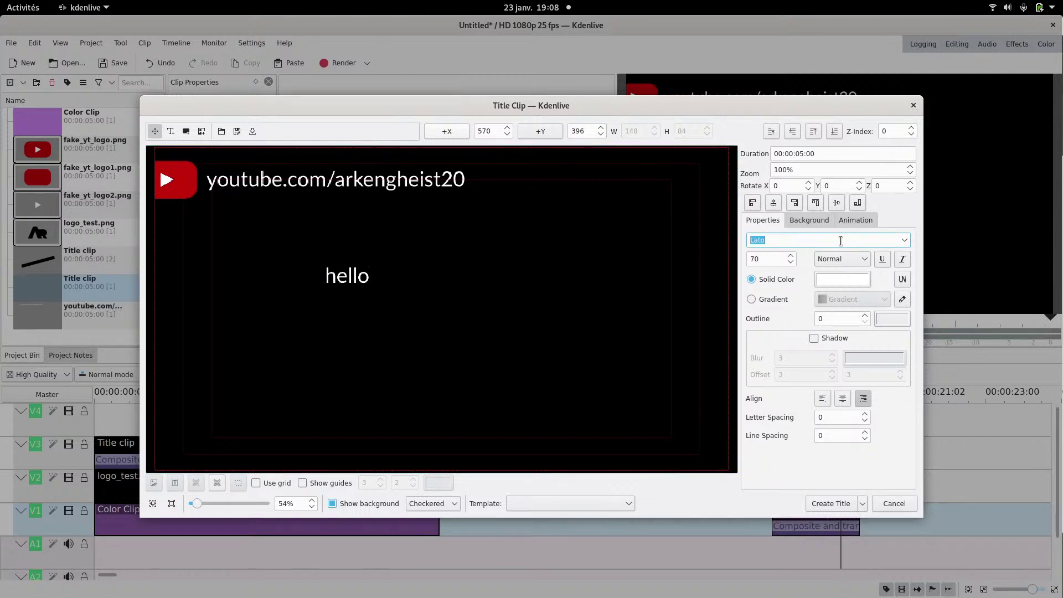
{"action": "left_click", "coordinate": [844, 279]}
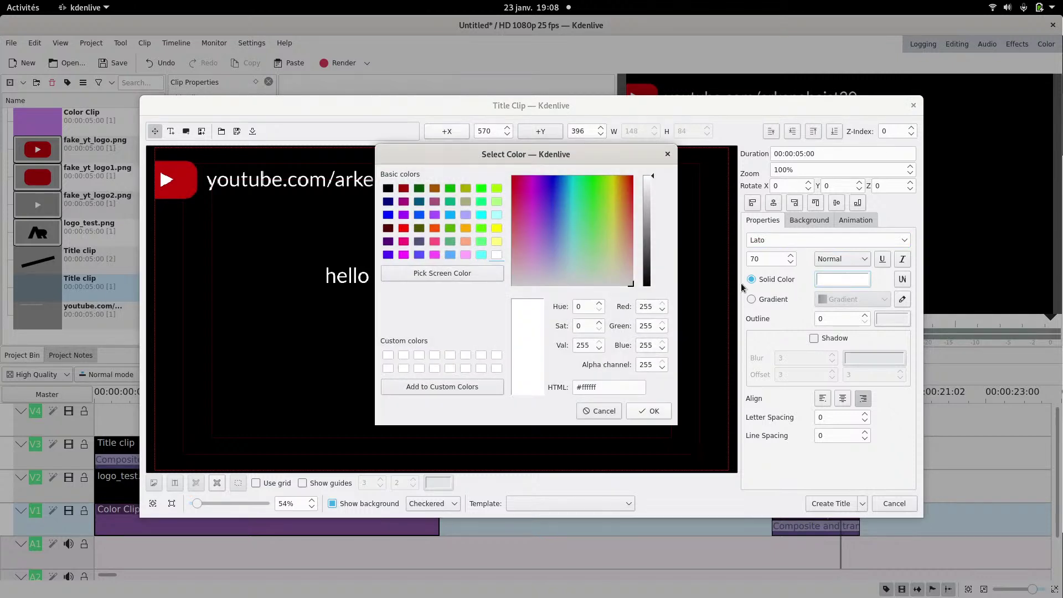
{"action": "left_click", "coordinate": [594, 200]}
{"action": "left_click", "coordinate": [639, 412]}
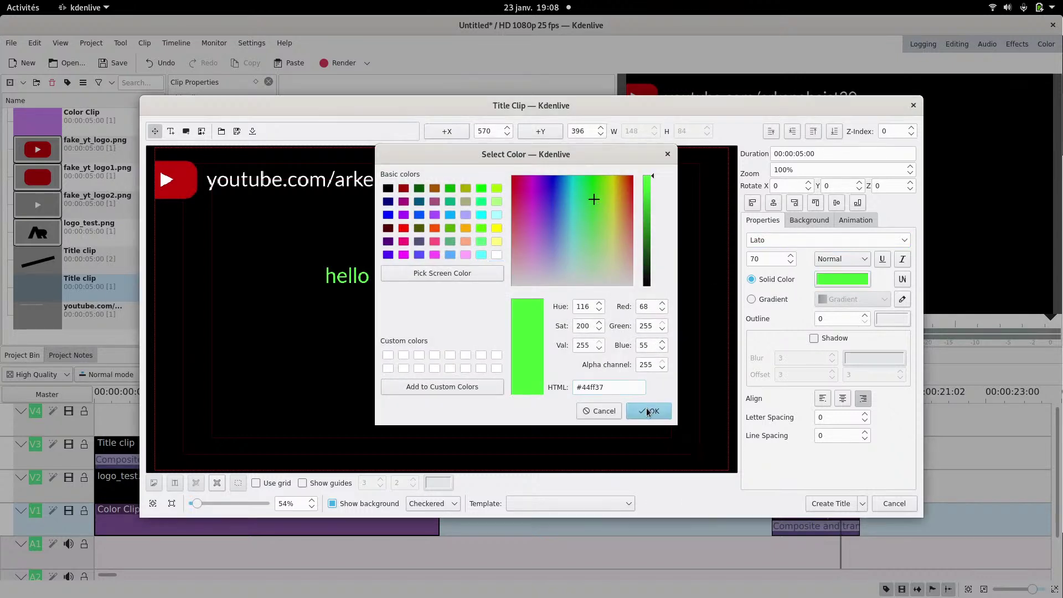
- Add a separate text item reading "my name is" below "hello"
{"action": "key", "text": "alt+t"}
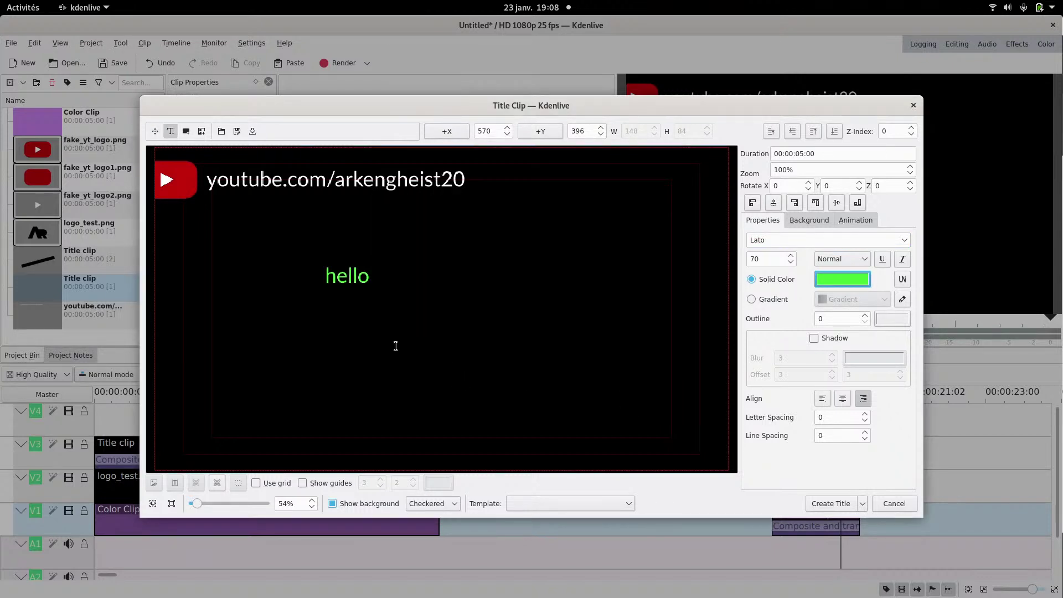
{"action": "left_click", "coordinate": [387, 332]}
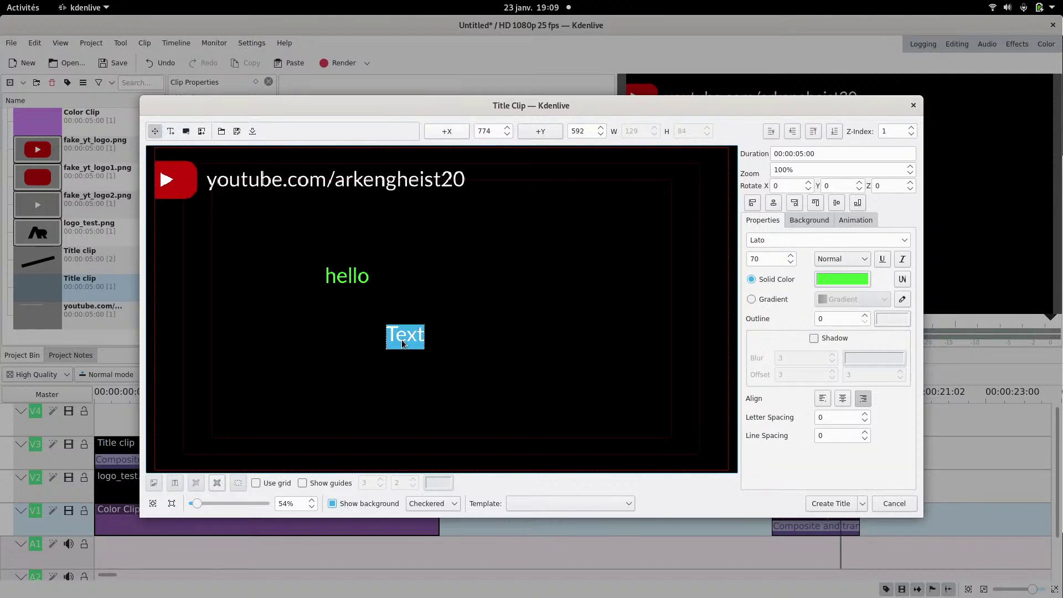
{"action": "type", "text": "my name is"}
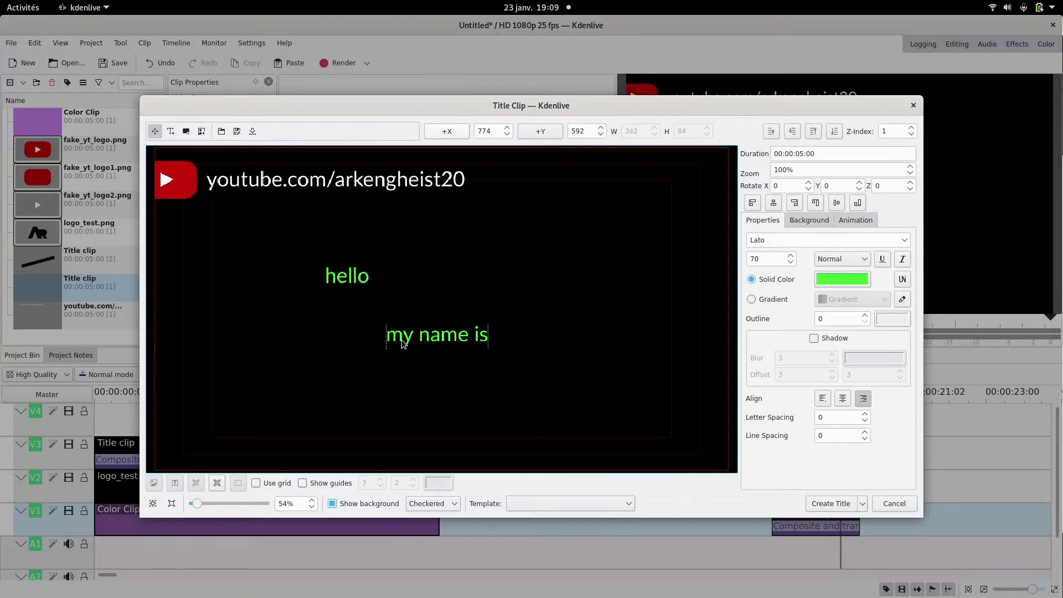
- Set the solid color of the "my name is" text to muted purple #aa78a6
{"action": "left_click", "coordinate": [820, 285]}
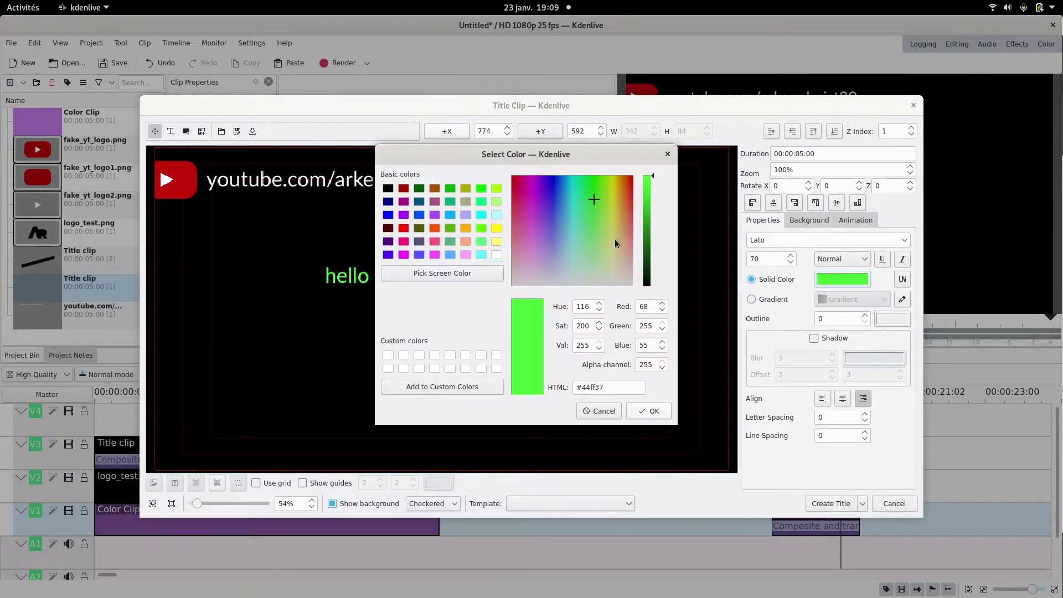
{"action": "left_click_drag", "start_coordinate": [649, 236], "coordinate": [647, 256]}
{"action": "left_click_drag", "start_coordinate": [548, 187], "coordinate": [555, 183]}
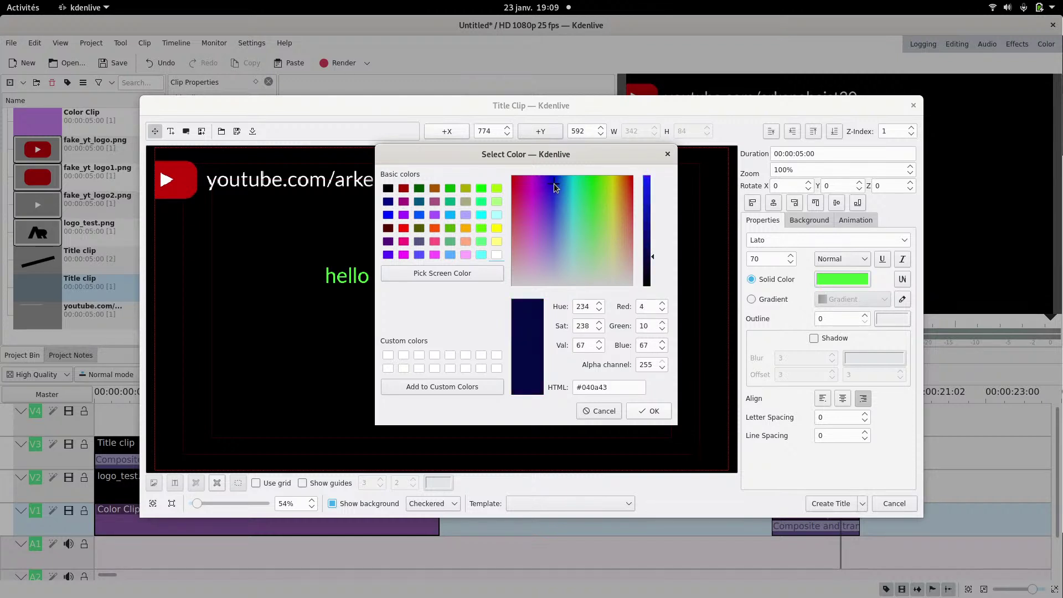
{"action": "left_click_drag", "start_coordinate": [540, 233], "coordinate": [530, 254]}
{"action": "left_click", "coordinate": [649, 212]}
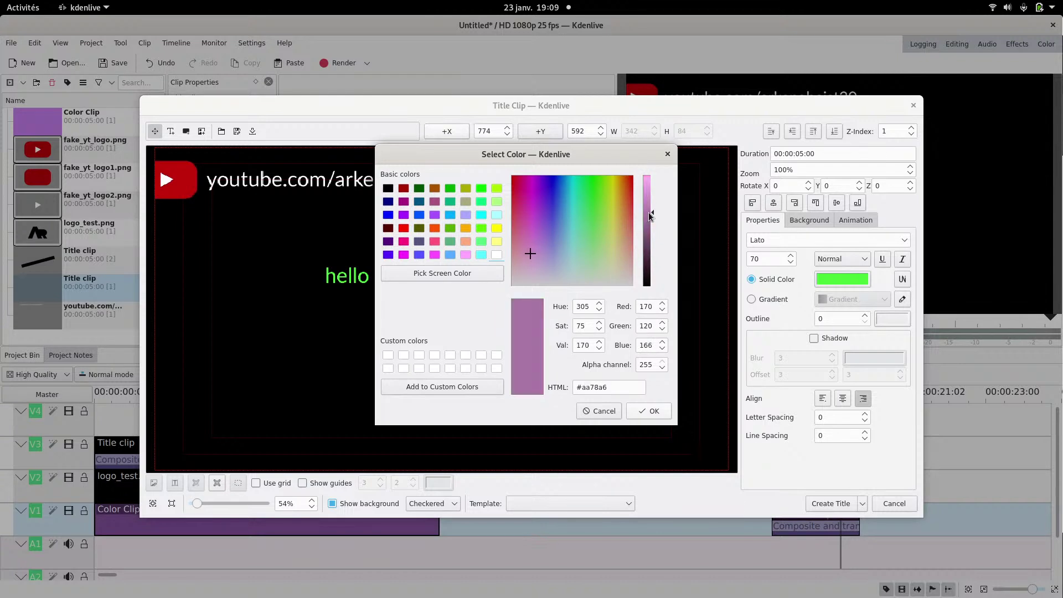
{"action": "left_click", "coordinate": [642, 410]}
- Set the "my name is" text to the Hey August font at size 200, and align it just below "hello"
{"action": "left_click_drag", "start_coordinate": [482, 338], "coordinate": [432, 298]}
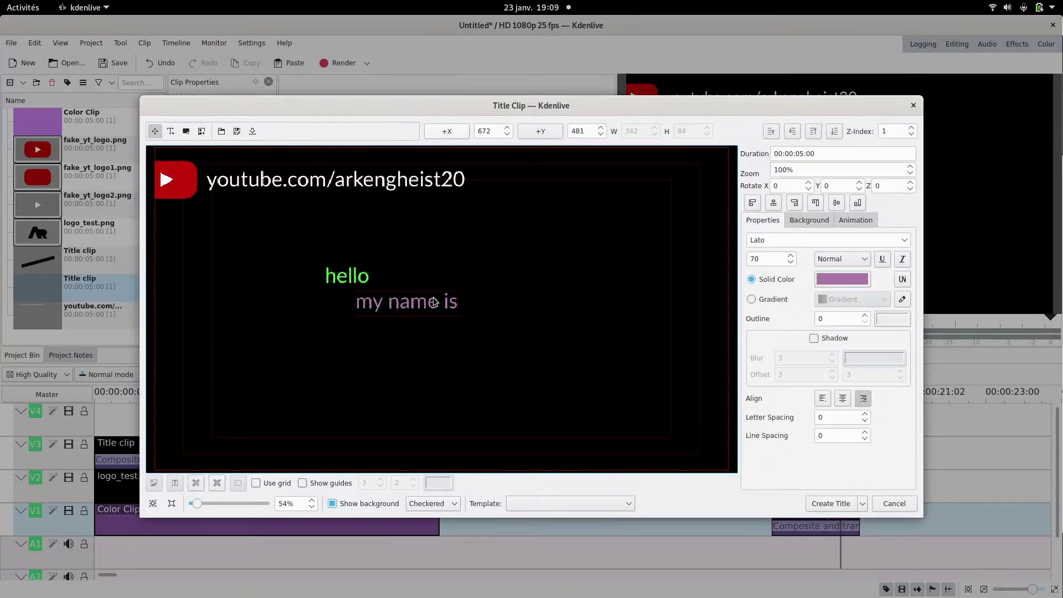
{"action": "double_click", "coordinate": [767, 259]}
{"action": "type", "text": "20"}
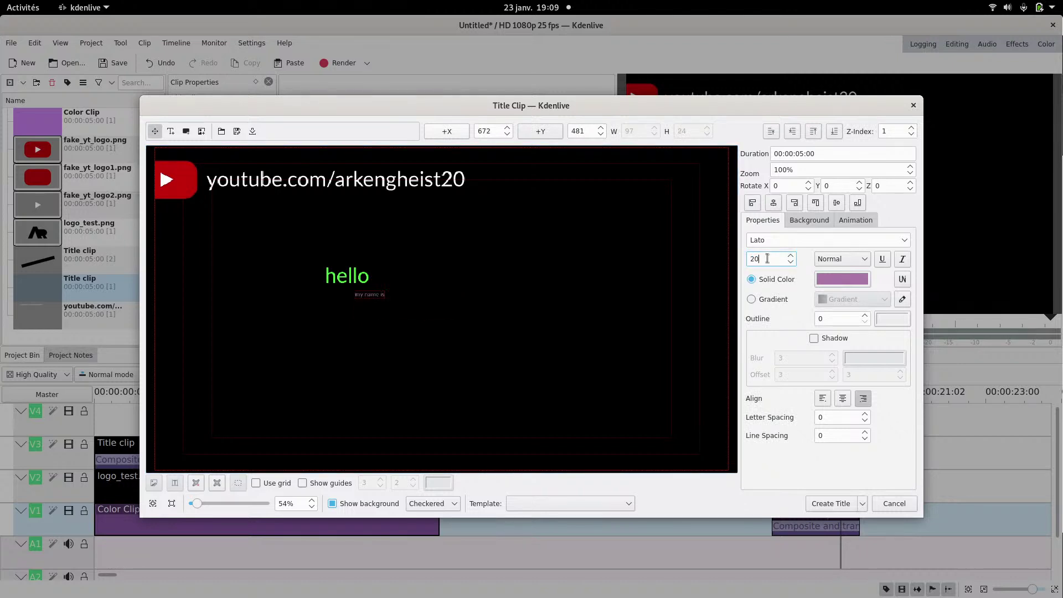
{"action": "type", "text": "200"}
{"action": "left_click", "coordinate": [848, 240]}
{"action": "double_click", "coordinate": [848, 240]}
{"action": "type", "text": "hey August"}
{"action": "key", "text": "Return"}
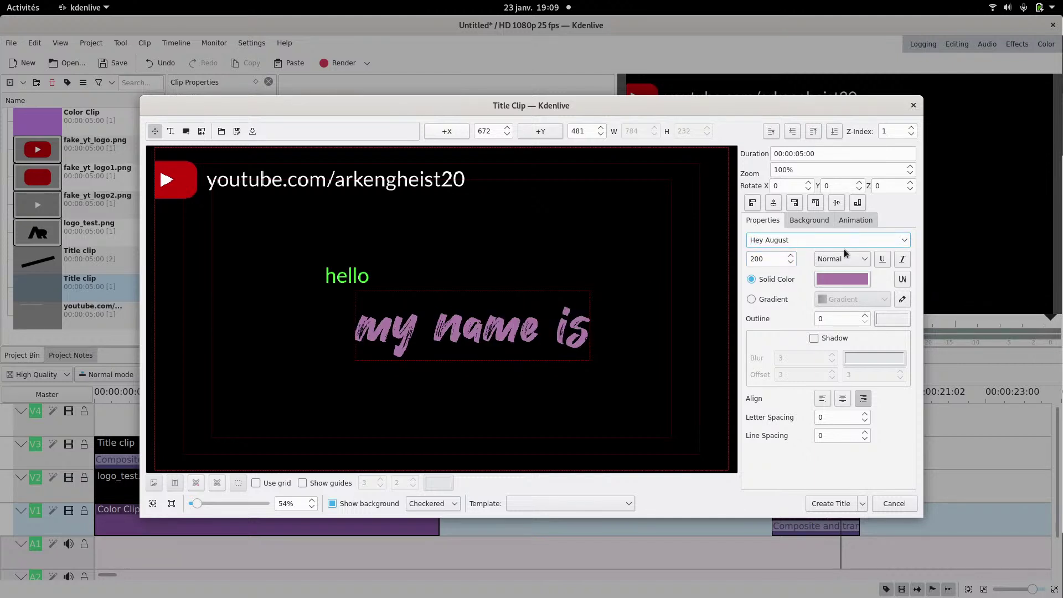
{"action": "left_click", "coordinate": [477, 257]}
{"action": "left_click_drag", "start_coordinate": [452, 321], "coordinate": [422, 295]}
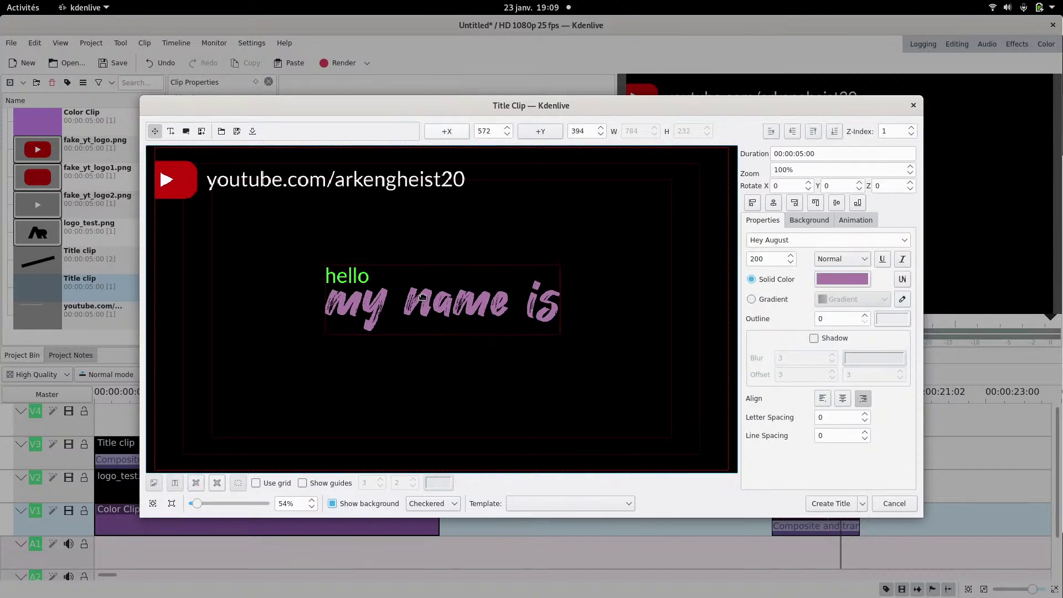
- Add a third text item containing the first name below "my name is"
{"action": "key", "text": "alt+t"}
{"action": "left_click", "coordinate": [438, 334]}
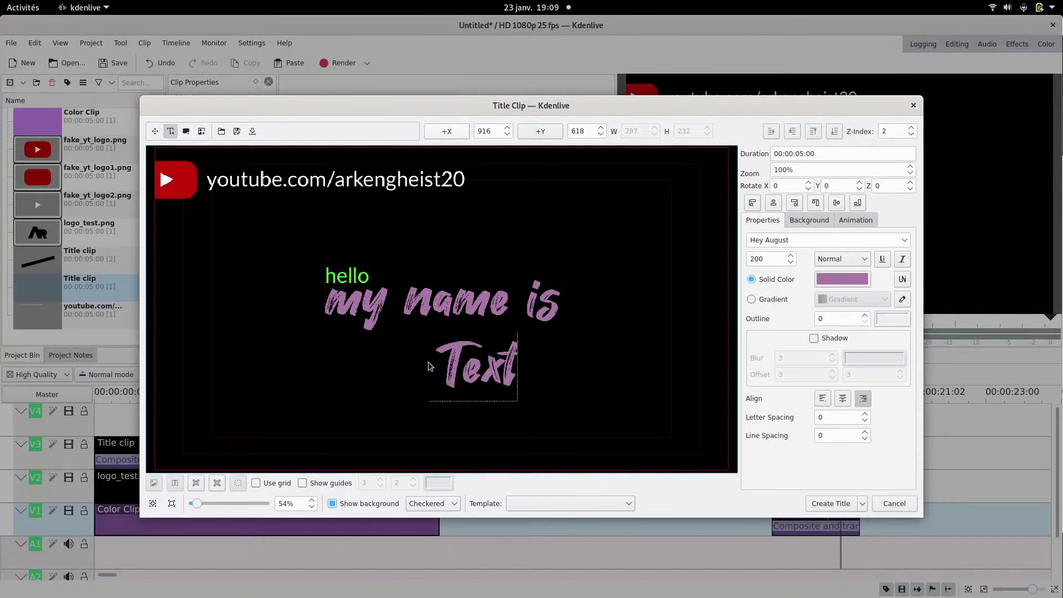
{"action": "type", "text": "Roxane"}
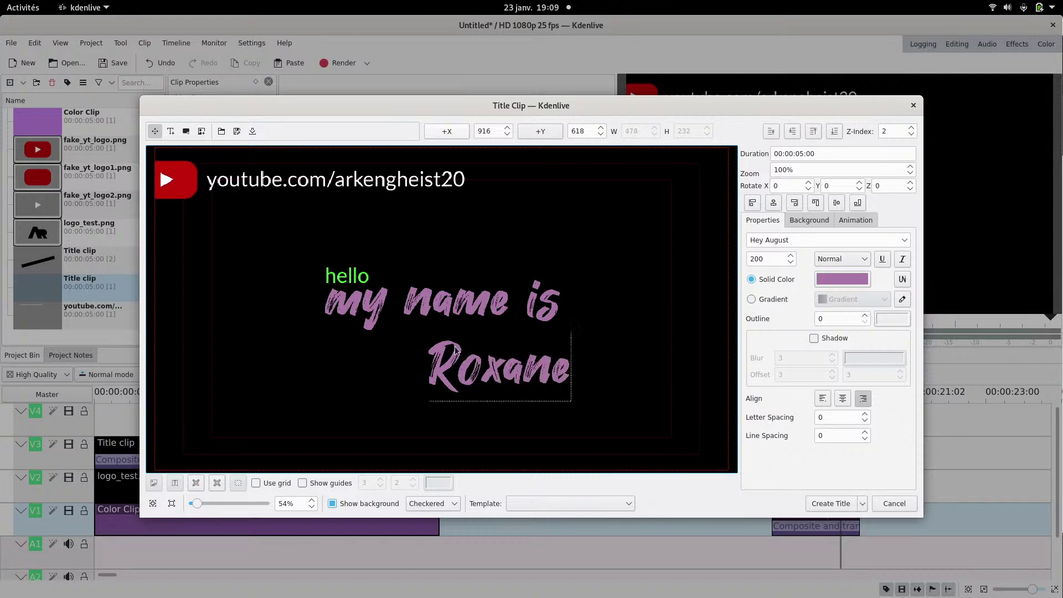
- Set the first-name text to the Playfair Display font with the Black weight
{"action": "triple_click", "coordinate": [791, 242]}
{"action": "type", "text": "p"}
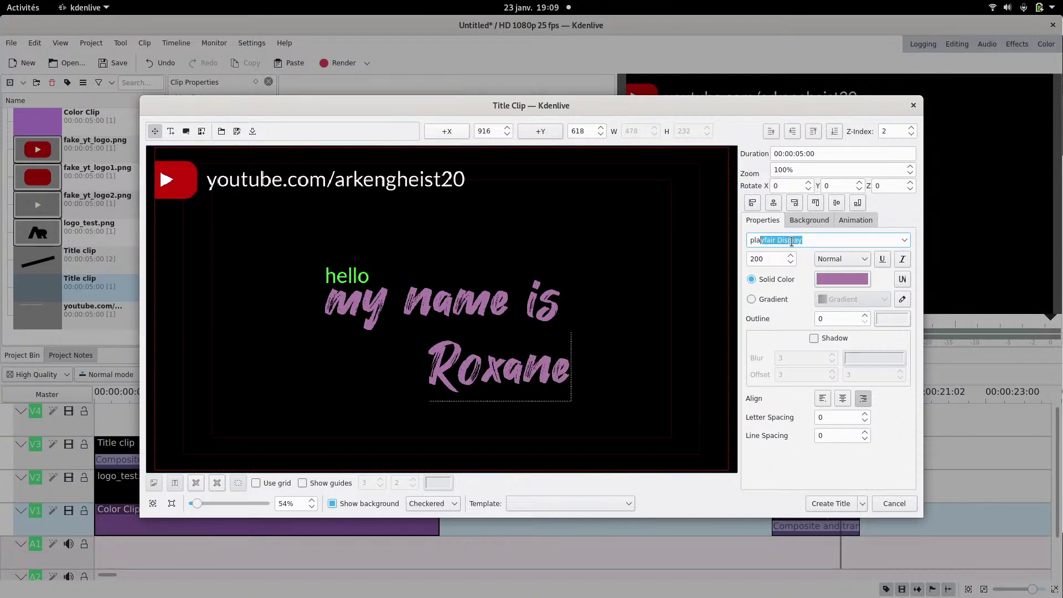
{"action": "type", "text": "la"}
{"action": "key", "text": "Return"}
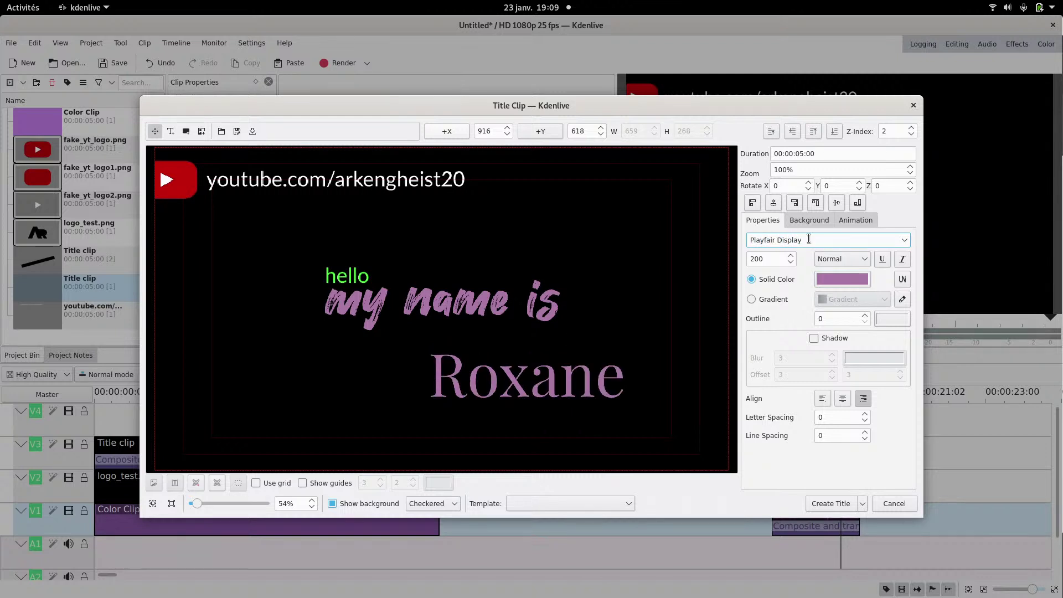
{"action": "left_click", "coordinate": [842, 259]}
{"action": "left_click", "coordinate": [839, 320]}
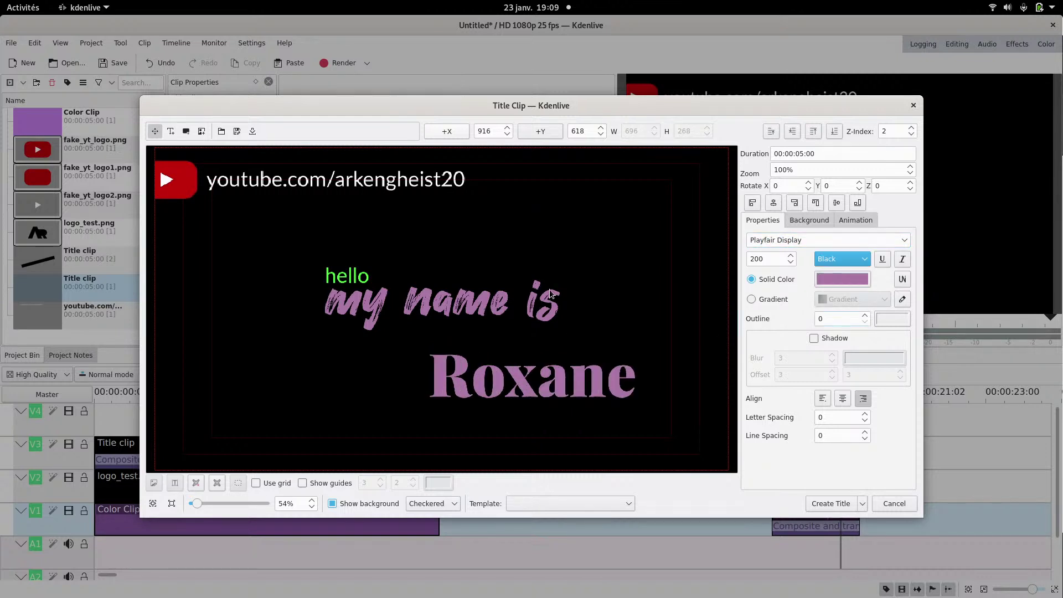
- Color the first-name text with the green sampled from "hello", and move it up against "my name is"
{"action": "left_click", "coordinate": [849, 282]}
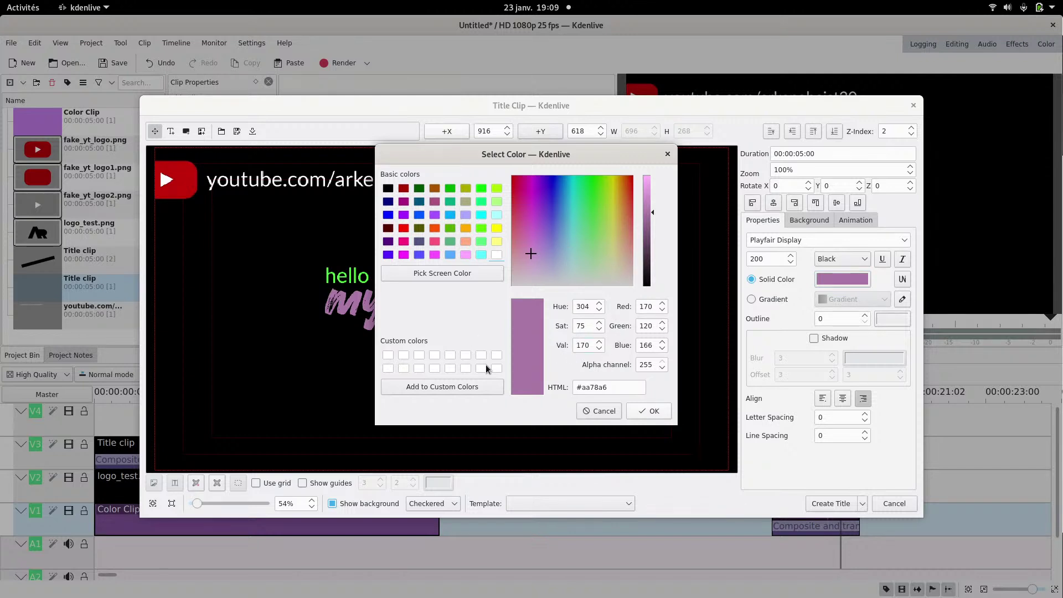
{"action": "left_click", "coordinate": [471, 276]}
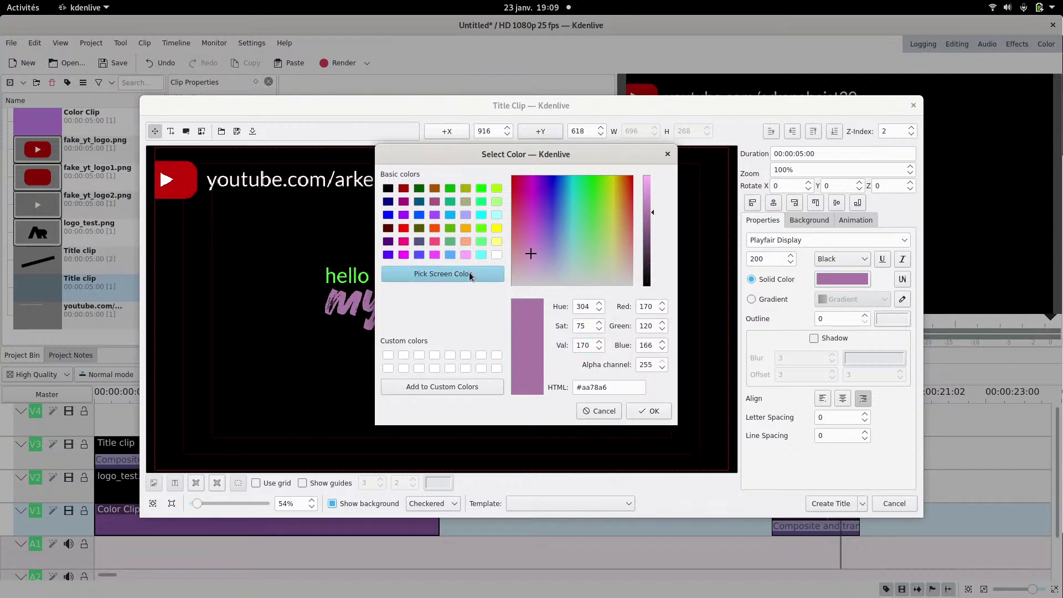
{"action": "left_click", "coordinate": [331, 271]}
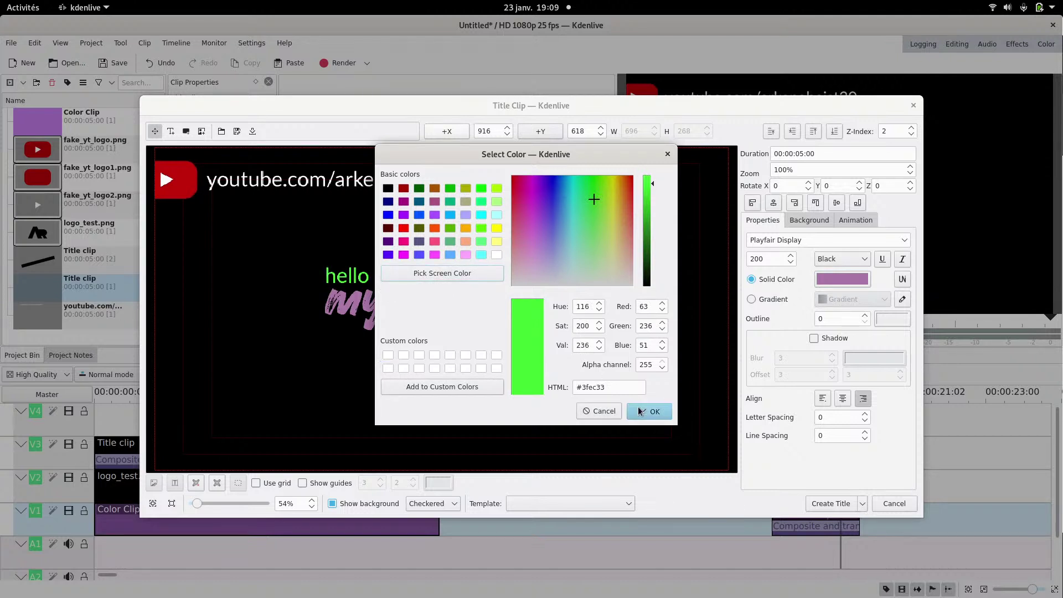
{"action": "left_click", "coordinate": [641, 410]}
{"action": "left_click", "coordinate": [628, 315]}
{"action": "left_click_drag", "start_coordinate": [506, 385], "coordinate": [450, 341]}
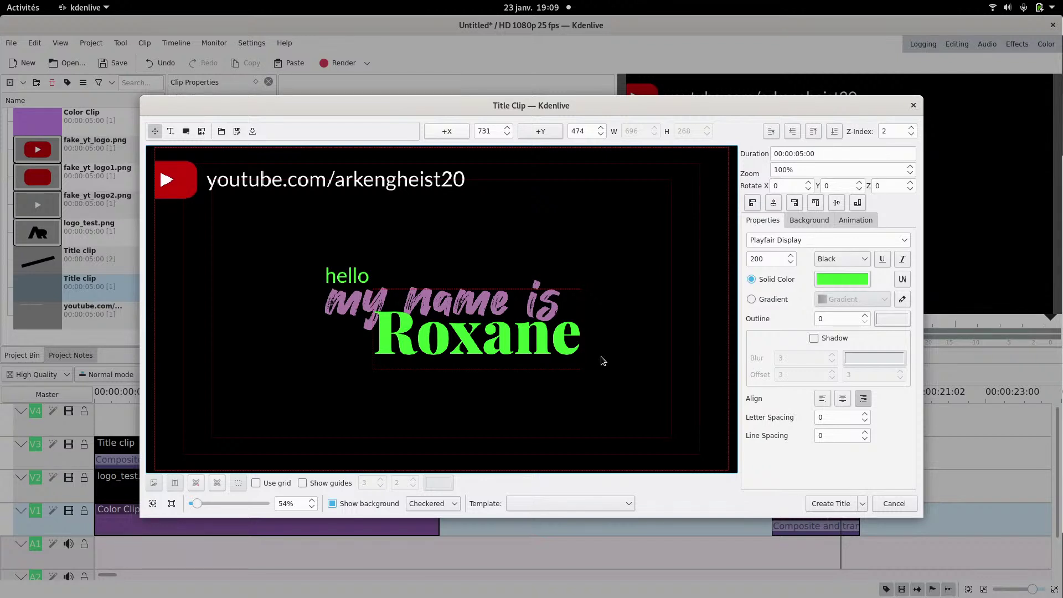
- Draw a thin white rectangle from the right of the name past the frame edge, about 636 wide and 9 high
{"action": "key", "text": "alt+r"}
{"action": "left_click_drag", "start_coordinate": [589, 312], "coordinate": [770, 323]}
{"action": "left_click", "coordinate": [834, 243]}
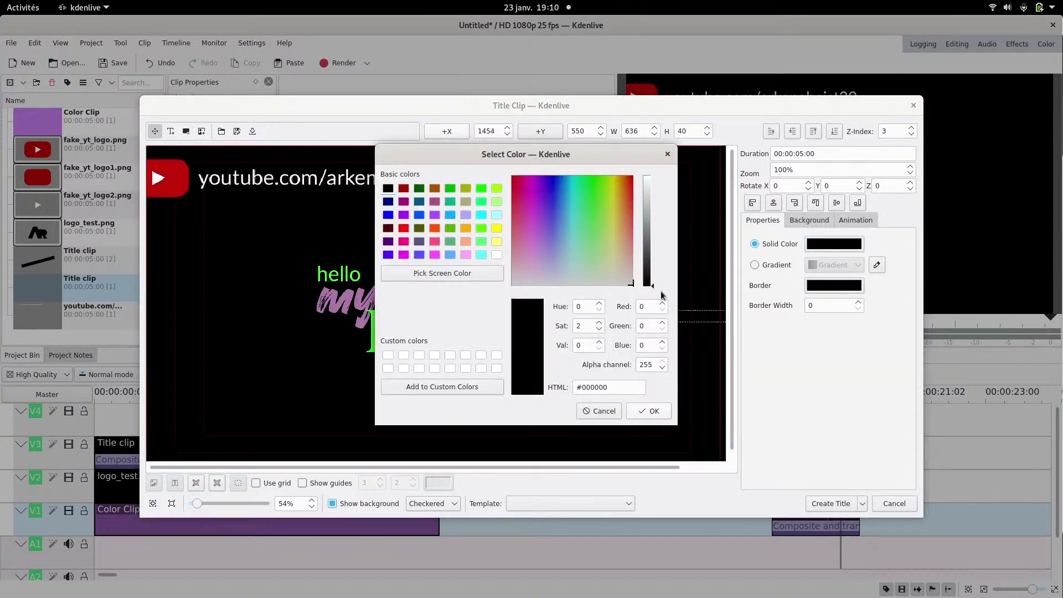
{"action": "left_click_drag", "start_coordinate": [659, 204], "coordinate": [648, 152]}
{"action": "left_click", "coordinate": [649, 411]}
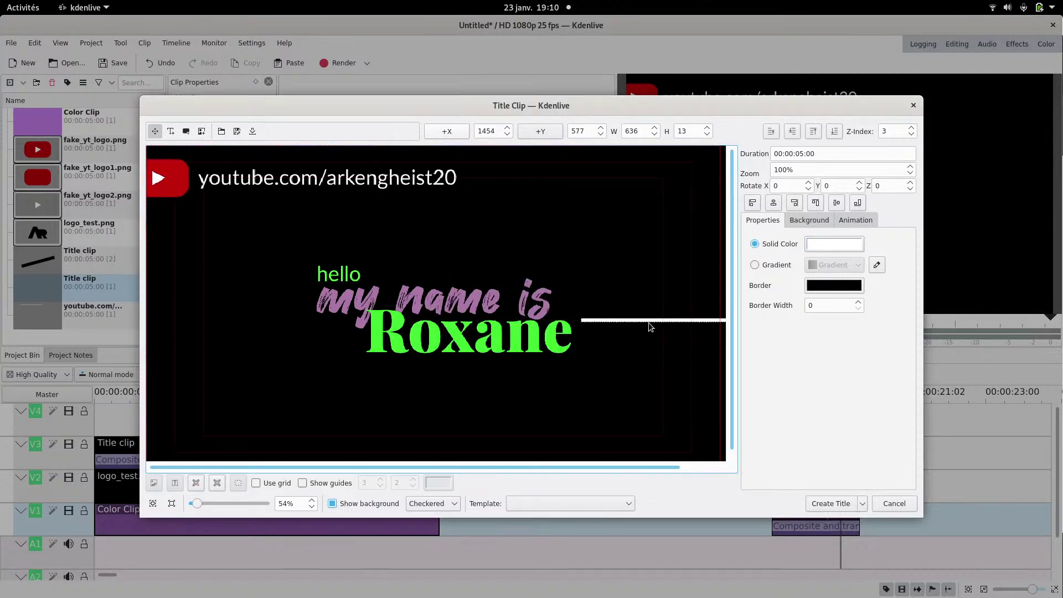
{"action": "mouse_move", "coordinate": [647, 322]}
{"action": "left_mouse_down"}
{"action": "mouse_move", "coordinate": [649, 331]}
{"action": "mouse_move", "coordinate": [643, 318]}
{"action": "left_mouse_up"}
{"action": "left_click", "coordinate": [642, 352]}
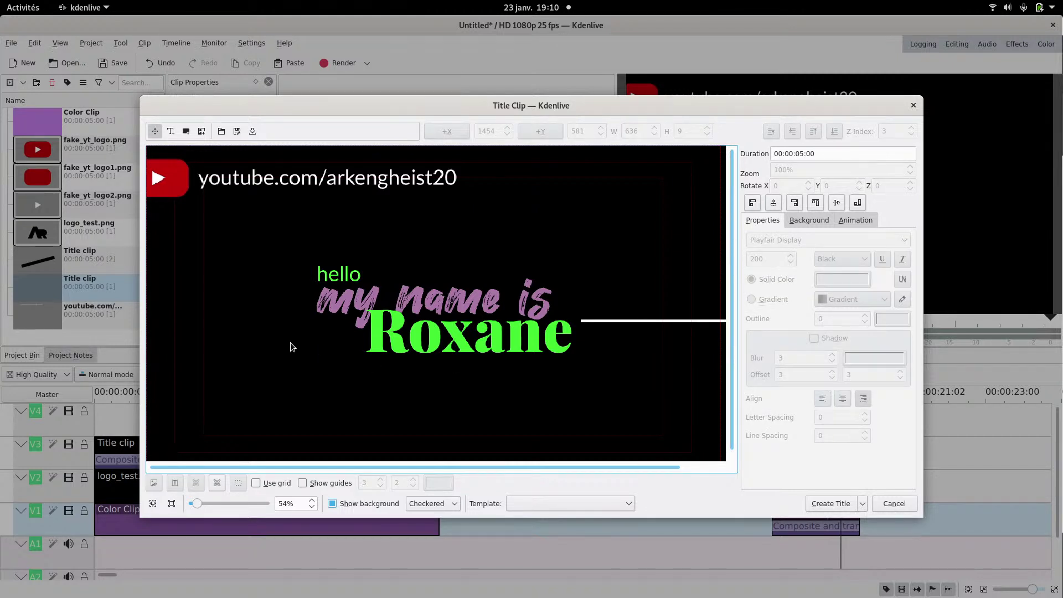
- Draw a second thin white rectangle from the frame's left edge to the text, about 574 wide and 7 high
{"action": "key", "text": "alt+r"}
{"action": "left_click_drag", "start_coordinate": [293, 311], "coordinate": [122, 314]}
{"action": "mouse_move", "coordinate": [243, 309]}
{"action": "left_mouse_down"}
{"action": "mouse_move", "coordinate": [249, 299]}
{"action": "mouse_move", "coordinate": [264, 316]}
{"action": "left_mouse_up"}
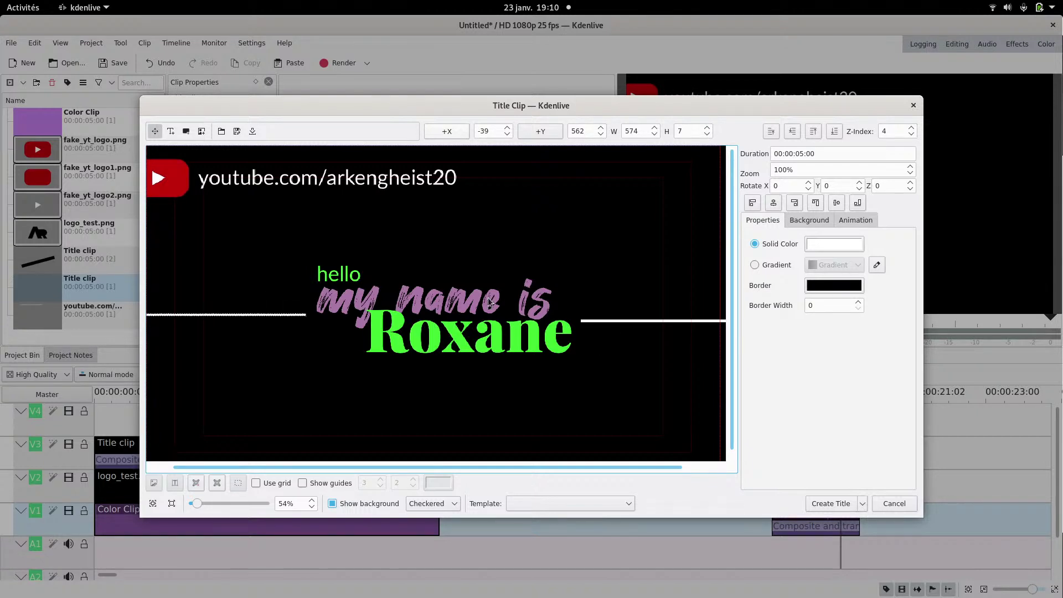
- Center both white lines vertically in the frame, and select the one to the left of the text
{"action": "left_click", "coordinate": [837, 203]}
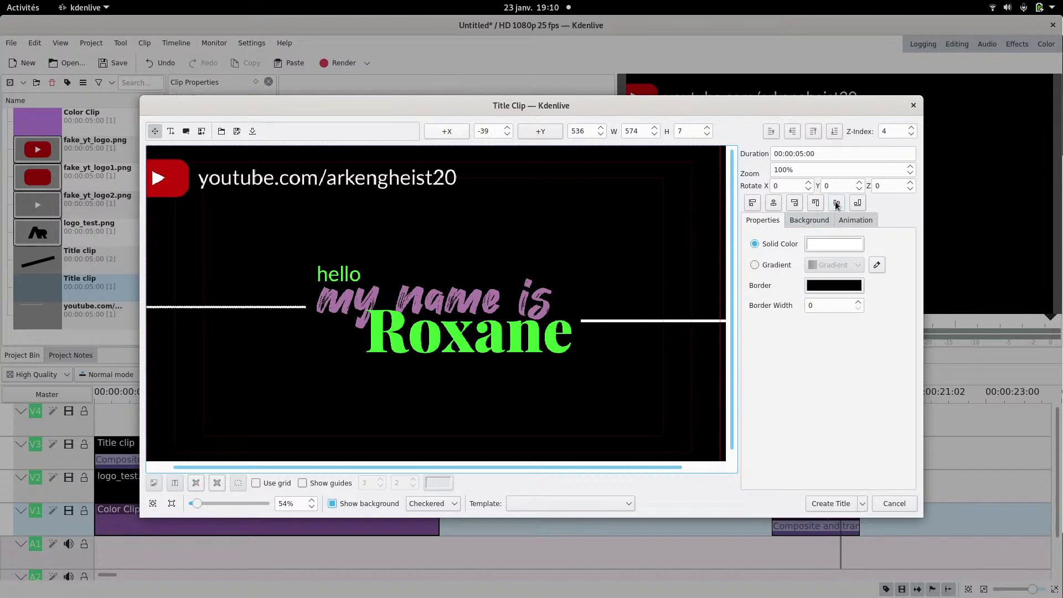
{"action": "left_click", "coordinate": [646, 319]}
{"action": "left_click", "coordinate": [836, 204]}
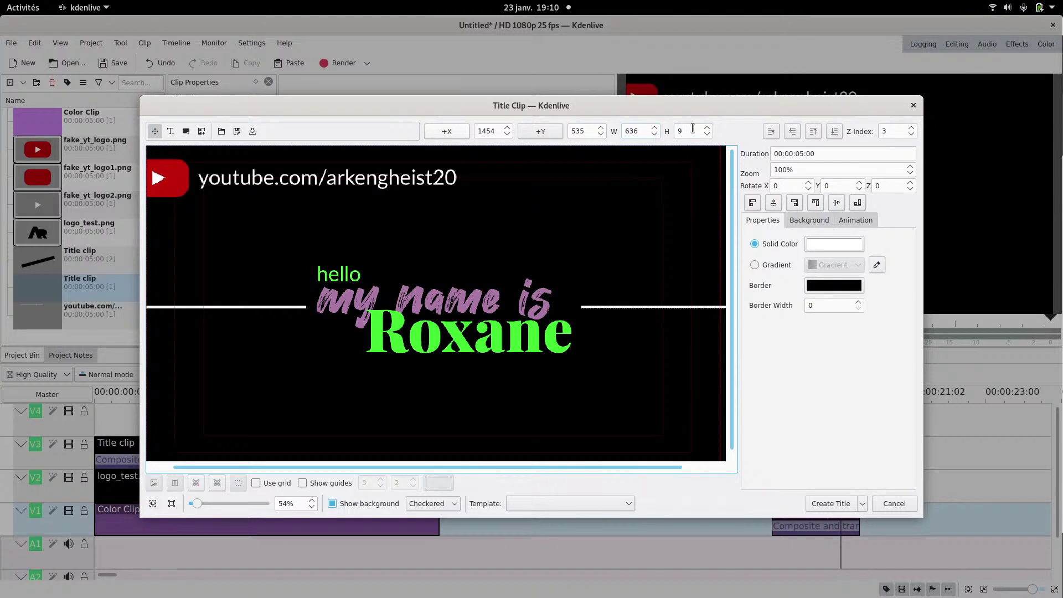
{"action": "left_click", "coordinate": [286, 306]}
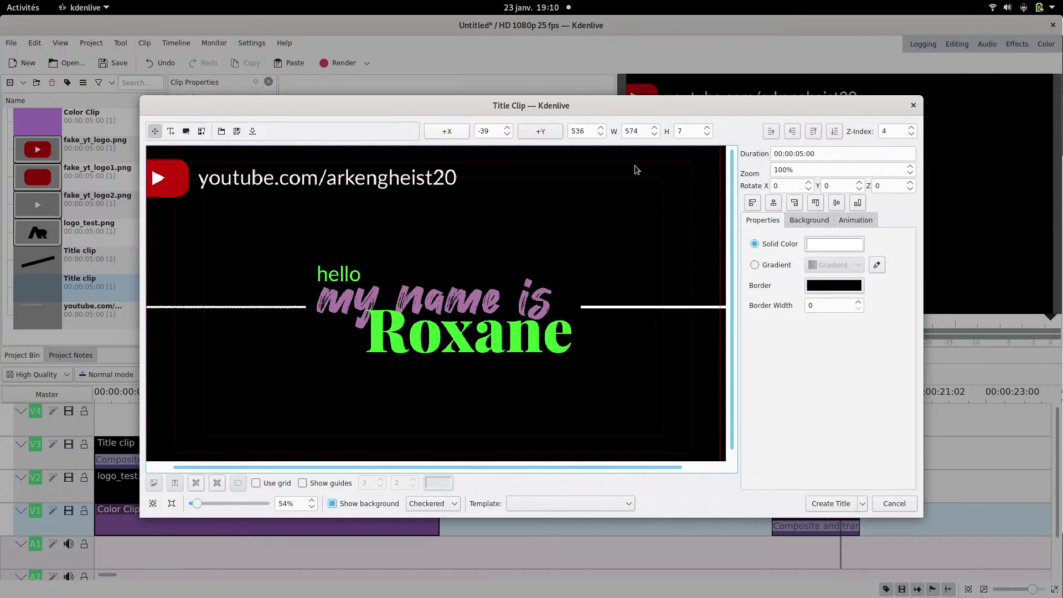
- Set the height of the white line left of the text to 9 and center it vertically again
{"action": "double_click", "coordinate": [686, 131]}
{"action": "type", "text": "9"}
{"action": "key", "text": "Return"}
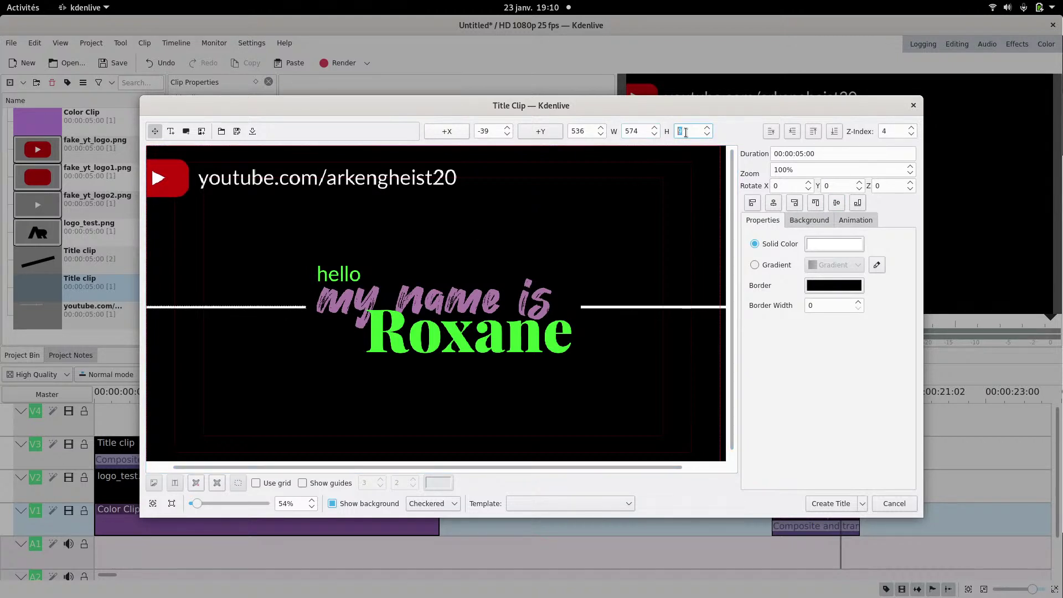
{"action": "left_click", "coordinate": [834, 205]}
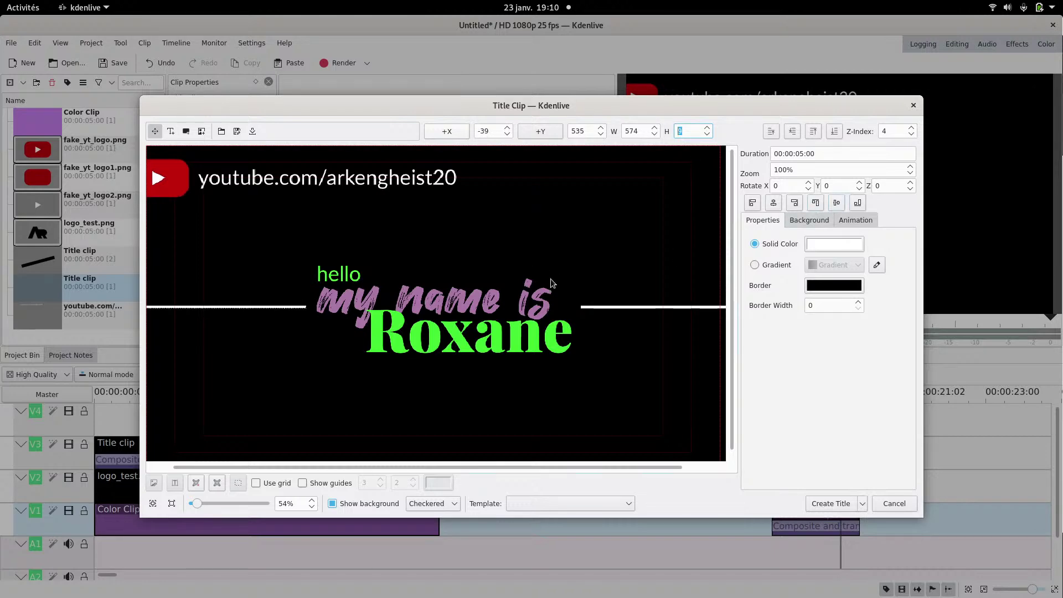
- Create the title and place it on track V2 at about 20 seconds, after the existing clips
{"action": "left_click", "coordinate": [830, 504]}
{"action": "scroll", "coordinate": [94, 279], "scroll_direction": "down", "scroll_amount": 1}
{"action": "left_click_drag", "start_coordinate": [44, 231], "coordinate": [900, 464]}
{"action": "scroll", "coordinate": [875, 454], "scroll_direction": "down", "scroll_amount": 3}
{"action": "left_click", "coordinate": [747, 447]}
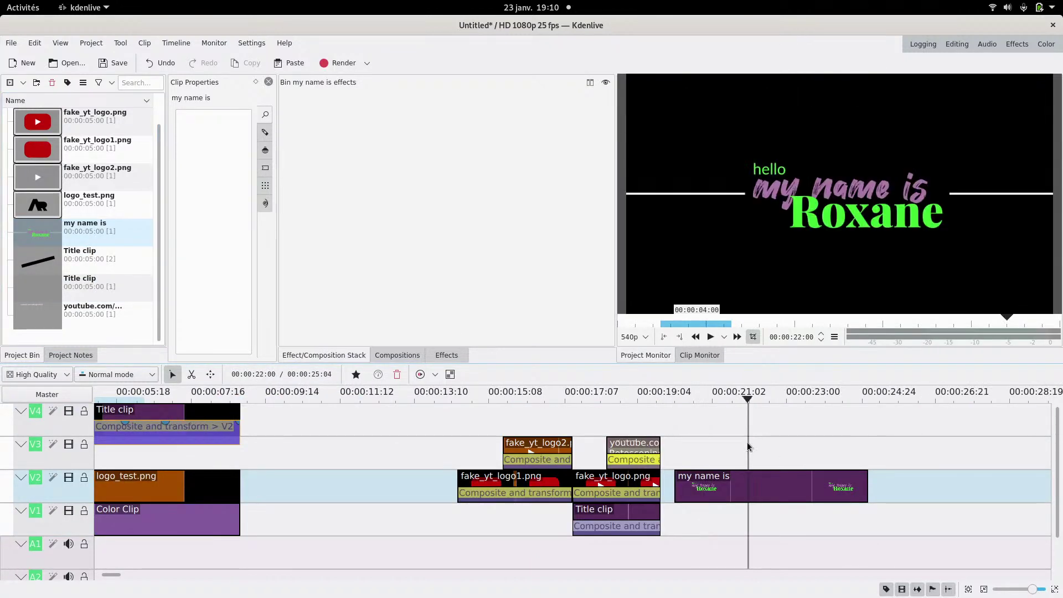
{"action": "left_click", "coordinate": [696, 445]}
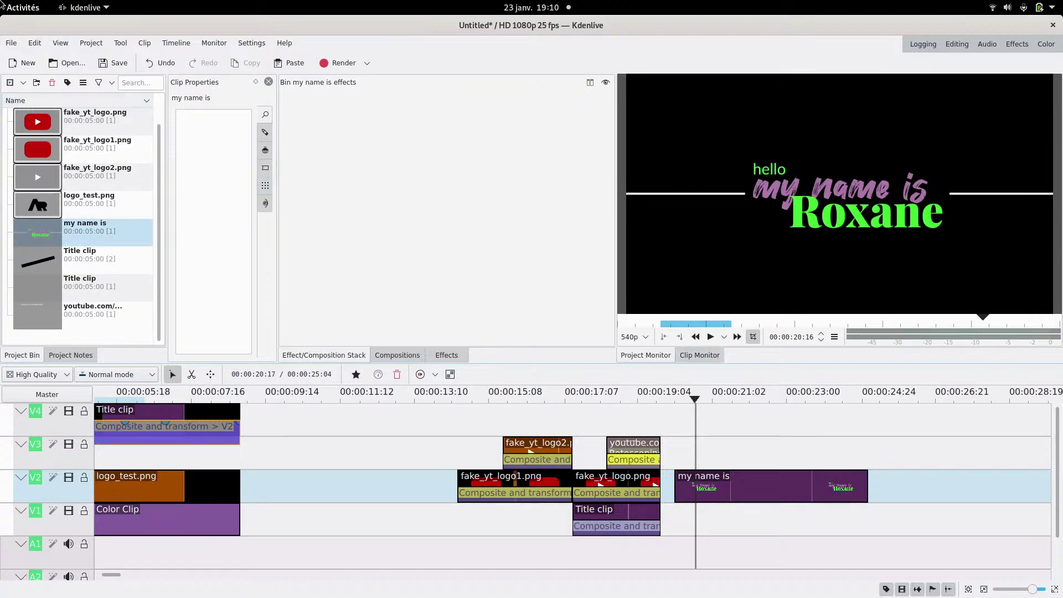
- Switch to Firefox to read the latest live chat messages, and return to Kdenlive
{"action": "mouse_move", "coordinate": [3, 5]}
{"action": "left_click", "coordinate": [663, 217]}
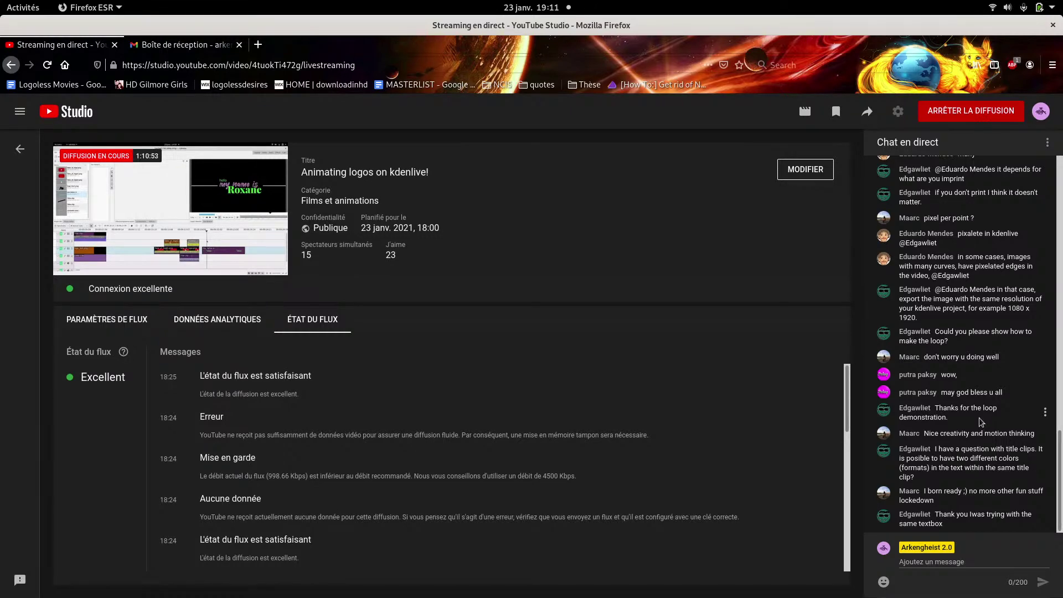
{"action": "mouse_move", "coordinate": [0, 0]}
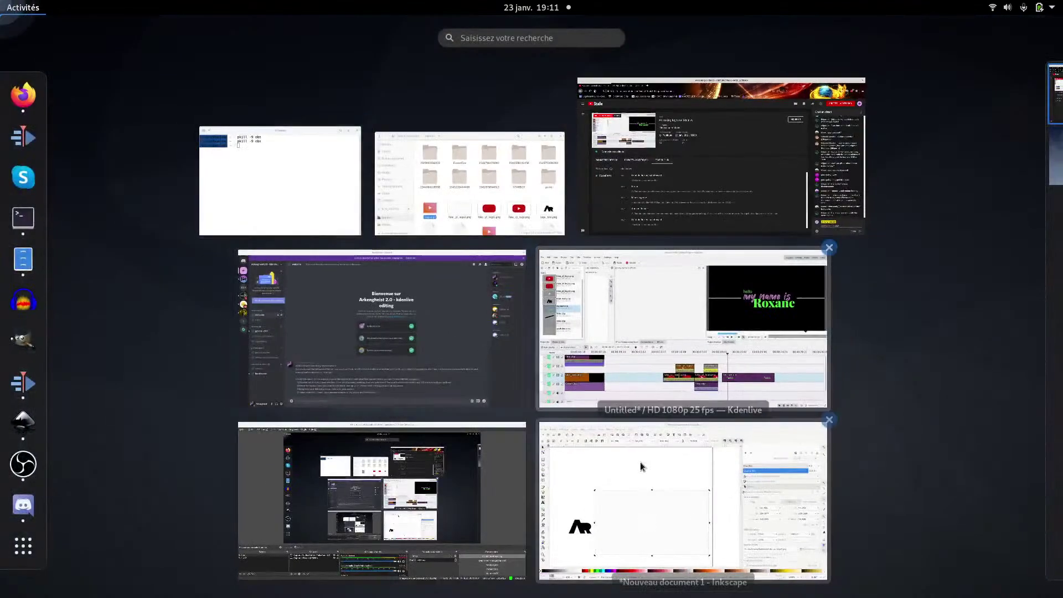
{"action": "left_click", "coordinate": [690, 338]}
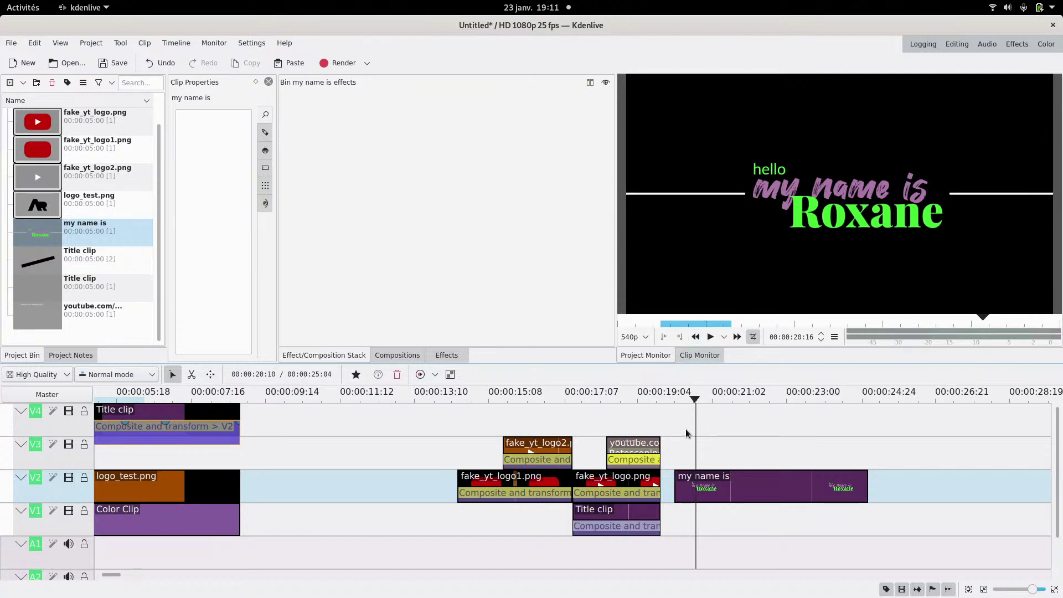
- Scrub through the beginning of the "my name is" title on the timeline
{"action": "left_click", "coordinate": [673, 453]}
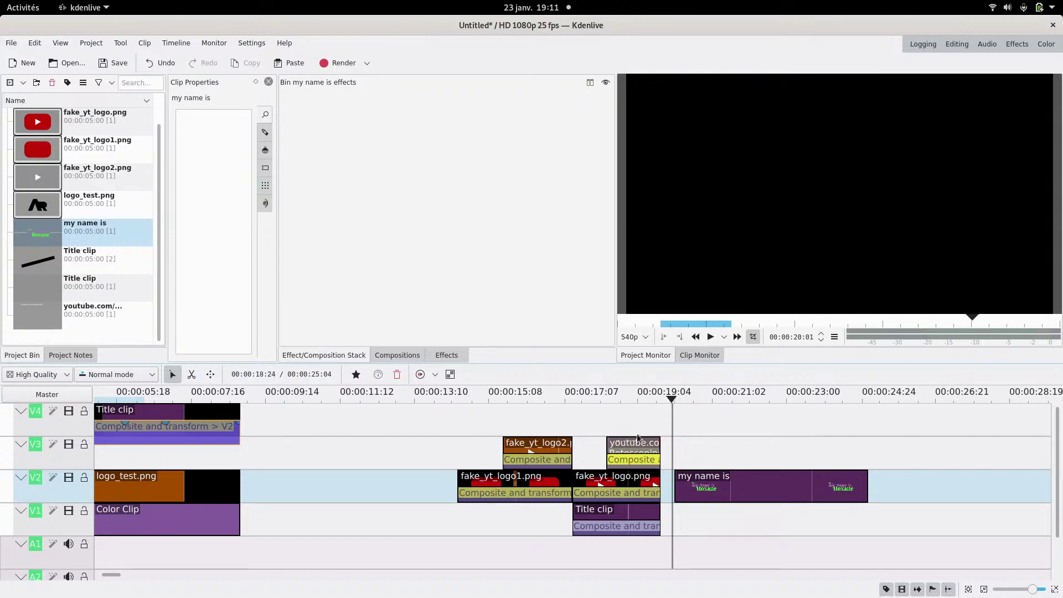
{"action": "left_click", "coordinate": [680, 438]}
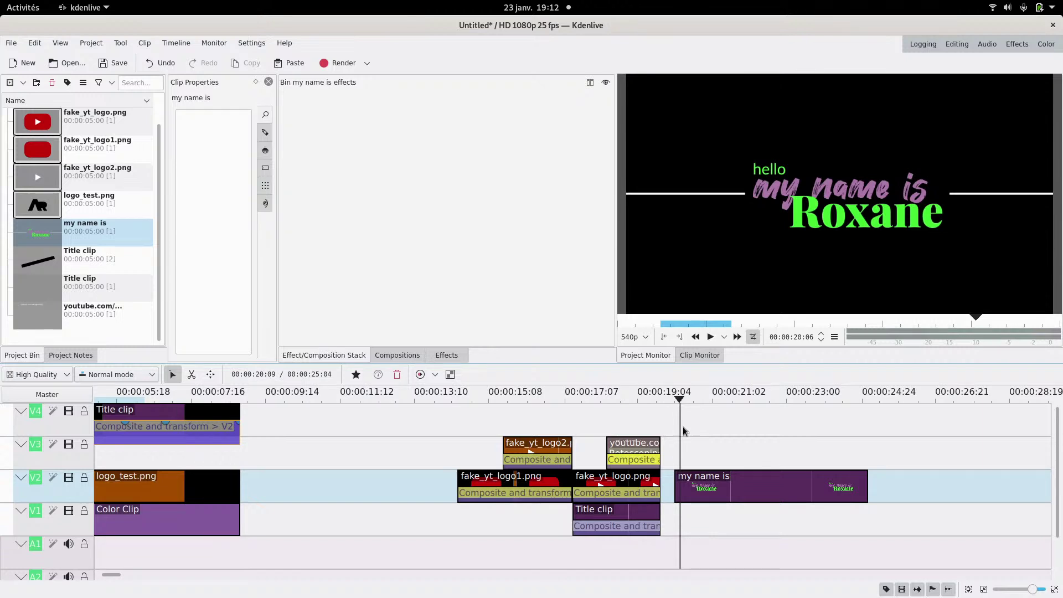
{"action": "left_click", "coordinate": [676, 455]}
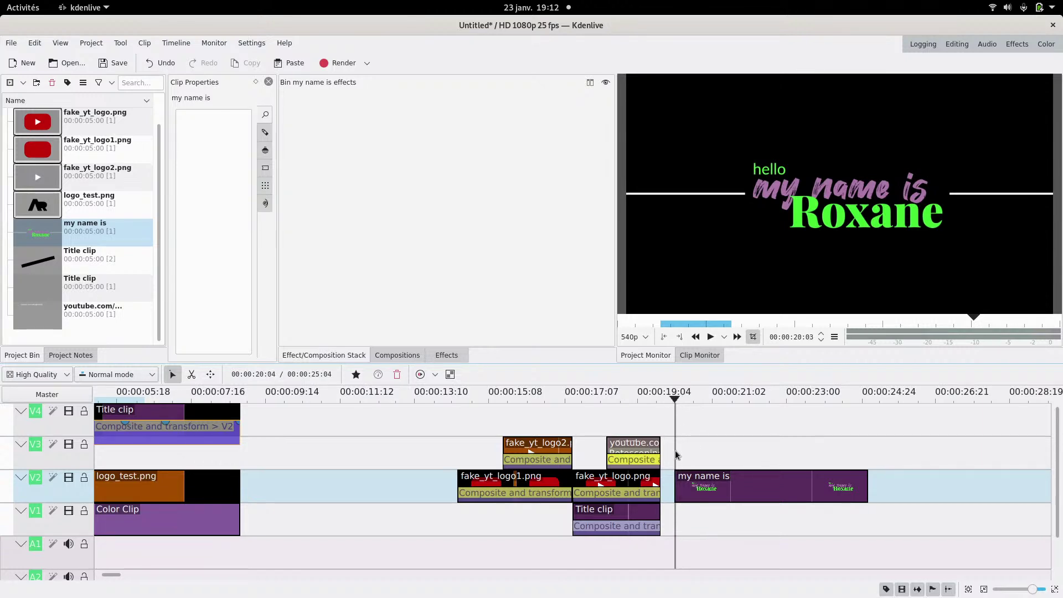
{"action": "left_click_drag", "start_coordinate": [680, 454], "coordinate": [715, 452]}
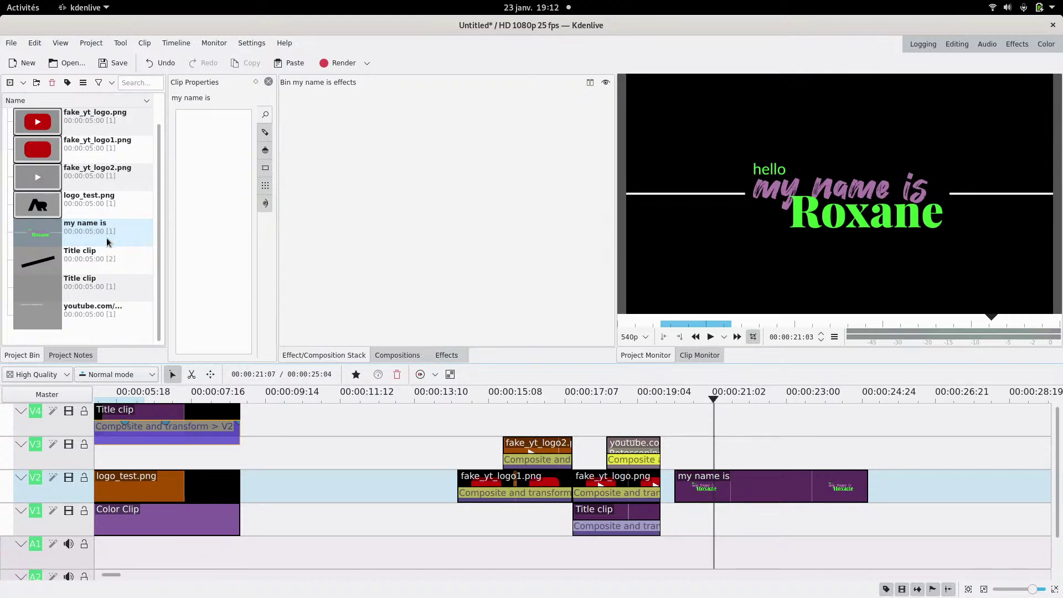
- Duplicate the "my name is" title clip in the project bin
{"action": "left_click", "coordinate": [53, 231]}
{"action": "right_click", "coordinate": [53, 230]}
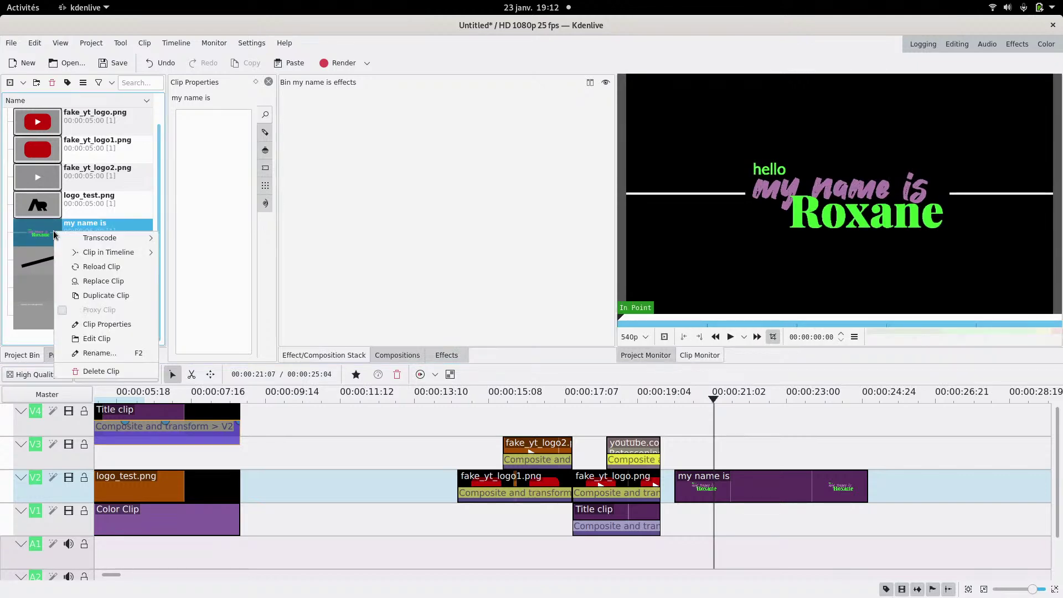
{"action": "left_click", "coordinate": [94, 295]}
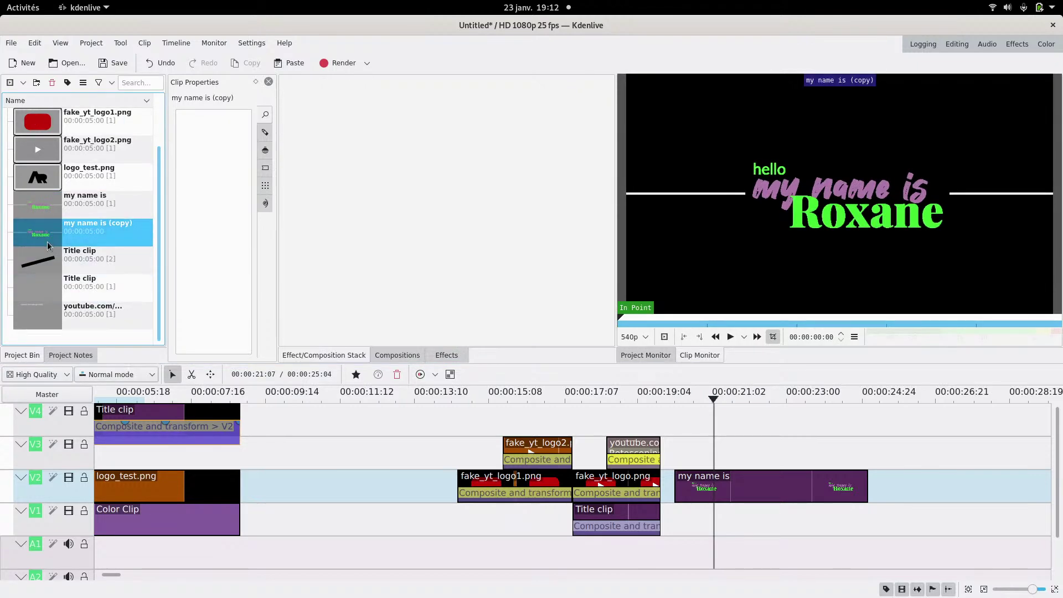
- Delete both white lines from the original "my name is" title and update it
{"action": "double_click", "coordinate": [41, 200]}
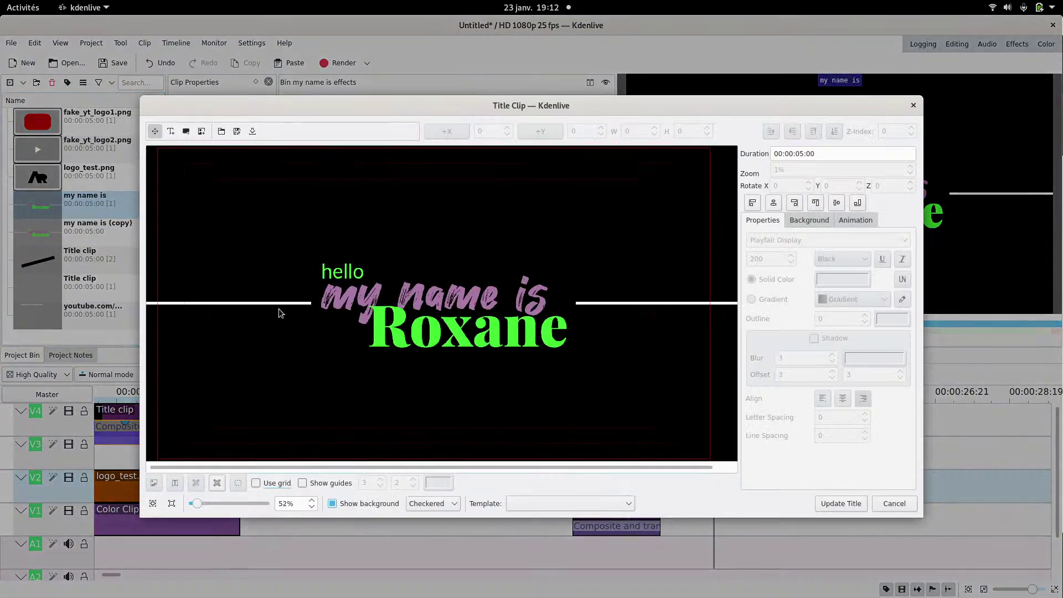
{"action": "left_click", "coordinate": [274, 304]}
{"action": "key", "text": "Delete"}
{"action": "left_click", "coordinate": [610, 303]}
{"action": "key", "text": "Delete"}
{"action": "left_click", "coordinate": [841, 504]}
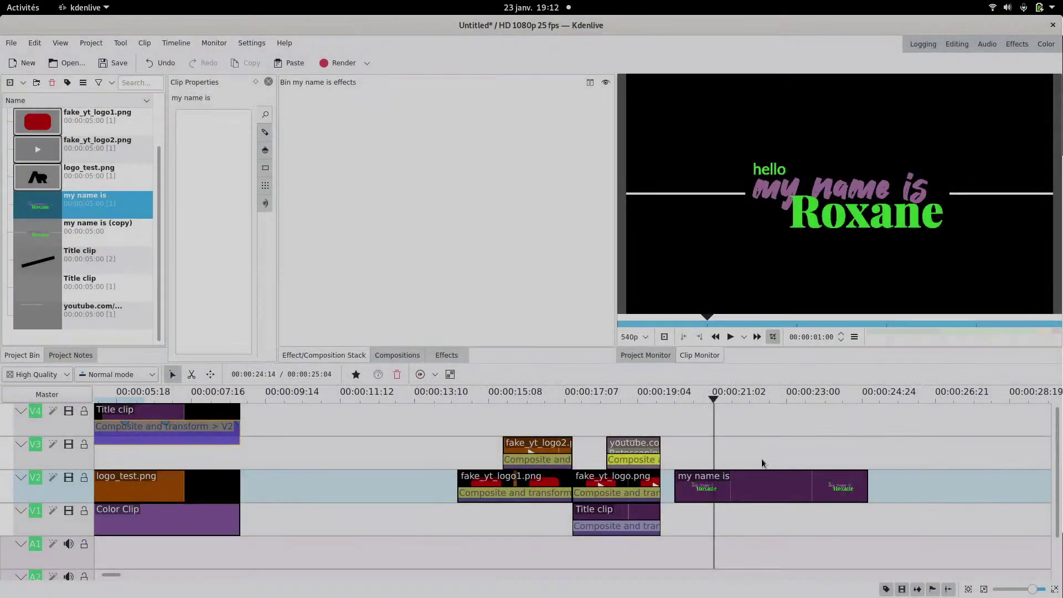
- Delete all the text from the copied title, keeping only the two white lines, and update it
{"action": "double_click", "coordinate": [74, 232]}
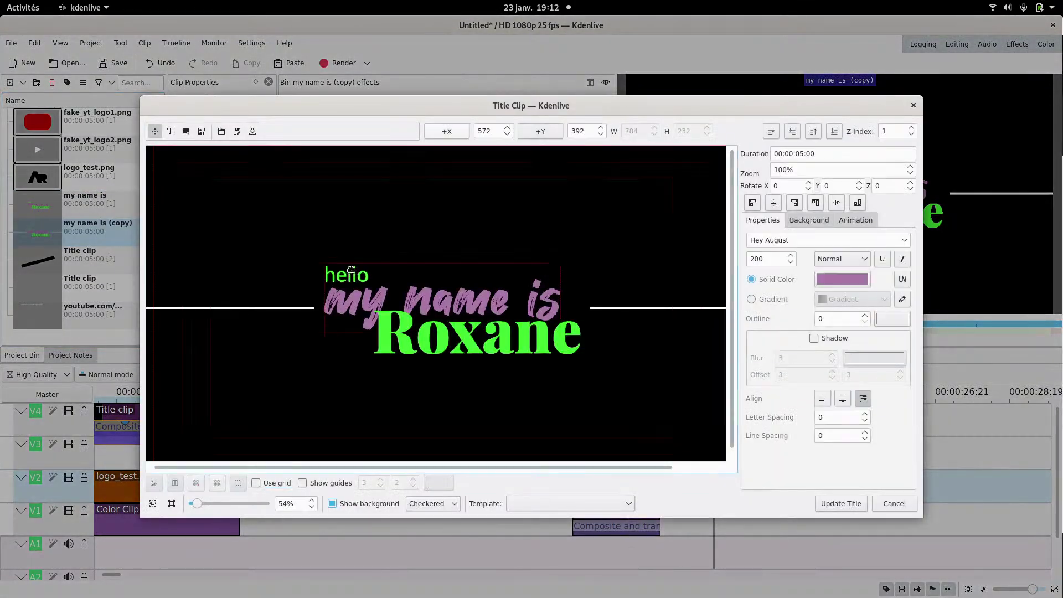
{"action": "left_click", "coordinate": [383, 312]}
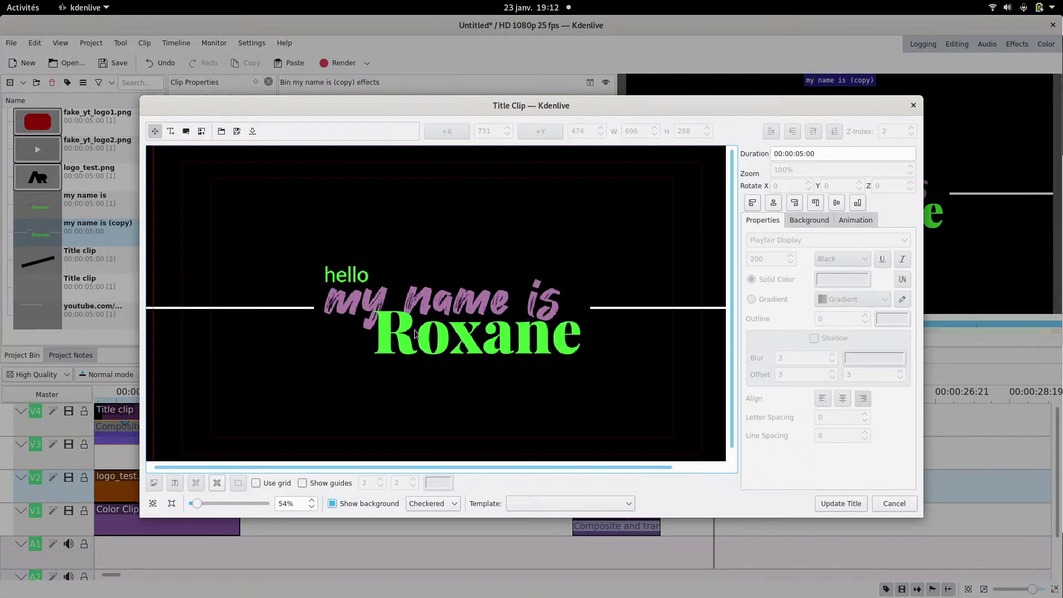
{"action": "left_click", "coordinate": [841, 503]}
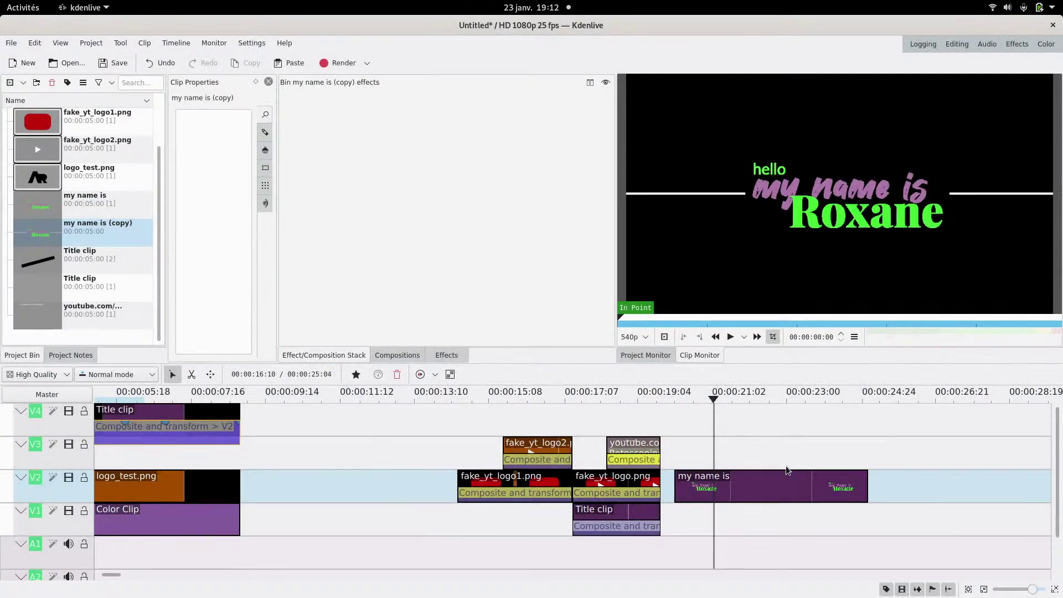
- Place the "my name is (copy)" title on track V3, directly above the original title
{"action": "left_click", "coordinate": [47, 204]}
{"action": "left_click", "coordinate": [46, 228]}
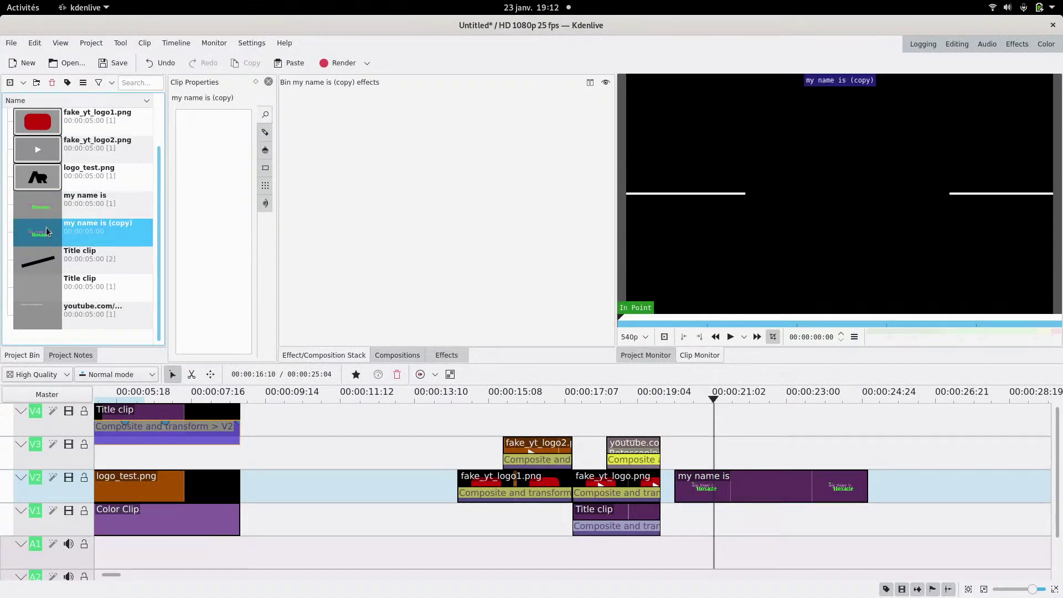
{"action": "left_click_drag", "start_coordinate": [46, 237], "coordinate": [723, 446]}
{"action": "left_click", "coordinate": [724, 426]}
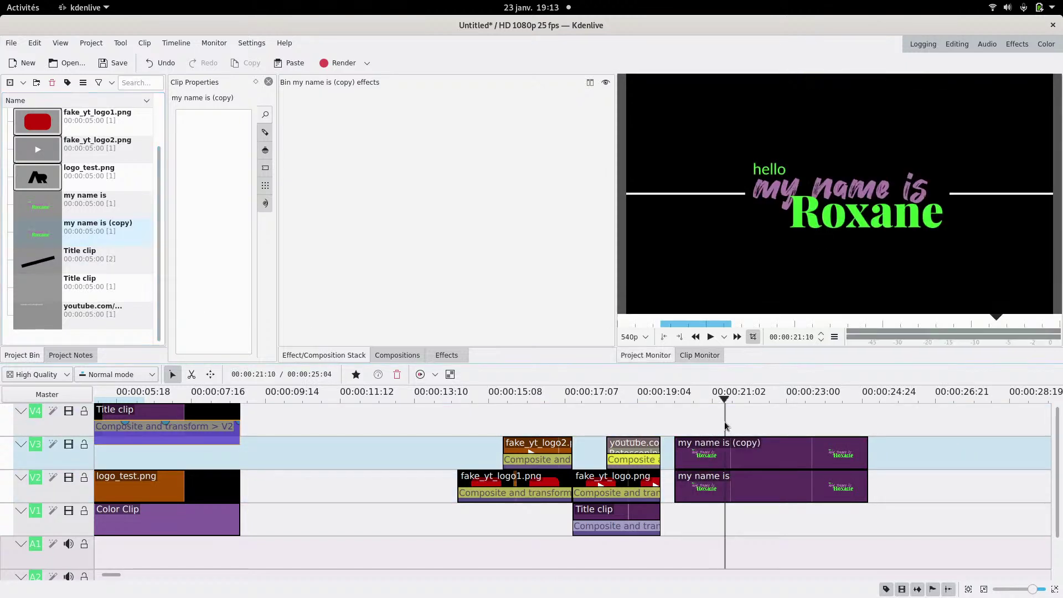
- Find the Distort Velocity effect with "dis" and apply it to the copied title on track V3
{"action": "left_click", "coordinate": [447, 355]}
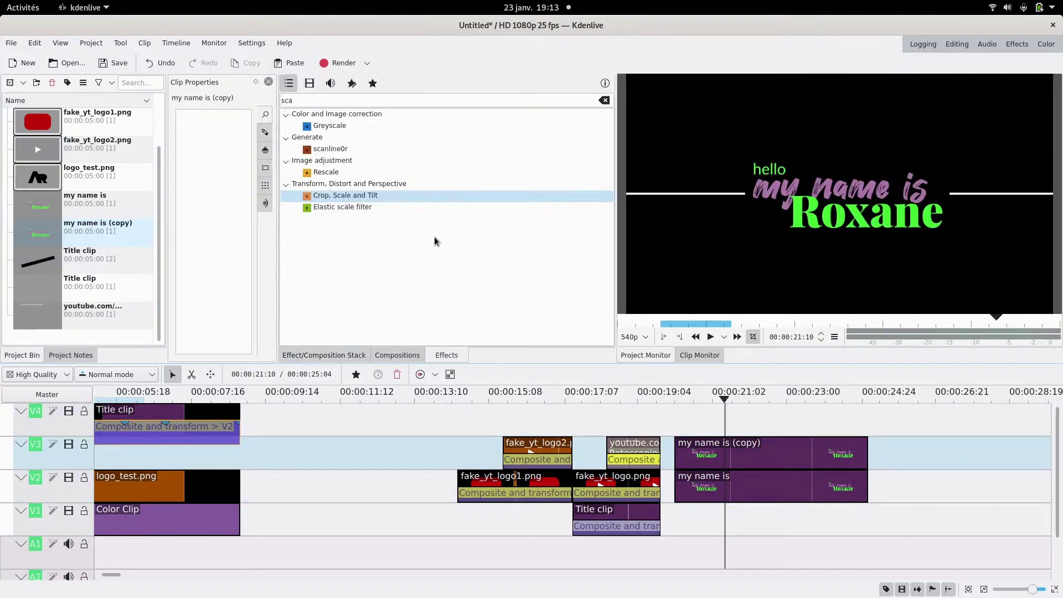
{"action": "double_click", "coordinate": [368, 100]}
{"action": "type", "text": "dis"}
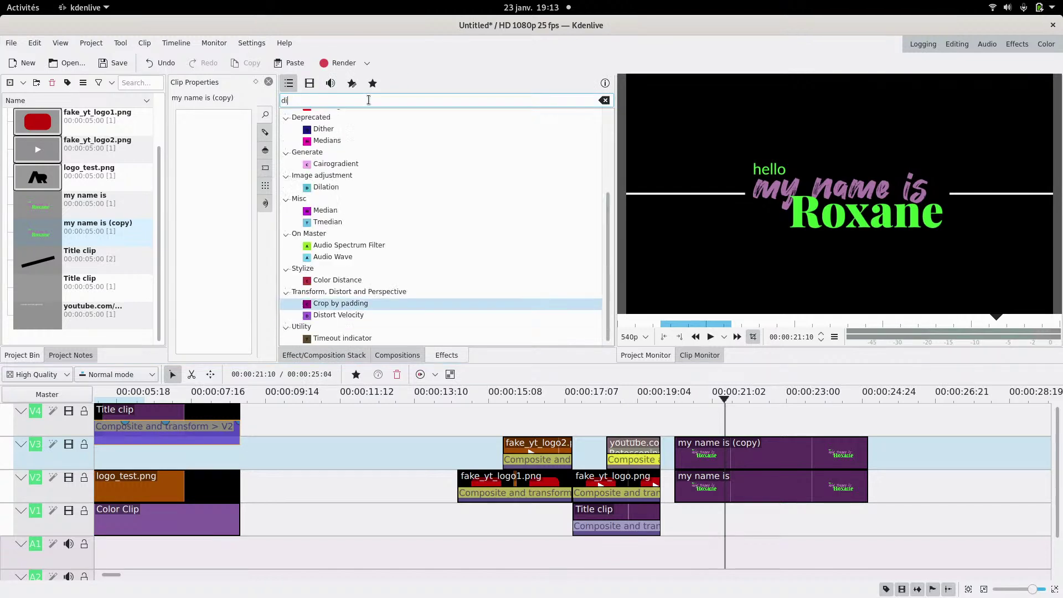
{"action": "left_click_drag", "start_coordinate": [358, 154], "coordinate": [756, 456]}
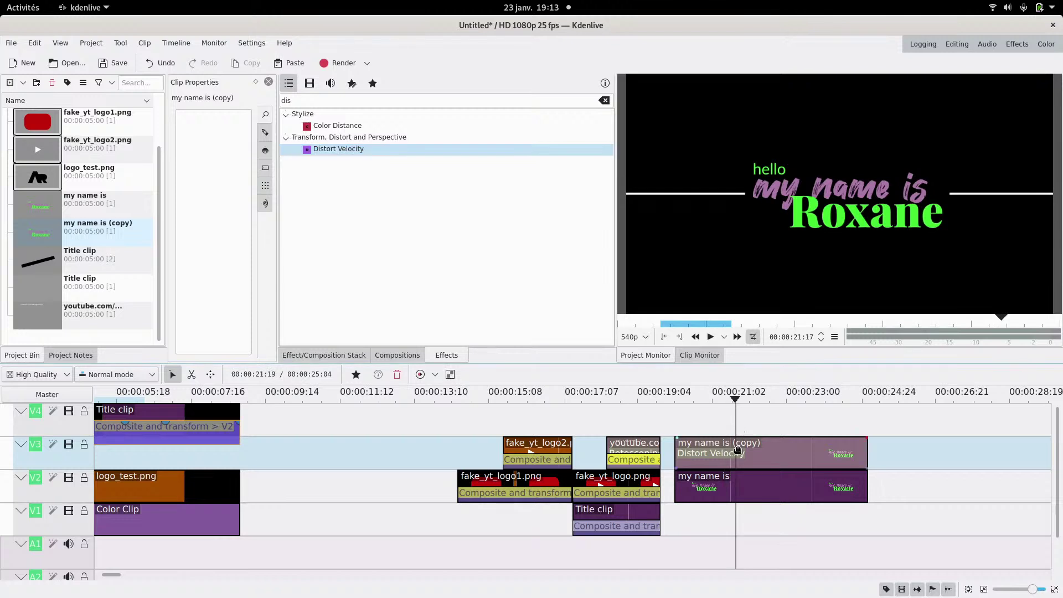
- Set the copied title's Distort Velocity effect to amplitude 126, frequency 84 and velocity 1
{"action": "left_click", "coordinate": [737, 450]}
{"action": "mouse_move", "coordinate": [438, 162]}
{"action": "left_mouse_down"}
{"action": "mouse_move", "coordinate": [458, 164]}
{"action": "mouse_move", "coordinate": [442, 177]}
{"action": "left_mouse_up"}
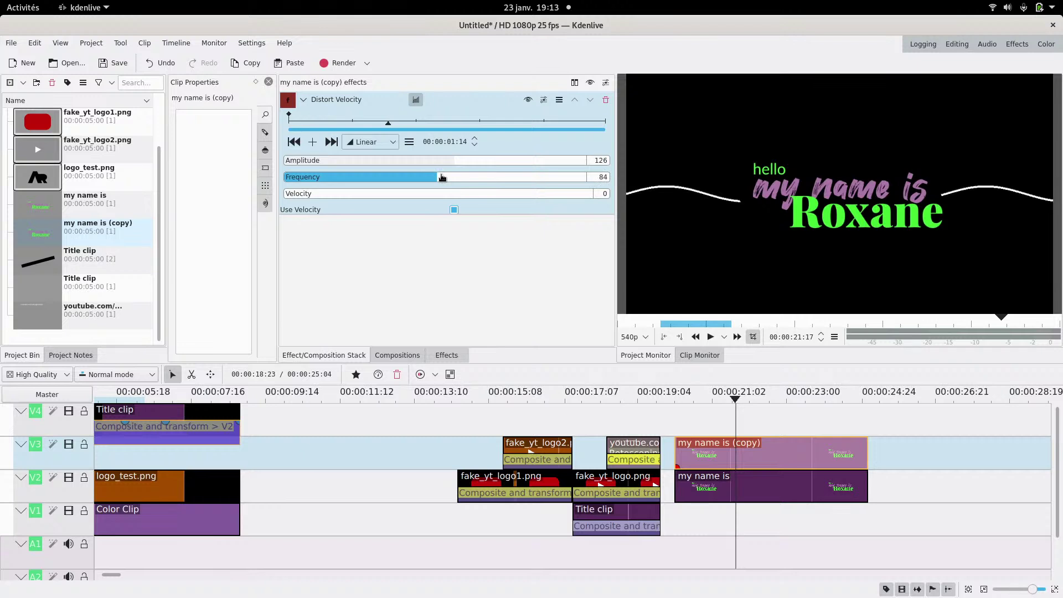
{"action": "left_click", "coordinate": [296, 198]}
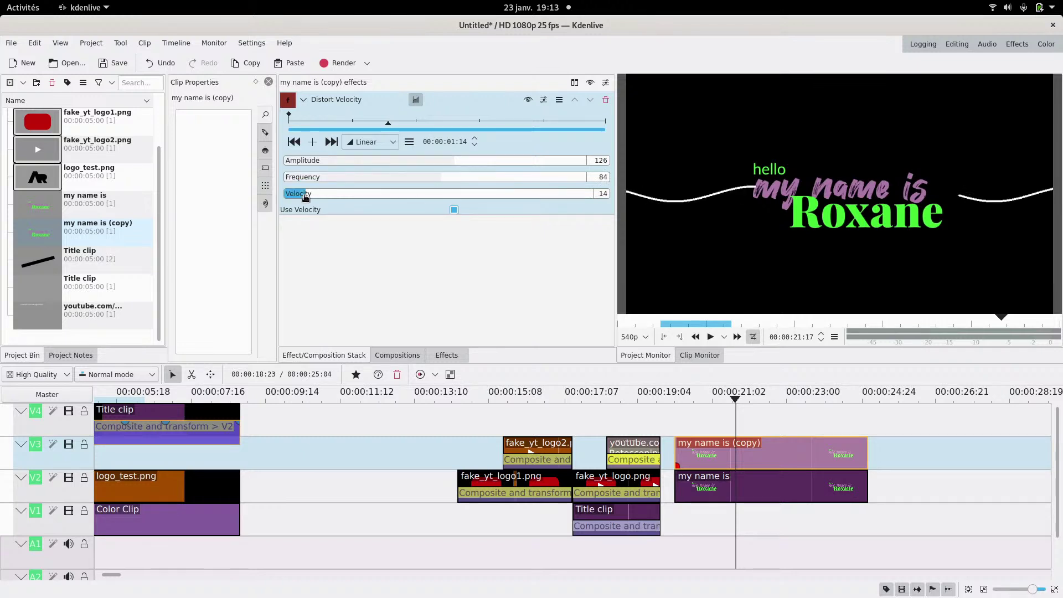
{"action": "left_click_drag", "start_coordinate": [297, 198], "coordinate": [291, 197]}
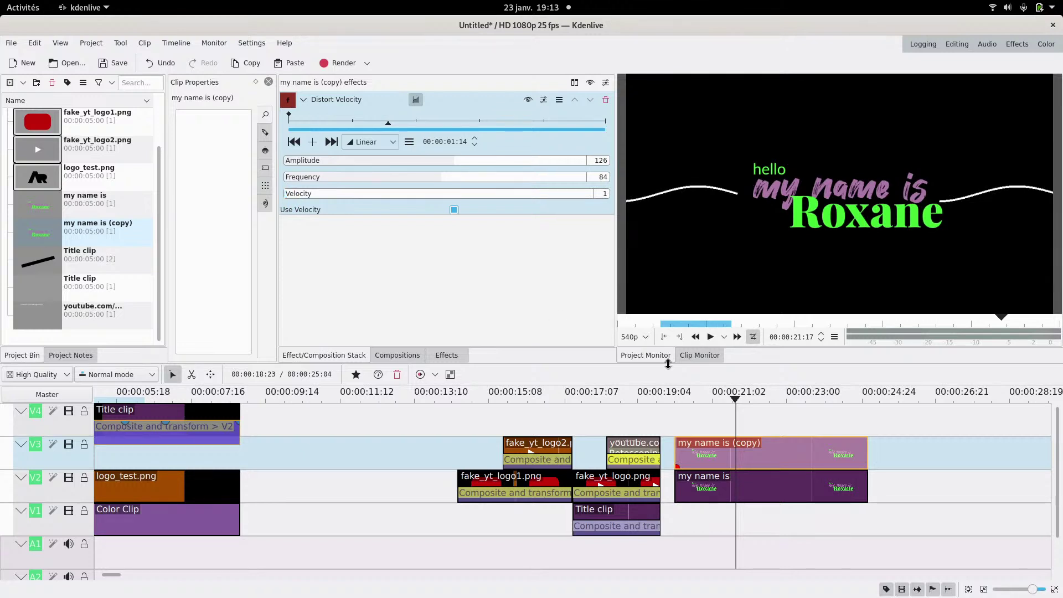
- Play the title from its start to examine the motion of the distorted lines
{"action": "left_click", "coordinate": [672, 415]}
{"action": "left_click", "coordinate": [711, 338]}
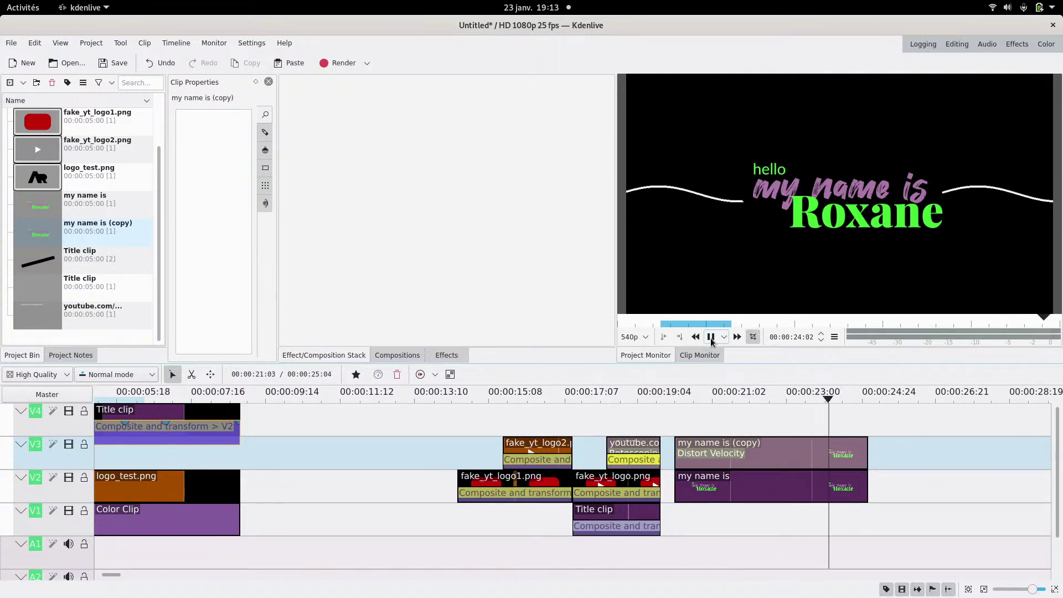
{"action": "left_click", "coordinate": [705, 413]}
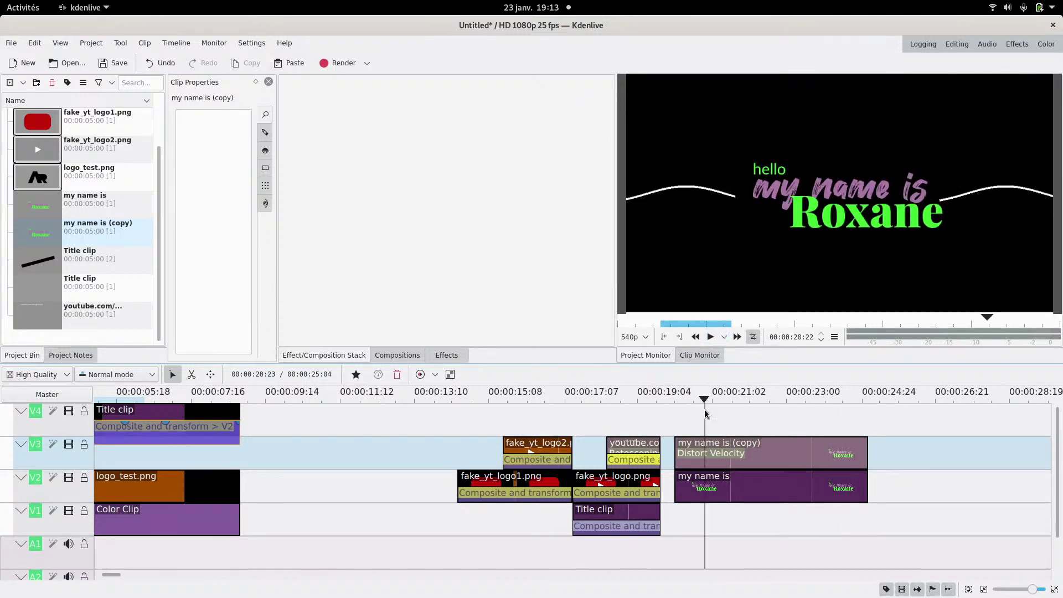
- Find the Alpha shapes effect with "alp" and apply it to the copied title on track V3
{"action": "left_click", "coordinate": [445, 356]}
{"action": "left_click", "coordinate": [377, 106]}
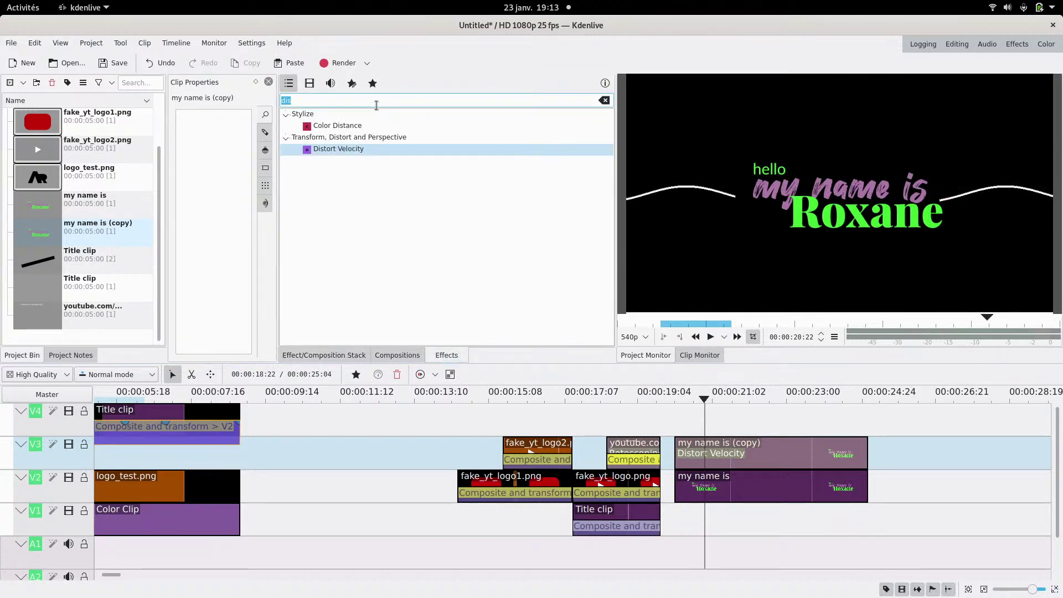
{"action": "type", "text": "sh"}
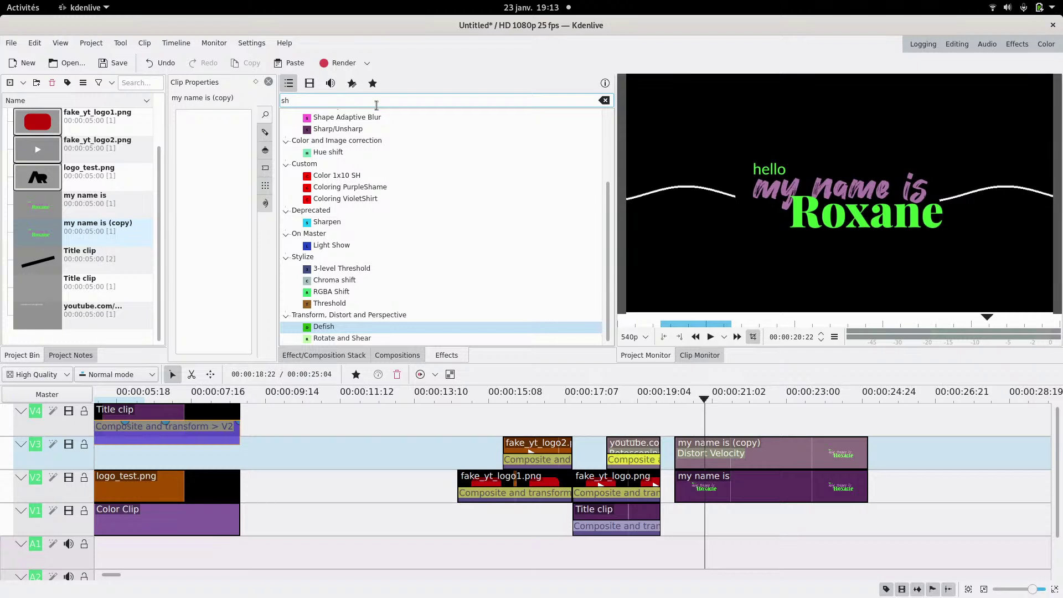
{"action": "key", "text": "BackSpace"}
{"action": "key", "text": "BackSpace"}
{"action": "type", "text": "alp"}
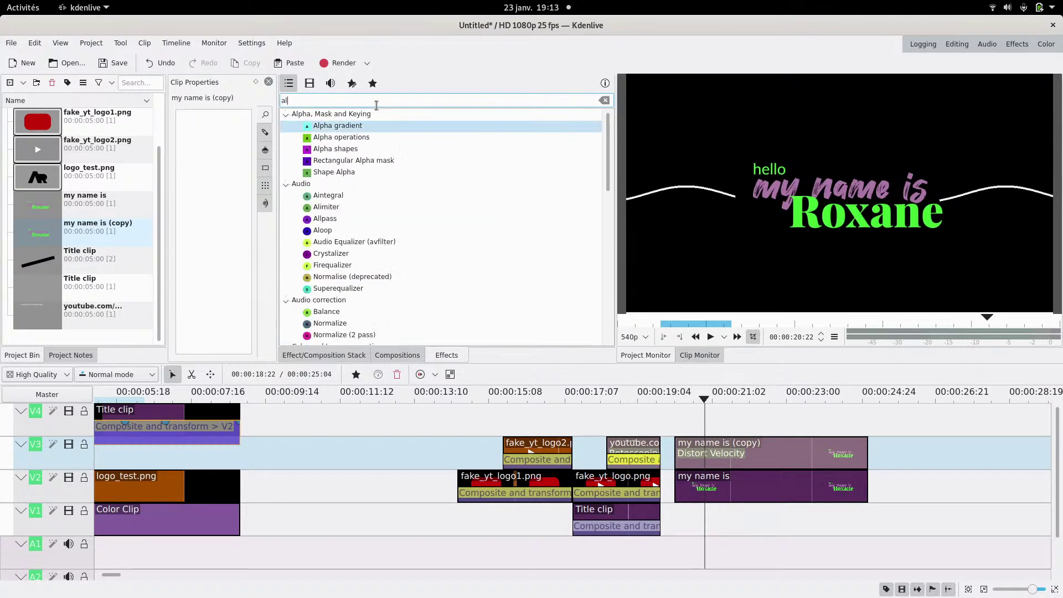
{"action": "left_click_drag", "start_coordinate": [353, 149], "coordinate": [743, 461]}
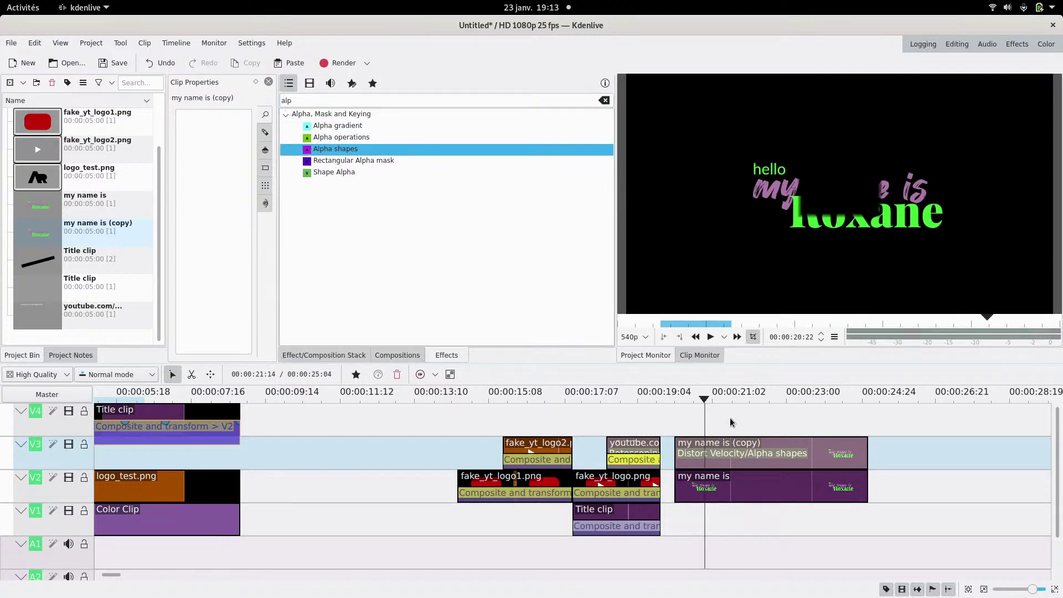
- Set the copied title's Alpha shapes effect to transition width 0, operation Subtract, Size X 249 and Size Y 222
{"action": "left_click", "coordinate": [731, 422]}
{"action": "left_click", "coordinate": [730, 450]}
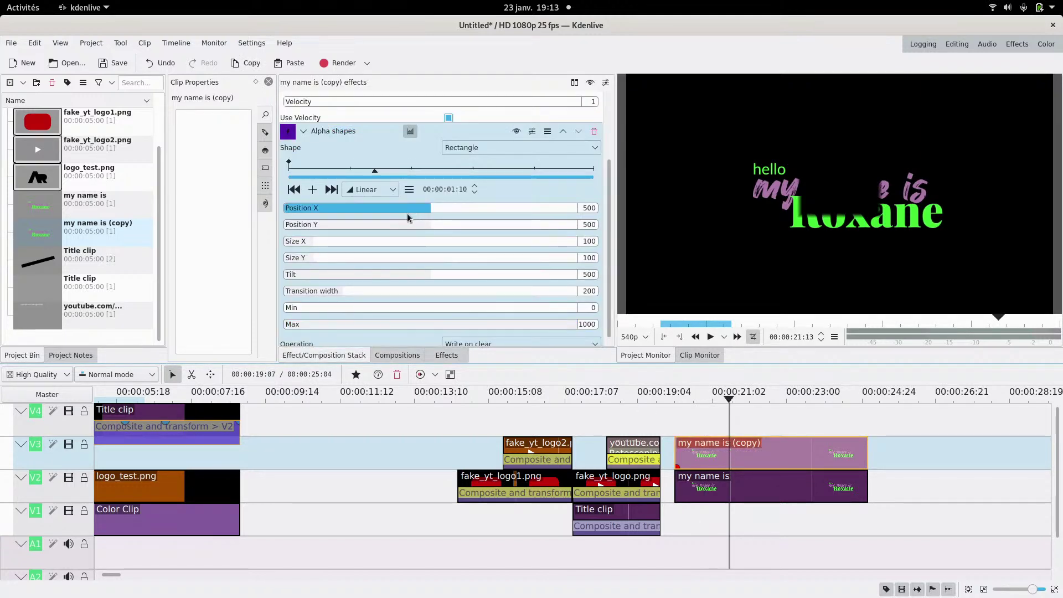
{"action": "left_click_drag", "start_coordinate": [611, 175], "coordinate": [612, 214]}
{"action": "left_click_drag", "start_coordinate": [347, 284], "coordinate": [265, 283]}
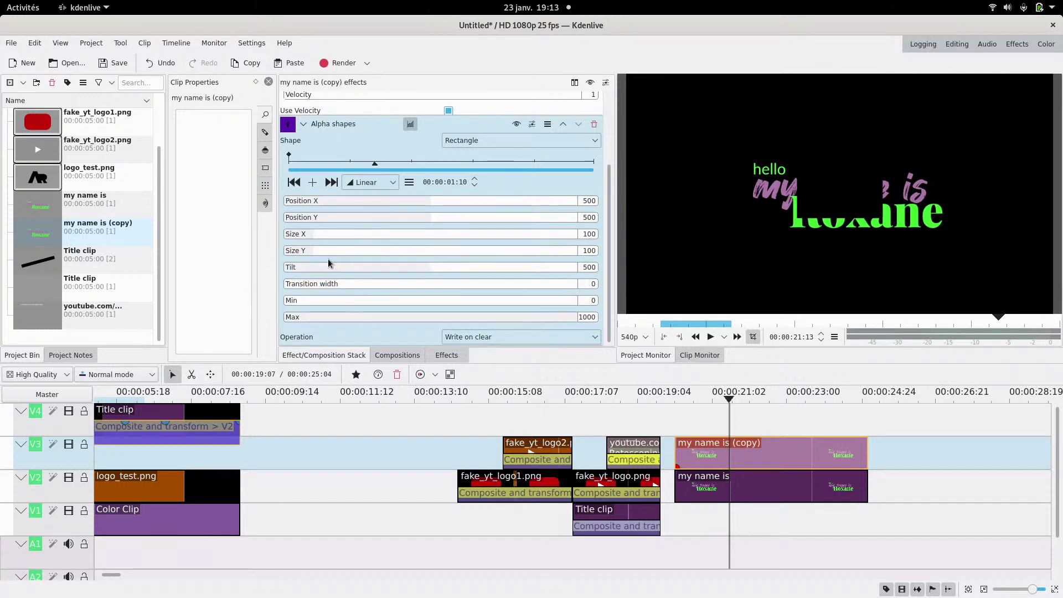
{"action": "left_click", "coordinate": [480, 337]}
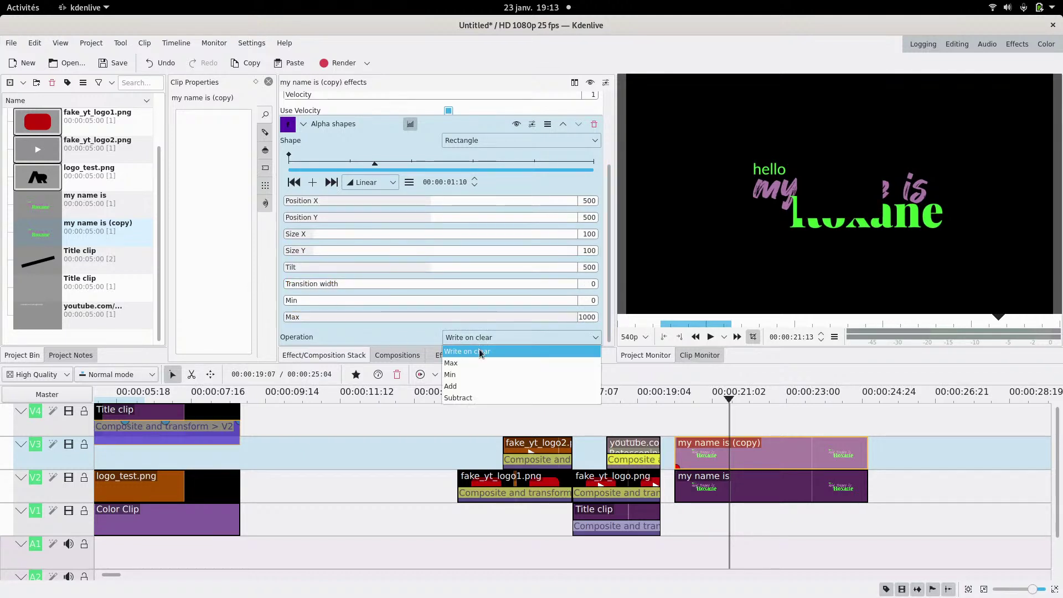
{"action": "left_click", "coordinate": [460, 363]}
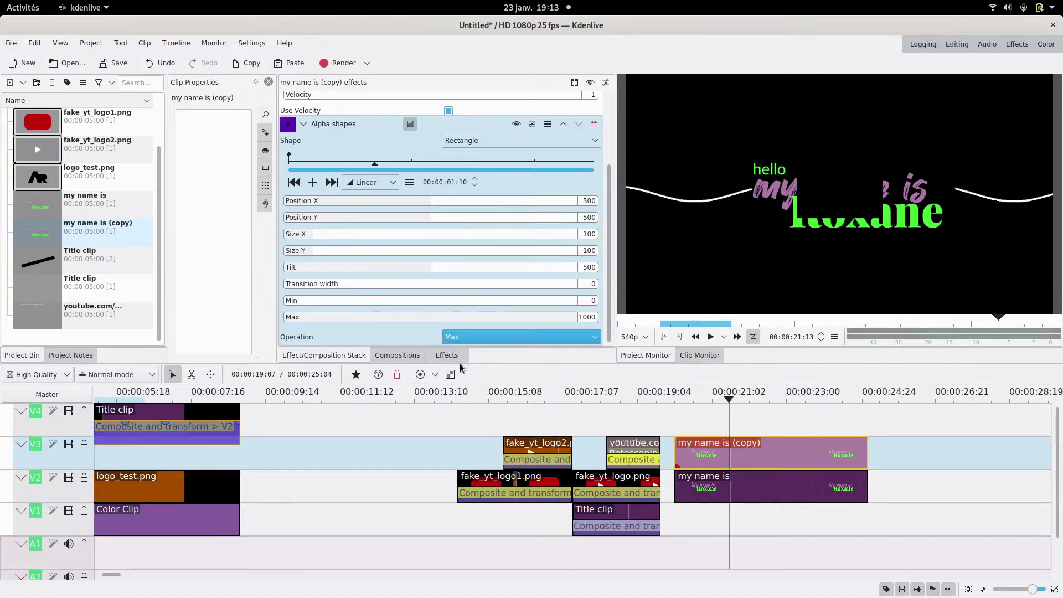
{"action": "left_click", "coordinate": [467, 334]}
{"action": "left_click", "coordinate": [465, 397]}
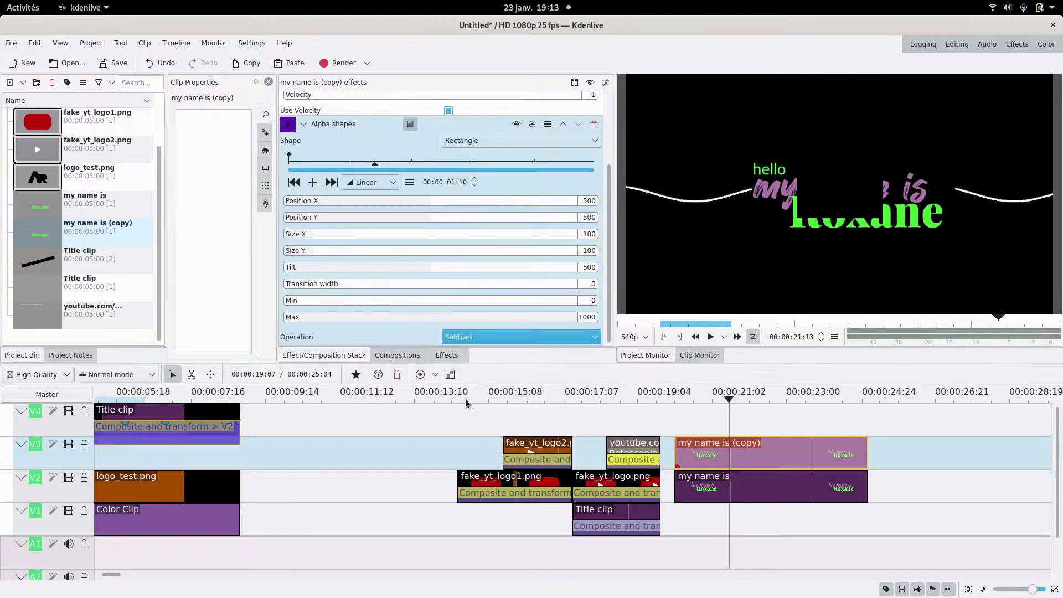
{"action": "left_click_drag", "start_coordinate": [316, 234], "coordinate": [349, 251]}
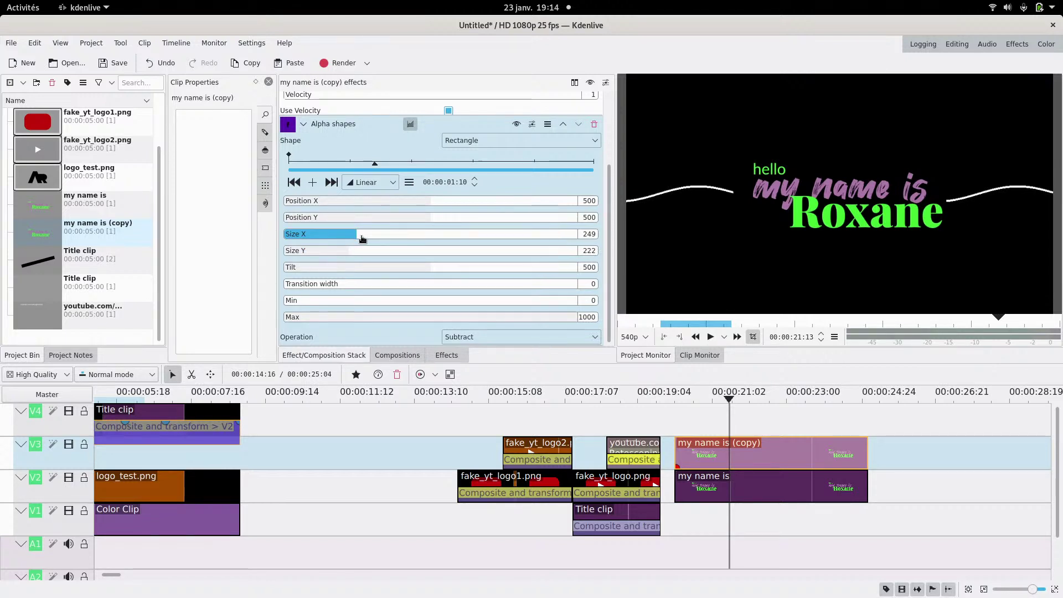
- Compare the Alpha shapes operations Write on clear, Max, Min and Add, return to Subtract, and scrub through the title
{"action": "left_click", "coordinate": [451, 337]}
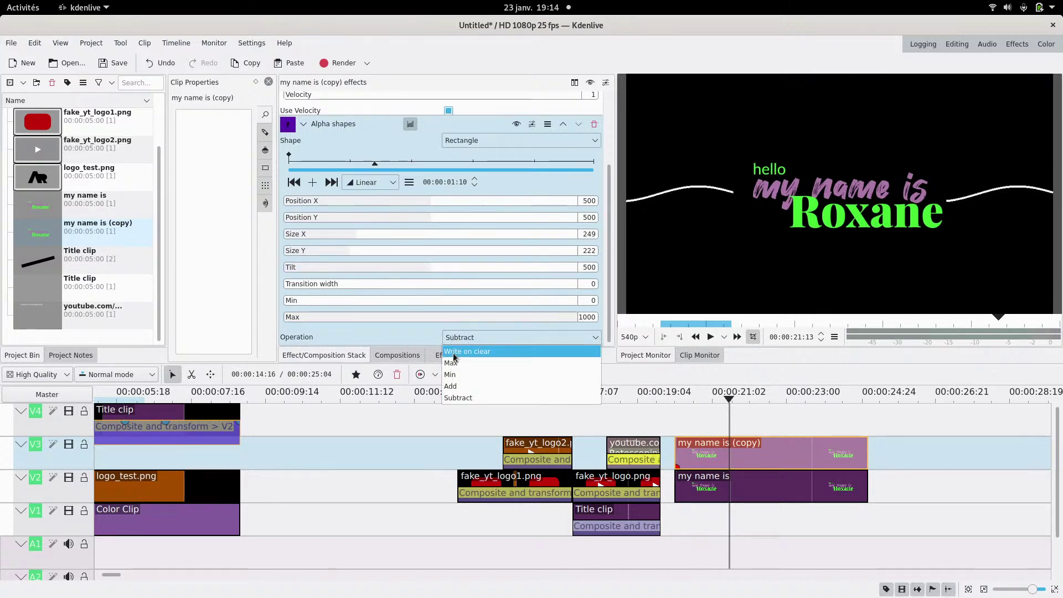
{"action": "left_click", "coordinate": [455, 346]}
{"action": "left_click", "coordinate": [457, 340]}
{"action": "left_click", "coordinate": [453, 362]}
{"action": "left_click", "coordinate": [456, 340]}
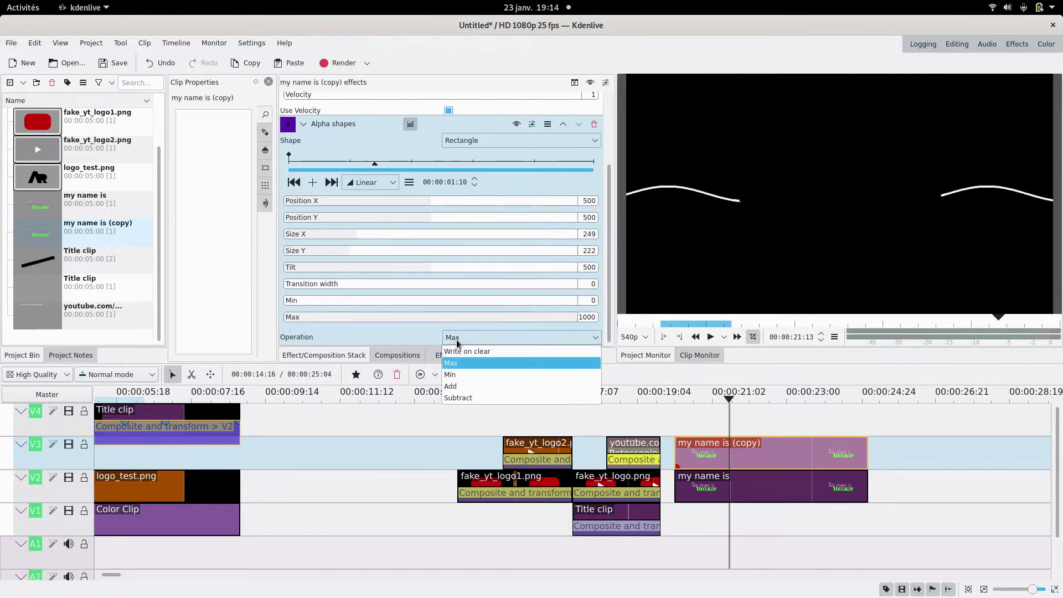
{"action": "left_click", "coordinate": [461, 374]}
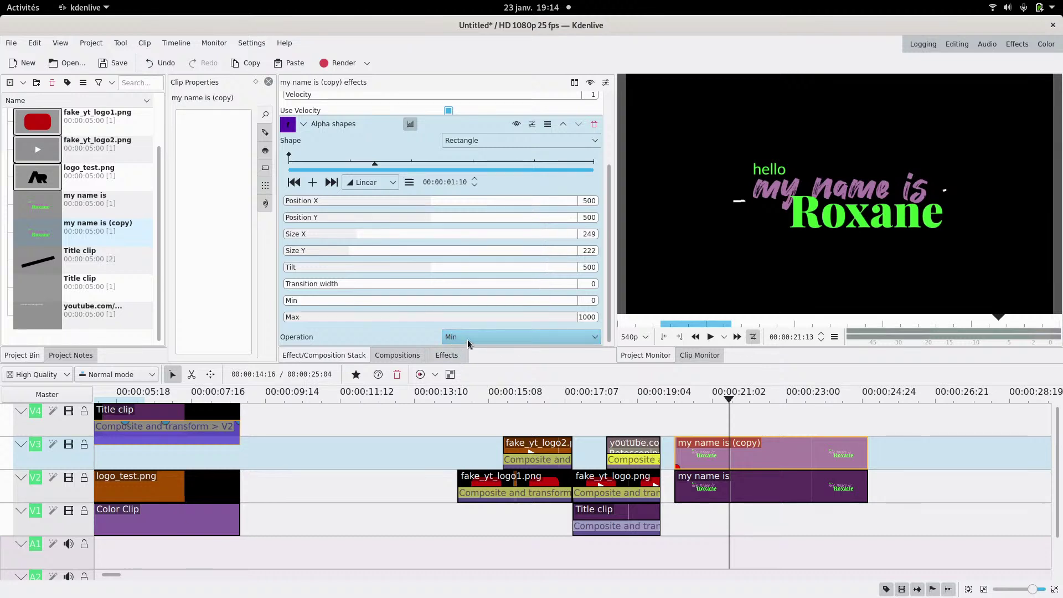
{"action": "left_click", "coordinate": [467, 340]}
{"action": "left_click", "coordinate": [467, 386]}
{"action": "left_click", "coordinate": [469, 340]}
{"action": "left_click", "coordinate": [467, 398]}
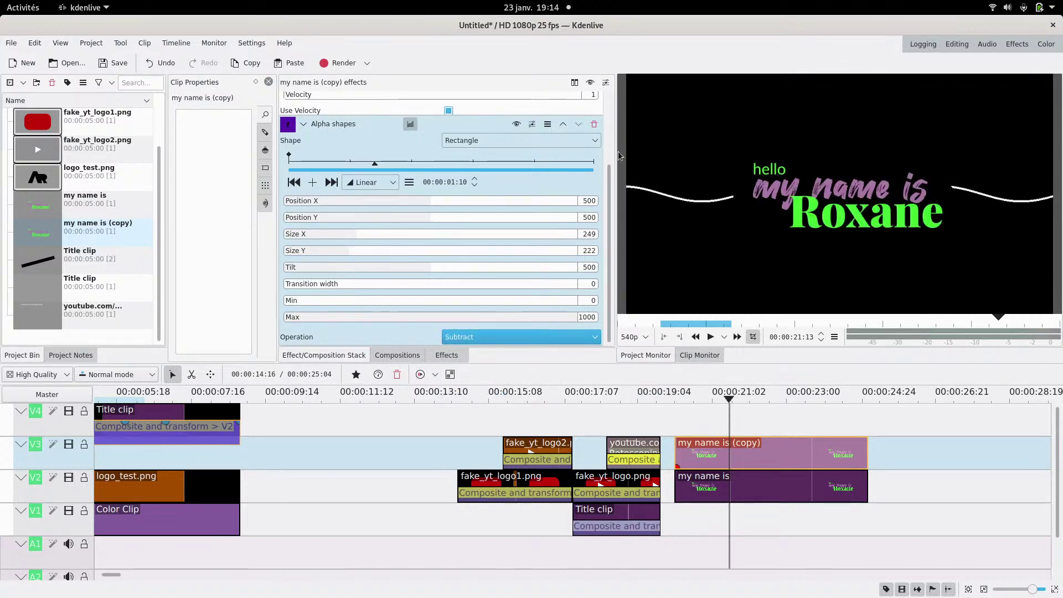
{"action": "left_click", "coordinate": [706, 430]}
{"action": "left_click_drag", "start_coordinate": [706, 430], "coordinate": [755, 426]}
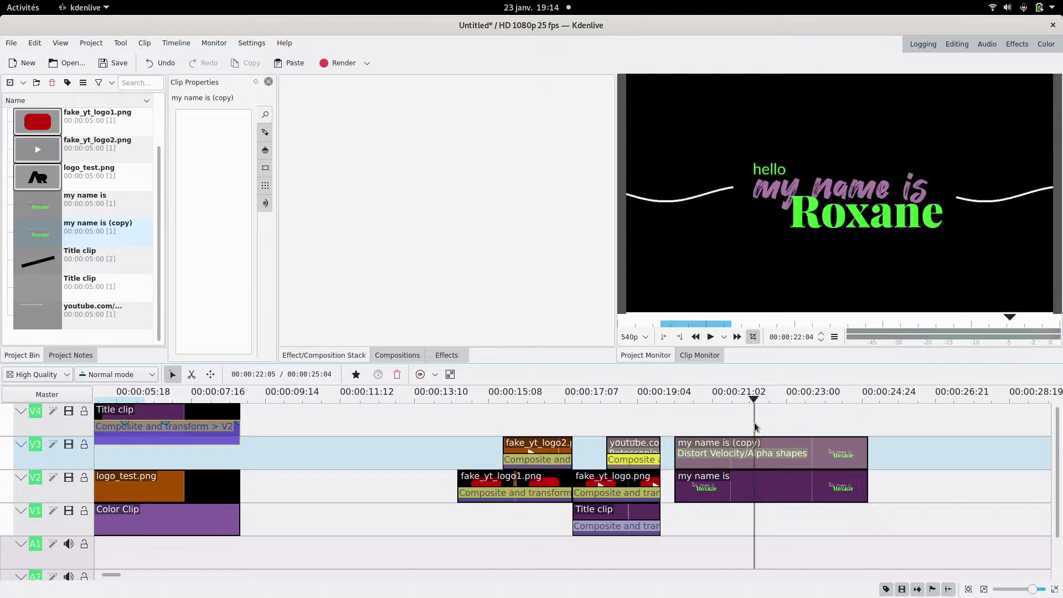
- Rework the two side lines in the copied title into one continuous white line across the full frame width, and update the title
{"action": "double_click", "coordinate": [39, 237]}
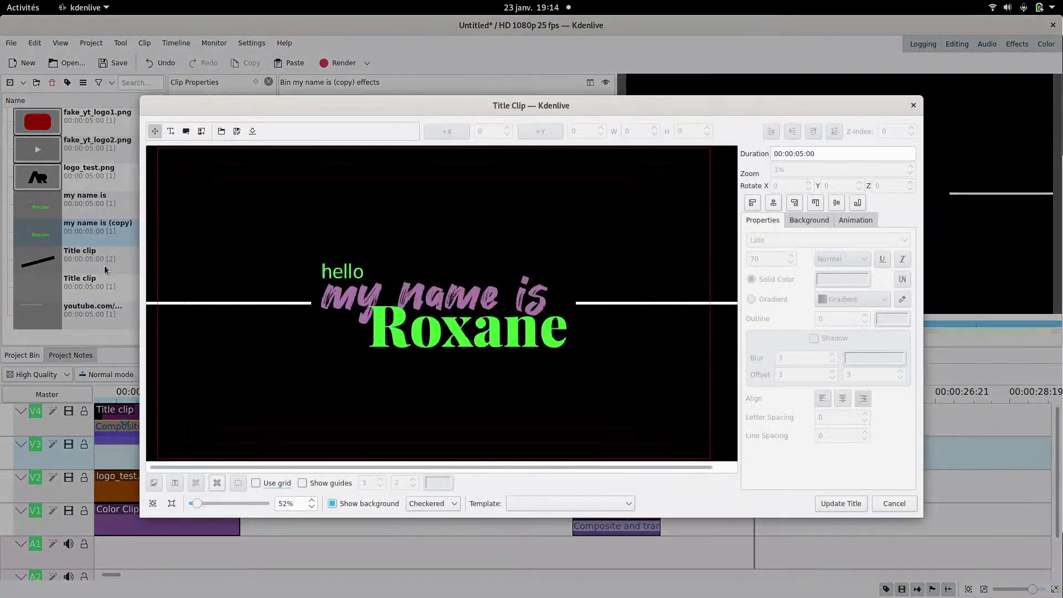
{"action": "left_click", "coordinate": [290, 304]}
{"action": "left_click", "coordinate": [638, 308]}
{"action": "left_click", "coordinate": [636, 304]}
{"action": "left_click", "coordinate": [637, 308]}
{"action": "left_click", "coordinate": [294, 302]}
{"action": "left_click_drag", "start_coordinate": [292, 304], "coordinate": [466, 314]}
{"action": "left_click_drag", "start_coordinate": [358, 317], "coordinate": [95, 319]}
{"action": "left_click_drag", "start_coordinate": [516, 321], "coordinate": [766, 303]}
{"action": "mouse_move", "coordinate": [476, 326]}
{"action": "left_mouse_down"}
{"action": "mouse_move", "coordinate": [470, 299]}
{"action": "mouse_move", "coordinate": [472, 315]}
{"action": "left_mouse_up"}
{"action": "left_click", "coordinate": [830, 505]}
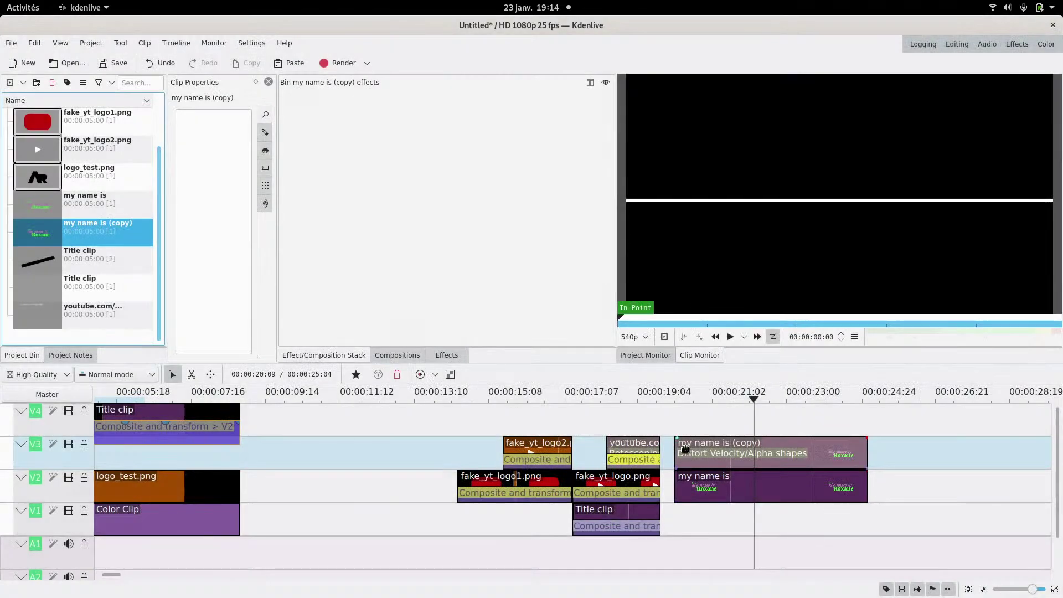
- Set Position X of the copied title's Alpha shapes mask to 525 and scrub through the title
{"action": "left_click", "coordinate": [730, 425]}
{"action": "left_click_drag", "start_coordinate": [730, 424], "coordinate": [775, 414]}
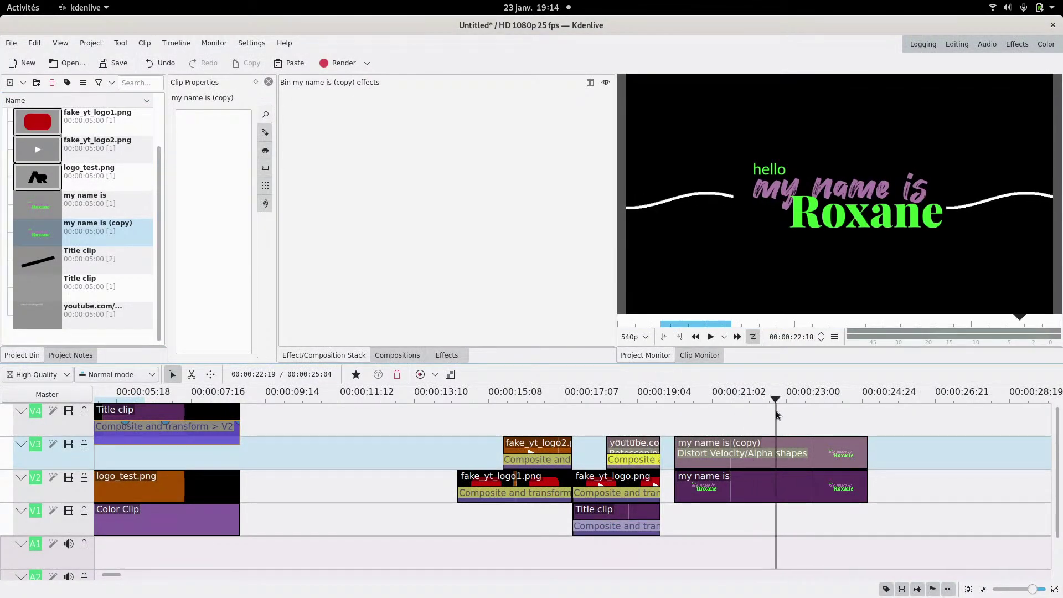
{"action": "left_click", "coordinate": [773, 452]}
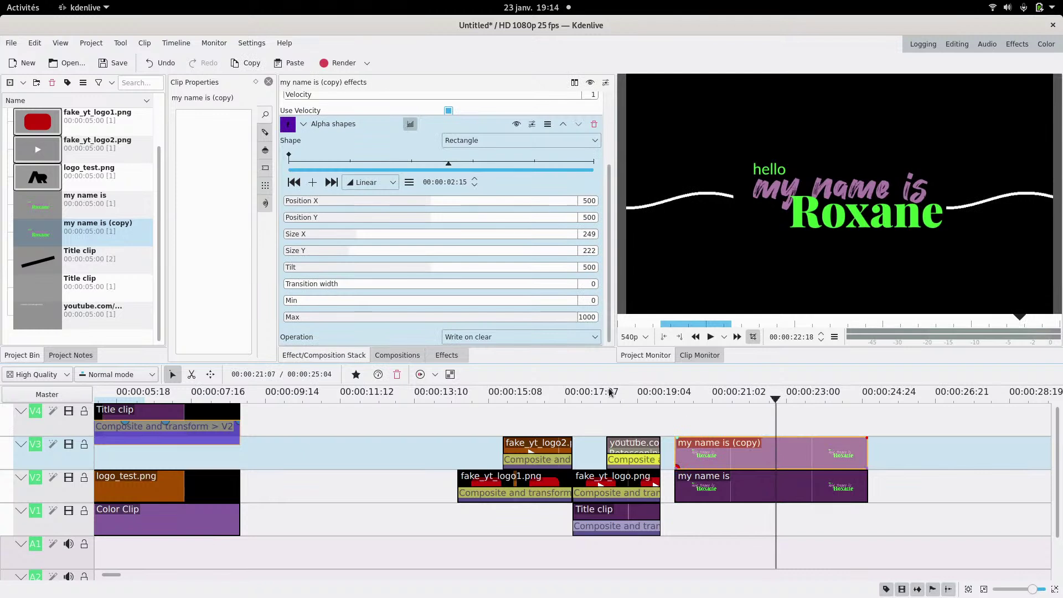
{"action": "left_click", "coordinate": [439, 203]}
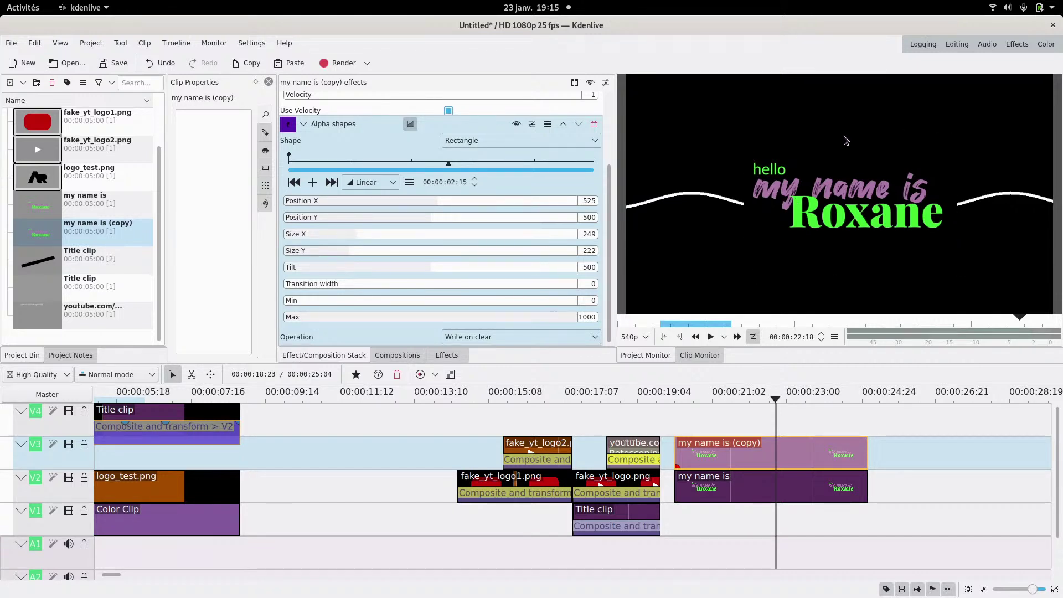
{"action": "left_click", "coordinate": [709, 424]}
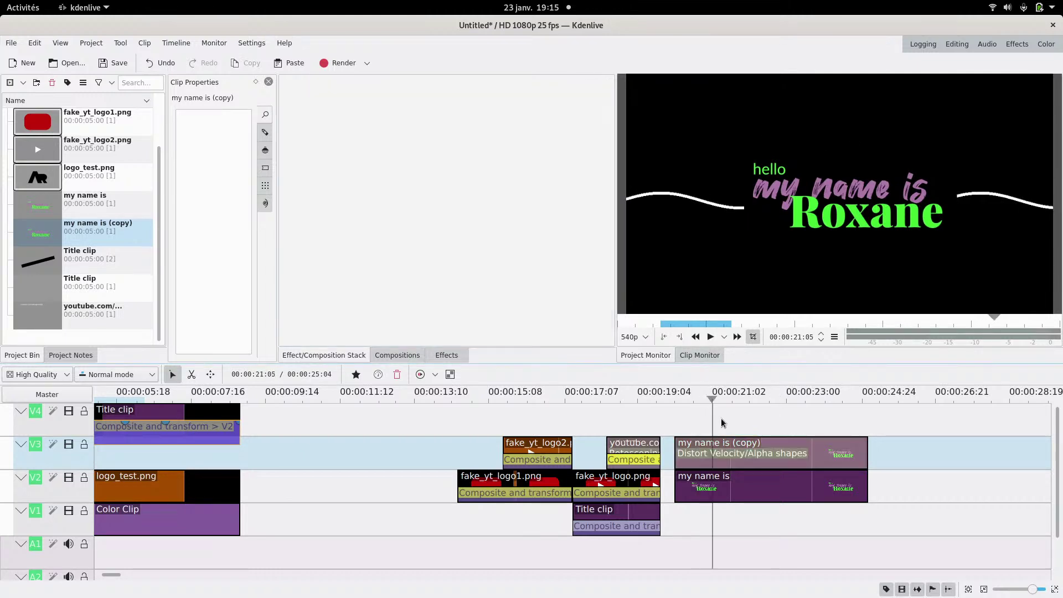
- Disable and re-enable the Alpha shapes effect on the copied title to compare the line with and without the mask
{"action": "left_click", "coordinate": [788, 451]}
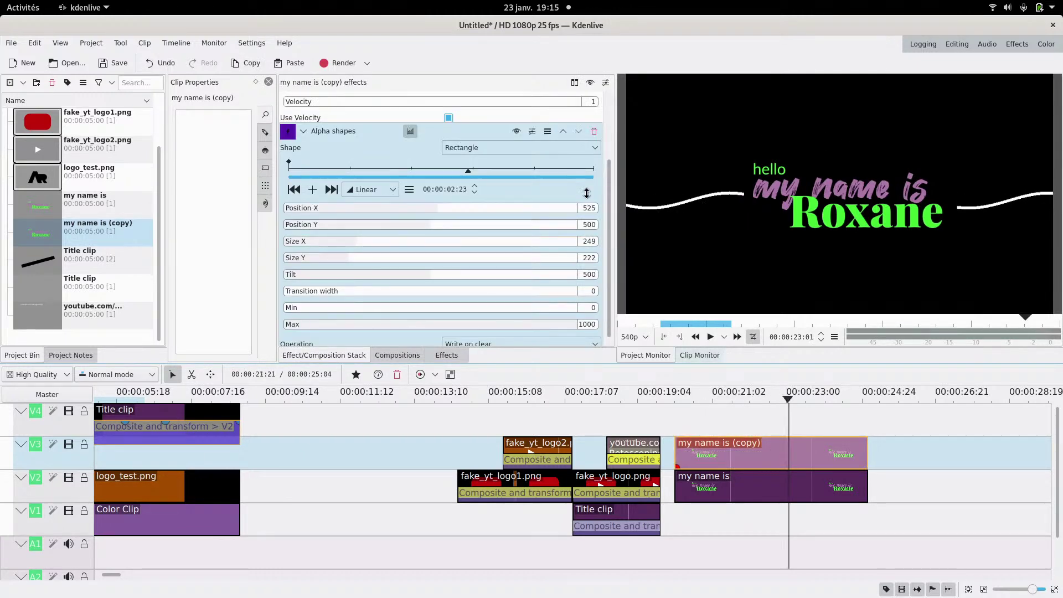
{"action": "left_click", "coordinate": [516, 132]}
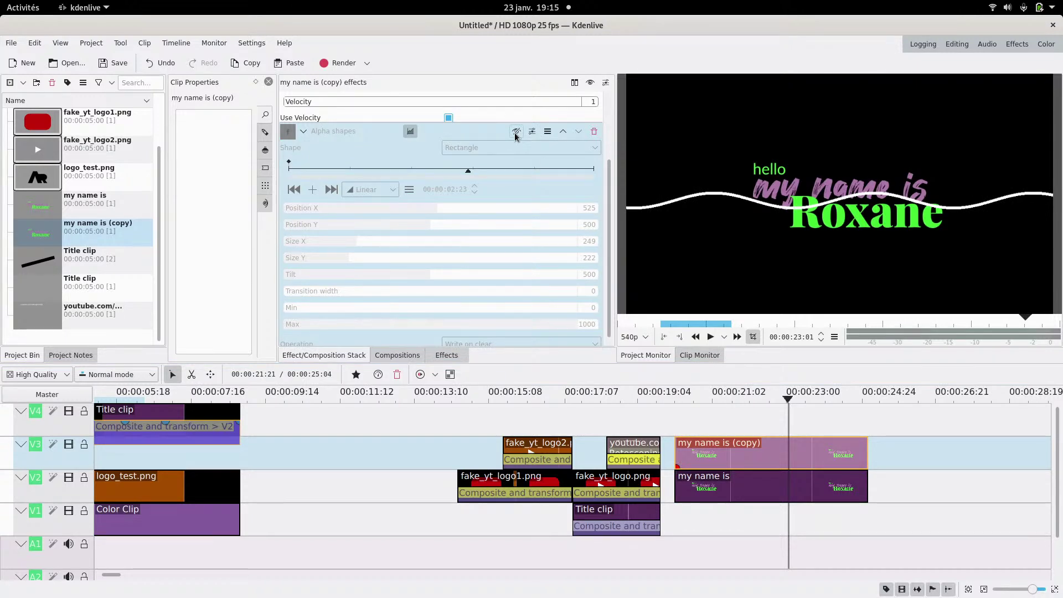
{"action": "left_click", "coordinate": [515, 133]}
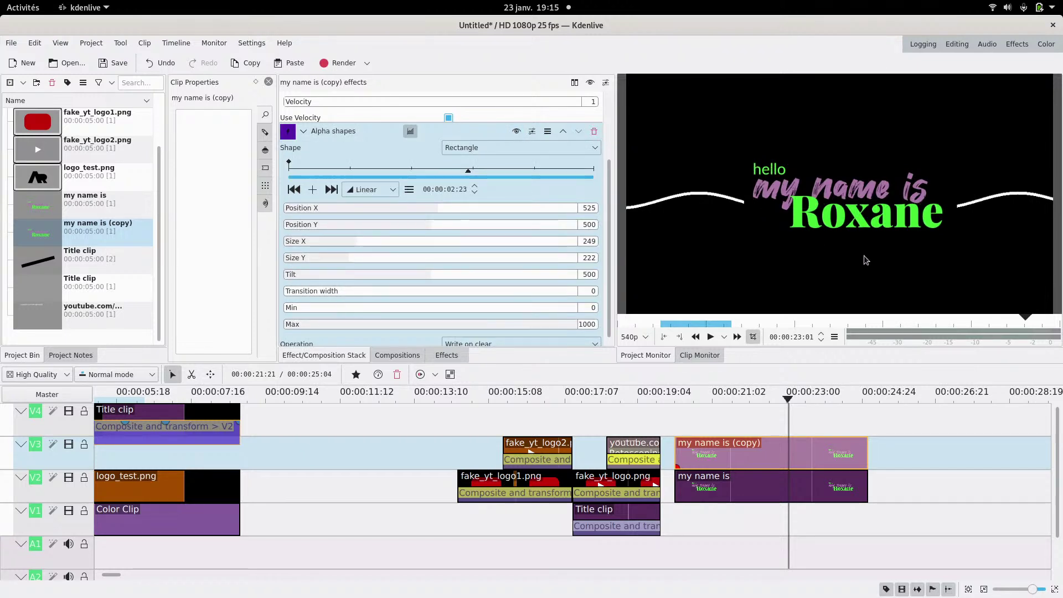
- Play the title from its start to examine the masked line's wave motion
{"action": "left_click", "coordinate": [685, 426]}
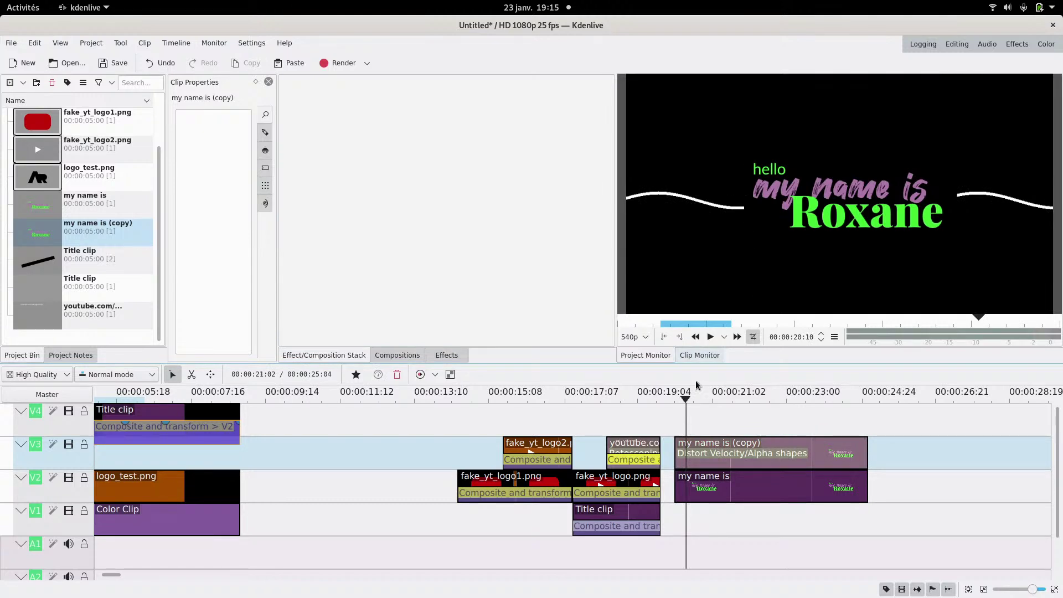
{"action": "key", "text": "space"}
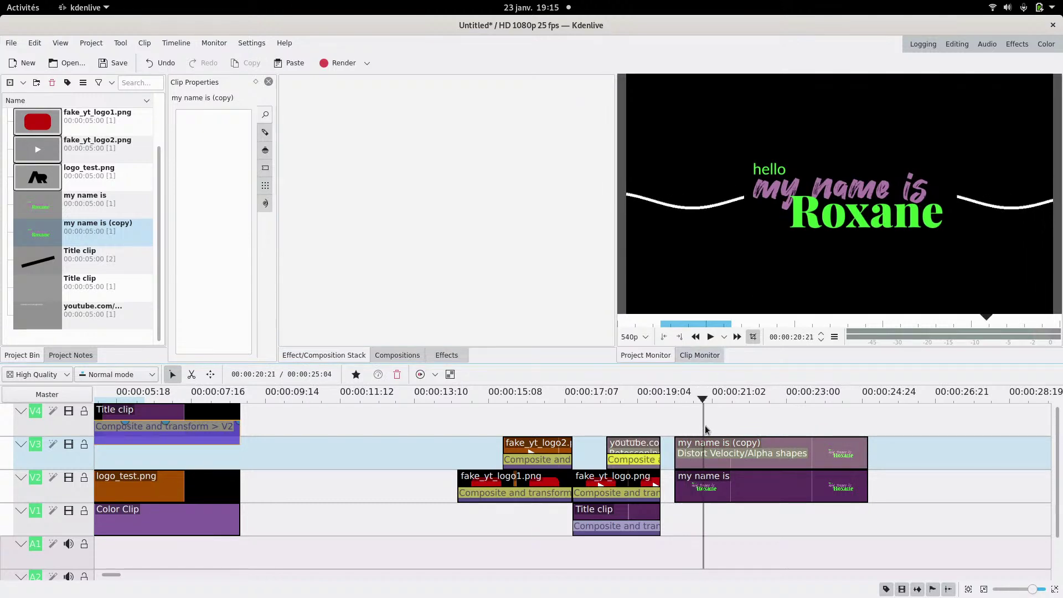
{"action": "left_click", "coordinate": [674, 425]}
{"action": "left_click", "coordinate": [712, 337]}
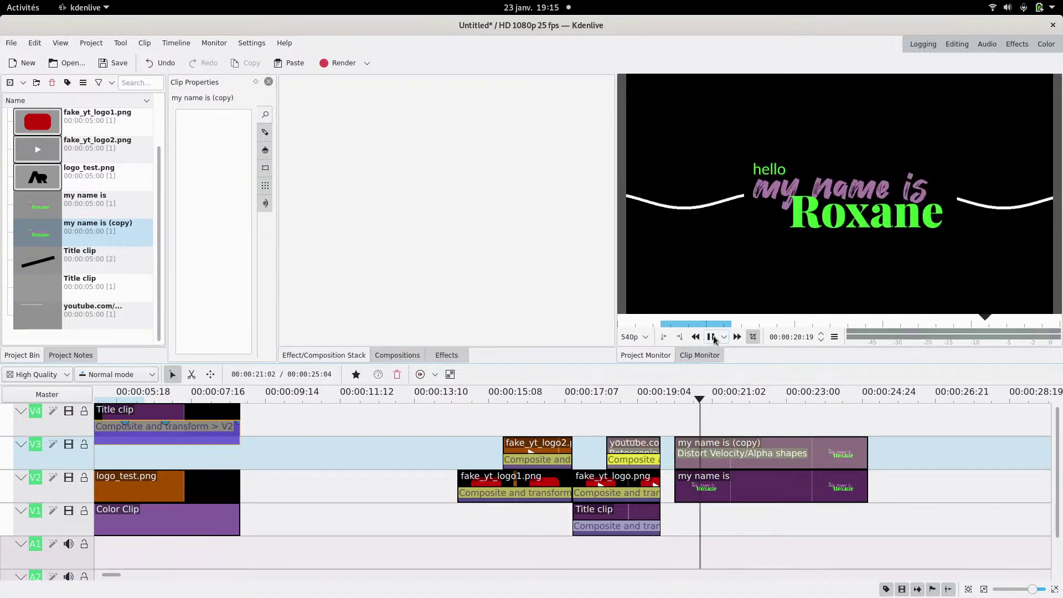
{"action": "left_click", "coordinate": [712, 338]}
- Set the copied title's Alpha shapes mask to Size X 245 and Position X 515, and check it at the title's start
{"action": "left_click", "coordinate": [775, 463]}
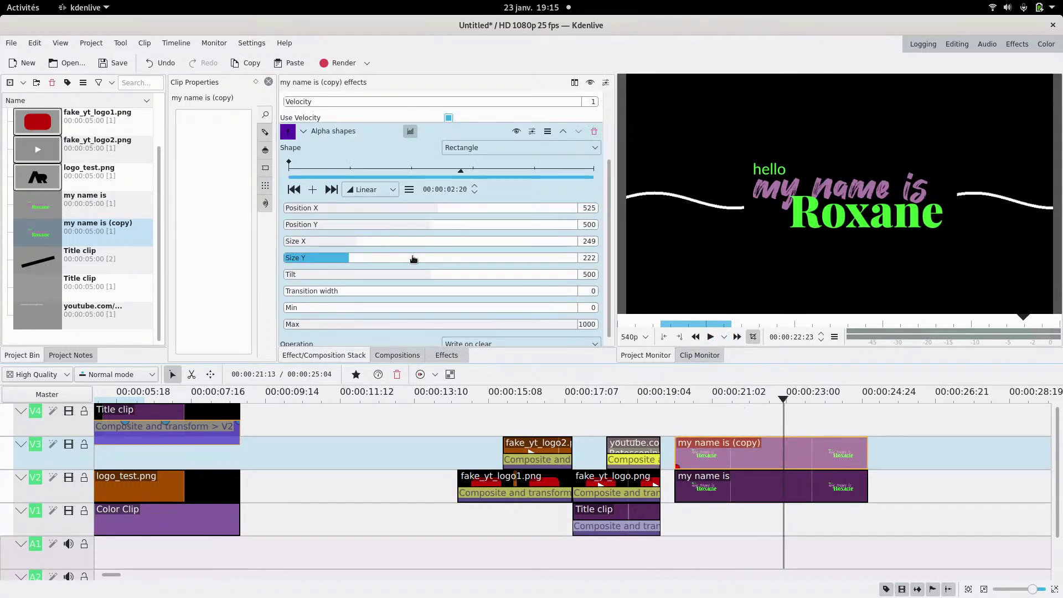
{"action": "left_click", "coordinate": [351, 245]}
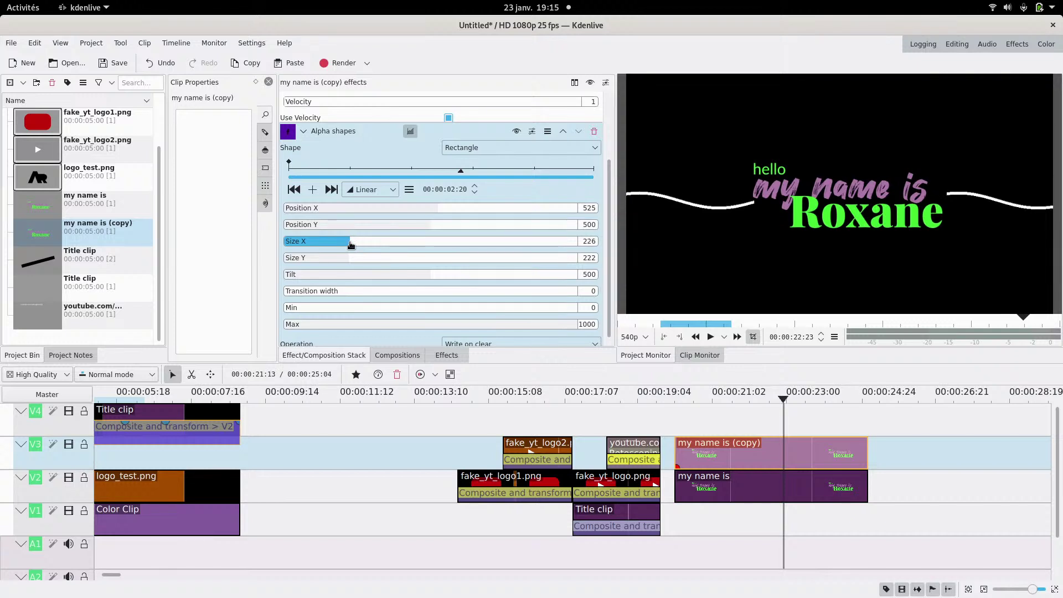
{"action": "left_click", "coordinate": [356, 245]}
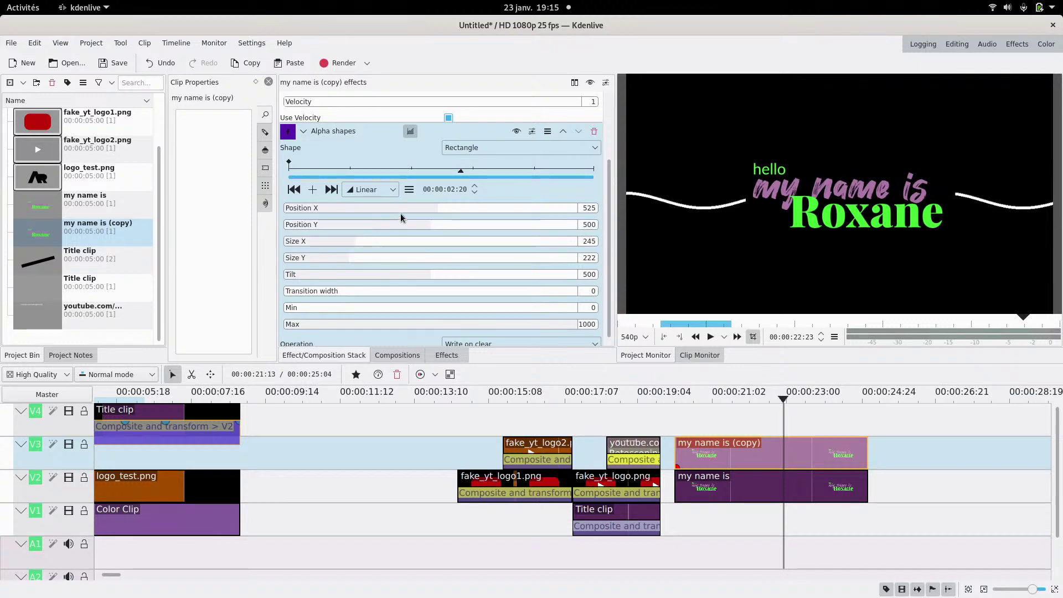
{"action": "left_click", "coordinate": [434, 211]}
{"action": "left_click_drag", "start_coordinate": [732, 425], "coordinate": [807, 428]}
{"action": "left_click", "coordinate": [784, 454]}
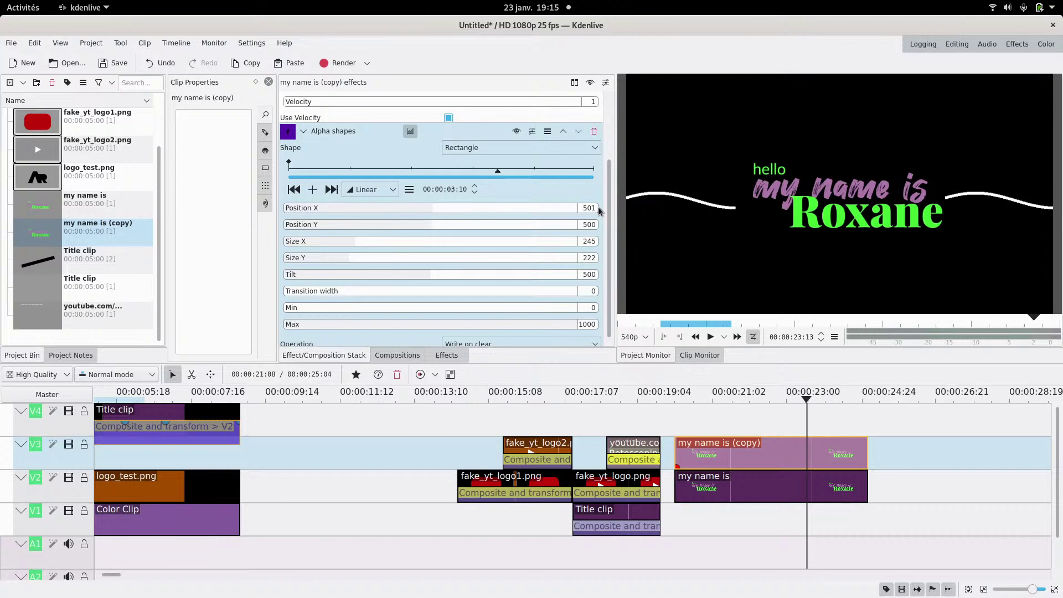
{"action": "left_click_drag", "start_coordinate": [591, 208], "coordinate": [616, 209]}
{"action": "key", "text": "Return"}
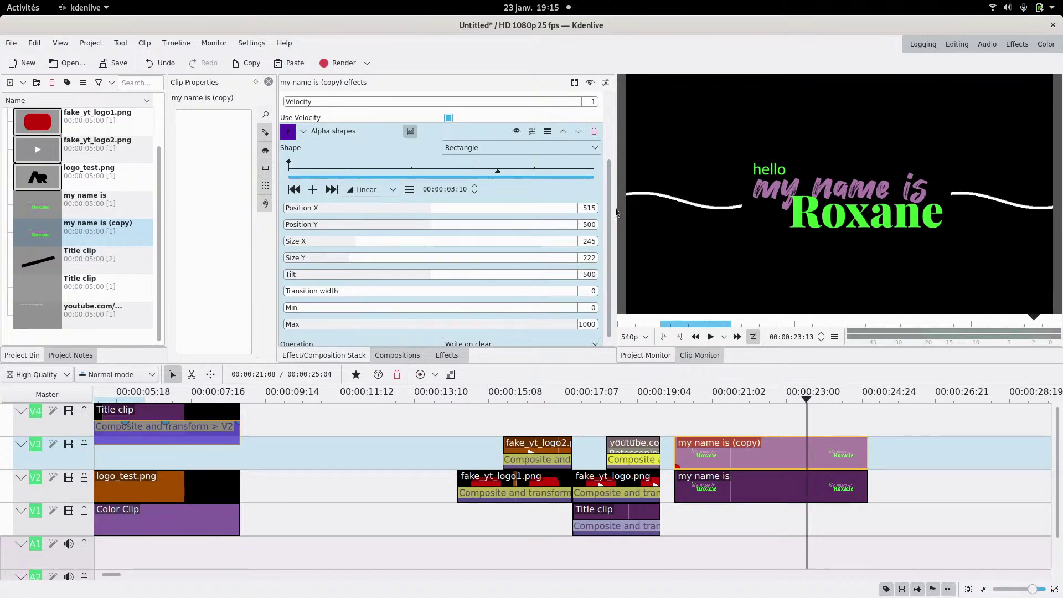
{"action": "left_click", "coordinate": [704, 416]}
{"action": "left_click", "coordinate": [683, 416]}
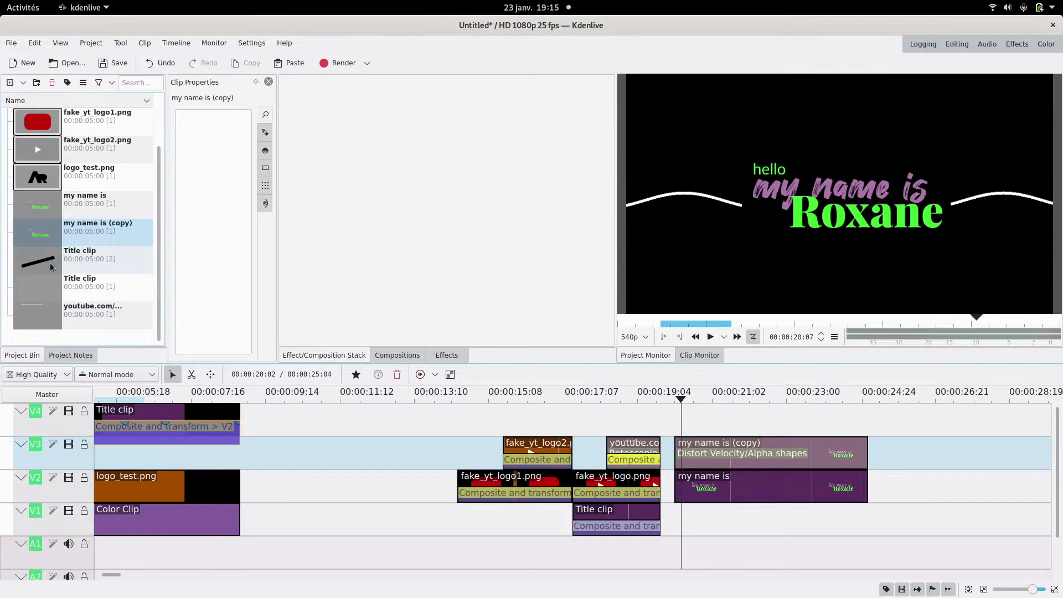
- Reopen the copied title and add two full-width white rectangles above the line, the one nearest it about 2340 by 104 pixels
{"action": "double_click", "coordinate": [40, 237]}
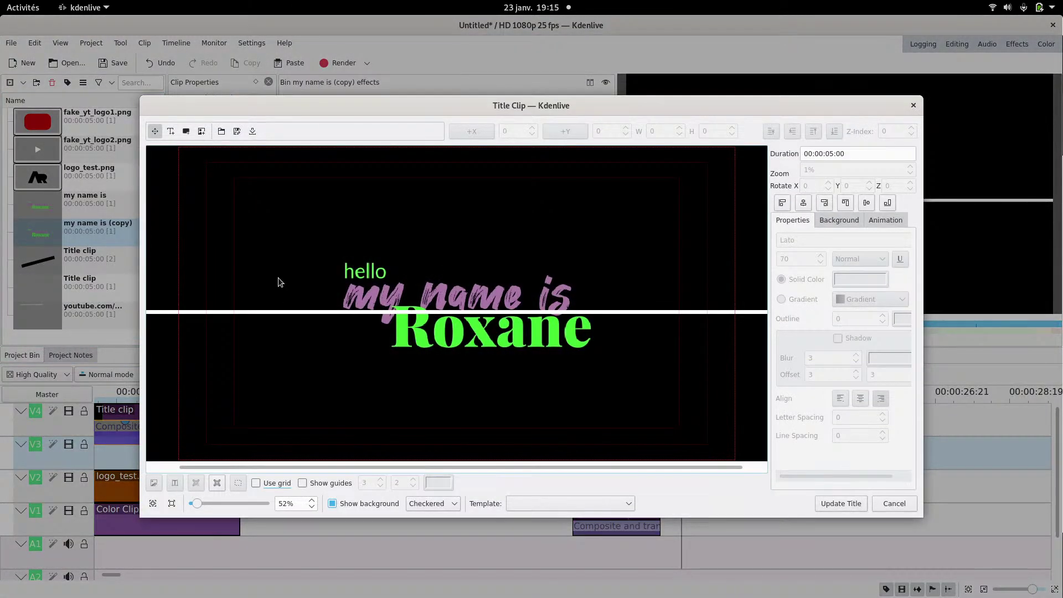
{"action": "key", "text": "alt+r"}
{"action": "left_click_drag", "start_coordinate": [208, 233], "coordinate": [881, 263]}
{"action": "left_click_drag", "start_coordinate": [701, 258], "coordinate": [616, 298]}
{"action": "key", "text": "alt+r"}
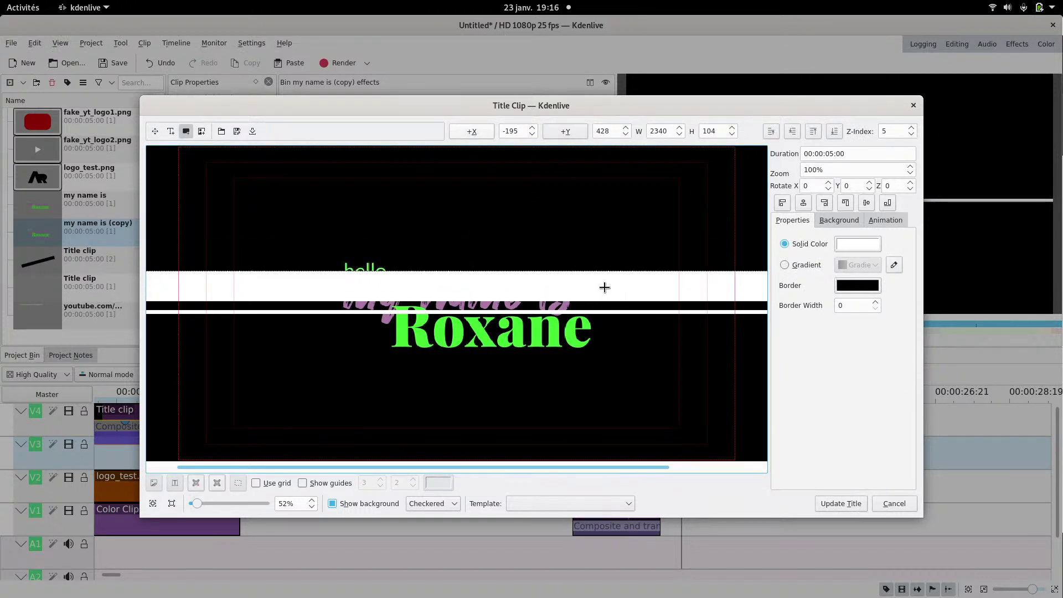
{"action": "left_click_drag", "start_coordinate": [168, 191], "coordinate": [591, 252]}
- Add two full-width white rectangles below the line, the lowest about 2270 by 184 pixels, and update the title
{"action": "key", "text": "alt+r"}
{"action": "mouse_move", "coordinate": [151, 349]}
{"action": "left_mouse_down"}
{"action": "mouse_move", "coordinate": [465, 373]}
{"action": "mouse_move", "coordinate": [828, 363]}
{"action": "mouse_move", "coordinate": [843, 379]}
{"action": "left_mouse_up"}
{"action": "left_click_drag", "start_coordinate": [707, 363], "coordinate": [665, 338]}
{"action": "key", "text": "alt+r"}
{"action": "left_click_drag", "start_coordinate": [156, 379], "coordinate": [804, 436]}
{"action": "left_click_drag", "start_coordinate": [660, 418], "coordinate": [610, 394]}
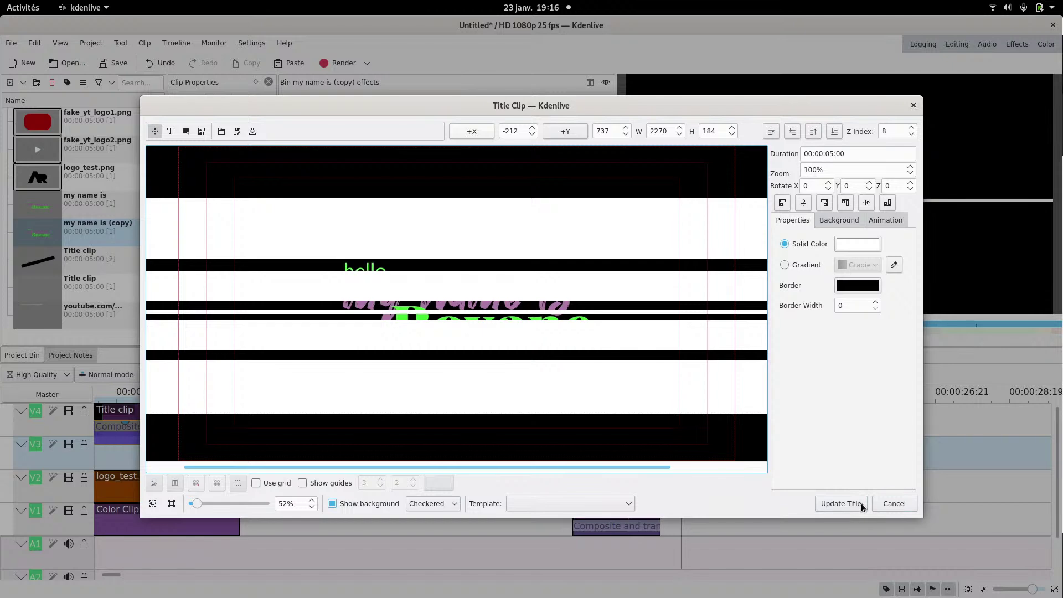
{"action": "left_click", "coordinate": [841, 504]}
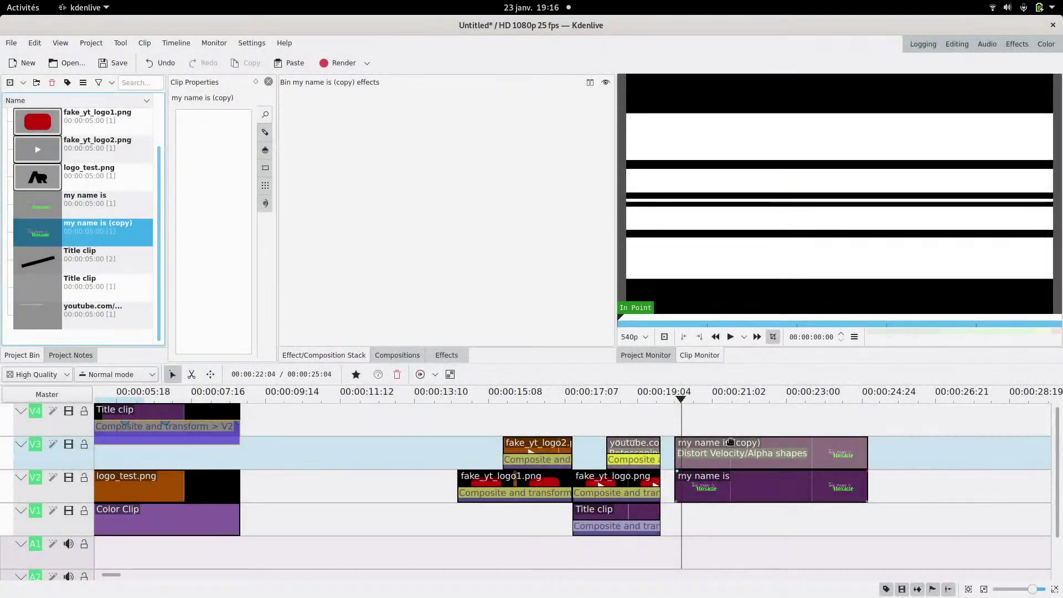
- Set the copied title's Alpha shapes mask to Size Y 446 and play the title to check the masked stripes
{"action": "left_click", "coordinate": [705, 417]}
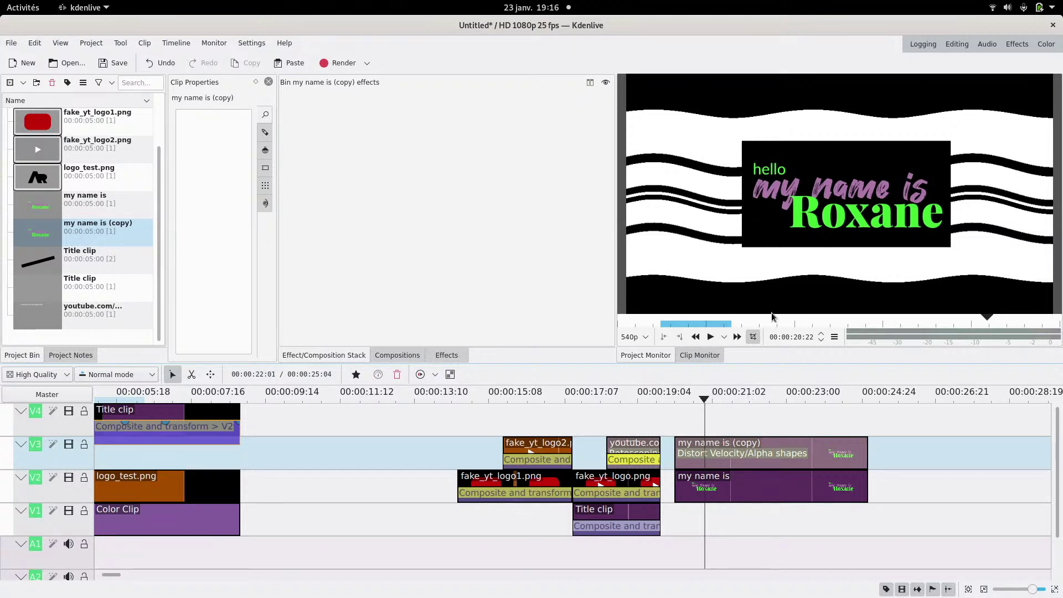
{"action": "left_click", "coordinate": [753, 444]}
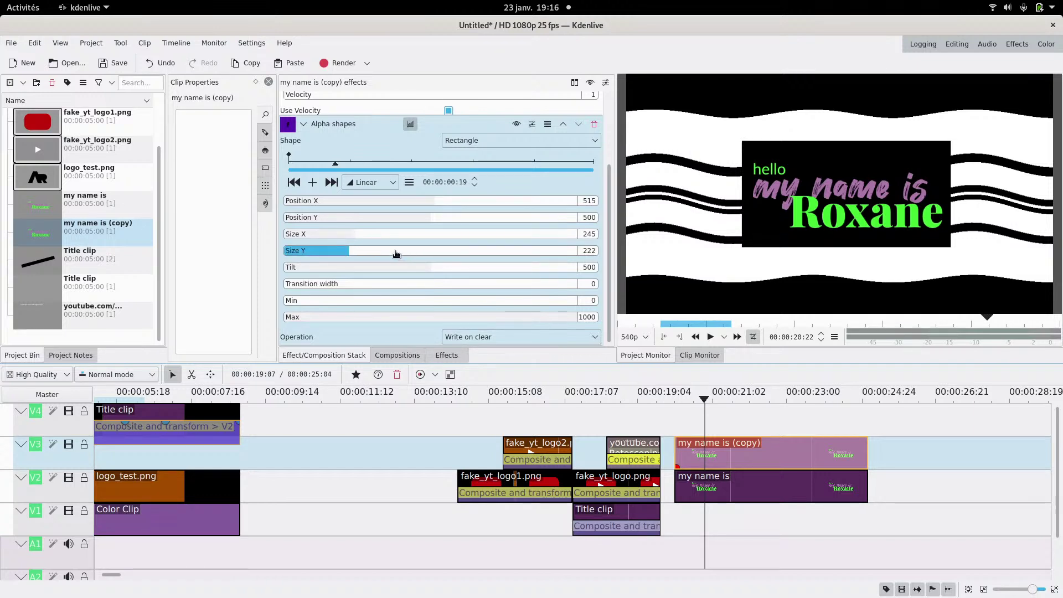
{"action": "left_click", "coordinate": [416, 254]}
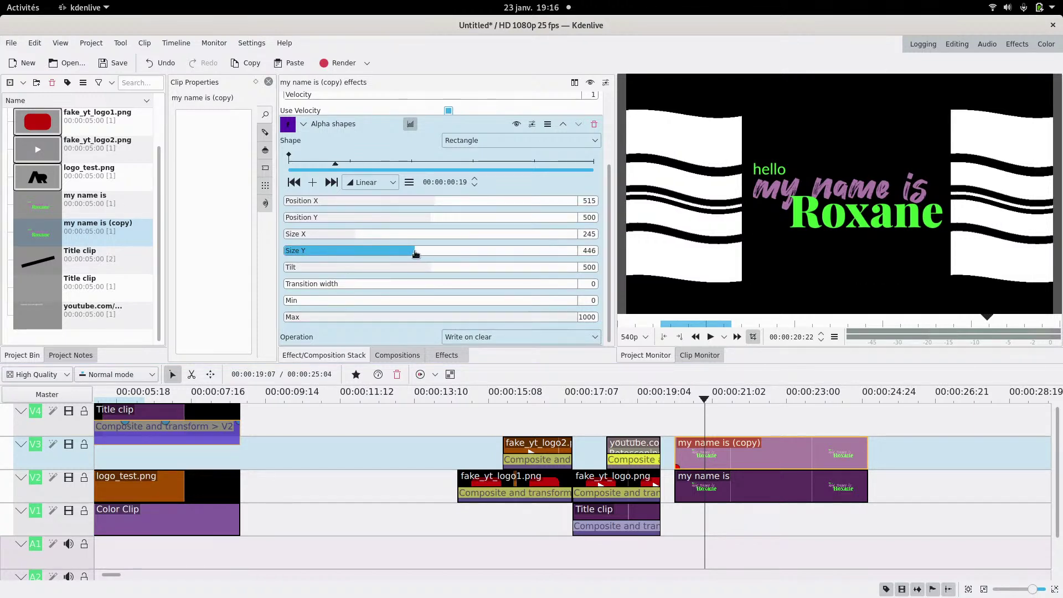
{"action": "left_click", "coordinate": [670, 425]}
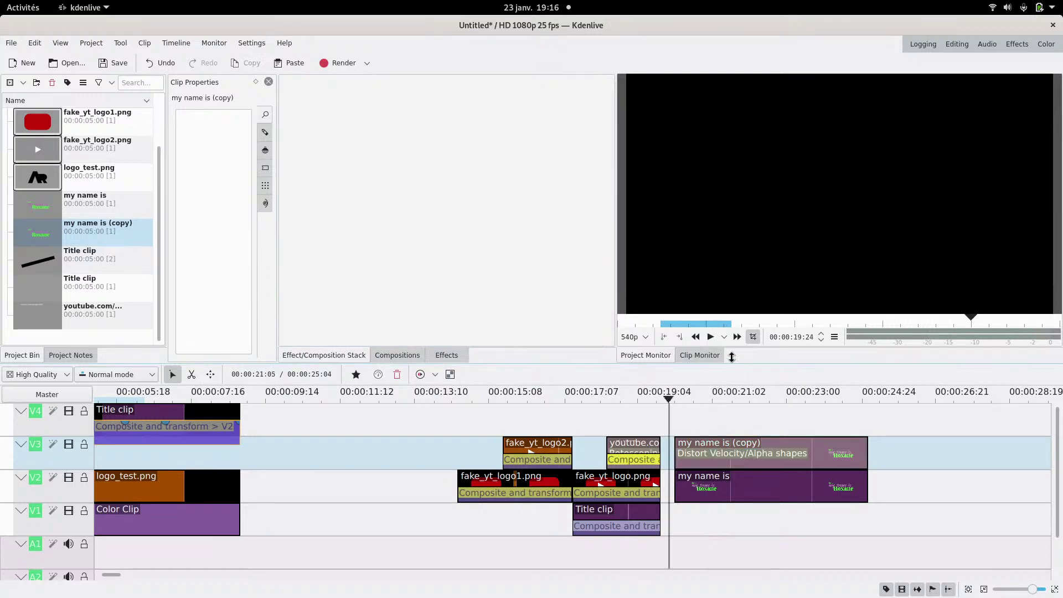
{"action": "left_click", "coordinate": [711, 338]}
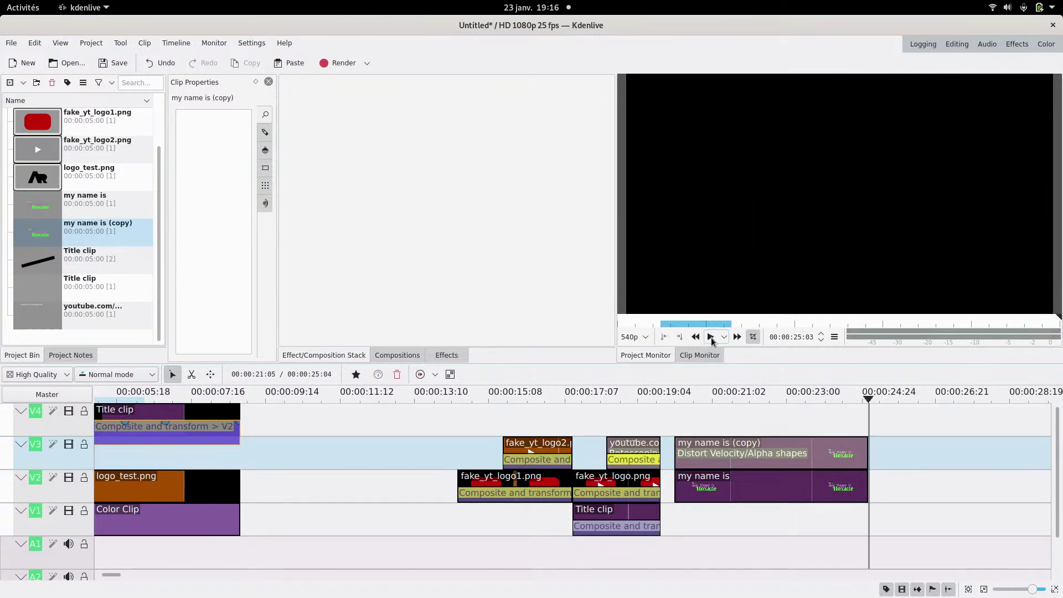
{"action": "left_click", "coordinate": [719, 422]}
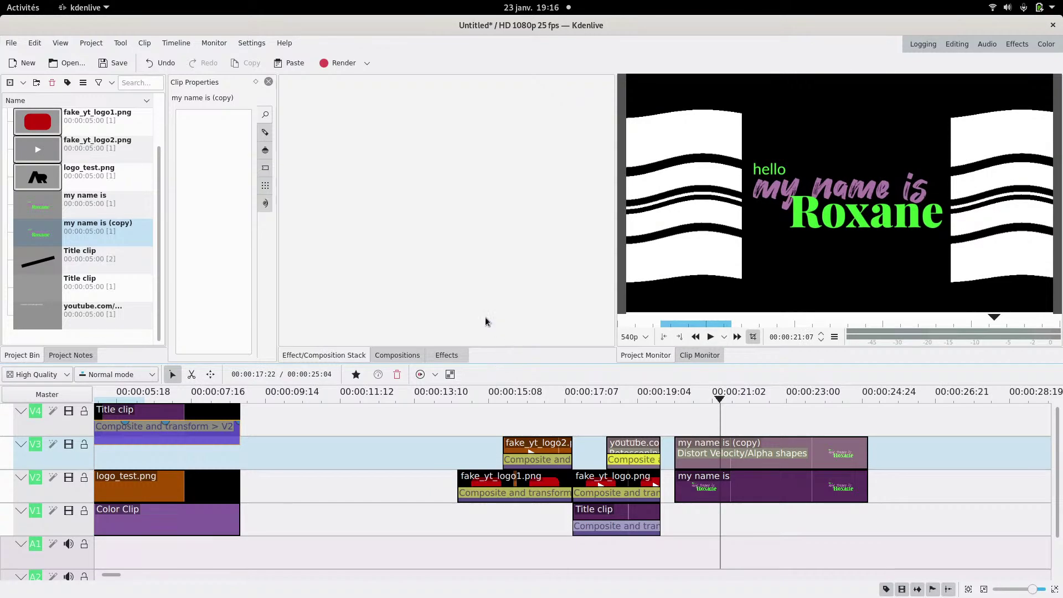
- Switch to YouTube Studio in Firefox to read the live chat, and return to Kdenlive
{"action": "mouse_move", "coordinate": [2, 1]}
{"action": "left_click", "coordinate": [723, 227]}
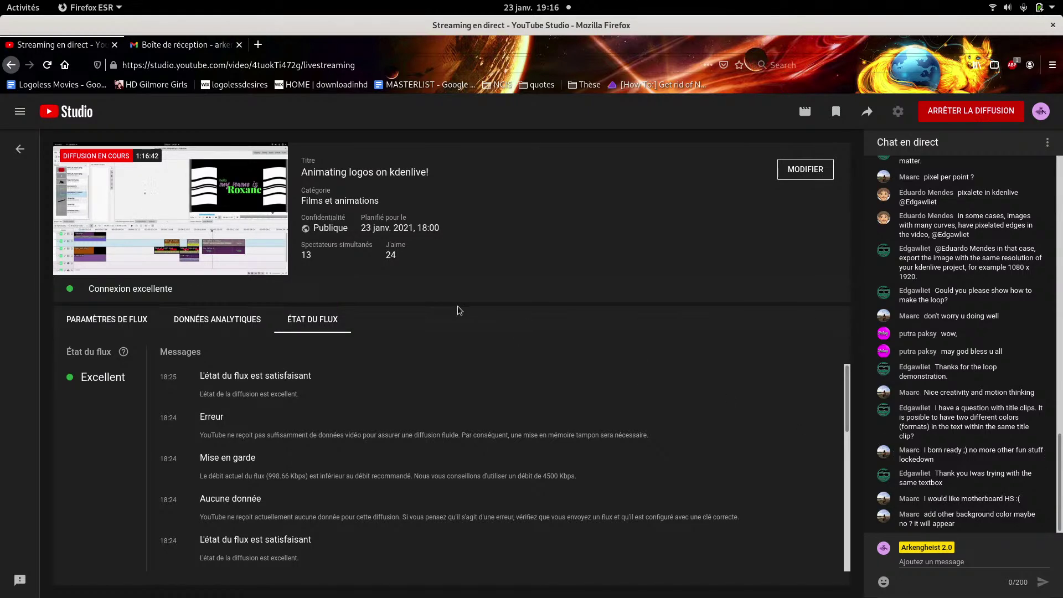
{"action": "mouse_move", "coordinate": [1, 0]}
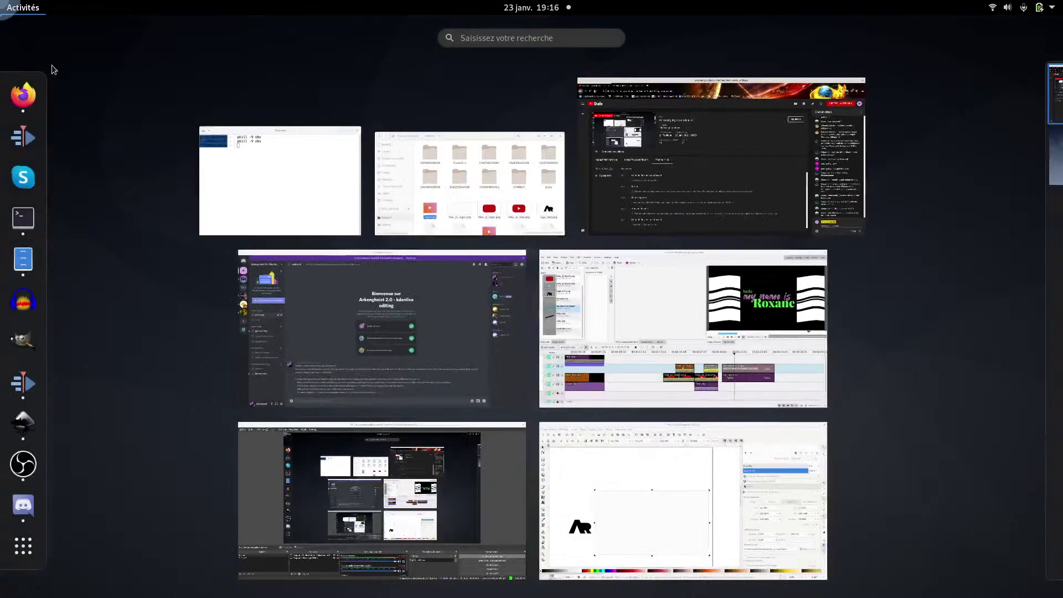
{"action": "left_click", "coordinate": [699, 318]}
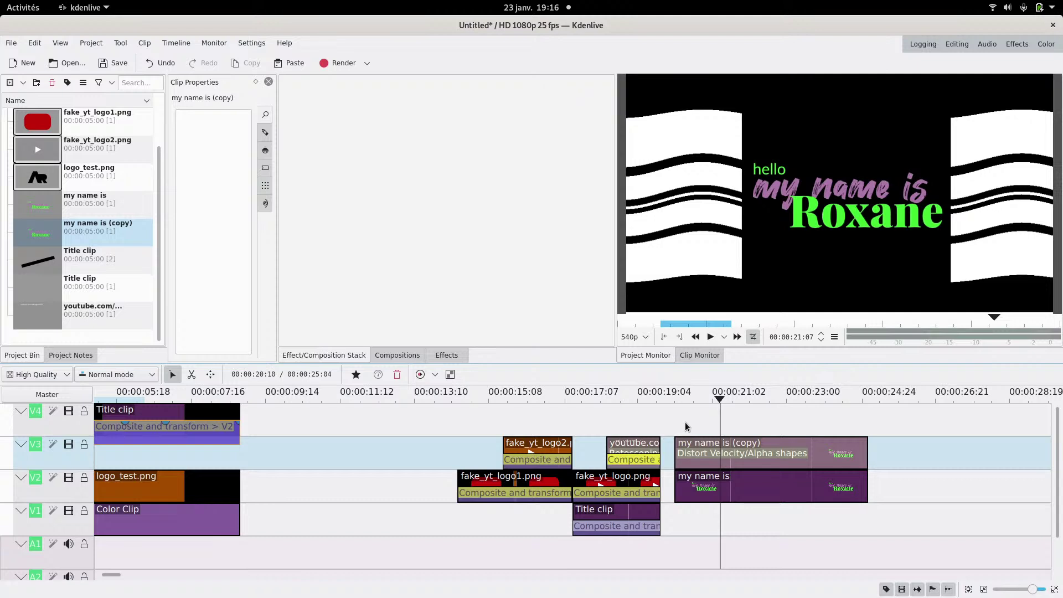
- Search the effects for "dis" to locate the Distort Velocity effect
{"action": "left_click", "coordinate": [446, 355]}
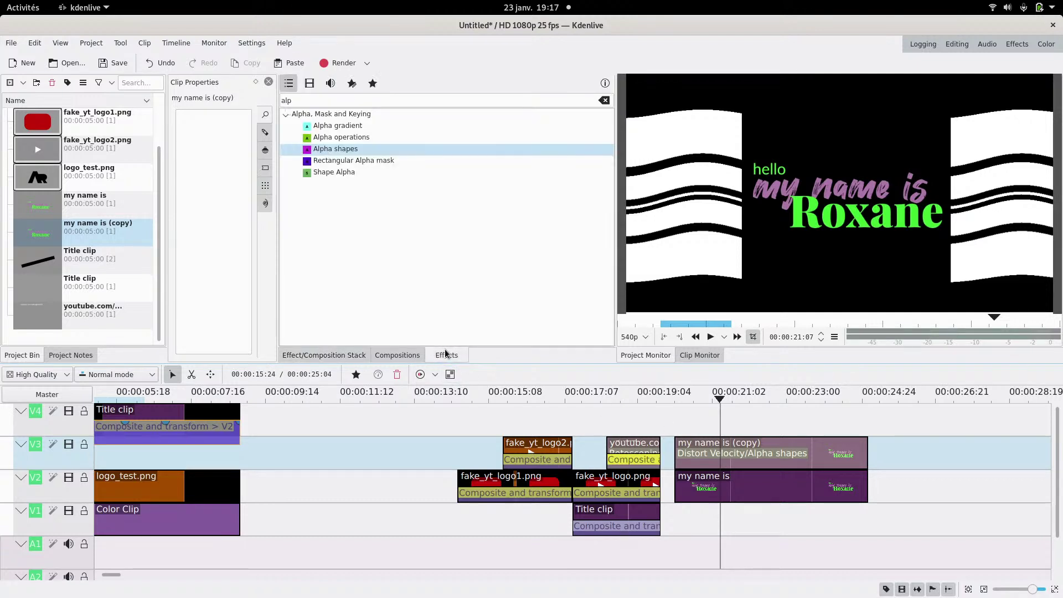
{"action": "left_click", "coordinate": [412, 100]}
{"action": "double_click", "coordinate": [414, 98]}
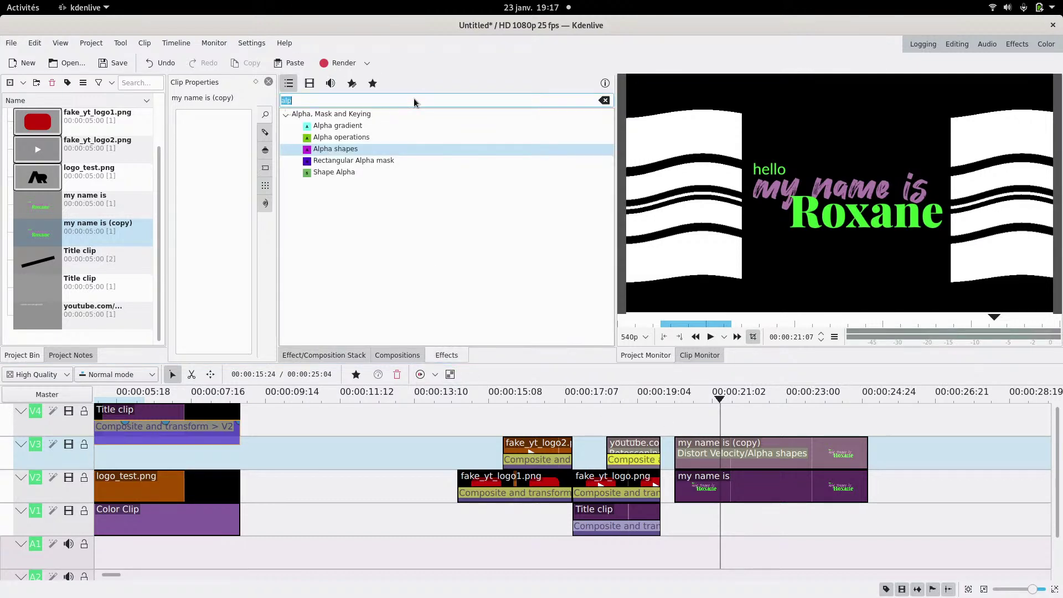
{"action": "type", "text": "dis"}
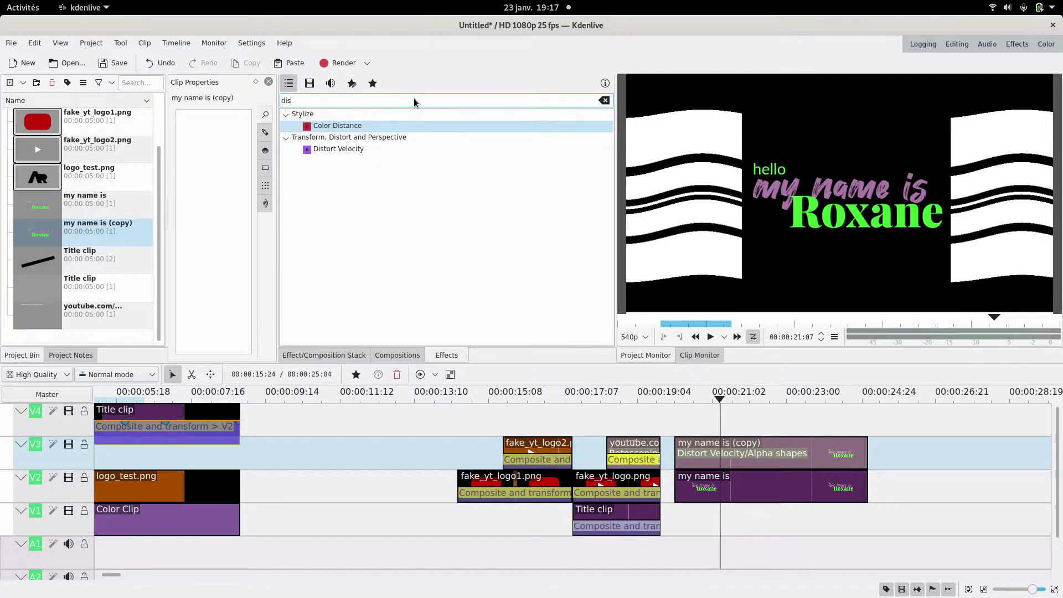
- Set the Distort Velocity effect's Velocity to 55 on the copied title and play it to examine the wave speed
{"action": "left_click", "coordinate": [742, 450]}
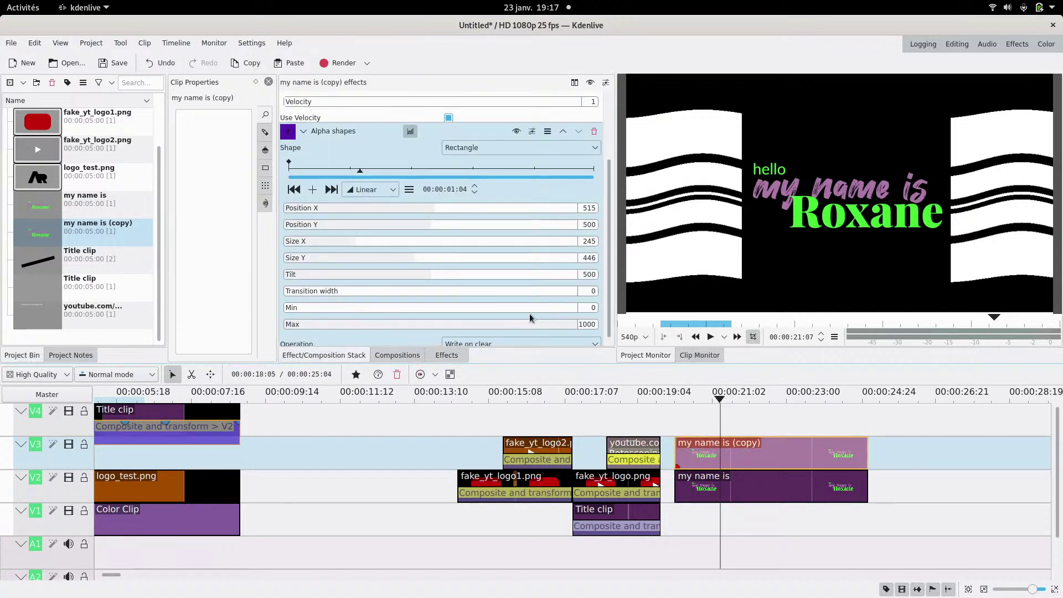
{"action": "scroll", "coordinate": [604, 202], "scroll_direction": "up", "scroll_amount": 3}
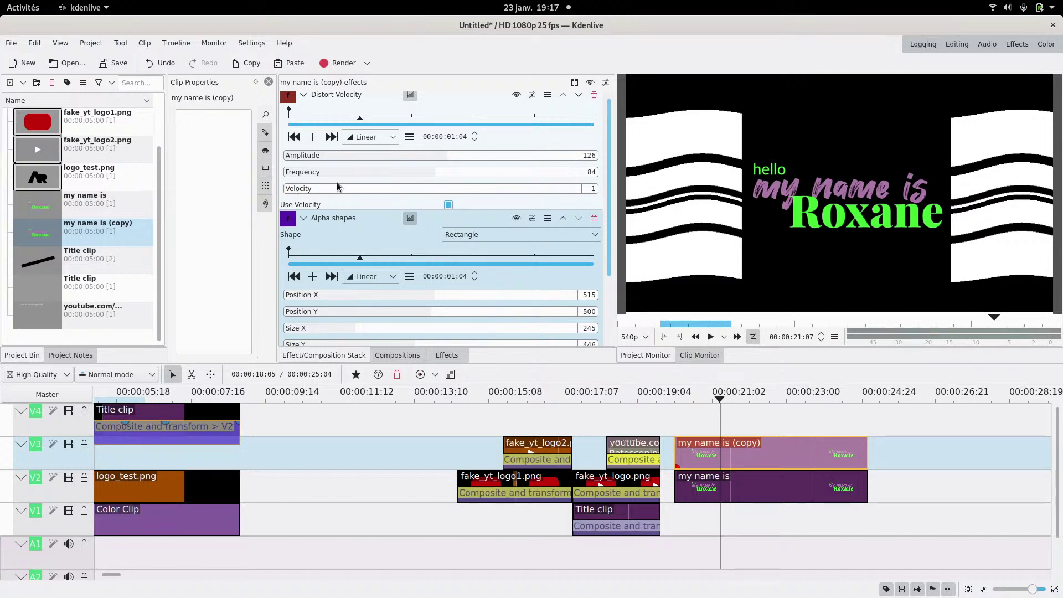
{"action": "left_click_drag", "start_coordinate": [322, 189], "coordinate": [366, 193]}
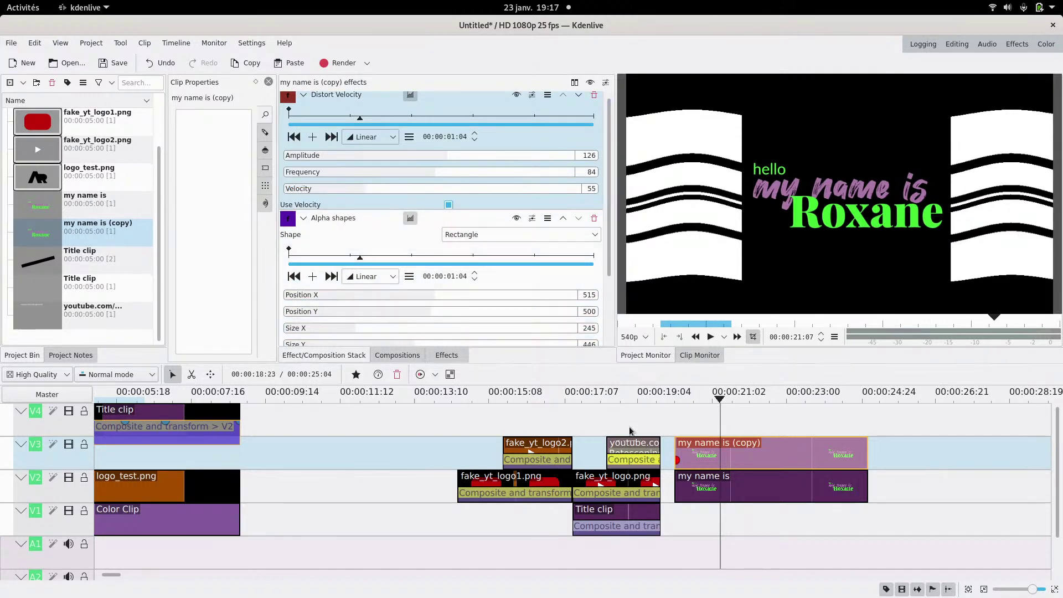
{"action": "left_click", "coordinate": [682, 424]}
{"action": "left_click", "coordinate": [711, 339]}
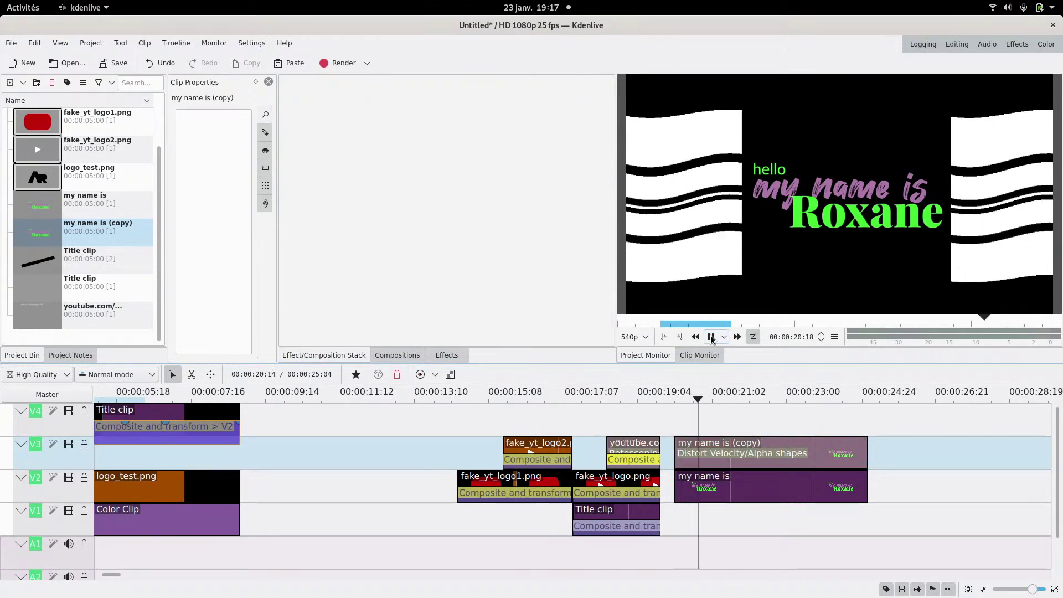
{"action": "left_click", "coordinate": [711, 339]}
- Set the copied title's Distort Velocity Velocity to 3 and play the title to check the wave motion
{"action": "left_click", "coordinate": [750, 463]}
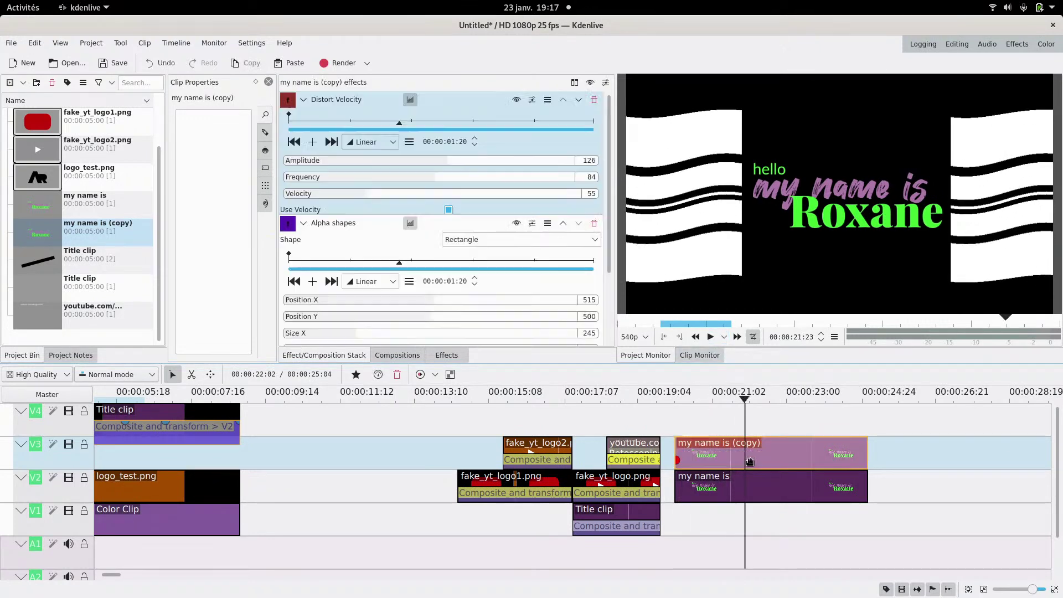
{"action": "left_click_drag", "start_coordinate": [317, 197], "coordinate": [286, 195]}
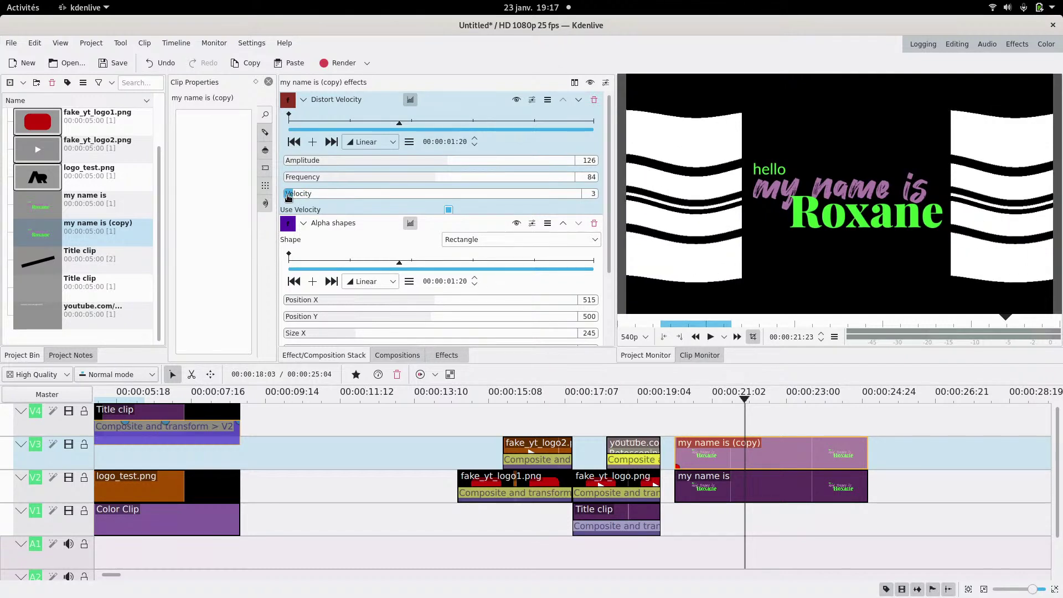
{"action": "key", "text": "Escape"}
{"action": "left_click", "coordinate": [711, 337]}
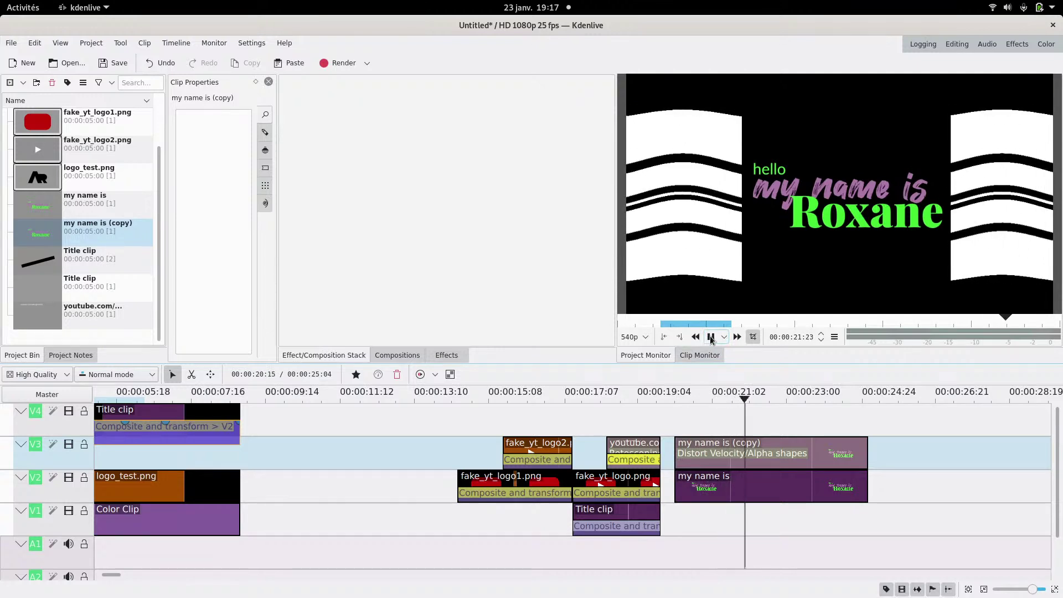
{"action": "left_click", "coordinate": [781, 403]}
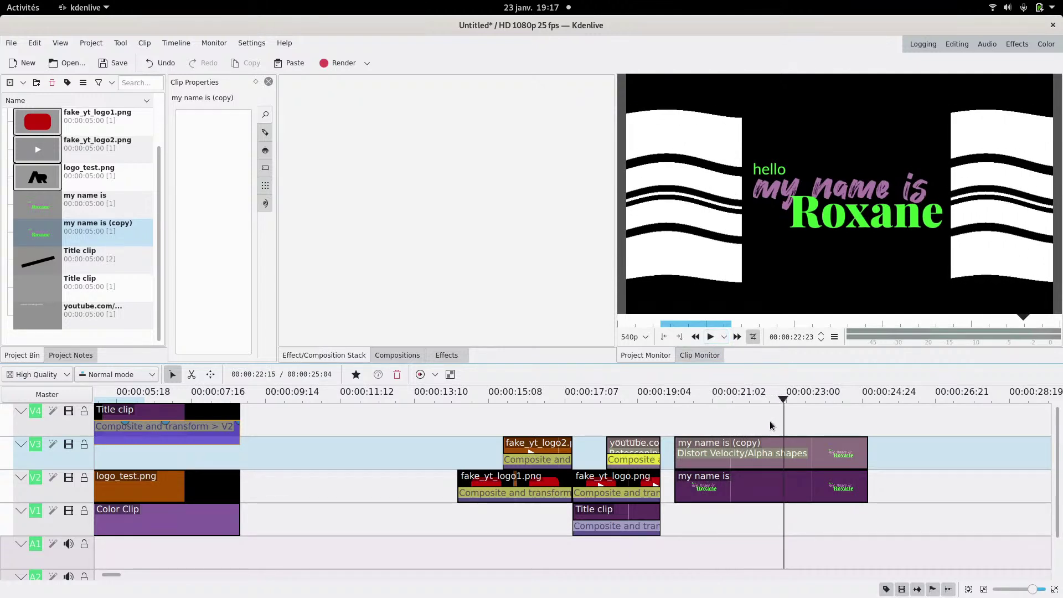
- Start a new title clip and draw three tall white rectangles side by side, each about 270 to 290 by 559 pixels
{"action": "scroll", "coordinate": [720, 423], "scroll_direction": "right", "scroll_amount": 5}
{"action": "left_click", "coordinate": [92, 44]}
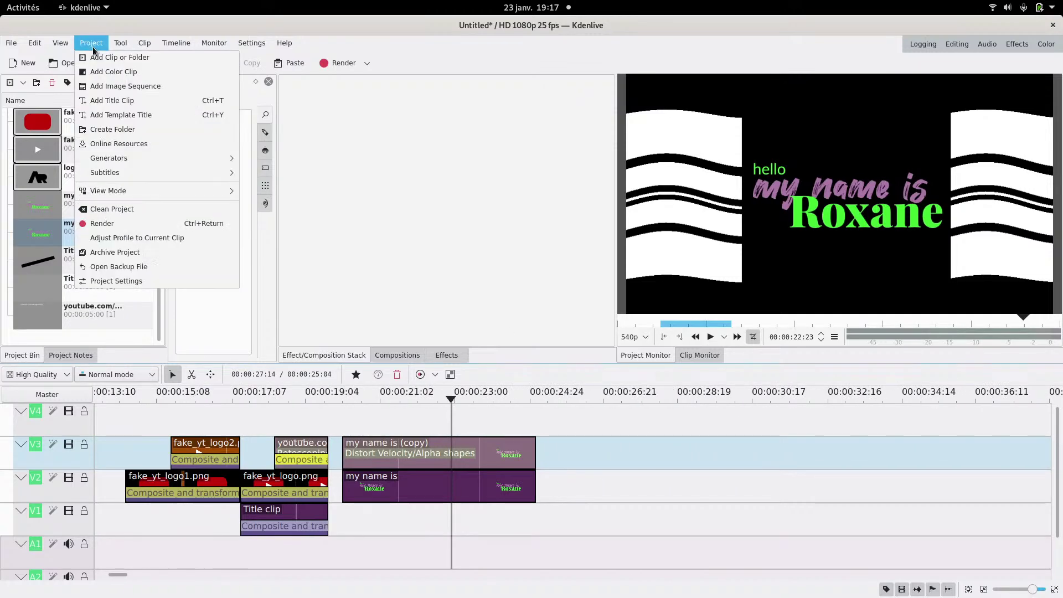
{"action": "left_click", "coordinate": [116, 101]}
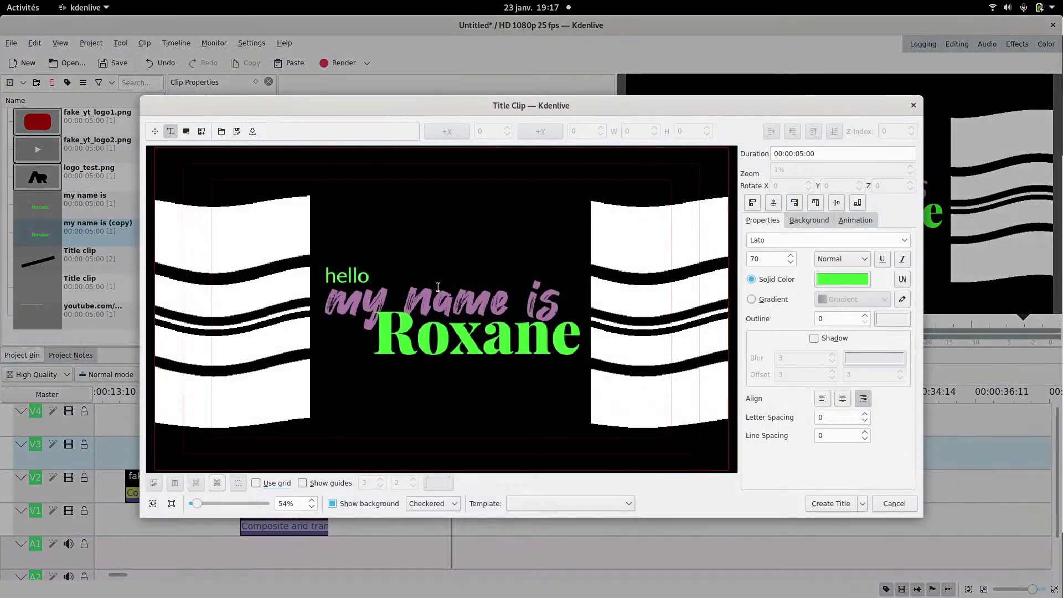
{"action": "key", "text": "alt+r"}
{"action": "left_click_drag", "start_coordinate": [320, 233], "coordinate": [402, 398]}
{"action": "key", "text": "alt+r"}
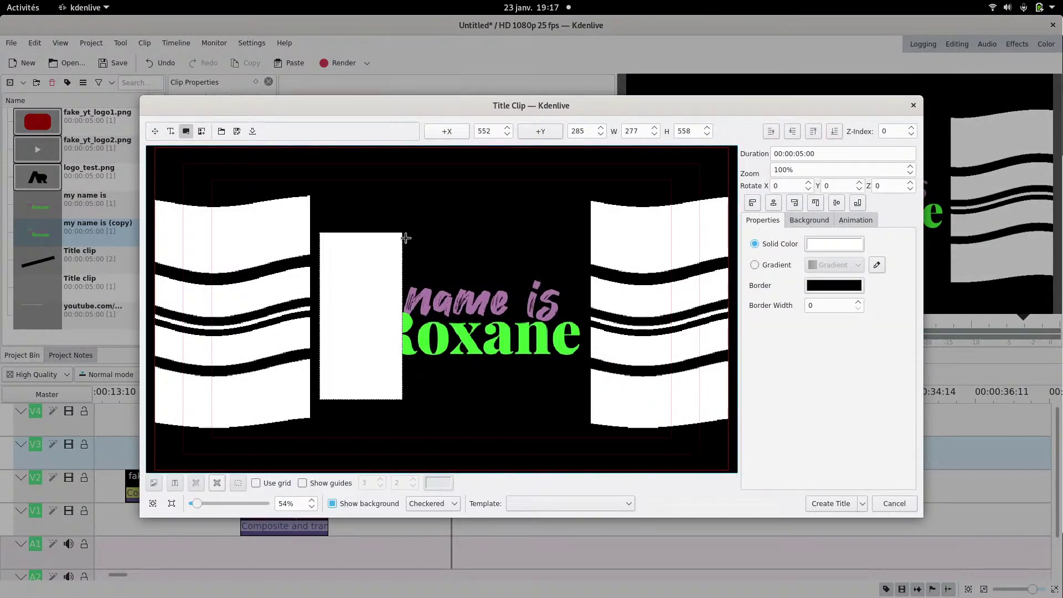
{"action": "mouse_move", "coordinate": [406, 233]}
{"action": "left_mouse_down"}
{"action": "mouse_move", "coordinate": [471, 403]}
{"action": "mouse_move", "coordinate": [493, 399]}
{"action": "left_mouse_up"}
{"action": "left_click_drag", "start_coordinate": [496, 233], "coordinate": [576, 400]}
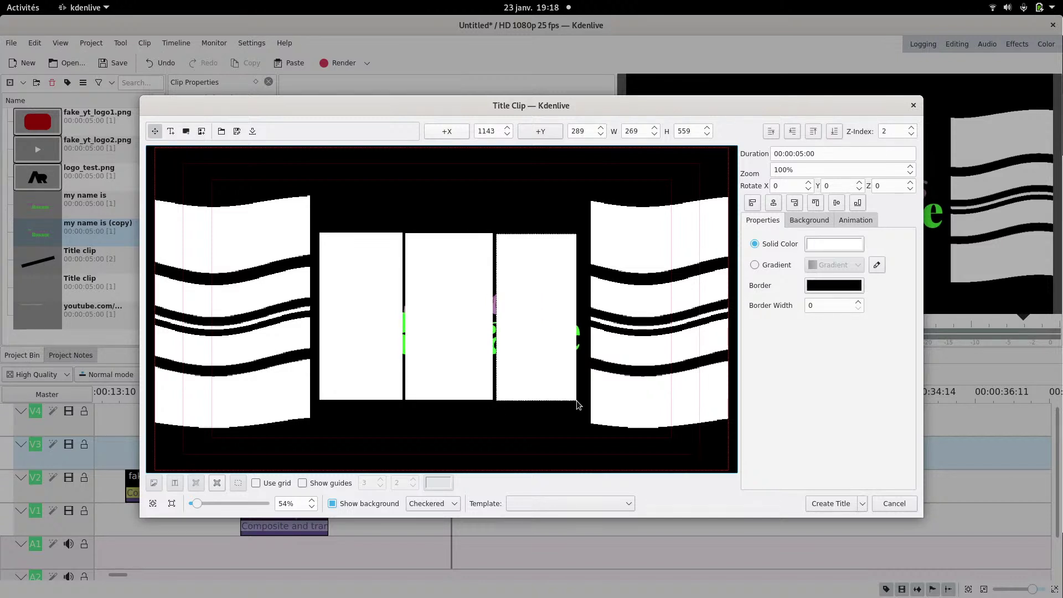
- Fill the right rectangle with red #ff0004 and the left one with dark blue #00007f, and move both against the white middle one
{"action": "left_click", "coordinate": [824, 244]}
{"action": "left_click", "coordinate": [512, 176]}
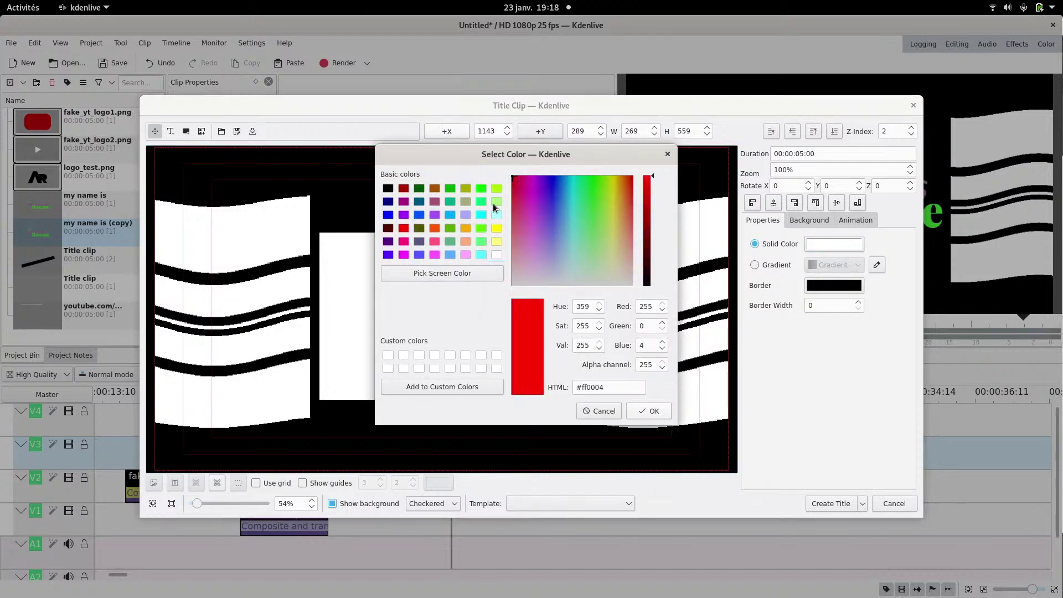
{"action": "left_click", "coordinate": [636, 415]}
{"action": "left_click", "coordinate": [385, 326]}
{"action": "left_click", "coordinate": [839, 246]}
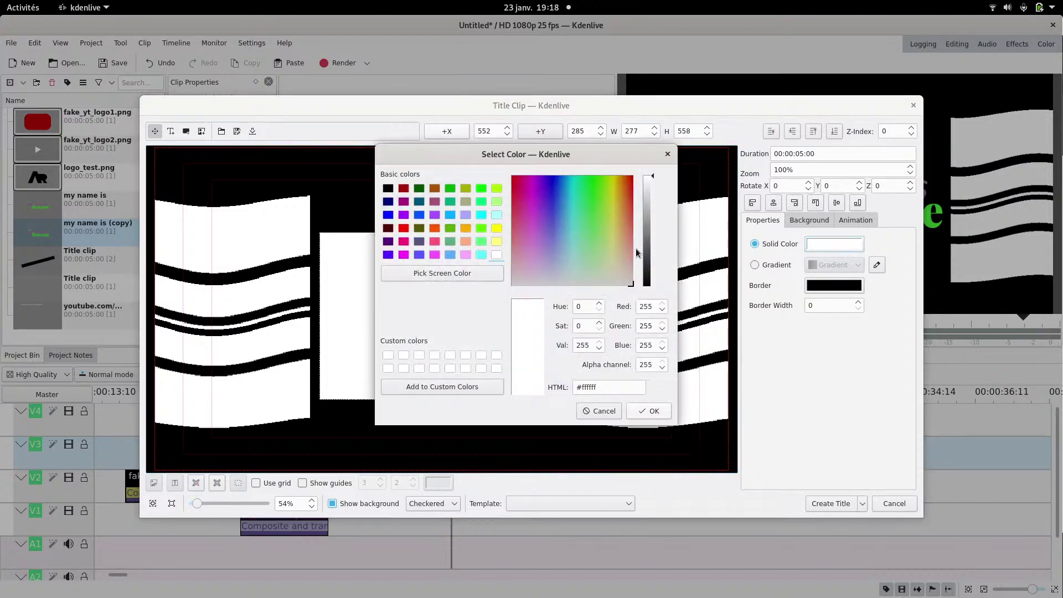
{"action": "left_click", "coordinate": [389, 202]}
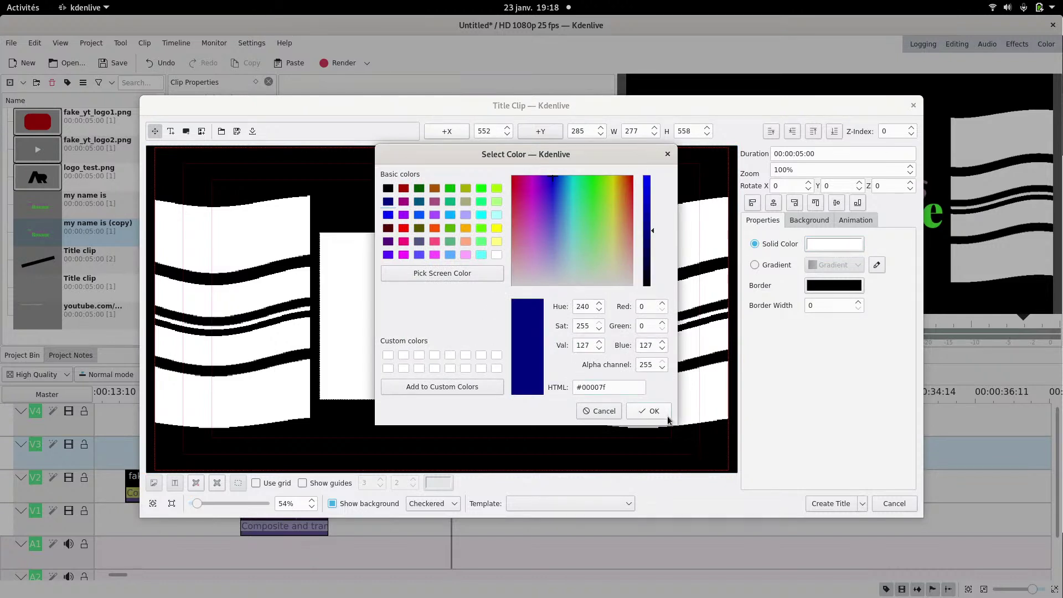
{"action": "left_click", "coordinate": [638, 410]}
{"action": "left_click", "coordinate": [518, 310]}
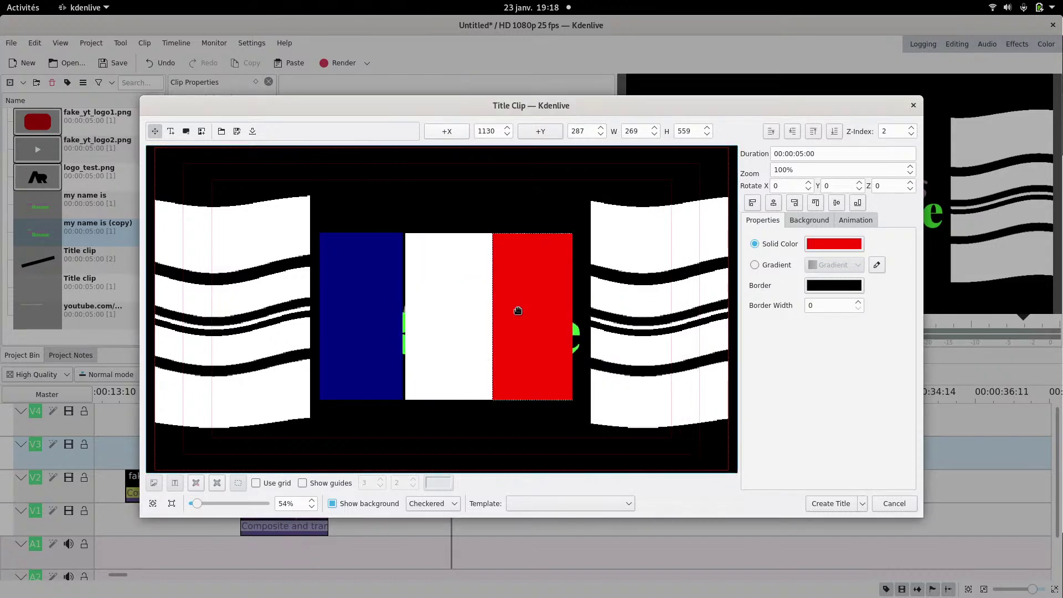
{"action": "left_click_drag", "start_coordinate": [373, 319], "coordinate": [376, 322]}
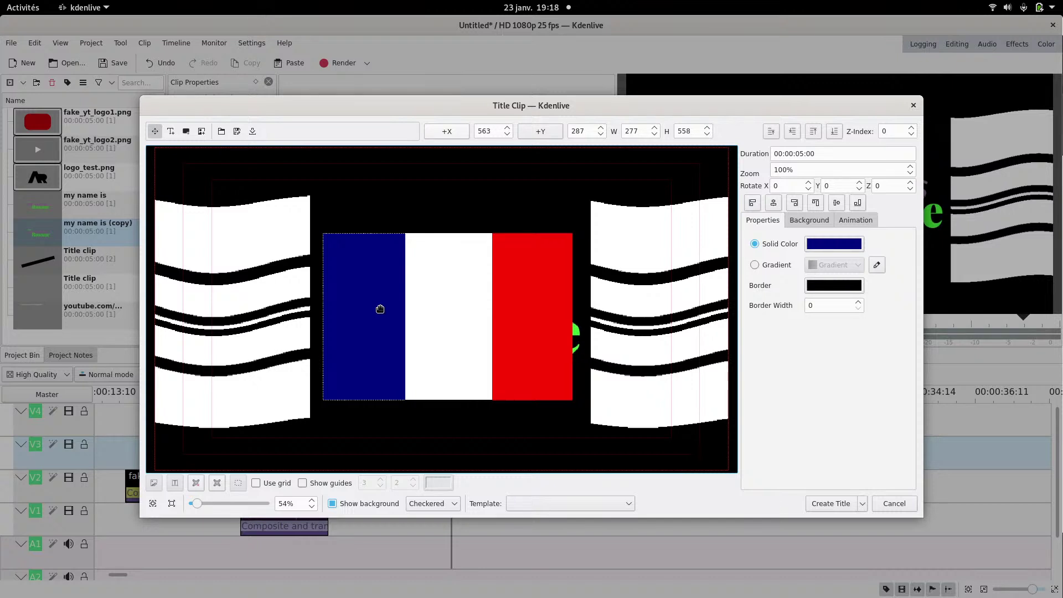
- Resize the blue and the white rectangles to 300 pixels wide and 600 pixels high
{"action": "left_click_drag", "start_coordinate": [694, 131], "coordinate": [606, 133]}
{"action": "type", "text": "600"}
{"action": "type", "text": "300"}
{"action": "left_click", "coordinate": [447, 297]}
{"action": "left_click_drag", "start_coordinate": [696, 130], "coordinate": [622, 133]}
{"action": "type", "text": "600300"}
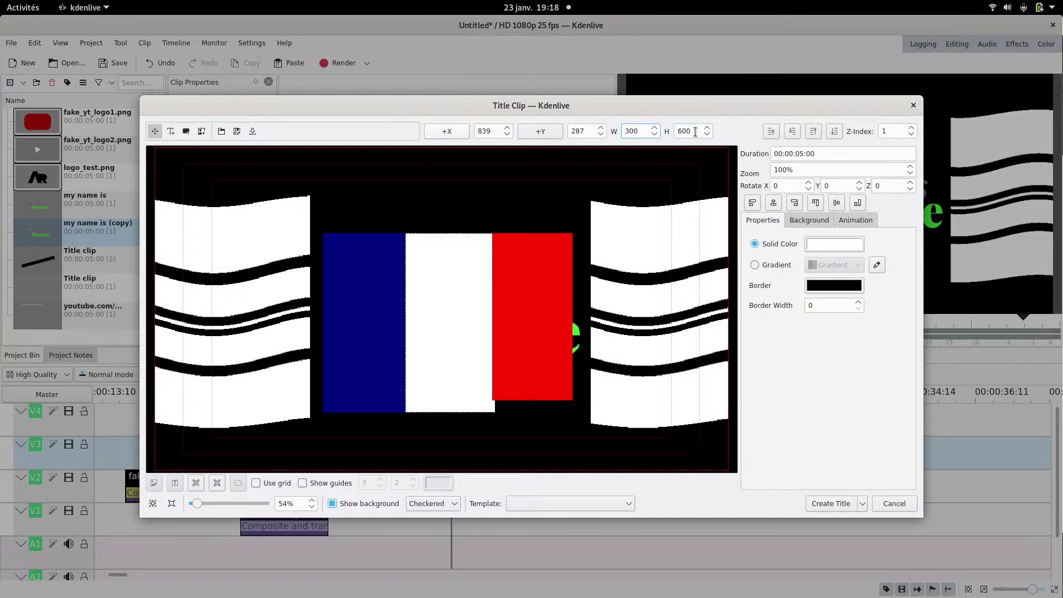
- Resize the red rectangle to 300 pixels wide and 600 pixels high
{"action": "left_click", "coordinate": [540, 265]}
{"action": "left_click_drag", "start_coordinate": [696, 131], "coordinate": [672, 131]}
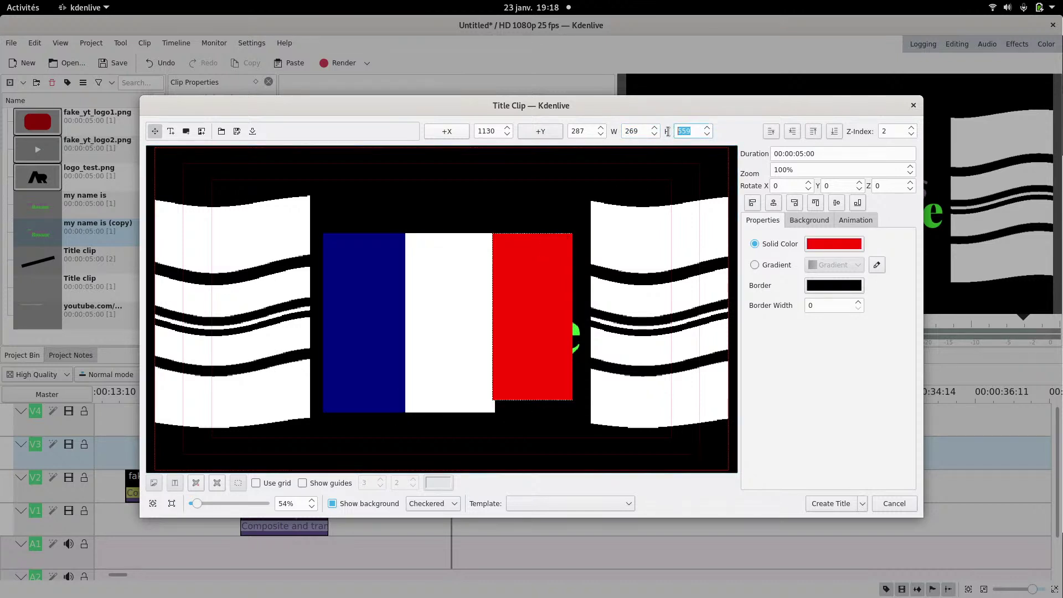
{"action": "type", "text": "600"}
{"action": "double_click", "coordinate": [648, 132]}
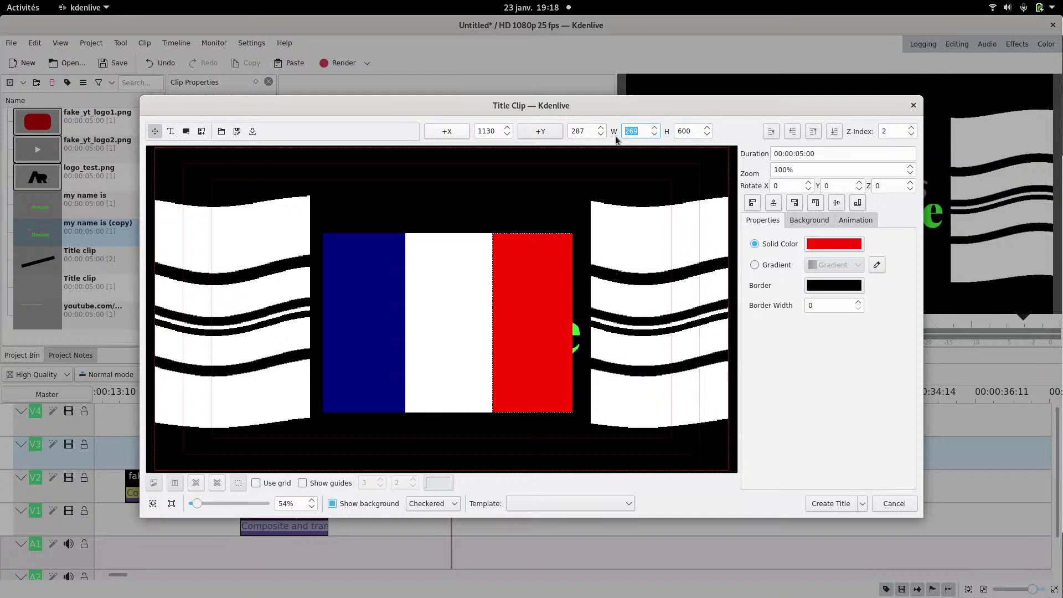
{"action": "type", "text": "6"}
{"action": "key", "text": "BackSpace"}
{"action": "type", "text": "300"}
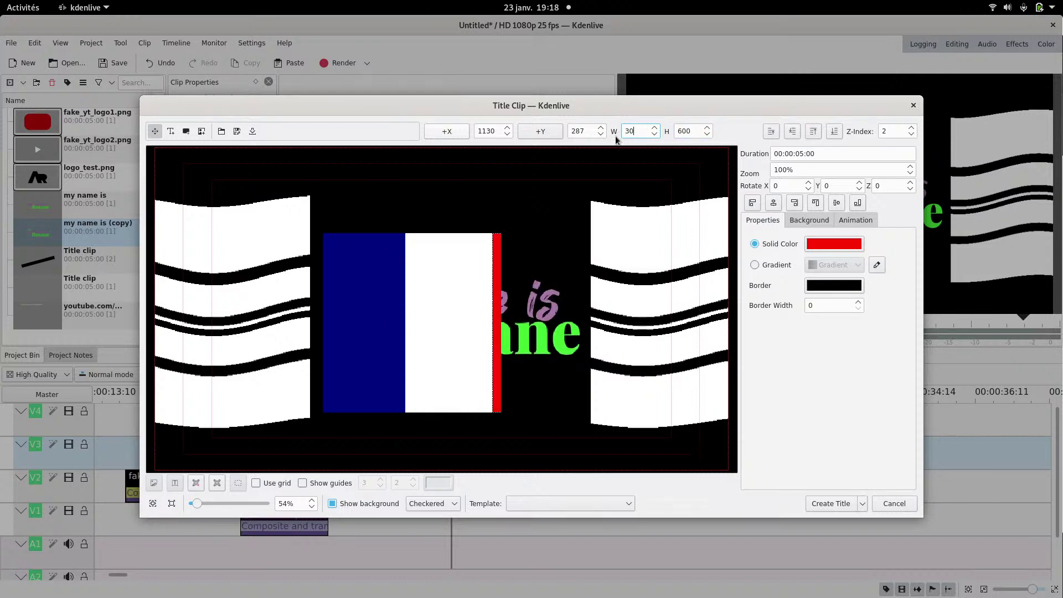
{"action": "key", "text": "Return"}
- Centre the white rectangle in the frame, fit the red and blue rectangles flush against its sides, and create the title
{"action": "left_click_drag", "start_coordinate": [552, 308], "coordinate": [565, 303]}
{"action": "left_click", "coordinate": [449, 309]}
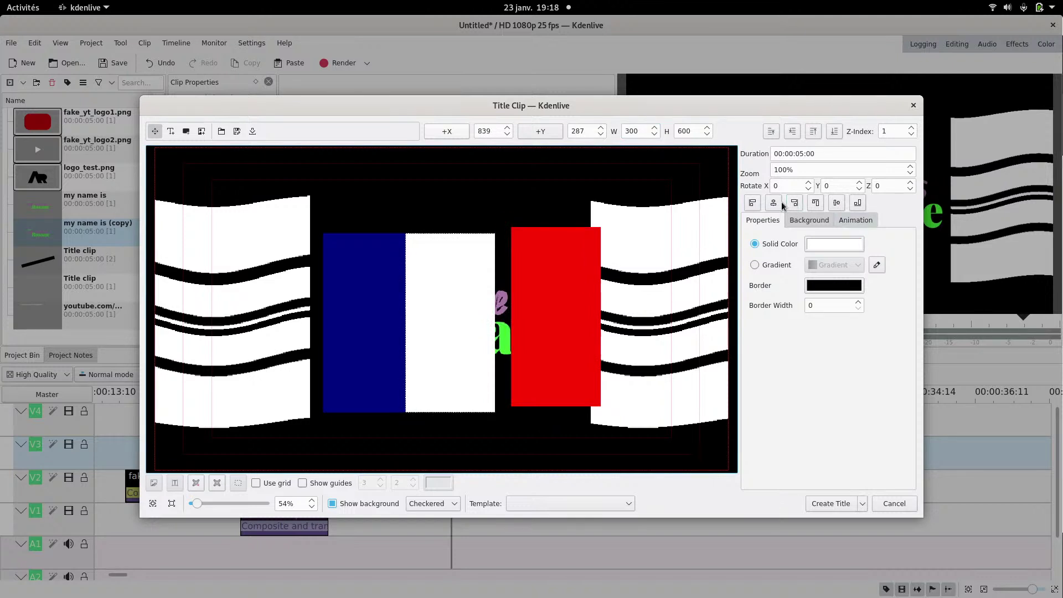
{"action": "left_click", "coordinate": [775, 205]}
{"action": "left_click", "coordinate": [837, 204]}
{"action": "left_click_drag", "start_coordinate": [563, 290], "coordinate": [537, 282]}
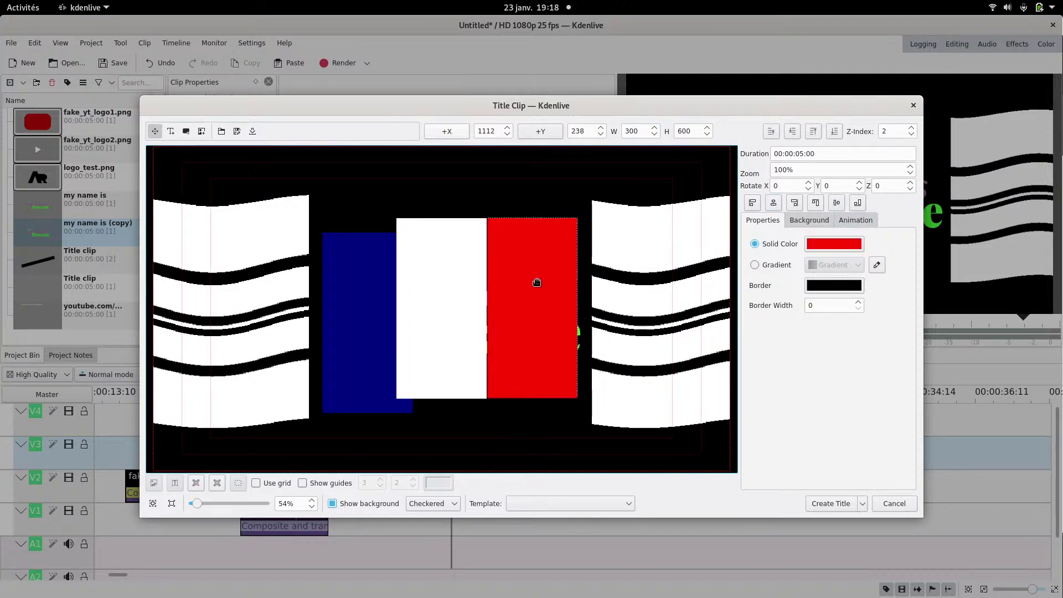
{"action": "left_click_drag", "start_coordinate": [382, 312], "coordinate": [365, 299]}
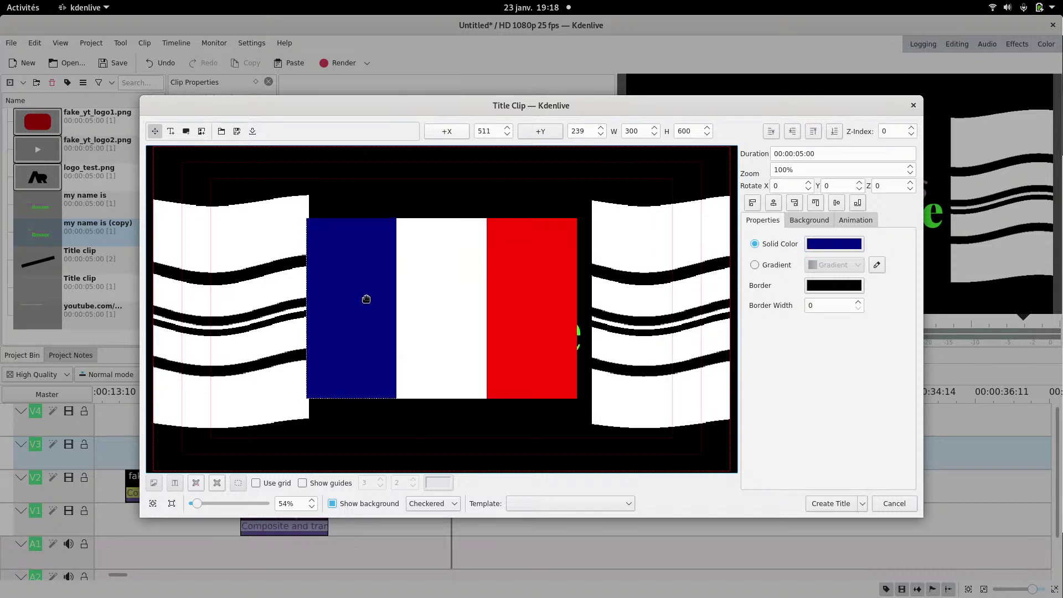
{"action": "left_click", "coordinate": [831, 503]}
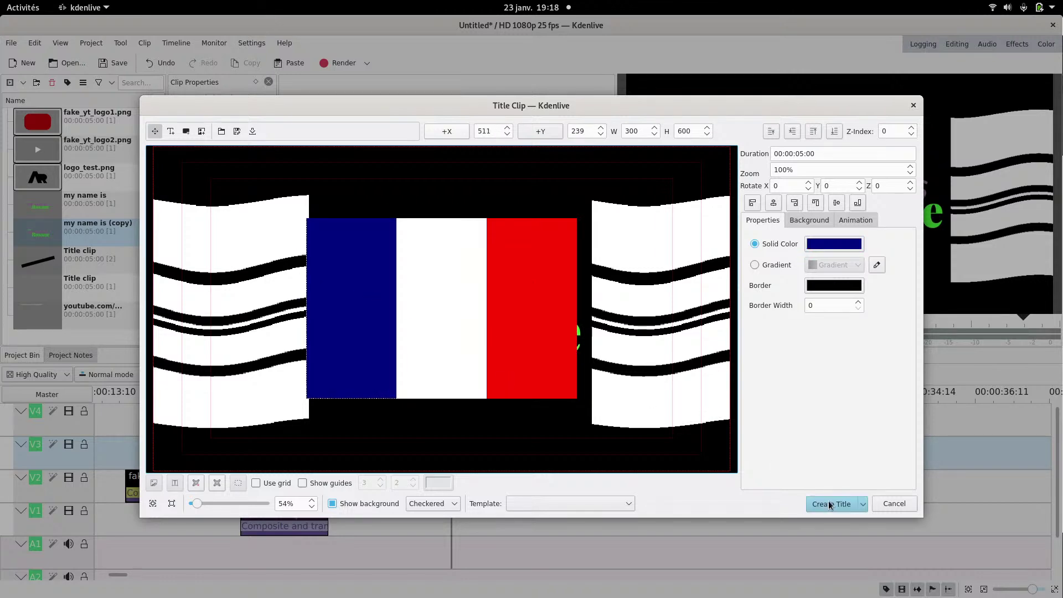
- Place the flag title clip on track V3 after the my name is (copy) clip and apply Distort Velocity to it
{"action": "left_click_drag", "start_coordinate": [59, 327], "coordinate": [676, 457]}
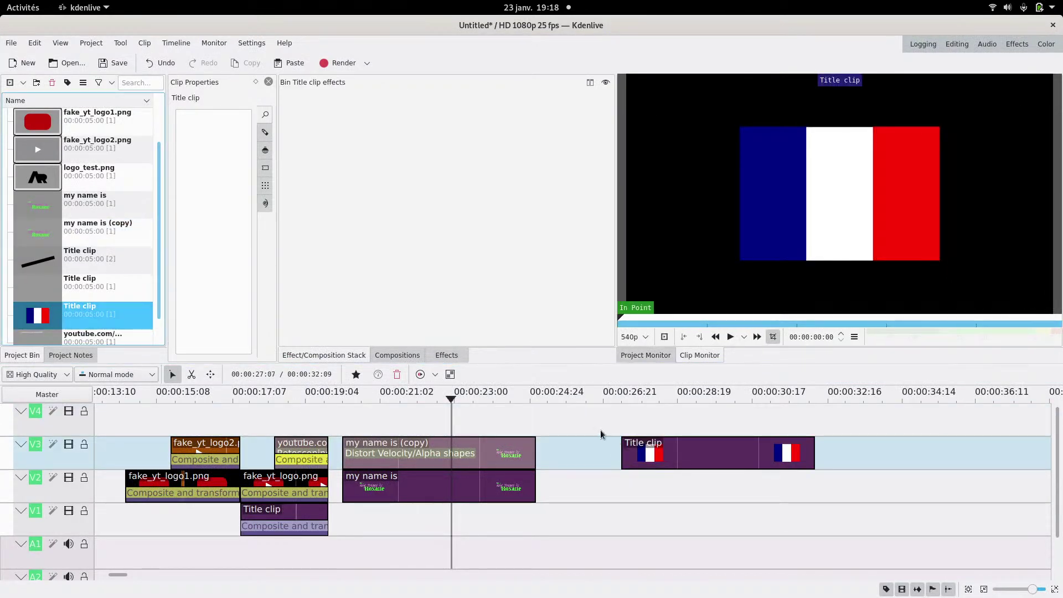
{"action": "left_click", "coordinate": [446, 355]}
{"action": "left_click", "coordinate": [332, 149]}
{"action": "left_click_drag", "start_coordinate": [333, 150], "coordinate": [676, 453]}
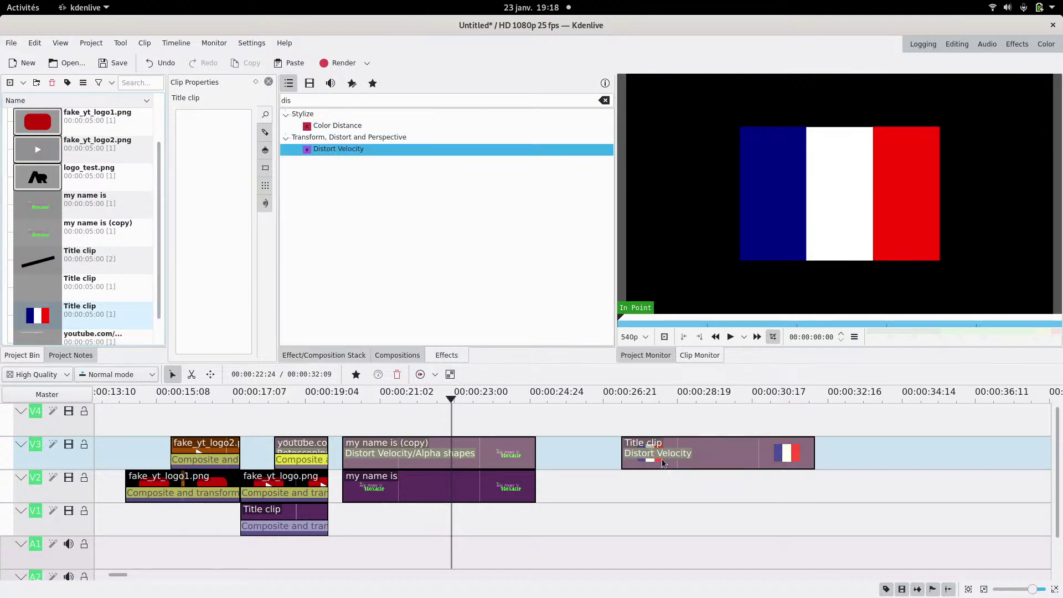
- Set the flag clip's Distort Velocity amplitude to 71, frequency to -40 and velocity to 2
{"action": "left_click", "coordinate": [674, 454]}
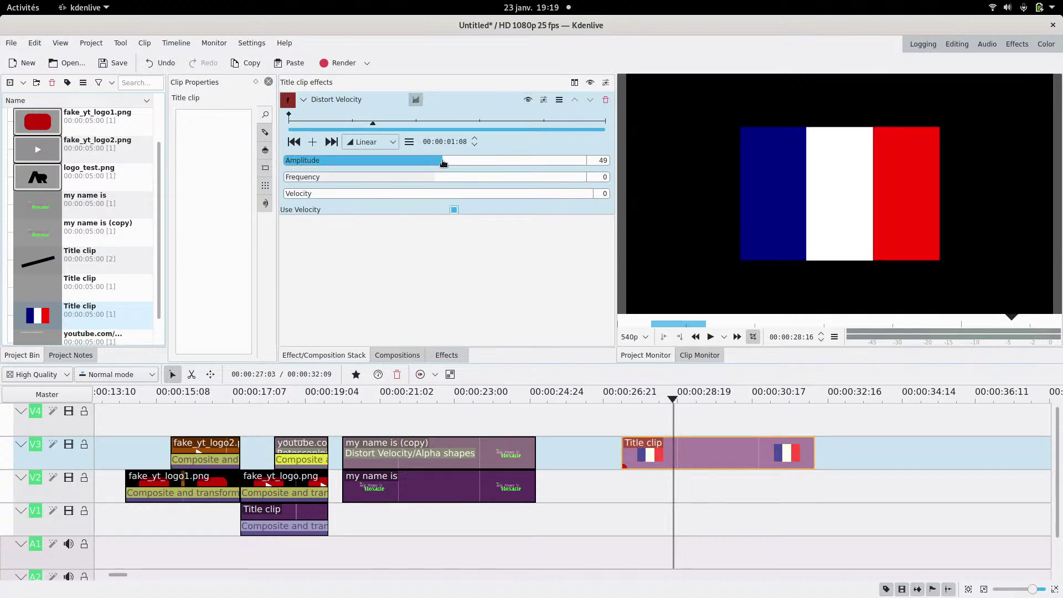
{"action": "left_click", "coordinate": [440, 179]}
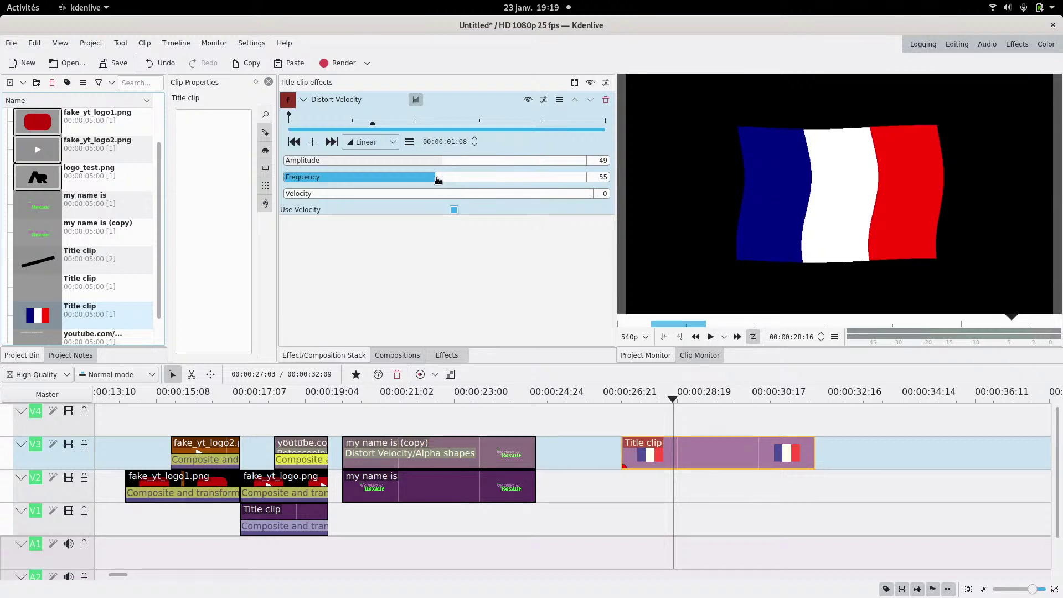
{"action": "left_click_drag", "start_coordinate": [439, 180], "coordinate": [429, 178]}
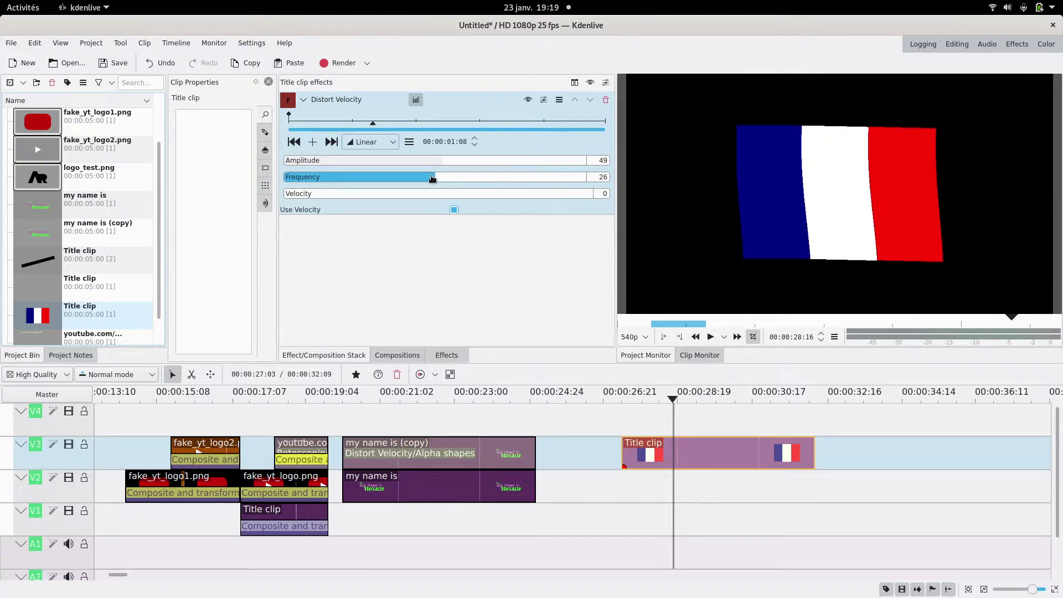
{"action": "left_click", "coordinate": [433, 178]}
{"action": "left_click", "coordinate": [443, 161]}
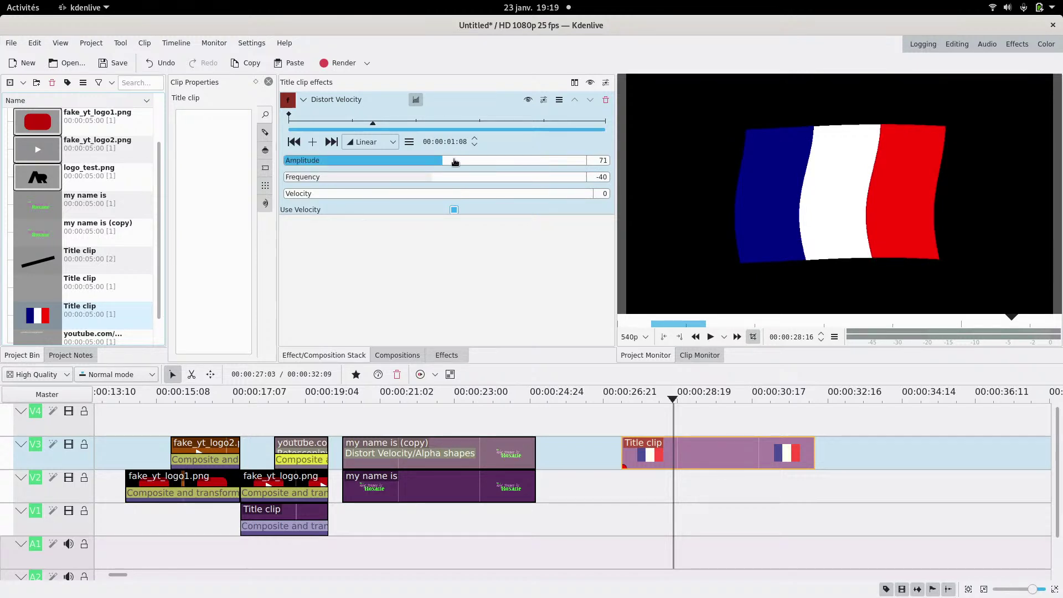
{"action": "left_click", "coordinate": [292, 195]}
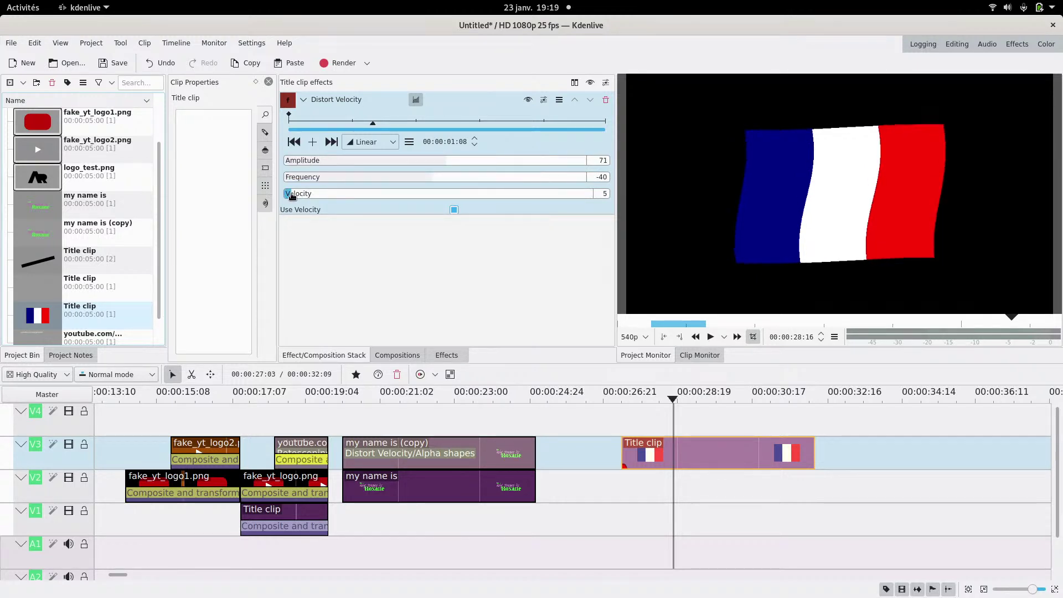
- Preview the waving flag clip from just before its start and compare it with the distorted stripes in the earlier title
{"action": "left_click", "coordinate": [613, 428]}
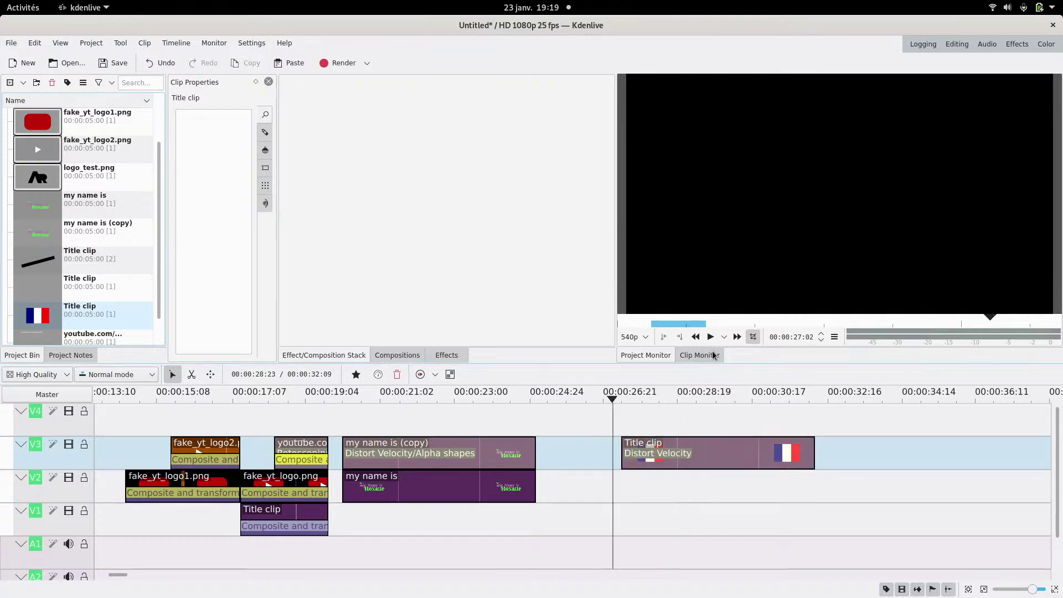
{"action": "left_click", "coordinate": [711, 338]}
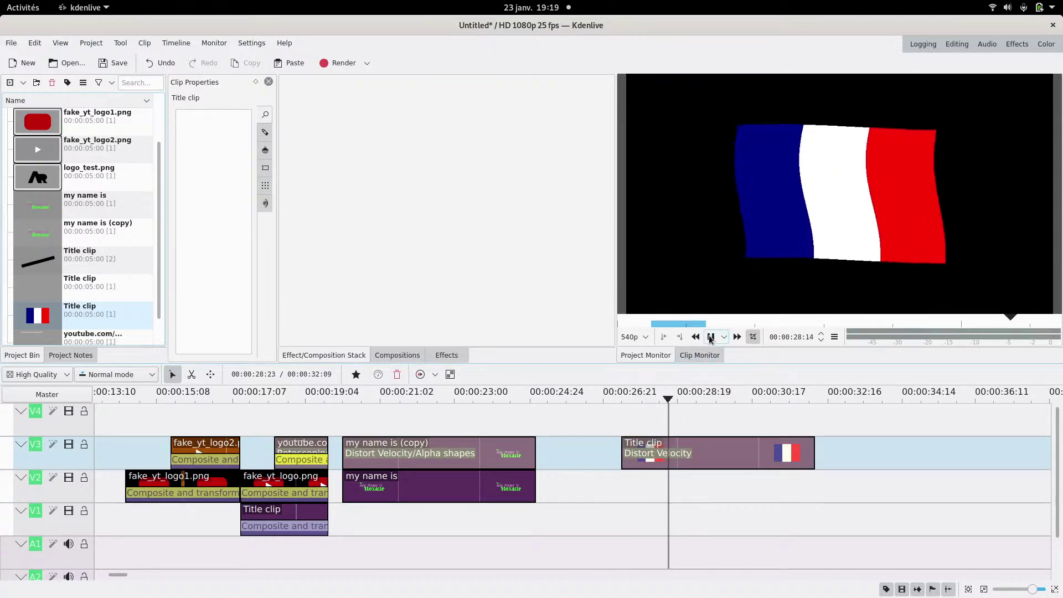
{"action": "left_click", "coordinate": [711, 337]}
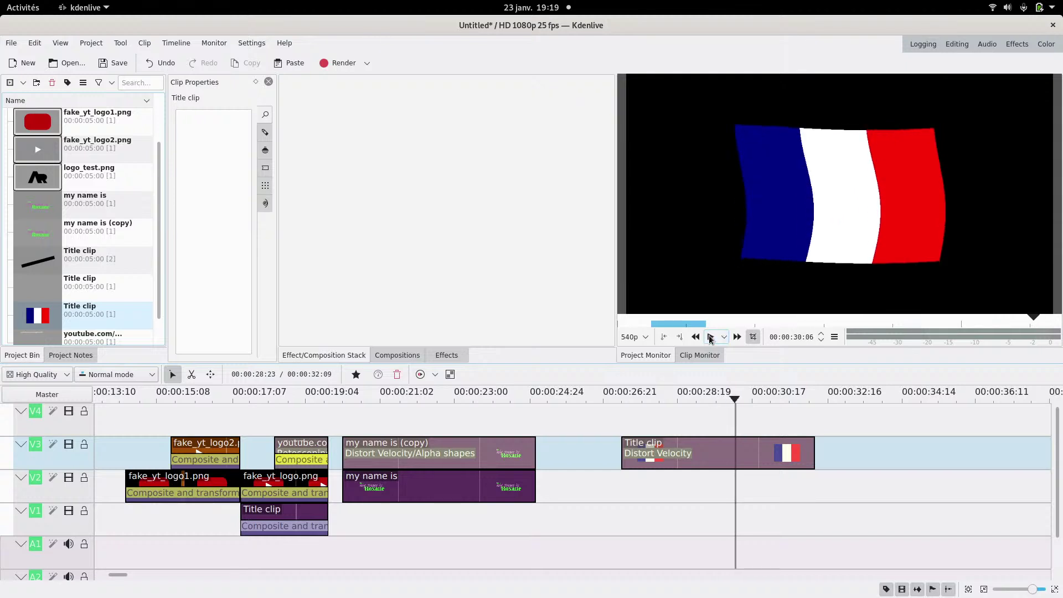
{"action": "left_click_drag", "start_coordinate": [427, 427], "coordinate": [487, 418]}
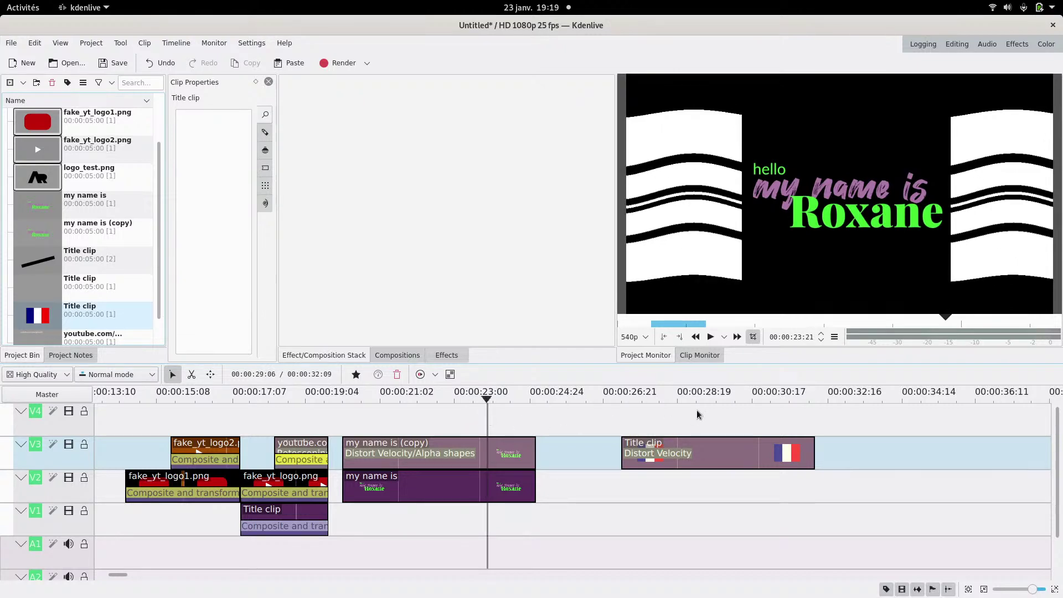
{"action": "left_click", "coordinate": [670, 415]}
{"action": "left_click_drag", "start_coordinate": [670, 414], "coordinate": [716, 416]}
- Delete the flag title clip from track V3 and return the playhead to 00:00:21:15 over the my name is clips
{"action": "left_click", "coordinate": [704, 463]}
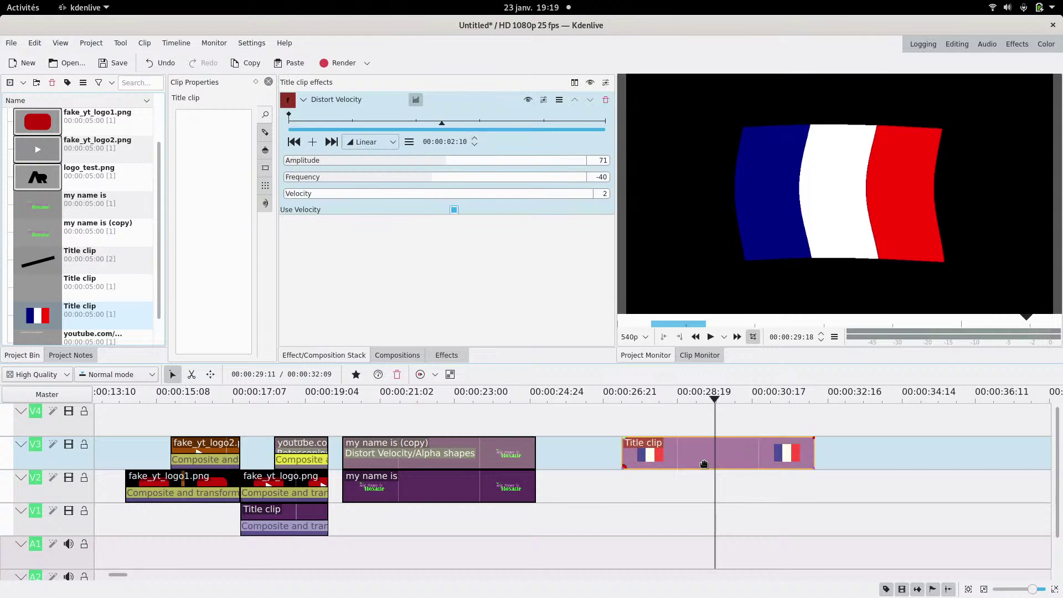
{"action": "key", "text": "Delete"}
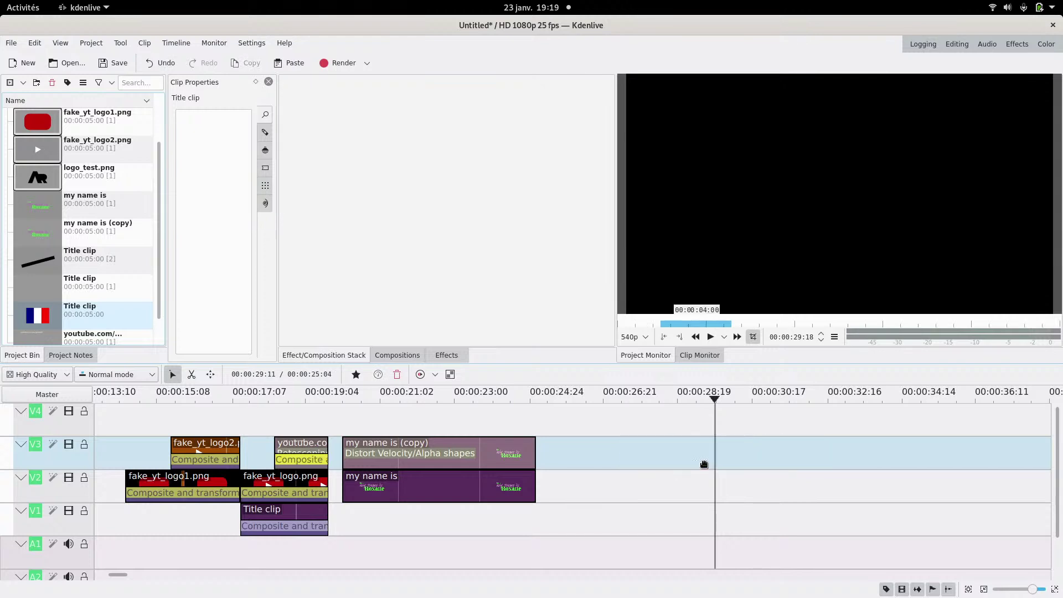
{"action": "left_click", "coordinate": [388, 421]}
{"action": "scroll", "coordinate": [450, 417], "scroll_direction": "left", "scroll_amount": 5}
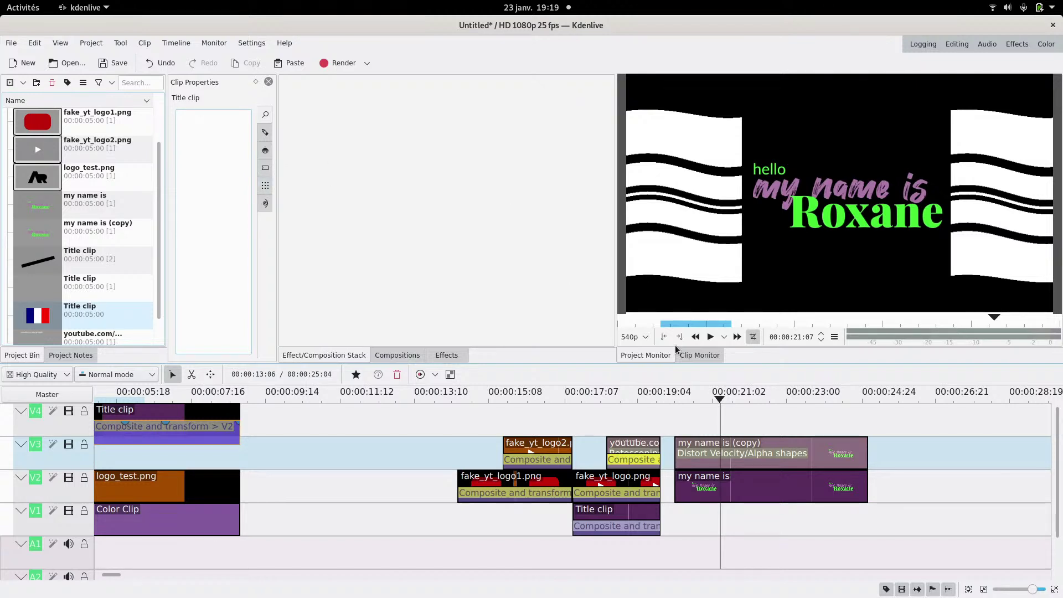
{"action": "left_click_drag", "start_coordinate": [694, 426], "coordinate": [732, 424]}
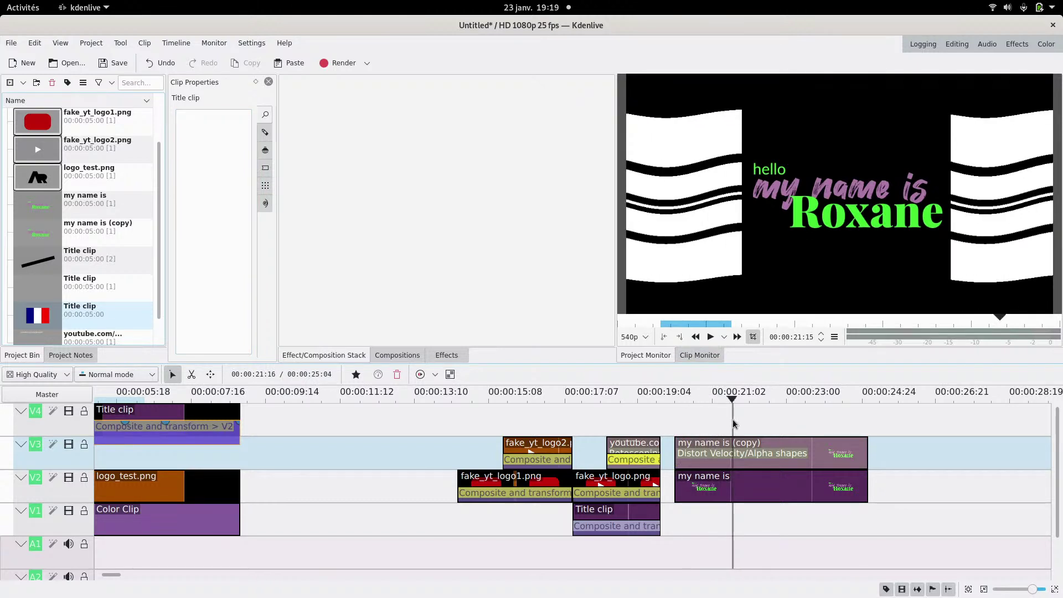
{"action": "scroll", "coordinate": [732, 424], "scroll_direction": "down", "scroll_amount": 2}
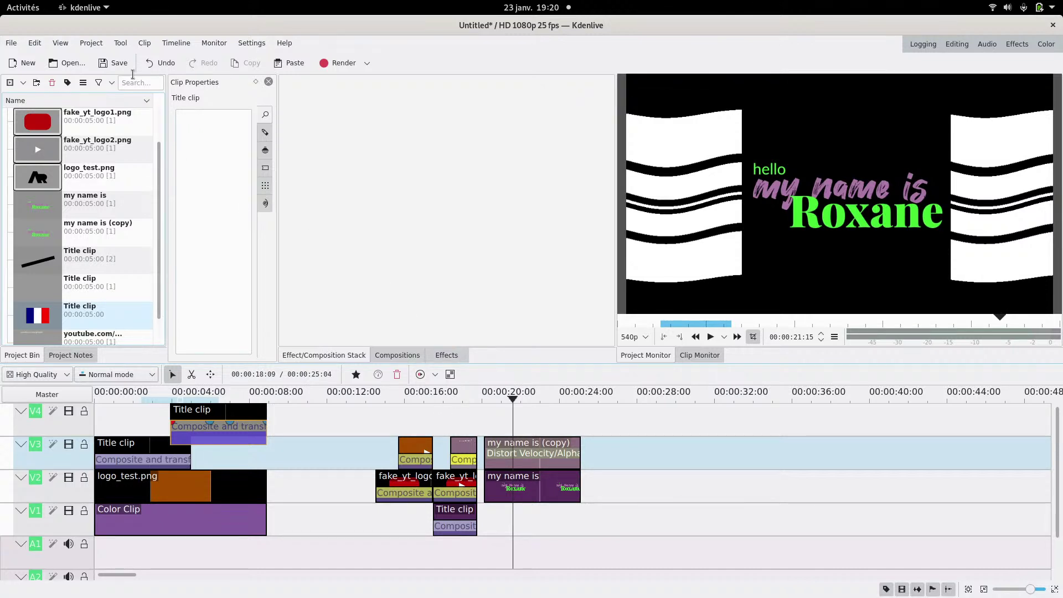
{"action": "left_click", "coordinate": [90, 43]}
{"action": "left_click", "coordinate": [115, 104]}
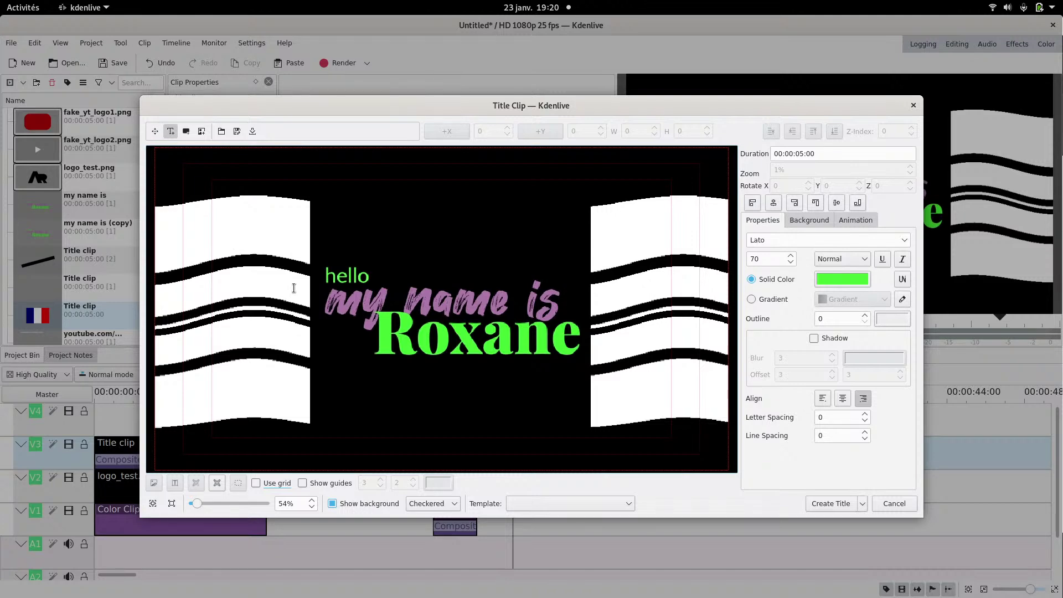
{"action": "left_click", "coordinate": [894, 503]}
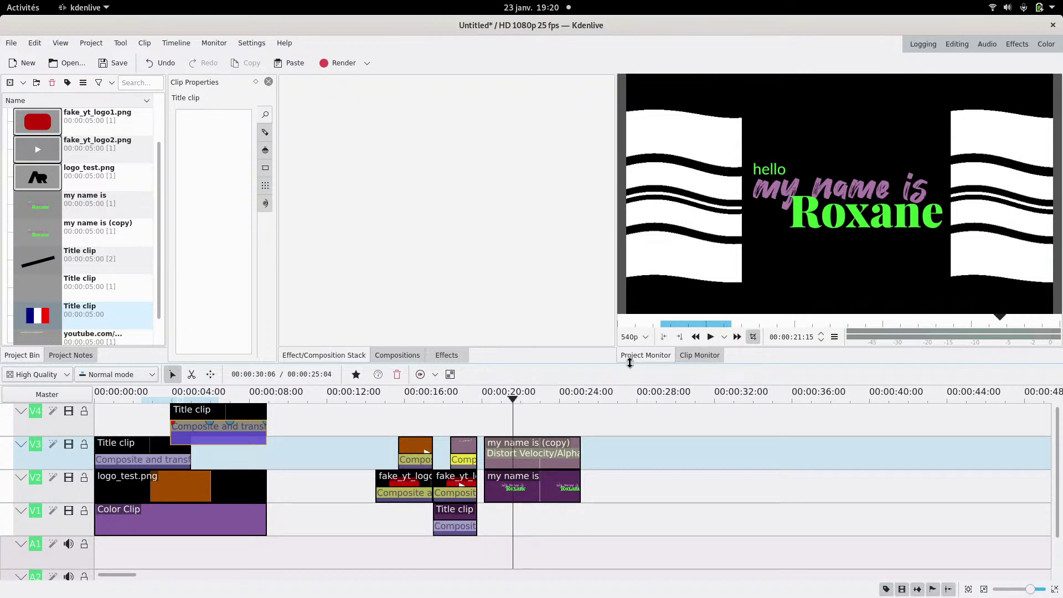
- Switch to Firefox and search the web for "explosion overlay" in the empty tab
{"action": "left_click", "coordinate": [517, 424]}
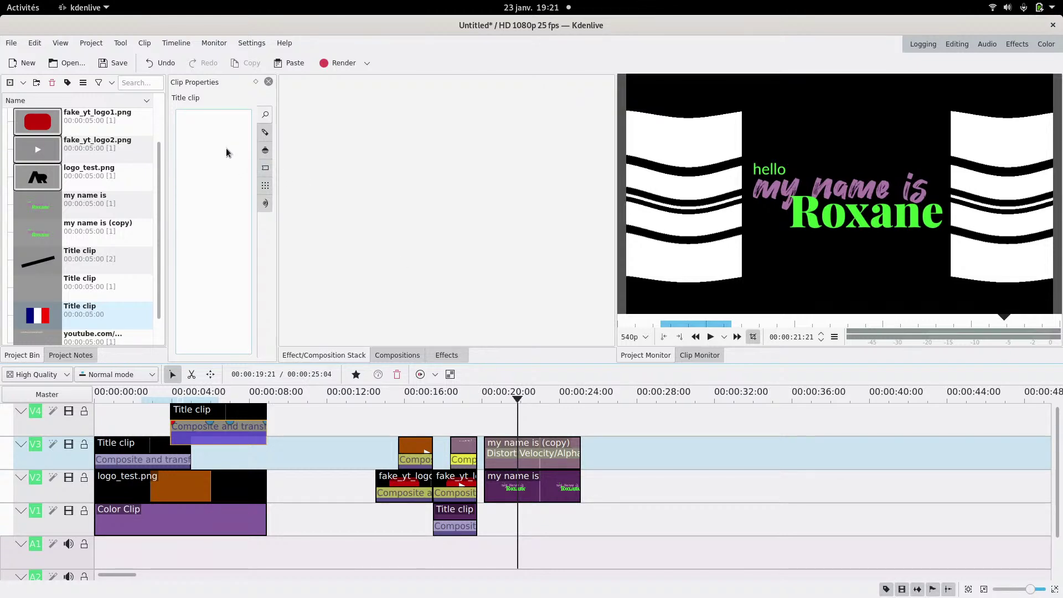
{"action": "mouse_move", "coordinate": [1, 1]}
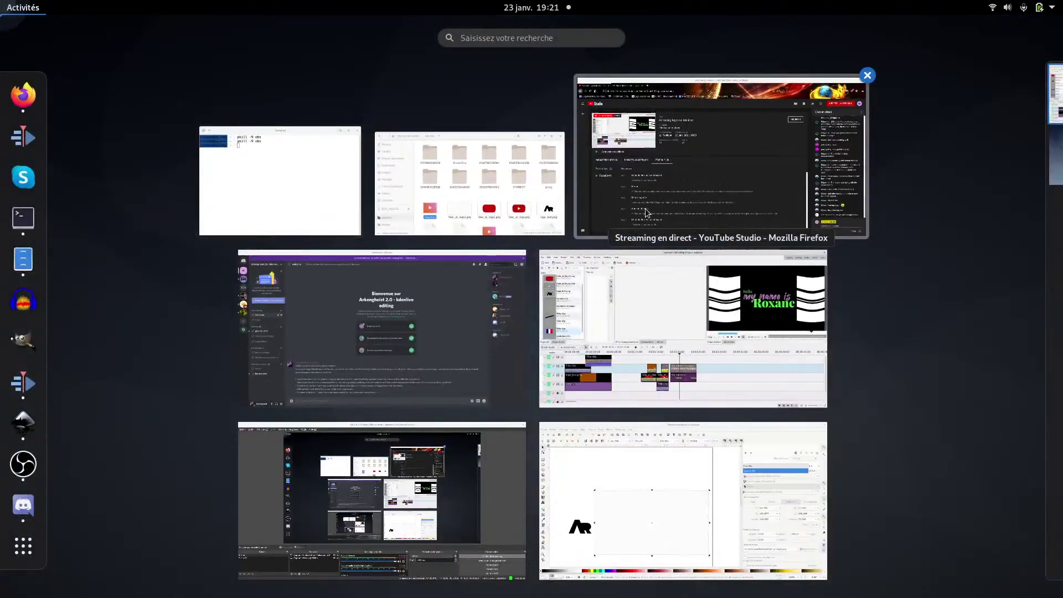
{"action": "left_click", "coordinate": [647, 212]}
{"action": "left_click", "coordinate": [263, 46]}
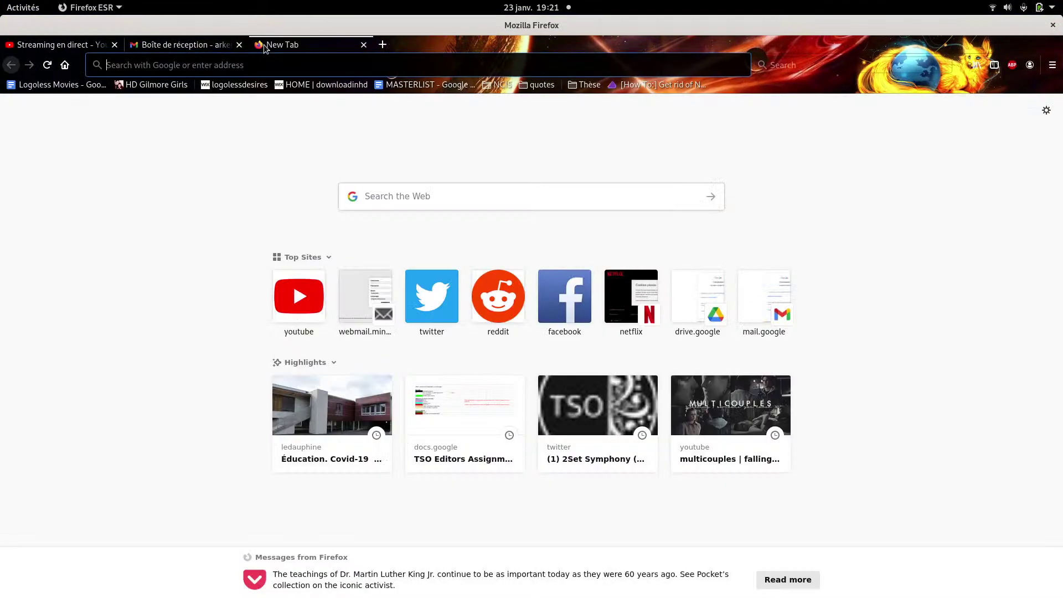
{"action": "type", "text": "e"}
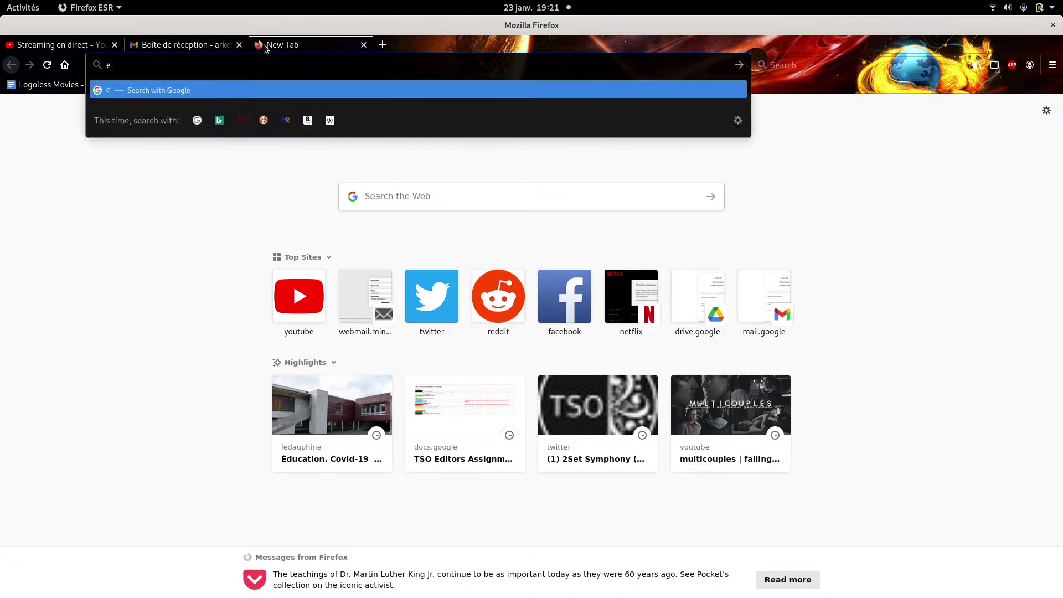
{"action": "type", "text": "xplosion "}
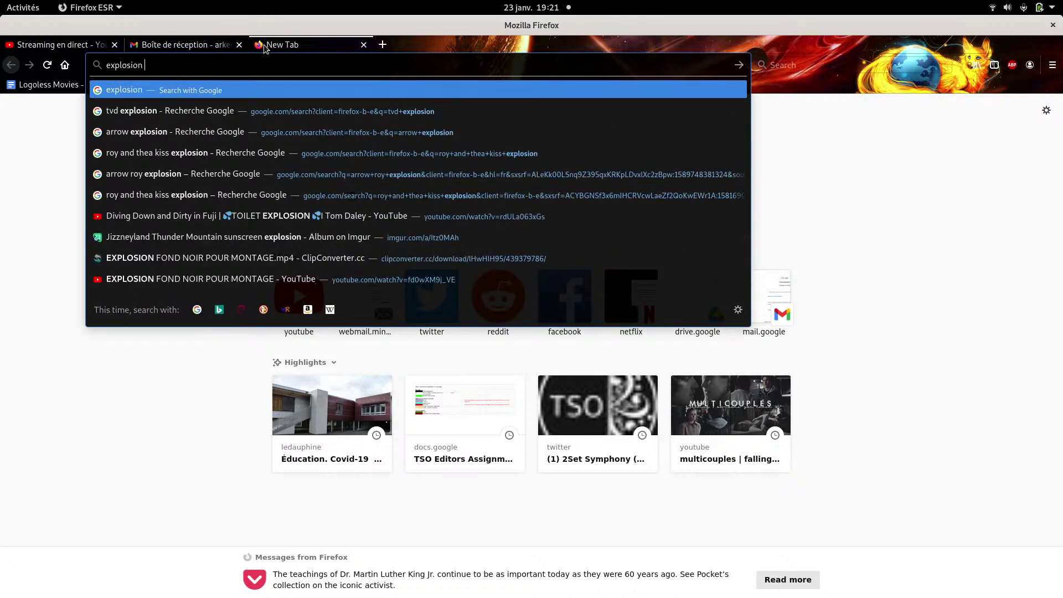
{"action": "type", "text": "overlay"}
{"action": "key", "text": "Return"}
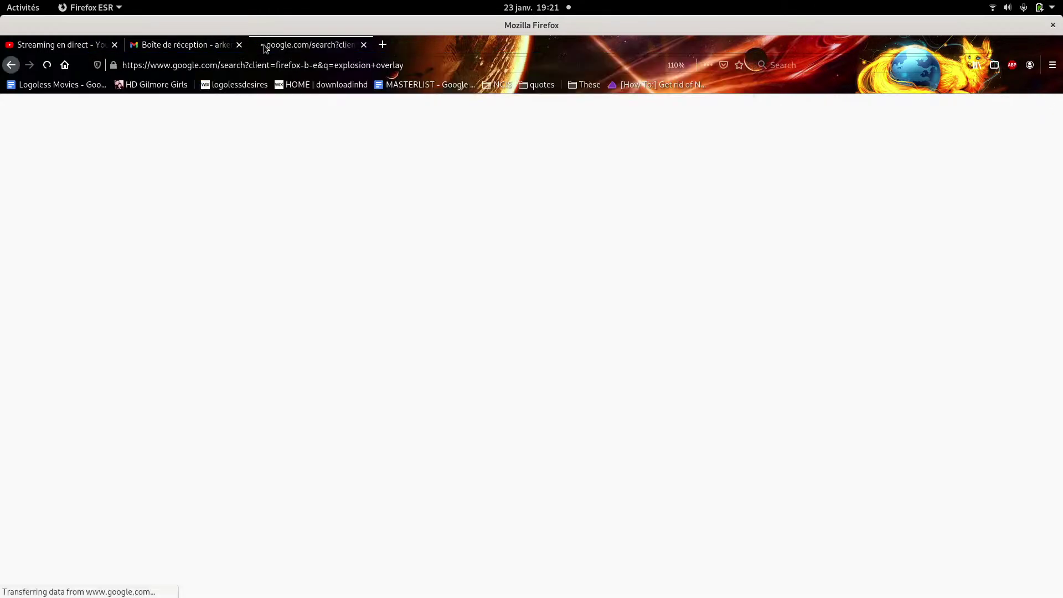
- Go to youtube.com and search for "explosion overlay" videos
{"action": "left_click", "coordinate": [244, 66]}
{"action": "type", "text": "youtube.com/"}
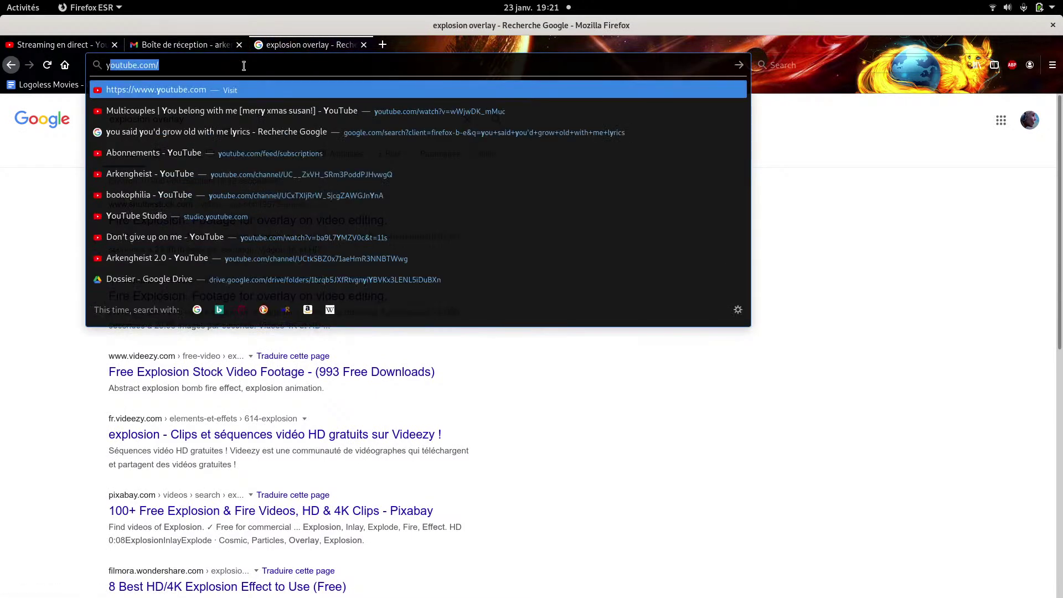
{"action": "key", "text": "Return"}
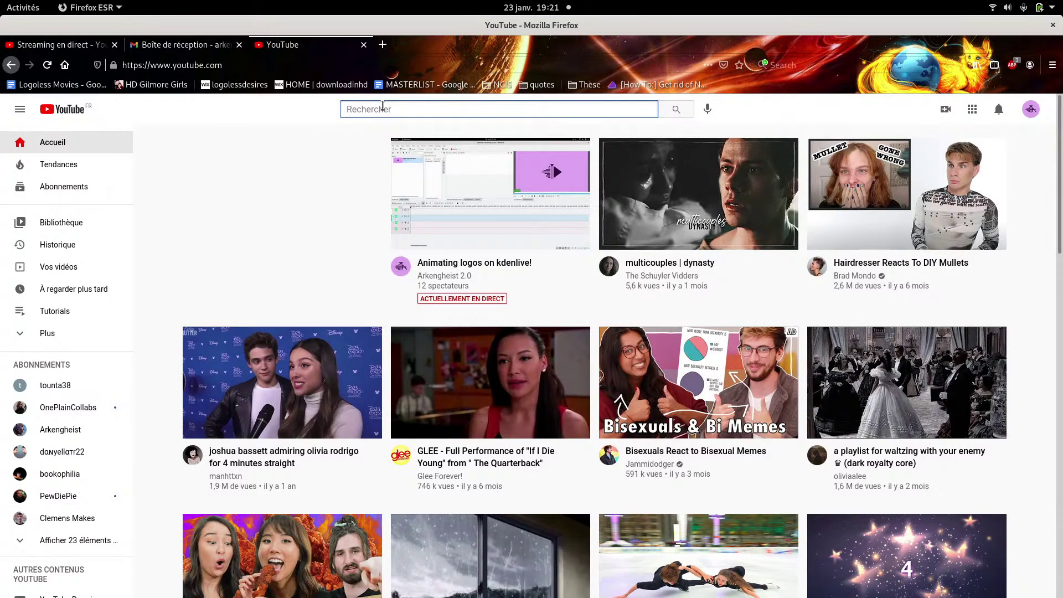
{"action": "type", "text": "explosion overlay"}
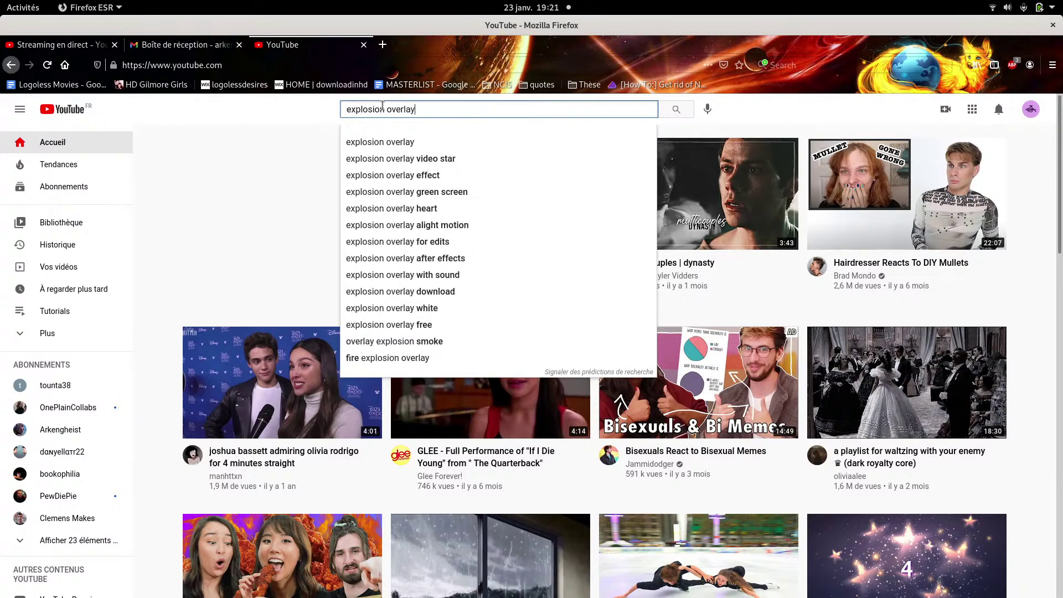
{"action": "key", "text": "Return"}
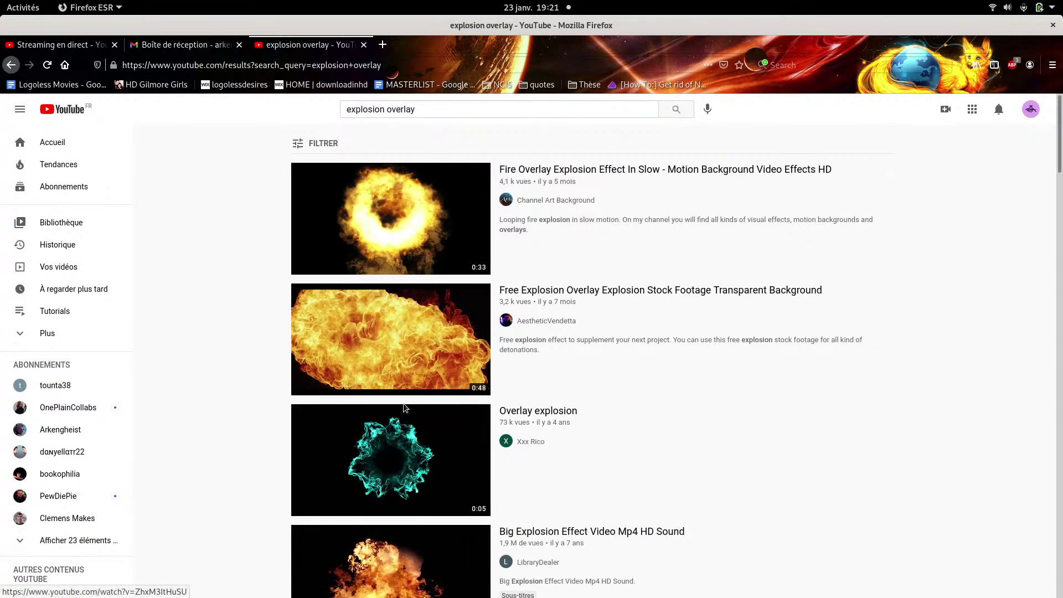
- Watch the "Overlay explosion" video briefly, return to the results and search YouTube for "fire overlay" instead
{"action": "left_click", "coordinate": [404, 433]}
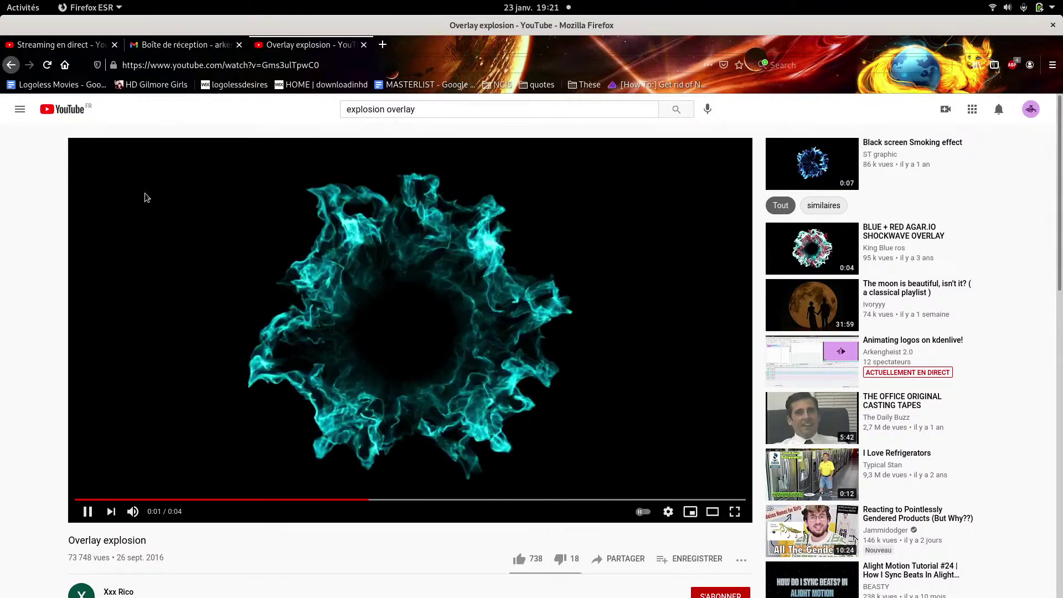
{"action": "left_click", "coordinate": [17, 64]}
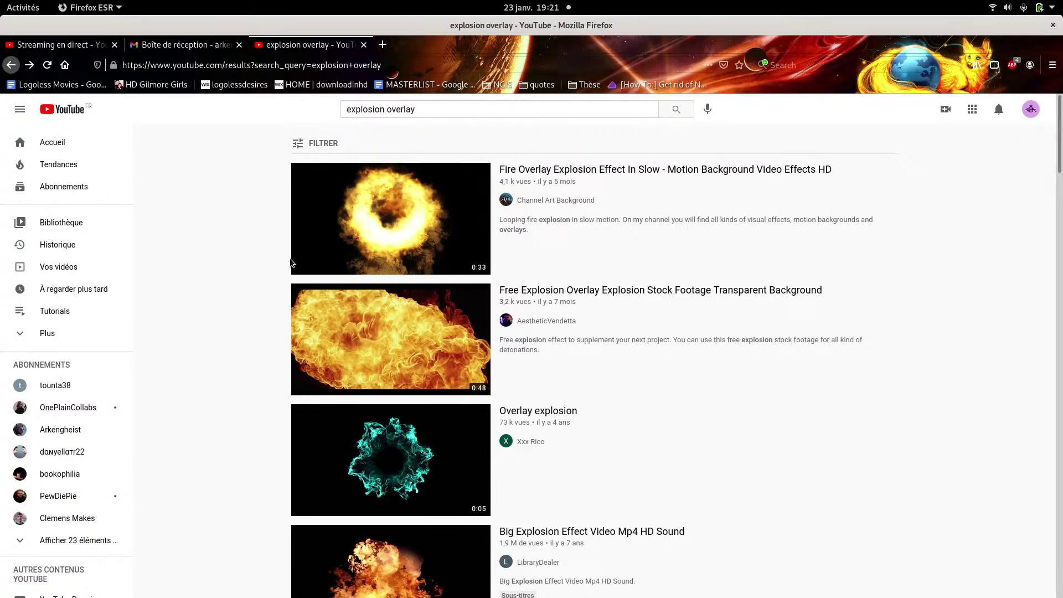
{"action": "left_click", "coordinate": [441, 108]}
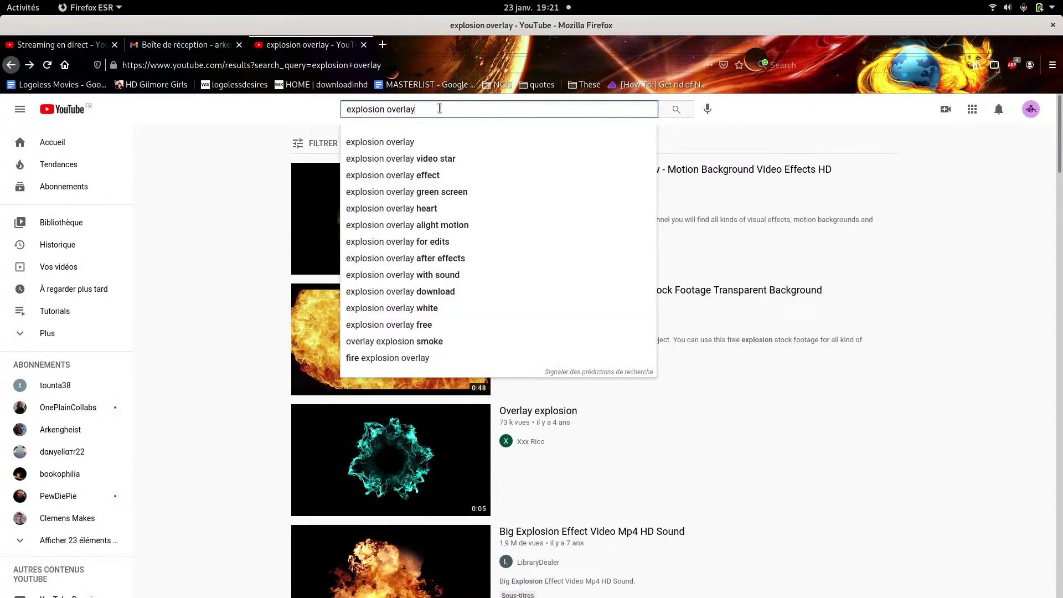
{"action": "left_click_drag", "start_coordinate": [385, 110], "coordinate": [337, 112]}
{"action": "type", "text": "fire"}
{"action": "key", "text": "Return"}
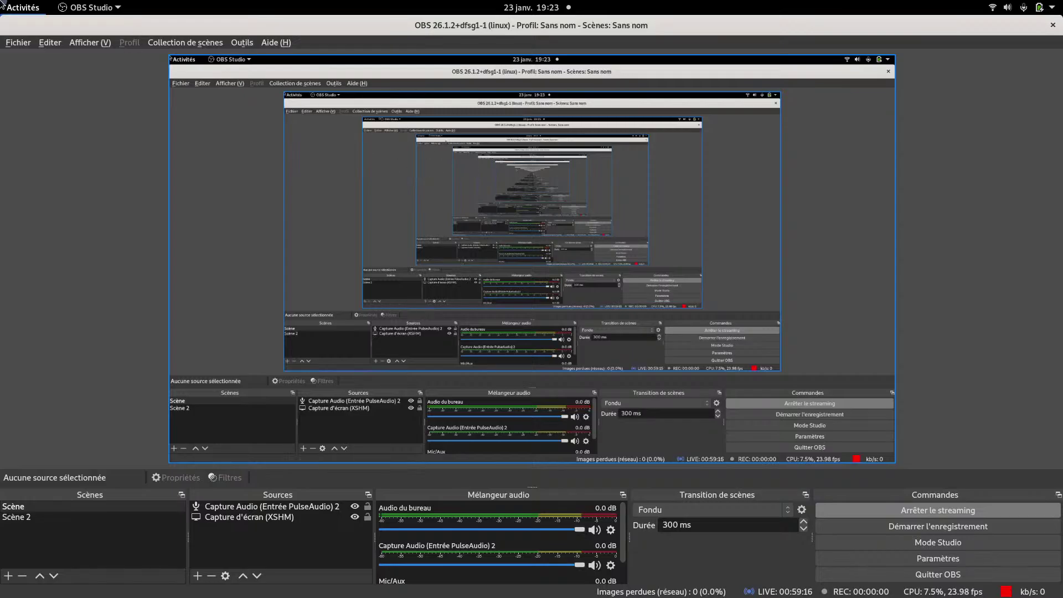
- Switch back to the YouTube results in Firefox, watch the 14-second FIRE OVERLAY video and check its available playback quality
{"action": "mouse_move", "coordinate": [0, 0]}
{"action": "left_click", "coordinate": [637, 185]}
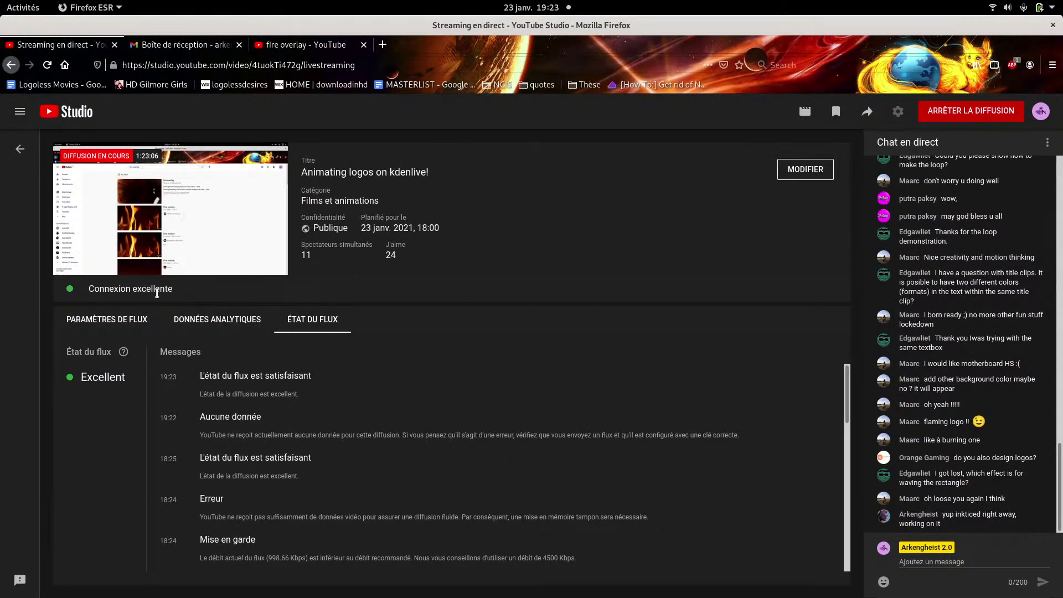
{"action": "left_click", "coordinate": [293, 49]}
{"action": "left_click", "coordinate": [341, 245]}
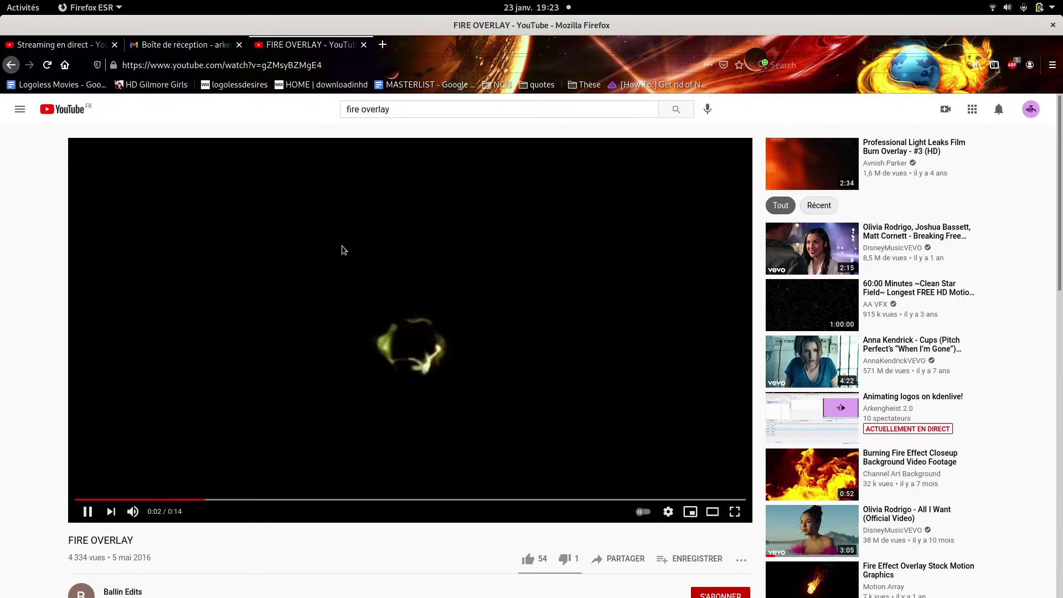
{"action": "scroll", "coordinate": [221, 371], "scroll_direction": "down", "scroll_amount": 4}
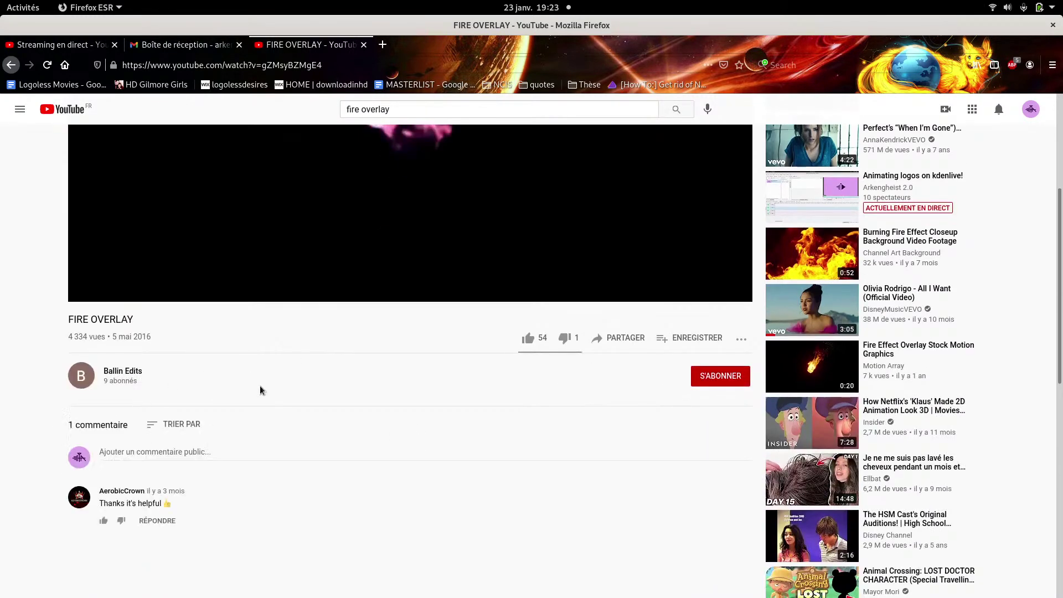
{"action": "scroll", "coordinate": [255, 386], "scroll_direction": "up", "scroll_amount": 4}
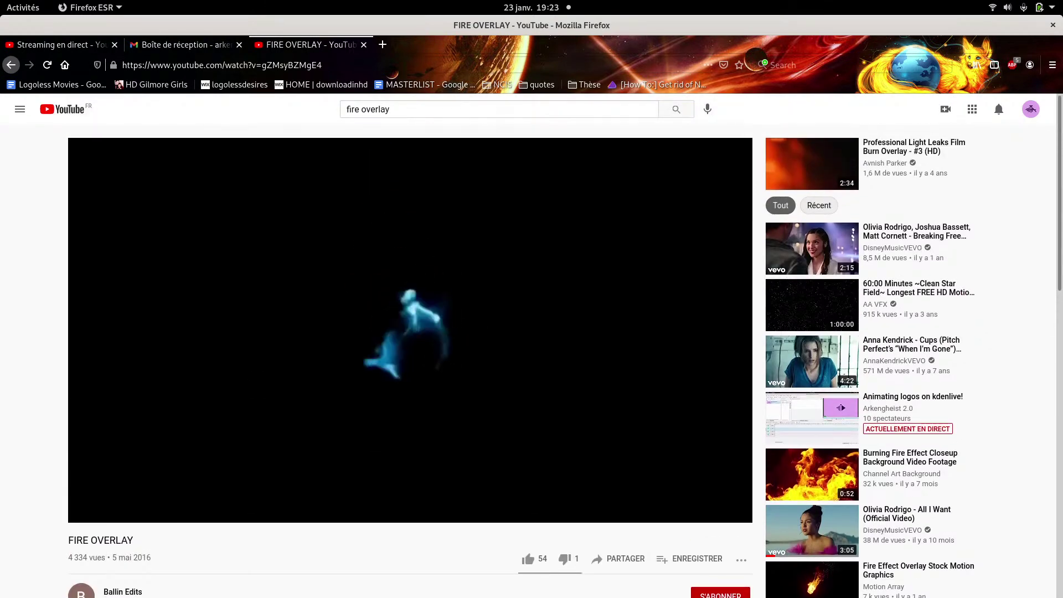
{"action": "left_click", "coordinate": [669, 511]}
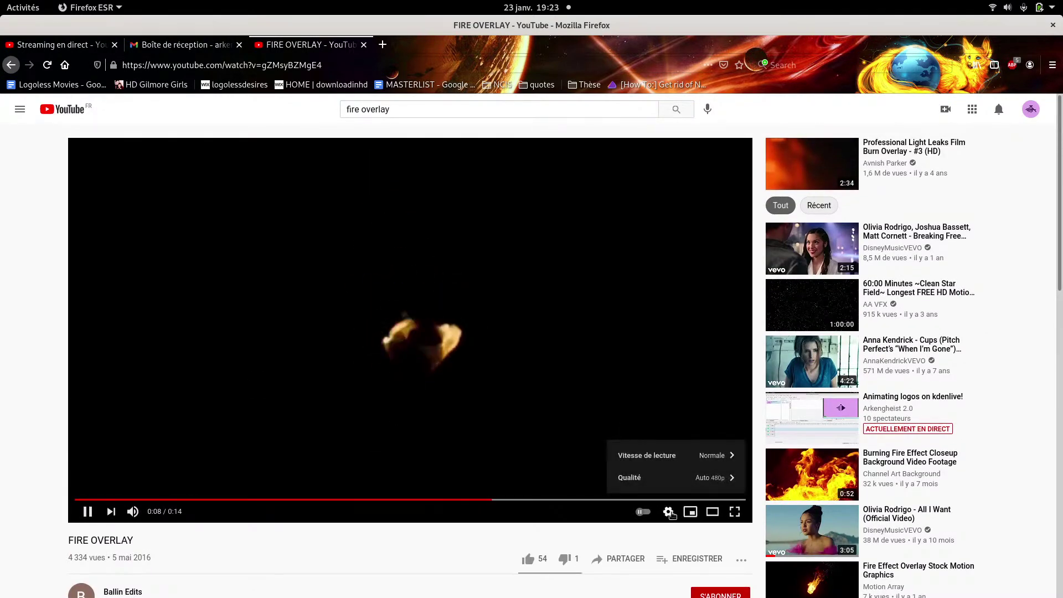
{"action": "left_click", "coordinate": [705, 477]}
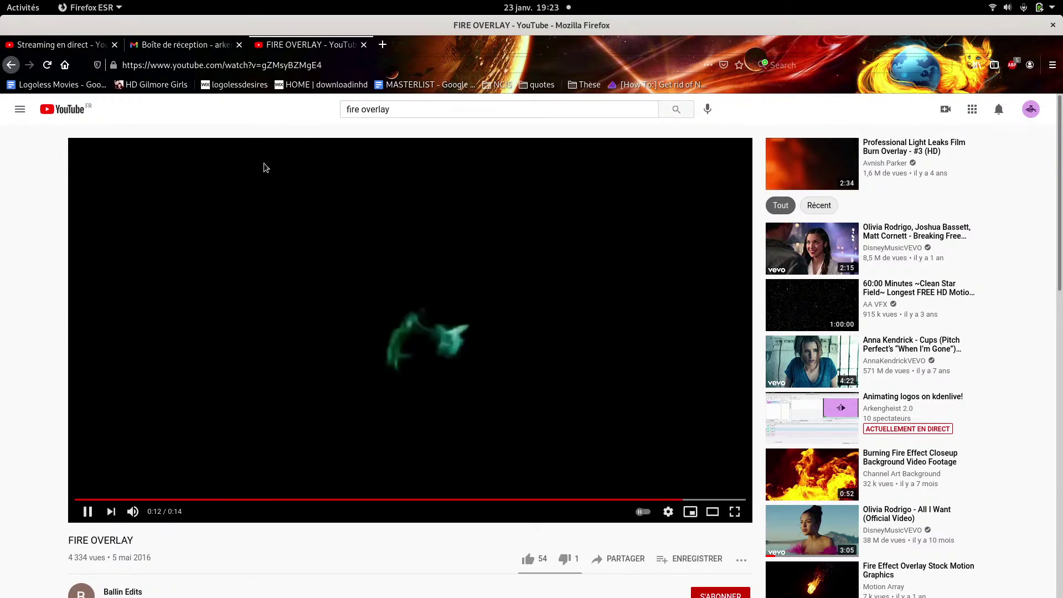
- Copy the full web address of the FIRE OVERLAY video
{"action": "left_click", "coordinate": [283, 64]}
{"action": "double_click", "coordinate": [308, 65]}
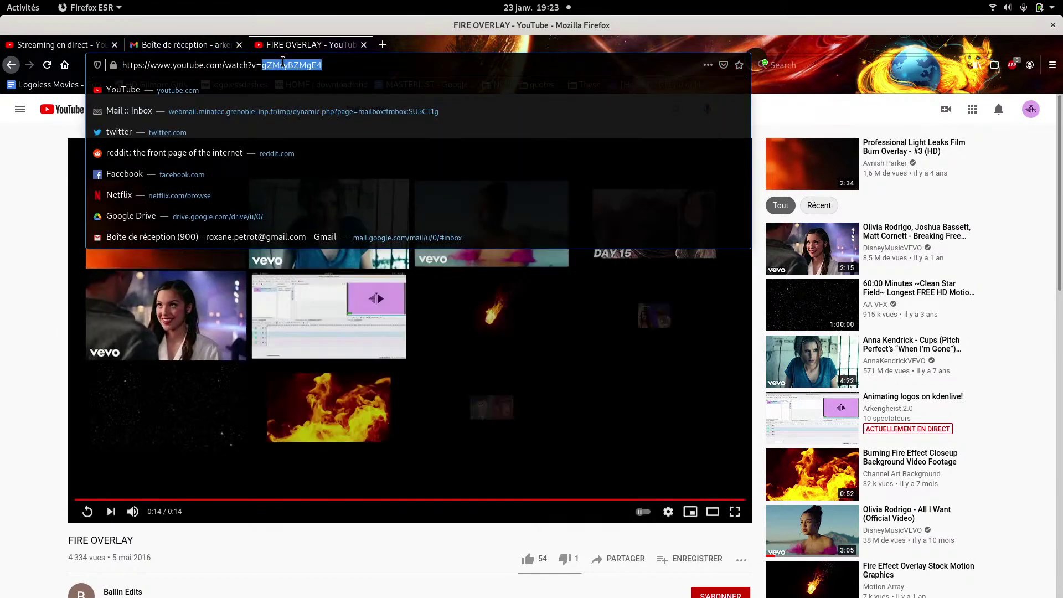
{"action": "left_click_drag", "start_coordinate": [325, 64], "coordinate": [113, 65]}
{"action": "key", "text": "ctrl+c"}
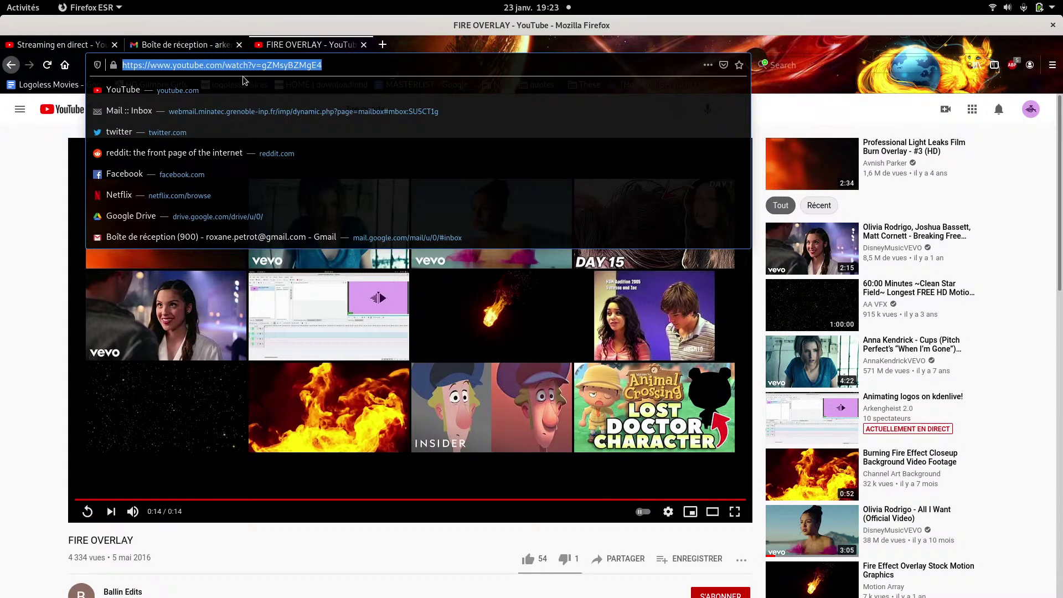
- Search the web for "youtube mp4" in a new tab and open the youtube-mp4.download converter
{"action": "left_click", "coordinate": [382, 44]}
{"action": "type", "text": "you"}
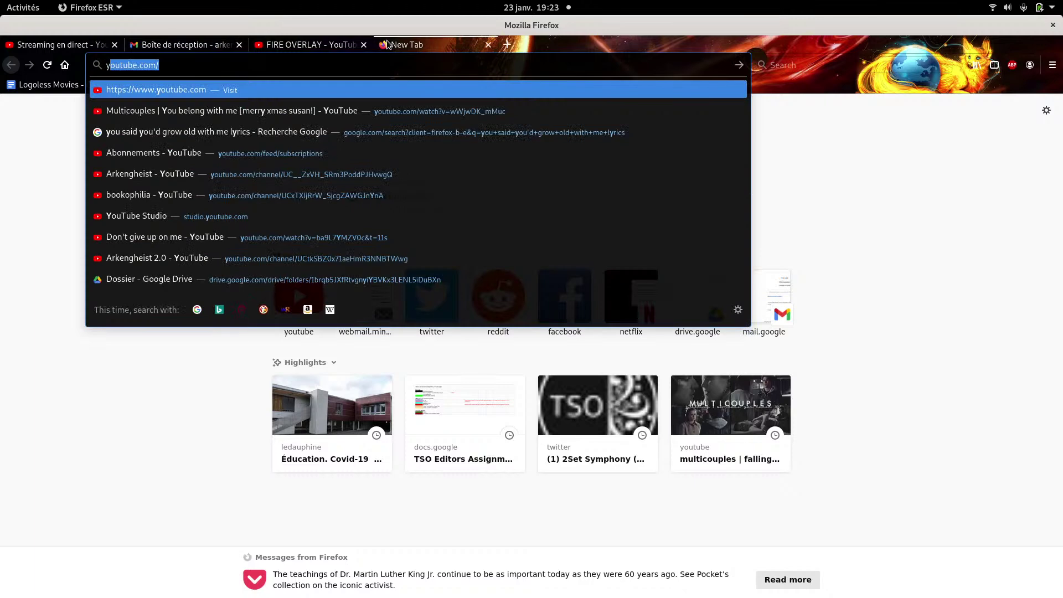
{"action": "type", "text": "tube mp4"}
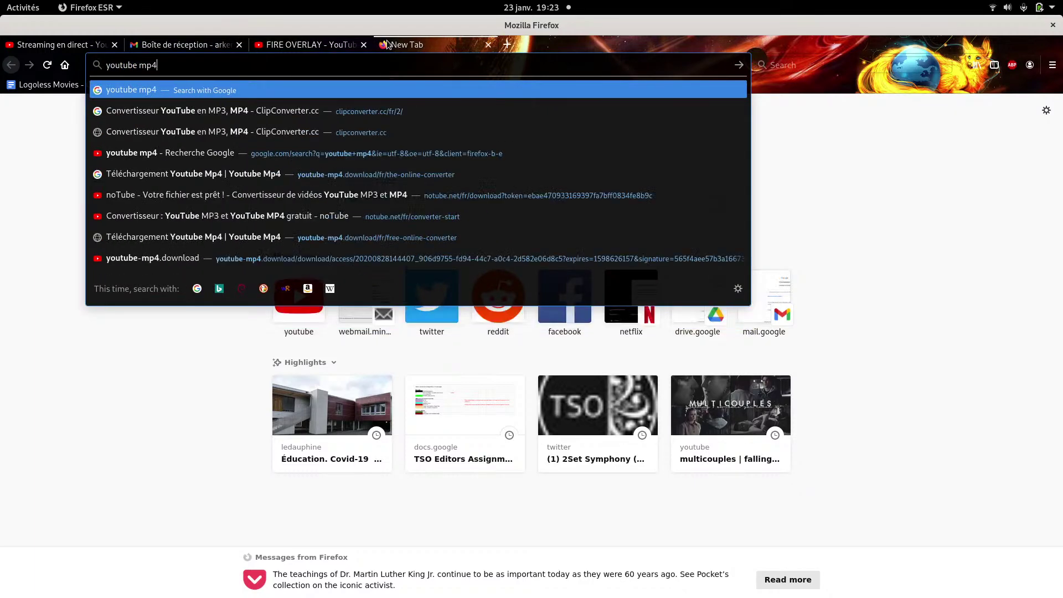
{"action": "key", "text": "Return"}
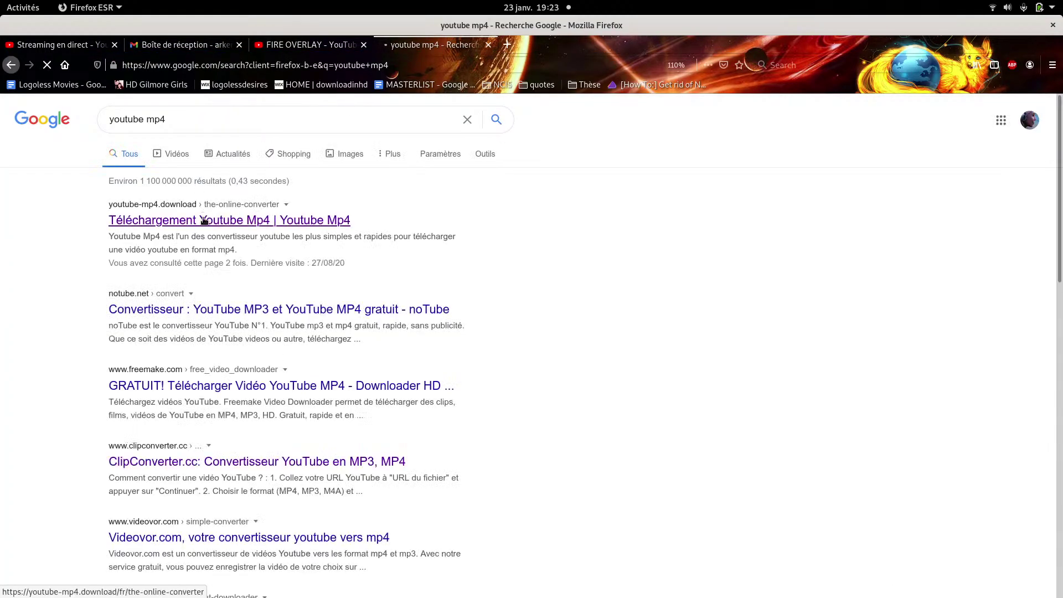
{"action": "left_click", "coordinate": [309, 219]}
- Convert the copied FIRE OVERLAY link to MP4 and download the resulting file
{"action": "left_click", "coordinate": [433, 294]}
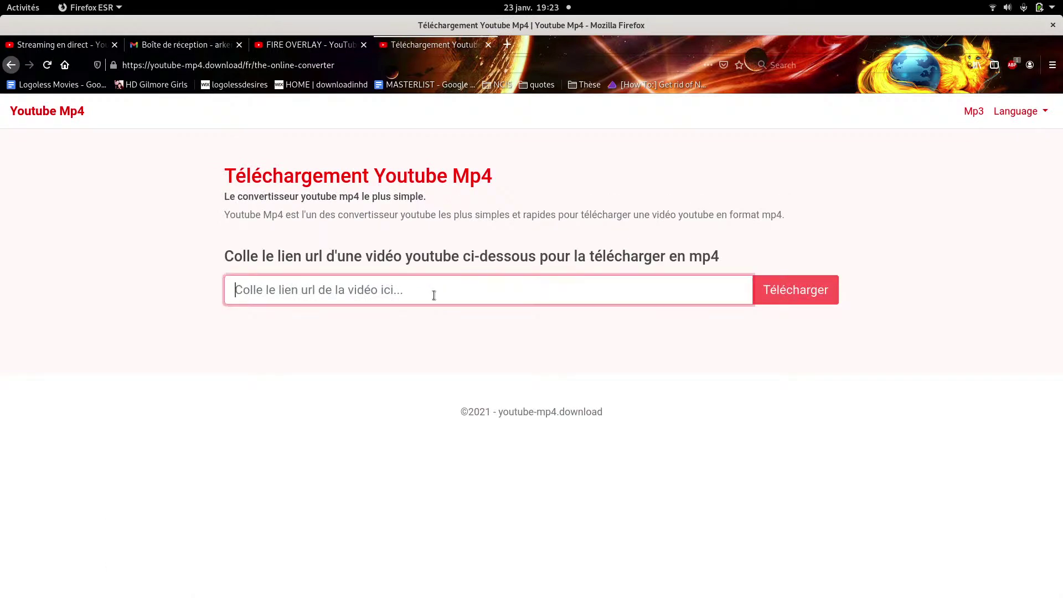
{"action": "key", "text": "ctrl+v"}
{"action": "left_click", "coordinate": [780, 297]}
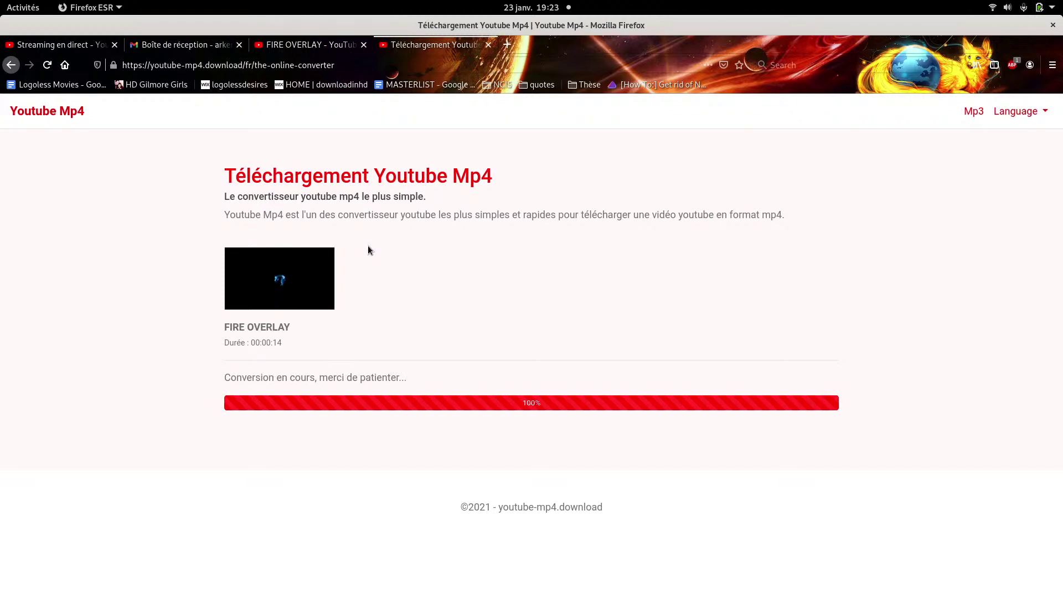
{"action": "left_click", "coordinate": [316, 414]}
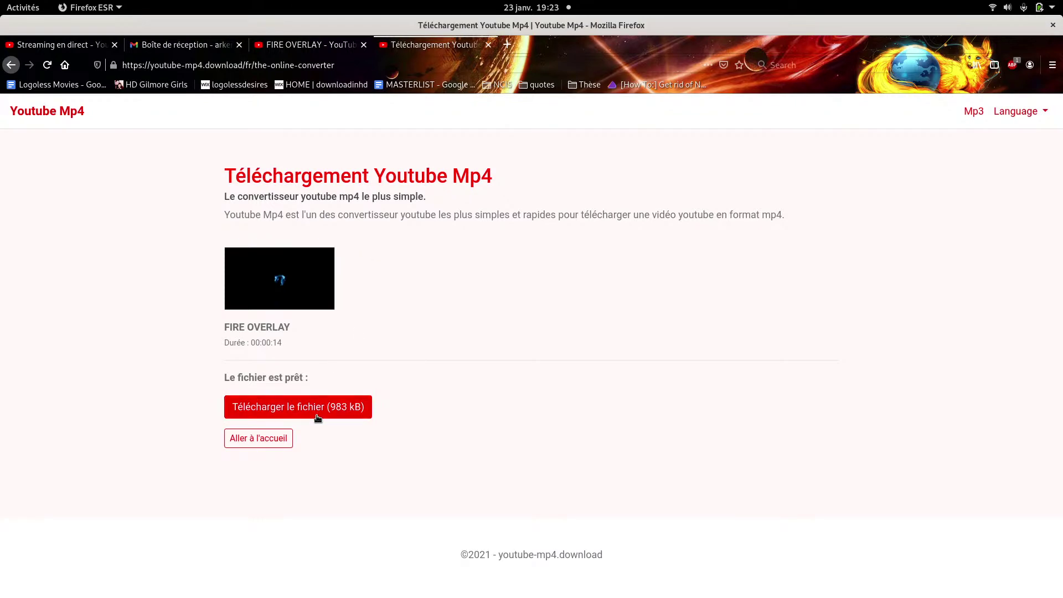
{"action": "left_click", "coordinate": [344, 408]}
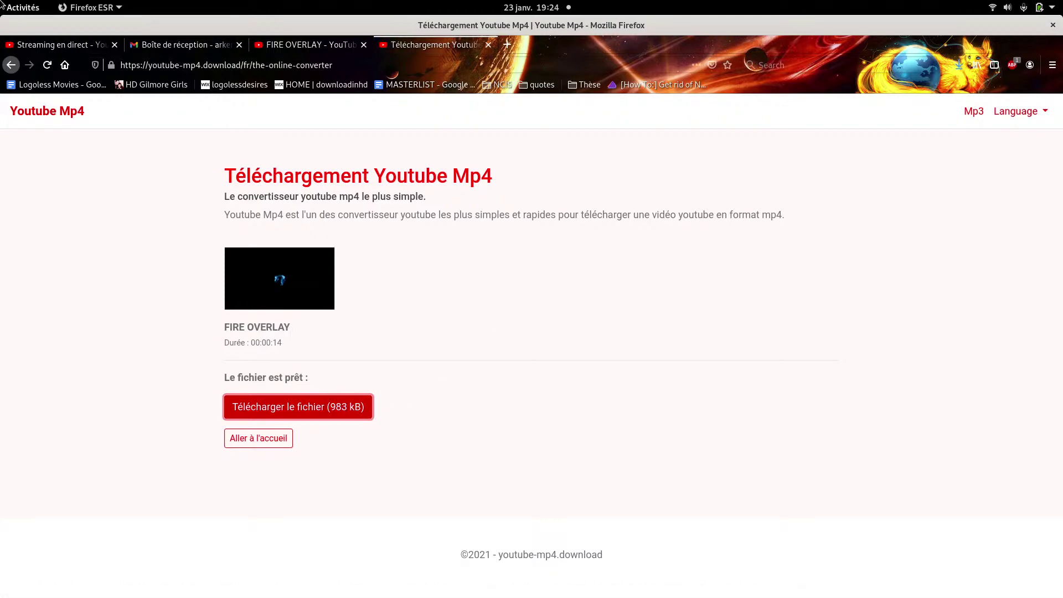
- Switch to Kdenlive and duplicate the fake_yt_logo1.png and fake_yt_logo2.png clips with their compositions at about 00:00:27:02 on tracks V2 and V3
{"action": "key", "text": "super"}
{"action": "left_click", "coordinate": [650, 368]}
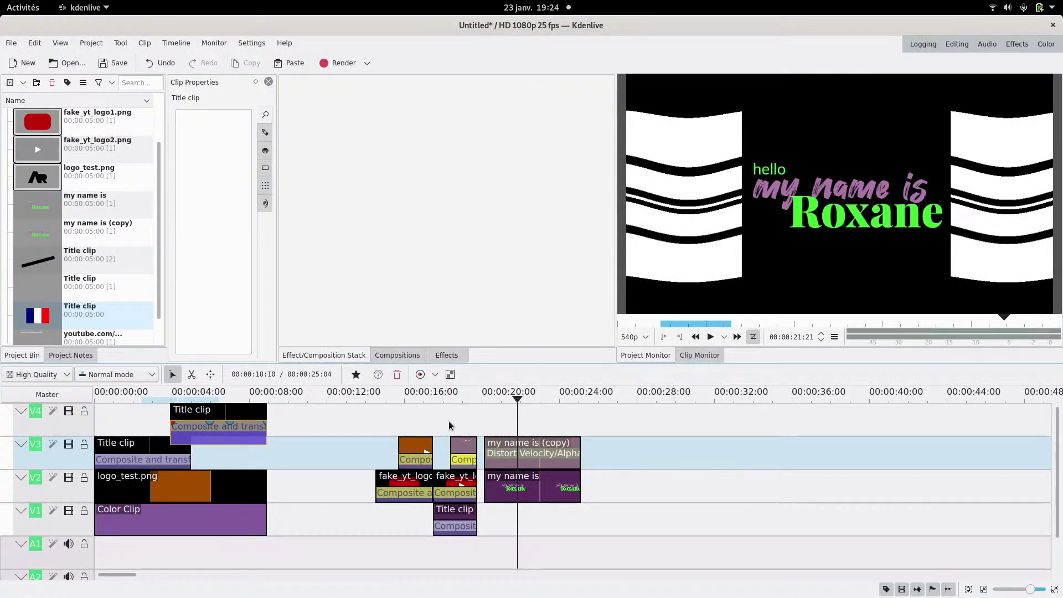
{"action": "scroll", "coordinate": [443, 491], "scroll_direction": "up", "scroll_amount": 3}
{"action": "left_click", "coordinate": [426, 440]}
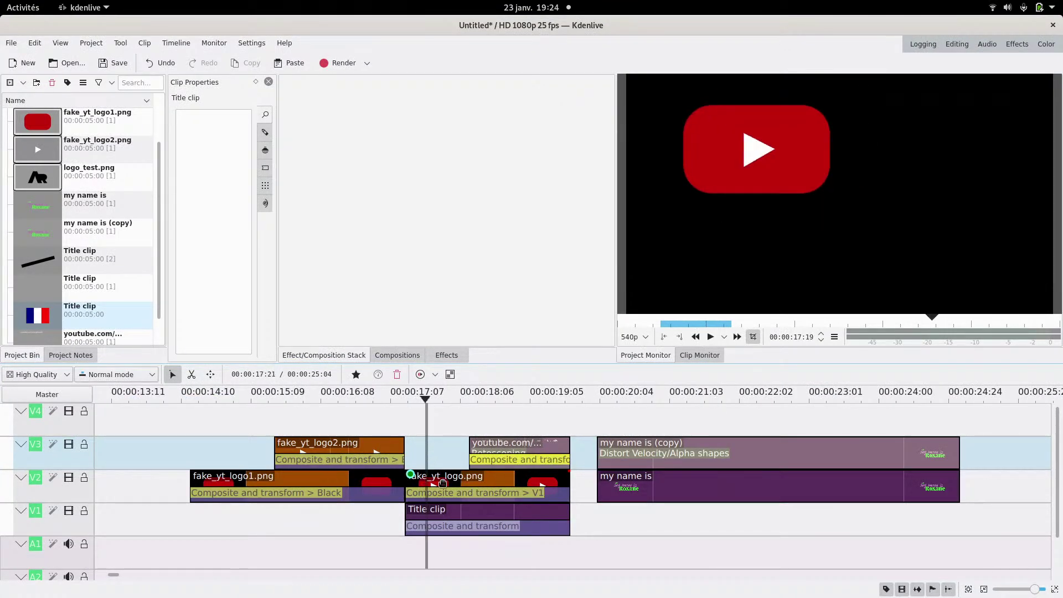
{"action": "scroll", "coordinate": [50, 165], "scroll_direction": "up", "scroll_amount": 2}
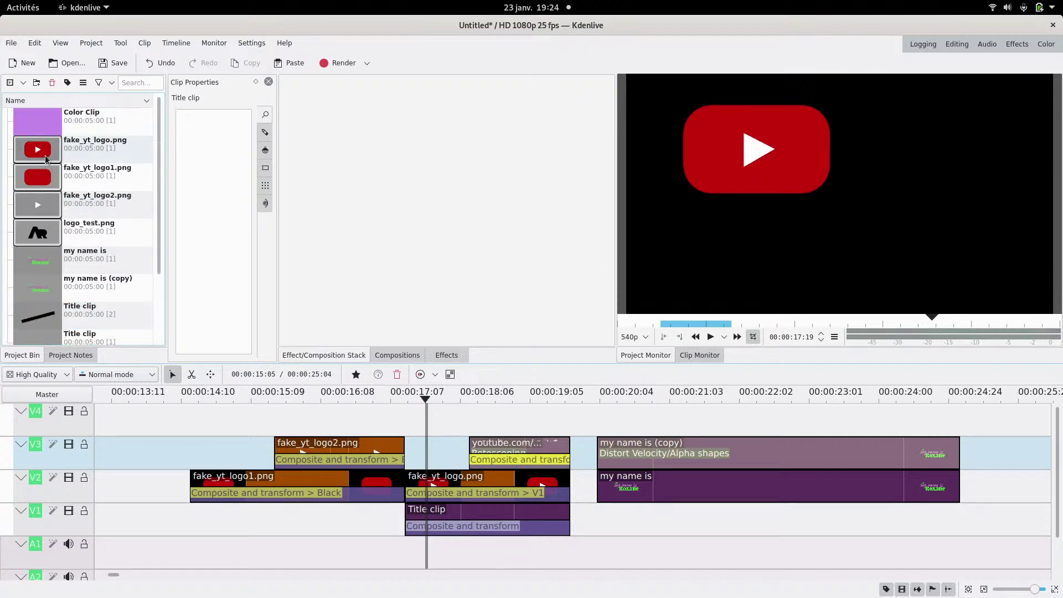
{"action": "left_click", "coordinate": [38, 153]}
{"action": "left_click_drag", "start_coordinate": [161, 421], "coordinate": [371, 532]}
{"action": "scroll", "coordinate": [451, 532], "scroll_direction": "down", "scroll_amount": 5}
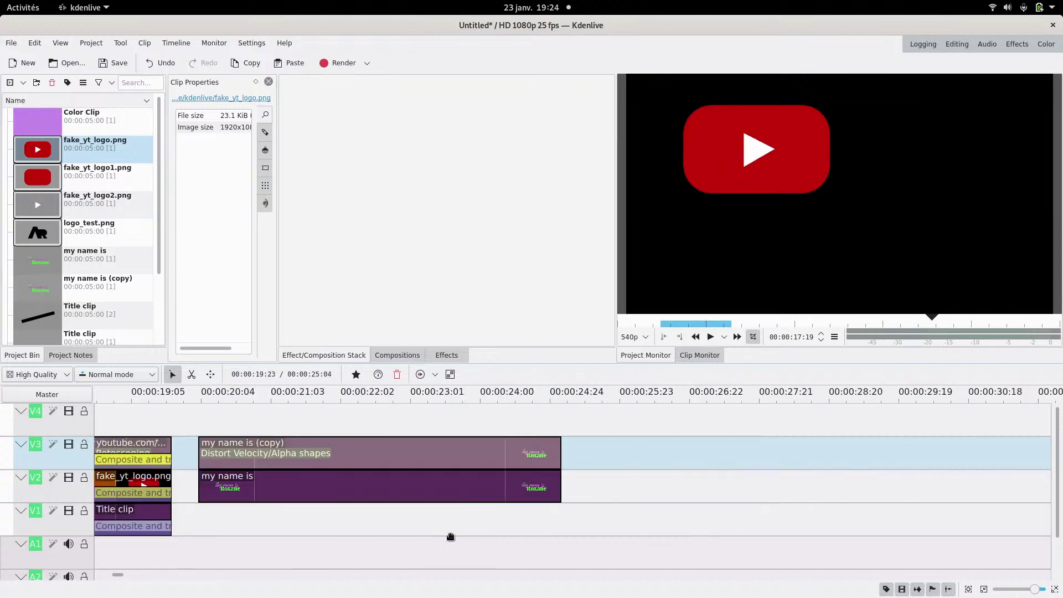
{"action": "key", "text": "ctrl+v"}
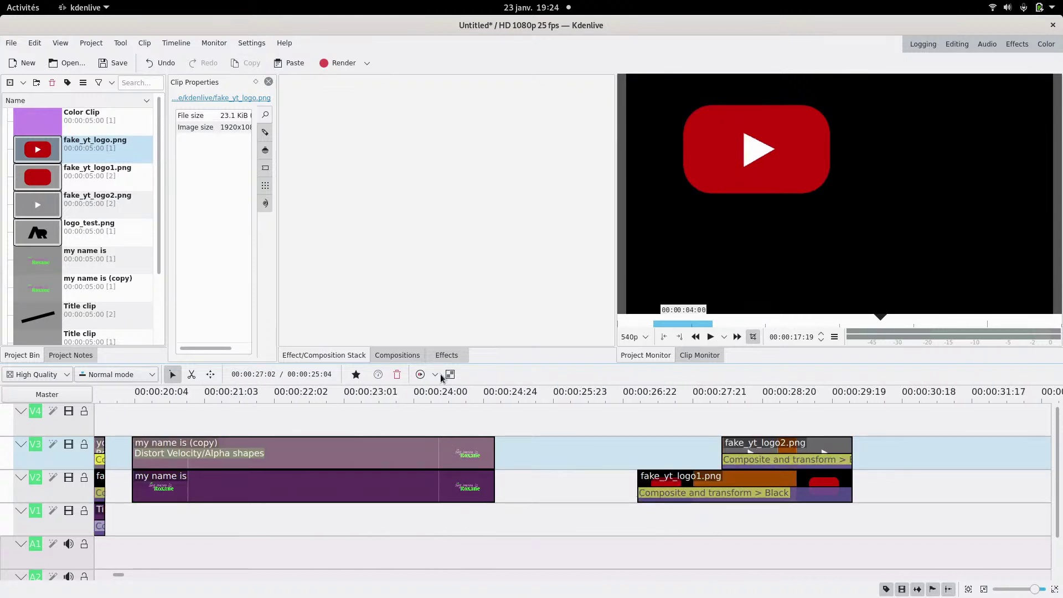
- Add fake_yt_logo.png to track V2 directly after the duplicated fake_yt_logo1.png and trim its end to 00:00:34:10
{"action": "left_click", "coordinate": [41, 159]}
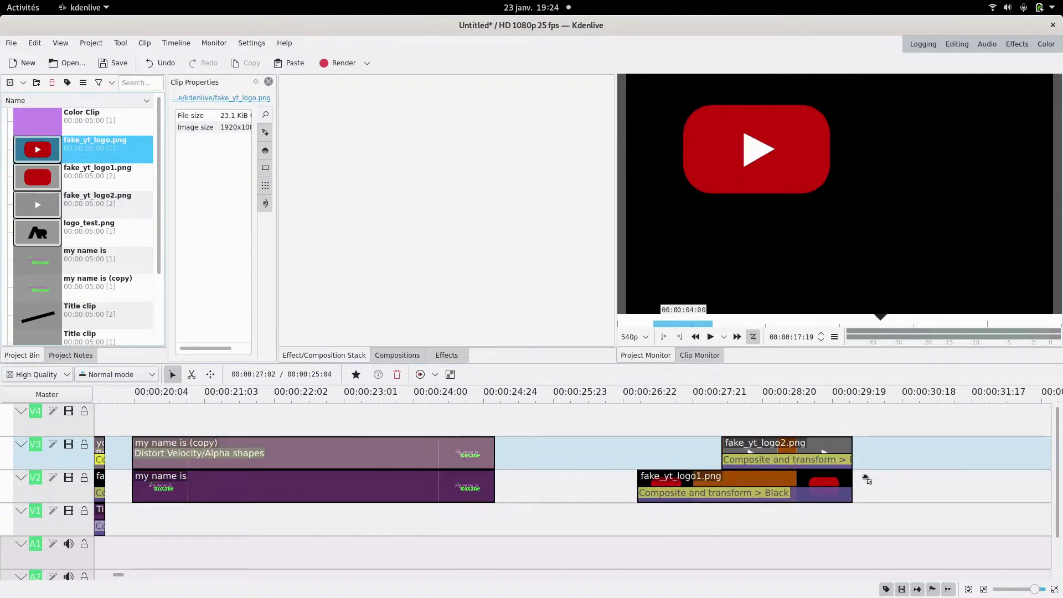
{"action": "mouse_move", "coordinate": [880, 497]}
{"action": "left_mouse_down"}
{"action": "mouse_move", "coordinate": [907, 518]}
{"action": "mouse_move", "coordinate": [886, 509]}
{"action": "left_mouse_up"}
{"action": "left_click", "coordinate": [820, 487]}
{"action": "left_click_drag", "start_coordinate": [817, 482], "coordinate": [768, 485]}
{"action": "left_click", "coordinate": [541, 440]}
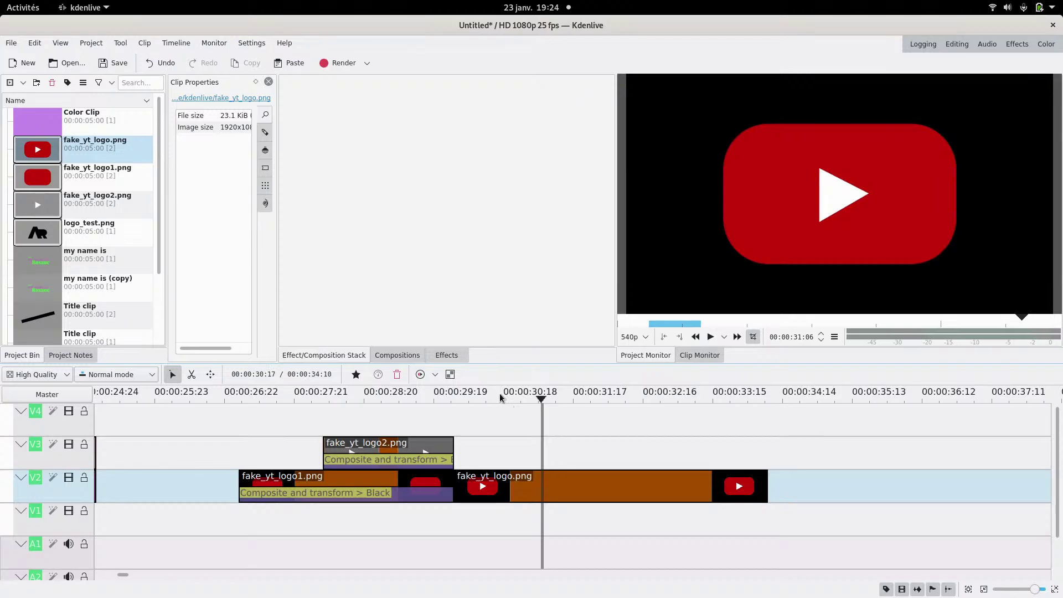
- Import fire-overlay.mp4 from the Téléchargements folder into the project bin and open it in the clip monitor
{"action": "mouse_move", "coordinate": [0, 0]}
{"action": "left_click", "coordinate": [514, 188]}
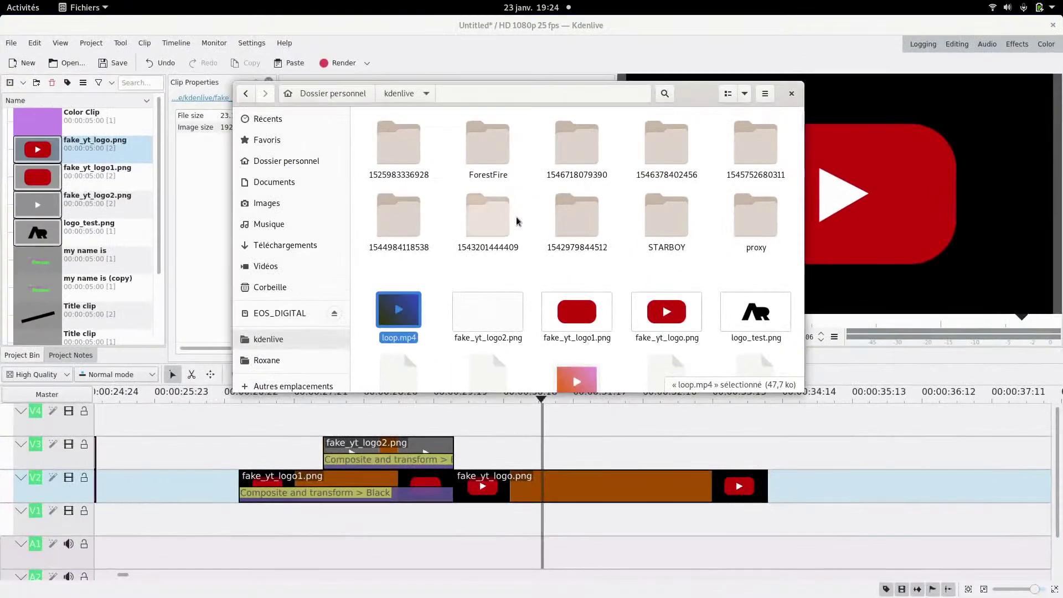
{"action": "middle_click", "coordinate": [304, 247]}
{"action": "left_click", "coordinate": [637, 117]}
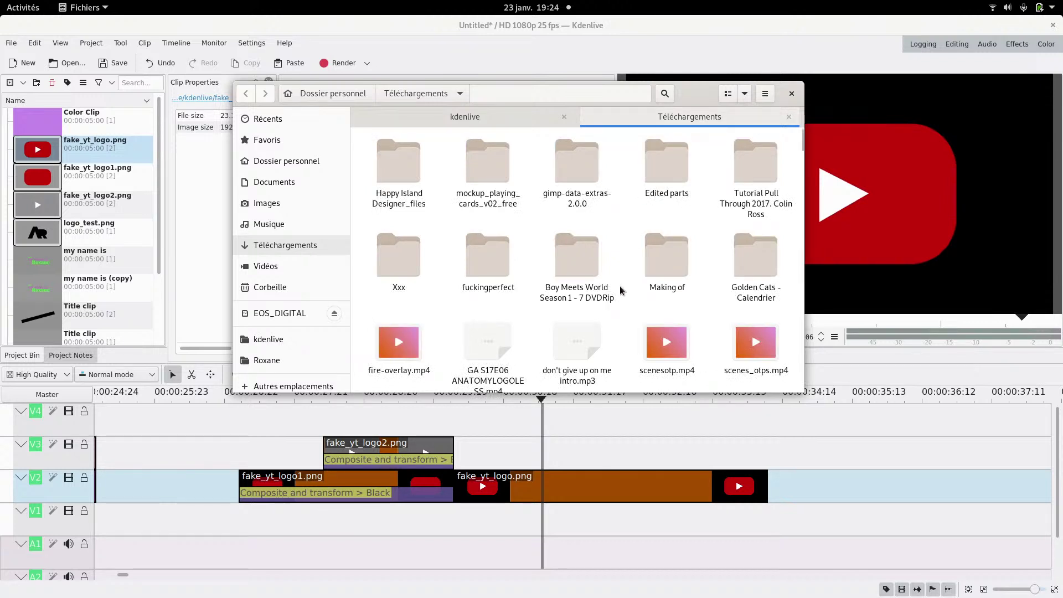
{"action": "left_click_drag", "start_coordinate": [399, 342], "coordinate": [85, 245]}
{"action": "left_click", "coordinate": [44, 234]}
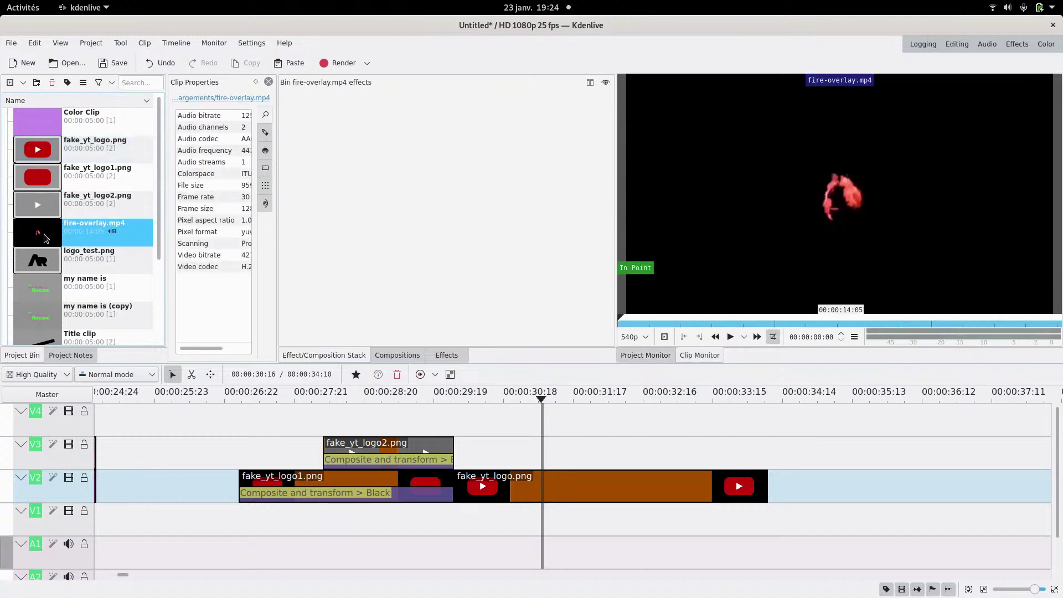
- Set the out point of the fire-overlay.mp4 source clip at 00:00:02:15
{"action": "left_click_drag", "start_coordinate": [514, 390], "coordinate": [80, 236]}
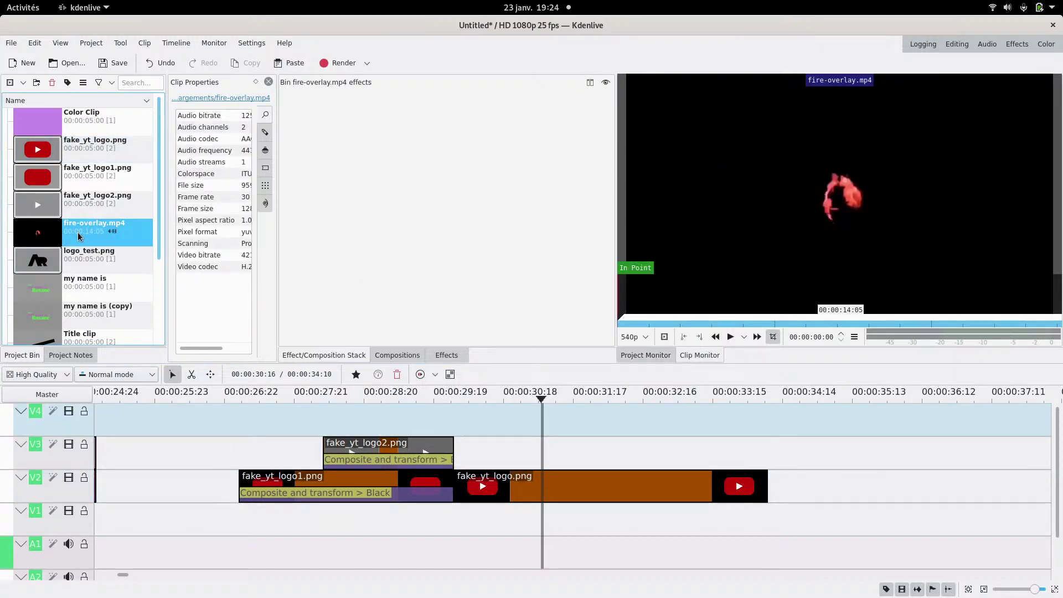
{"action": "left_click", "coordinate": [701, 320]}
{"action": "left_click", "coordinate": [700, 337]}
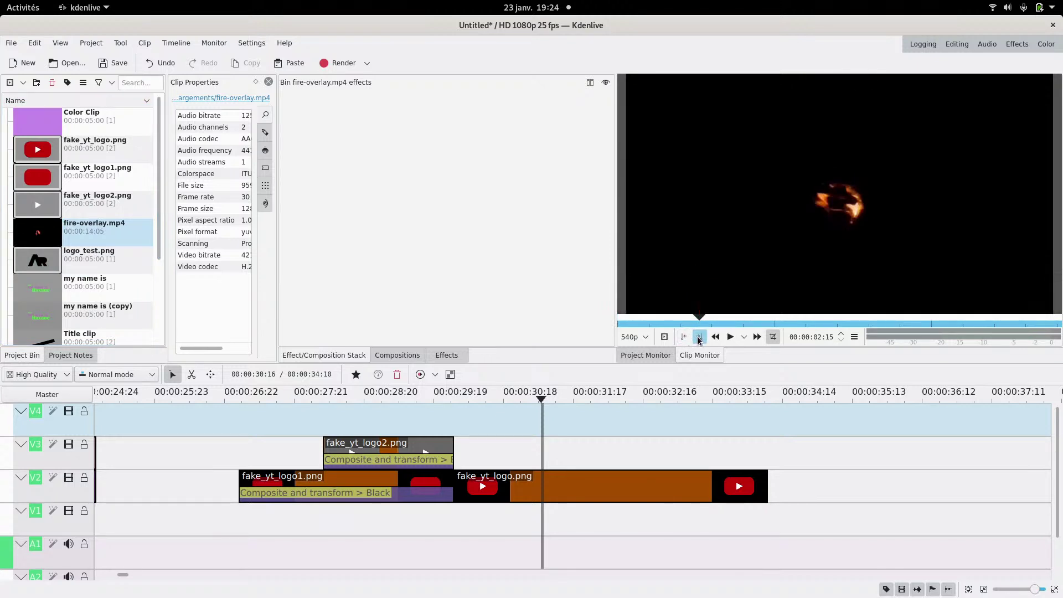
- Place fire-overlay.mp4 on track V3 right after fake_yt_logo2.png and extend it to 00:00:04:08, matching the logo clip below
{"action": "left_click", "coordinate": [548, 467]}
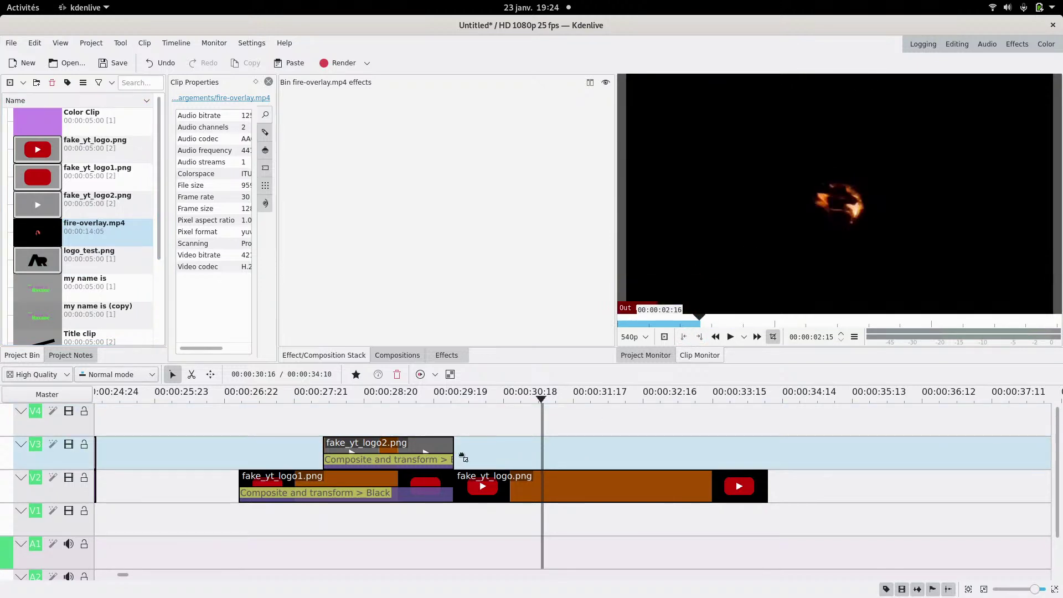
{"action": "left_click_drag", "start_coordinate": [627, 250], "coordinate": [459, 459]}
{"action": "left_click_drag", "start_coordinate": [643, 445], "coordinate": [767, 451]}
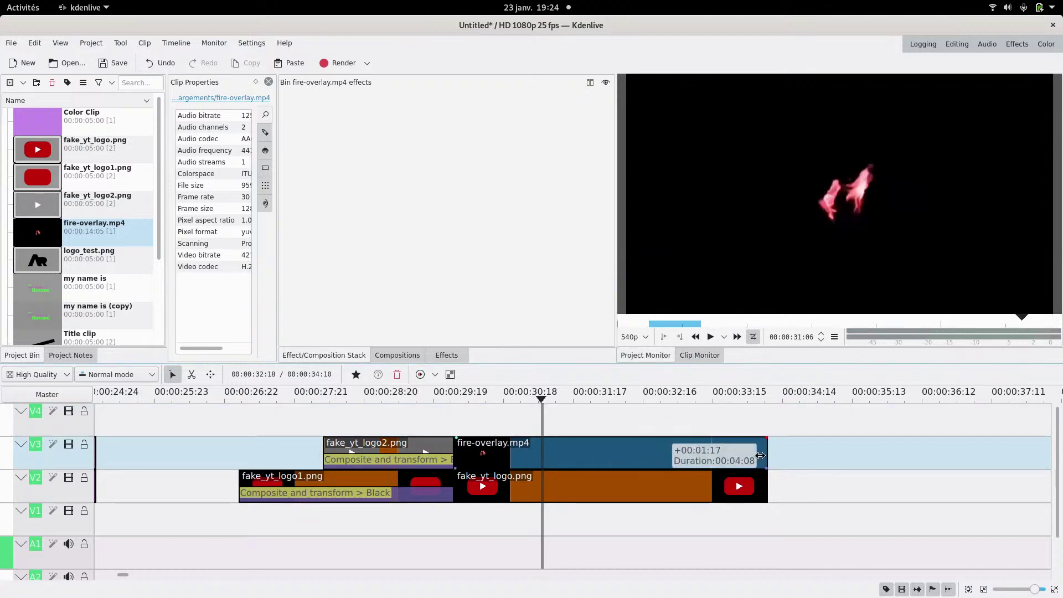
- Move the playhead to 00:00:30:15 and add a Wipe composition to the fire-overlay.mp4 clip on V3
{"action": "left_click", "coordinate": [497, 422]}
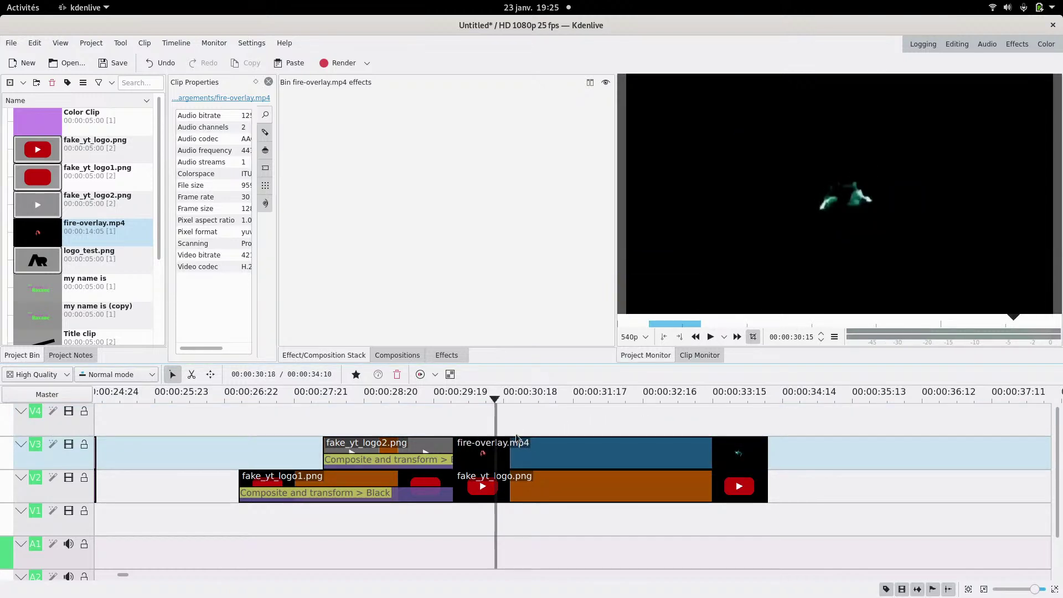
{"action": "left_click", "coordinate": [764, 469]}
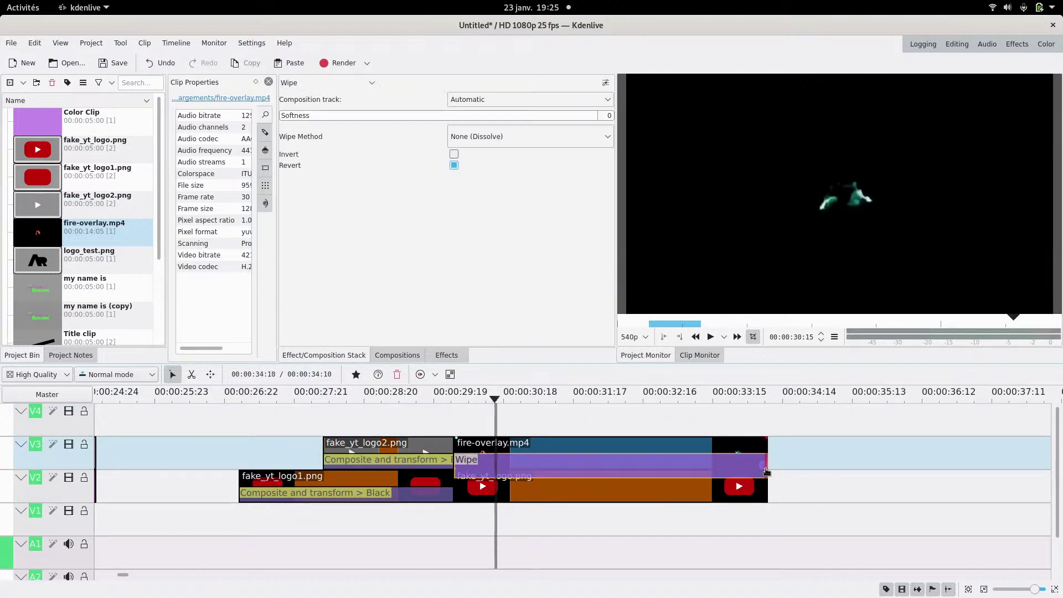
- Change the fire-overlay.mp4 composition on V3 to Composite and transform with Screen compositing
{"action": "left_click", "coordinate": [340, 88]}
{"action": "scroll", "coordinate": [338, 119], "scroll_direction": "up", "scroll_amount": 5}
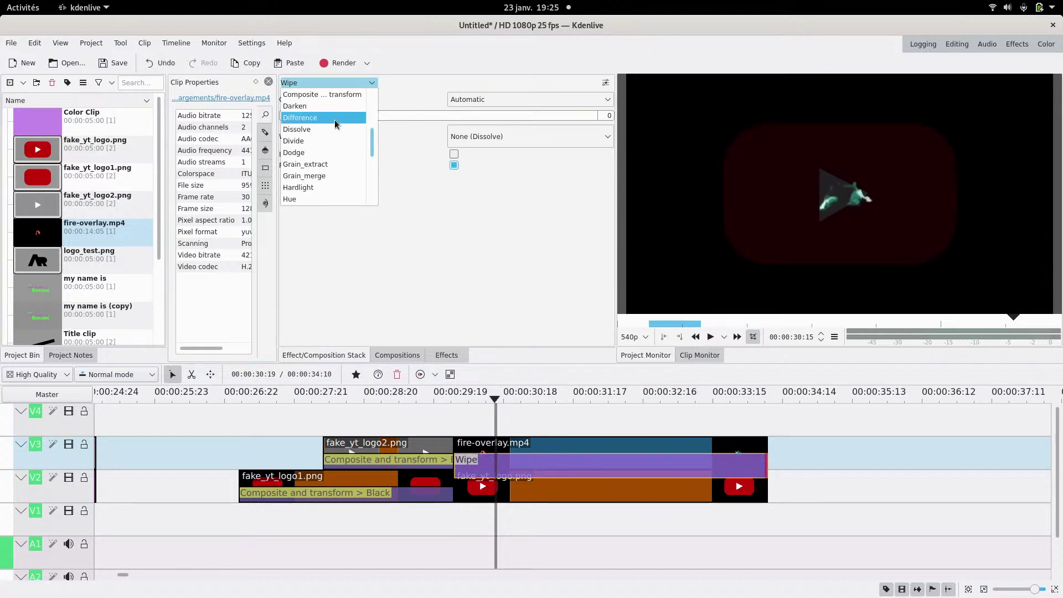
{"action": "left_click", "coordinate": [339, 95]}
{"action": "left_click", "coordinate": [512, 230]}
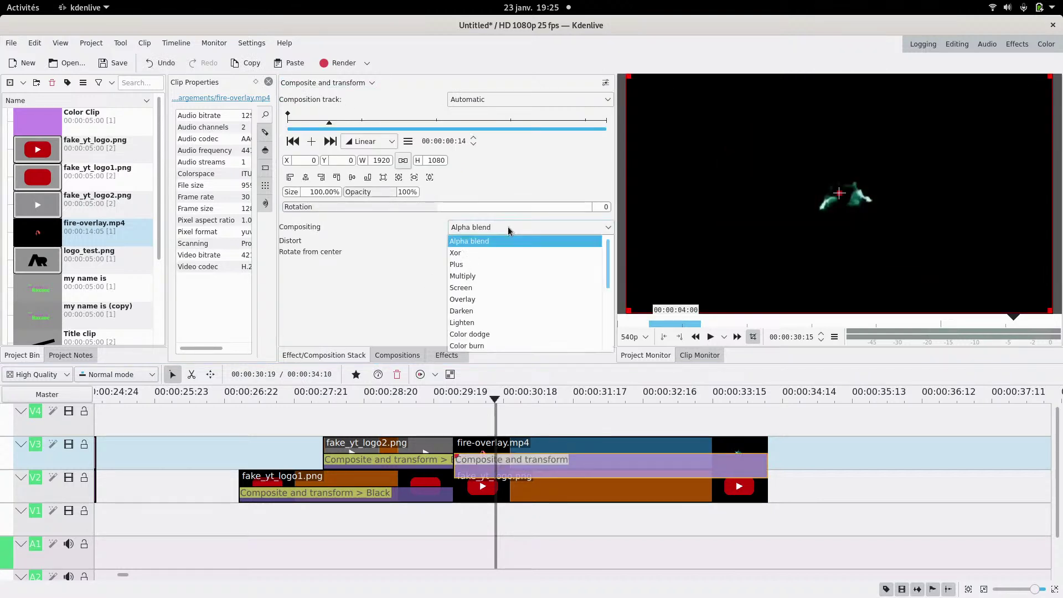
{"action": "left_click", "coordinate": [463, 288]}
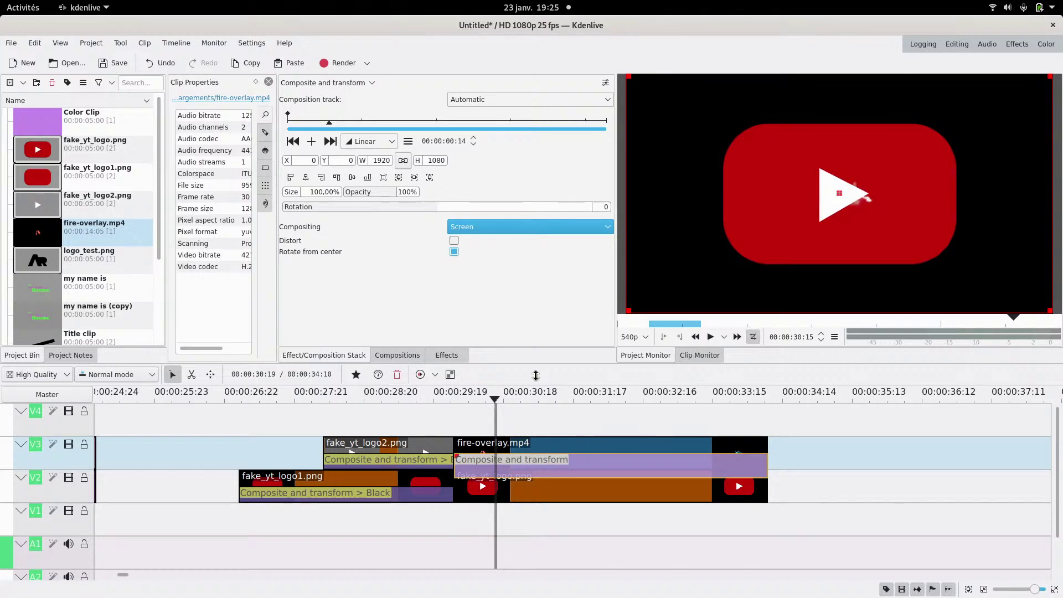
- Extend the V2 Composite and transform composition to 00:00:04:11 so it overlaps the fake_yt_logo.png clip
{"action": "left_click", "coordinate": [532, 496]}
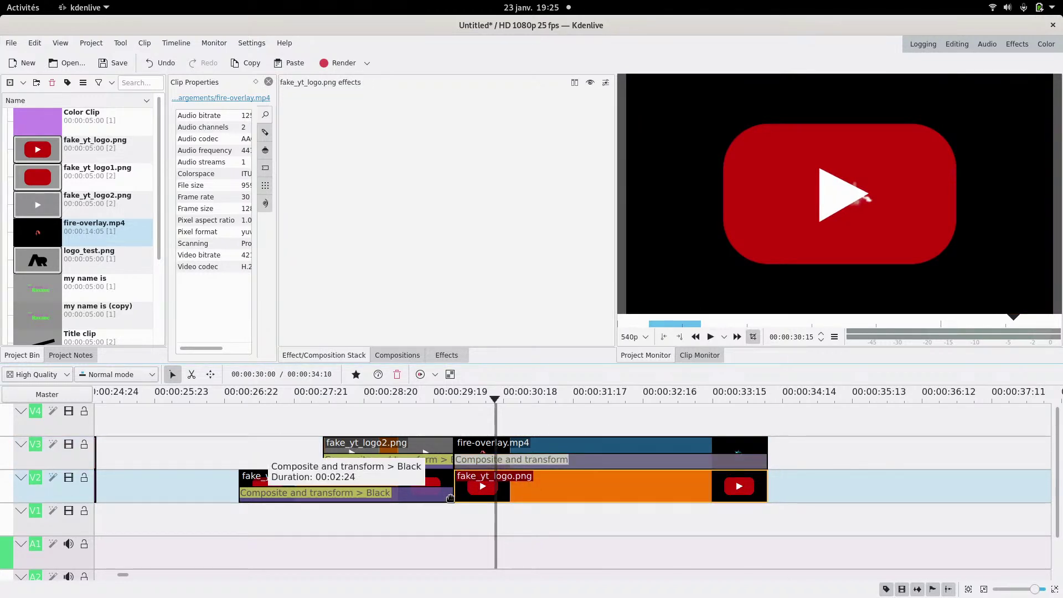
{"action": "left_click_drag", "start_coordinate": [443, 497], "coordinate": [561, 496]}
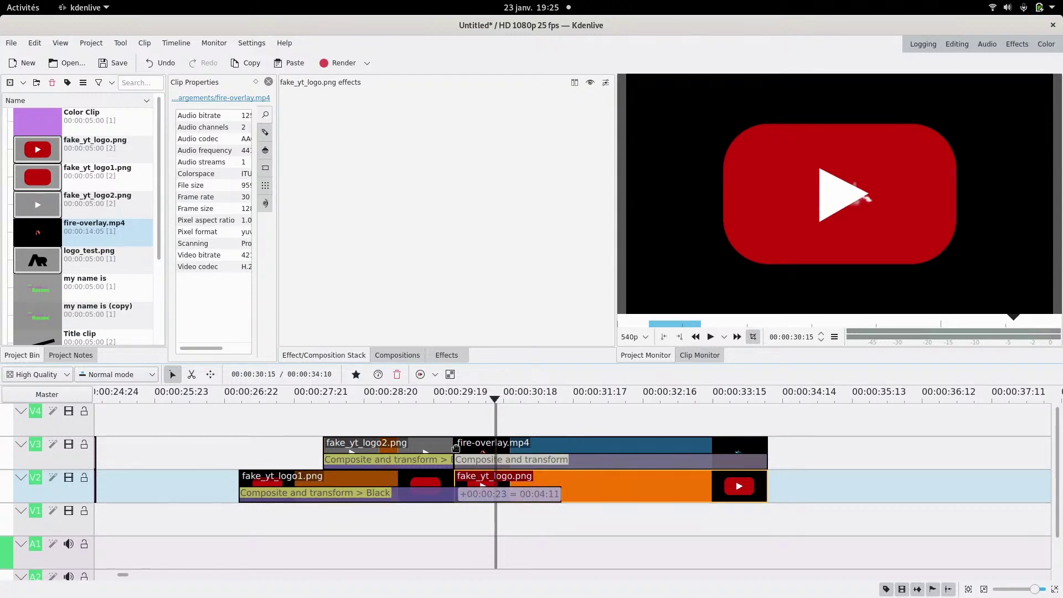
{"action": "left_click", "coordinate": [450, 430]}
{"action": "left_click_drag", "start_coordinate": [451, 430], "coordinate": [456, 427]}
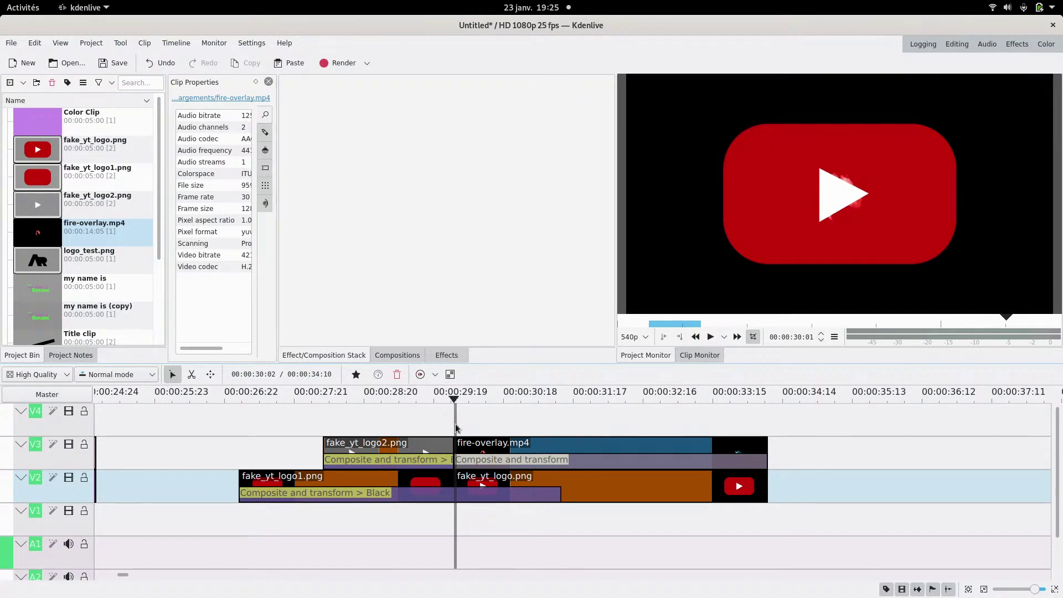
- Add keyframes to the V2 composition at the start of fake_yt_logo.png and at 00:00:03:08
{"action": "left_click", "coordinate": [481, 503]}
{"action": "left_click", "coordinate": [470, 125]}
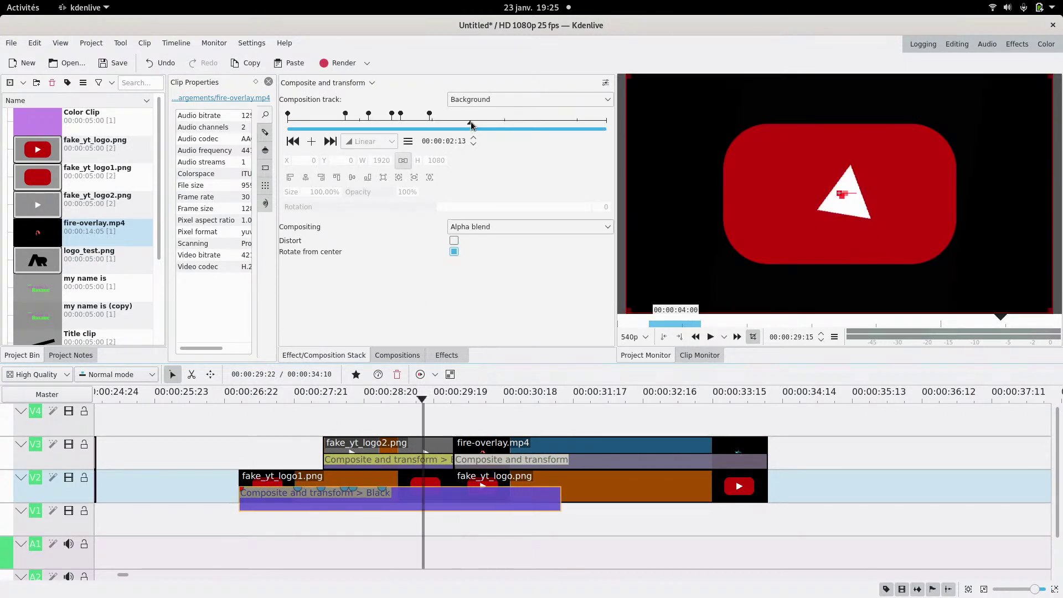
{"action": "left_click", "coordinate": [484, 124]}
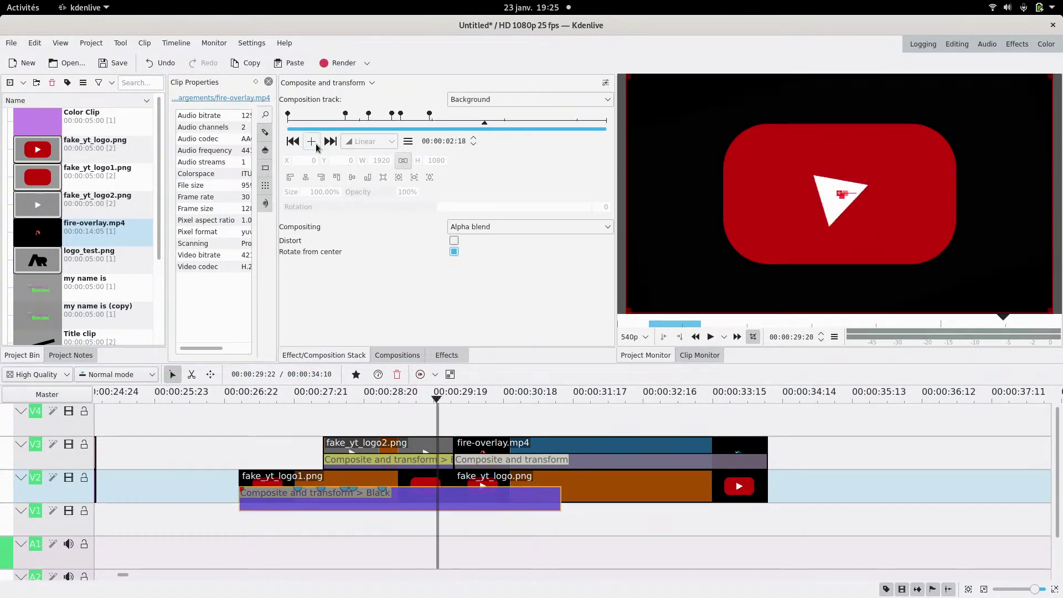
{"action": "left_click_drag", "start_coordinate": [453, 429], "coordinate": [455, 430]}
{"action": "left_click", "coordinate": [479, 496]}
{"action": "left_click", "coordinate": [310, 144]}
{"action": "left_click", "coordinate": [528, 123]}
{"action": "left_click", "coordinate": [317, 144]}
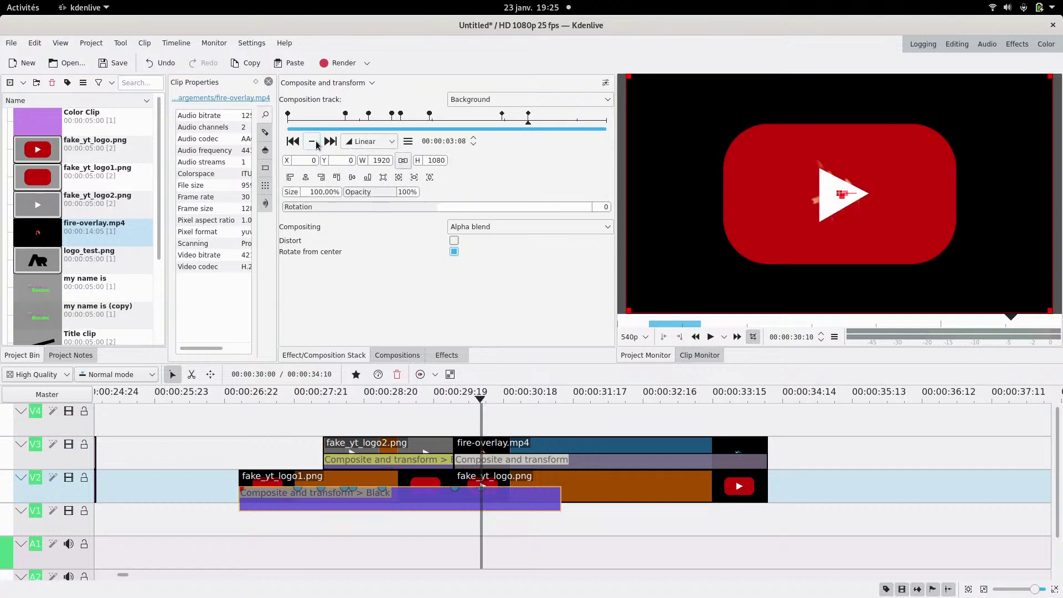
- Set the logo size to 40% at the 00:00:03:08 keyframe of the V2 composition
{"action": "left_click_drag", "start_coordinate": [319, 191], "coordinate": [278, 192]}
{"action": "type", "text": "50"}
{"action": "key", "text": "Return"}
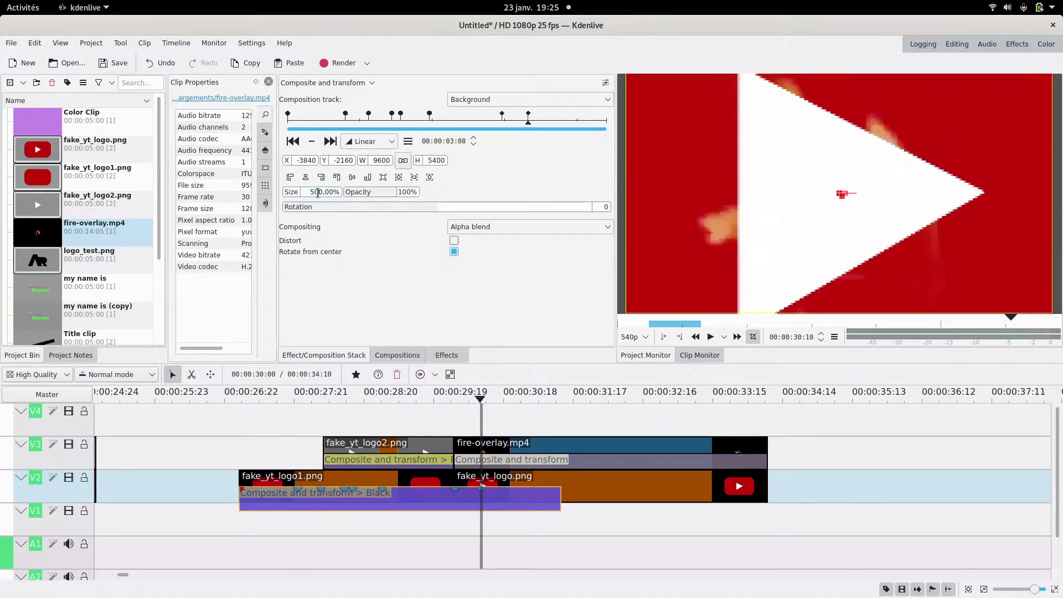
{"action": "key", "text": "BackSpace"}
{"action": "key", "text": "Return"}
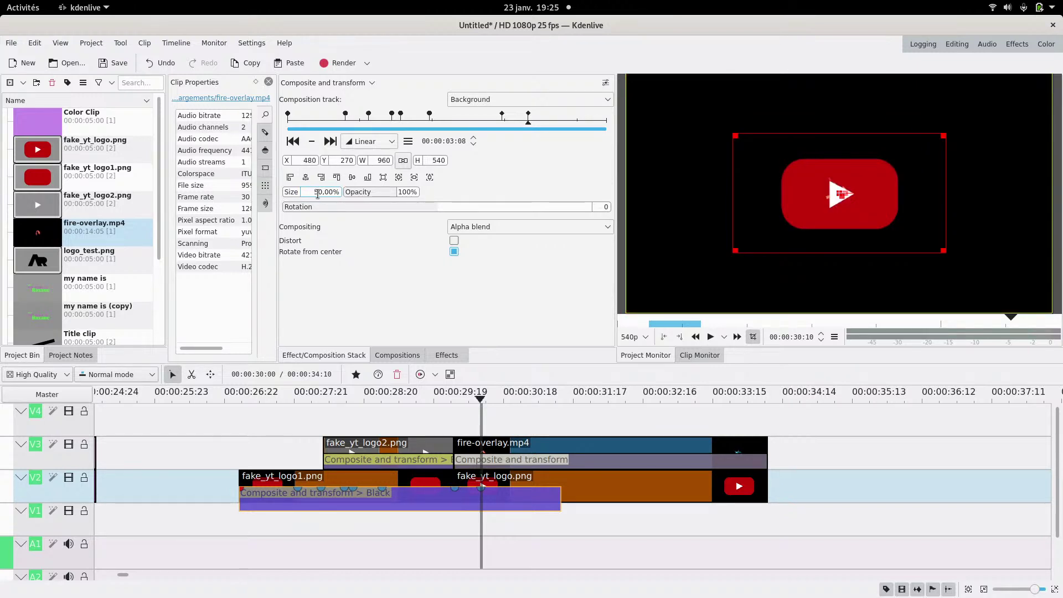
{"action": "key", "text": "Return"}
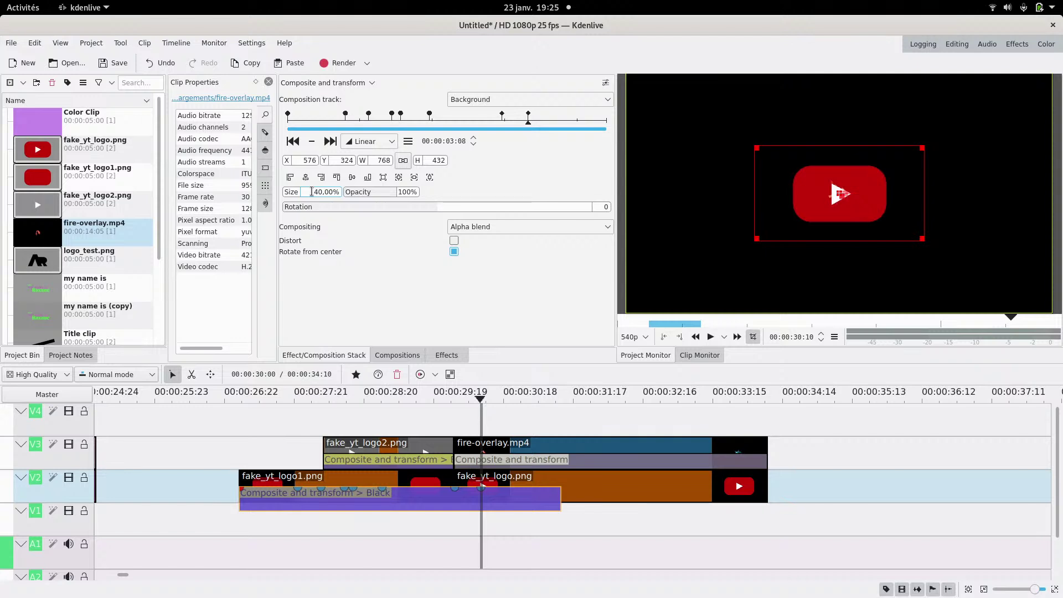
- Enlarge the fire overlay in its V3 composition to about 481% and set its composition track to Background
{"action": "left_click", "coordinate": [558, 460]}
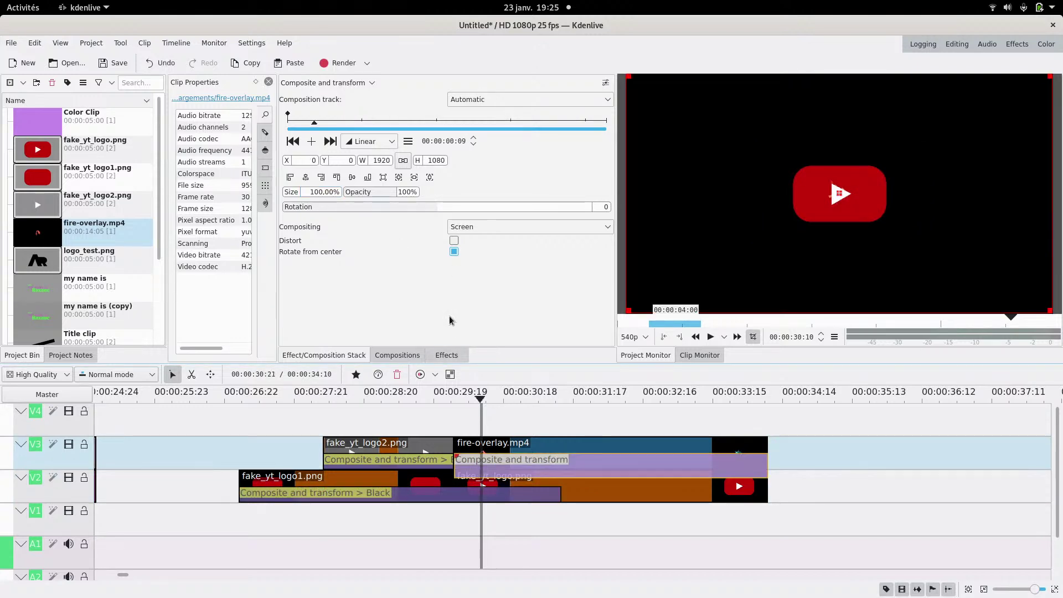
{"action": "left_click_drag", "start_coordinate": [294, 195], "coordinate": [510, 209]}
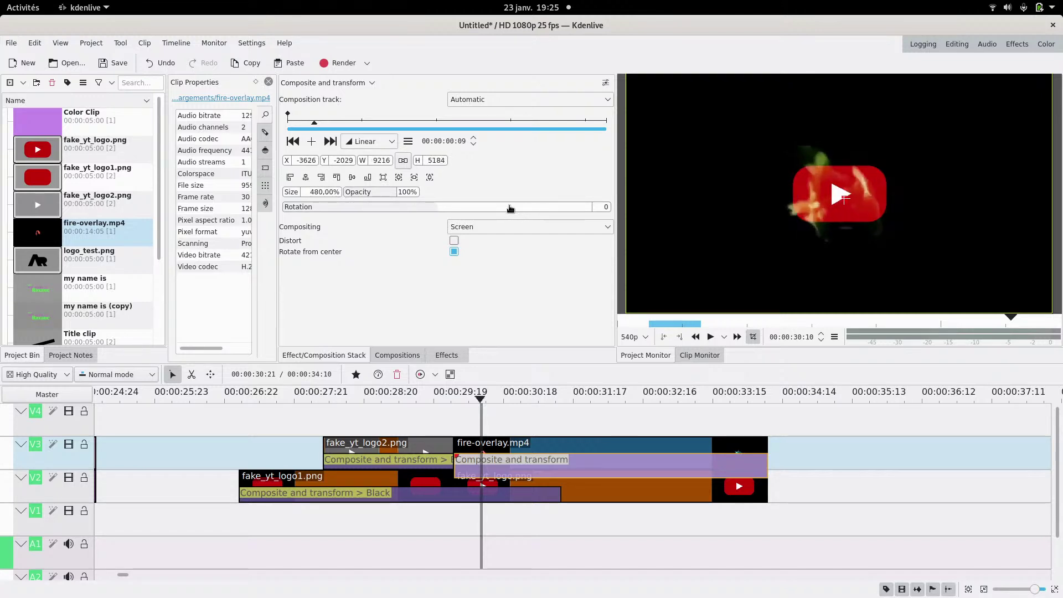
{"action": "left_click", "coordinate": [510, 103]}
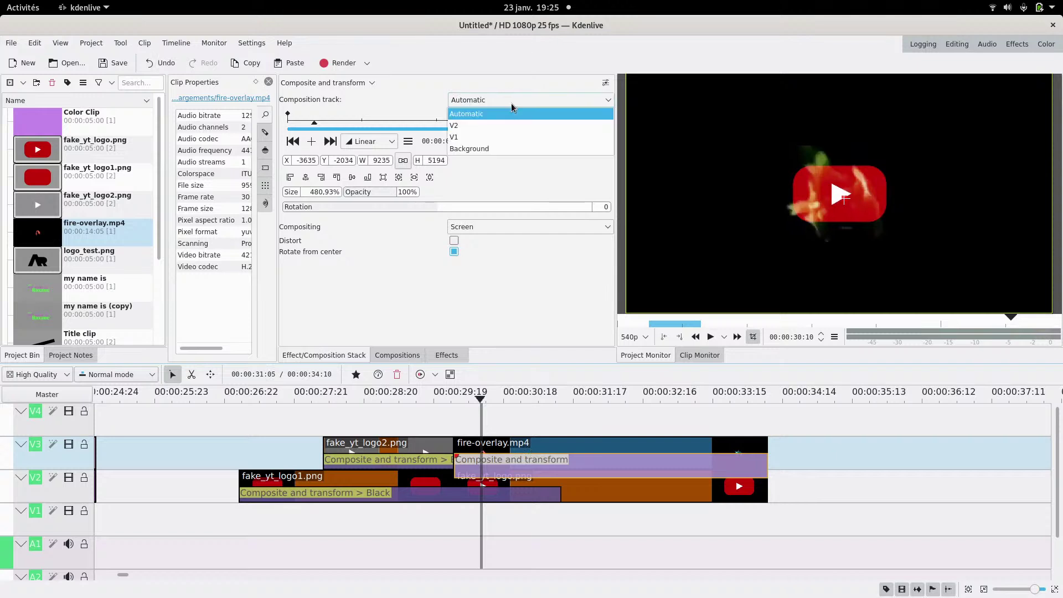
{"action": "left_click", "coordinate": [501, 146]}
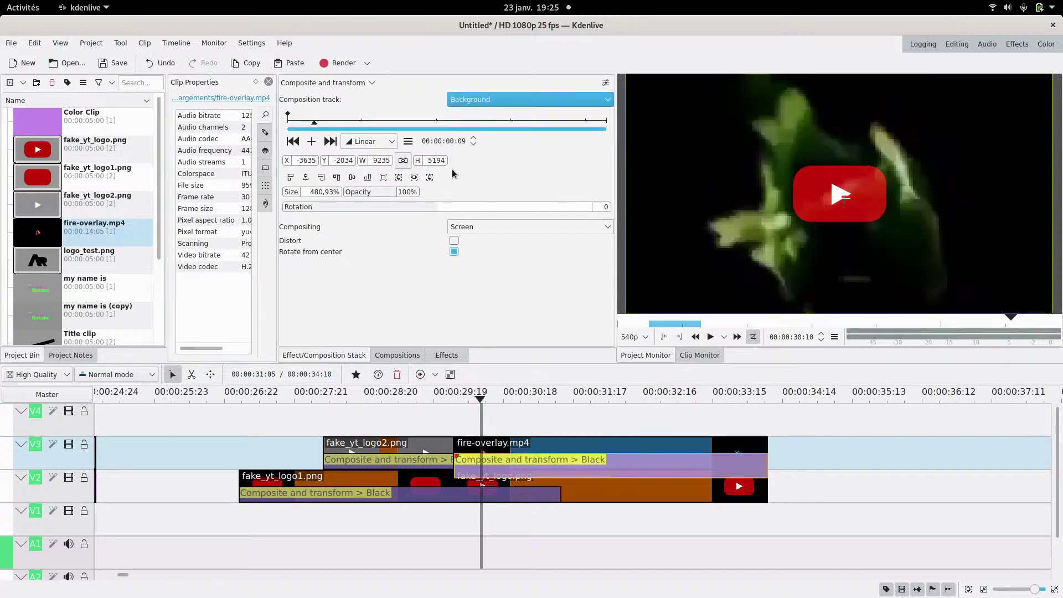
- Set the fire overlay's size to 200% and position it over the logo at about X -929, Y -666
{"action": "left_click", "coordinate": [315, 192]}
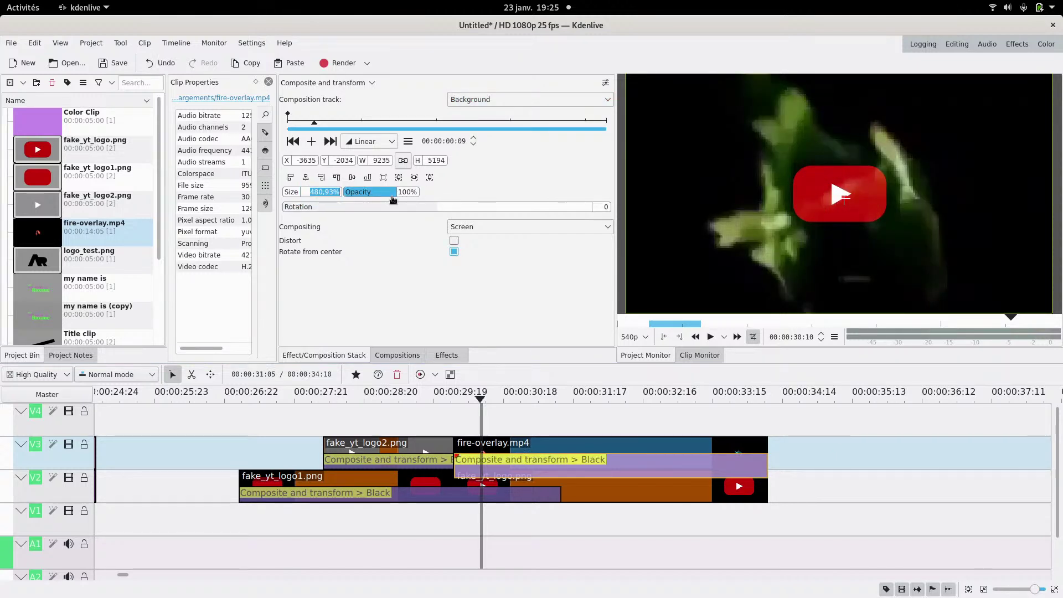
{"action": "type", "text": "20"}
{"action": "type", "text": "0"}
{"action": "key", "text": "Return"}
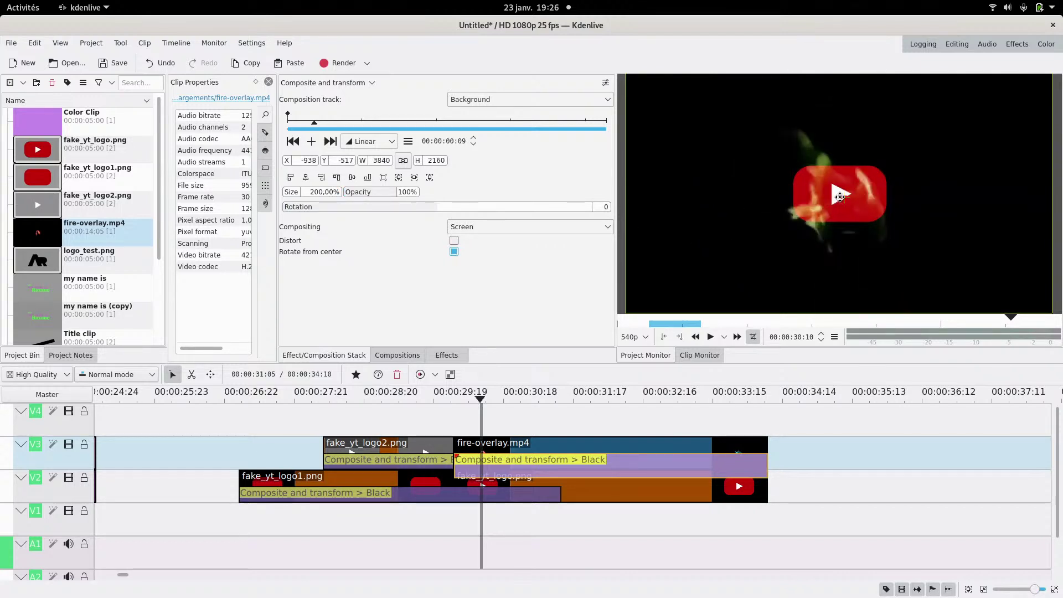
{"action": "left_click_drag", "start_coordinate": [841, 191], "coordinate": [845, 164]}
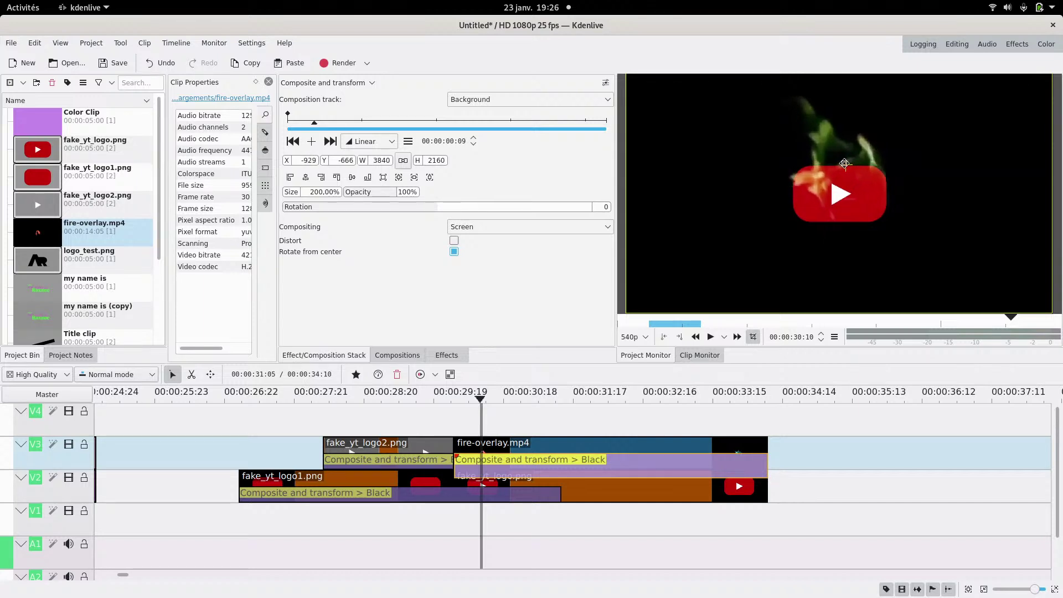
- Move the fire-overlay.mp4 clip and its composition on V3 to start at 00:00:30:08, where the logo is shrinking
{"action": "left_click", "coordinate": [458, 421]}
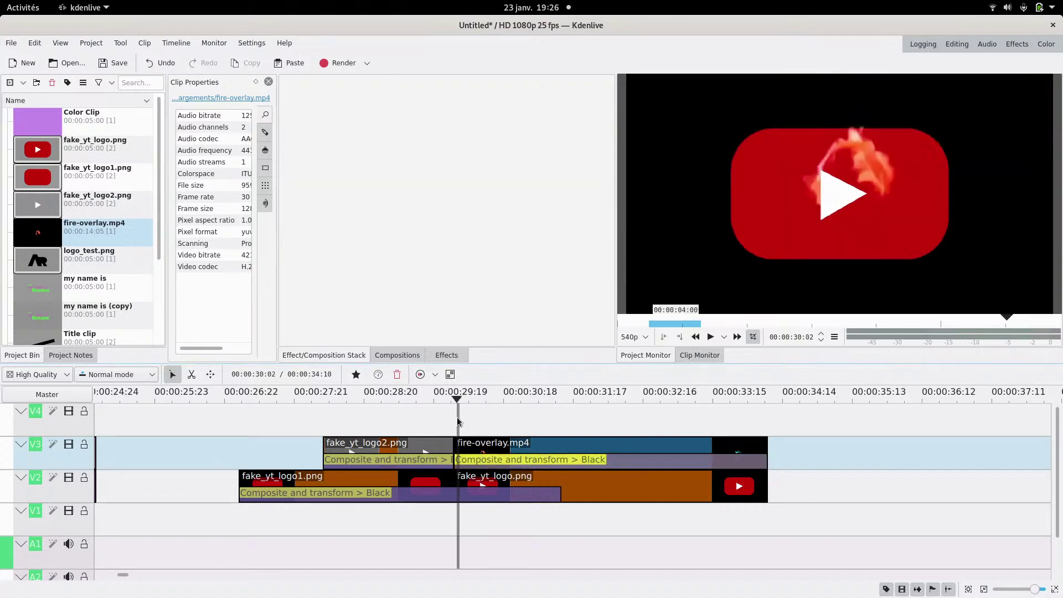
{"action": "left_click_drag", "start_coordinate": [452, 418], "coordinate": [703, 476]}
{"action": "left_click", "coordinate": [475, 446]}
{"action": "scroll", "coordinate": [483, 457], "scroll_direction": "up", "scroll_amount": 3}
{"action": "left_click_drag", "start_coordinate": [625, 451], "coordinate": [534, 447]}
{"action": "left_click", "coordinate": [467, 431]}
{"action": "left_click", "coordinate": [488, 418]}
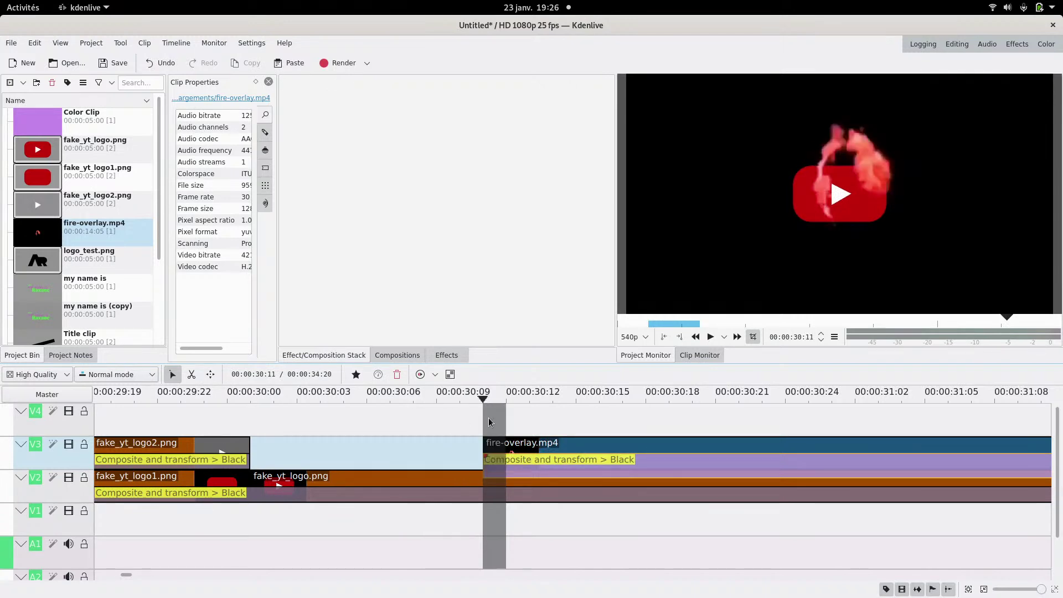
{"action": "left_click_drag", "start_coordinate": [485, 445], "coordinate": [413, 445]}
{"action": "left_click_drag", "start_coordinate": [500, 464], "coordinate": [414, 464]}
- Add a keyframe at 00:00:00:07 to the fire overlay's composition
{"action": "left_click", "coordinate": [591, 407]}
{"action": "left_click", "coordinate": [571, 461]}
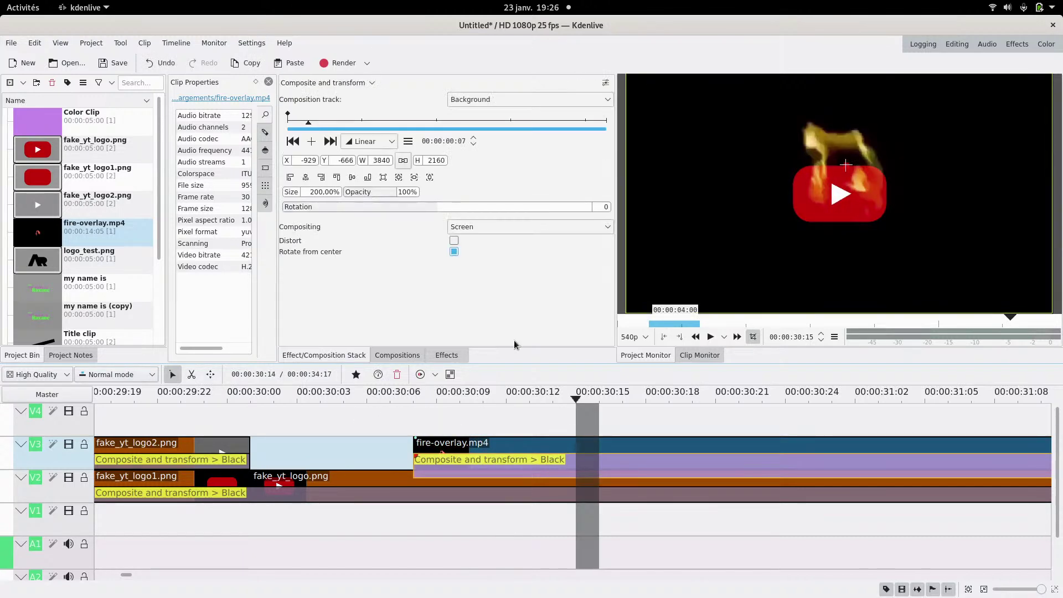
{"action": "left_click", "coordinate": [310, 144]}
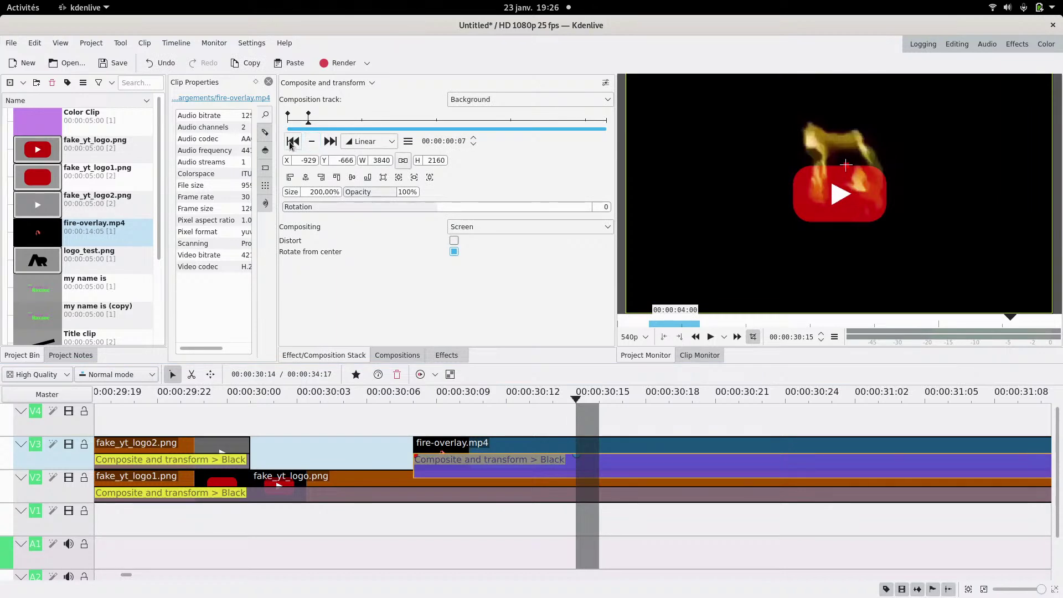
- At the fire composition's first keyframe, reduce the size to about 61%, move it to X 457, Y 50, and lower the opacity
{"action": "left_click", "coordinate": [293, 141]}
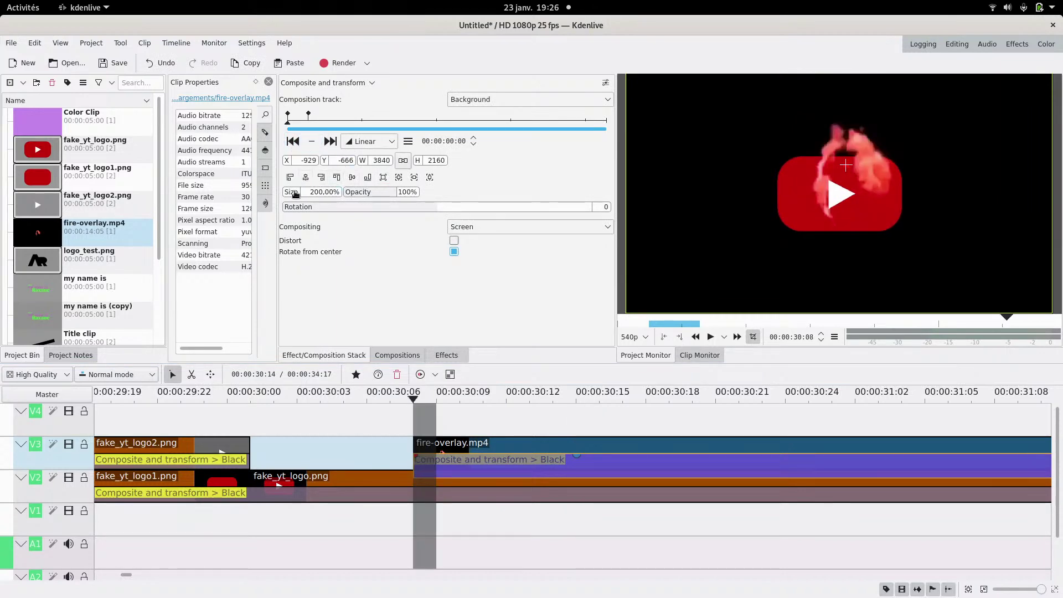
{"action": "left_click_drag", "start_coordinate": [284, 196], "coordinate": [213, 194]}
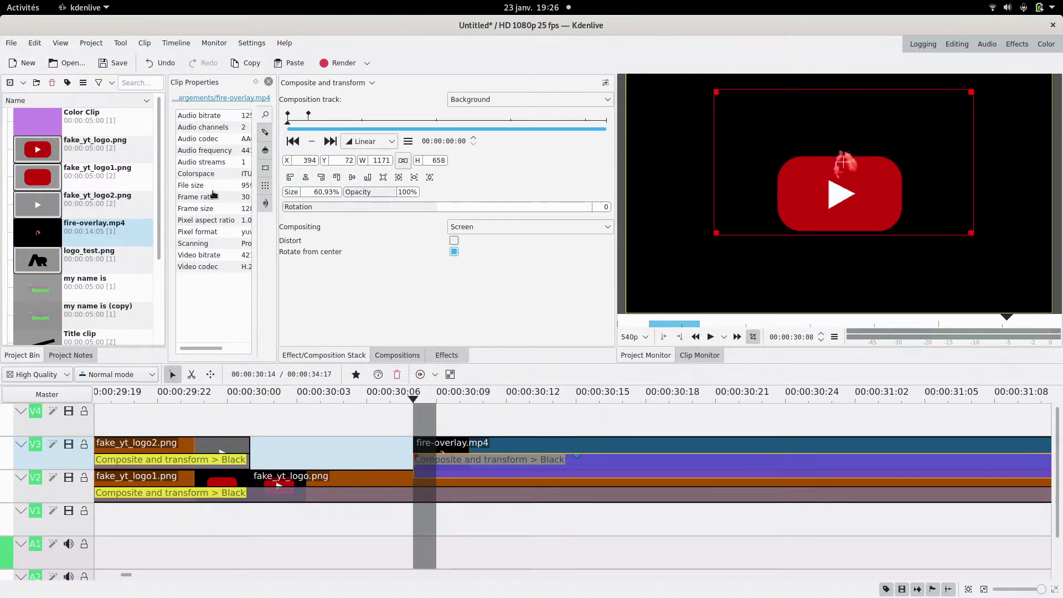
{"action": "left_click_drag", "start_coordinate": [845, 162], "coordinate": [859, 157]}
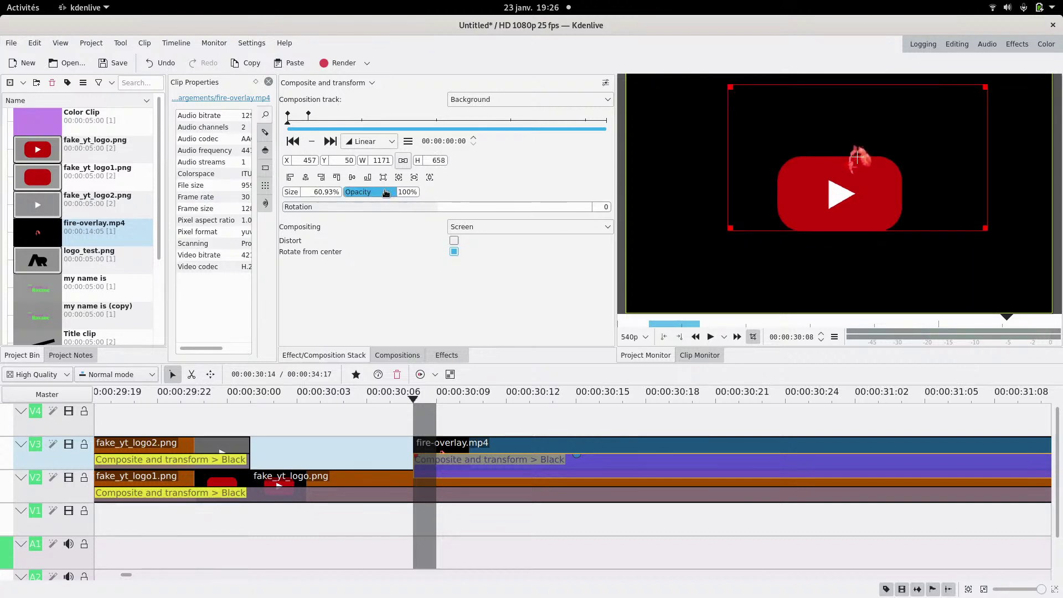
{"action": "left_click_drag", "start_coordinate": [390, 192], "coordinate": [319, 192]}
- Play back the start of the fire overlay to check how it fades in over the logo
{"action": "left_click", "coordinate": [710, 337]}
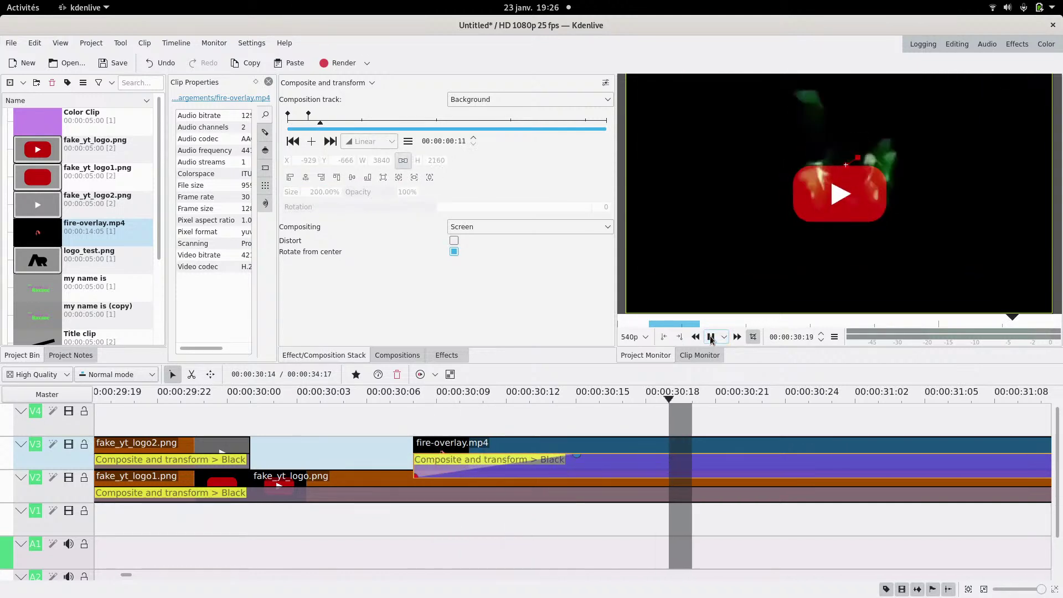
{"action": "left_click", "coordinate": [287, 419]}
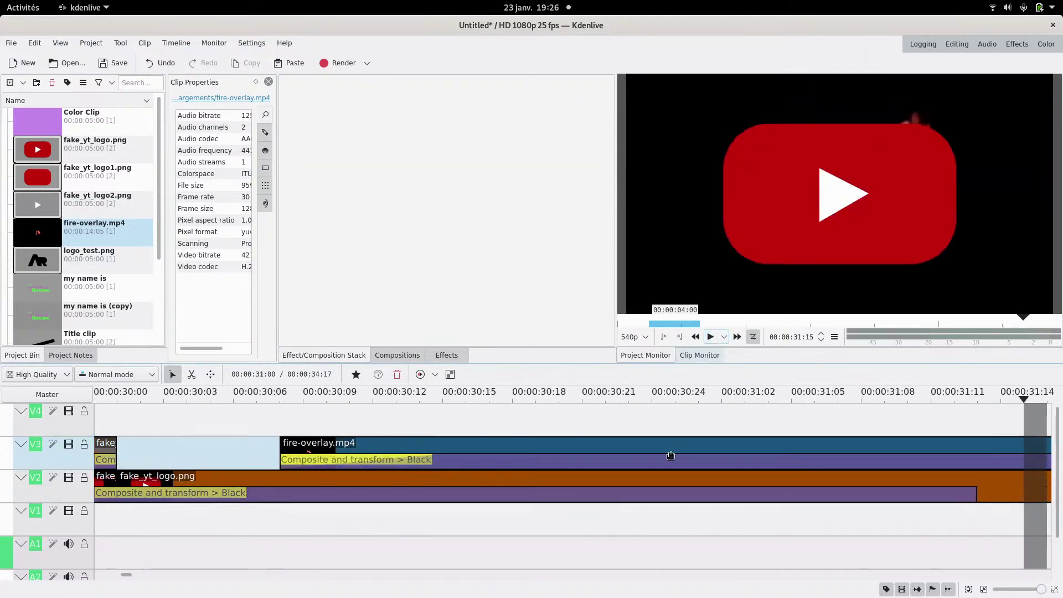
{"action": "key", "text": "space"}
- Extend the V2 composition to the end of fake_yt_logo.png and trim fire-overlay.mp4 to 00:00:04:01 to match it
{"action": "scroll", "coordinate": [614, 425], "scroll_direction": "down", "scroll_amount": 3}
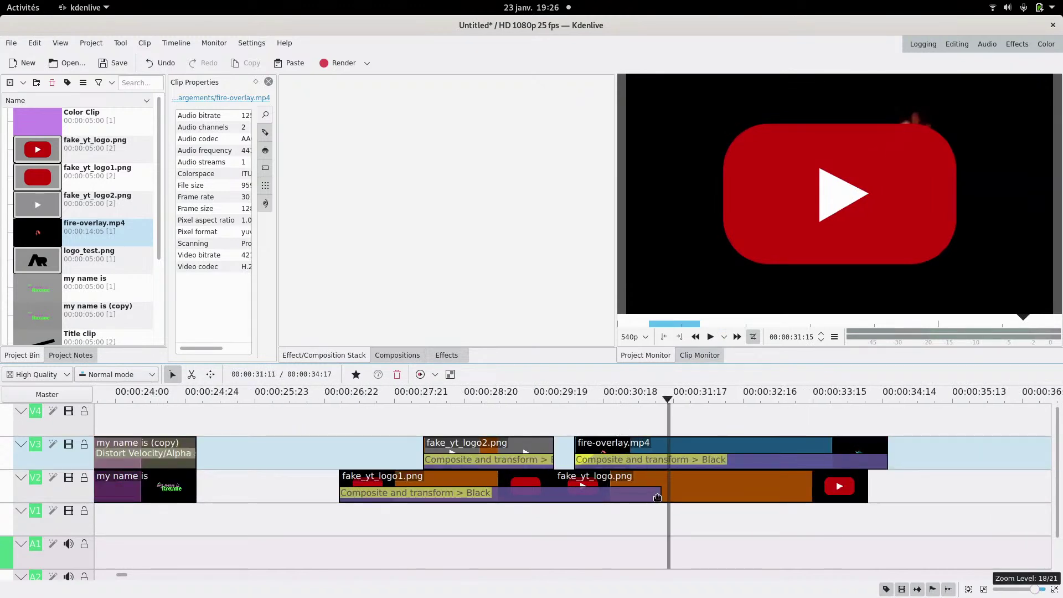
{"action": "left_click_drag", "start_coordinate": [661, 500], "coordinate": [862, 500]}
{"action": "left_click_drag", "start_coordinate": [886, 446], "coordinate": [867, 446]}
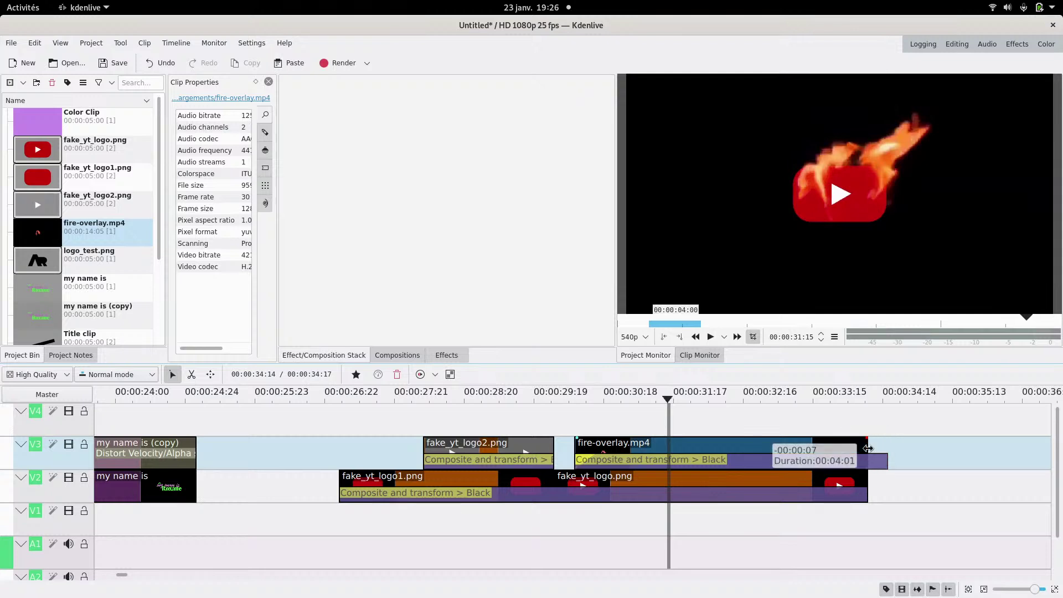
- Play back the logo animation with the fire overlay from 00:00:27:06 and review the section where the fire appears
{"action": "left_click", "coordinate": [351, 424]}
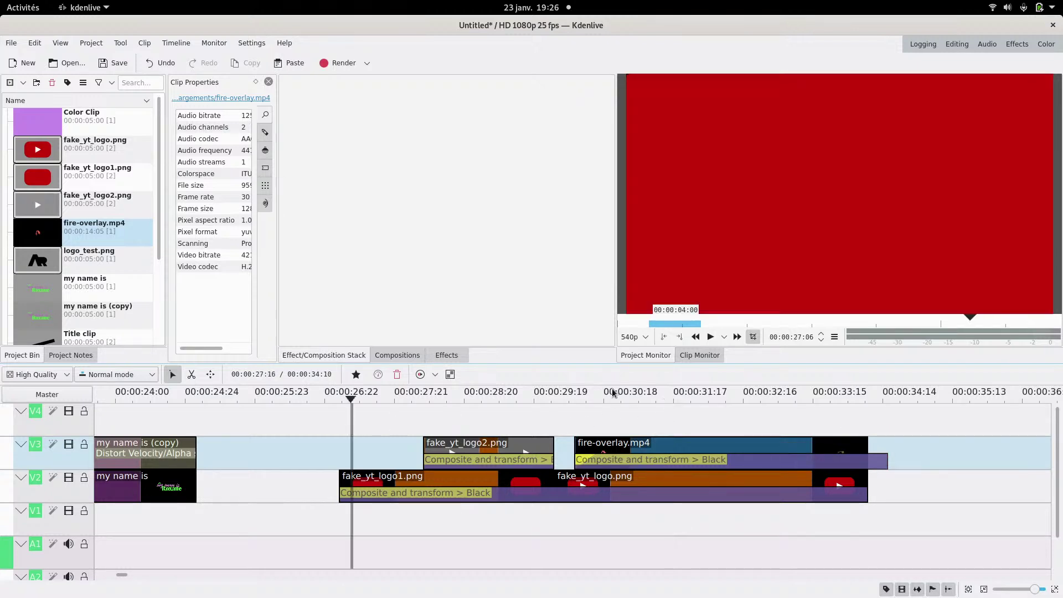
{"action": "left_click", "coordinate": [710, 337]}
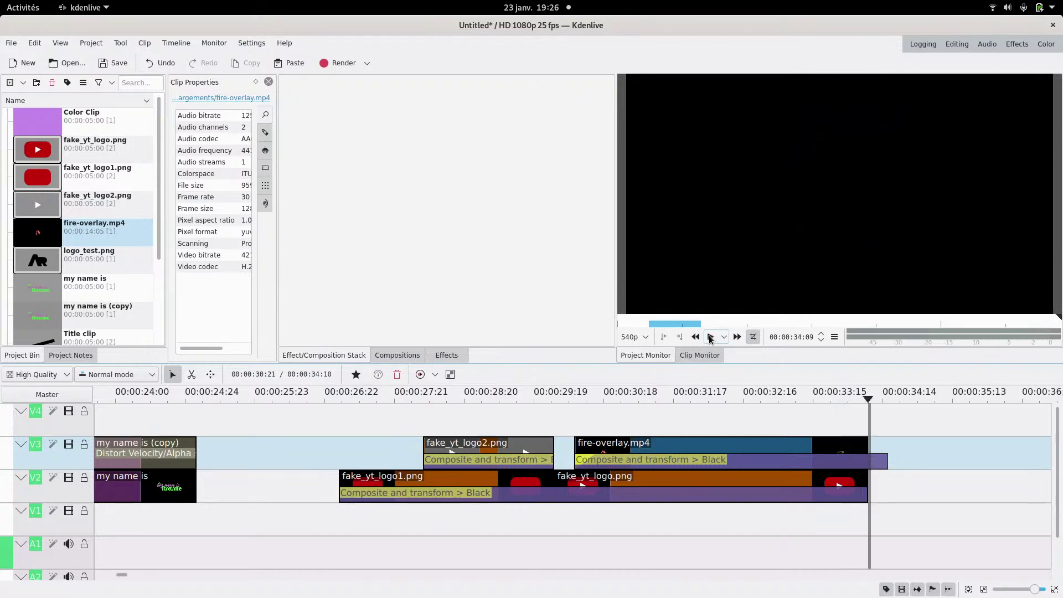
{"action": "left_click_drag", "start_coordinate": [630, 429], "coordinate": [645, 432]}
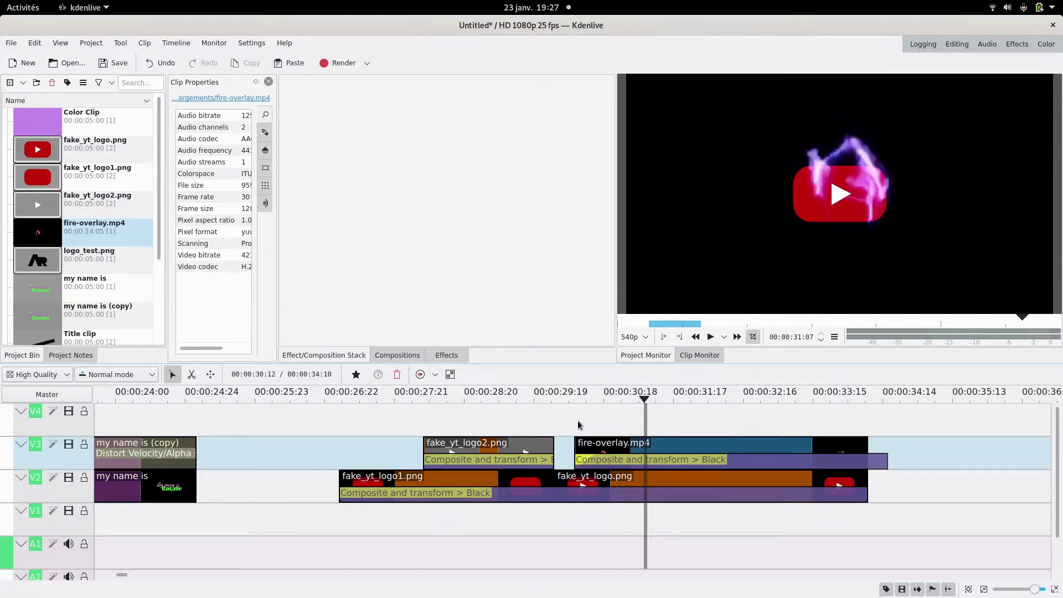
{"action": "left_click", "coordinate": [352, 427]}
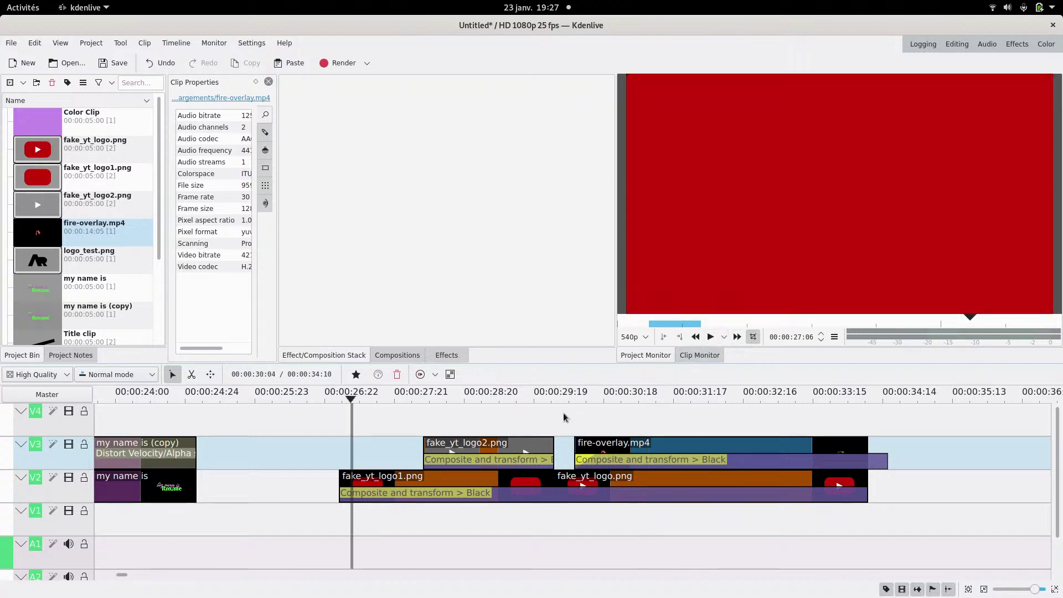
{"action": "left_click", "coordinate": [565, 417]}
{"action": "left_click", "coordinate": [711, 337]}
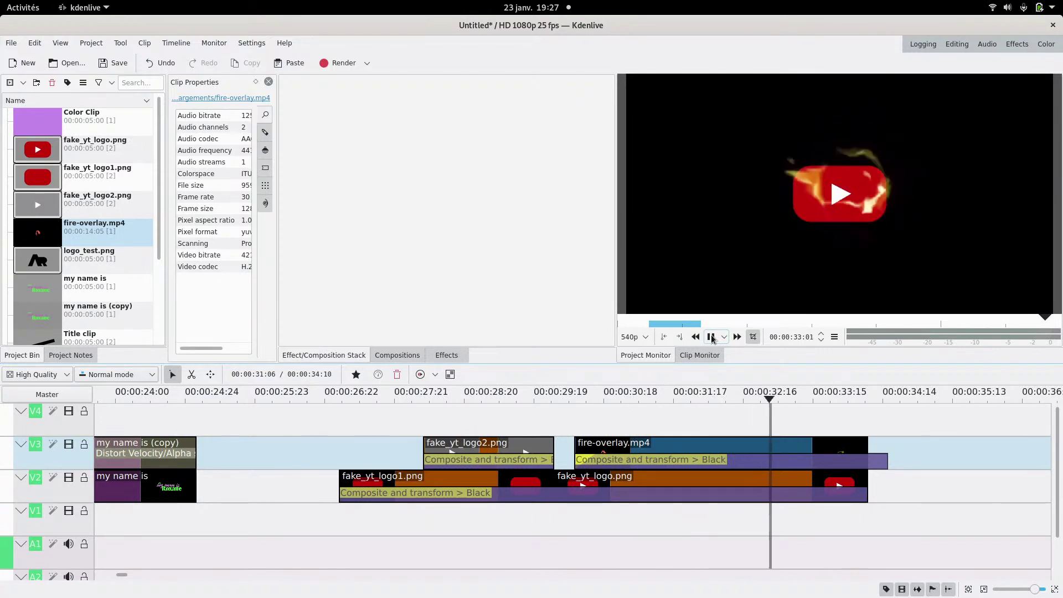
- Clear the effects search and browse the video effects by category, examining the Grain and Noise group
{"action": "left_click", "coordinate": [712, 337]}
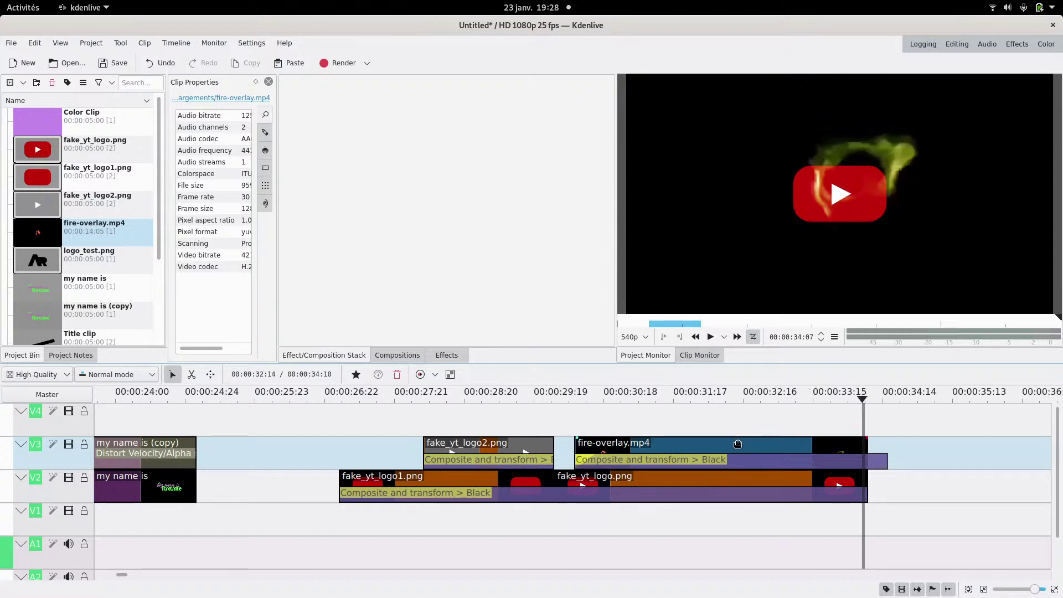
{"action": "left_click", "coordinate": [446, 355]}
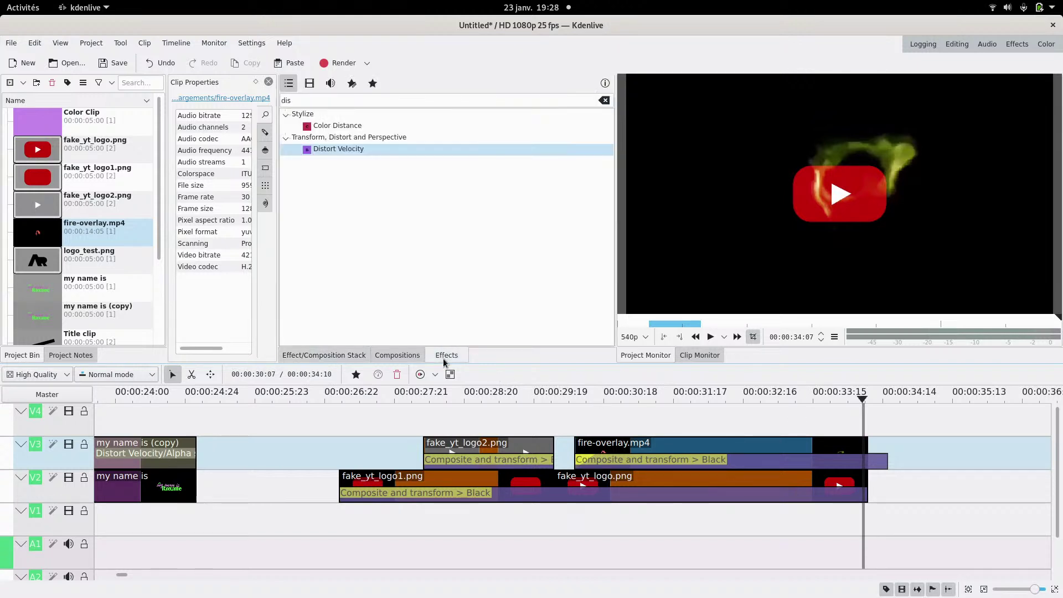
{"action": "left_click", "coordinate": [379, 104]}
{"action": "double_click", "coordinate": [378, 105]}
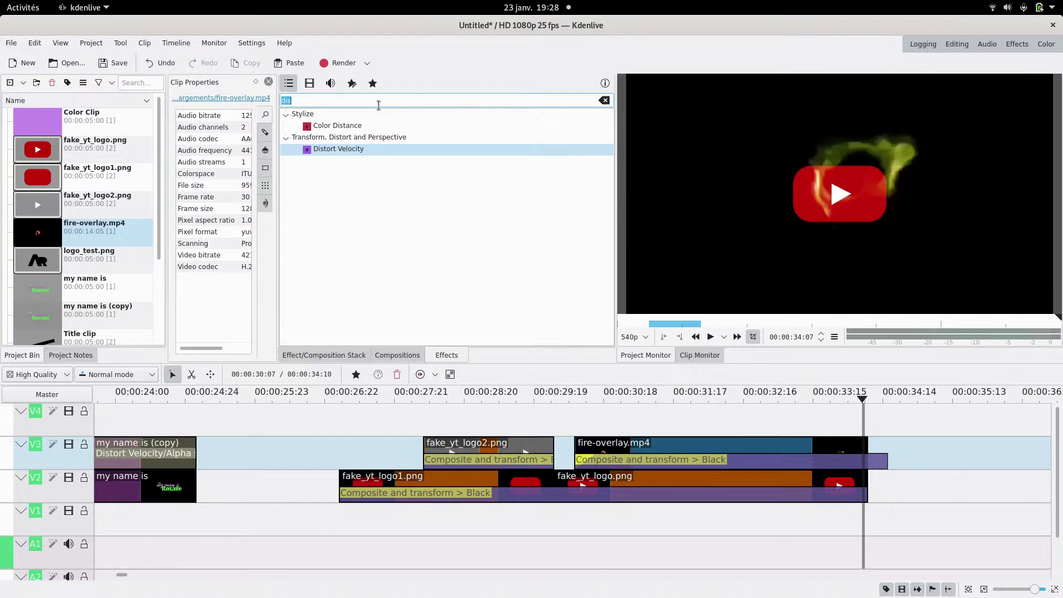
{"action": "key", "text": "BackSpace"}
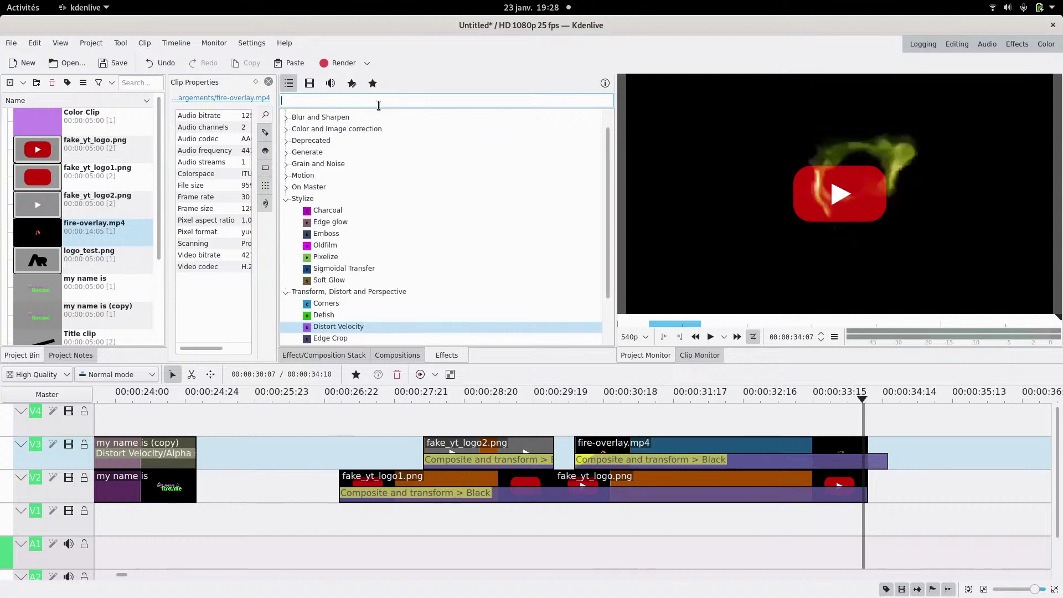
{"action": "left_click", "coordinate": [286, 198]}
{"action": "left_click", "coordinate": [287, 185]}
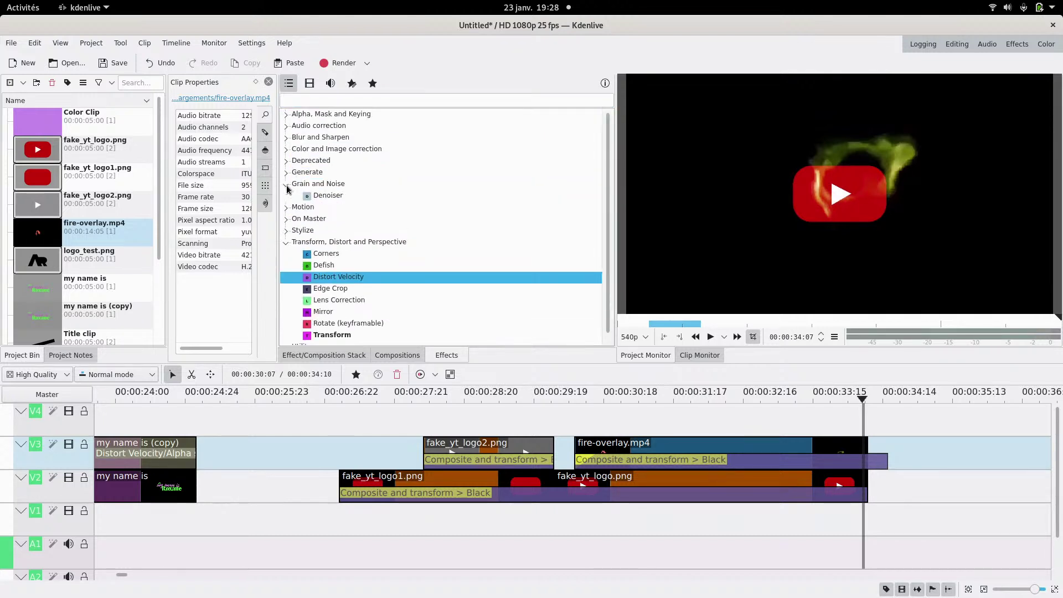
{"action": "left_click", "coordinate": [287, 184]}
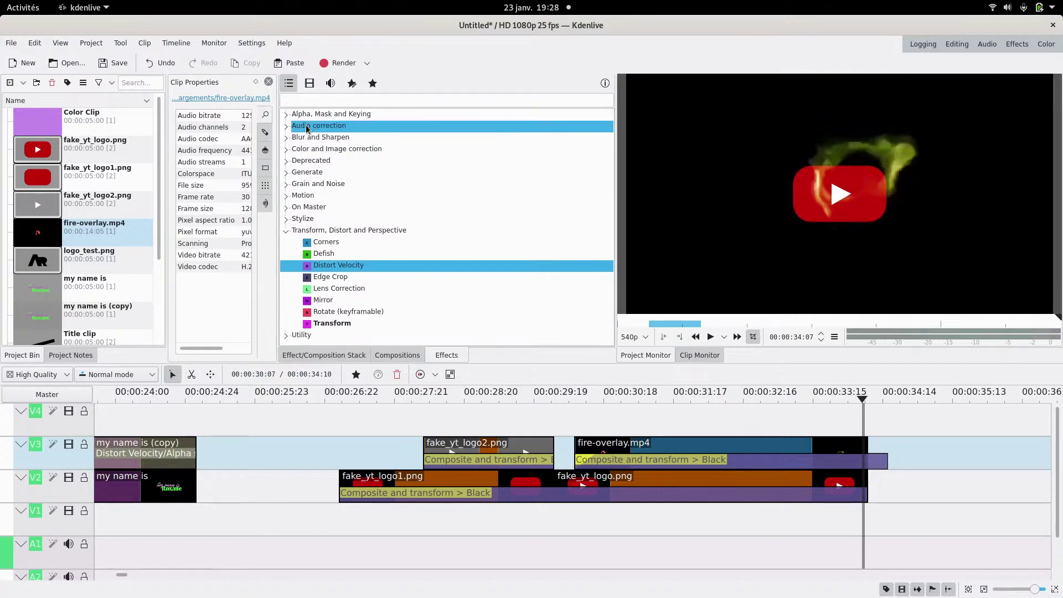
{"action": "left_click", "coordinate": [306, 88]}
{"action": "left_click", "coordinate": [287, 172]}
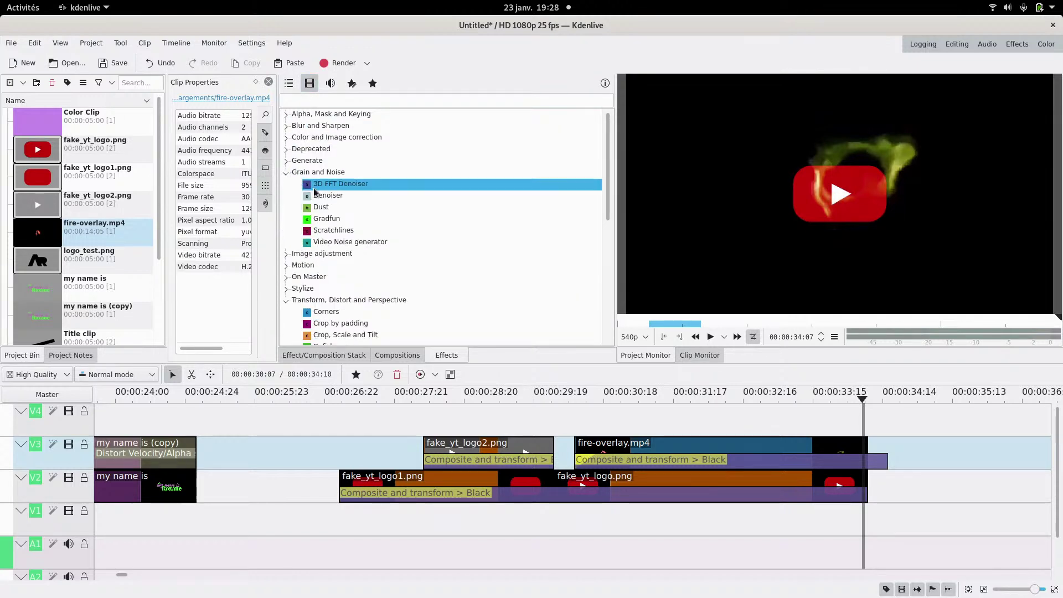
{"action": "left_click", "coordinate": [335, 208]}
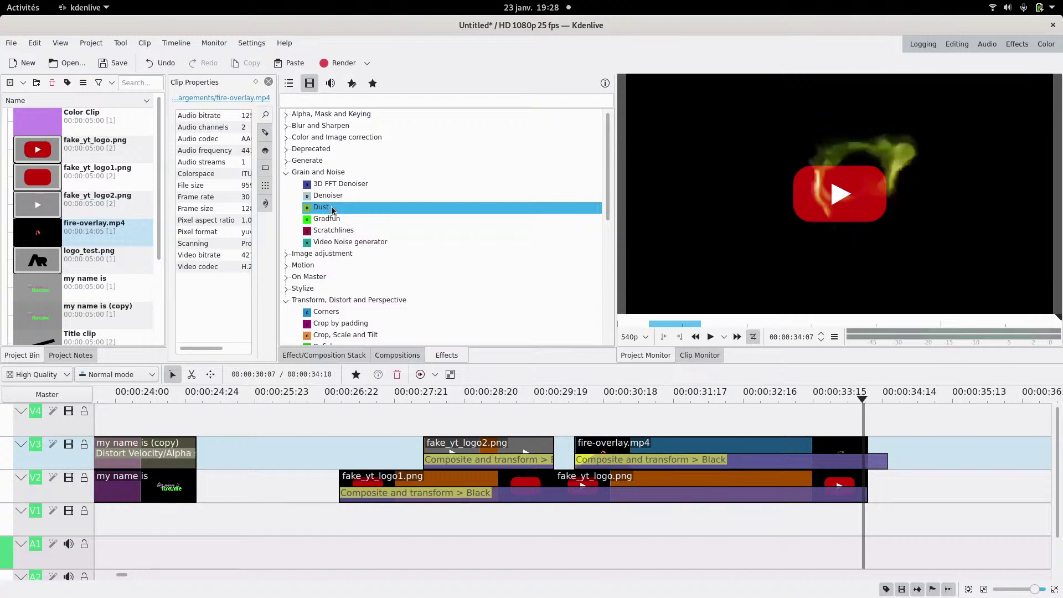
- Search the effects for "noise", try RGB Noise at 76 on fake_yt_logo.png, and remove the effect
{"action": "left_click", "coordinate": [325, 103]}
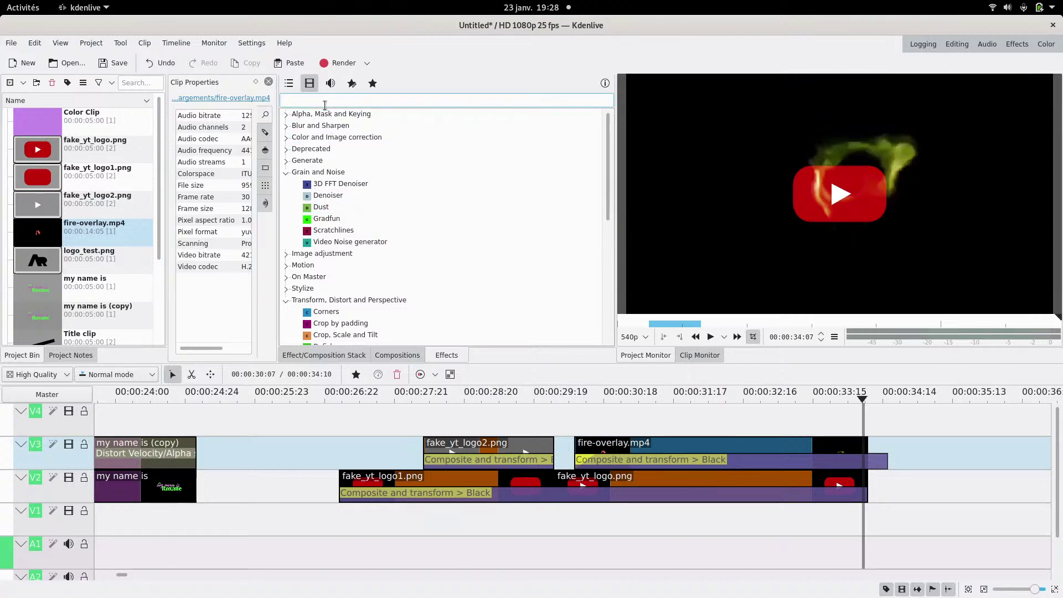
{"action": "type", "text": "noise"}
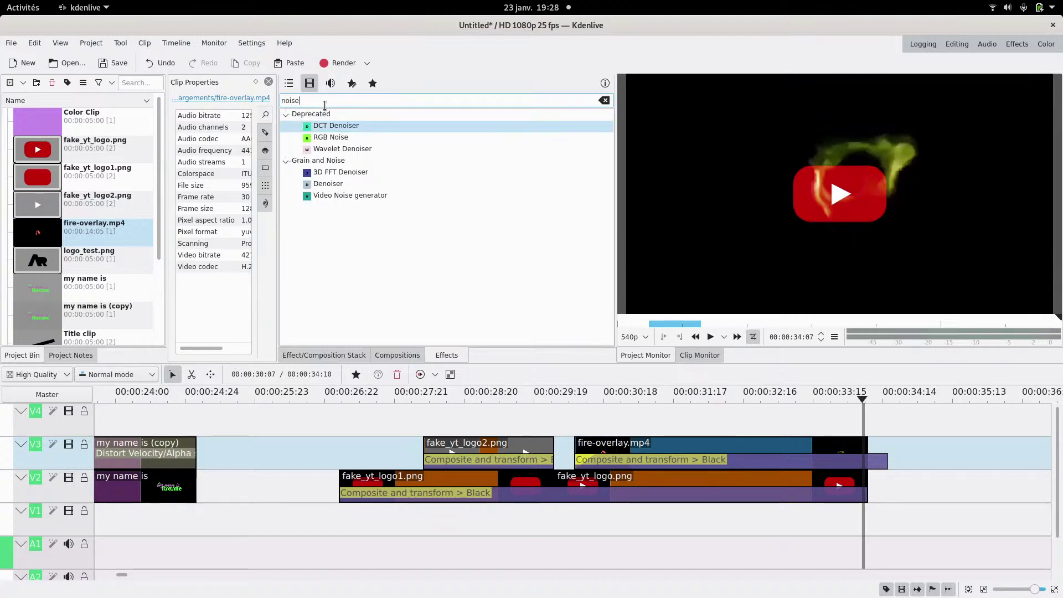
{"action": "left_click", "coordinate": [343, 138]}
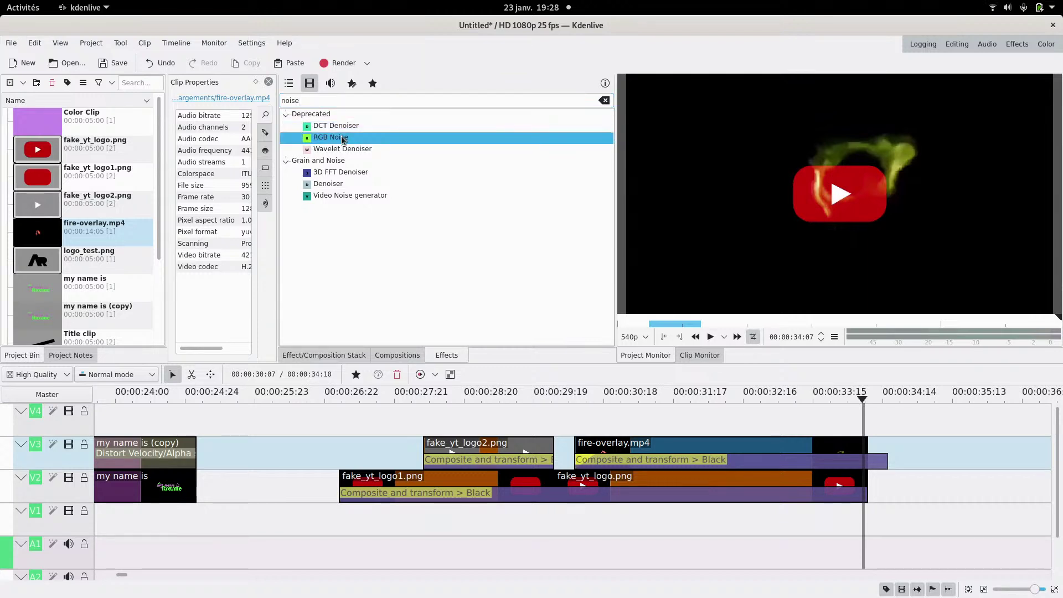
{"action": "left_click_drag", "start_coordinate": [343, 139], "coordinate": [812, 485]}
{"action": "left_click", "coordinate": [795, 423]}
{"action": "left_click", "coordinate": [803, 477]}
{"action": "left_click_drag", "start_coordinate": [378, 161], "coordinate": [519, 165]}
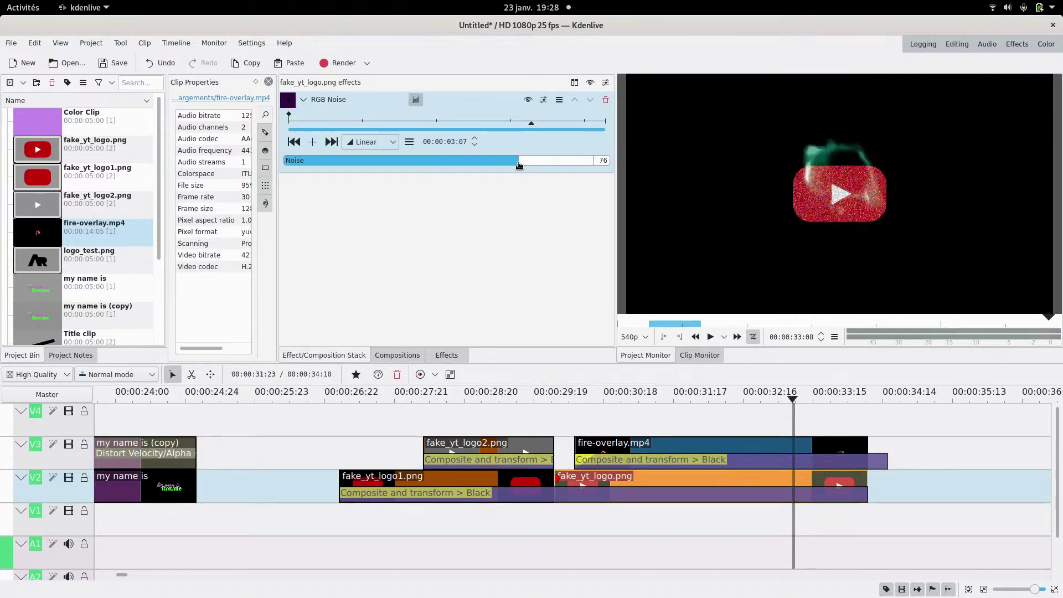
{"action": "left_click", "coordinate": [606, 100]}
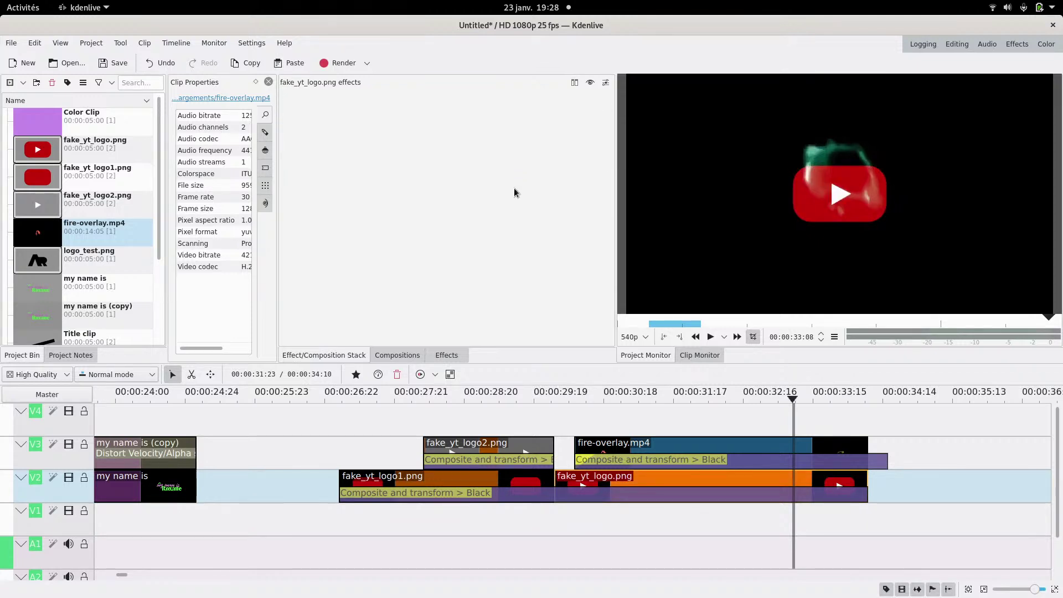
- Try the Grain effect on fake_yt_logo.png with Noise at 145% and 114%, and remove the effect
{"action": "left_click", "coordinate": [460, 353]}
{"action": "double_click", "coordinate": [363, 101]}
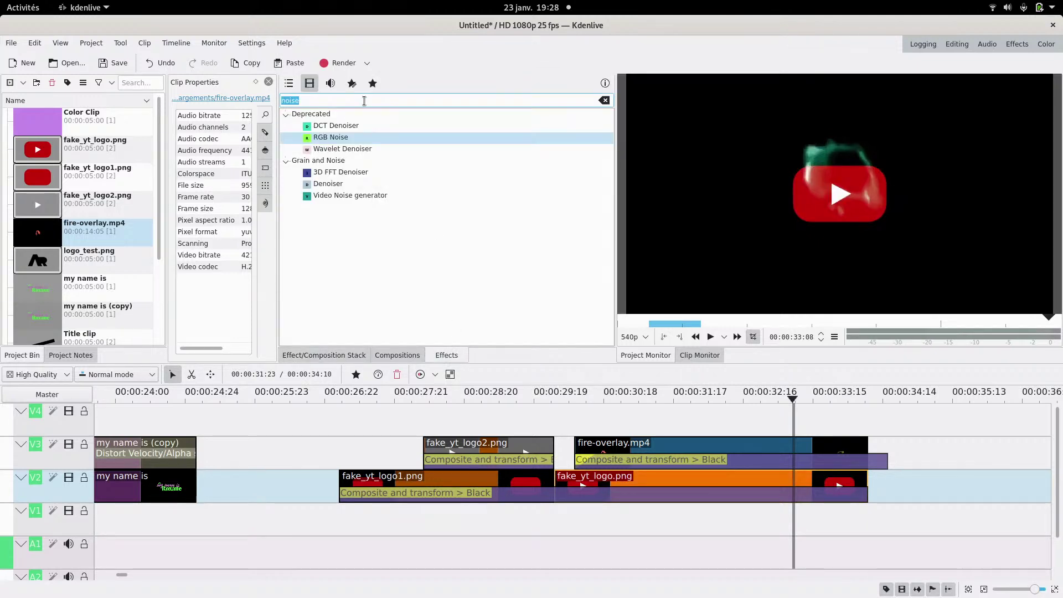
{"action": "type", "text": "grai"}
{"action": "left_click_drag", "start_coordinate": [349, 127], "coordinate": [808, 480]}
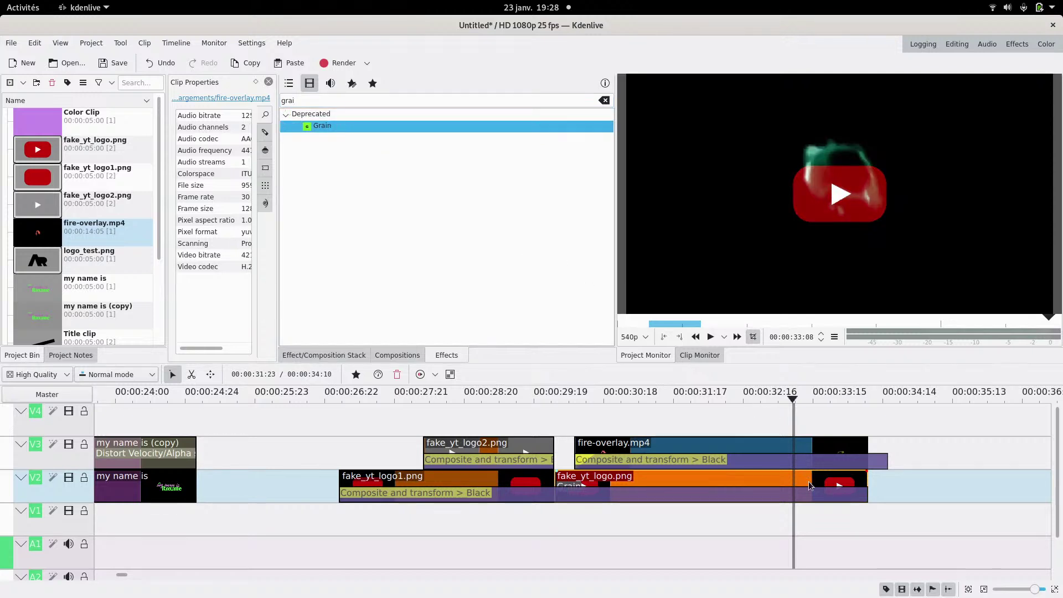
{"action": "left_click", "coordinate": [801, 483]}
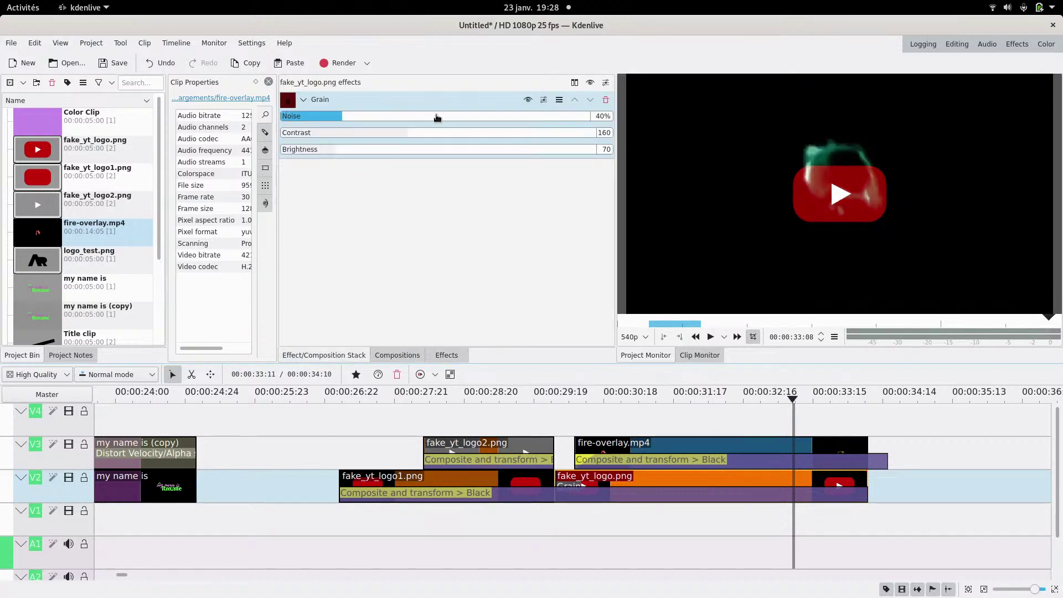
{"action": "left_click", "coordinate": [462, 117]}
{"action": "left_click", "coordinate": [506, 118]}
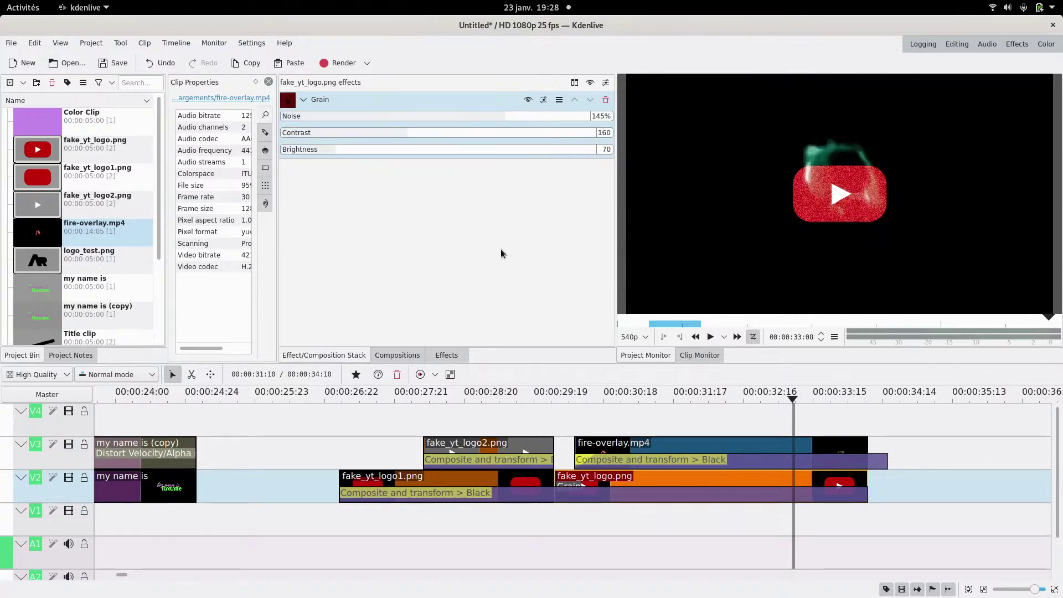
{"action": "left_click_drag", "start_coordinate": [404, 118], "coordinate": [459, 117]}
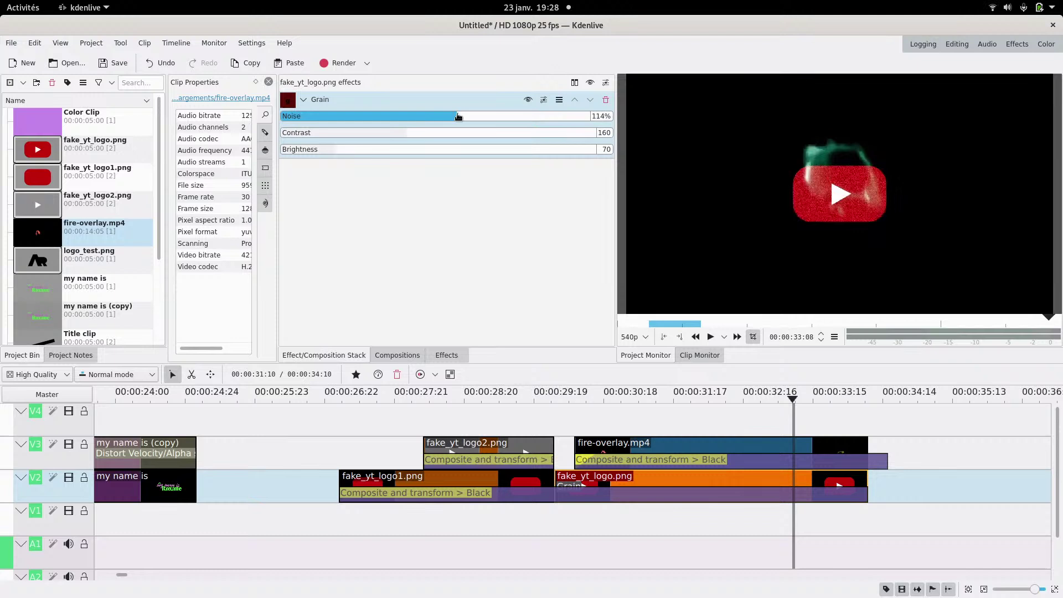
{"action": "left_click", "coordinate": [606, 101]}
- Search the effects for "noise" and apply RGB Noise to fake_yt_logo.png on V2
{"action": "left_click", "coordinate": [446, 355]}
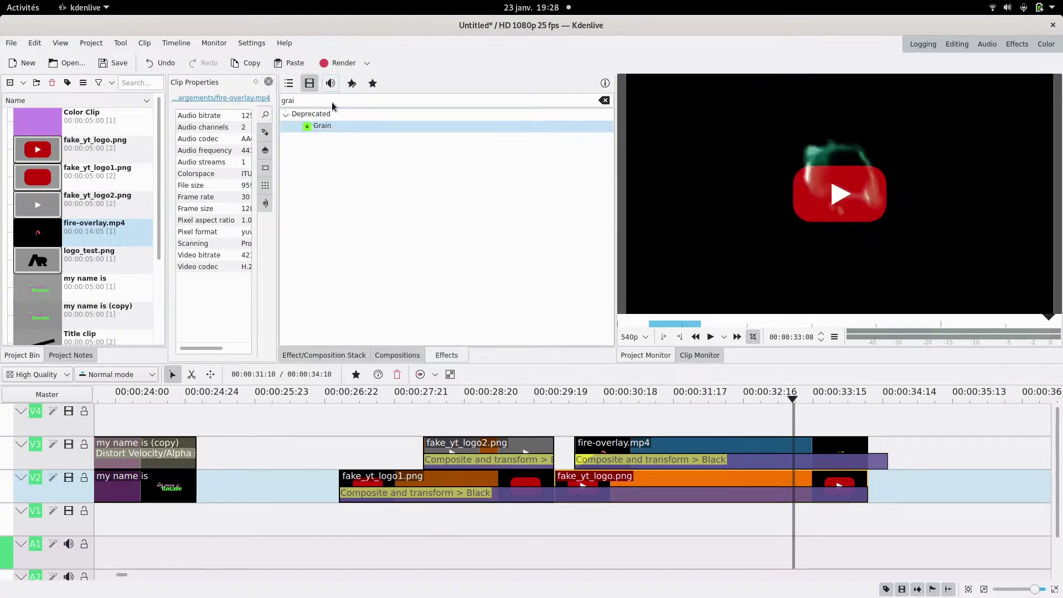
{"action": "double_click", "coordinate": [331, 102]}
{"action": "type", "text": "noise"}
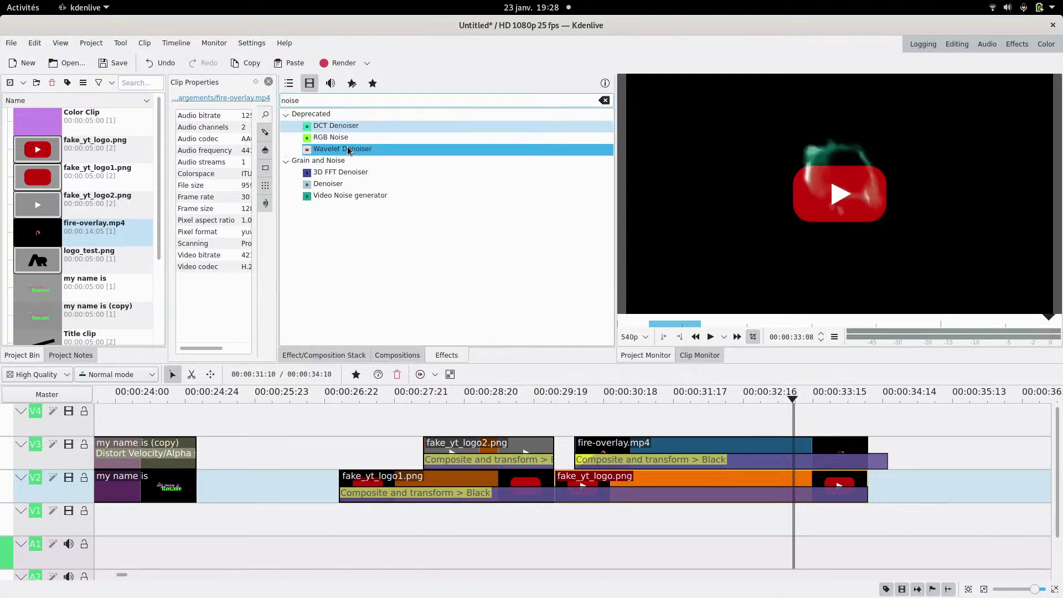
{"action": "left_click_drag", "start_coordinate": [343, 140], "coordinate": [771, 483]}
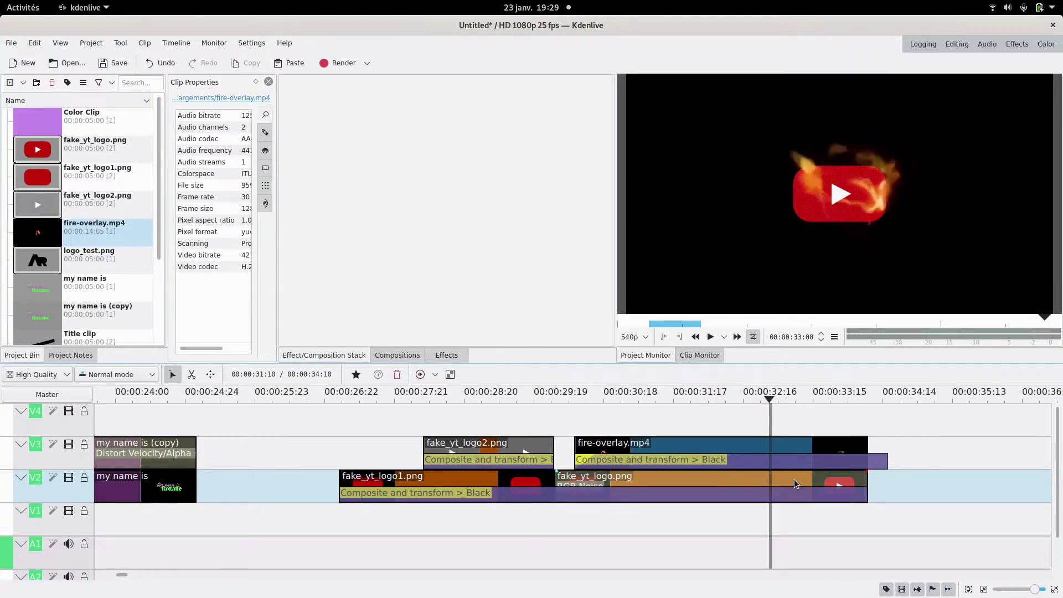
{"action": "left_click", "coordinate": [794, 479]}
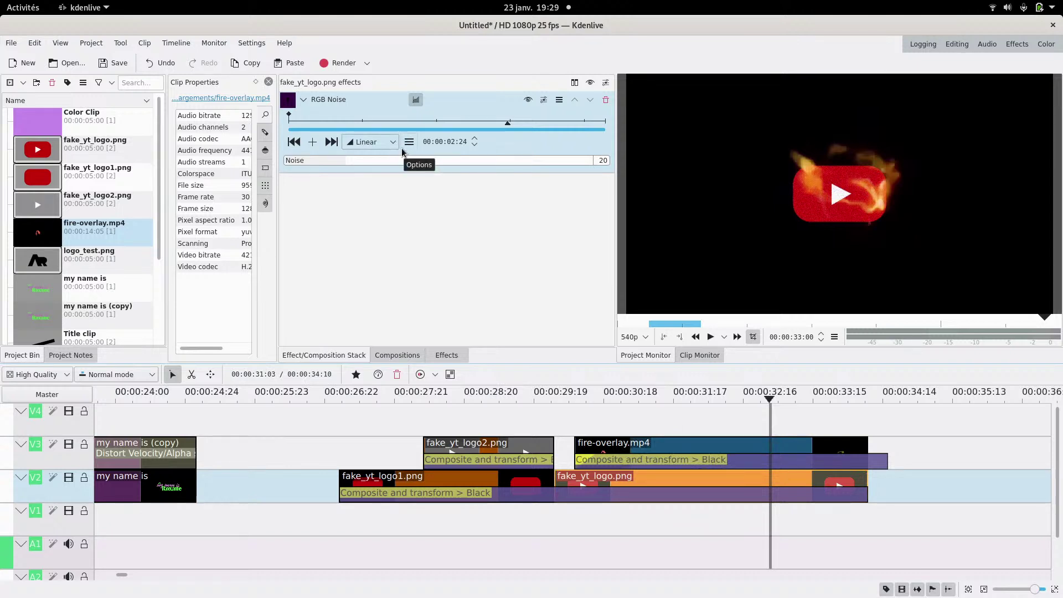
- Keyframe the RGB Noise amount at 0 at the clip start and 00:00:01:13, and at 76 at 00:00:02:11
{"action": "left_click", "coordinate": [293, 142]}
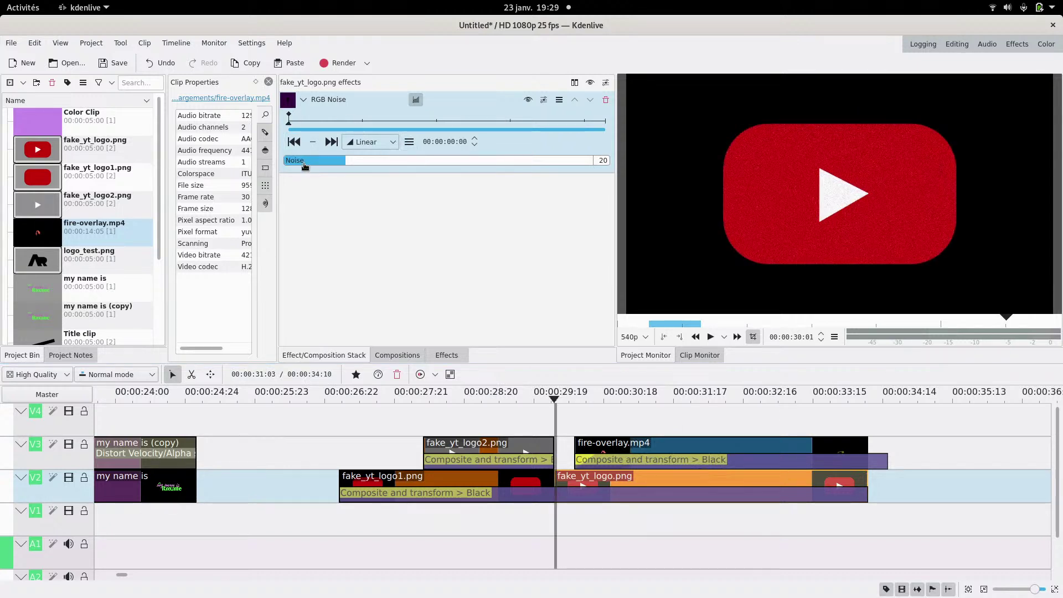
{"action": "left_click_drag", "start_coordinate": [389, 123], "coordinate": [402, 125]}
{"action": "left_click", "coordinate": [313, 142]}
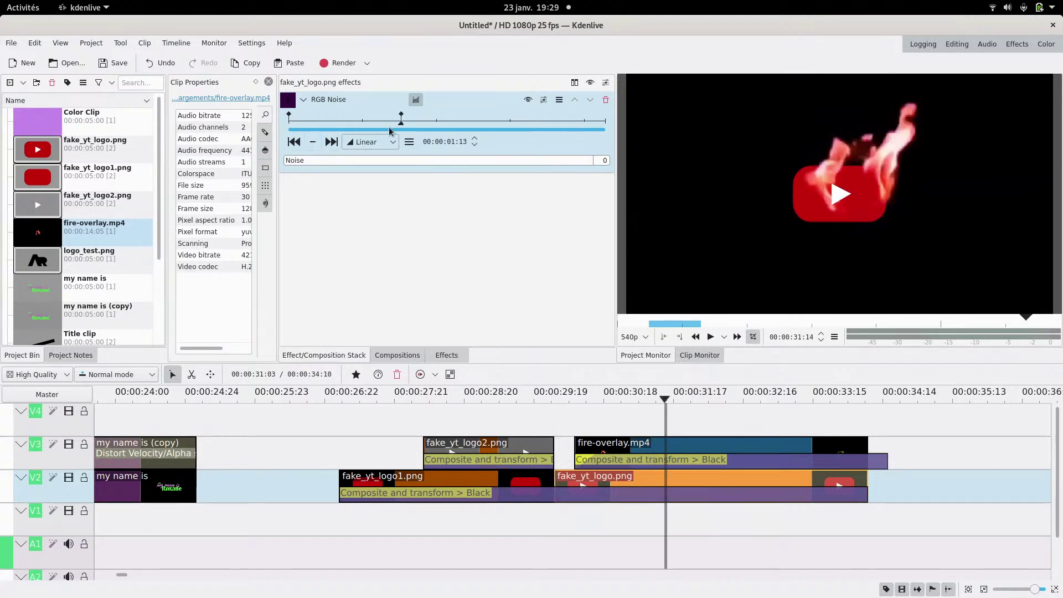
{"action": "left_click", "coordinate": [489, 127]}
{"action": "left_click_drag", "start_coordinate": [489, 126], "coordinate": [470, 123]}
{"action": "left_click", "coordinate": [312, 141]}
{"action": "left_click_drag", "start_coordinate": [344, 161], "coordinate": [519, 165]}
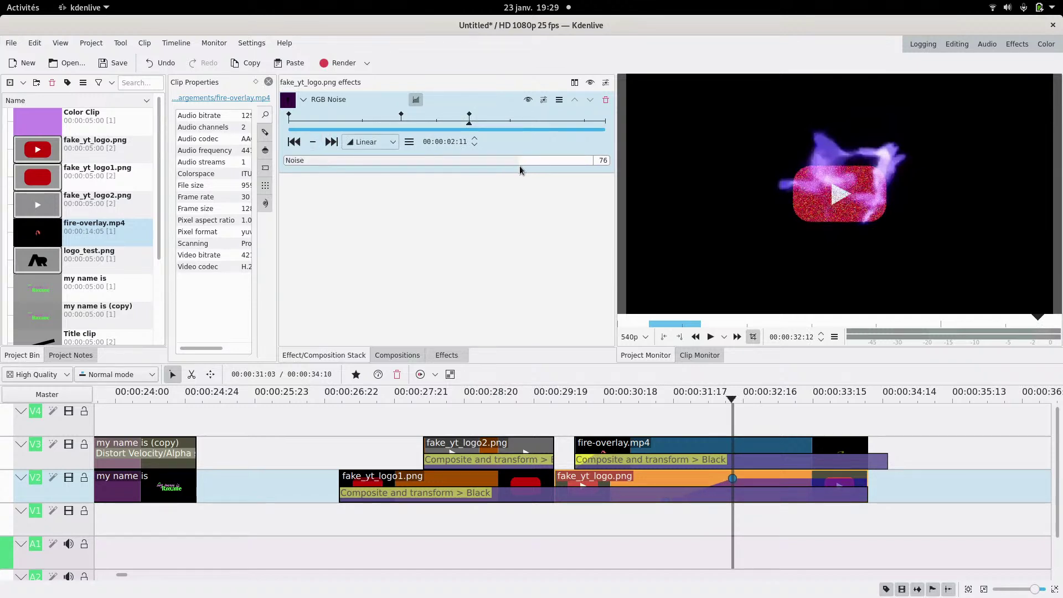
- Apply the Pixelize effect to fake_yt_logo.png and place it above RGB Noise in the effect stack
{"action": "left_click", "coordinate": [455, 355]}
{"action": "double_click", "coordinate": [377, 101]}
{"action": "type", "text": "pix"}
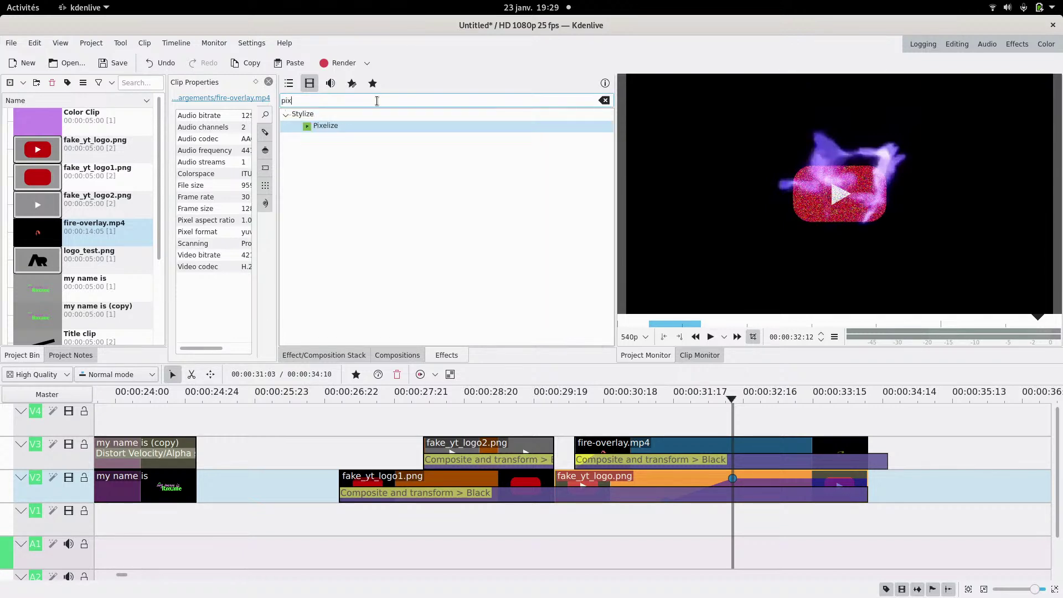
{"action": "left_click_drag", "start_coordinate": [351, 126], "coordinate": [753, 477]}
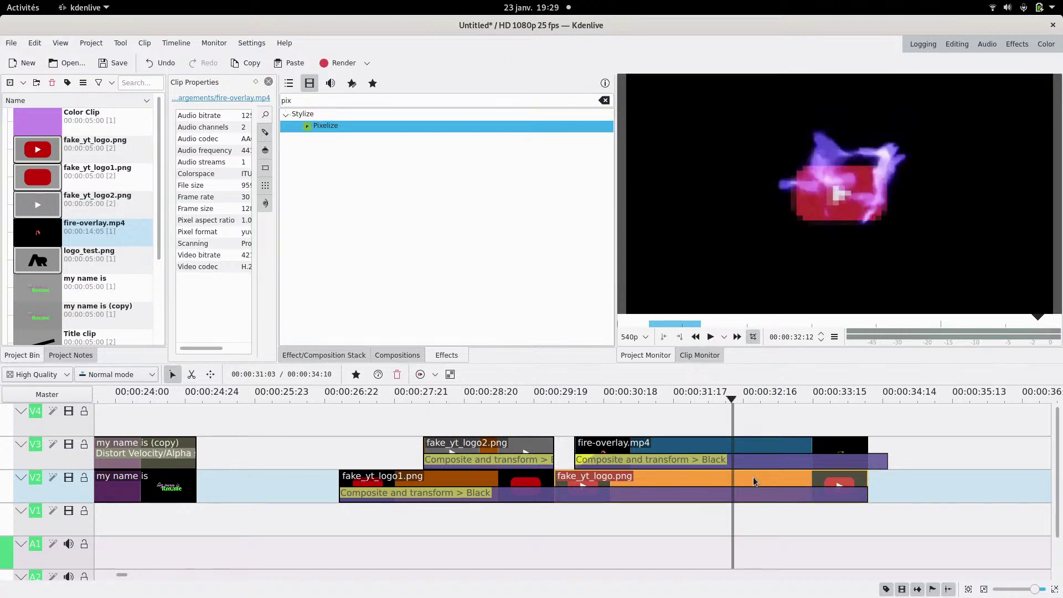
{"action": "left_click", "coordinate": [758, 476]}
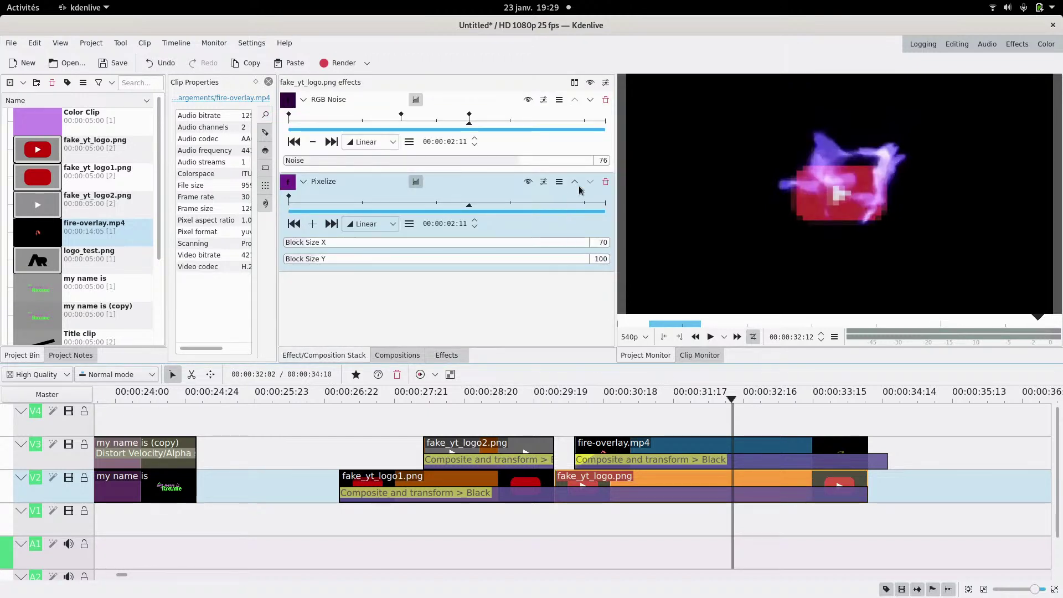
{"action": "left_click", "coordinate": [578, 186]}
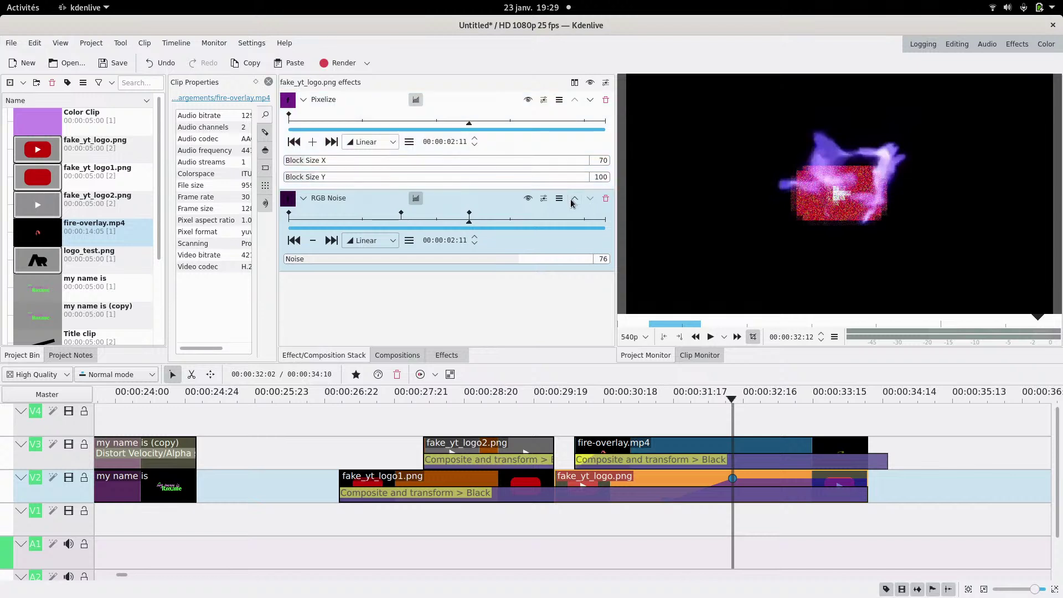
- Add a Pixelize keyframe at 00:00:02:01 and set Block Size X and Y to 0 on it and on the first keyframe
{"action": "left_click", "coordinate": [440, 121]}
{"action": "left_click", "coordinate": [312, 142]}
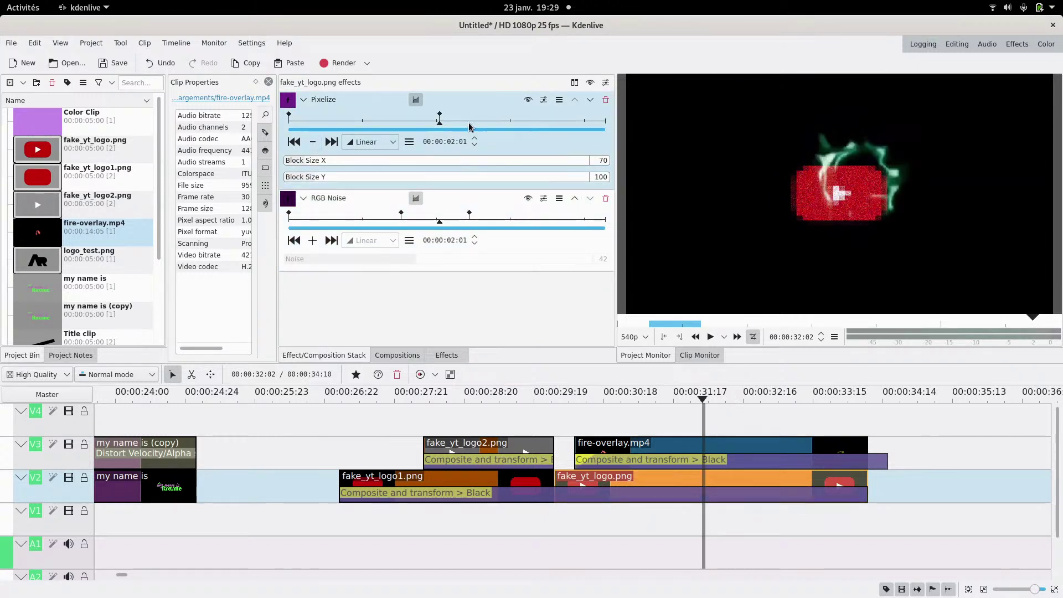
{"action": "left_click_drag", "start_coordinate": [299, 161], "coordinate": [220, 166]}
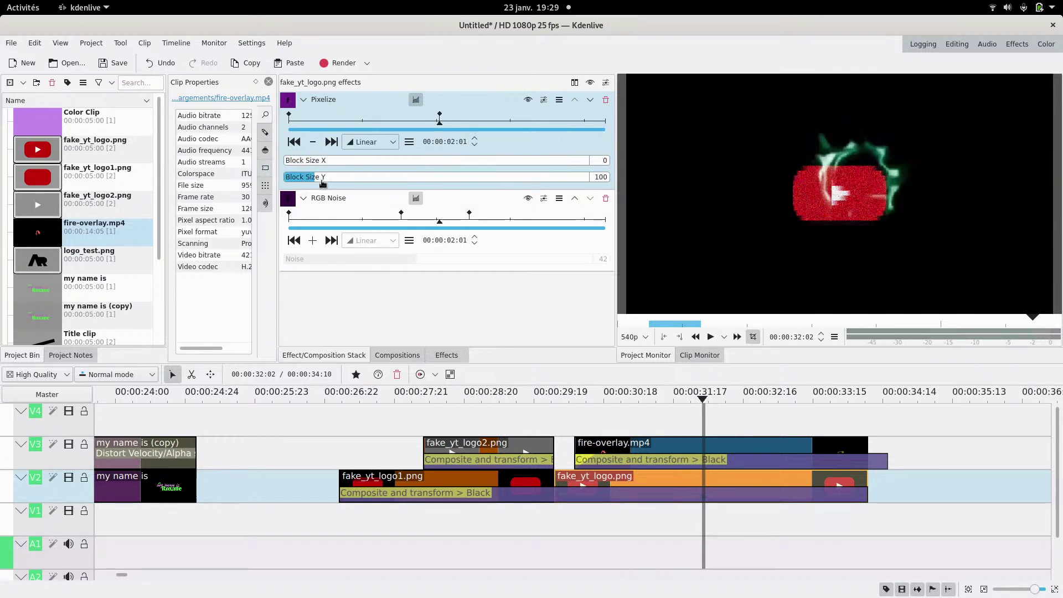
{"action": "left_click_drag", "start_coordinate": [304, 177], "coordinate": [235, 178]}
{"action": "left_click", "coordinate": [294, 142]}
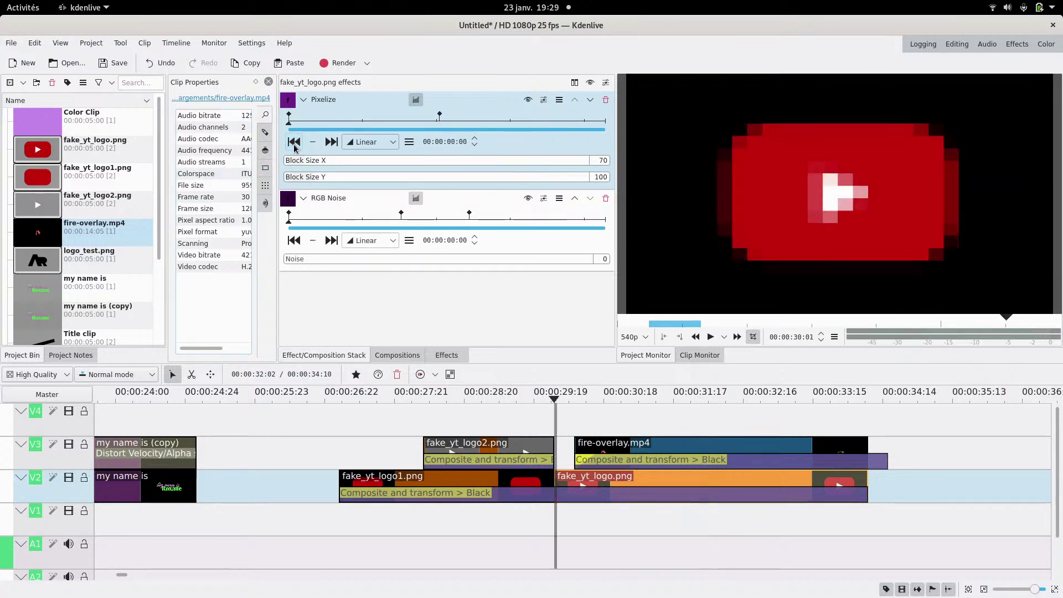
{"action": "left_click_drag", "start_coordinate": [301, 161], "coordinate": [228, 162]}
{"action": "left_click_drag", "start_coordinate": [302, 177], "coordinate": [228, 174]}
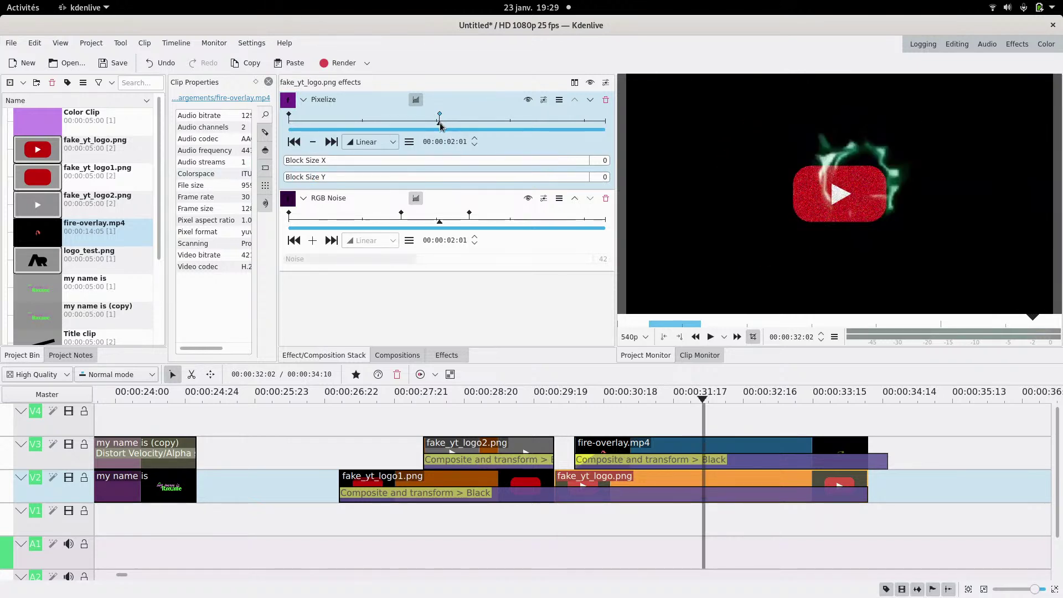
- Add a Pixelize keyframe at 00:00:02:11 with Block Size X 123 and Block Size Y 161
{"action": "left_click_drag", "start_coordinate": [453, 127], "coordinate": [469, 127]}
{"action": "left_click", "coordinate": [312, 141]}
{"action": "left_click", "coordinate": [326, 160]}
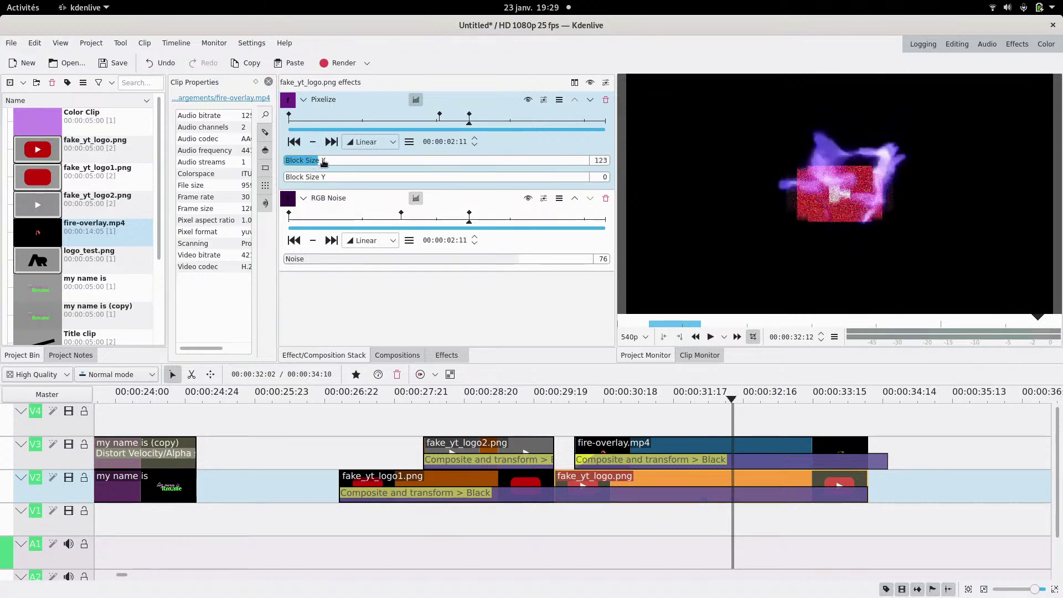
{"action": "left_click", "coordinate": [334, 177]}
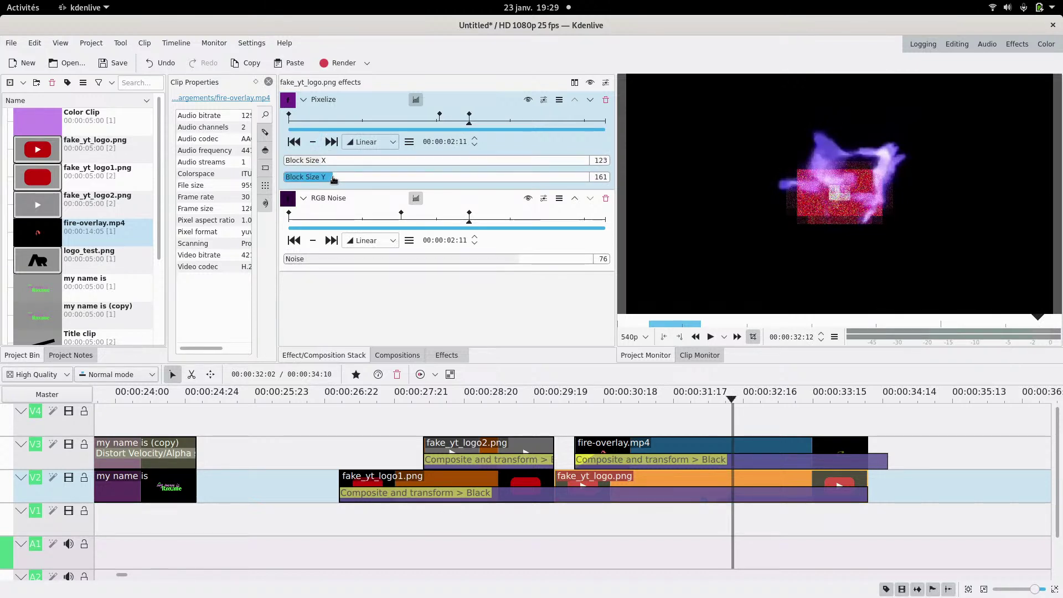
- Play back the fake_yt_logo.png section from about 00:00:30:04 and scrub to the pixelized frames to review the effects
{"action": "left_click", "coordinate": [564, 412]}
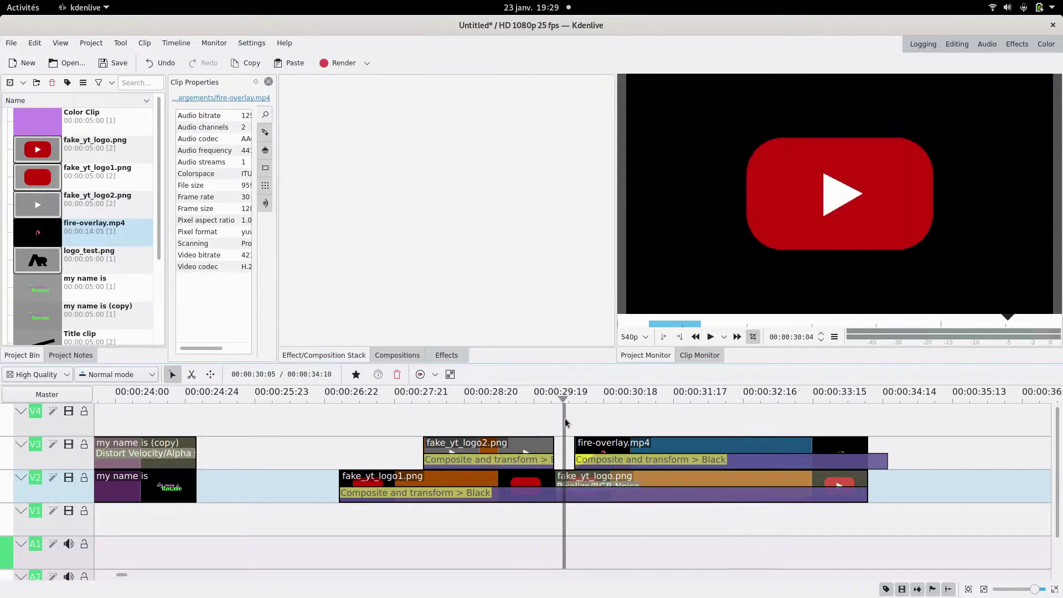
{"action": "left_click", "coordinate": [711, 338]}
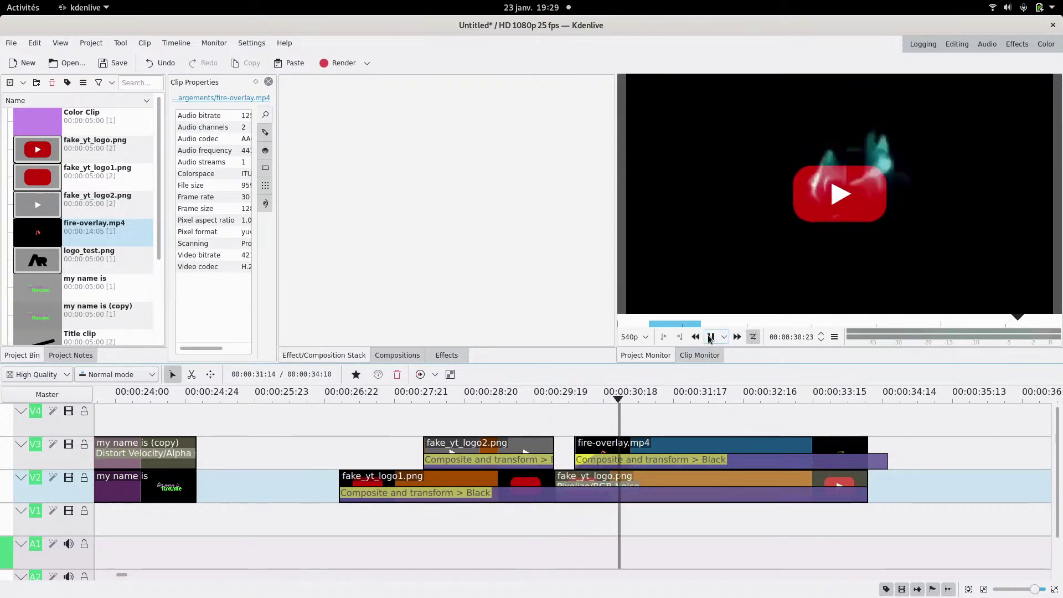
{"action": "left_click", "coordinate": [711, 337]}
{"action": "left_click_drag", "start_coordinate": [648, 418], "coordinate": [735, 421]}
{"action": "left_click", "coordinate": [732, 445]}
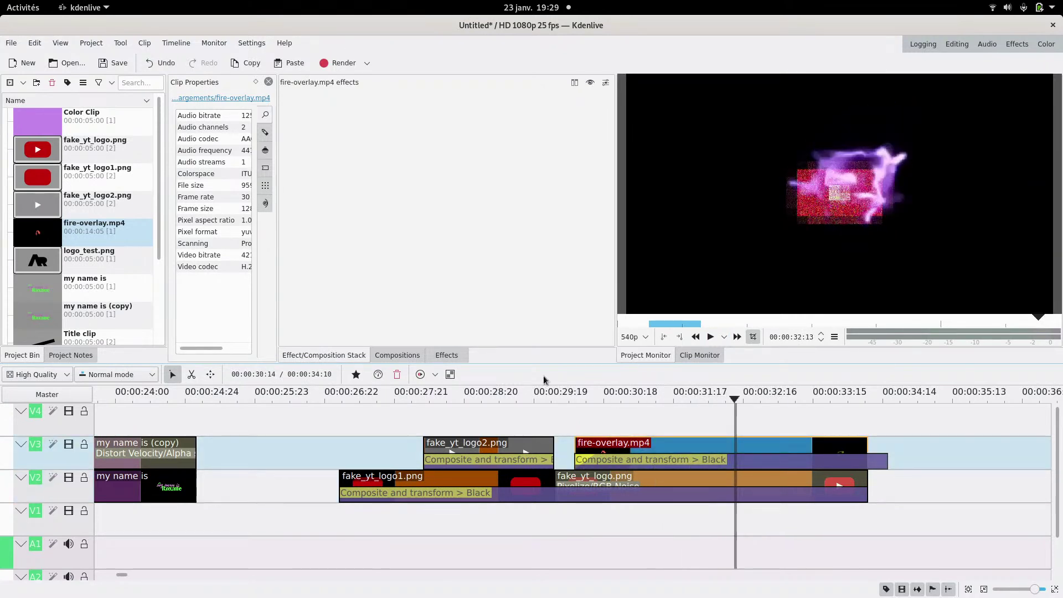
{"action": "left_click", "coordinate": [446, 355]}
{"action": "double_click", "coordinate": [339, 100]}
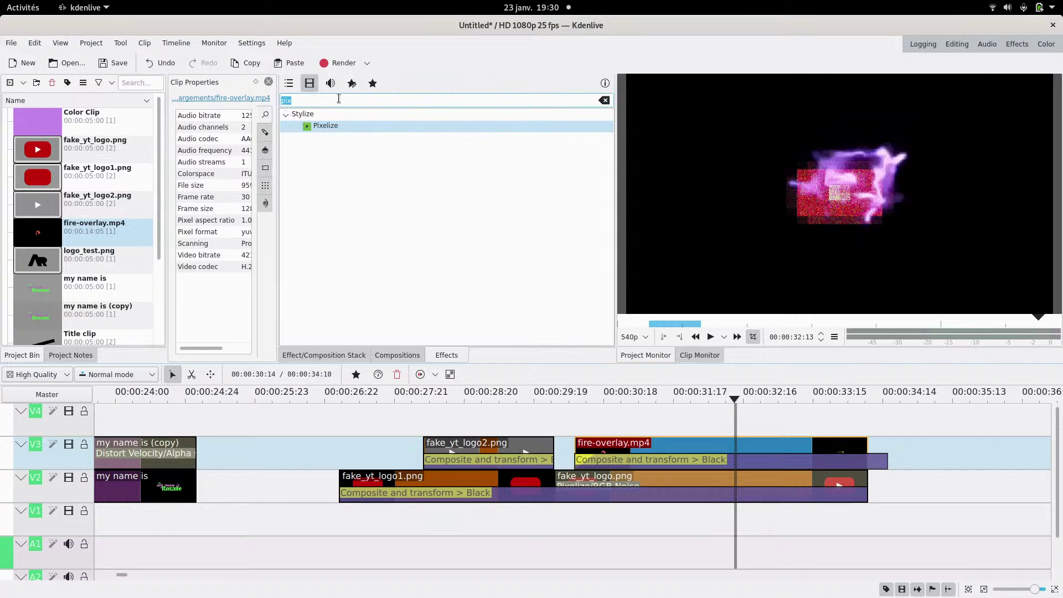
{"action": "type", "text": "gli"}
{"action": "left_click_drag", "start_coordinate": [330, 127], "coordinate": [730, 428]}
{"action": "left_click_drag", "start_coordinate": [749, 483], "coordinate": [748, 485]}
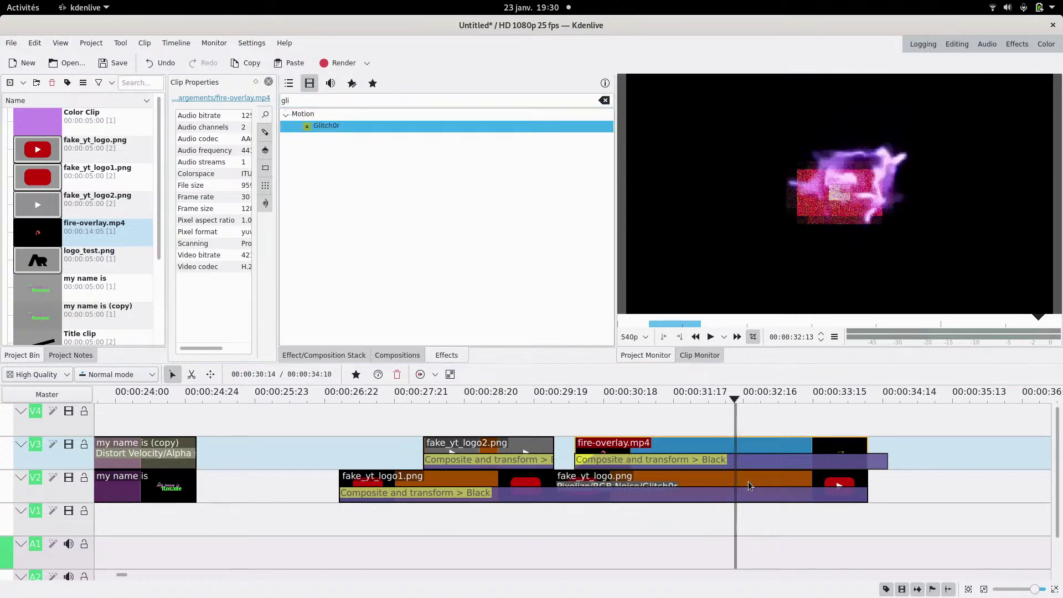
{"action": "left_click", "coordinate": [701, 481]}
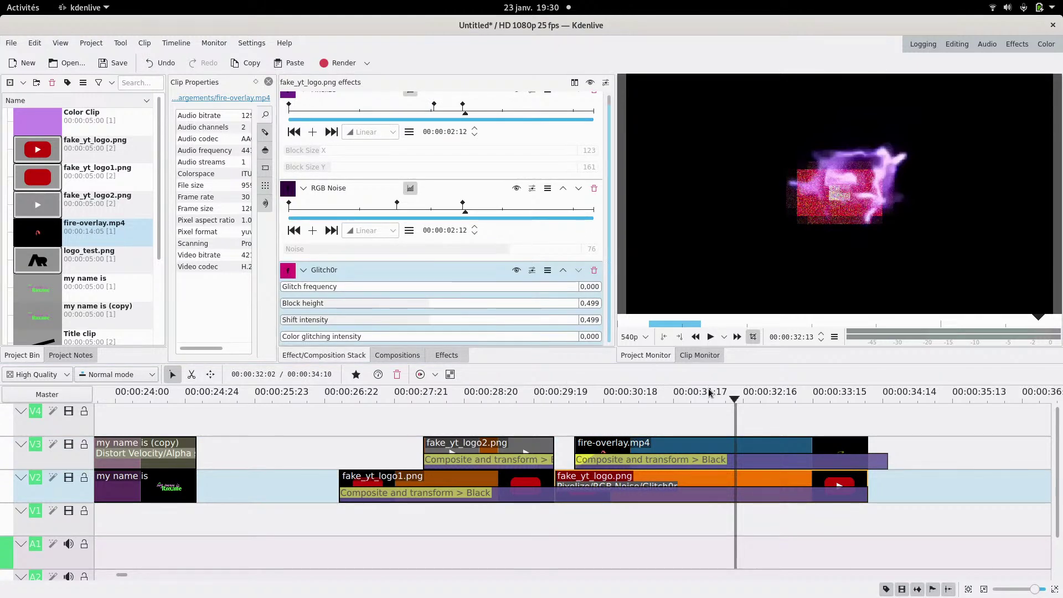
{"action": "left_click", "coordinate": [594, 269]}
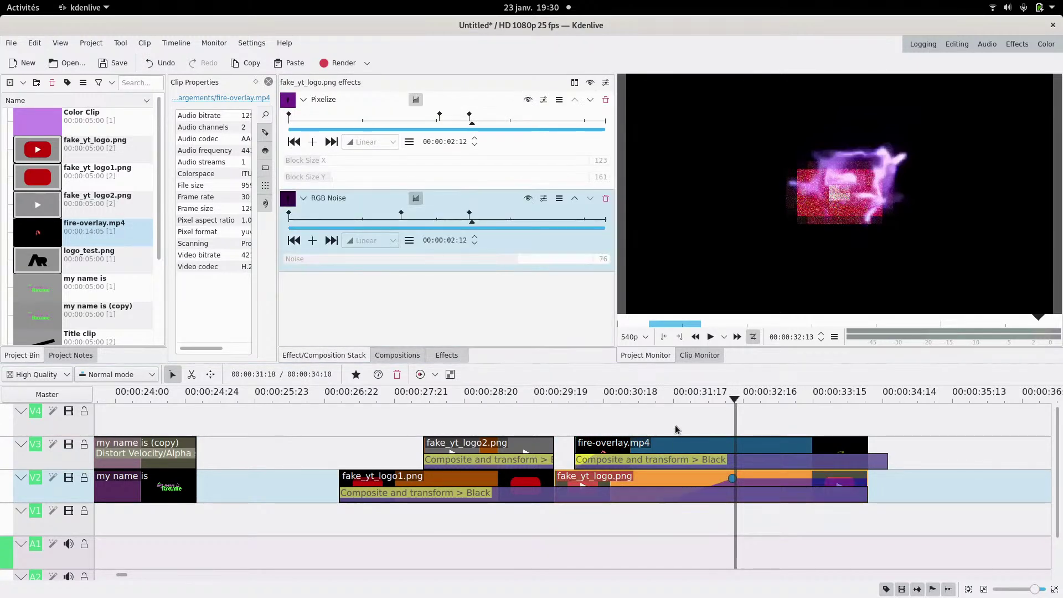
- Split the fake_yt_logo.png clip on track V2 at about 00:00:32:00 and 00:00:32:16
{"action": "left_click", "coordinate": [683, 424]}
{"action": "left_click_drag", "start_coordinate": [690, 424], "coordinate": [728, 424]}
{"action": "scroll", "coordinate": [730, 487], "scroll_direction": "up", "scroll_amount": 2}
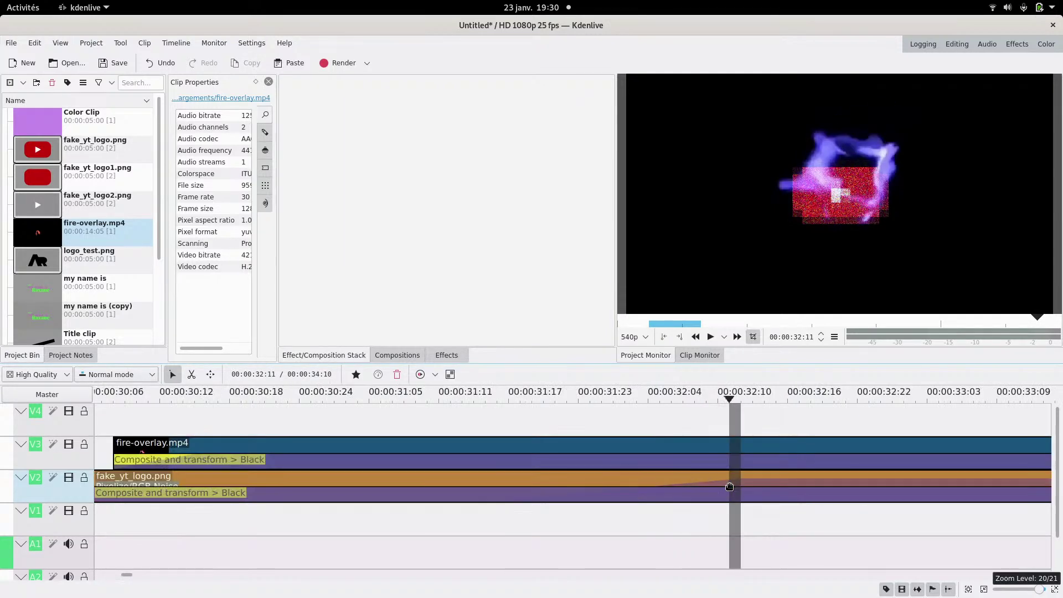
{"action": "left_click", "coordinate": [676, 478]}
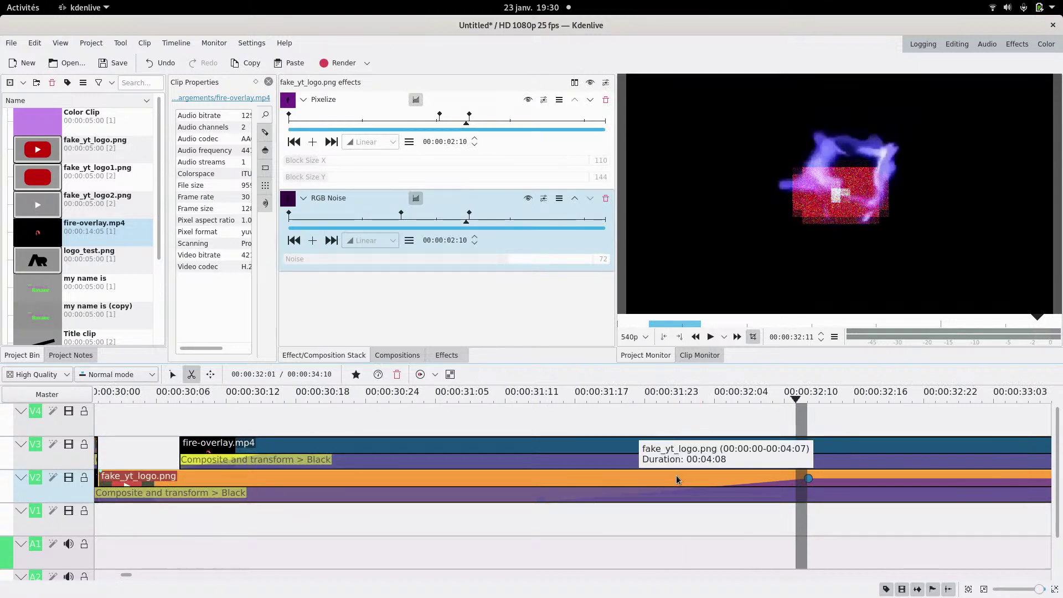
{"action": "key", "text": "x"}
{"action": "left_click", "coordinate": [670, 478]}
{"action": "left_click", "coordinate": [853, 478]}
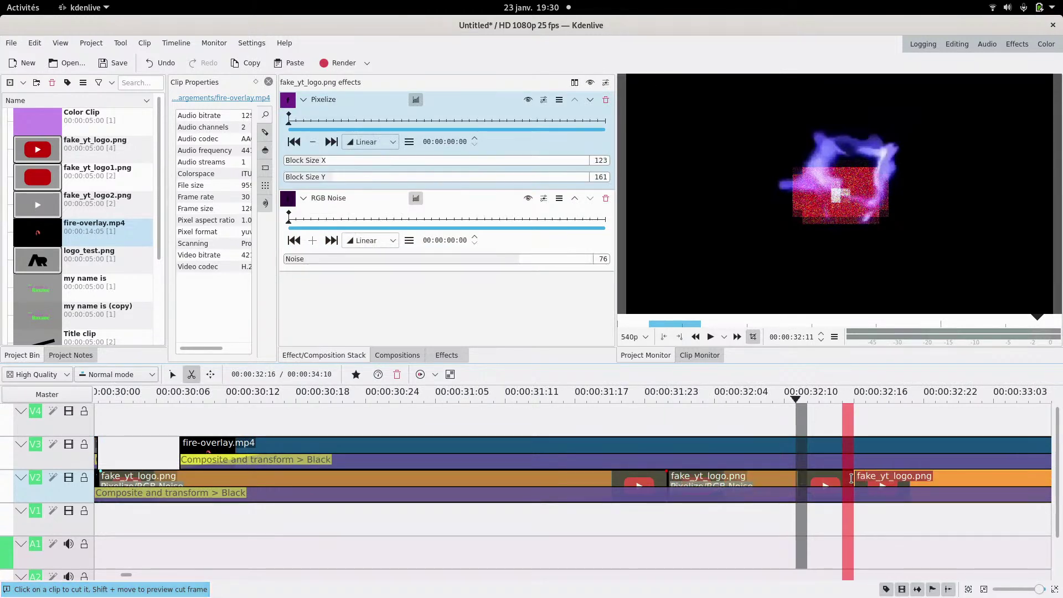
- Apply Glitch0r to the middle fake_yt_logo.png segment and set its Glitch frequency to 0.249 and Block height to 0.117
{"action": "key", "text": "s"}
{"action": "left_click", "coordinate": [446, 355]}
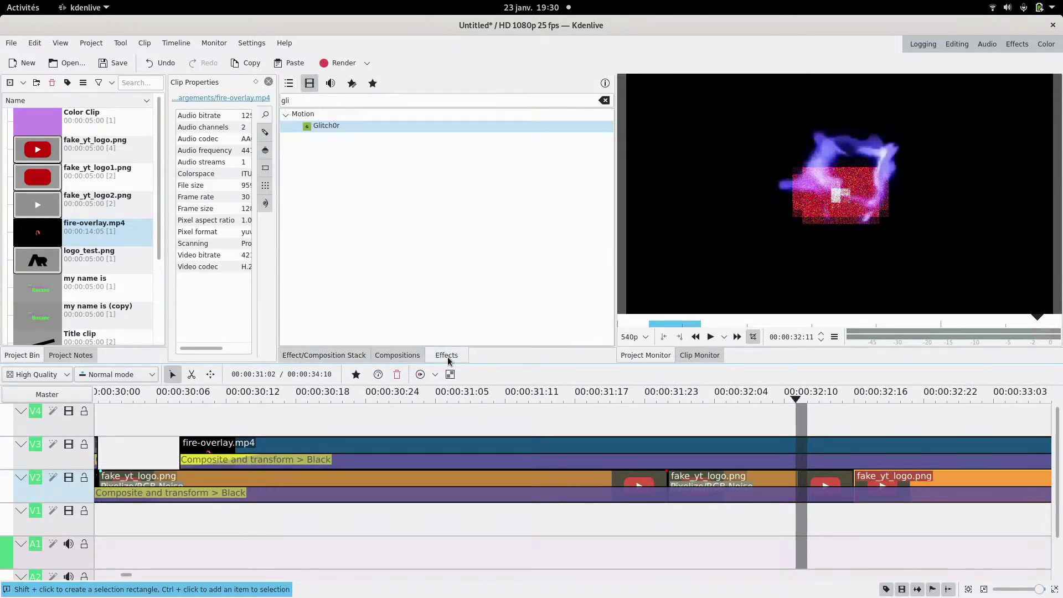
{"action": "left_click_drag", "start_coordinate": [348, 128], "coordinate": [732, 480]}
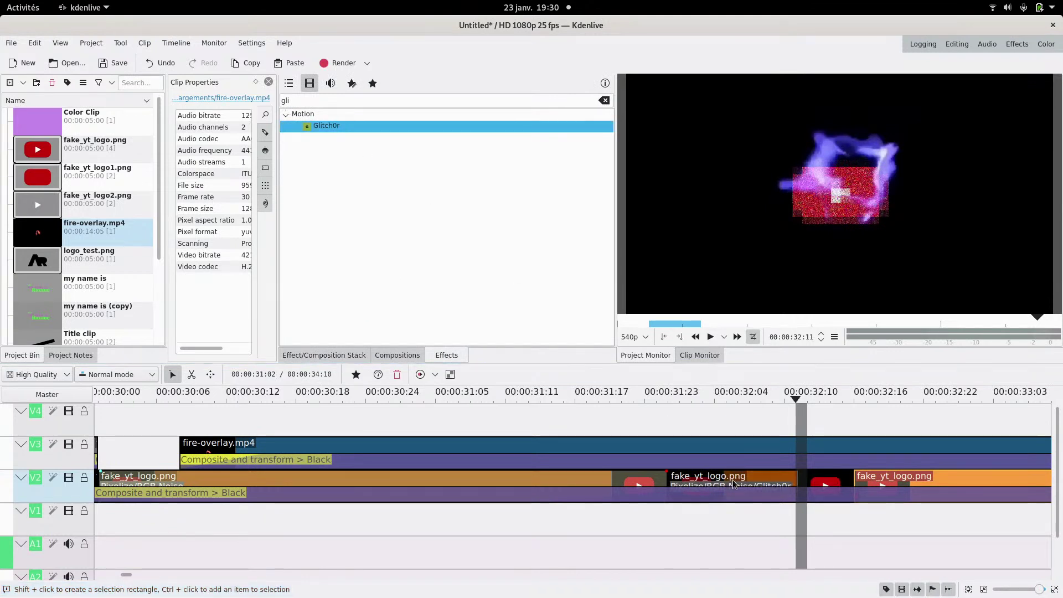
{"action": "left_click", "coordinate": [746, 480]}
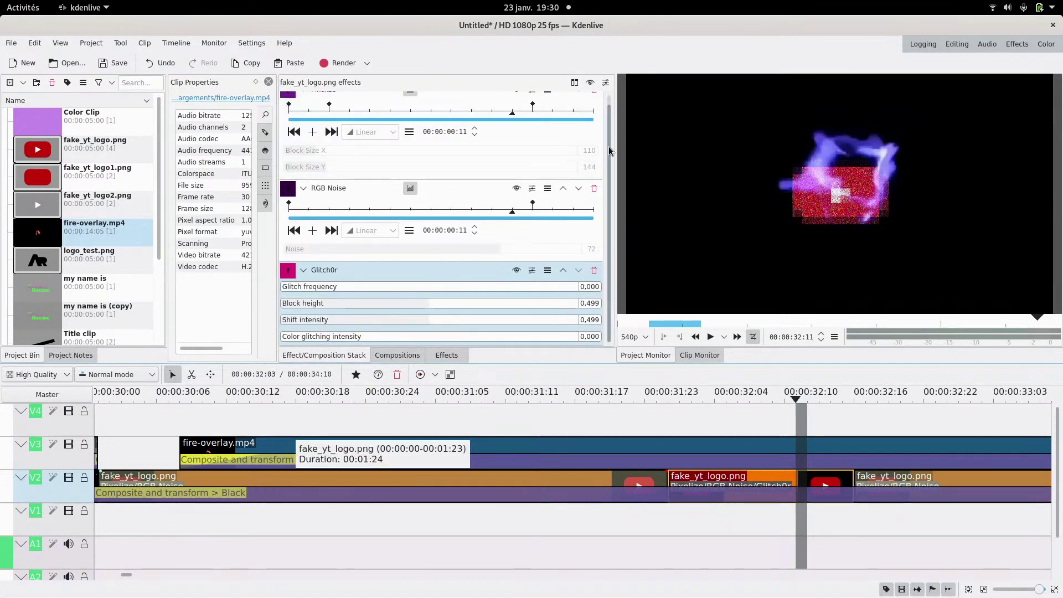
{"action": "left_click", "coordinate": [326, 288]}
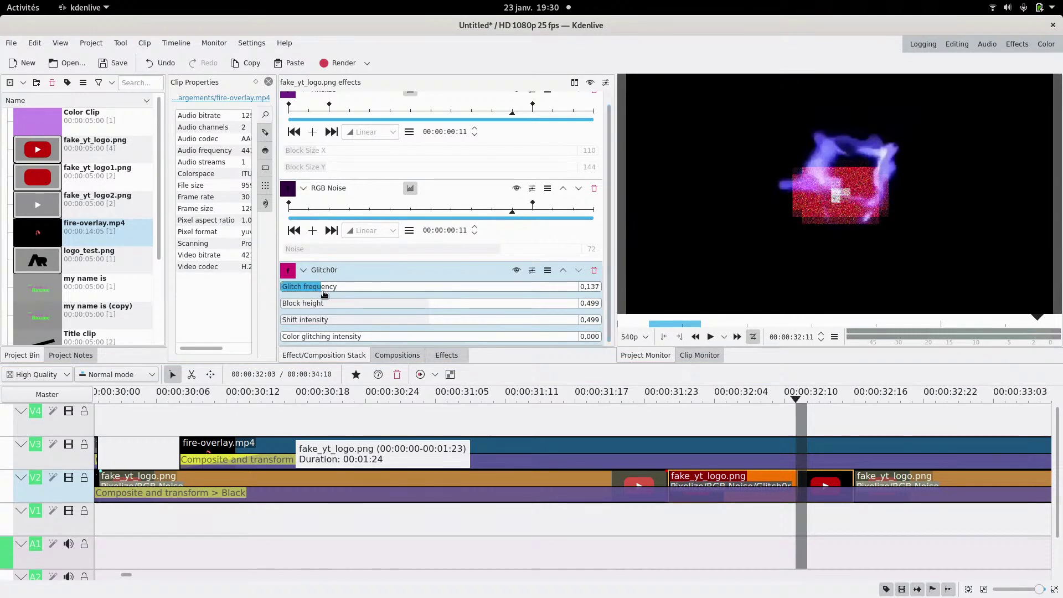
{"action": "left_click", "coordinate": [757, 421]}
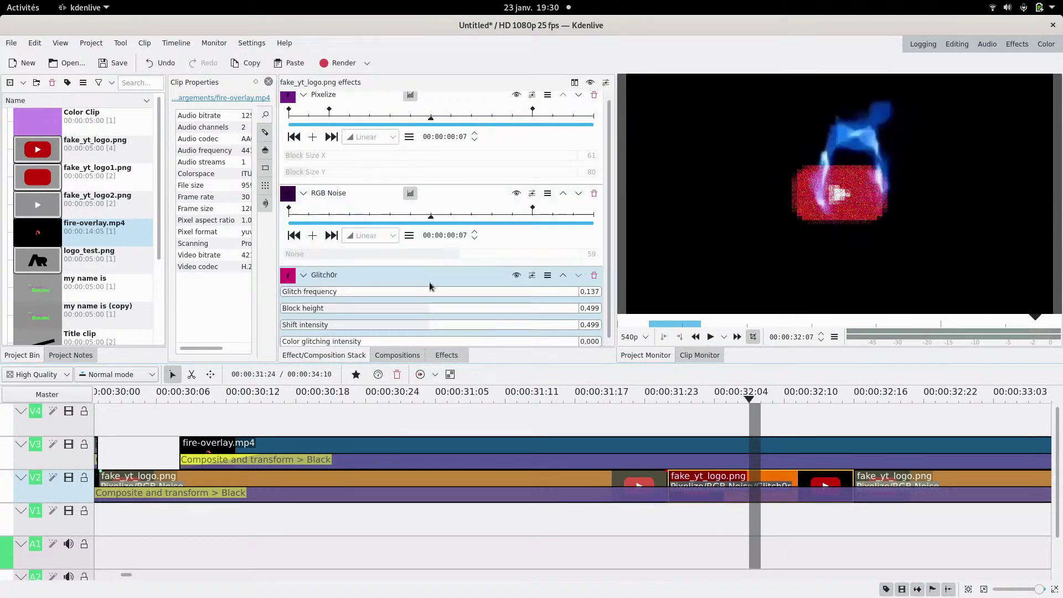
{"action": "left_click", "coordinate": [355, 292]}
{"action": "left_click_drag", "start_coordinate": [368, 309], "coordinate": [316, 309]}
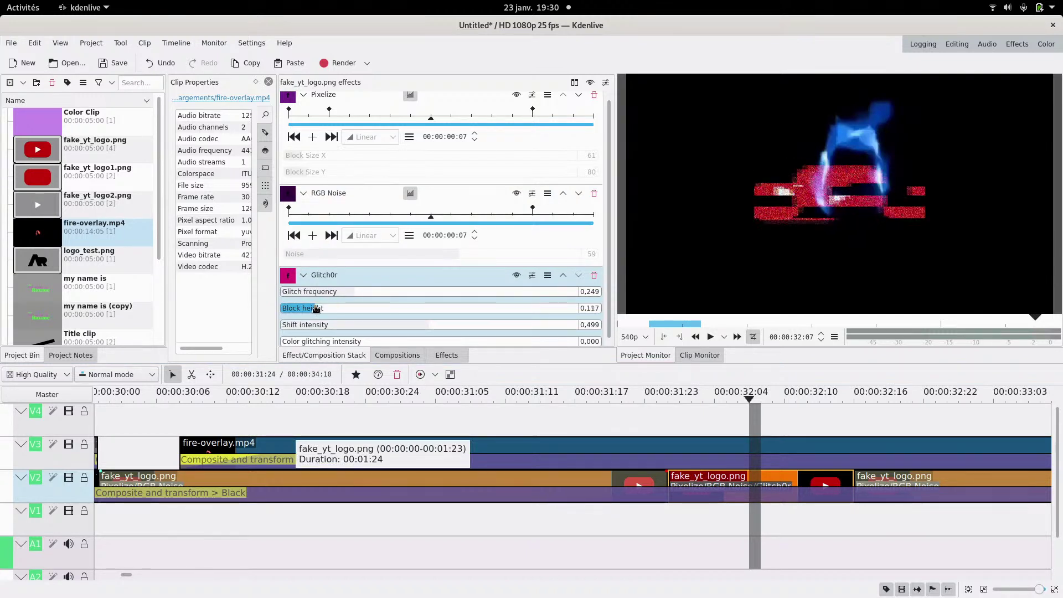
- Trim the glitched segment's start to about 00:00:32:06 and extend the preceding fake_yt_logo.png segment to meet it
{"action": "left_click_drag", "start_coordinate": [598, 425], "coordinate": [884, 433]}
{"action": "left_click_drag", "start_coordinate": [674, 479], "coordinate": [738, 479]}
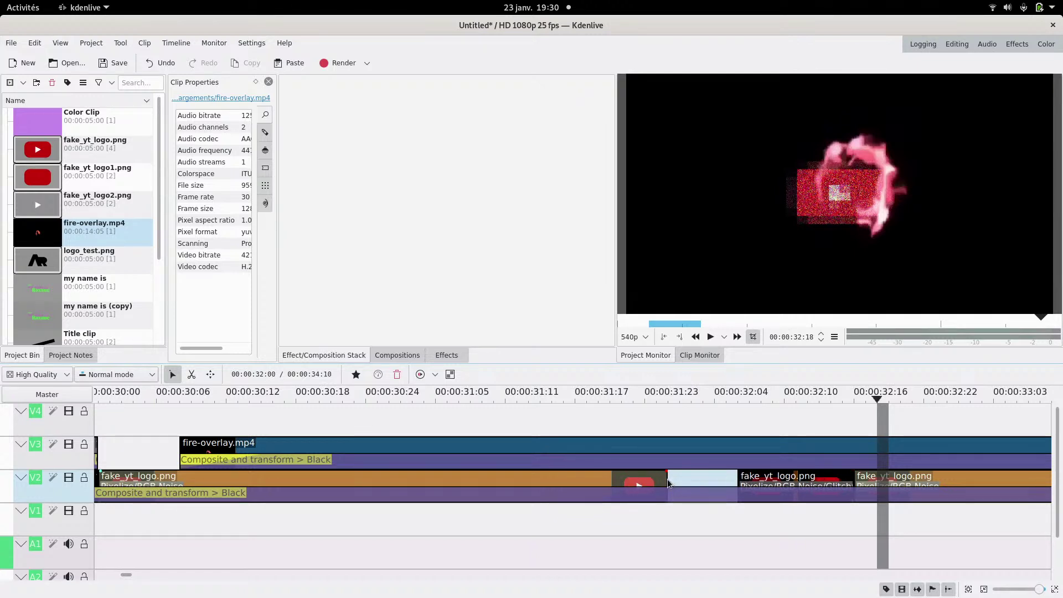
{"action": "left_click_drag", "start_coordinate": [665, 479], "coordinate": [745, 480]}
{"action": "left_click_drag", "start_coordinate": [656, 419], "coordinate": [853, 423]}
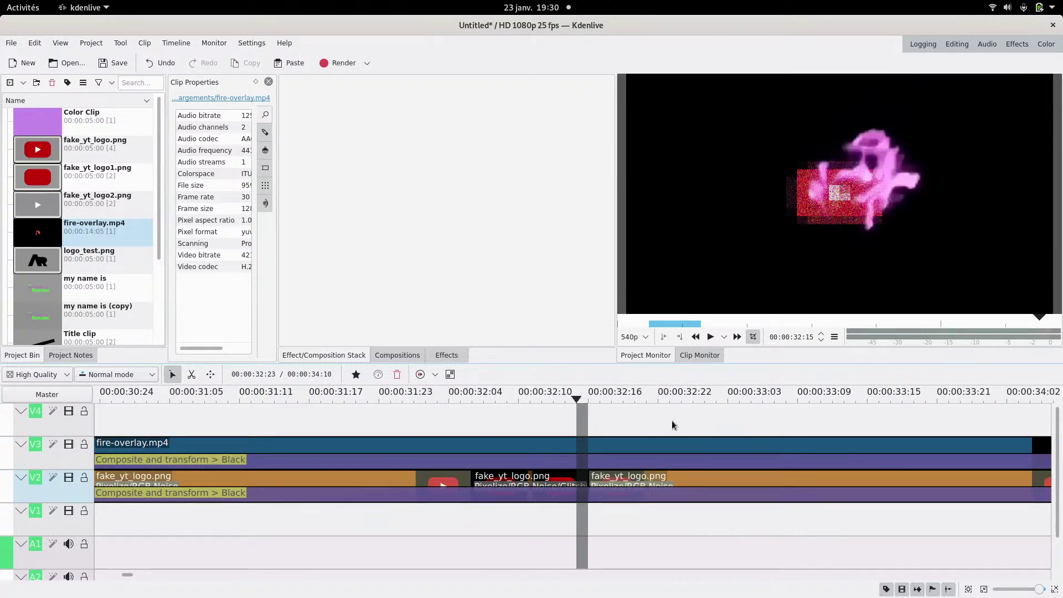
{"action": "scroll", "coordinate": [600, 433], "scroll_direction": "down", "scroll_amount": 1}
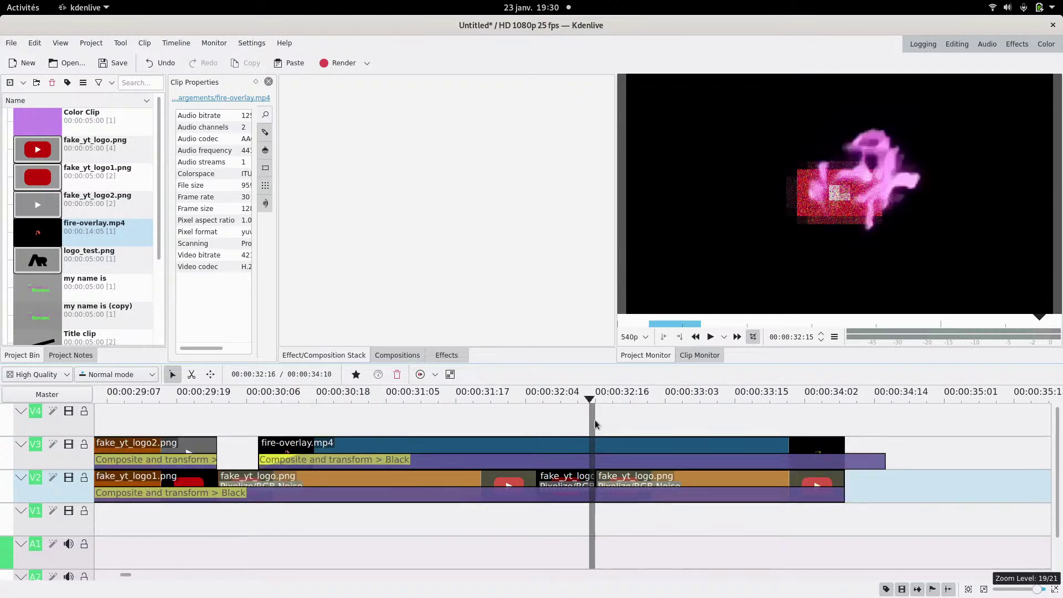
{"action": "left_click_drag", "start_coordinate": [588, 426], "coordinate": [619, 421]}
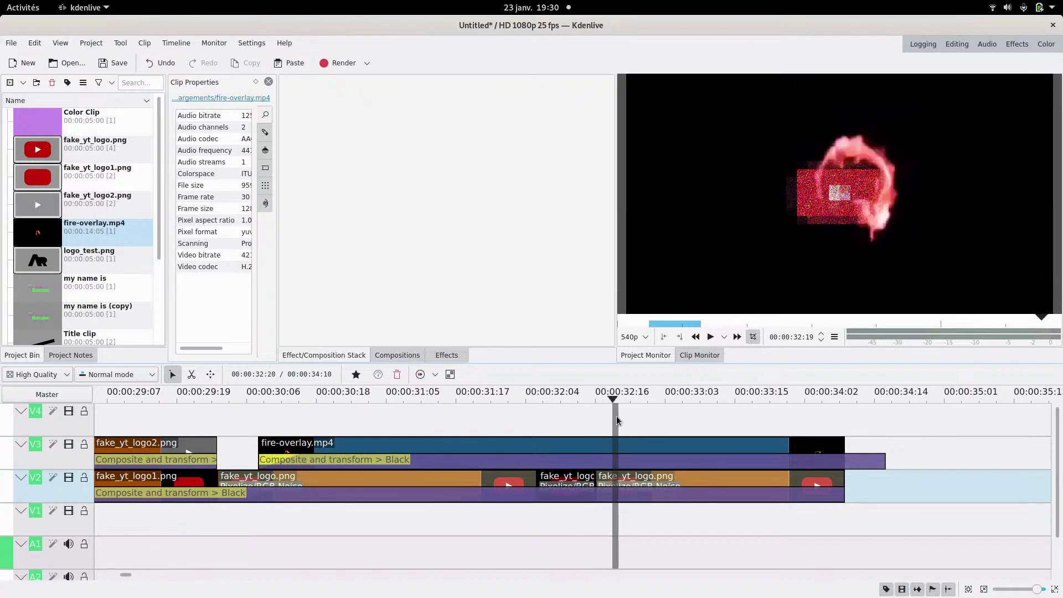
- Add a Pixelize keyframe at 00:00:01:22 on the fake_yt_logo.png segment preceding the glitched one
{"action": "scroll", "coordinate": [576, 483], "scroll_direction": "up", "scroll_amount": 2}
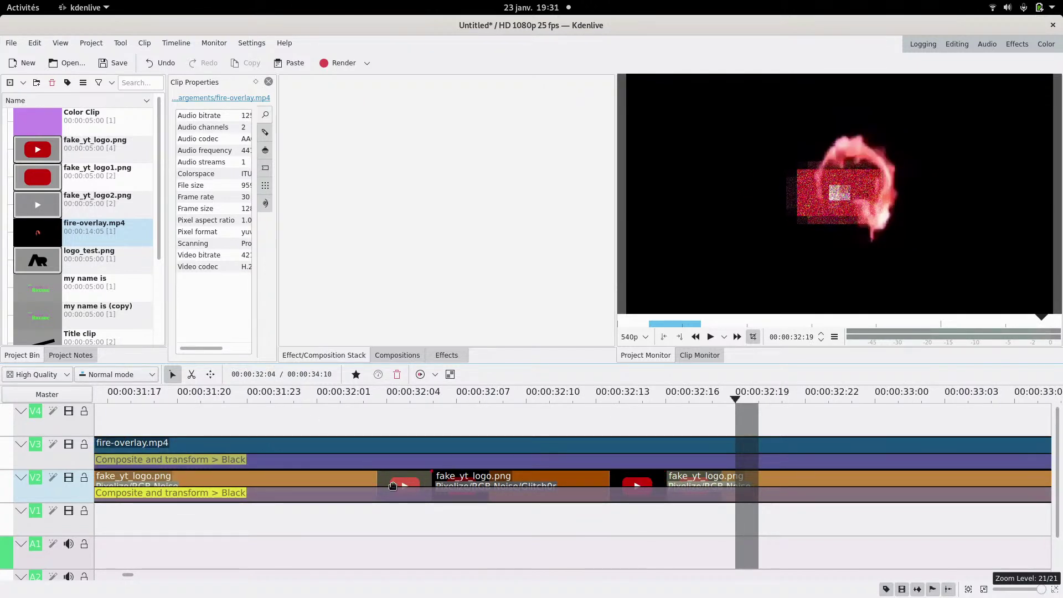
{"action": "left_click", "coordinate": [452, 480]}
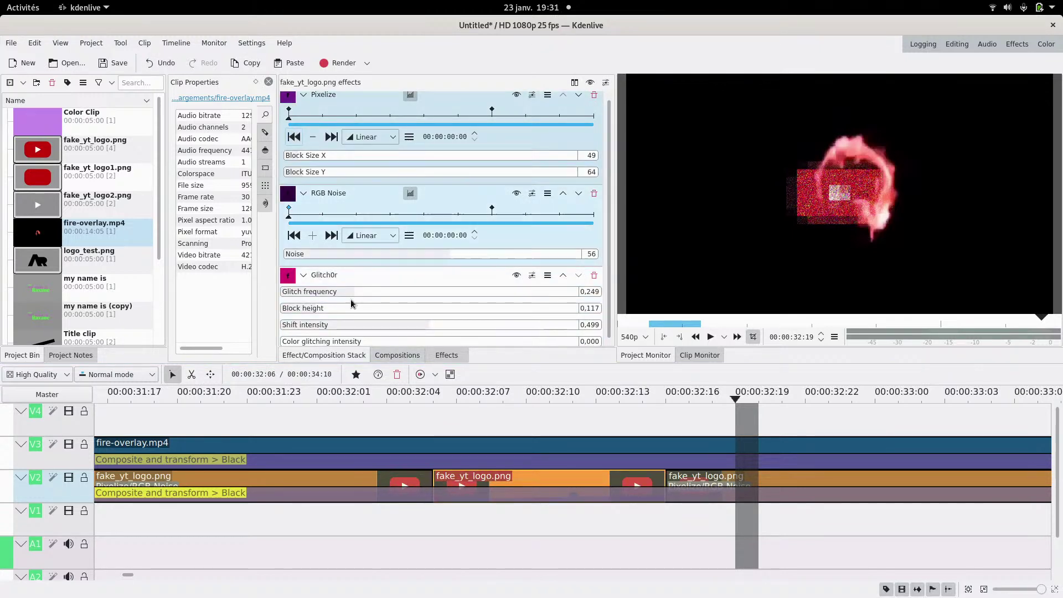
{"action": "left_click", "coordinate": [406, 481]}
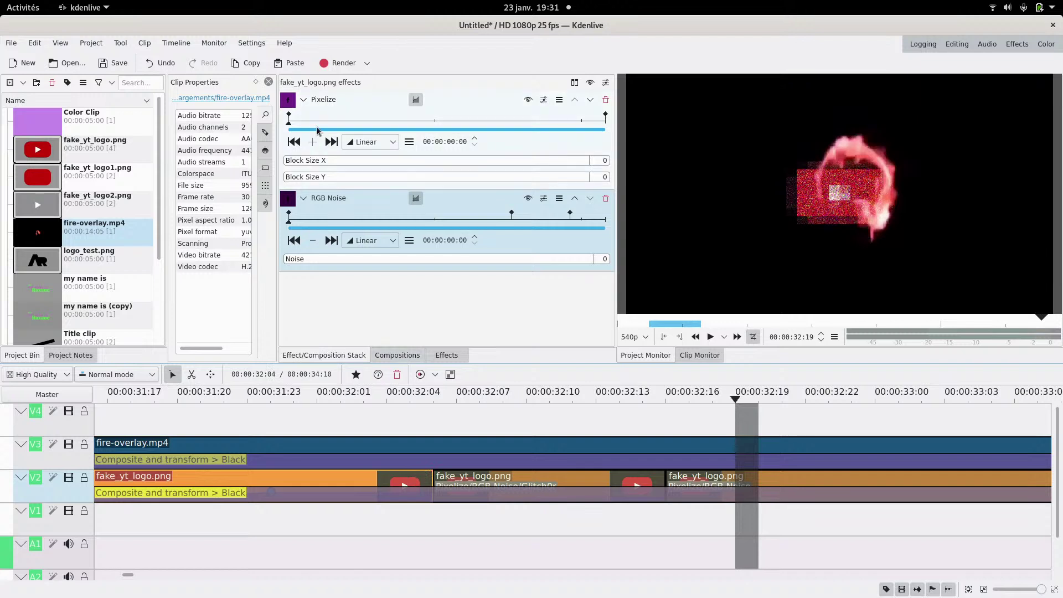
{"action": "left_click", "coordinate": [331, 141]}
{"action": "left_click", "coordinate": [553, 128]}
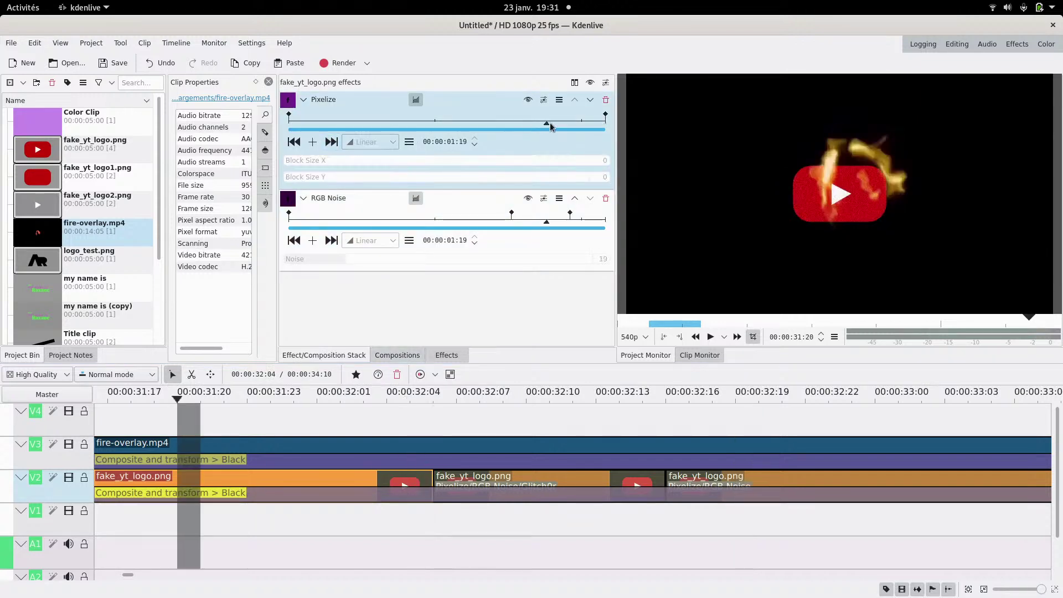
{"action": "left_click", "coordinate": [567, 127]}
{"action": "left_click", "coordinate": [311, 142]}
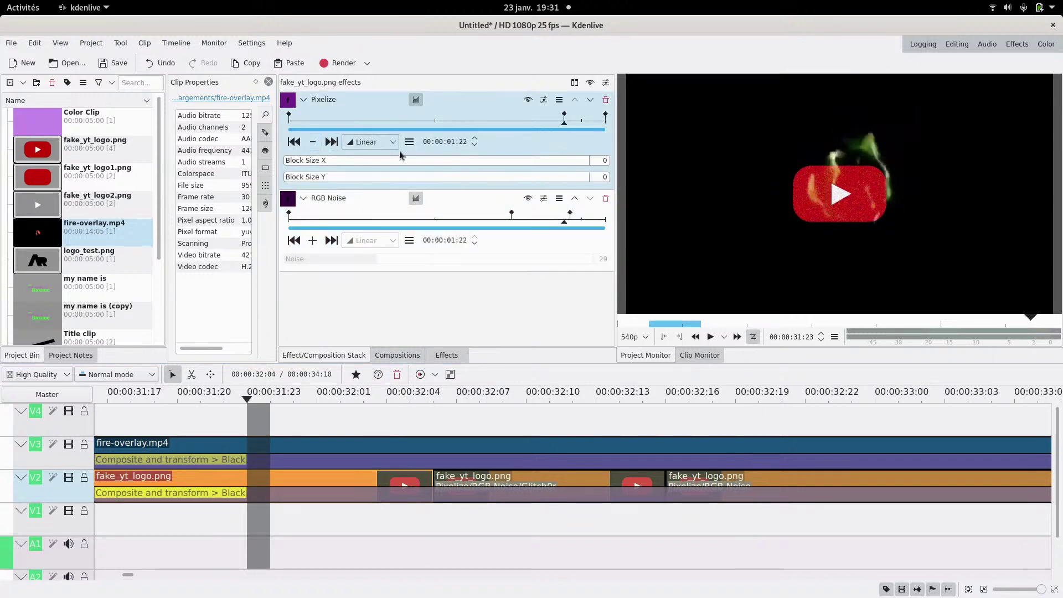
- Set Block Size X to 43 and Block Size Y to 63 on that segment's last Pixelize keyframe at 00:00:02:04
{"action": "left_click", "coordinate": [331, 142]}
{"action": "left_click", "coordinate": [302, 162]}
{"action": "left_click", "coordinate": [303, 177]}
{"action": "left_click", "coordinate": [297, 161]}
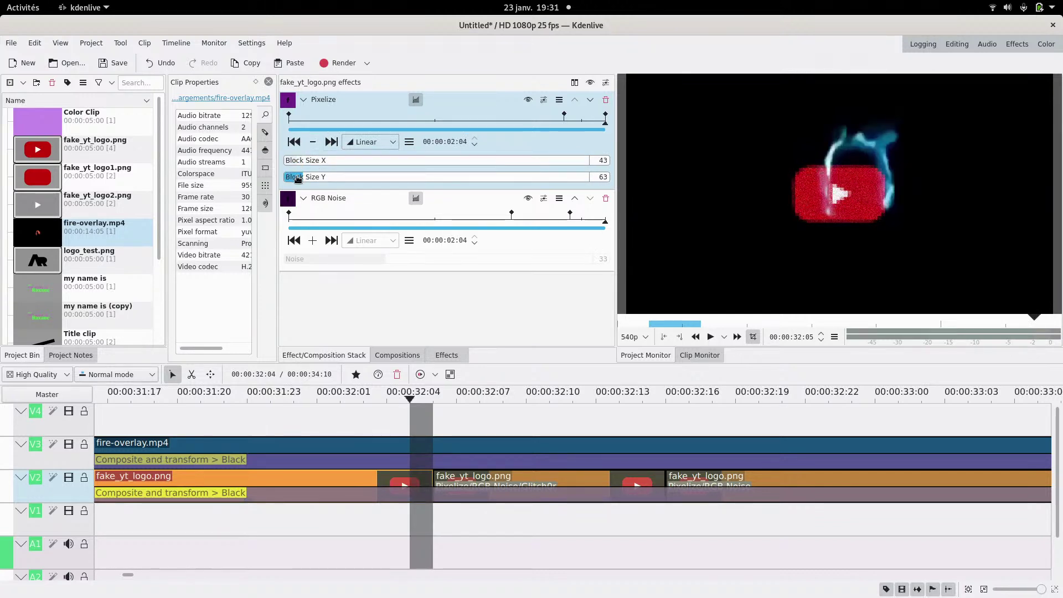
- Play back the glitch transition and the whole logo animation from the start of fake_yt_logo1.png to review the result
{"action": "left_click_drag", "start_coordinate": [310, 424], "coordinate": [274, 423]}
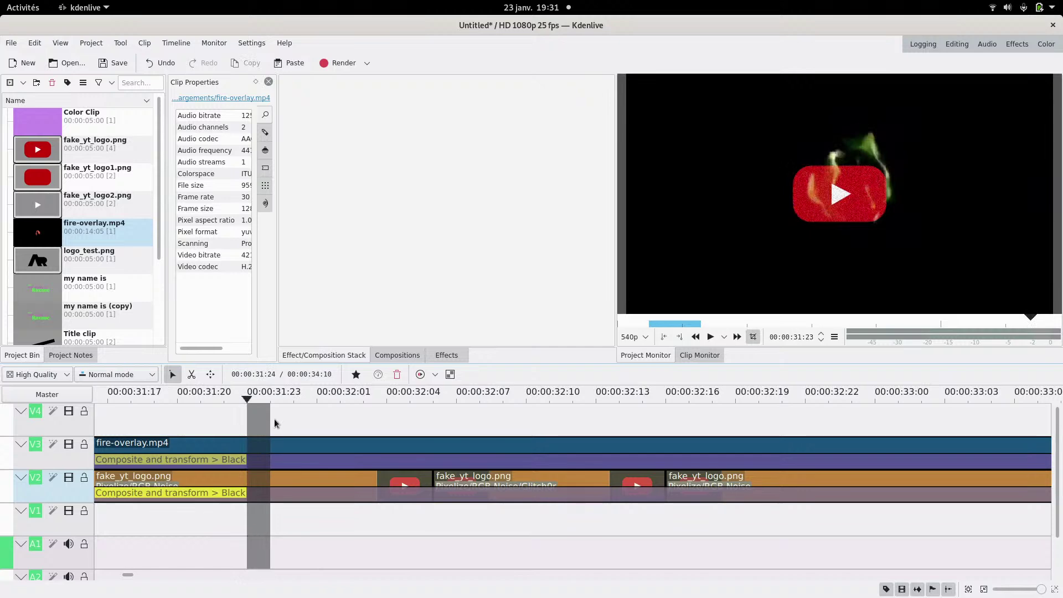
{"action": "left_click", "coordinate": [710, 337]}
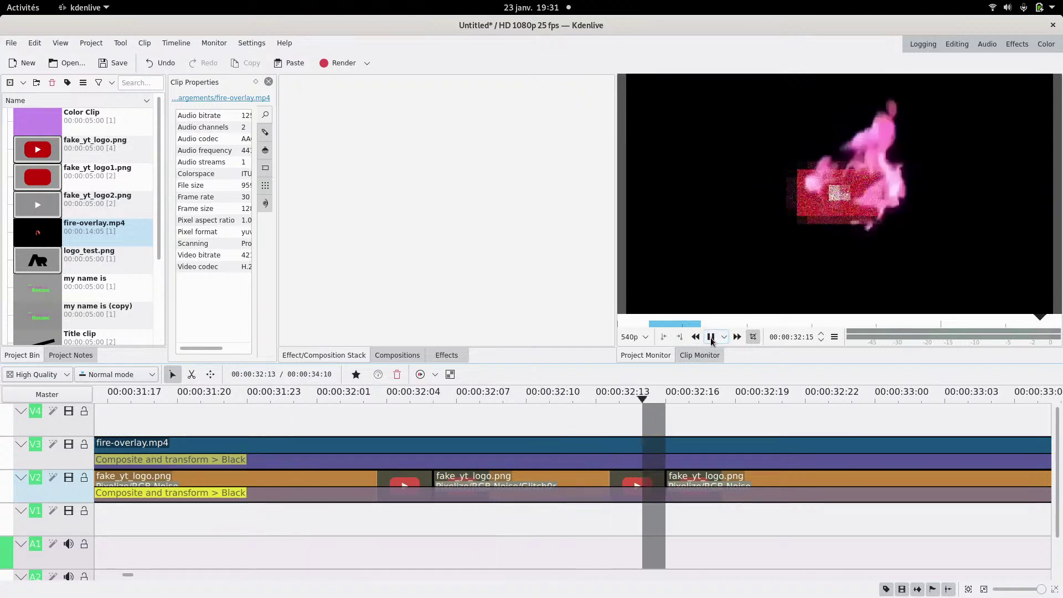
{"action": "left_click", "coordinate": [711, 337]}
{"action": "scroll", "coordinate": [669, 416], "scroll_direction": "down", "scroll_amount": 3}
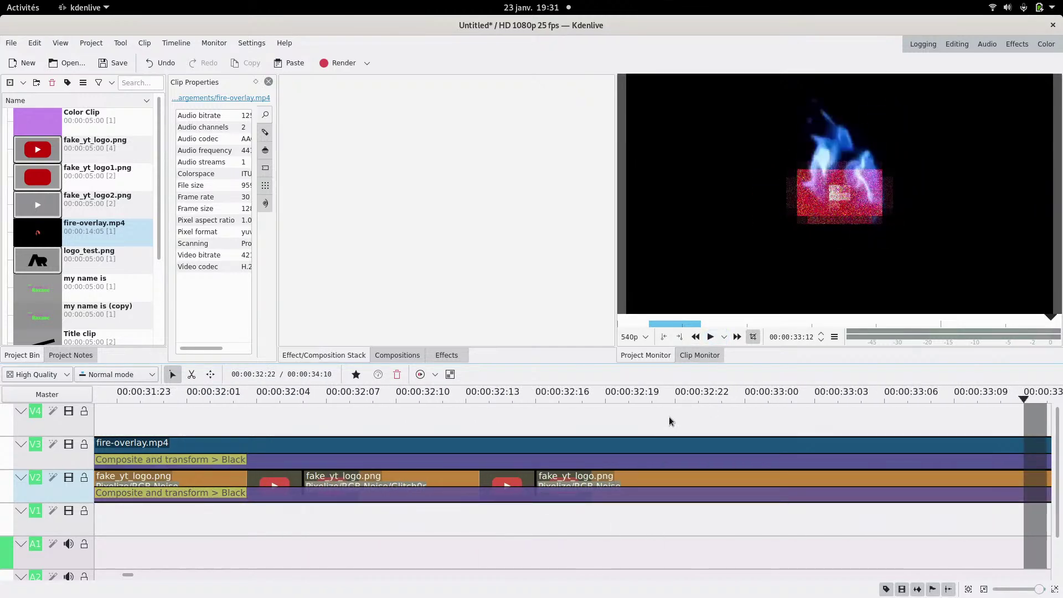
{"action": "left_click", "coordinate": [505, 436]}
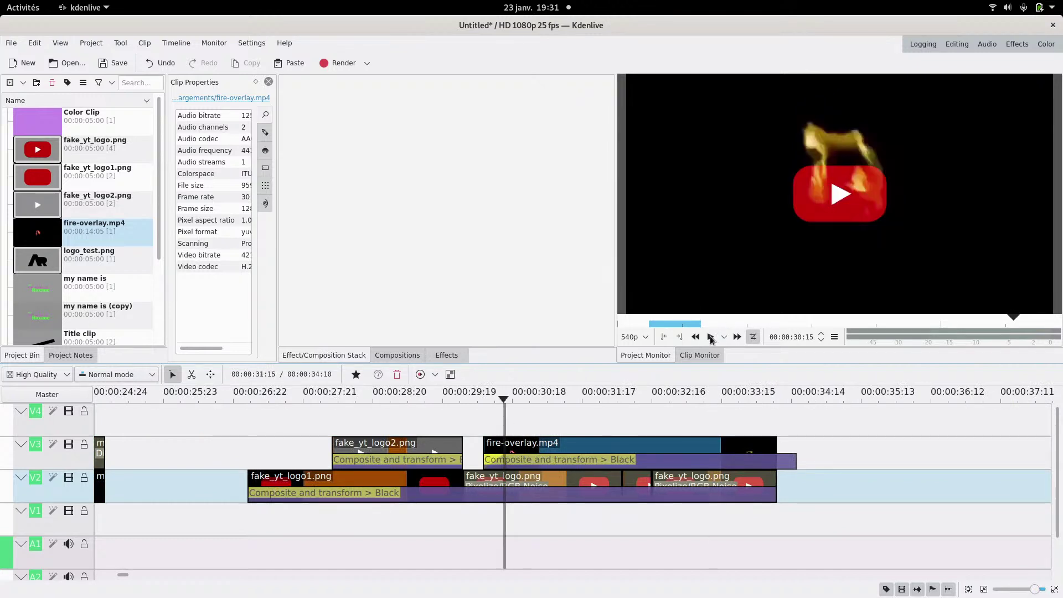
{"action": "left_click", "coordinate": [304, 440]}
{"action": "left_click", "coordinate": [710, 337]}
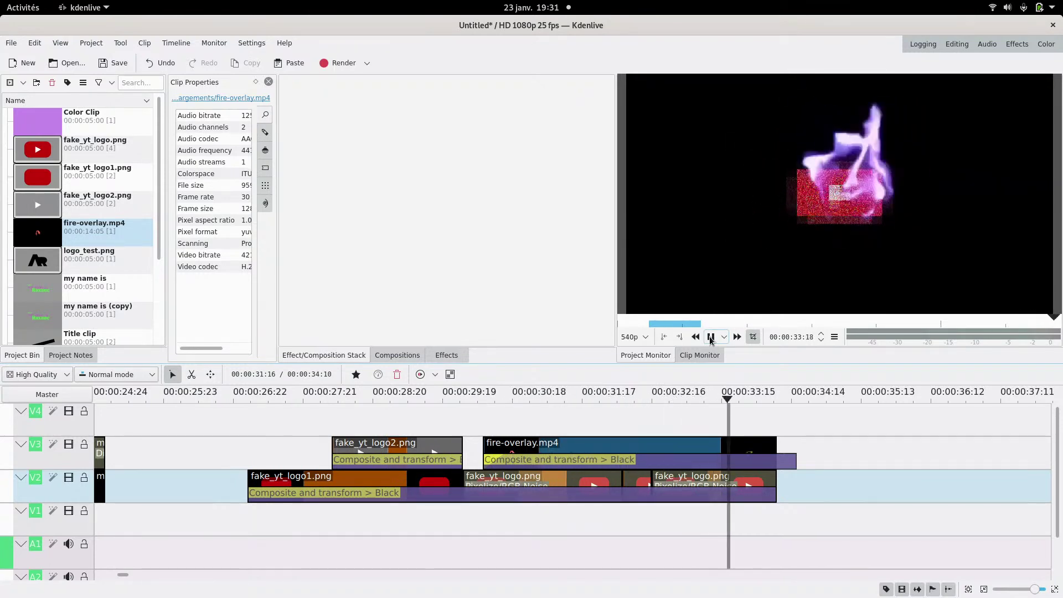
- Trim fire-overlay.mp4 and its Composite and transform composition to end at the 00:00:32:14 frame
{"action": "left_click_drag", "start_coordinate": [630, 433], "coordinate": [646, 430]}
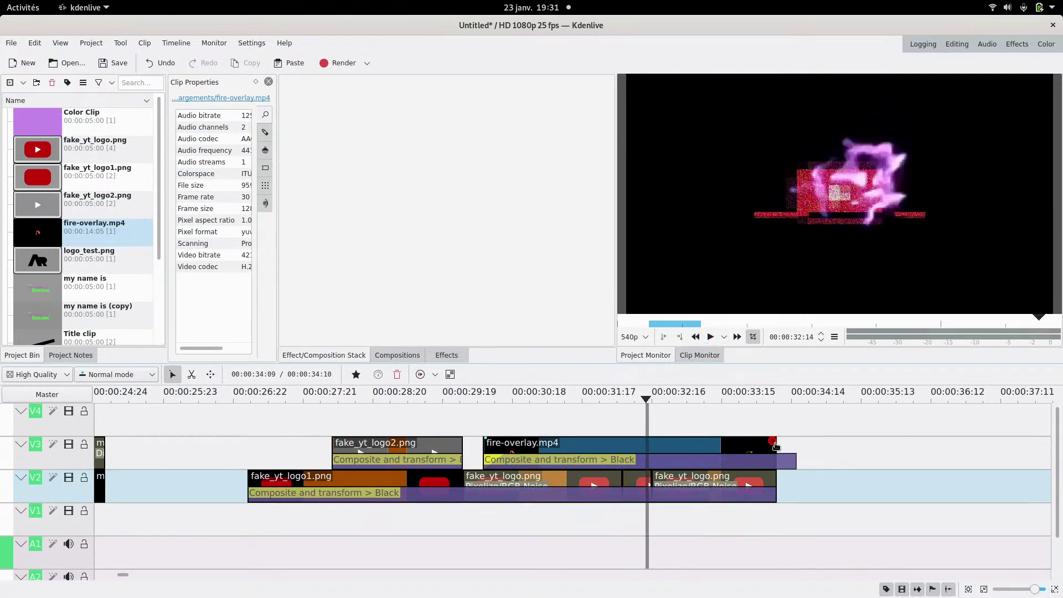
{"action": "left_click_drag", "start_coordinate": [774, 448], "coordinate": [644, 456]}
{"action": "scroll", "coordinate": [650, 452], "scroll_direction": "up", "scroll_amount": 2}
{"action": "scroll", "coordinate": [652, 453], "scroll_direction": "down", "scroll_amount": 1}
{"action": "left_click_drag", "start_coordinate": [944, 462], "coordinate": [644, 455]}
{"action": "scroll", "coordinate": [643, 454], "scroll_direction": "up", "scroll_amount": 3}
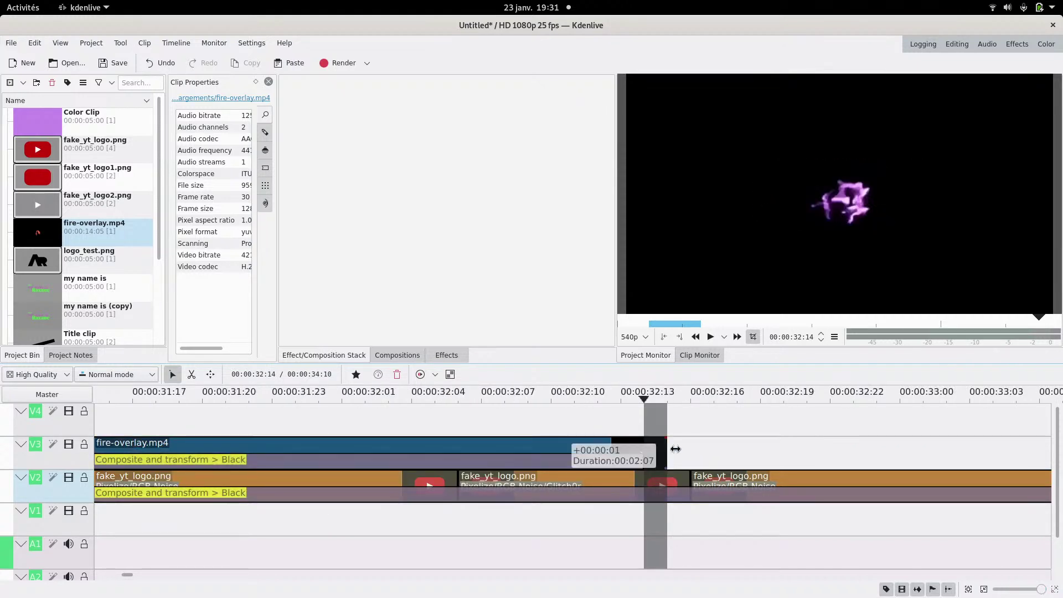
{"action": "left_click", "coordinate": [637, 466]}
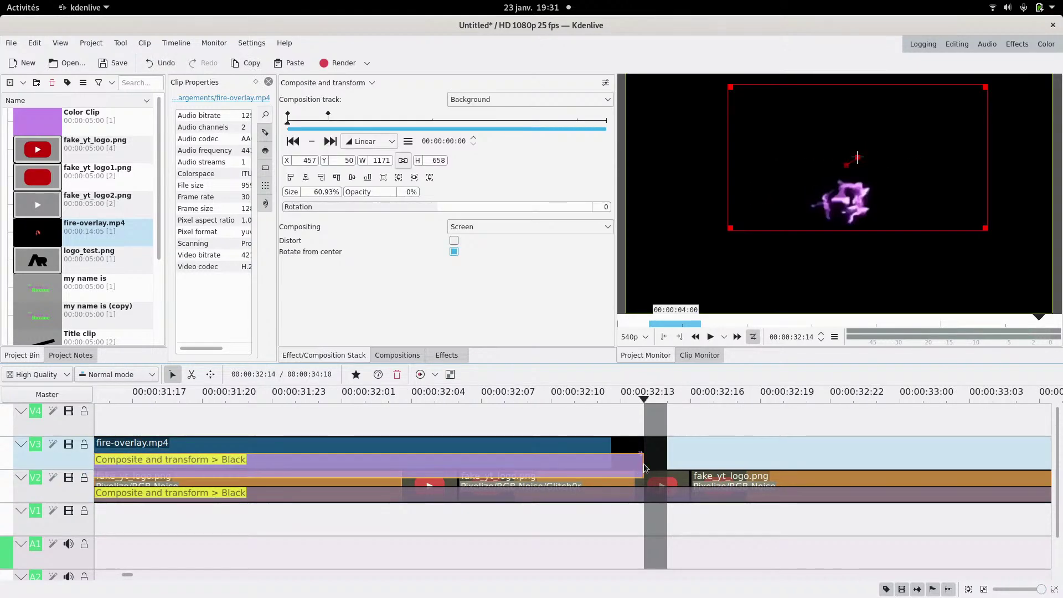
{"action": "left_click_drag", "start_coordinate": [642, 468], "coordinate": [667, 468]}
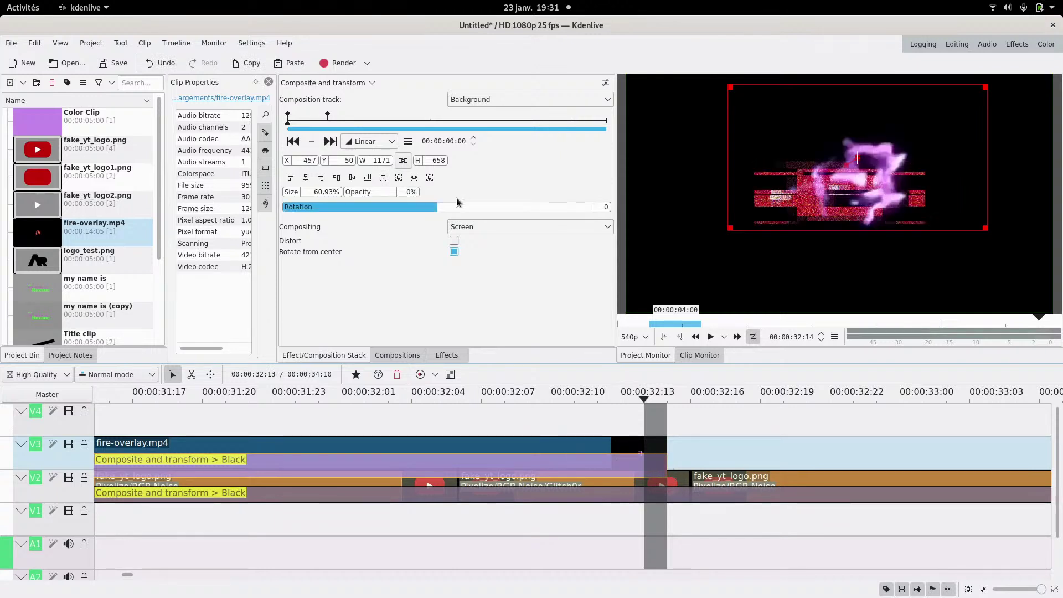
- Add a keyframe just before the end of the fire overlay's Composite and transform, and set the last keyframe's Opacity to 0%
{"action": "left_click", "coordinate": [589, 122]}
{"action": "left_click", "coordinate": [310, 140]}
{"action": "left_click", "coordinate": [328, 142]}
{"action": "left_click", "coordinate": [312, 142]}
{"action": "left_click_drag", "start_coordinate": [348, 192], "coordinate": [269, 199]}
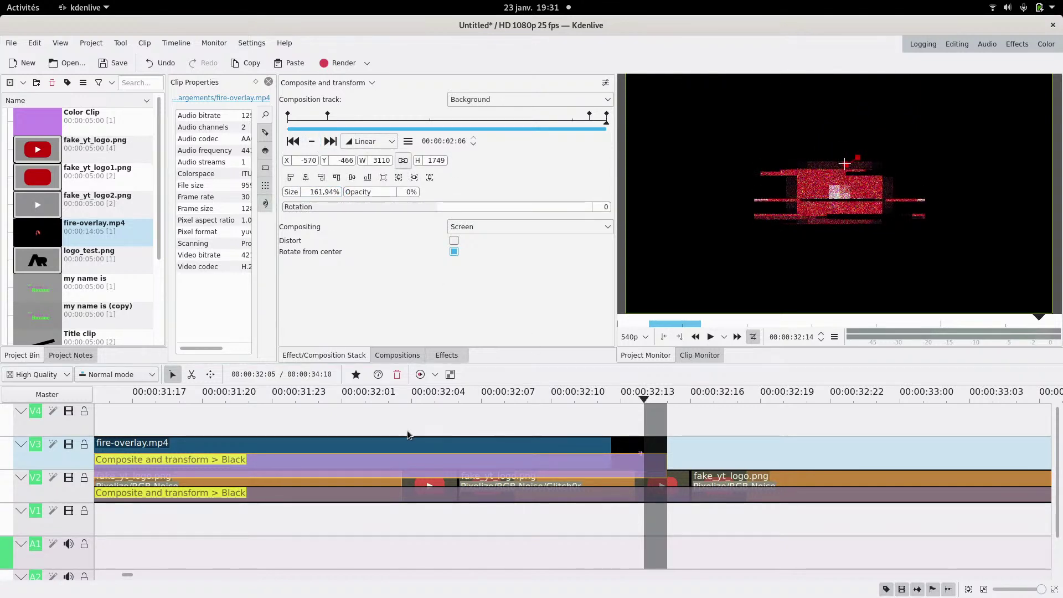
- Play back the fire overlay's ending and the glitch transition on the fake YouTube logo to review the fade-out
{"action": "left_click", "coordinate": [339, 431]}
{"action": "left_click", "coordinate": [712, 337]}
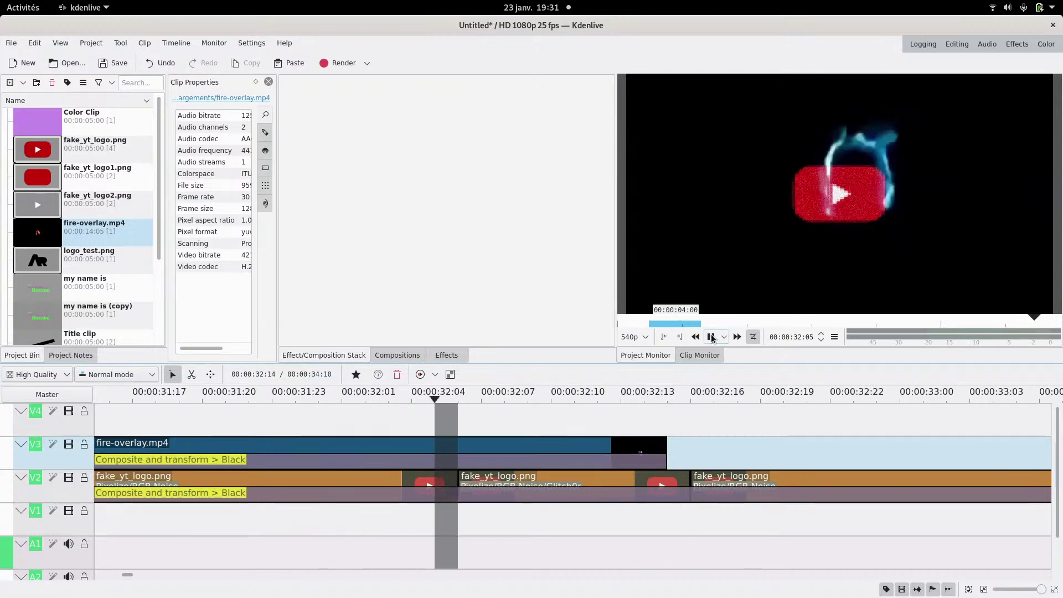
{"action": "left_click", "coordinate": [712, 336]}
{"action": "scroll", "coordinate": [722, 444], "scroll_direction": "down", "scroll_amount": 1}
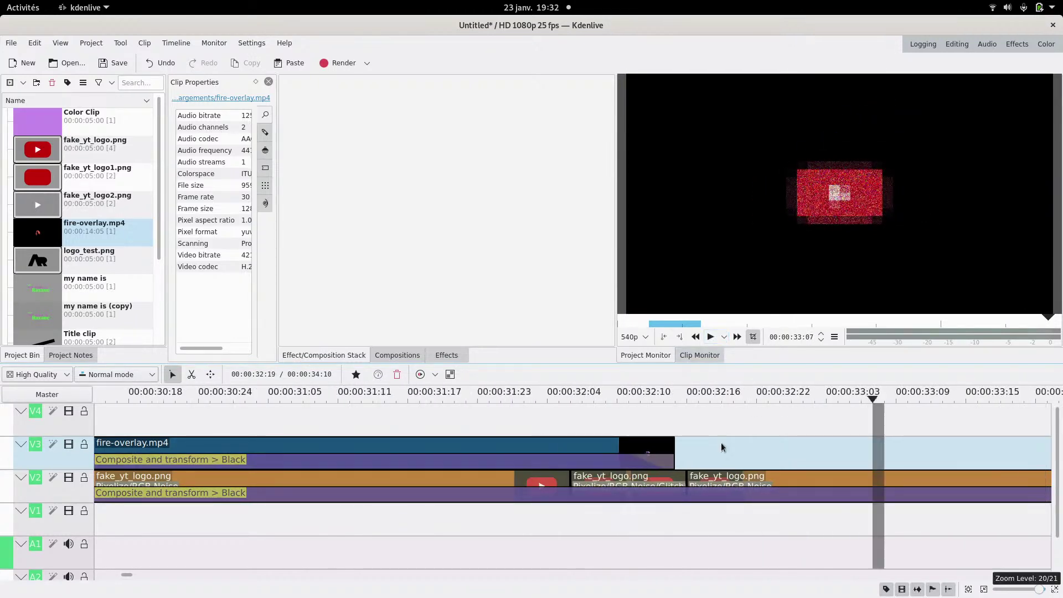
{"action": "scroll", "coordinate": [721, 446], "scroll_direction": "down", "scroll_amount": 1}
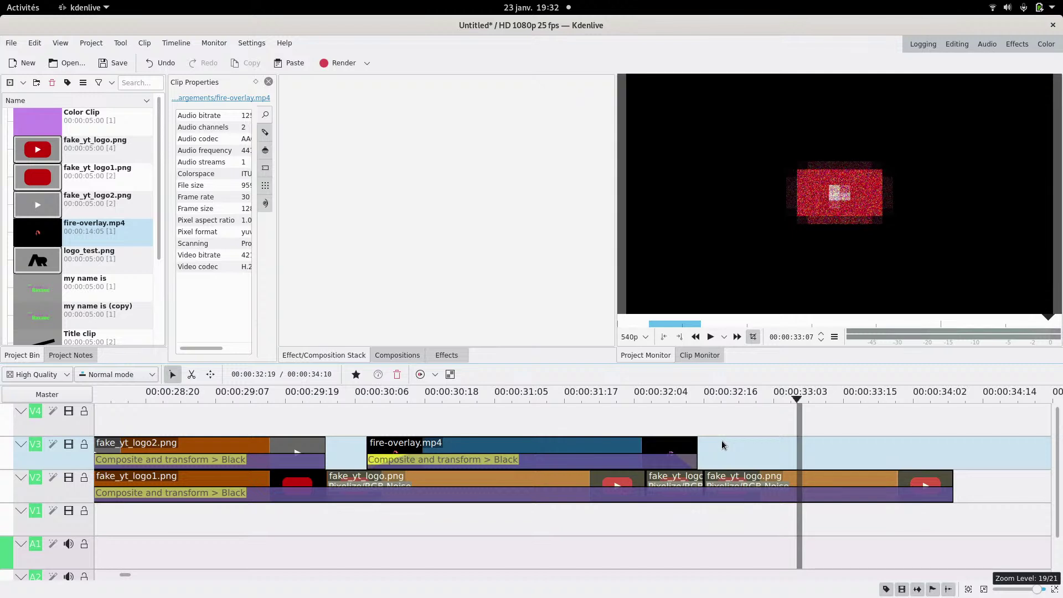
{"action": "left_click_drag", "start_coordinate": [702, 432], "coordinate": [749, 433]}
{"action": "scroll", "coordinate": [748, 433], "scroll_direction": "down", "scroll_amount": 1}
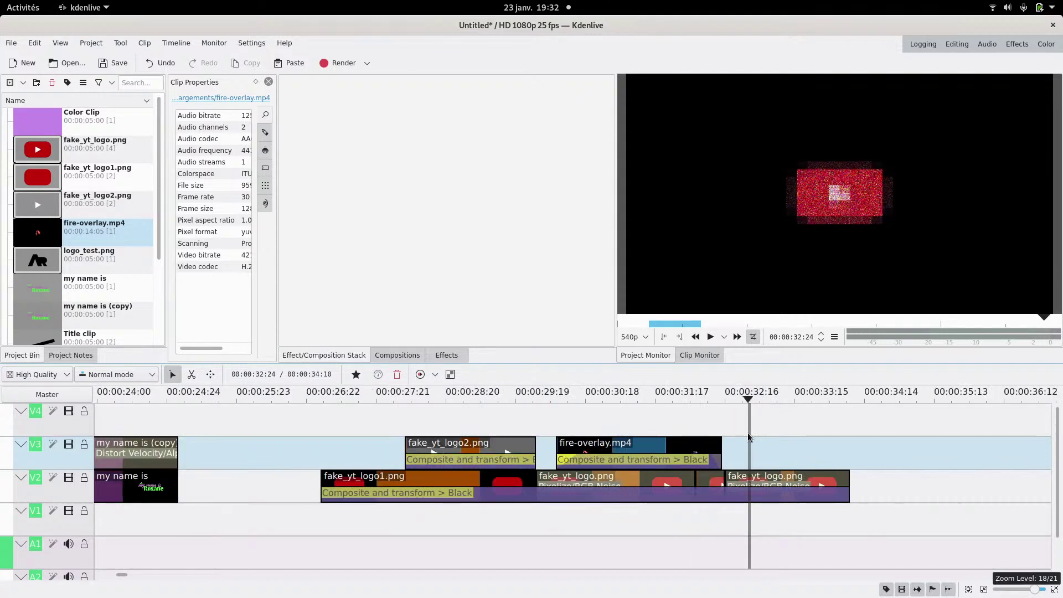
{"action": "left_click", "coordinate": [609, 419]}
{"action": "left_click", "coordinate": [711, 338]}
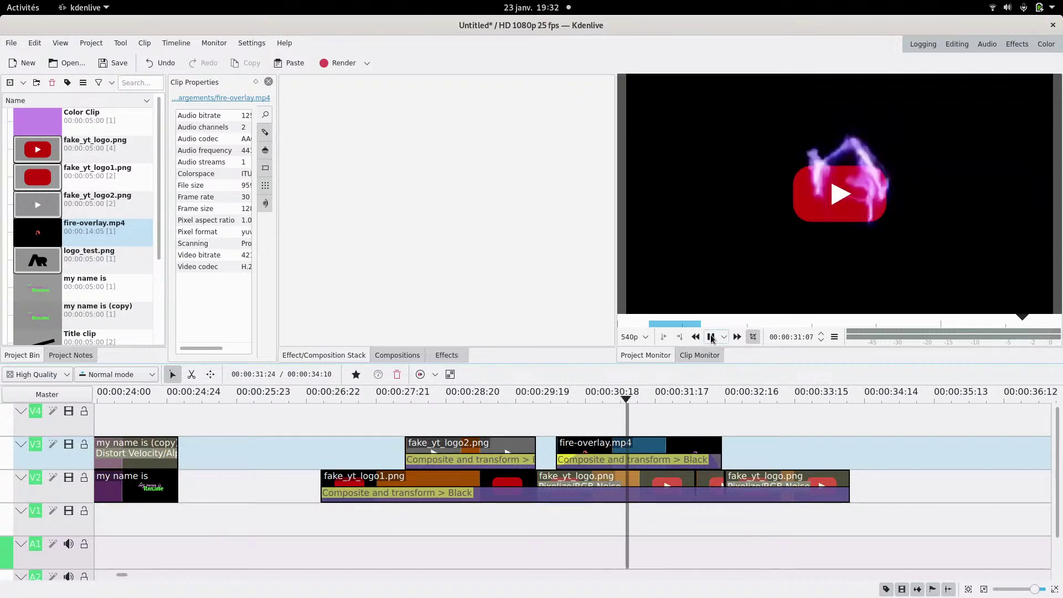
{"action": "left_click", "coordinate": [711, 337]}
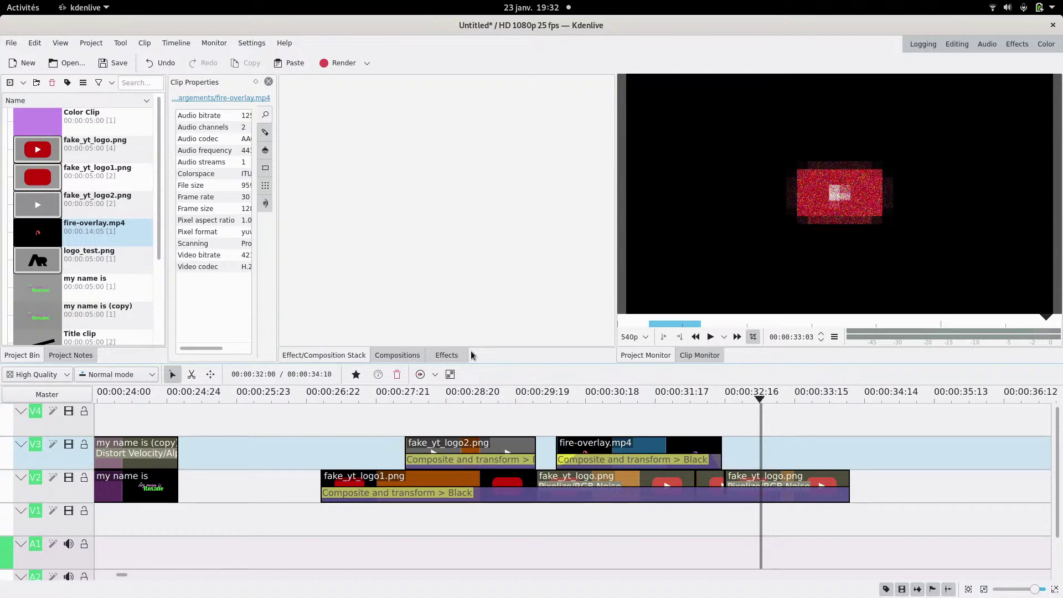
- Search the effects for "old" and apply Oldfilm to the last fake_yt_logo.png segment
{"action": "left_click", "coordinate": [445, 355]}
{"action": "left_click", "coordinate": [408, 97]}
{"action": "type", "text": "gli"}
{"action": "type", "text": "old"}
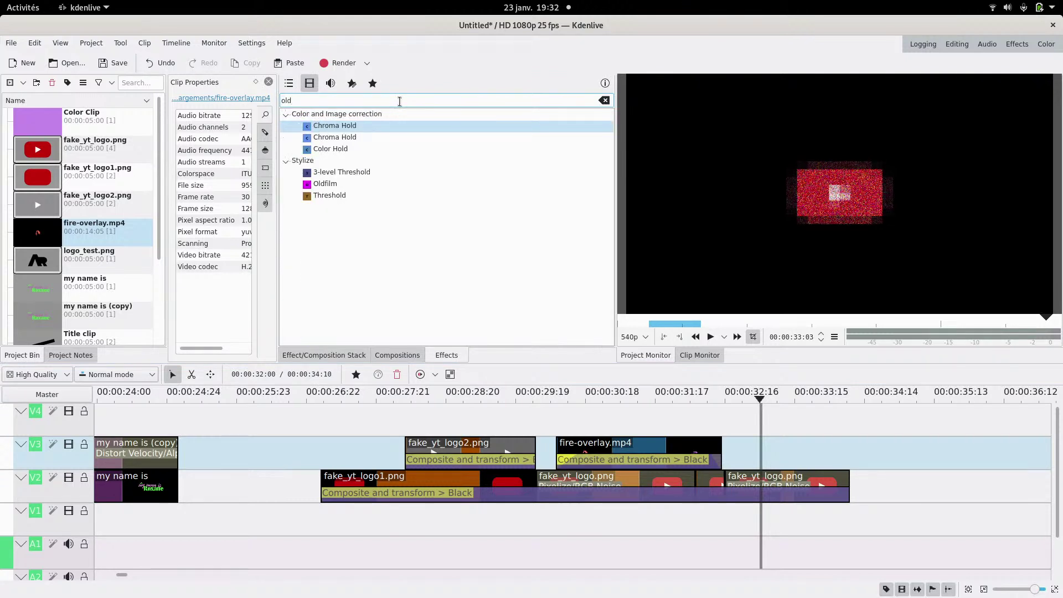
{"action": "left_click", "coordinate": [343, 185]}
{"action": "left_click_drag", "start_coordinate": [746, 483], "coordinate": [747, 481]}
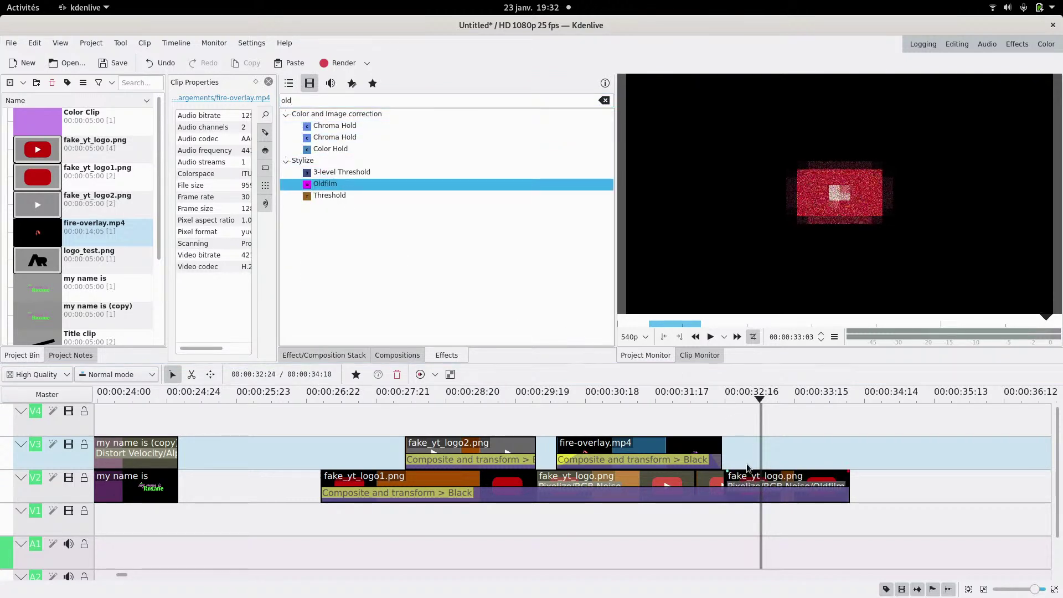
- Set the last segment's Oldfilm Y-Delta to 60, percentage of picture with a delta to 27% and Brightness up to 23
{"action": "left_click", "coordinate": [747, 461]}
{"action": "left_click", "coordinate": [751, 482]}
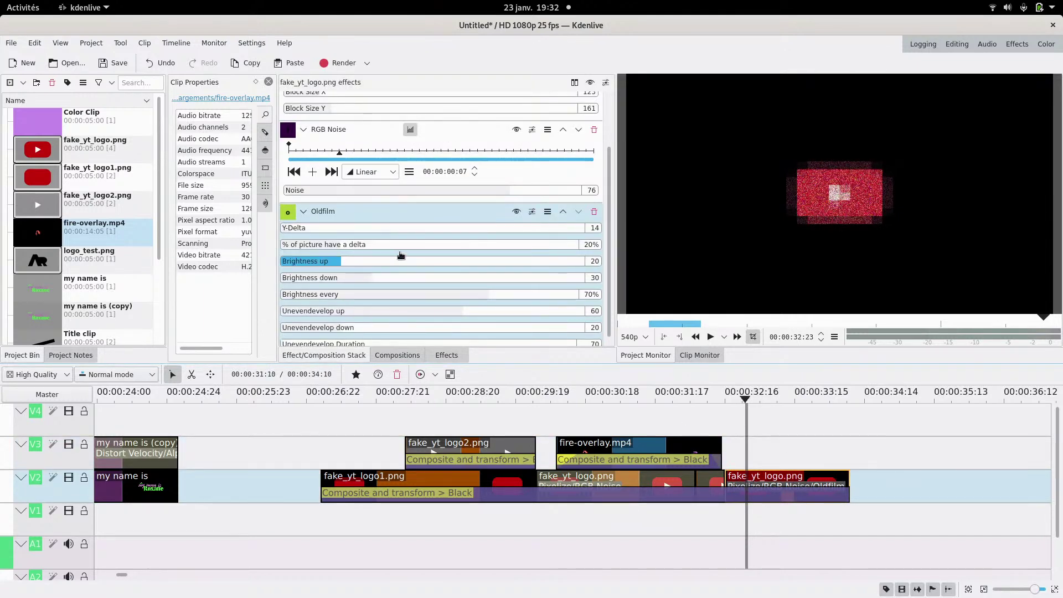
{"action": "scroll", "coordinate": [612, 190], "scroll_direction": "down", "scroll_amount": 1}
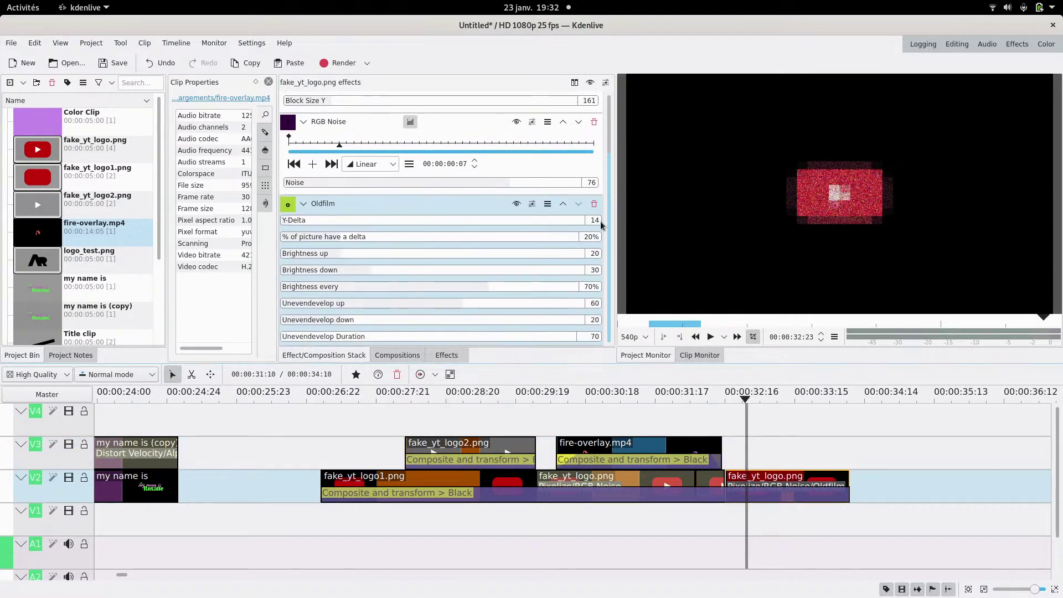
{"action": "left_click", "coordinate": [327, 223]}
{"action": "left_click", "coordinate": [361, 240]}
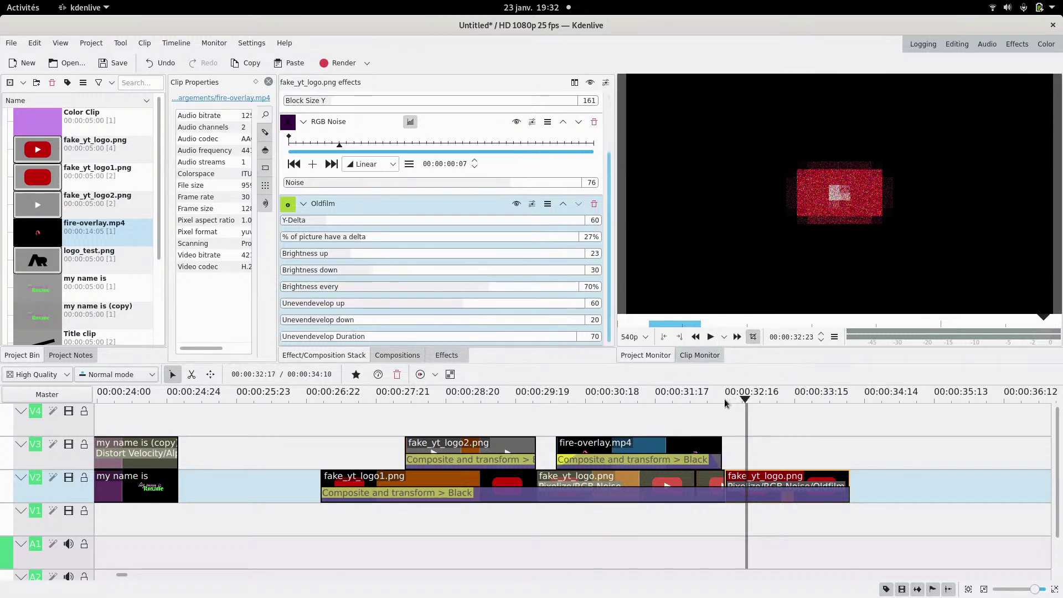
- Play back the Oldfilm segment and the preceding fire overlay section several times to review the added flicker
{"action": "left_click", "coordinate": [726, 418]}
{"action": "left_click", "coordinate": [711, 337]}
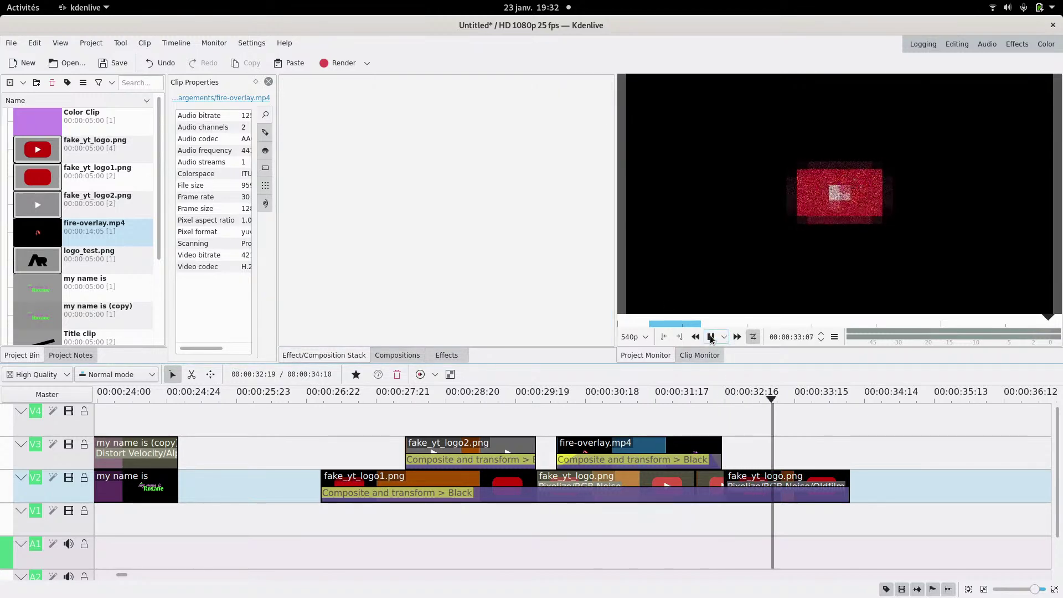
{"action": "left_click", "coordinate": [711, 337]}
{"action": "left_click", "coordinate": [669, 429]}
{"action": "left_click", "coordinate": [711, 337]}
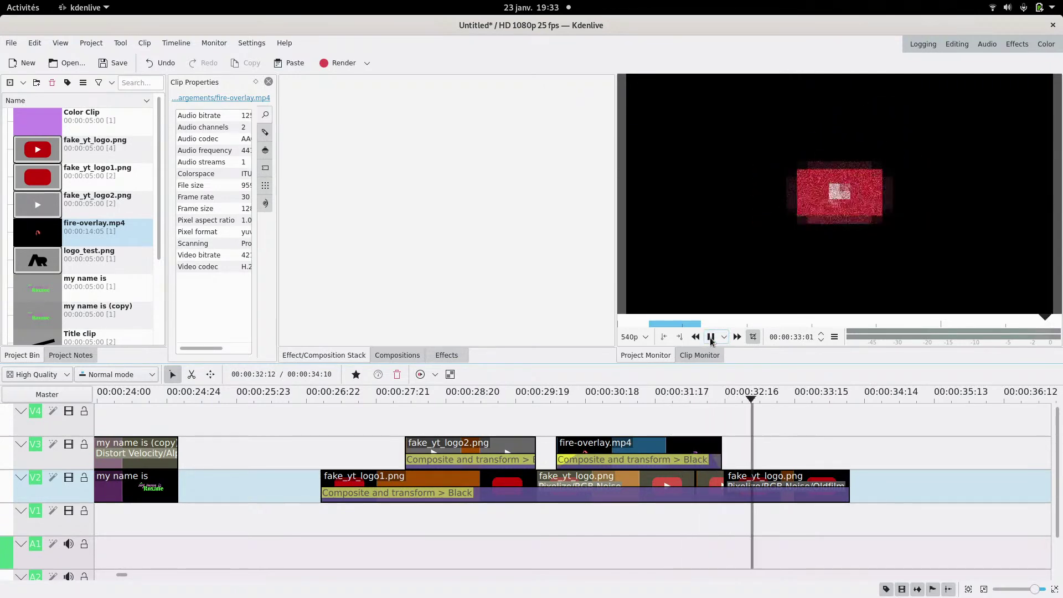
{"action": "left_click", "coordinate": [711, 337]}
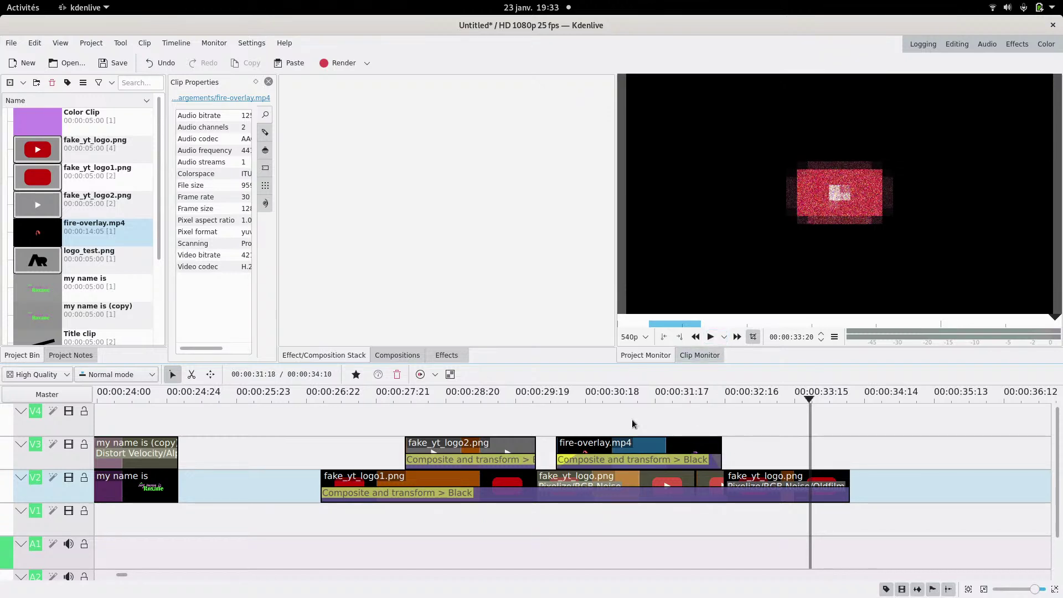
{"action": "left_click", "coordinate": [601, 414]}
{"action": "left_click", "coordinate": [711, 340]}
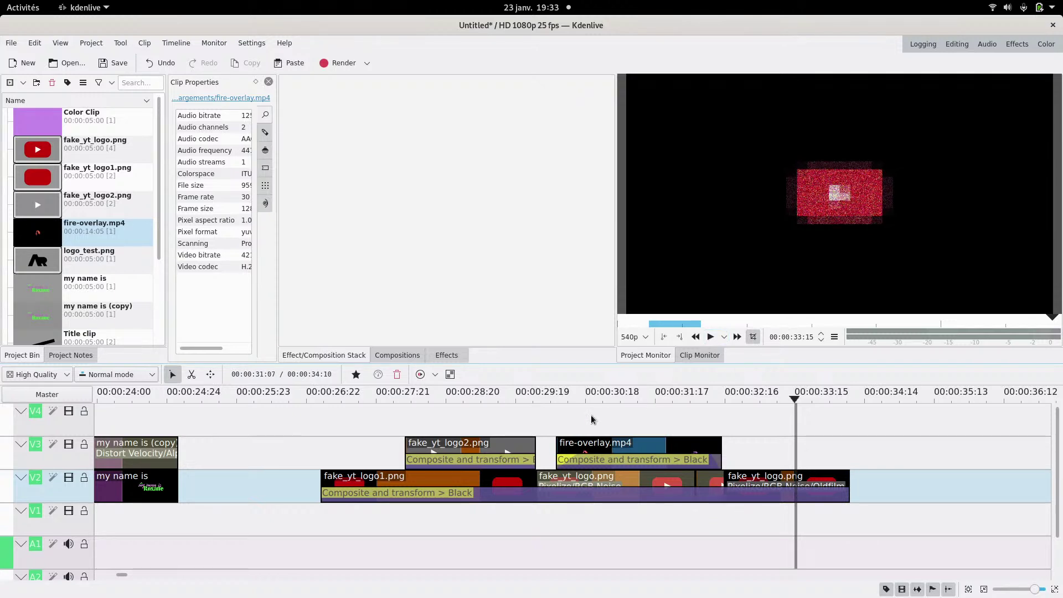
{"action": "left_click", "coordinate": [572, 426]}
{"action": "left_click", "coordinate": [710, 337]}
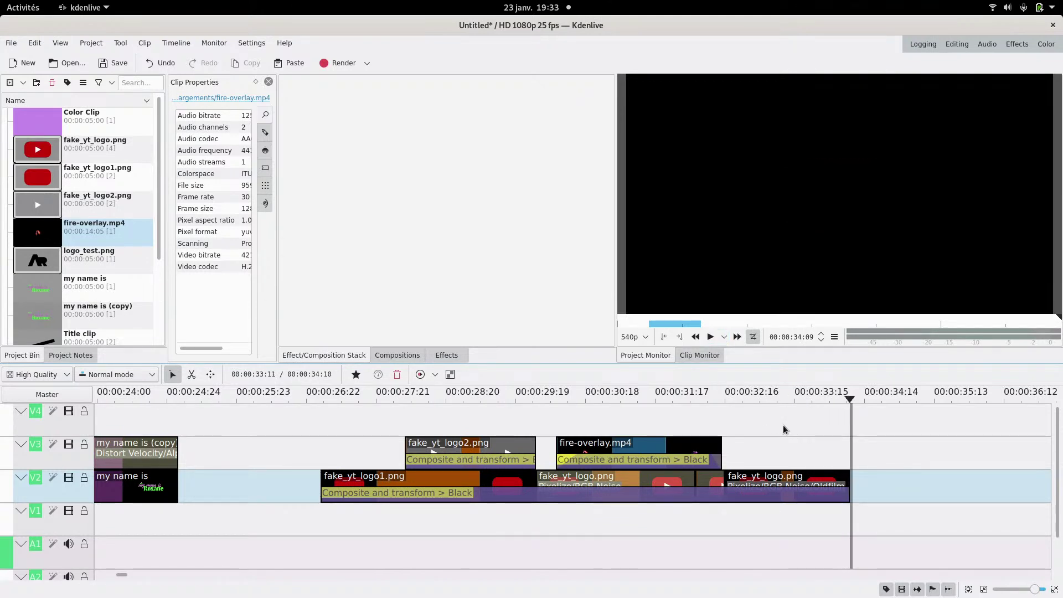
- Review the logo animation from the start of fake_yt_logo1.png and show all the project's clips on the timeline
{"action": "left_click", "coordinate": [725, 429]}
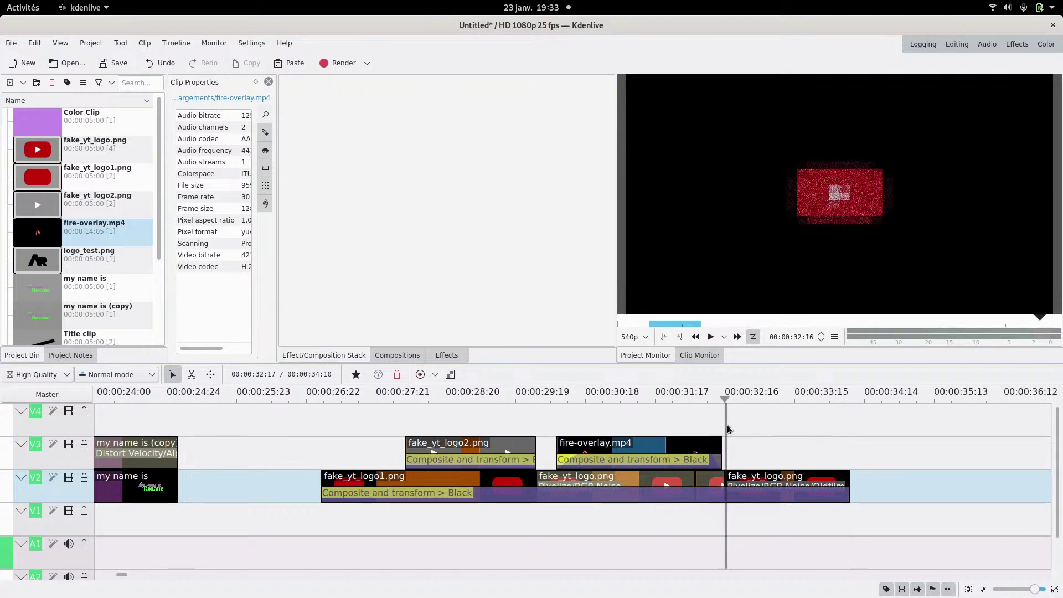
{"action": "scroll", "coordinate": [732, 431], "scroll_direction": "up", "scroll_amount": 5}
{"action": "left_click", "coordinate": [658, 430]}
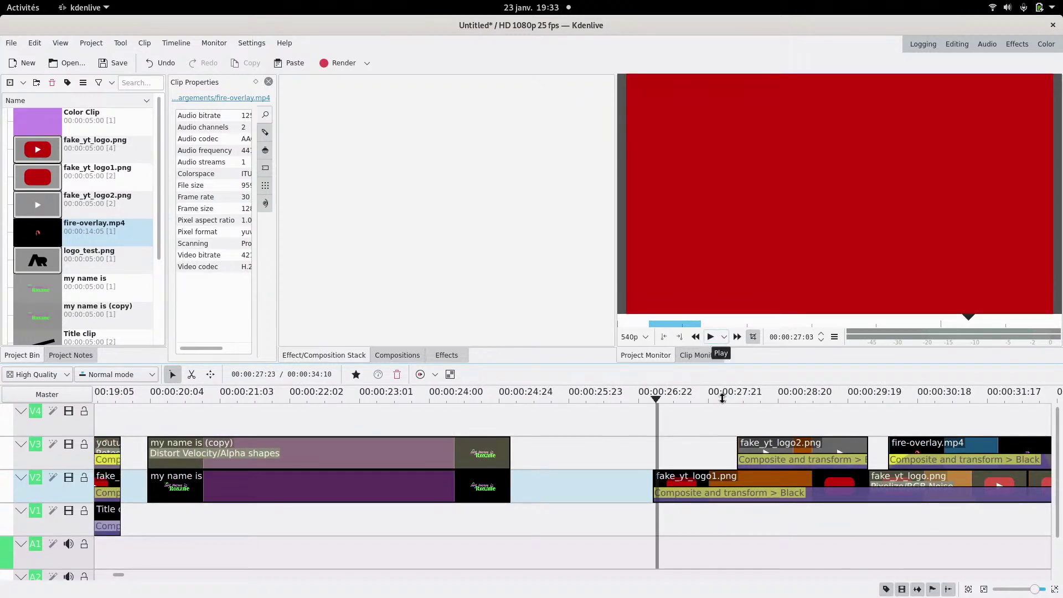
{"action": "scroll", "coordinate": [762, 432], "scroll_direction": "down", "scroll_amount": 3, "text": "ctrl"}
{"action": "left_click_drag", "start_coordinate": [729, 430], "coordinate": [732, 427]}
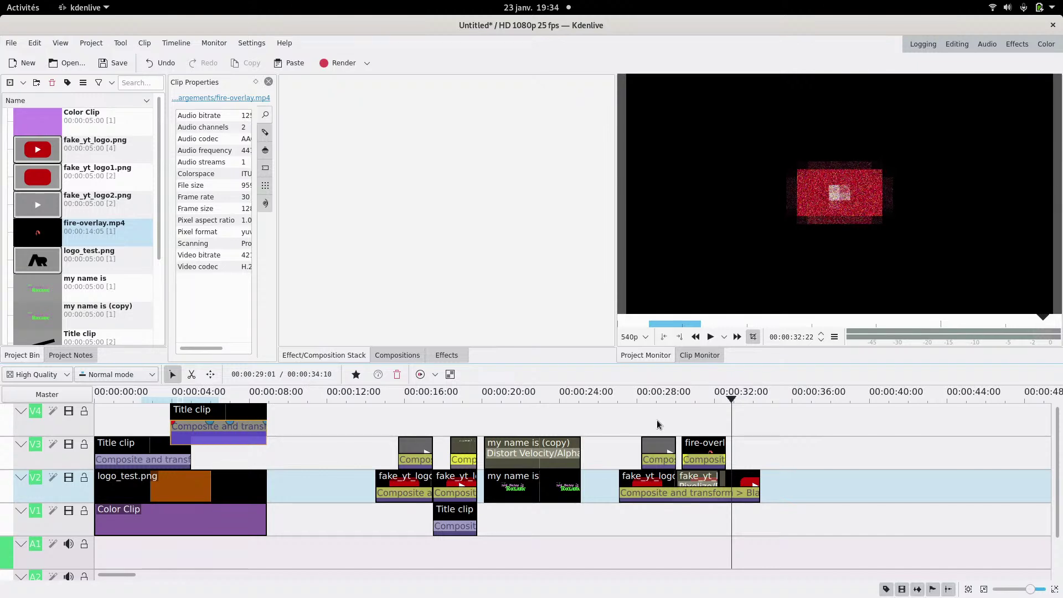
- Switch to Discord and view the server's #welcome channel
{"action": "left_click", "coordinate": [6, 8]}
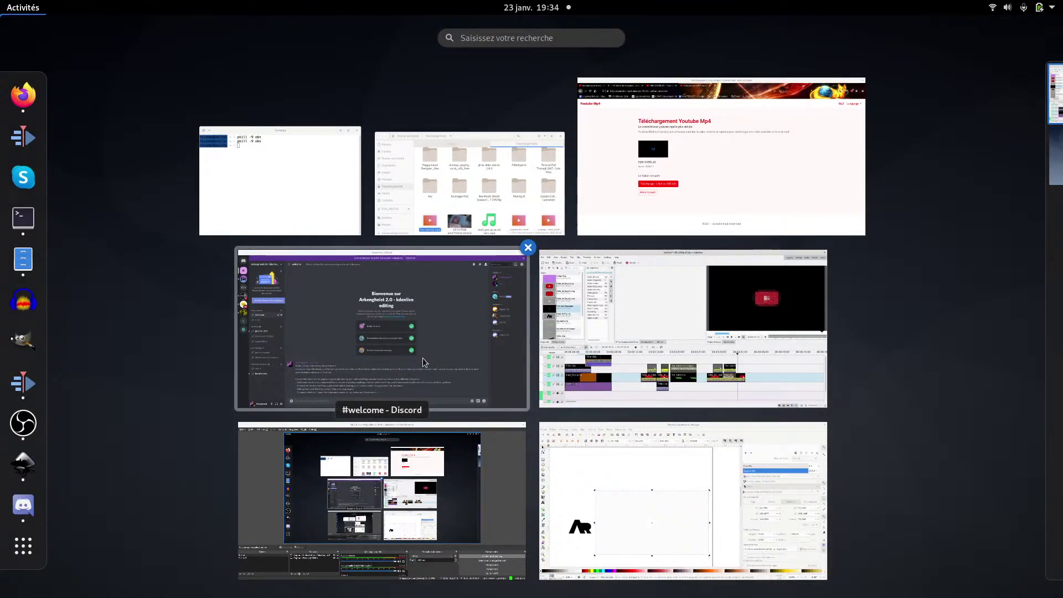
{"action": "left_click", "coordinate": [441, 327]}
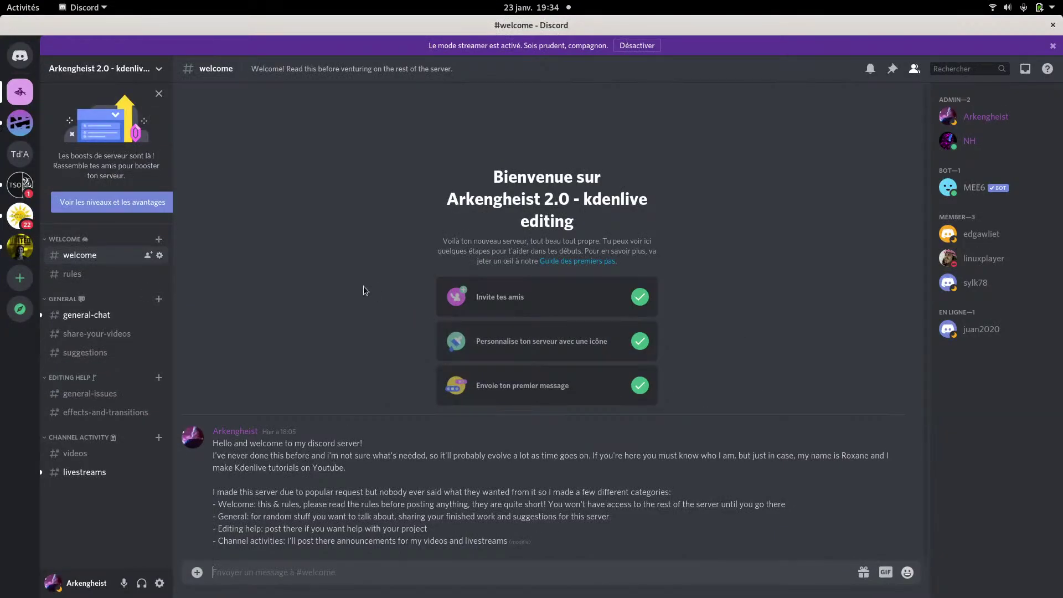
- Switch to Firefox and close the Youtube Mp4 converter and FIRE OVERLAY video pages
{"action": "key", "text": "super"}
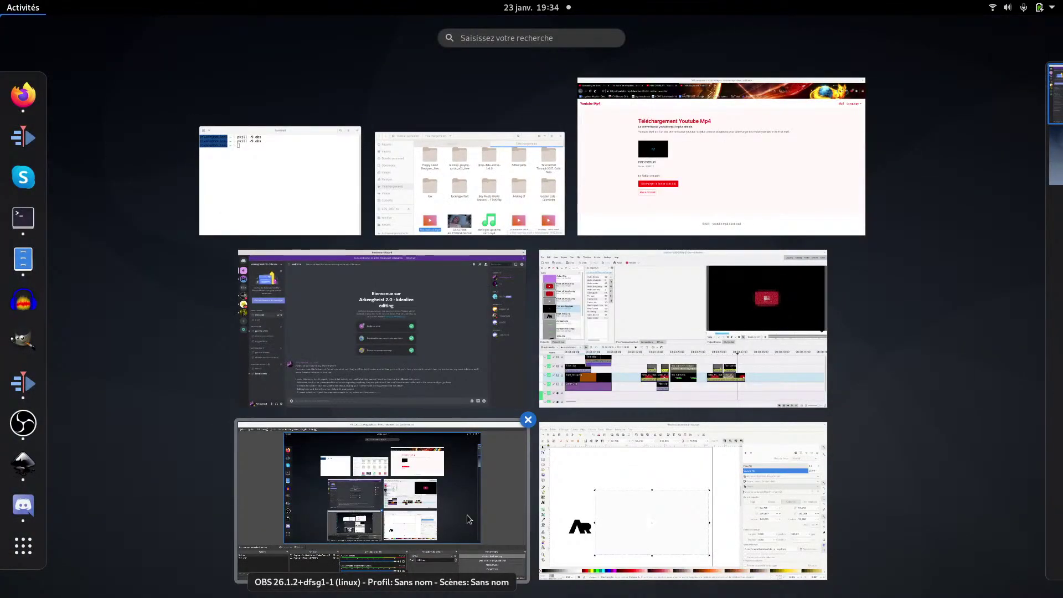
{"action": "left_click", "coordinate": [726, 149]}
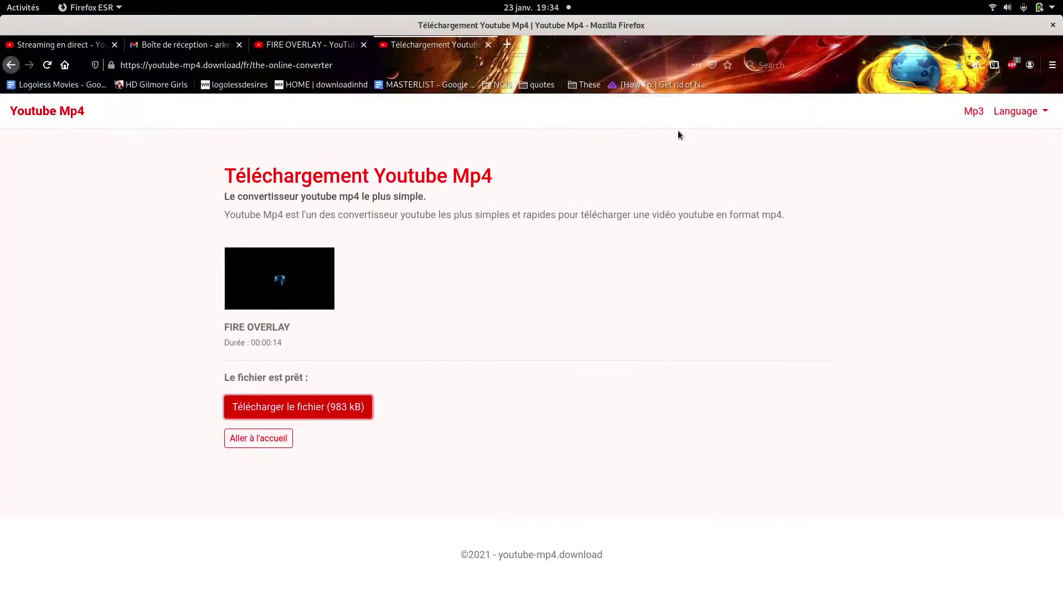
{"action": "left_click", "coordinate": [489, 43]}
{"action": "left_click", "coordinate": [364, 45]}
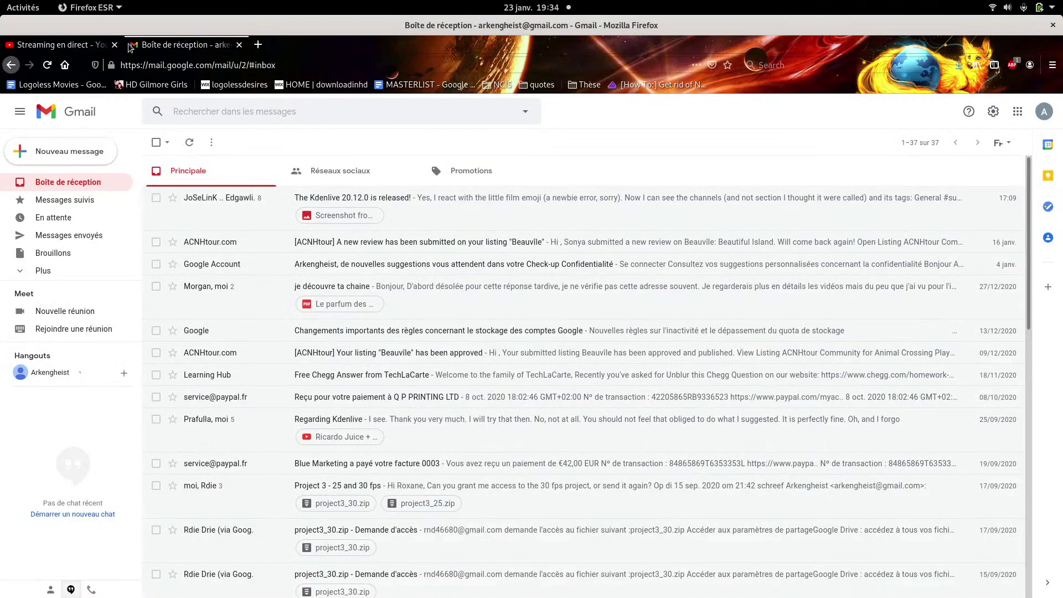
- End the "Animating logos on kdenlive!" live stream in YouTube Studio
{"action": "left_click", "coordinate": [91, 49]}
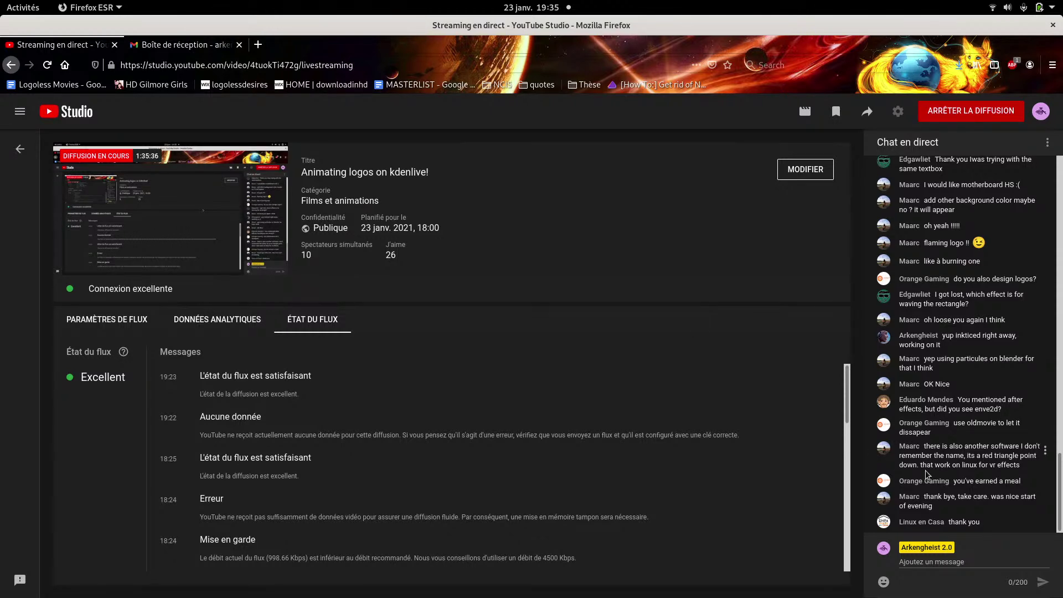
{"action": "left_click", "coordinate": [981, 115]}
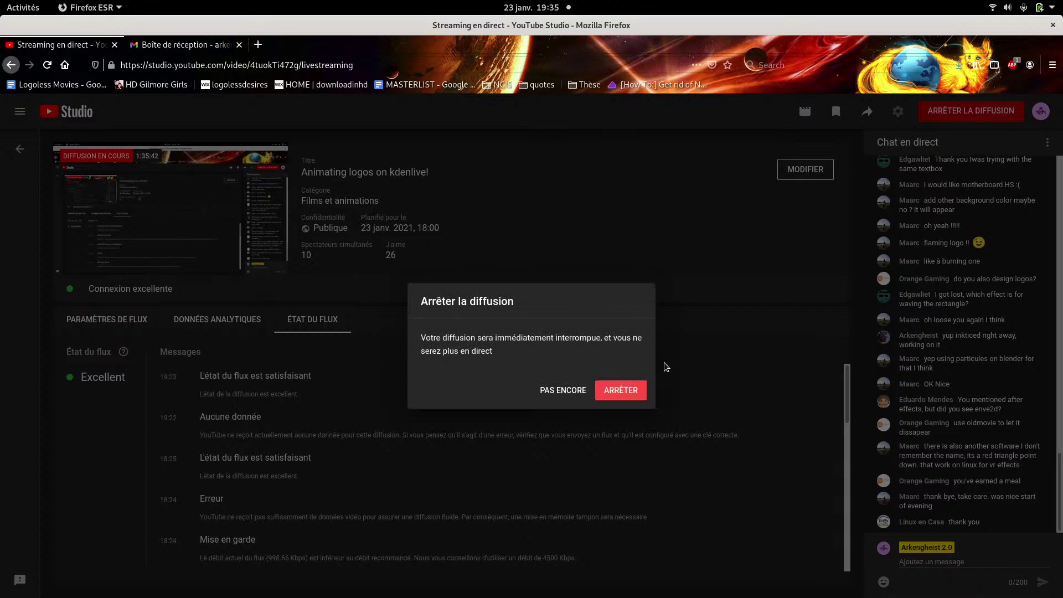
{"action": "left_click", "coordinate": [613, 393]}
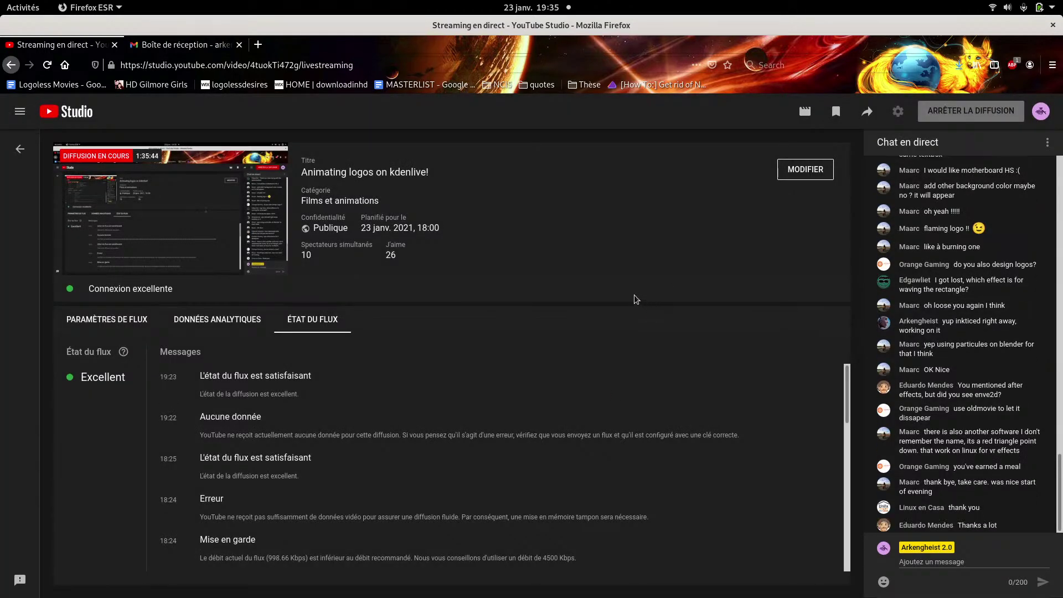